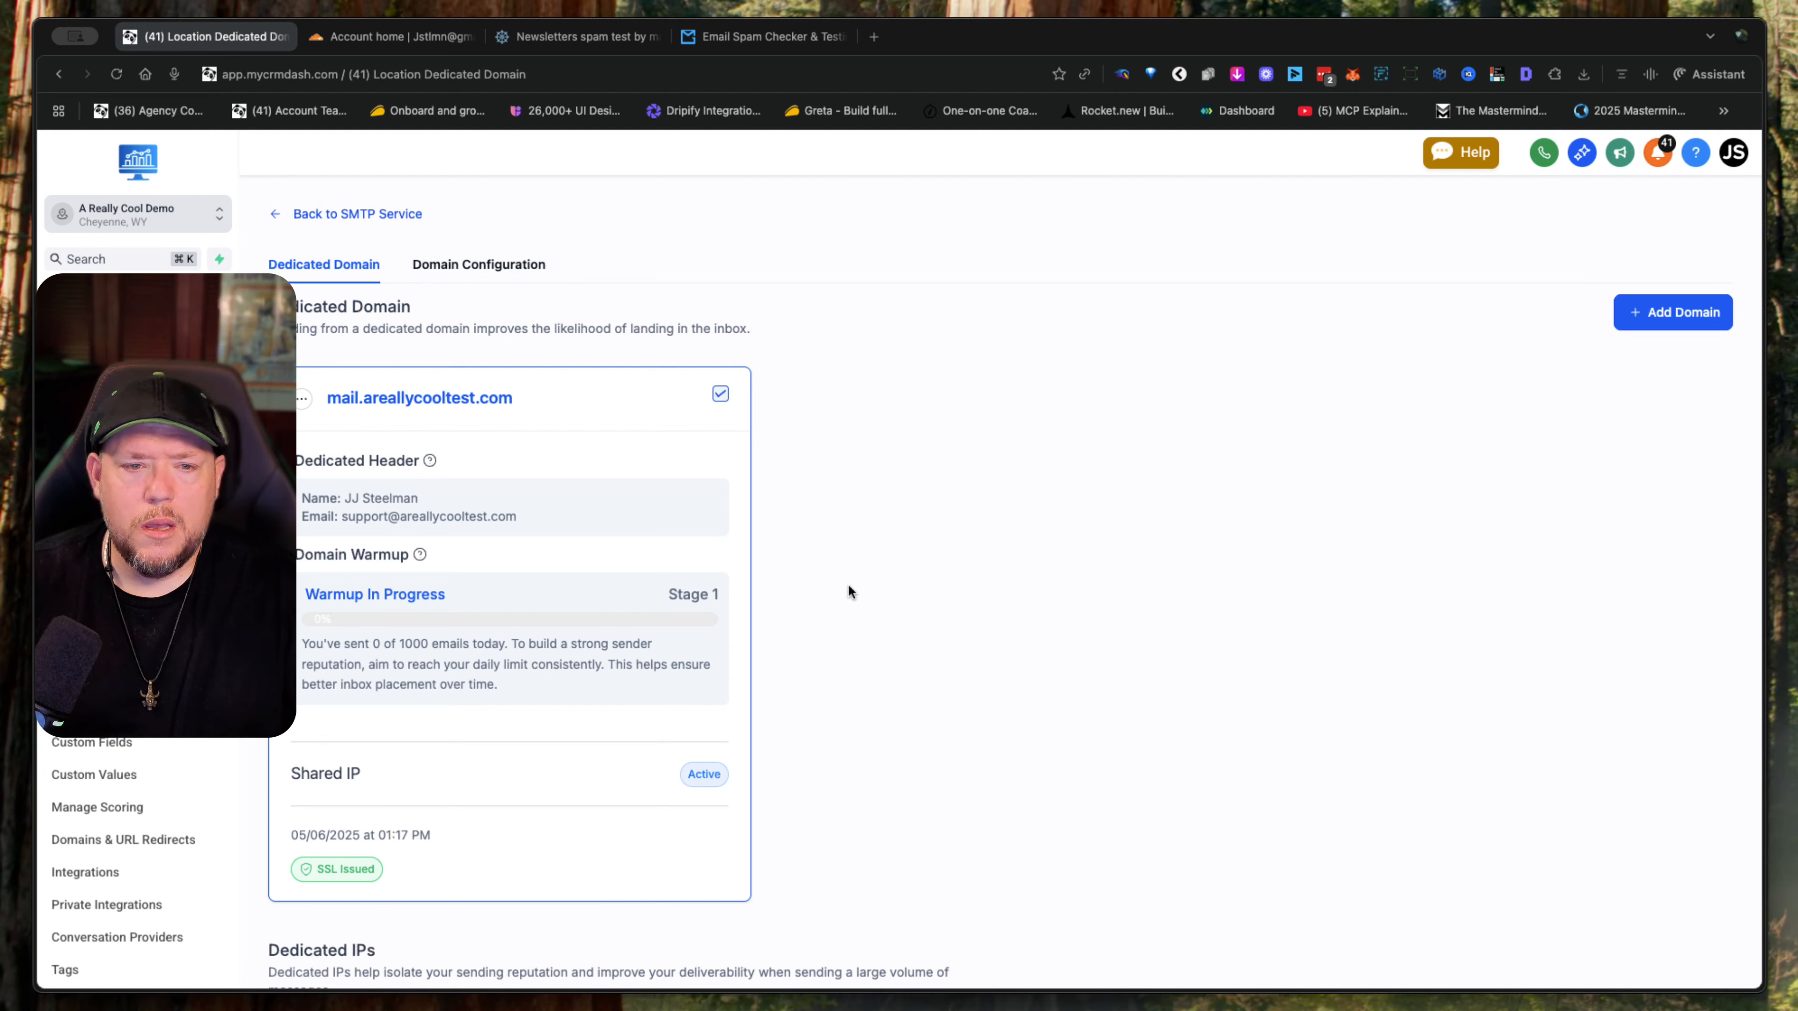
- Add engage.areallycooltest.com as a new dedicated sending domain and submit it for verification
{"action": "left_click", "coordinate": [1666, 315]}
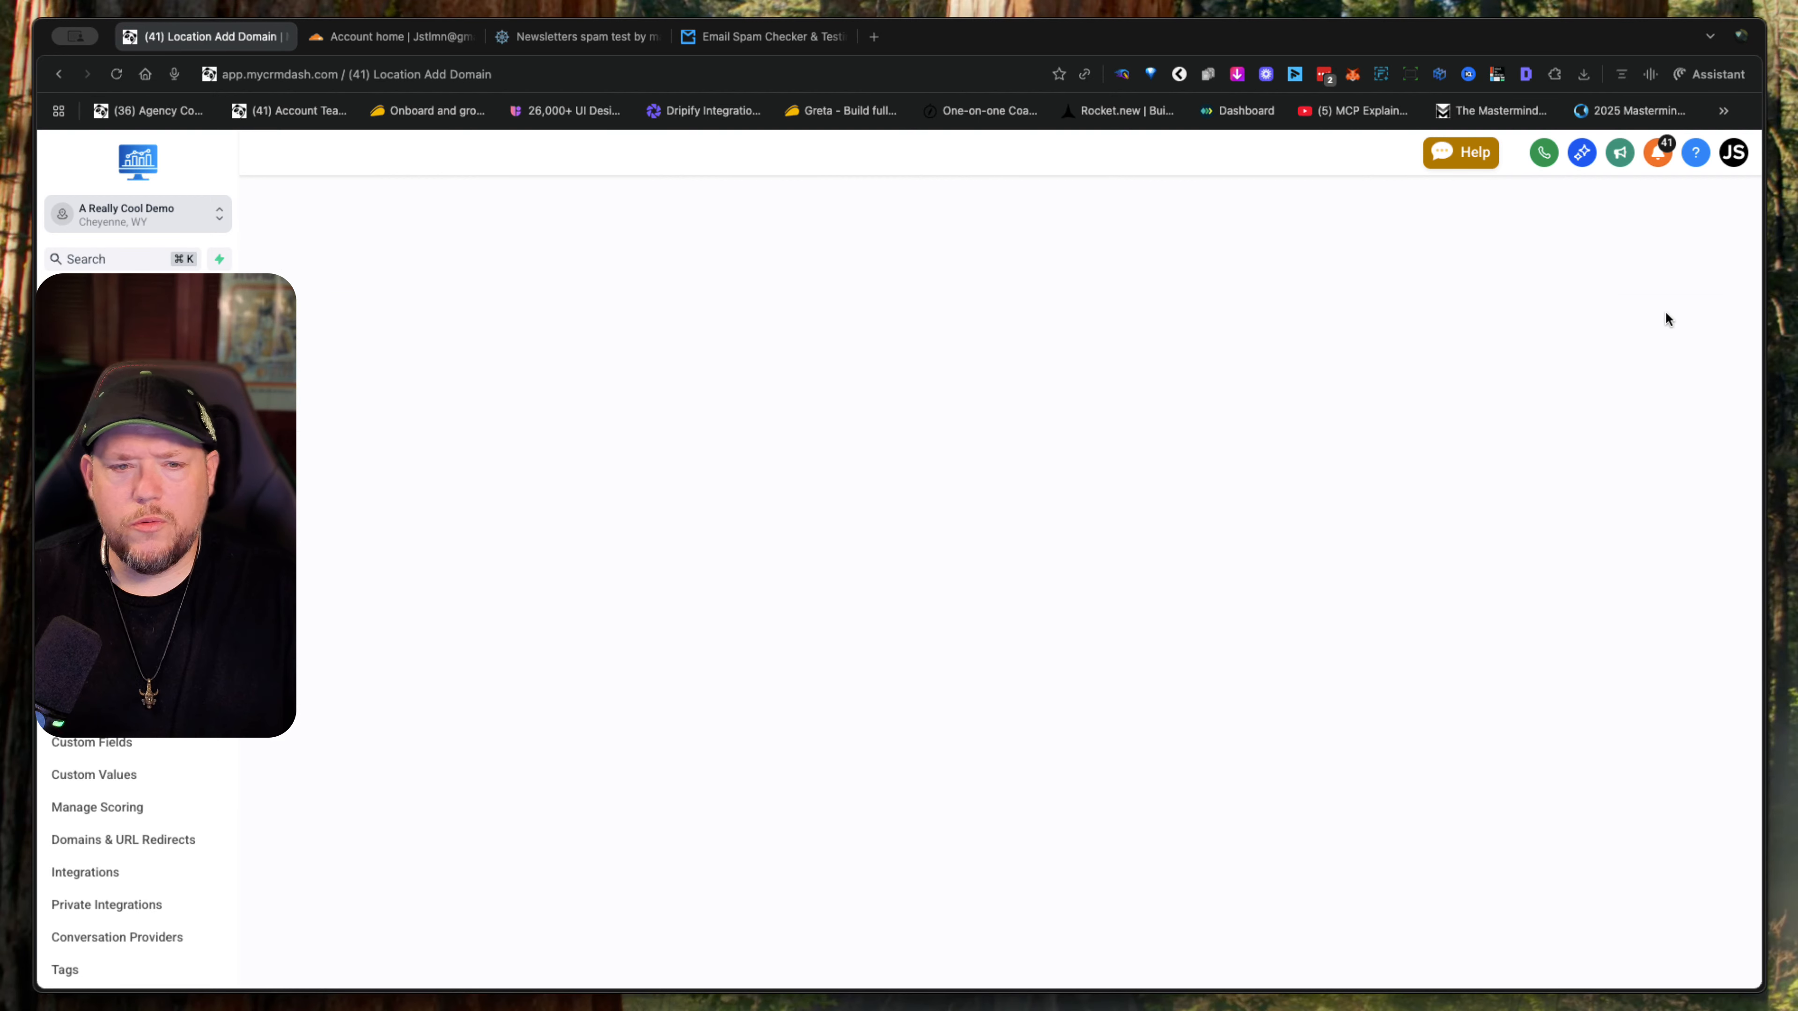
{"action": "left_click", "coordinate": [634, 391]}
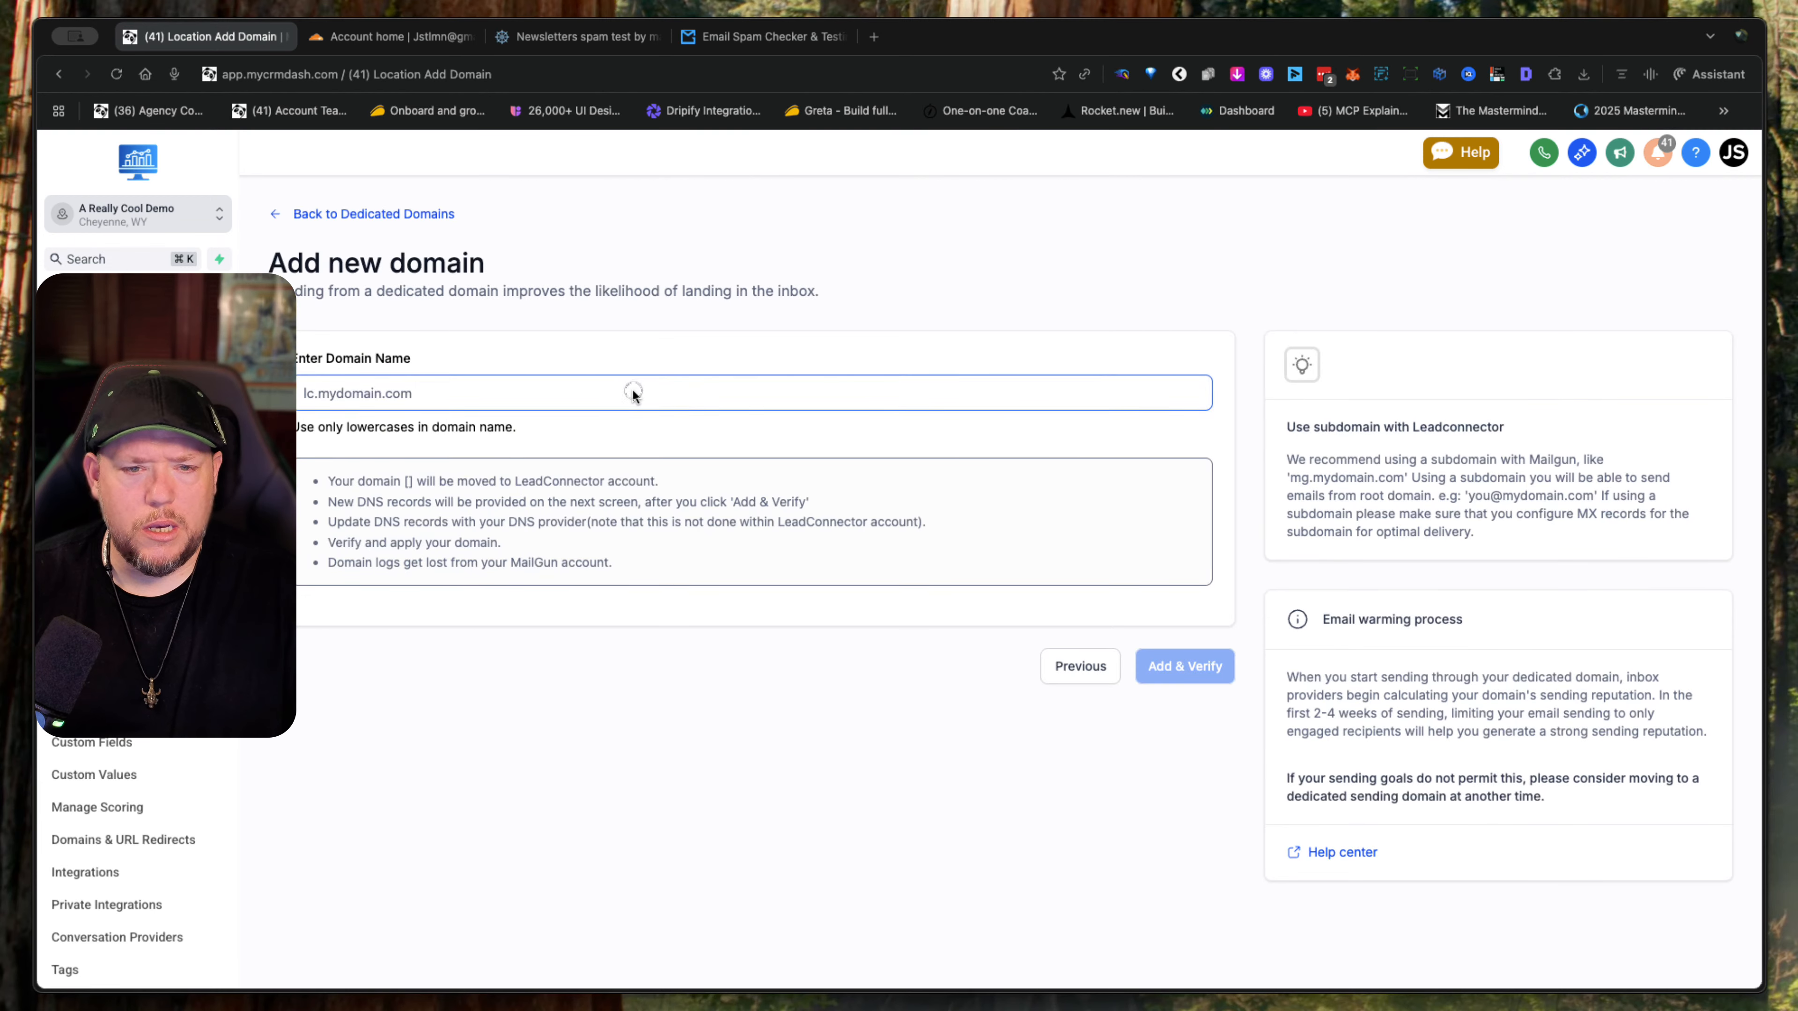
{"action": "type", "text": "engage"}
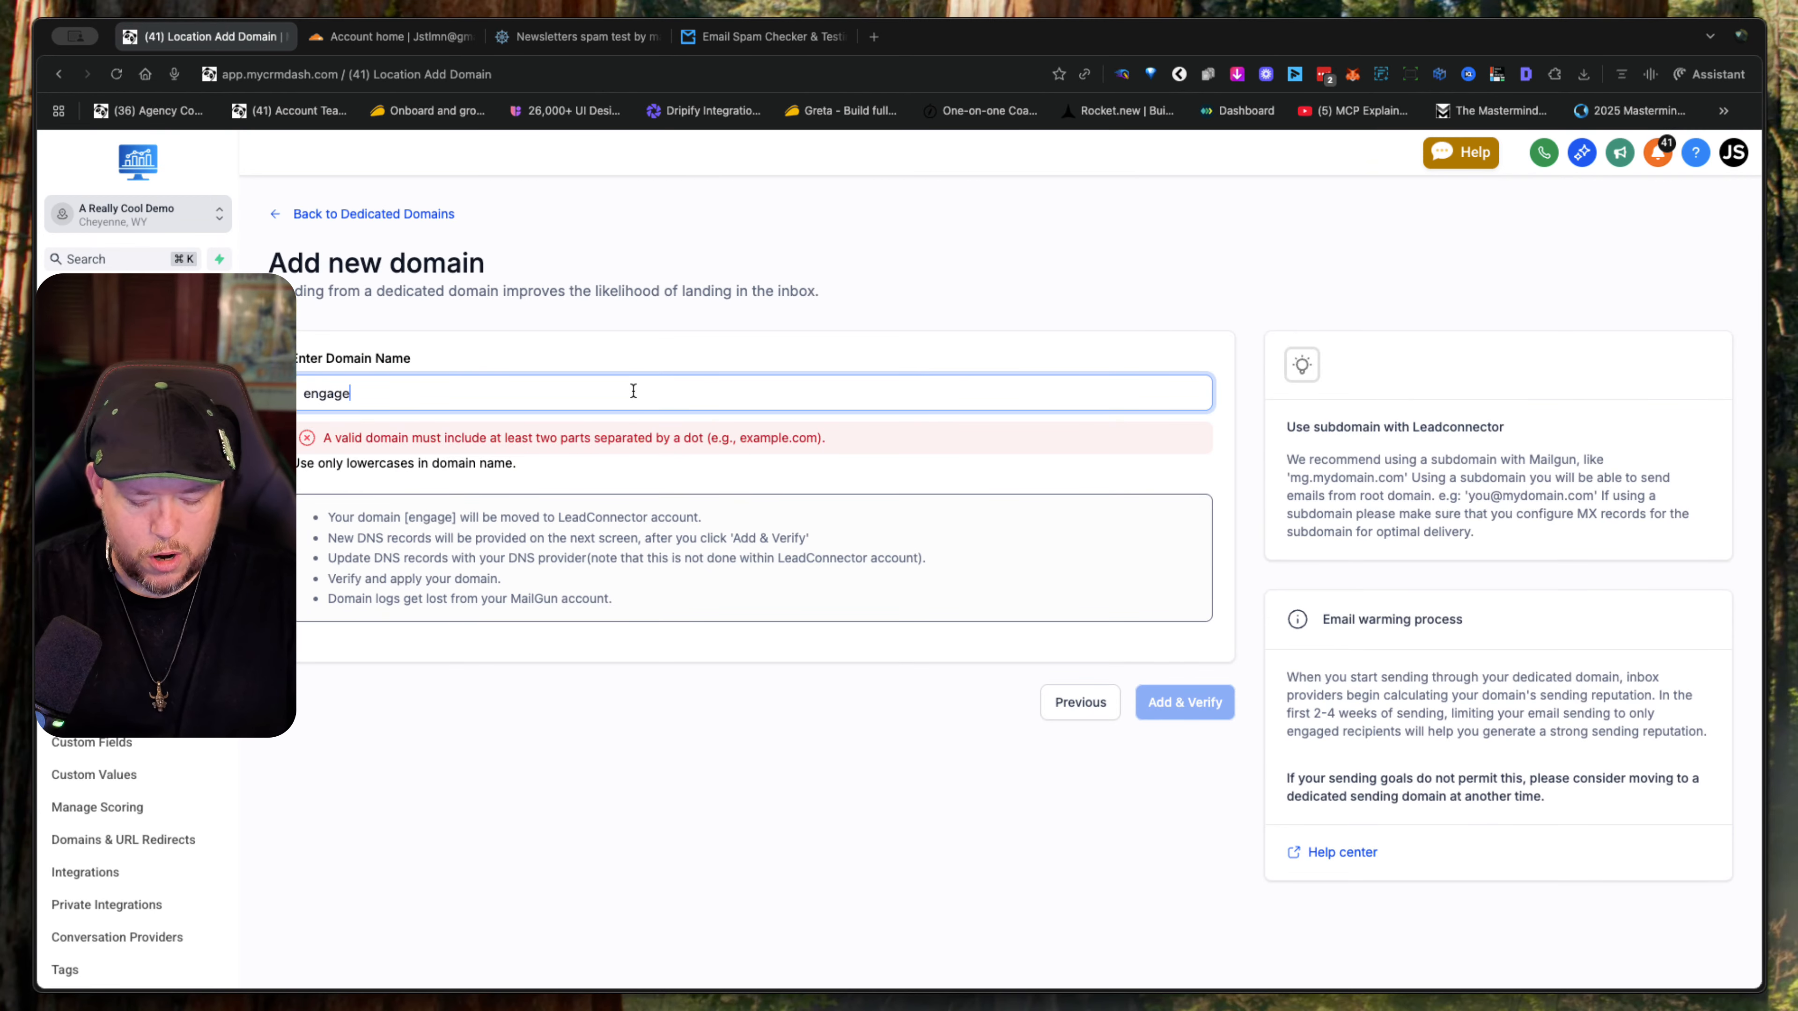
{"action": "type", "text": ".areallycooltest.com"}
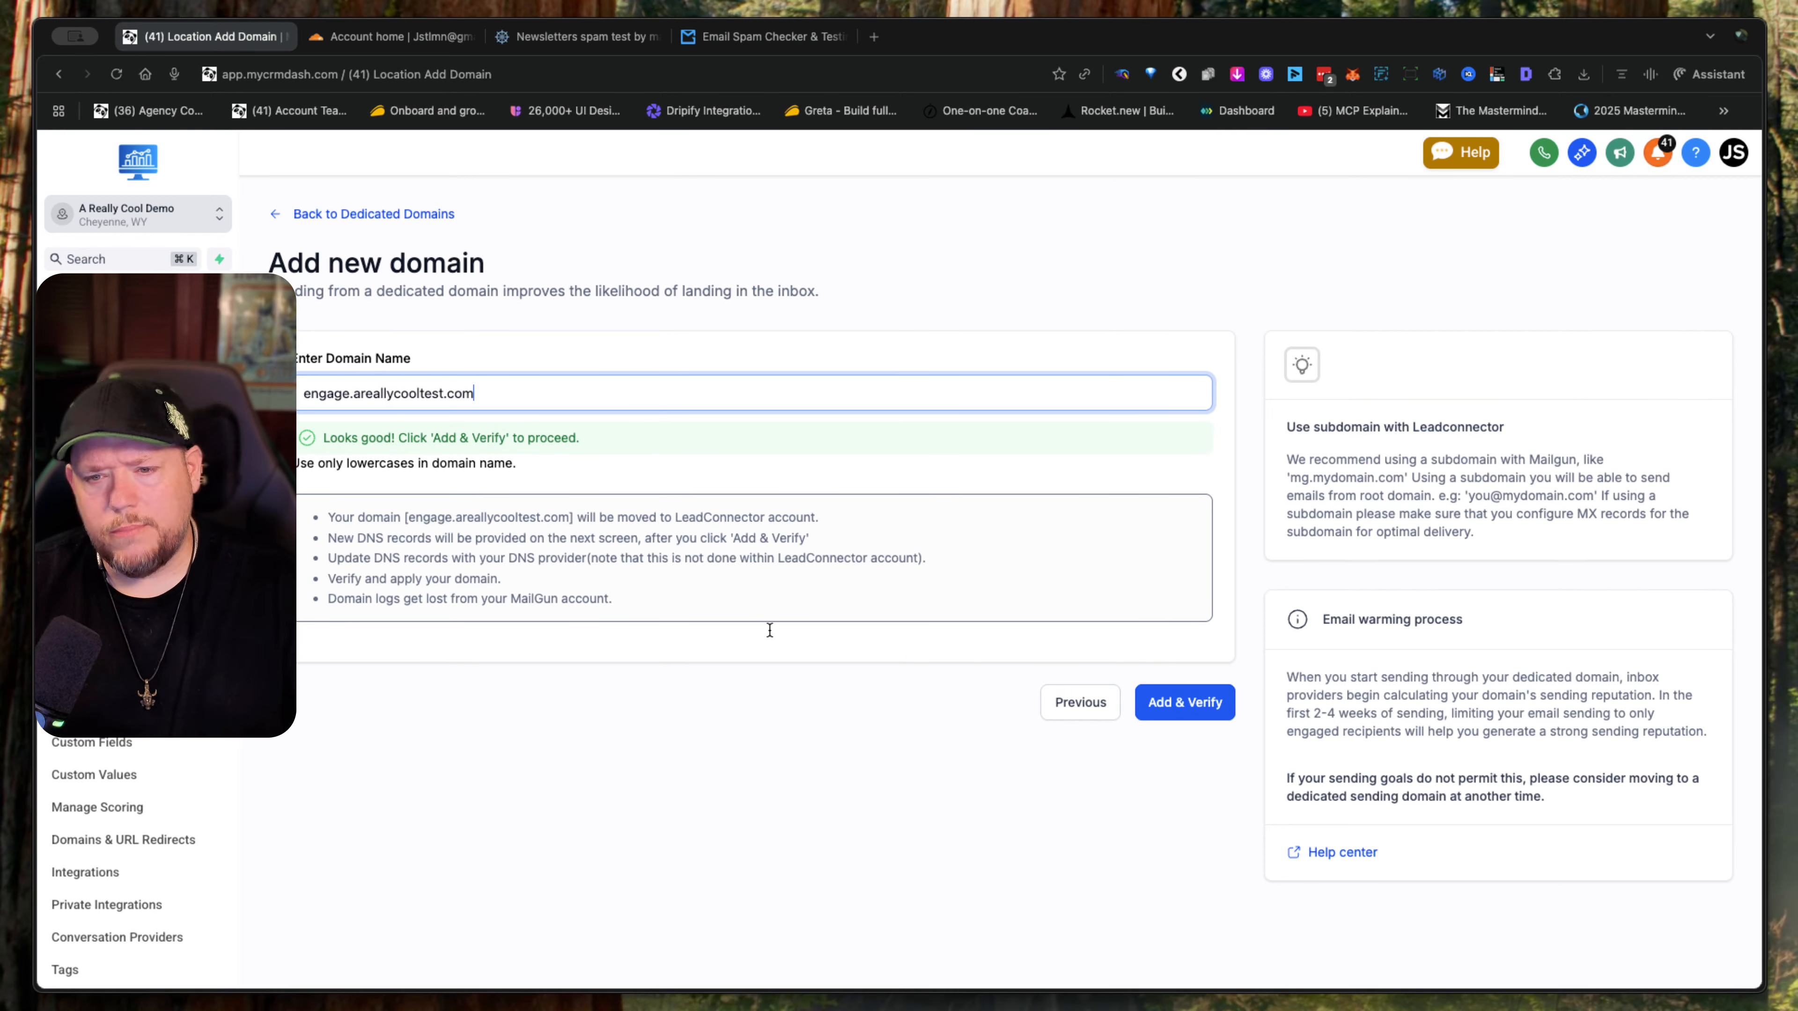
{"action": "left_click", "coordinate": [1188, 704]}
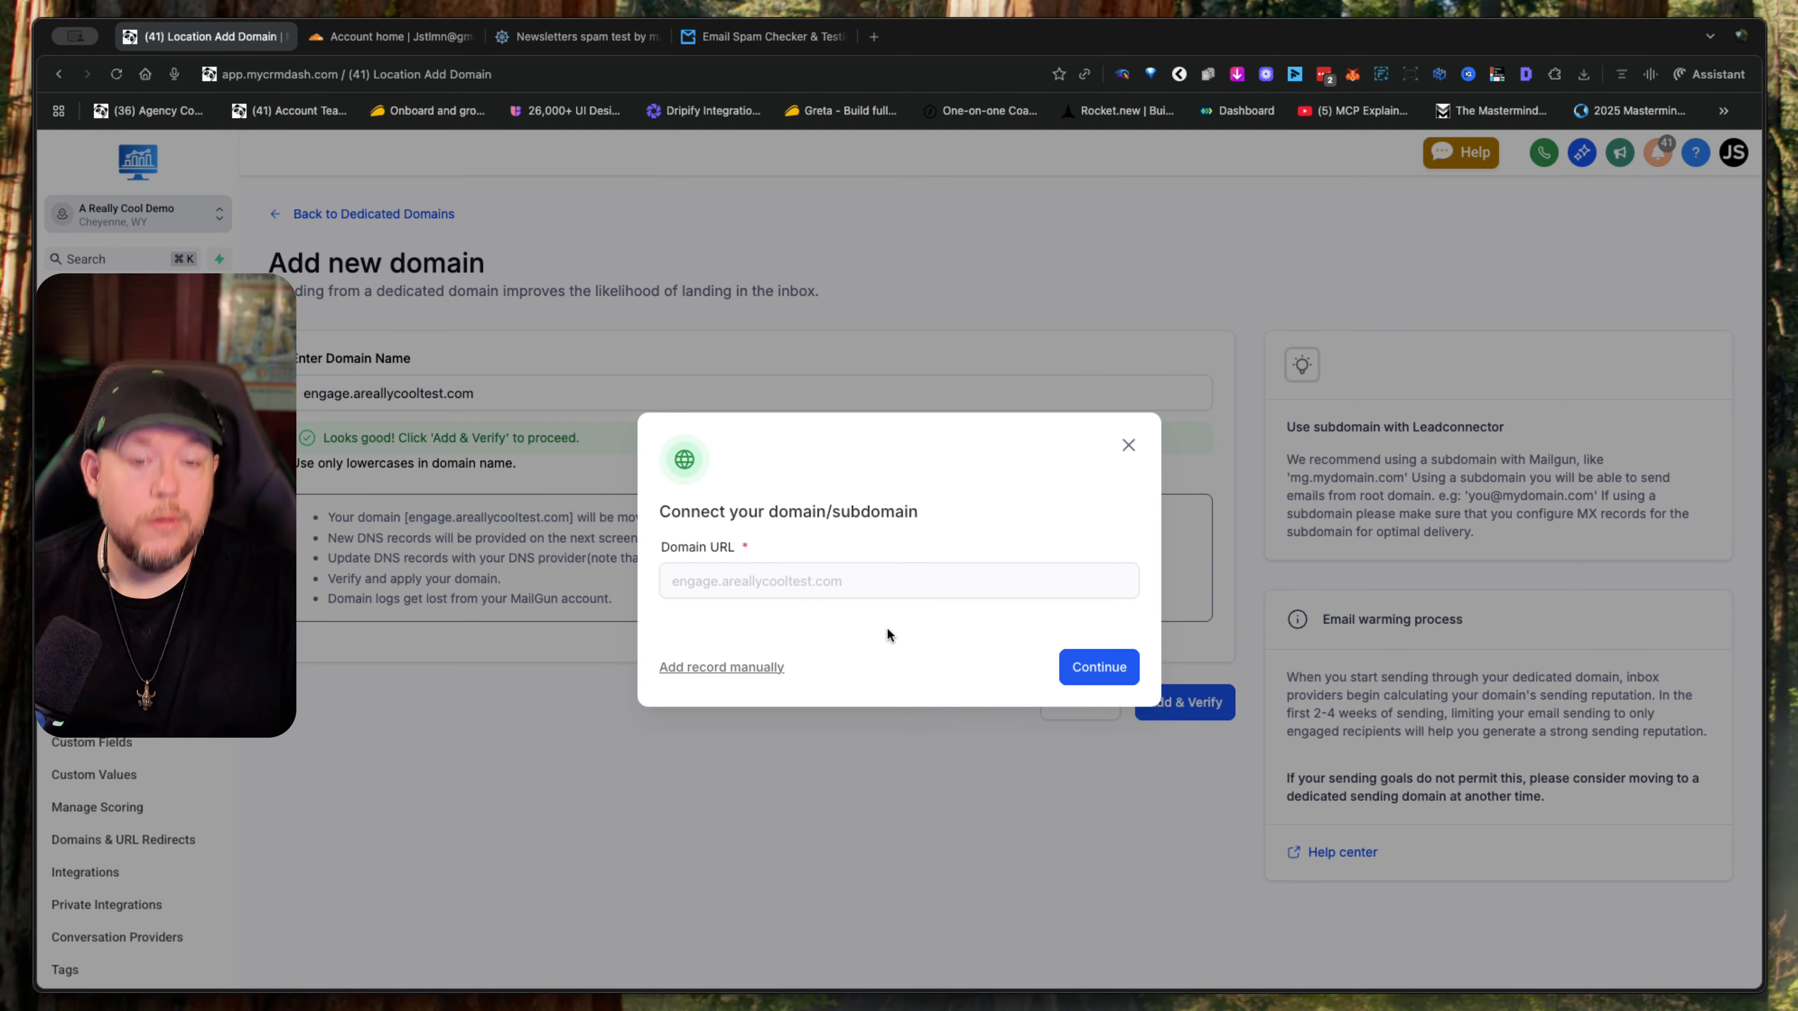
- Connect engage.areallycooltest.com through Cloudflare and authorize LeadConnector to add its DNS records
{"action": "left_click", "coordinate": [1114, 669]}
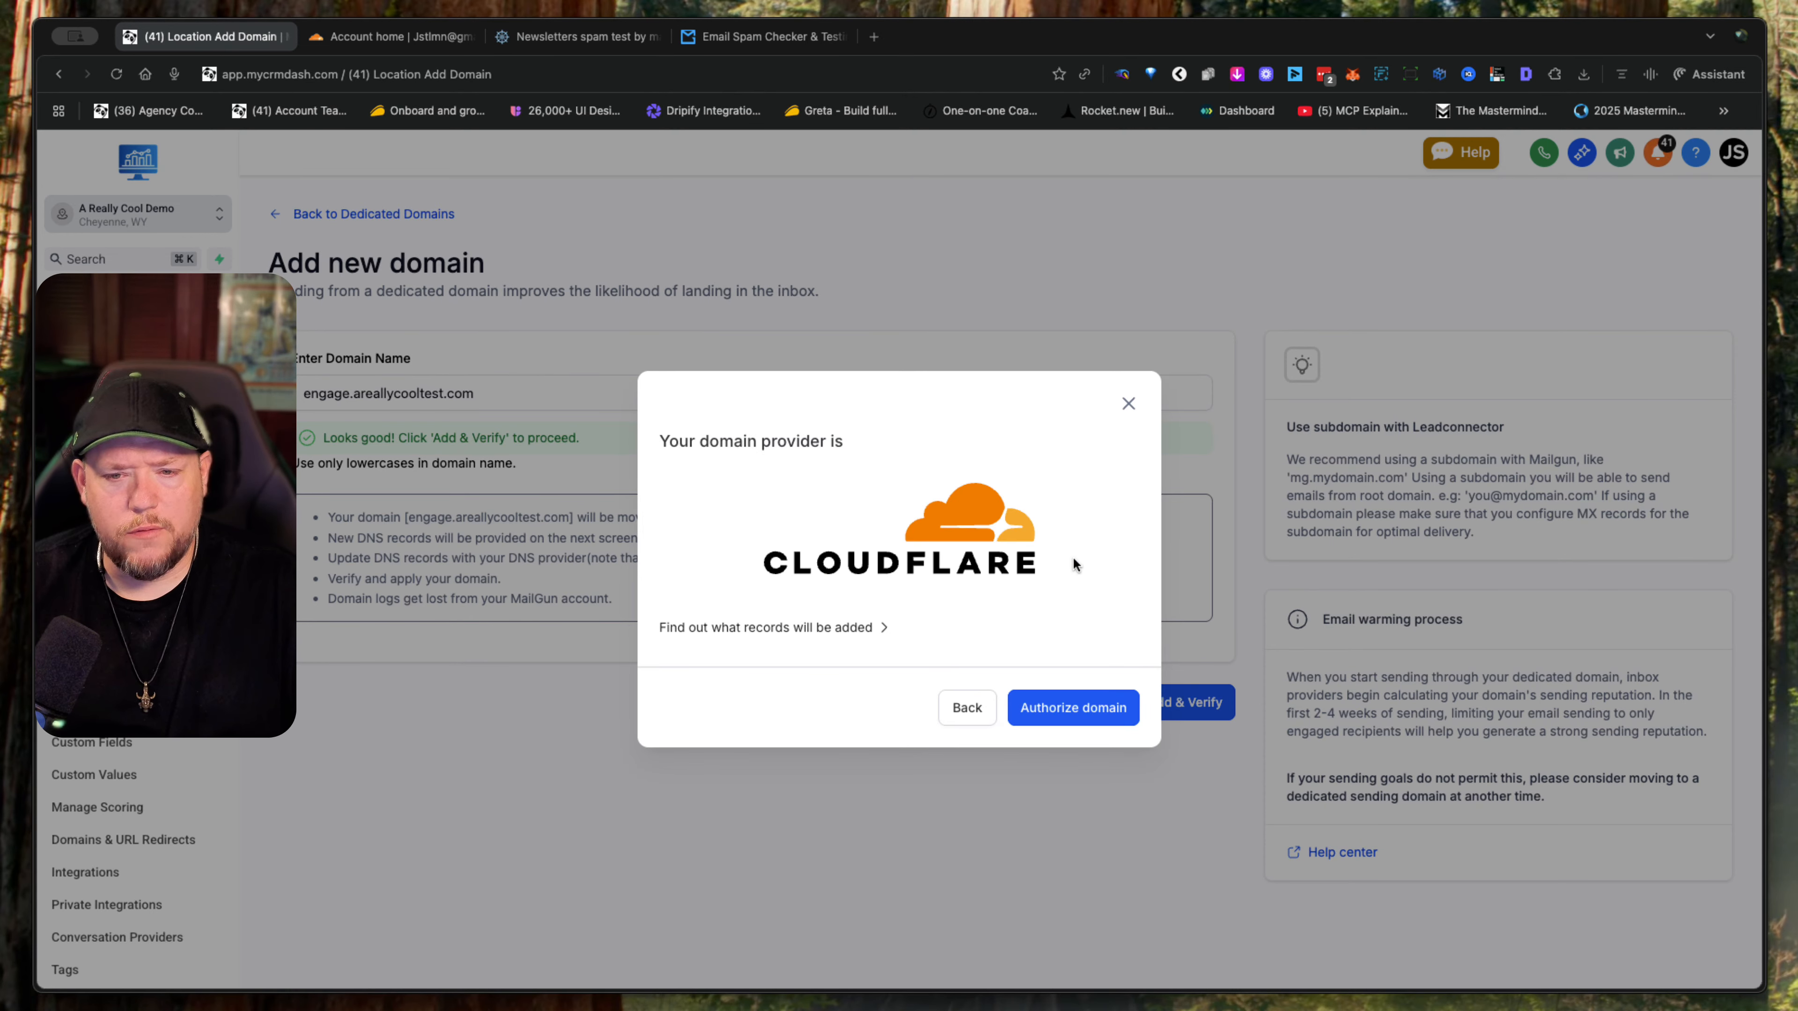
{"action": "left_click", "coordinate": [1101, 699]}
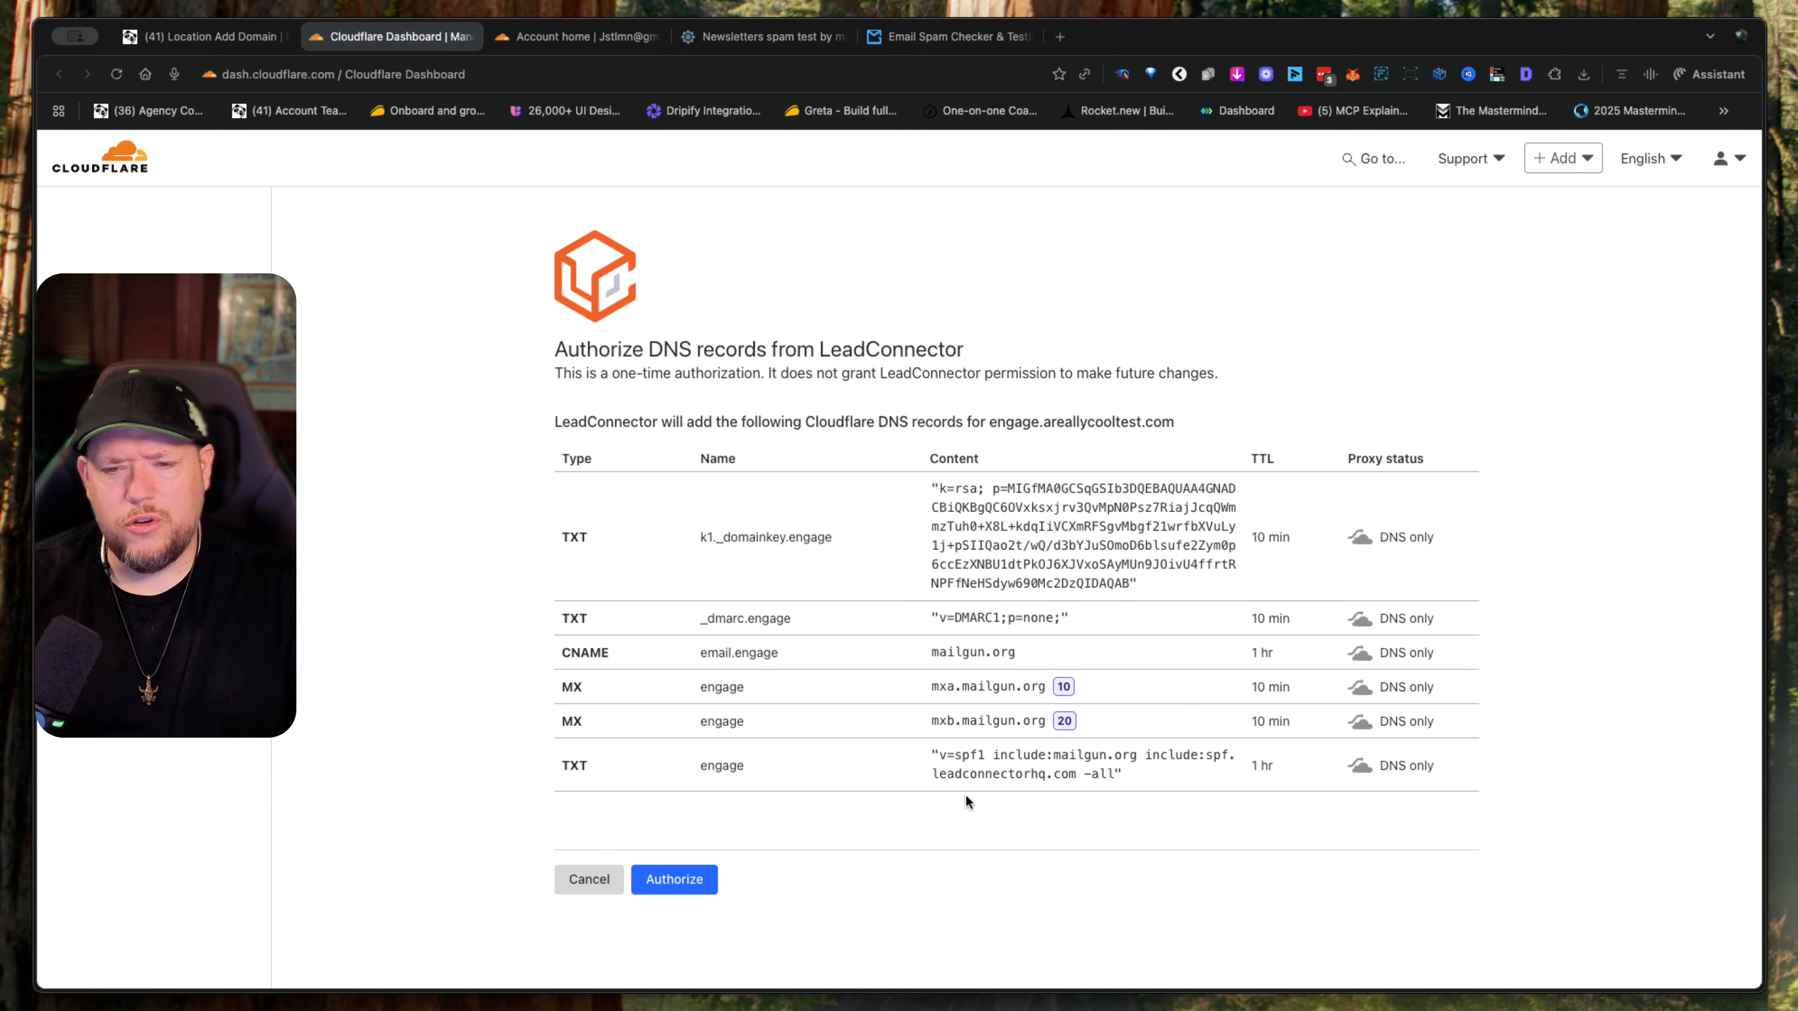
{"action": "left_click", "coordinate": [694, 880]}
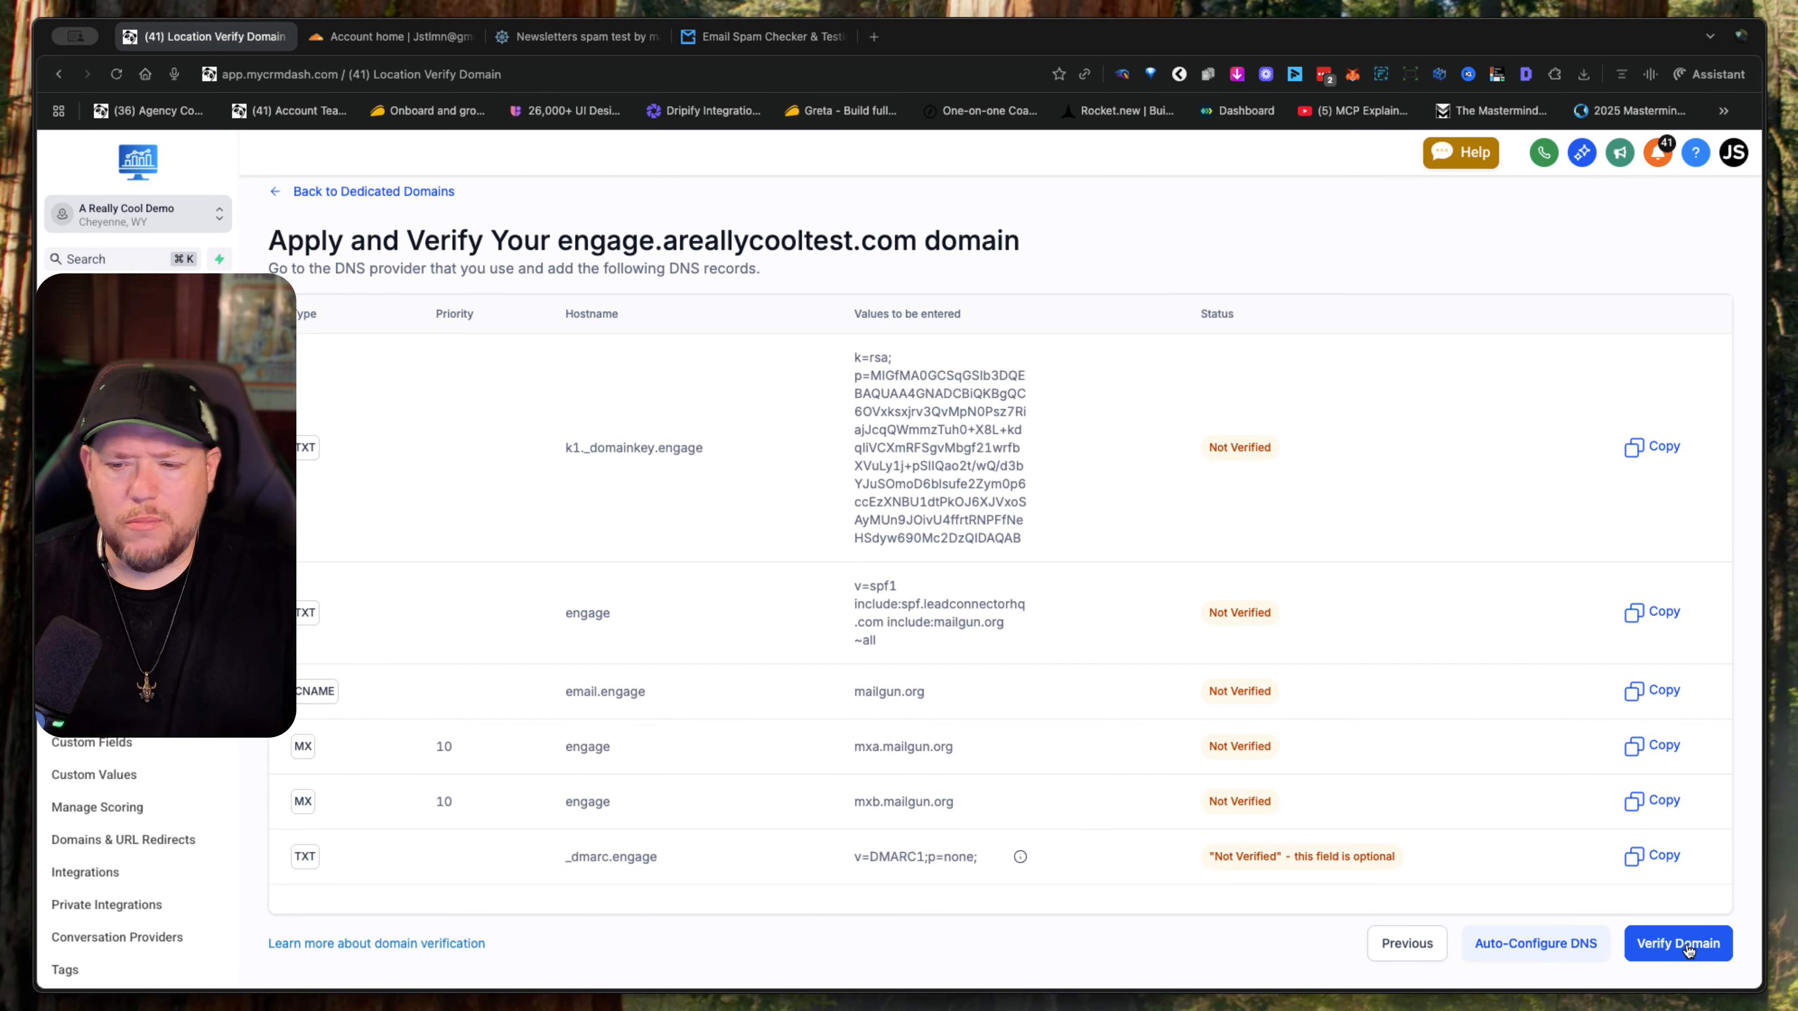
- Verify the engage.areallycooltest.com domain, checking the status of its DNS records and rerunning the verification
{"action": "left_click", "coordinate": [1688, 948]}
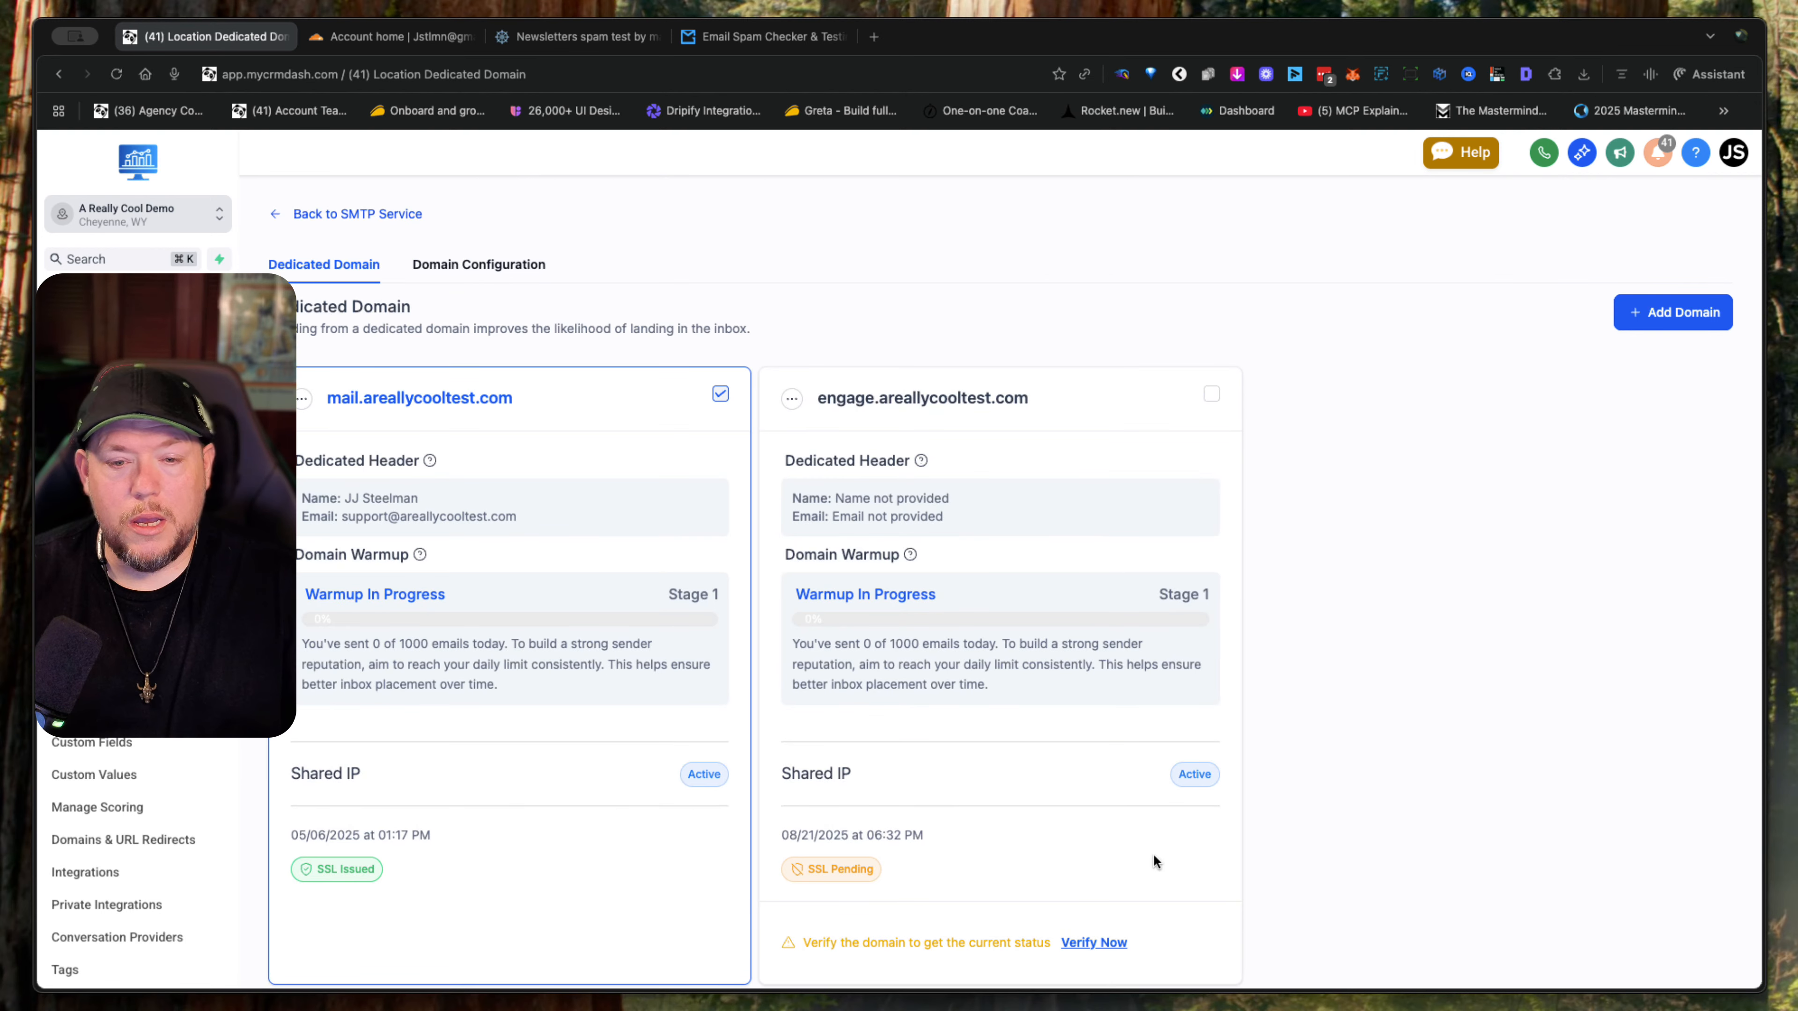
{"action": "scroll", "coordinate": [1093, 855], "scroll_direction": "down", "scroll_amount": 3}
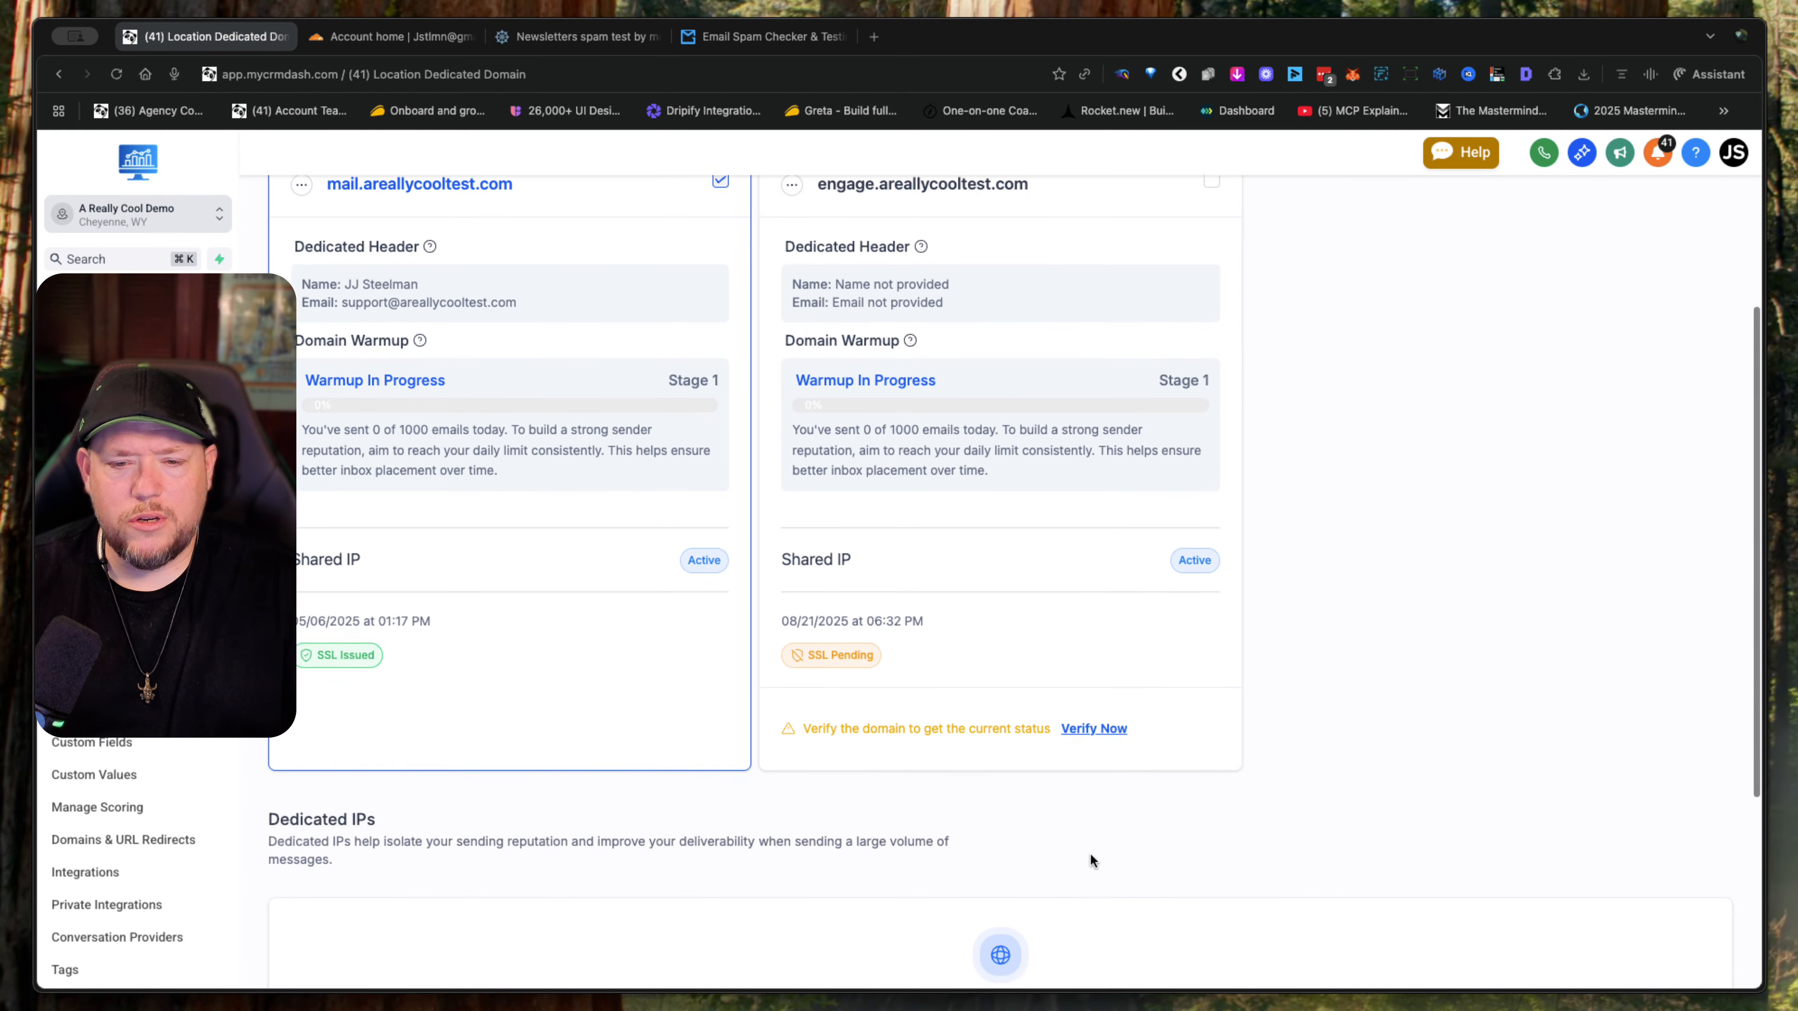
{"action": "left_click", "coordinate": [1108, 728]}
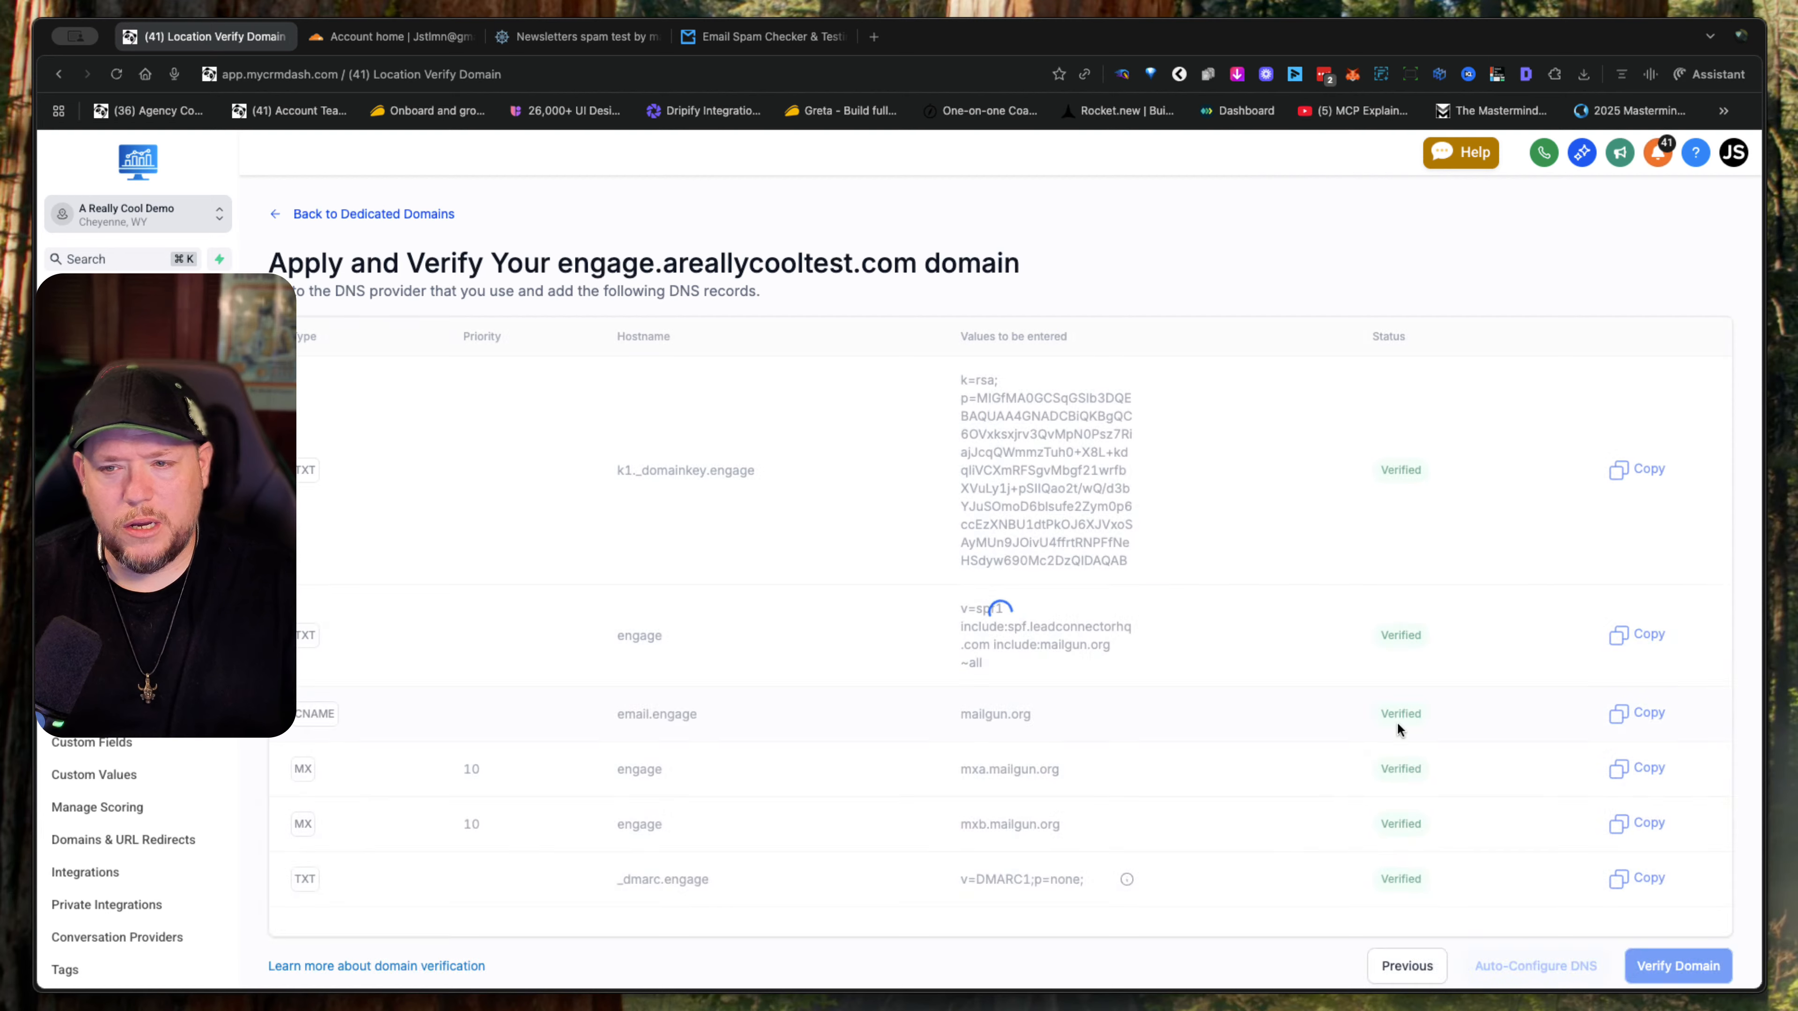
{"action": "scroll", "coordinate": [1351, 737], "scroll_direction": "down", "scroll_amount": 1}
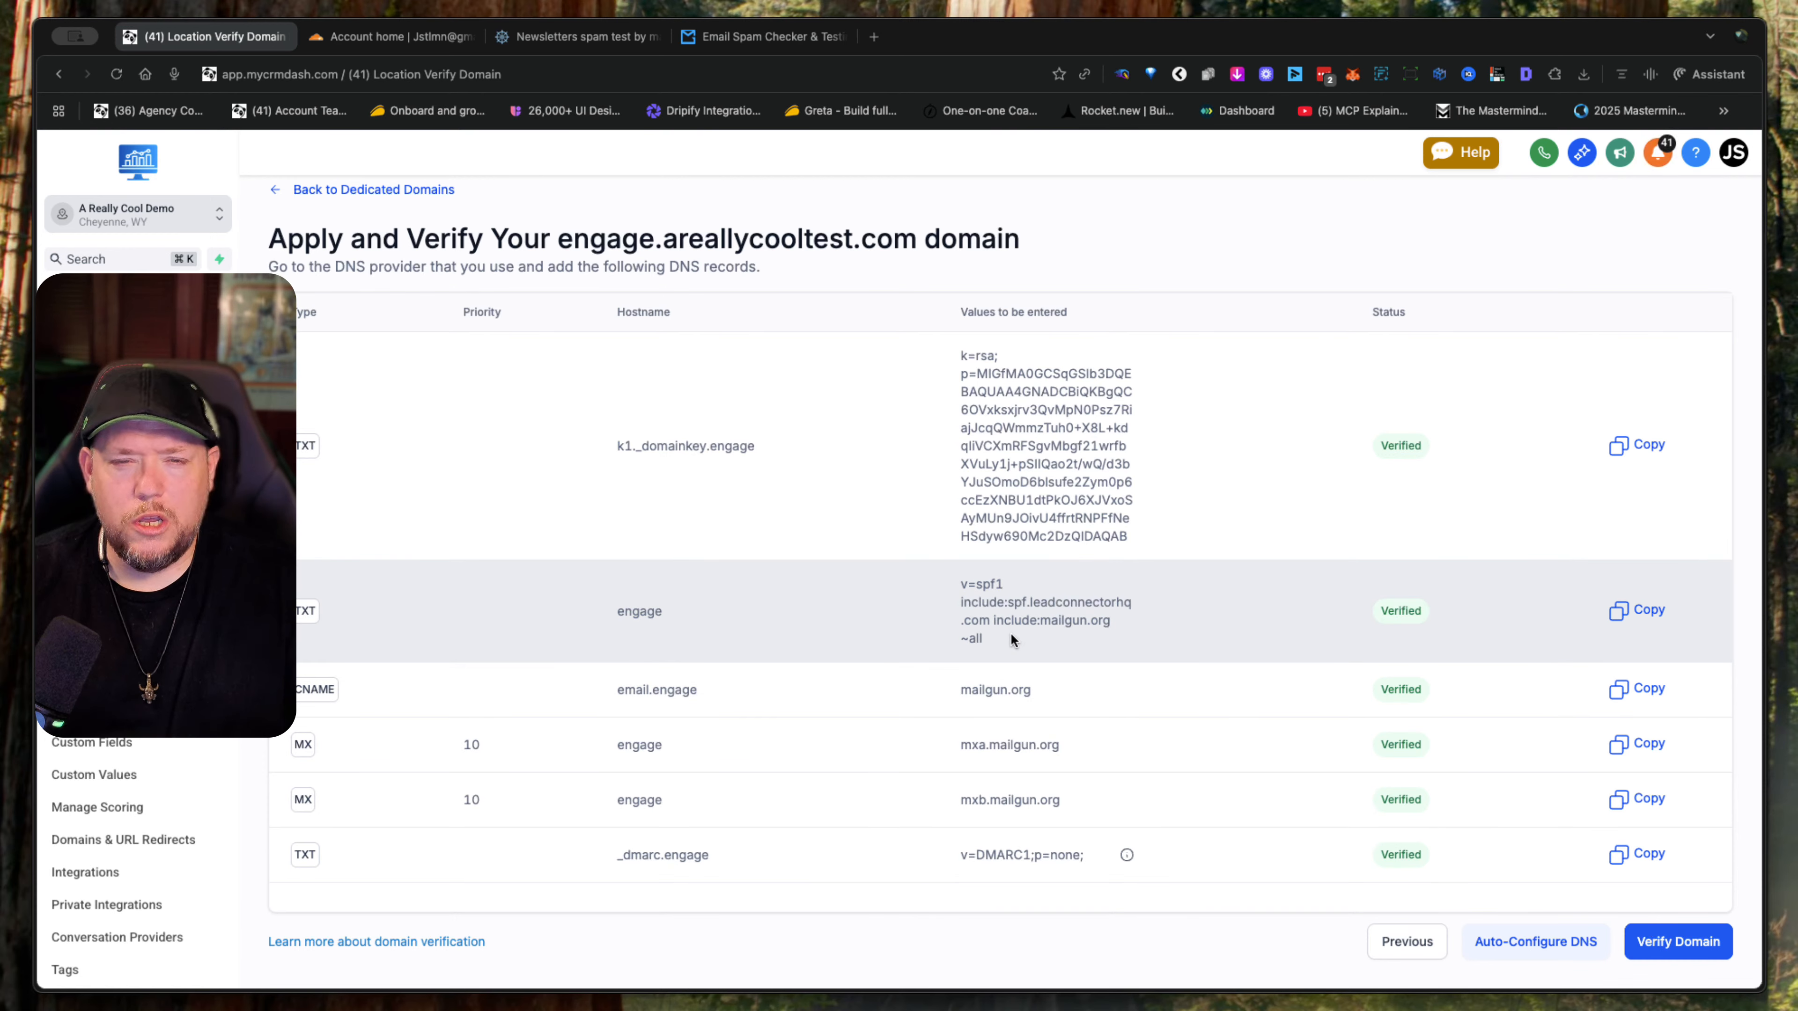
{"action": "left_click_drag", "start_coordinate": [1006, 641], "coordinate": [956, 608]}
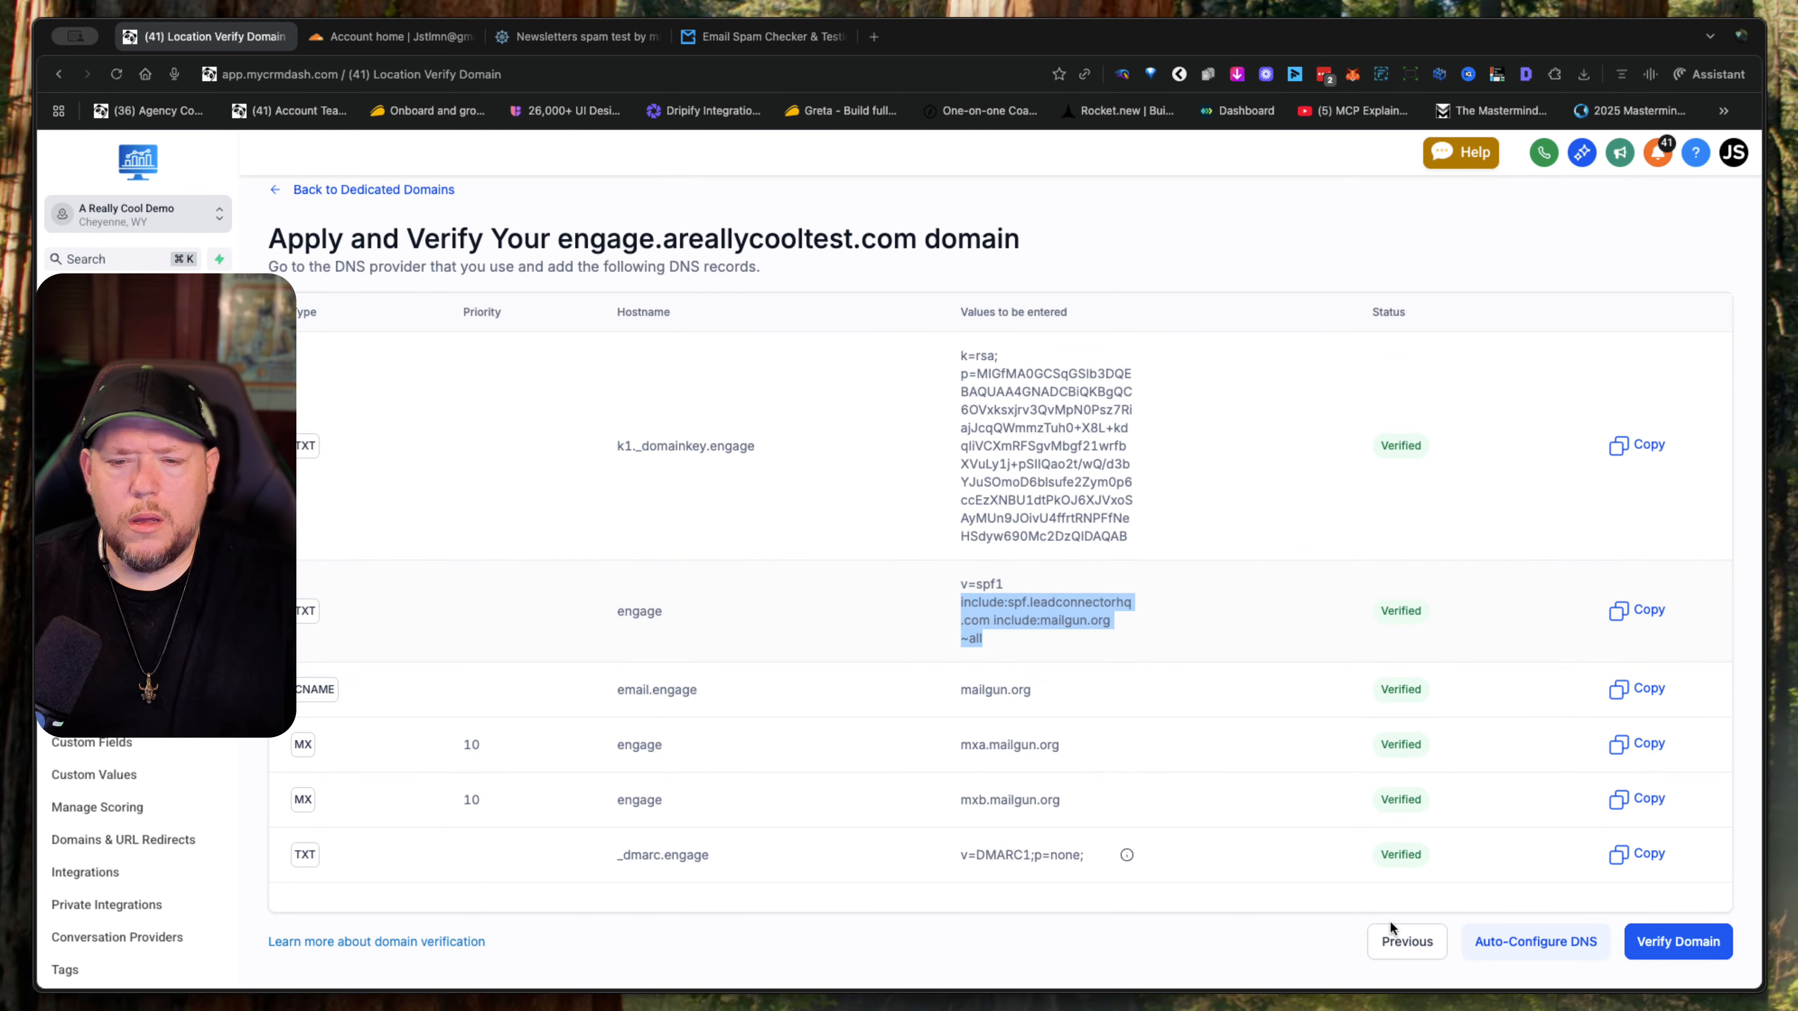
{"action": "left_click", "coordinate": [1708, 935]}
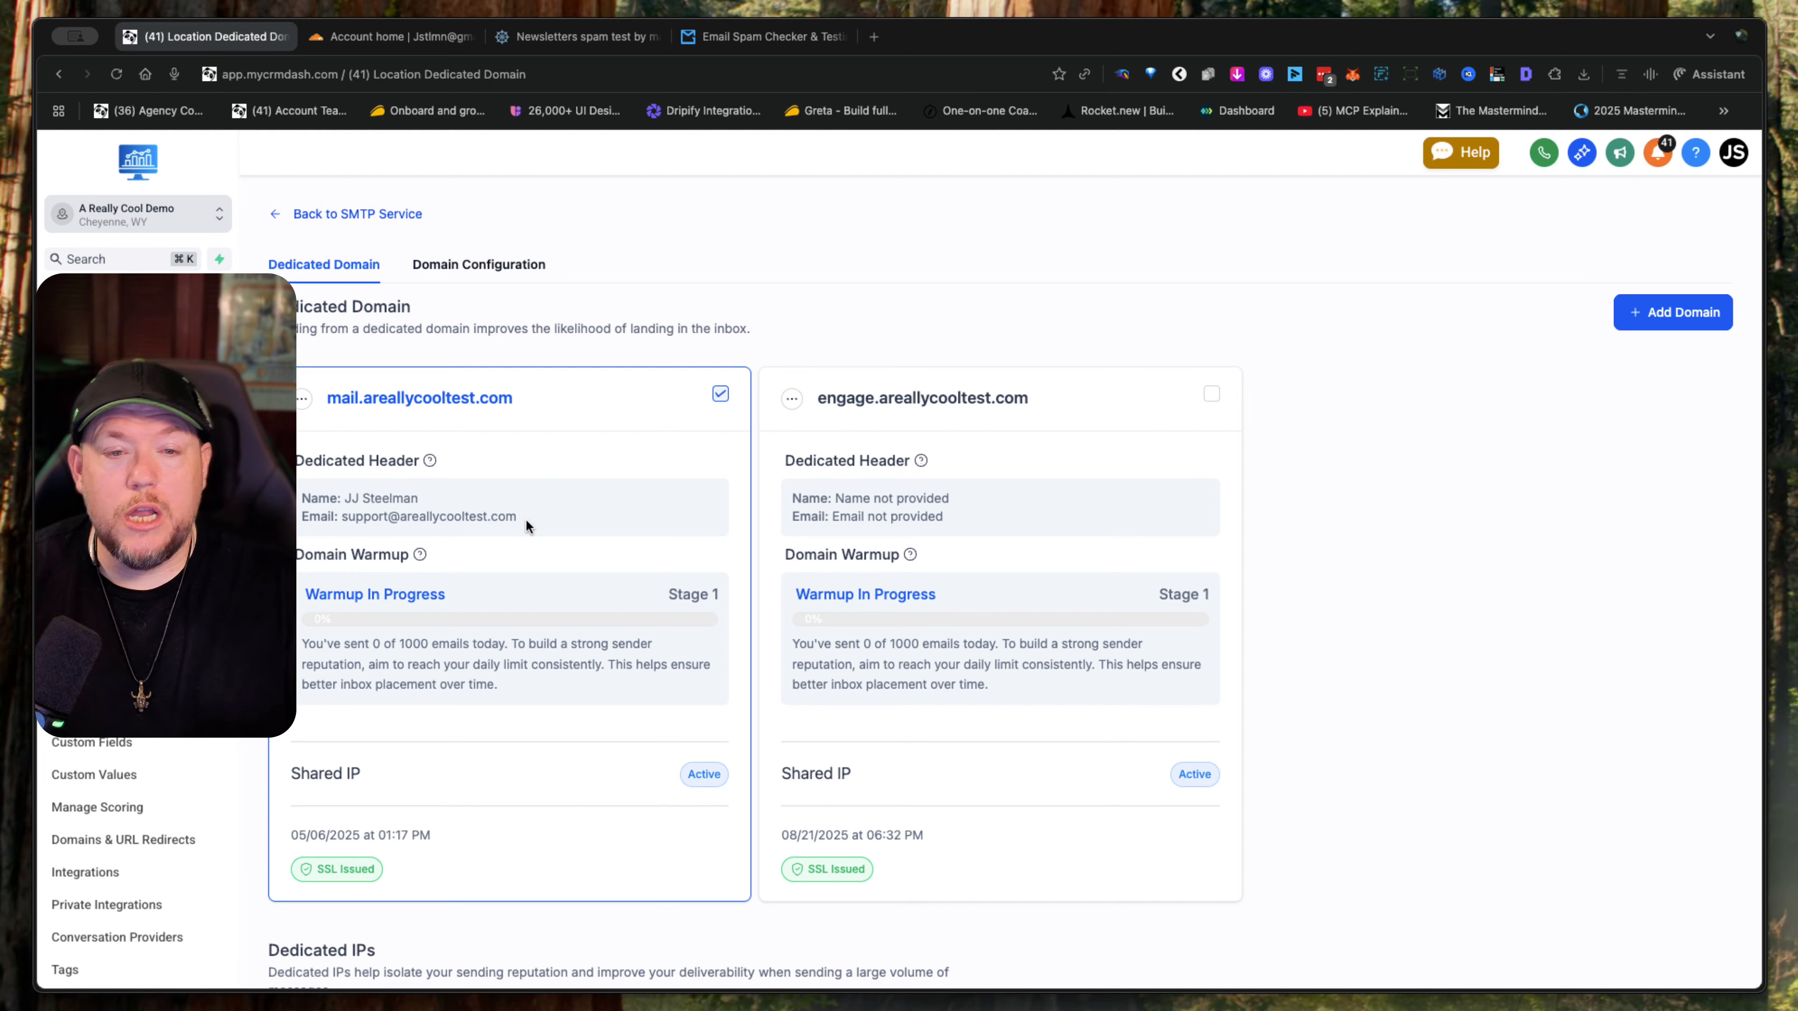
{"action": "left_click_drag", "start_coordinate": [522, 518], "coordinate": [340, 497]}
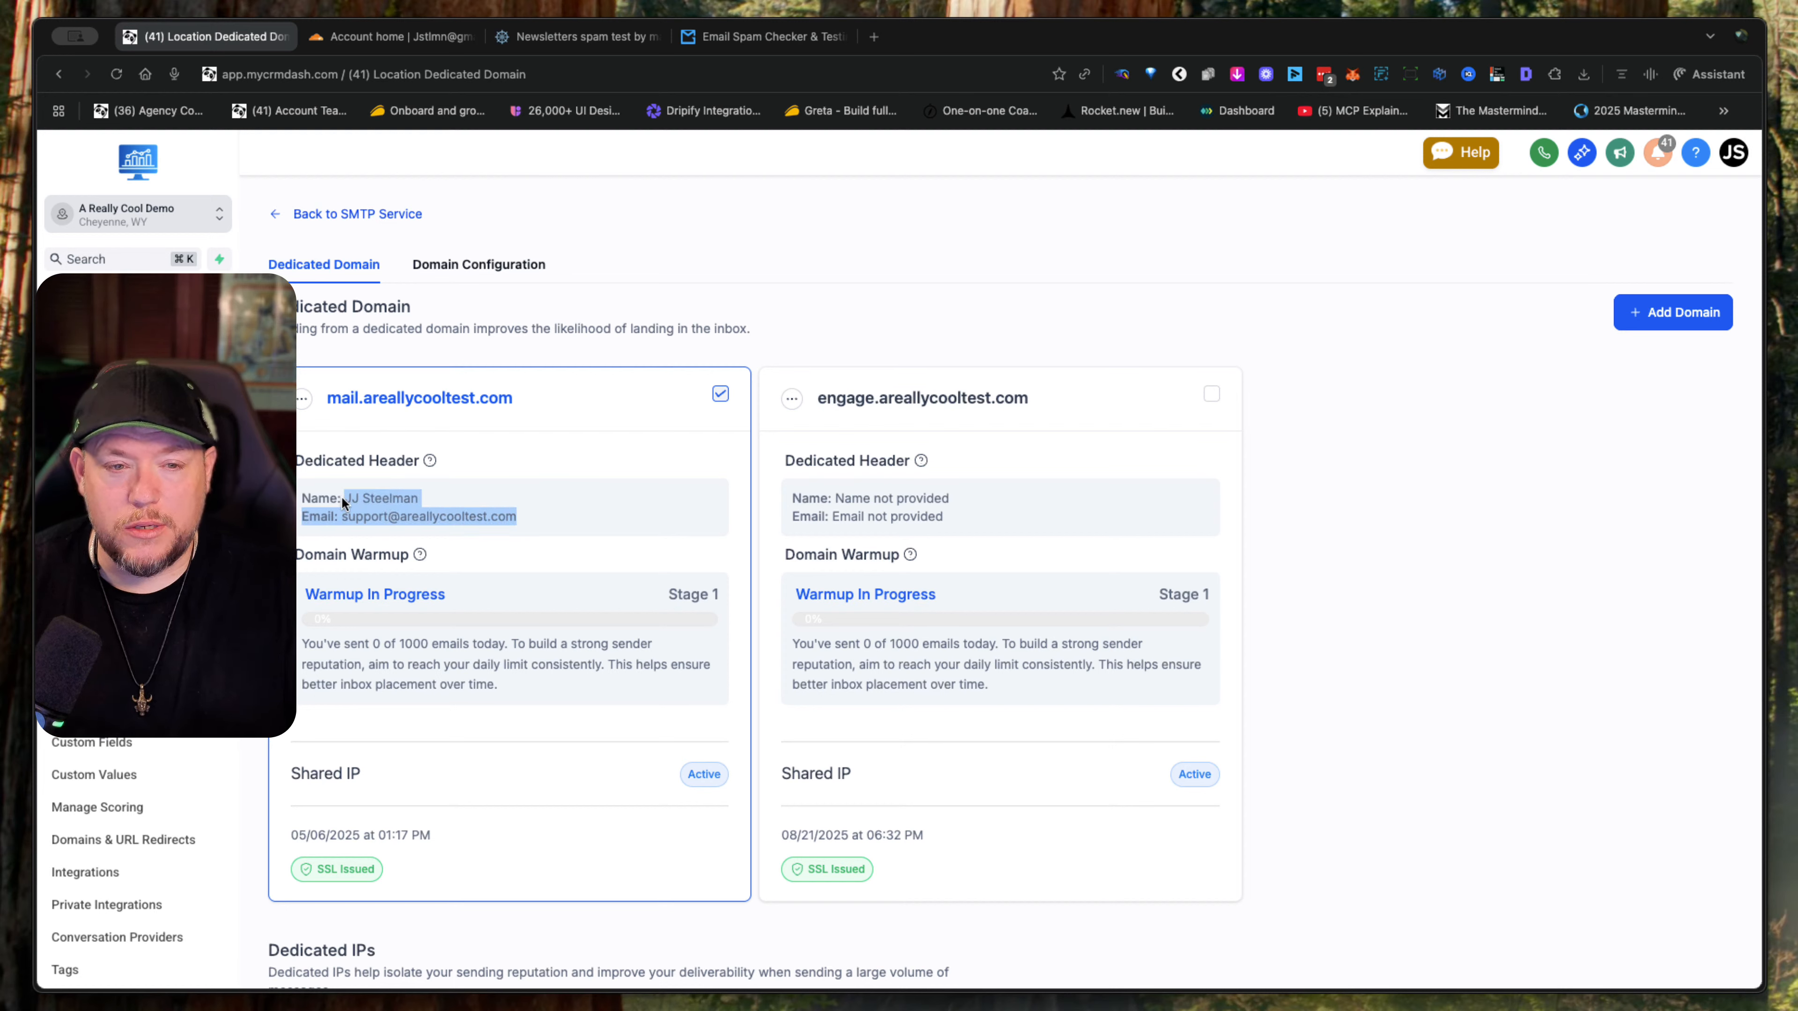
{"action": "left_click", "coordinate": [564, 500]}
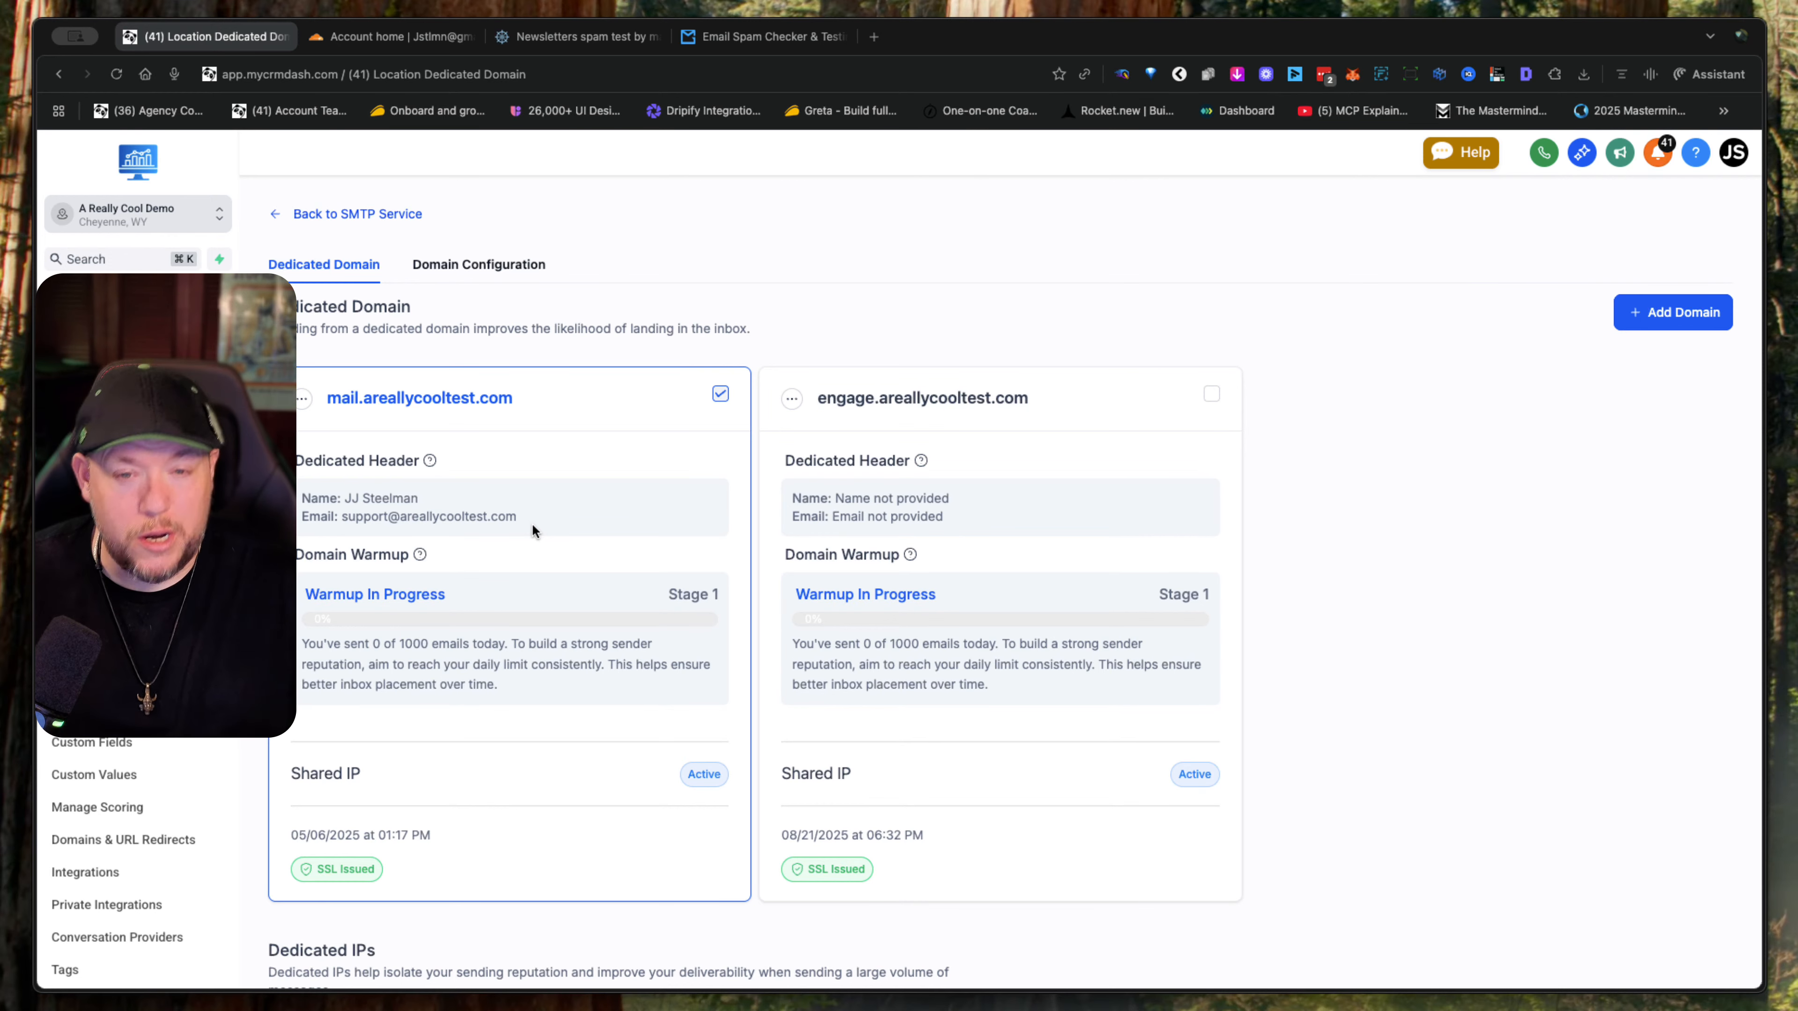
{"action": "left_click_drag", "start_coordinate": [526, 514], "coordinate": [349, 498]}
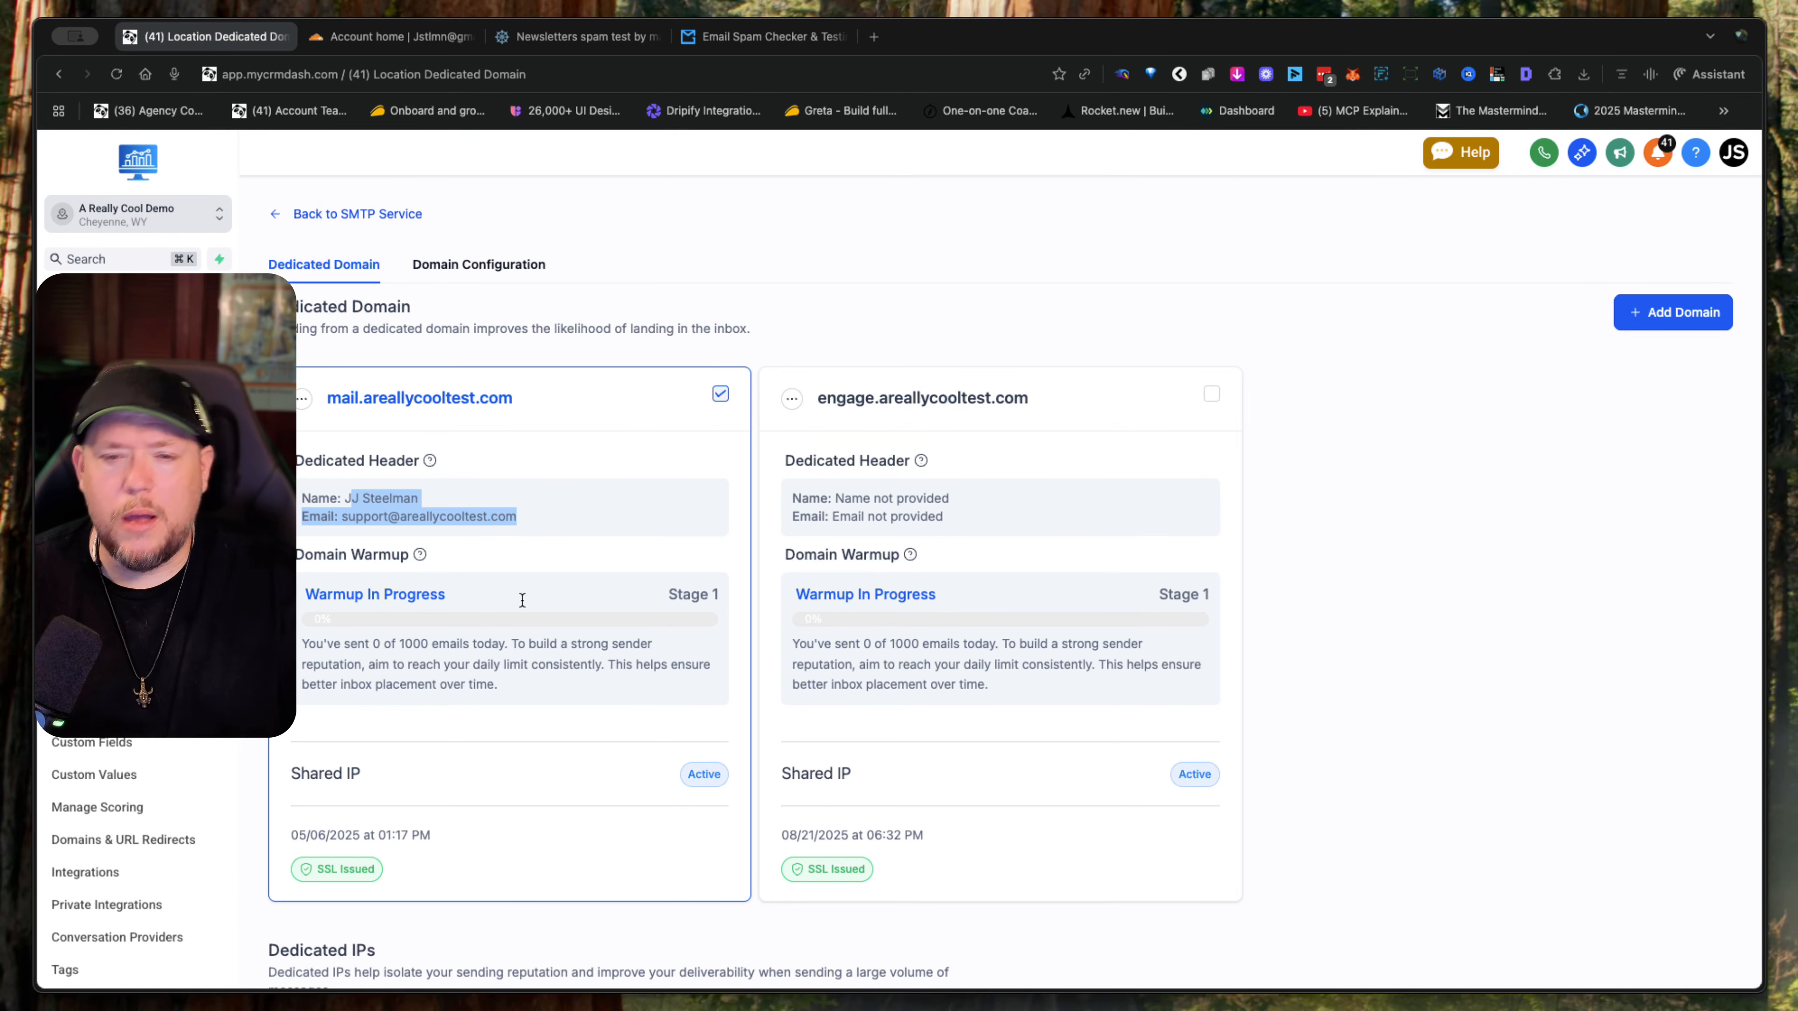
- Set the dedicated header of engage.areallycooltest.com with the sender's name and a from email on that subdomain, and save it
{"action": "left_click", "coordinate": [789, 395]}
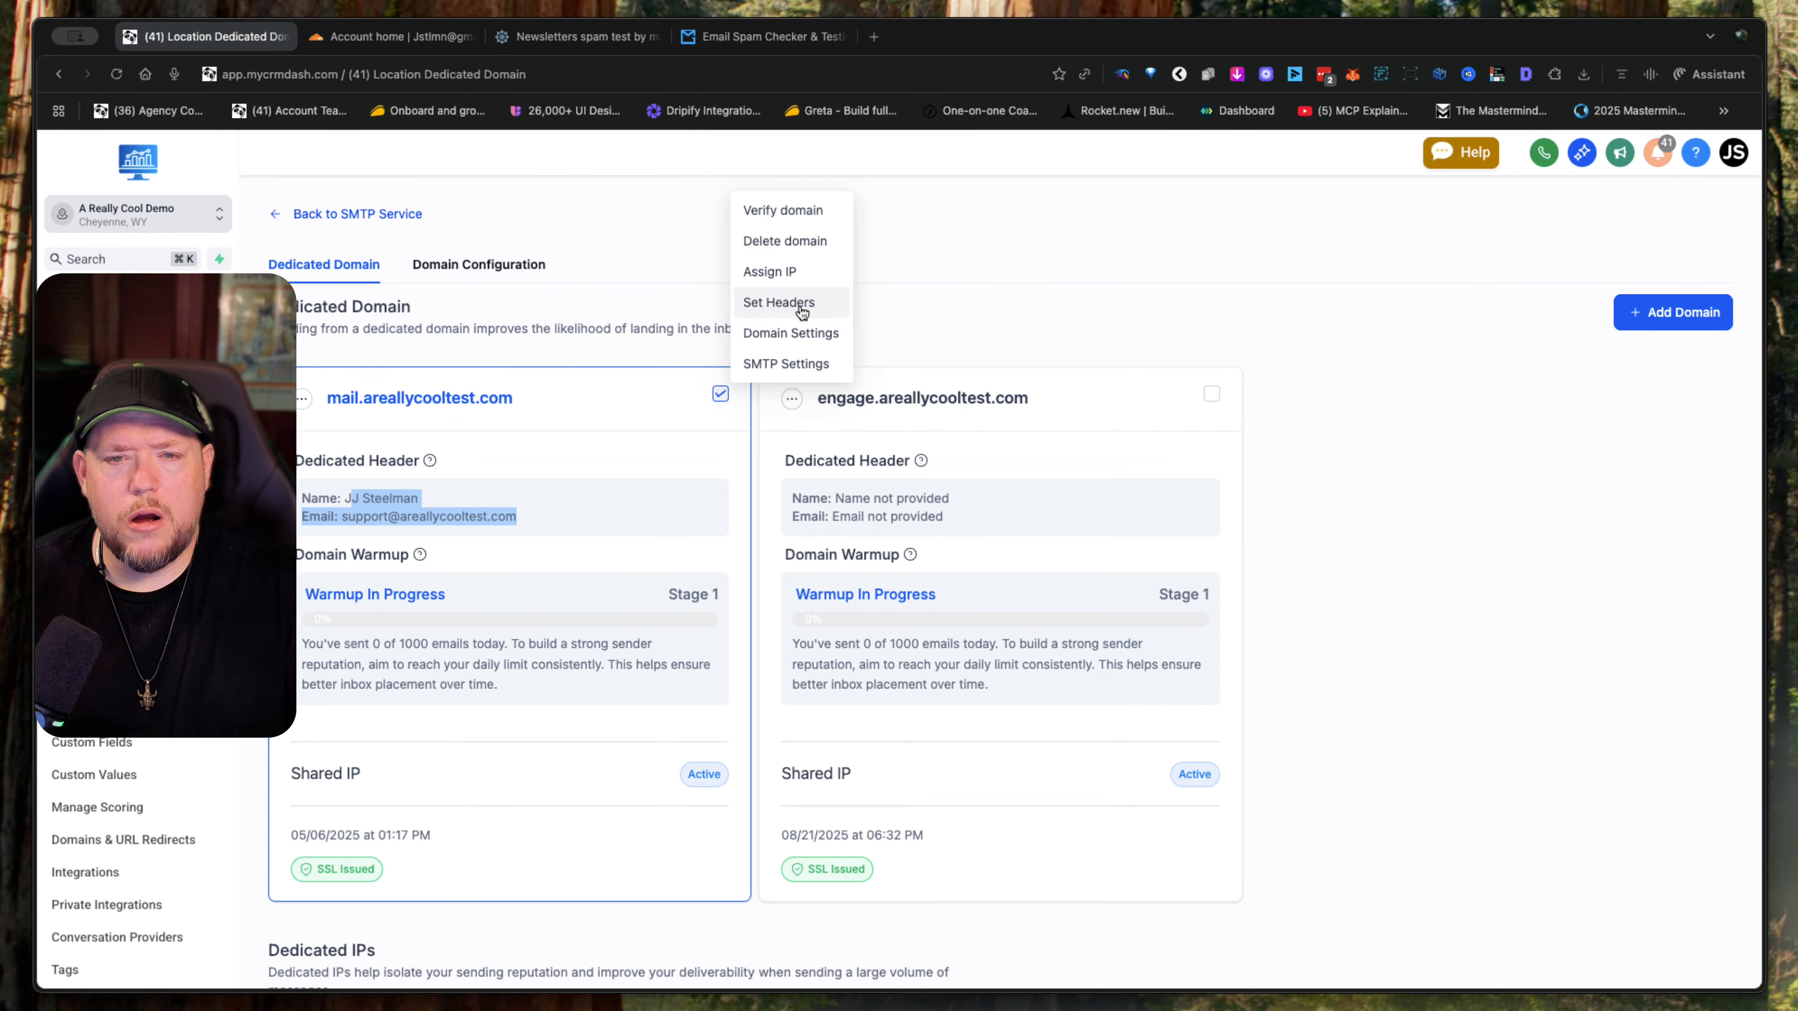
{"action": "left_click", "coordinate": [796, 302]}
{"action": "left_click", "coordinate": [896, 580]}
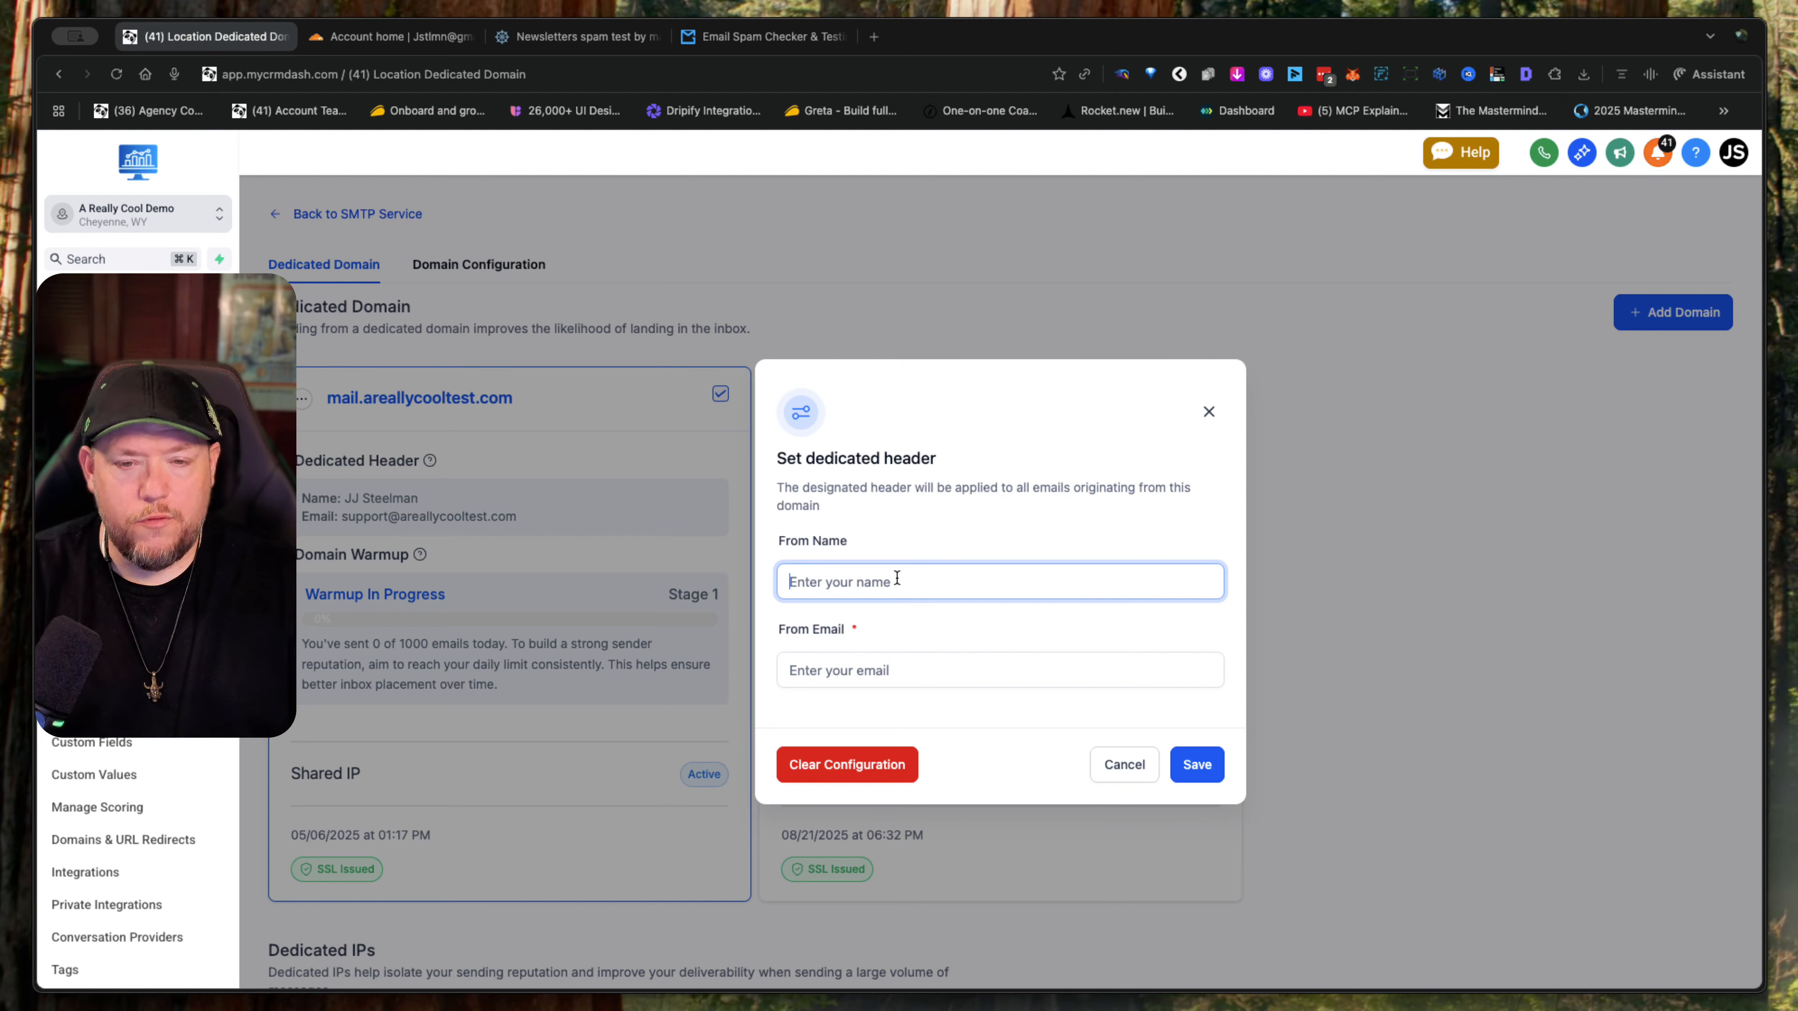
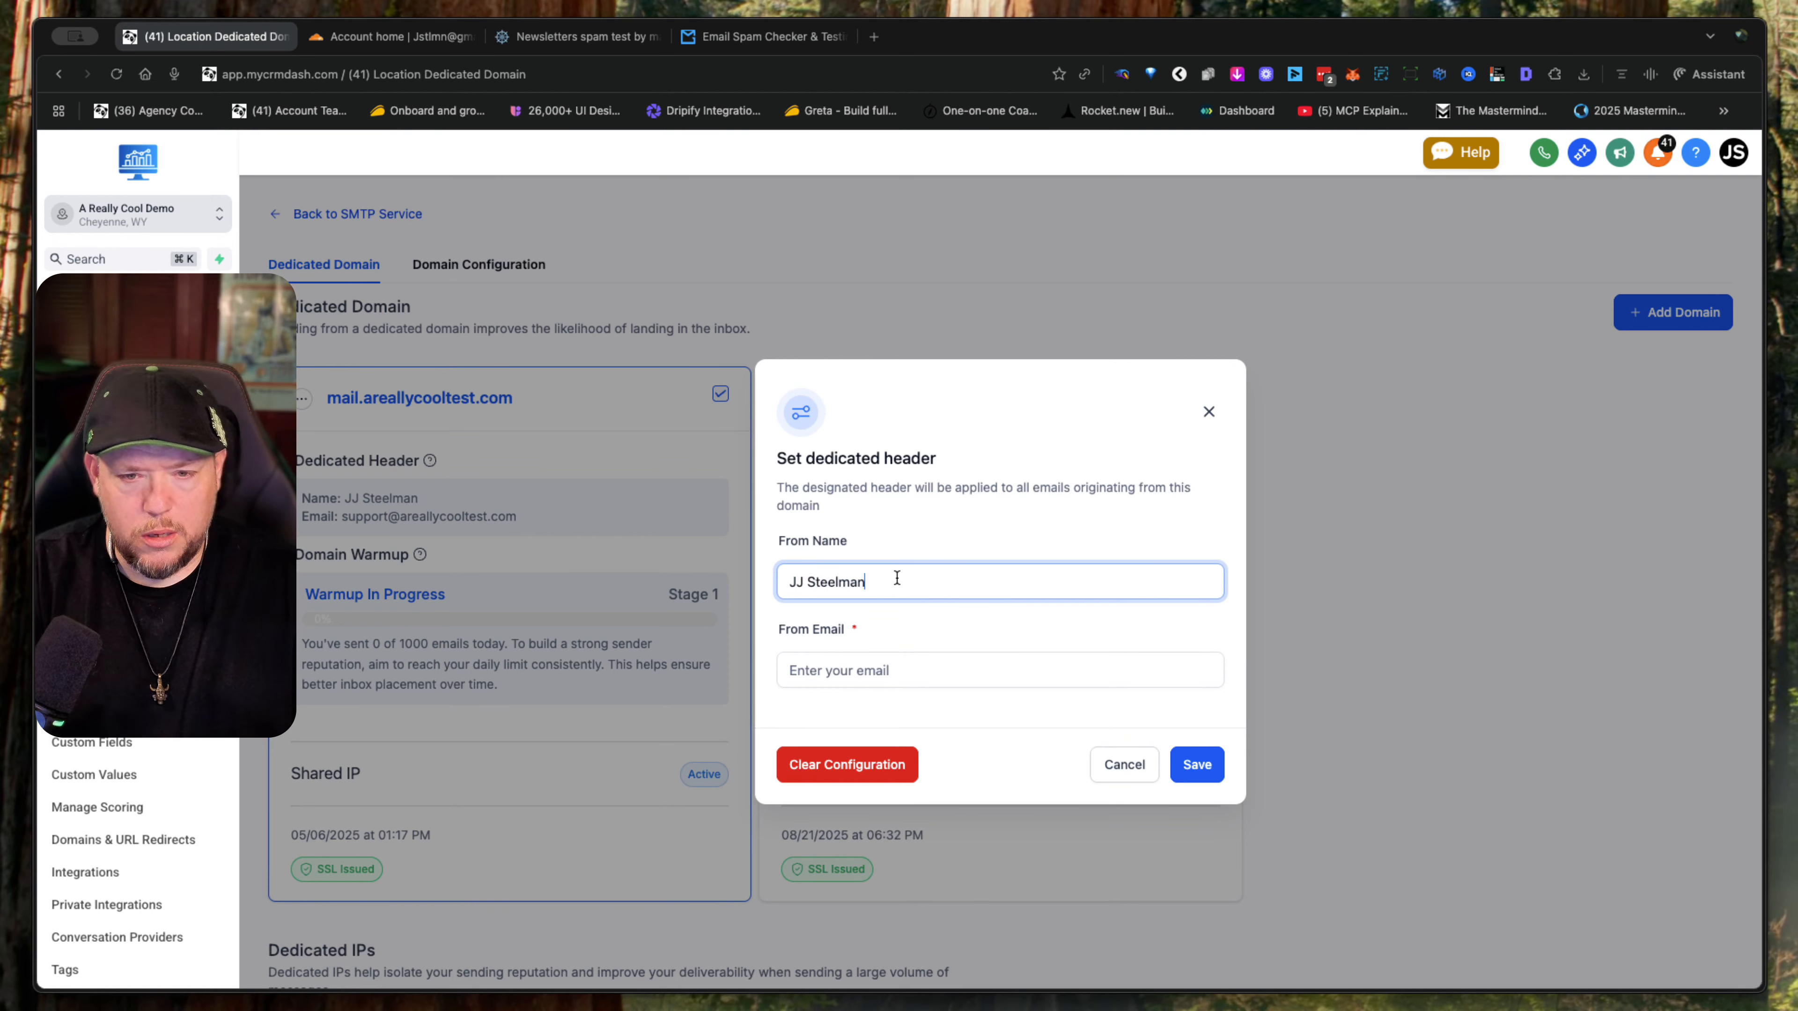
{"action": "key", "text": "Tab"}
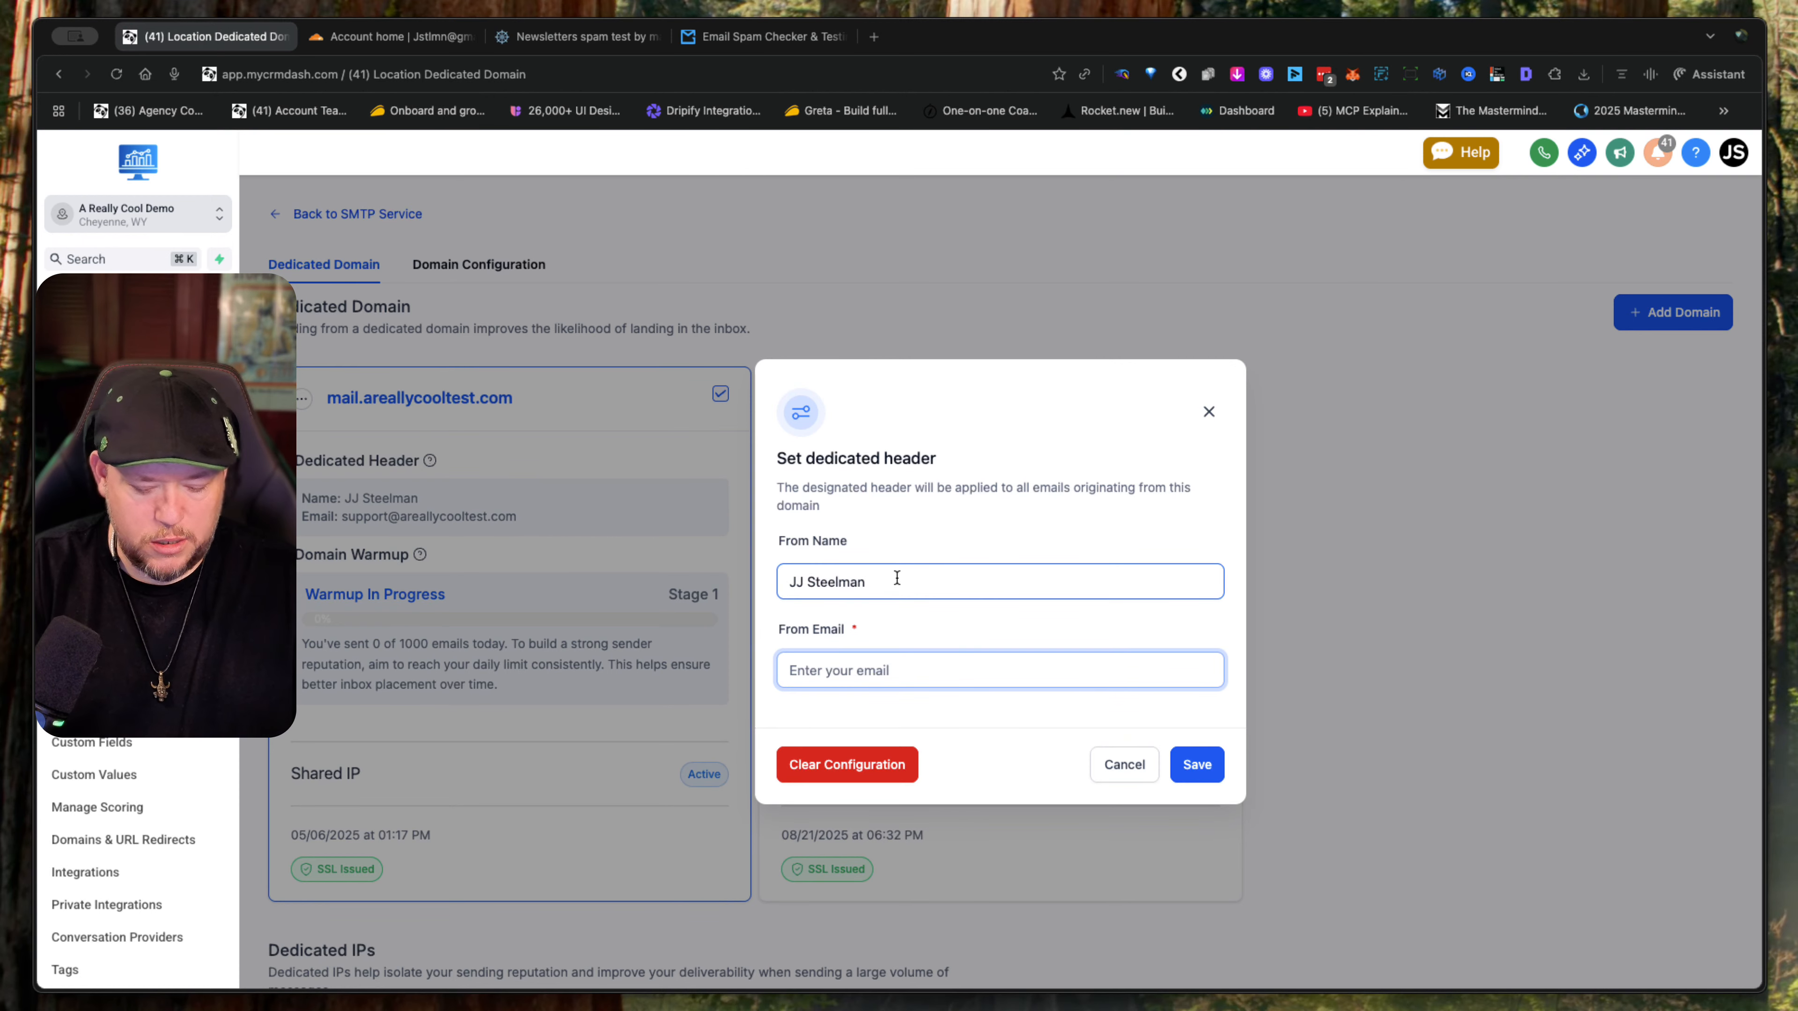
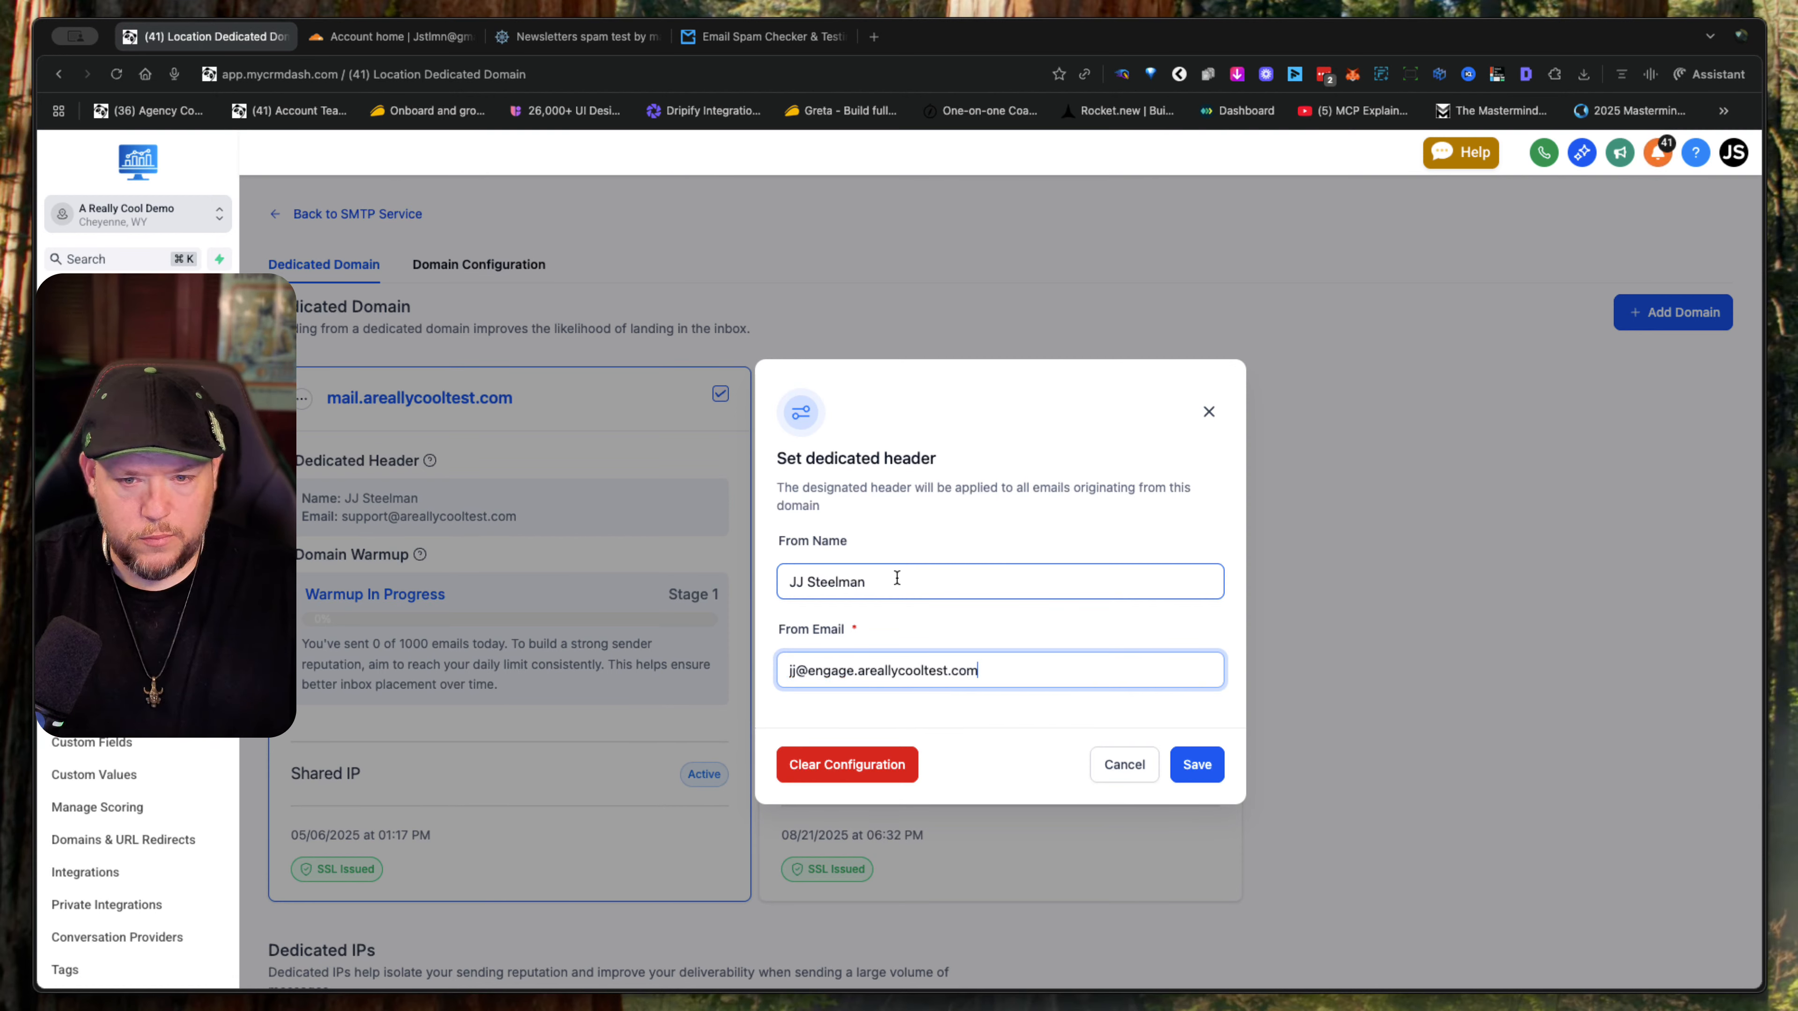
{"action": "left_click", "coordinate": [1212, 773]}
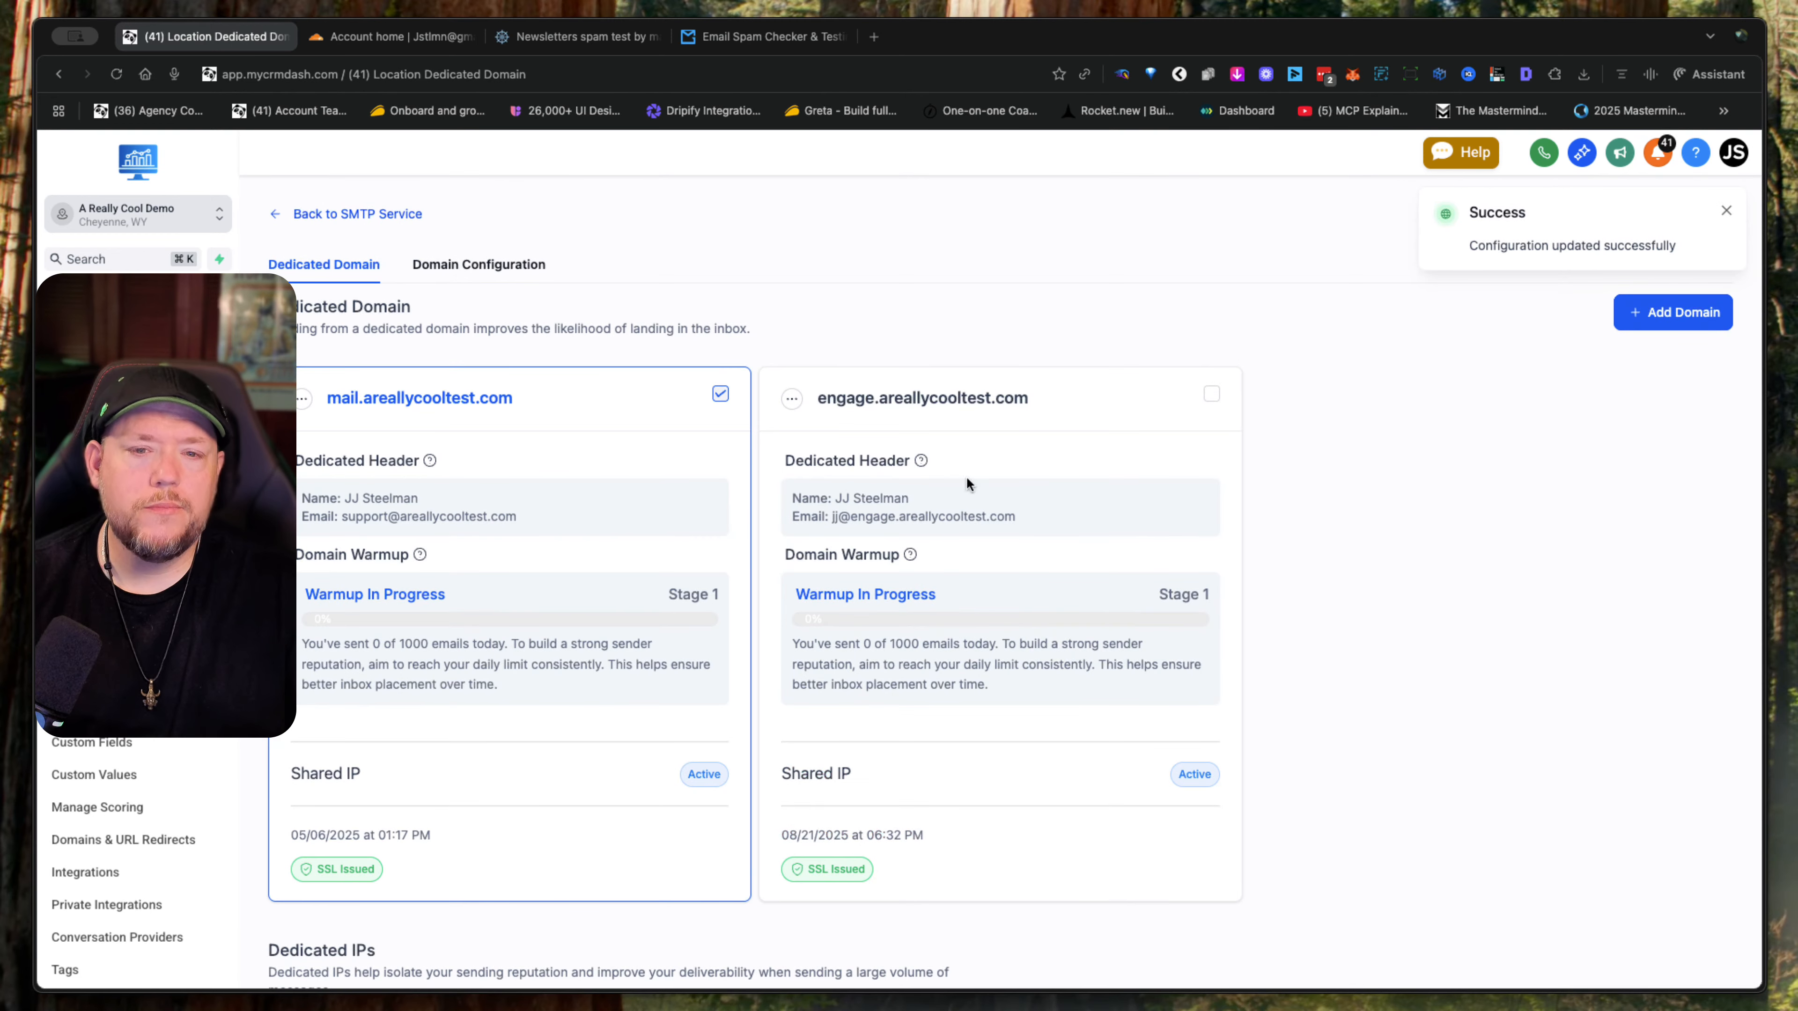
{"action": "left_click", "coordinate": [792, 401]}
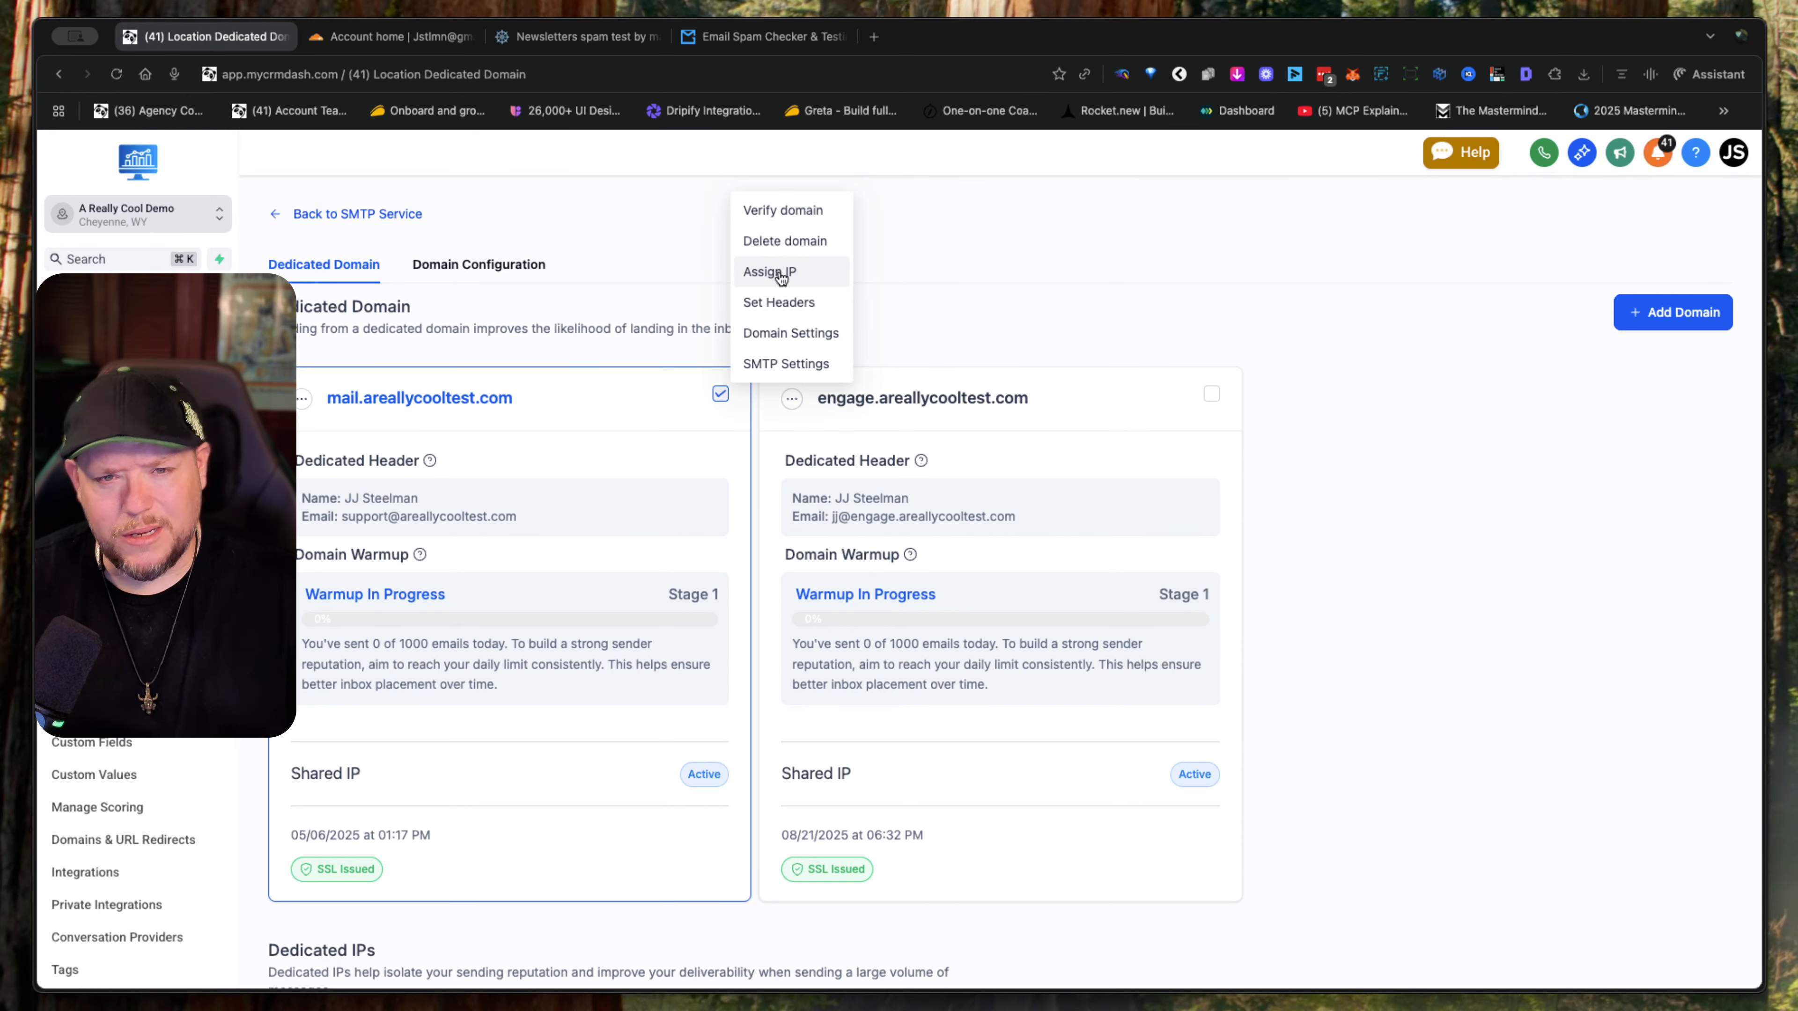
{"action": "left_click", "coordinate": [1010, 296]}
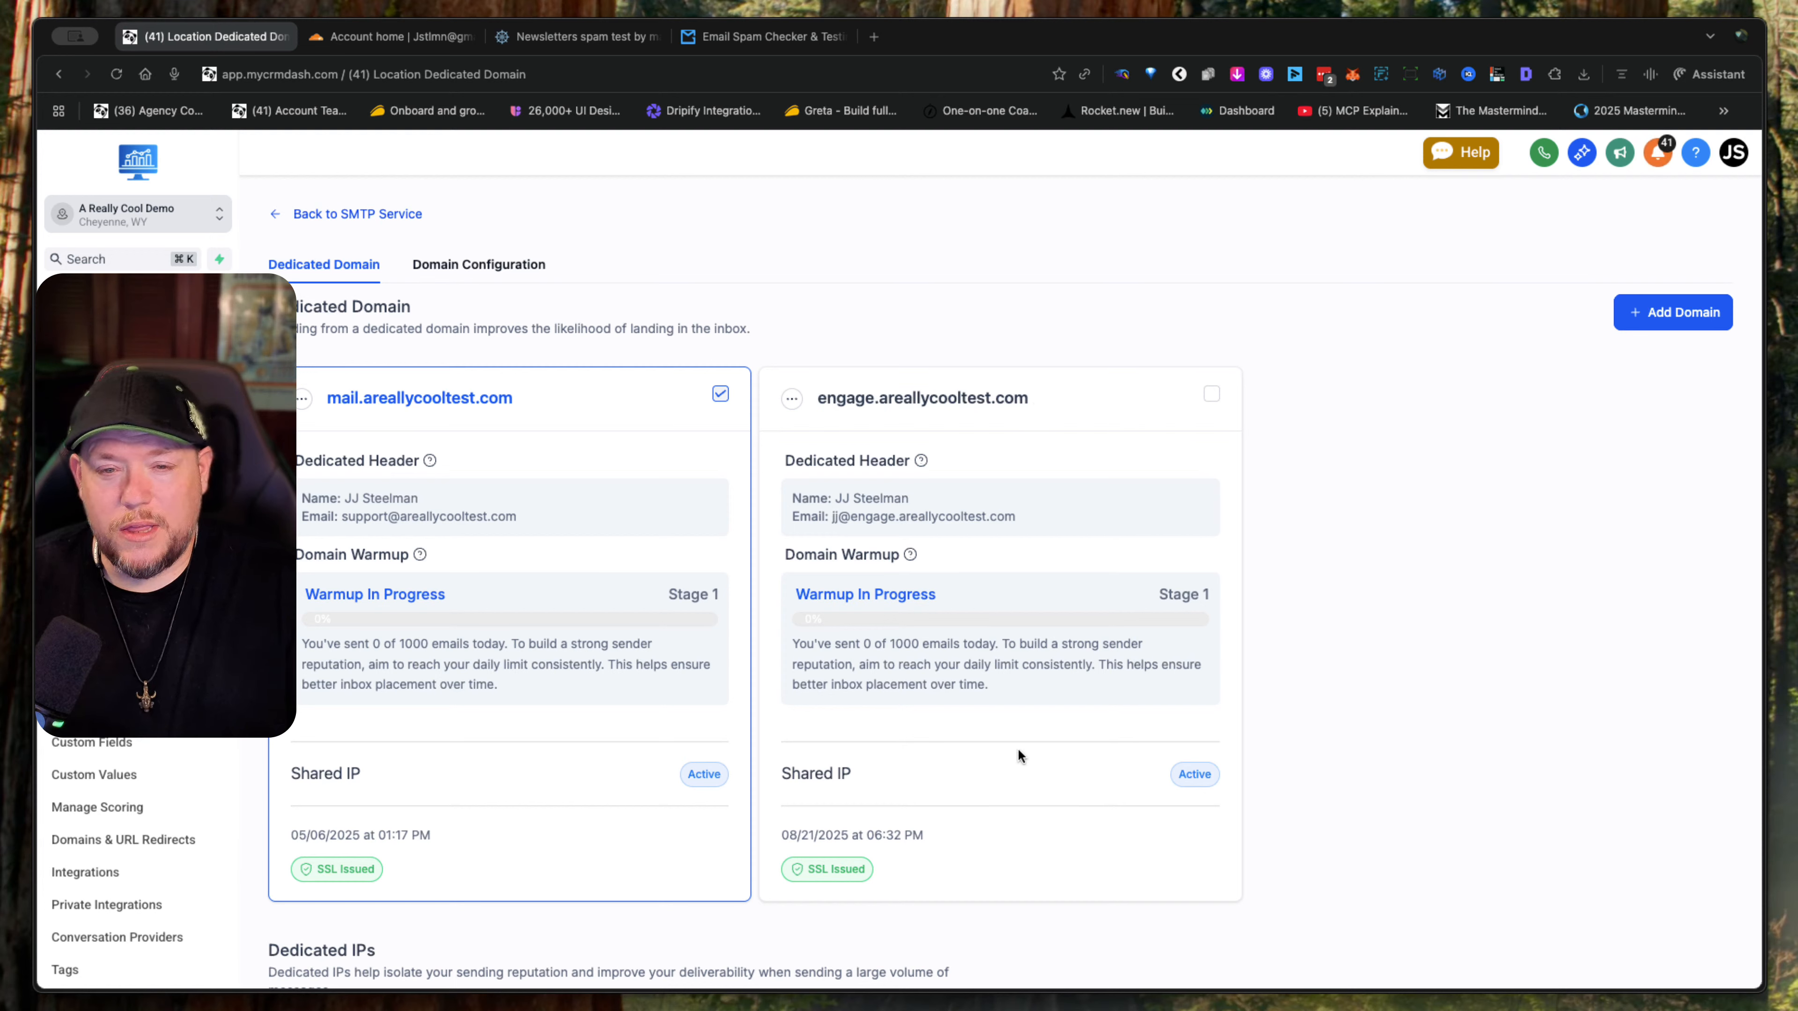
- Add reply.areallycooltest.com as another dedicated sending domain and submit it for verification
{"action": "left_click", "coordinate": [1669, 317]}
{"action": "left_click", "coordinate": [612, 397]}
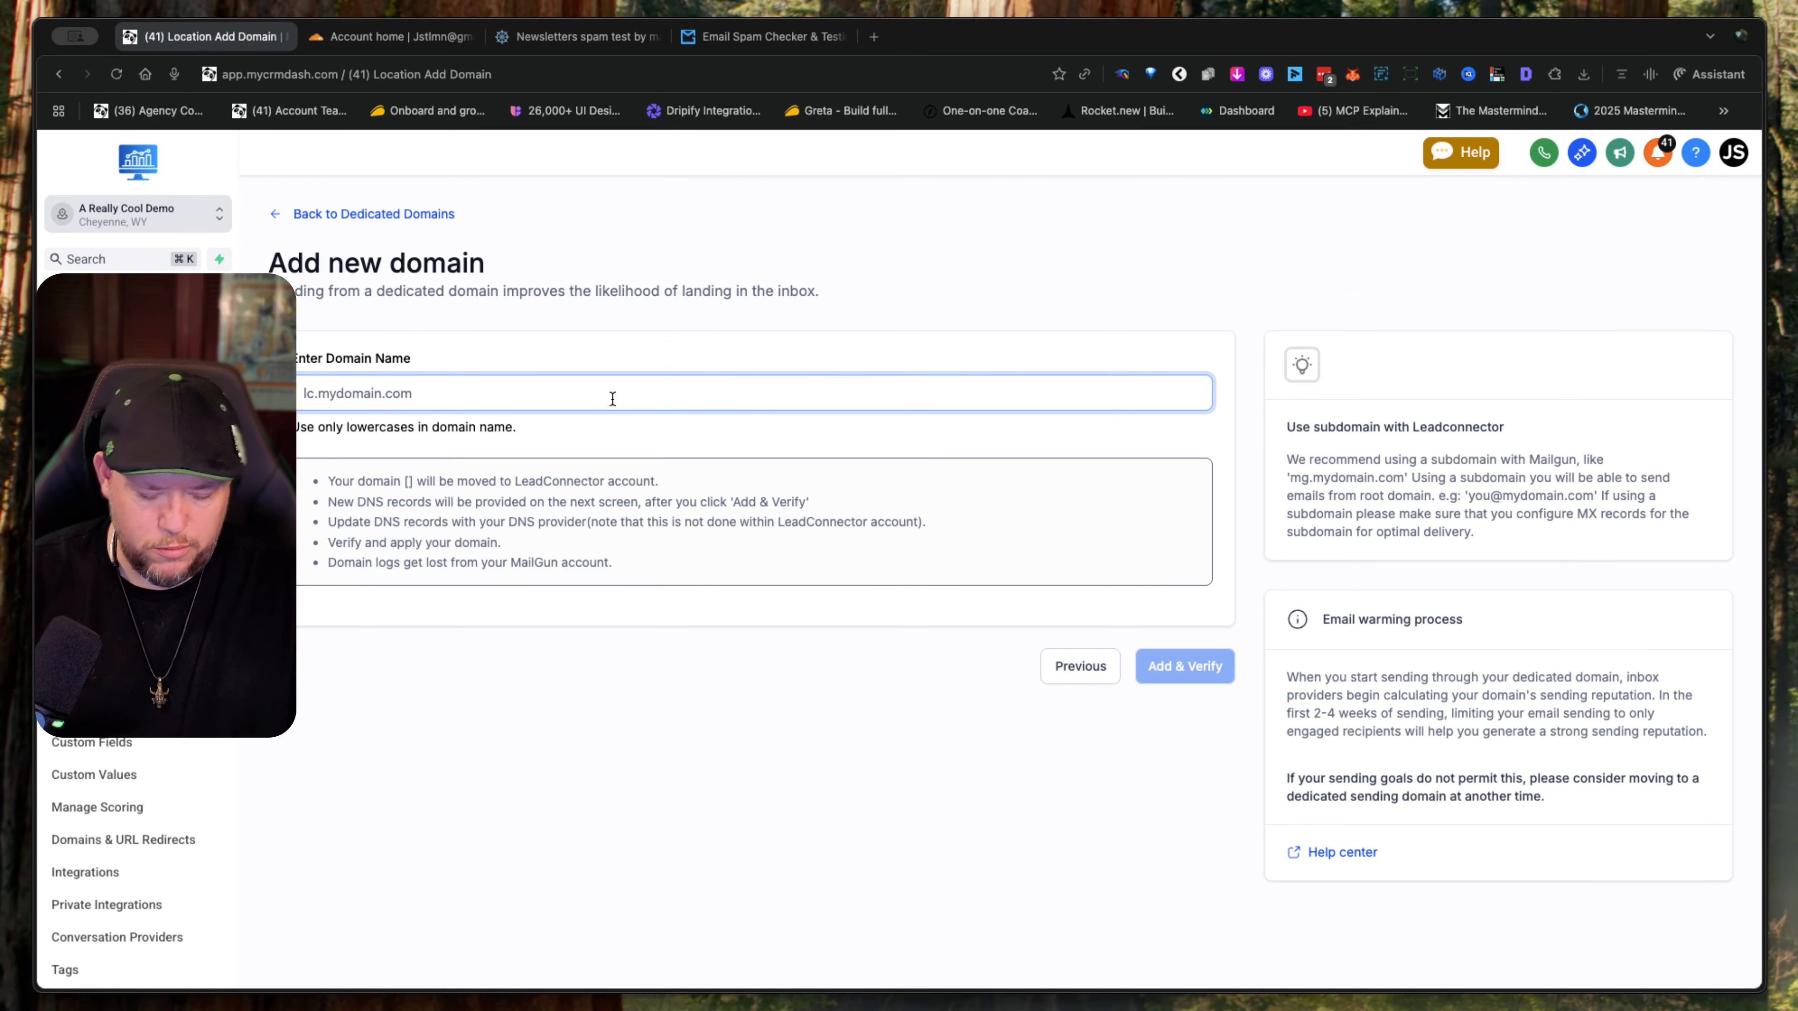
{"action": "type", "text": "reply"}
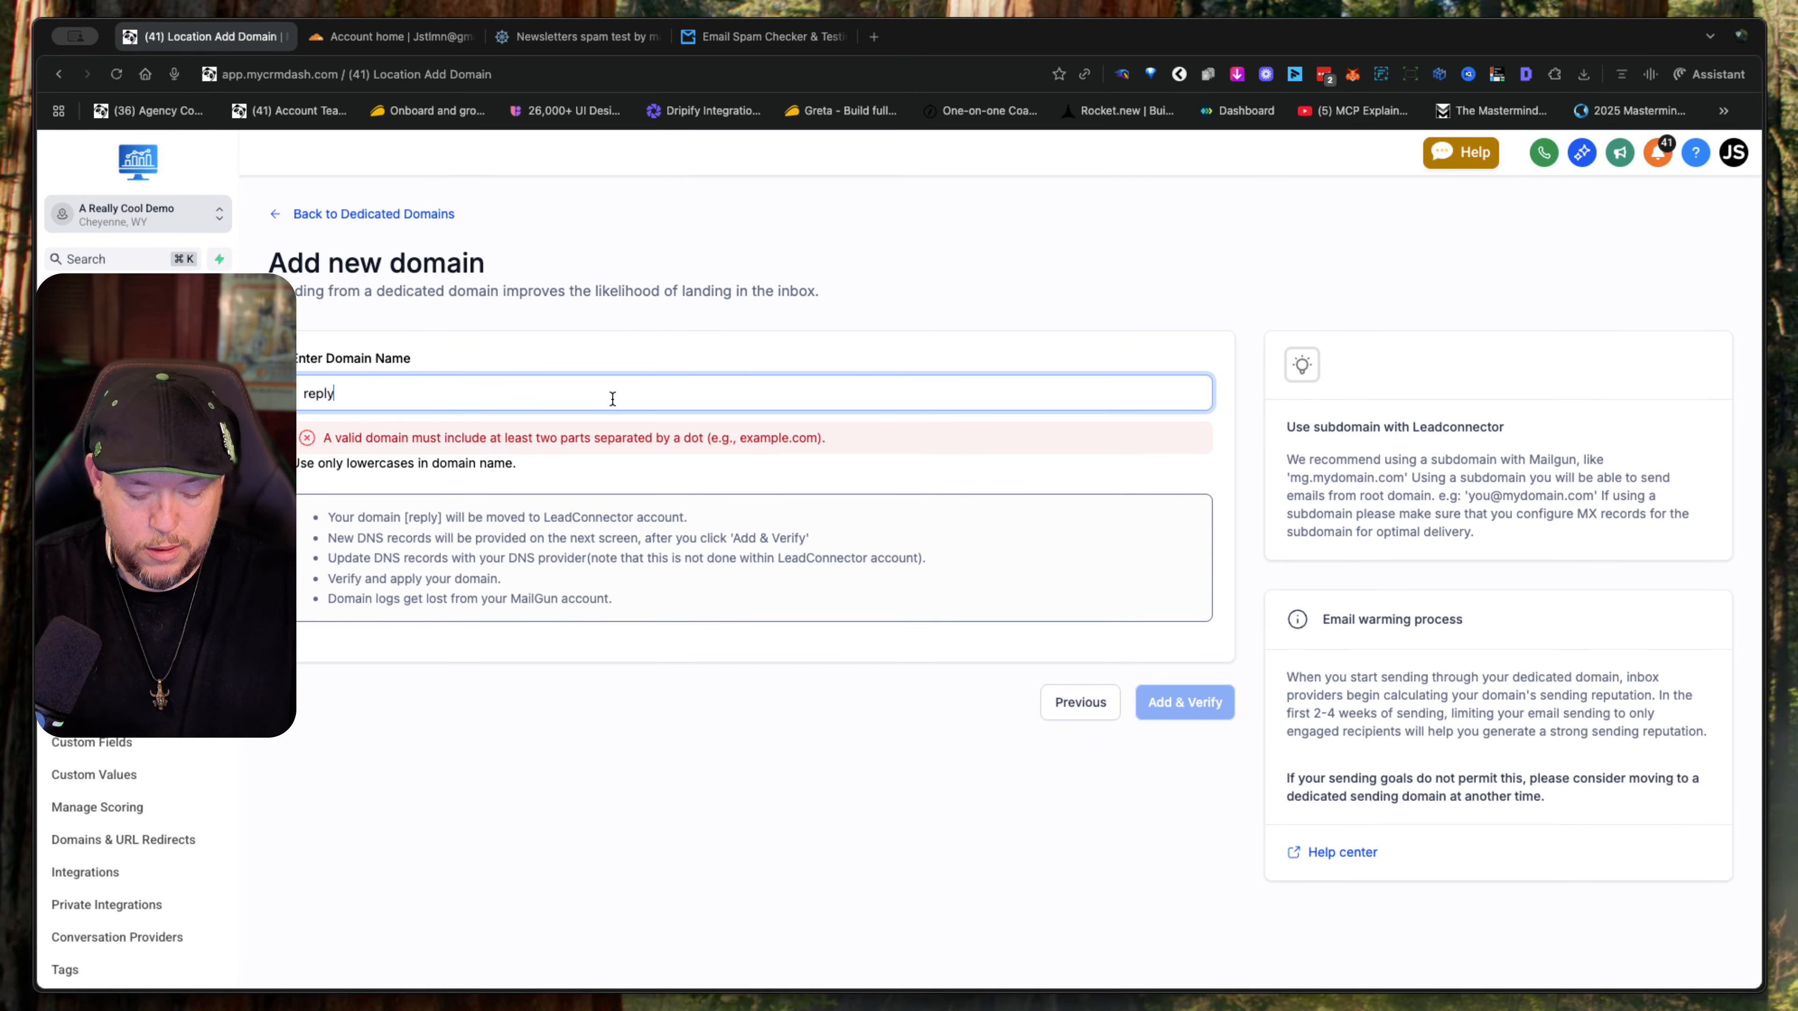
{"action": "type", "text": "."}
{"action": "type", "text": "areallycooltest.com"}
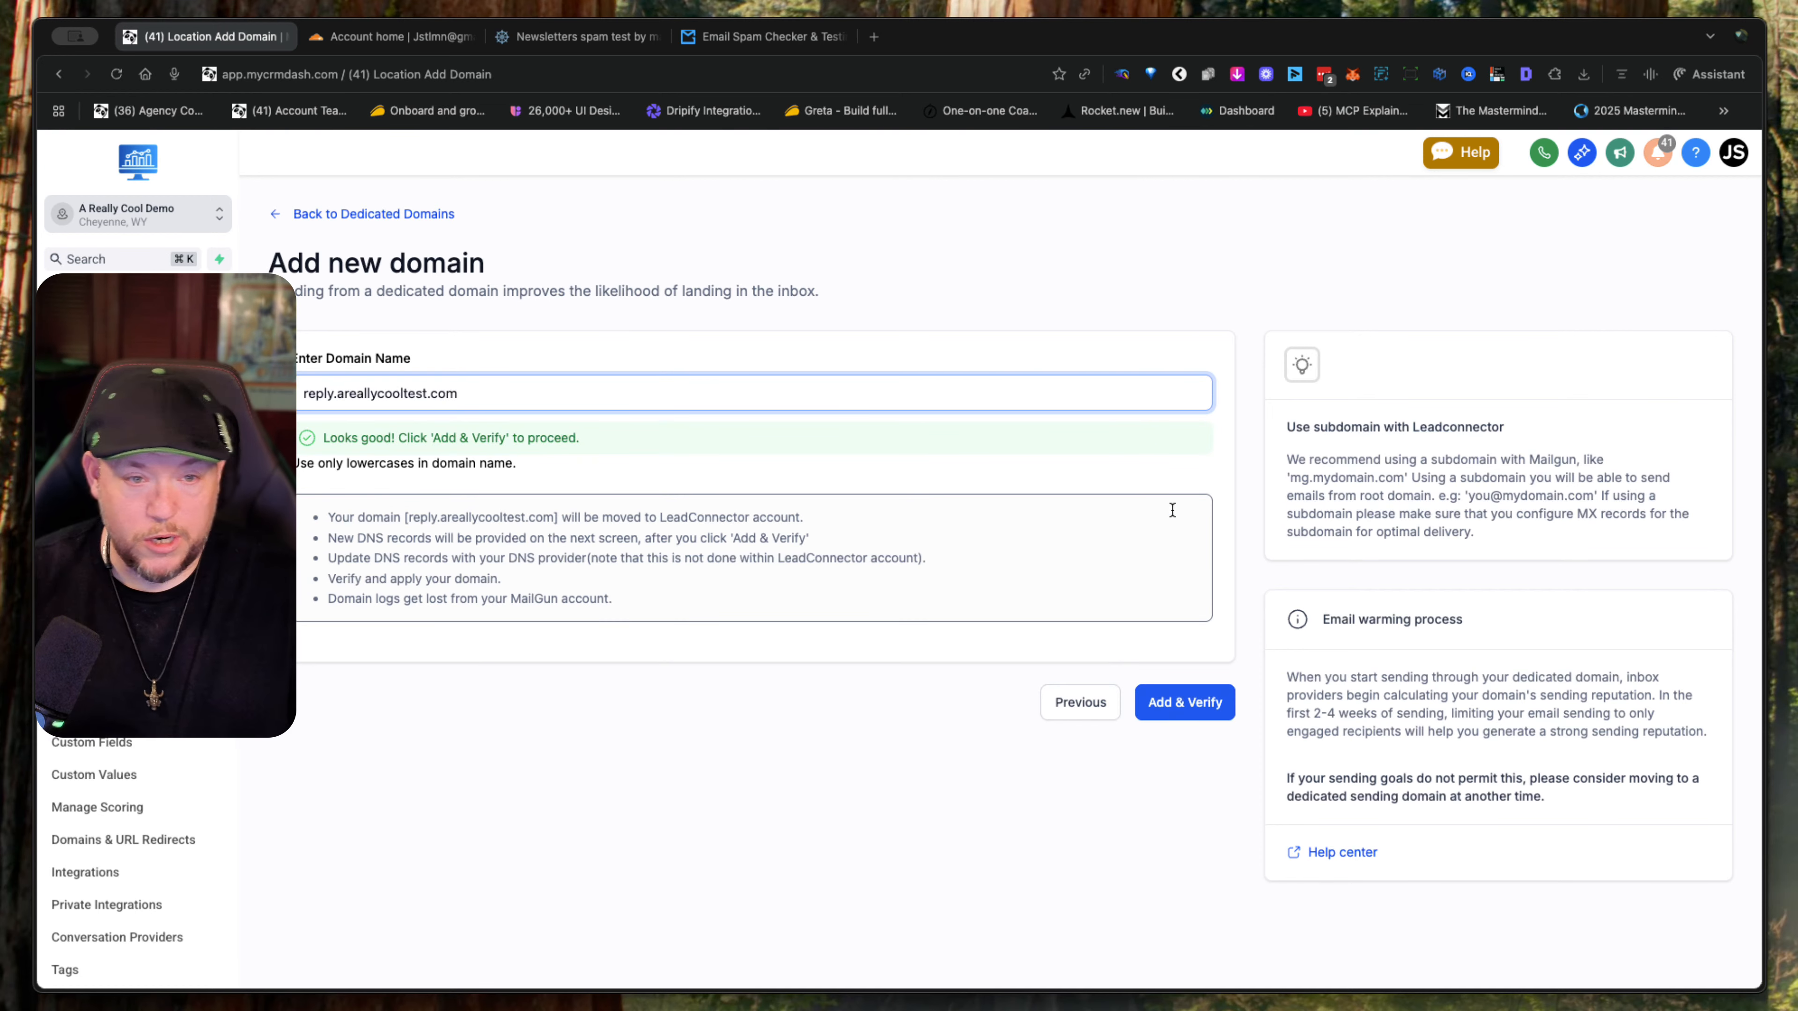
{"action": "left_click", "coordinate": [1198, 715]}
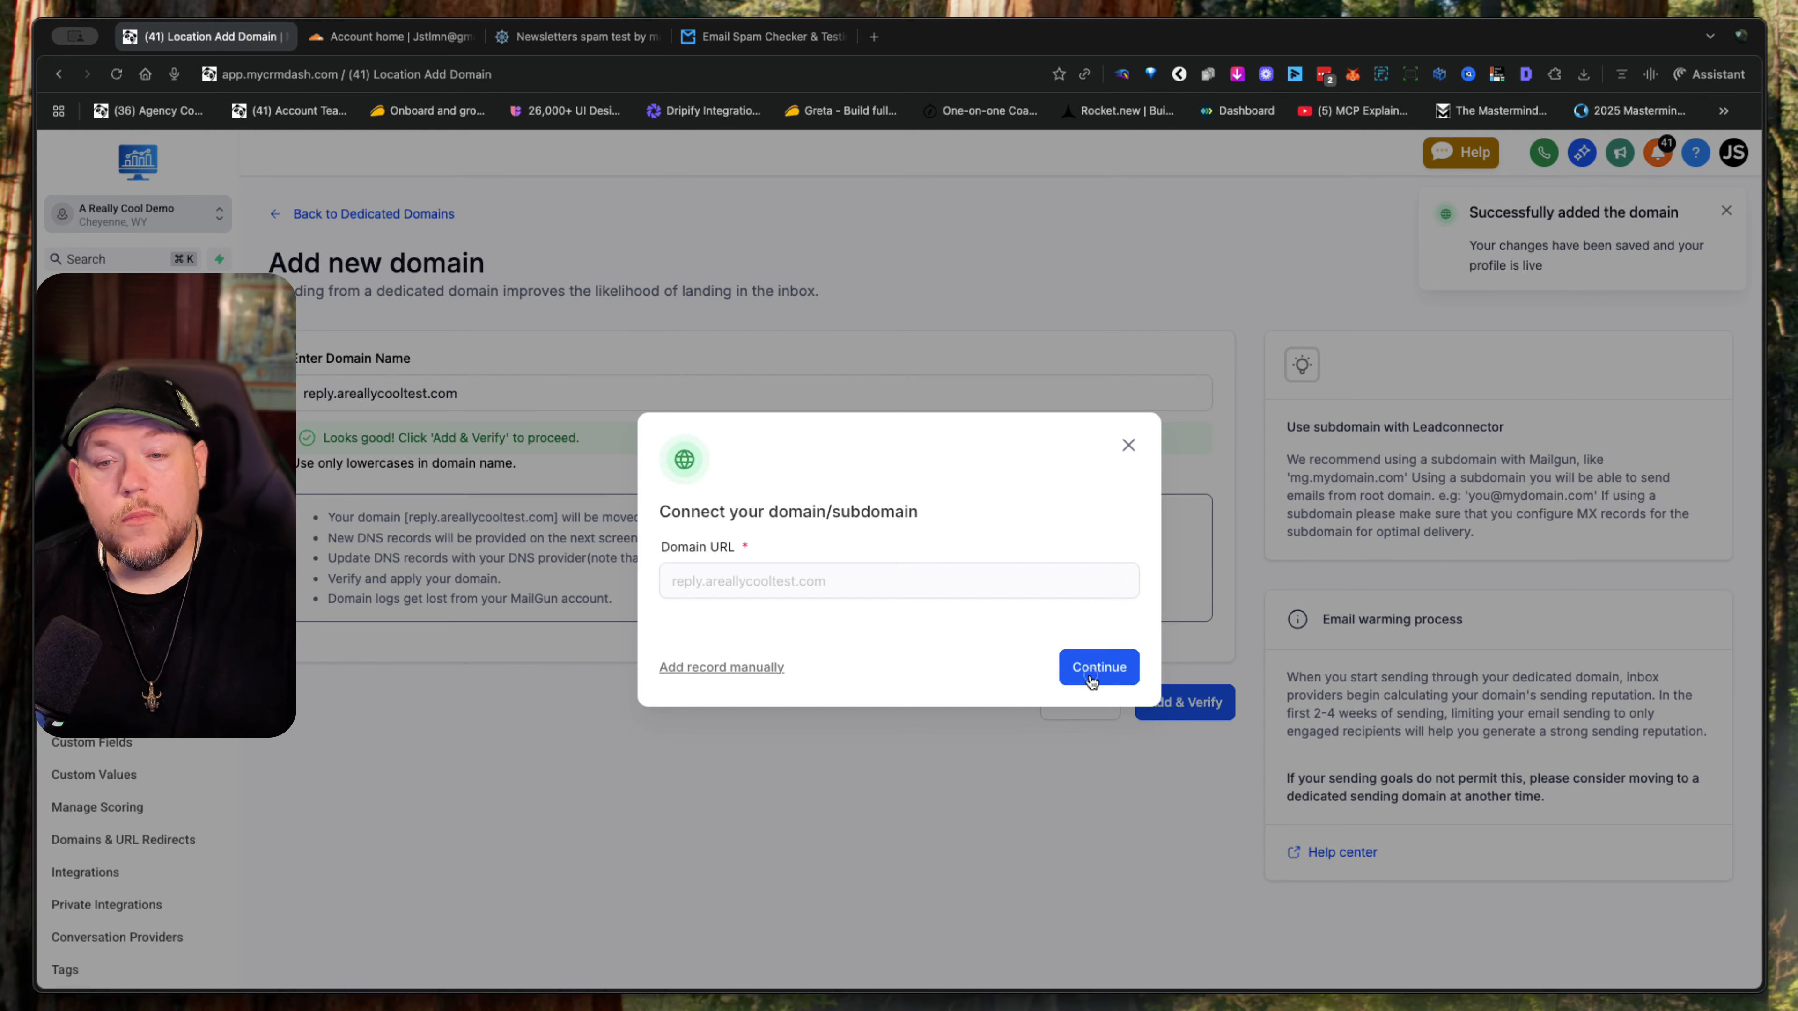
- Connect reply.areallycooltest.com through Cloudflare and authorize LeadConnector to add its DNS records
{"action": "left_click", "coordinate": [1091, 679]}
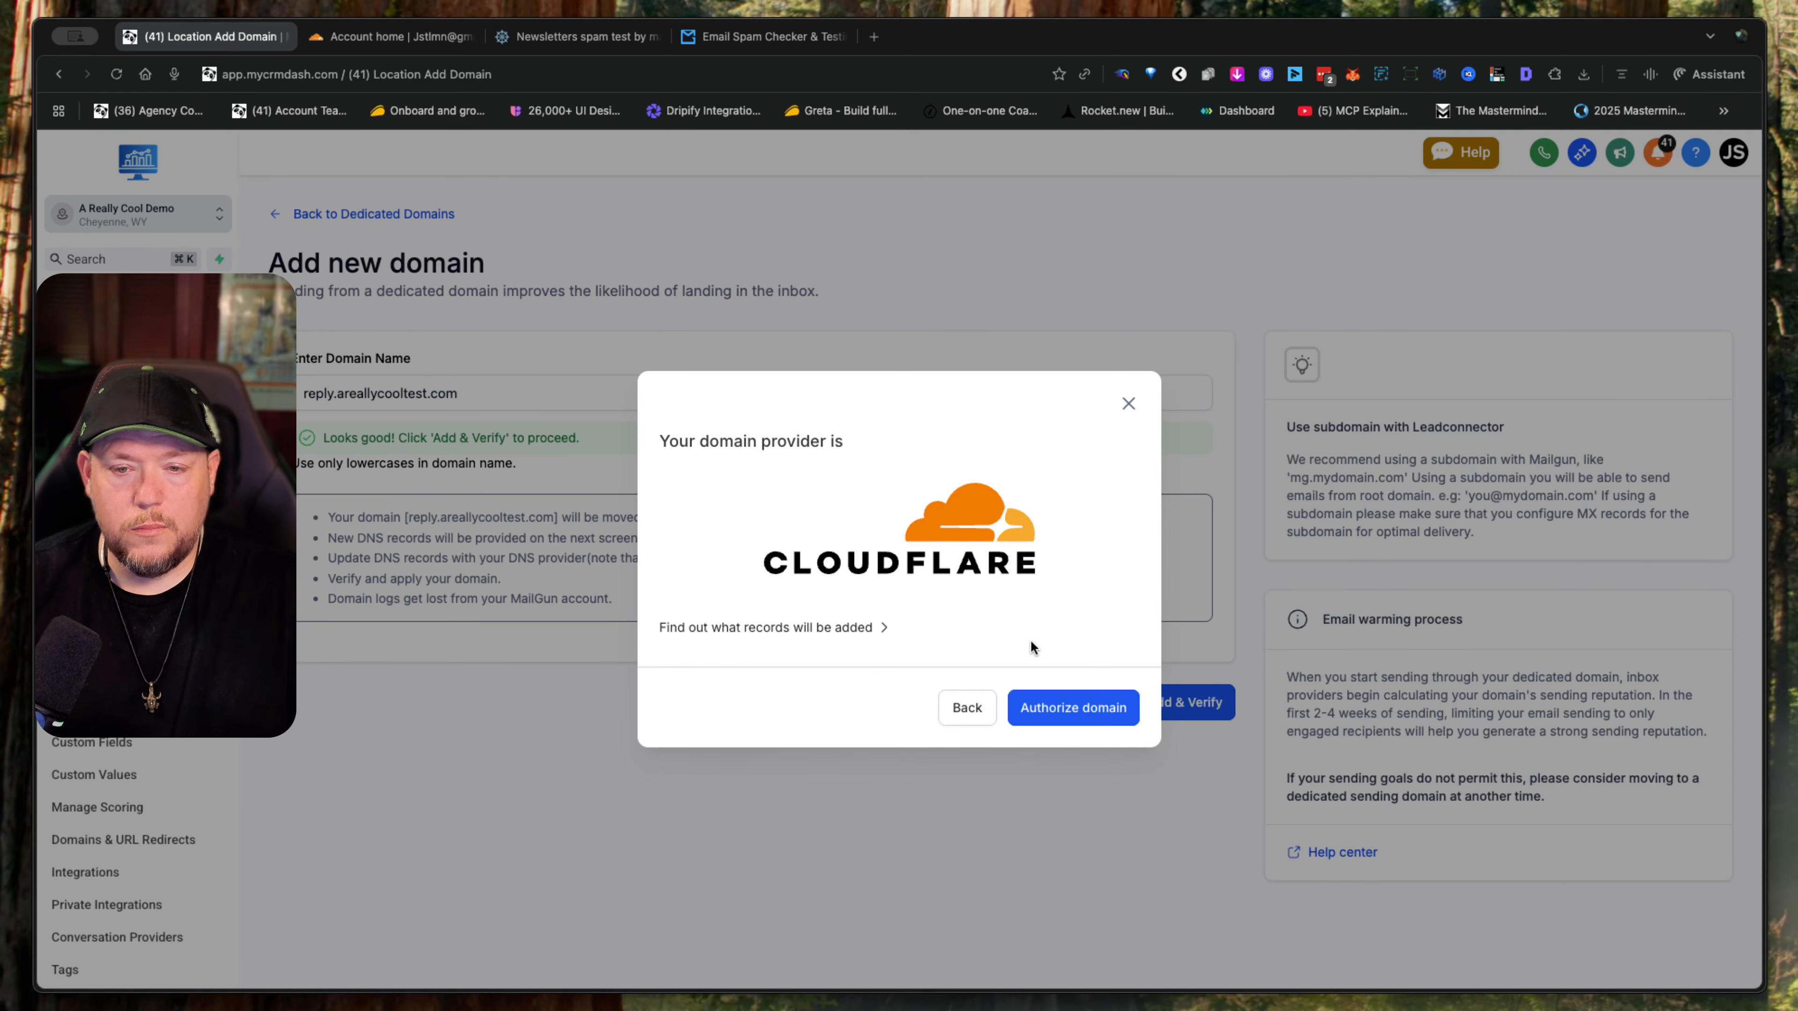
{"action": "left_click", "coordinate": [1074, 707]}
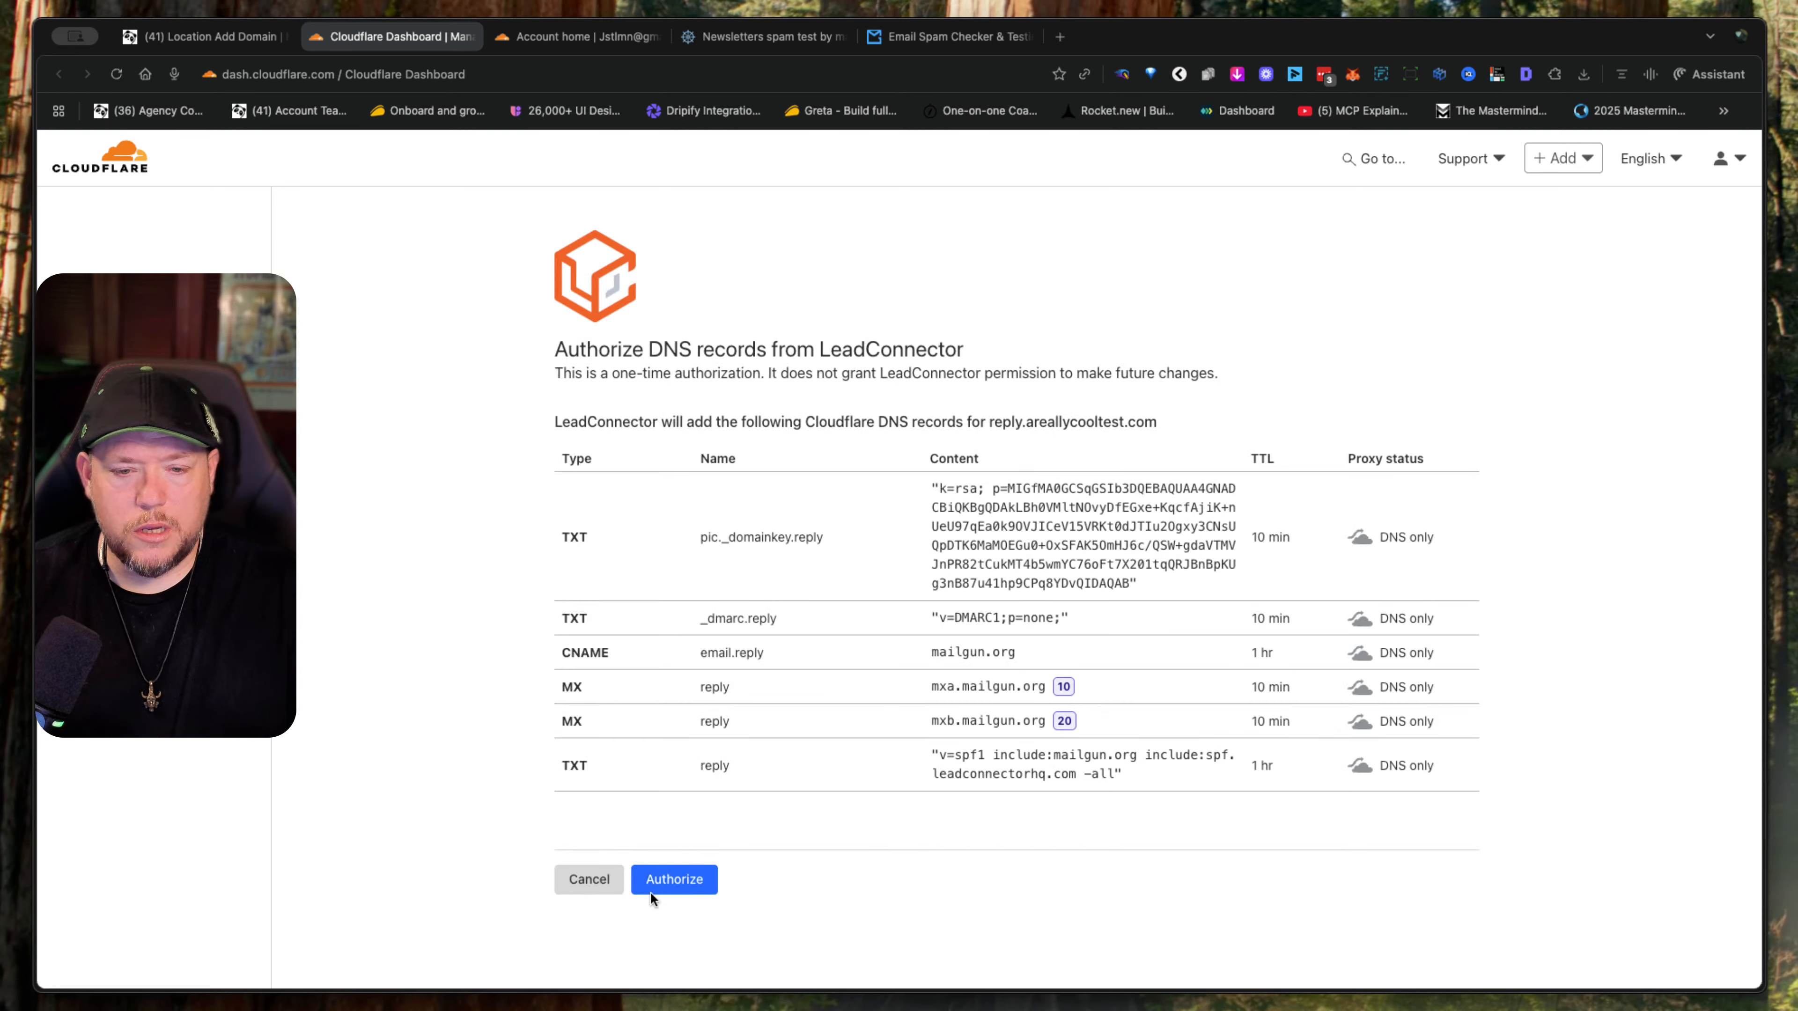
{"action": "left_click", "coordinate": [705, 879]}
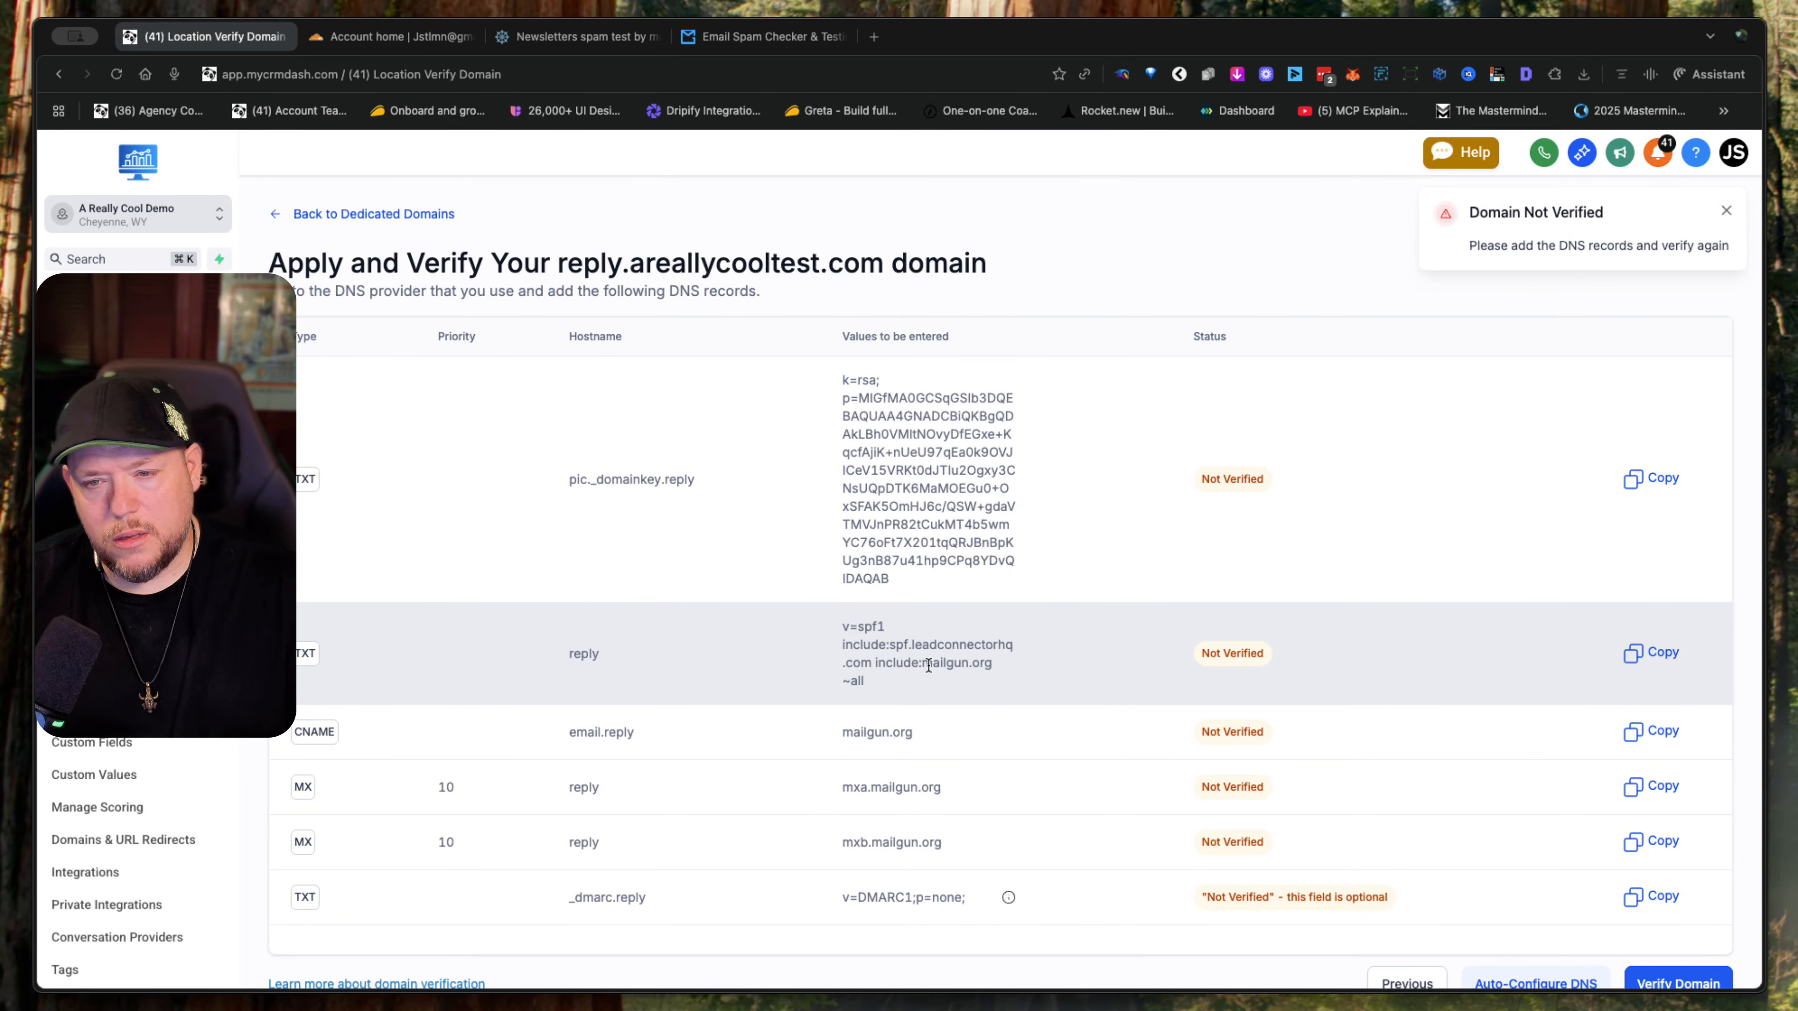
- Verify the reply.areallycooltest.com domain, rerunning the verification from its entry in the dedicated domains list
{"action": "scroll", "coordinate": [927, 664], "scroll_direction": "down", "scroll_amount": 1}
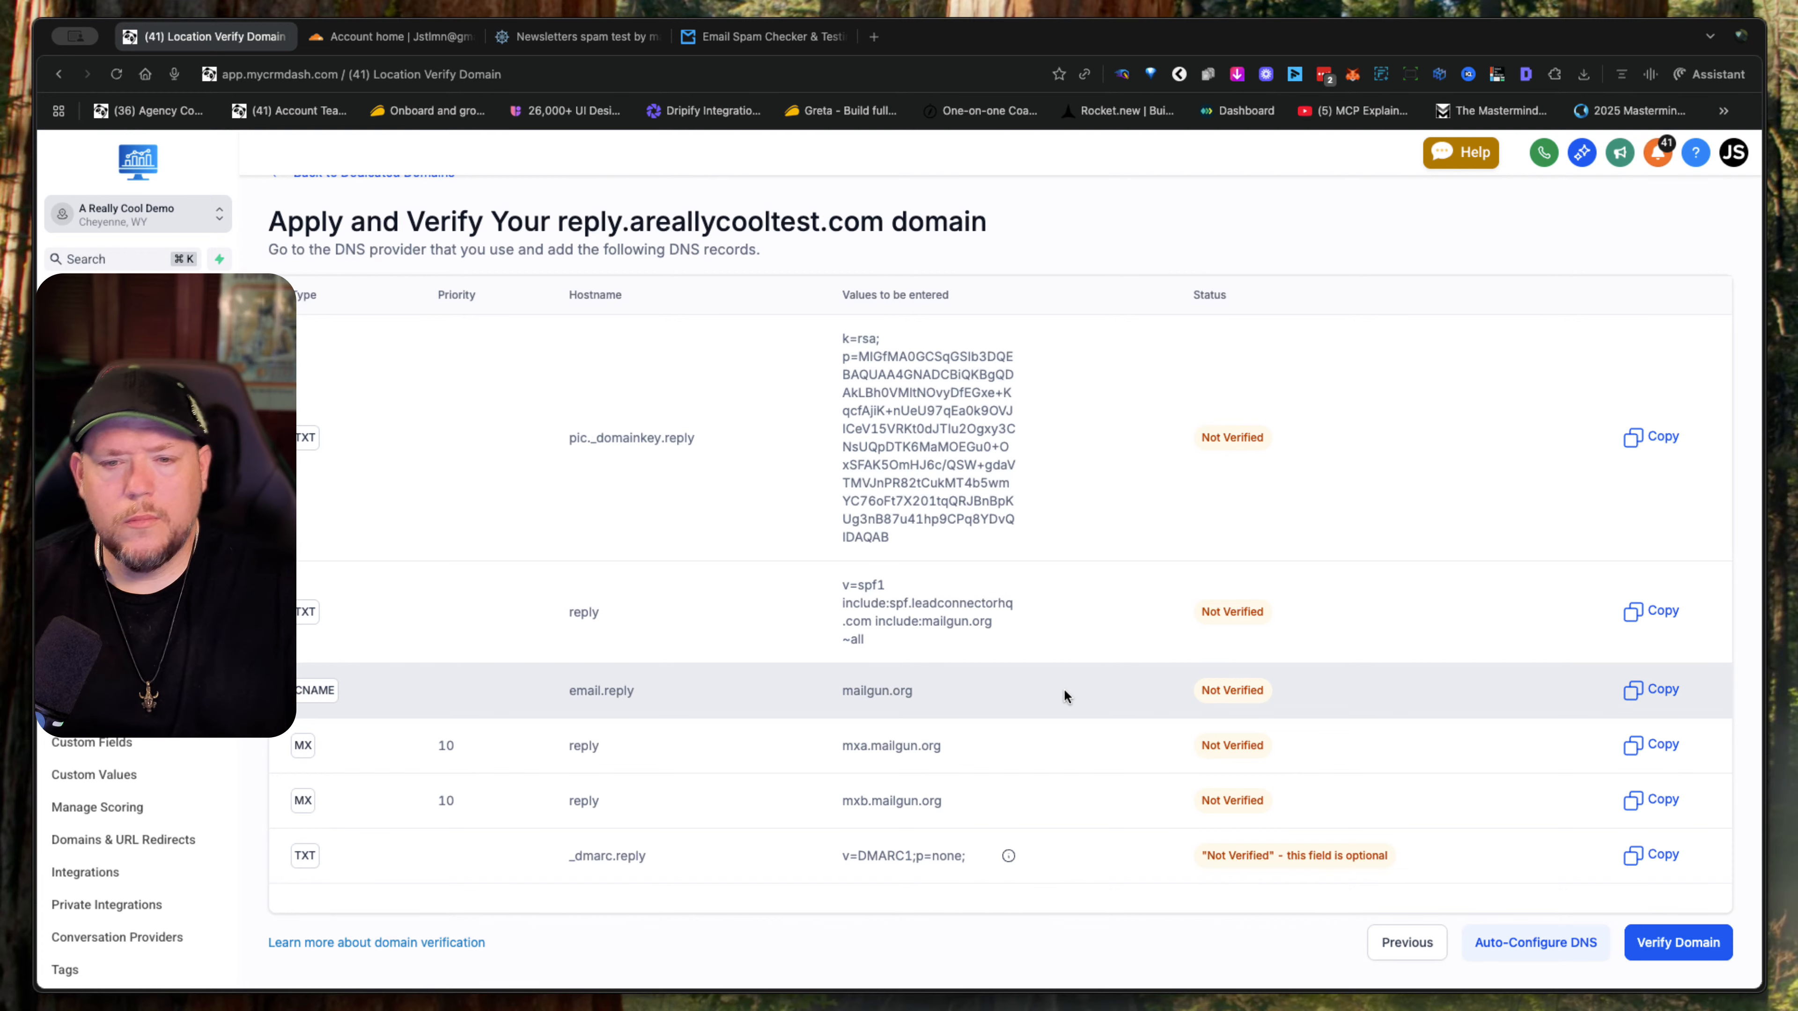
{"action": "left_click", "coordinate": [1683, 940]}
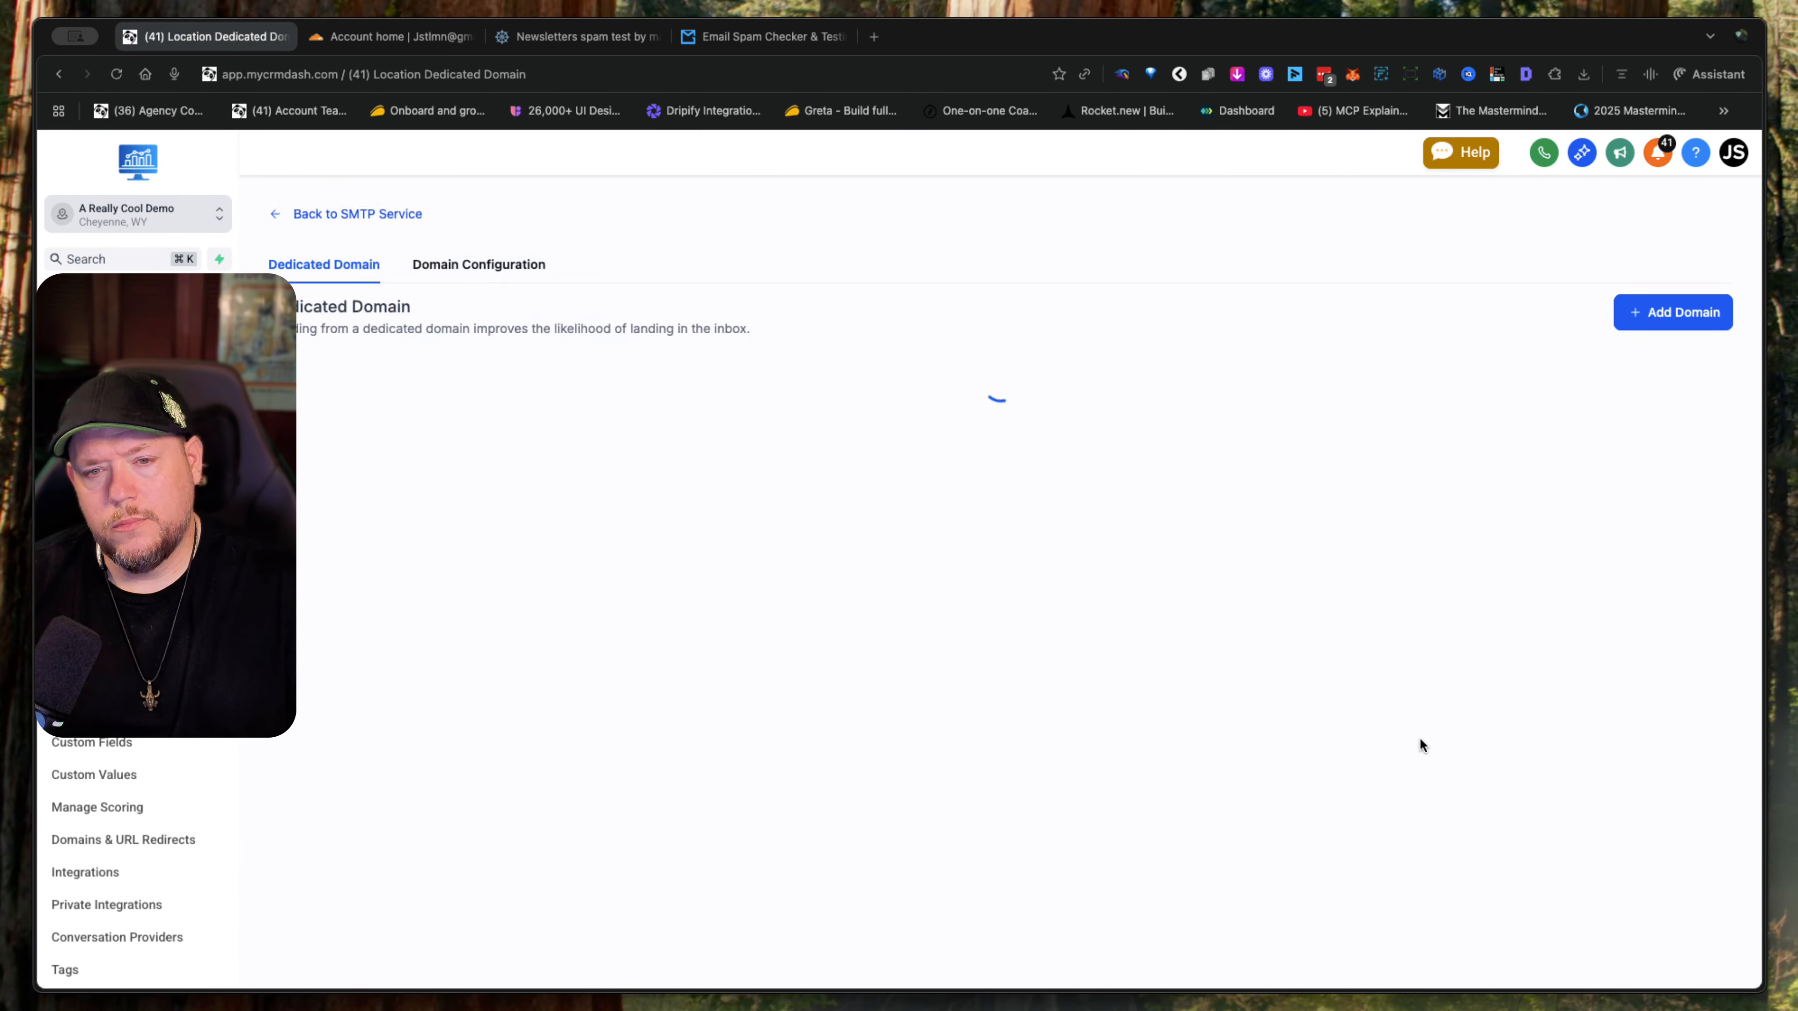
{"action": "scroll", "coordinate": [1418, 737], "scroll_direction": "down", "scroll_amount": 3}
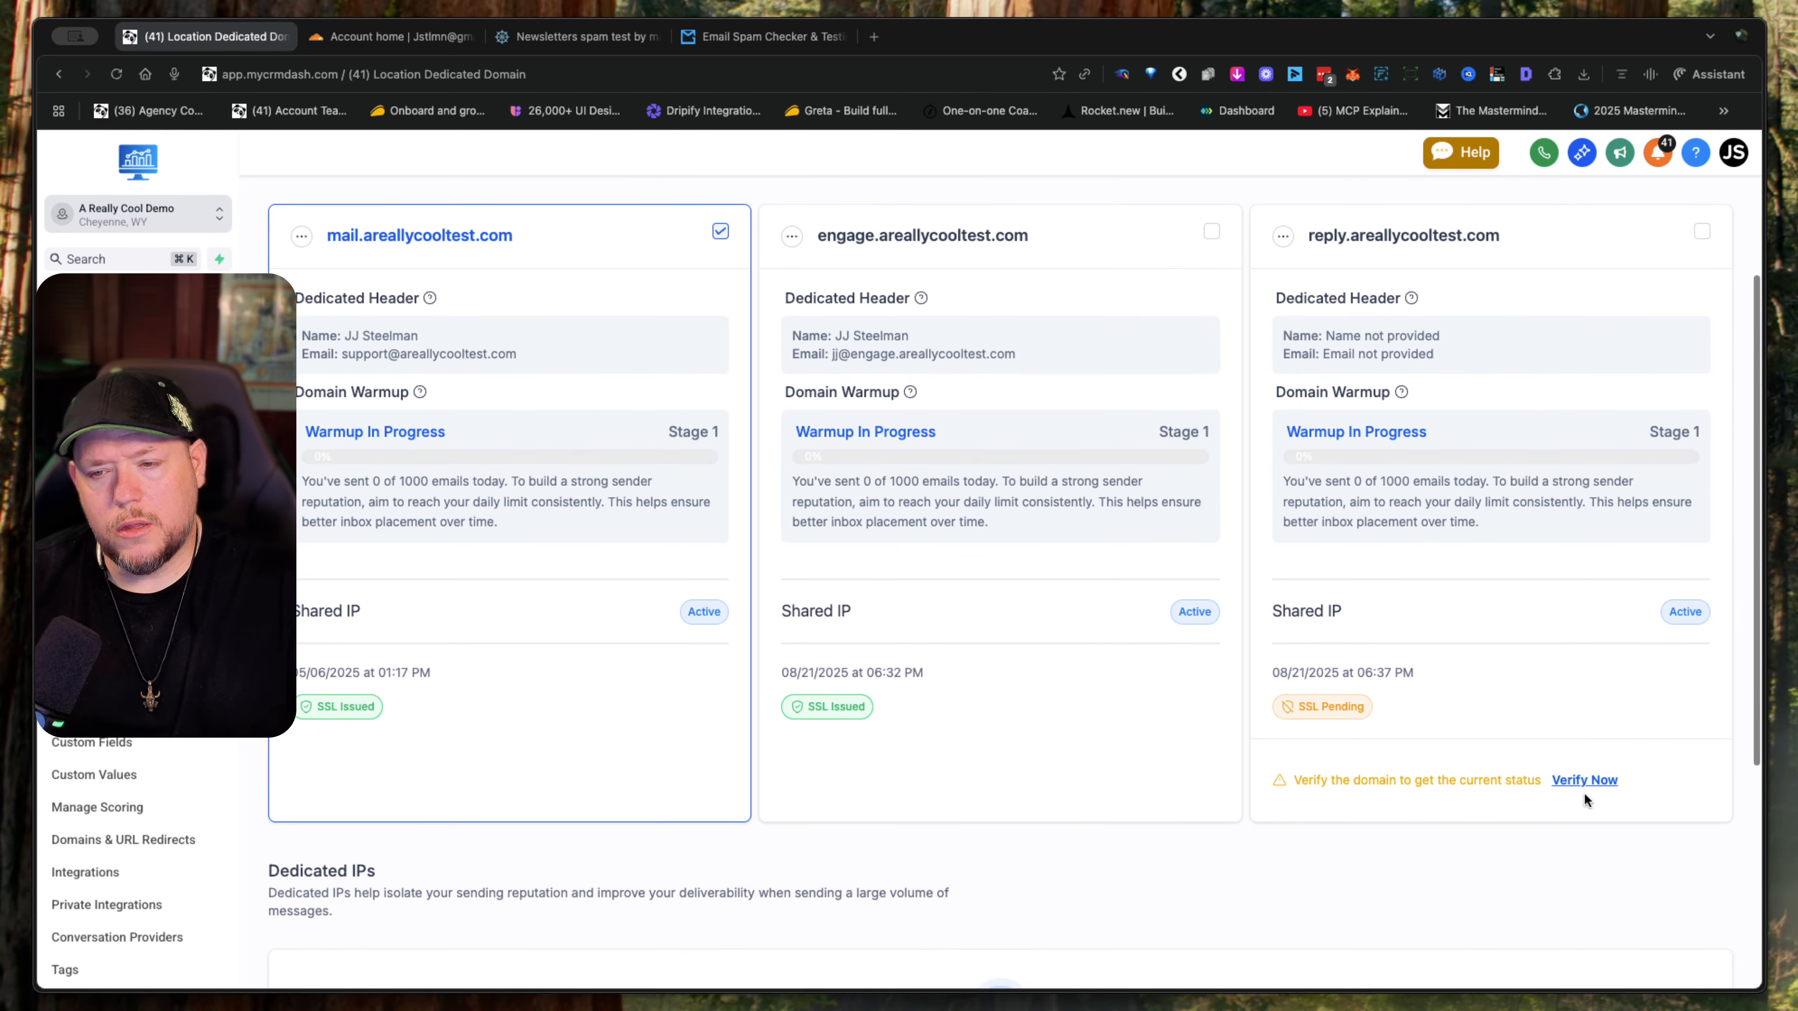
{"action": "left_click", "coordinate": [1585, 779]}
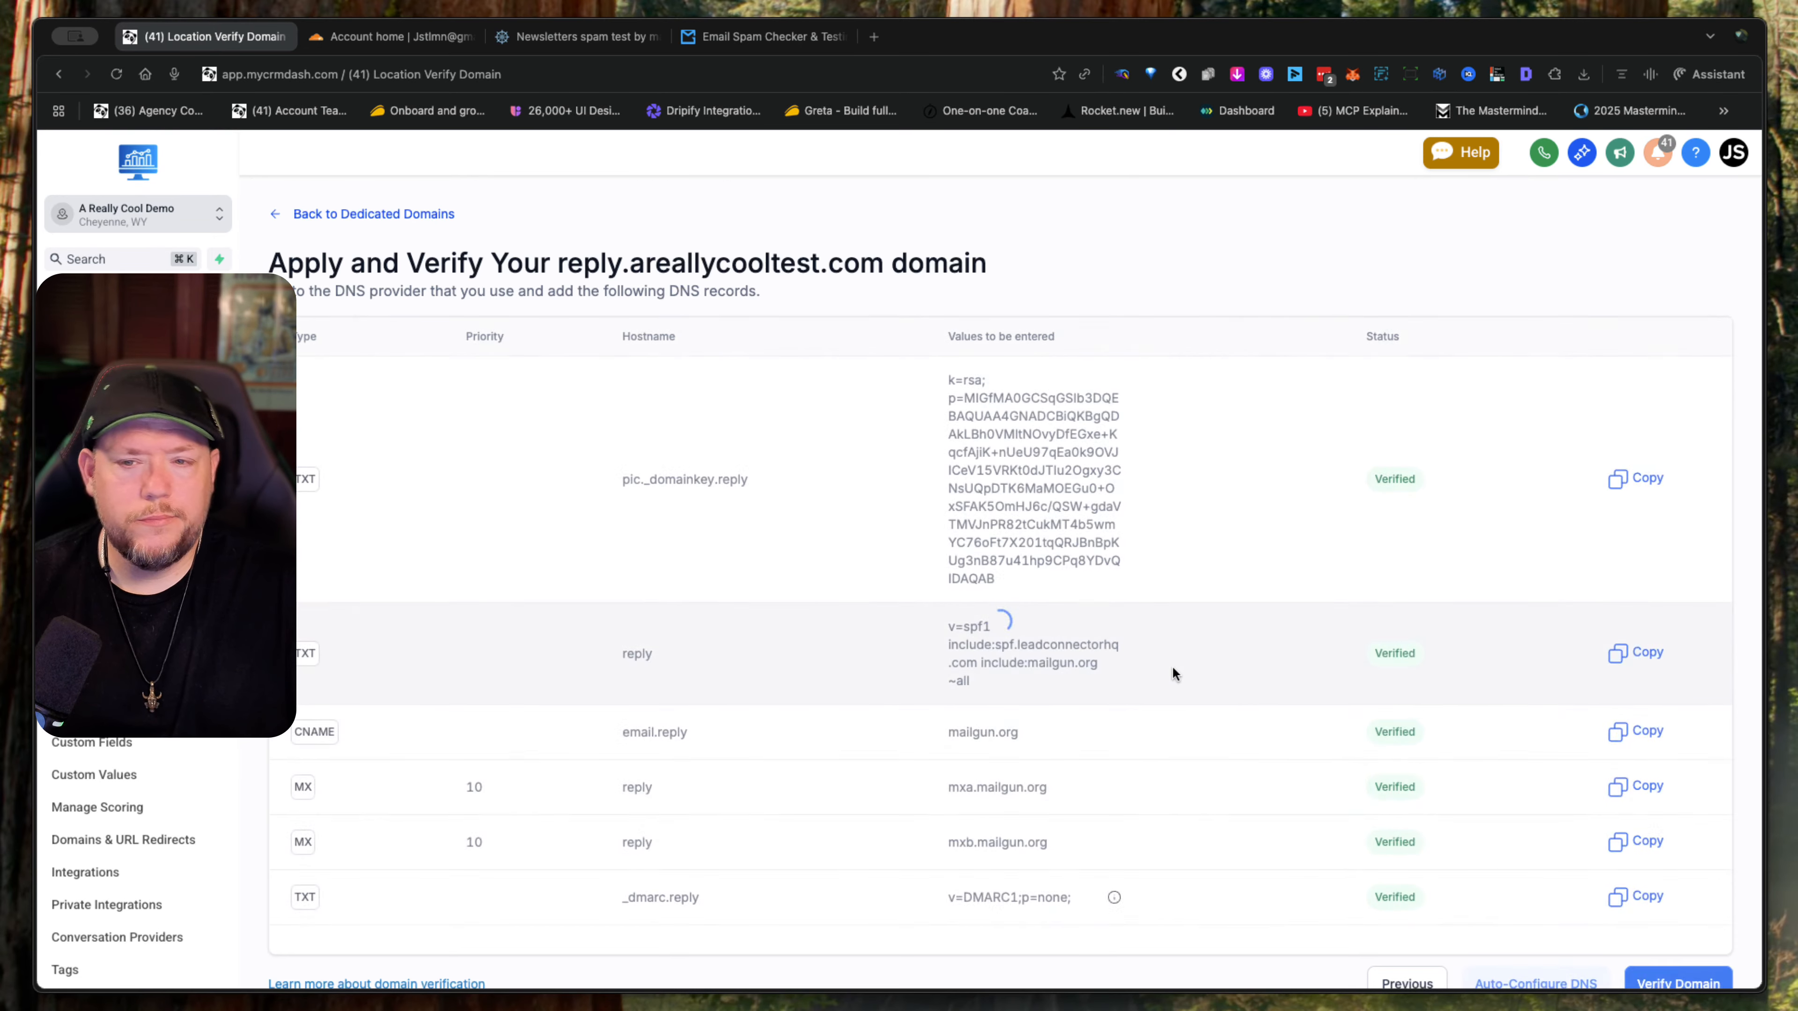
{"action": "scroll", "coordinate": [1457, 700], "scroll_direction": "down", "scroll_amount": 1}
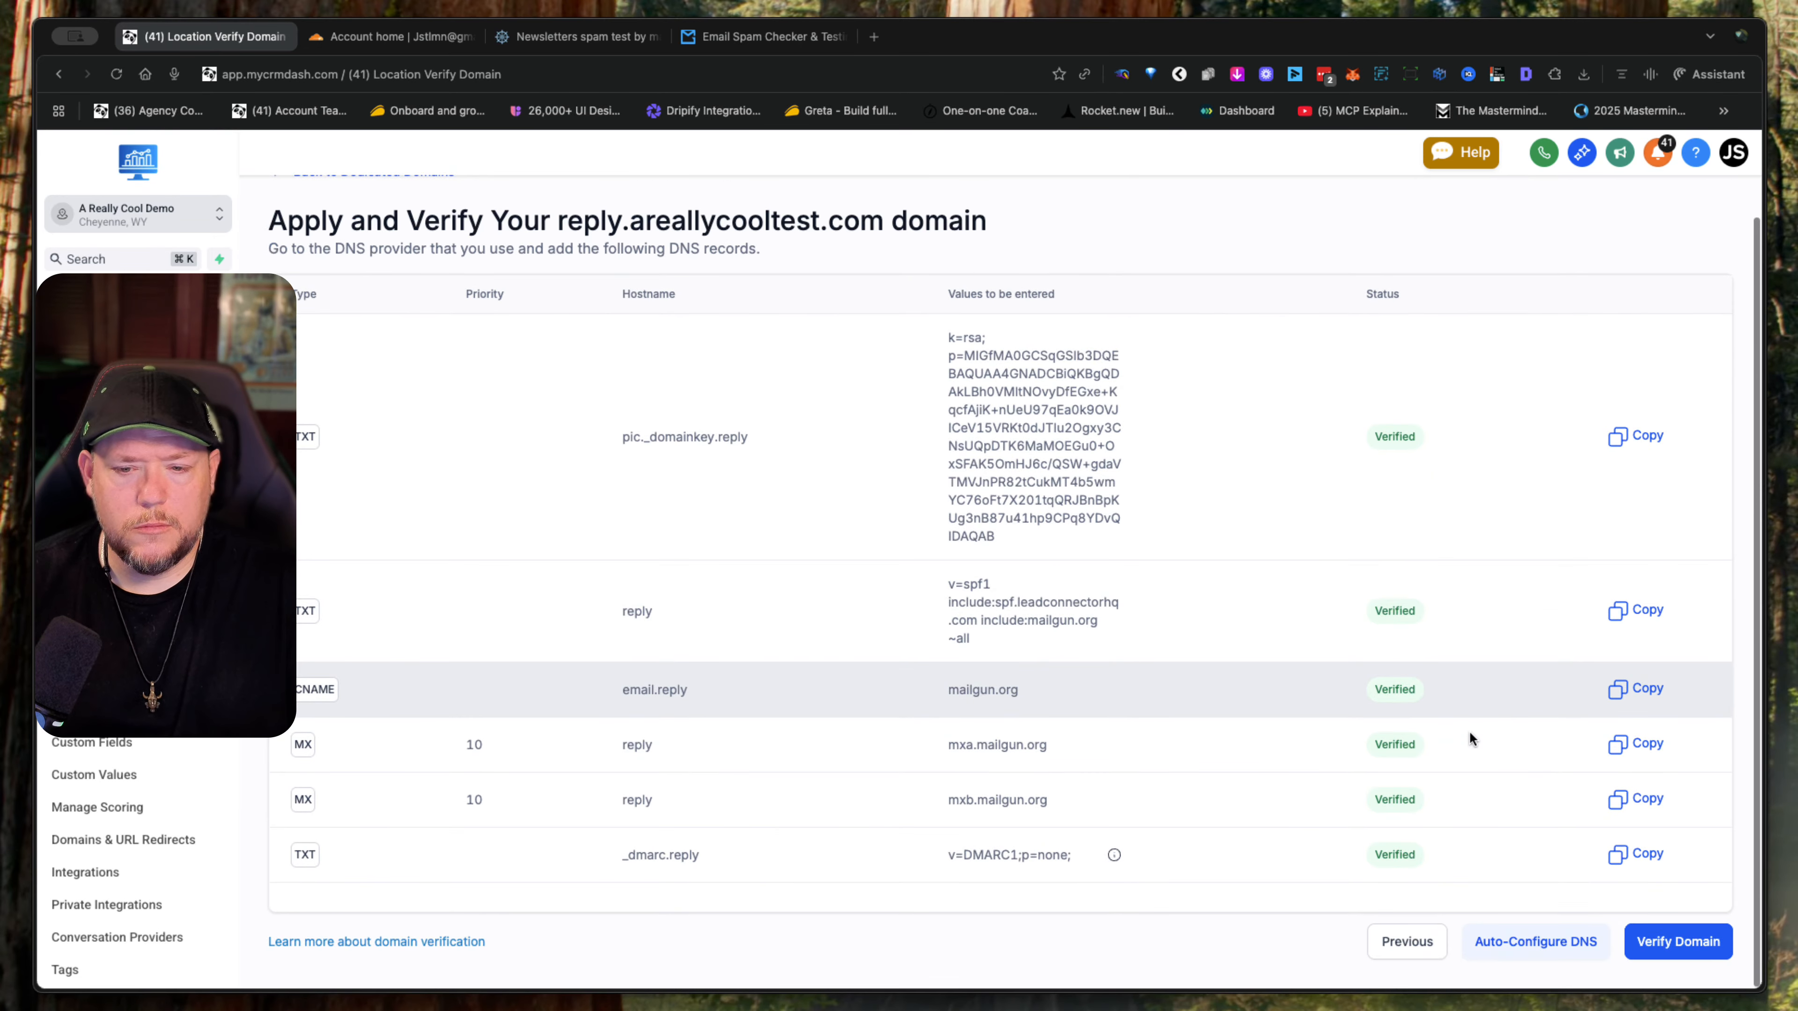
{"action": "left_click", "coordinate": [1675, 941]}
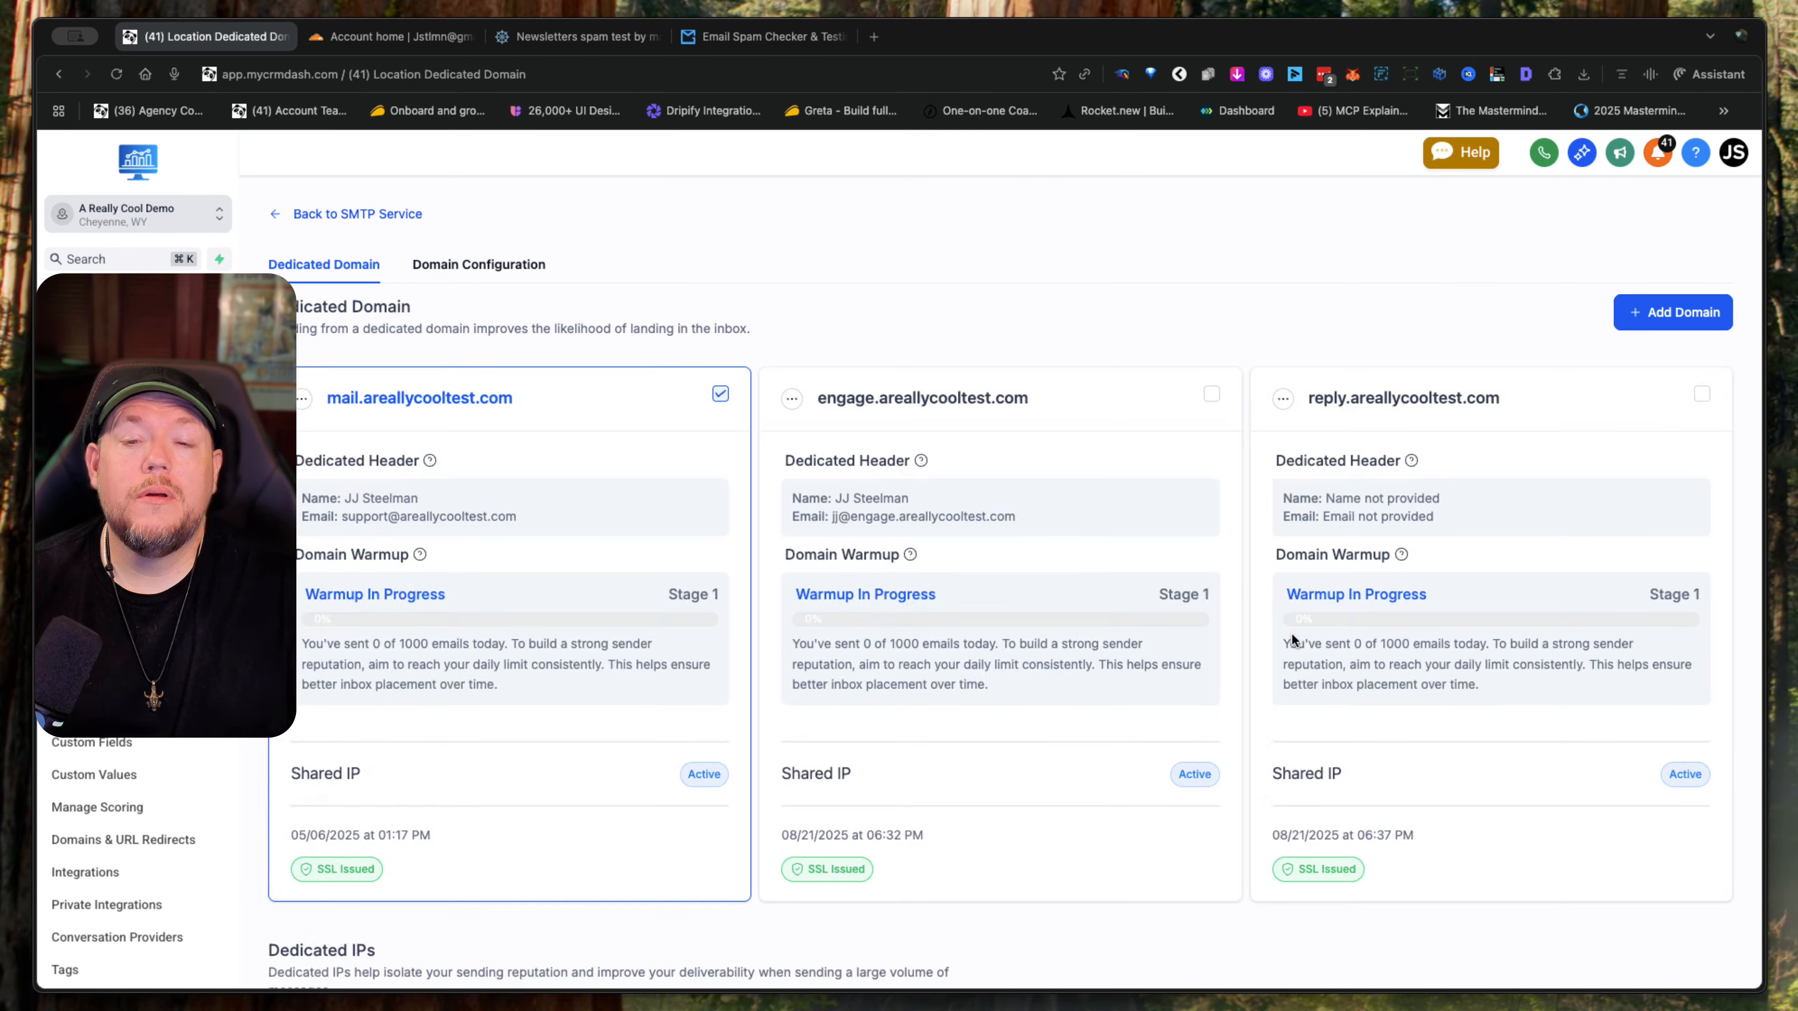
- Set the dedicated header of reply.areallycooltest.com with from name "A Really Cool Access" and a support from email on that subdomain, and save it
{"action": "left_click", "coordinate": [1287, 399]}
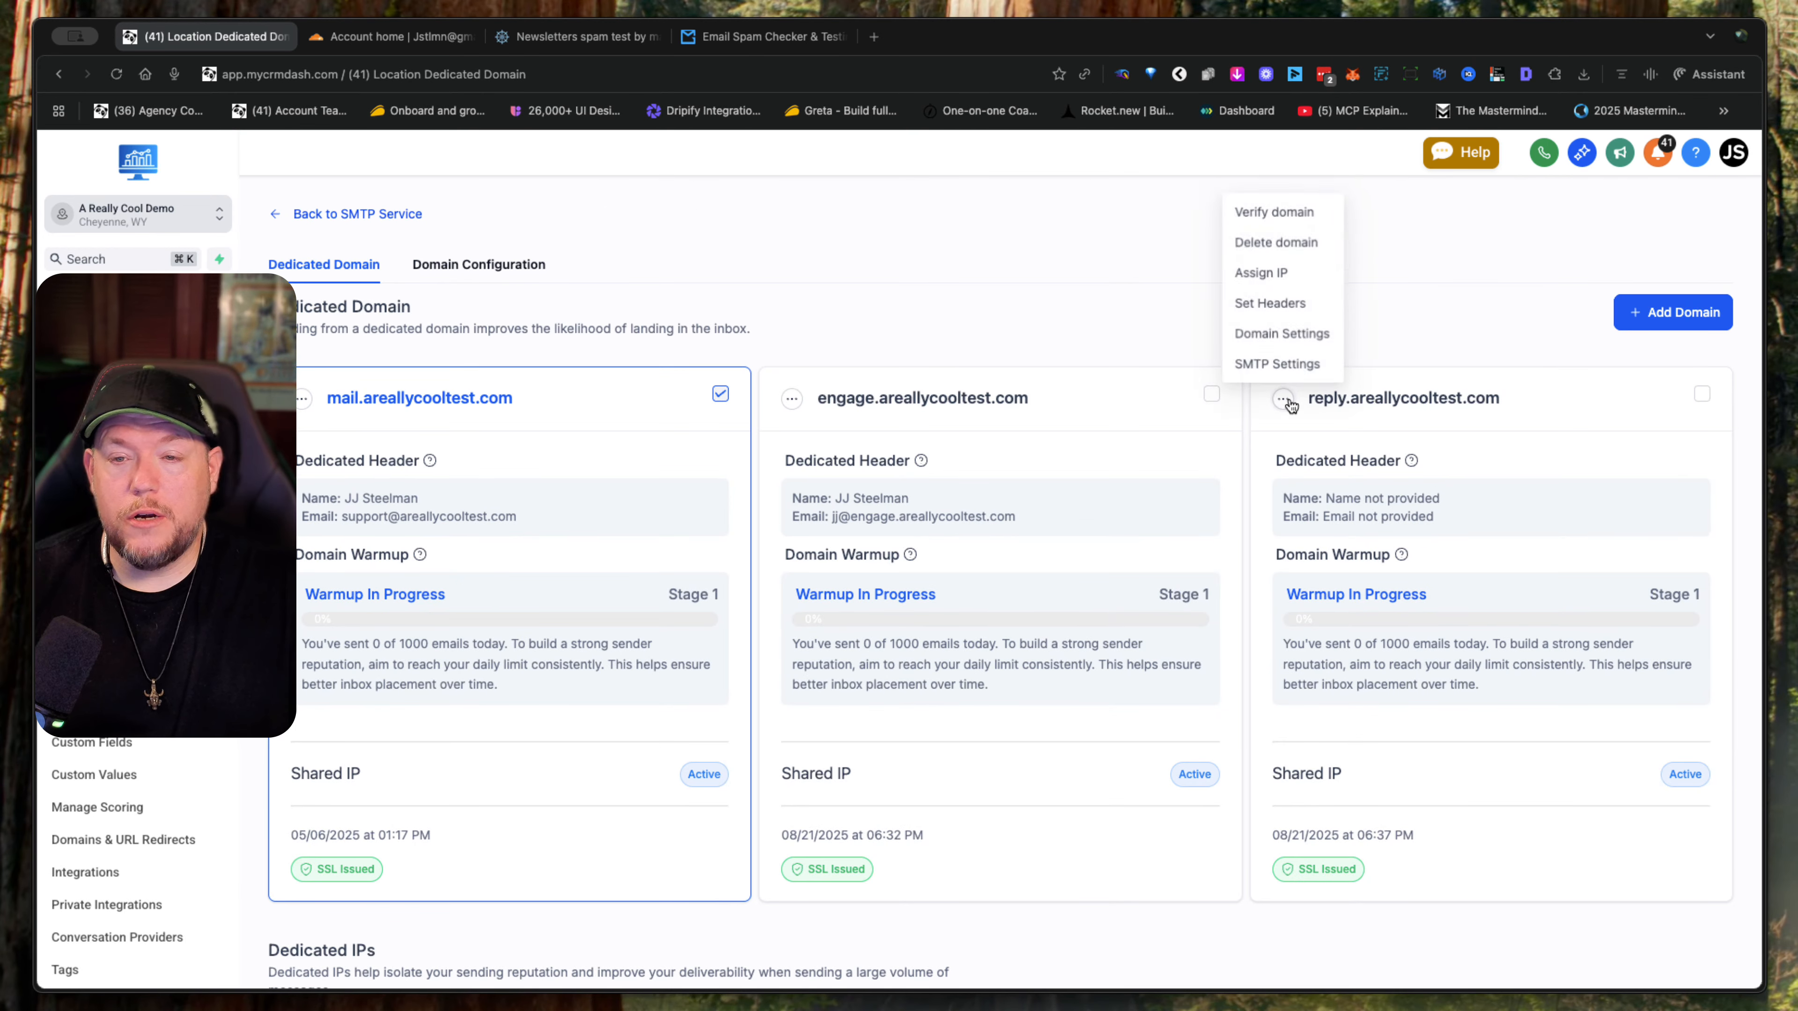
{"action": "left_click", "coordinate": [1270, 302]}
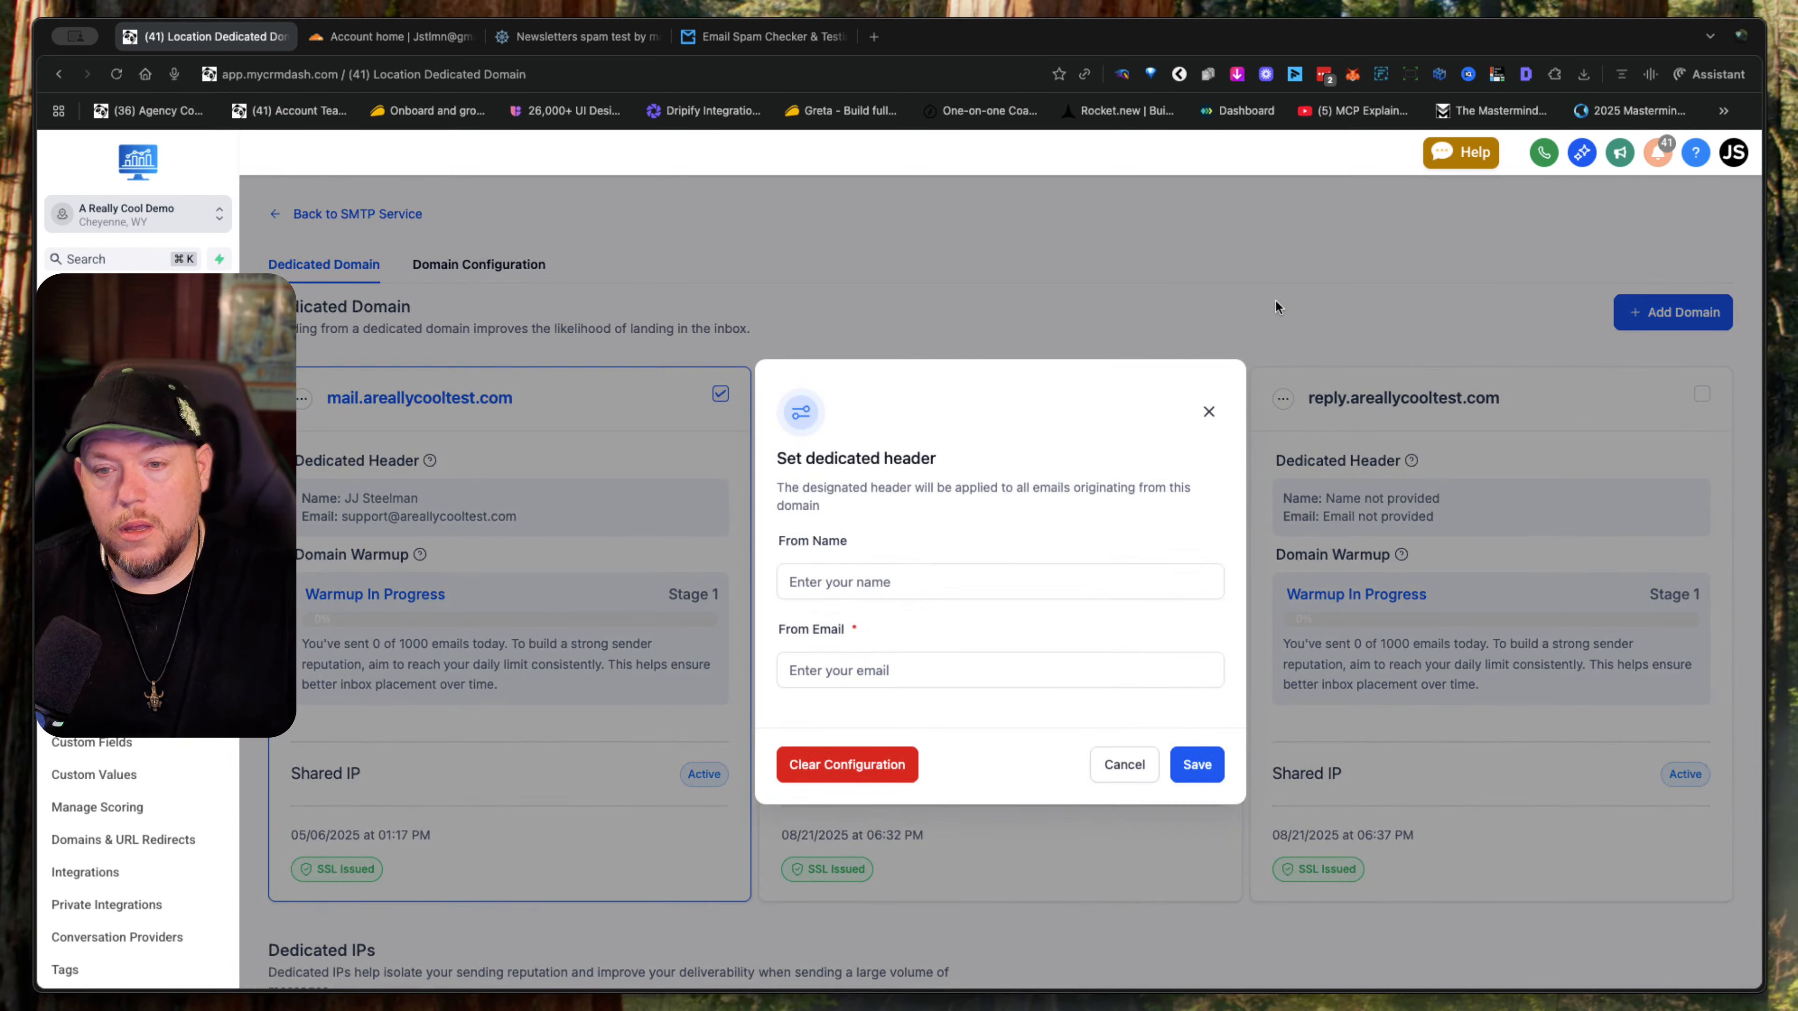
{"action": "left_click", "coordinate": [924, 591]}
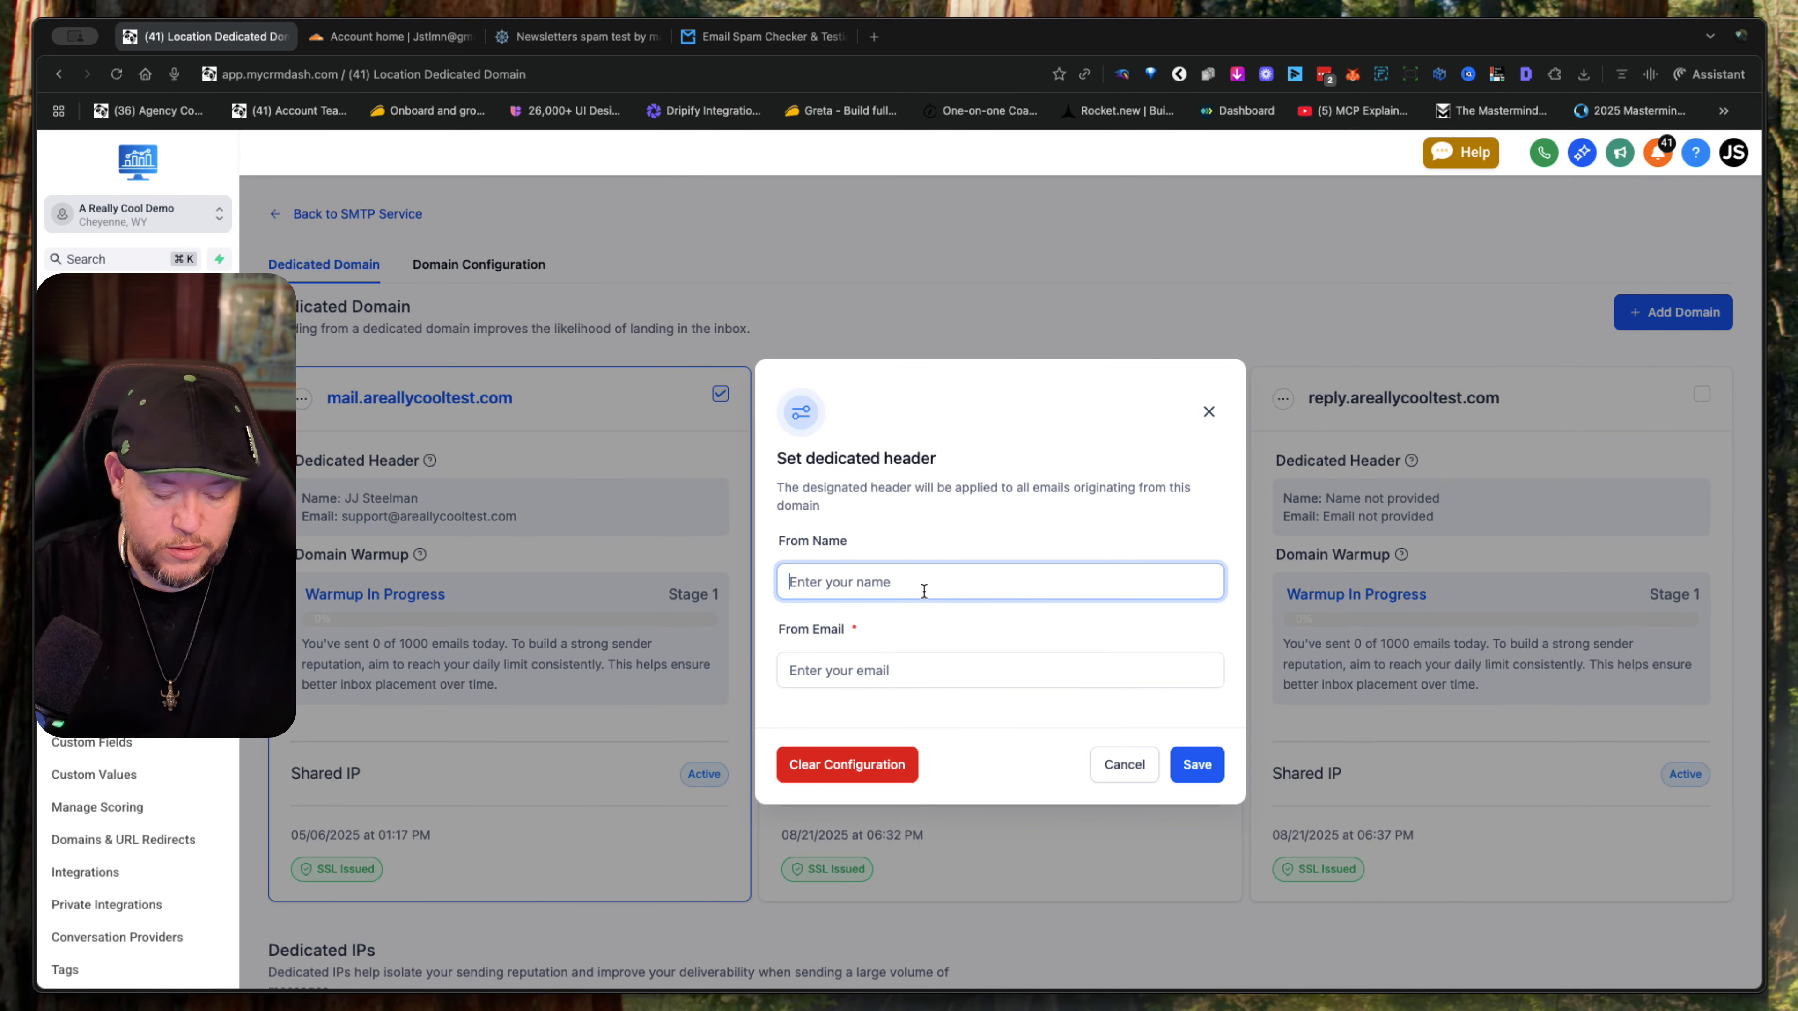
{"action": "type", "text": "A "}
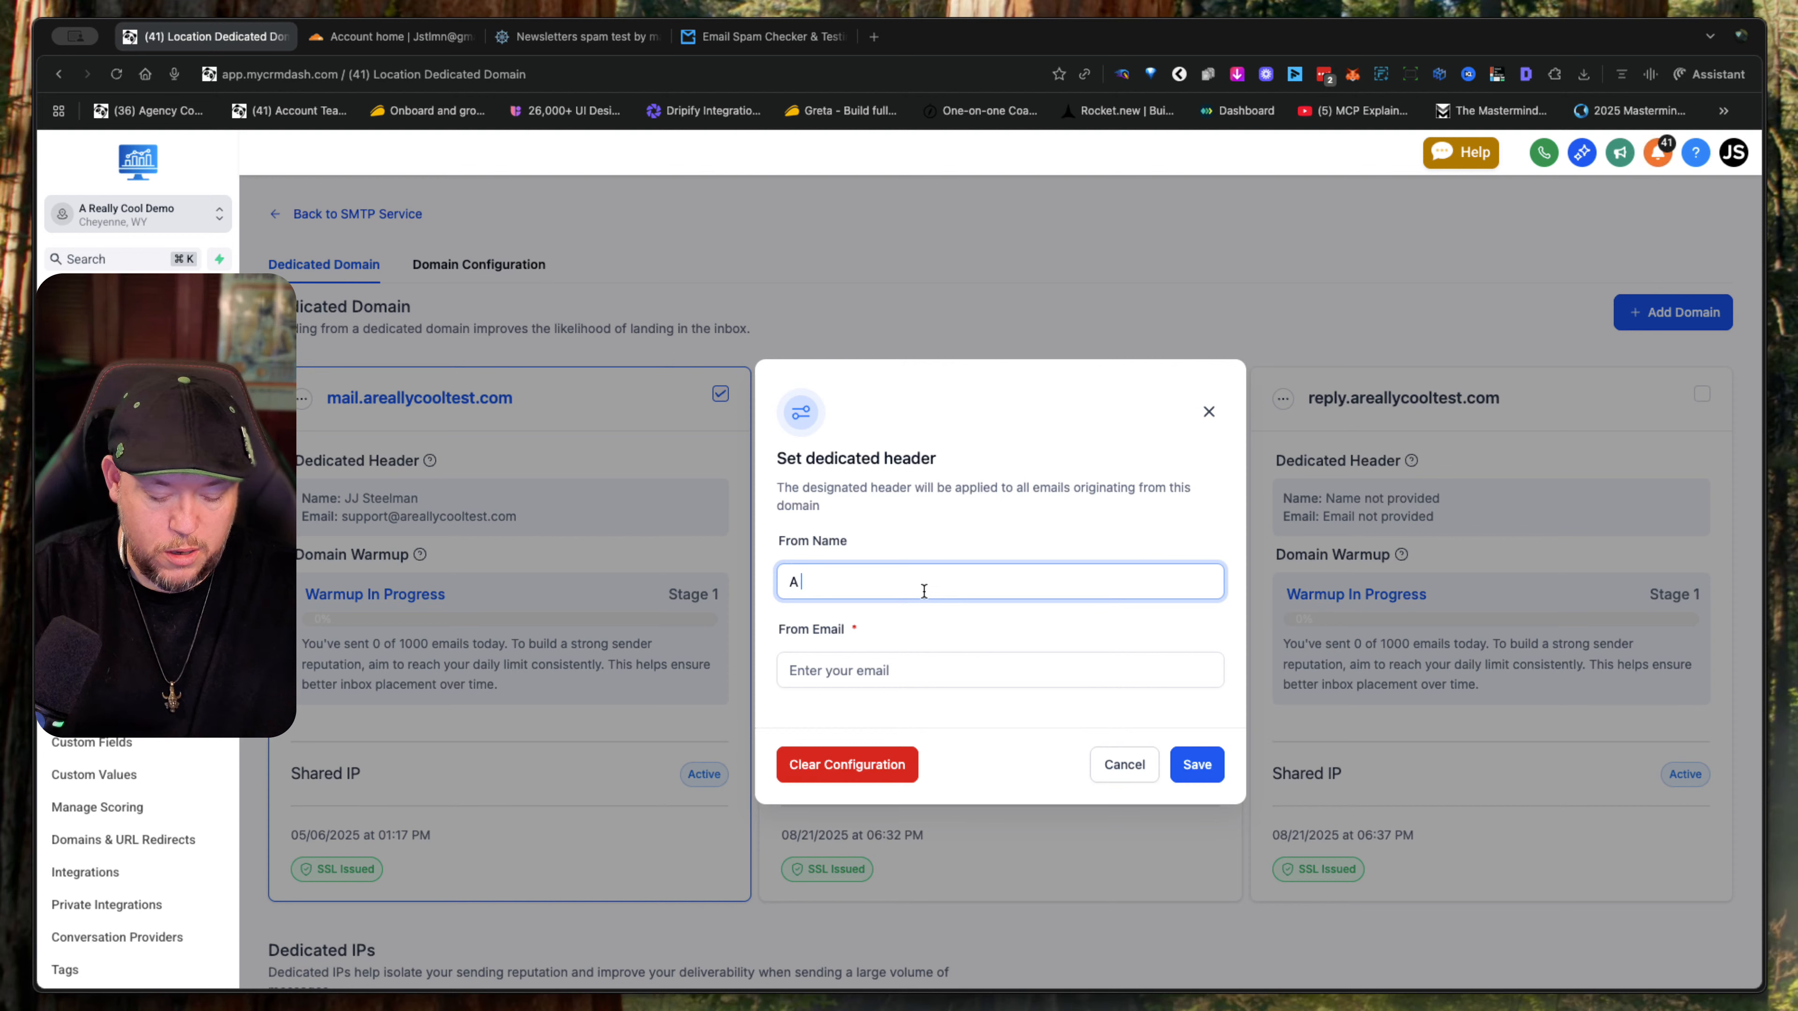
{"action": "type", "text": "Really Coo"}
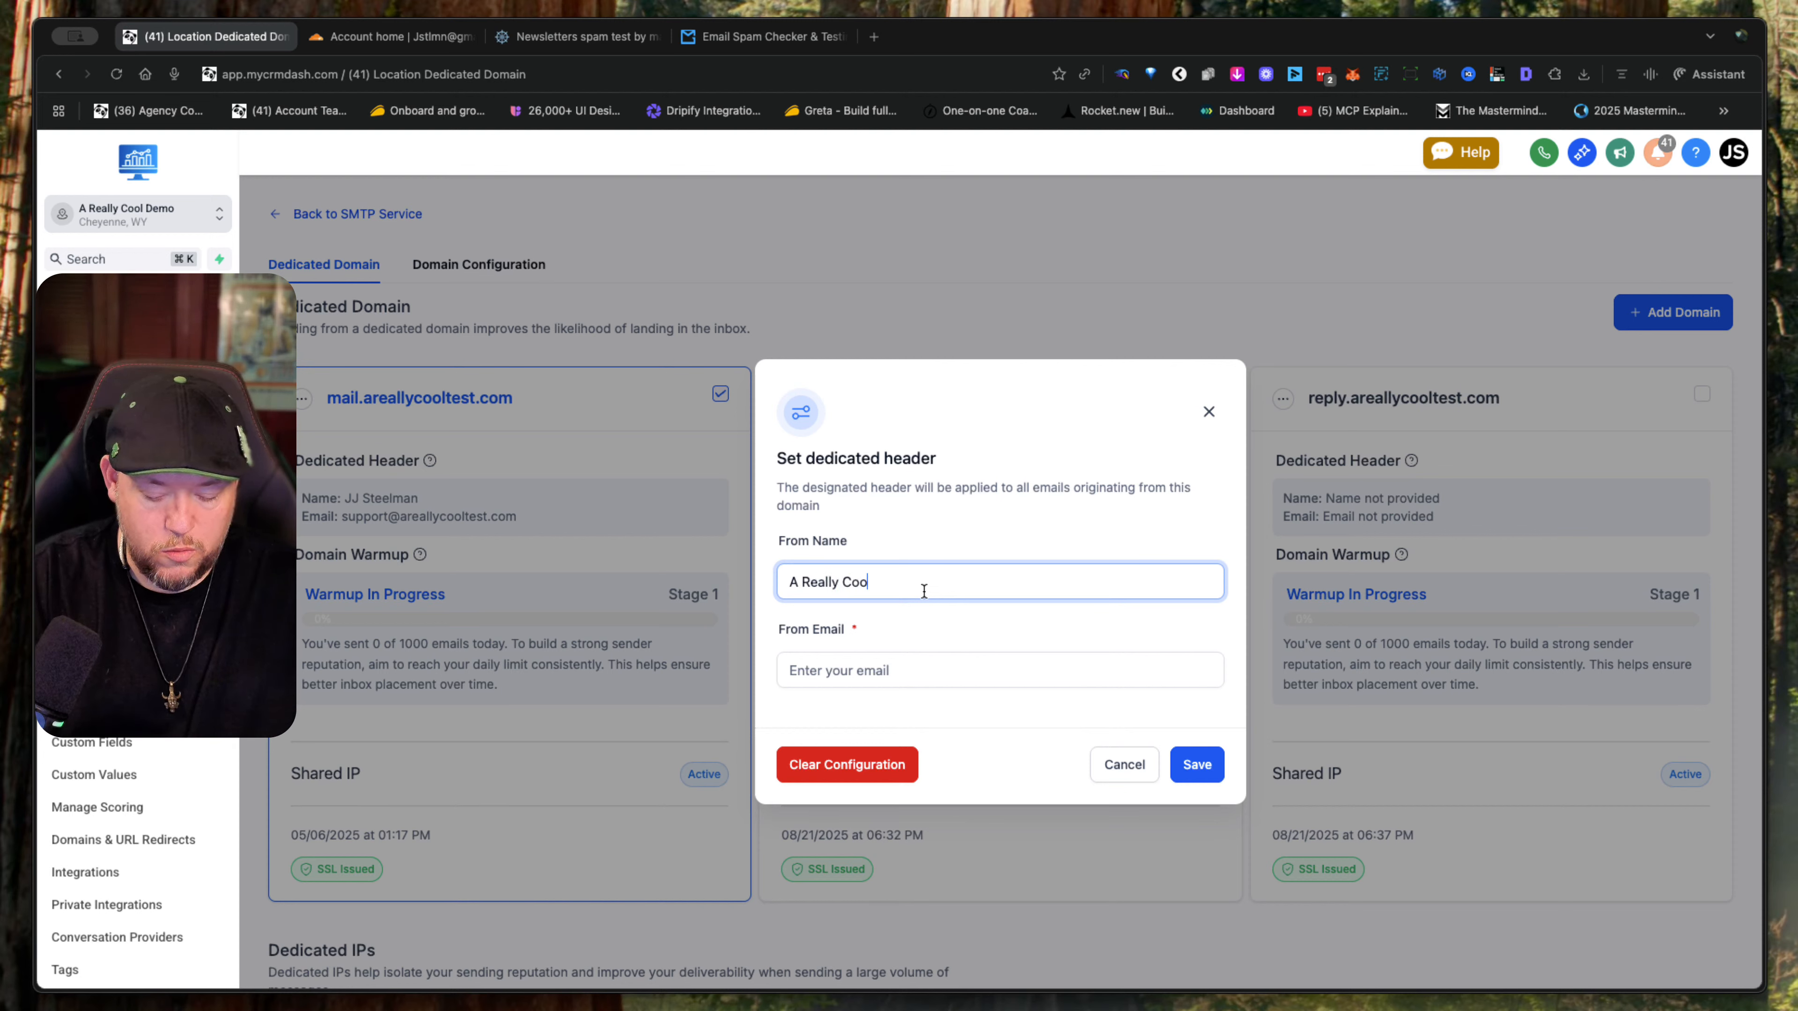
{"action": "type", "text": "l Access"}
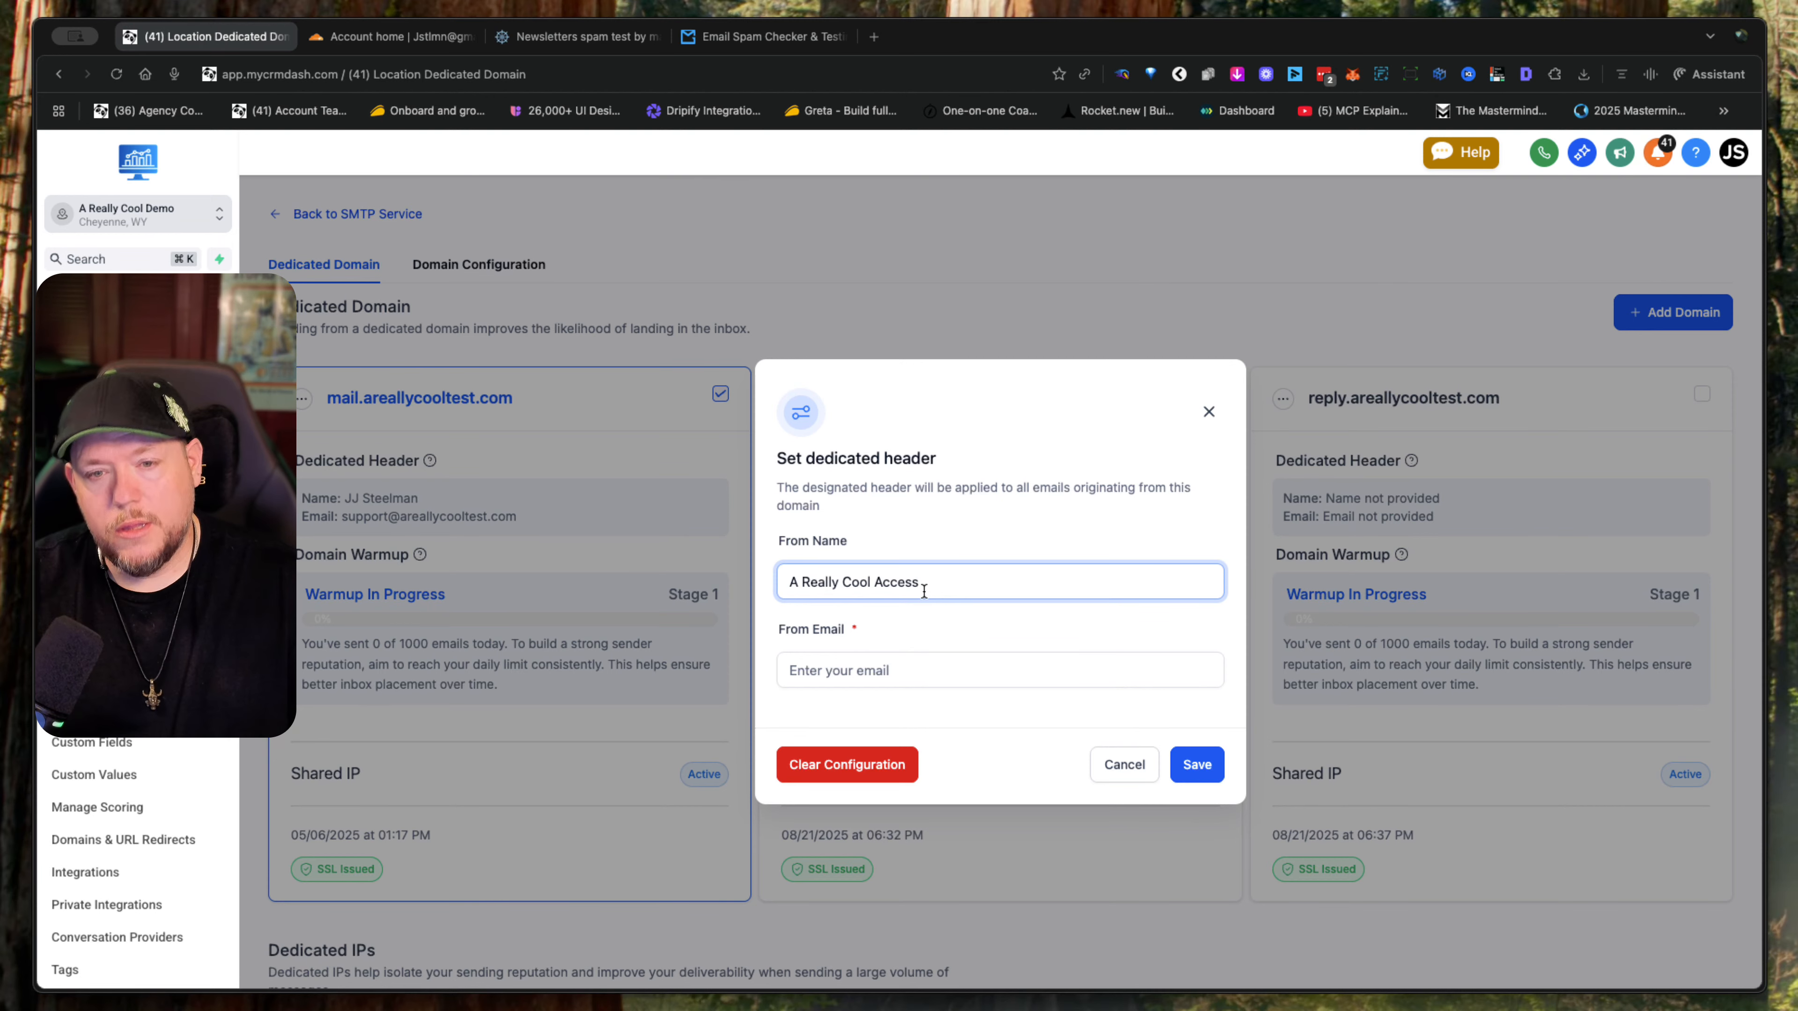
{"action": "key", "text": "Tab"}
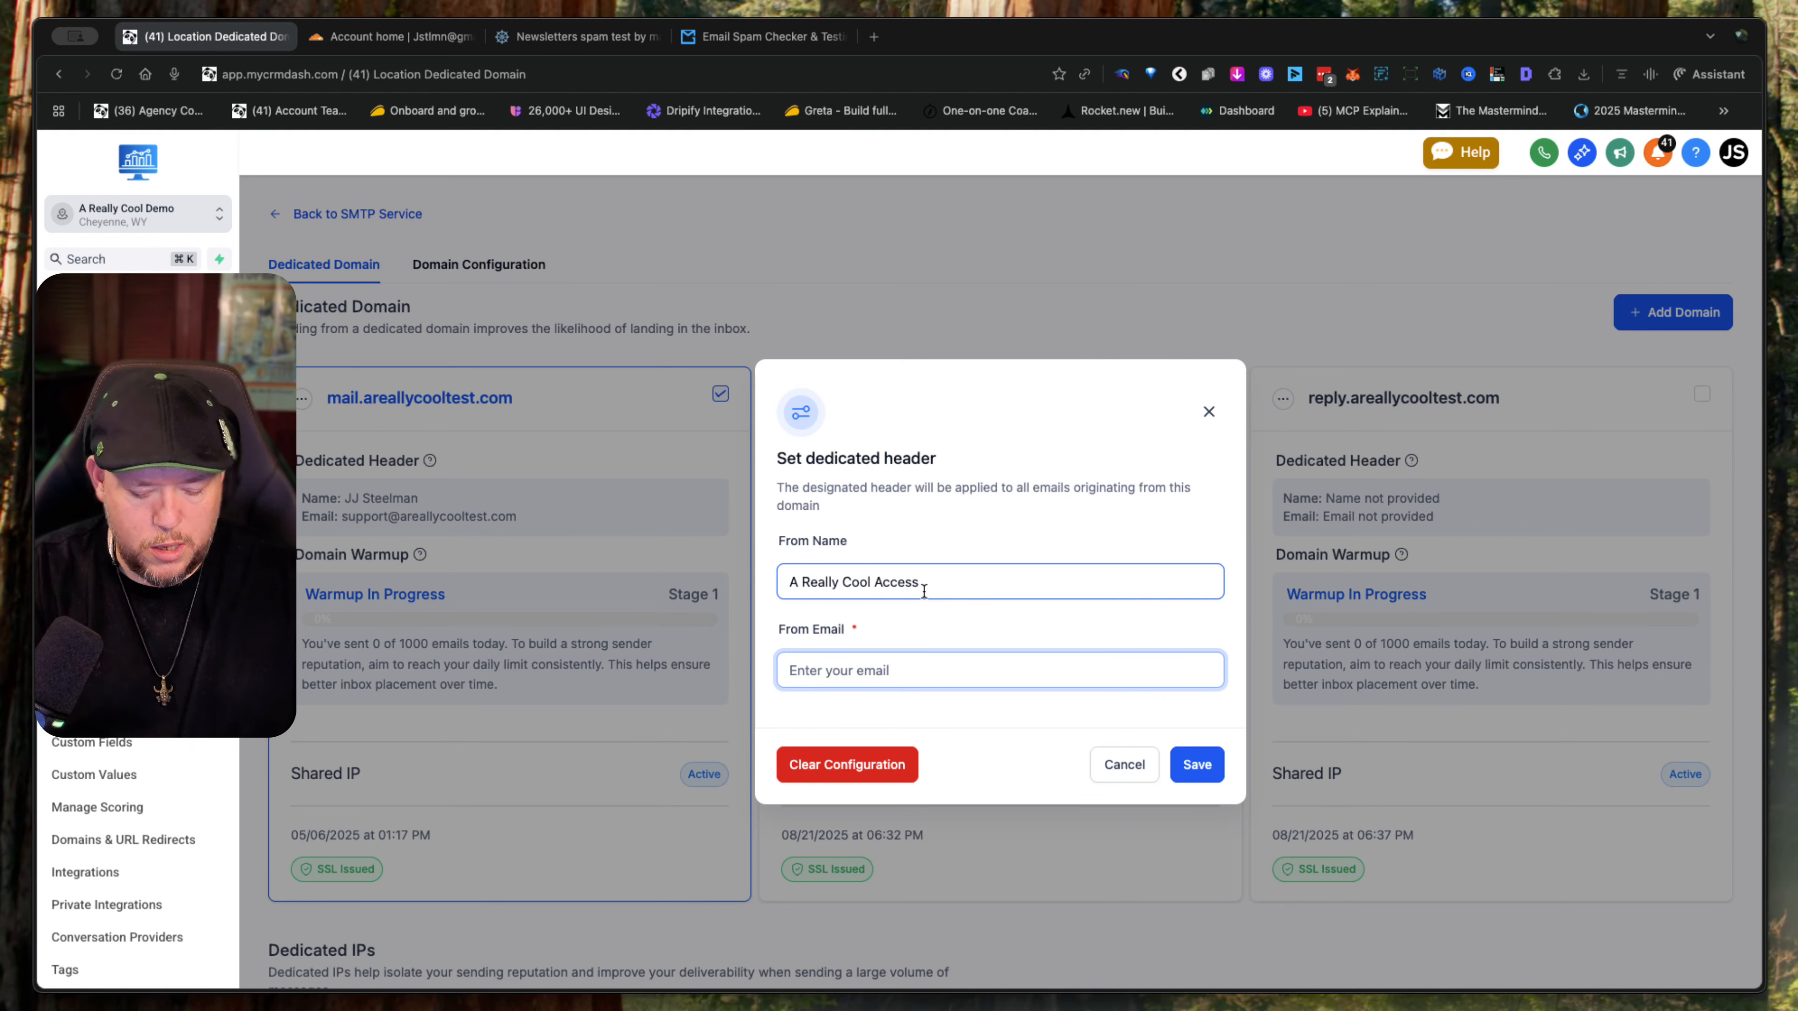
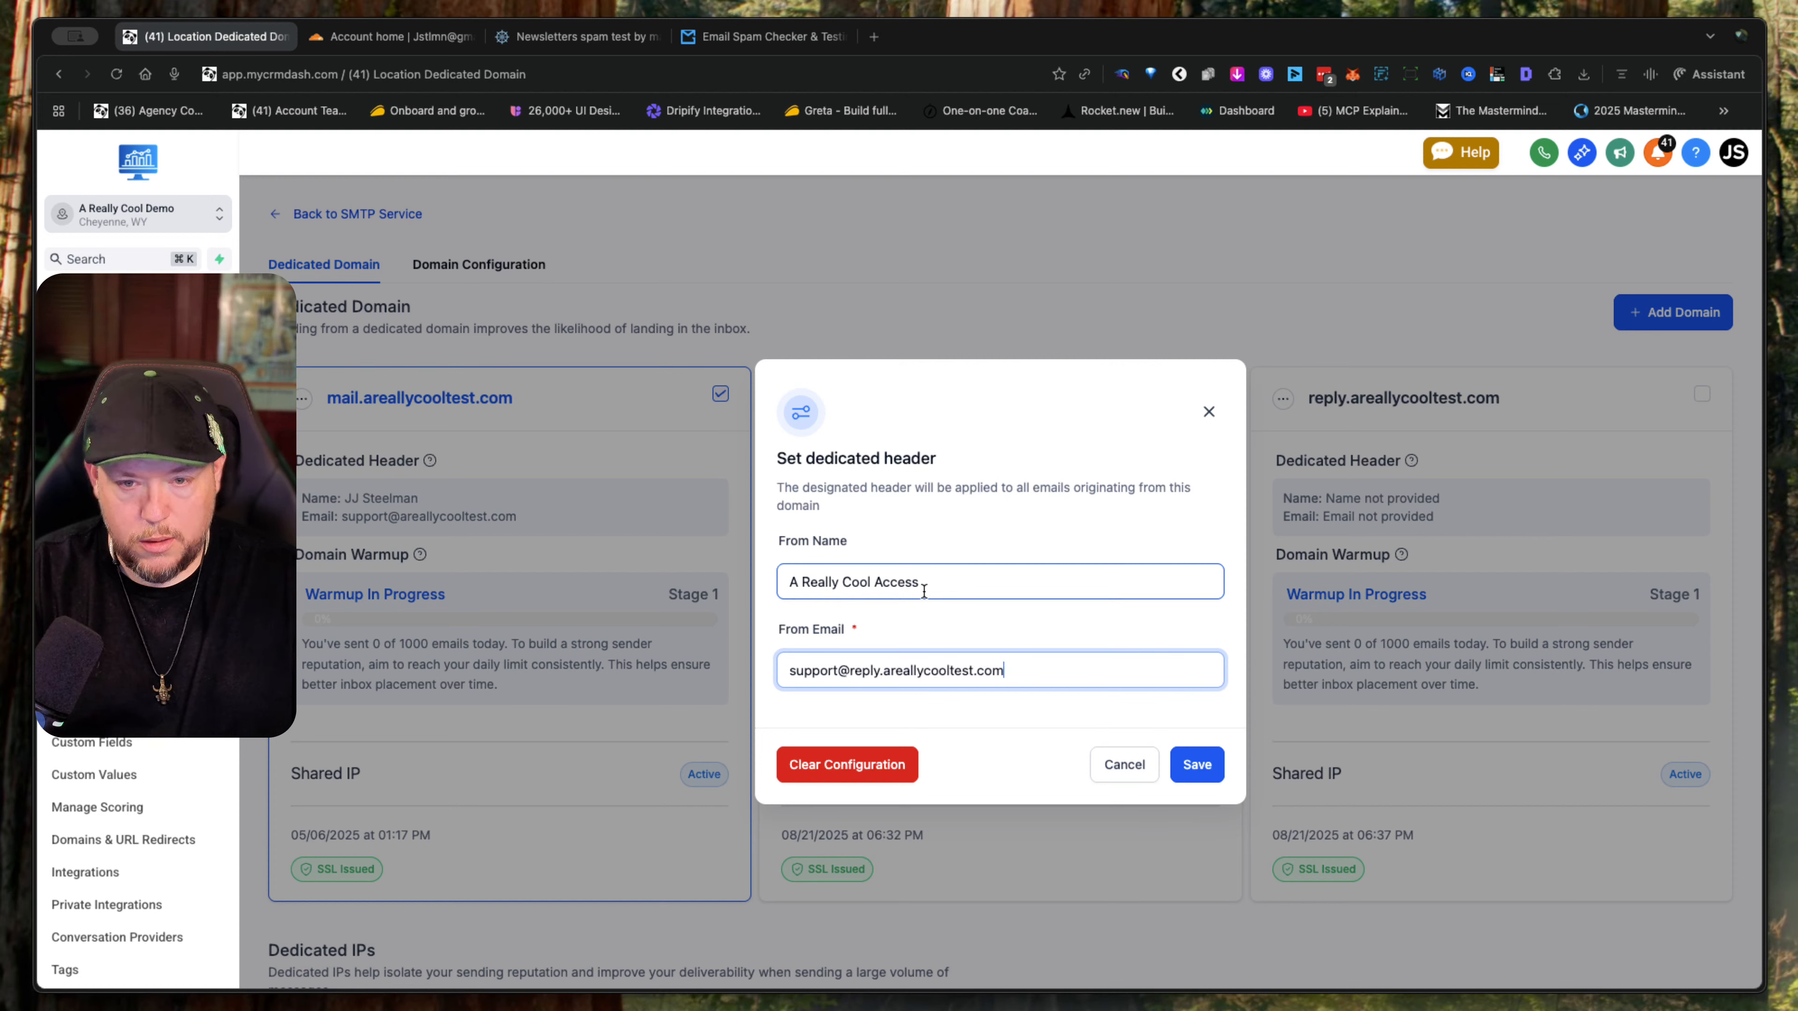
{"action": "left_click", "coordinate": [1196, 765]}
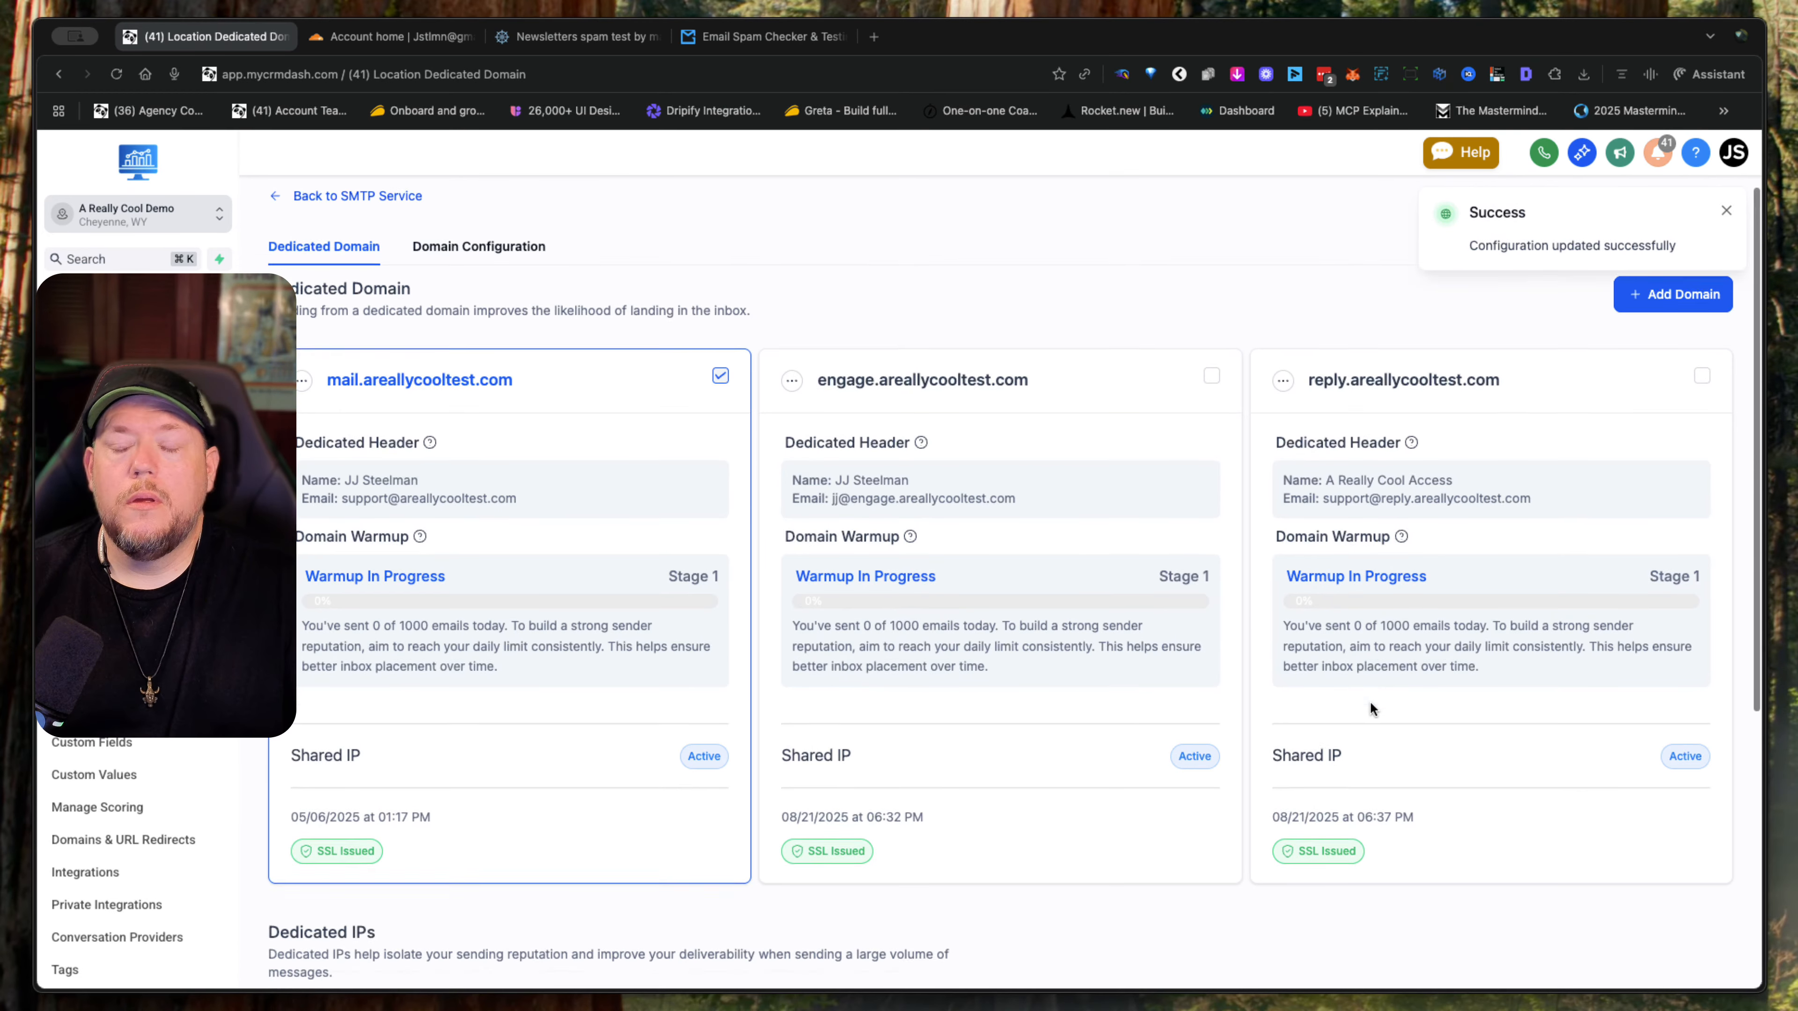
- Add go.areallycooltest.com as a new dedicated sending domain and submit it for verification
{"action": "scroll", "coordinate": [1369, 708], "scroll_direction": "down", "scroll_amount": 3}
{"action": "scroll", "coordinate": [1370, 709], "scroll_direction": "up", "scroll_amount": 3}
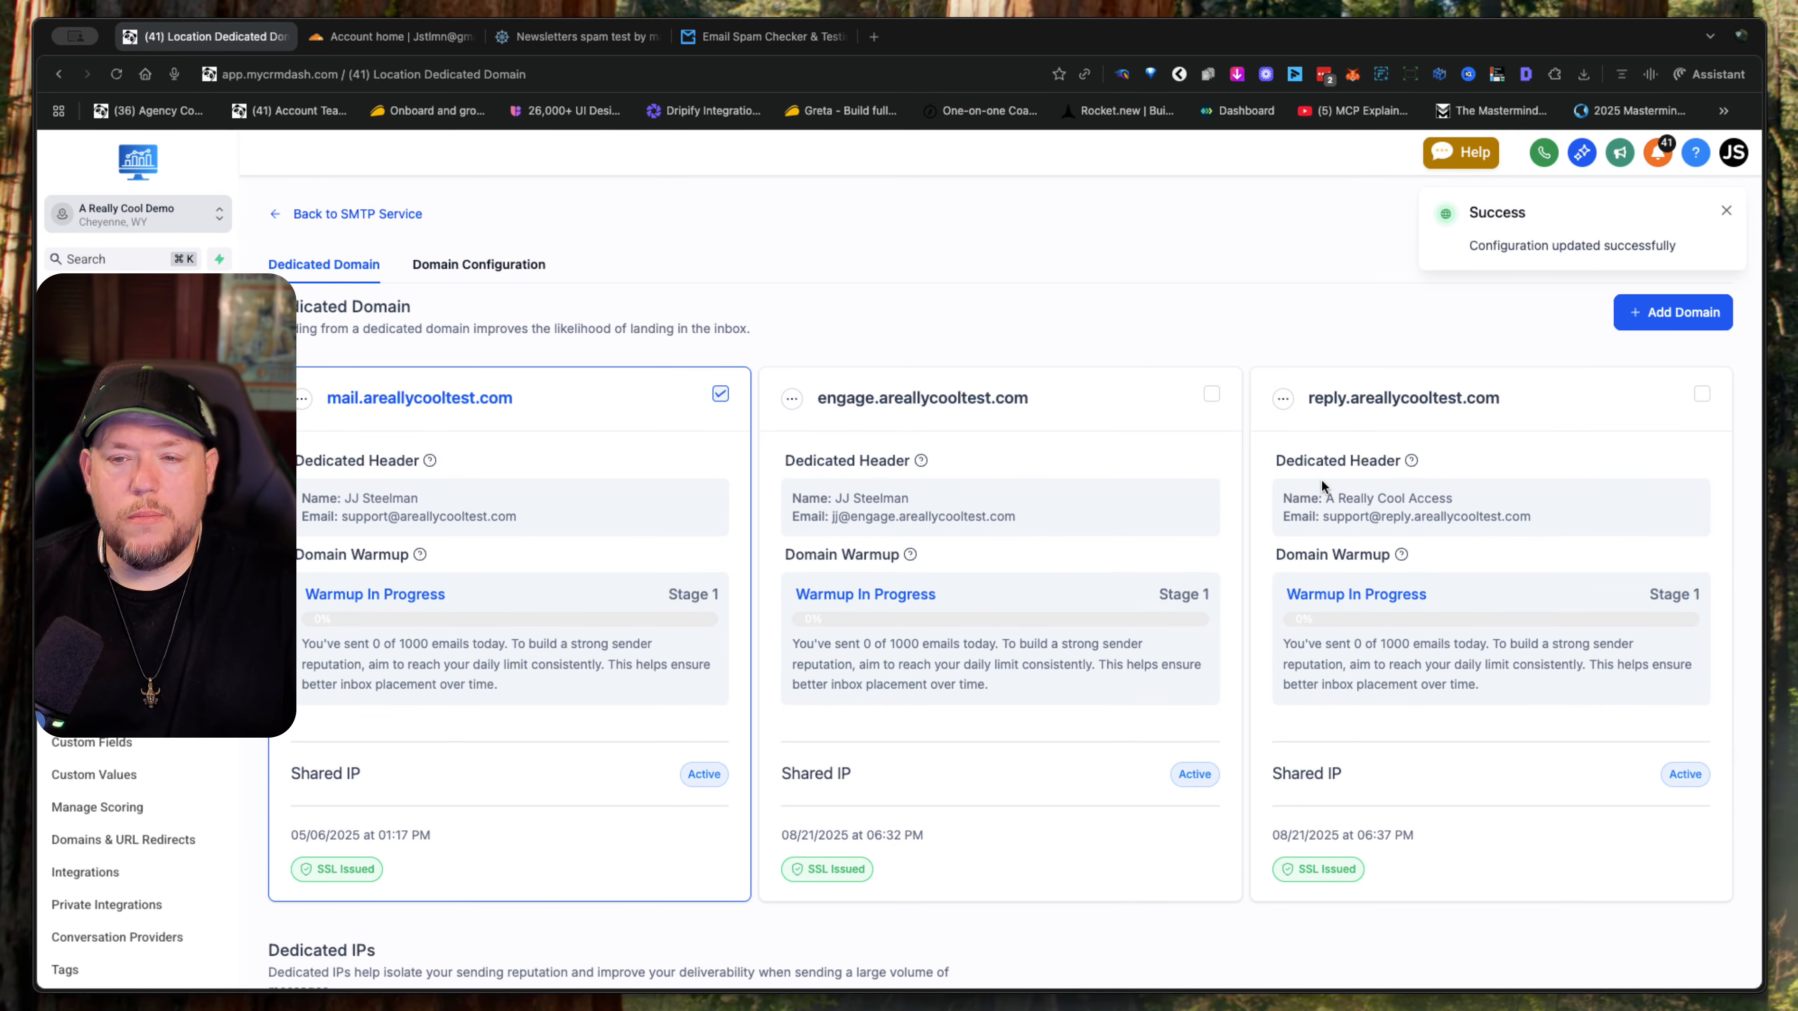
{"action": "left_click", "coordinate": [1672, 313]}
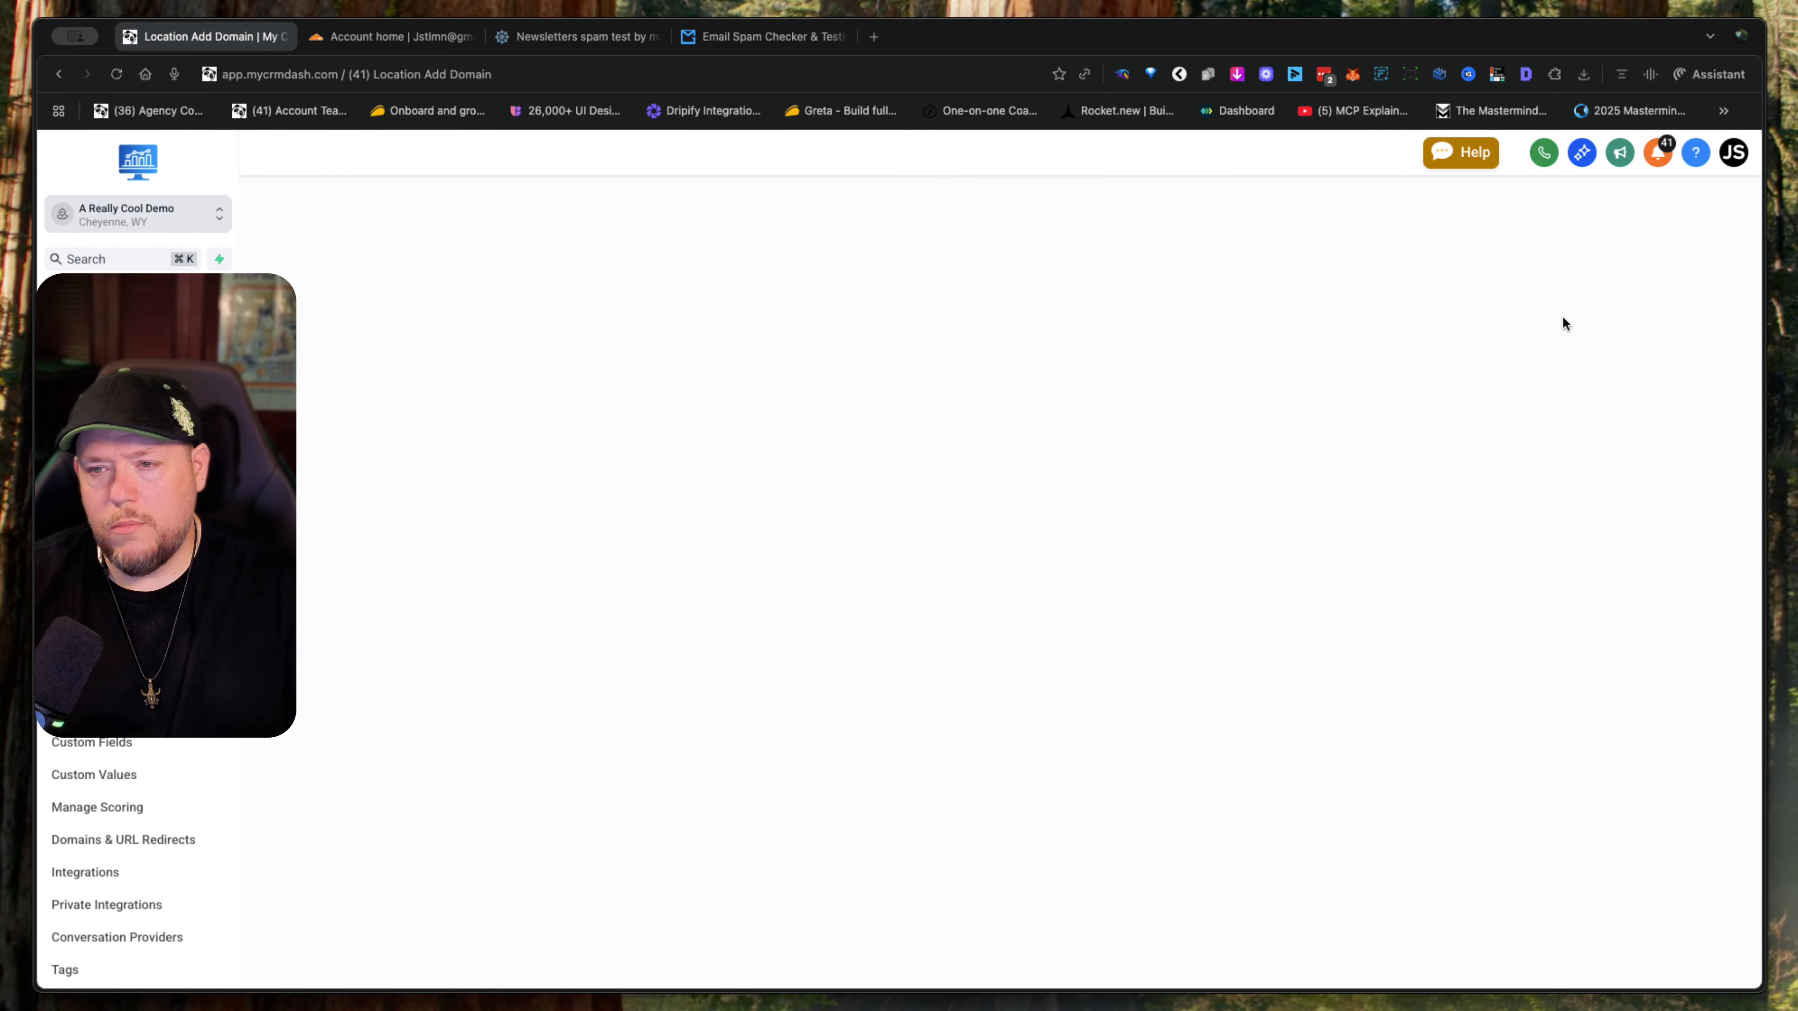
{"action": "left_click", "coordinate": [742, 388]}
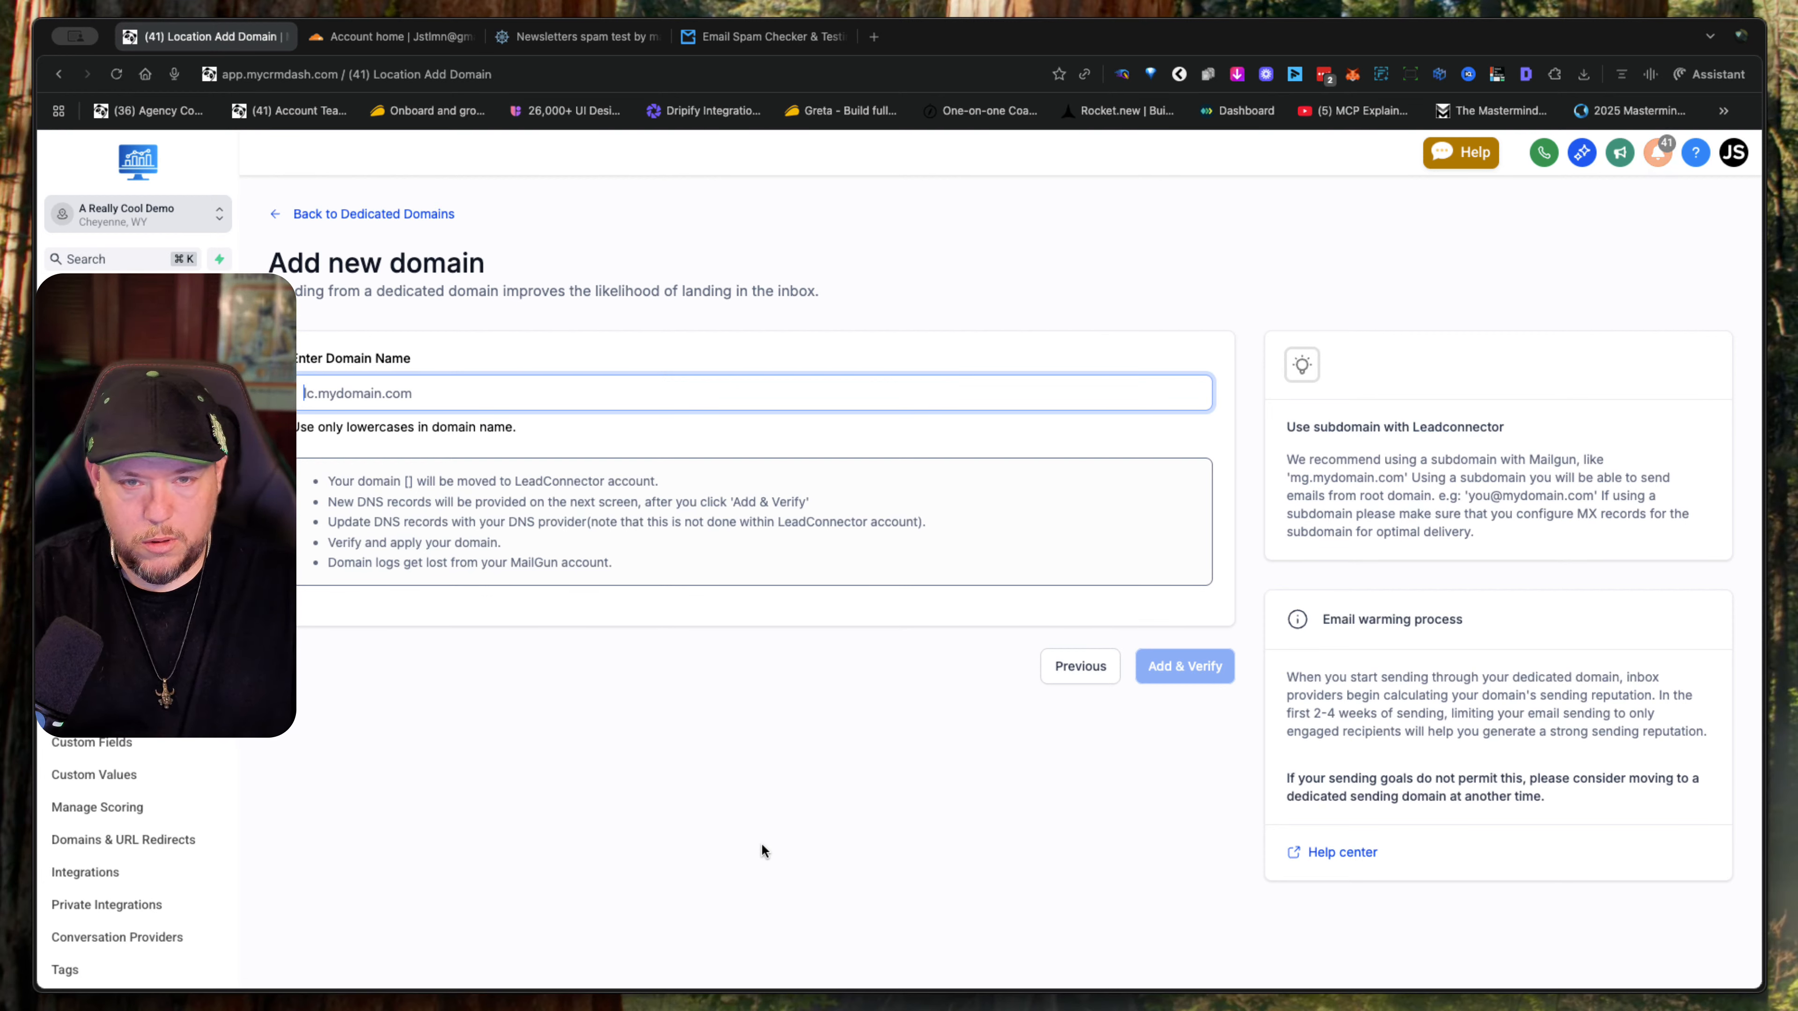
{"action": "type", "text": "go."}
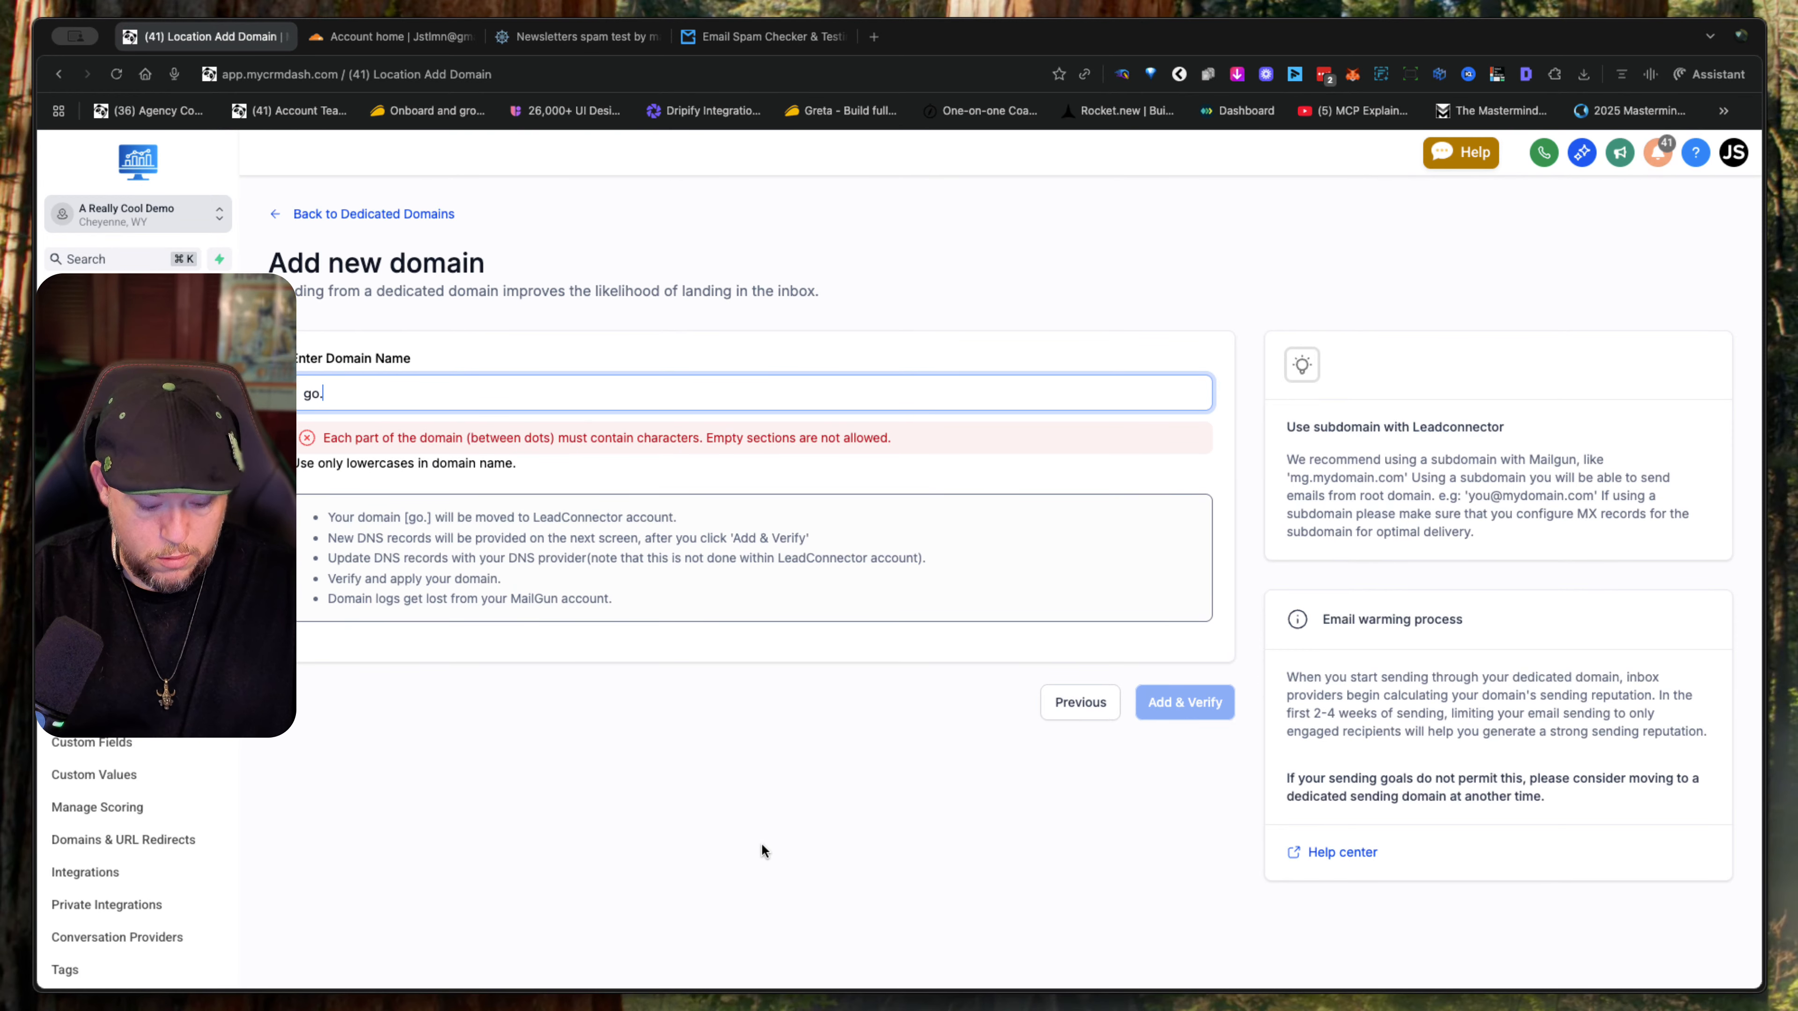
{"action": "type", "text": "areallycooltest.com"}
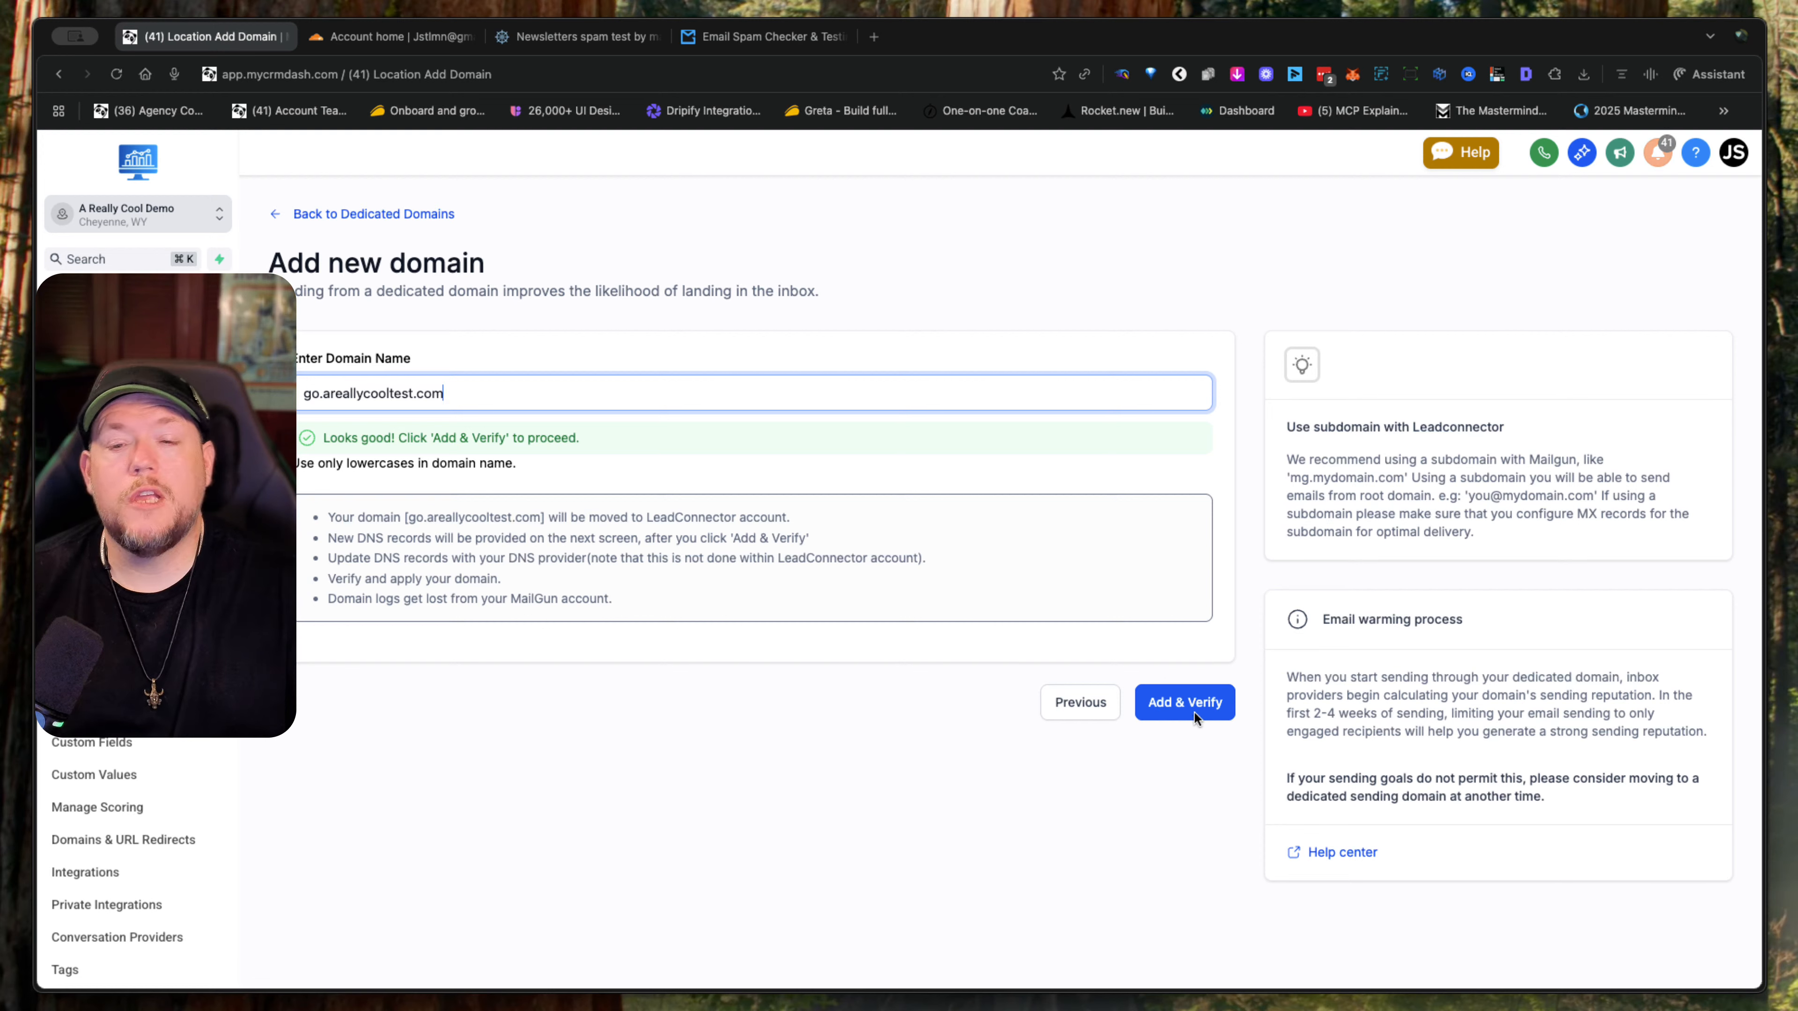
{"action": "left_click", "coordinate": [1194, 711]}
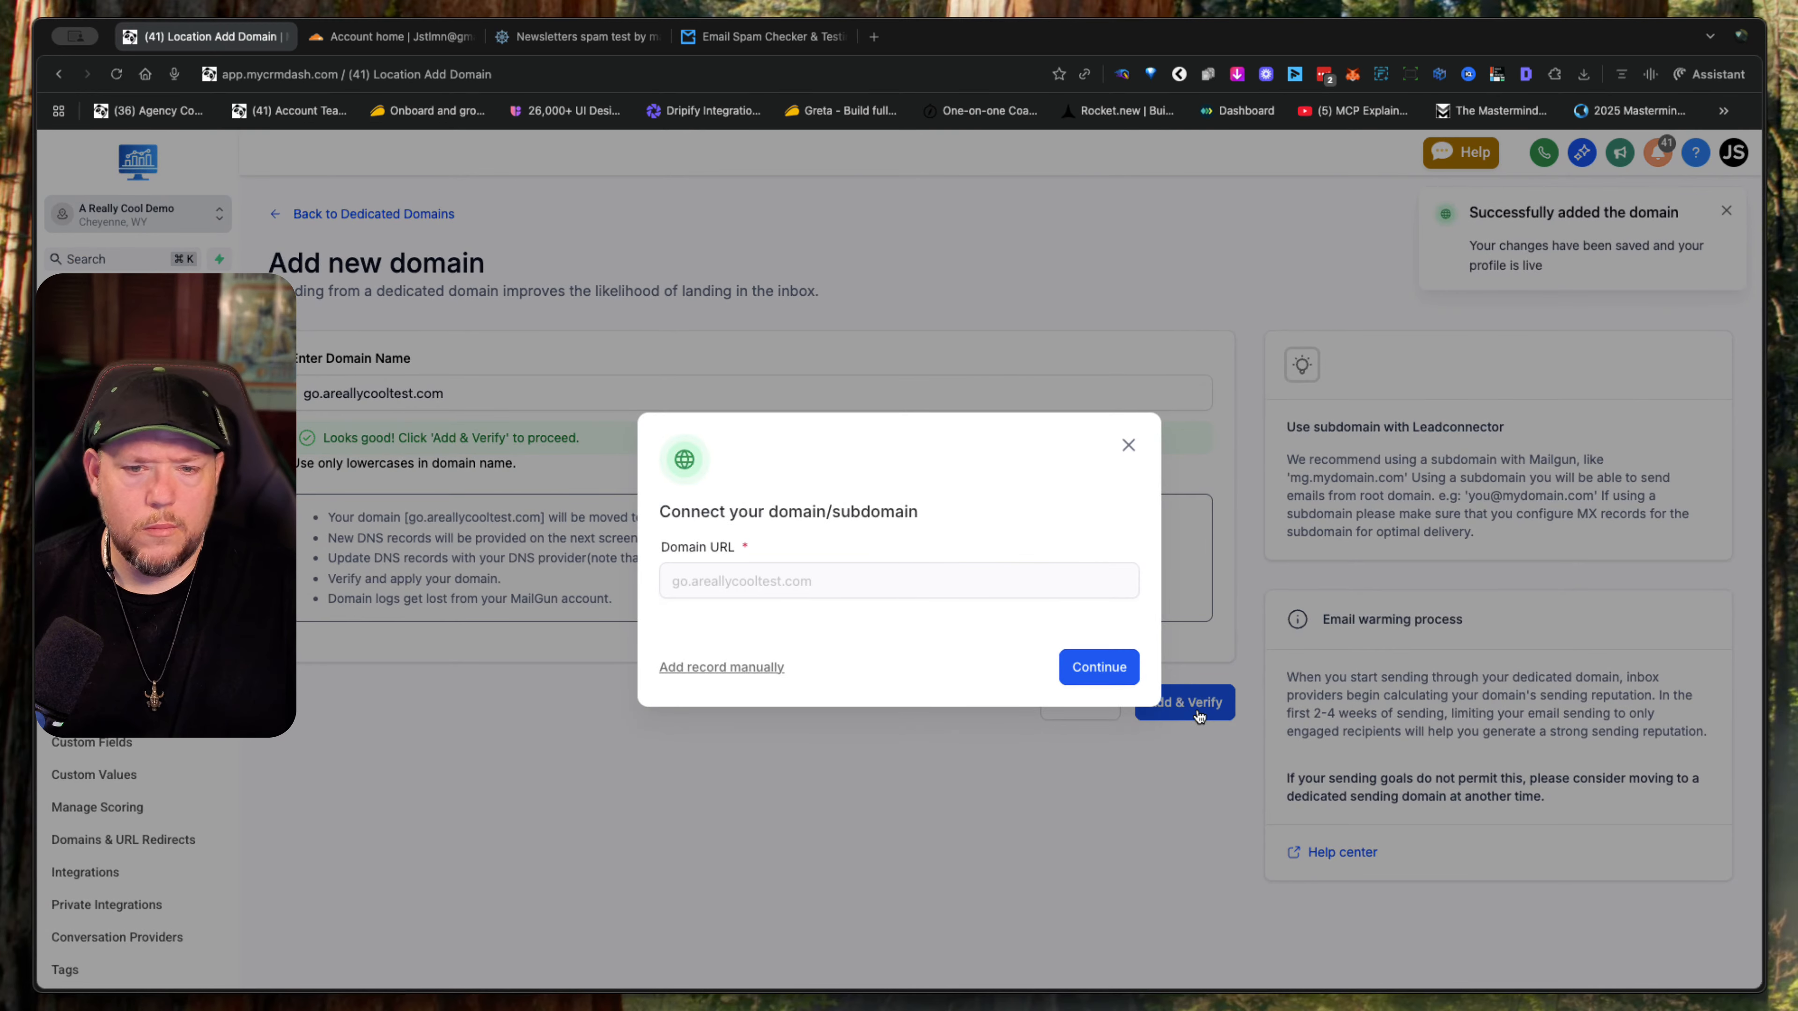
- Connect go.areallycooltest.com through Cloudflare and authorize LeadConnector to add its DNS records
{"action": "left_click", "coordinate": [1108, 673]}
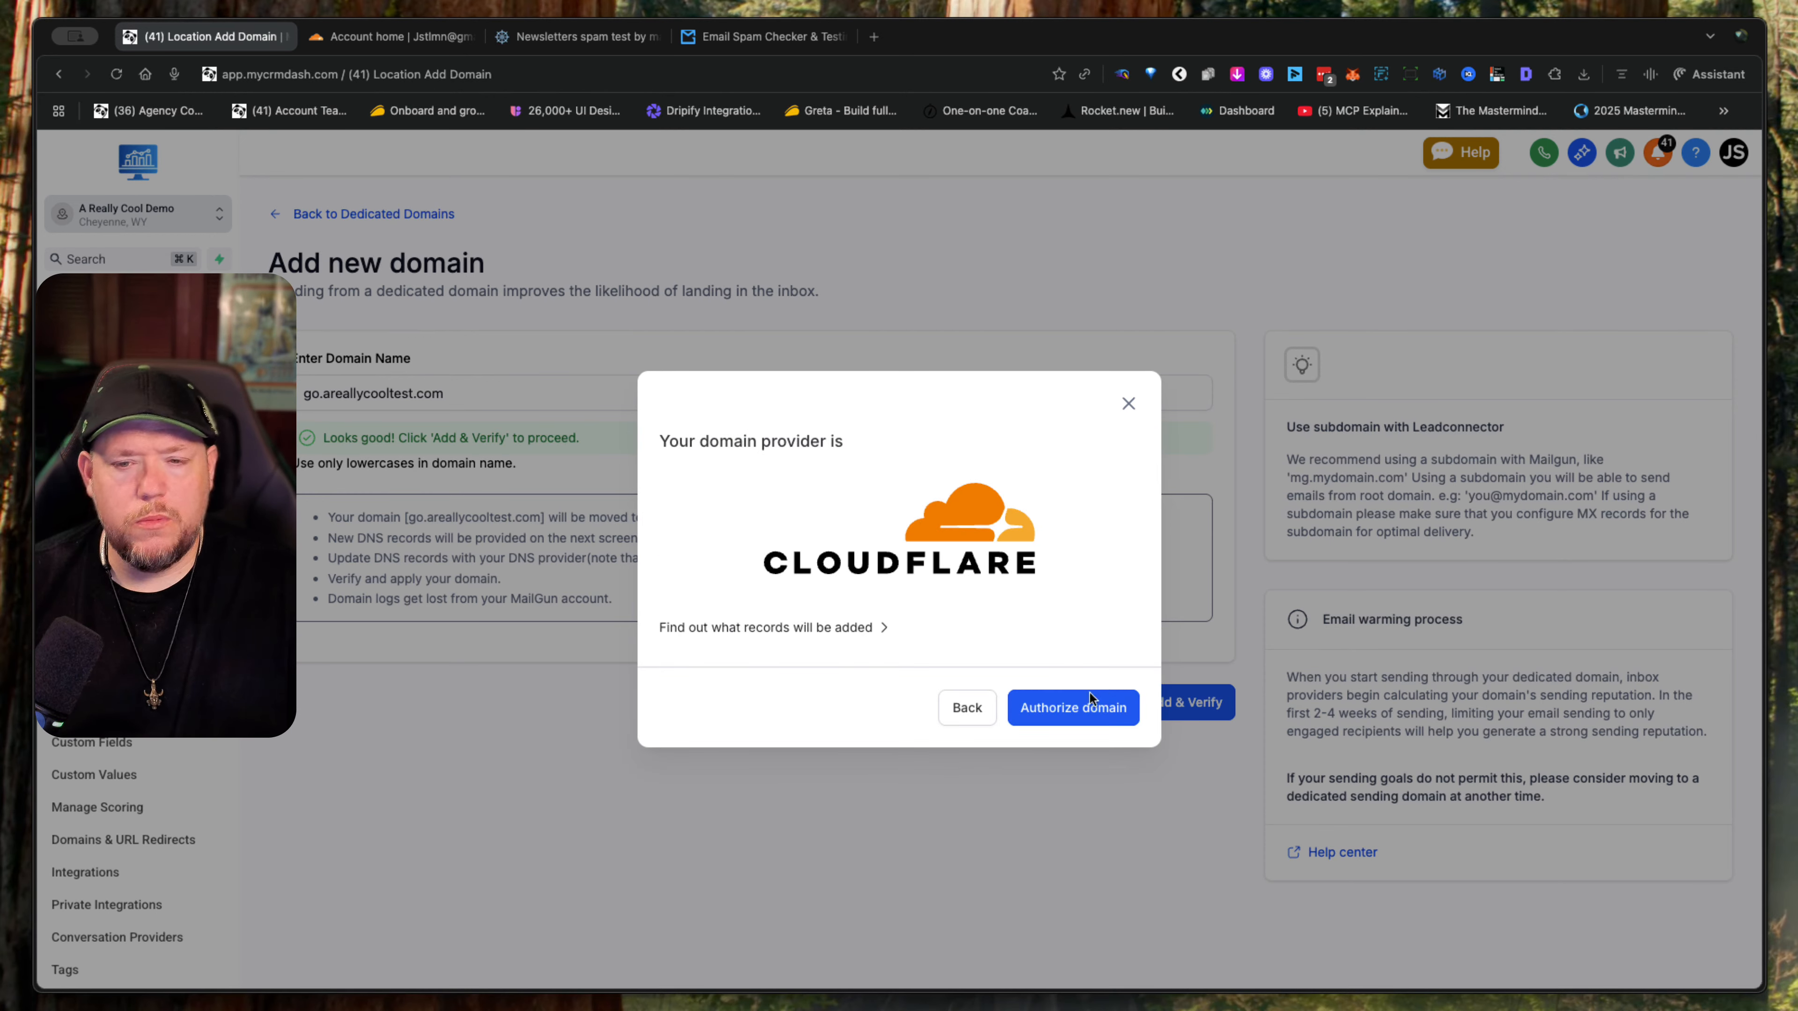
{"action": "left_click", "coordinate": [1087, 701]}
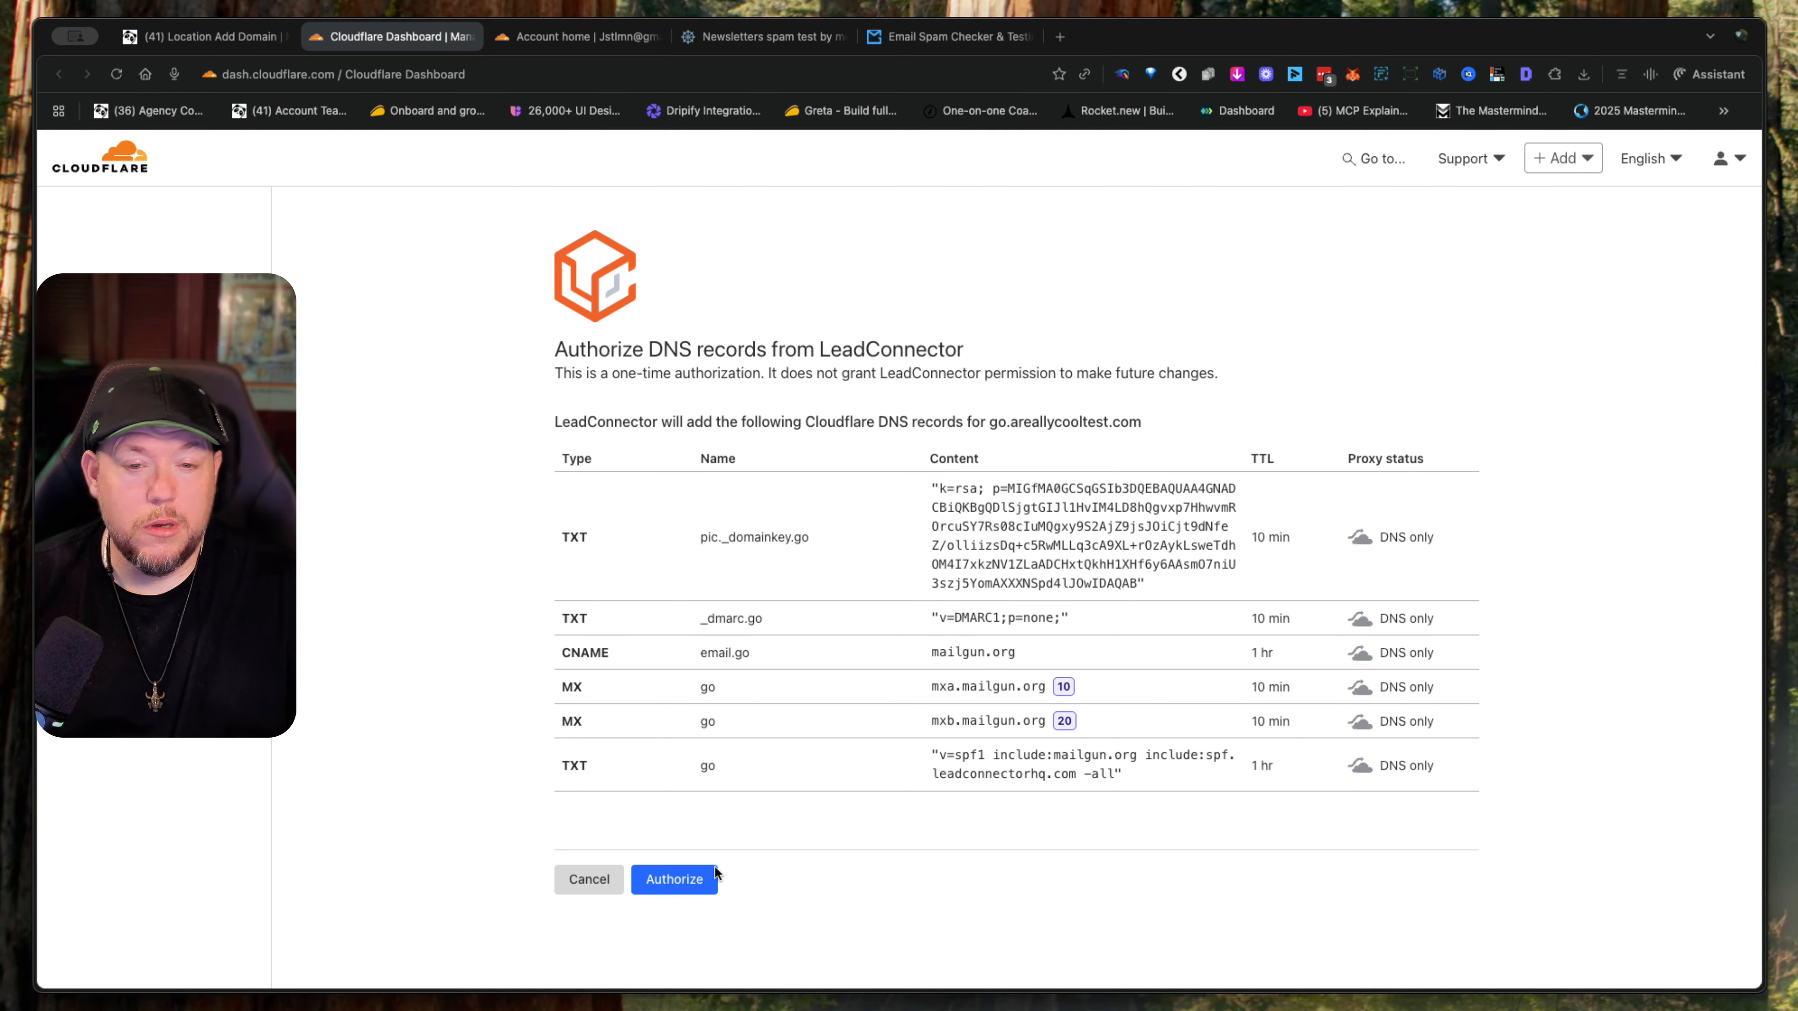
{"action": "left_click", "coordinate": [681, 881]}
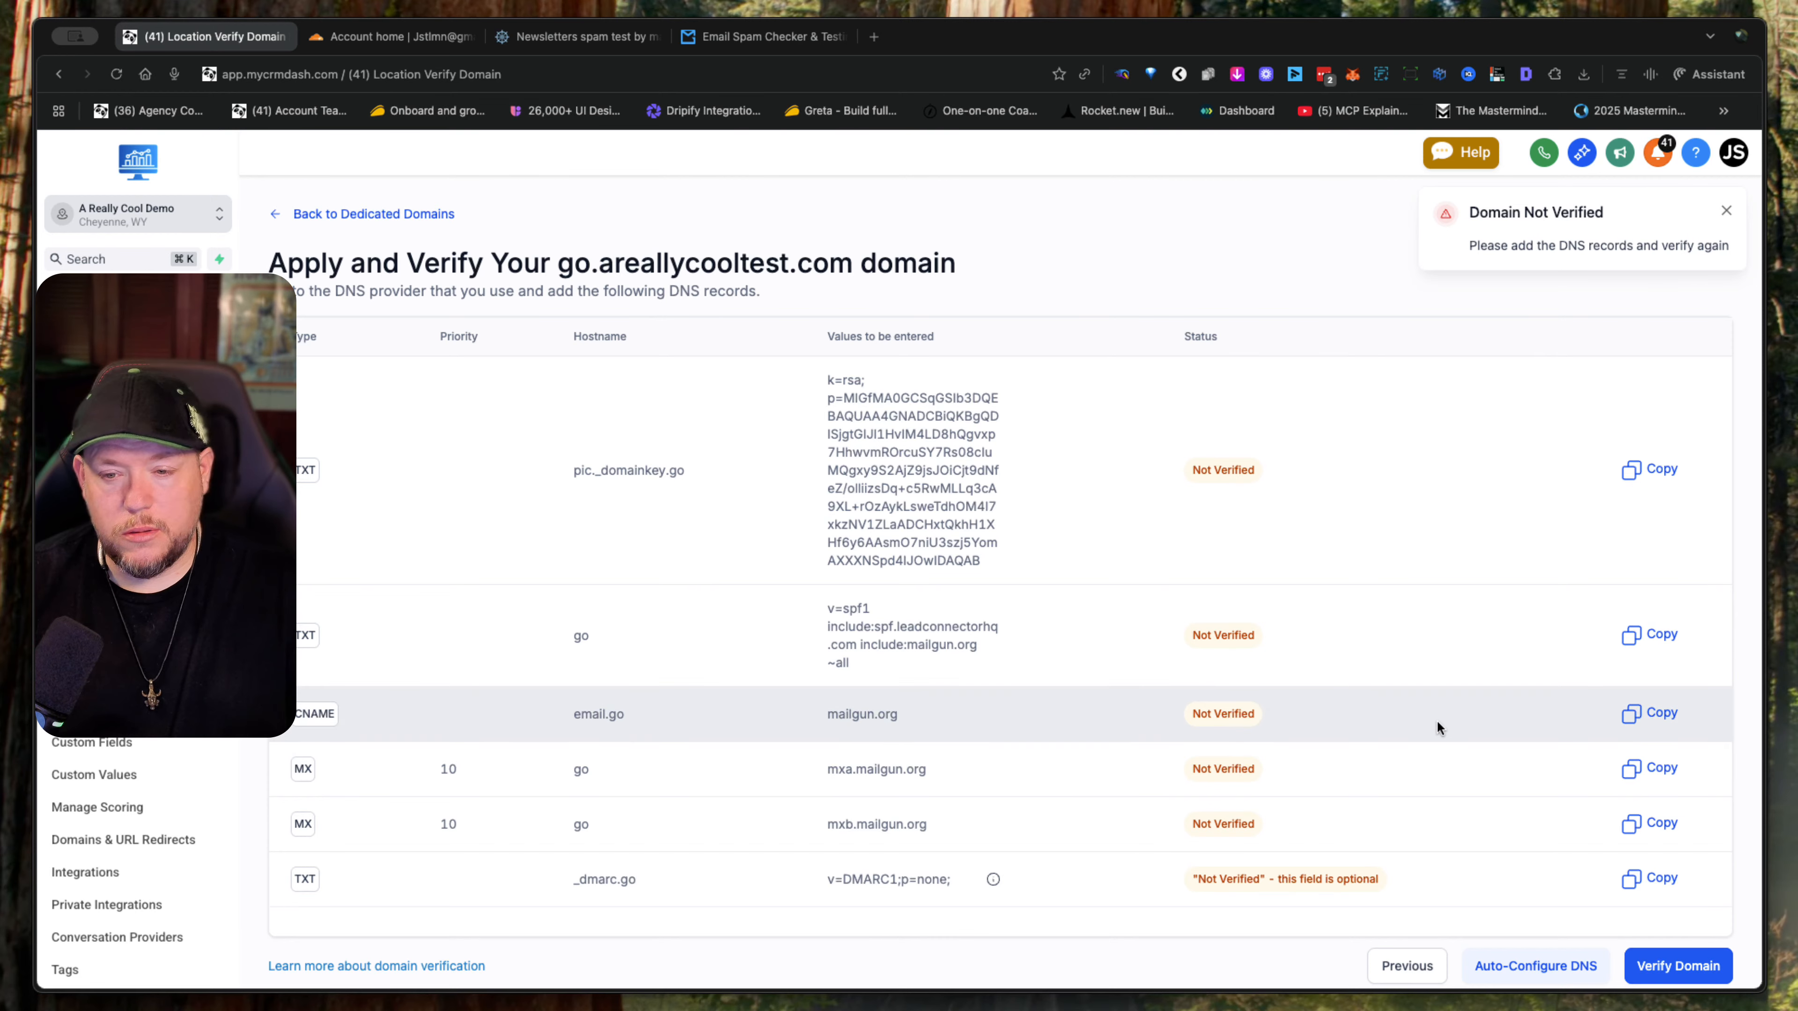
- Run the verification of go.areallycooltest.com and return to the dedicated domains list
{"action": "scroll", "coordinate": [1437, 720], "scroll_direction": "down", "scroll_amount": 1}
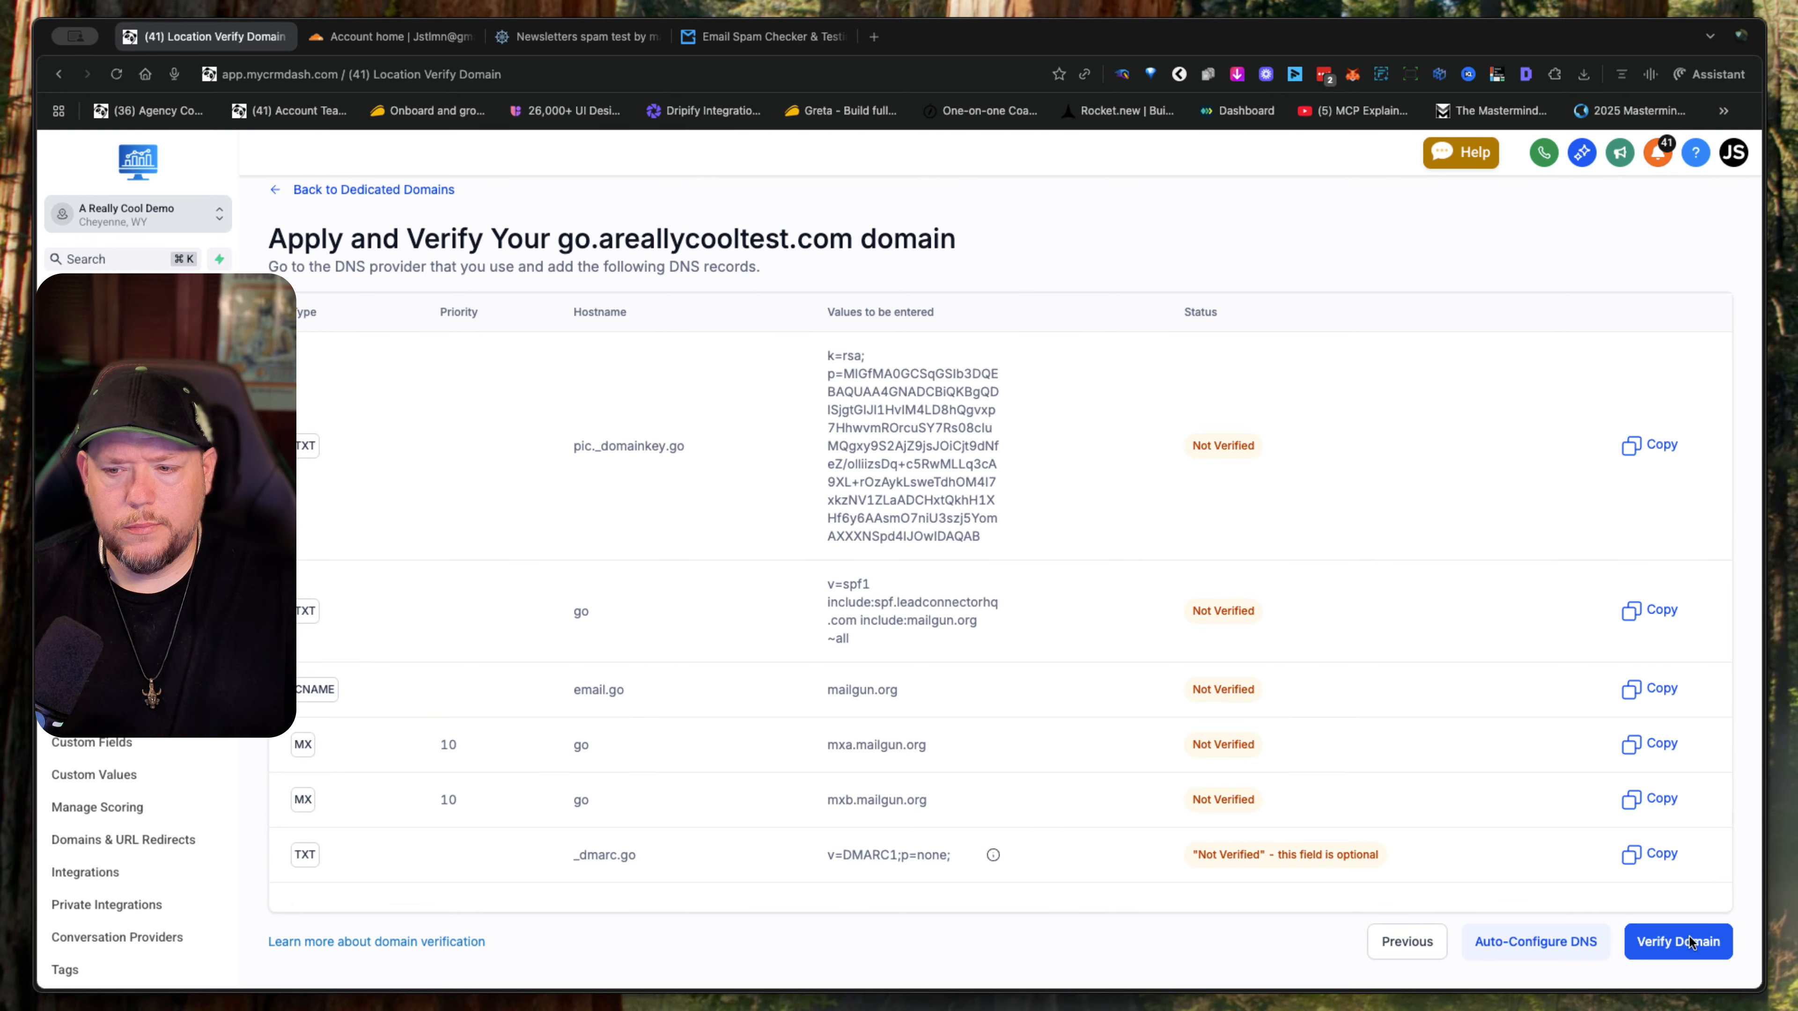
{"action": "left_click", "coordinate": [1688, 937]}
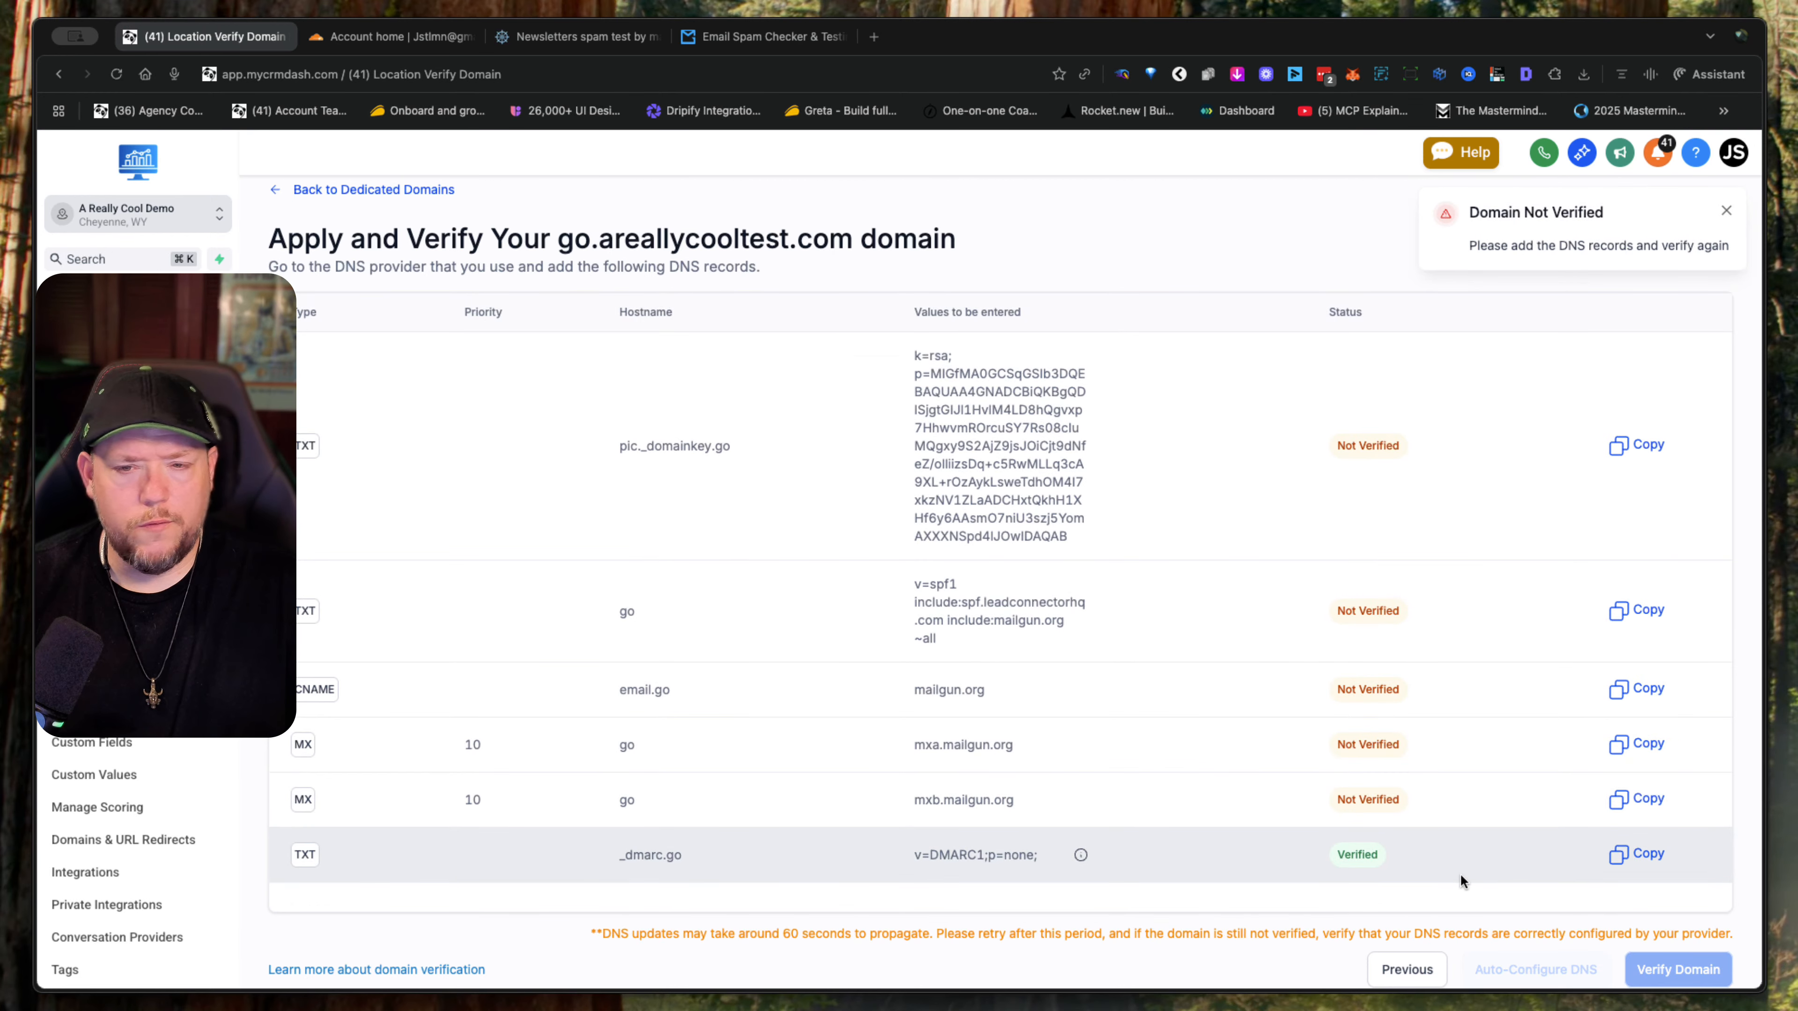
{"action": "scroll", "coordinate": [1518, 801], "scroll_direction": "down", "scroll_amount": 1}
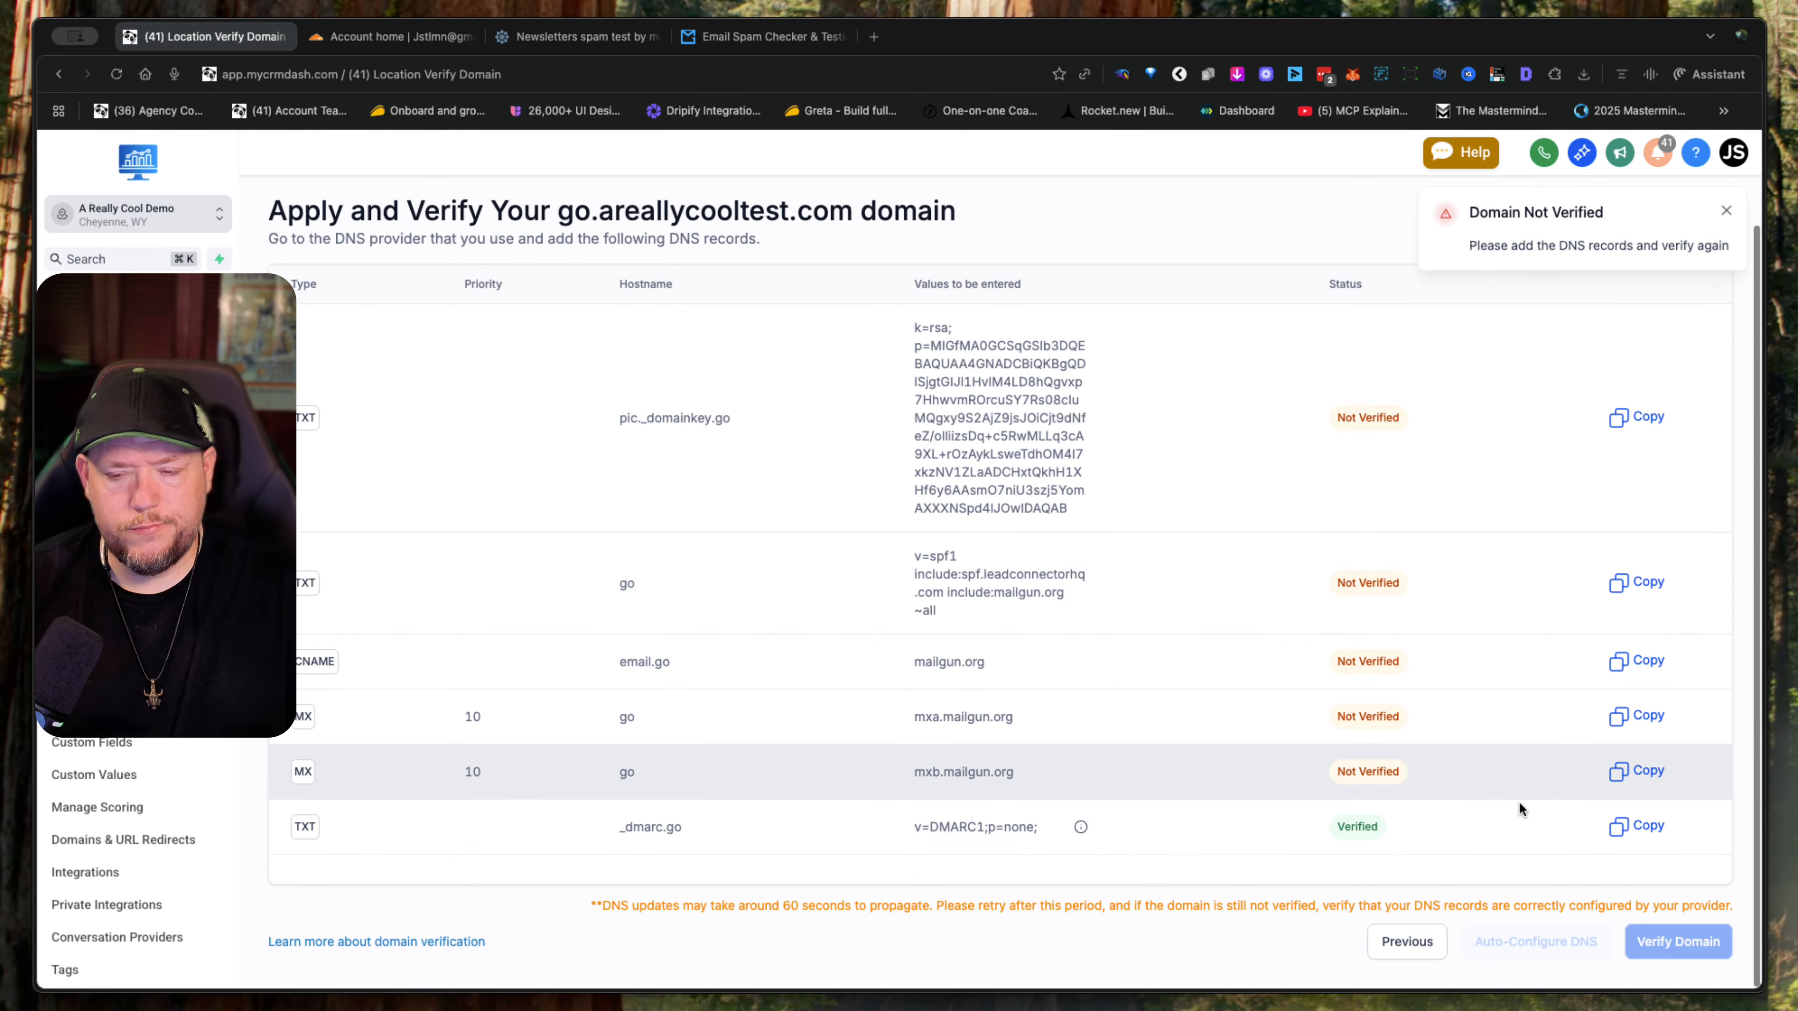
{"action": "left_click", "coordinate": [1427, 936]}
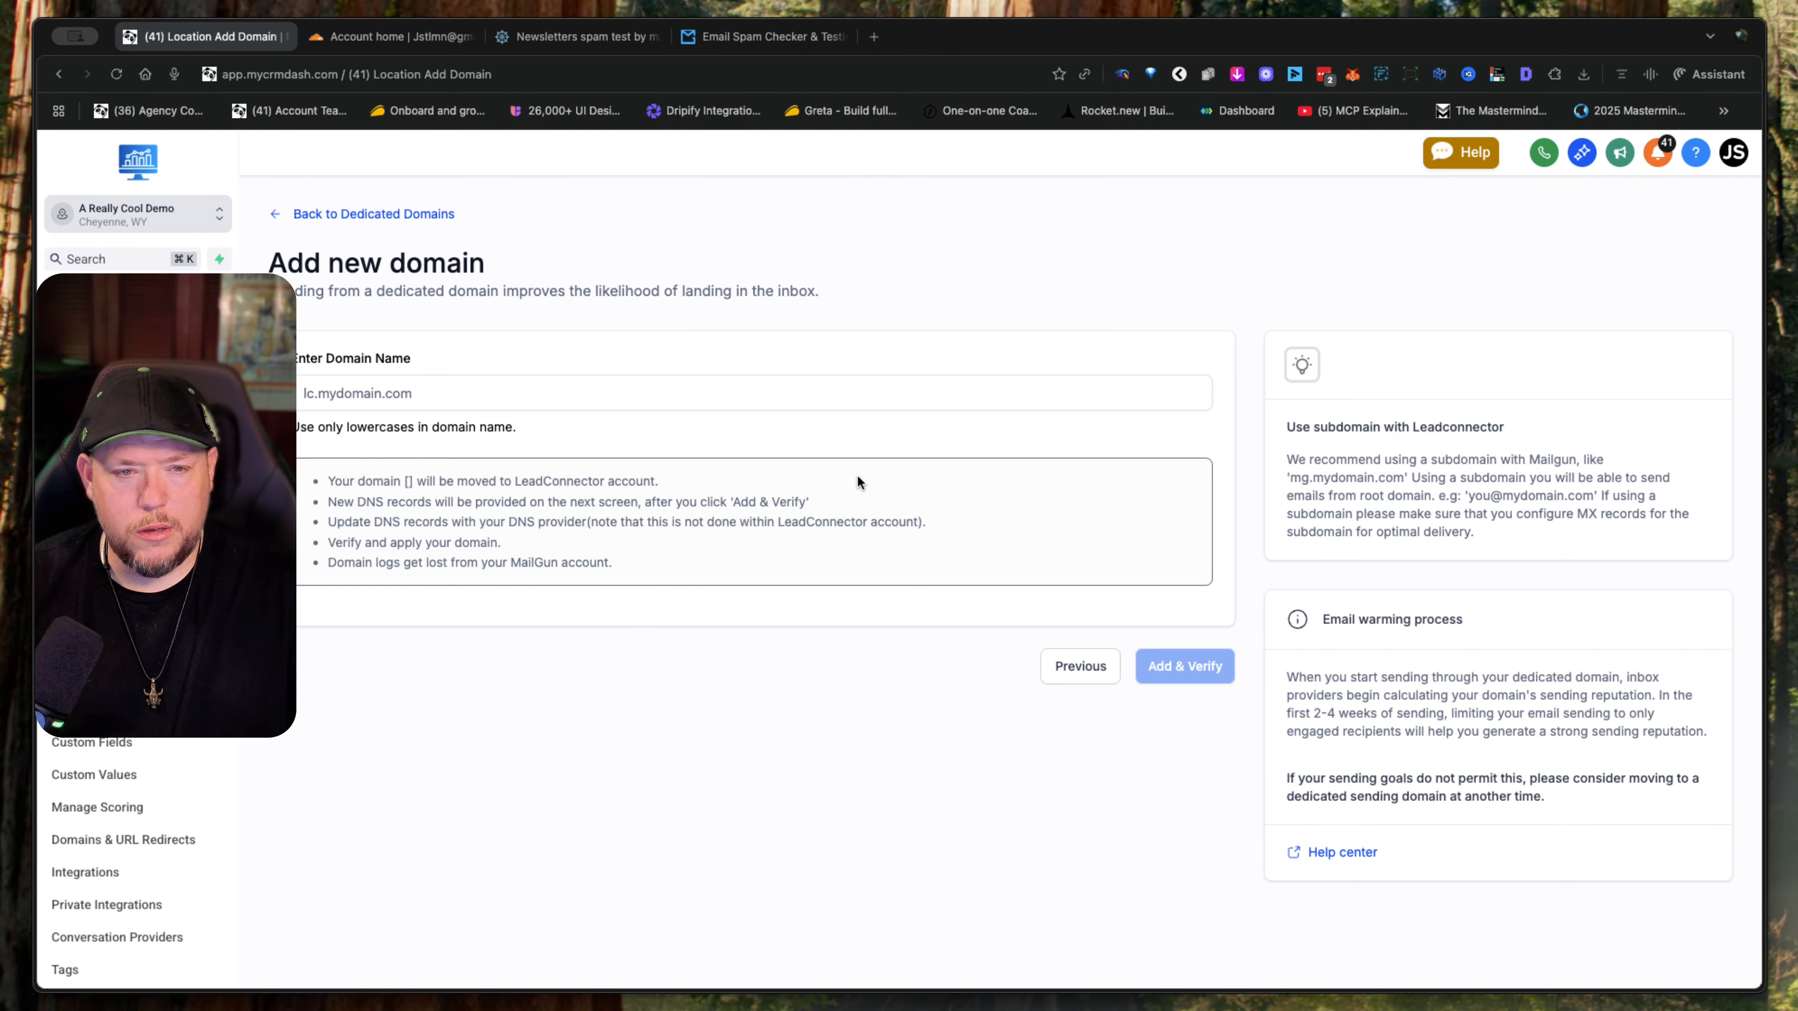
{"action": "left_click", "coordinate": [454, 213]}
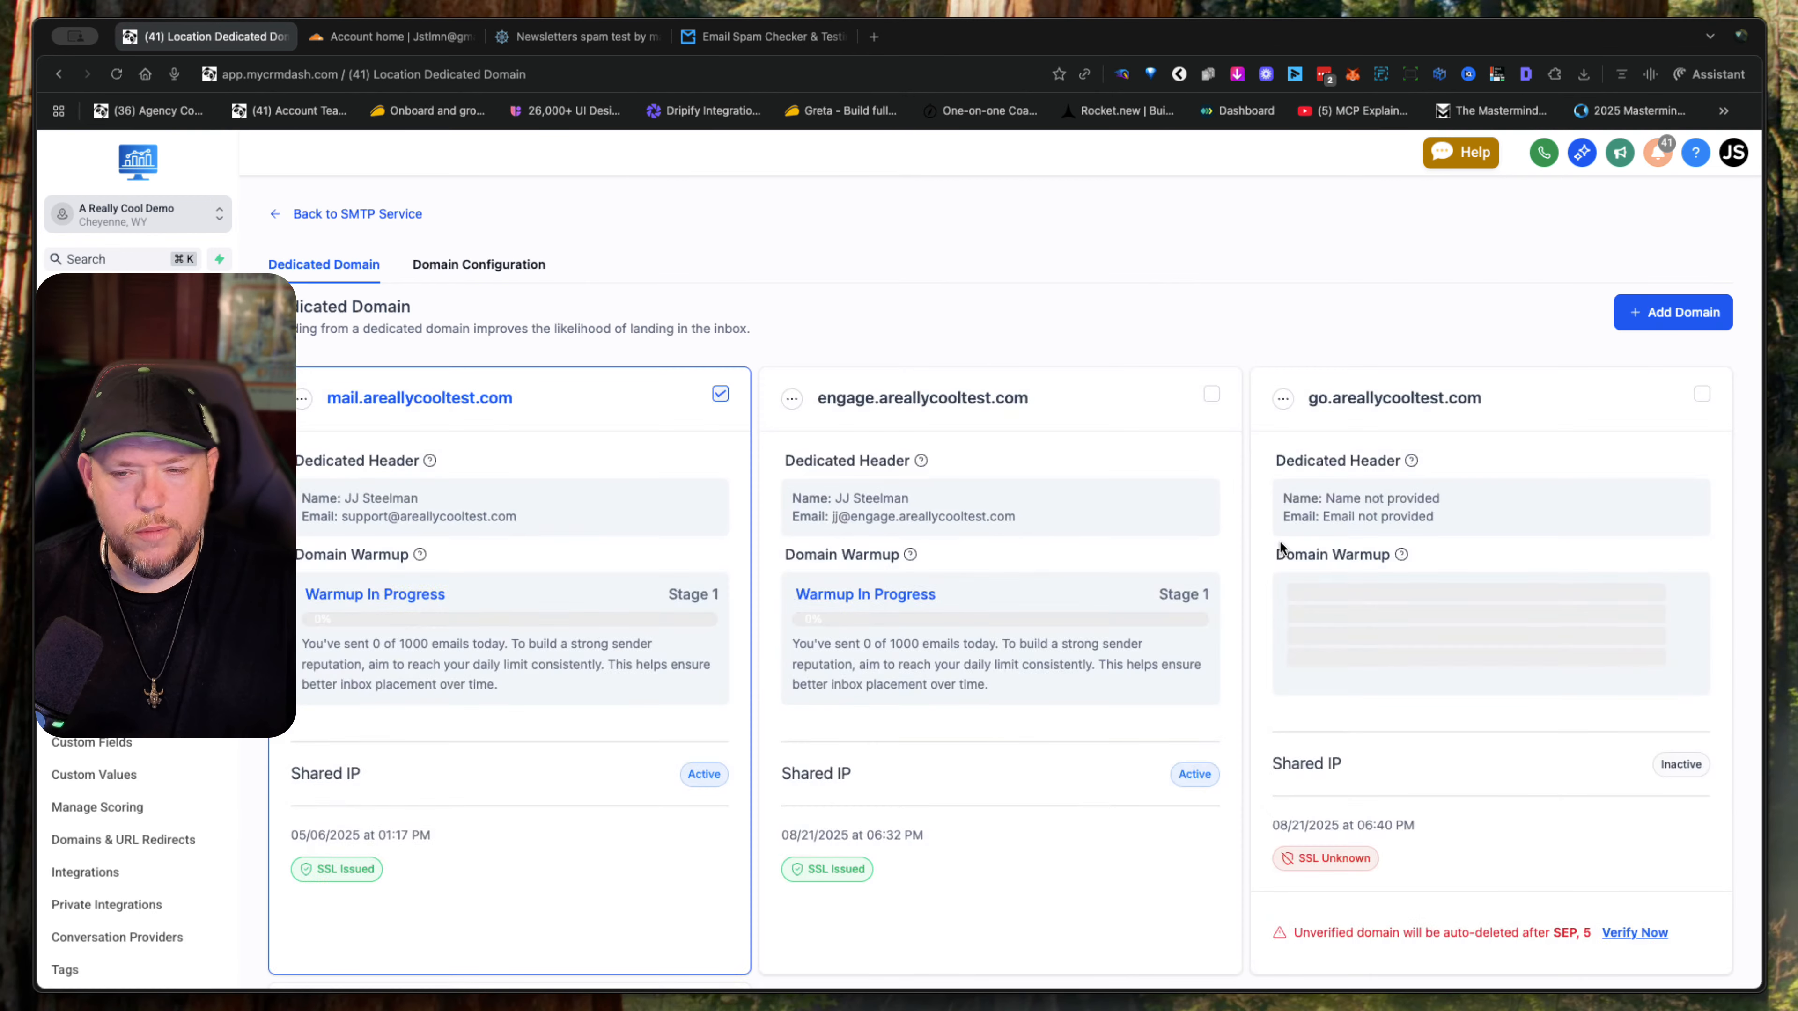
- Rerun the domain verification of go.areallycooltest.com until its verification and SSL issuance are complete
{"action": "scroll", "coordinate": [1531, 557], "scroll_direction": "down", "scroll_amount": 5}
{"action": "left_click", "coordinate": [1639, 614]}
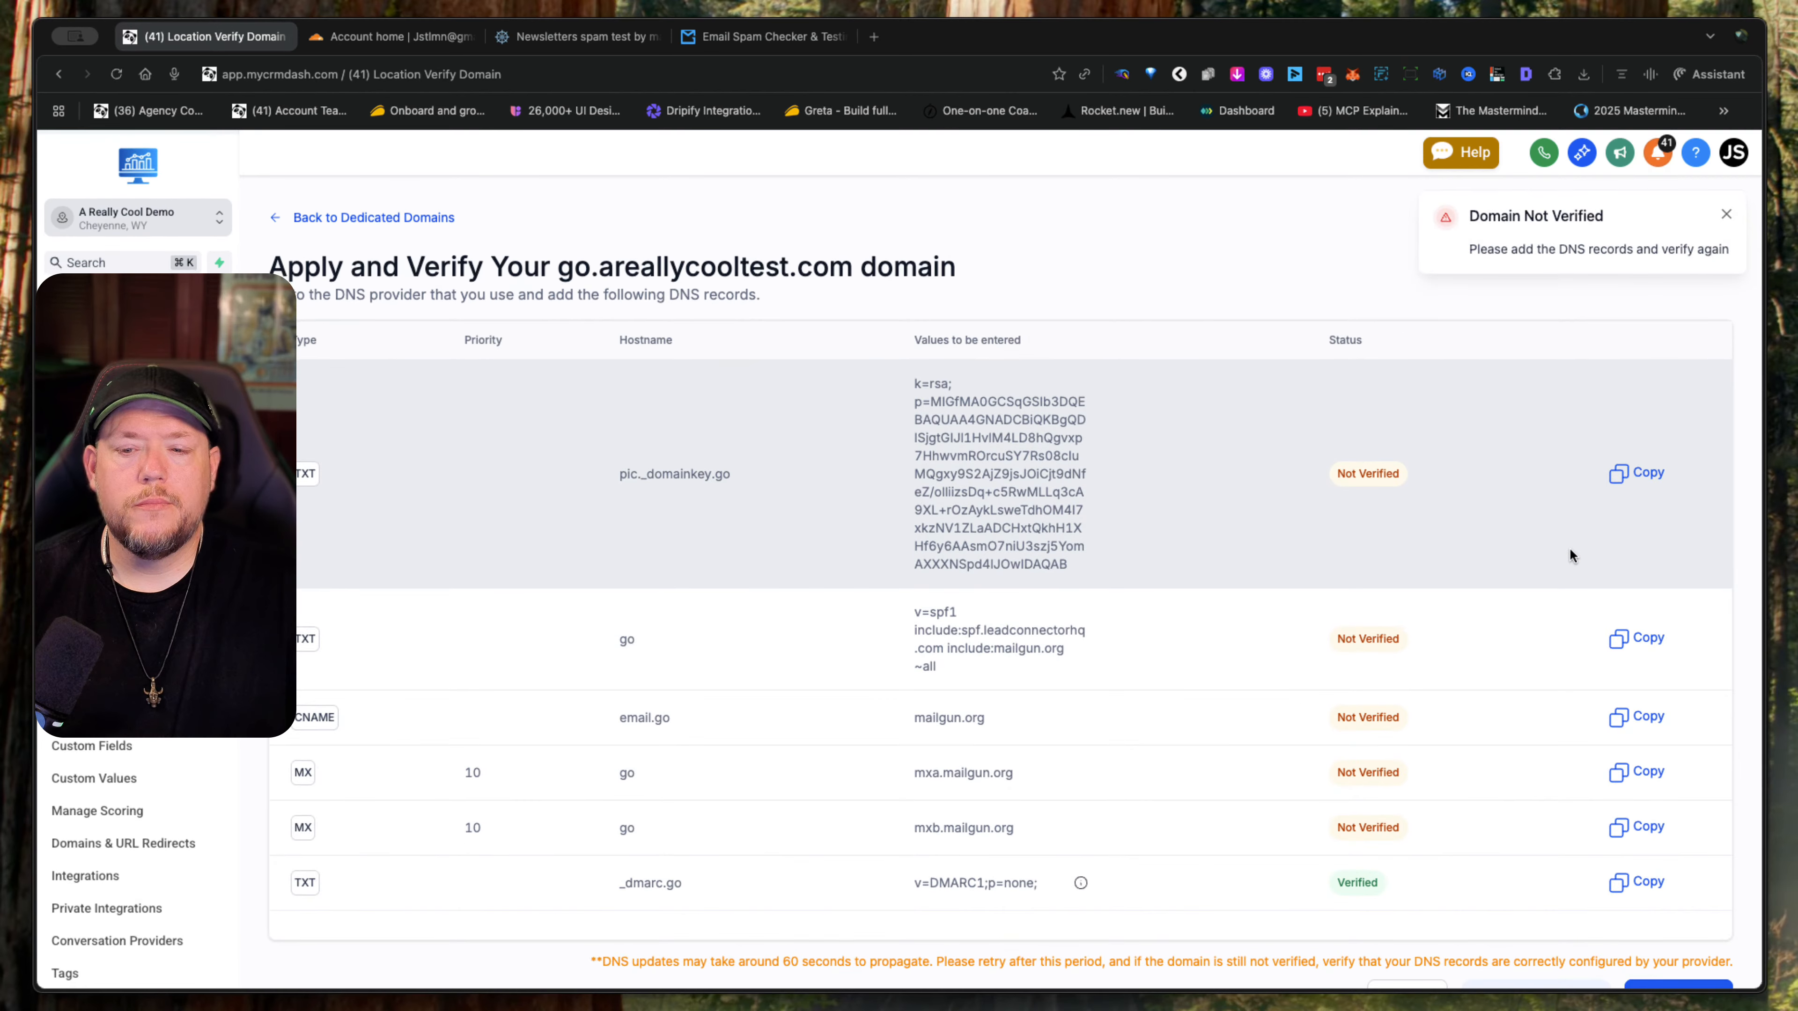
{"action": "scroll", "coordinate": [1569, 554], "scroll_direction": "down", "scroll_amount": 2}
{"action": "left_click", "coordinate": [1693, 954]}
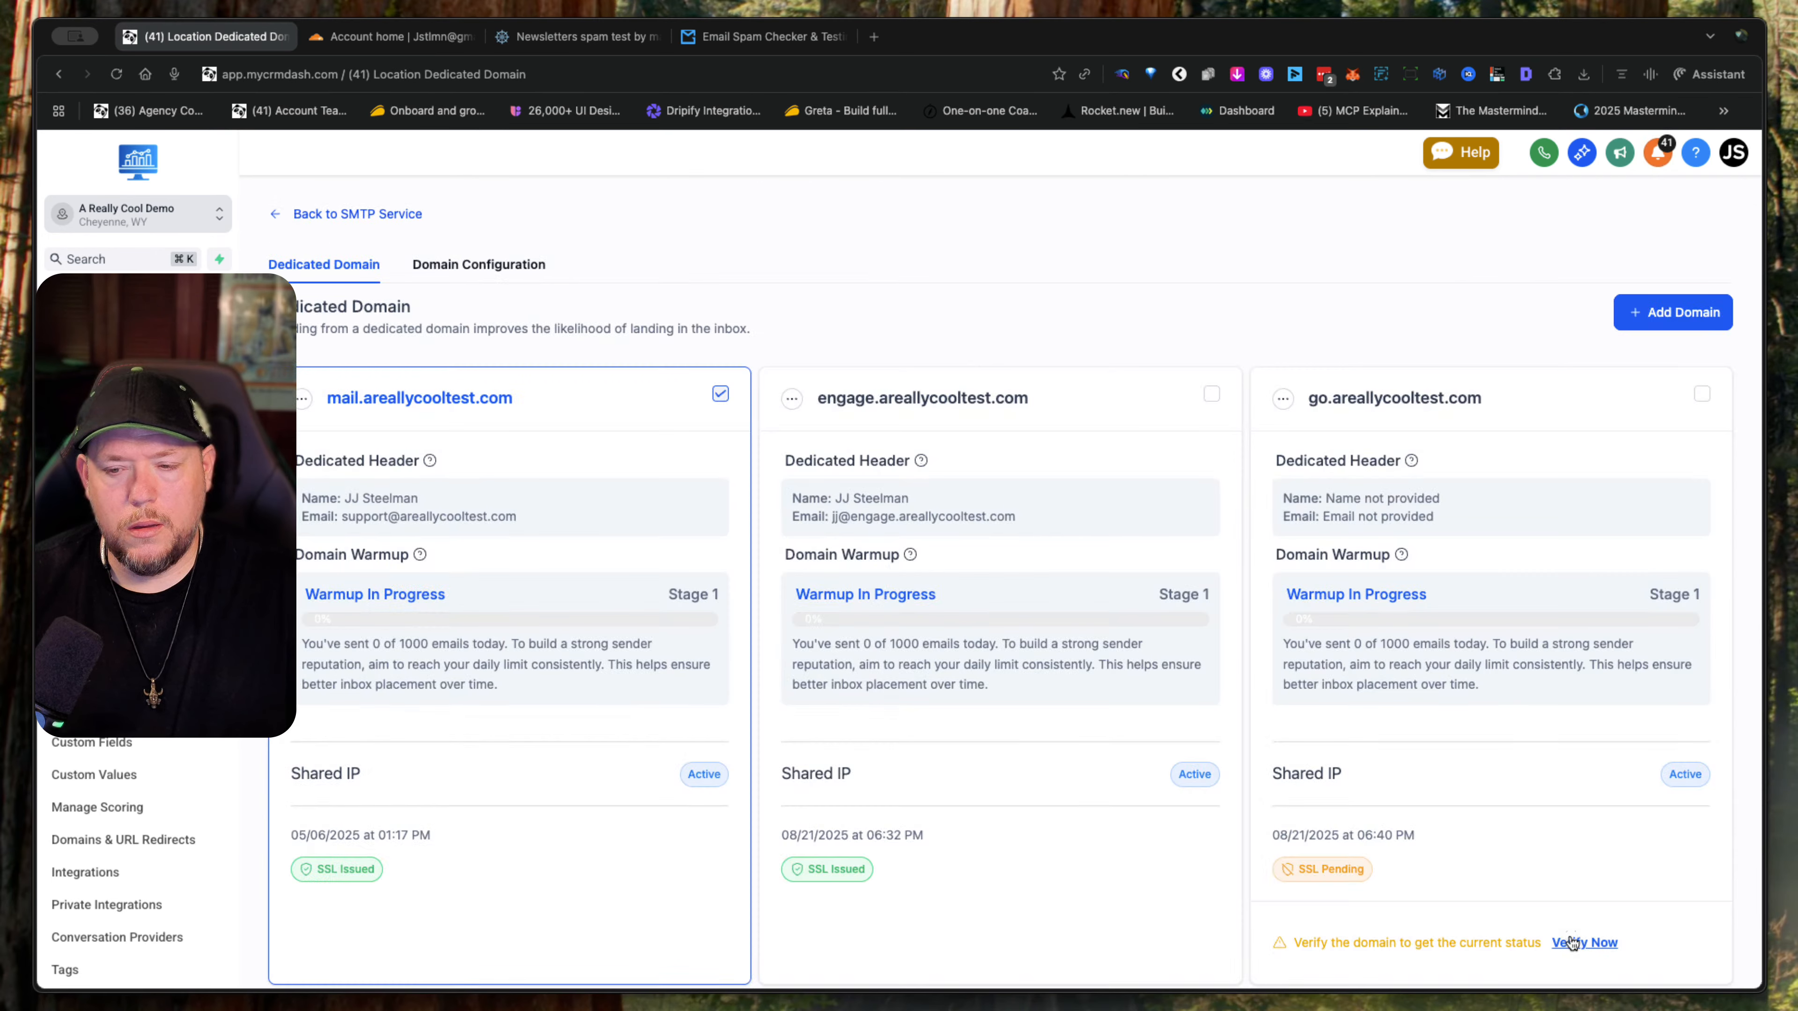
{"action": "left_click", "coordinate": [1574, 943]}
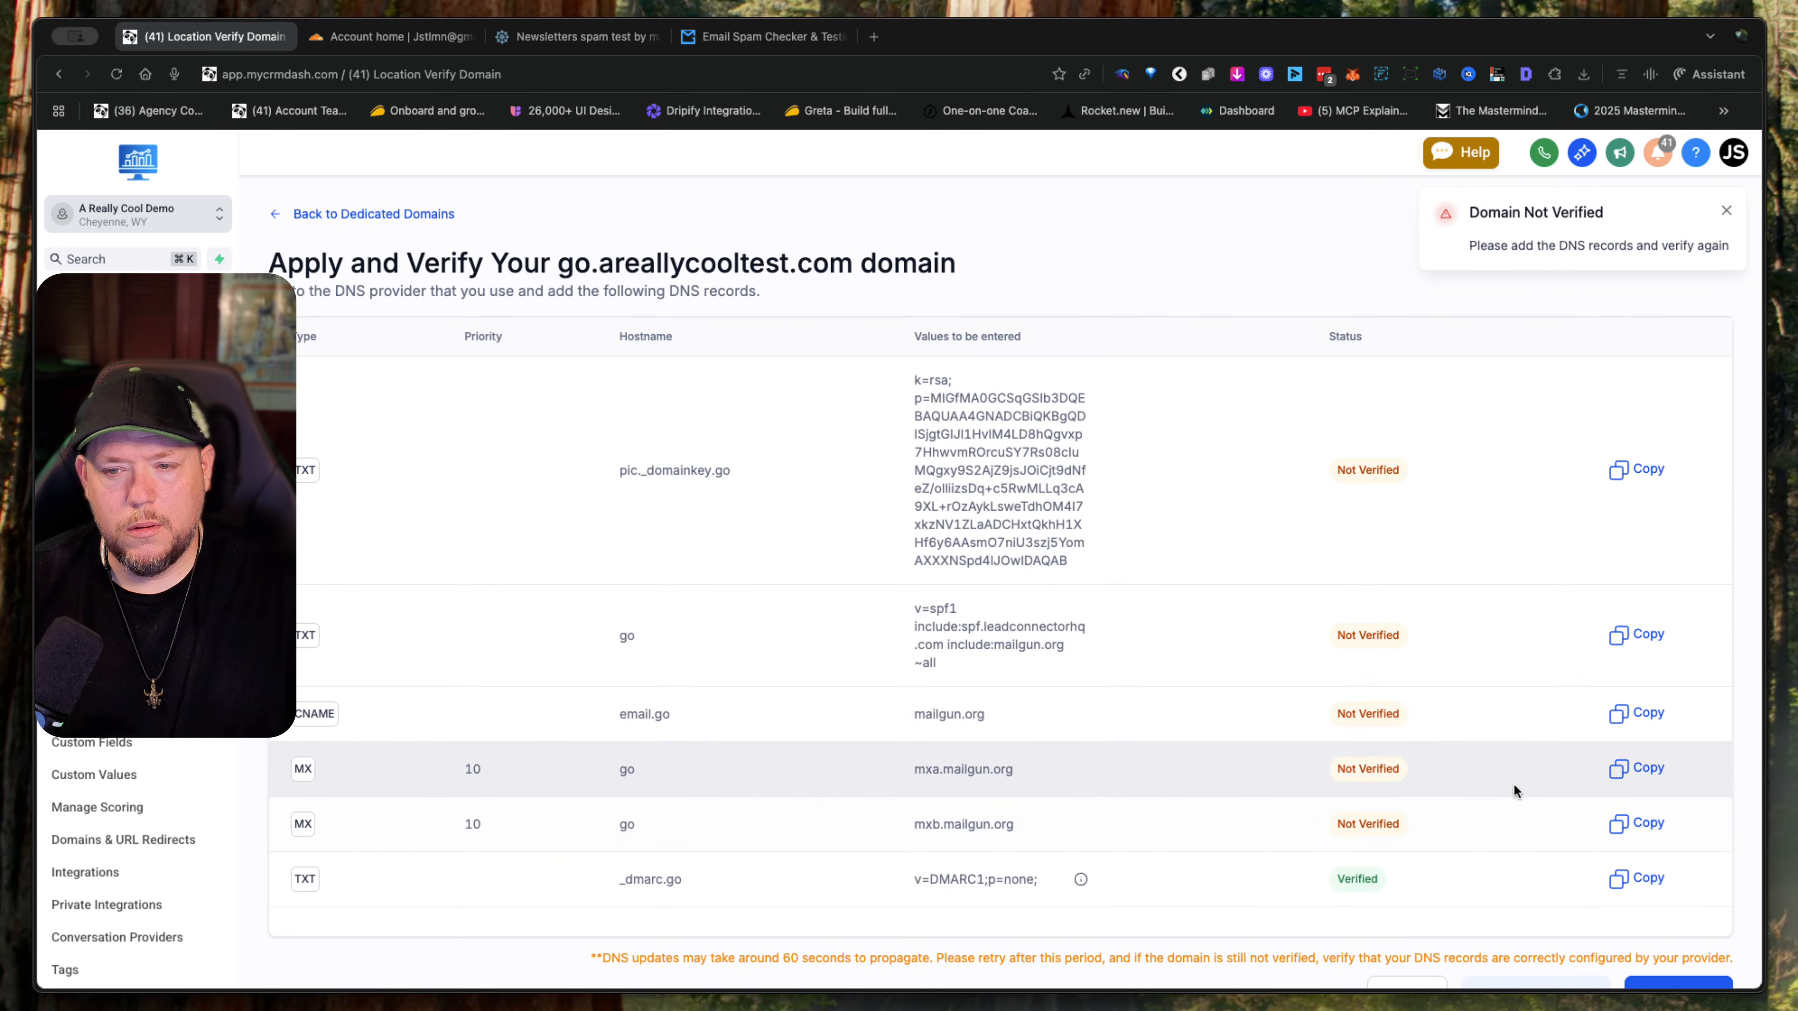
{"action": "scroll", "coordinate": [1518, 801], "scroll_direction": "down", "scroll_amount": 2}
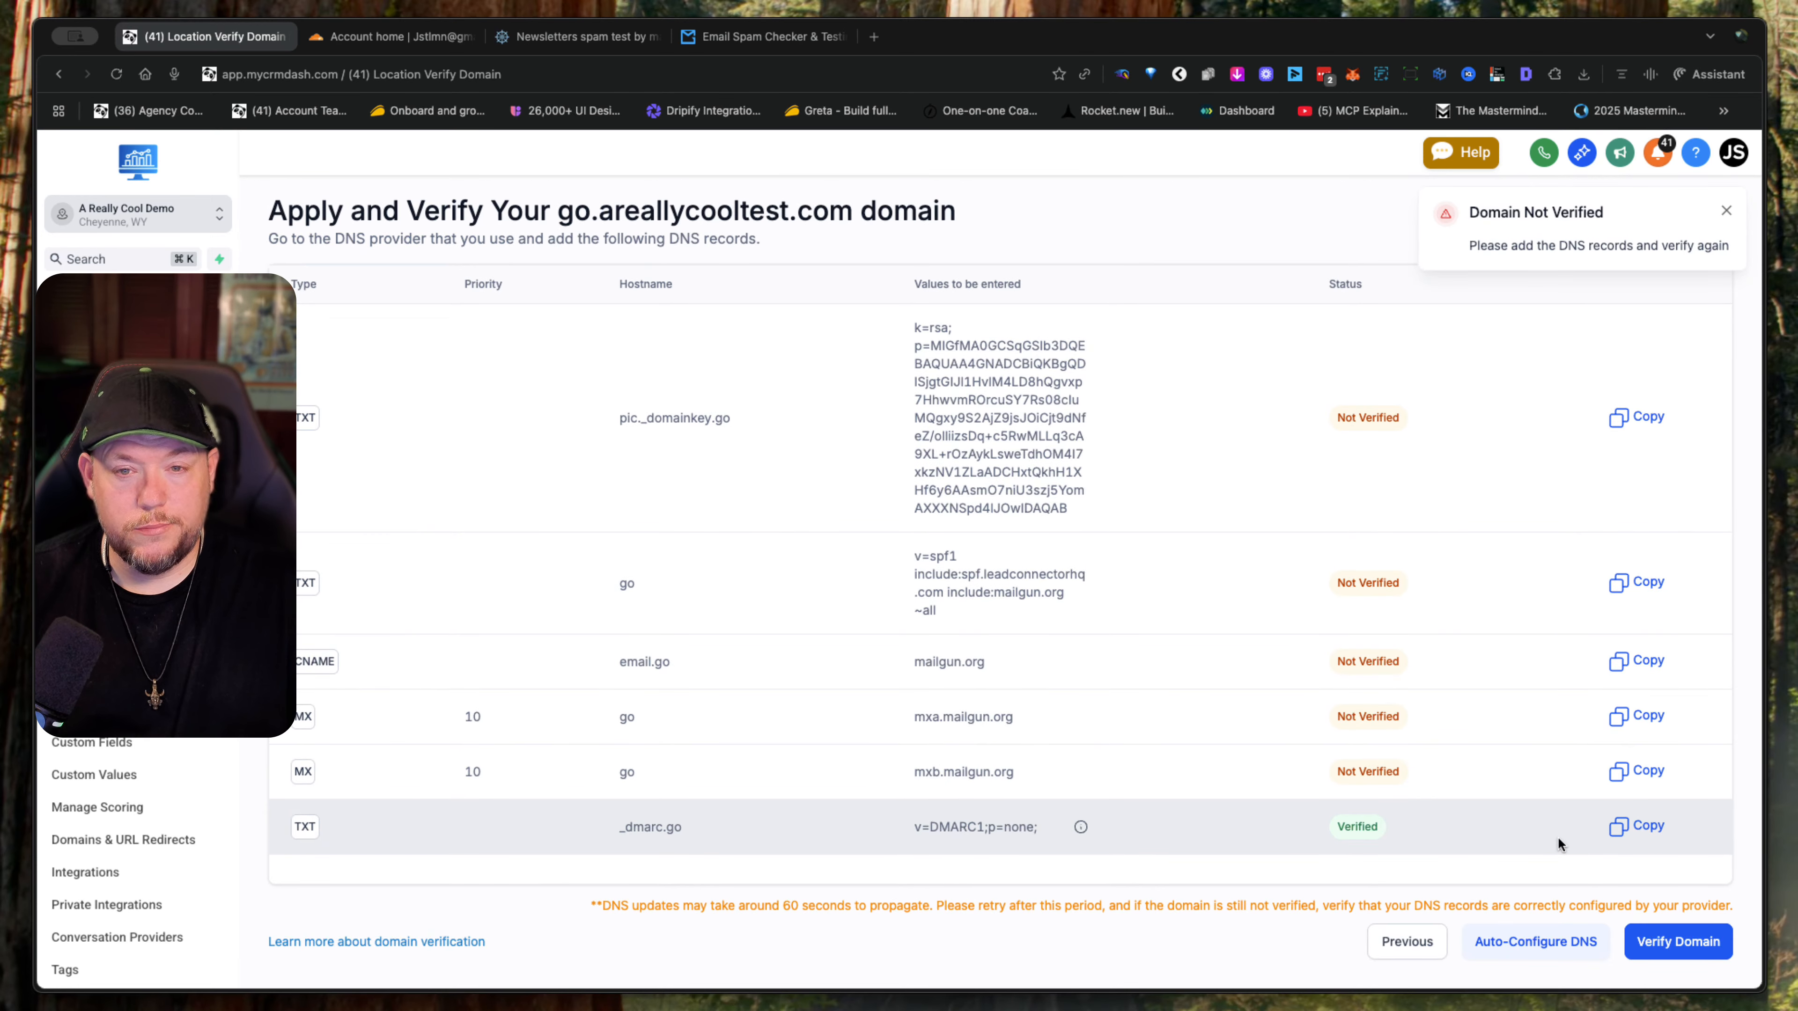
{"action": "left_click", "coordinate": [1694, 940]}
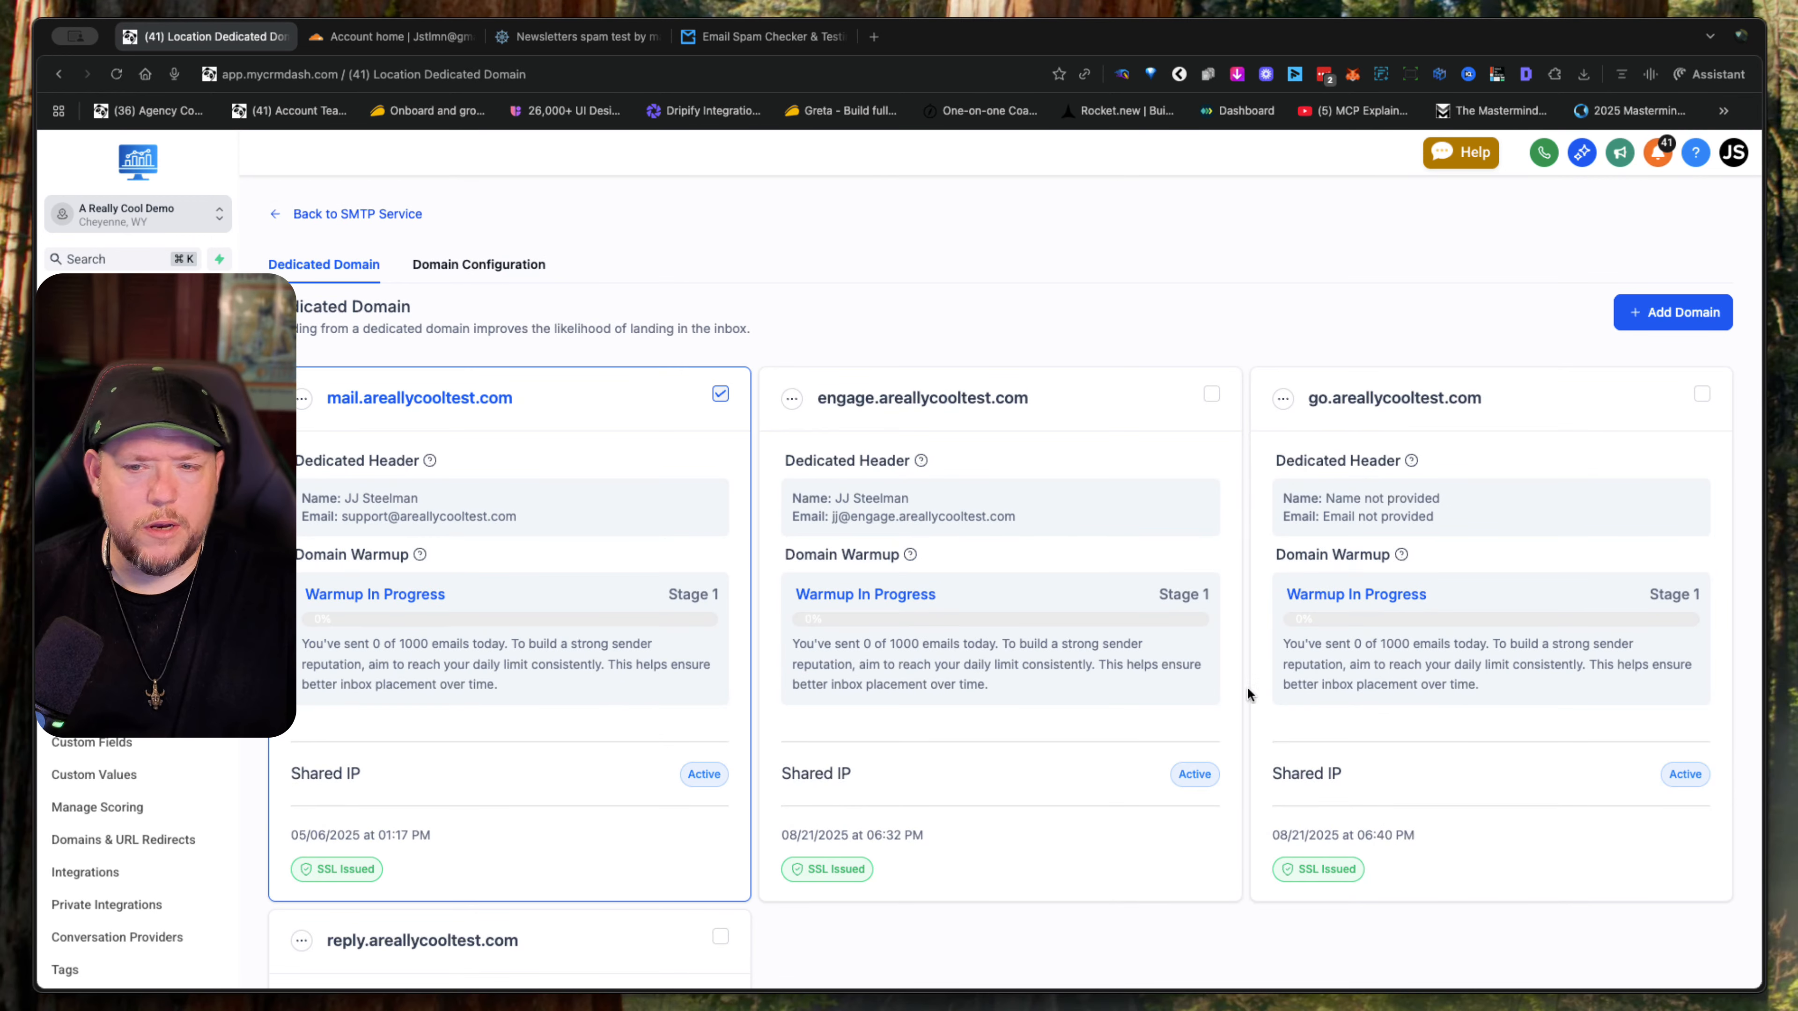
- Set the dedicated header of go.areallycooltest.com with from name "A really Cool Support" and a team from email on that subdomain, and save it
{"action": "left_click", "coordinate": [1285, 399]}
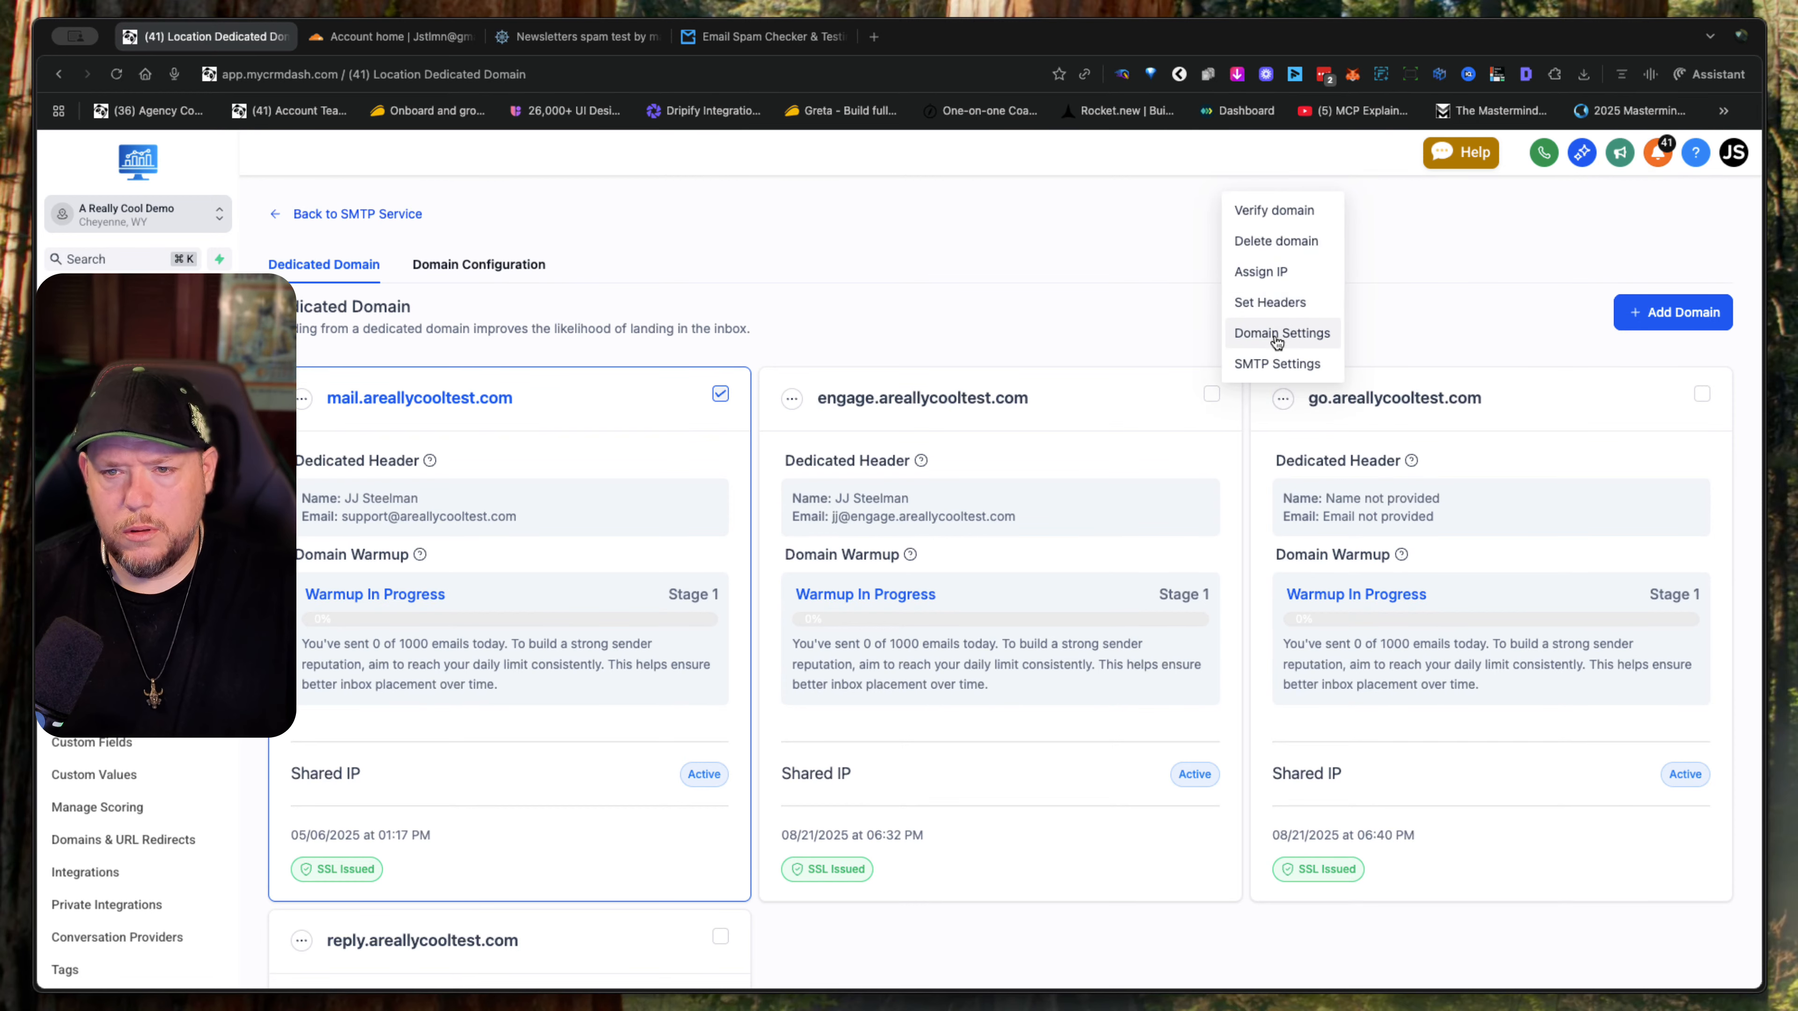
{"action": "left_click", "coordinate": [1301, 306]}
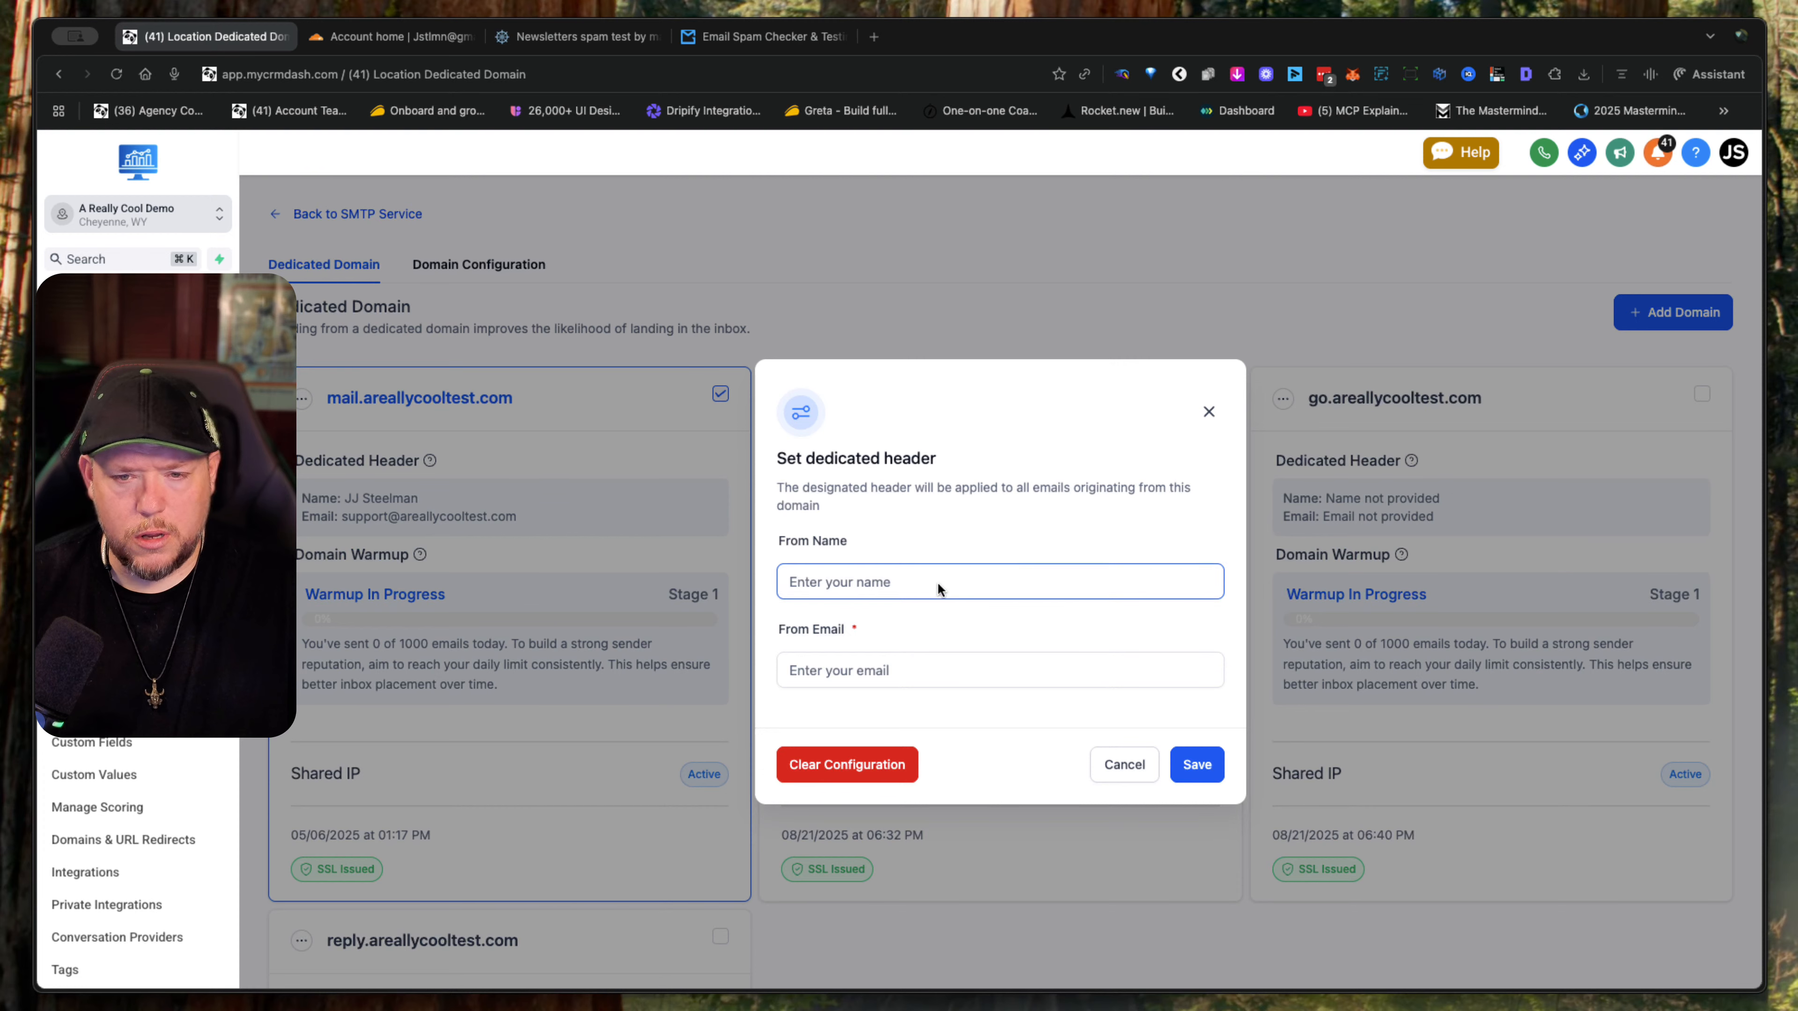
{"action": "type", "text": "A re"}
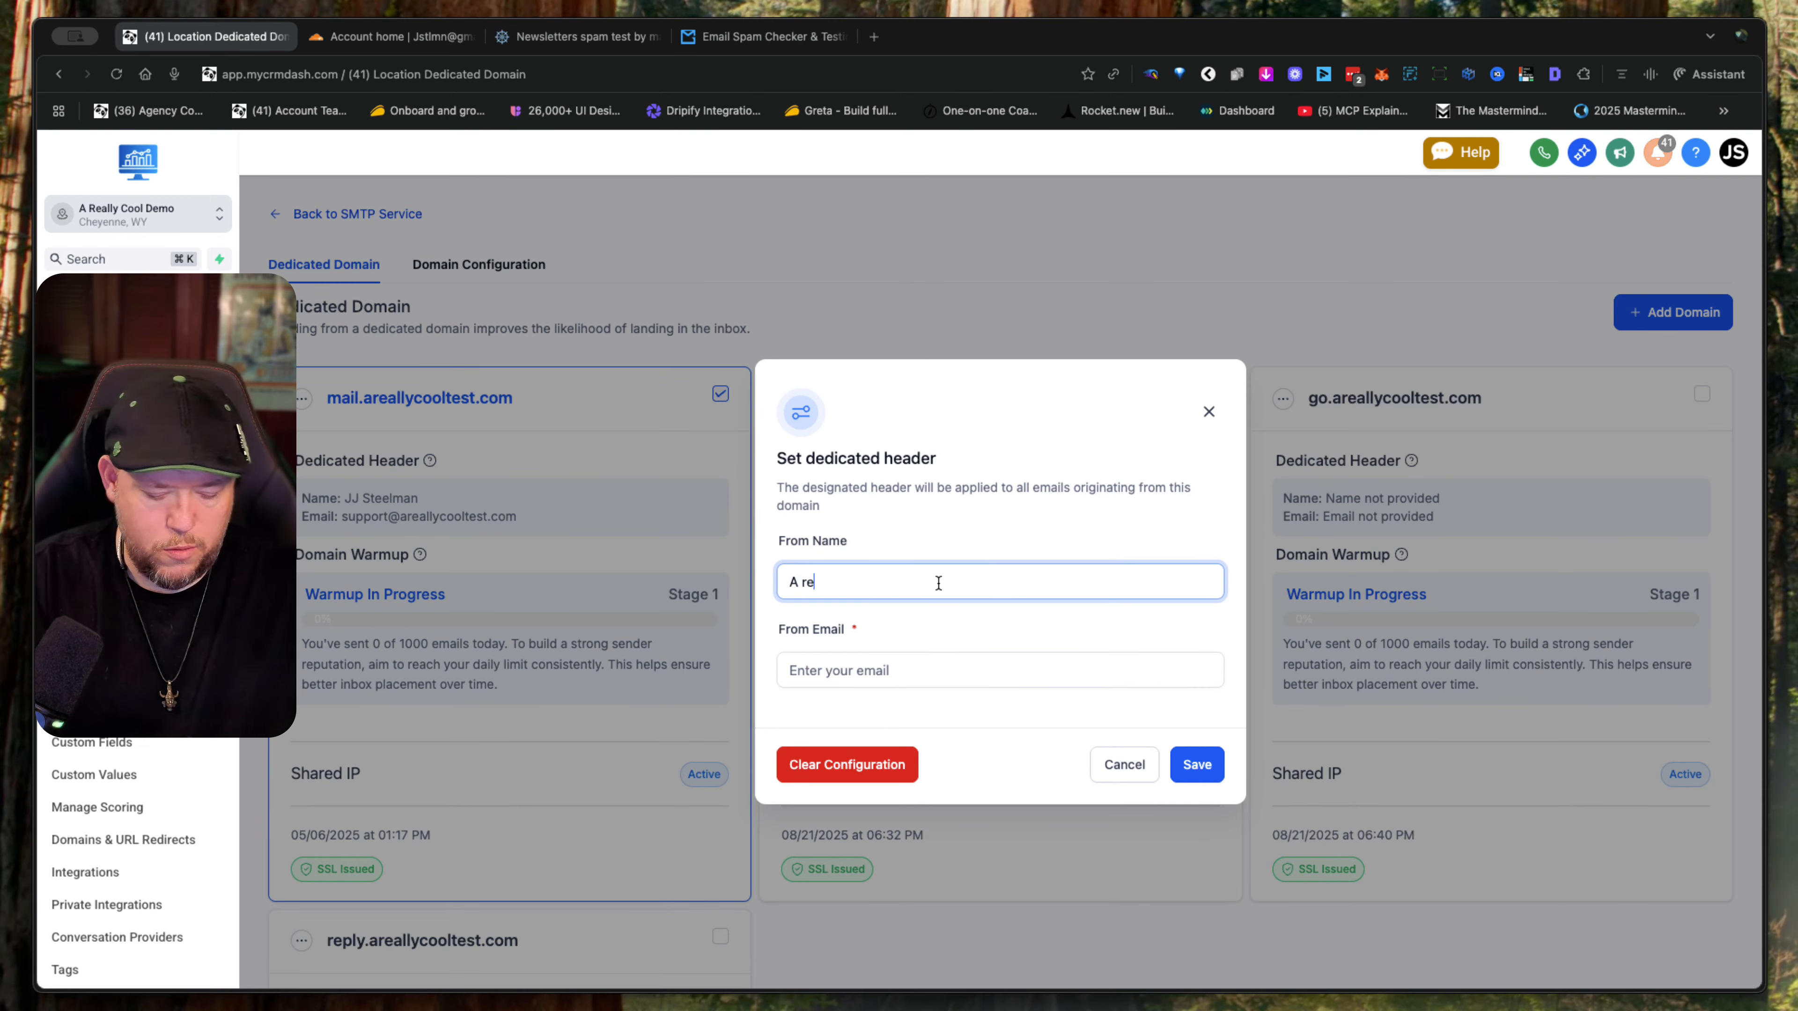
{"action": "type", "text": "ally "}
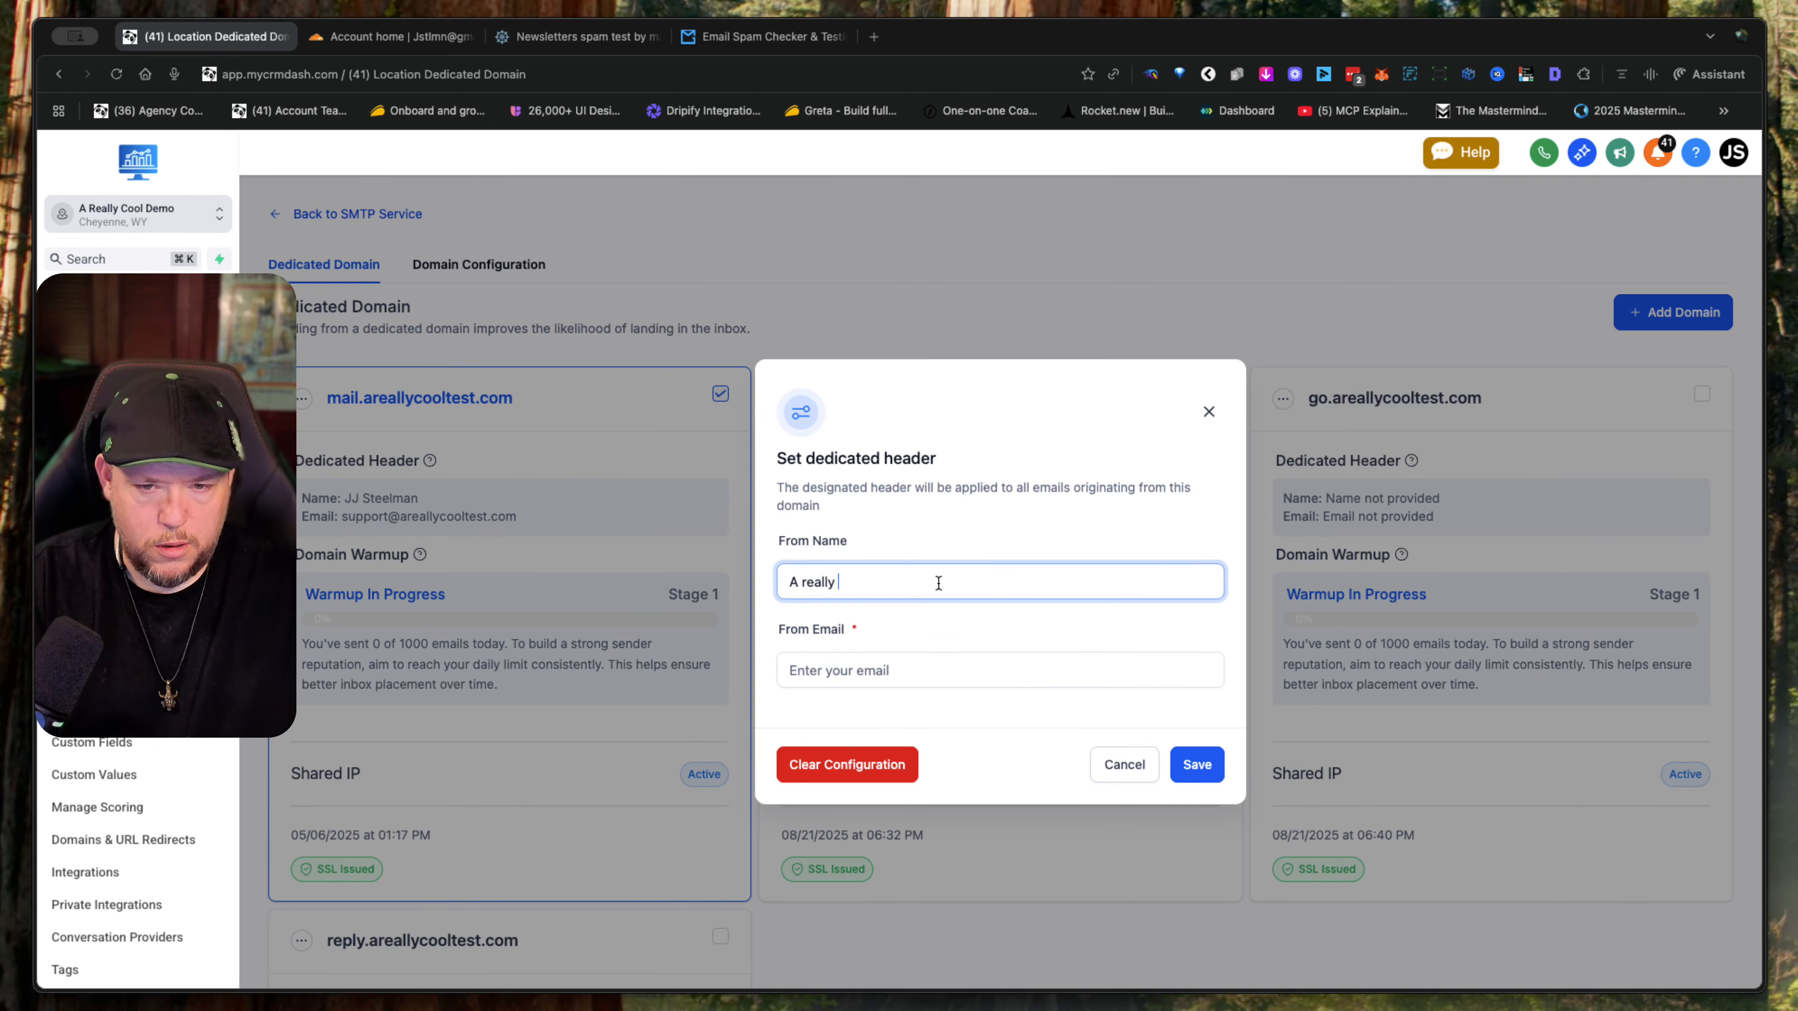
{"action": "type", "text": "Cool Support"}
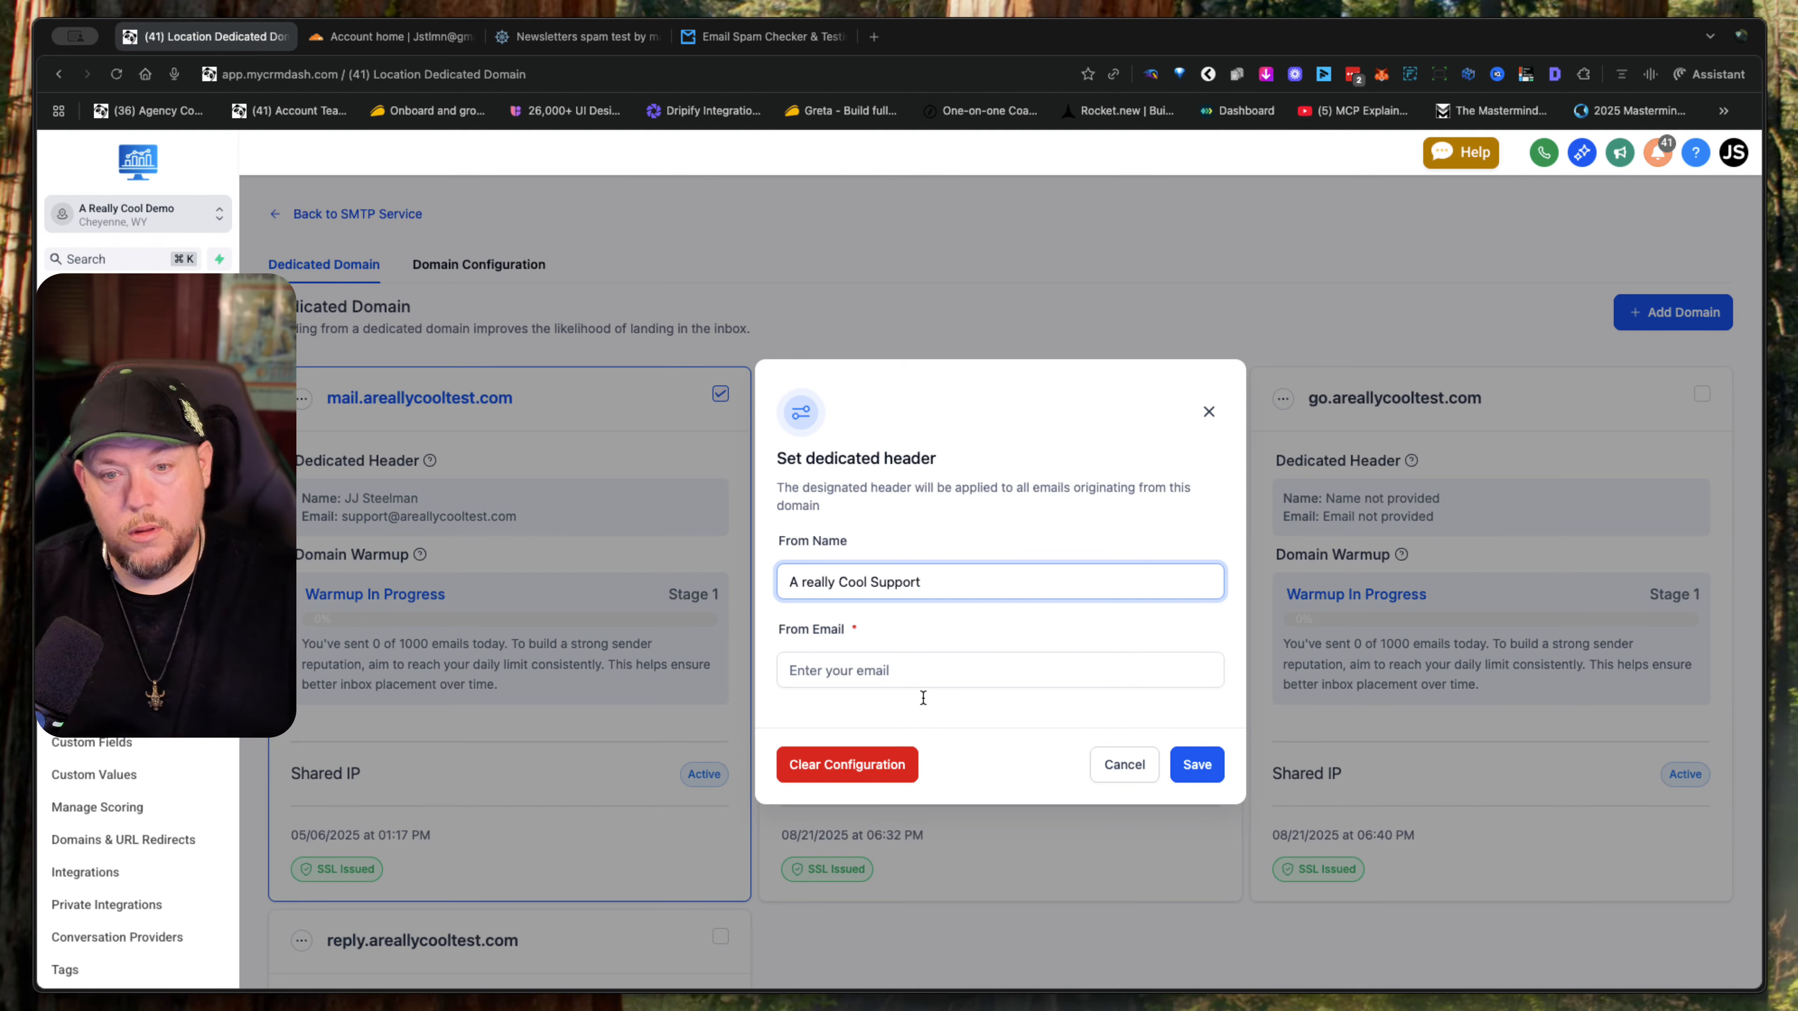
{"action": "left_click", "coordinate": [931, 672]}
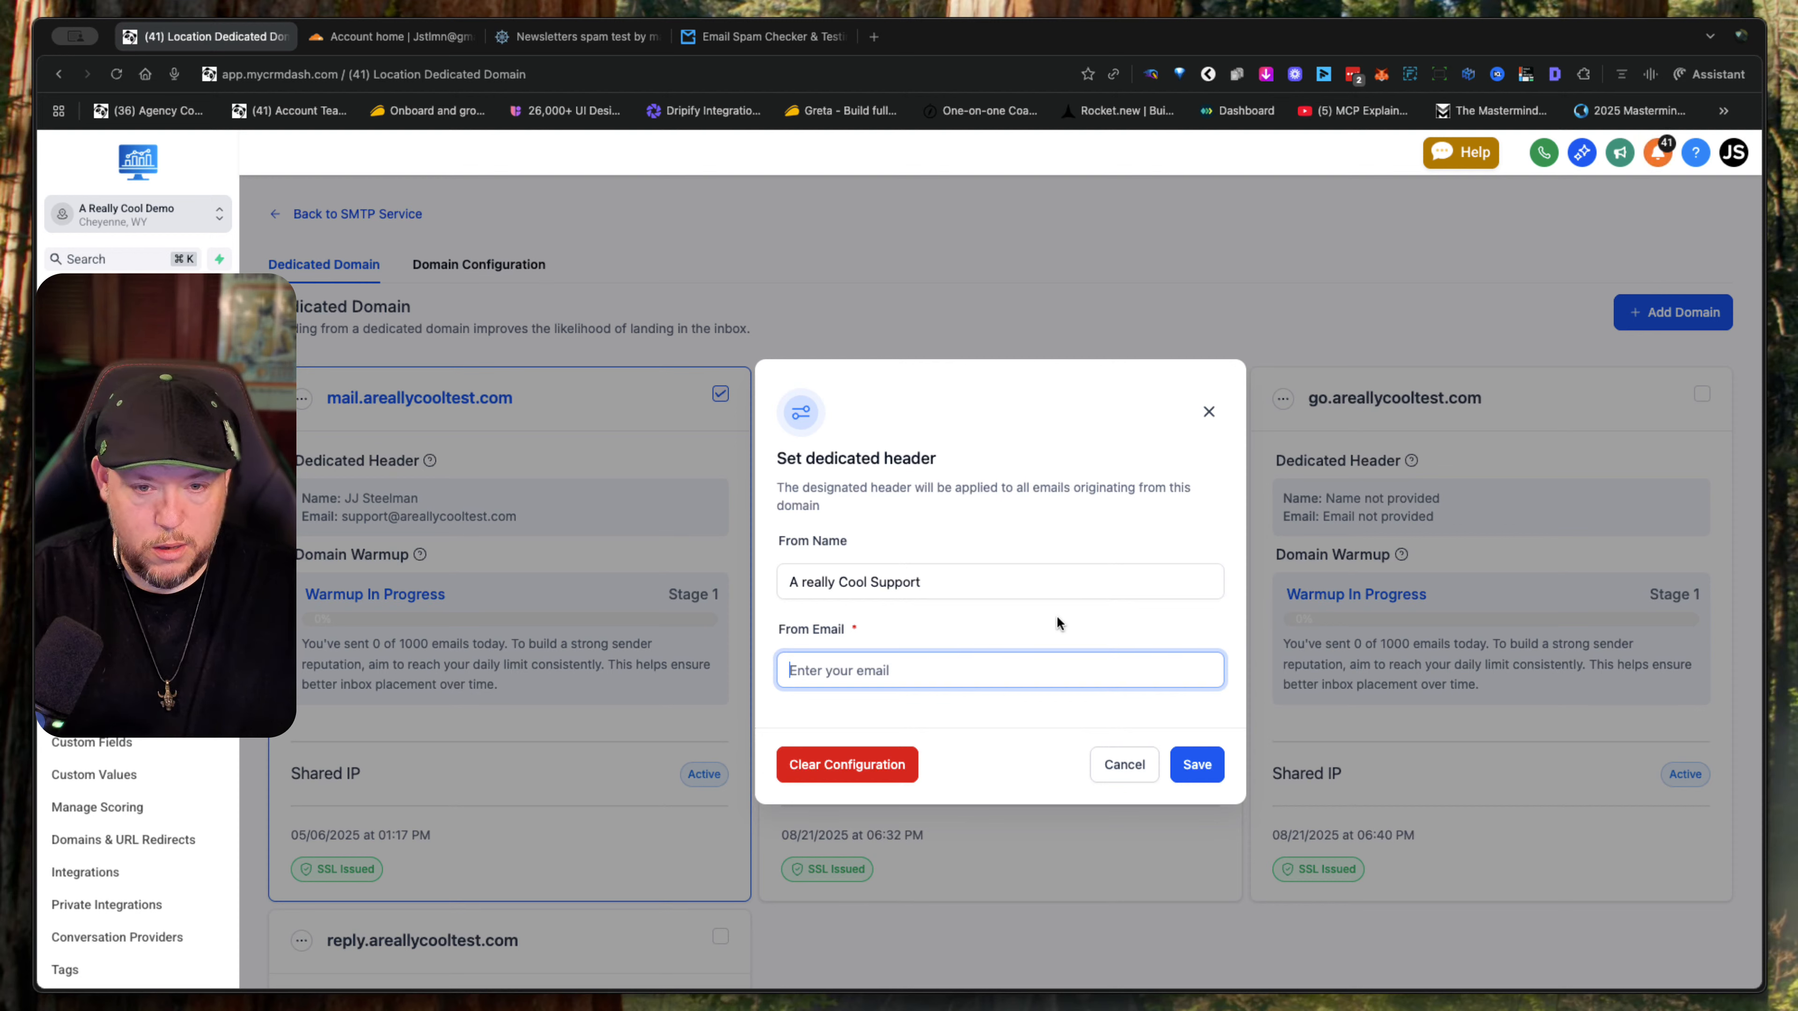
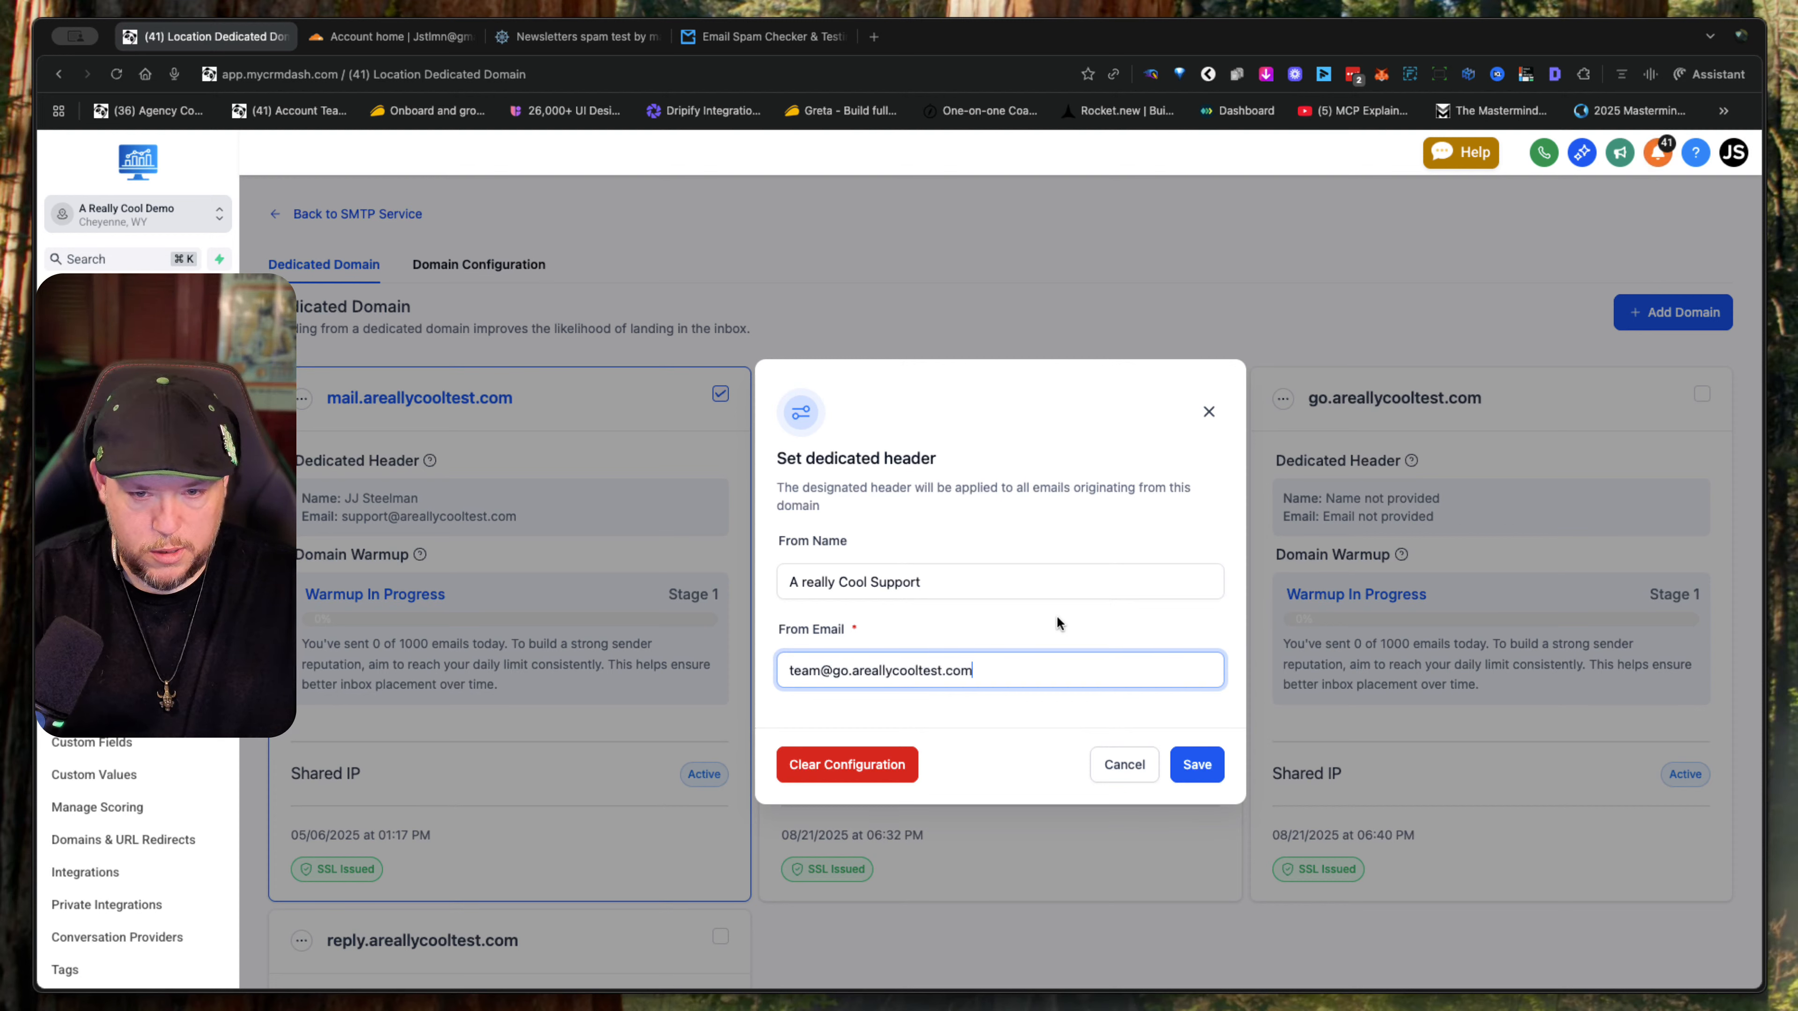
{"action": "left_click", "coordinate": [1197, 766]}
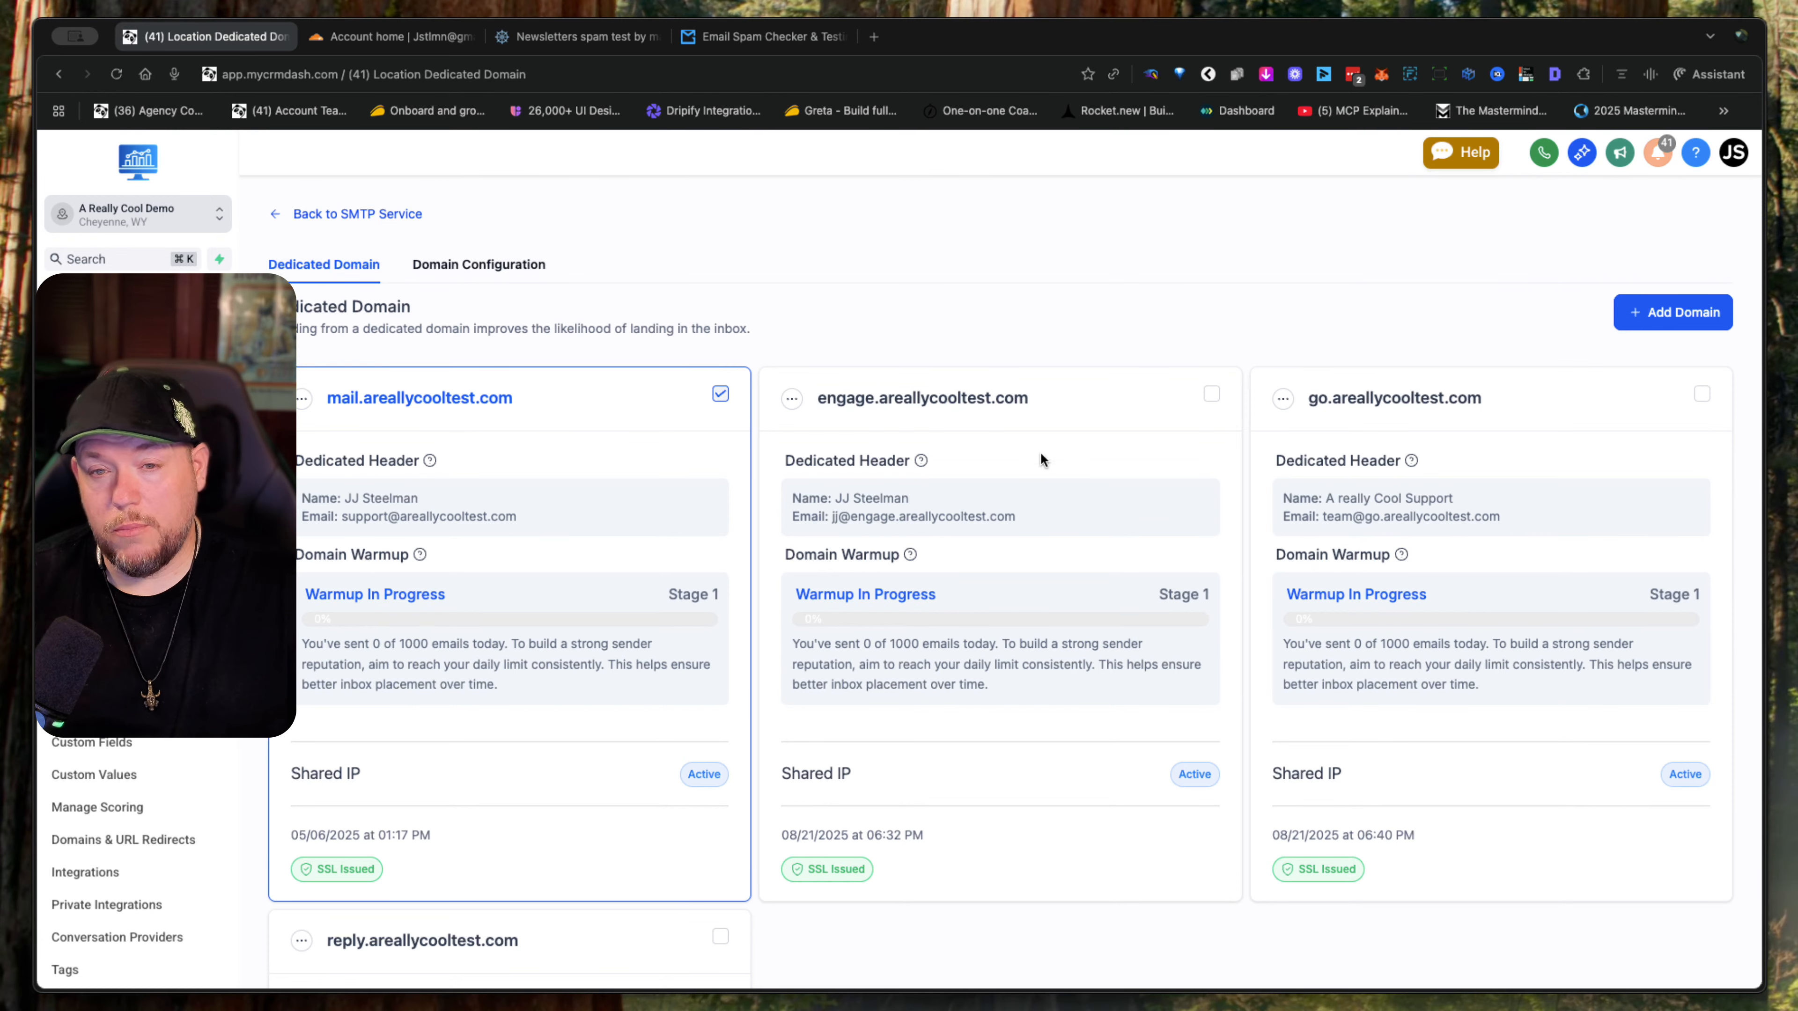
- Review the dedicated headers, warmup and SSL status of the mail, engage, go and reply sending domains
{"action": "scroll", "coordinate": [1071, 724], "scroll_direction": "down", "scroll_amount": 2}
{"action": "scroll", "coordinate": [1072, 723], "scroll_direction": "up", "scroll_amount": 2}
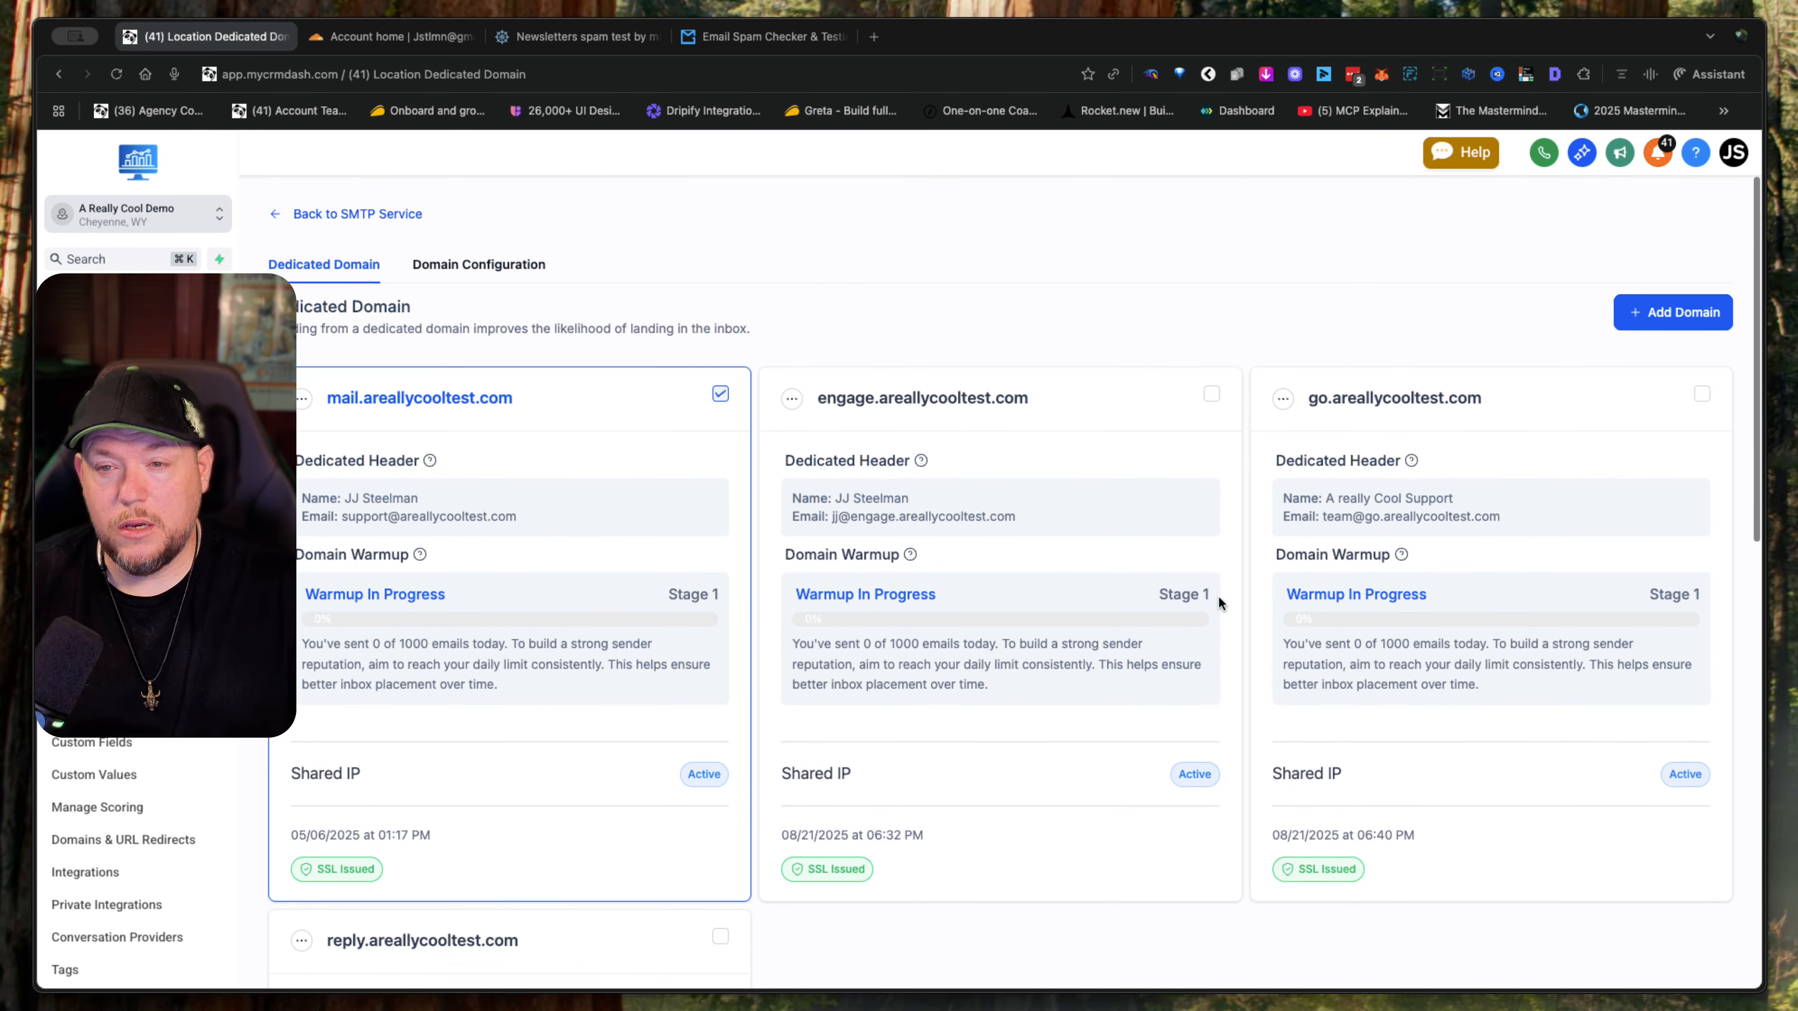
{"action": "scroll", "coordinate": [1547, 484], "scroll_direction": "down", "scroll_amount": 4}
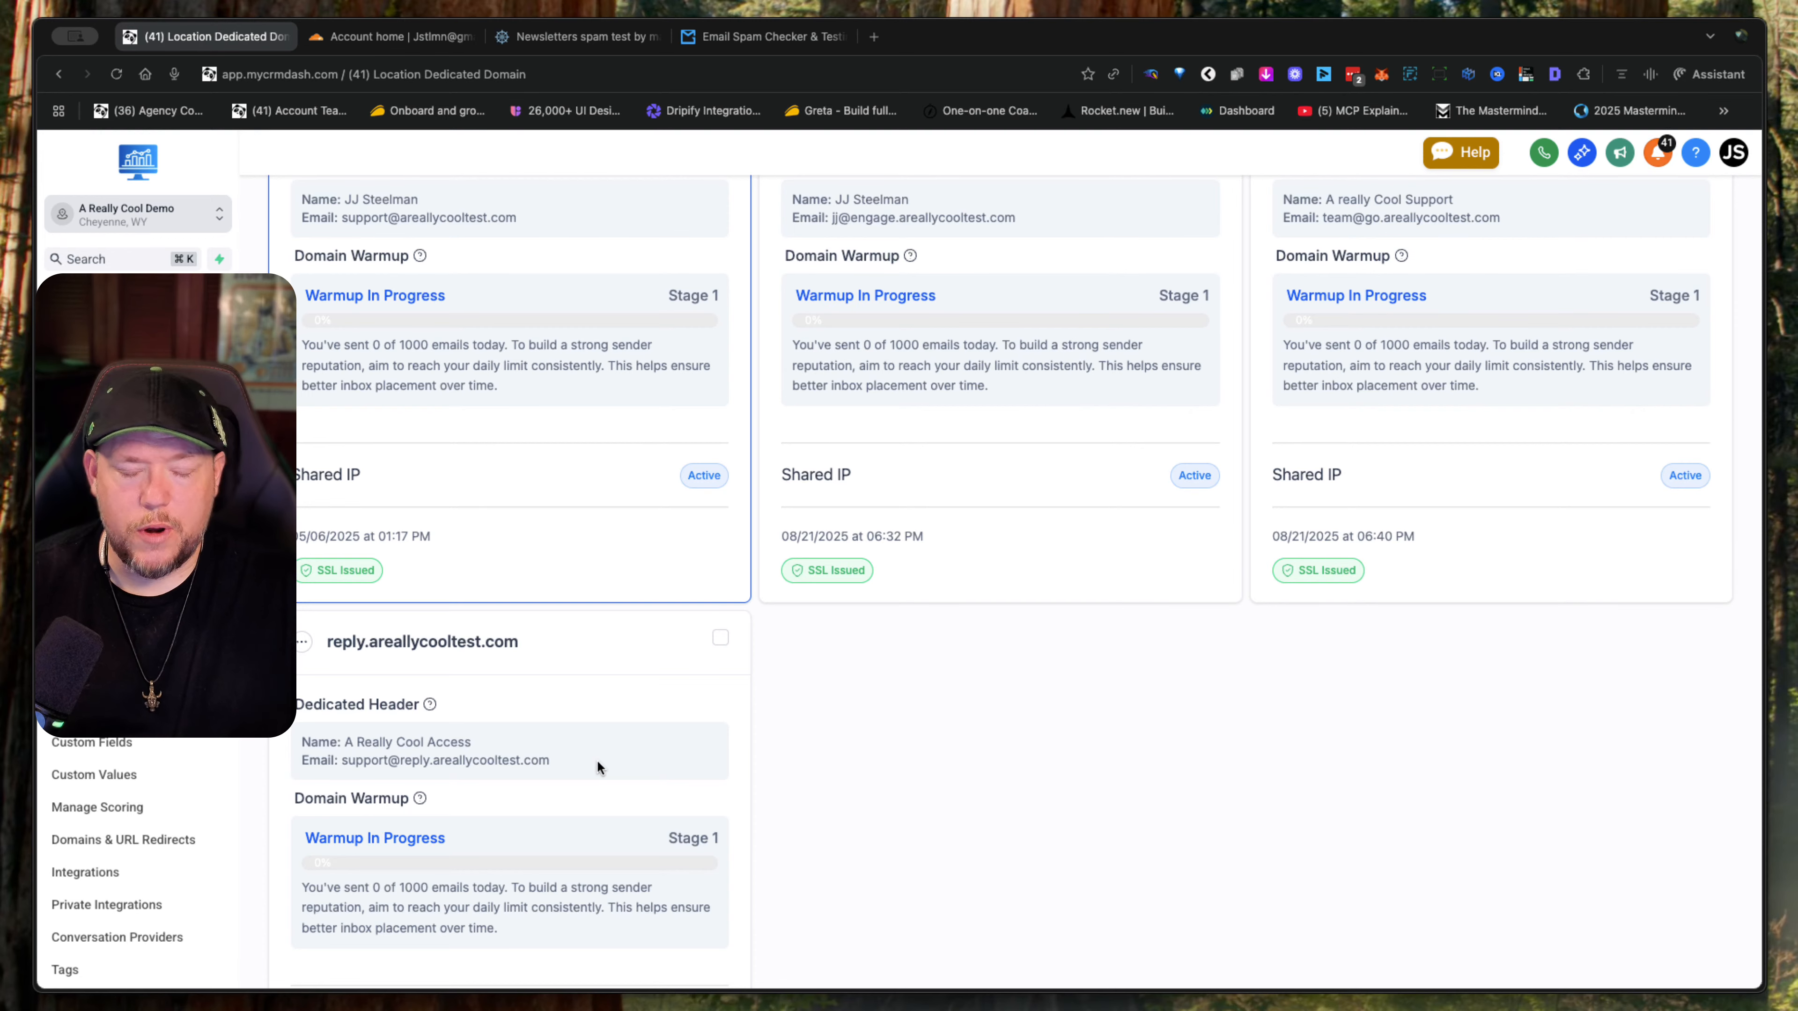
{"action": "scroll", "coordinate": [596, 766], "scroll_direction": "up", "scroll_amount": 4}
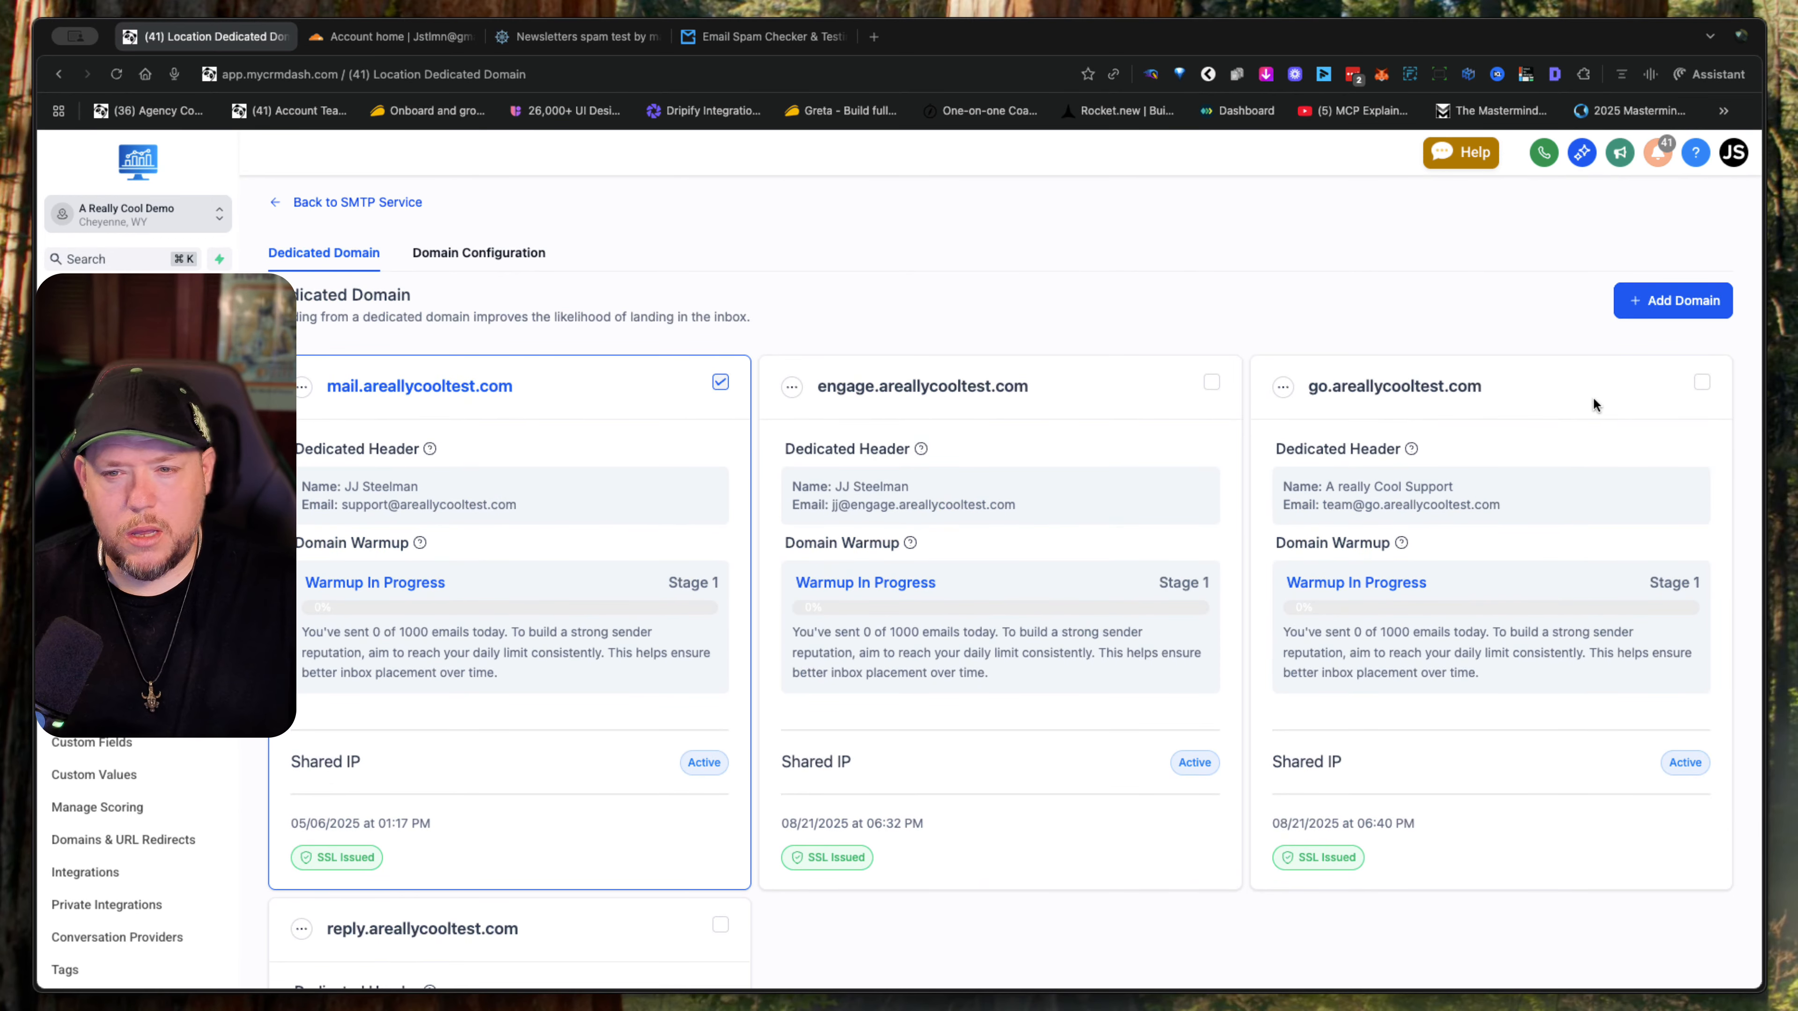
{"action": "scroll", "coordinate": [1593, 398], "scroll_direction": "down", "scroll_amount": 2}
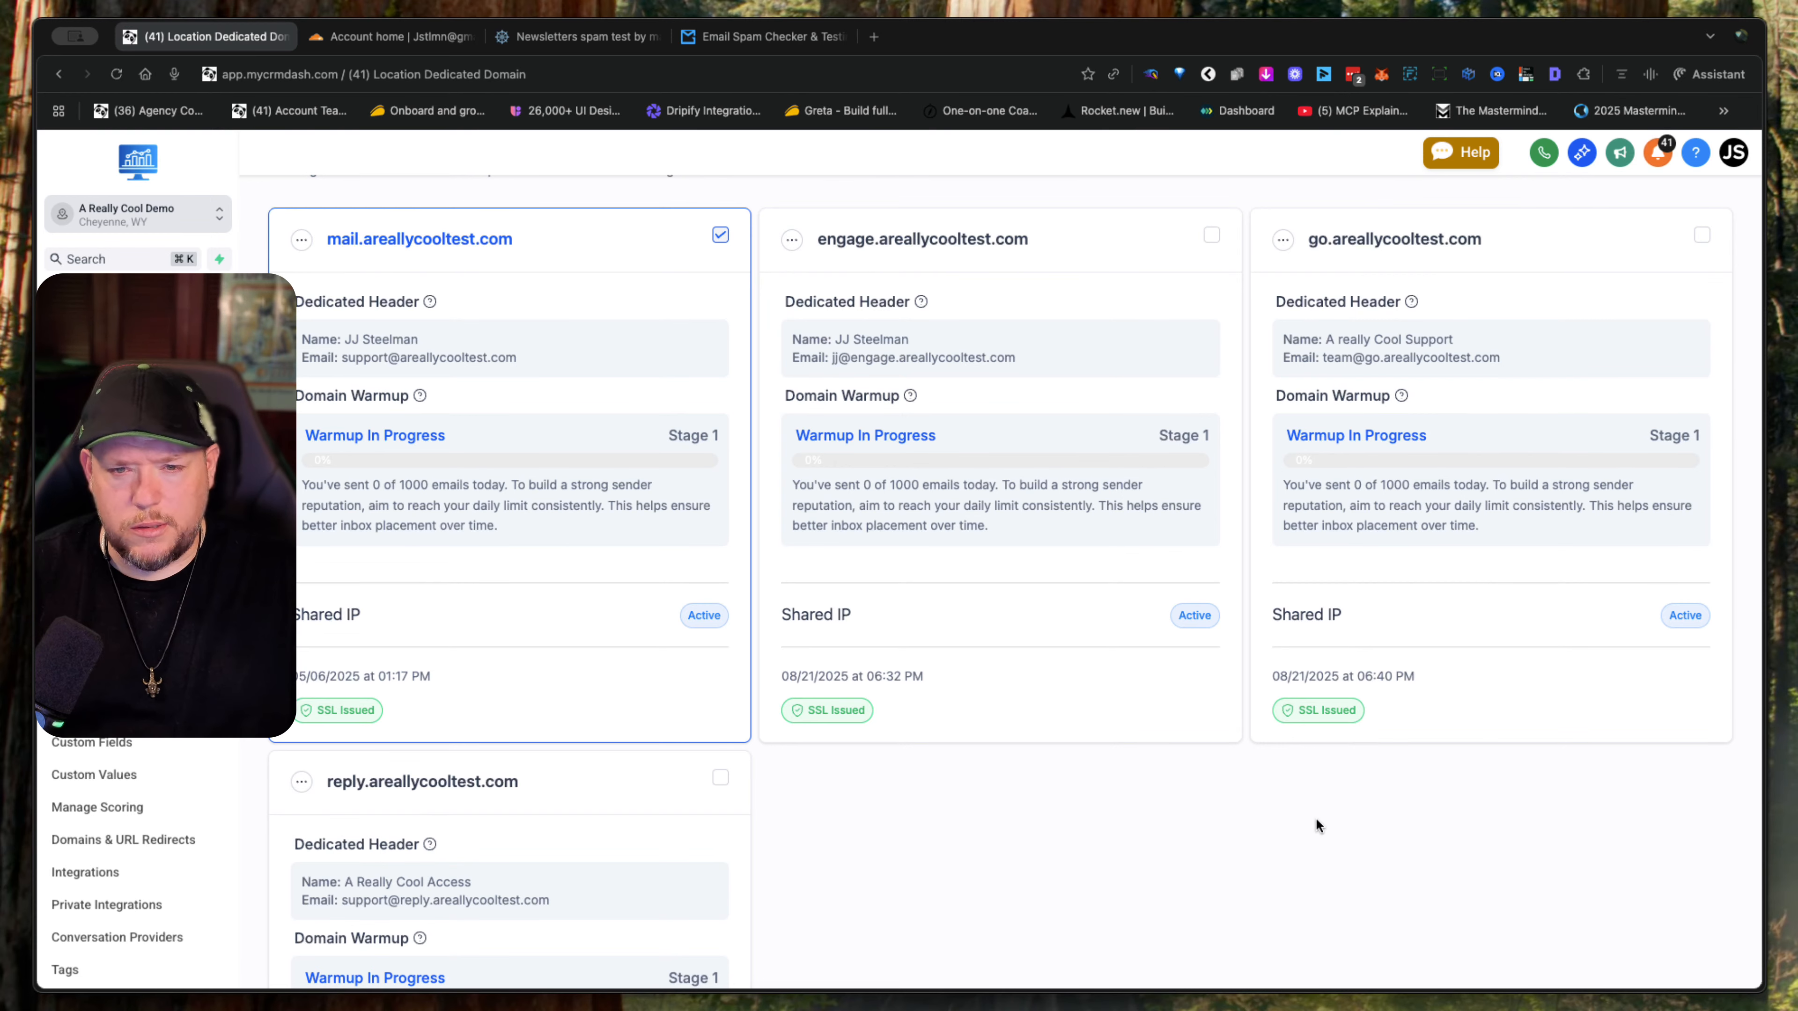
{"action": "scroll", "coordinate": [1310, 655], "scroll_direction": "down", "scroll_amount": 3}
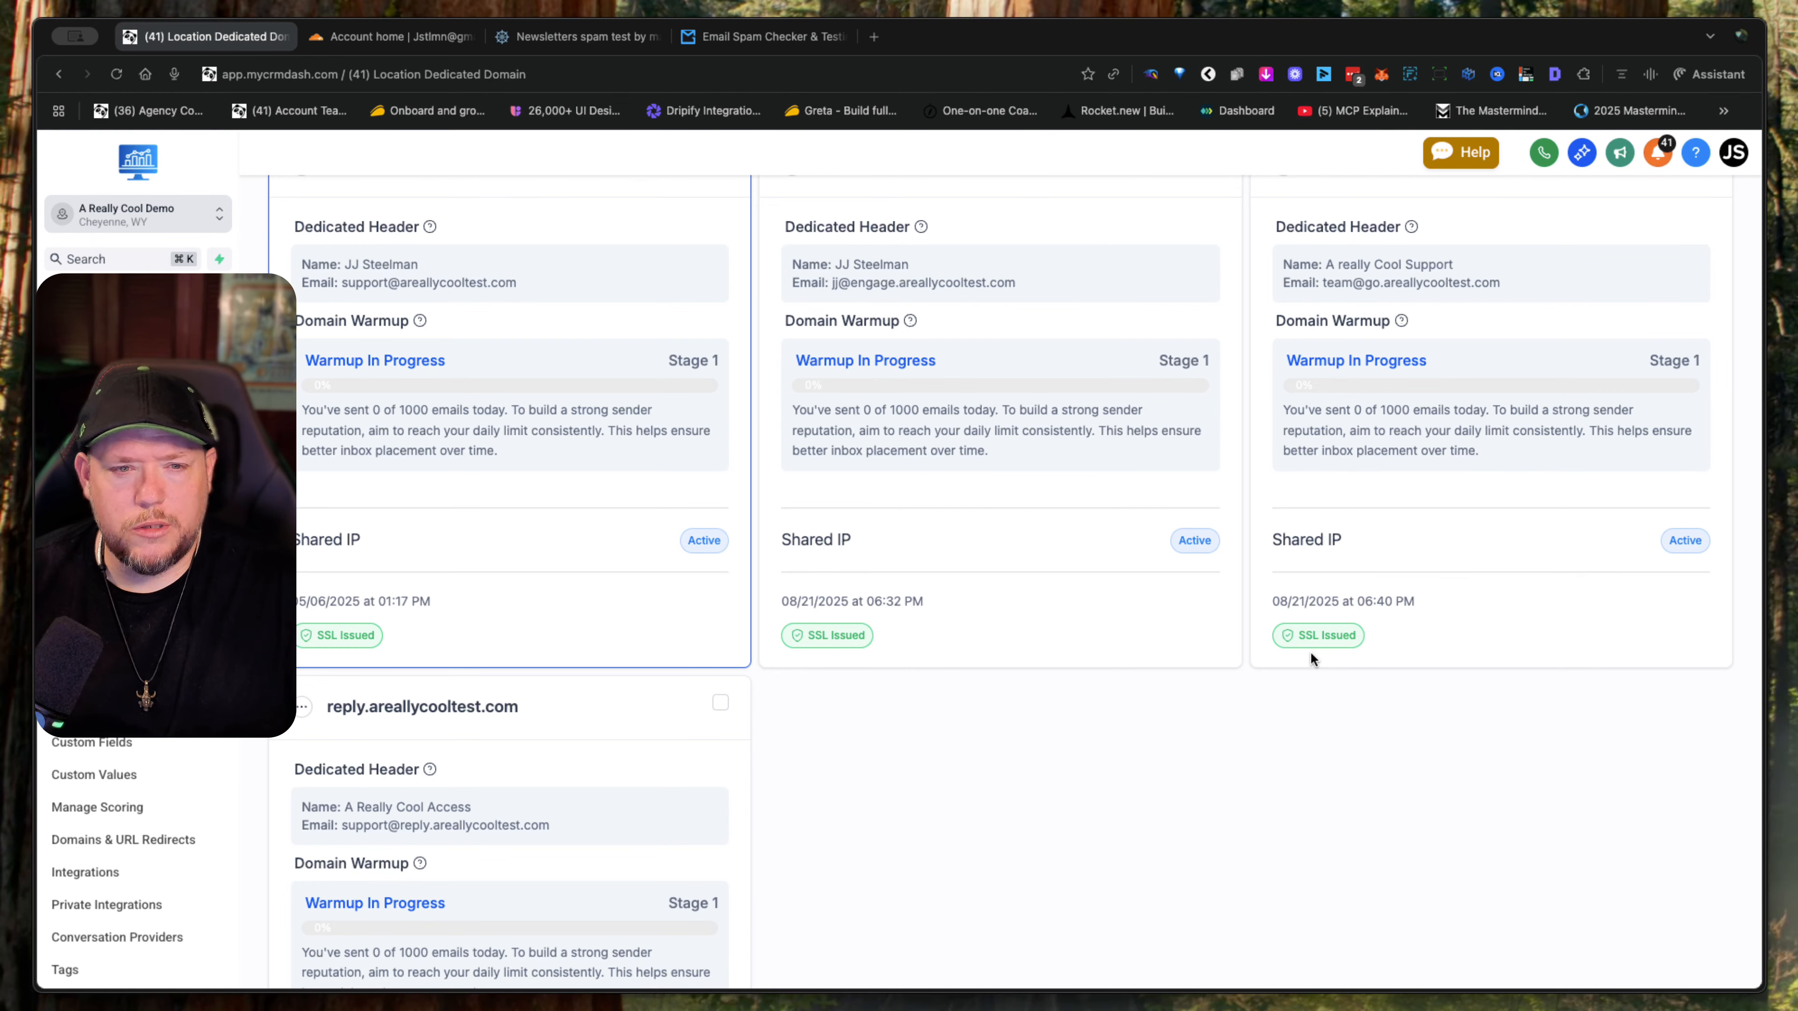
{"action": "scroll", "coordinate": [1310, 655], "scroll_direction": "up", "scroll_amount": 5}
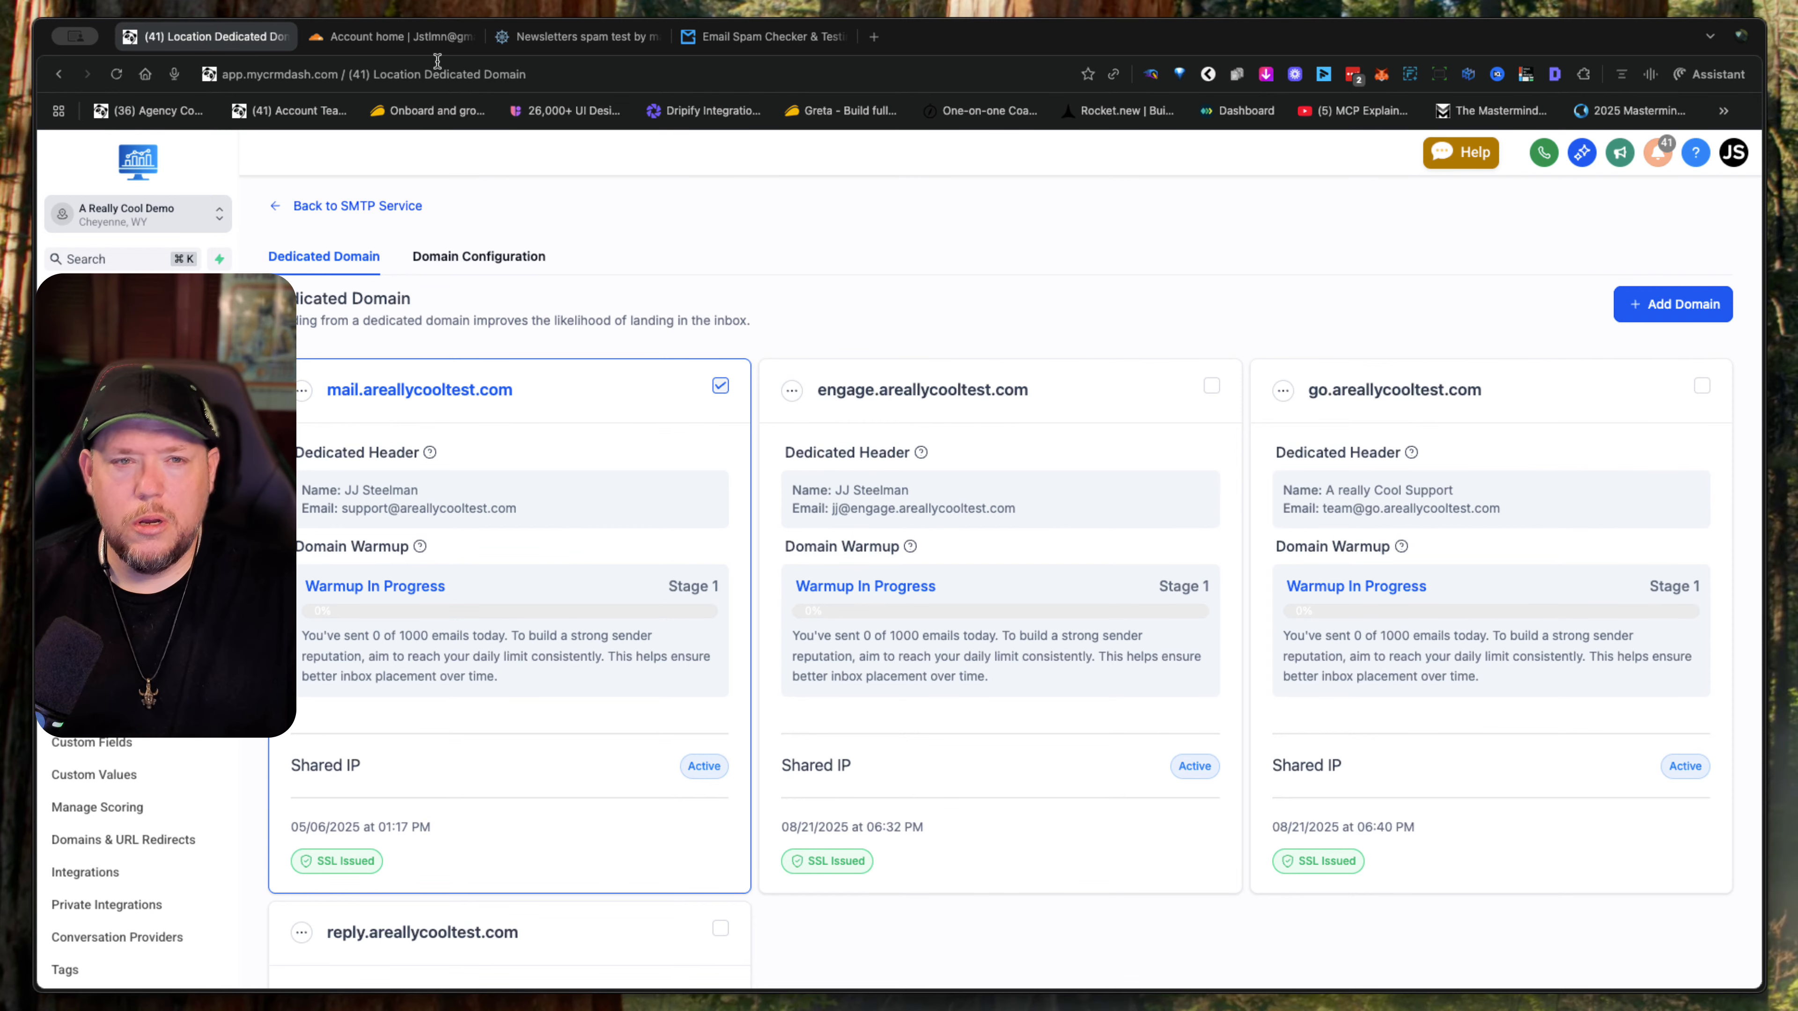
- Switch to Cloudflare, search the domains for "areally" and open the DNS records of areallycooltest.com
{"action": "left_click", "coordinate": [417, 37]}
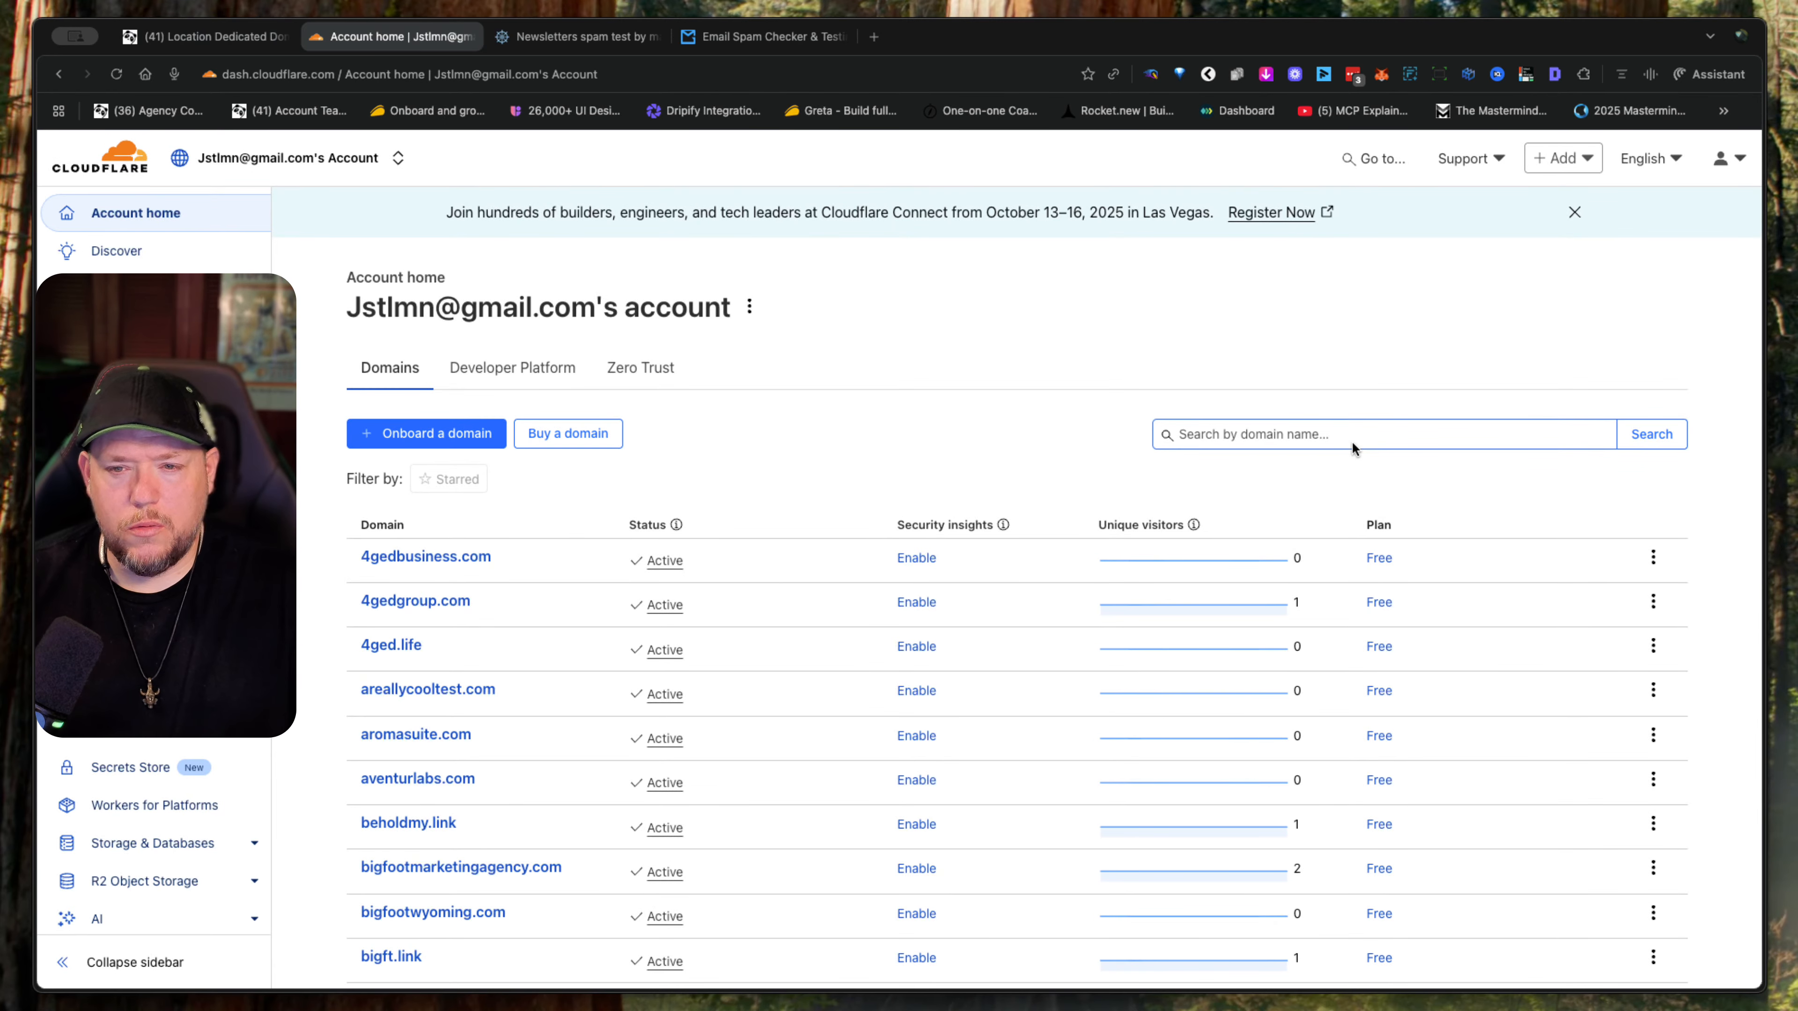
{"action": "left_click", "coordinate": [1351, 447]}
{"action": "type", "text": "ar"}
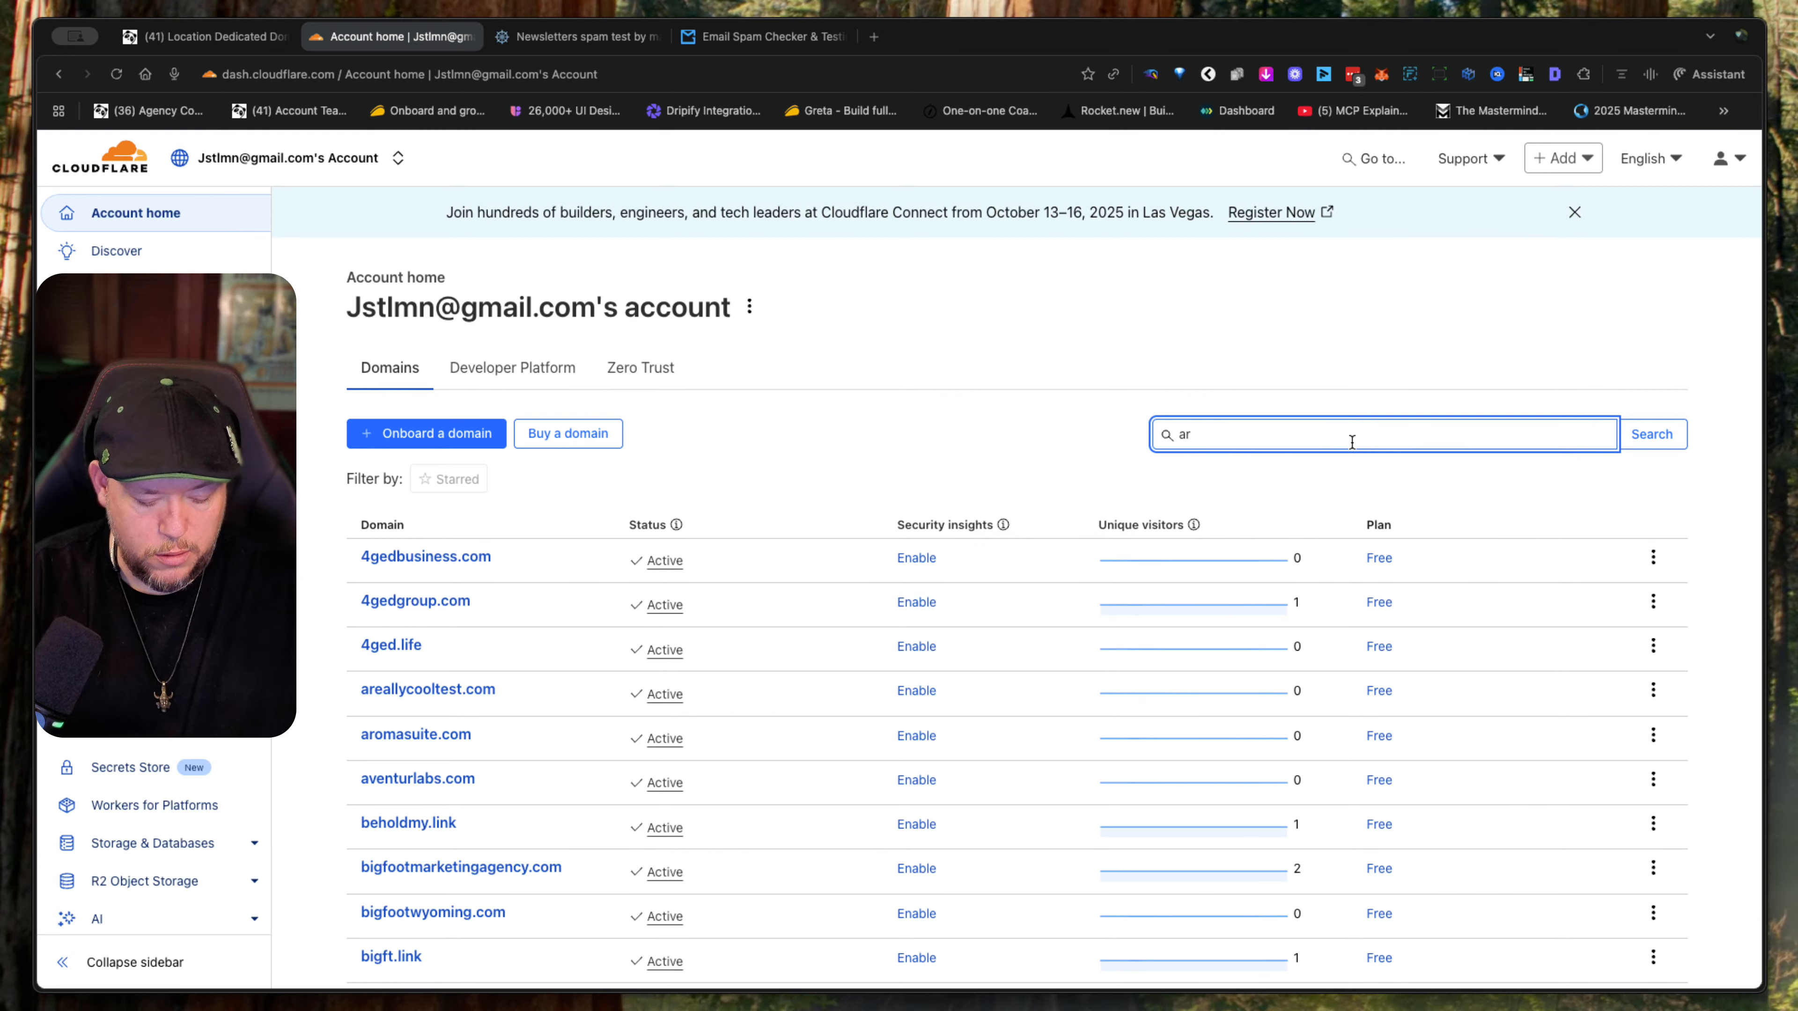
{"action": "type", "text": "eally"}
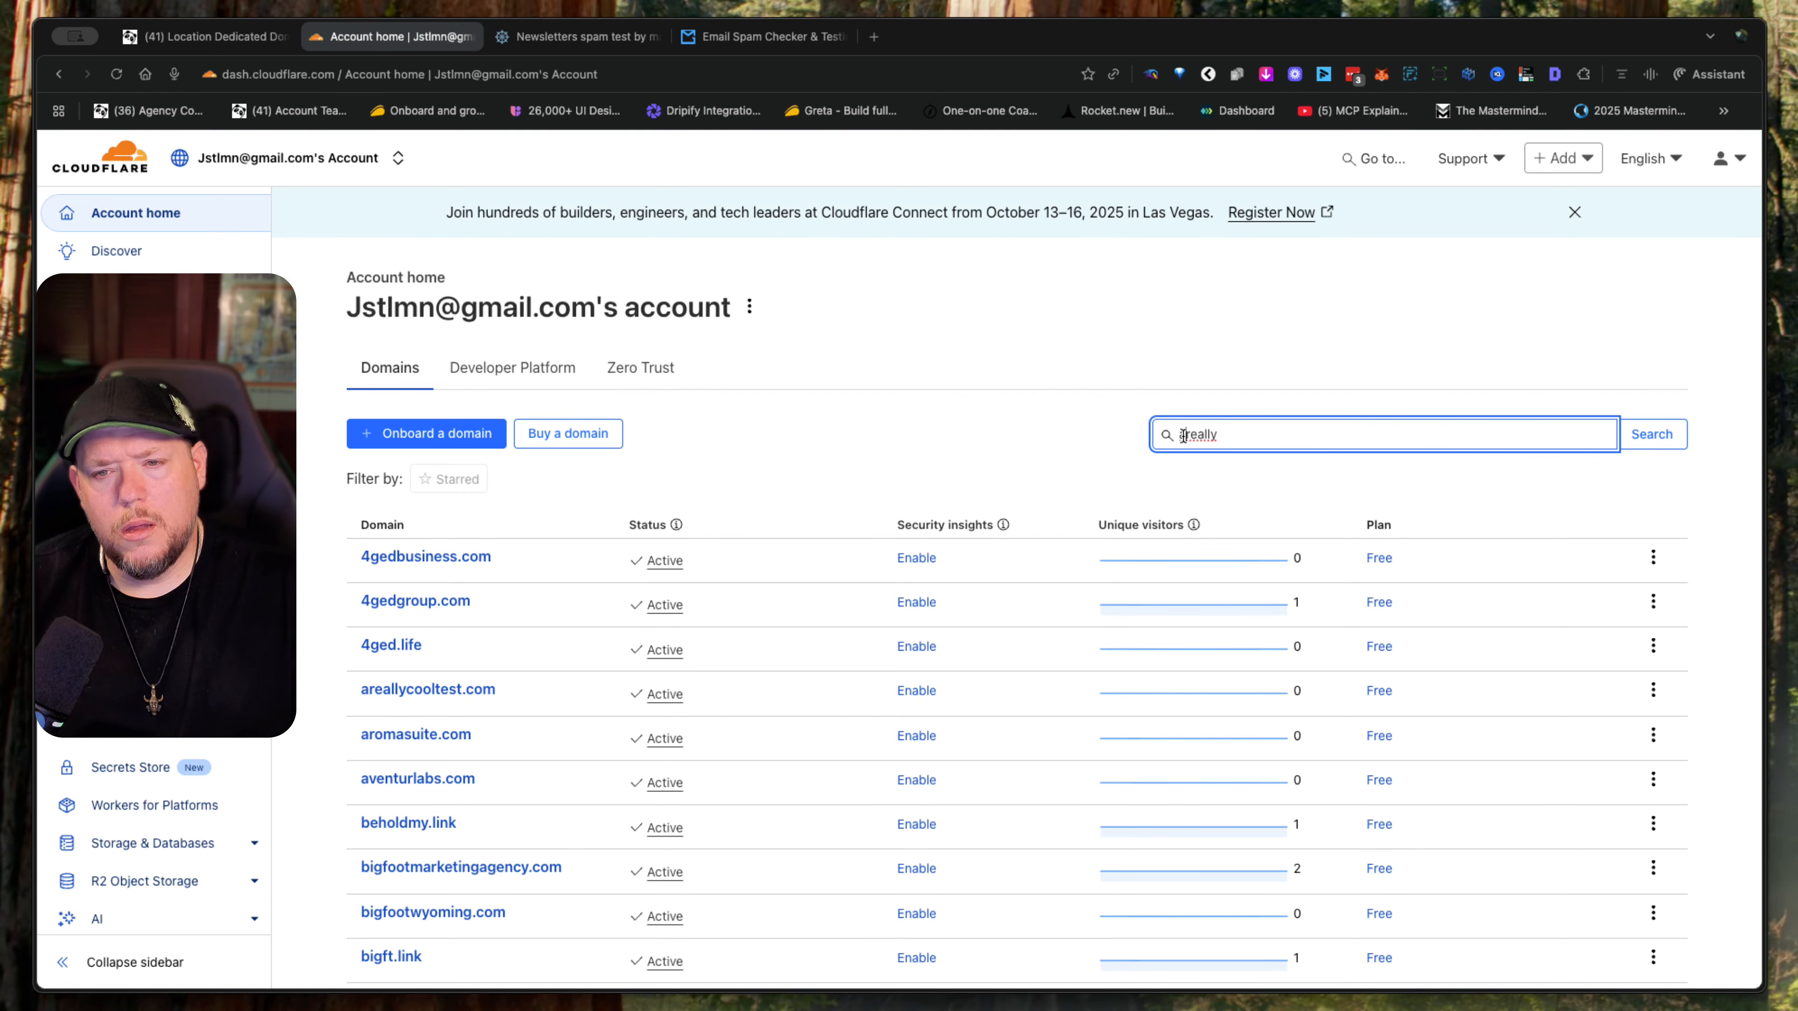
{"action": "left_click", "coordinate": [1650, 439]}
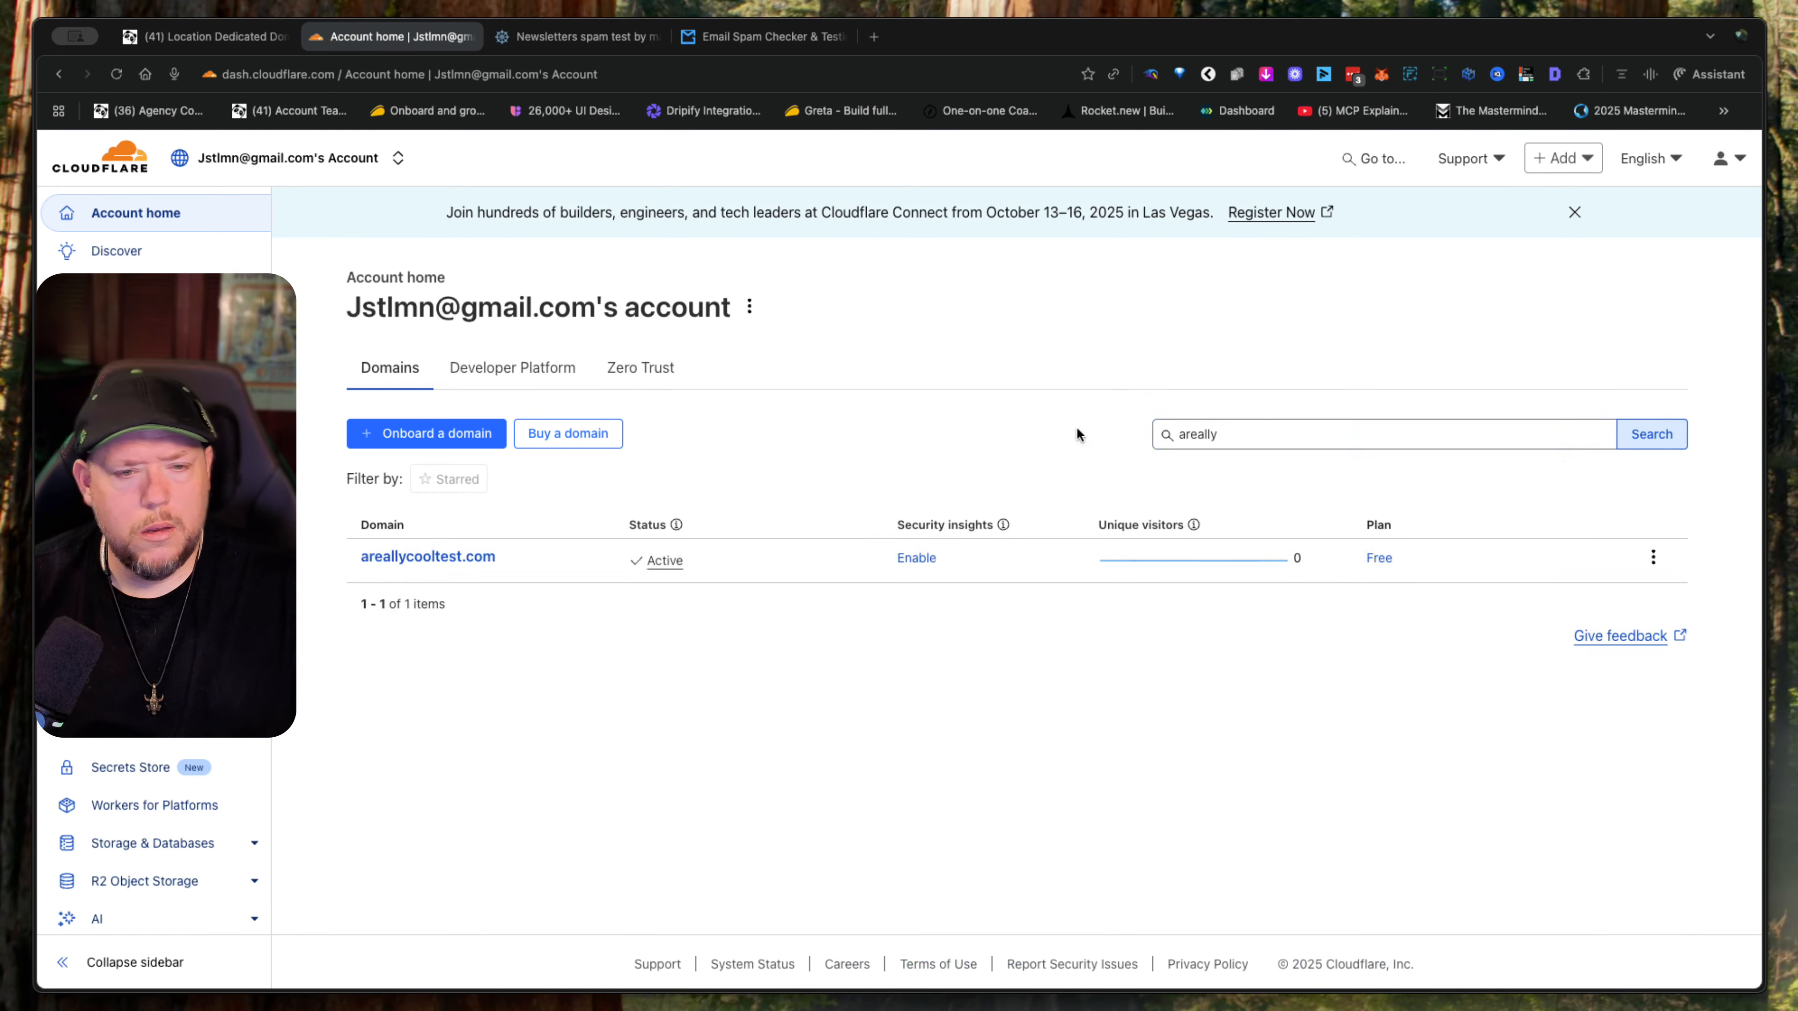
{"action": "left_click", "coordinate": [439, 560]}
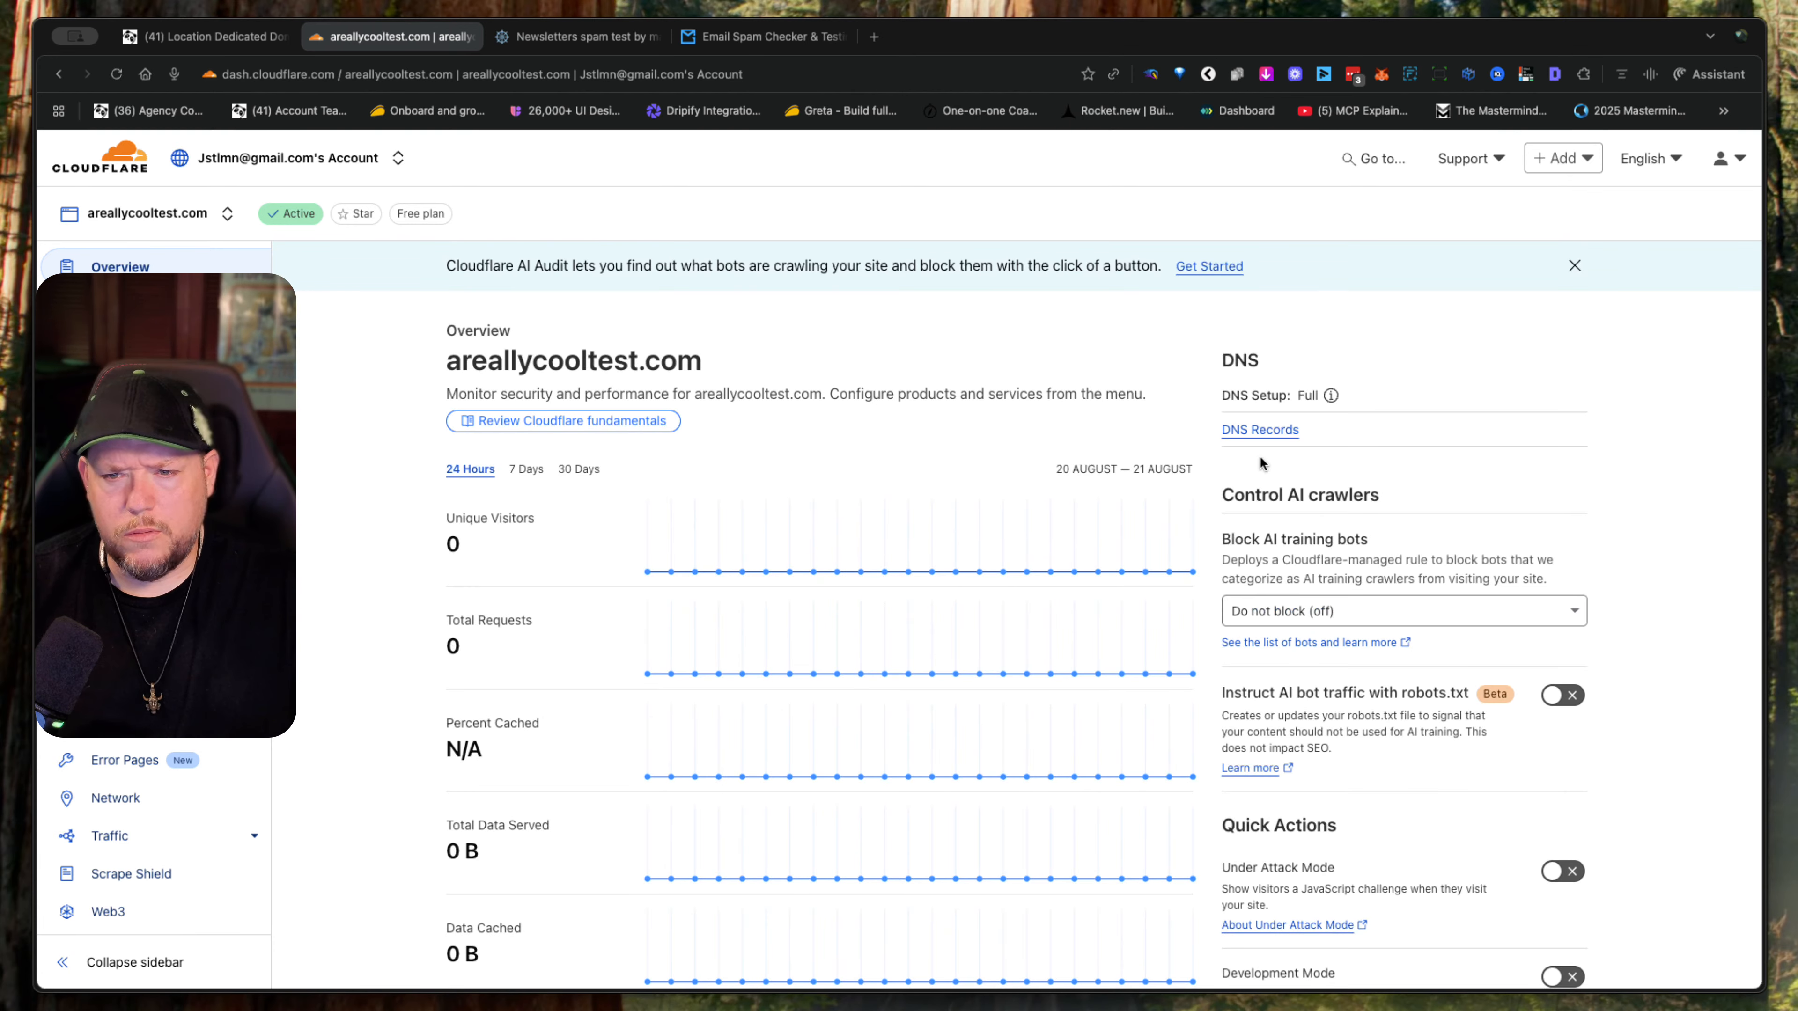
{"action": "left_click", "coordinate": [1234, 432]}
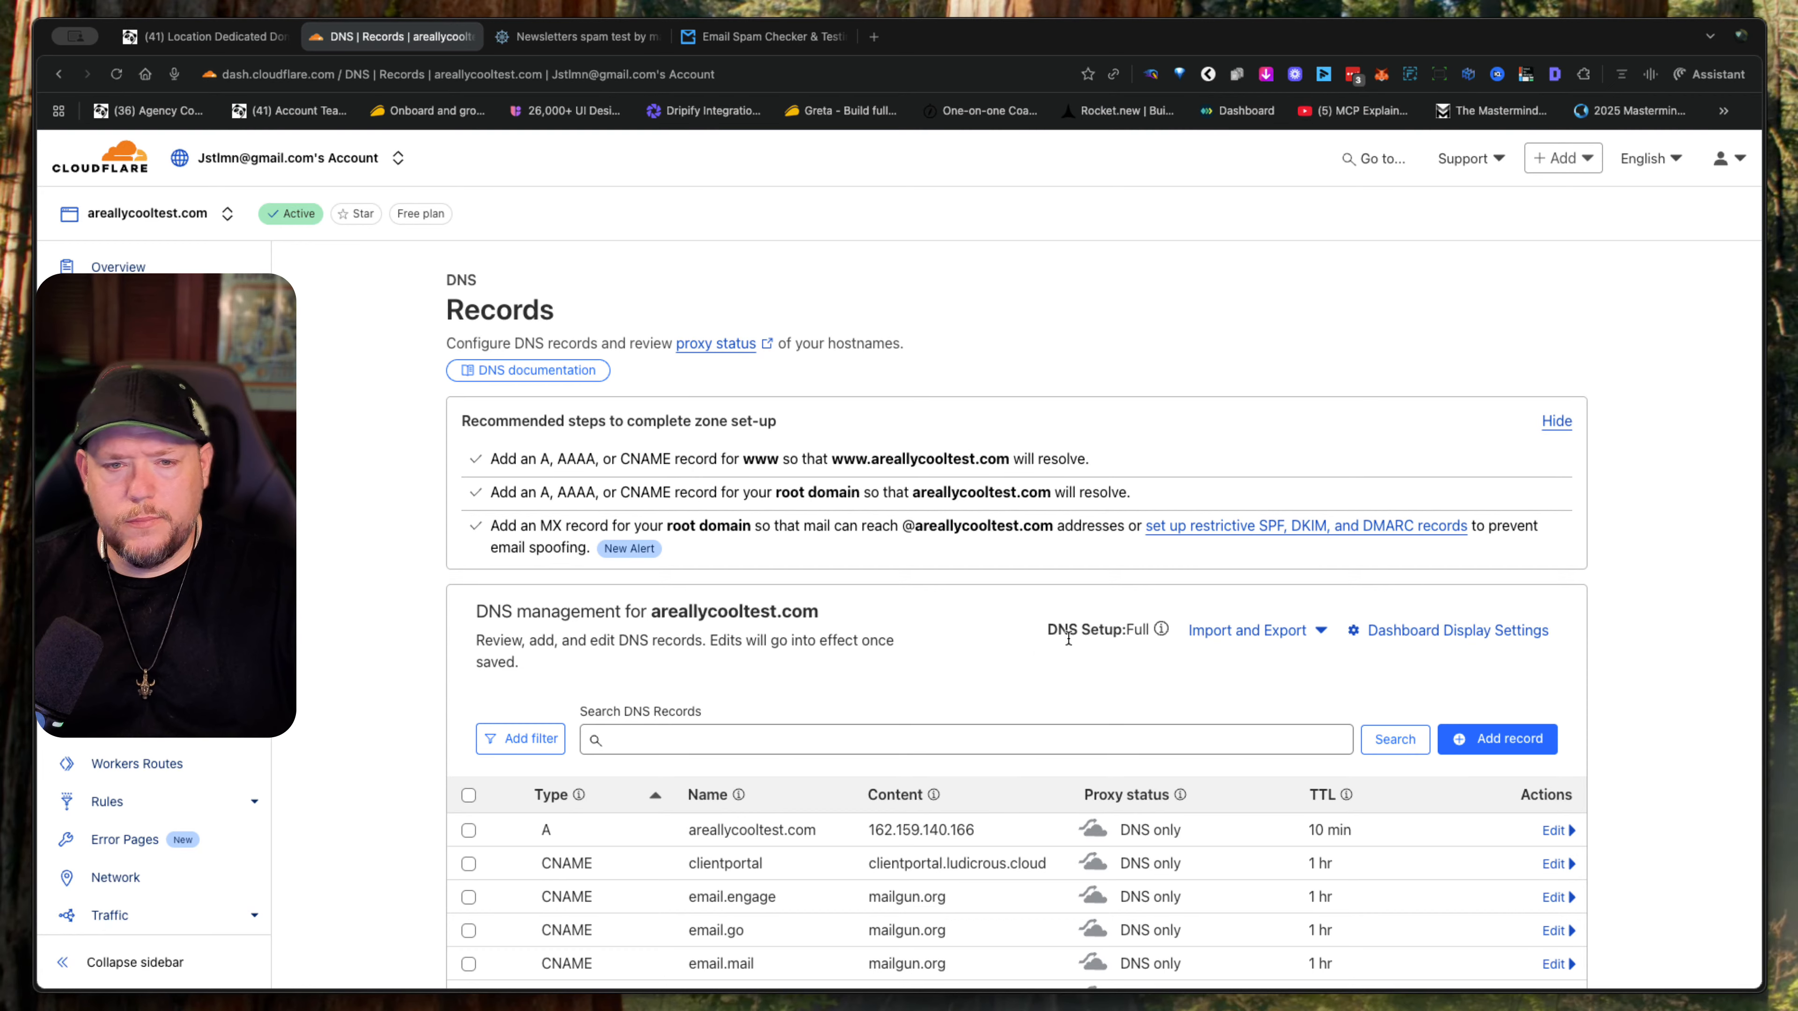
- Look over the DNS records of areallycooltest.com and export them to a file
{"action": "scroll", "coordinate": [1068, 635], "scroll_direction": "down", "scroll_amount": 3}
{"action": "scroll", "coordinate": [1119, 641], "scroll_direction": "up", "scroll_amount": 3}
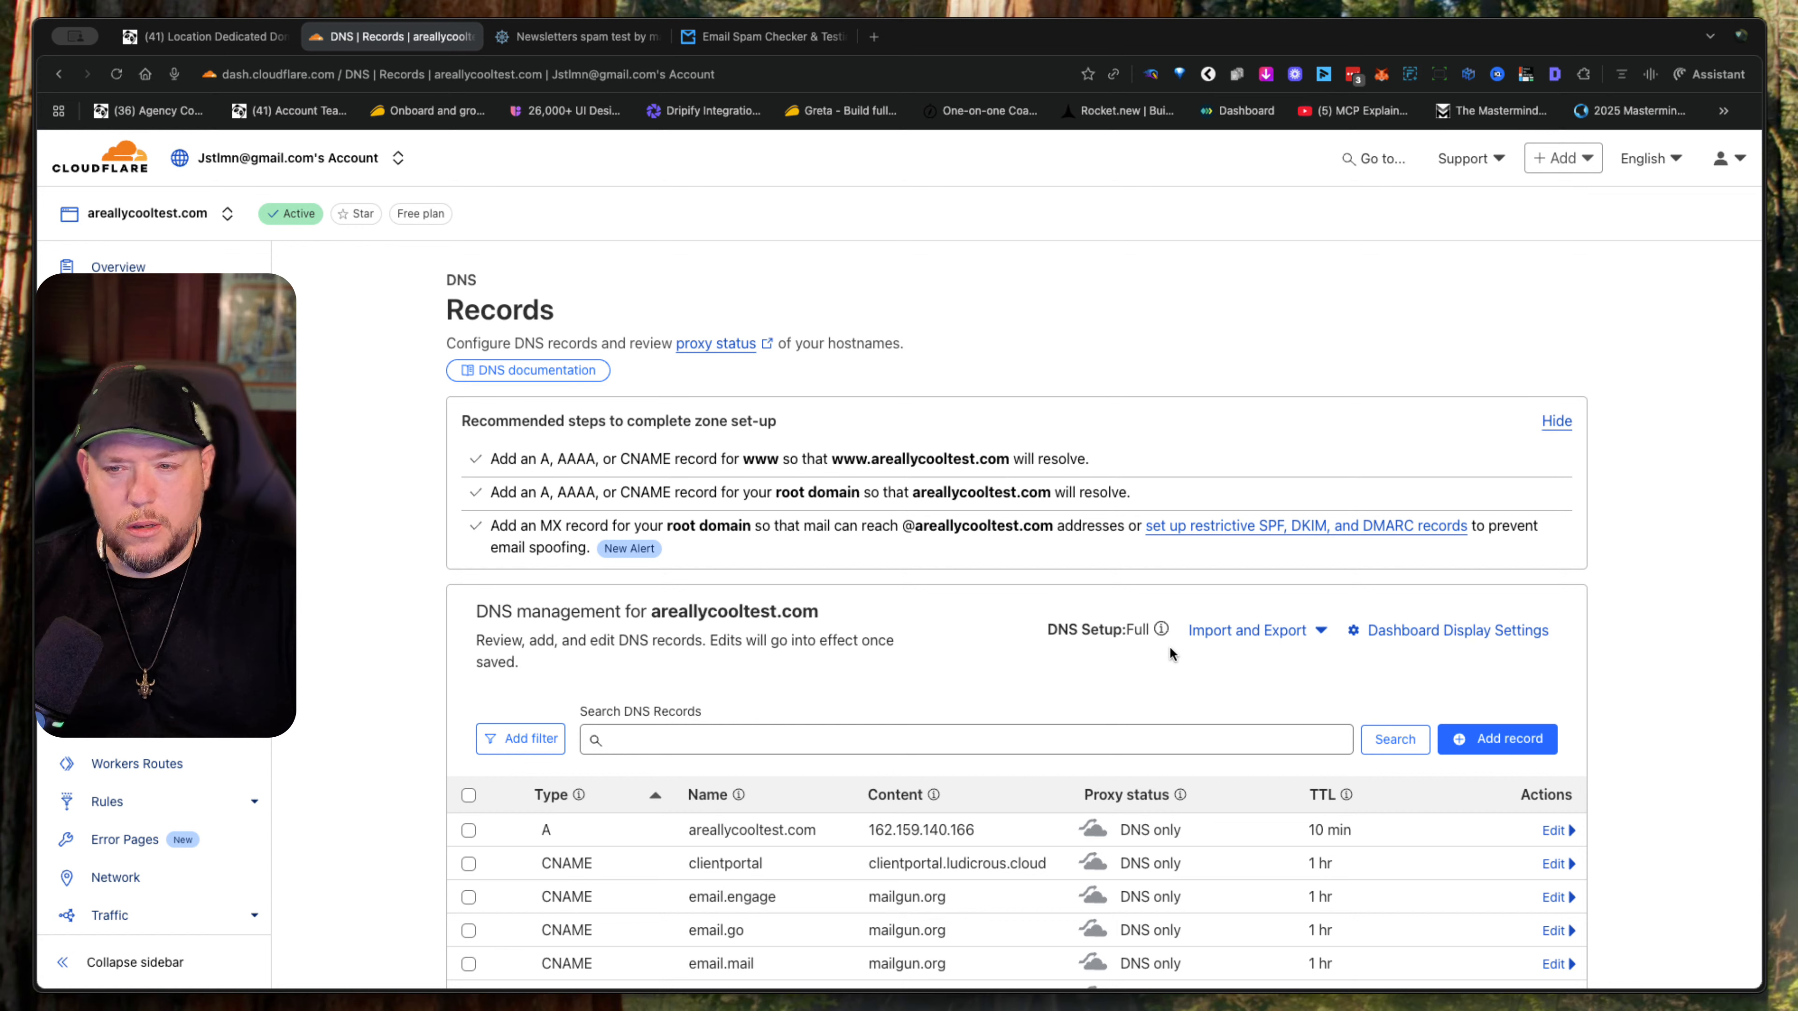
{"action": "left_click", "coordinate": [1322, 637]}
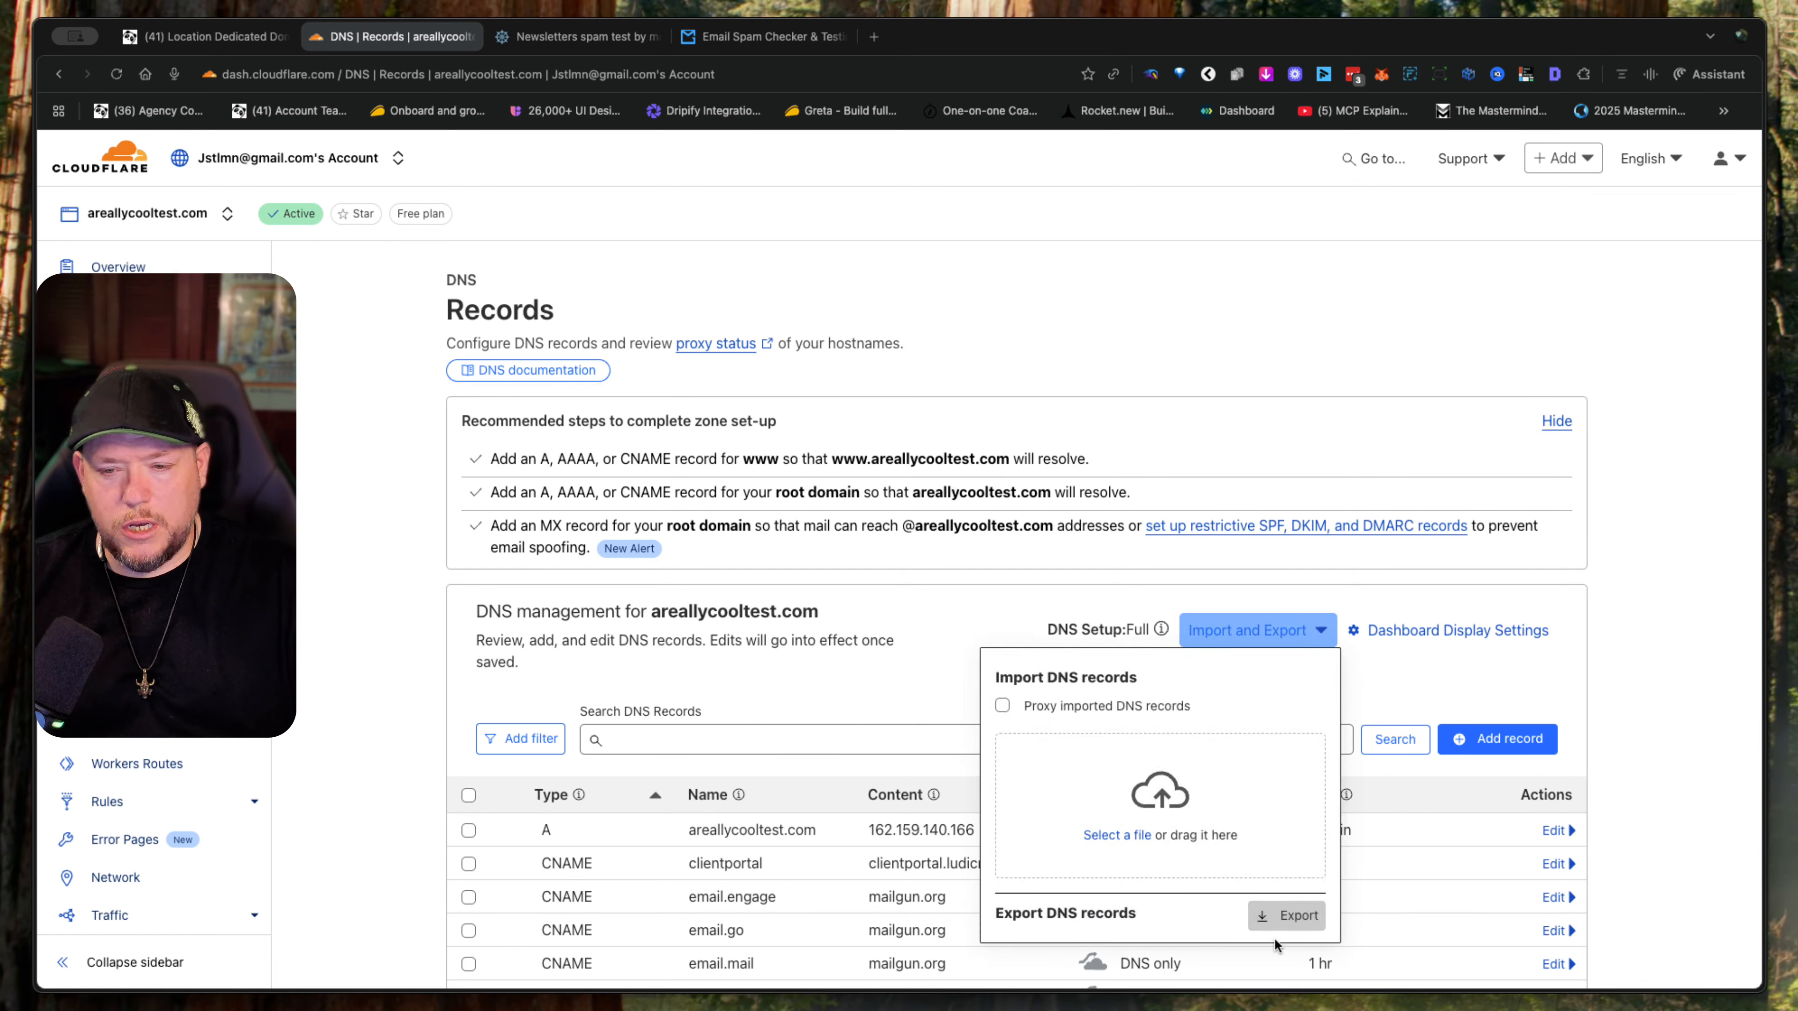
{"action": "left_click", "coordinate": [1285, 916]}
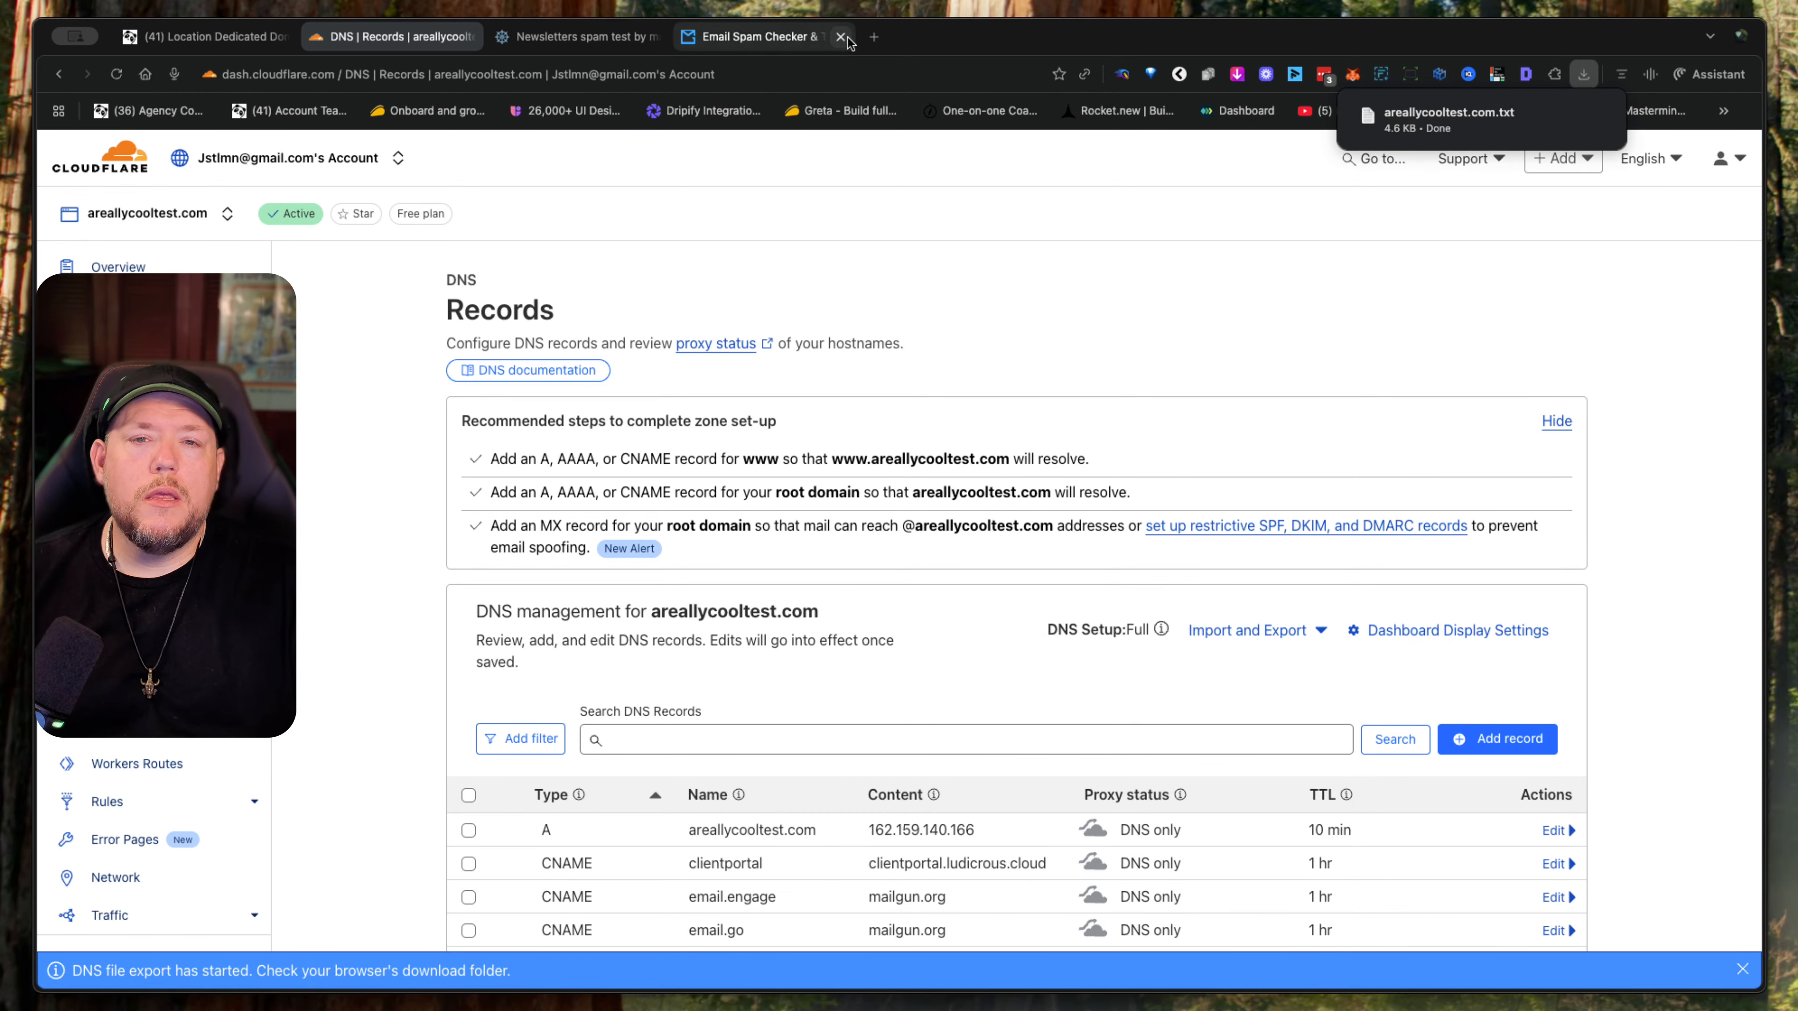
- In a new Perplexity tab, paste the prompt requesting a DNS deliverability analysis and suggested edits for the mail, reply, go and engage subdomains
{"action": "left_click", "coordinate": [879, 43]}
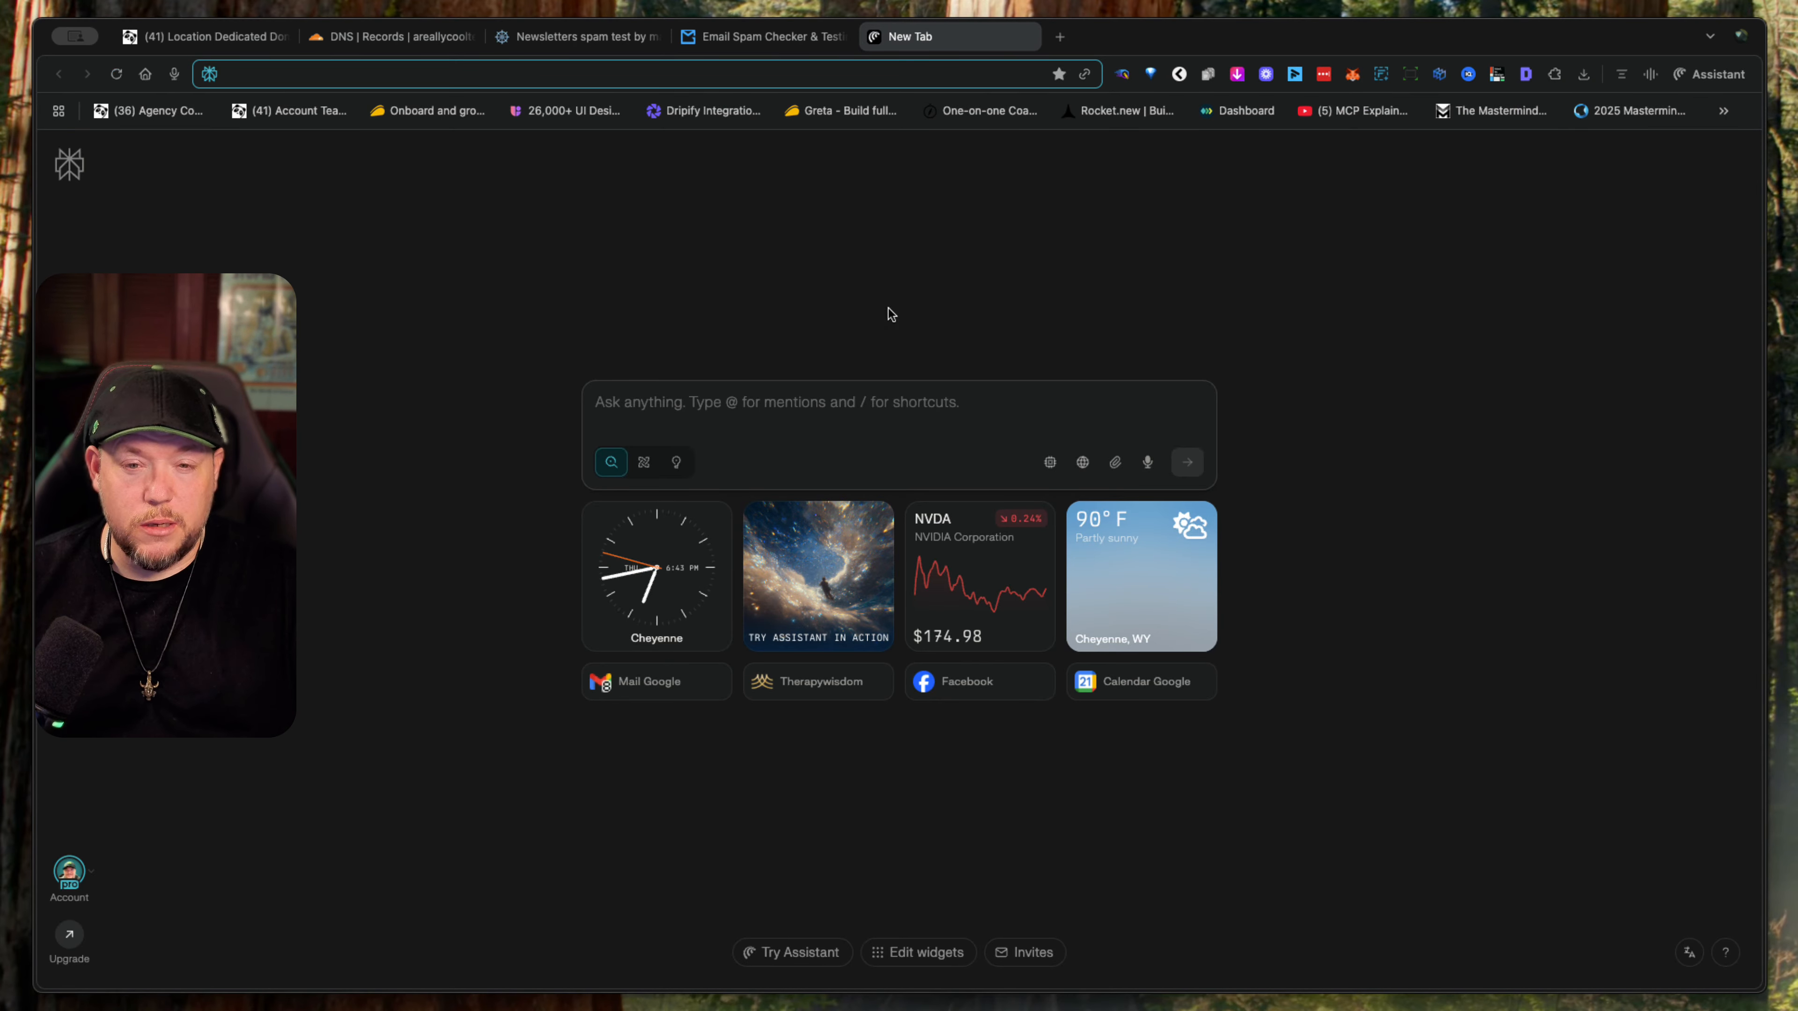
{"action": "left_click", "coordinate": [757, 401]}
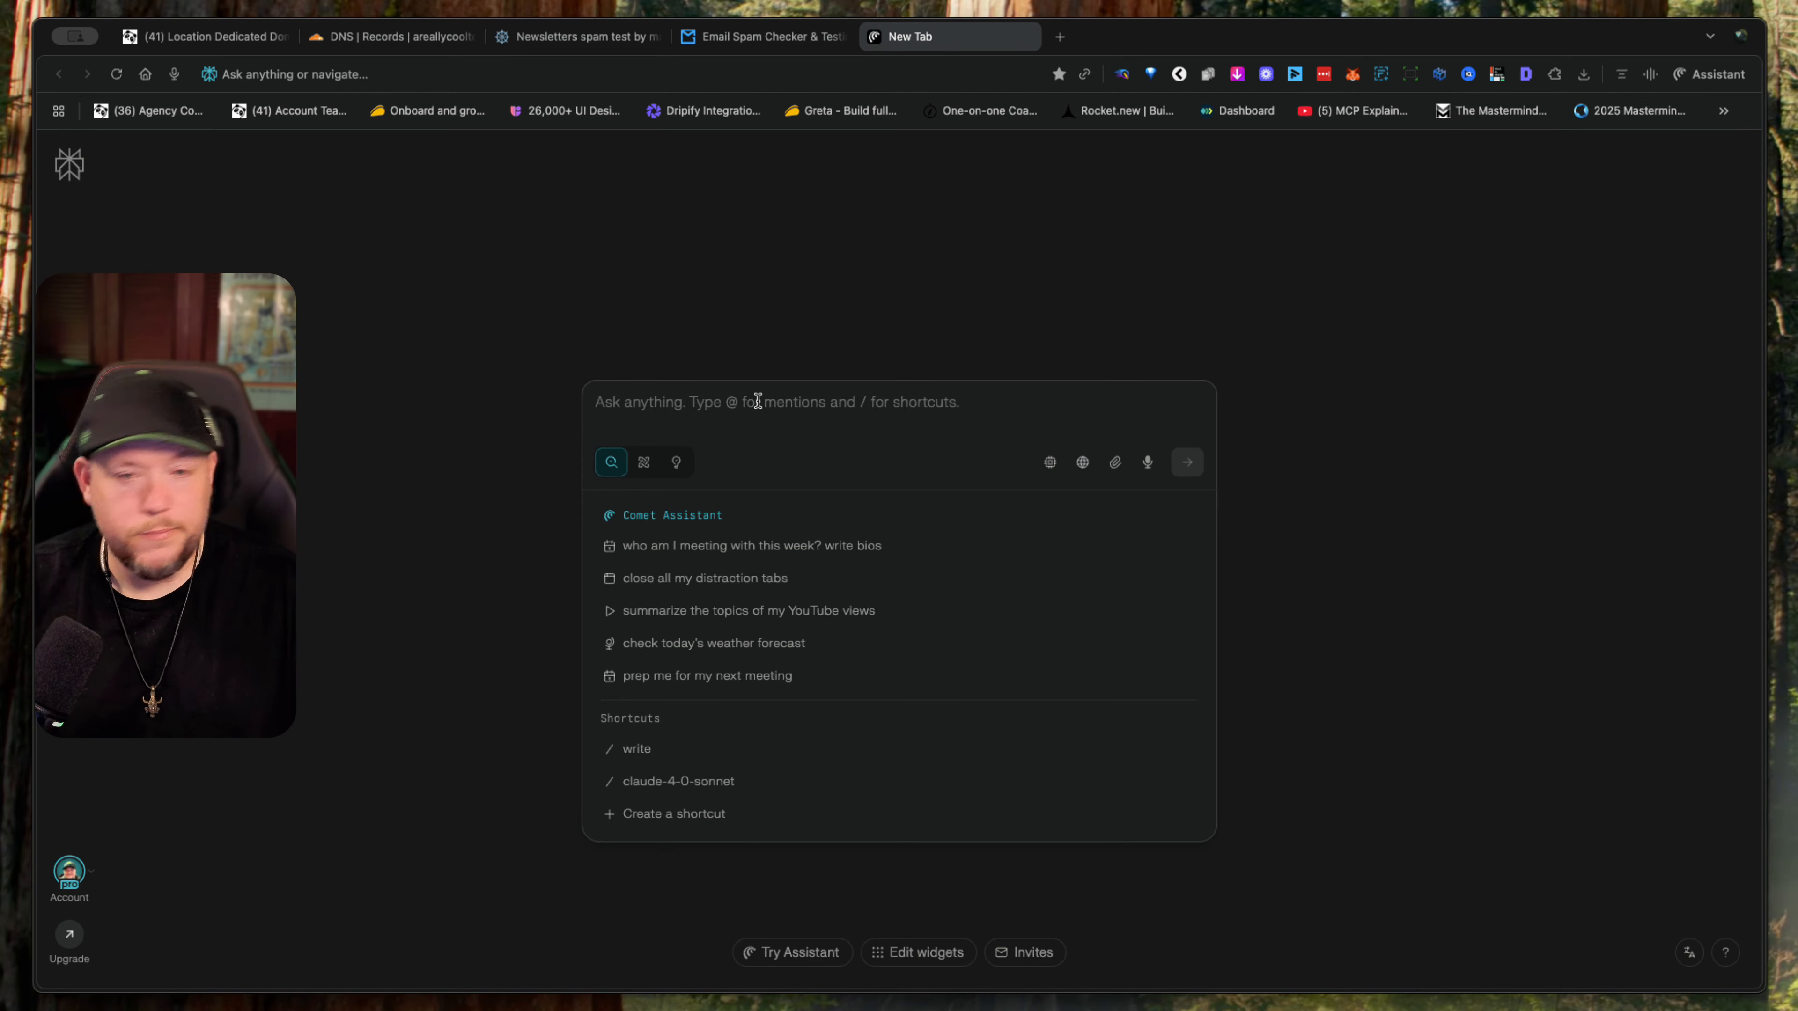
{"action": "type", "text": "Perplexity, I'm gonna supply you with a DNS record from my domain at a really cool test com. This domain is hosted on Cloudflare, and I'm using Go High Level for emails. What I need from you is to act as an expert in email deliverability. I want you to analyze my DNS records and make sure that everything is set up correctly for the domains: mail.areallycooltest.com reply.areallycooltest.com go.areallycooltest.com engage.areallycooltest.com After you've analyzed the records for email deliverability from those domains, understand that I am using LC Email Lead Connector. I'll also be using Google My Business for the main domain areallycooltest.com. Suggest any edits that I need to make to the DNS record to increase my likelihood of deliverability in either the updates or promotions tab and not in spam."}
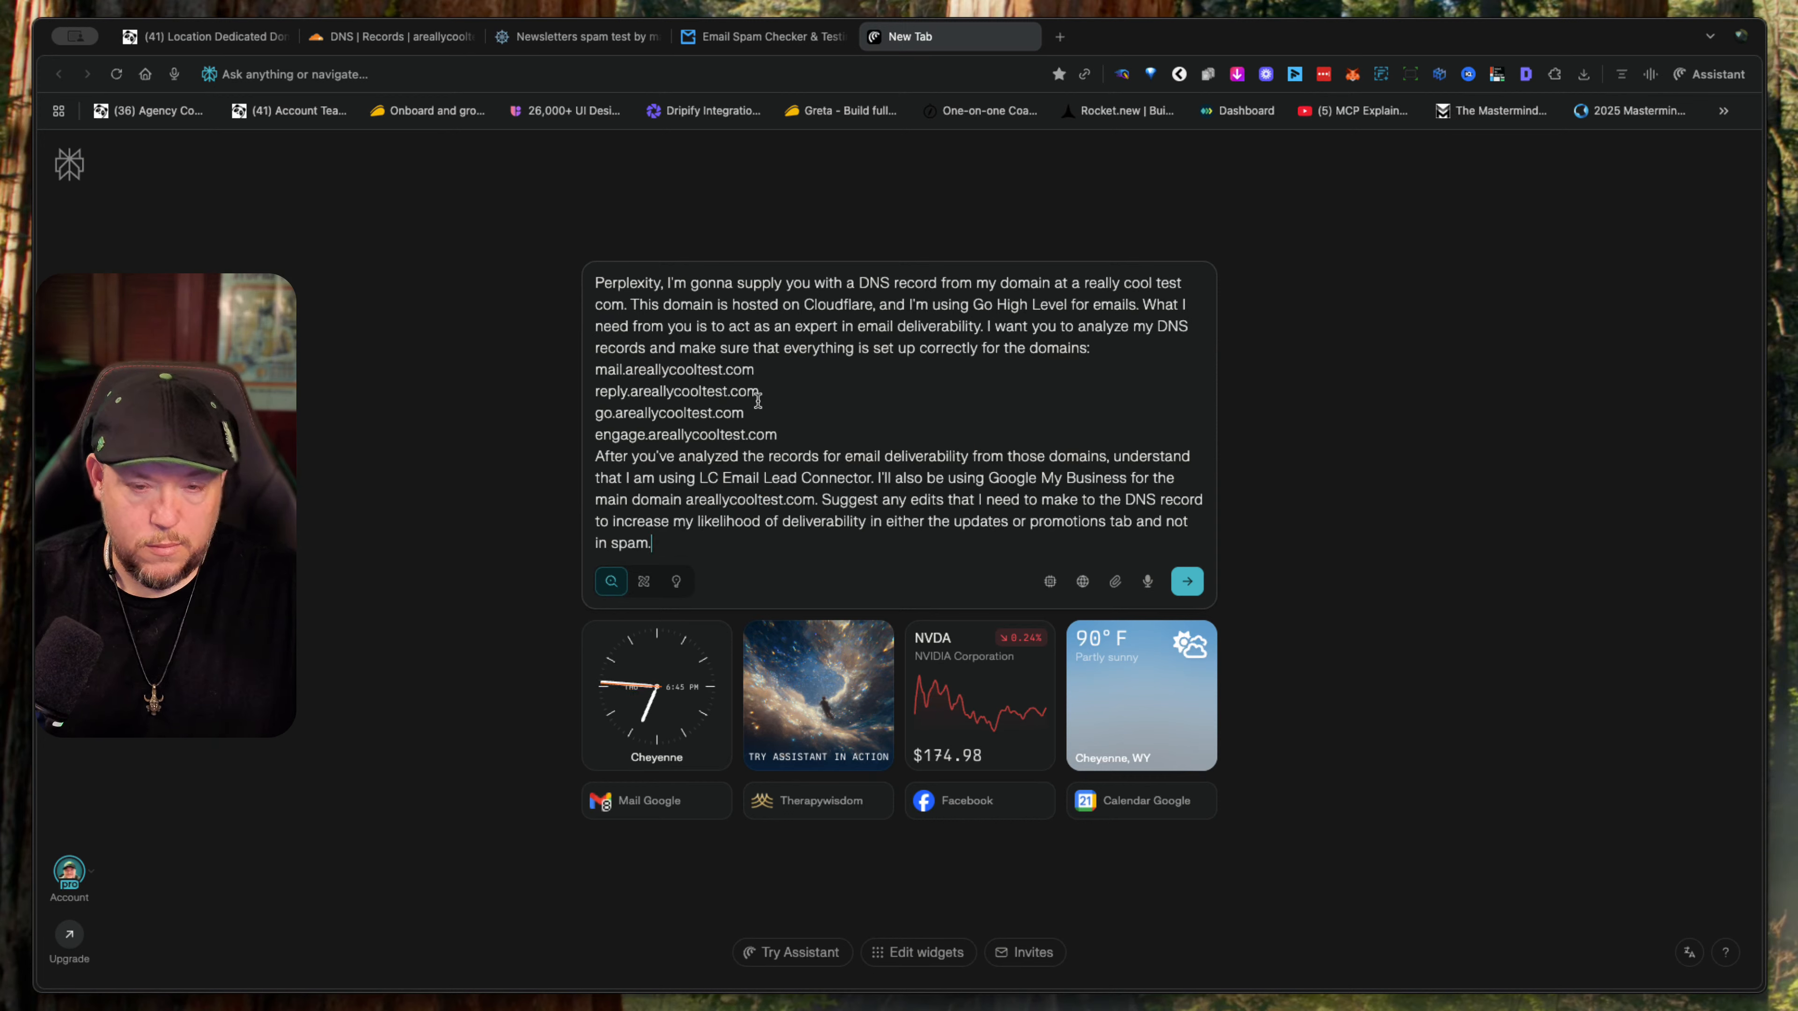
- Attach areallycooltest.com.txt from the Downloads folder to the prompt and submit it
{"action": "left_click", "coordinate": [1114, 588]}
{"action": "left_click", "coordinate": [1132, 618]}
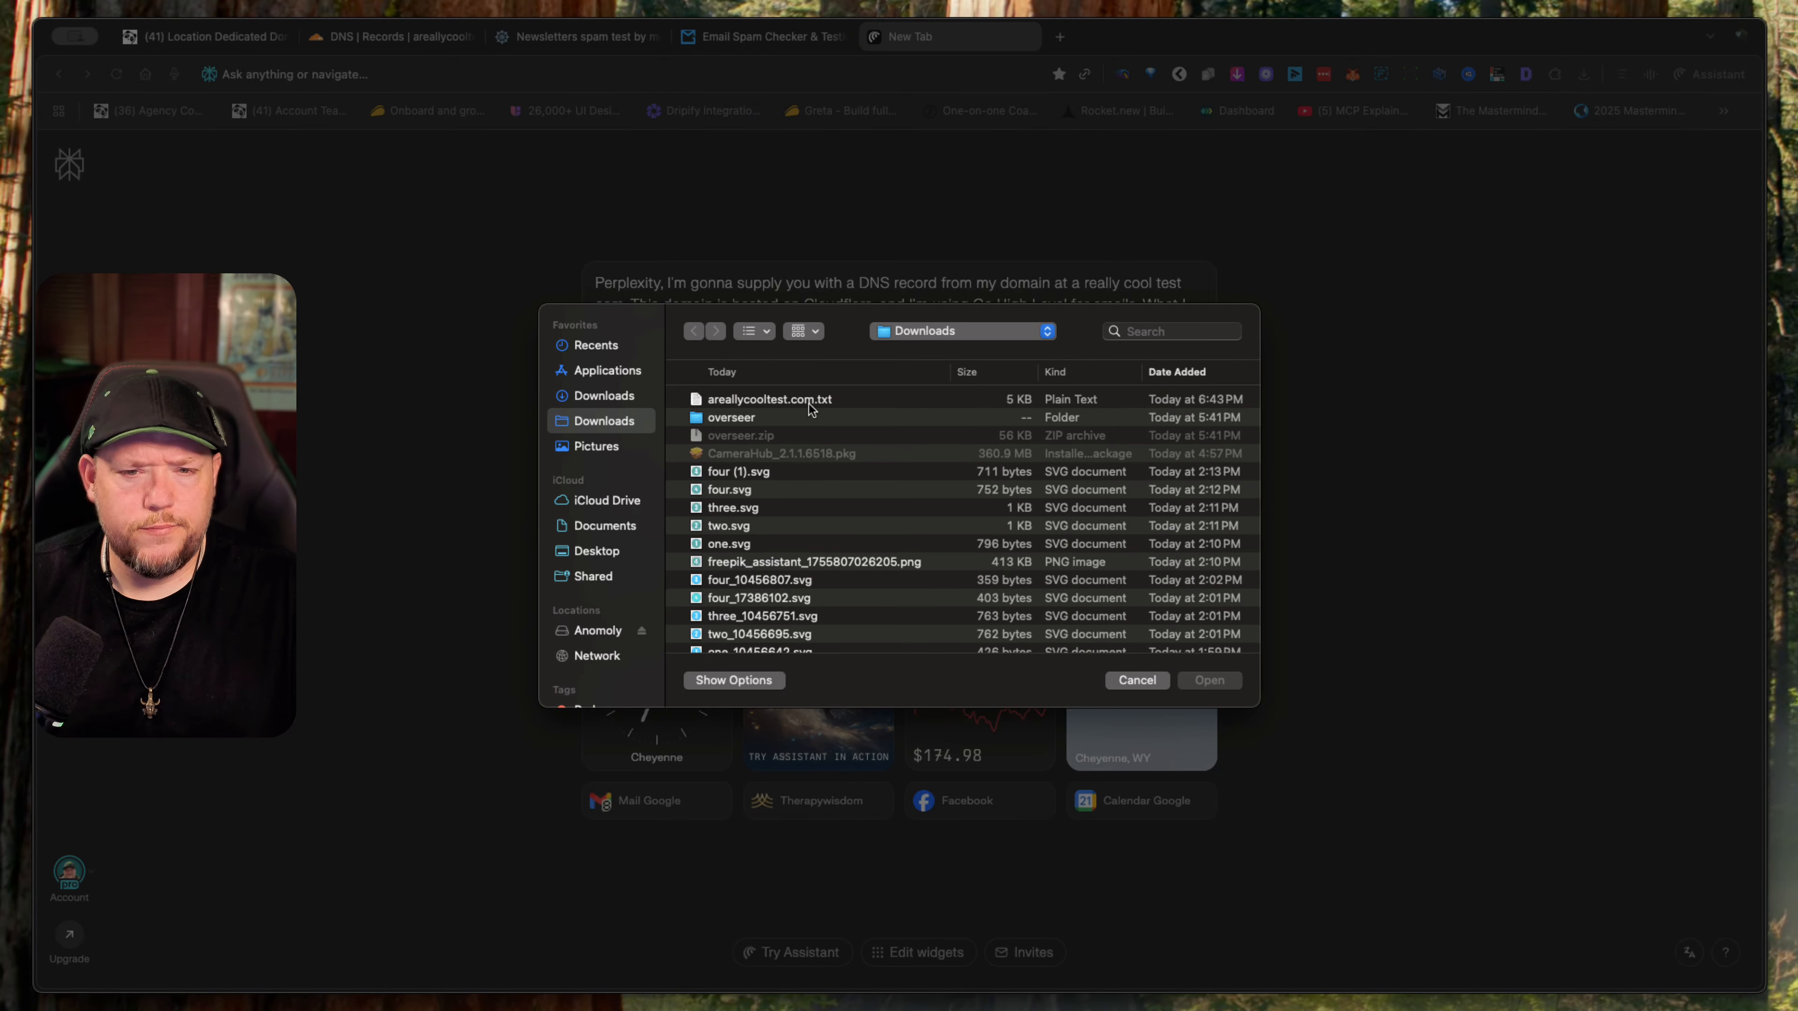
{"action": "double_click", "coordinate": [807, 403]}
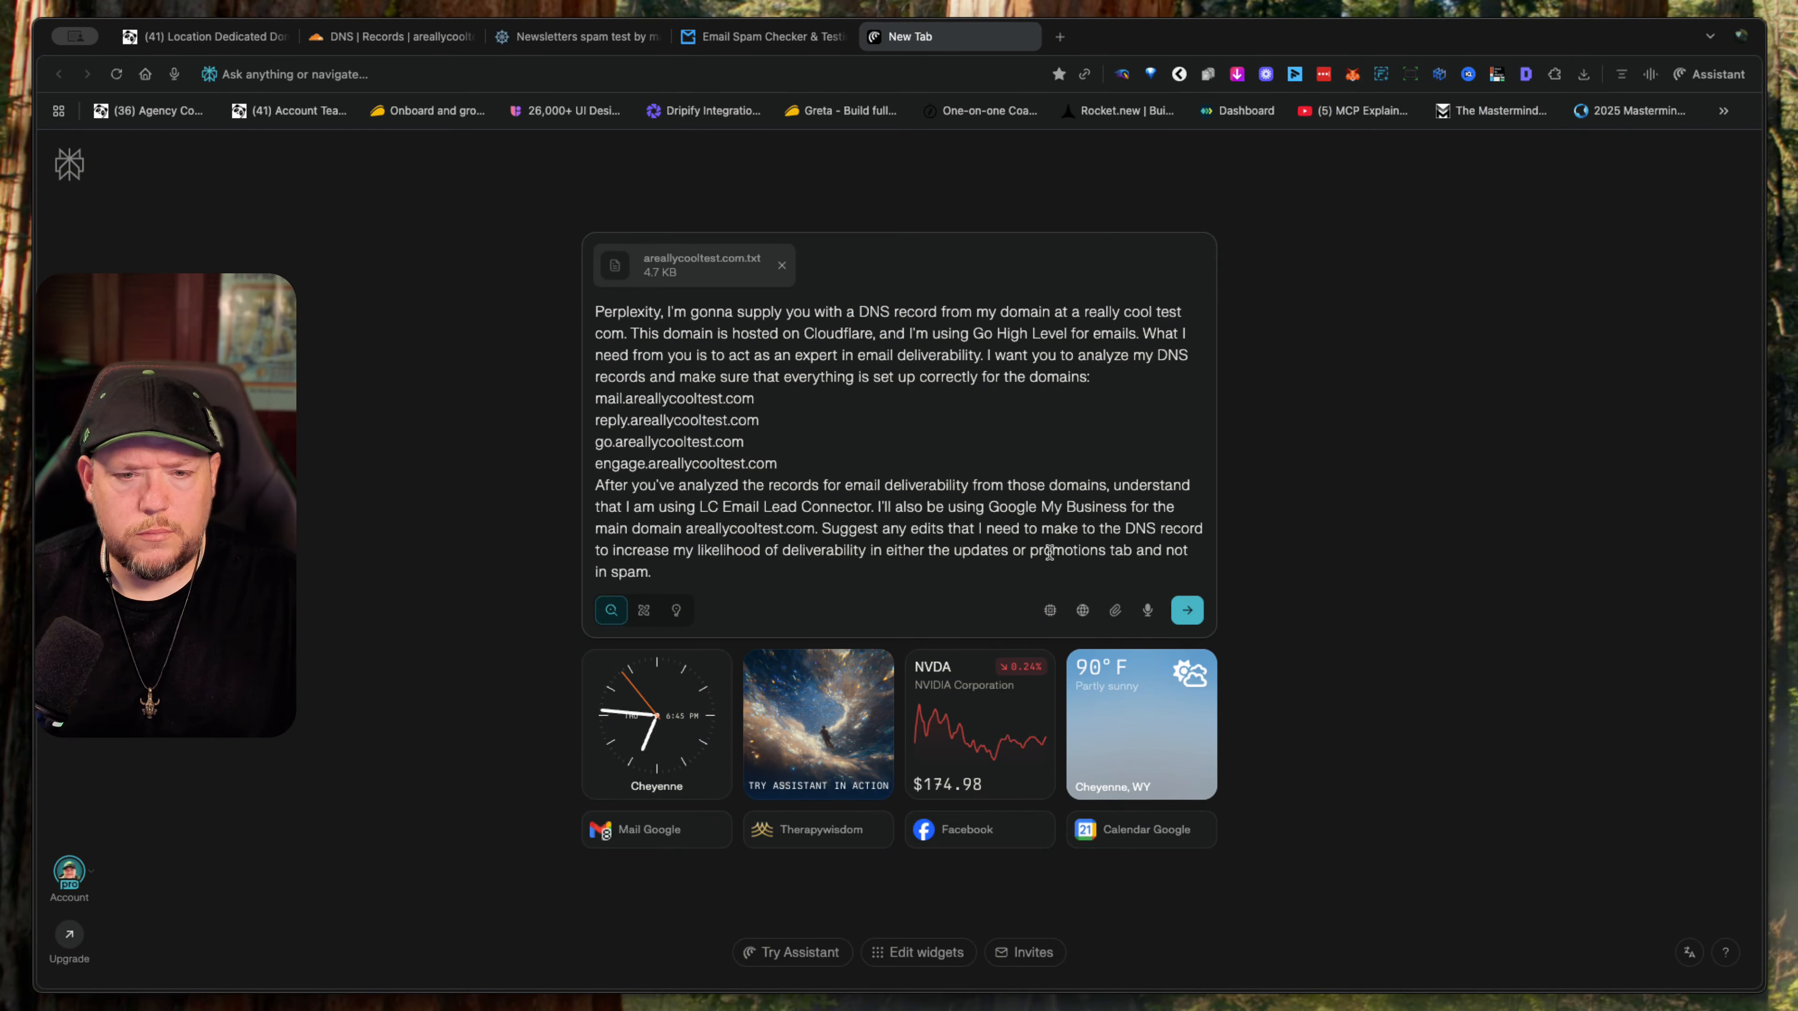
{"action": "left_click", "coordinate": [1189, 611]}
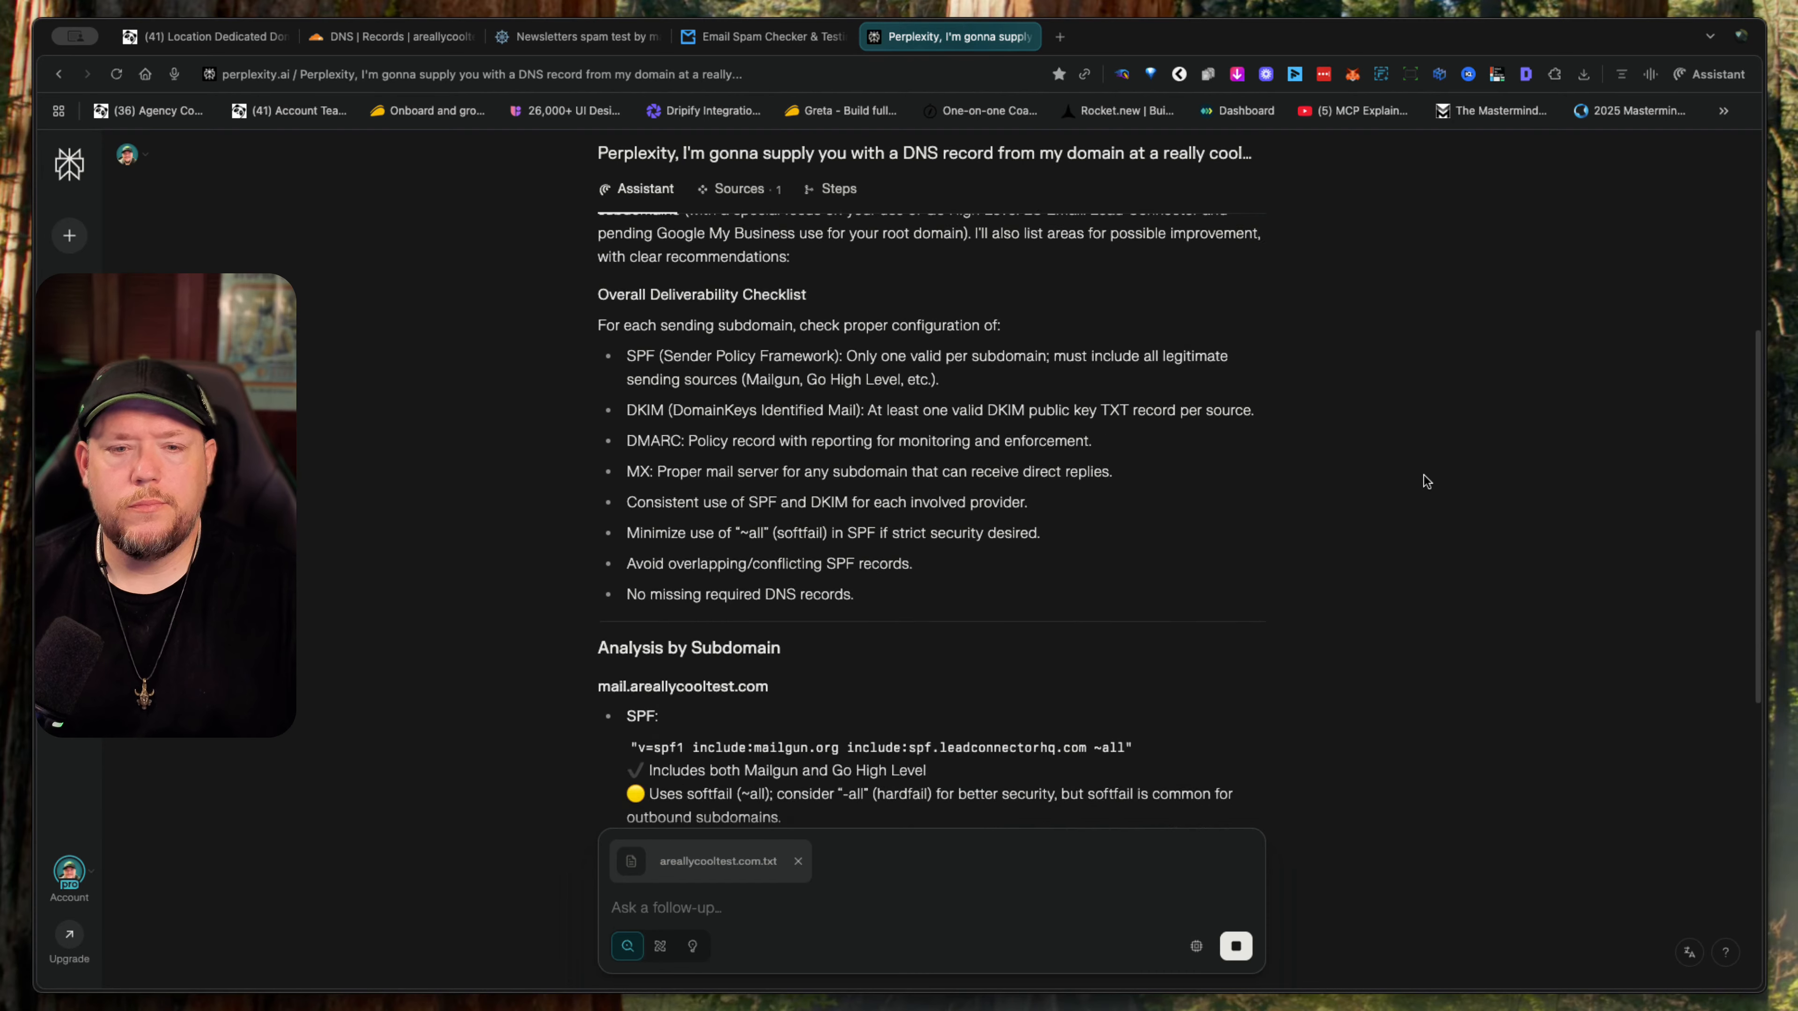
- Read Perplexity's analysis of mail.areallycooltest.com and select the DMARC record value it quotes for that subdomain
{"action": "scroll", "coordinate": [1424, 481], "scroll_direction": "up", "scroll_amount": 5}
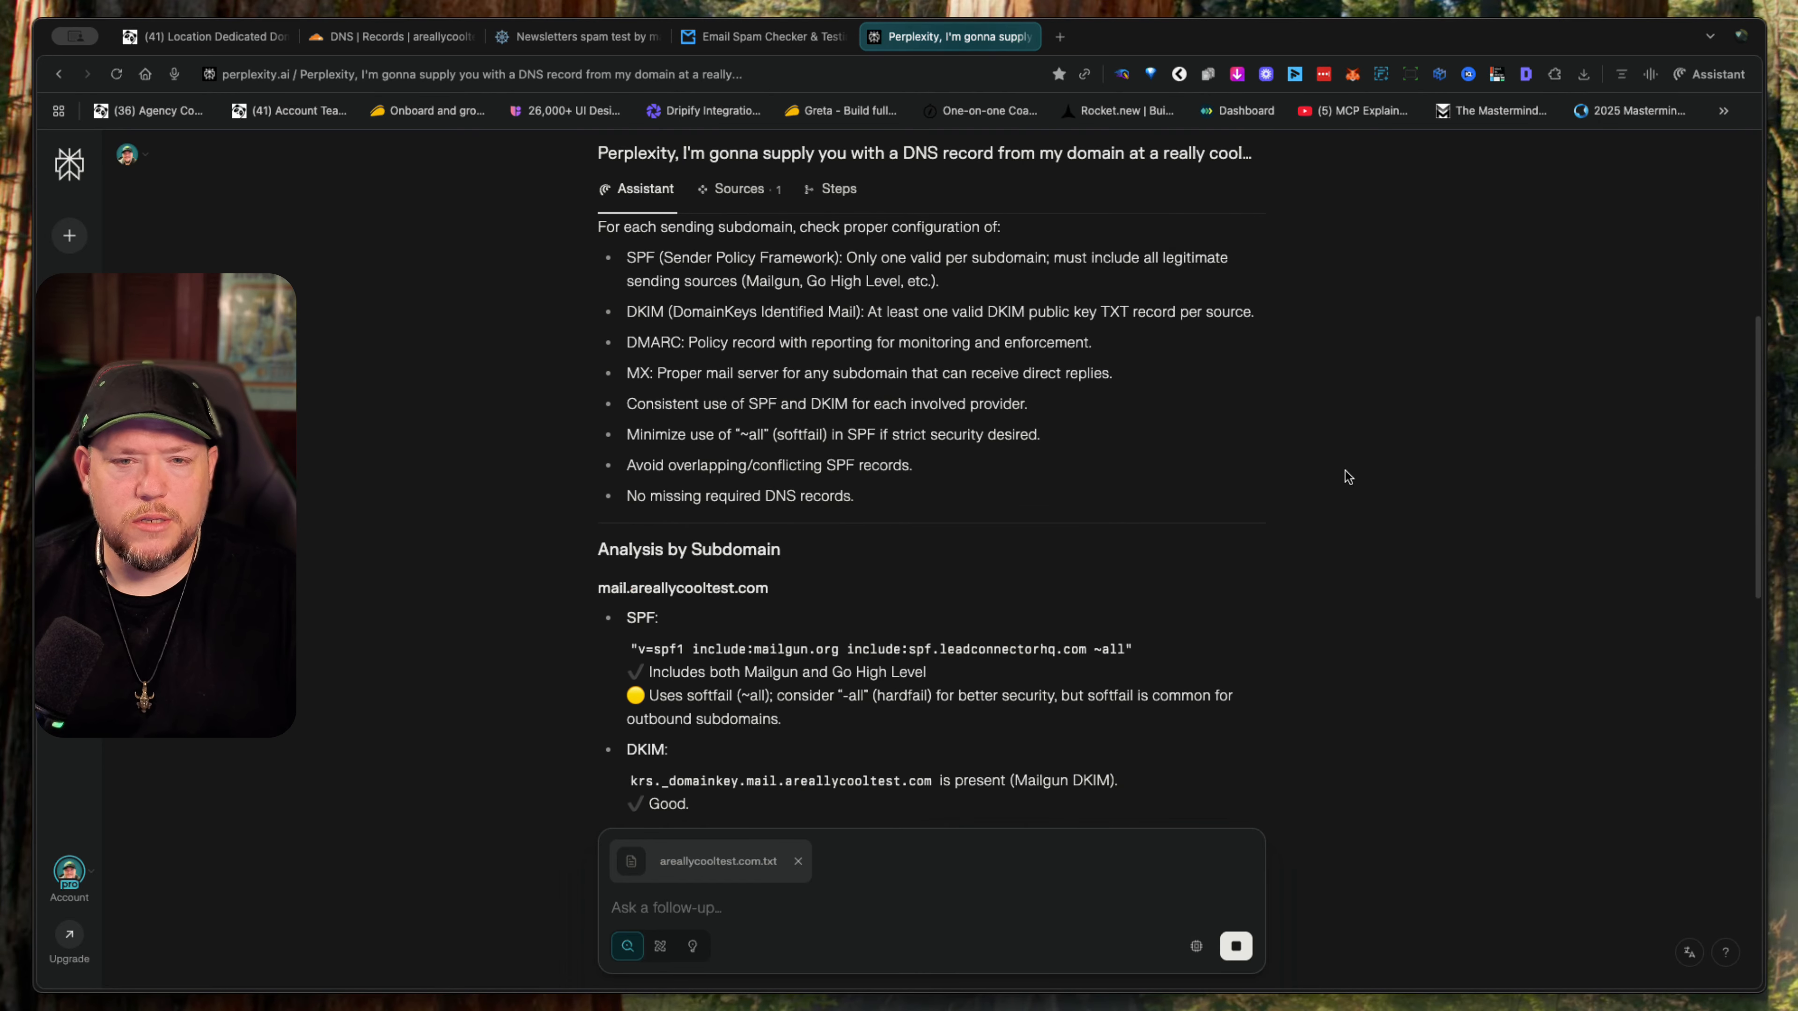
{"action": "scroll", "coordinate": [1107, 483], "scroll_direction": "down", "scroll_amount": 8}
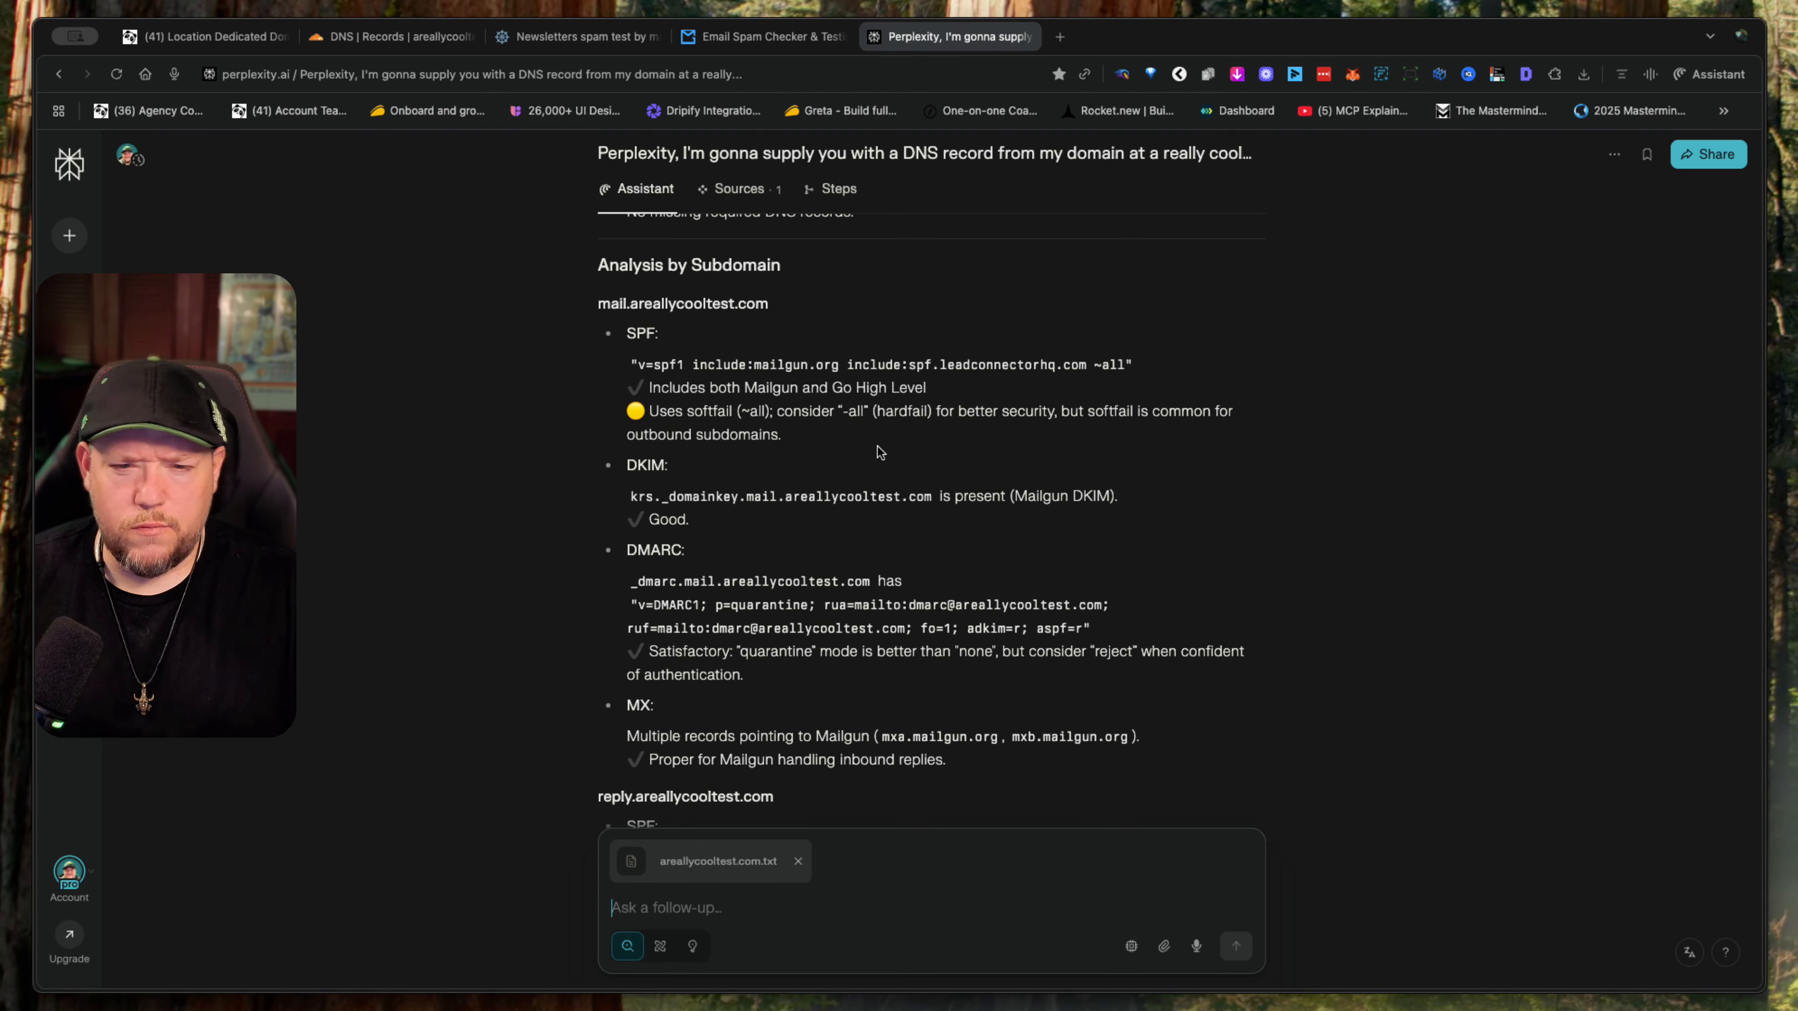
{"action": "scroll", "coordinate": [877, 452], "scroll_direction": "down", "scroll_amount": 3}
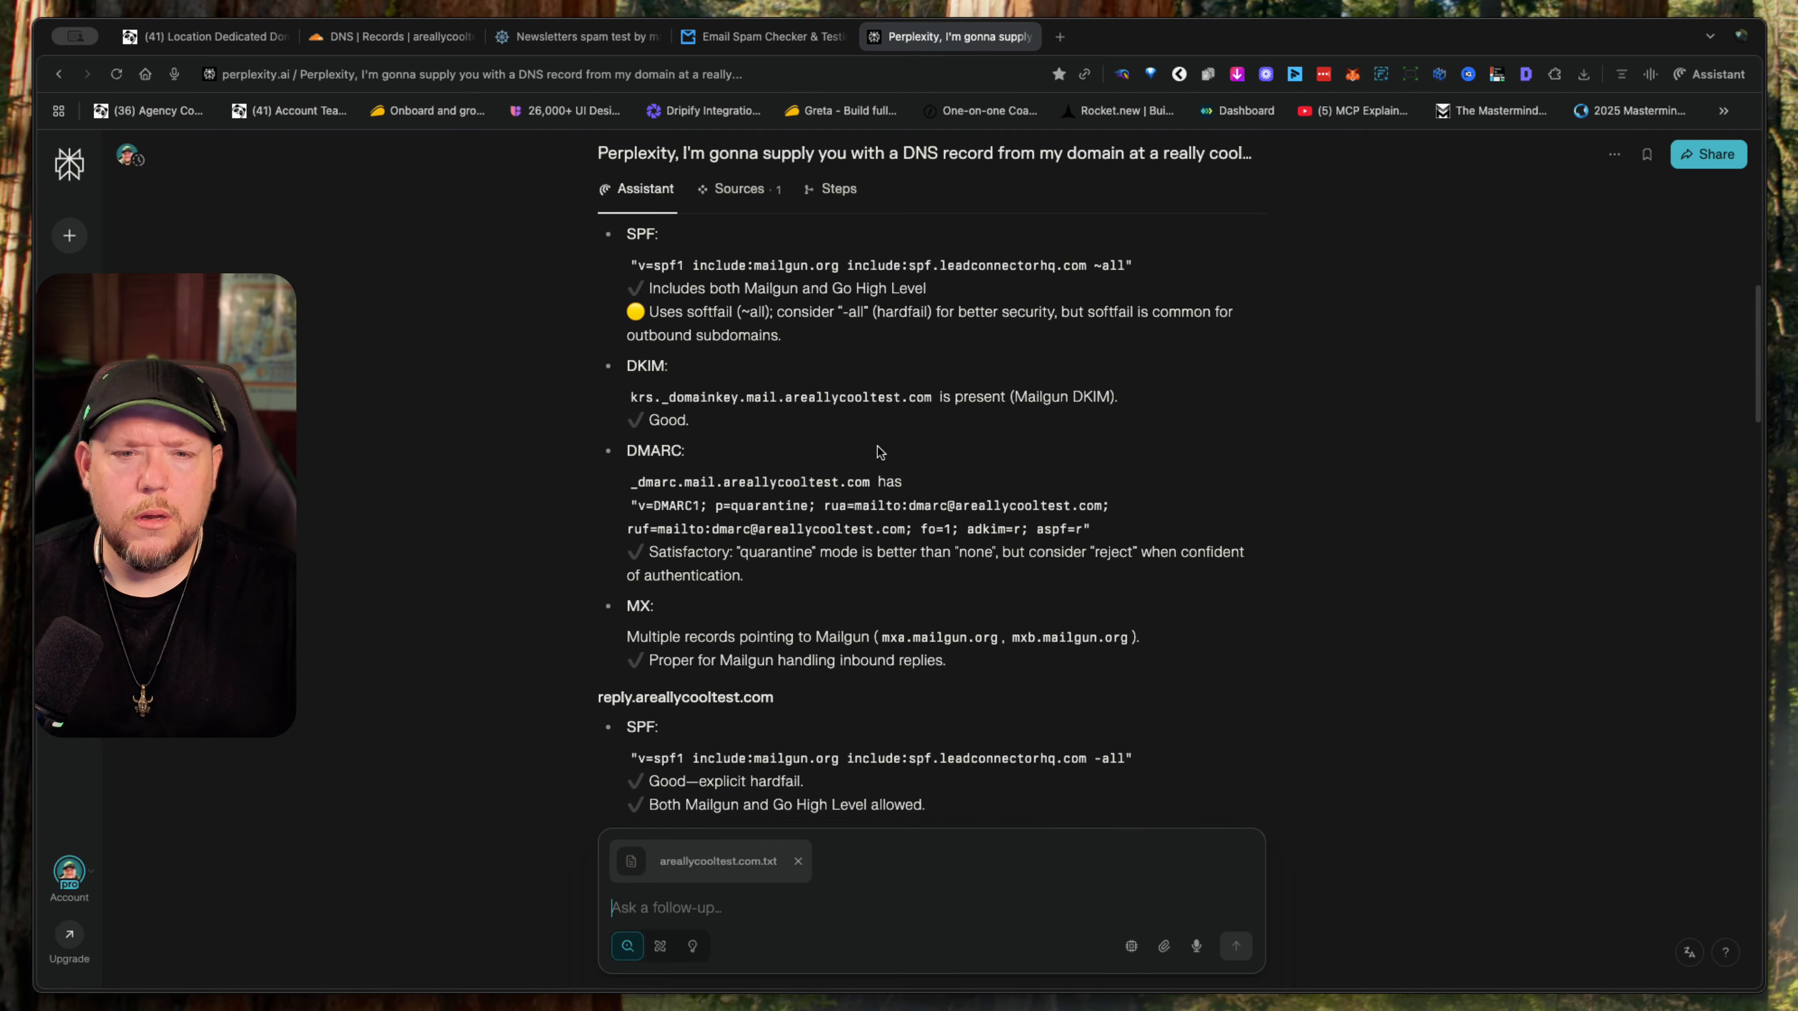
{"action": "scroll", "coordinate": [878, 452], "scroll_direction": "down", "scroll_amount": 3}
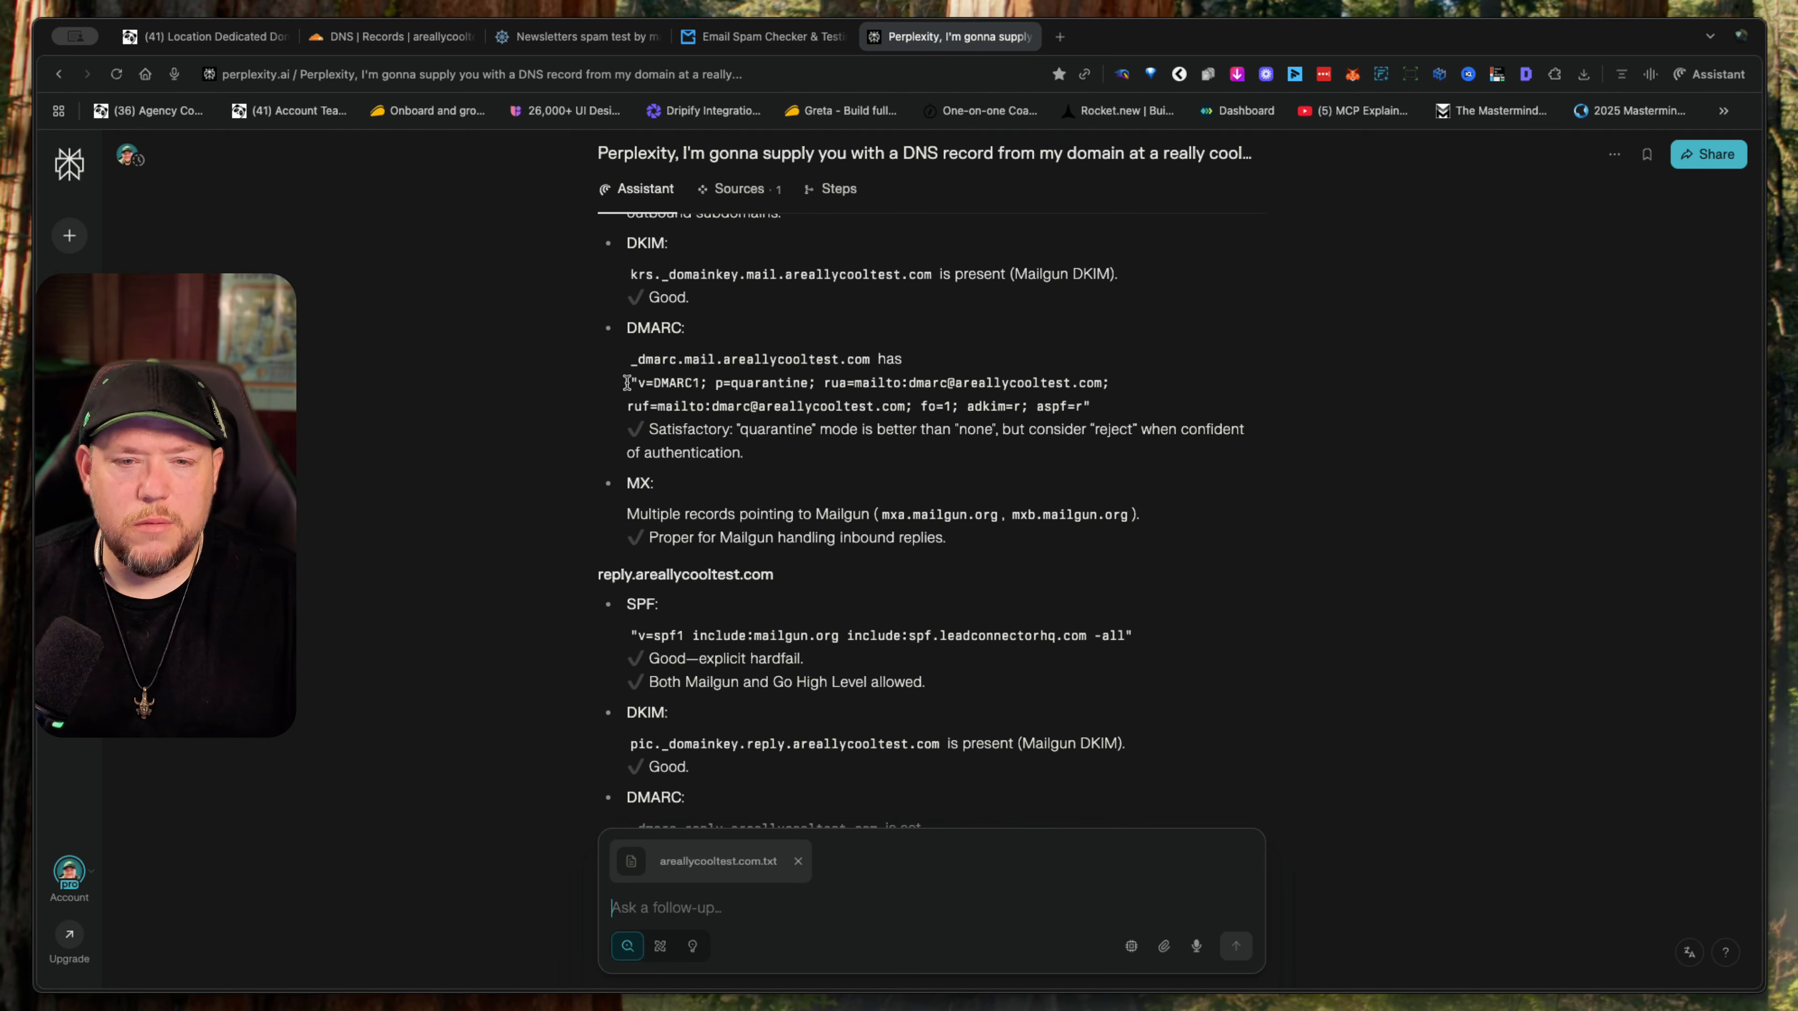
{"action": "left_click_drag", "start_coordinate": [629, 383], "coordinate": [1111, 414]}
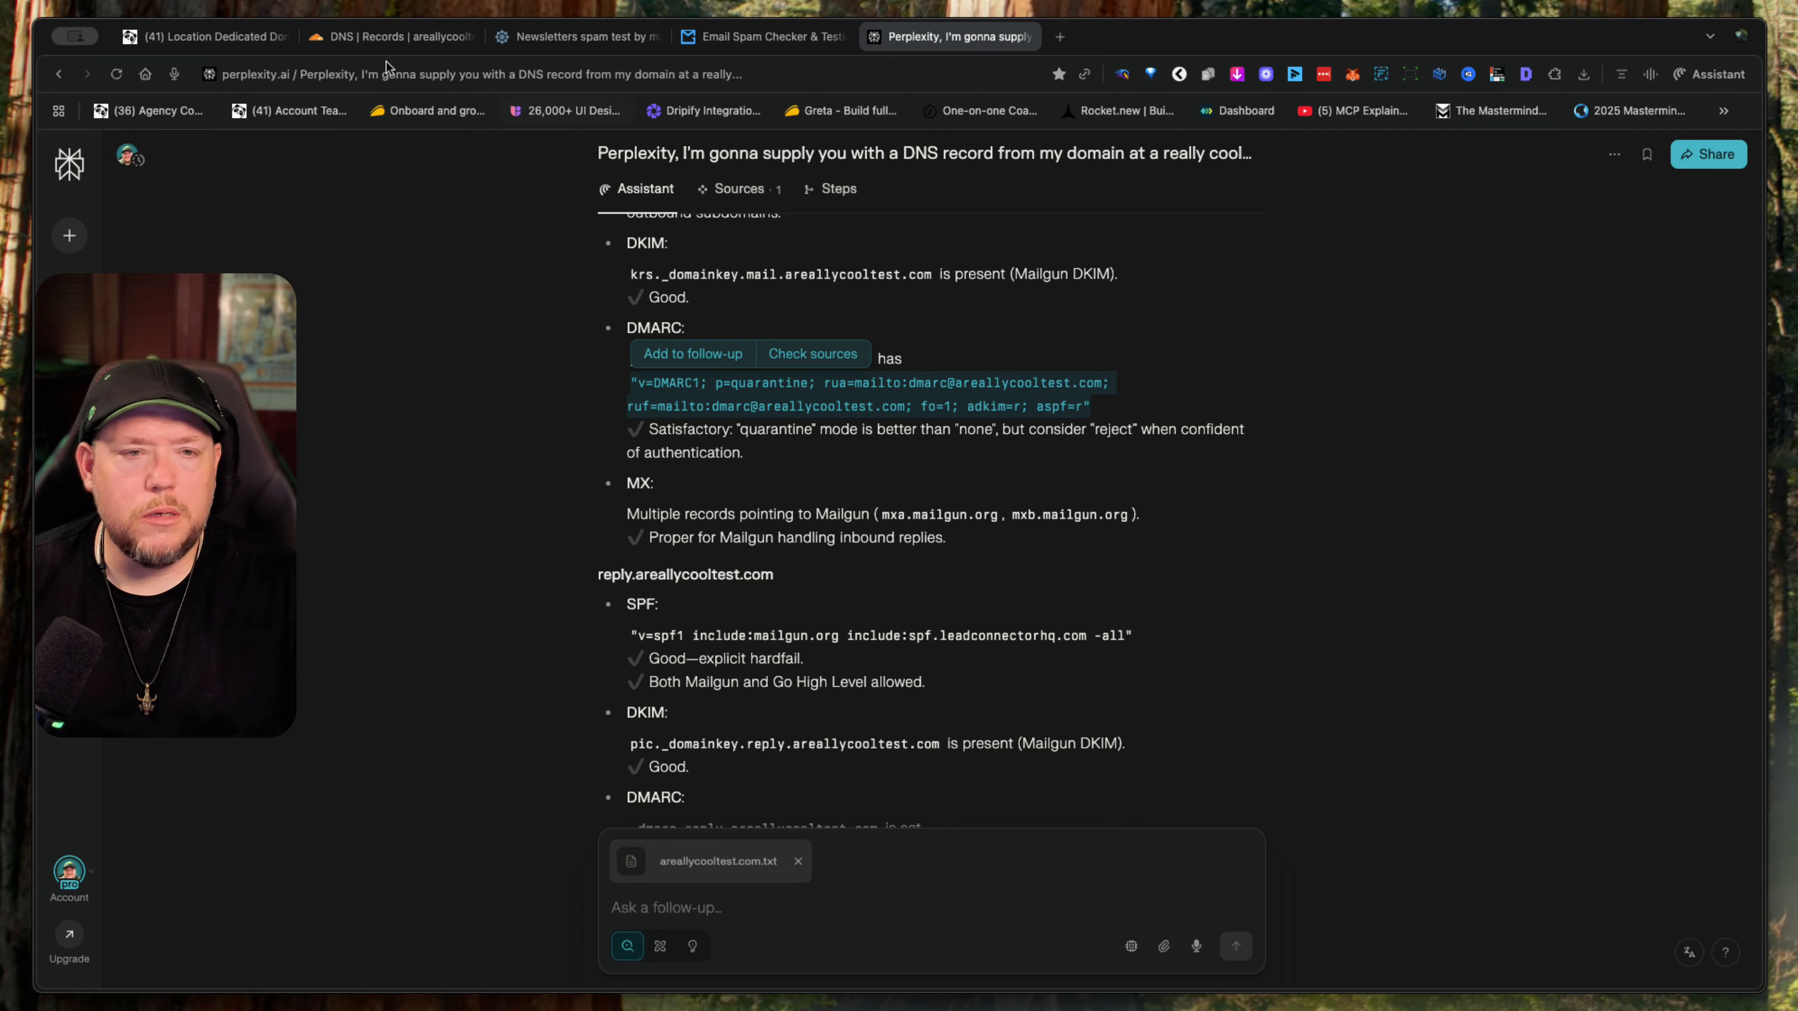
- Switch to Cloudflare, open the _dmarc.mail TXT record, check its p=quarantine content with adkim=r and aspf=r, and save the record
{"action": "left_click", "coordinate": [382, 36]}
{"action": "scroll", "coordinate": [1094, 782], "scroll_direction": "down", "scroll_amount": 7}
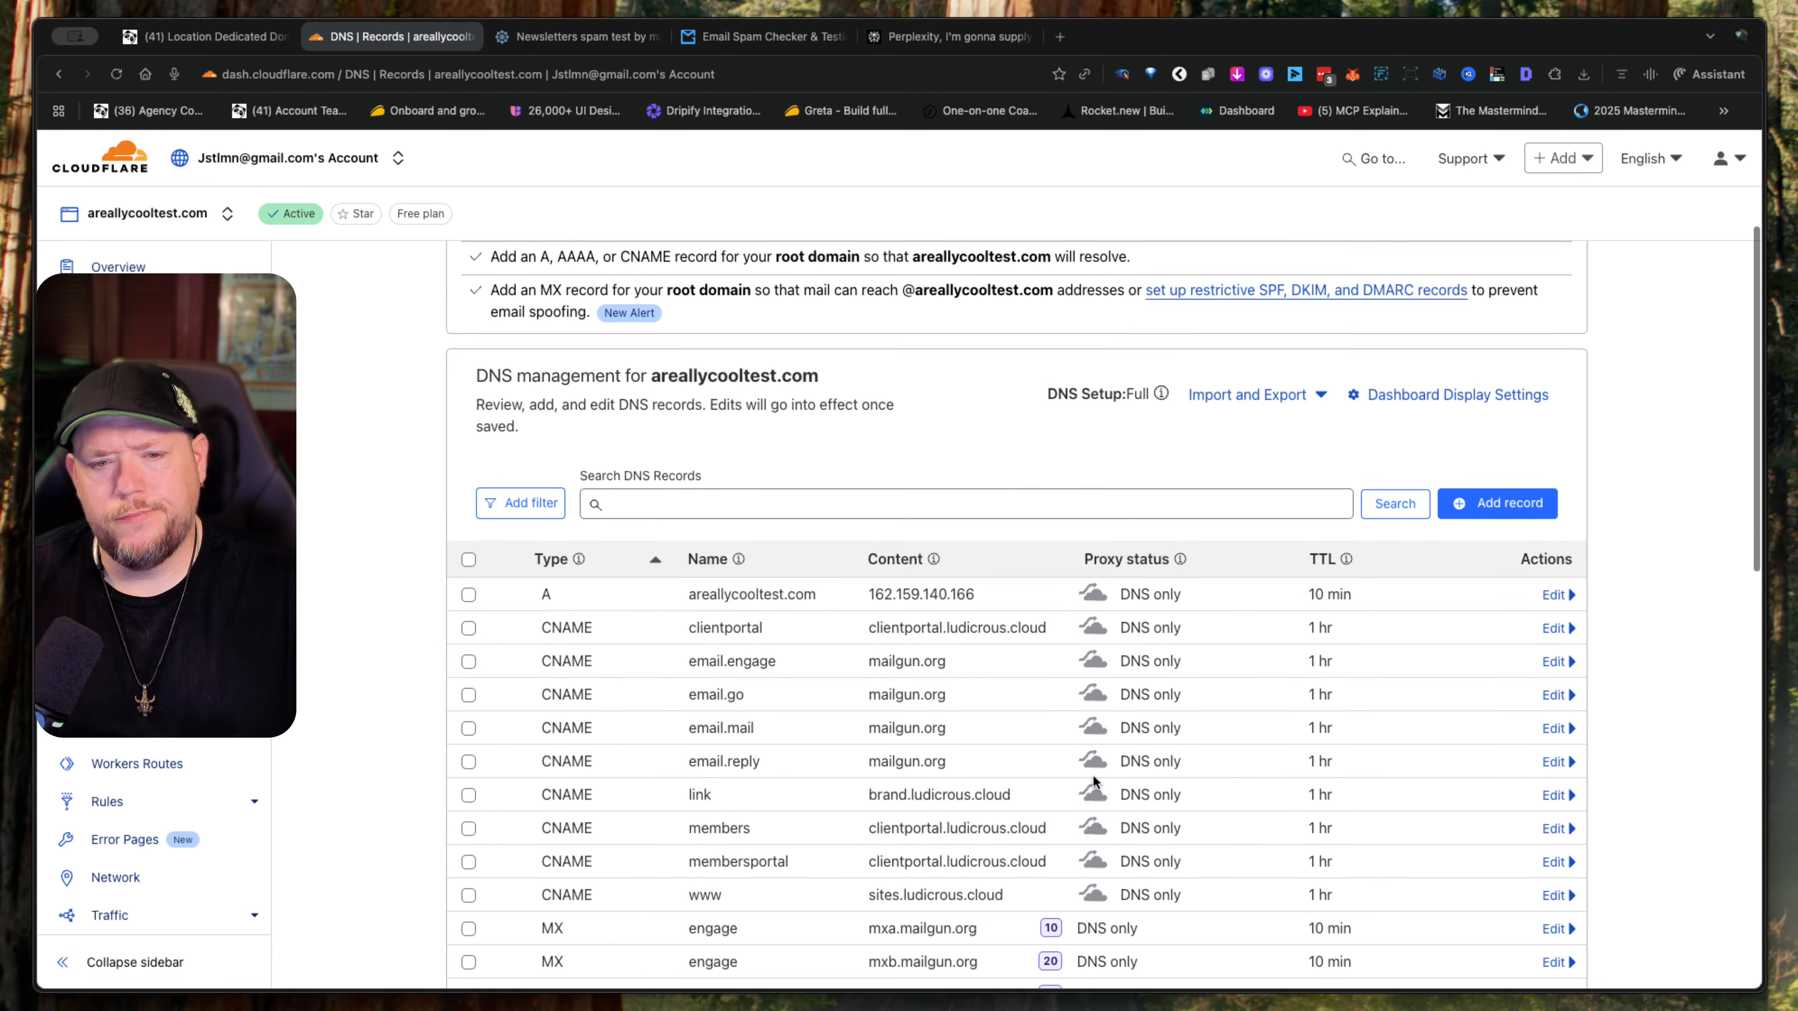
{"action": "scroll", "coordinate": [1093, 782], "scroll_direction": "down", "scroll_amount": 5}
{"action": "scroll", "coordinate": [1093, 782], "scroll_direction": "up", "scroll_amount": 3}
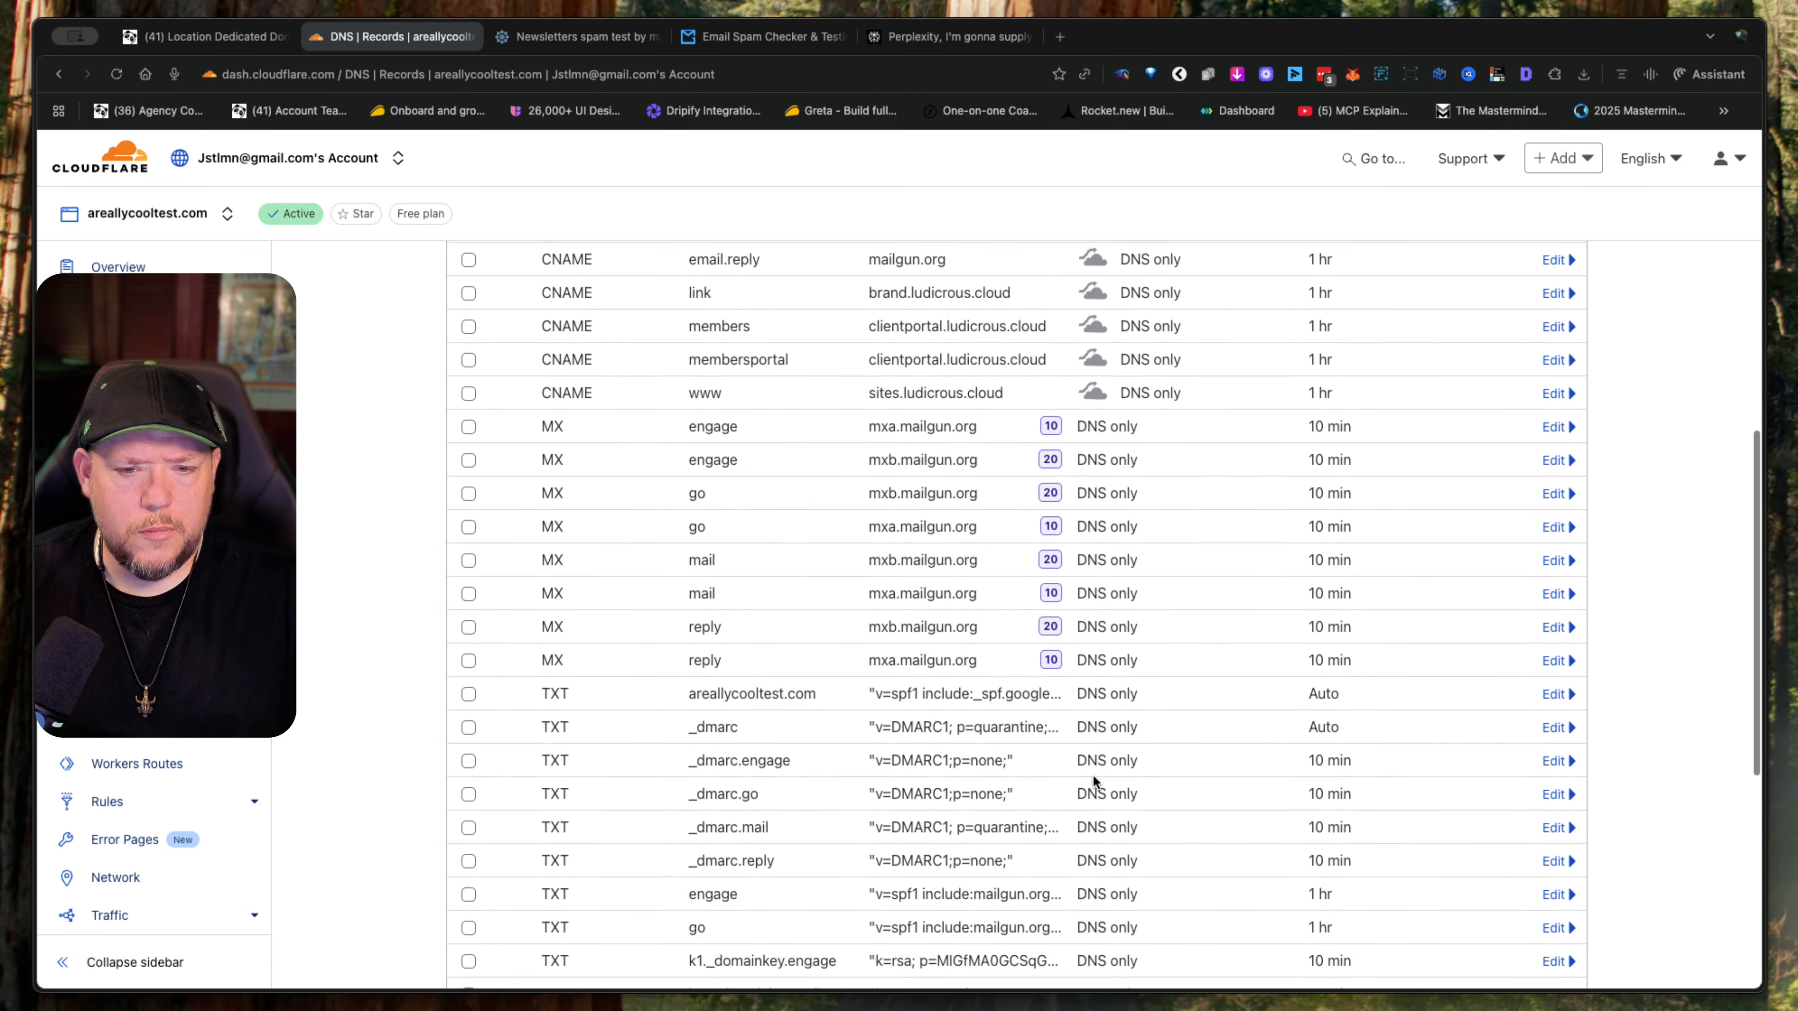
{"action": "scroll", "coordinate": [1091, 779], "scroll_direction": "down", "scroll_amount": 3}
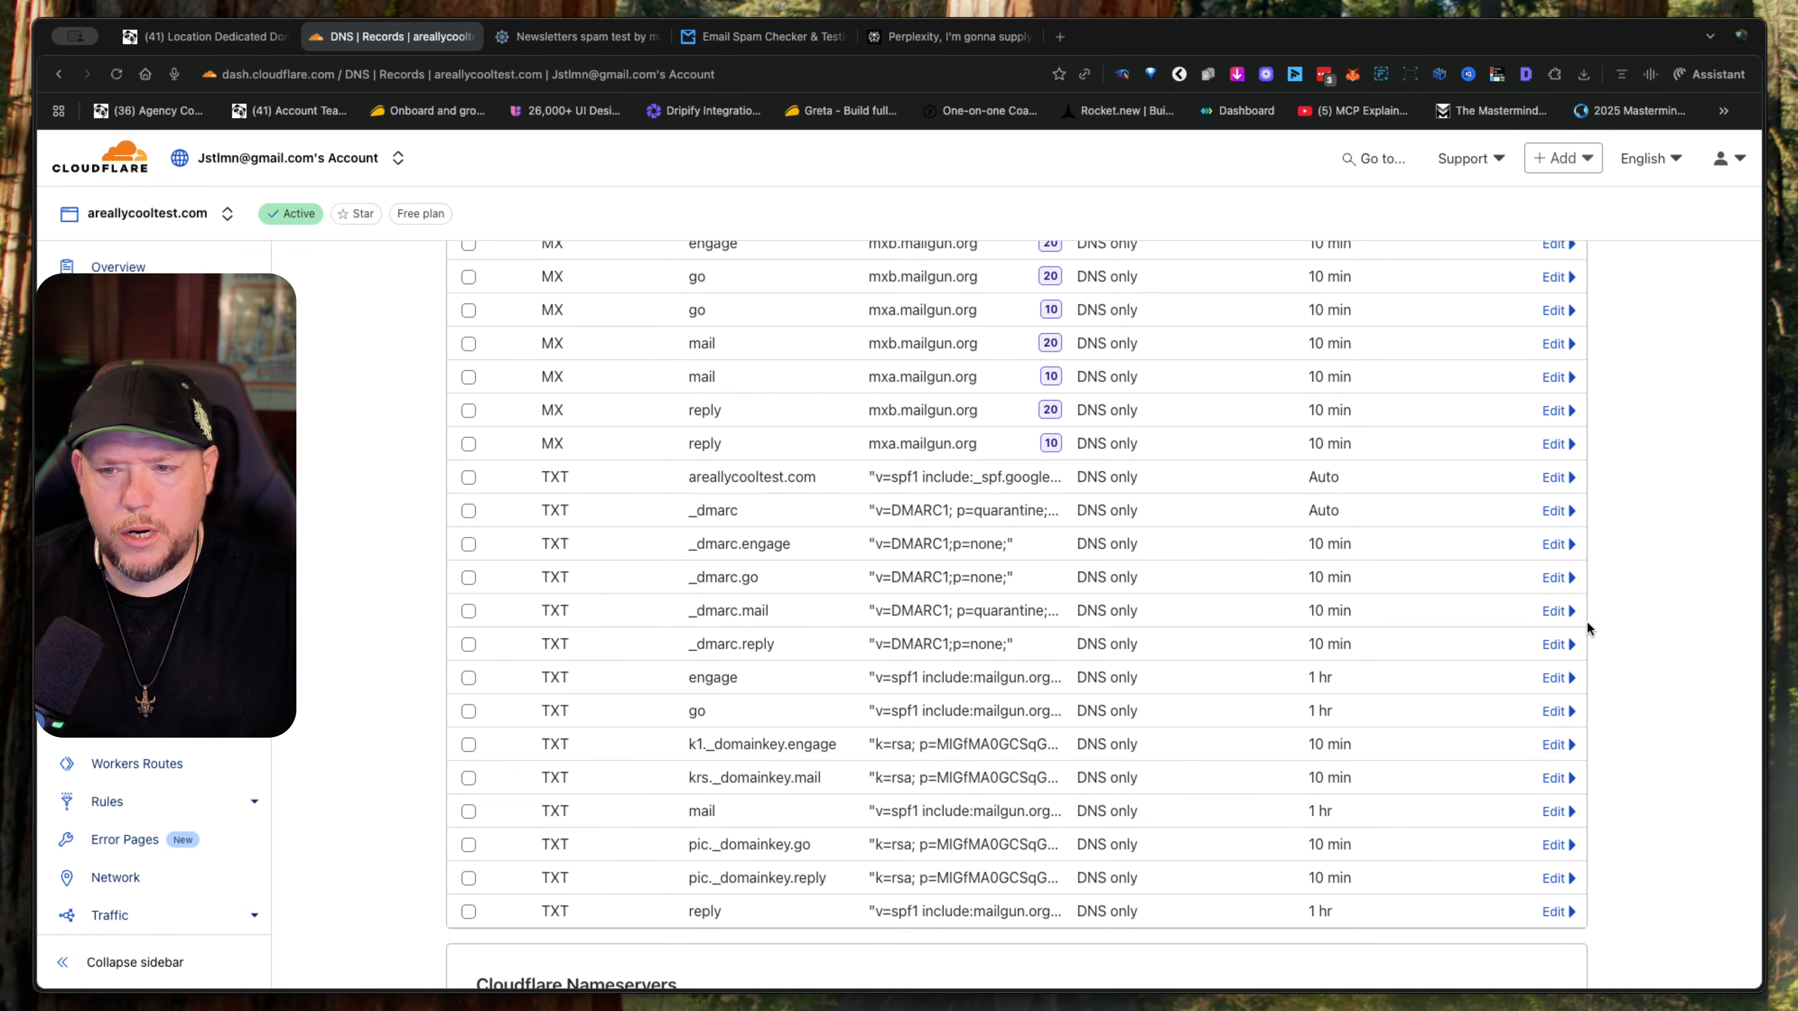
{"action": "left_click", "coordinate": [1553, 610]}
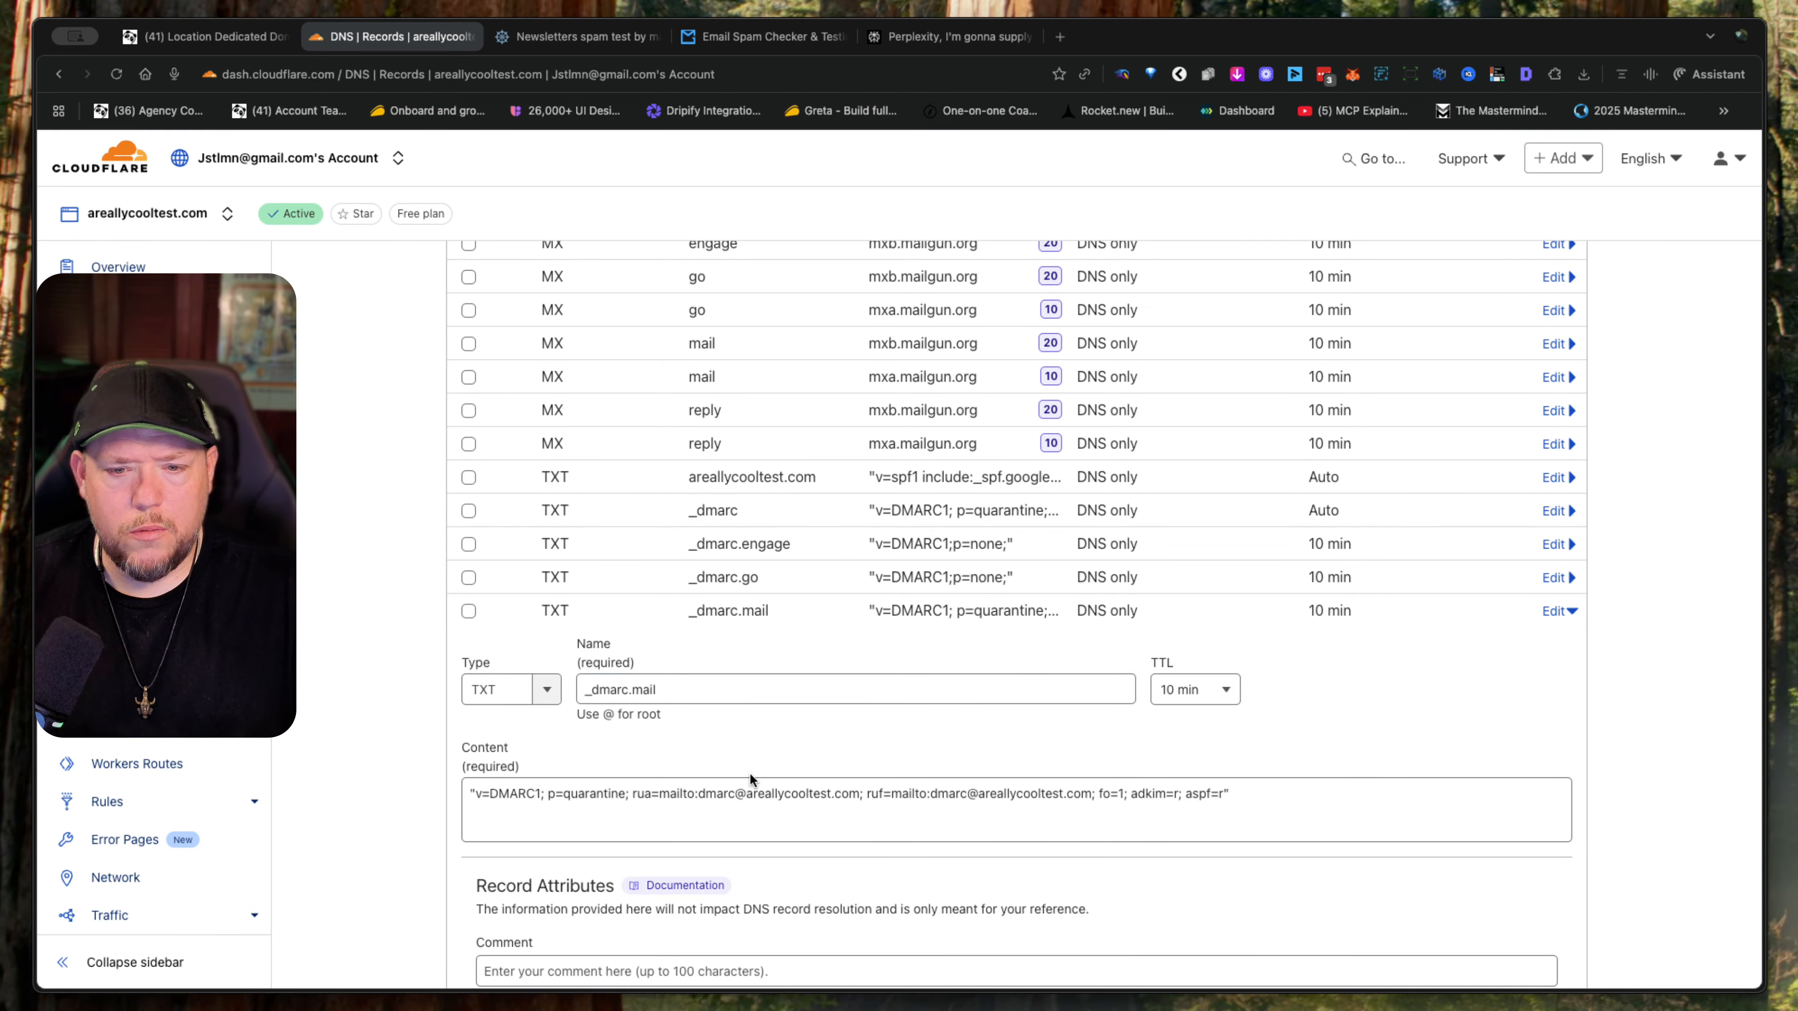
{"action": "left_click", "coordinate": [1288, 792]}
{"action": "key", "text": "super+a"}
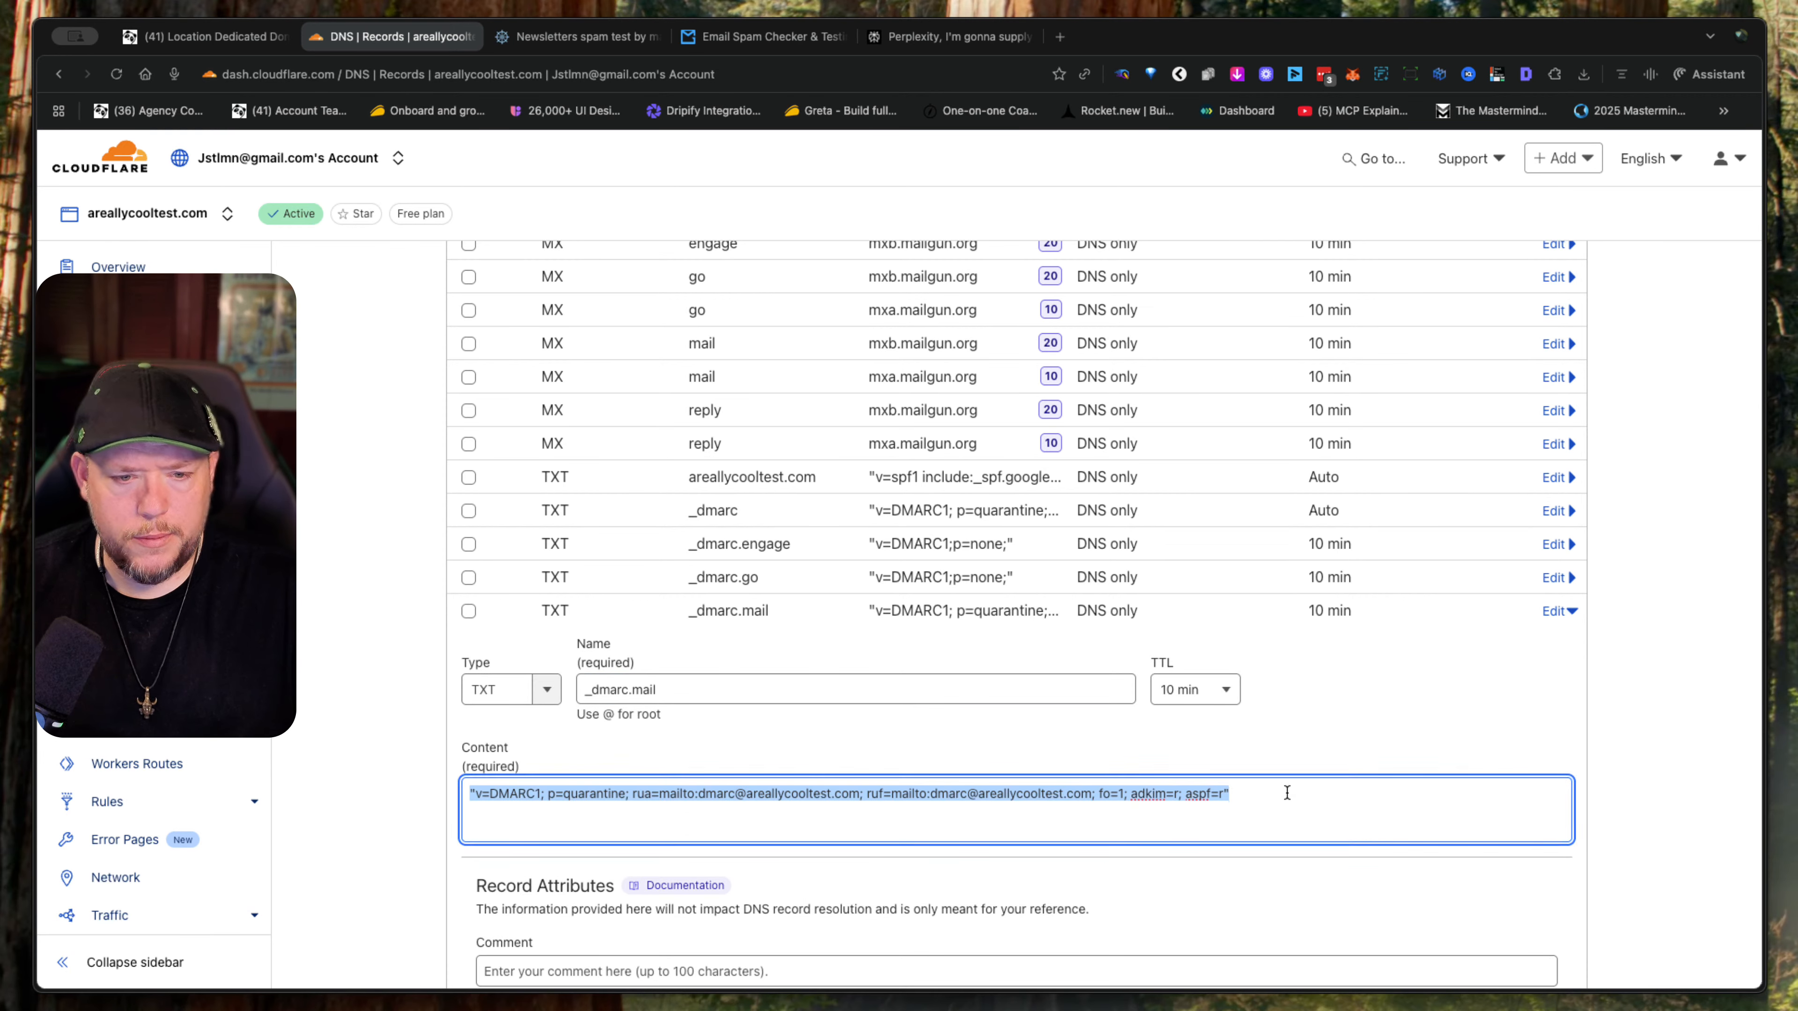
{"action": "left_click", "coordinate": [1286, 791]}
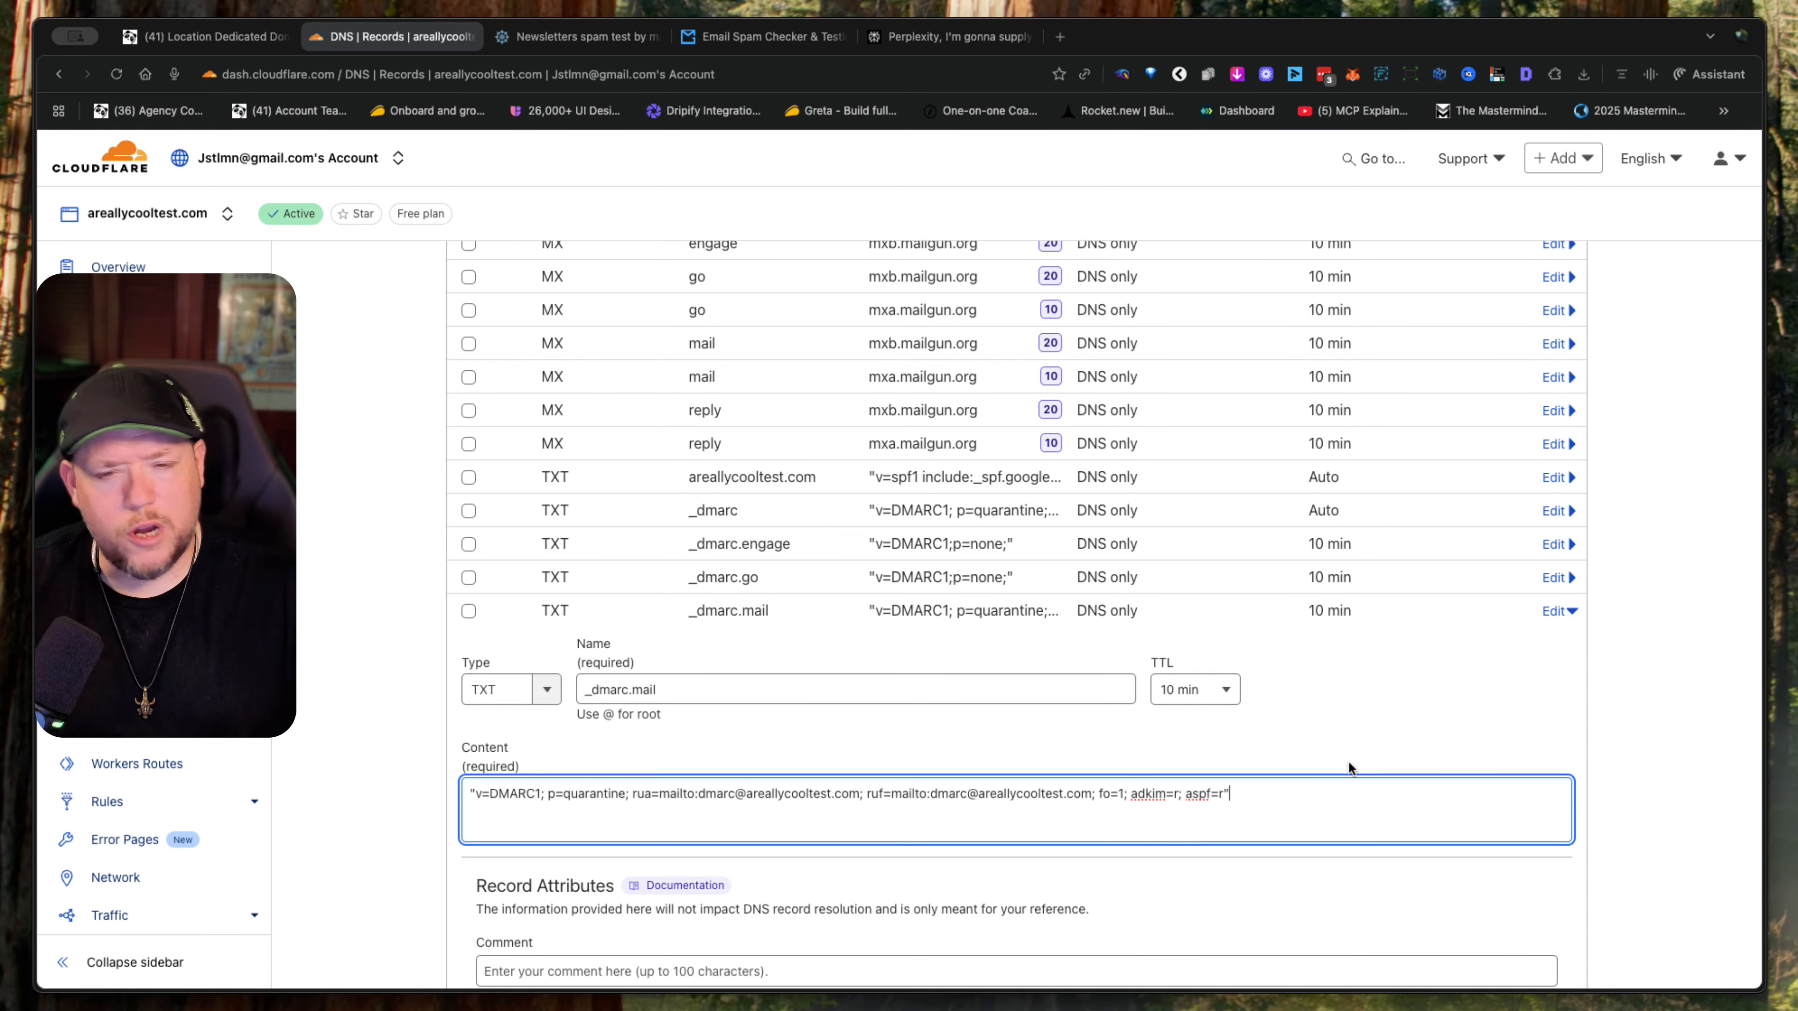
{"action": "scroll", "coordinate": [1348, 768], "scroll_direction": "down", "scroll_amount": 4}
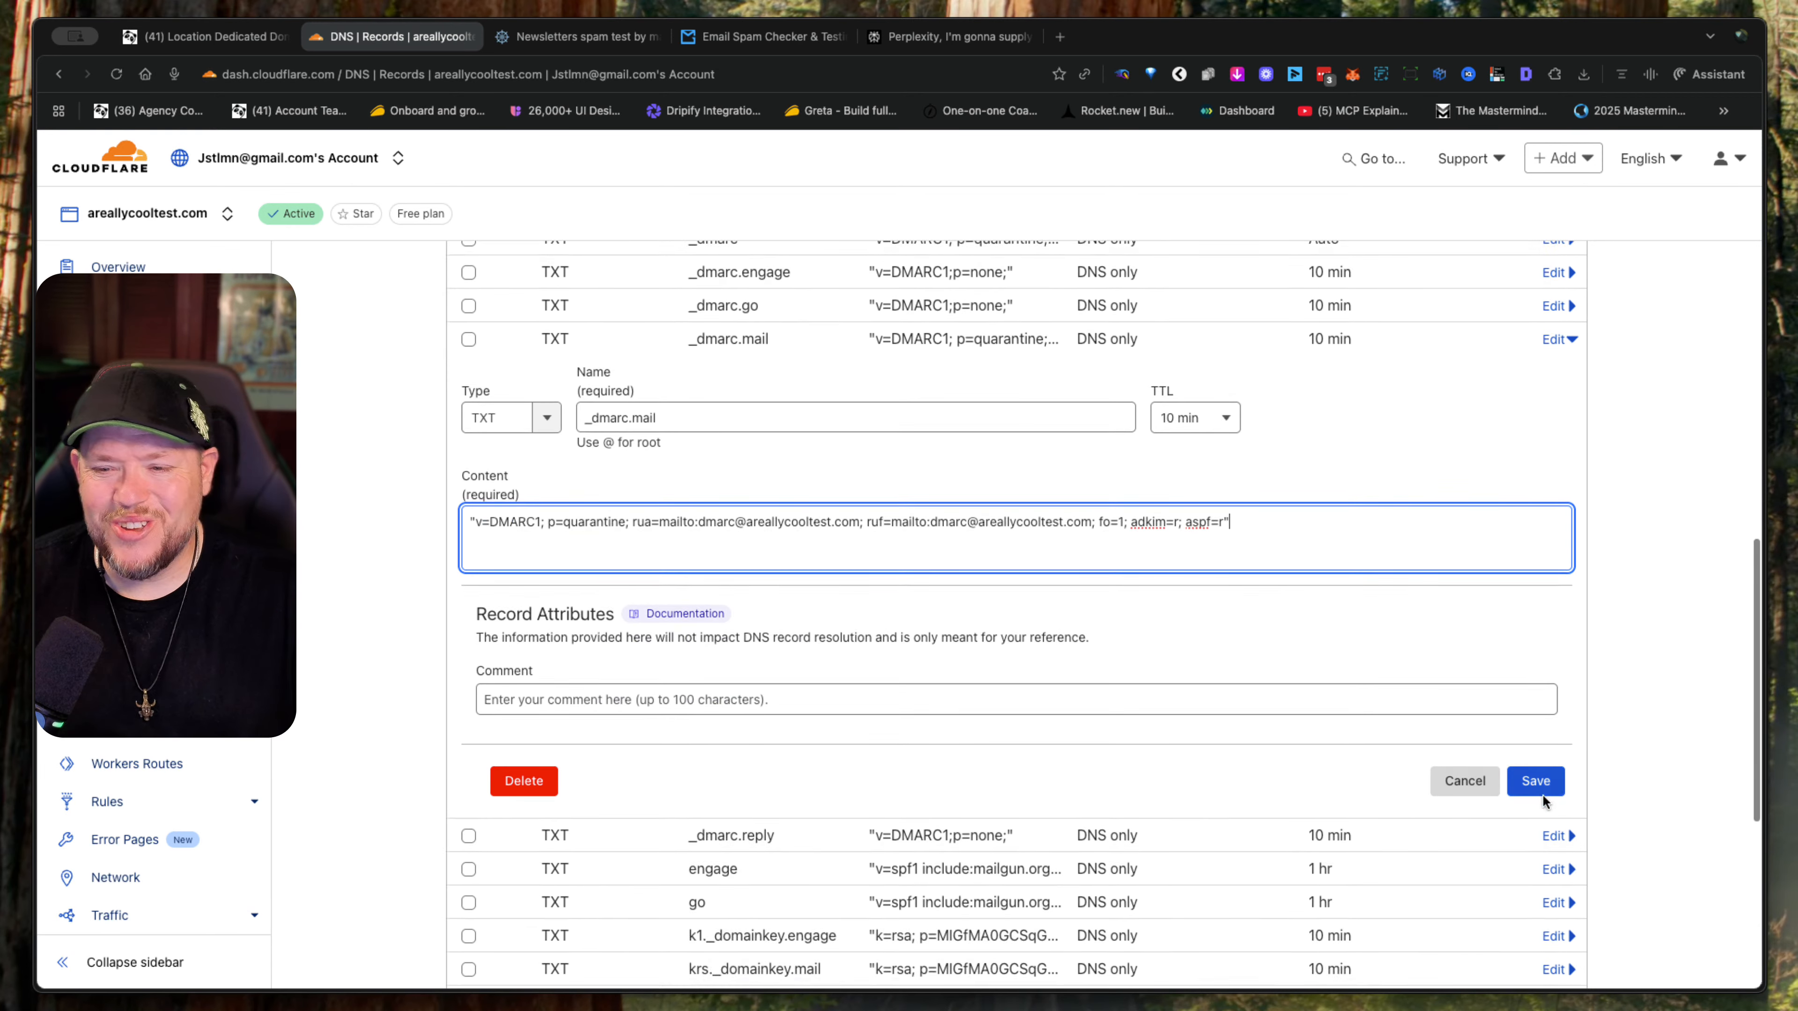
{"action": "left_click", "coordinate": [1534, 780]}
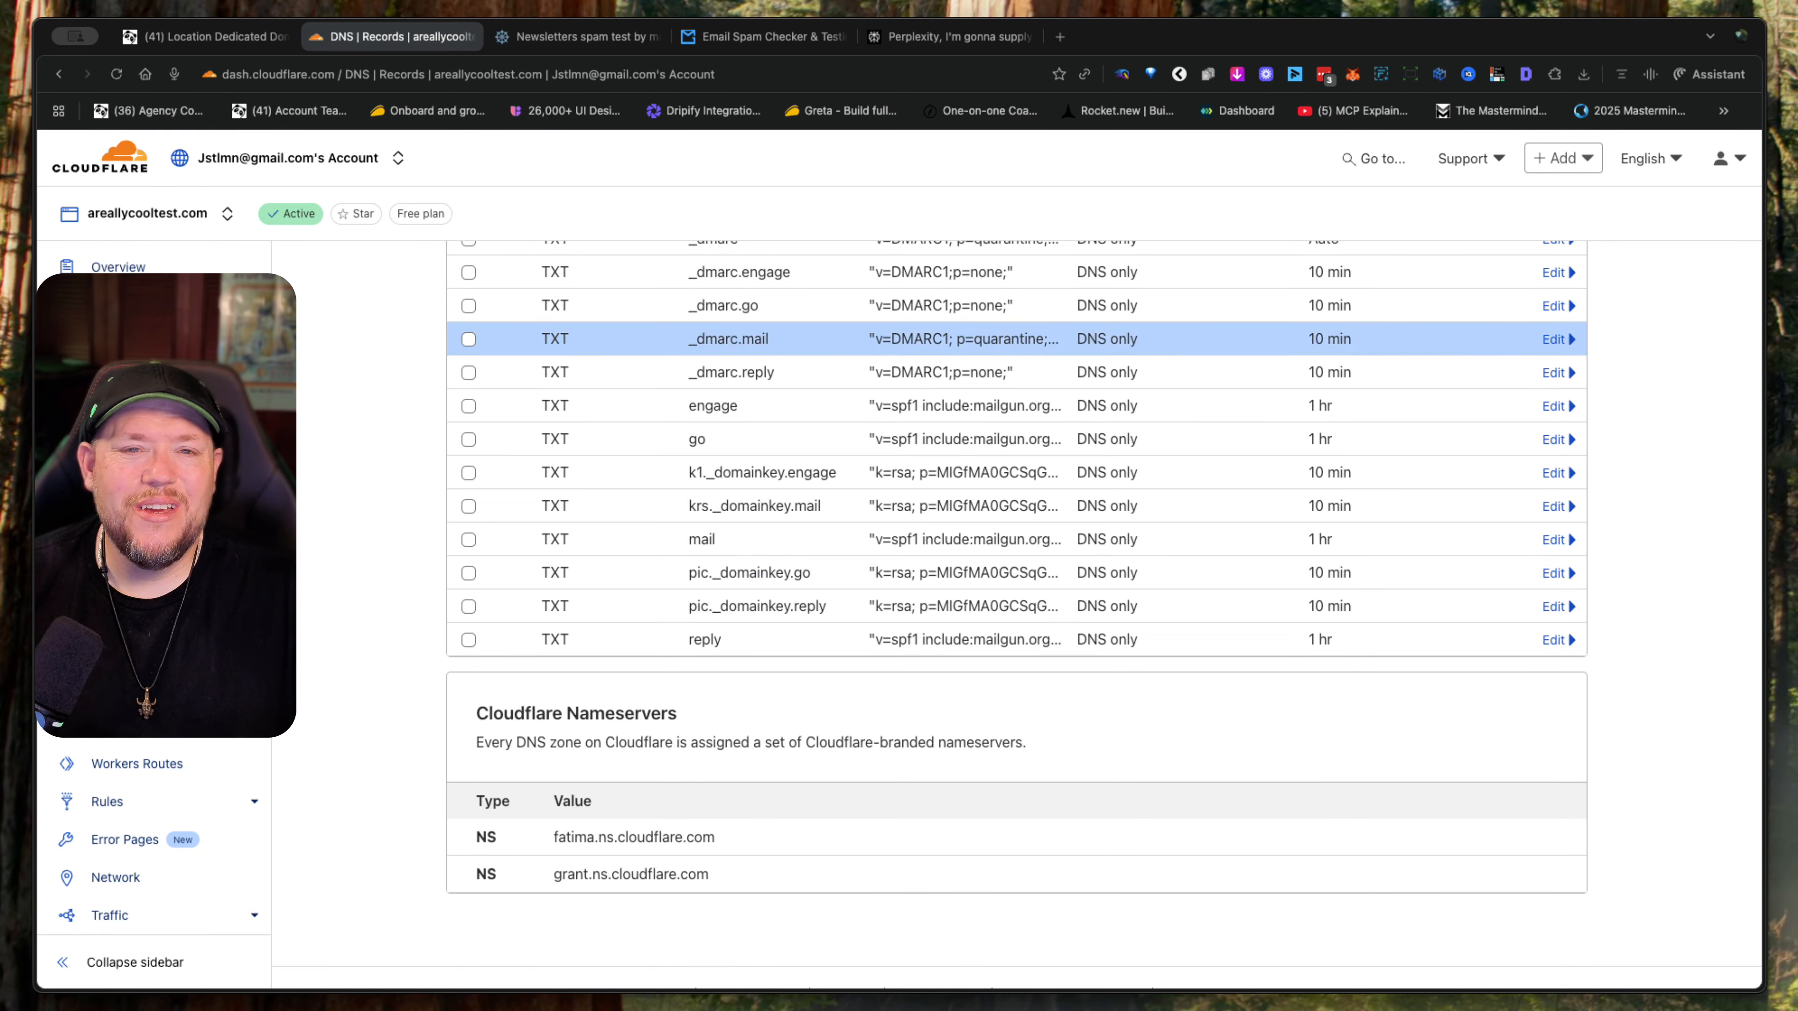
- Switch back to Perplexity and read the analysis of the reply, go and engage subdomains, the root domain and the actionable recommendations
{"action": "left_click", "coordinate": [920, 41]}
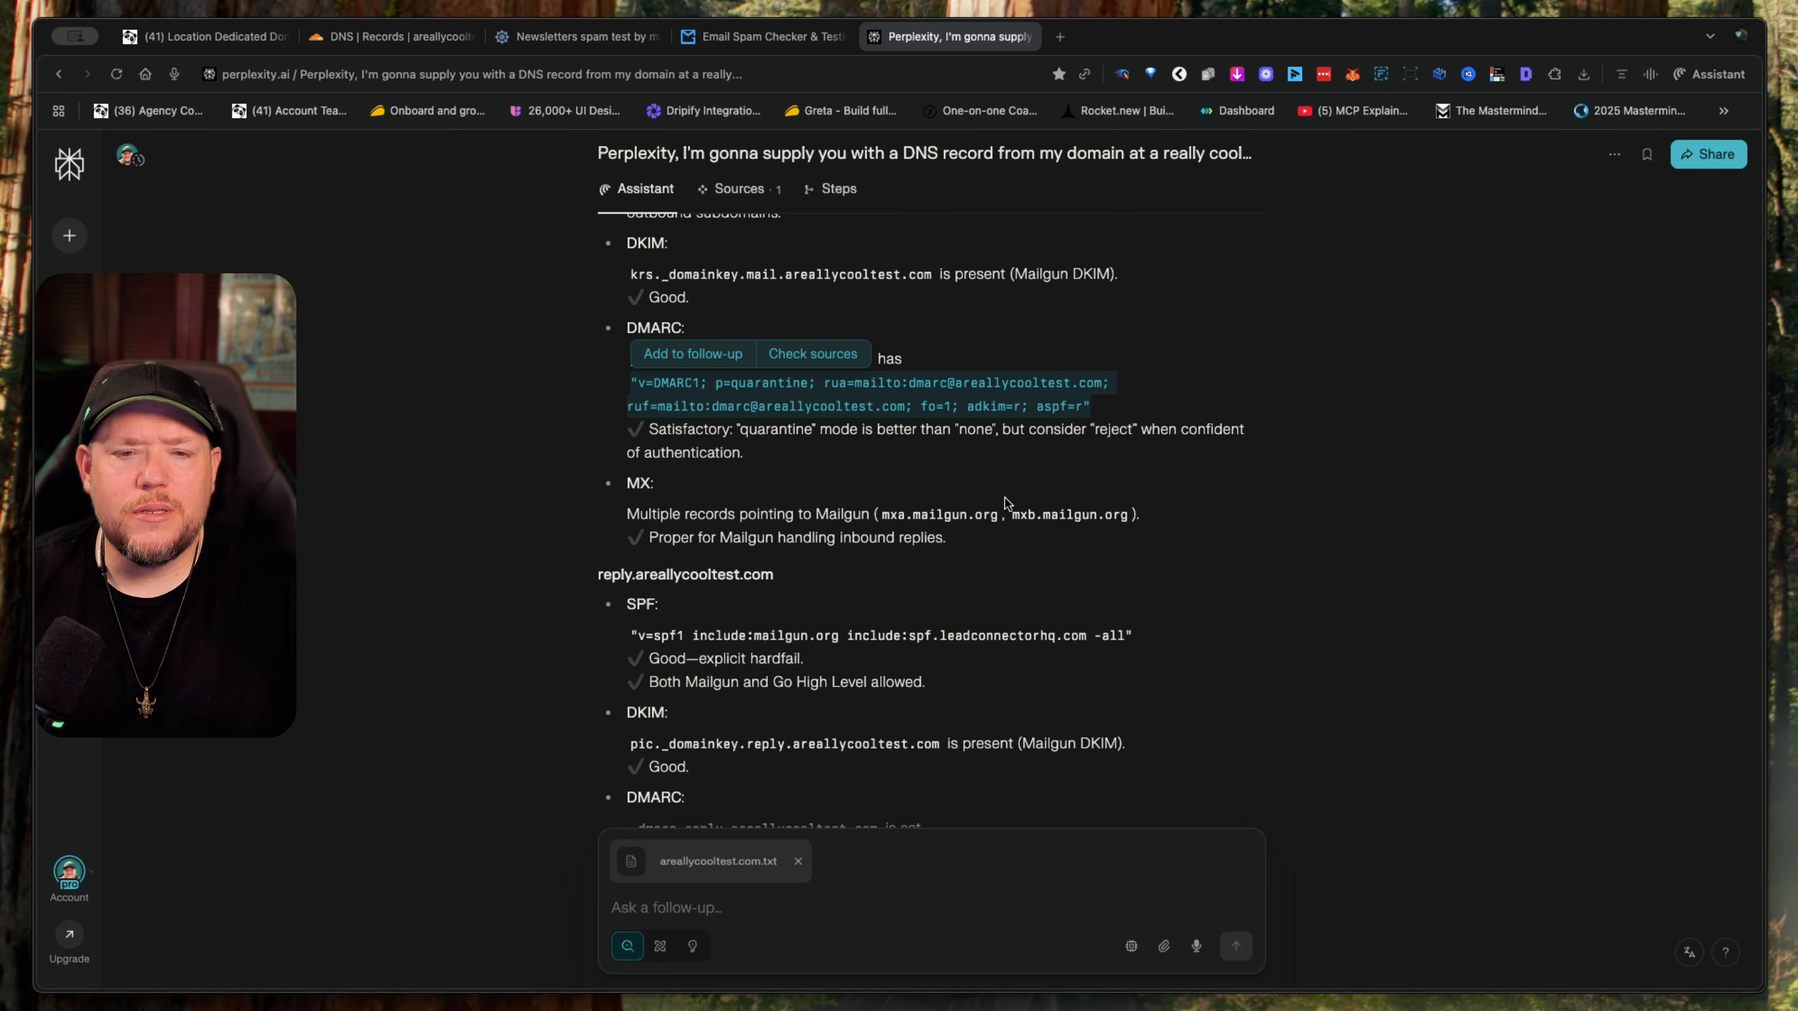
{"action": "scroll", "coordinate": [812, 563], "scroll_direction": "down", "scroll_amount": 5}
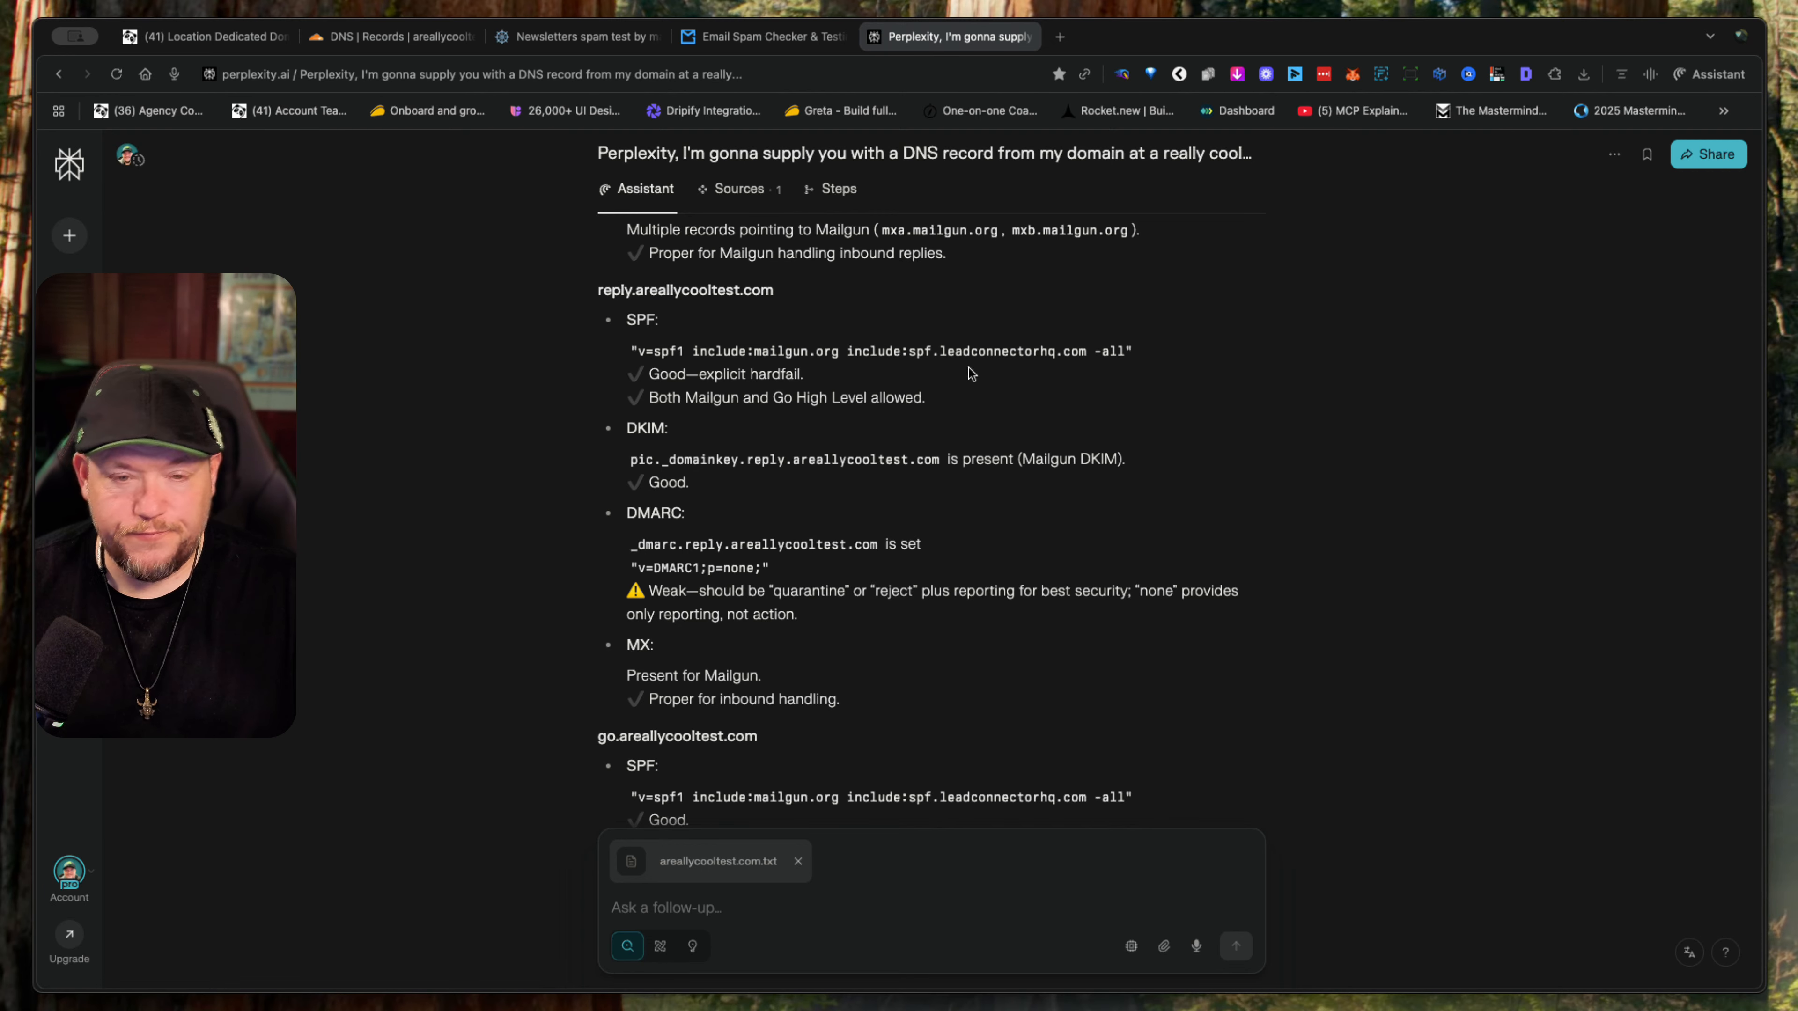
{"action": "scroll", "coordinate": [969, 370], "scroll_direction": "down", "scroll_amount": 1}
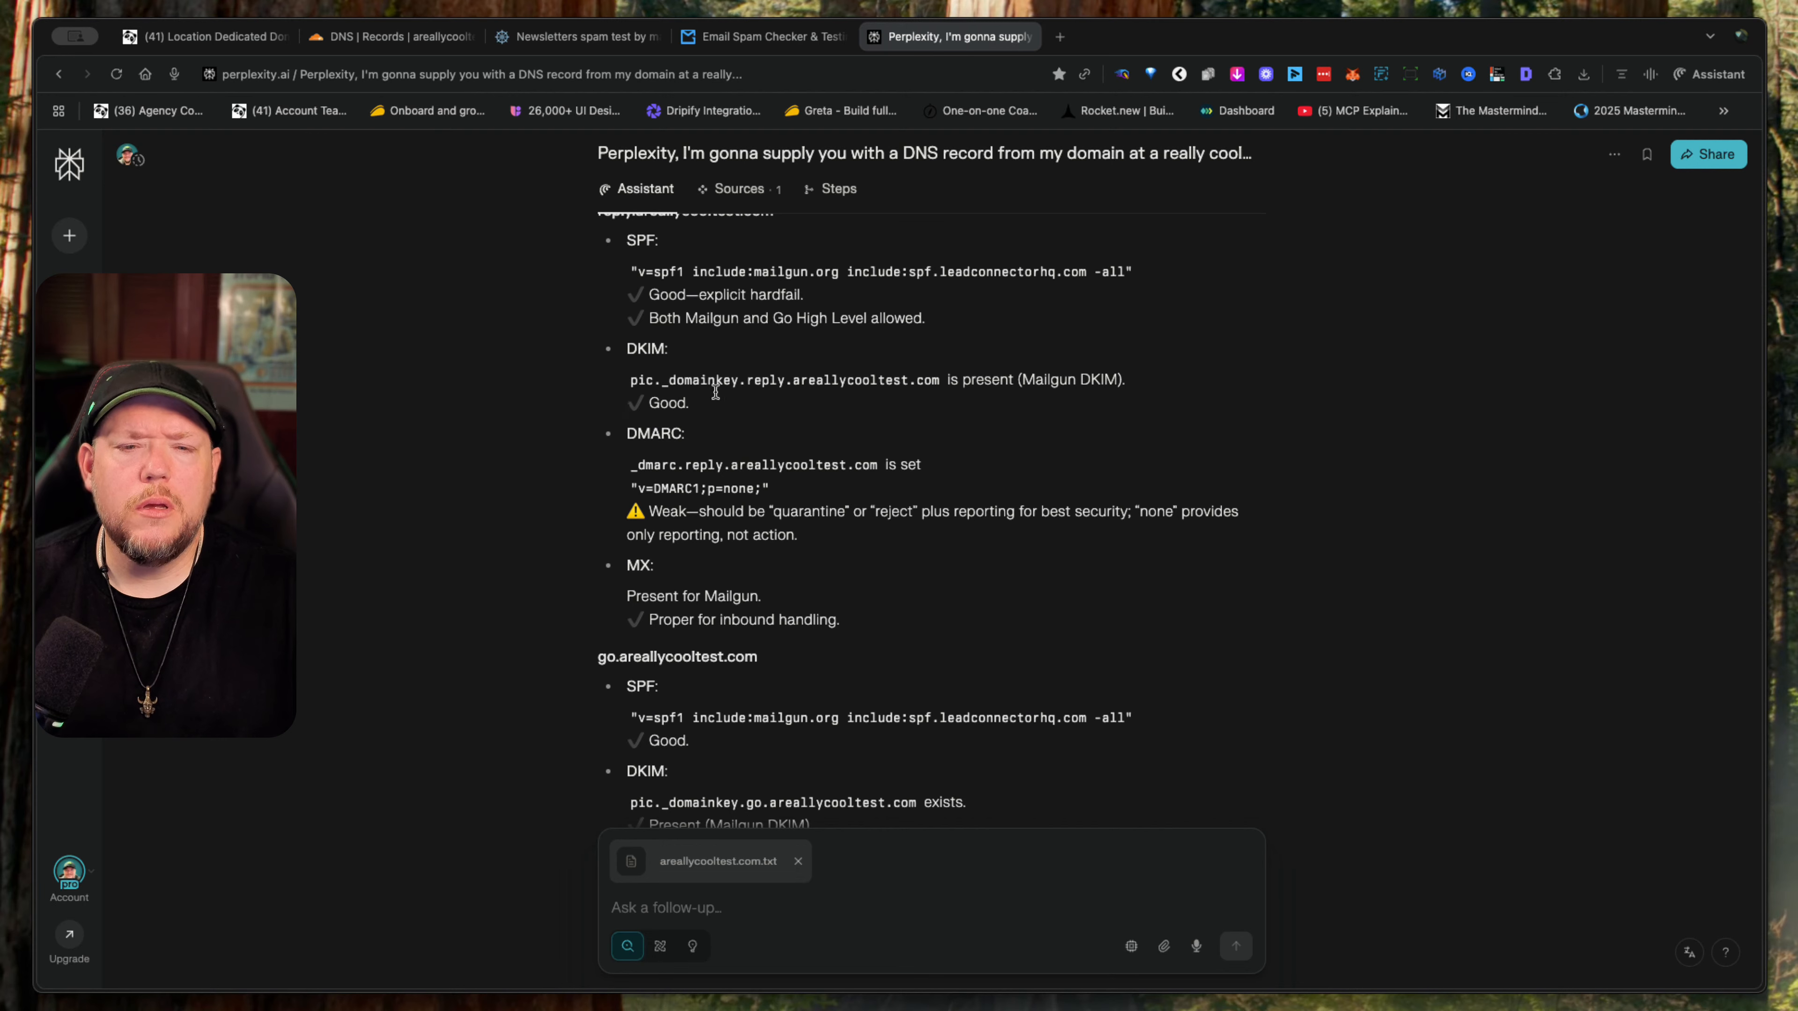
{"action": "scroll", "coordinate": [959, 509], "scroll_direction": "down", "scroll_amount": 2}
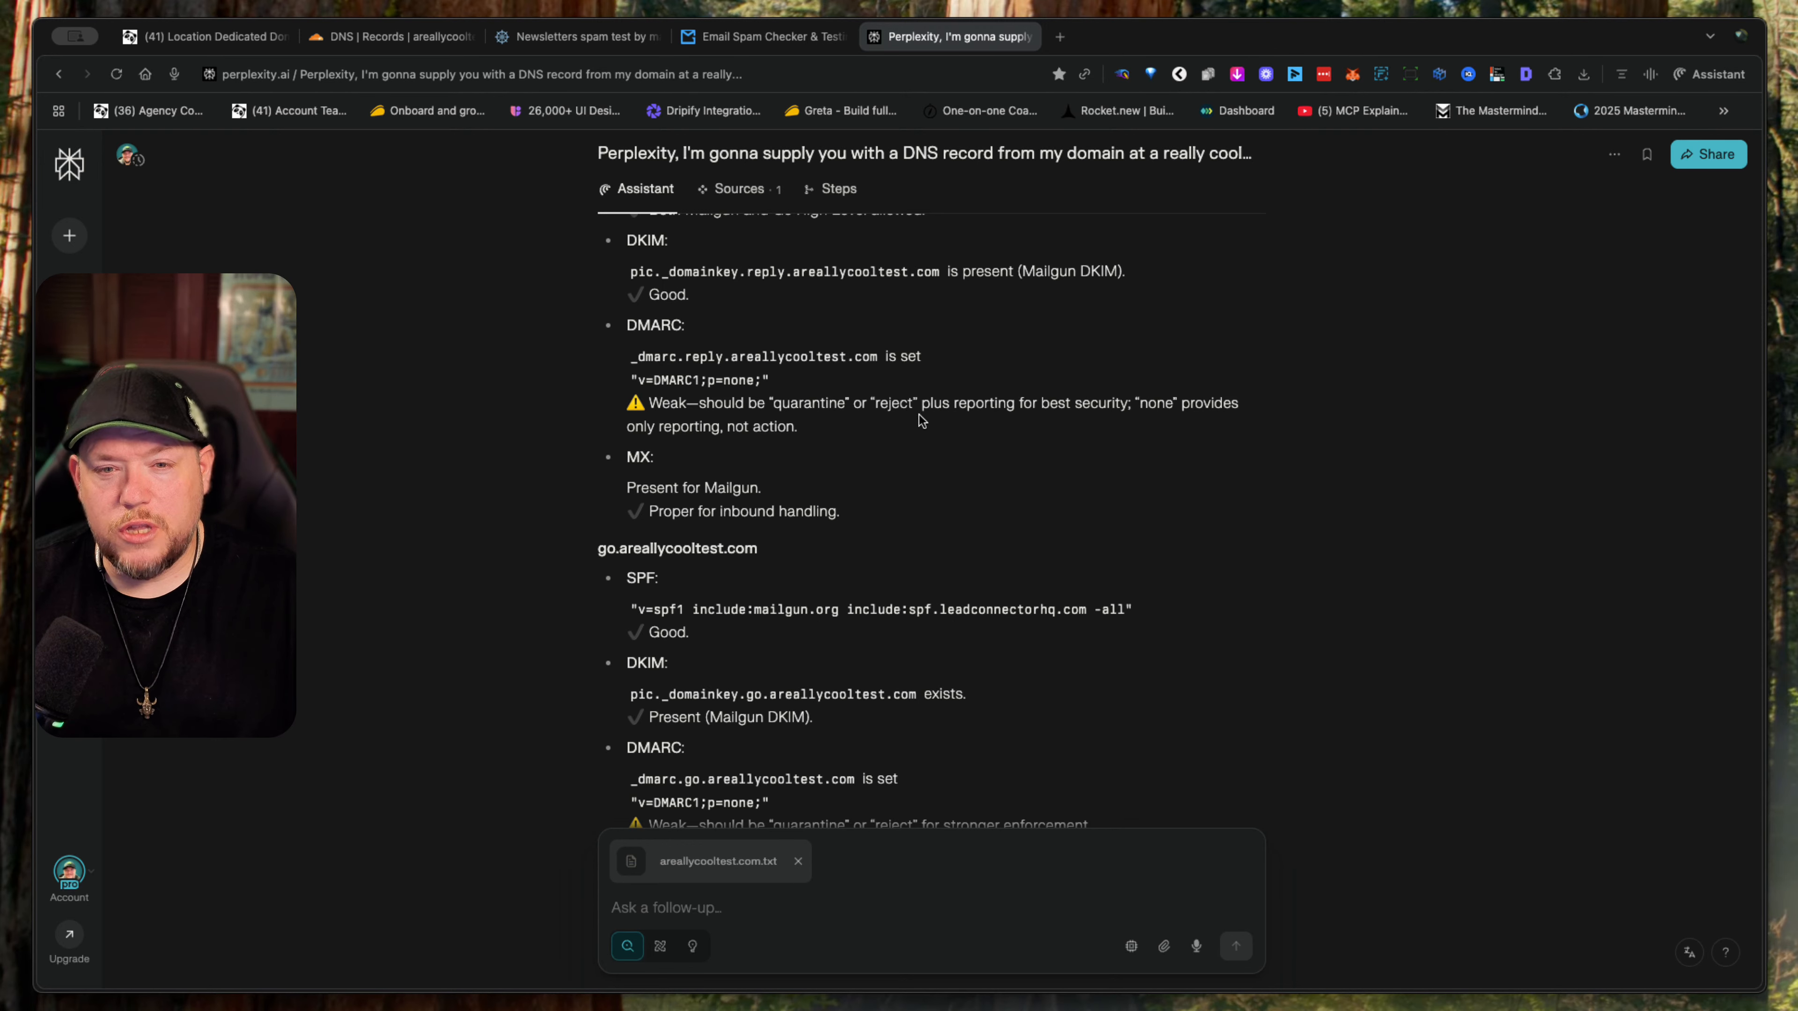
{"action": "scroll", "coordinate": [910, 517], "scroll_direction": "down", "scroll_amount": 3}
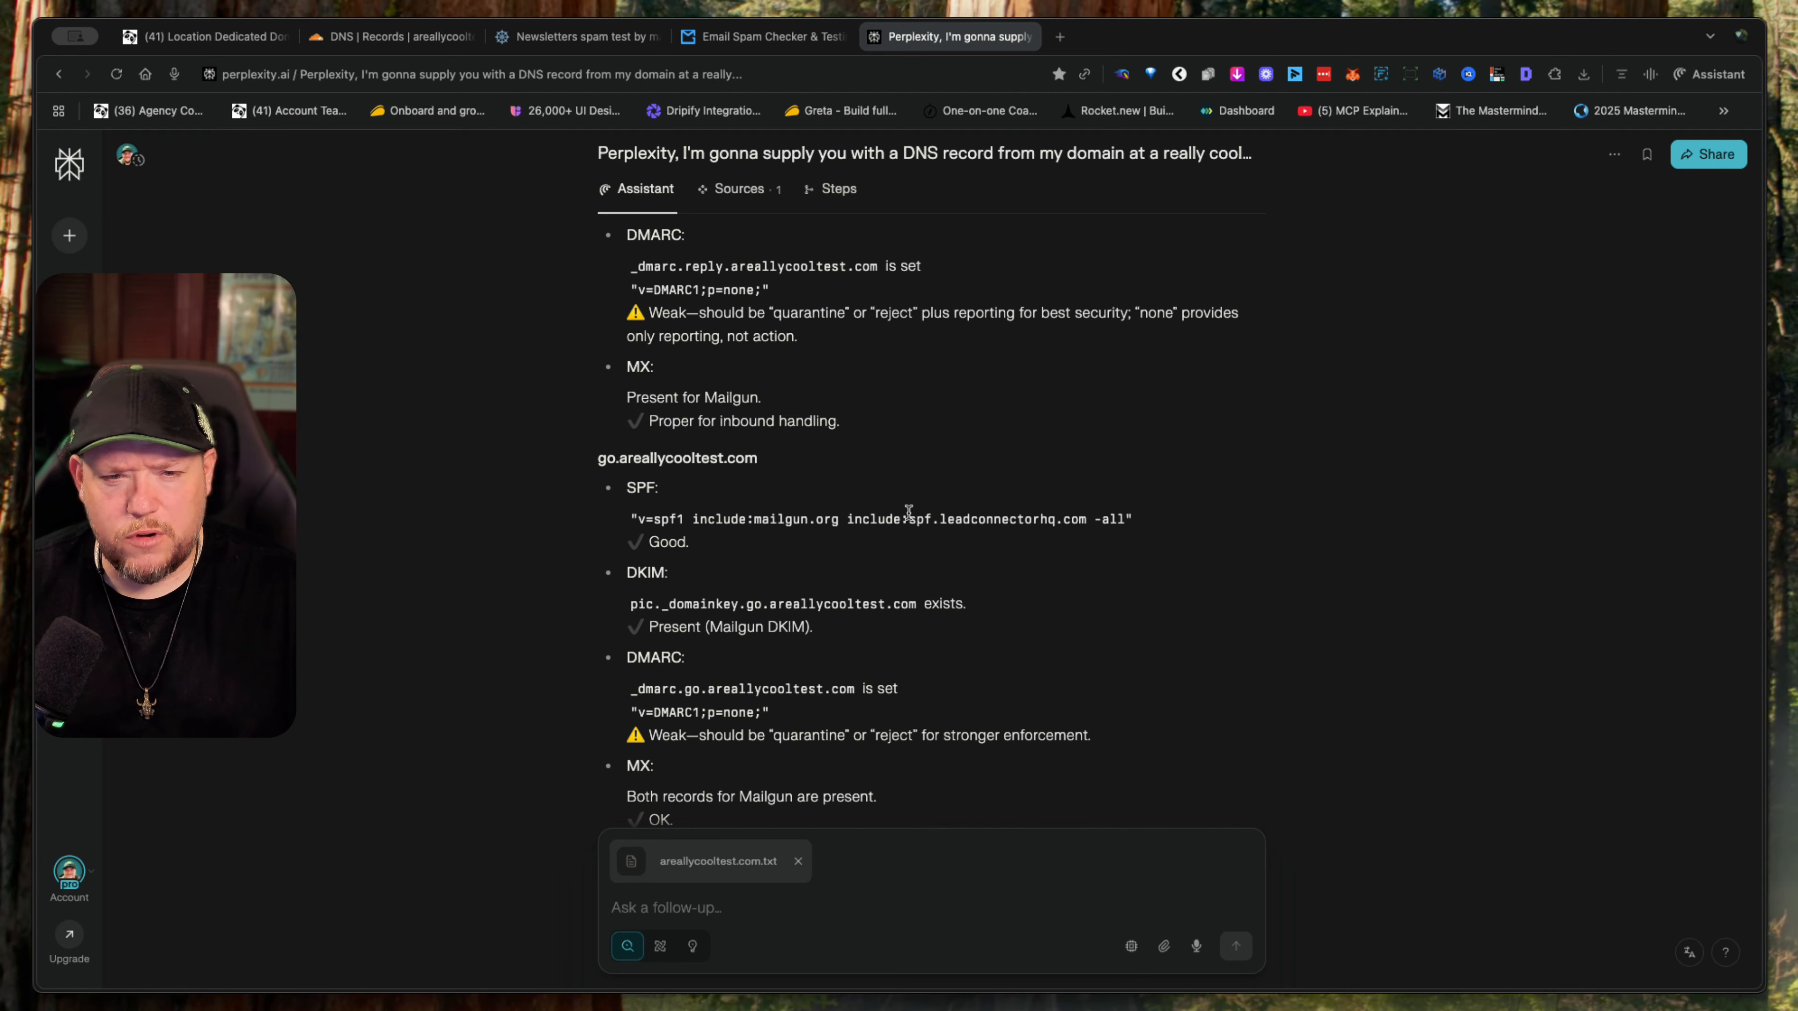
{"action": "scroll", "coordinate": [908, 511], "scroll_direction": "down", "scroll_amount": 3}
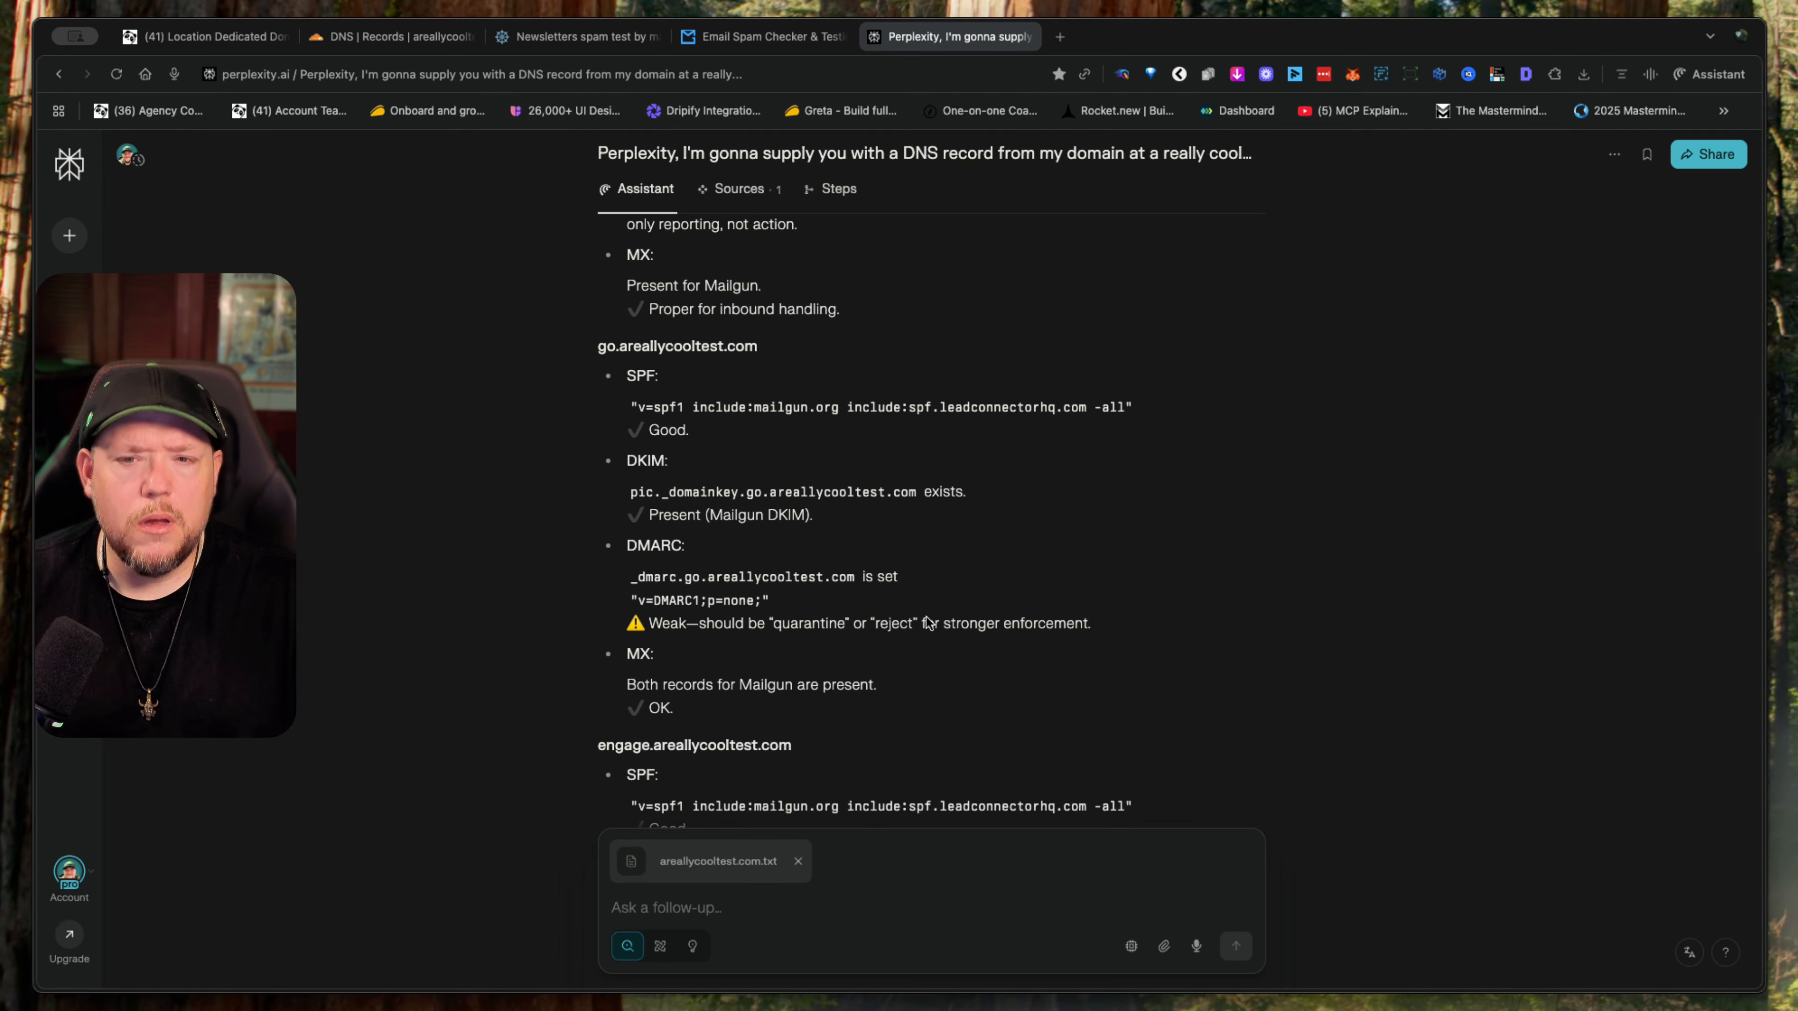
{"action": "scroll", "coordinate": [853, 544], "scroll_direction": "down", "scroll_amount": 10}
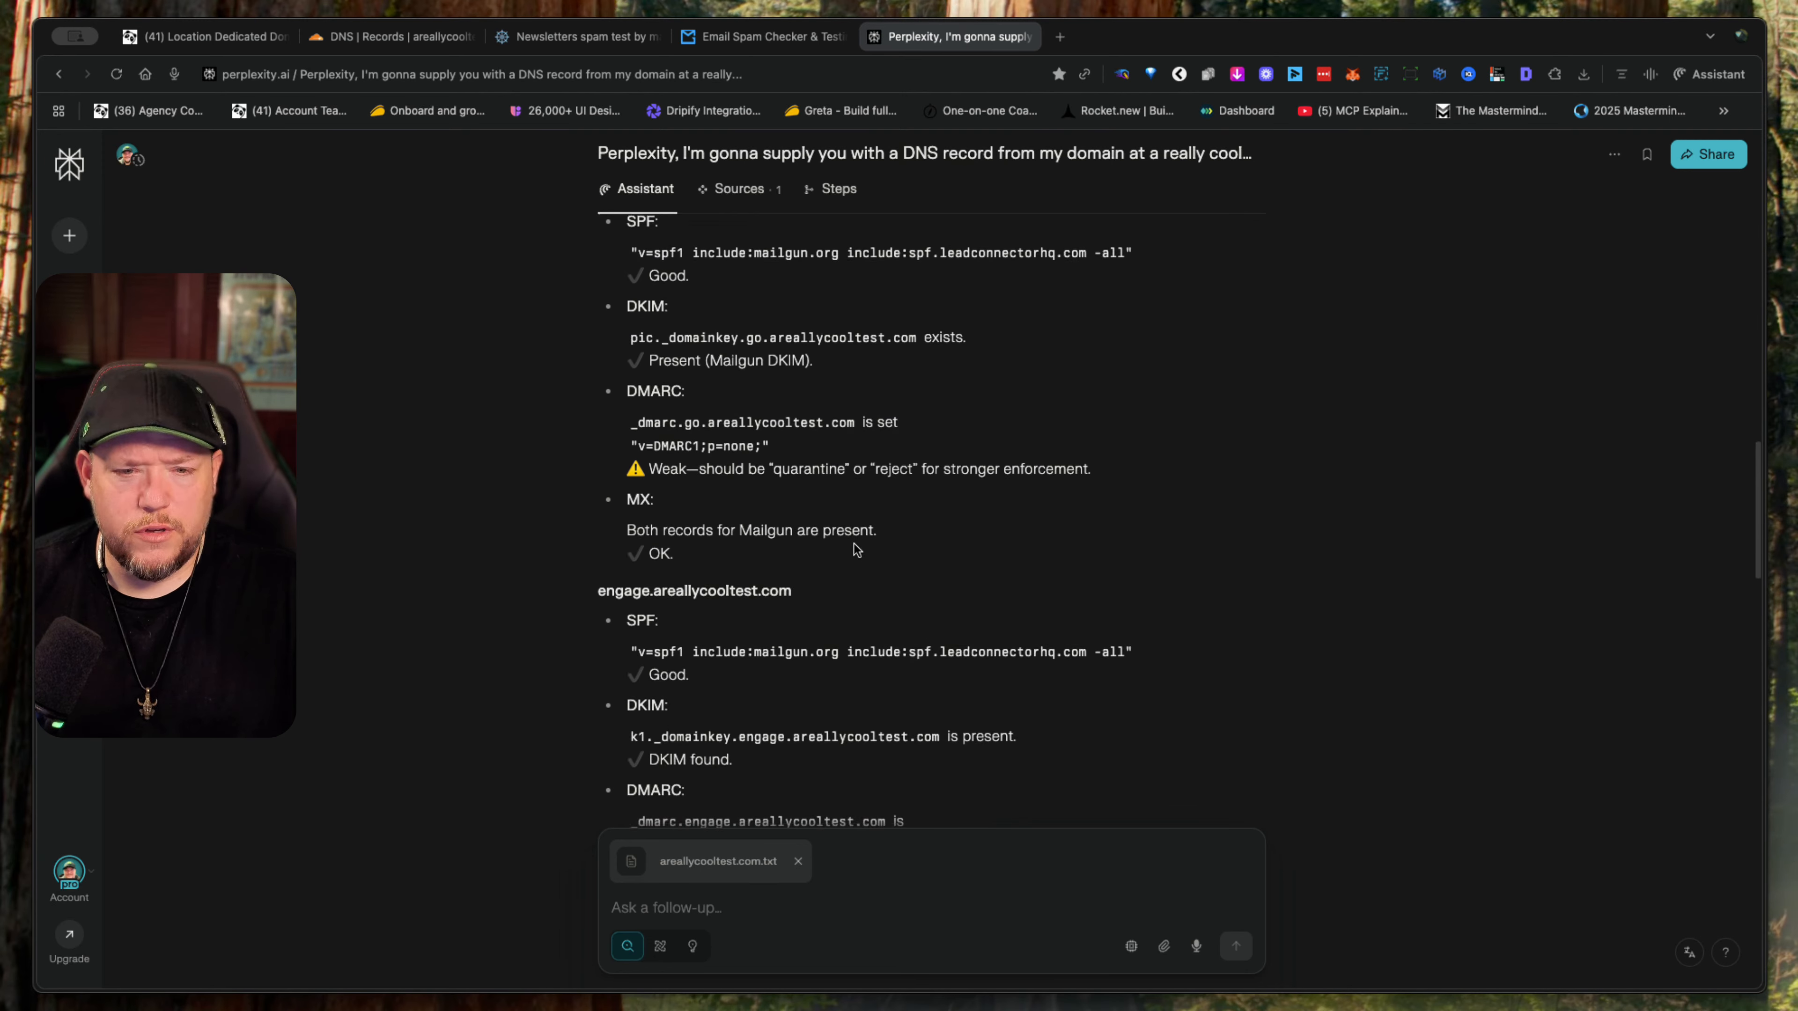
{"action": "scroll", "coordinate": [854, 544], "scroll_direction": "down", "scroll_amount": 4}
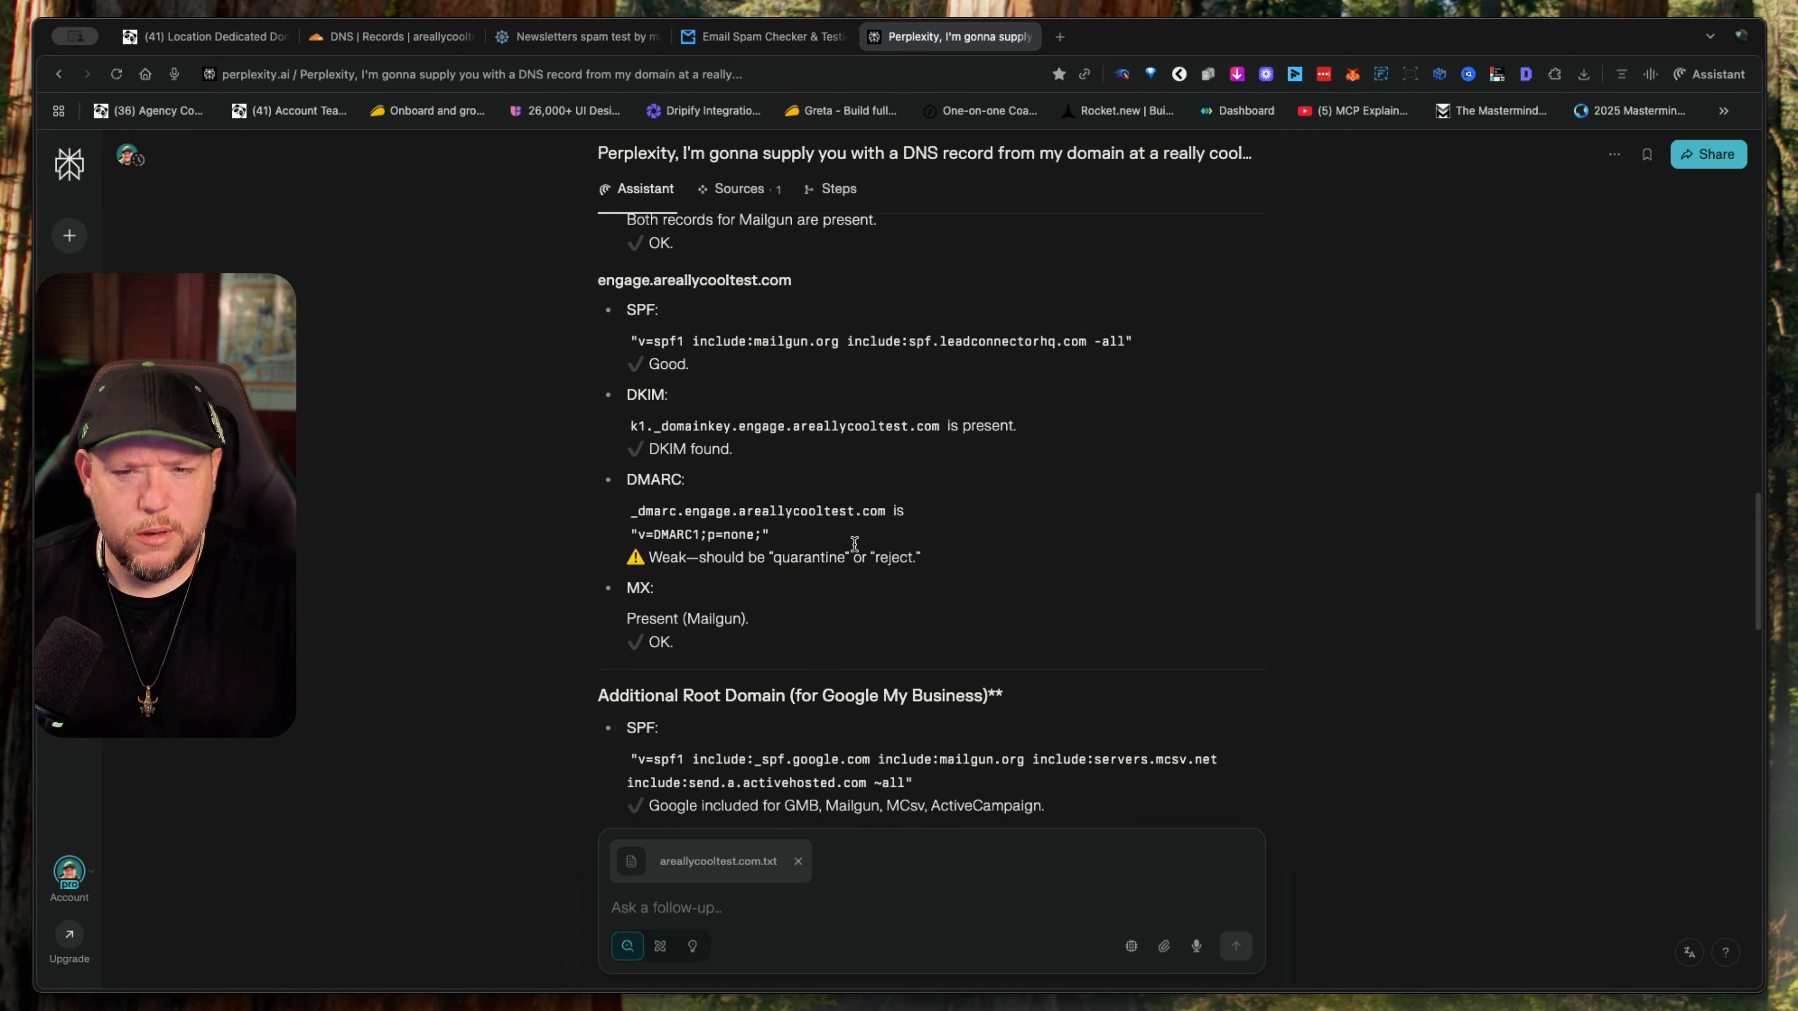
{"action": "scroll", "coordinate": [853, 544], "scroll_direction": "down", "scroll_amount": 5}
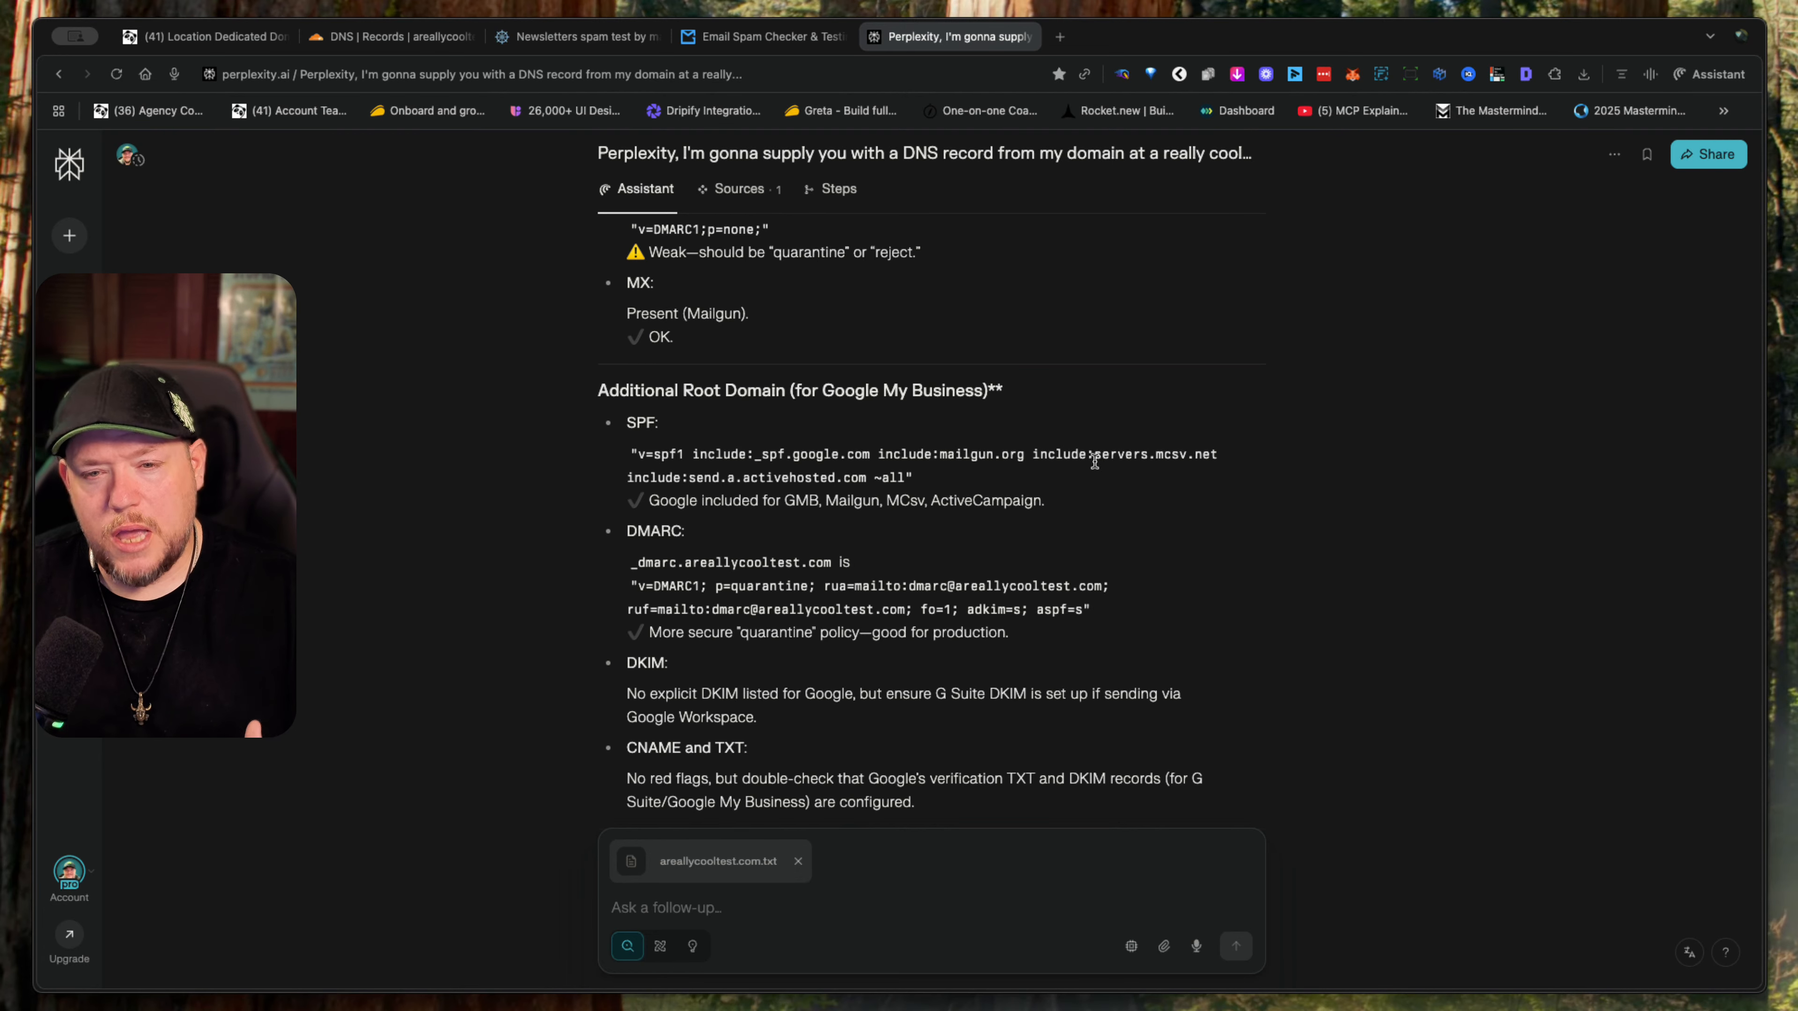
{"action": "scroll", "coordinate": [1094, 462], "scroll_direction": "down", "scroll_amount": 2}
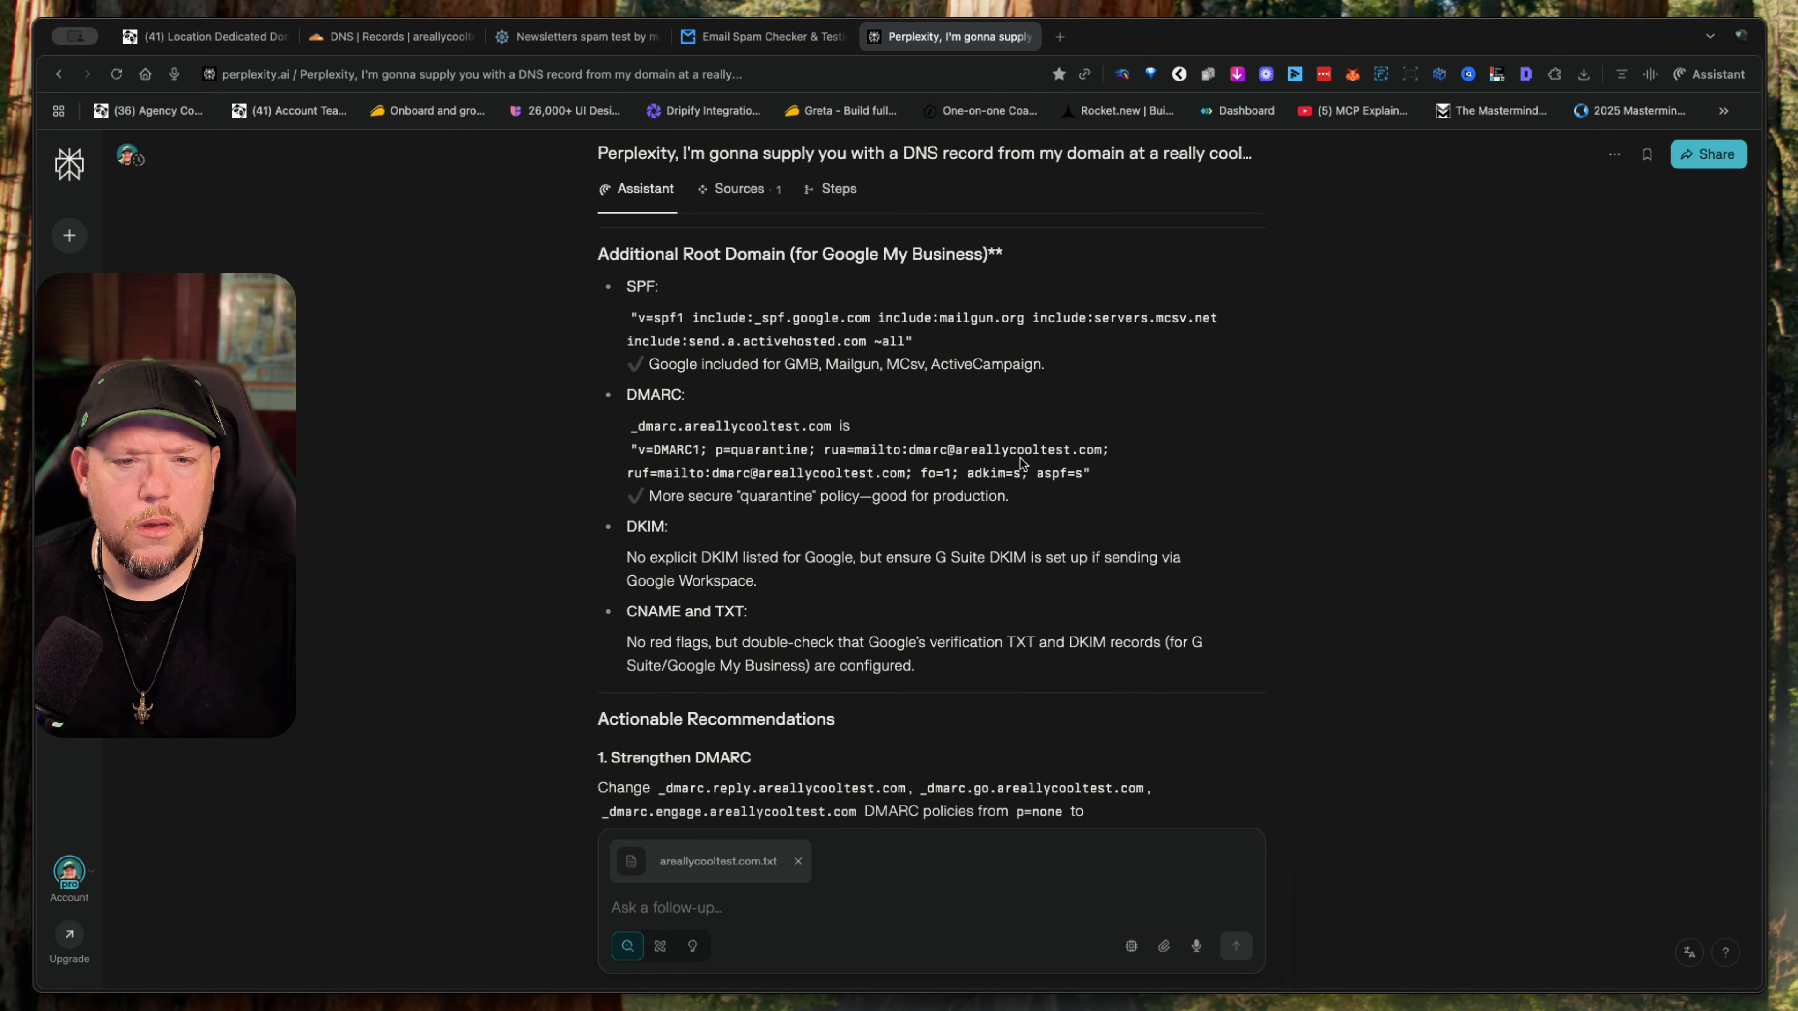
{"action": "scroll", "coordinate": [891, 542], "scroll_direction": "down", "scroll_amount": 3}
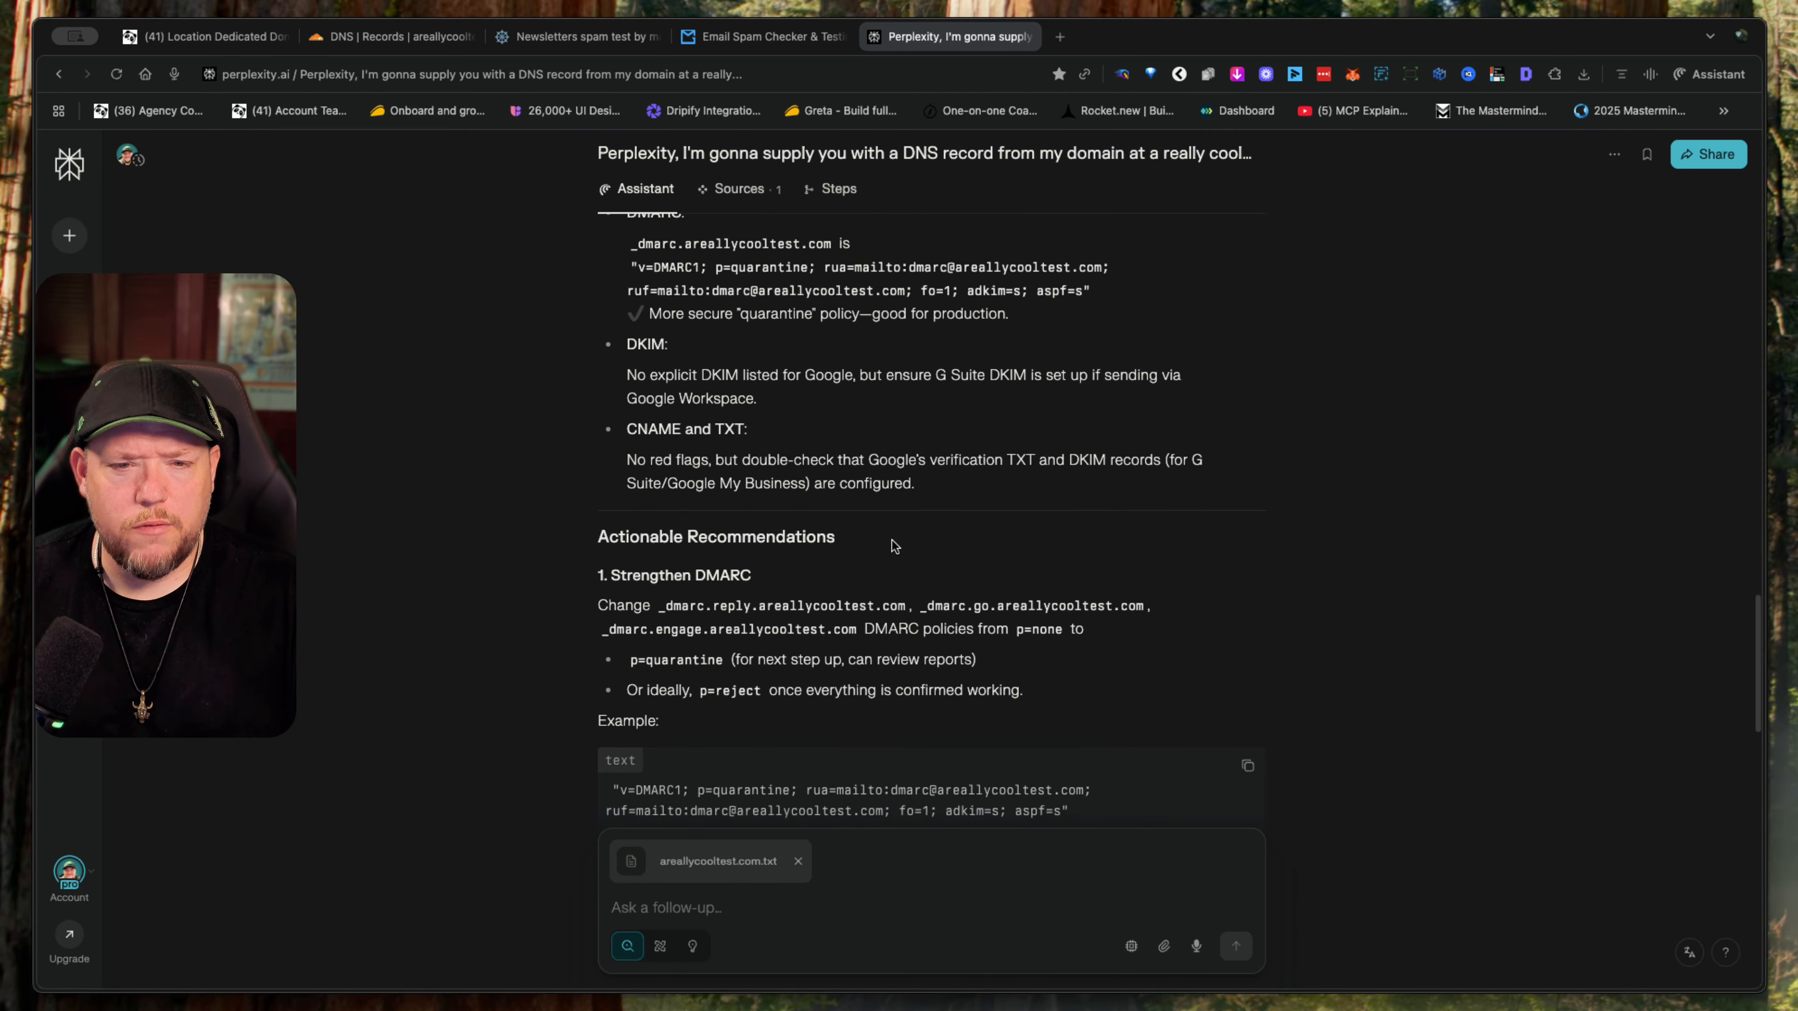
{"action": "scroll", "coordinate": [892, 541], "scroll_direction": "down", "scroll_amount": 4}
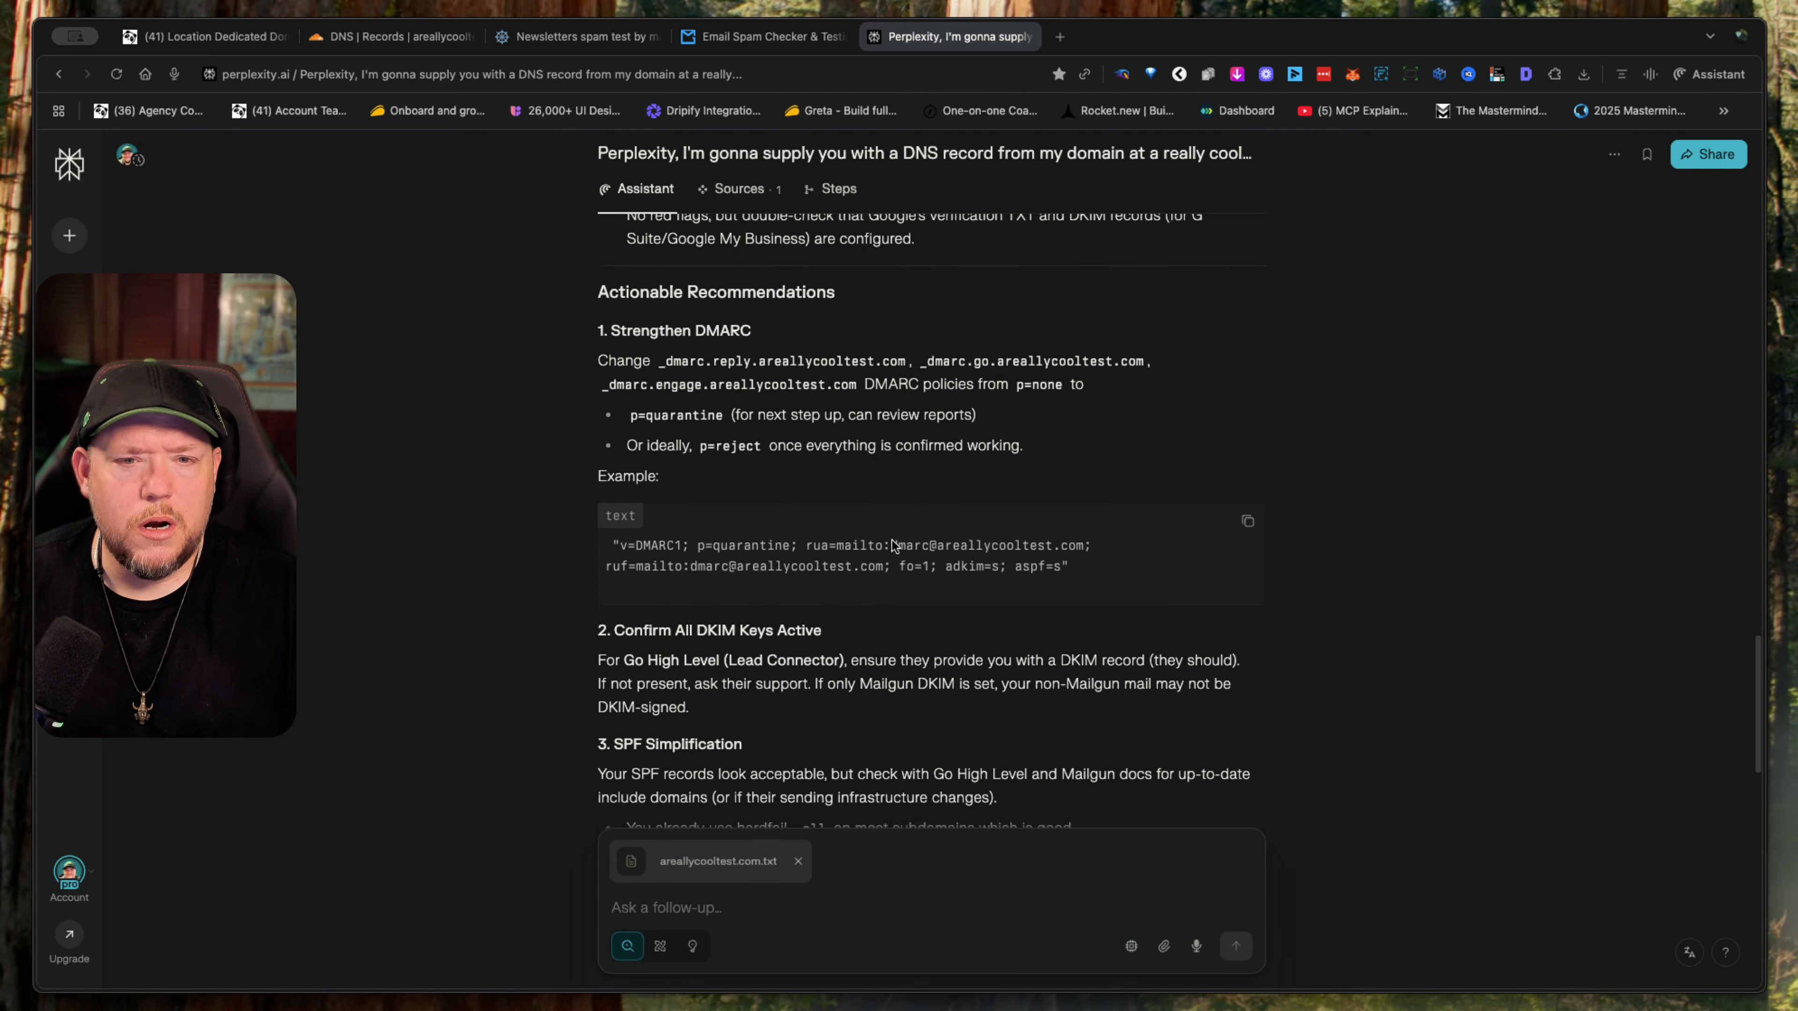
{"action": "scroll", "coordinate": [893, 546], "scroll_direction": "down", "scroll_amount": 2}
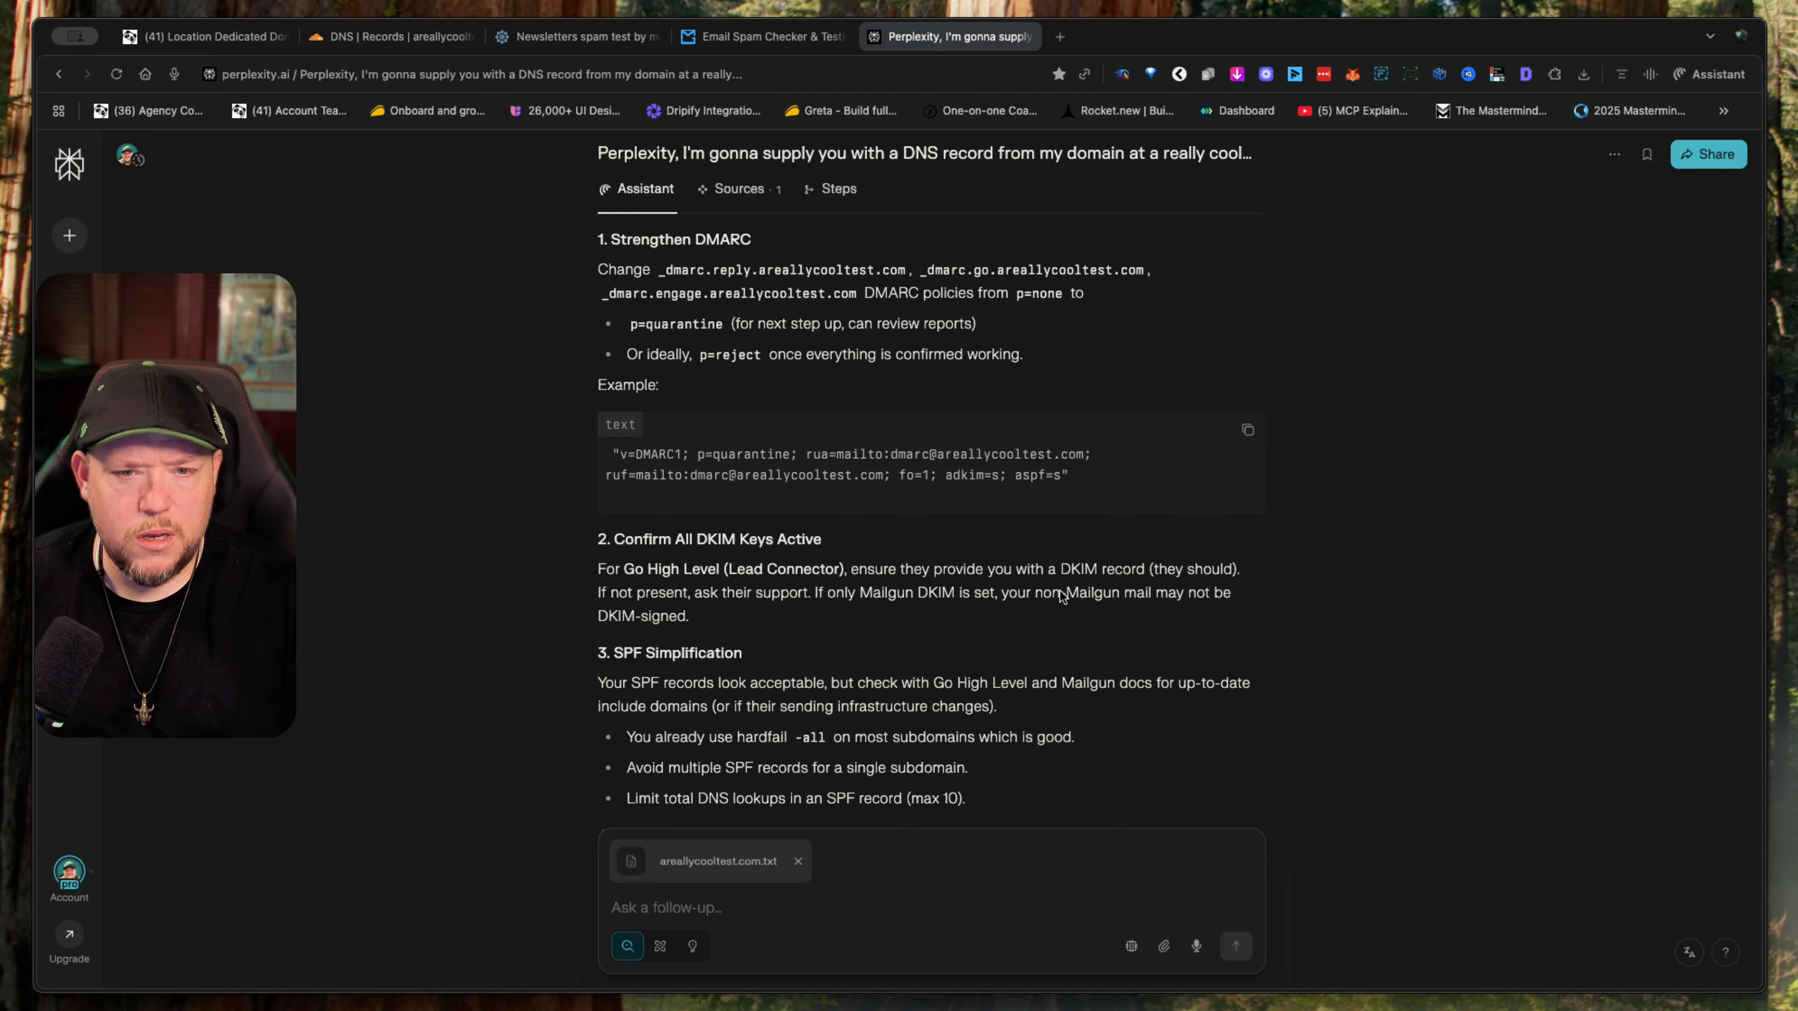
- Copy the example DMARC record under the Strengthen DMARC recommendation and skim the DKIM, SPF and DNS syntax recommendations
{"action": "scroll", "coordinate": [1020, 543], "scroll_direction": "up", "scroll_amount": 1}
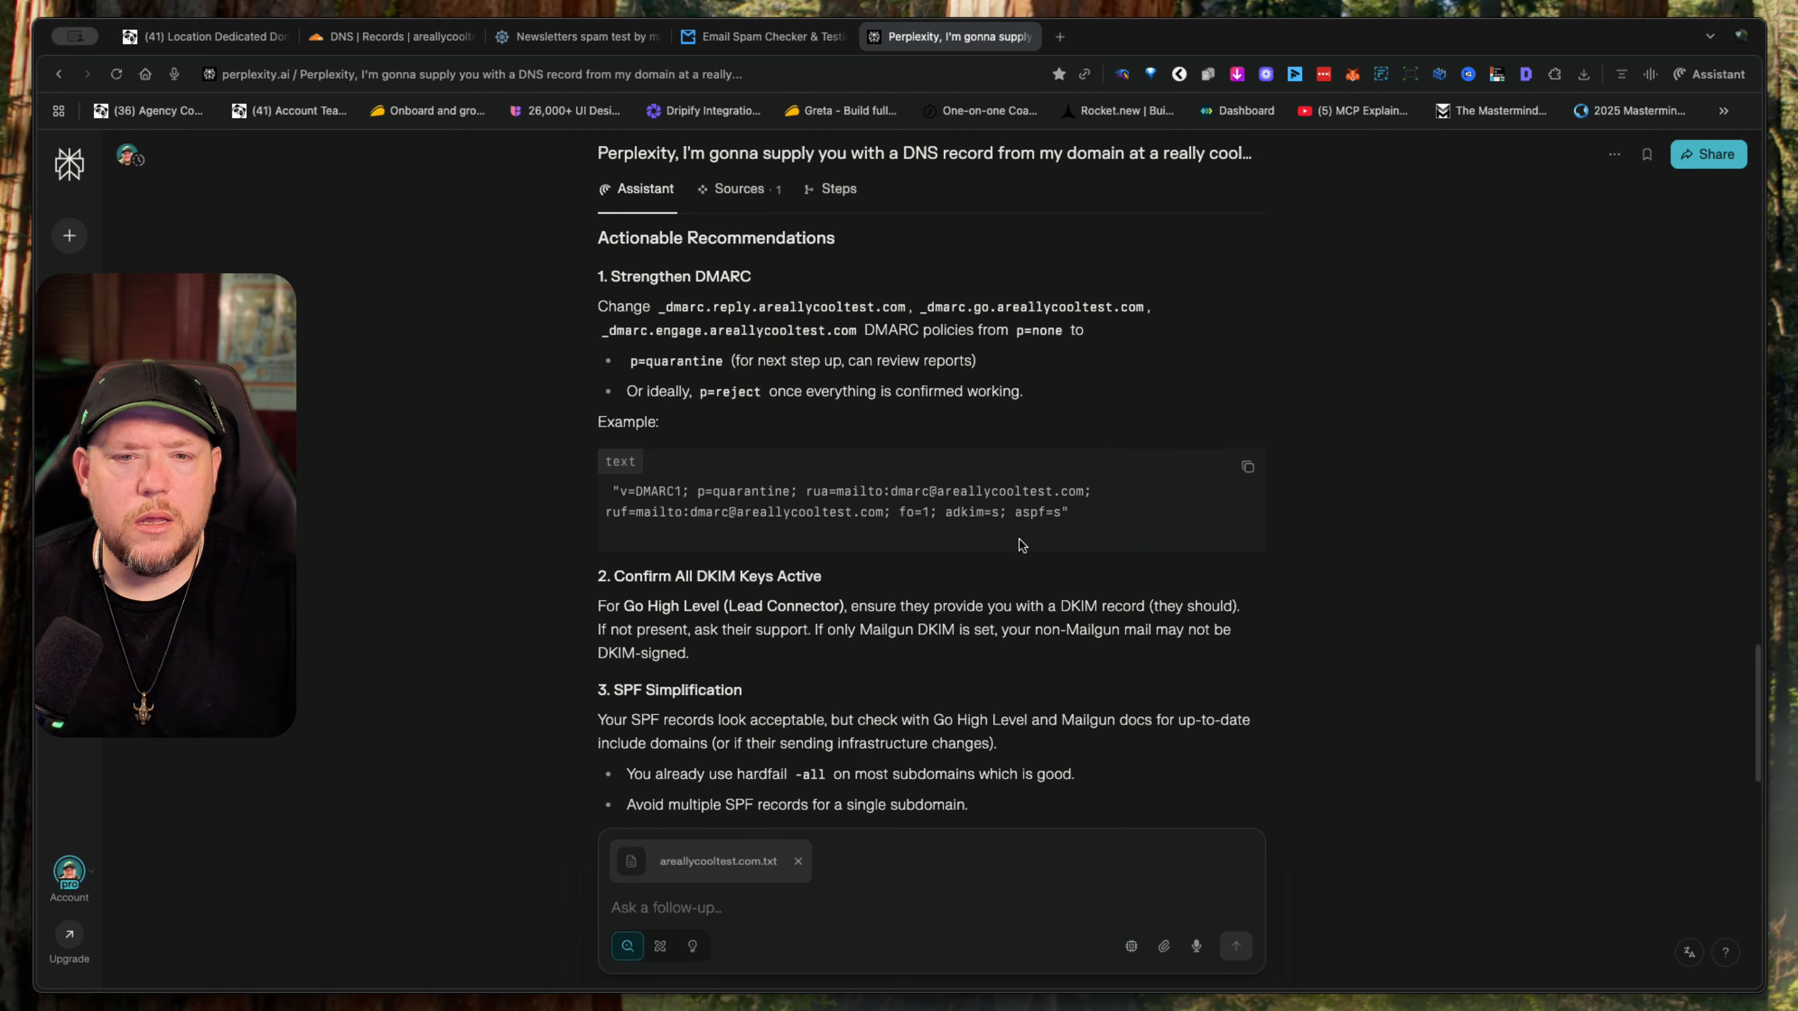
{"action": "left_click", "coordinate": [1247, 471]}
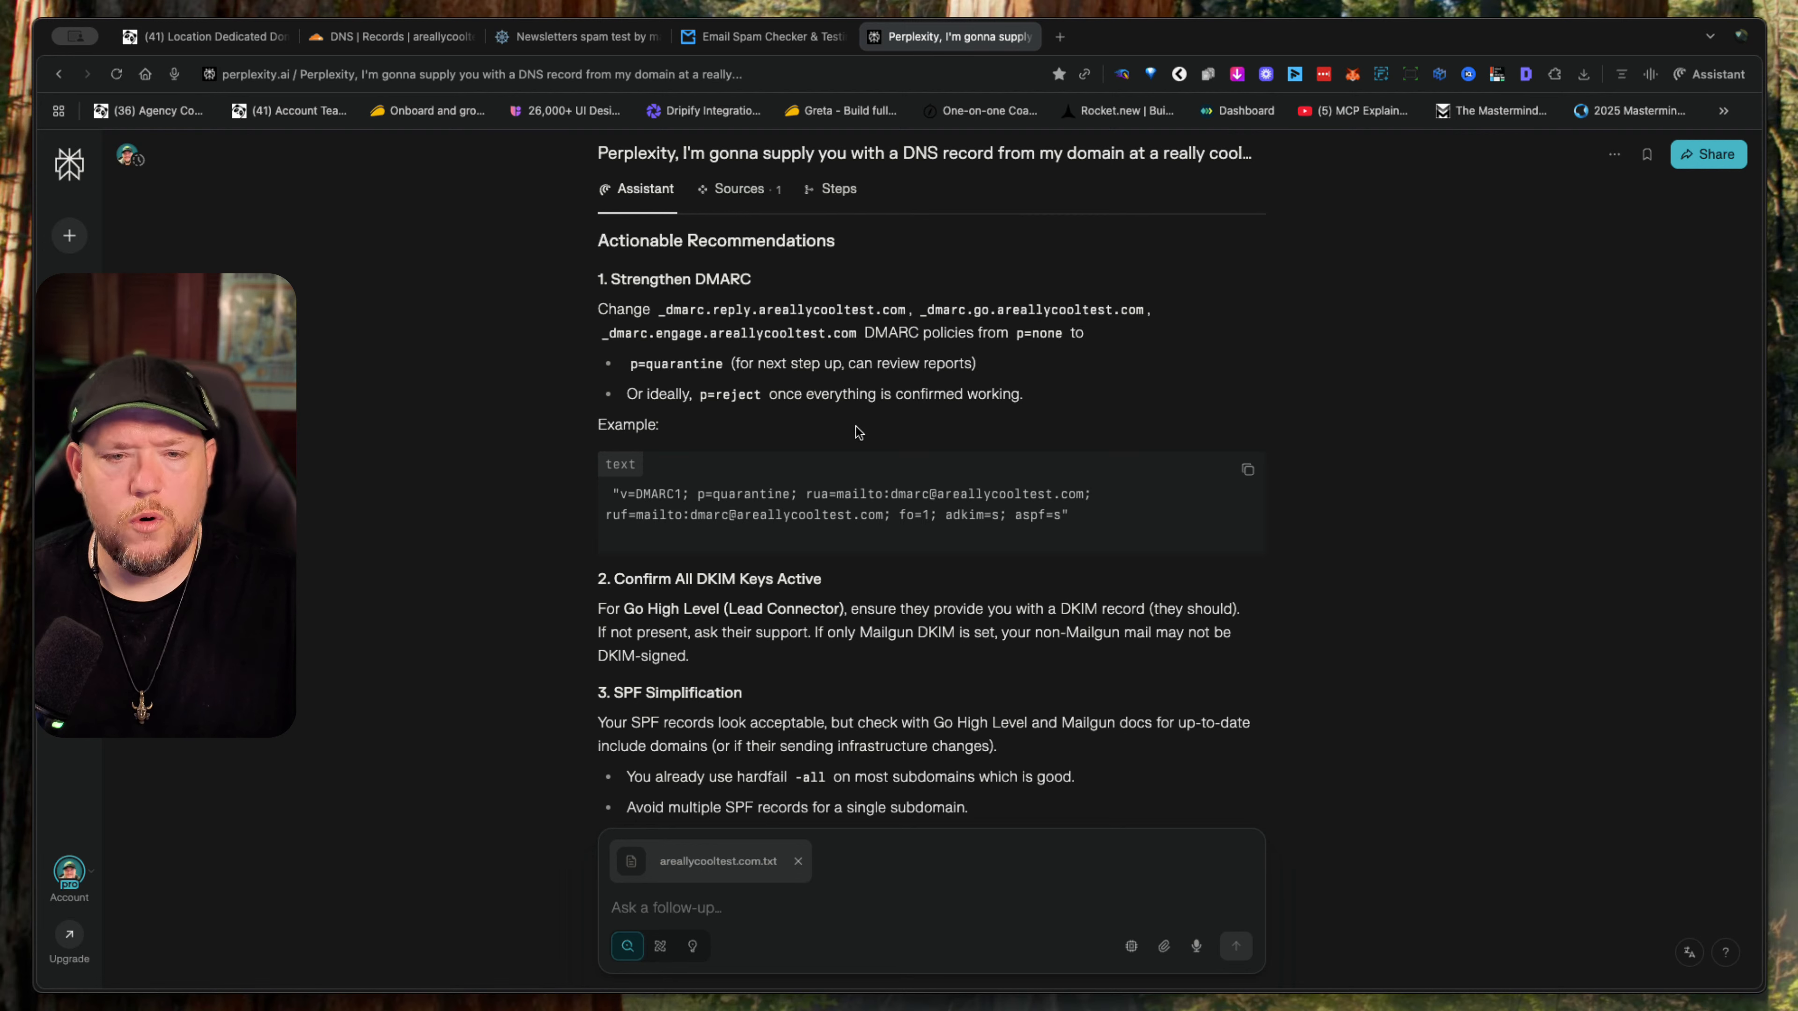
{"action": "scroll", "coordinate": [875, 494], "scroll_direction": "down", "scroll_amount": 2}
{"action": "scroll", "coordinate": [875, 492], "scroll_direction": "down", "scroll_amount": 6}
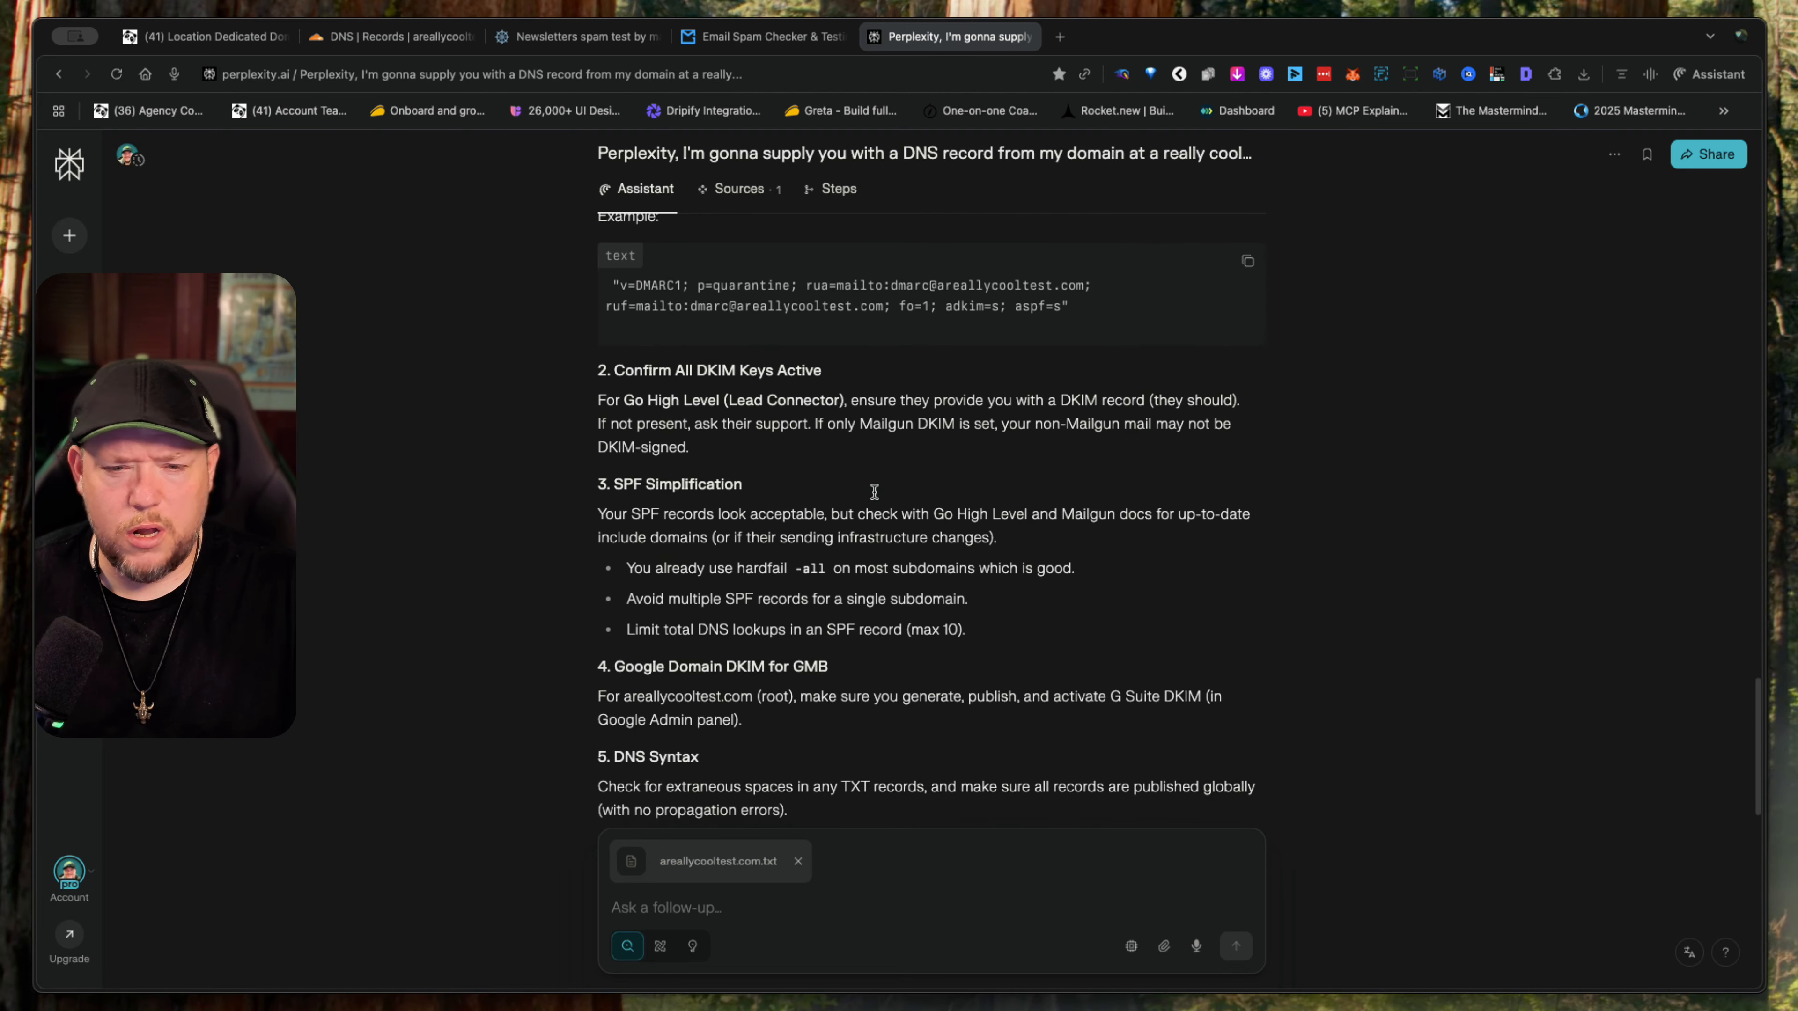
{"action": "scroll", "coordinate": [875, 492], "scroll_direction": "up", "scroll_amount": 4}
{"action": "scroll", "coordinate": [873, 492], "scroll_direction": "up", "scroll_amount": 1}
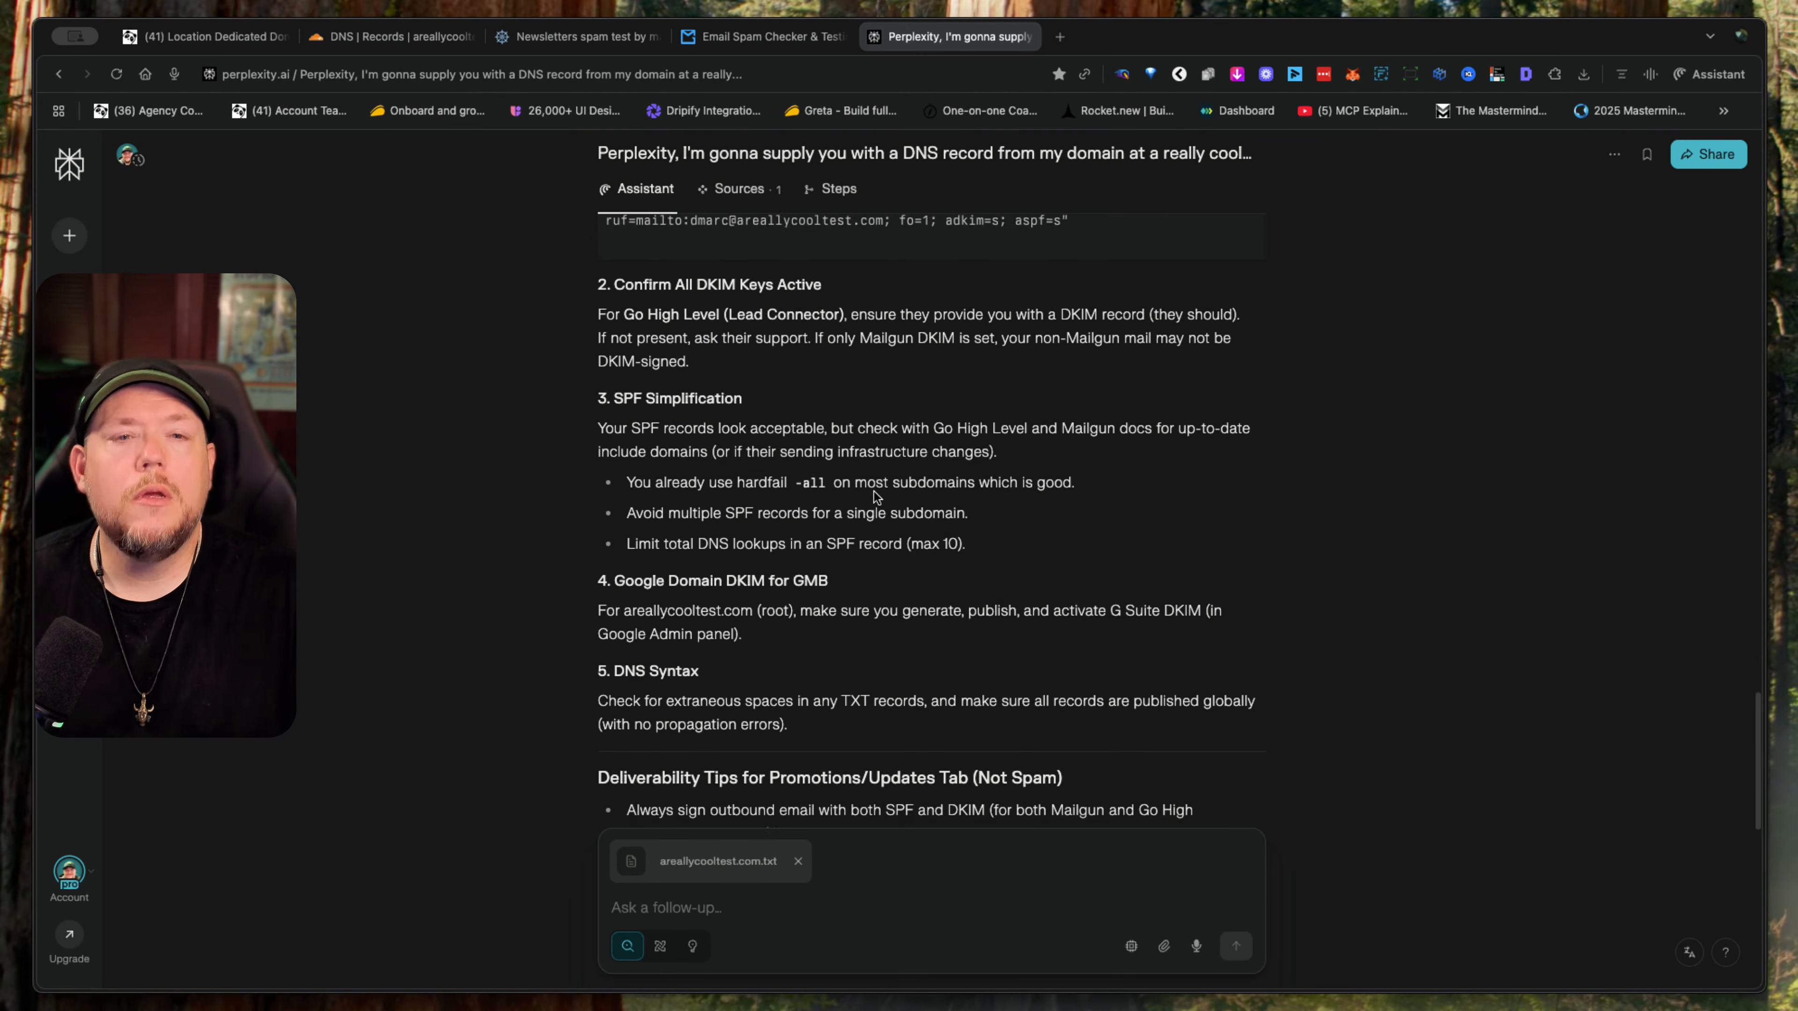
- In Cloudflare, replace the _dmarc.engage TXT content with the copied DMARC record (p=quarantine; fo=1; adkim=s; aspf=s) and save it
{"action": "left_click", "coordinate": [347, 44]}
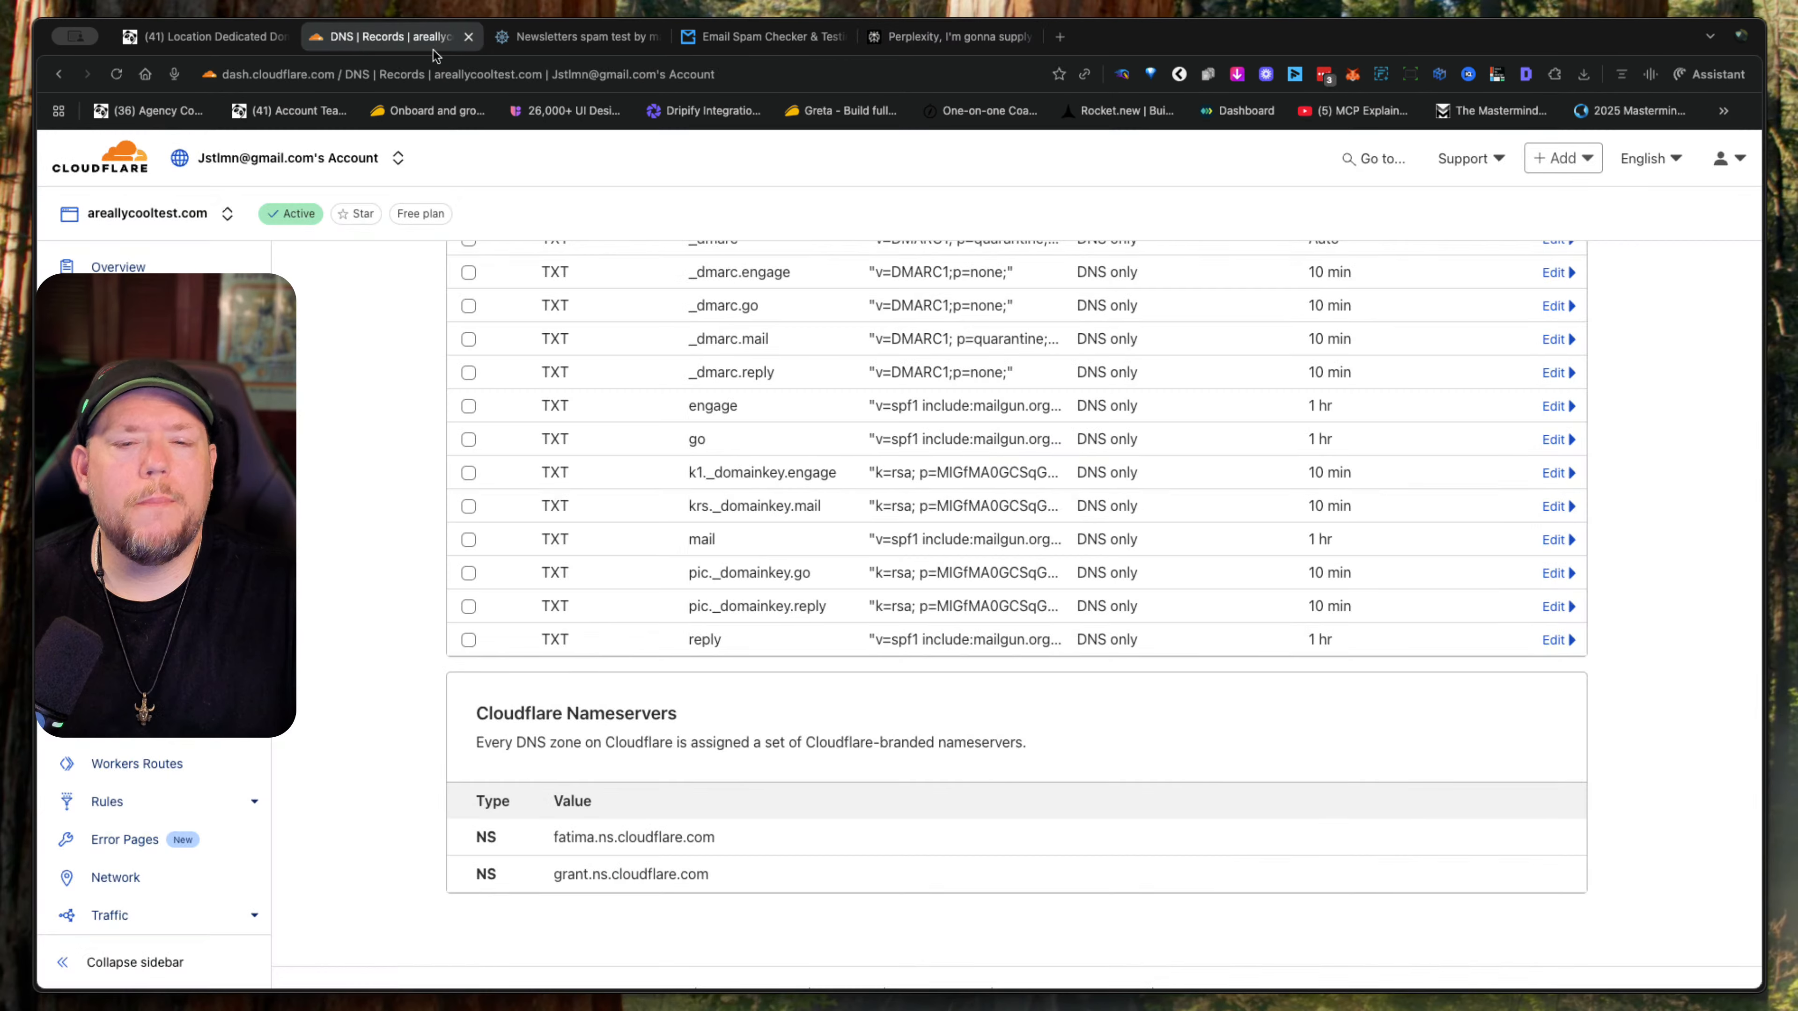
{"action": "scroll", "coordinate": [974, 464], "scroll_direction": "up", "scroll_amount": 4}
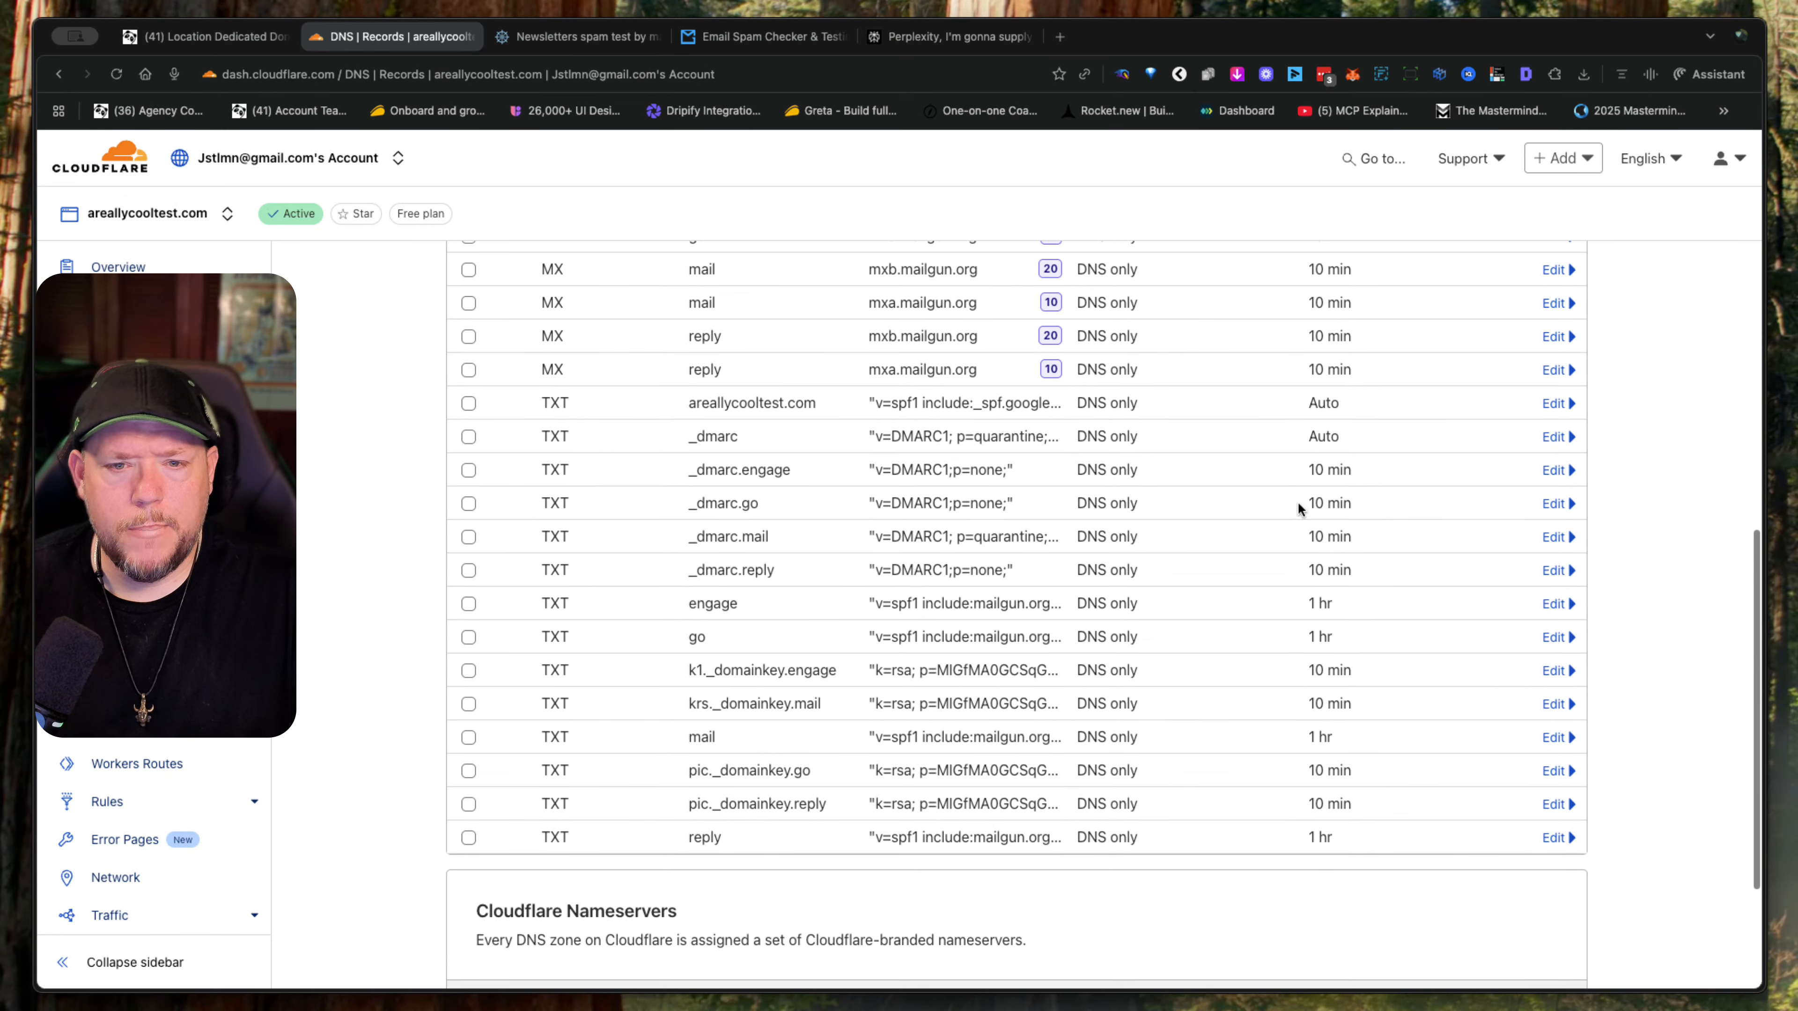
{"action": "left_click", "coordinate": [1553, 470]}
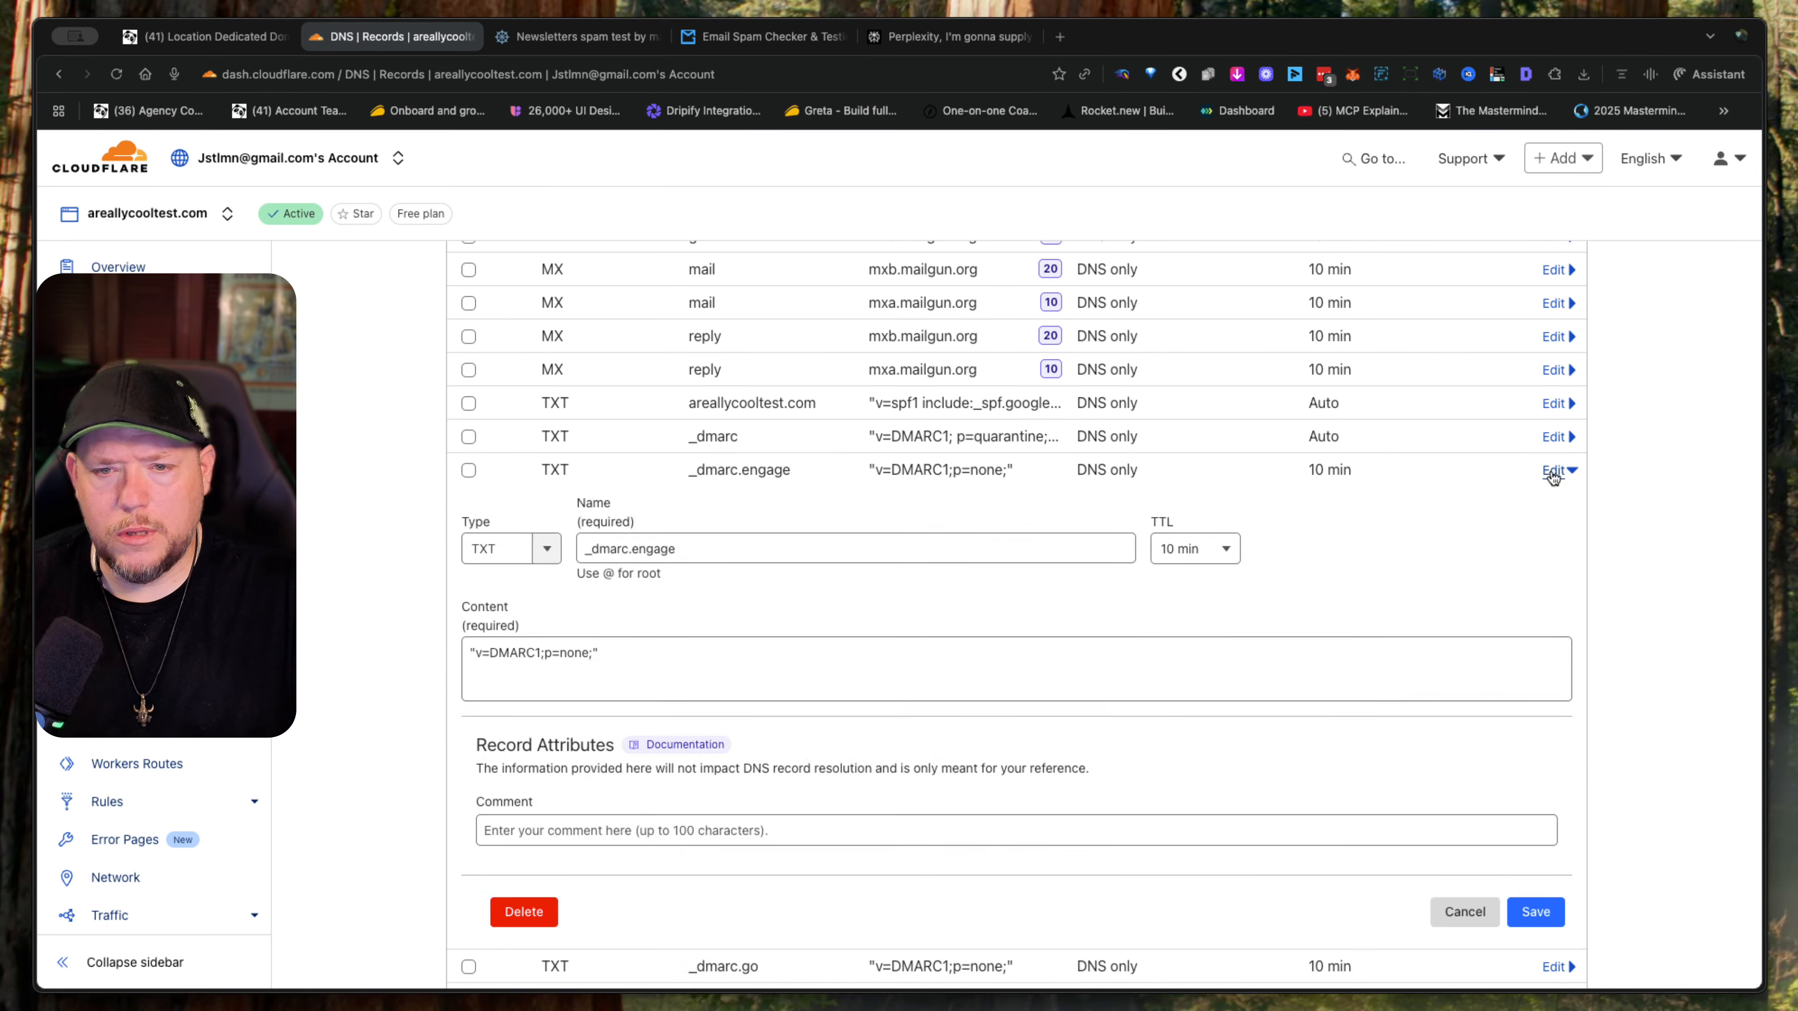
{"action": "left_click", "coordinate": [849, 664]}
{"action": "key", "text": "ctrl+a"}
{"action": "key", "text": "super+v"}
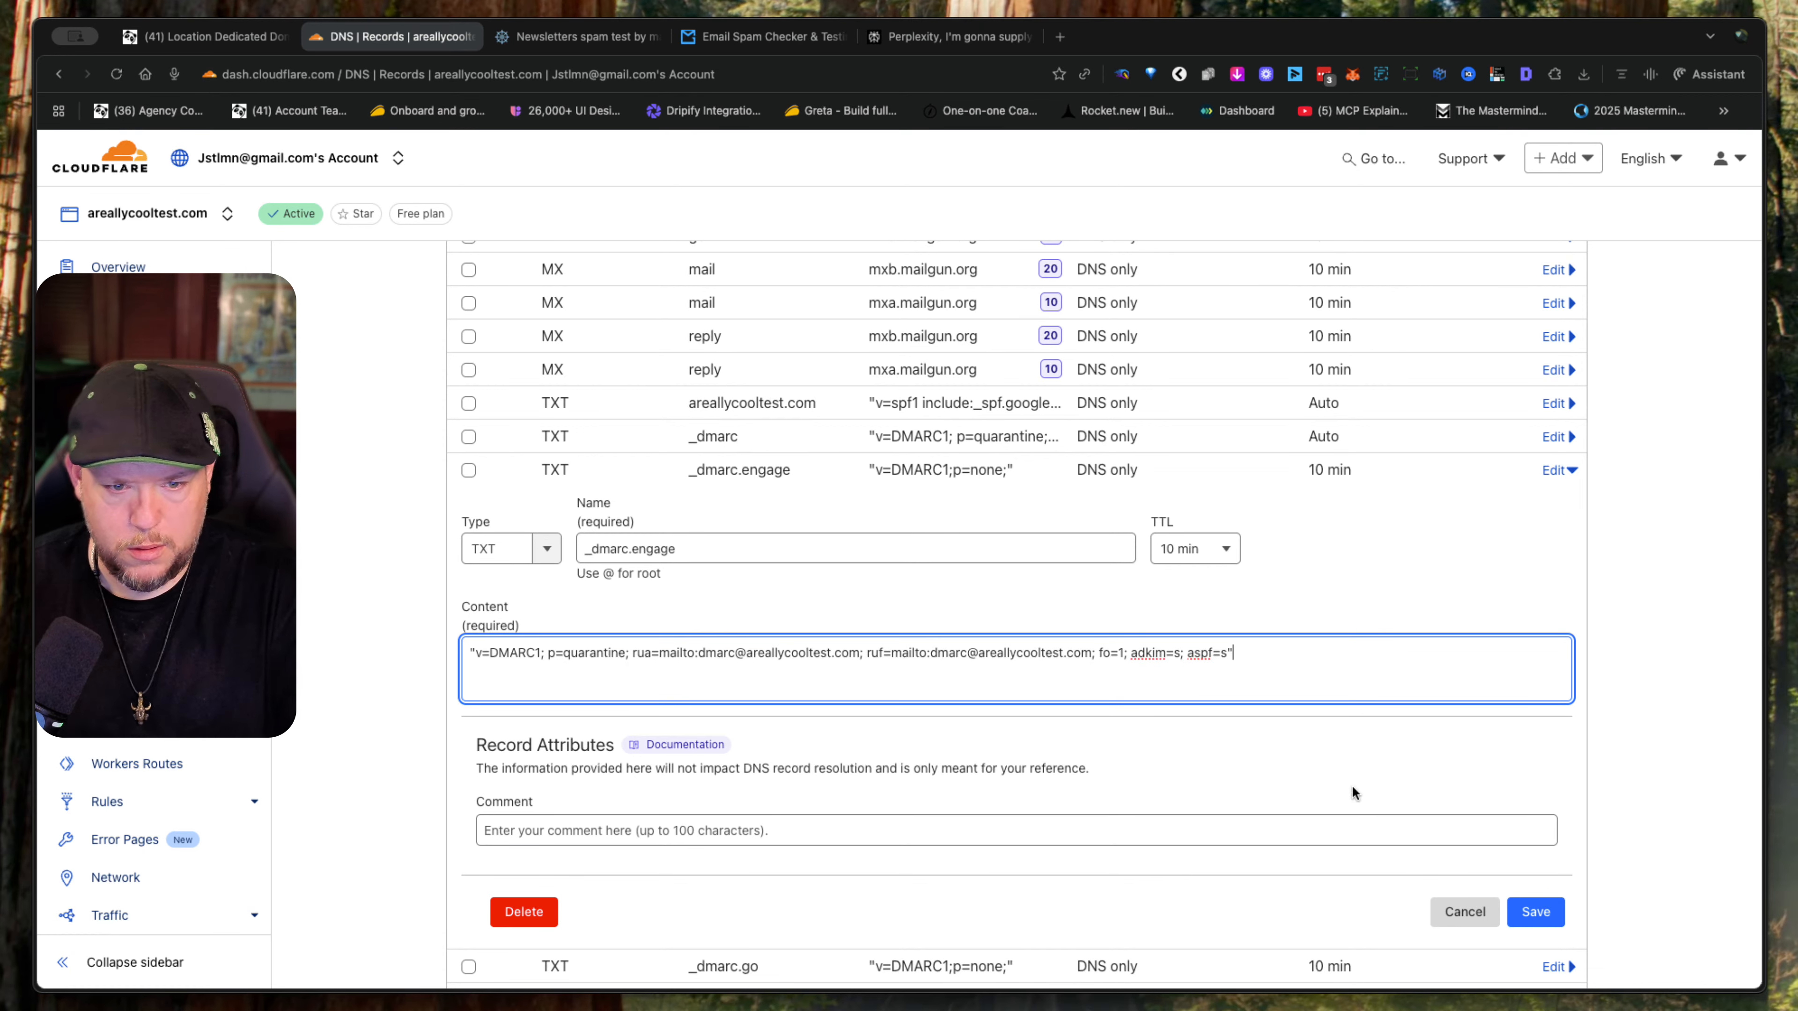
{"action": "left_click", "coordinate": [1544, 917]}
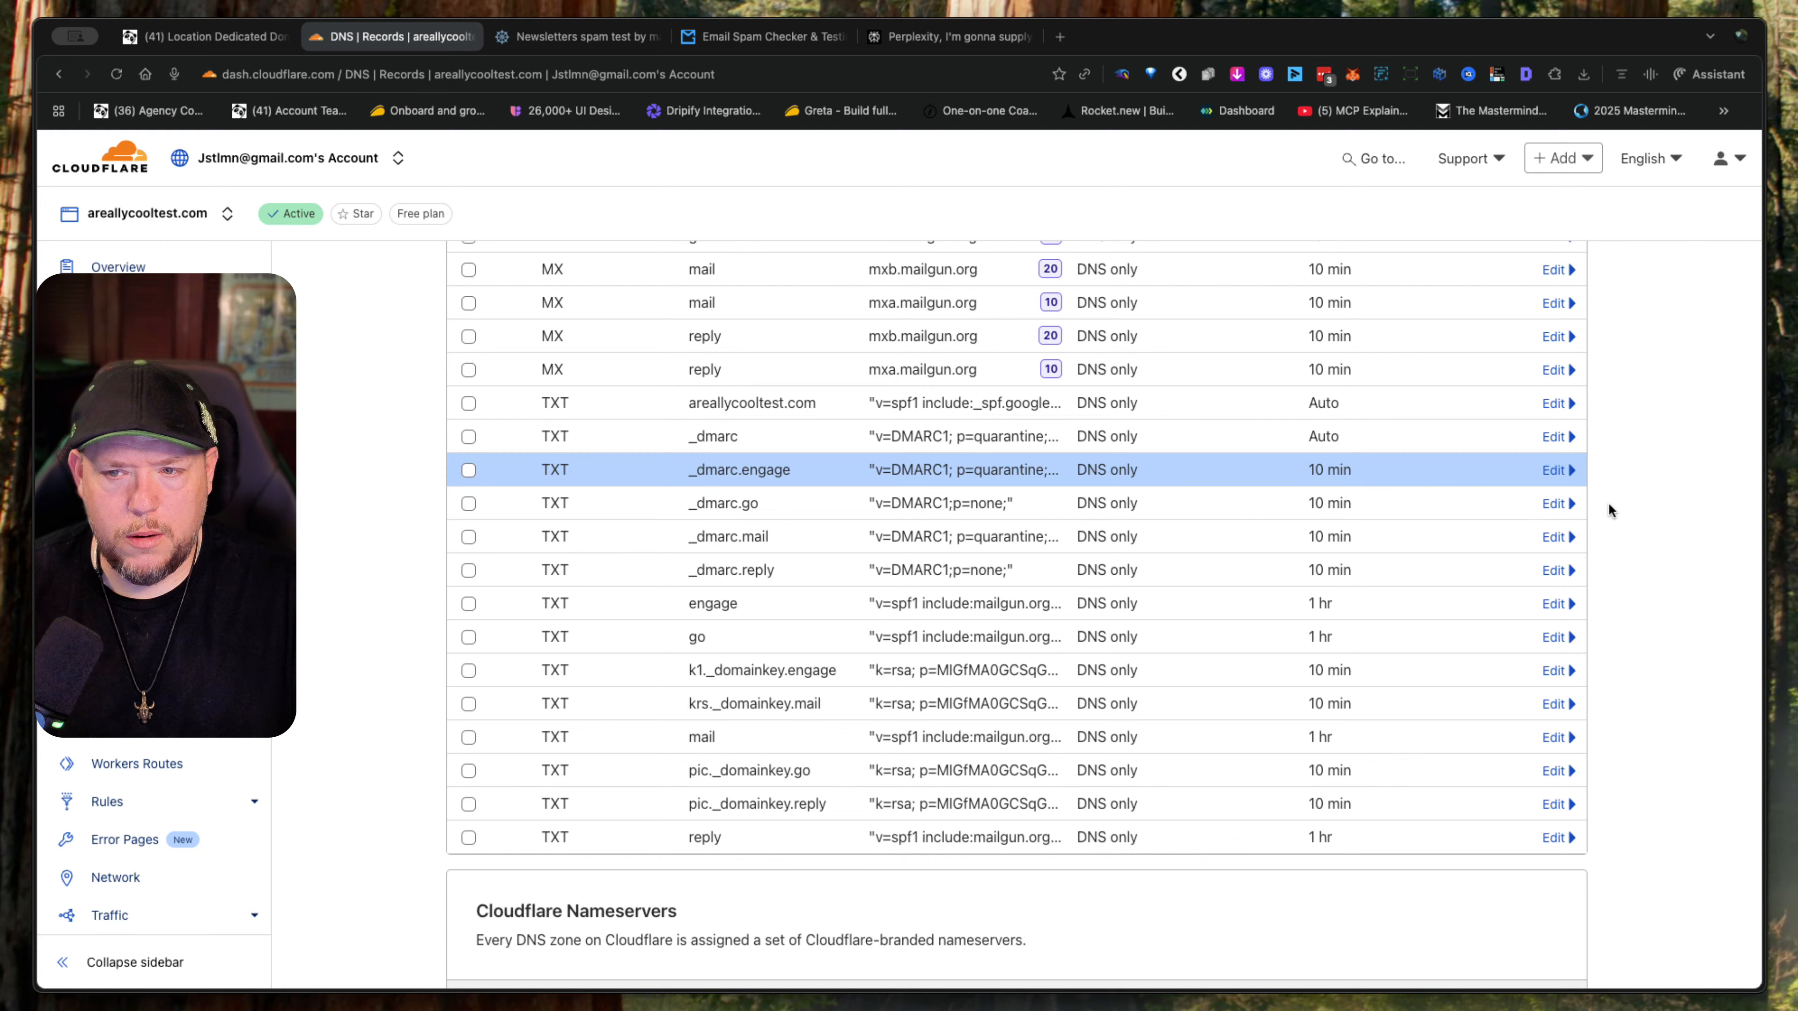
- Replace the _dmarc.go TXT content with the copied DMARC record (p=quarantine; fo=1; adkim=s; aspf=s) and save it
{"action": "left_click", "coordinate": [1556, 503]}
{"action": "left_click", "coordinate": [793, 703]}
{"action": "key", "text": "ctrl+a"}
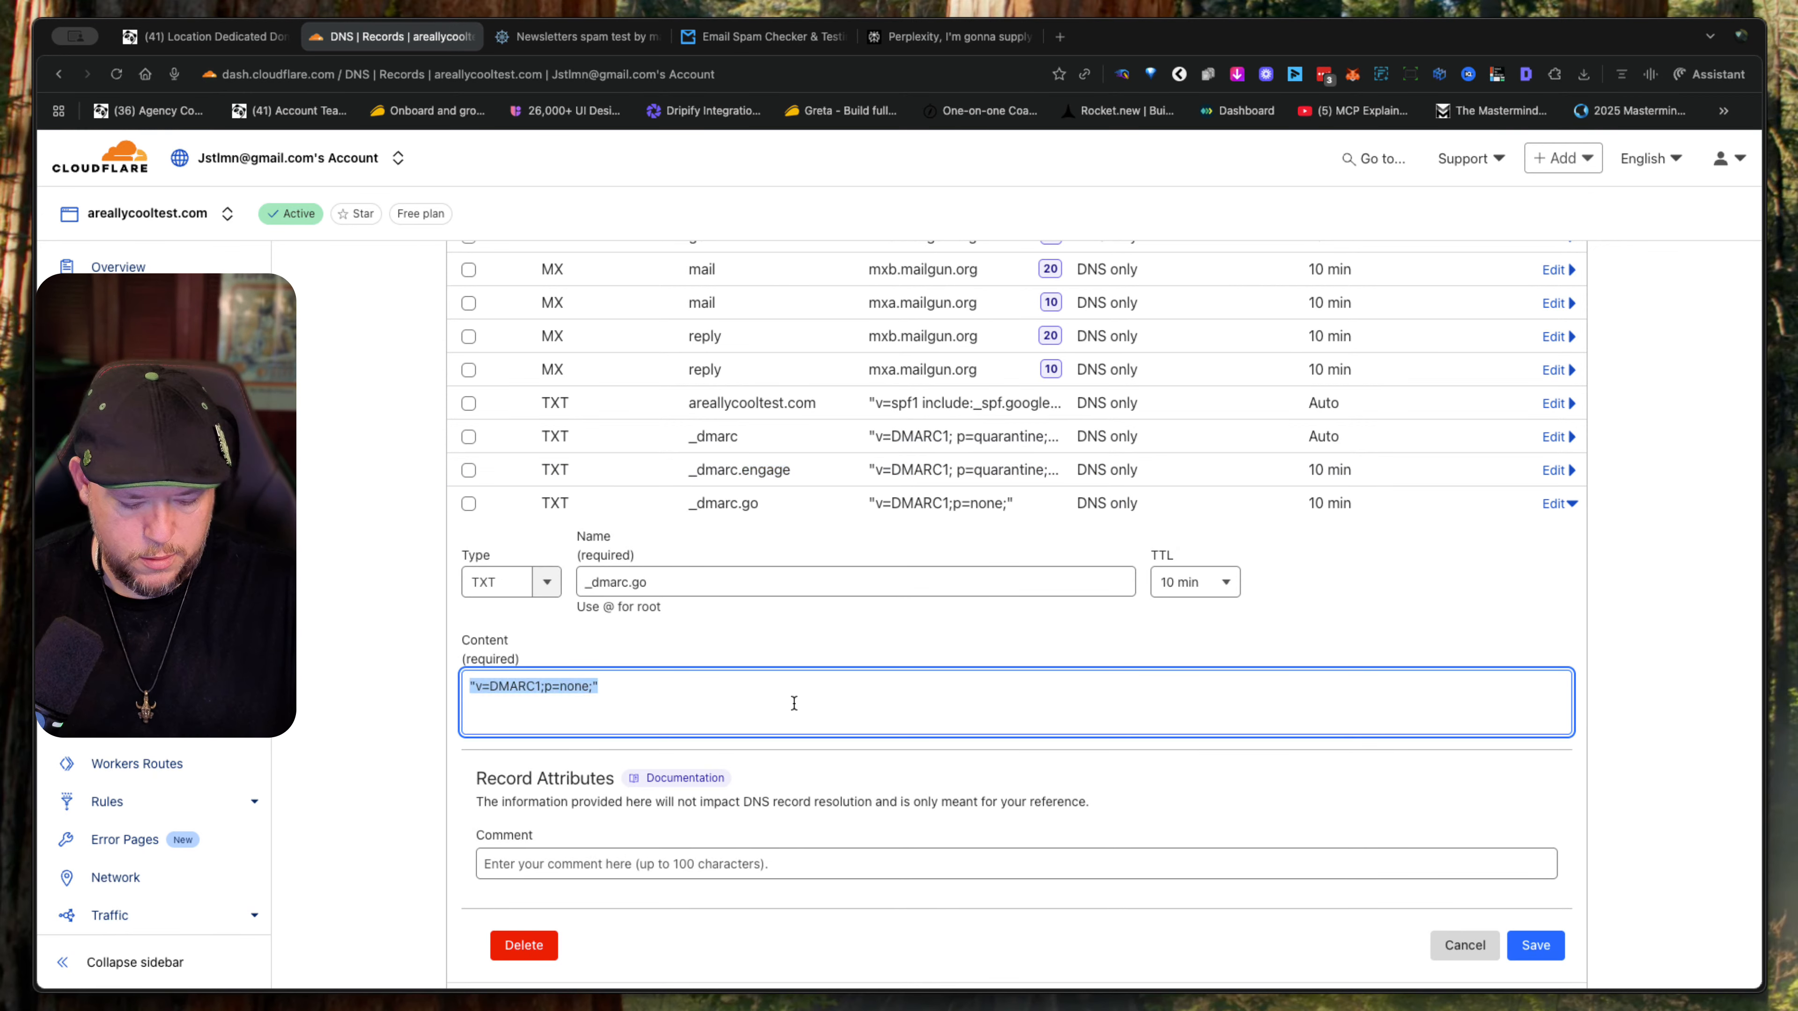
{"action": "key", "text": "ctrl+v"}
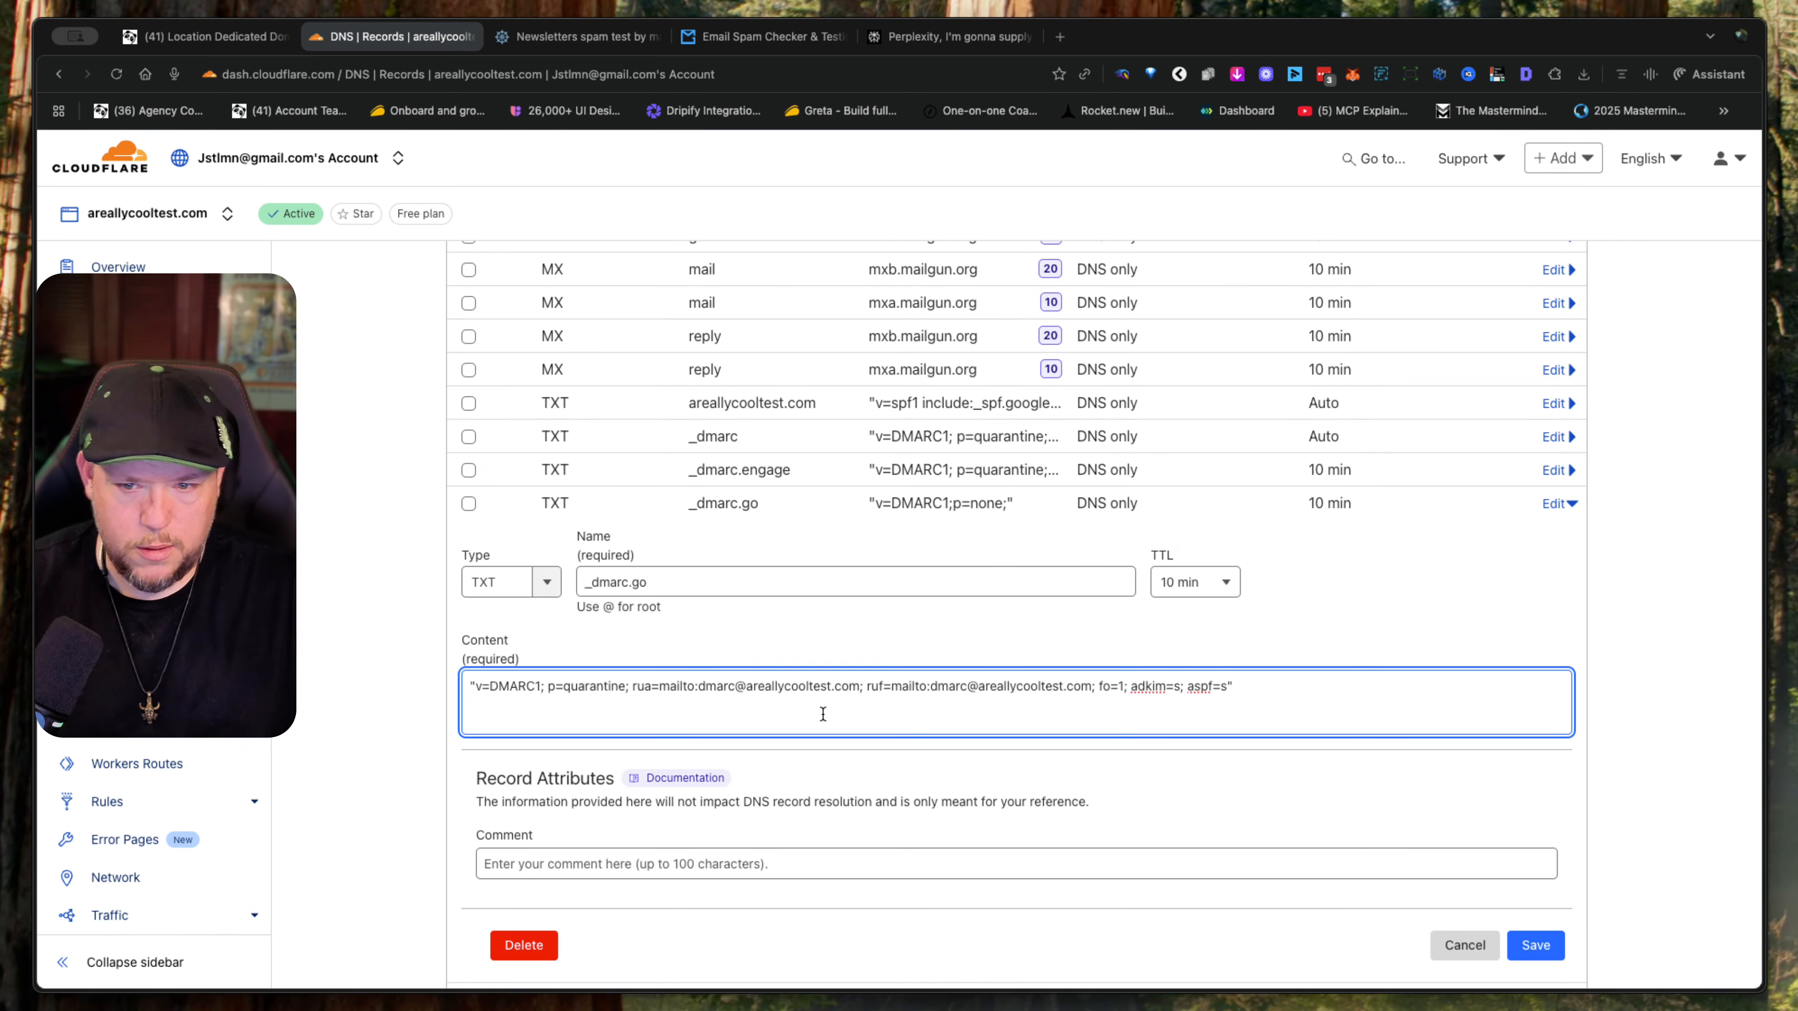
{"action": "left_click", "coordinate": [1540, 949]}
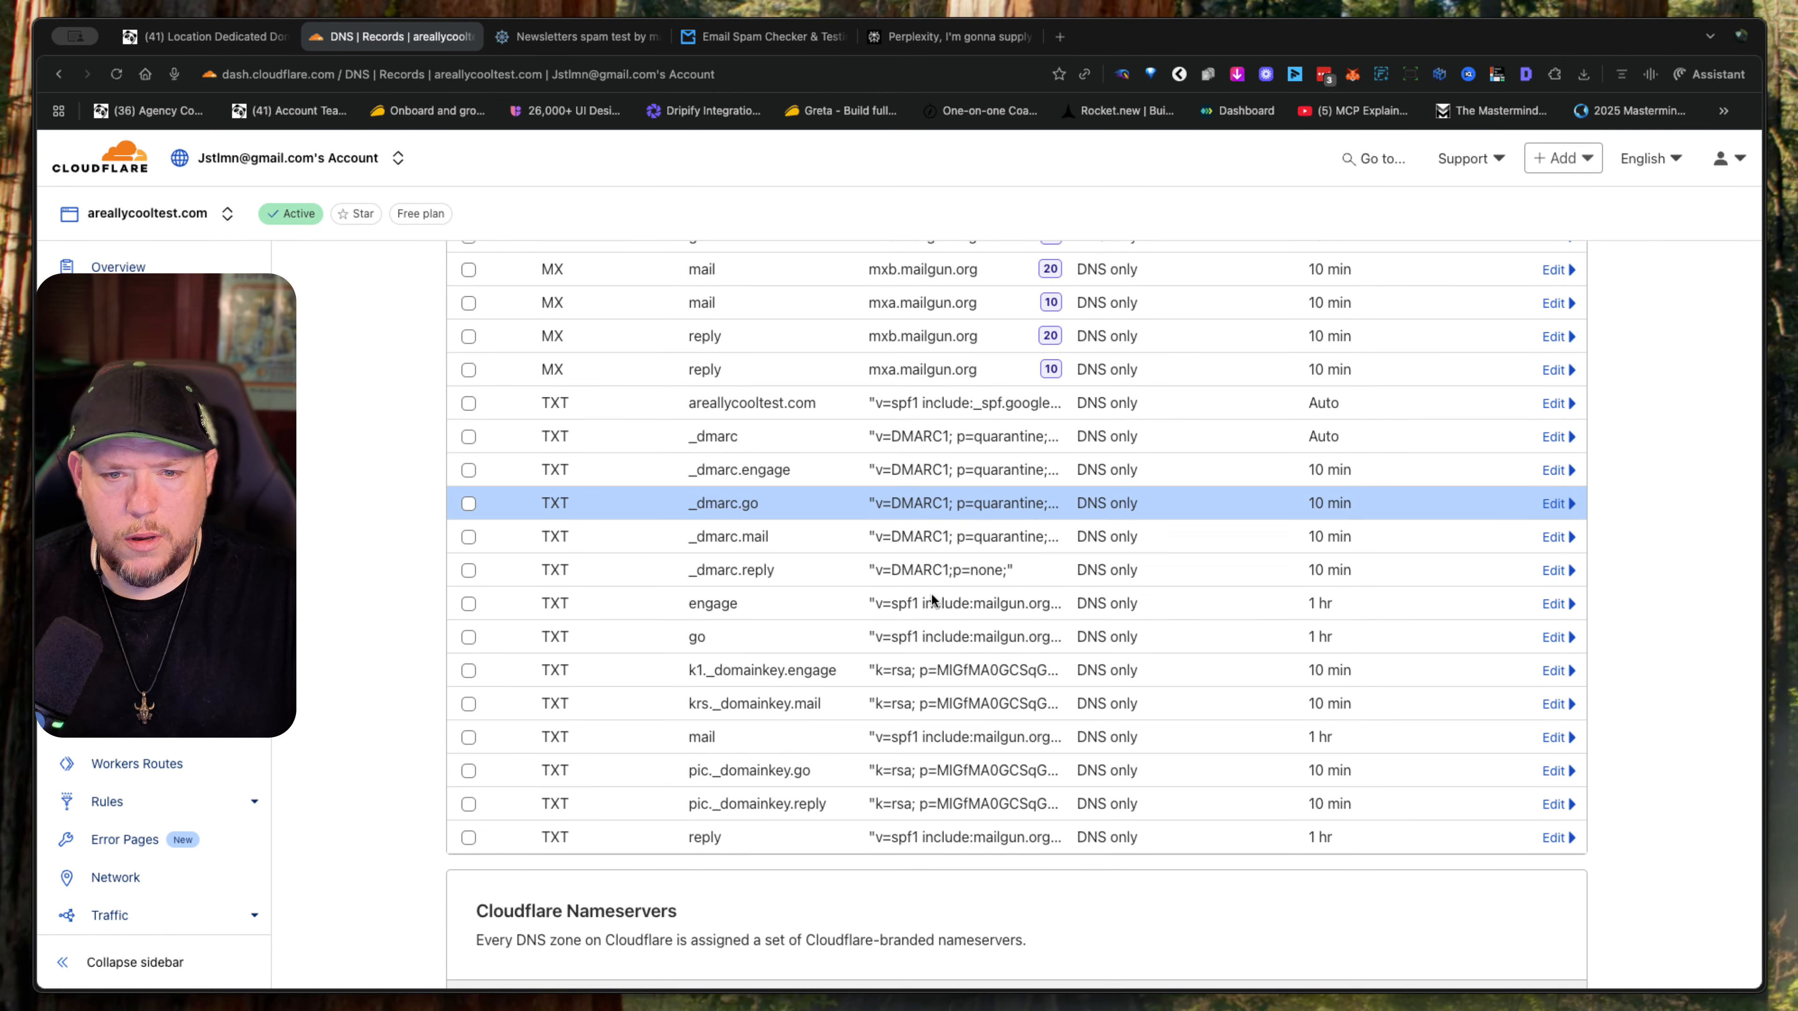
- Replace the _dmarc.reply TXT content with the same copied DMARC record (p=quarantine; fo=1; adkim=s; aspf=s) and save it
{"action": "left_click", "coordinate": [1553, 574]}
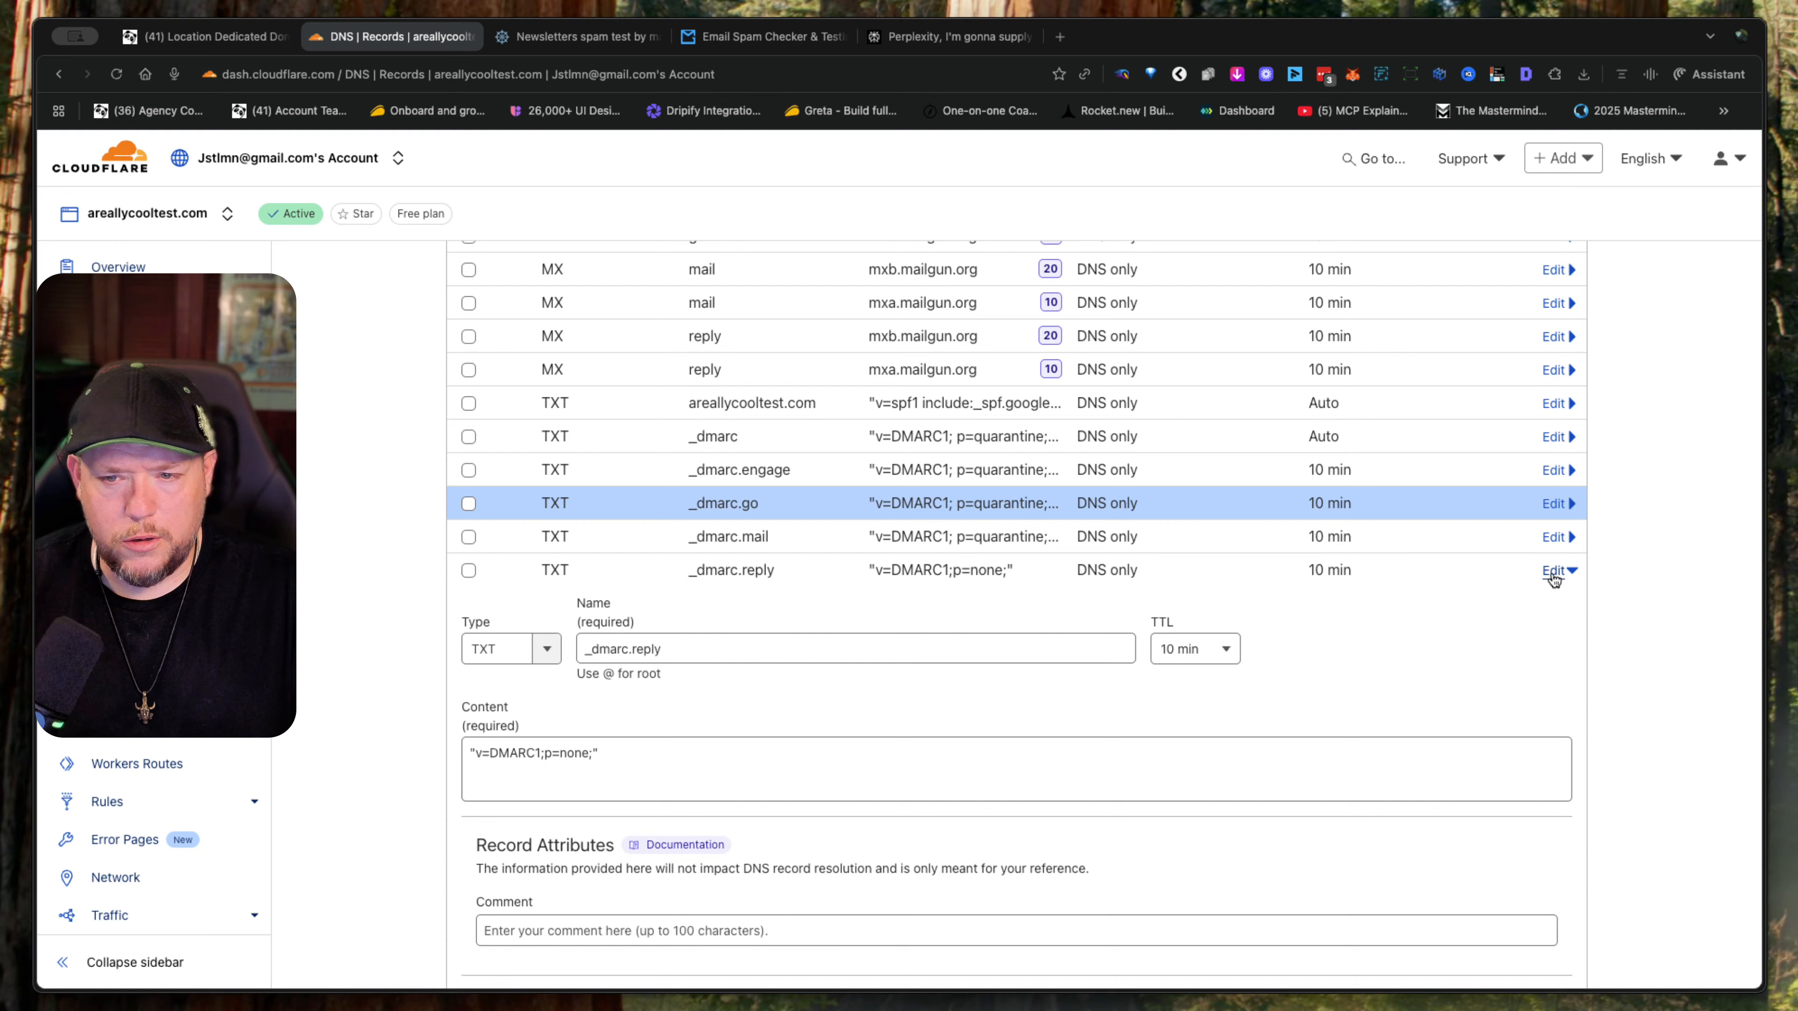
{"action": "left_click", "coordinate": [912, 760]}
{"action": "type", "text": "x"}
{"action": "key", "text": "ctrl+a"}
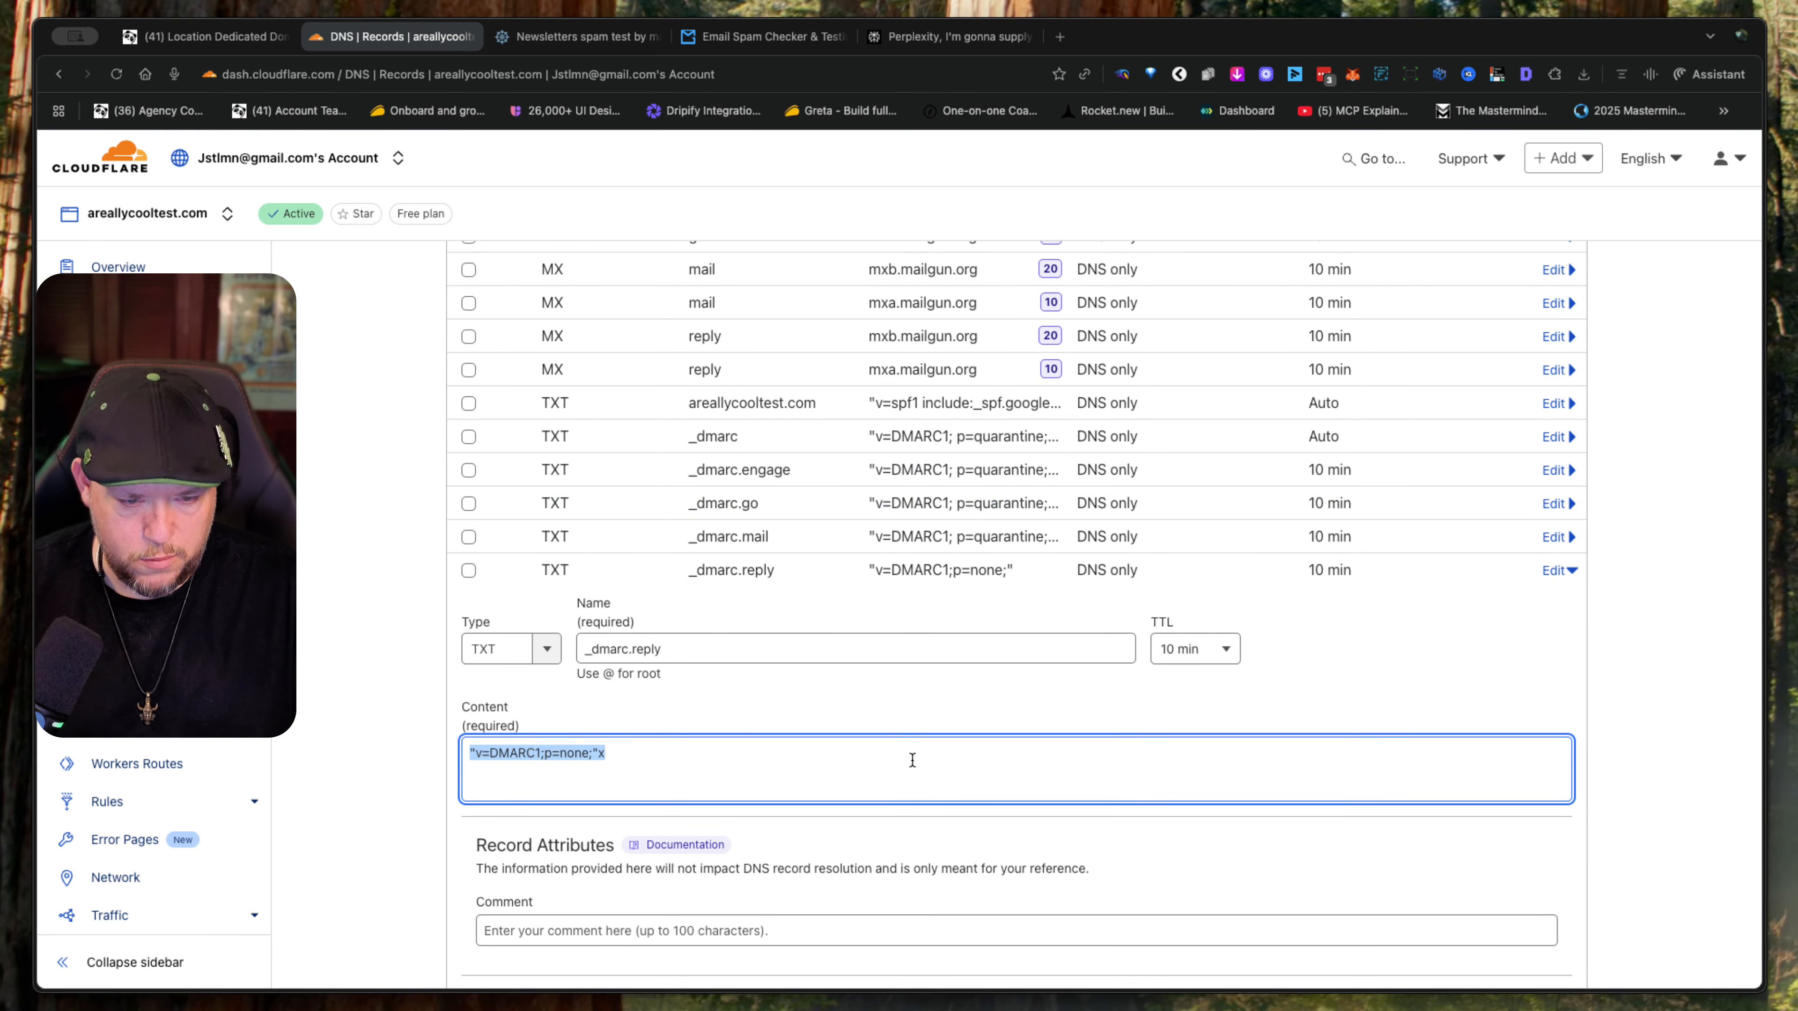
{"action": "key", "text": "ctrl+v"}
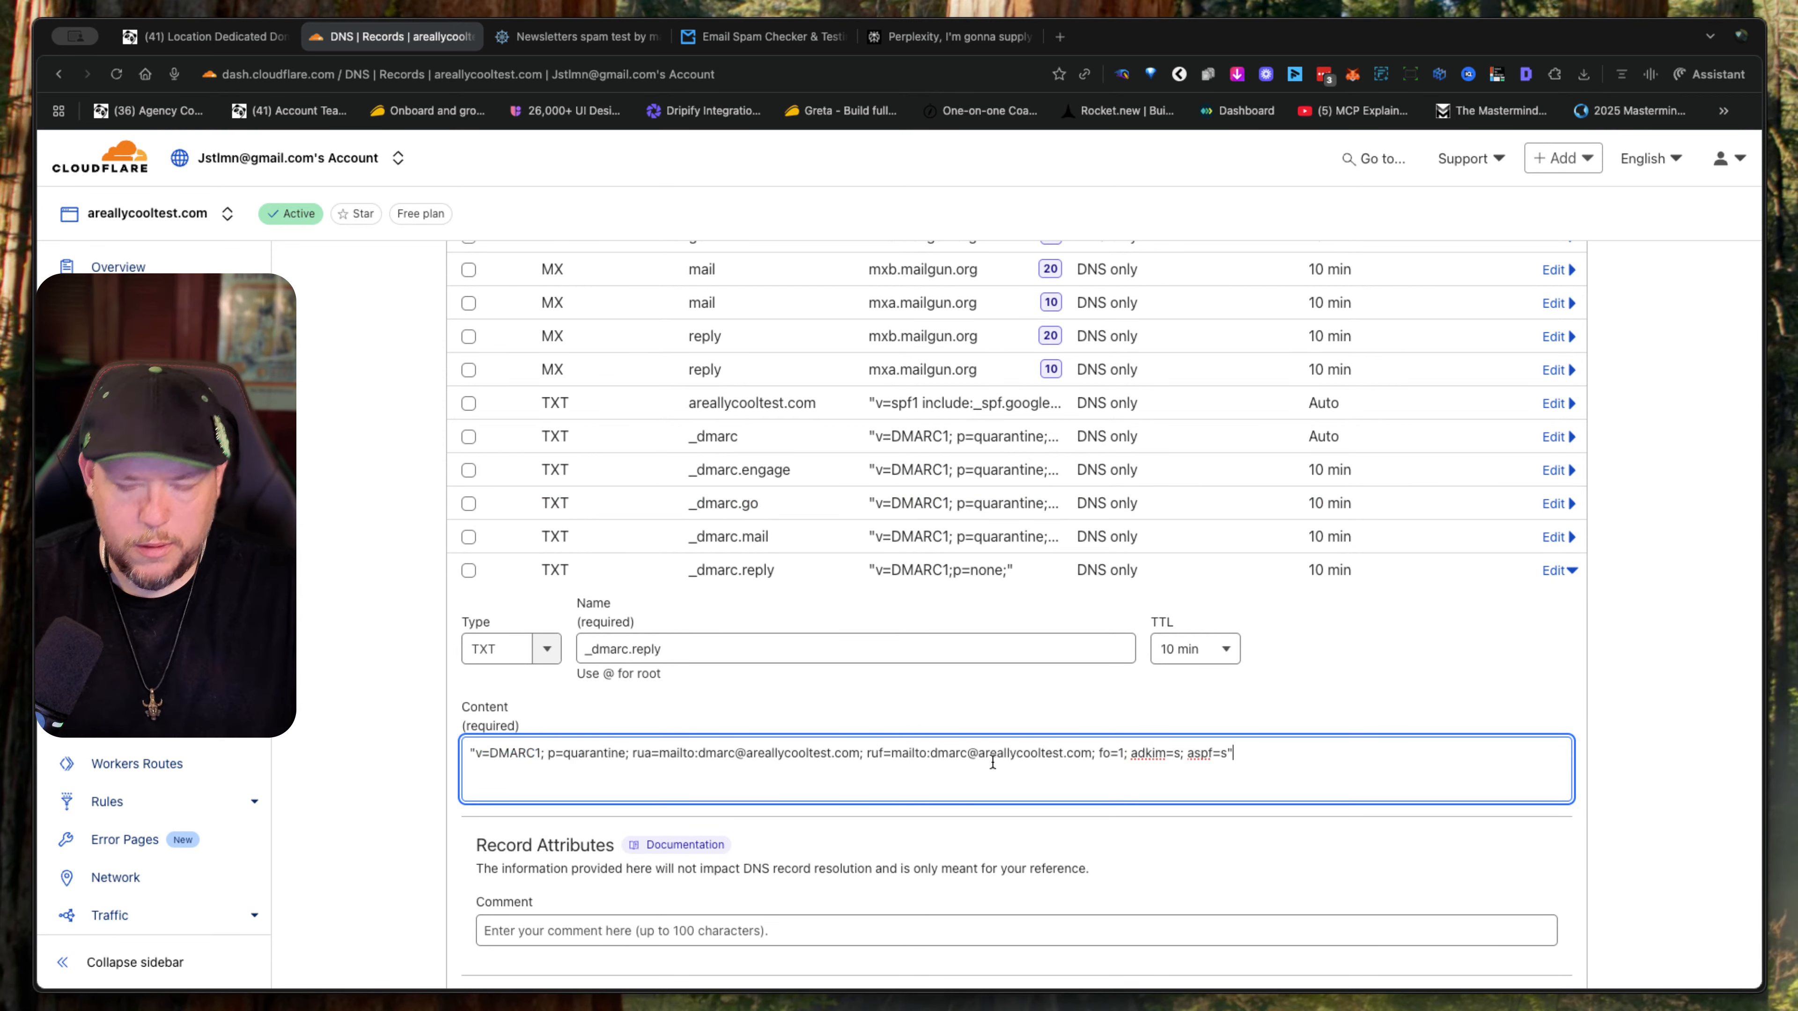
{"action": "scroll", "coordinate": [1605, 779], "scroll_direction": "down", "scroll_amount": 3}
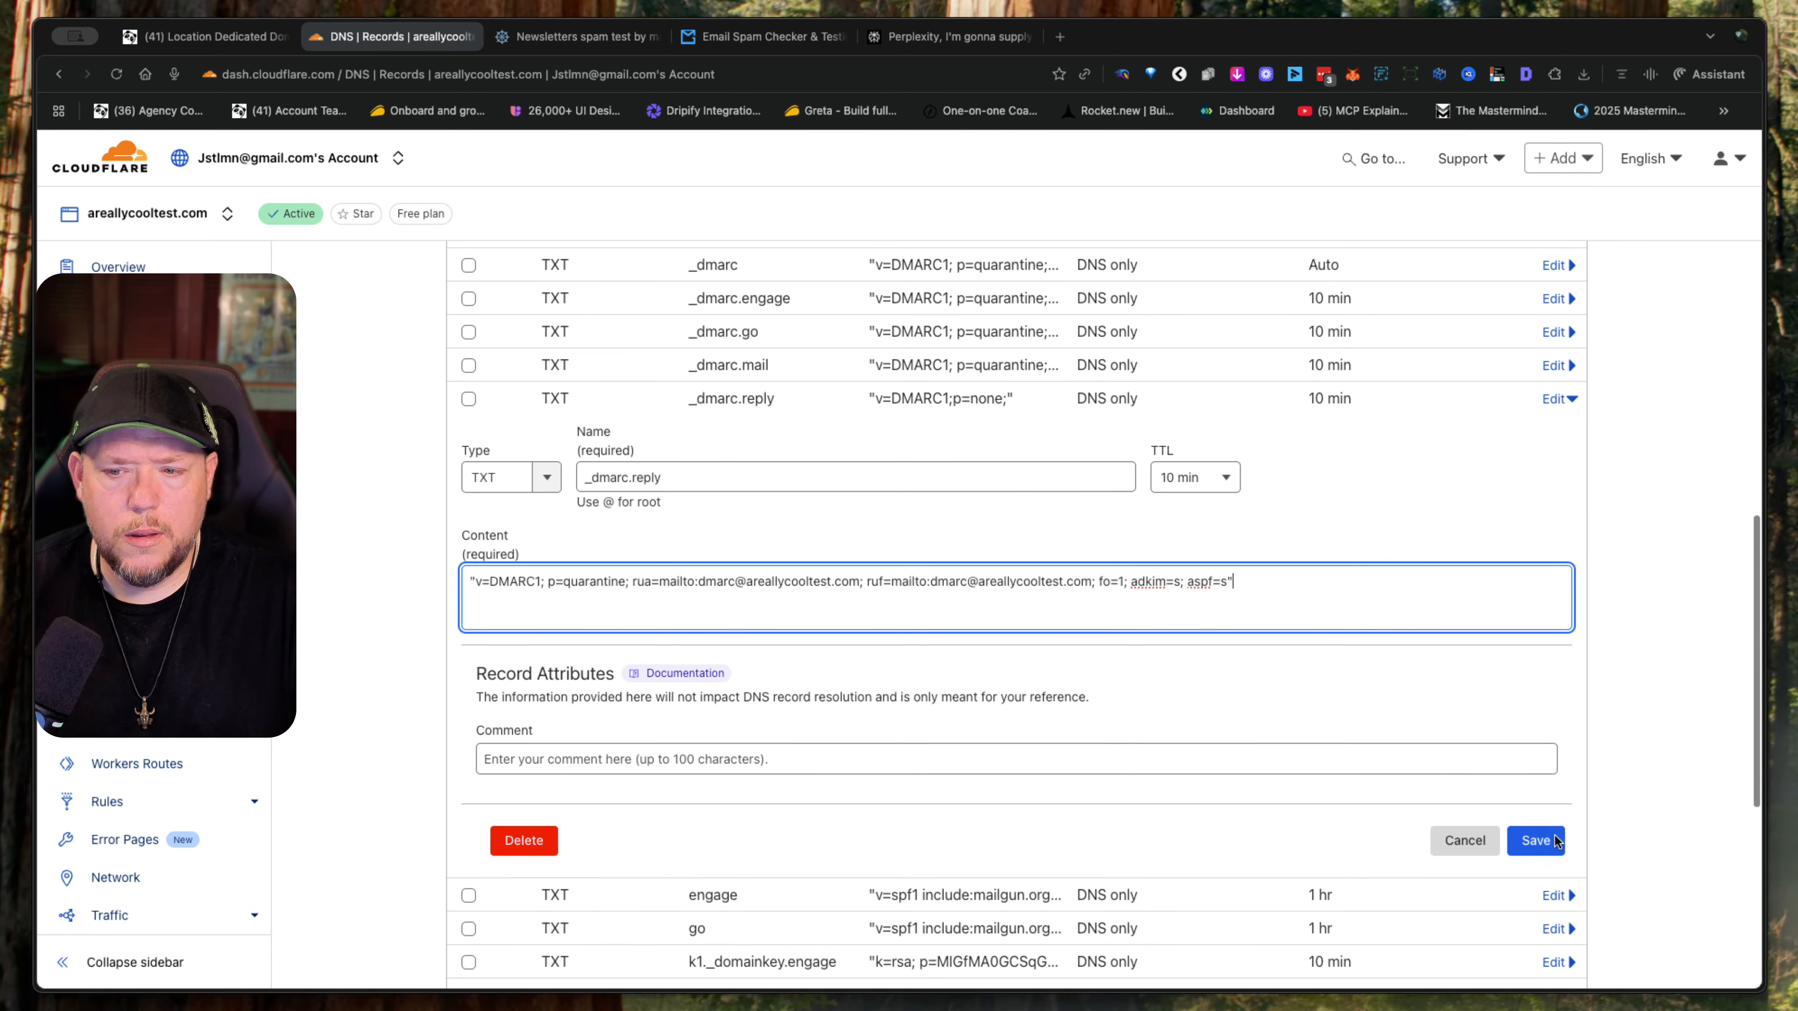
{"action": "left_click", "coordinate": [1543, 853]}
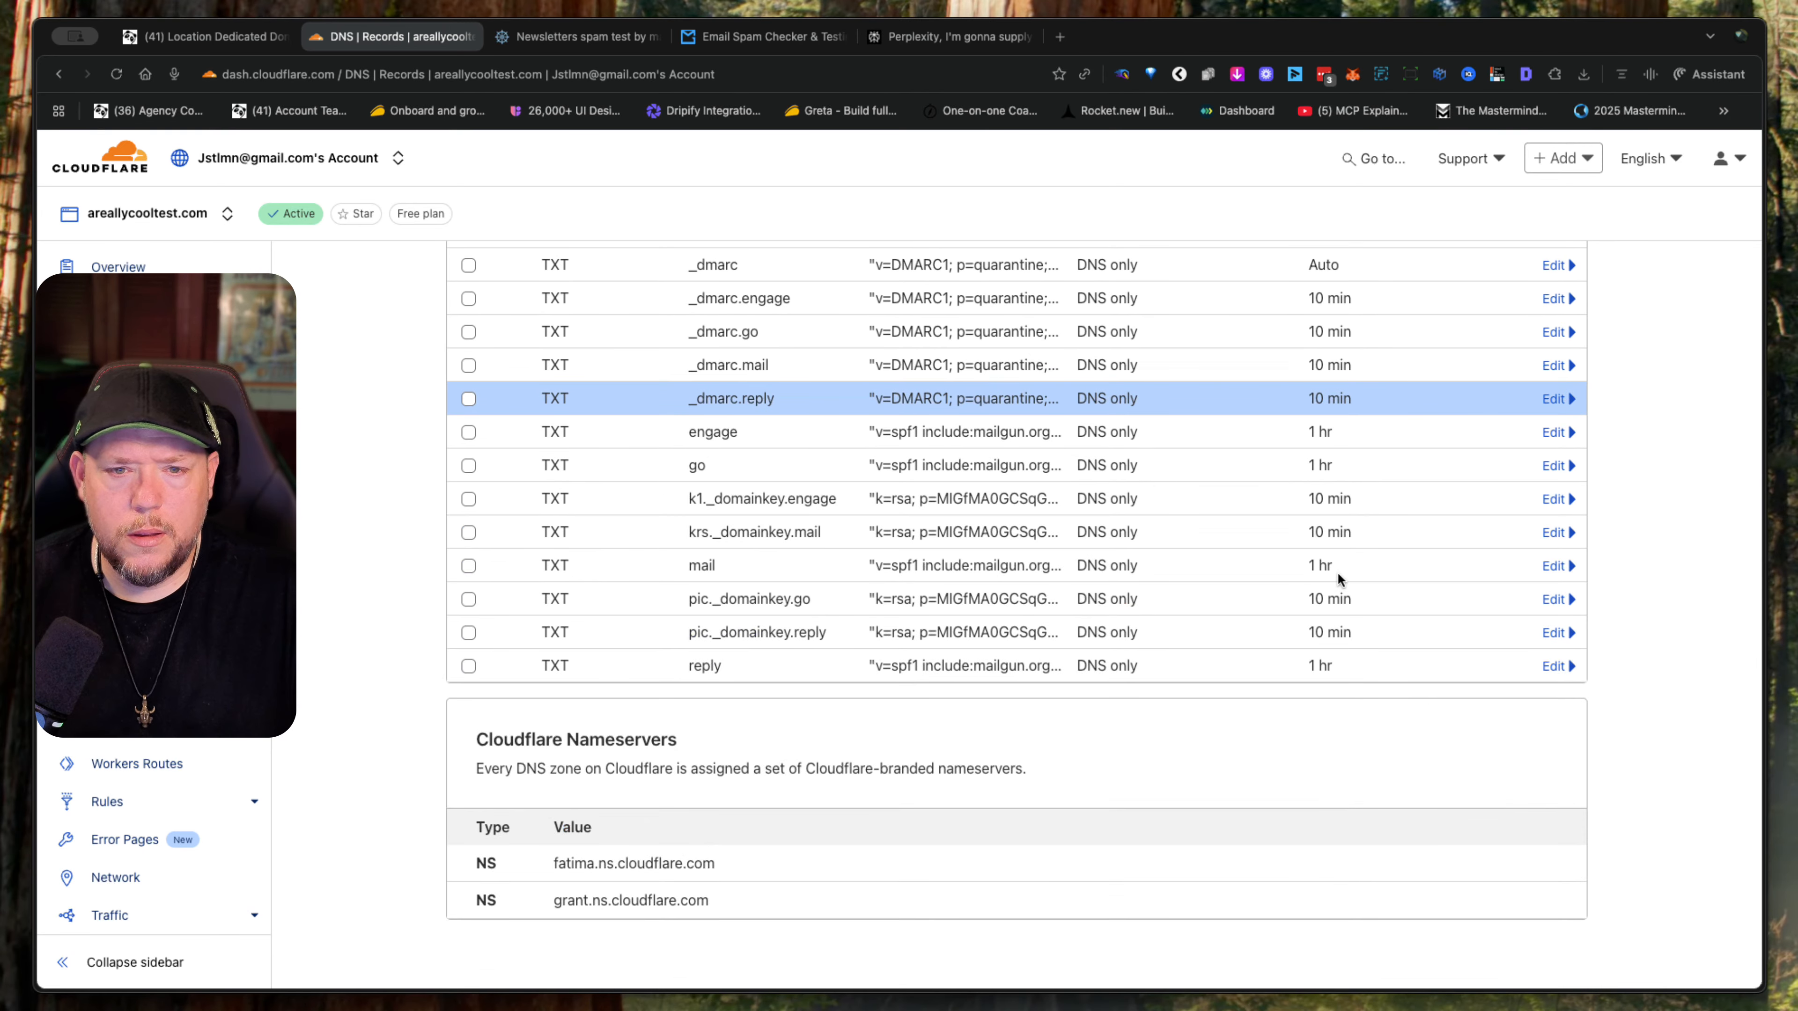
- Look over the updated DNS records, switch to the mail-tester.com spam test page, and open and close a blank tab
{"action": "scroll", "coordinate": [1337, 579], "scroll_direction": "up", "scroll_amount": 3}
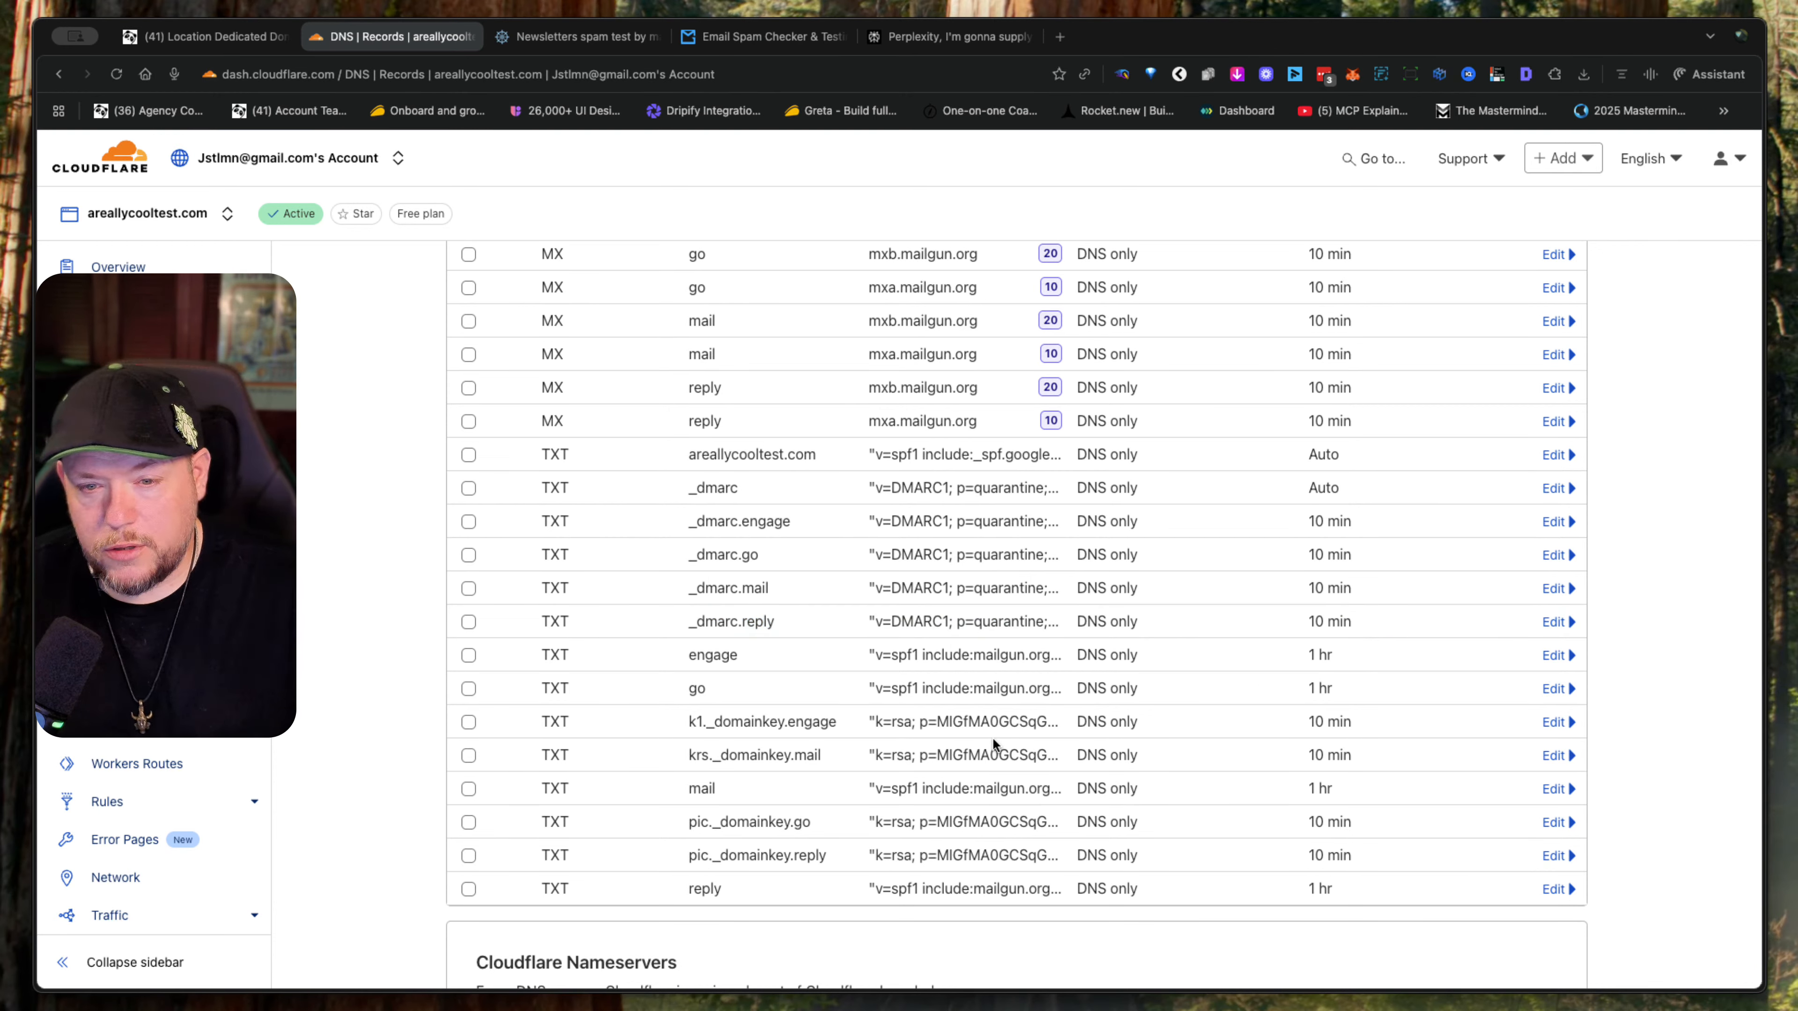
{"action": "scroll", "coordinate": [991, 736], "scroll_direction": "up", "scroll_amount": 15}
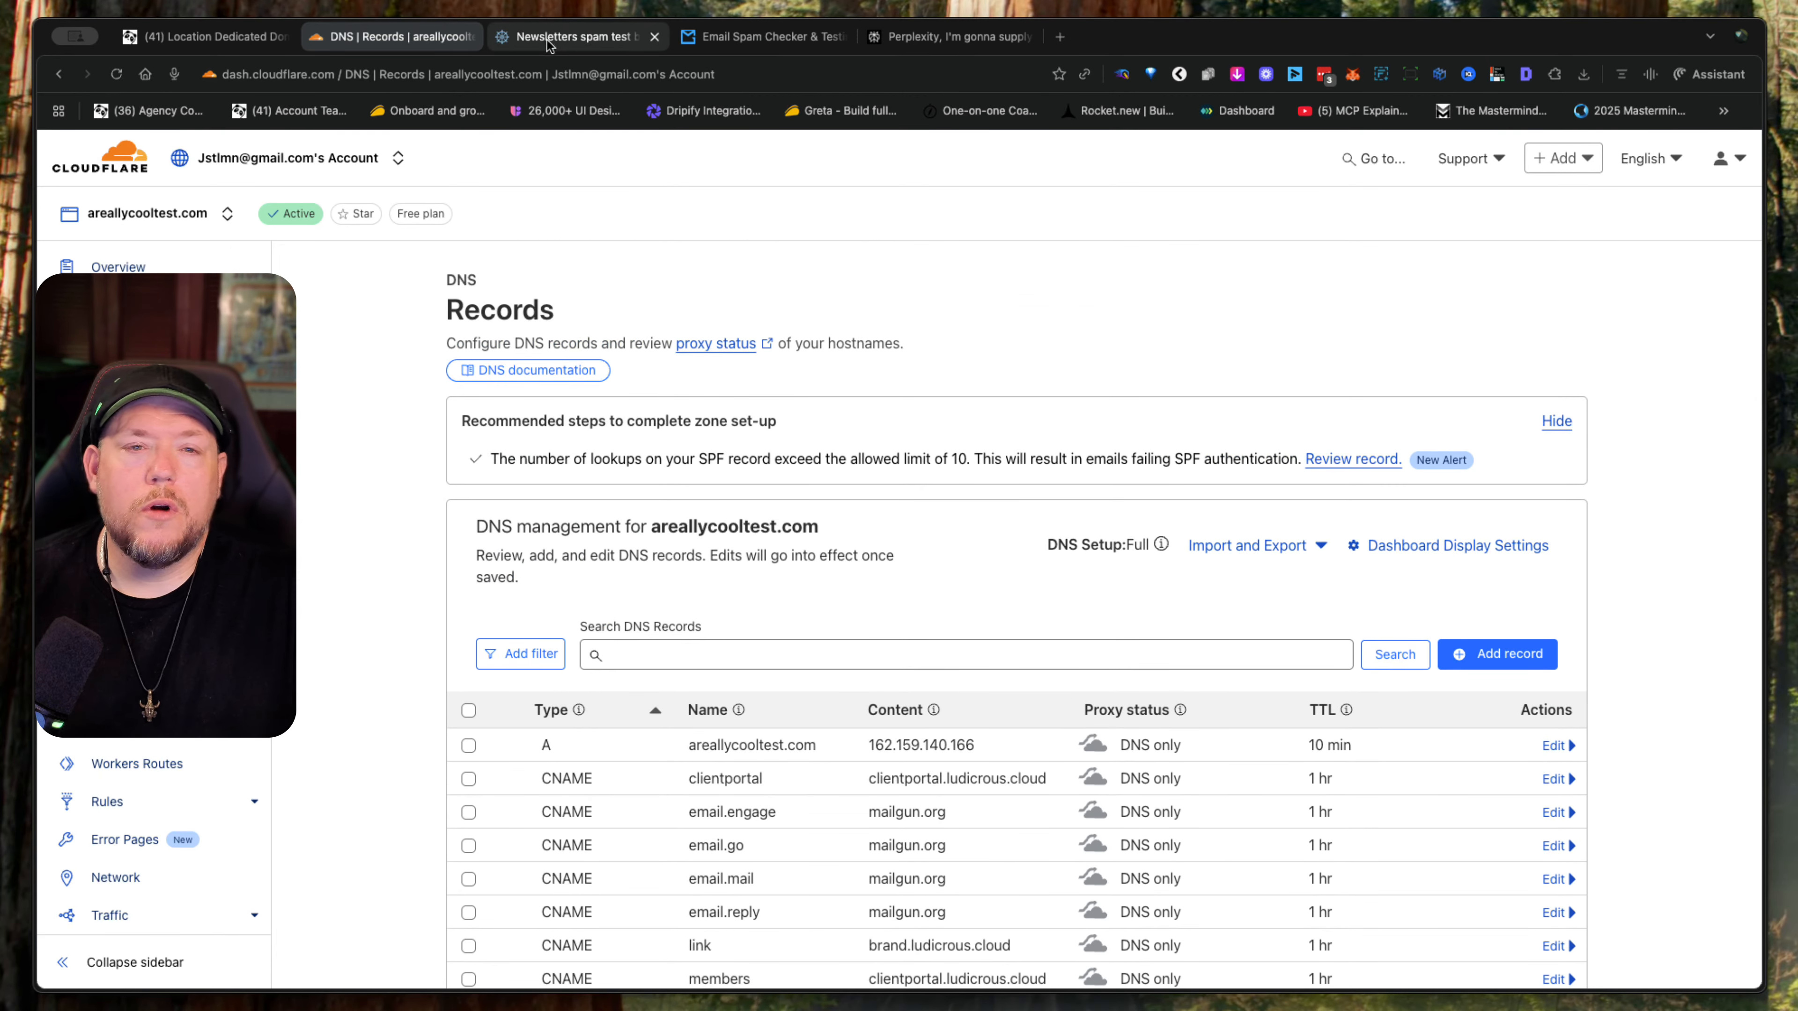
{"action": "left_click", "coordinate": [580, 48]}
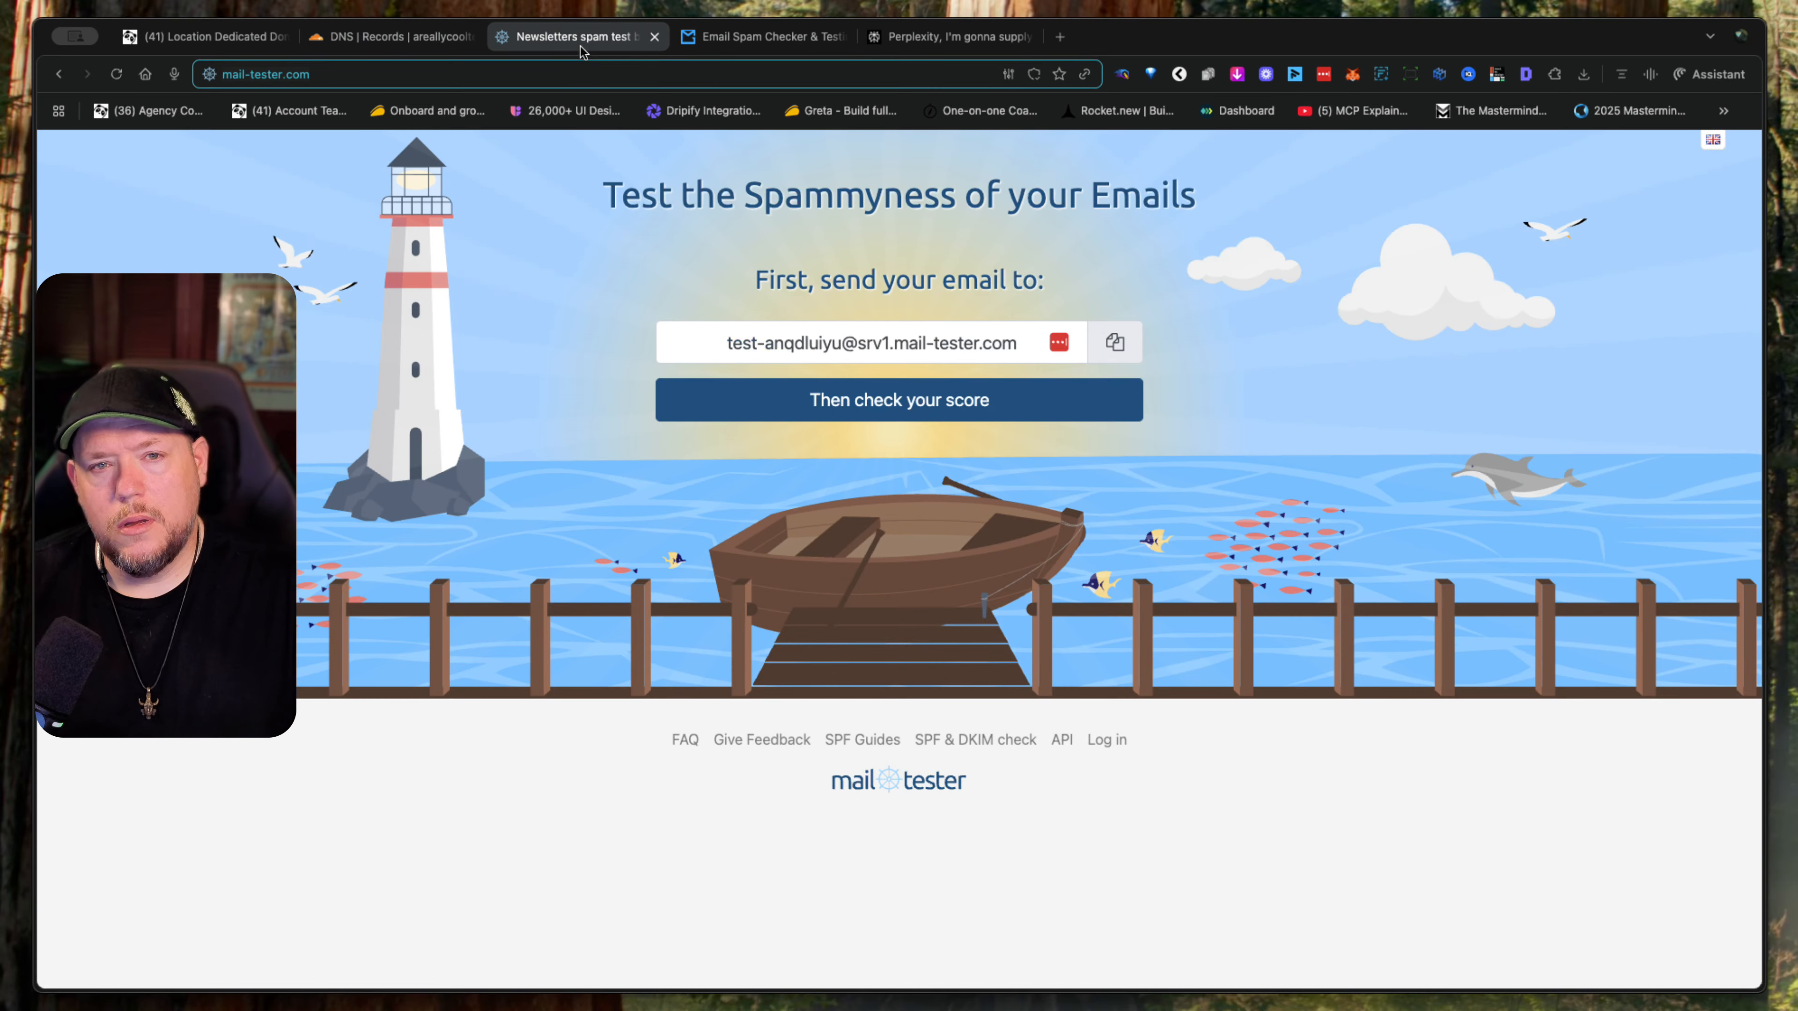
{"action": "left_click", "coordinate": [1057, 38]}
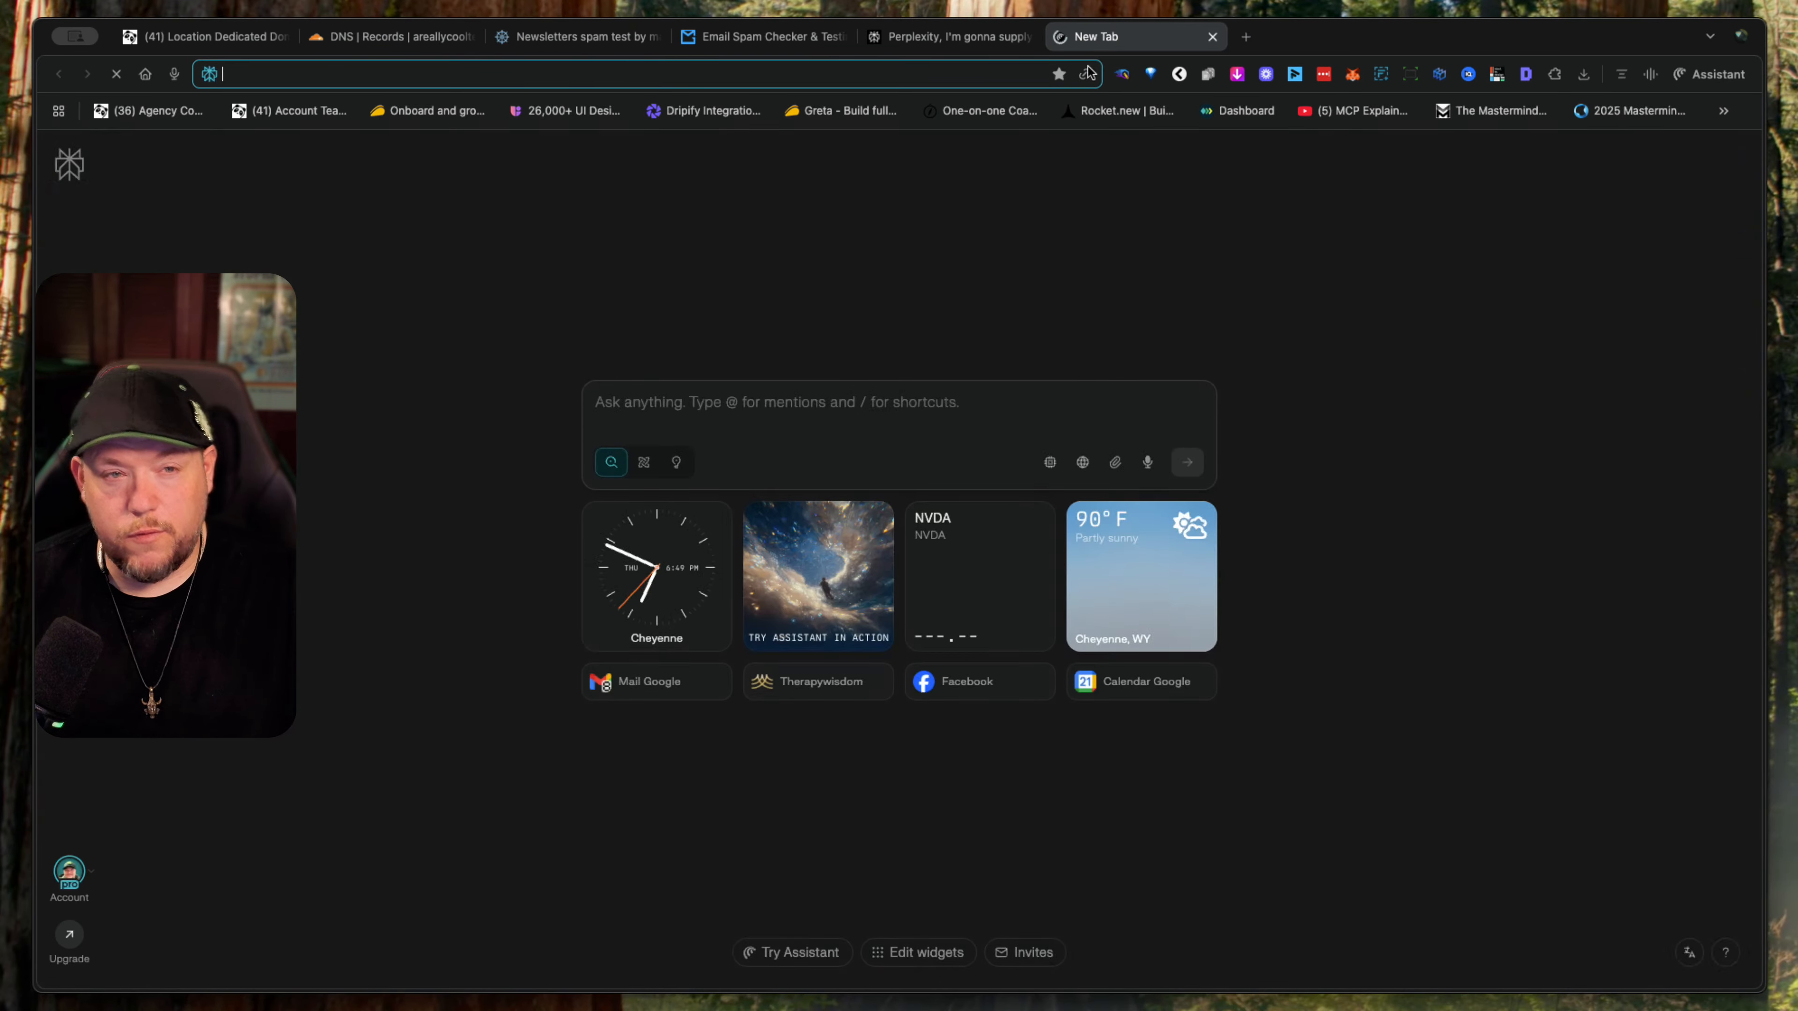
{"action": "left_click", "coordinate": [1213, 37]}
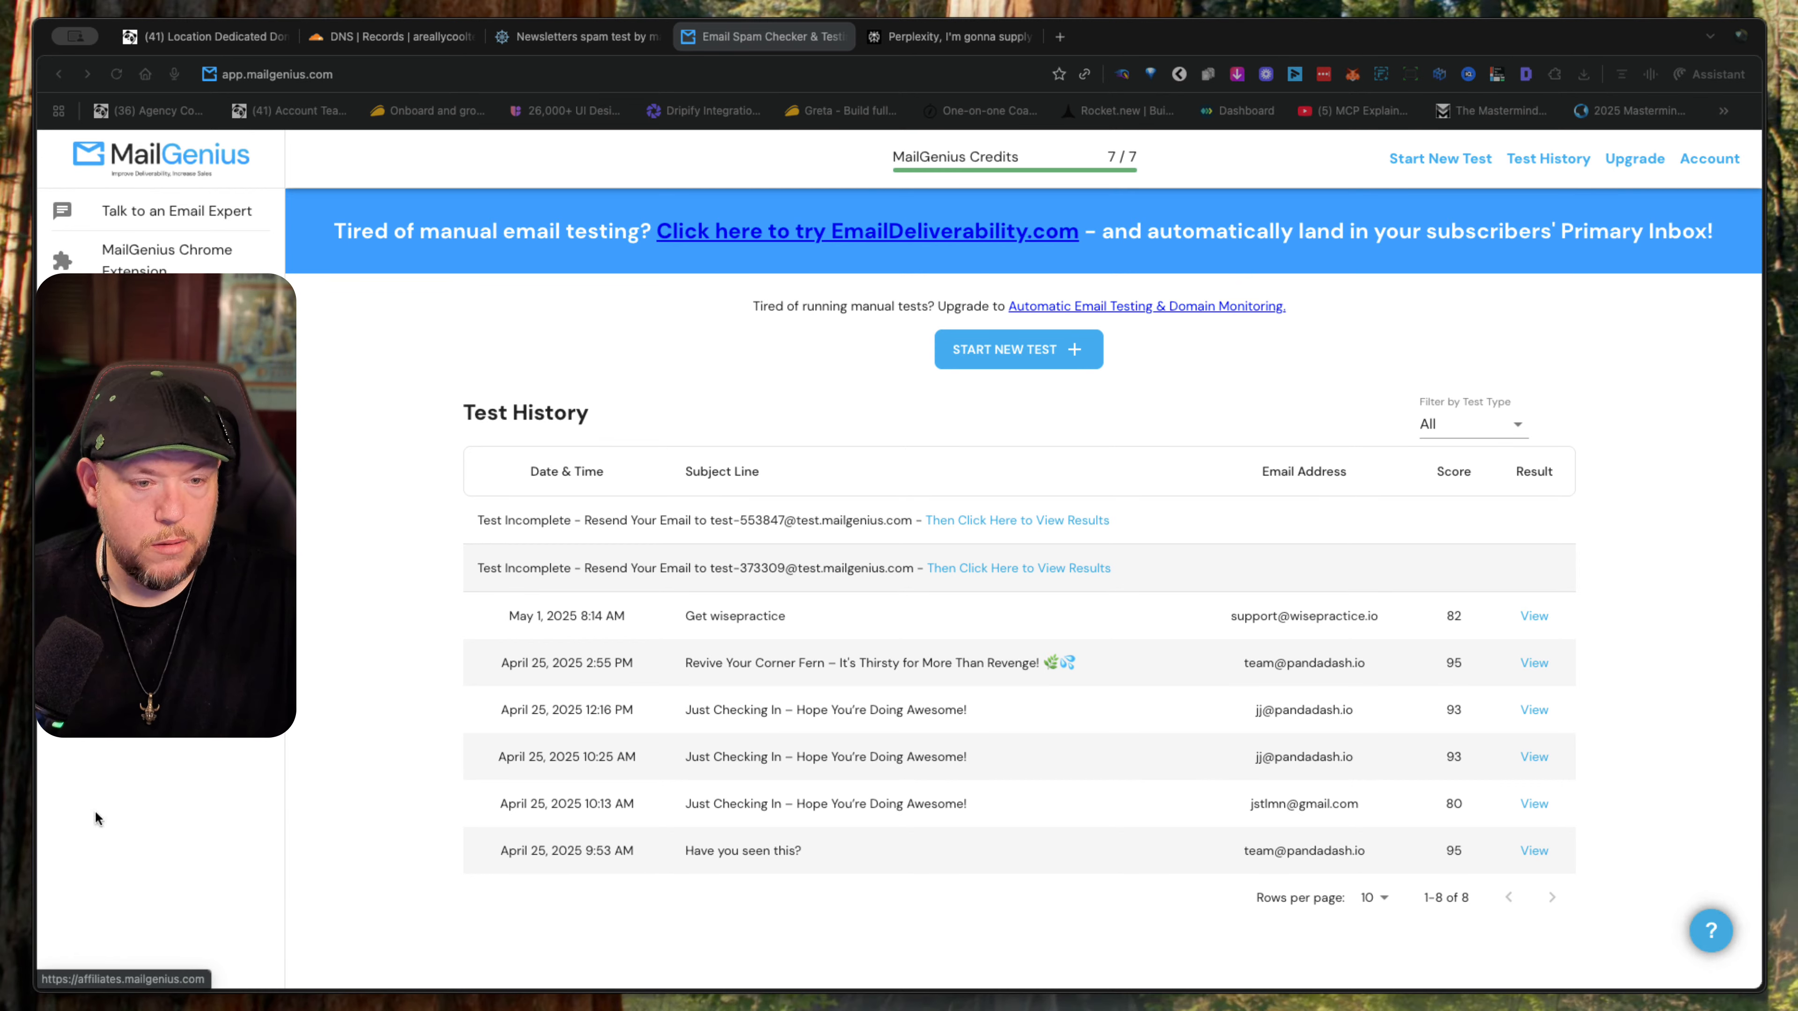
- Switch to the CRM dashboard and open the Domain Configuration for dedicated sending domains in the Email Services settings
{"action": "left_click", "coordinate": [229, 36]}
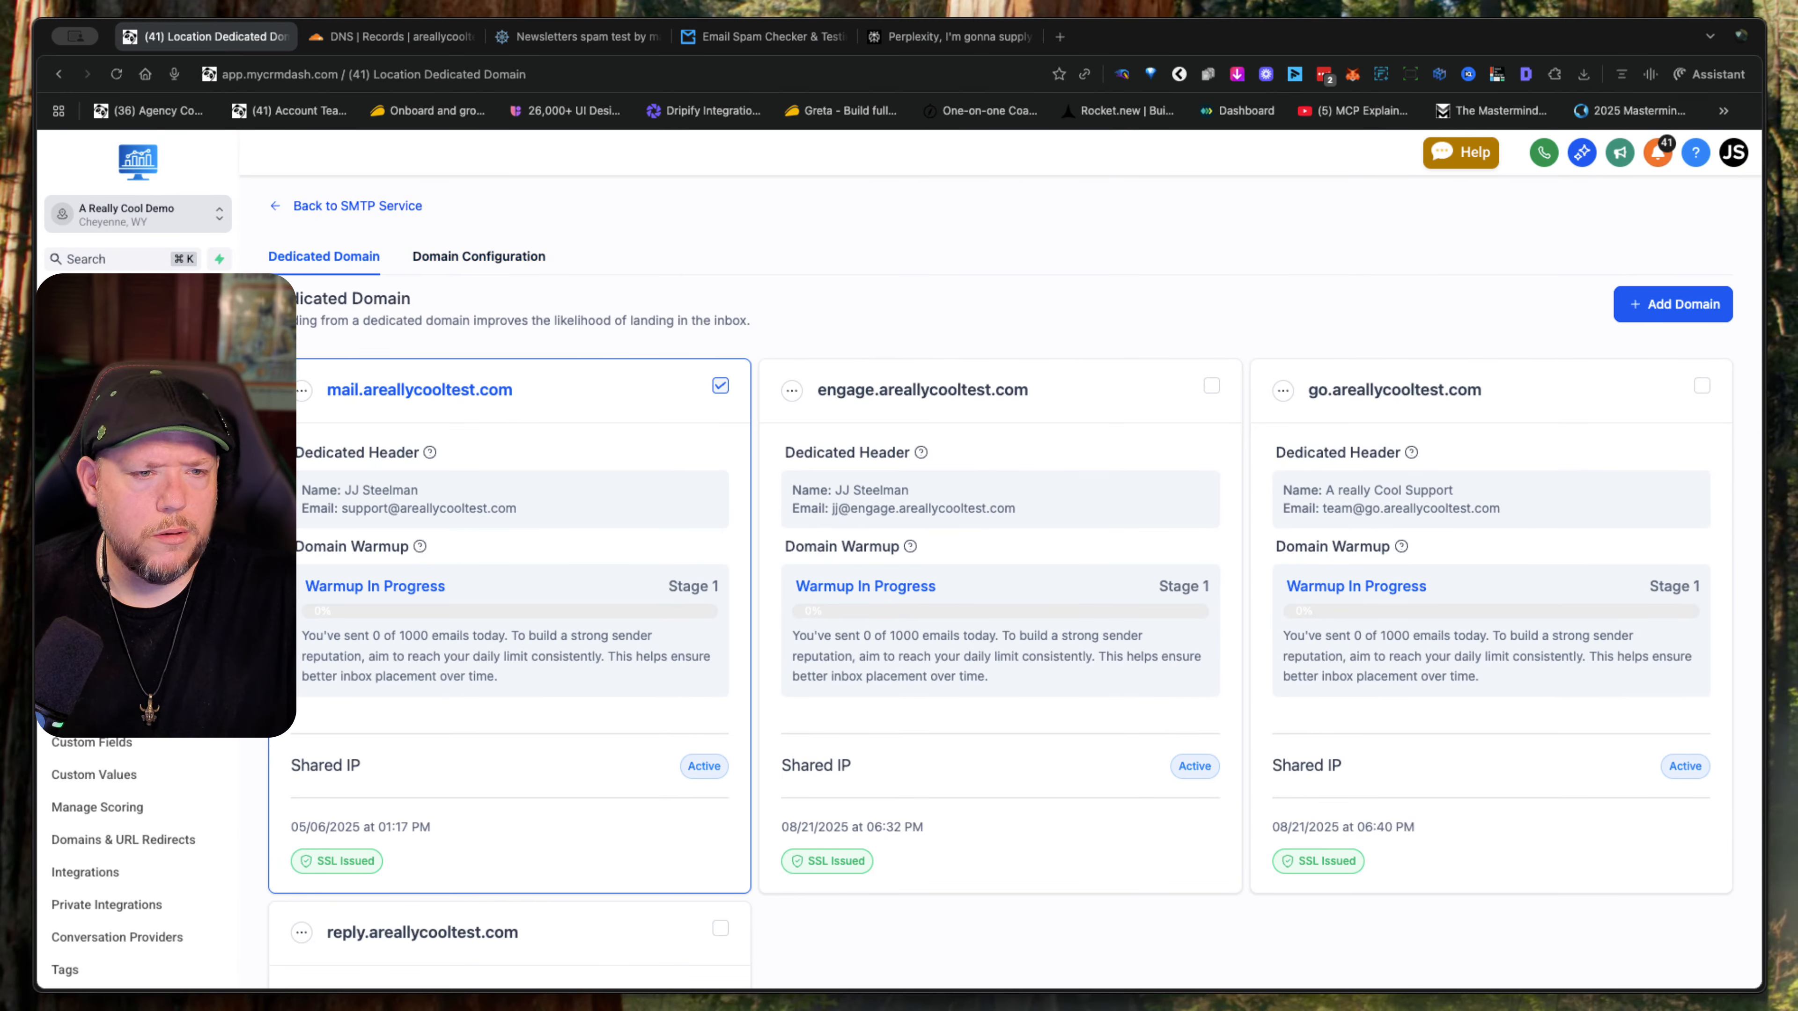
{"action": "left_click", "coordinate": [91, 300]}
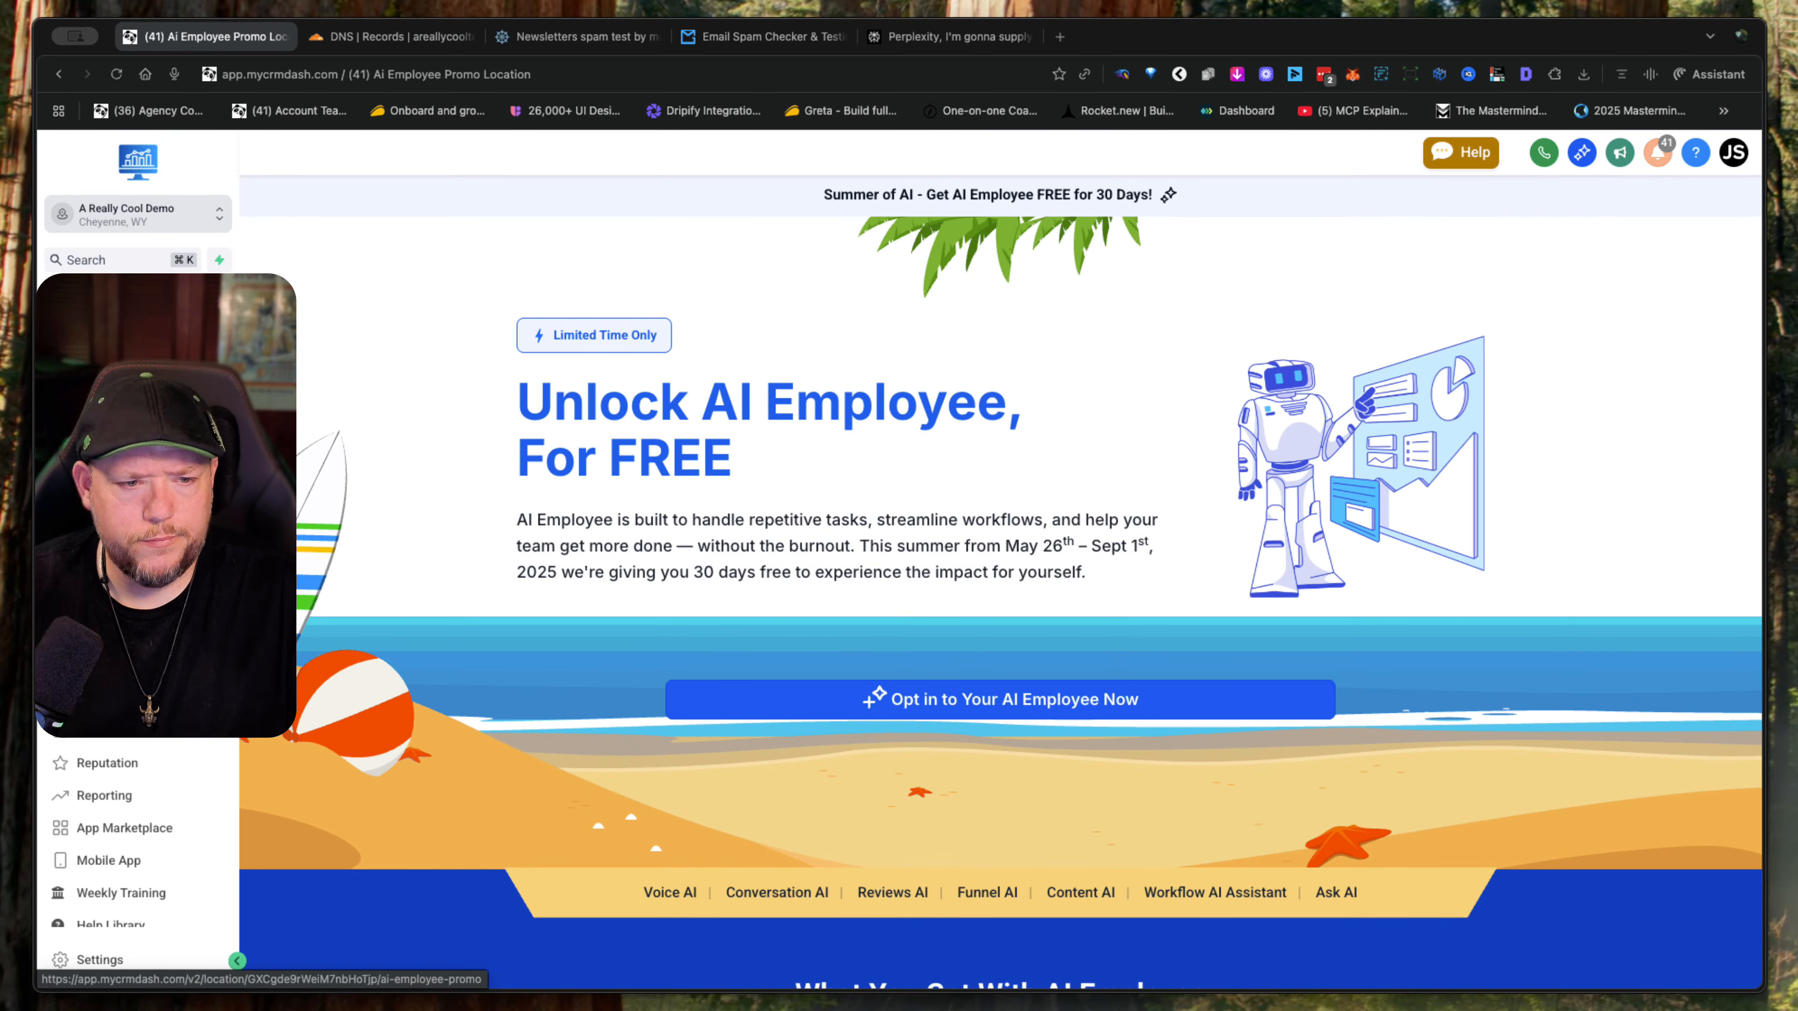
{"action": "left_click", "coordinate": [98, 960]}
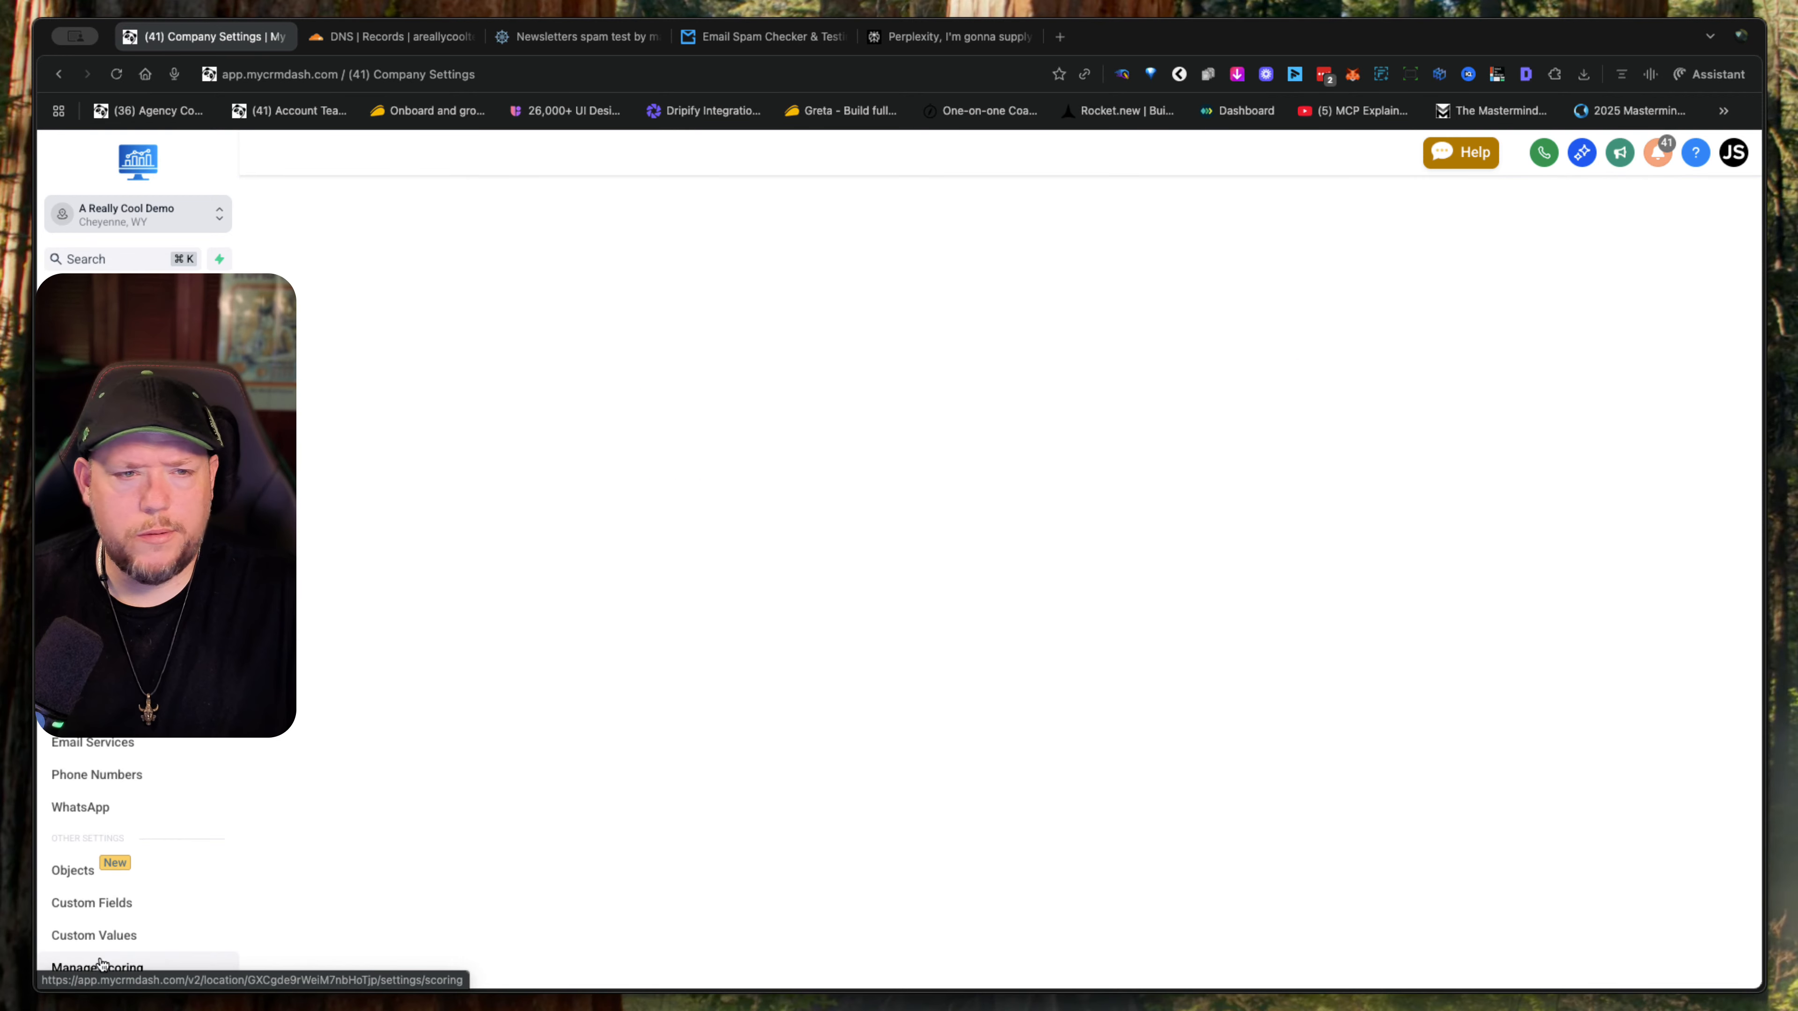
{"action": "left_click", "coordinate": [114, 752]}
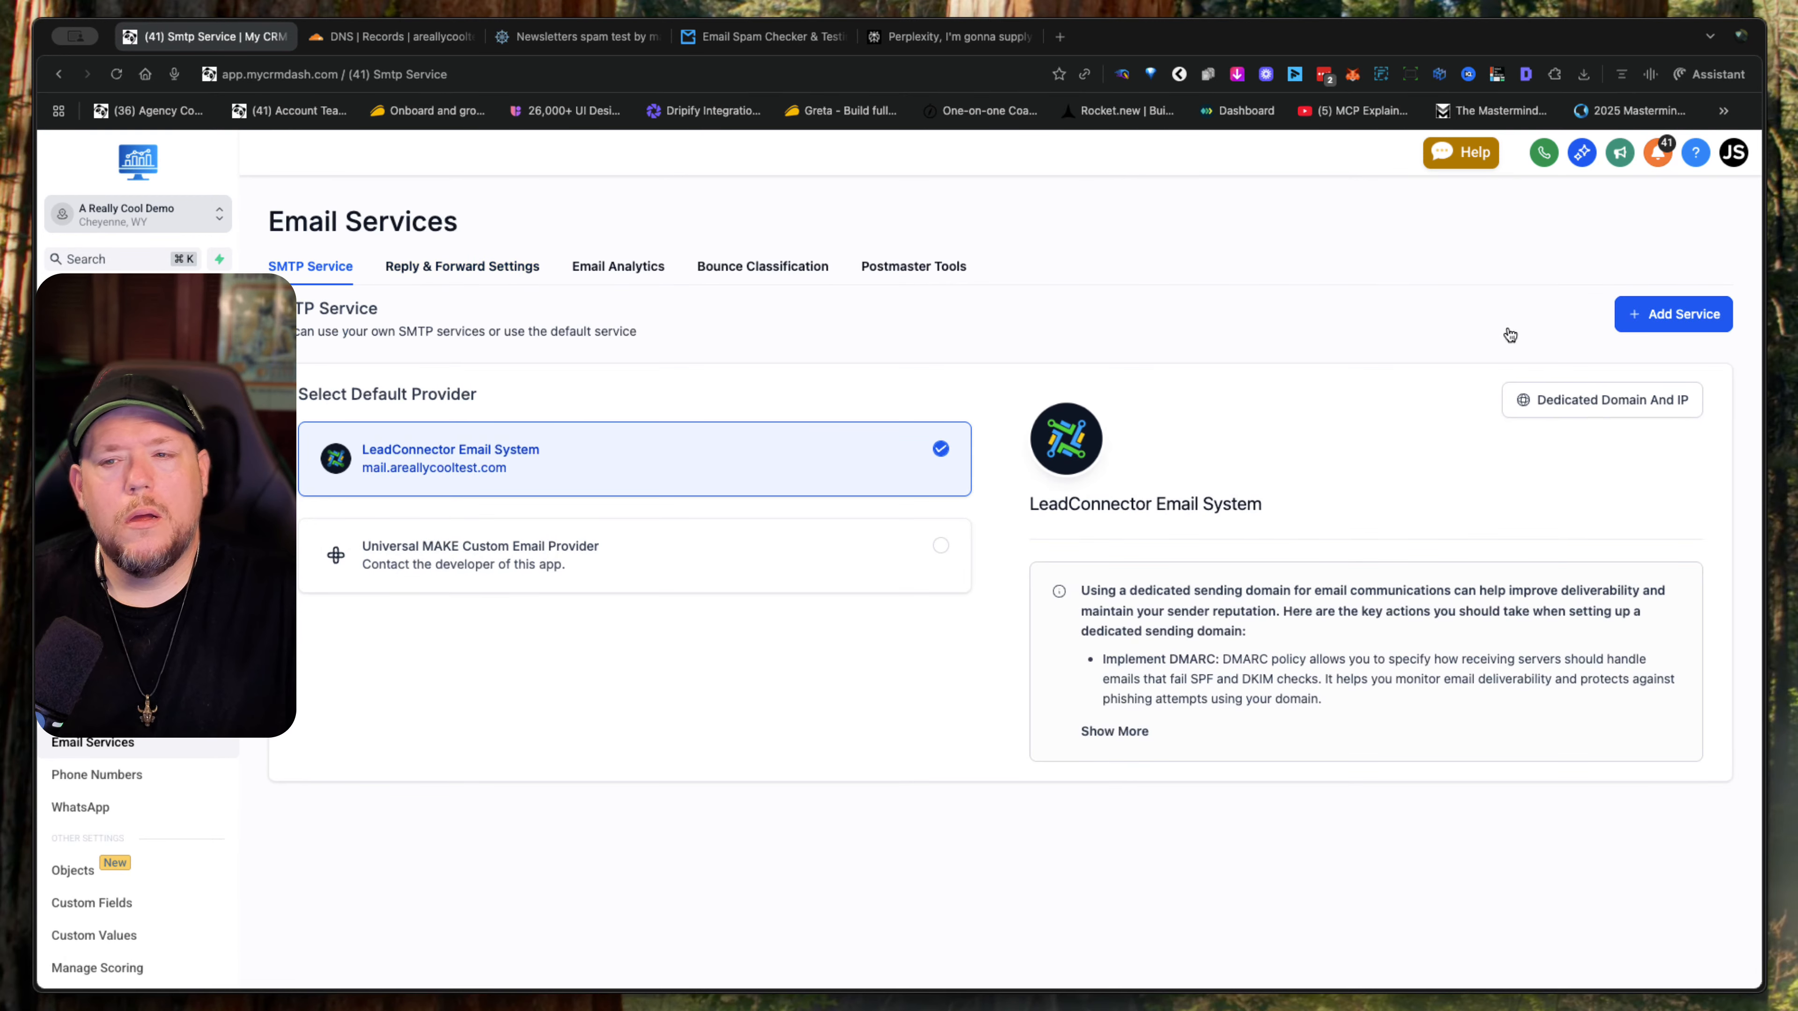
{"action": "left_click", "coordinate": [1682, 404]}
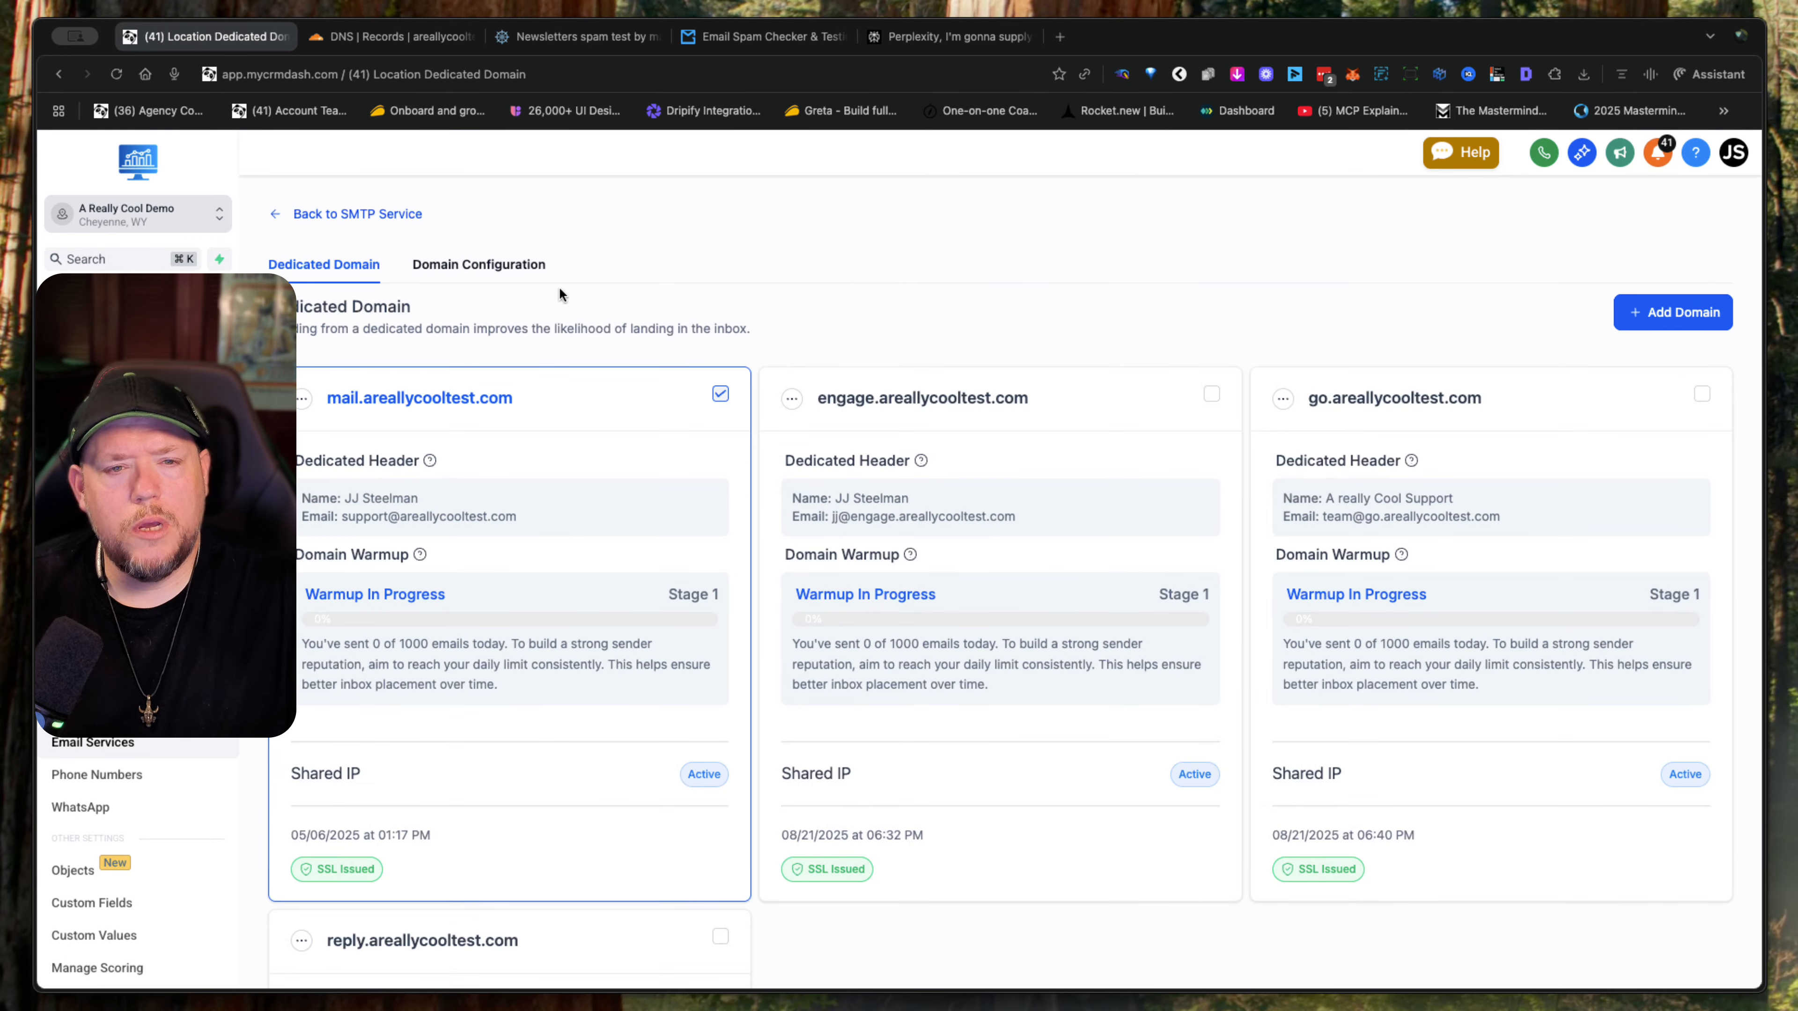
{"action": "left_click", "coordinate": [542, 273]}
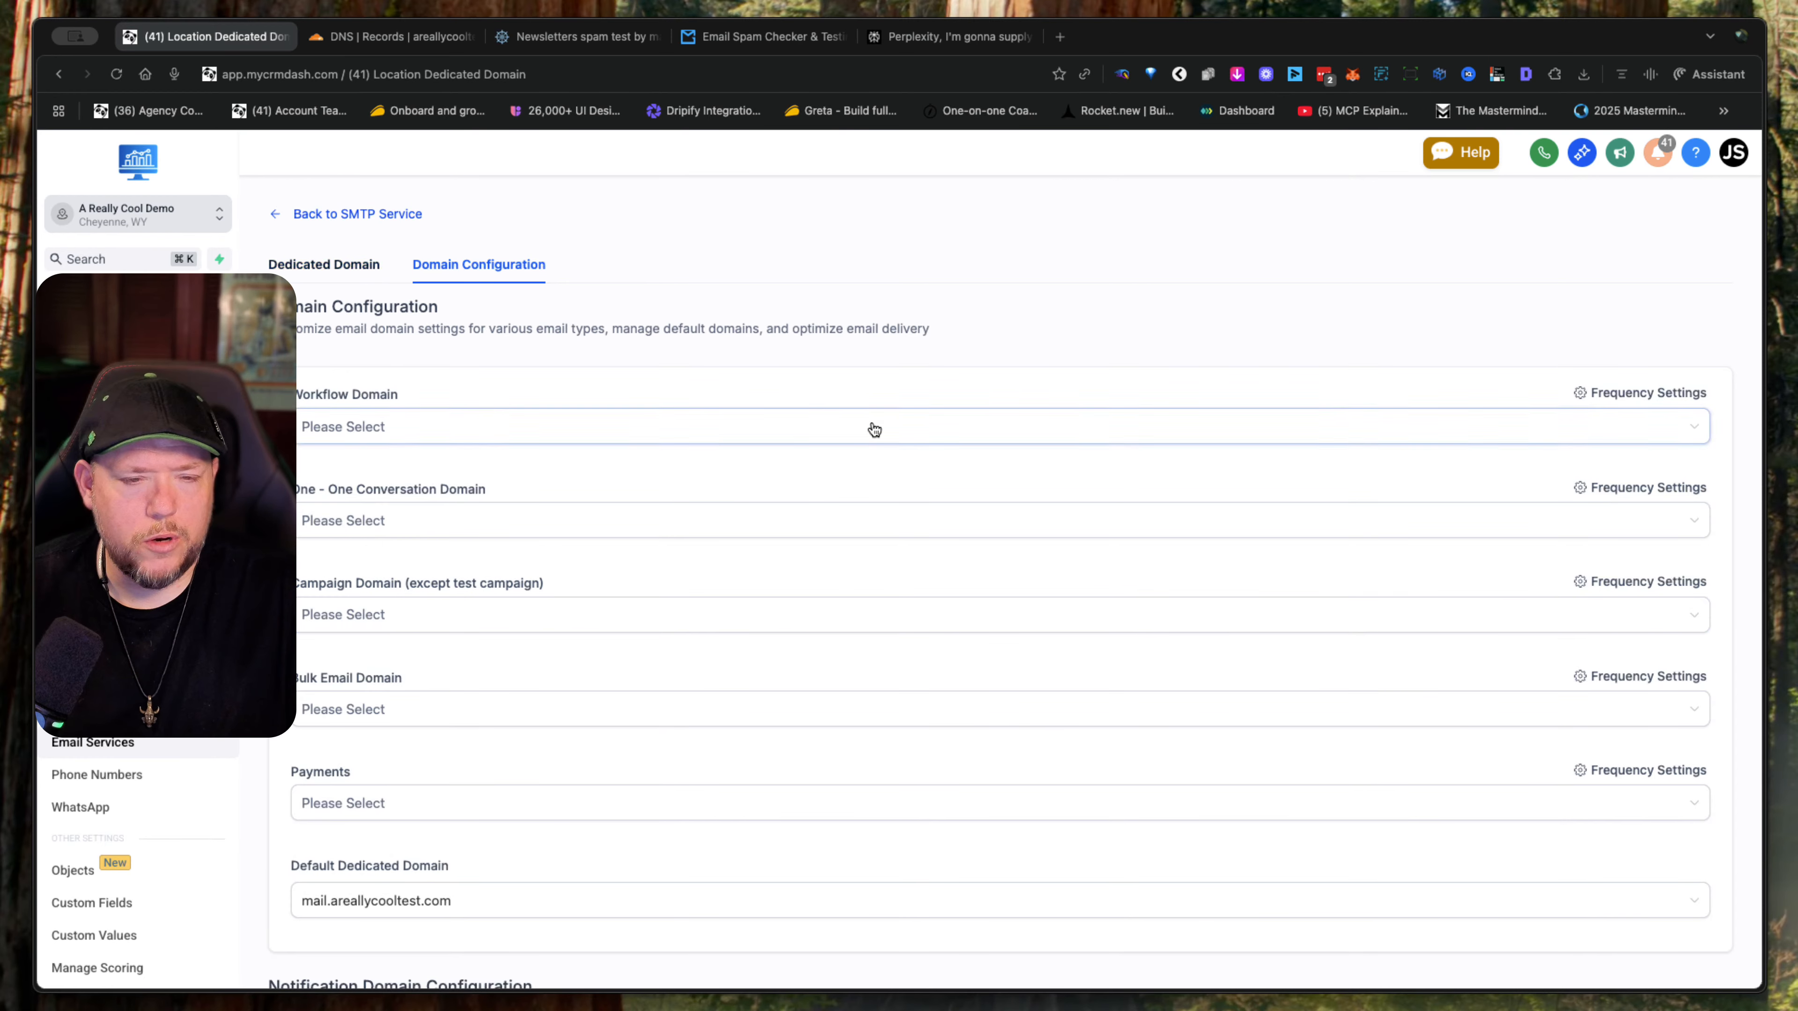
- Set the Workflow Domain to reply.areallycooltest.com and the One - One Conversation Domain to mail.areallycooltest.com
{"action": "left_click", "coordinate": [1320, 429]}
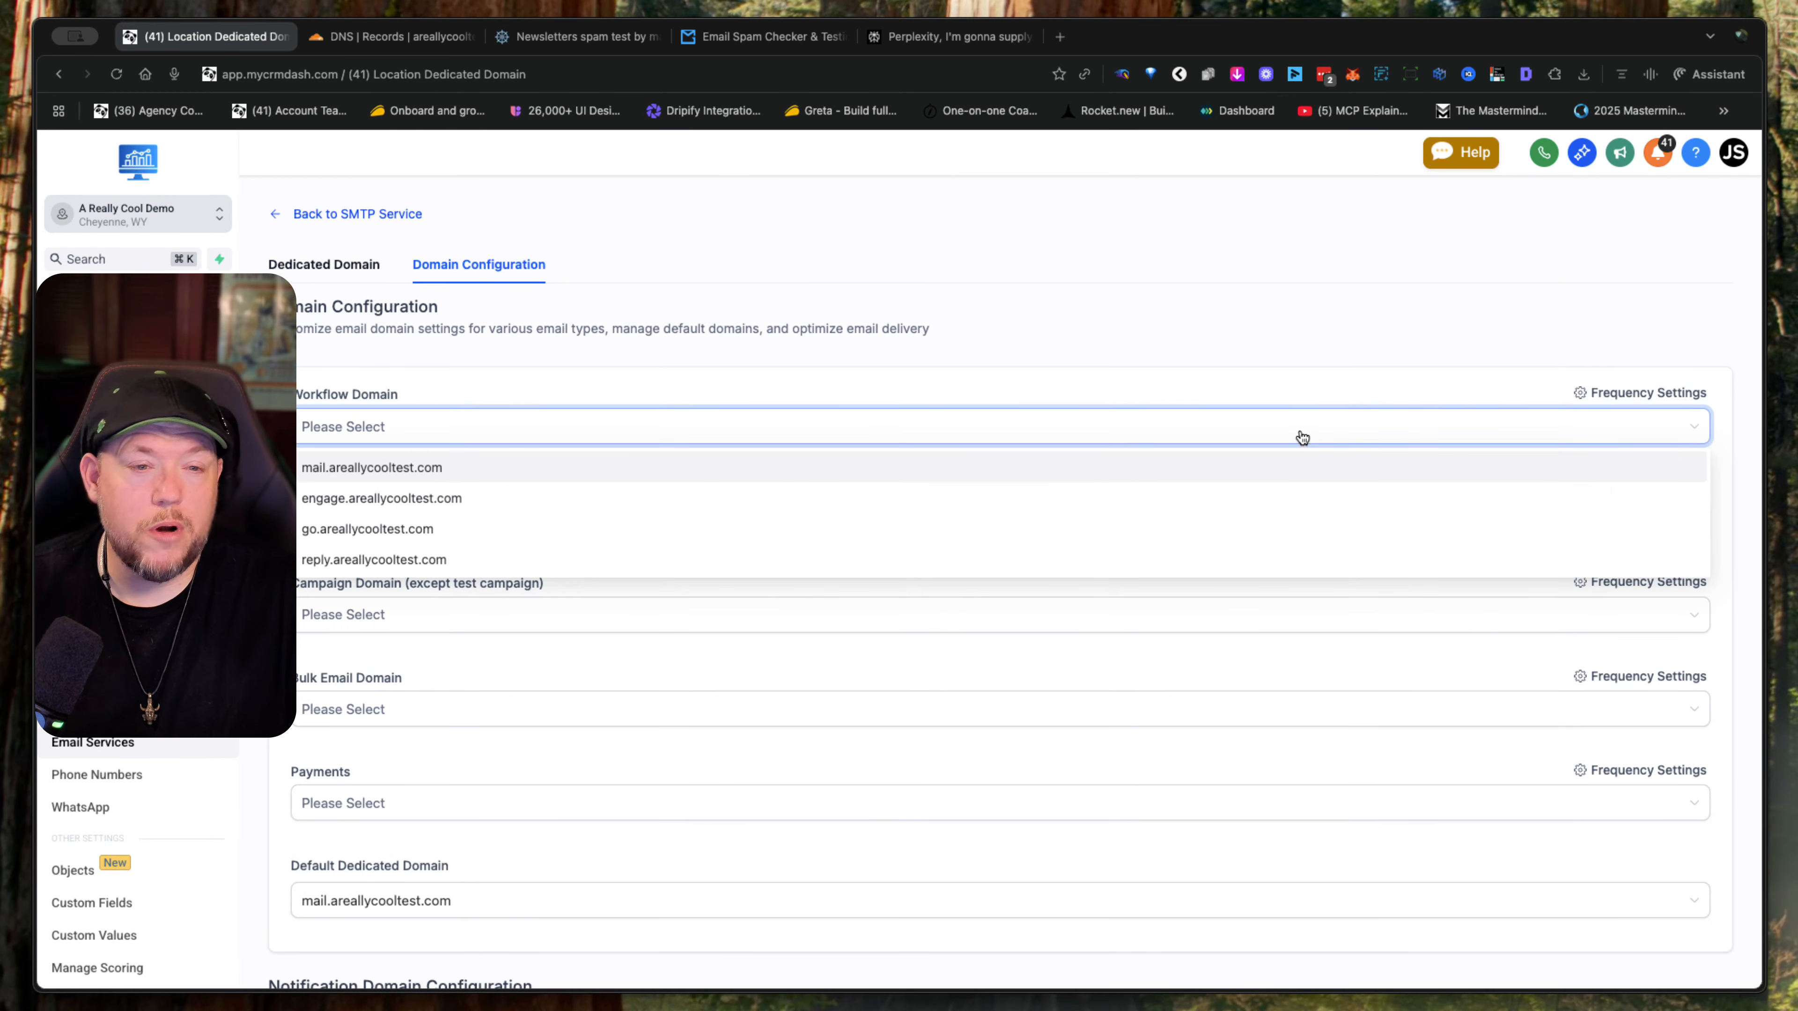
{"action": "left_click", "coordinate": [795, 568]}
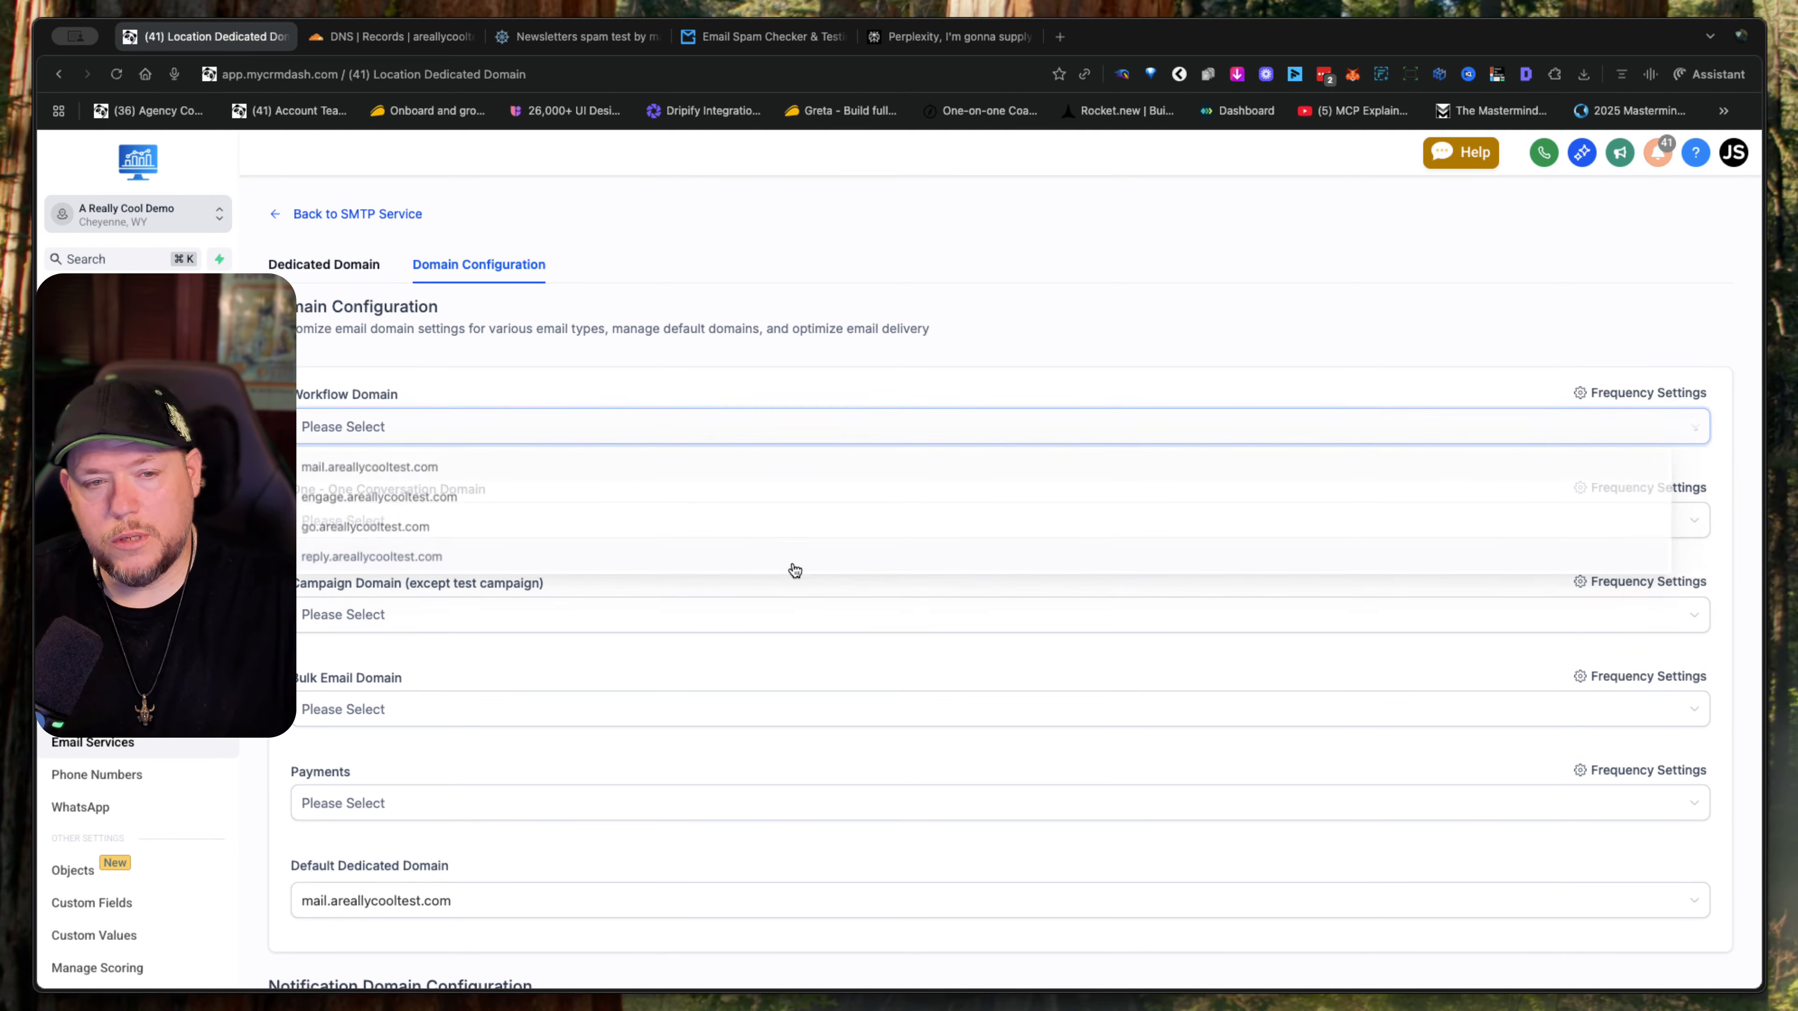
{"action": "left_click", "coordinate": [550, 516]}
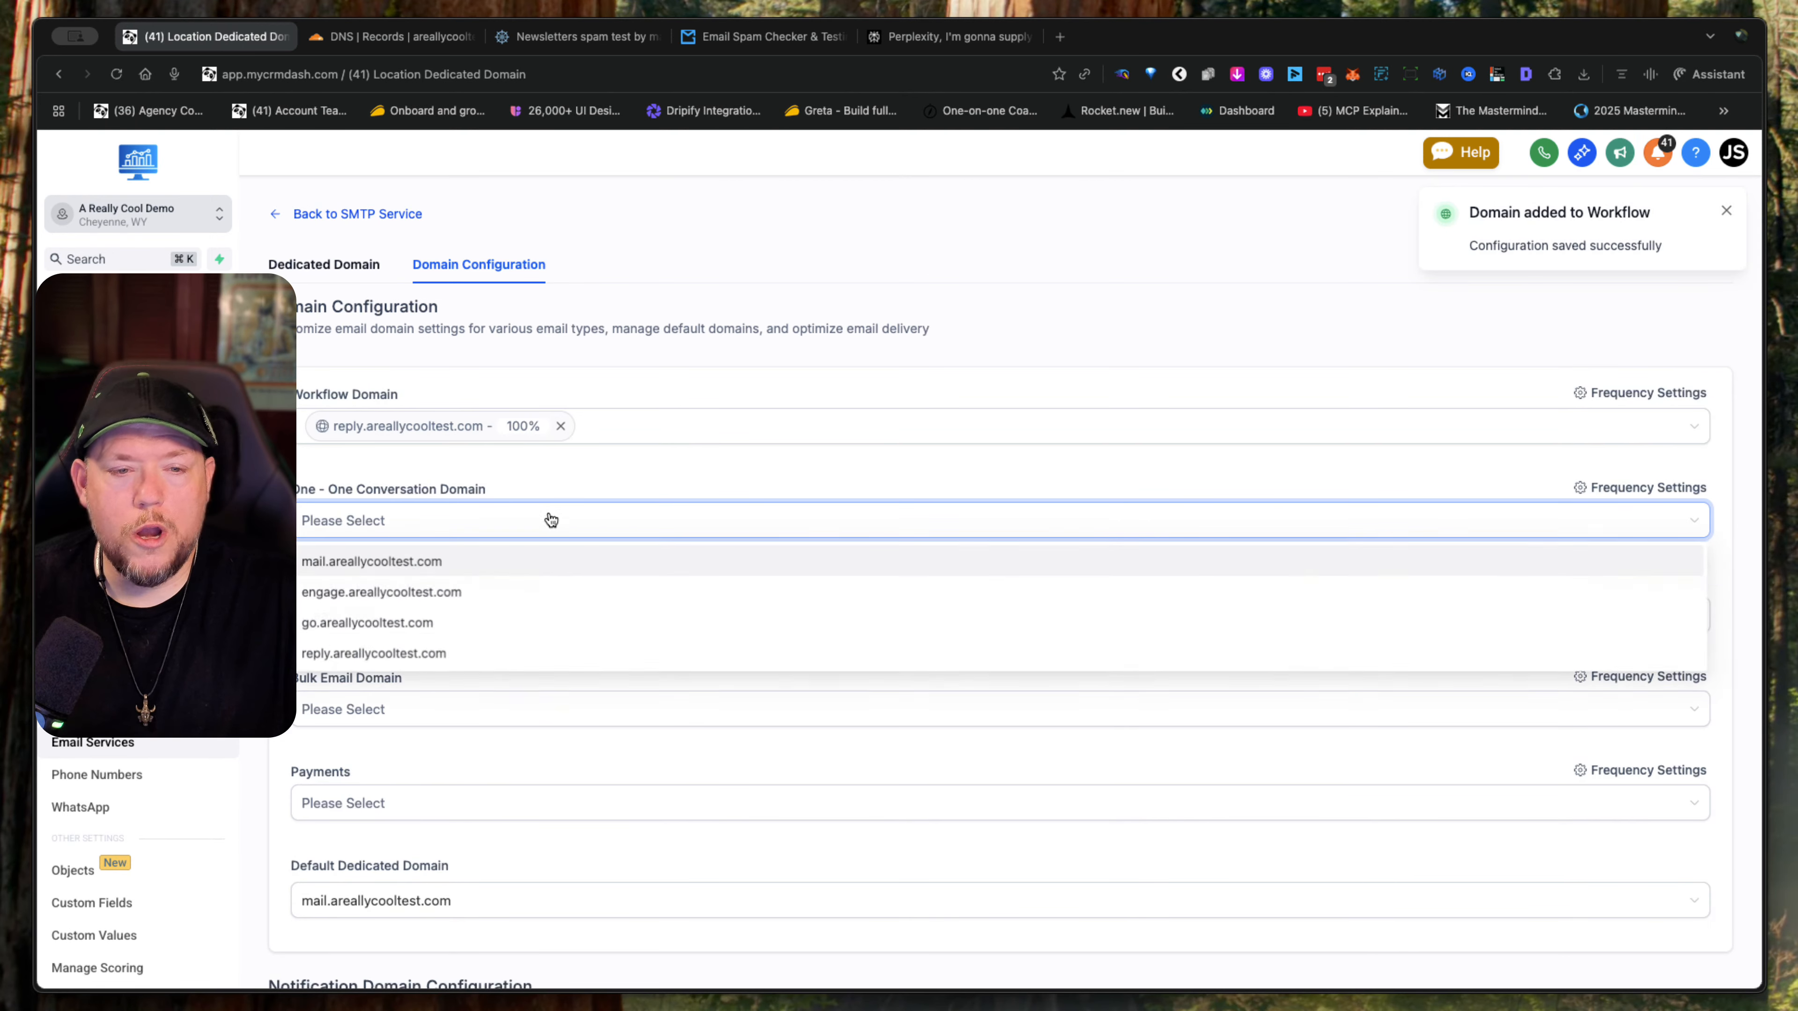
{"action": "left_click", "coordinate": [408, 577]}
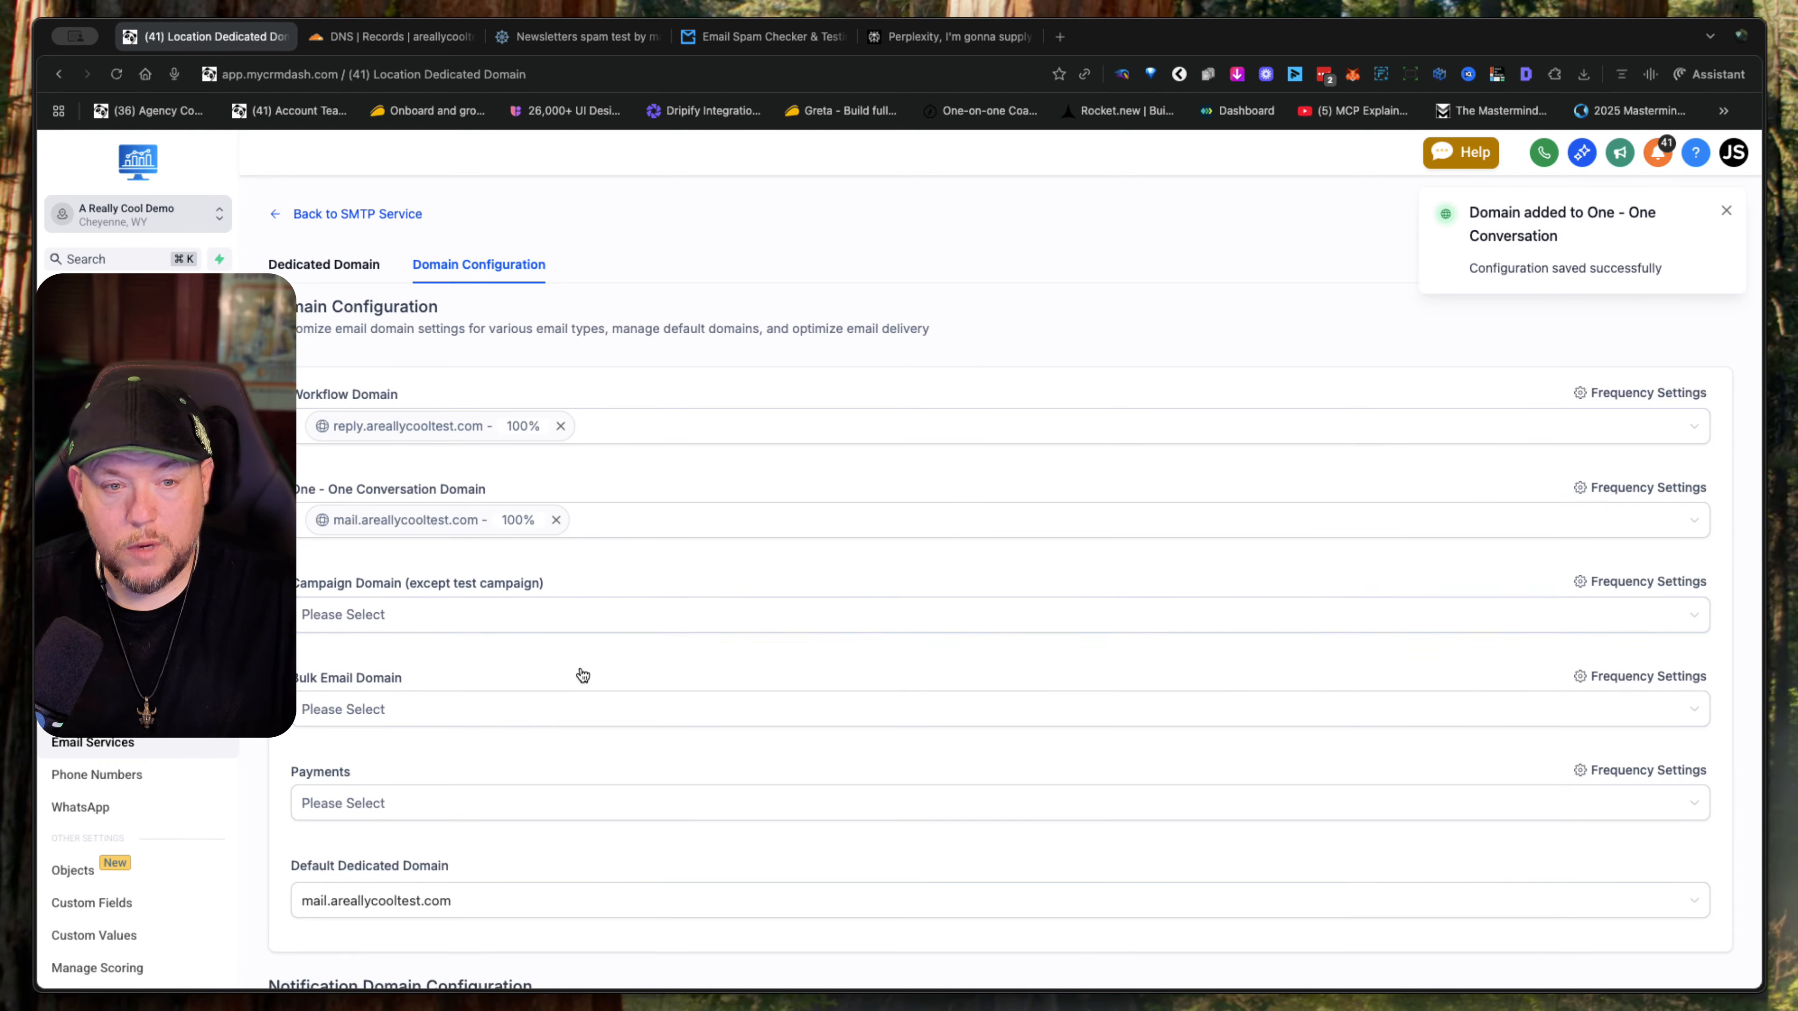
- Set the Campaign Domain to engage.areallycooltest.com and the Bulk Email Domain to go.areallycooltest.com
{"action": "scroll", "coordinate": [581, 672], "scroll_direction": "down", "scroll_amount": 2}
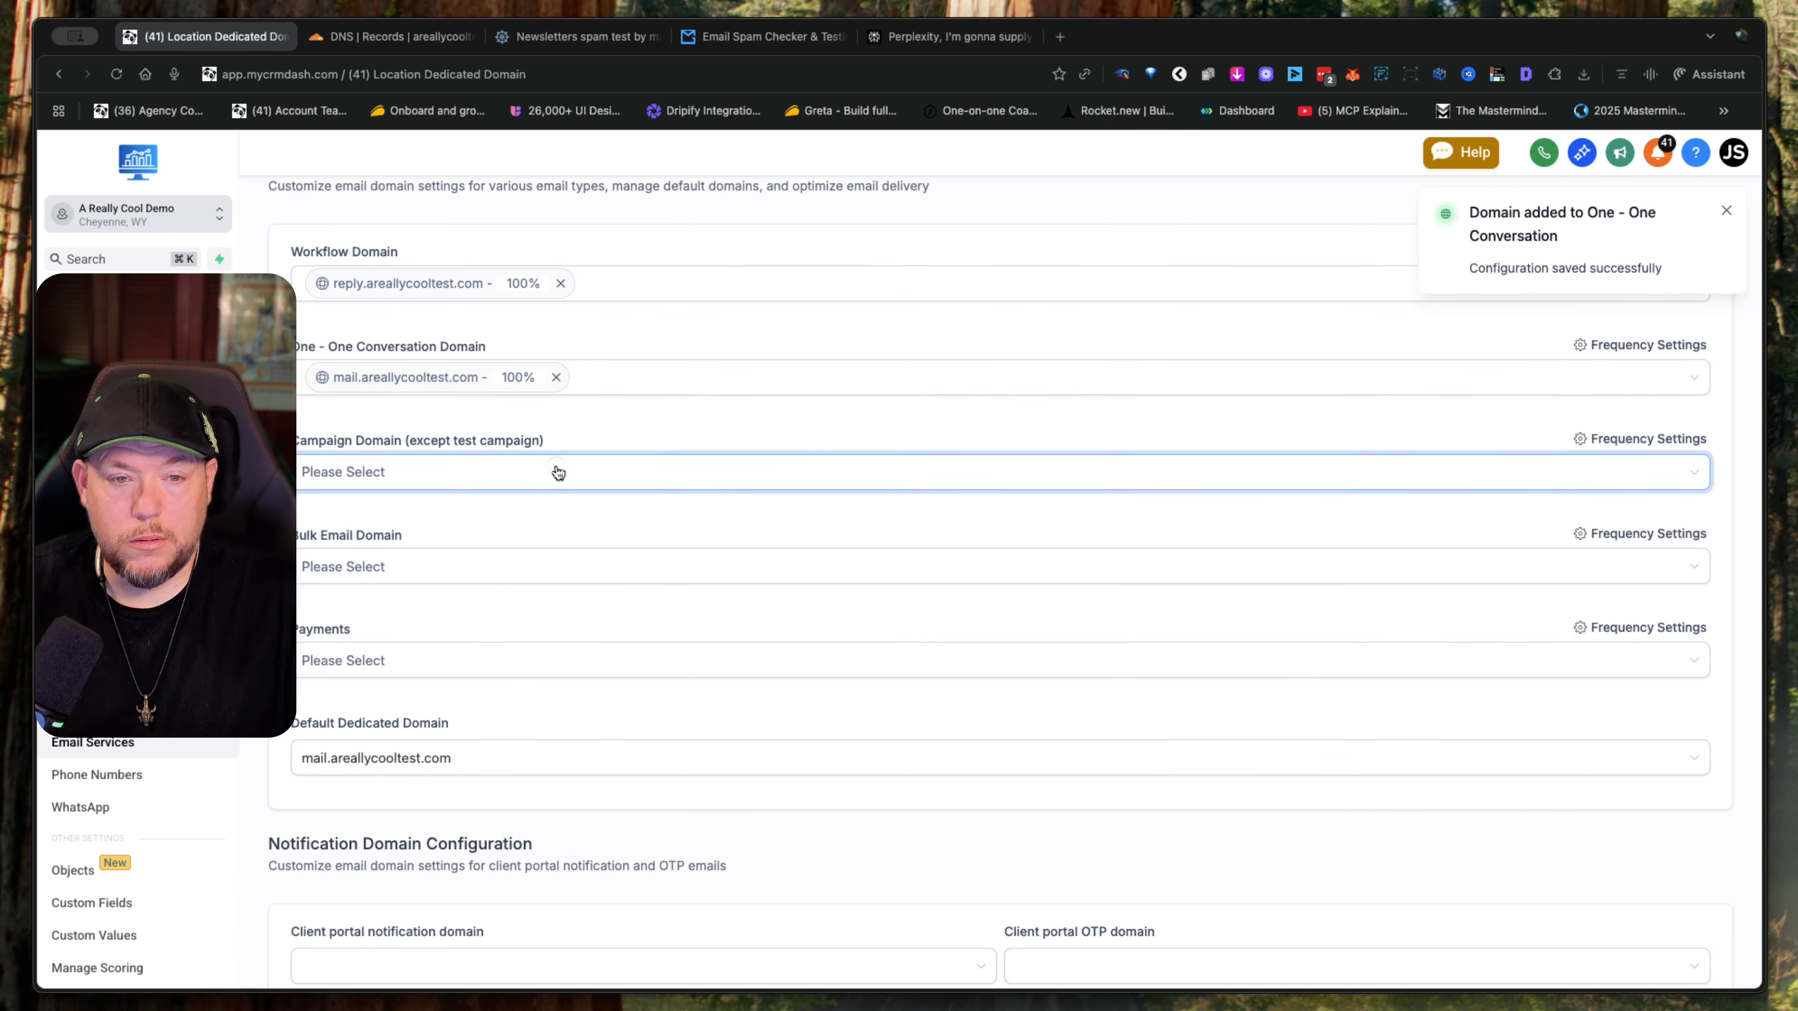
{"action": "left_click", "coordinate": [558, 473]}
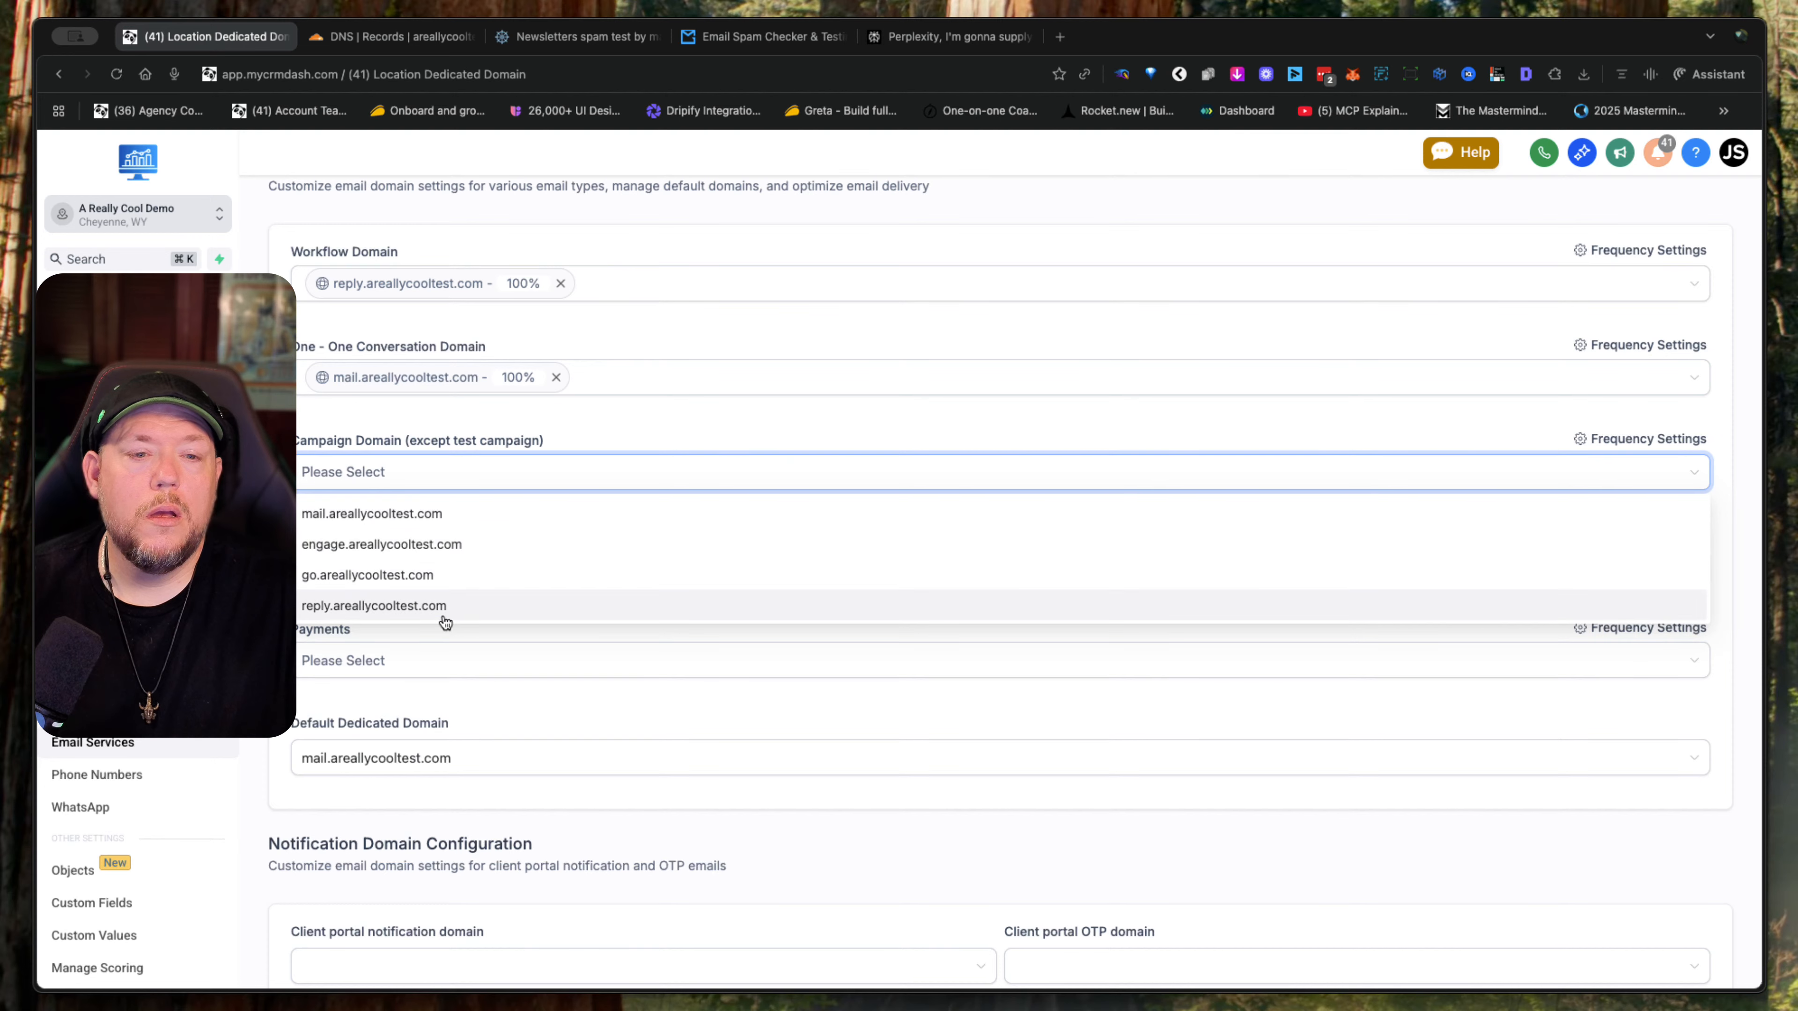
{"action": "left_click", "coordinate": [465, 547]}
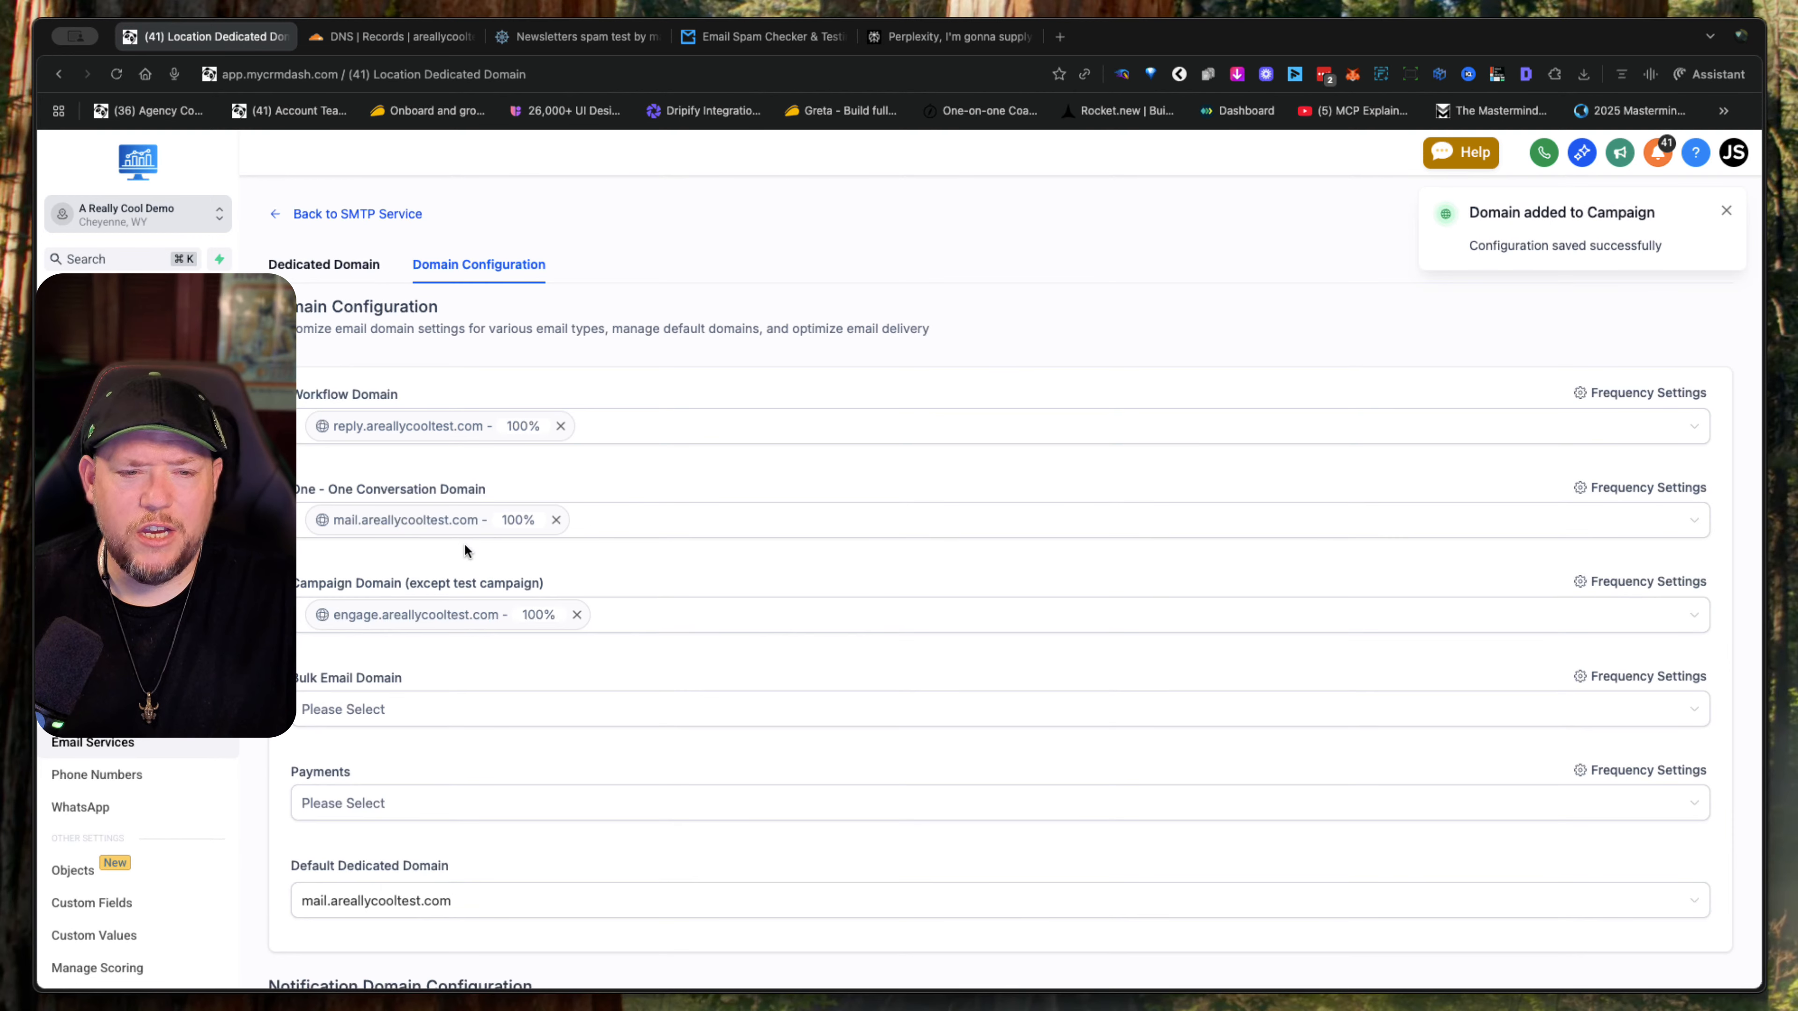
{"action": "scroll", "coordinate": [673, 672], "scroll_direction": "down", "scroll_amount": 3}
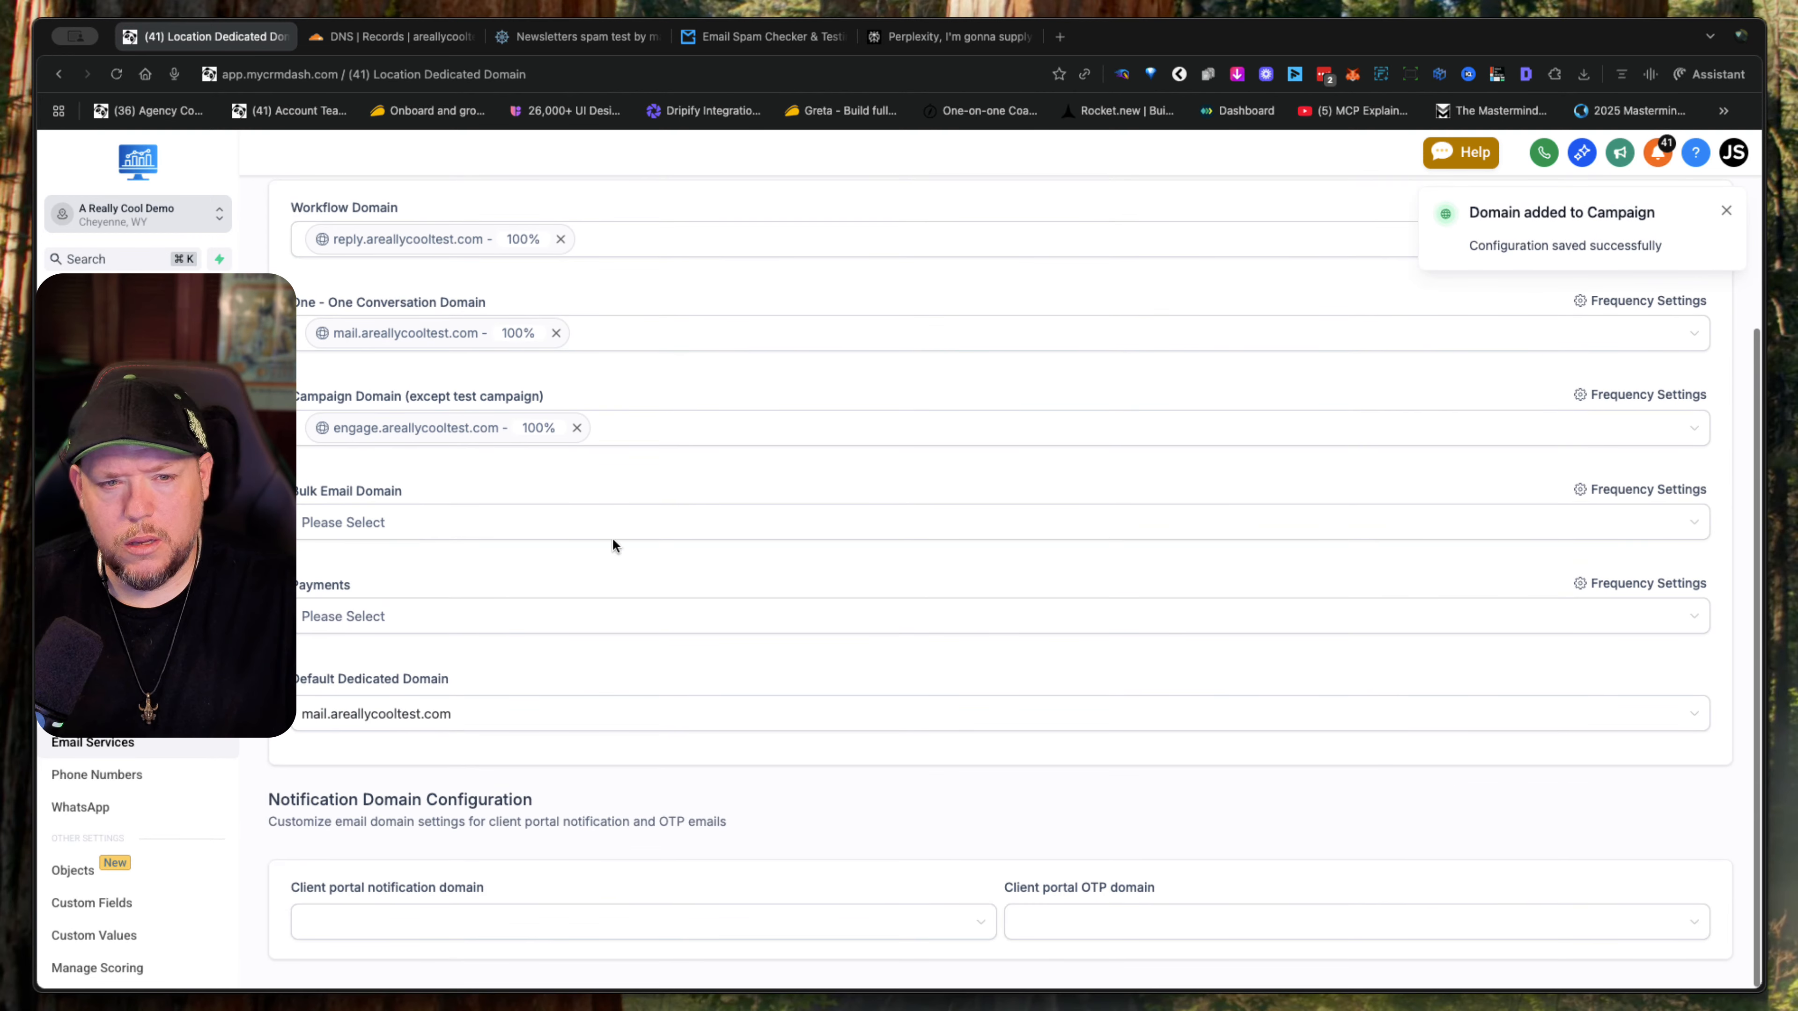
{"action": "left_click", "coordinate": [609, 524]}
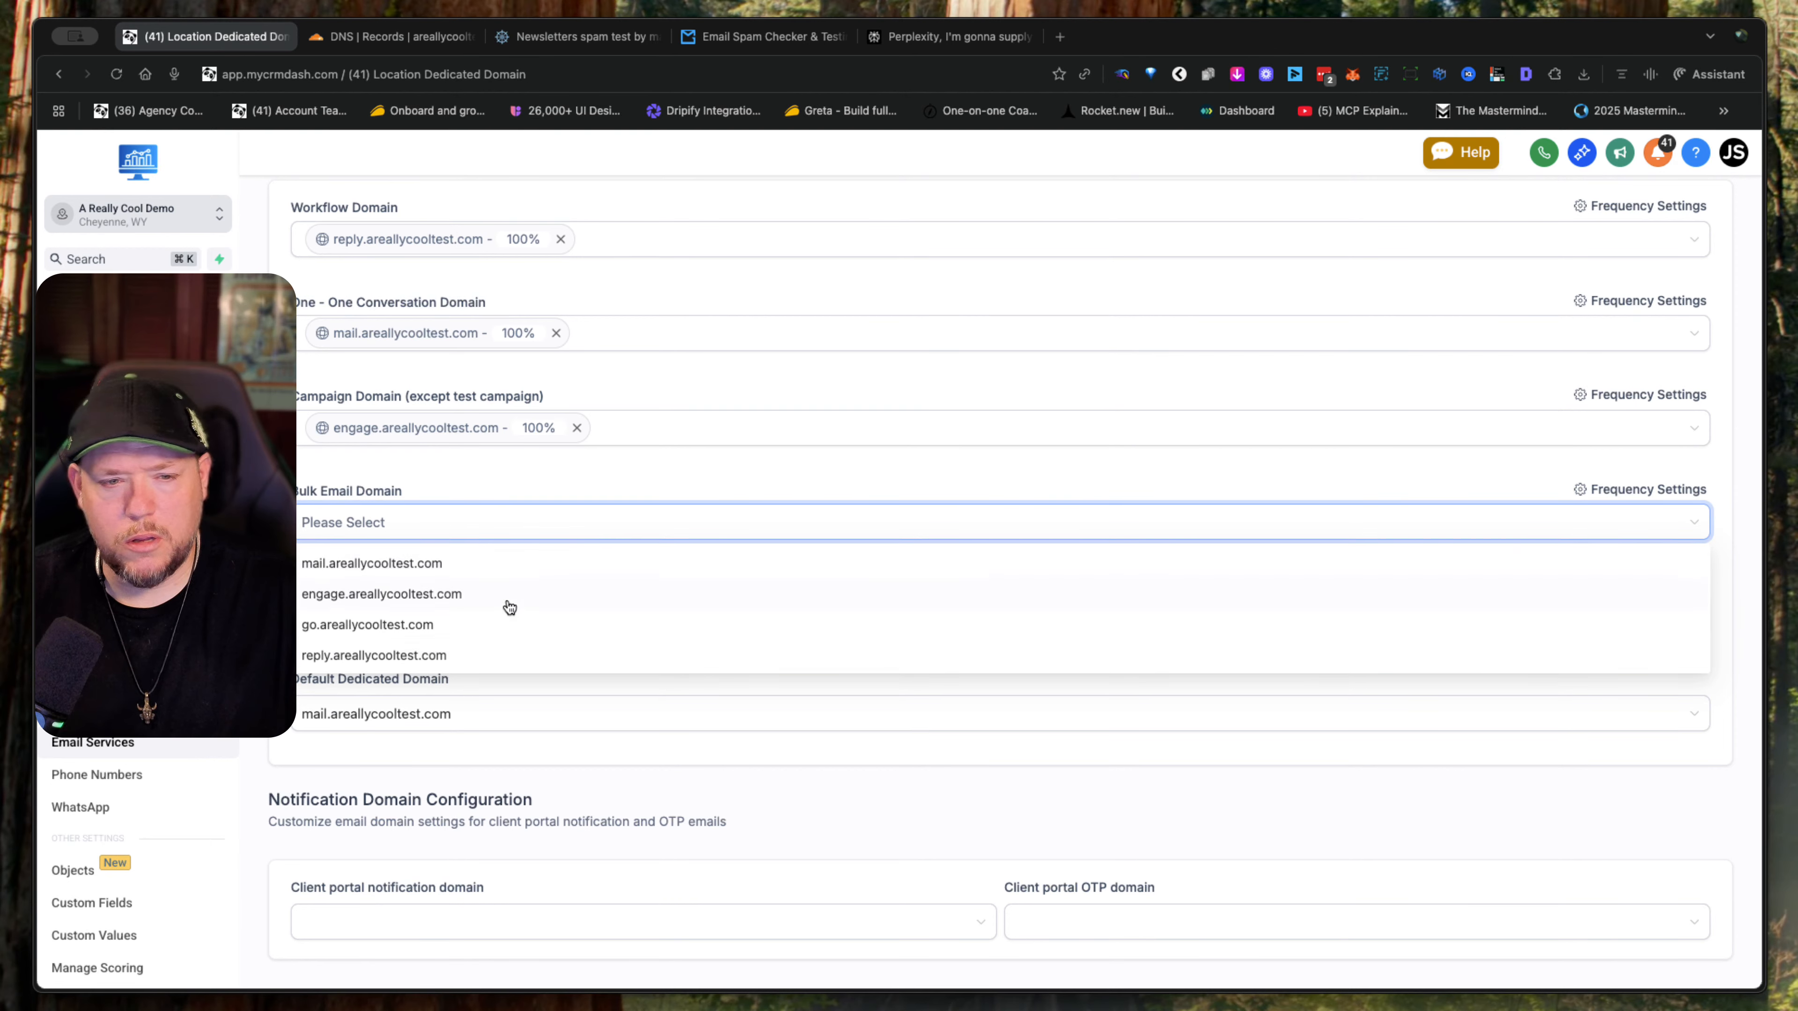
{"action": "left_click", "coordinate": [462, 624]}
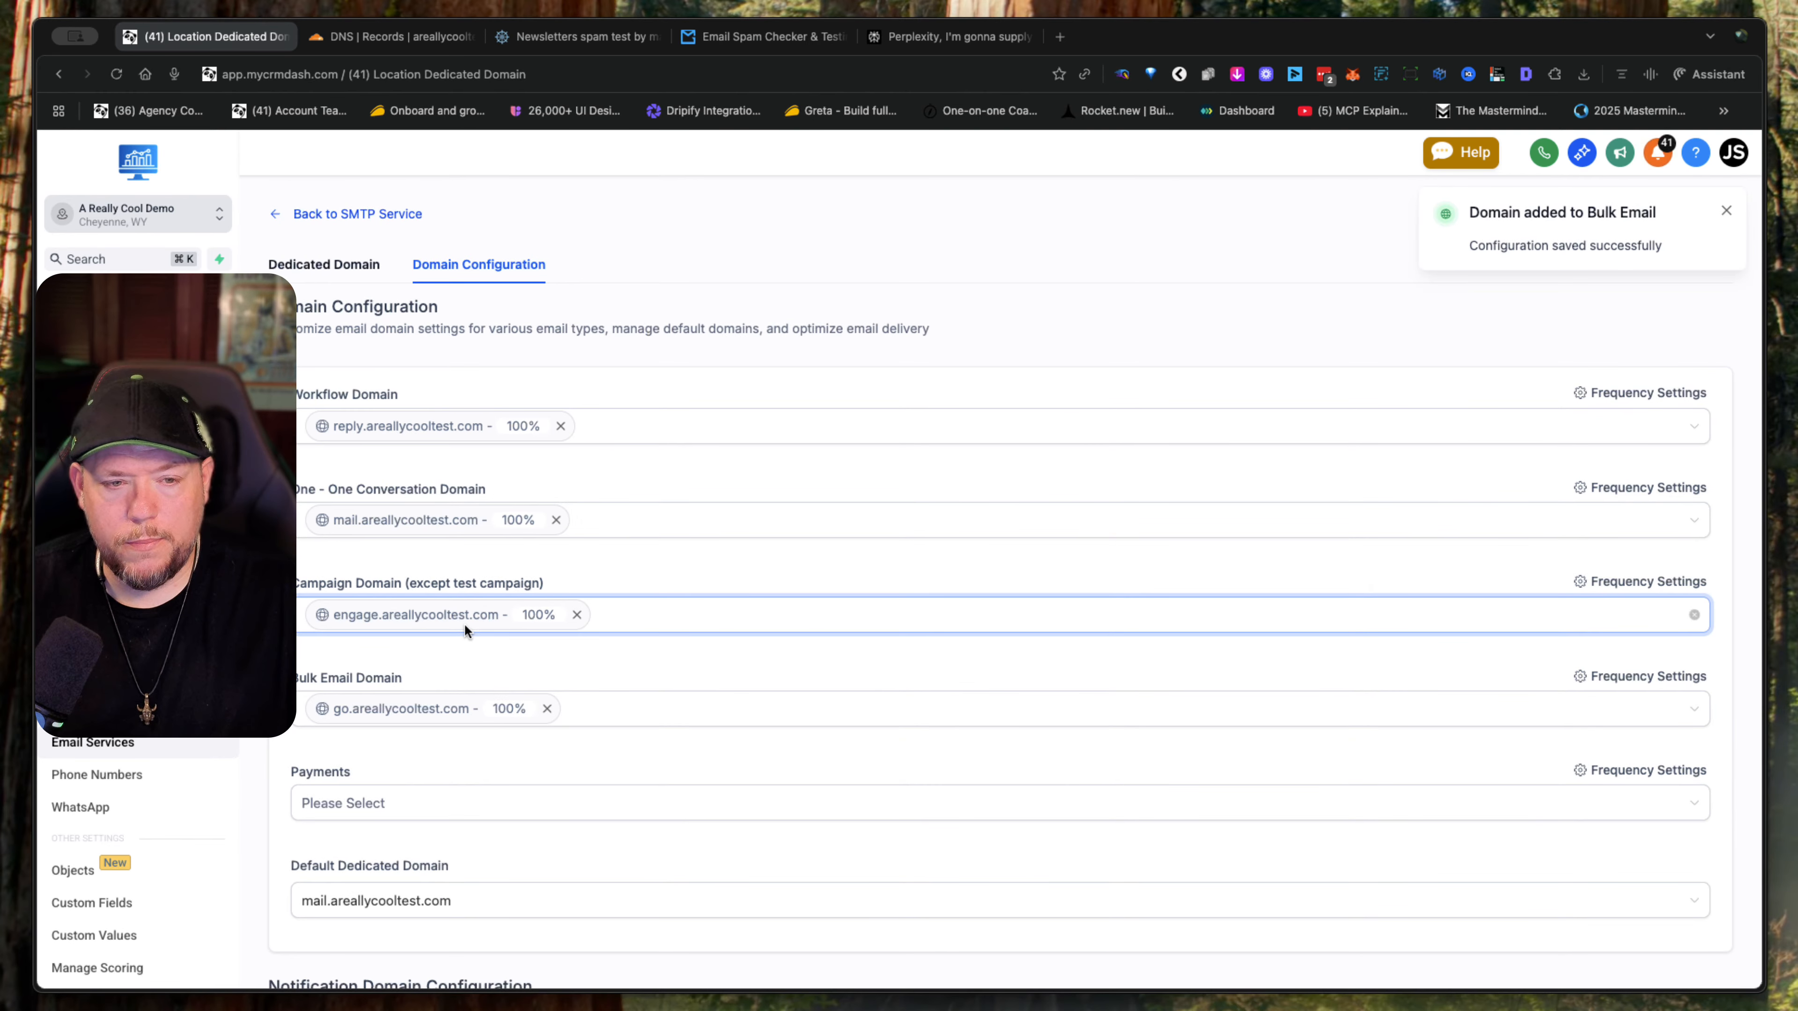
- Assign go.areallycooltest.com as the sending domain for Payments emails
{"action": "scroll", "coordinate": [596, 779], "scroll_direction": "down", "scroll_amount": 3}
{"action": "left_click", "coordinate": [571, 617]}
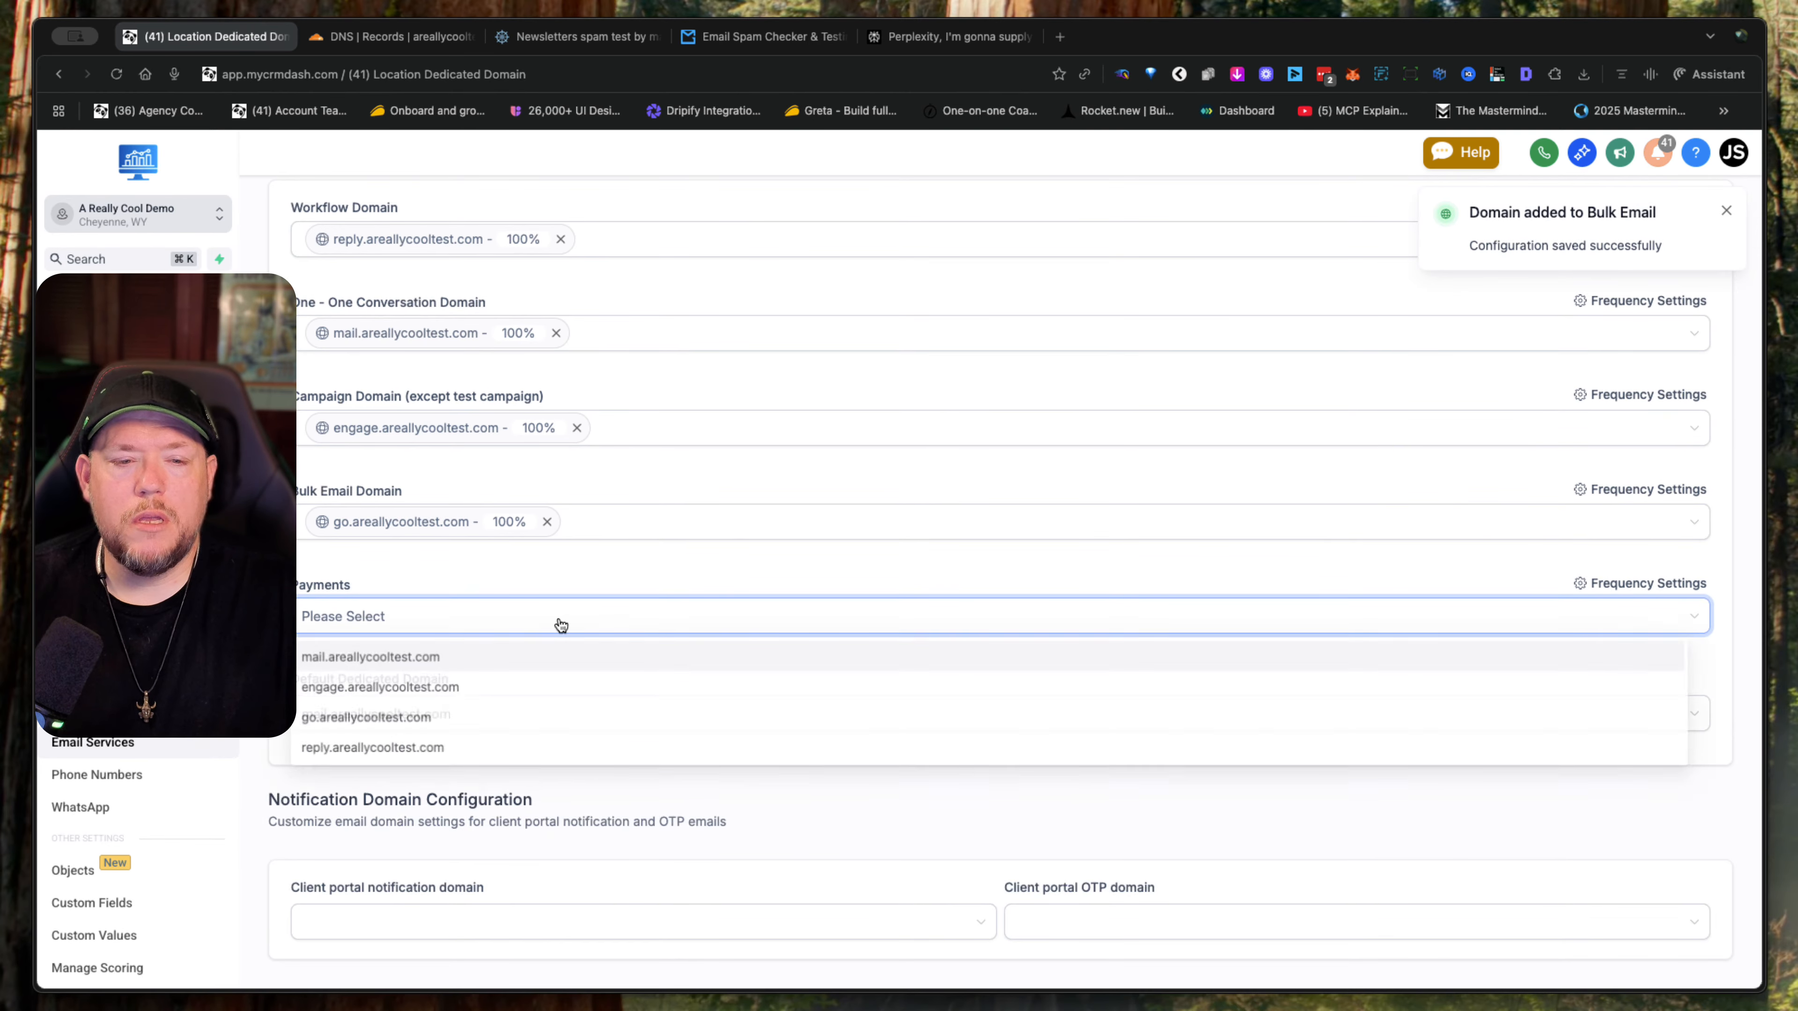
{"action": "left_click", "coordinate": [485, 729]}
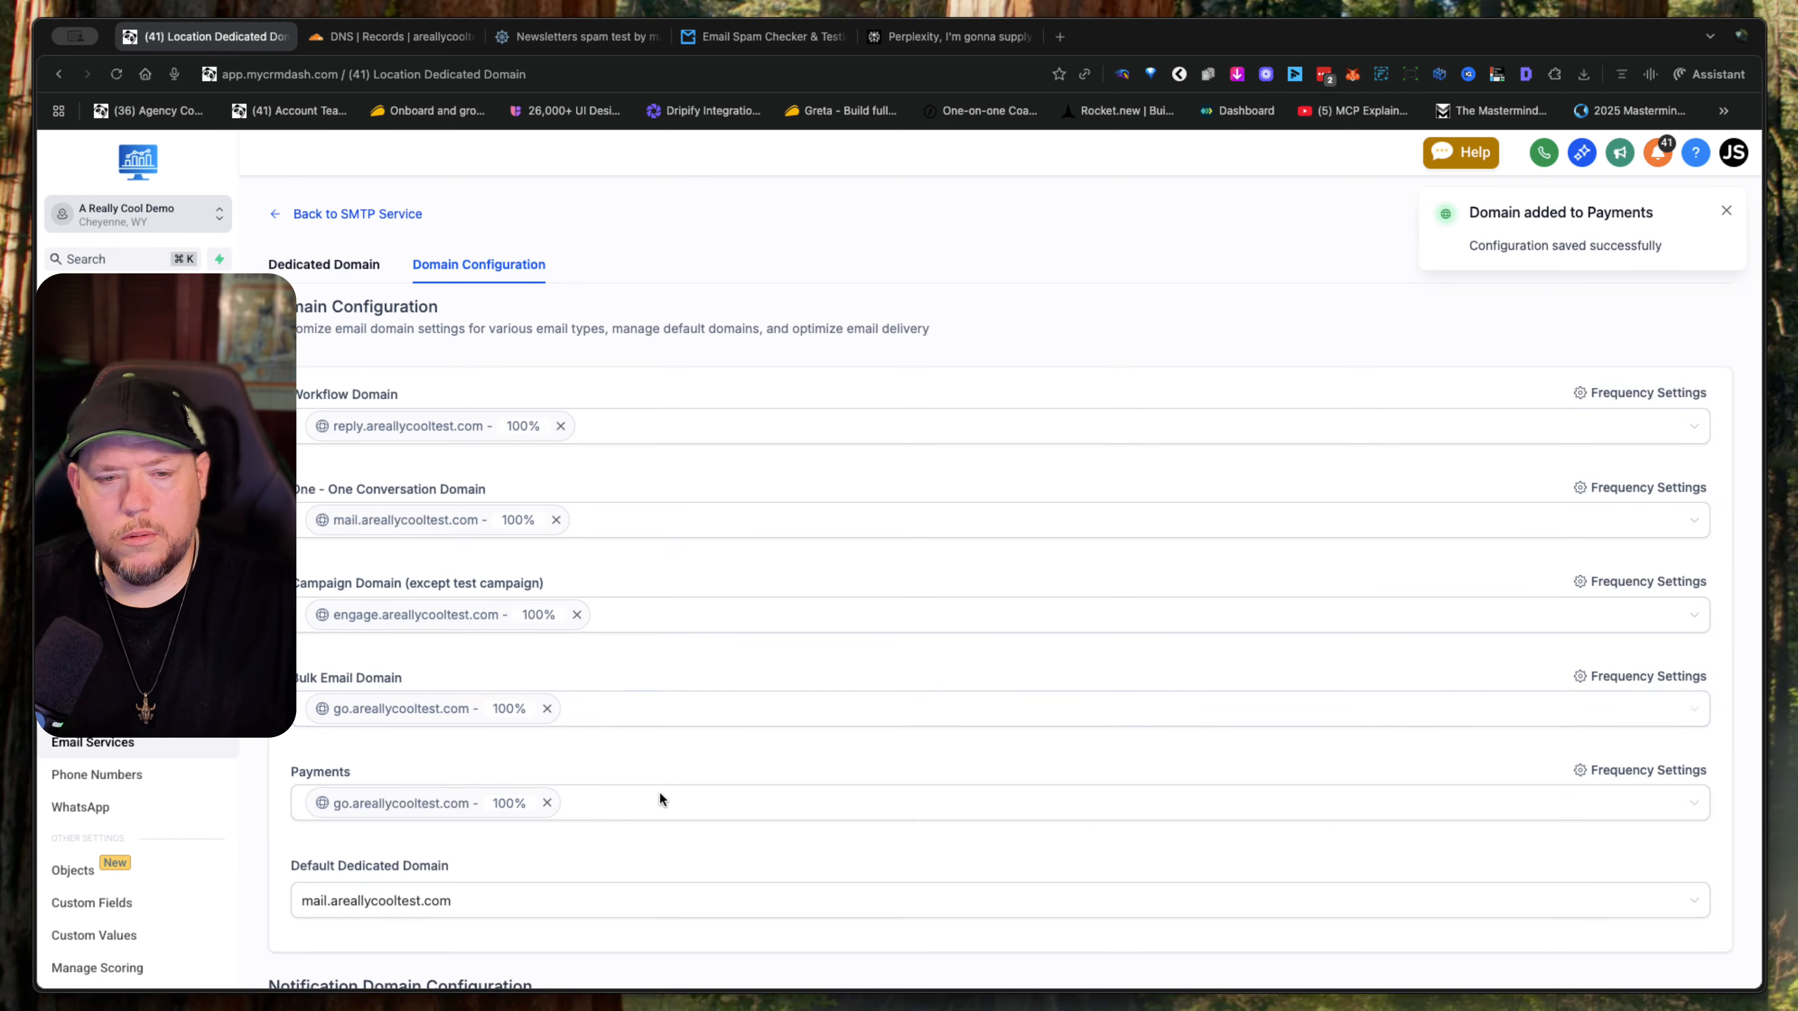
- Set both the client portal notification domain and the client portal OTP domain to reply.areallycooltest.com
{"action": "scroll", "coordinate": [659, 791], "scroll_direction": "down", "scroll_amount": 3}
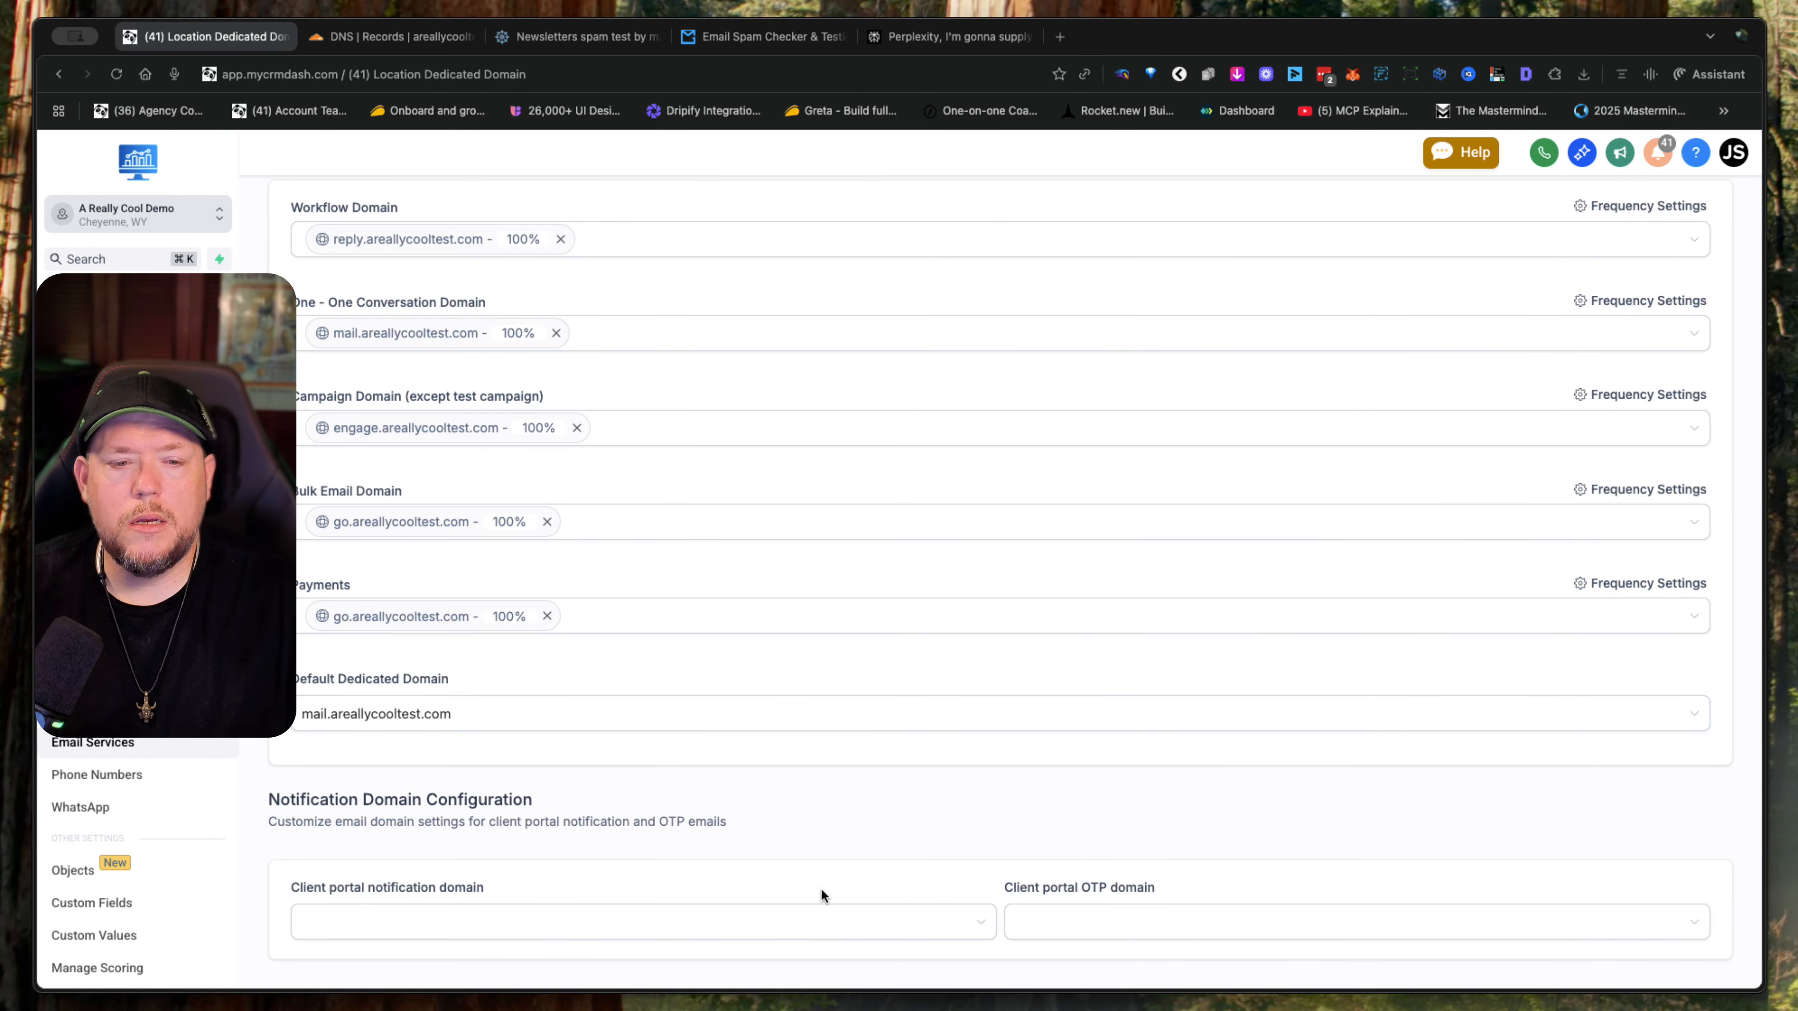
{"action": "left_click", "coordinate": [613, 920]}
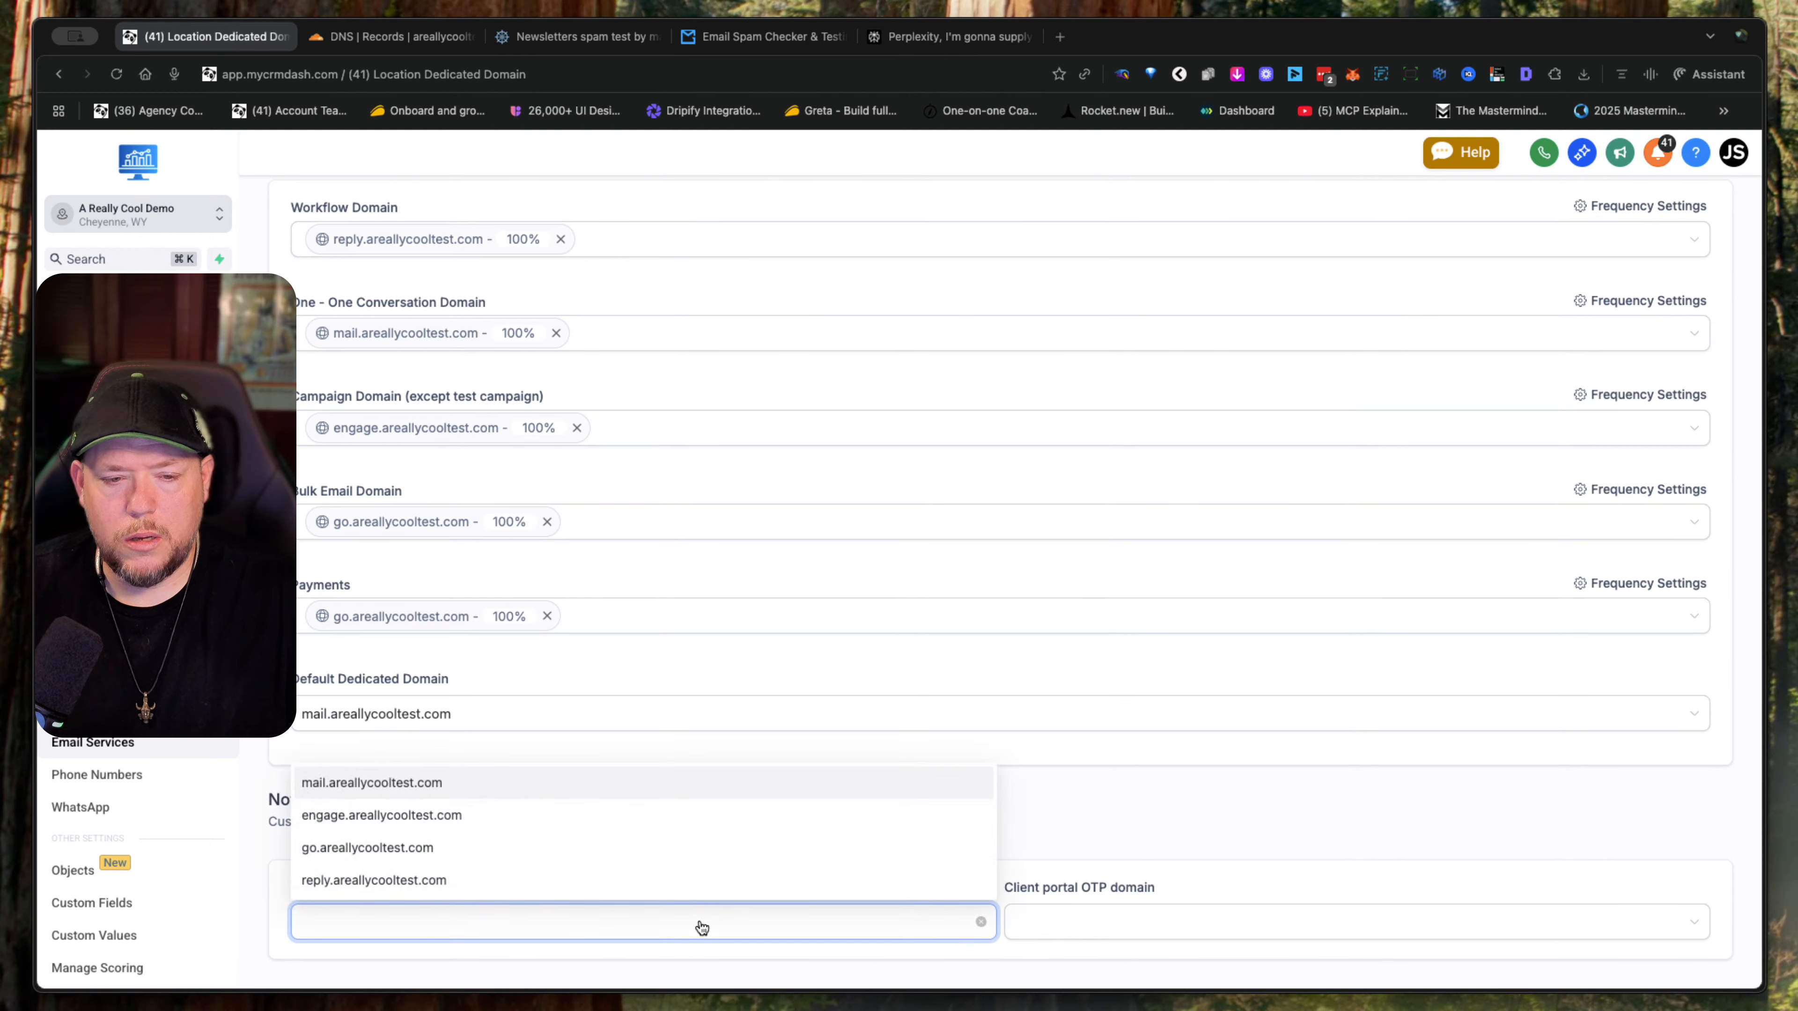
{"action": "left_click", "coordinate": [537, 885]}
{"action": "scroll", "coordinate": [1106, 836], "scroll_direction": "down", "scroll_amount": 3}
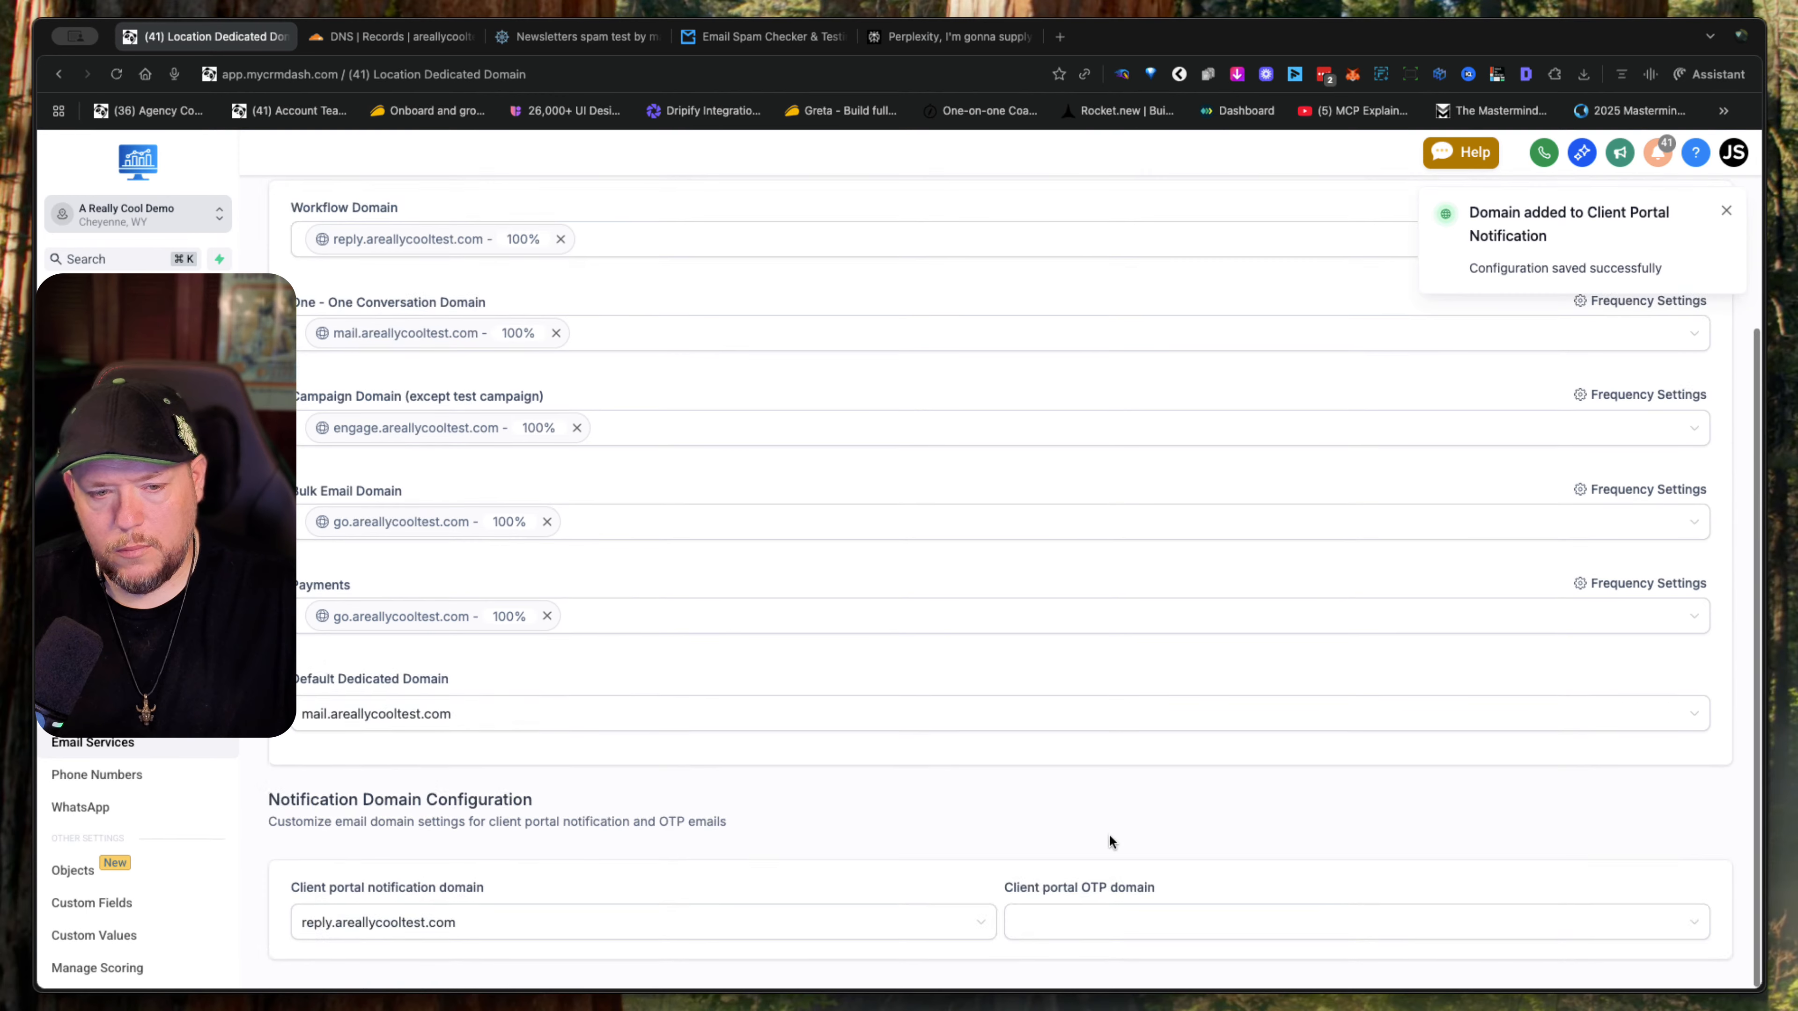
{"action": "left_click", "coordinate": [1139, 932]}
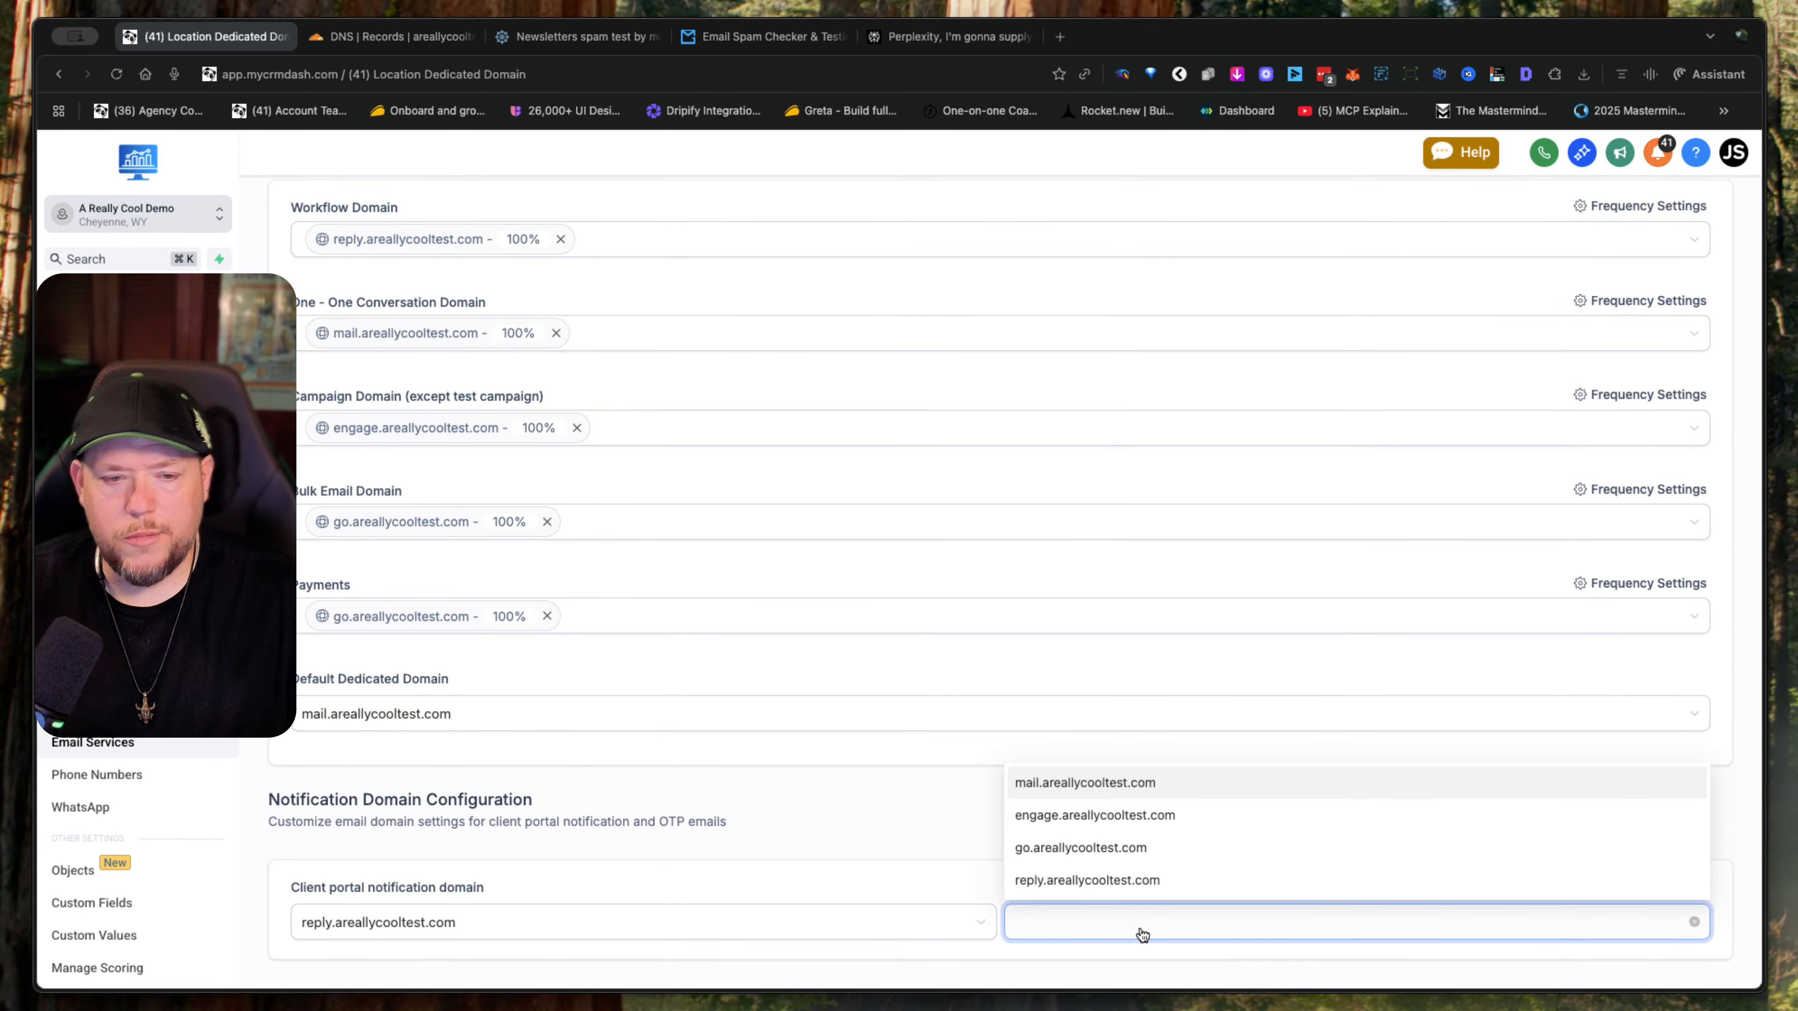
{"action": "left_click", "coordinate": [1155, 885]}
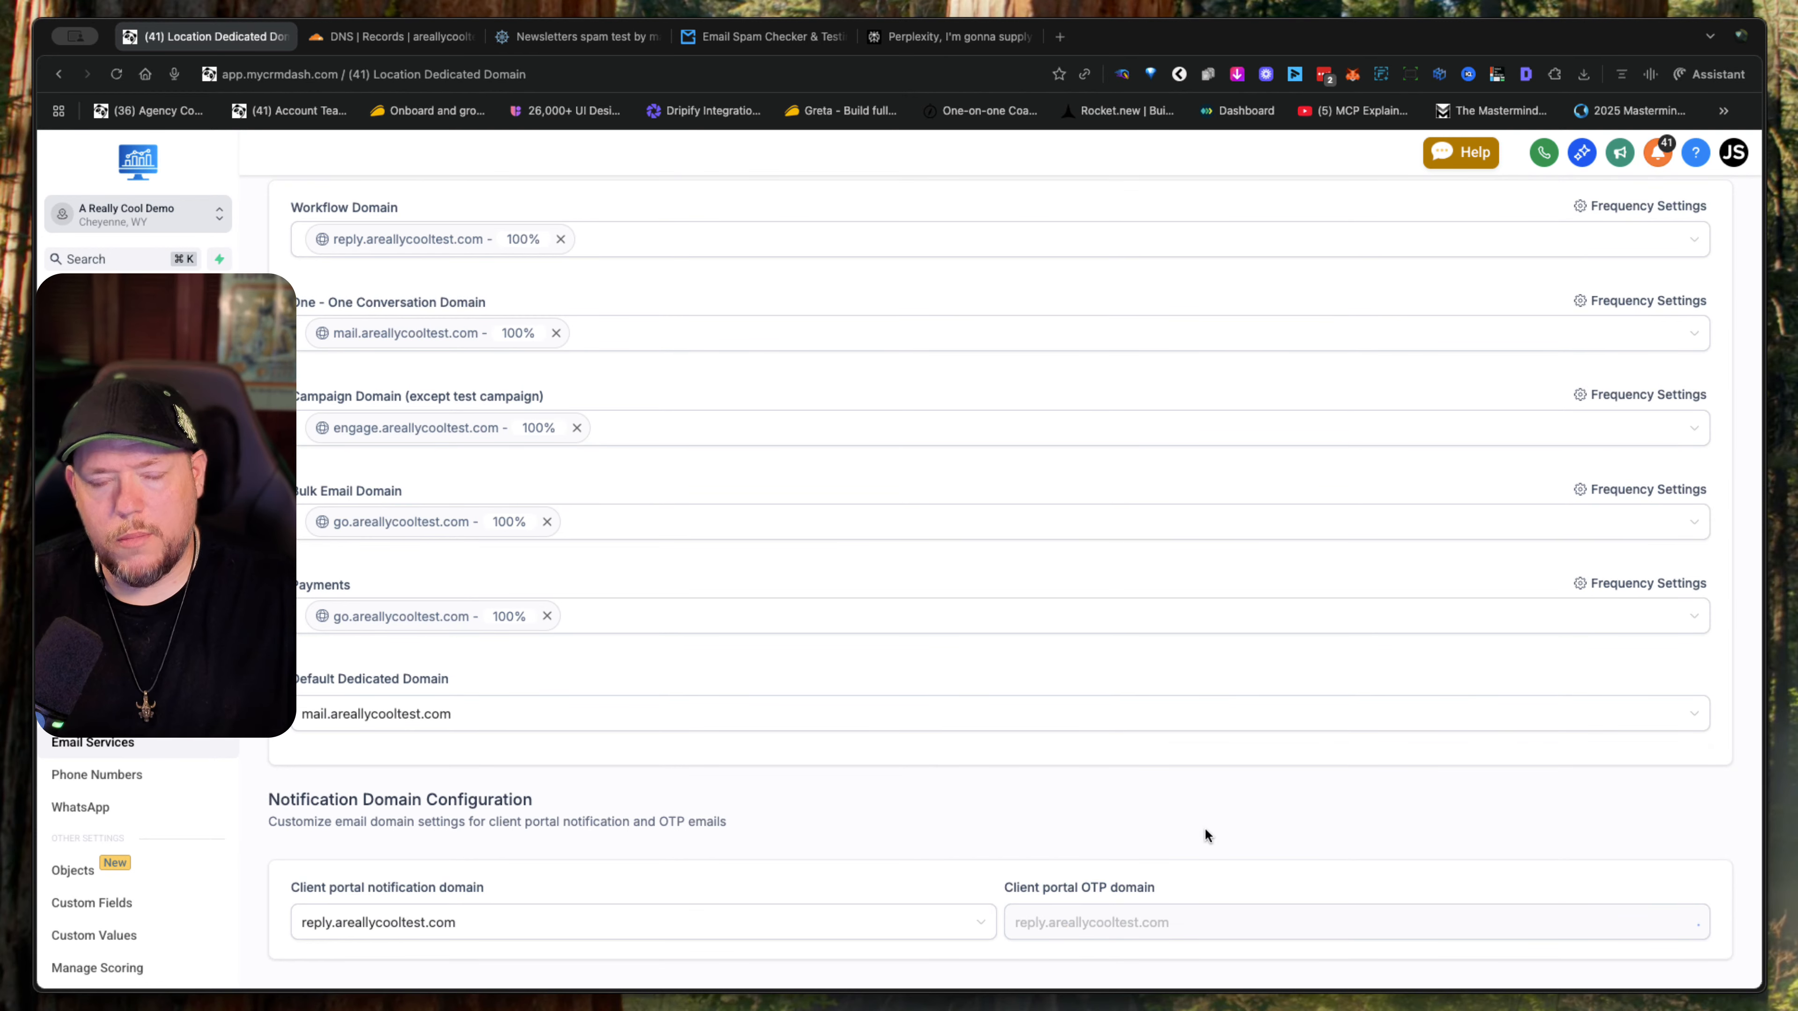
{"action": "scroll", "coordinate": [1207, 835], "scroll_direction": "down", "scroll_amount": 10}
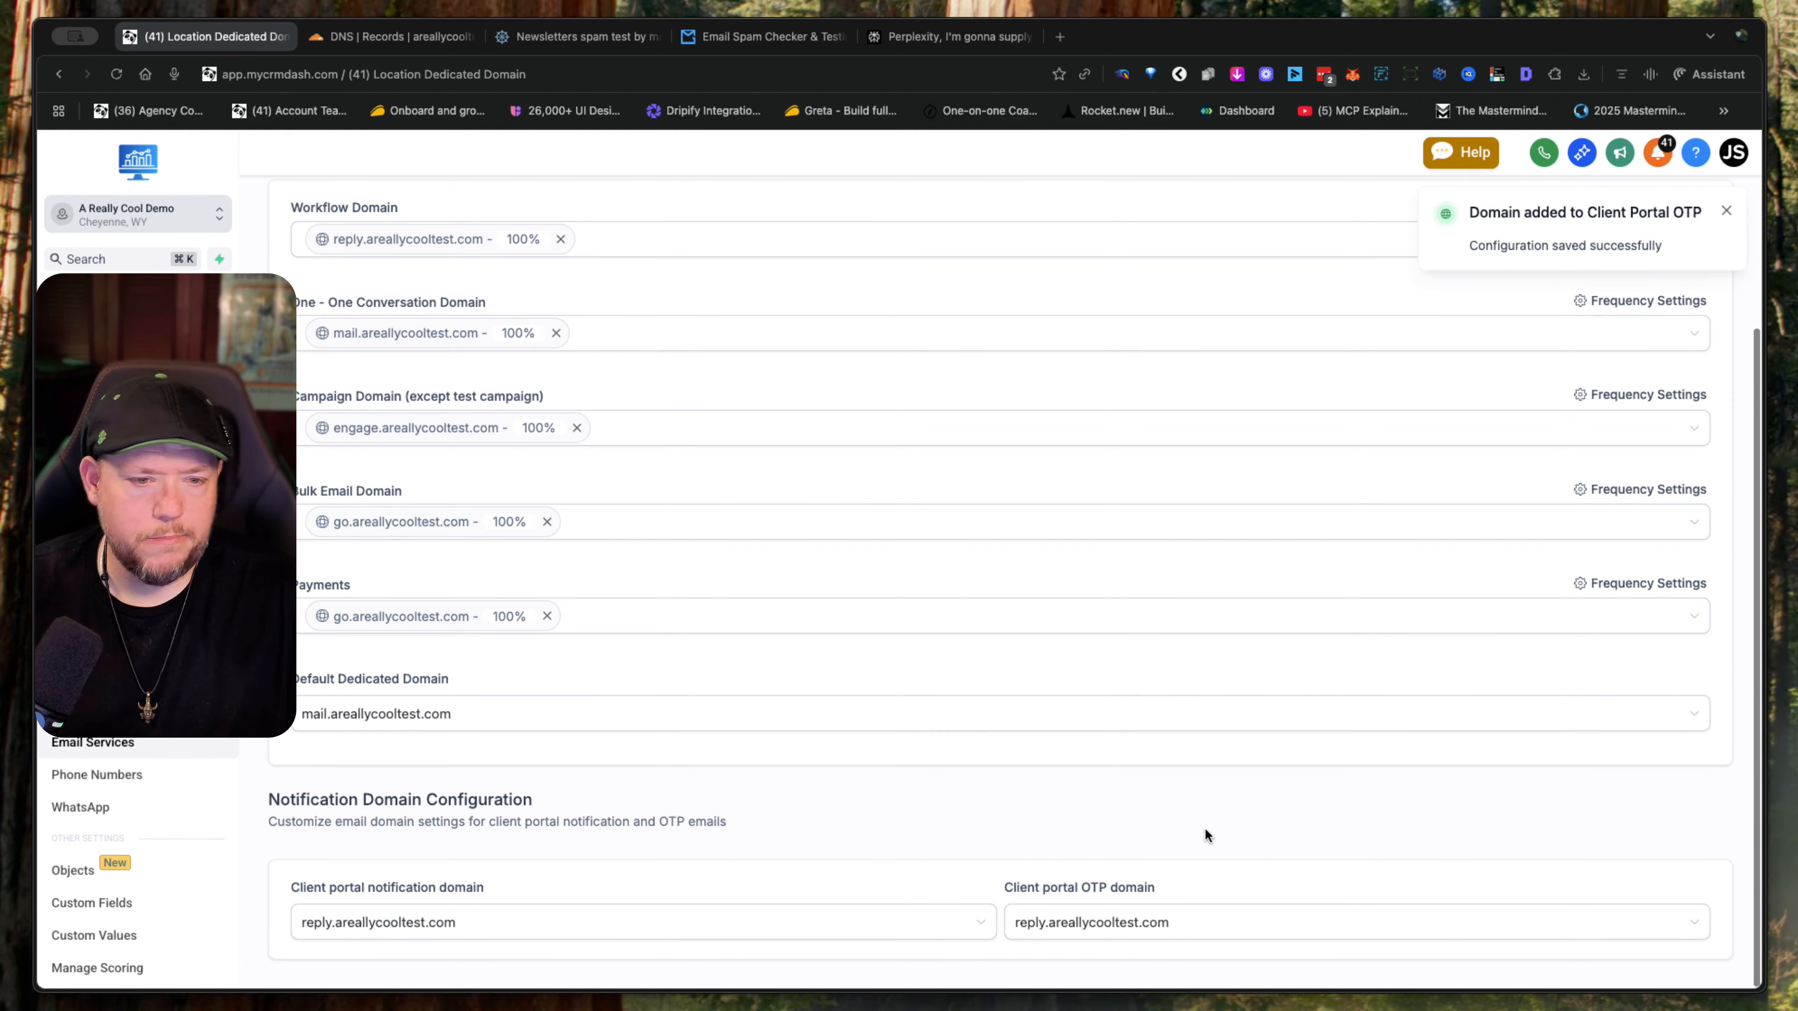
{"action": "scroll", "coordinate": [1189, 709], "scroll_direction": "up", "scroll_amount": 3}
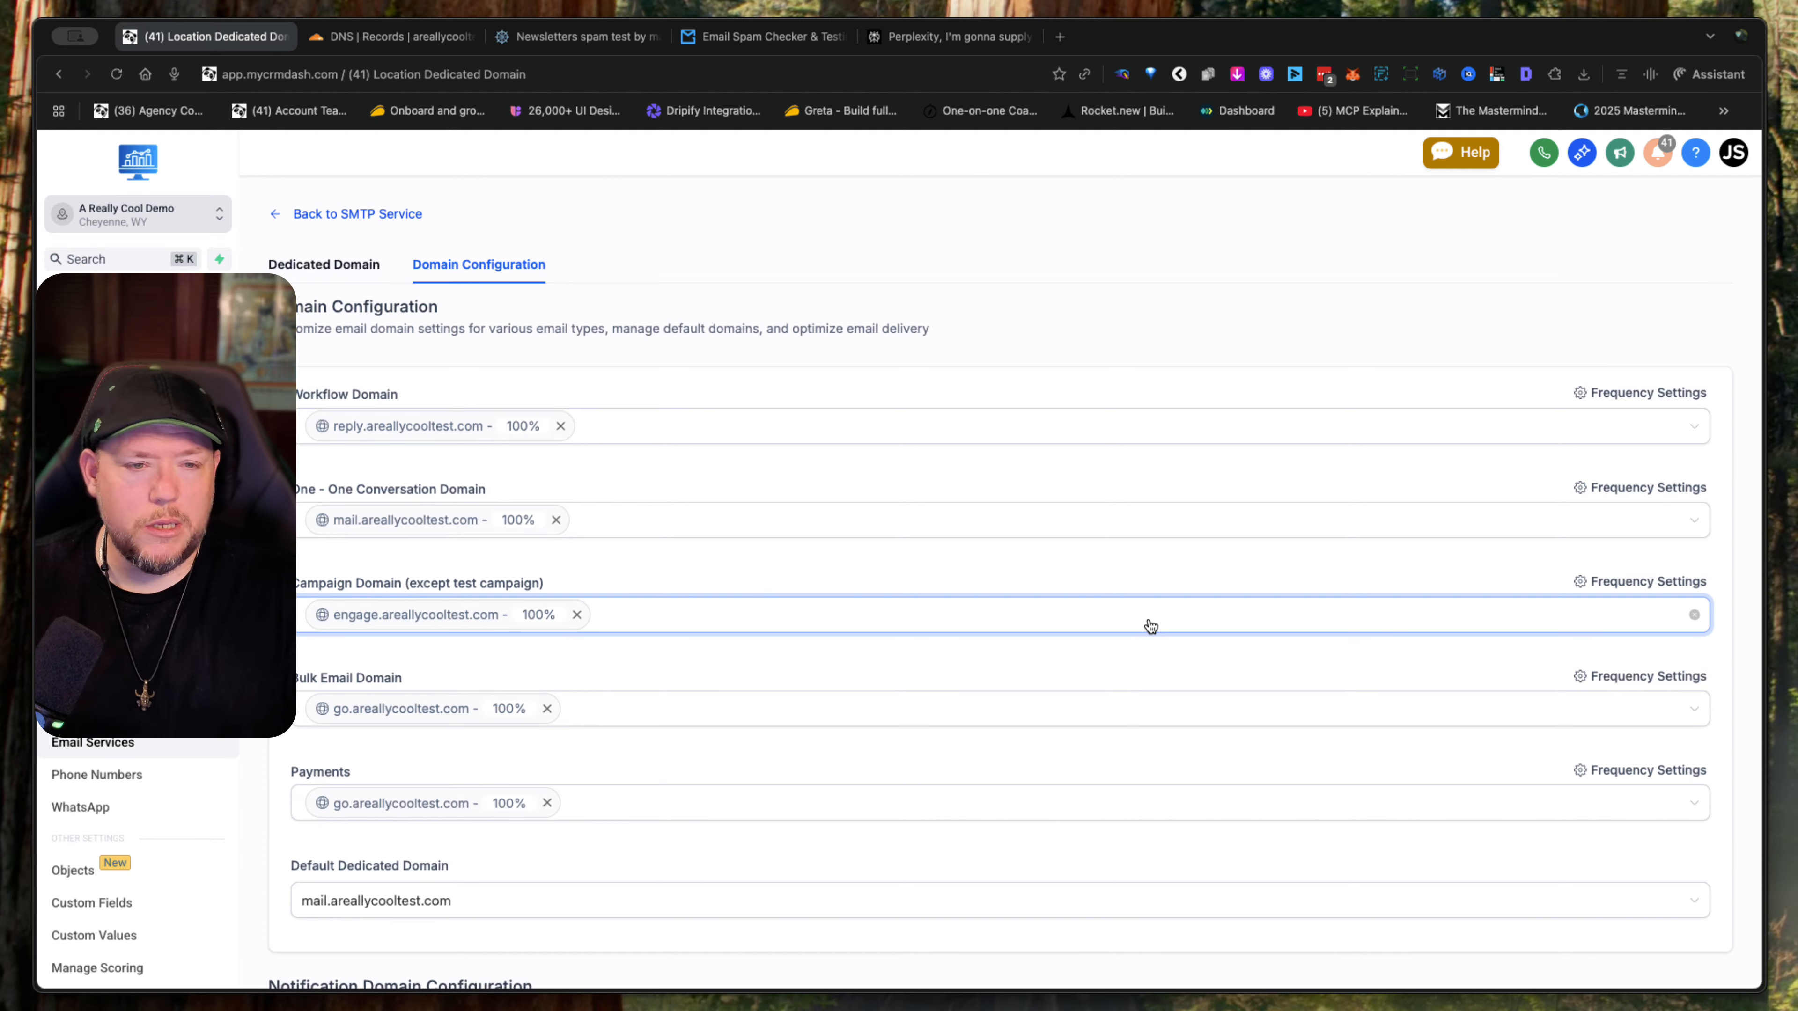
- Leave the settings, go to Contacts and start adding a new contact
{"action": "left_click", "coordinate": [138, 296]}
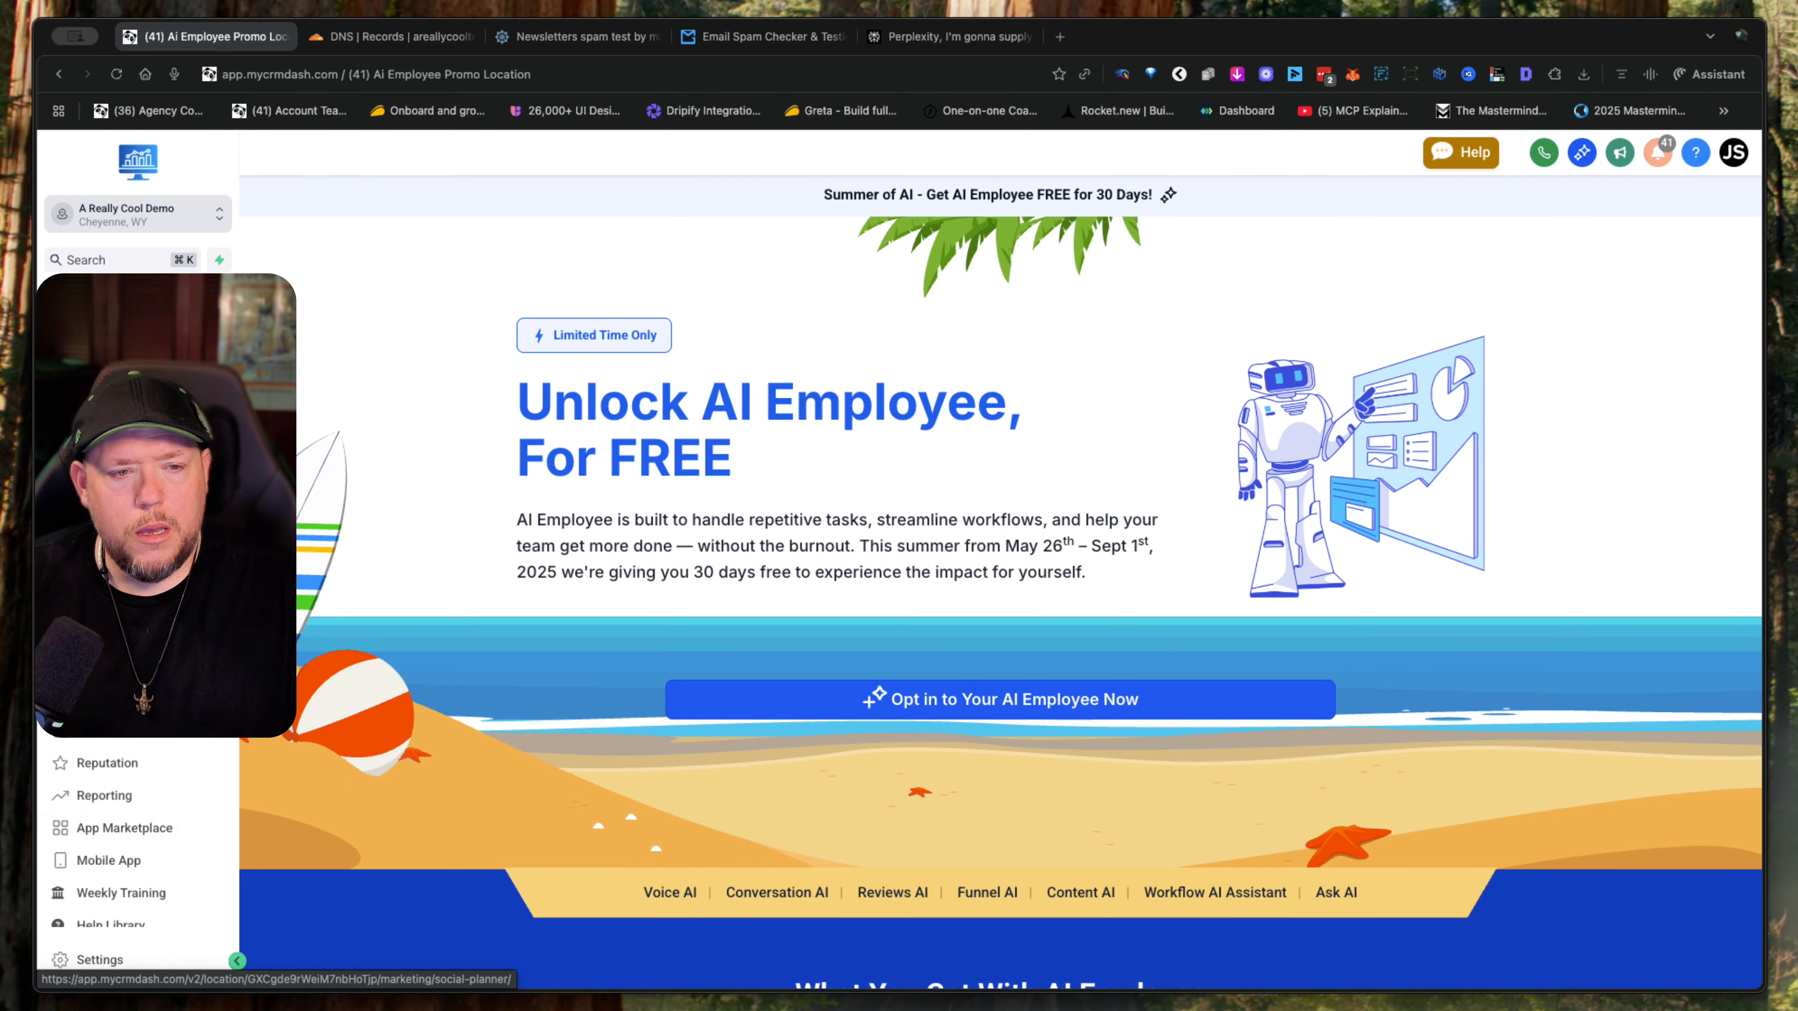
{"action": "left_click", "coordinate": [102, 440]}
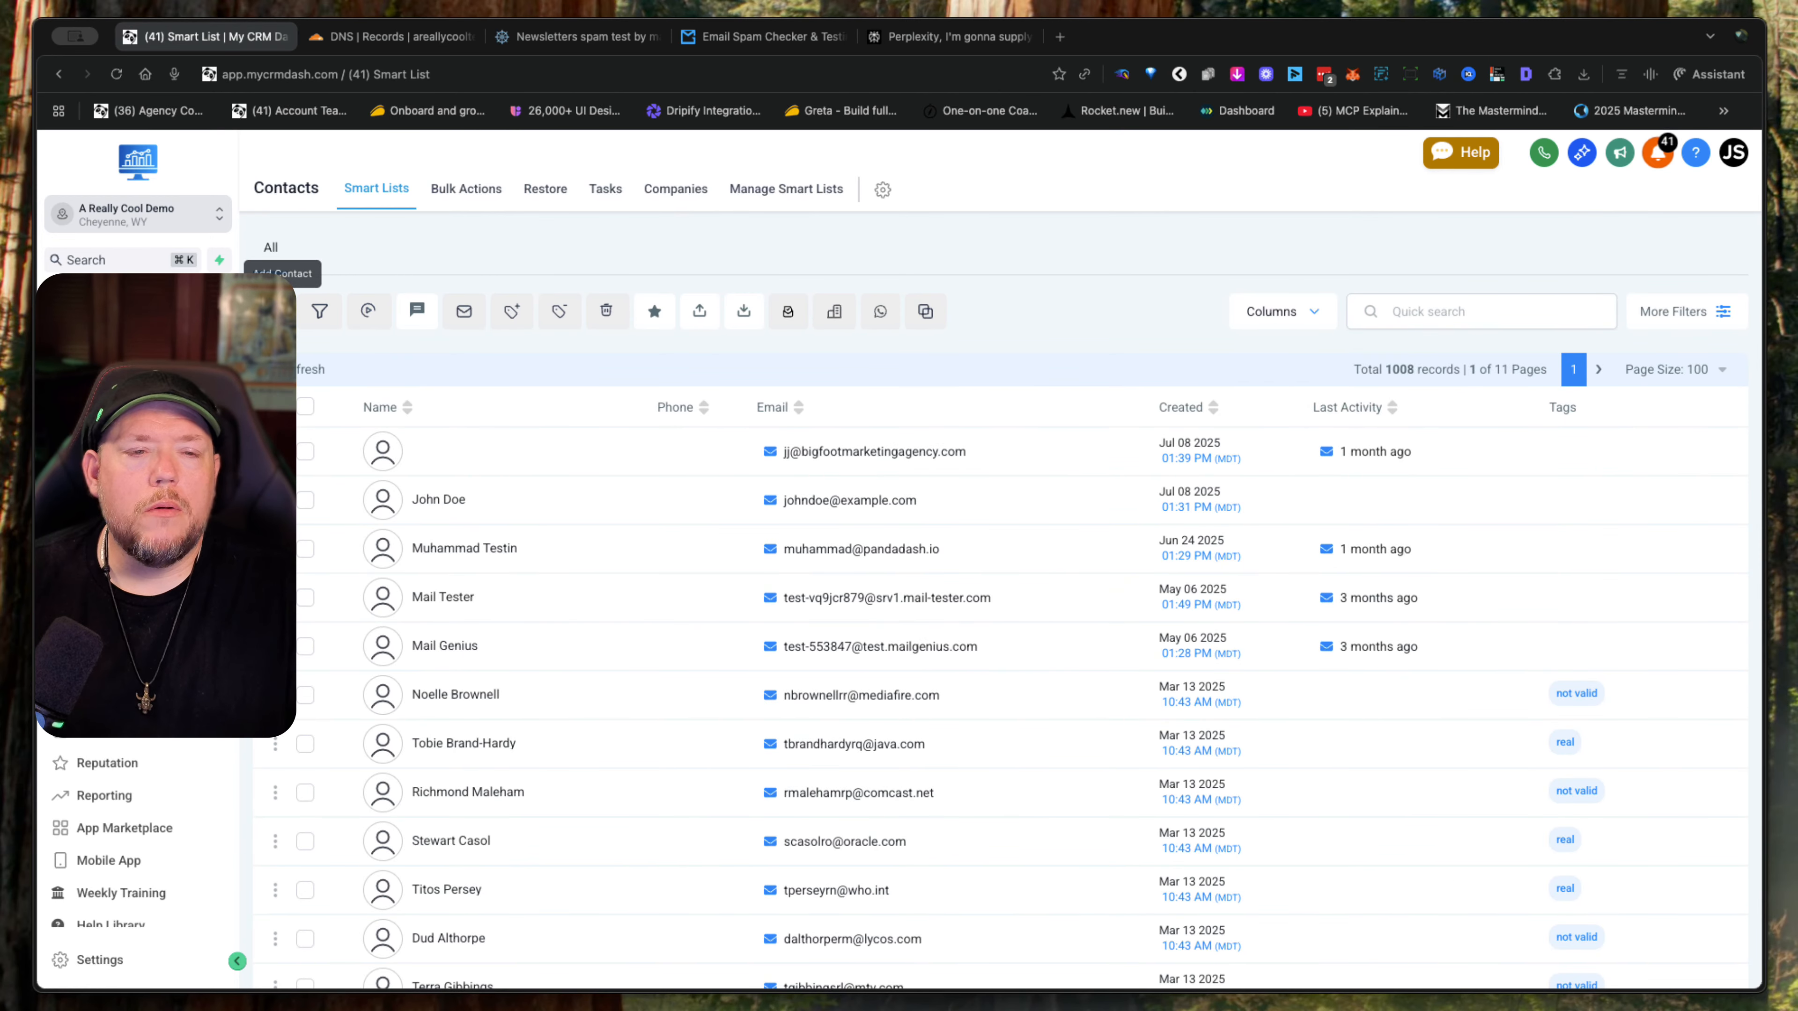
{"action": "left_click", "coordinate": [274, 312]}
- Switch to mail-tester.com, copy its test e-mail address and return to the new contact form in the CRM
{"action": "left_click", "coordinate": [581, 39]}
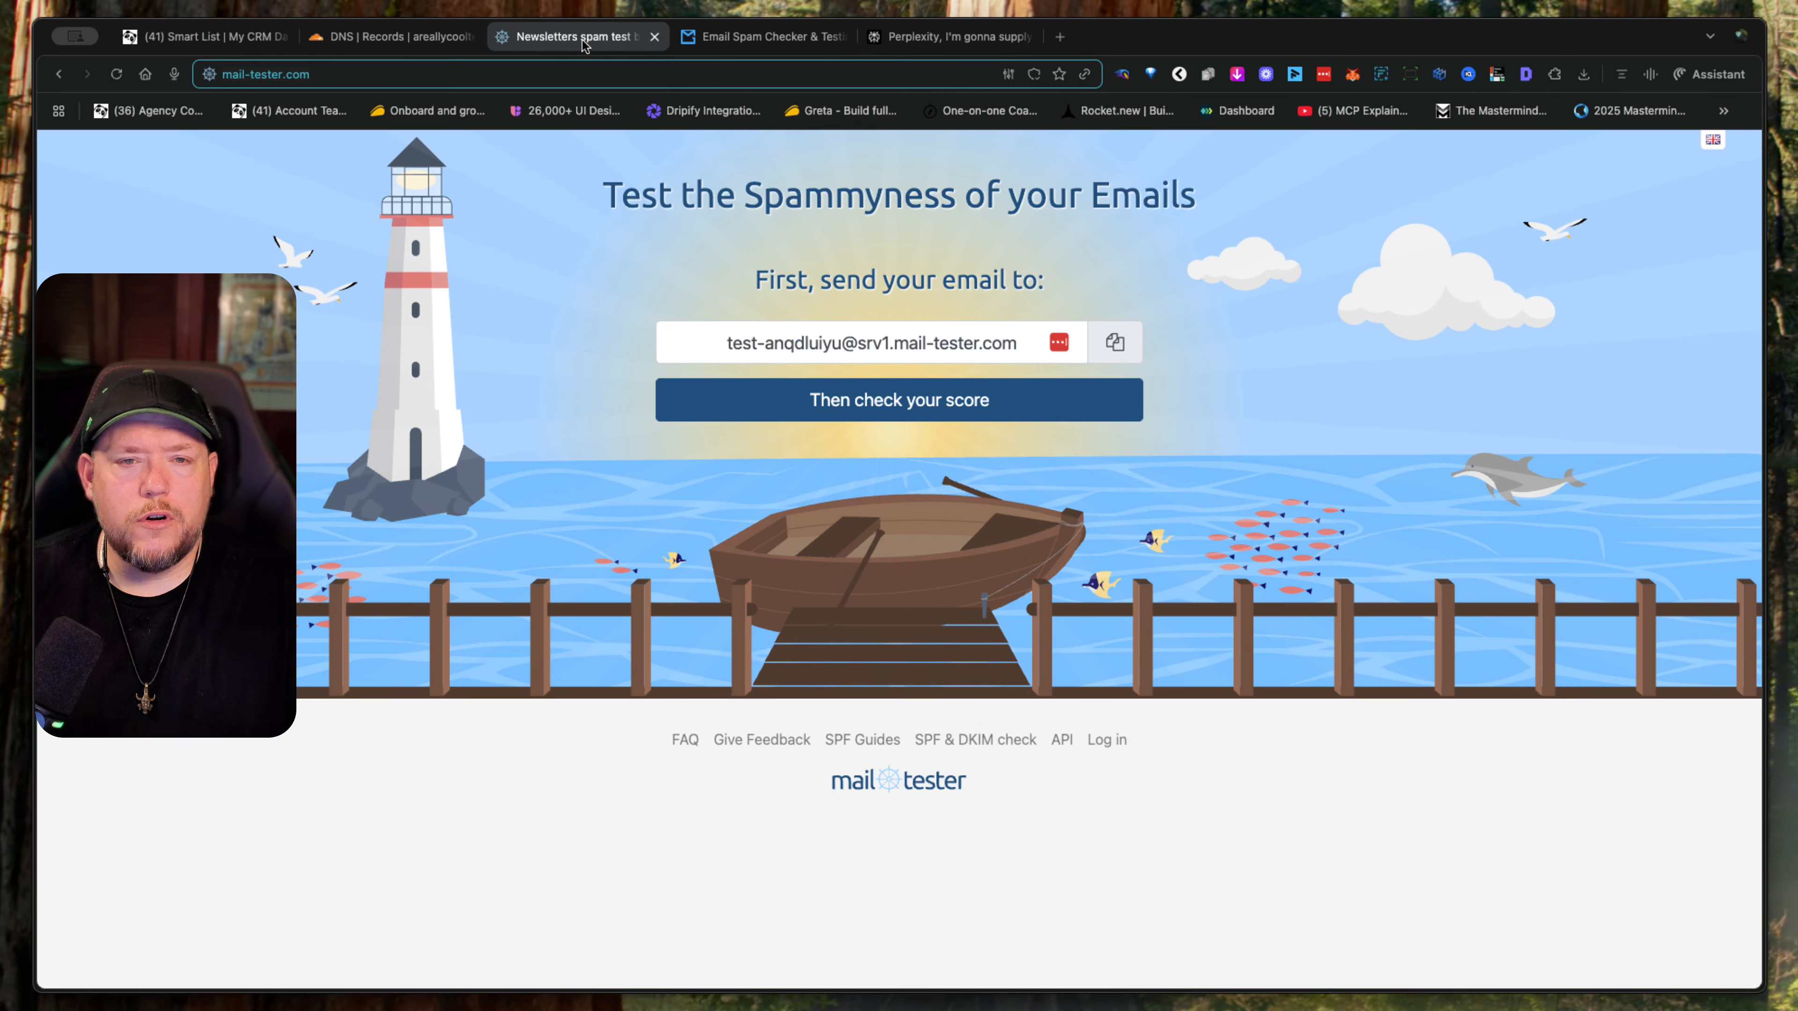
{"action": "left_click", "coordinate": [1115, 344]}
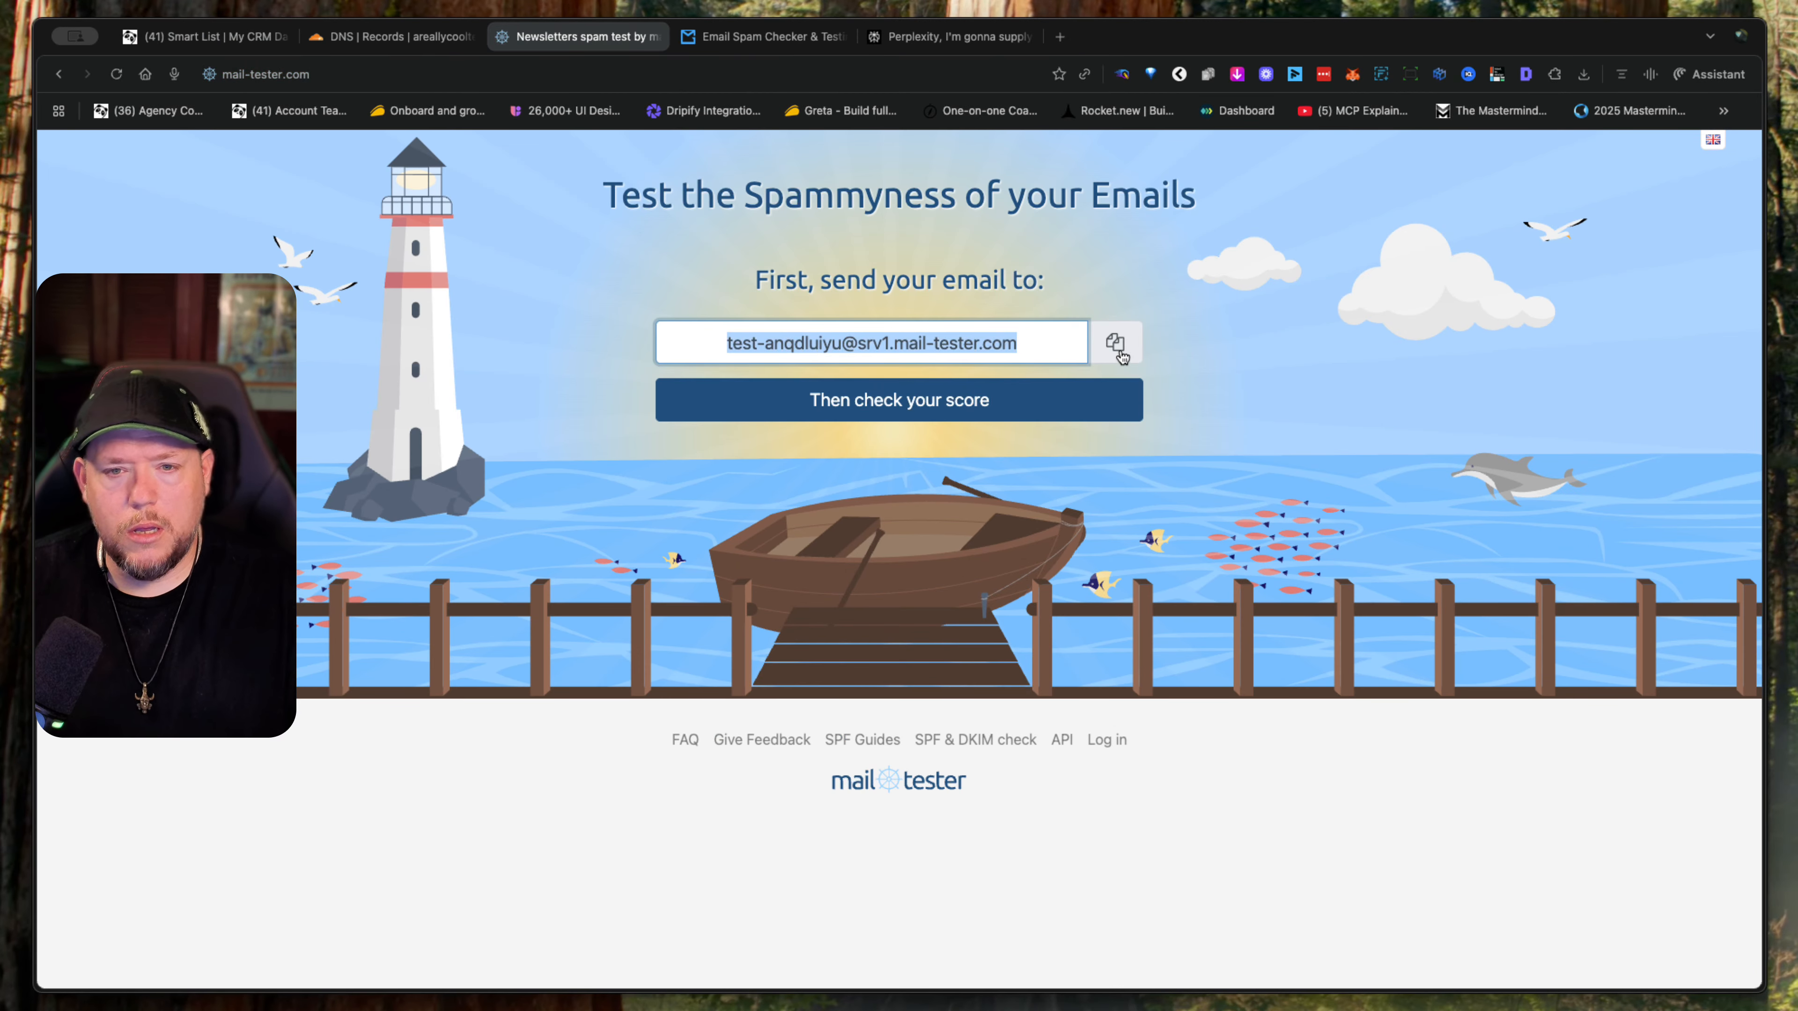
{"action": "left_click", "coordinate": [205, 36]}
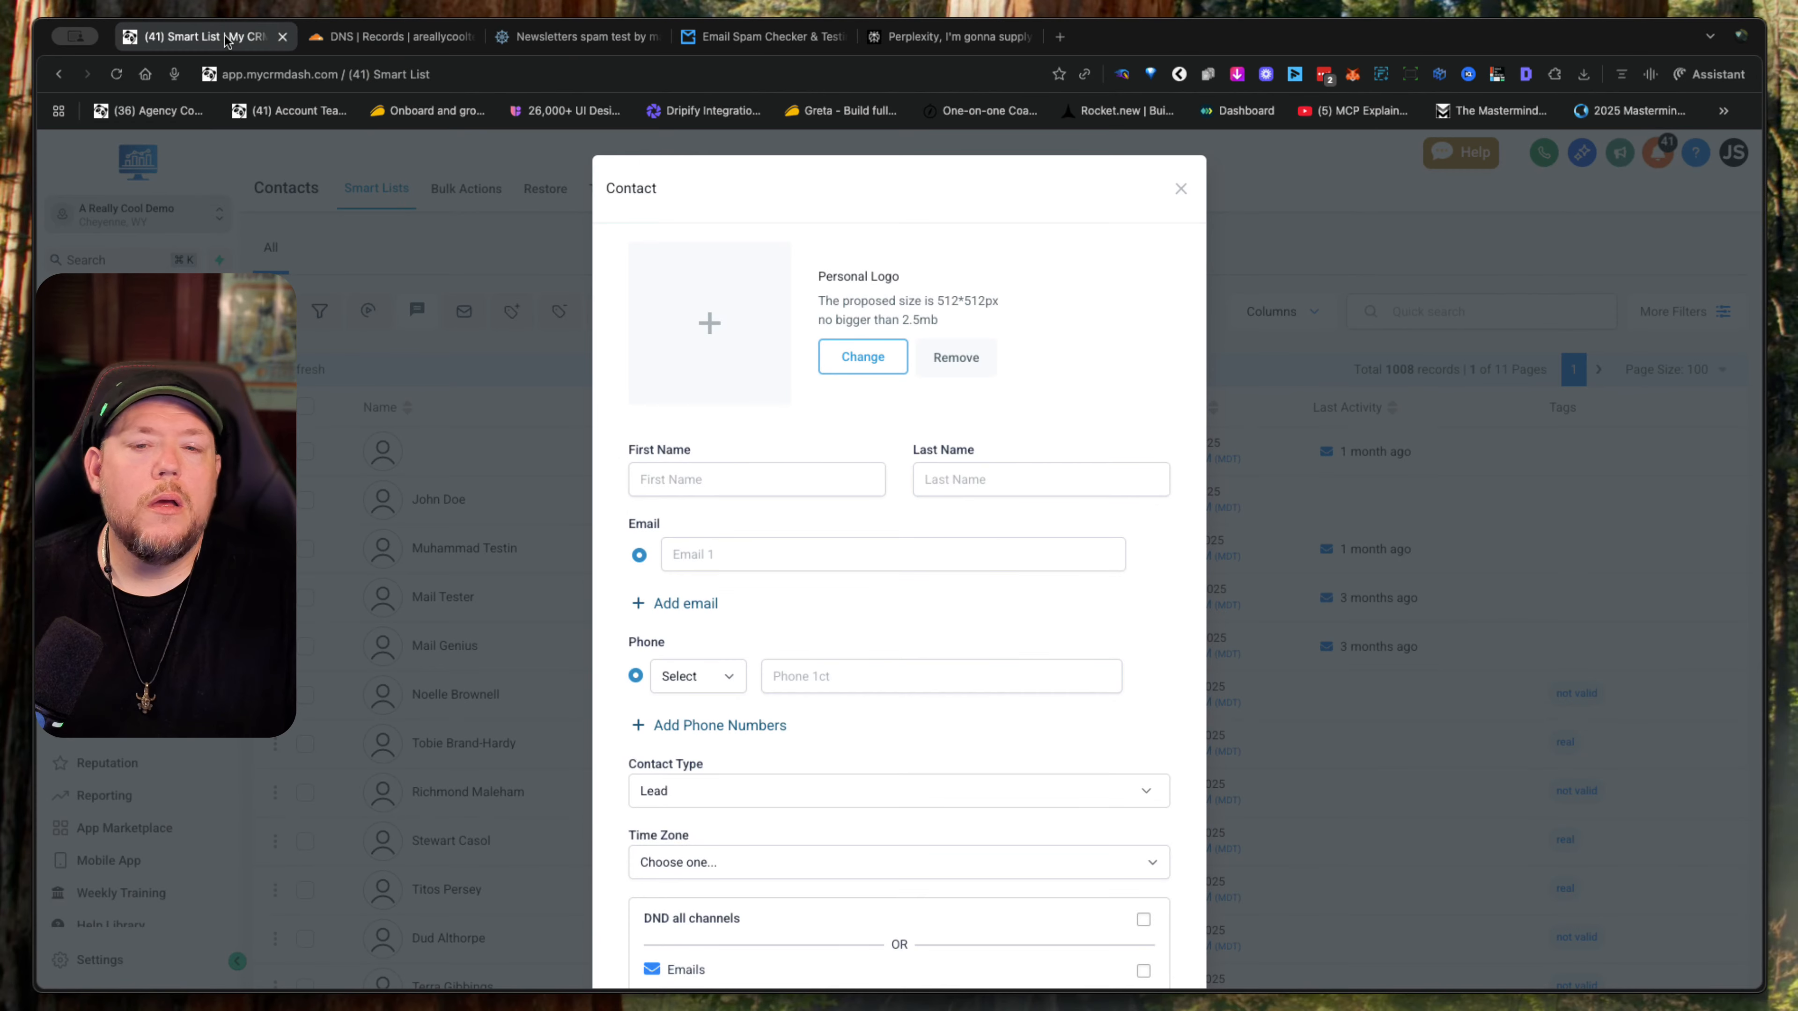
- Enter "Mr. Mail" as the new contact's first name and "Tester" as the last name
{"action": "left_click", "coordinate": [758, 482]}
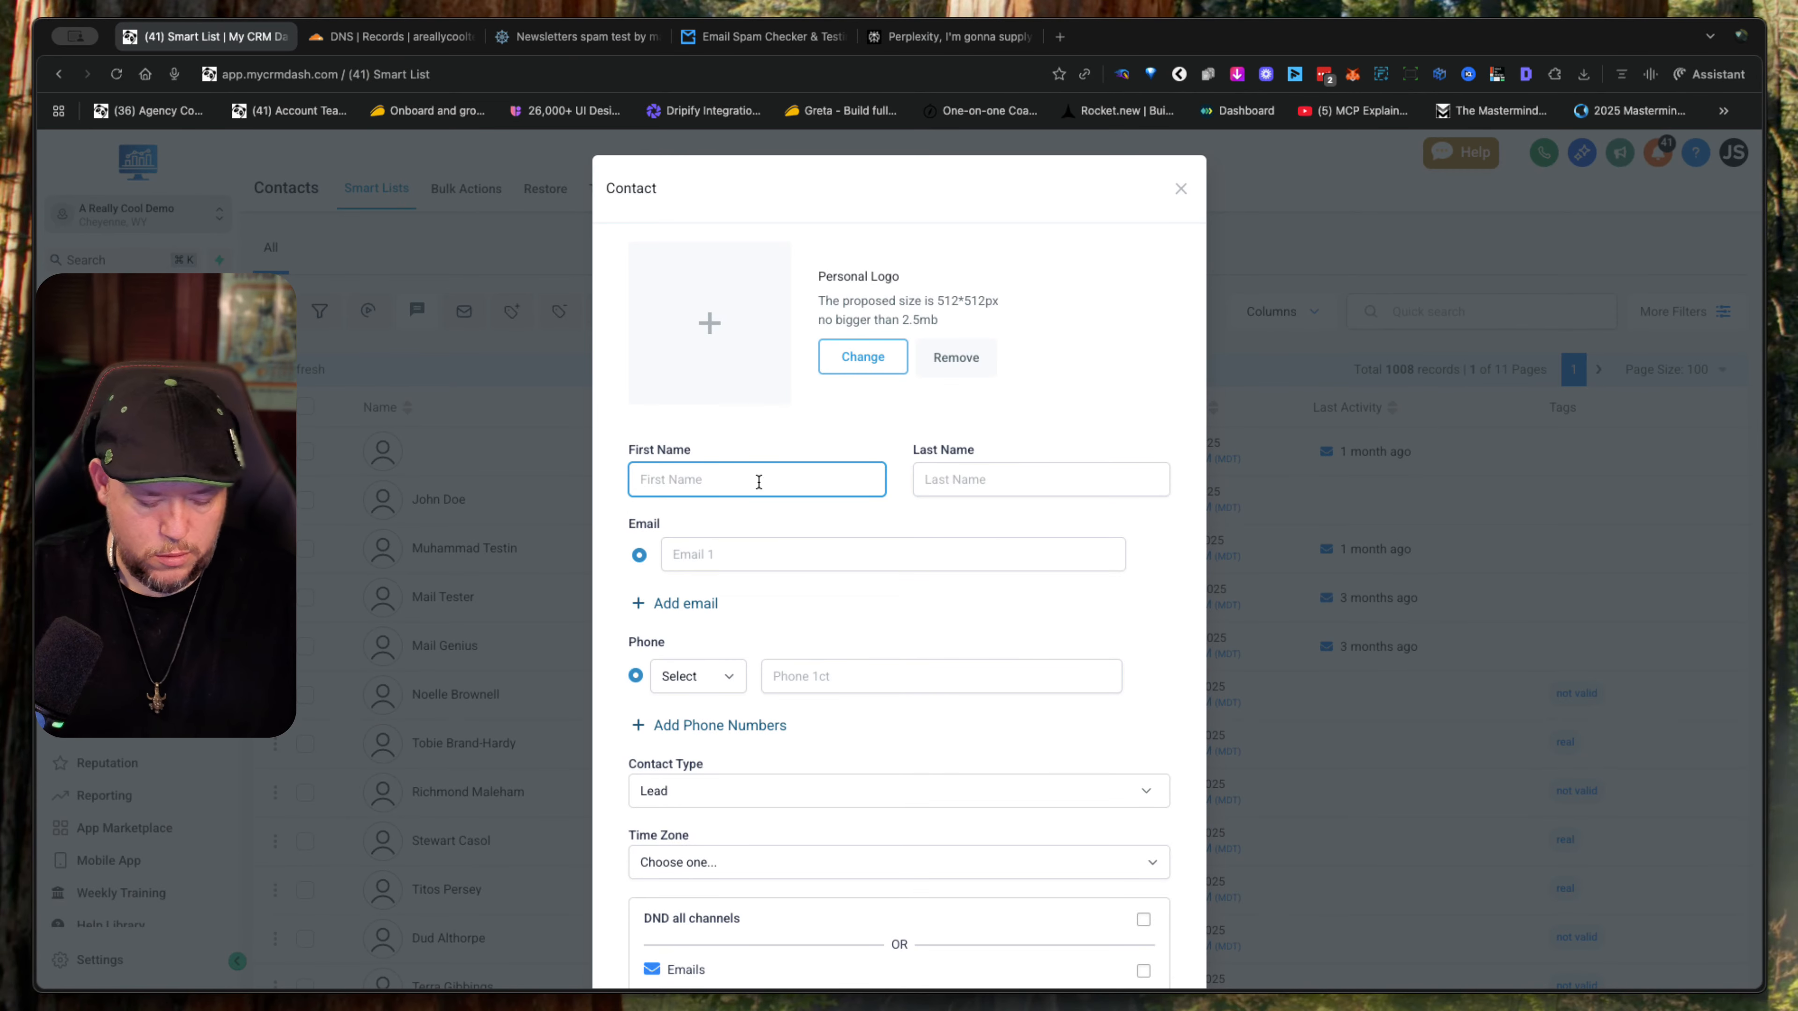
{"action": "type", "text": "Mail"}
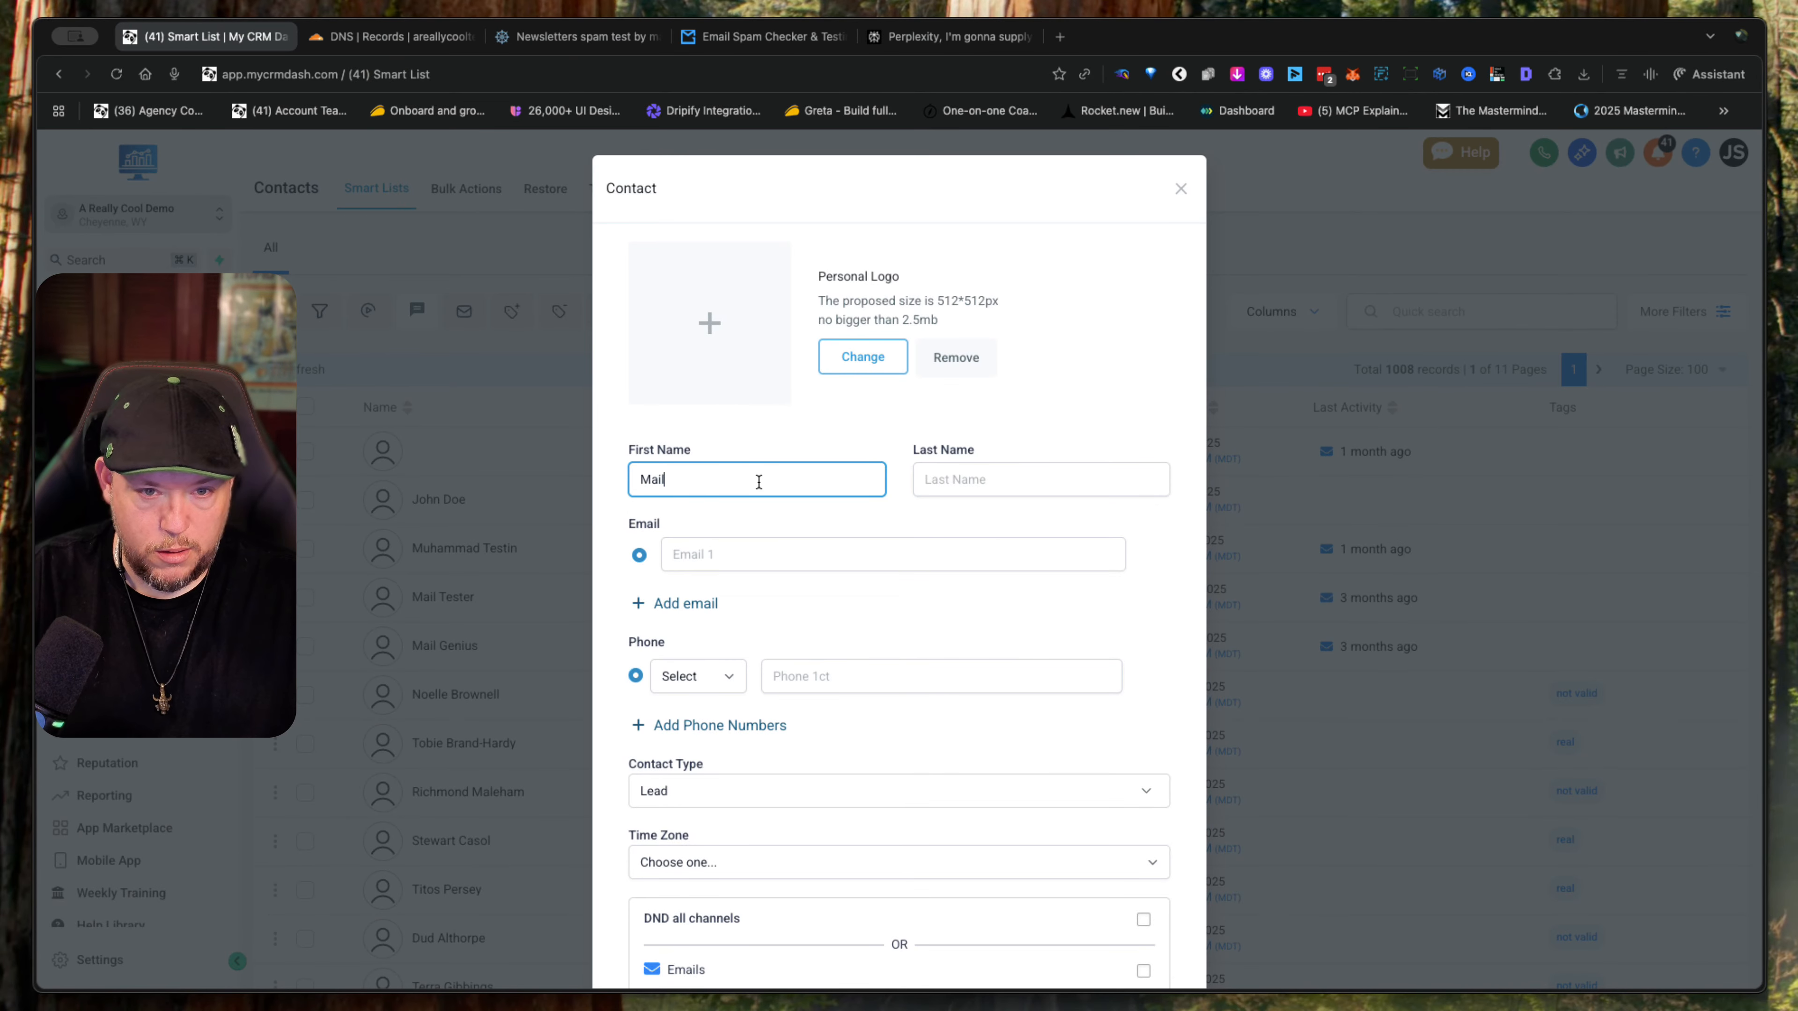
{"action": "key", "text": "Tab"}
{"action": "type", "text": "Tester"}
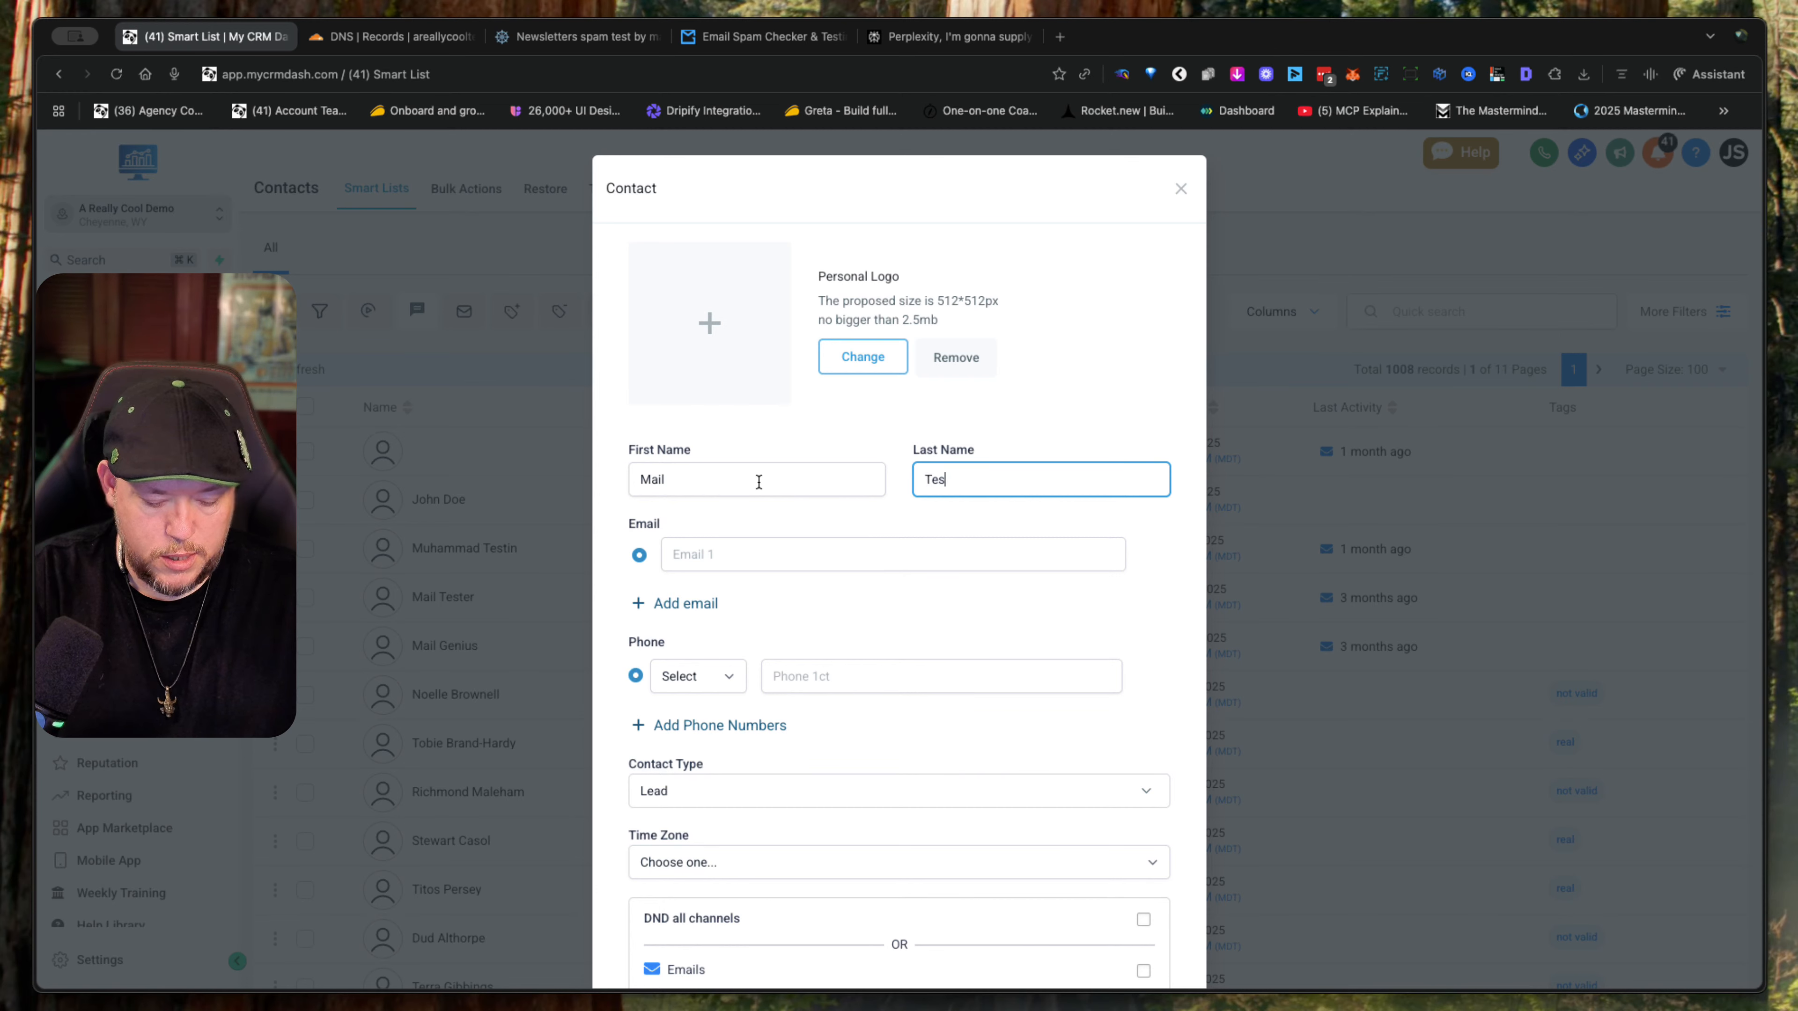
{"action": "left_click", "coordinate": [633, 481]}
{"action": "type", "text": "Mr"}
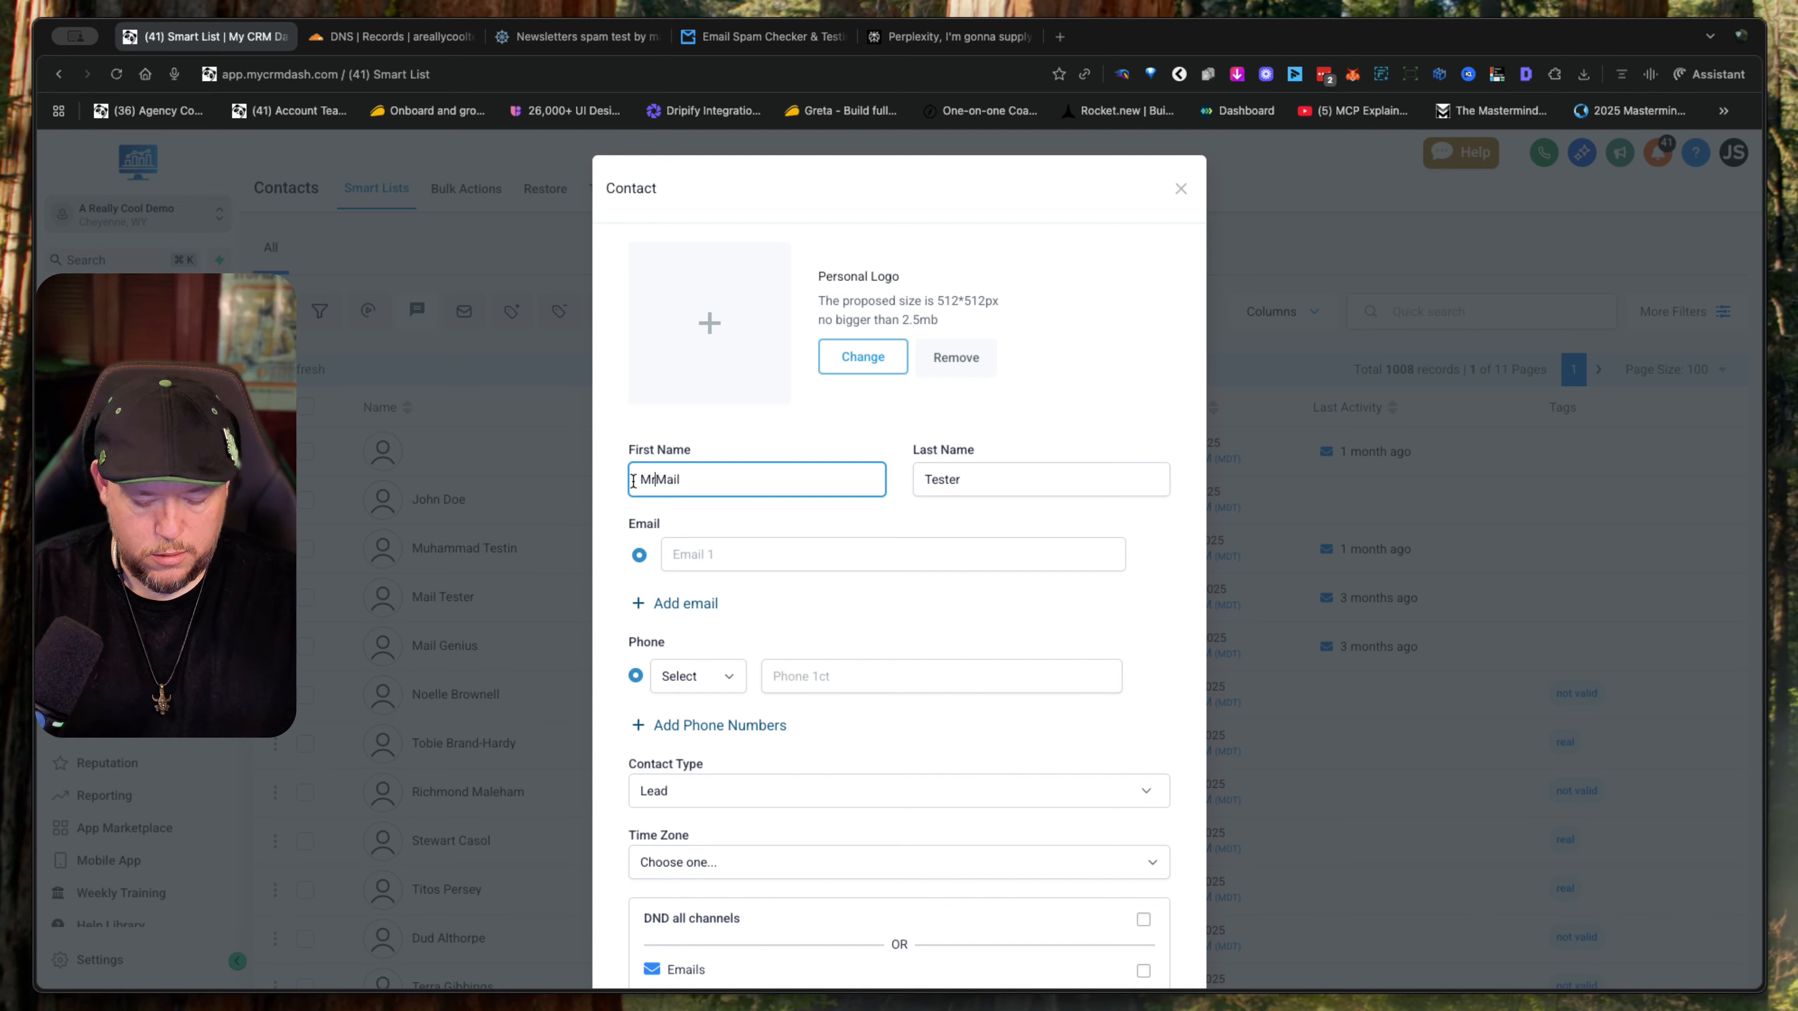
{"action": "type", "text": "."}
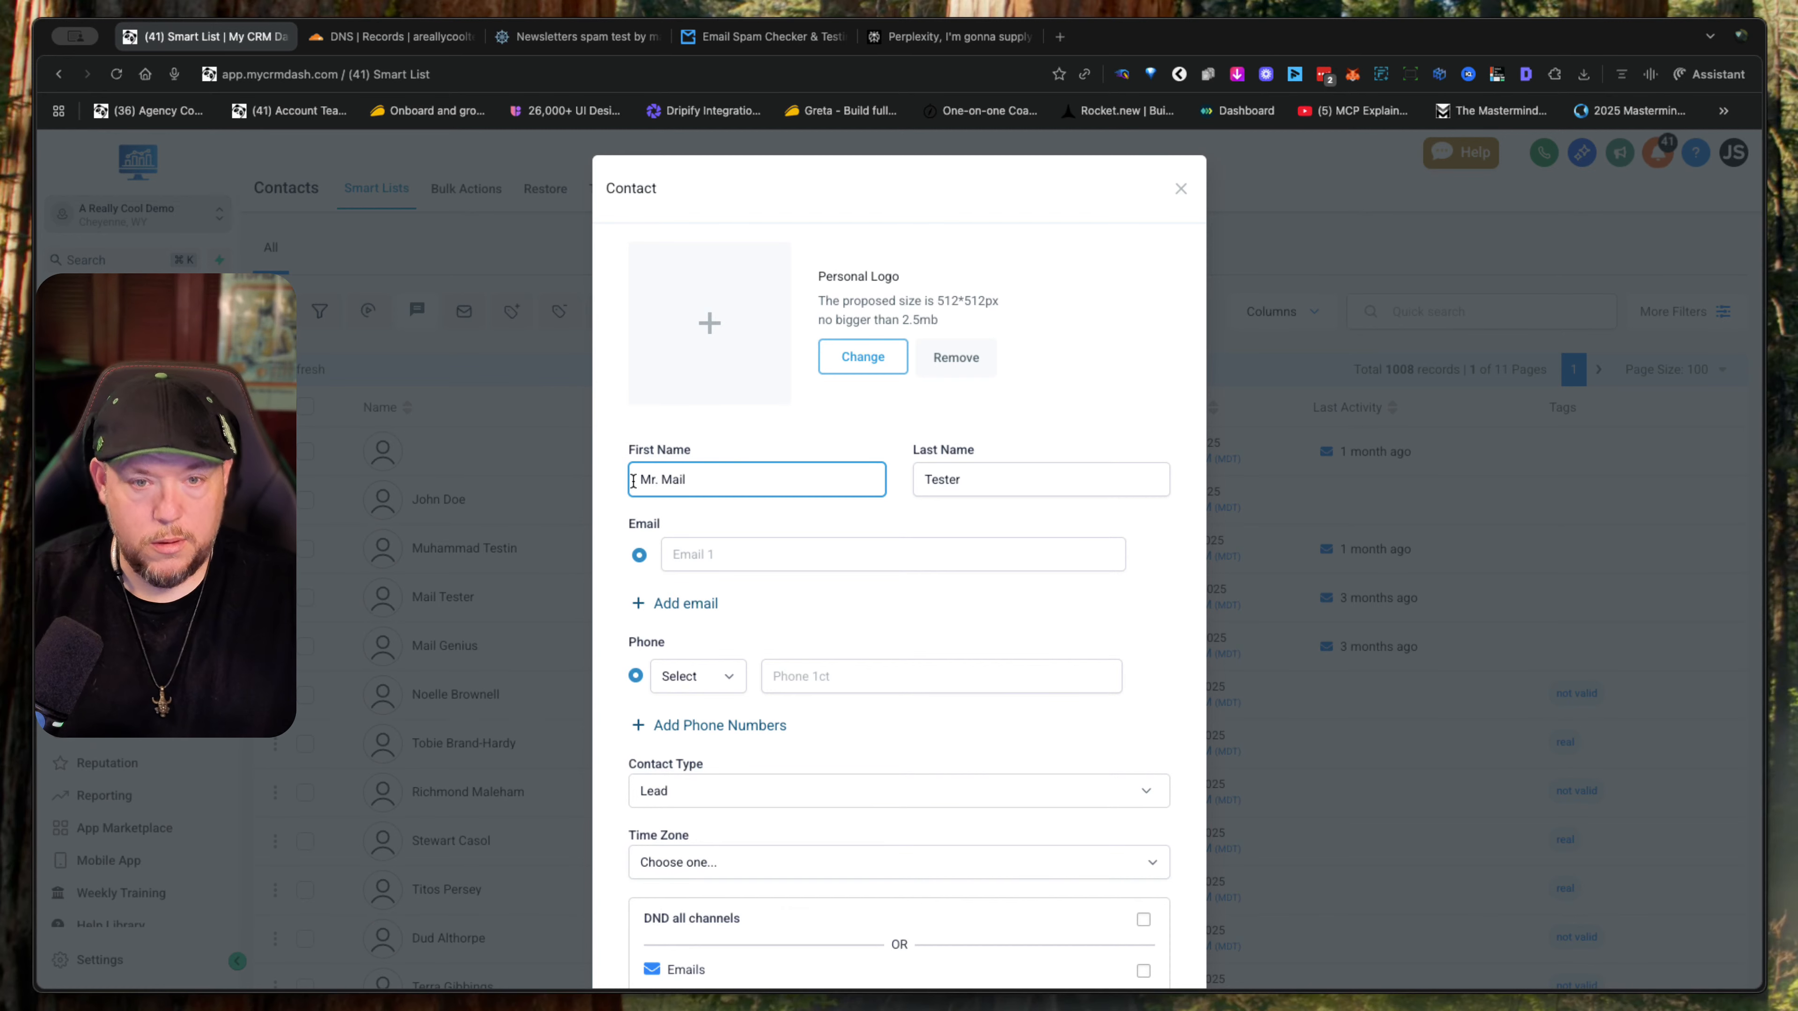
- Paste the copied mail-tester.com test address as the contact's e-mail and save the contact
{"action": "left_click", "coordinate": [755, 555]}
{"action": "key", "text": "super+v"}
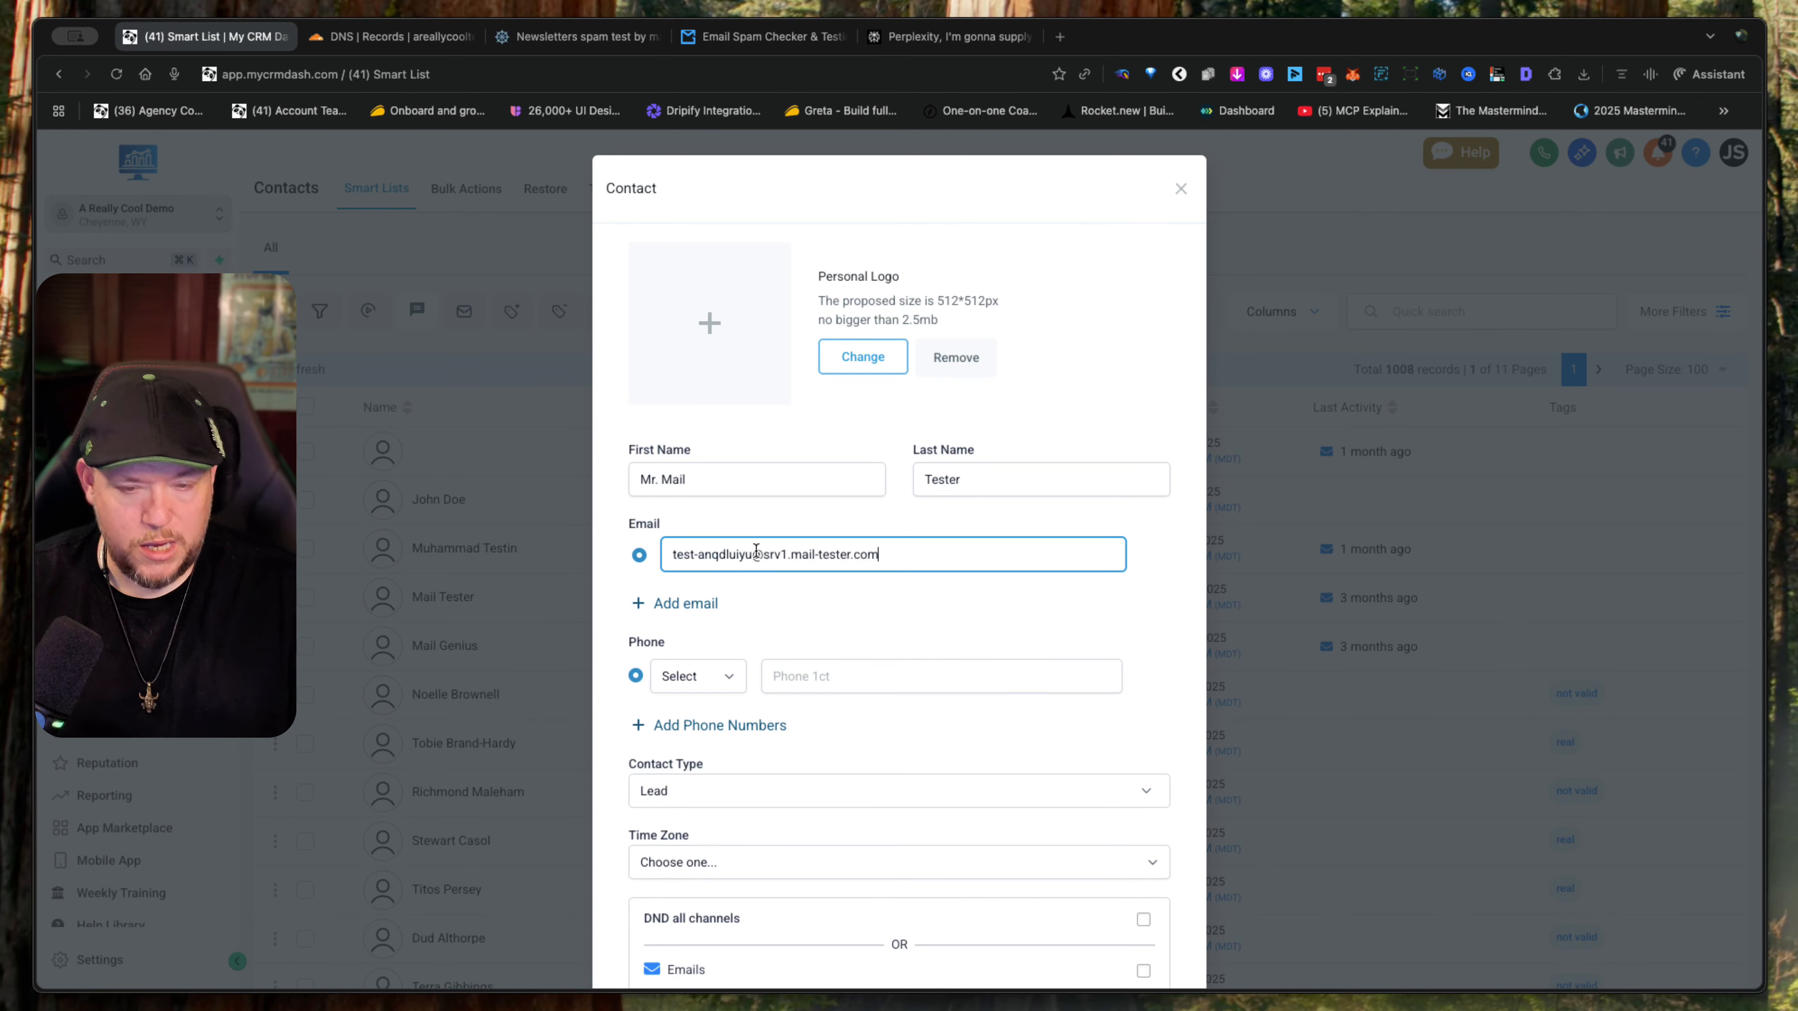
{"action": "scroll", "coordinate": [1033, 769], "scroll_direction": "down", "scroll_amount": 3}
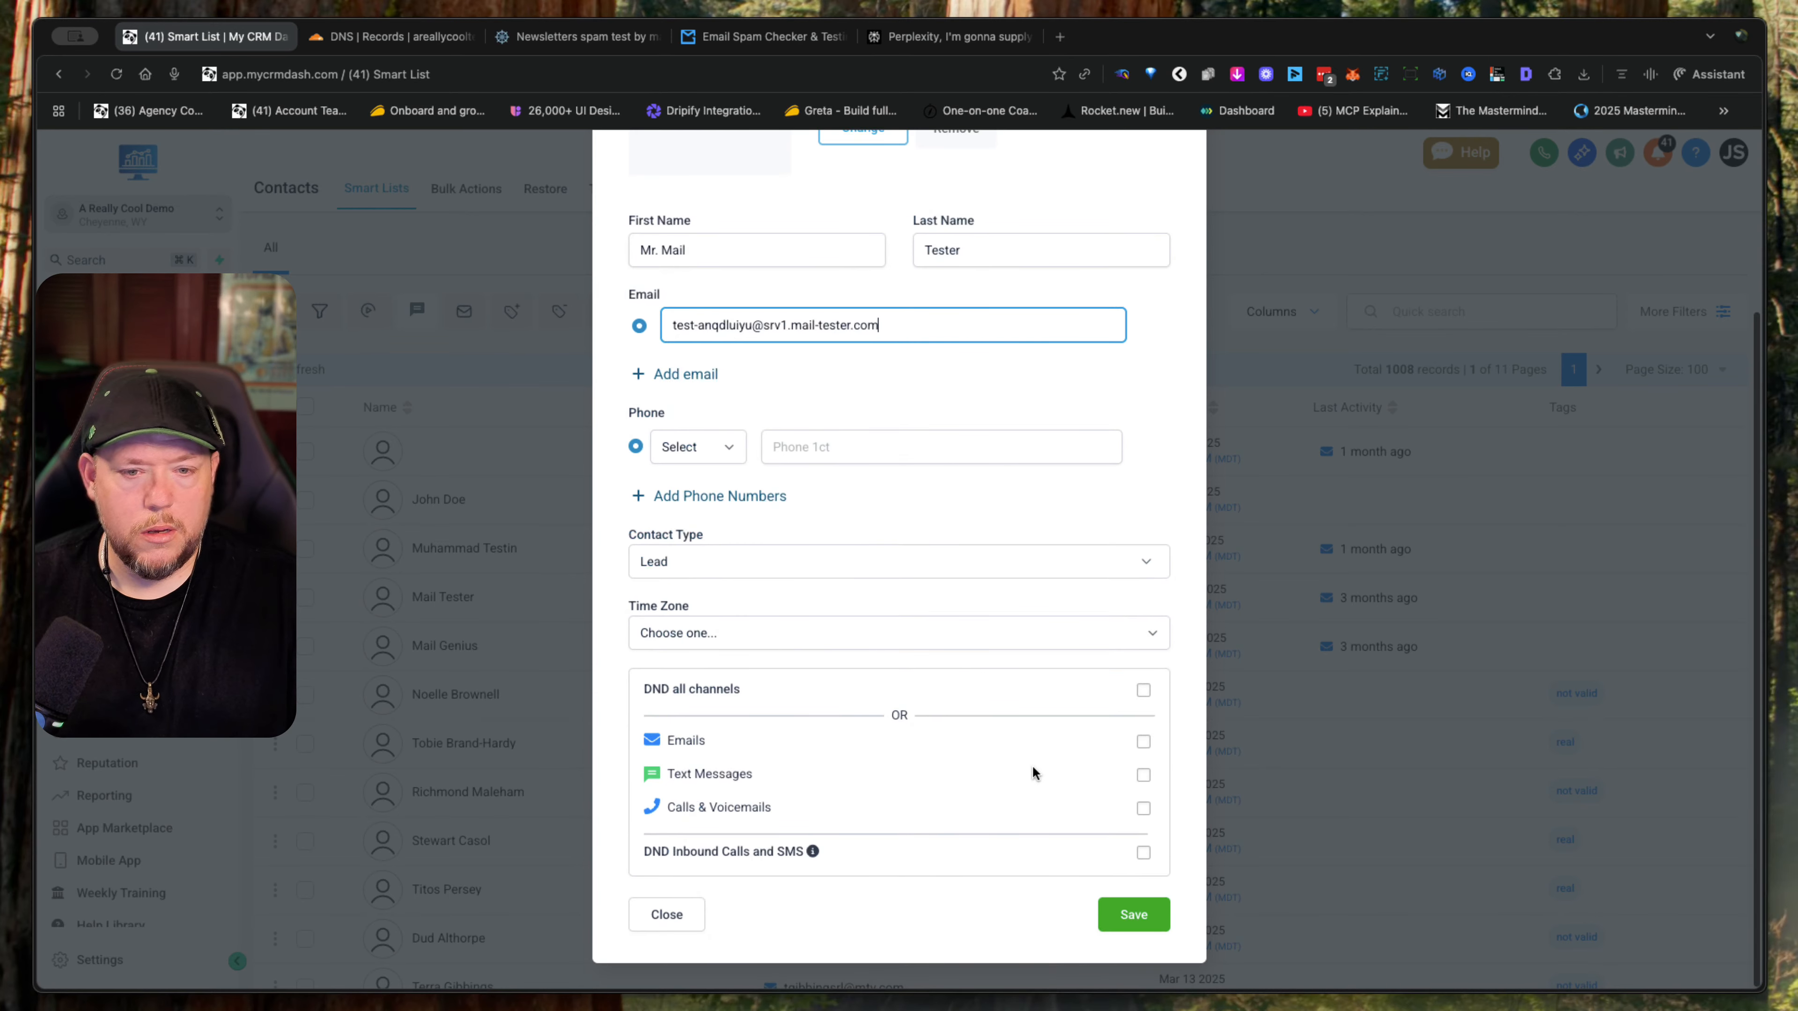
{"action": "left_click", "coordinate": [1125, 913]}
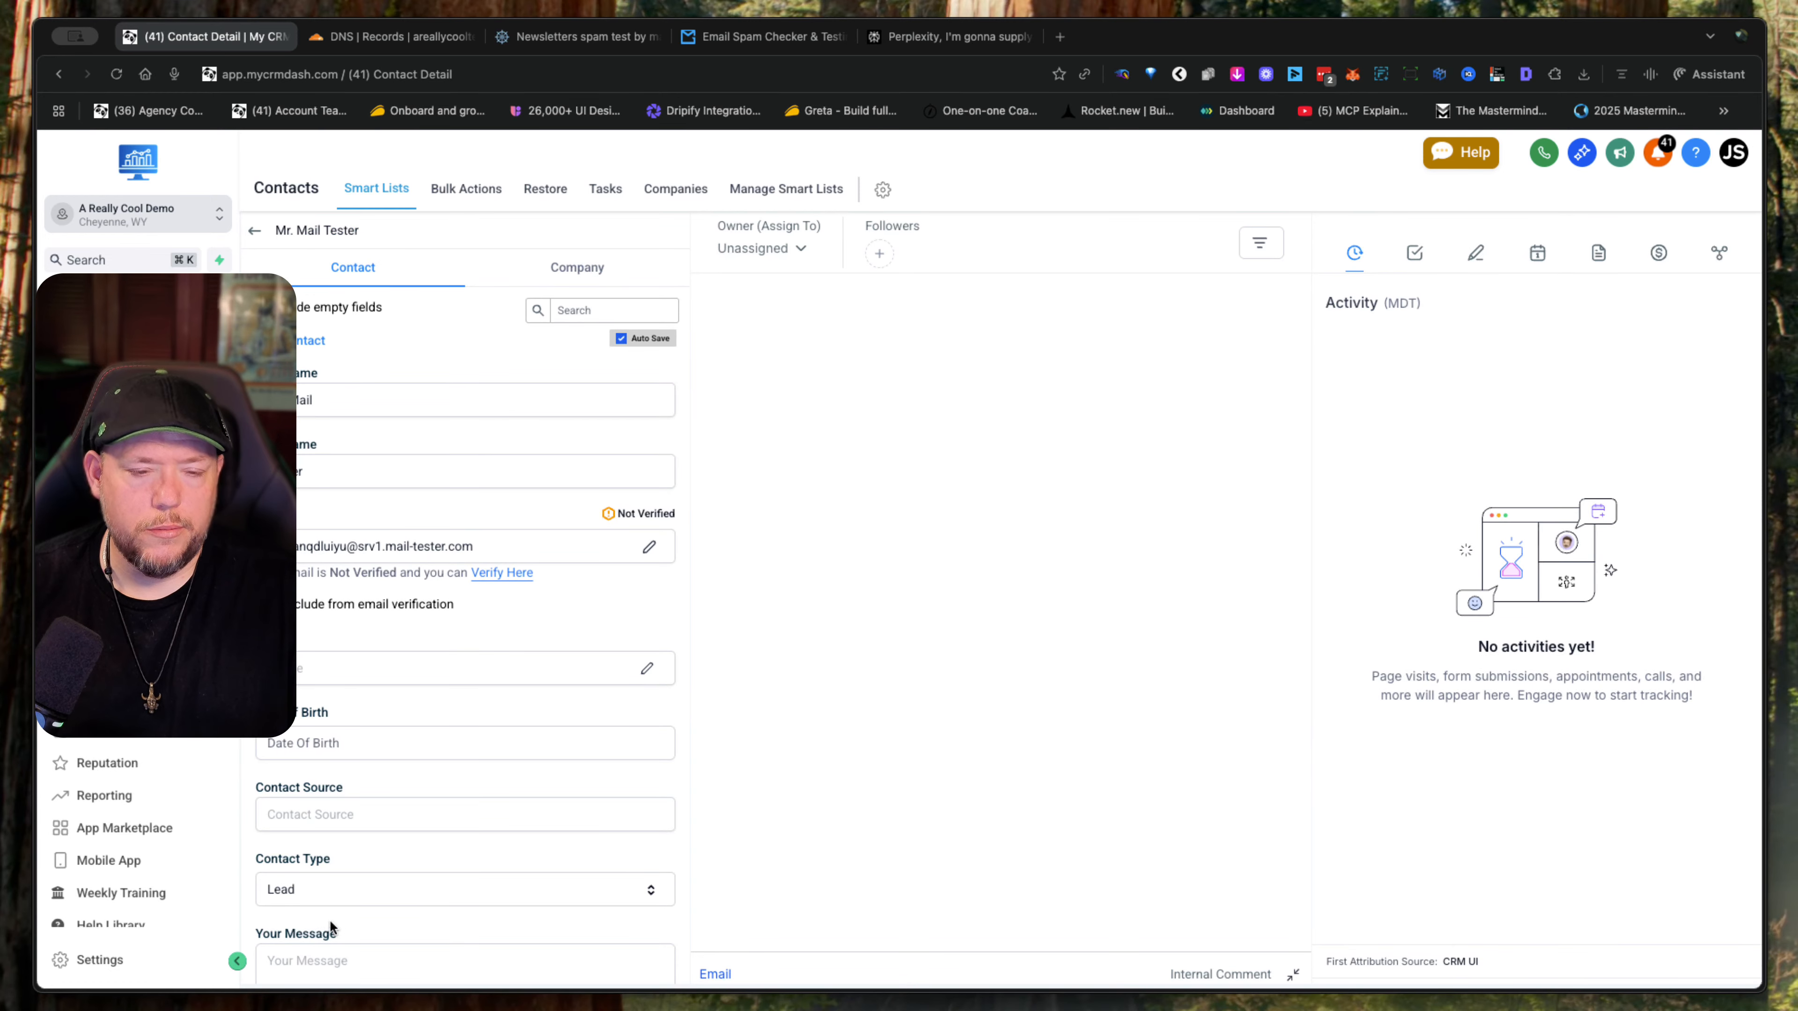
- Run the e-mail verification on the new Mr. Mail Tester contact
{"action": "scroll", "coordinate": [586, 577], "scroll_direction": "down", "scroll_amount": 15}
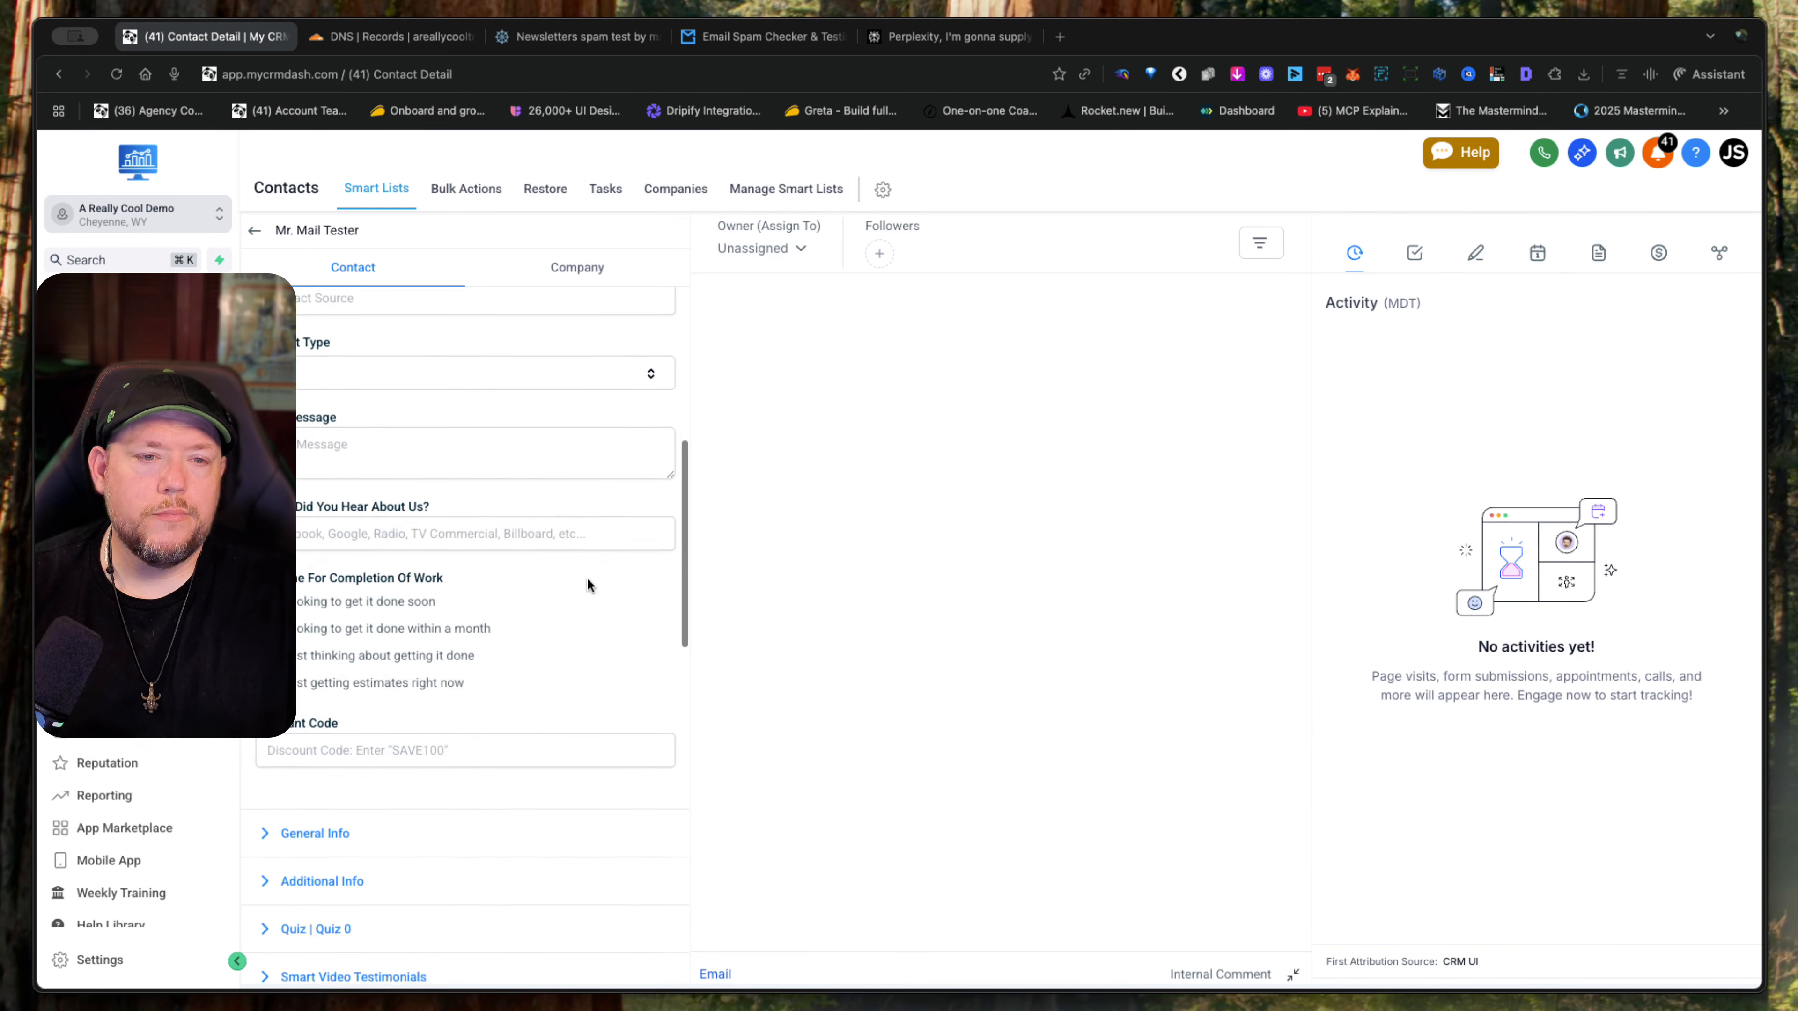
{"action": "scroll", "coordinate": [587, 577], "scroll_direction": "up", "scroll_amount": 15}
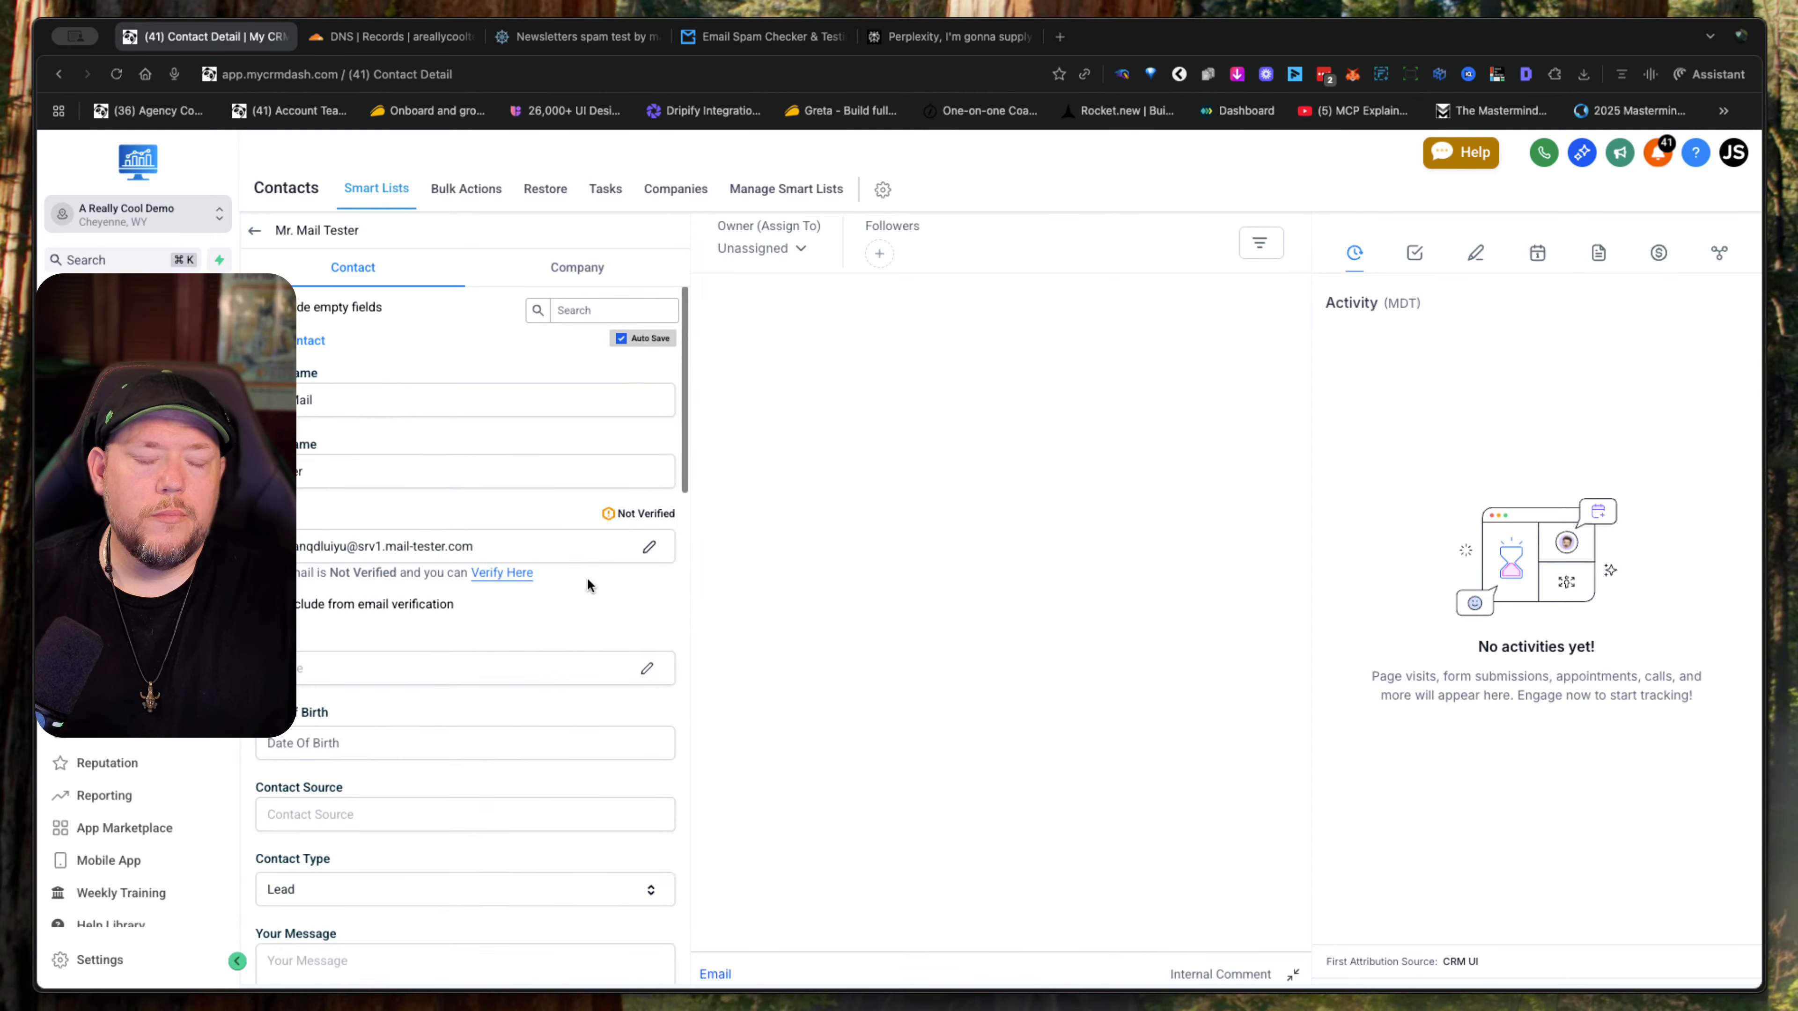
{"action": "left_click", "coordinate": [511, 572]}
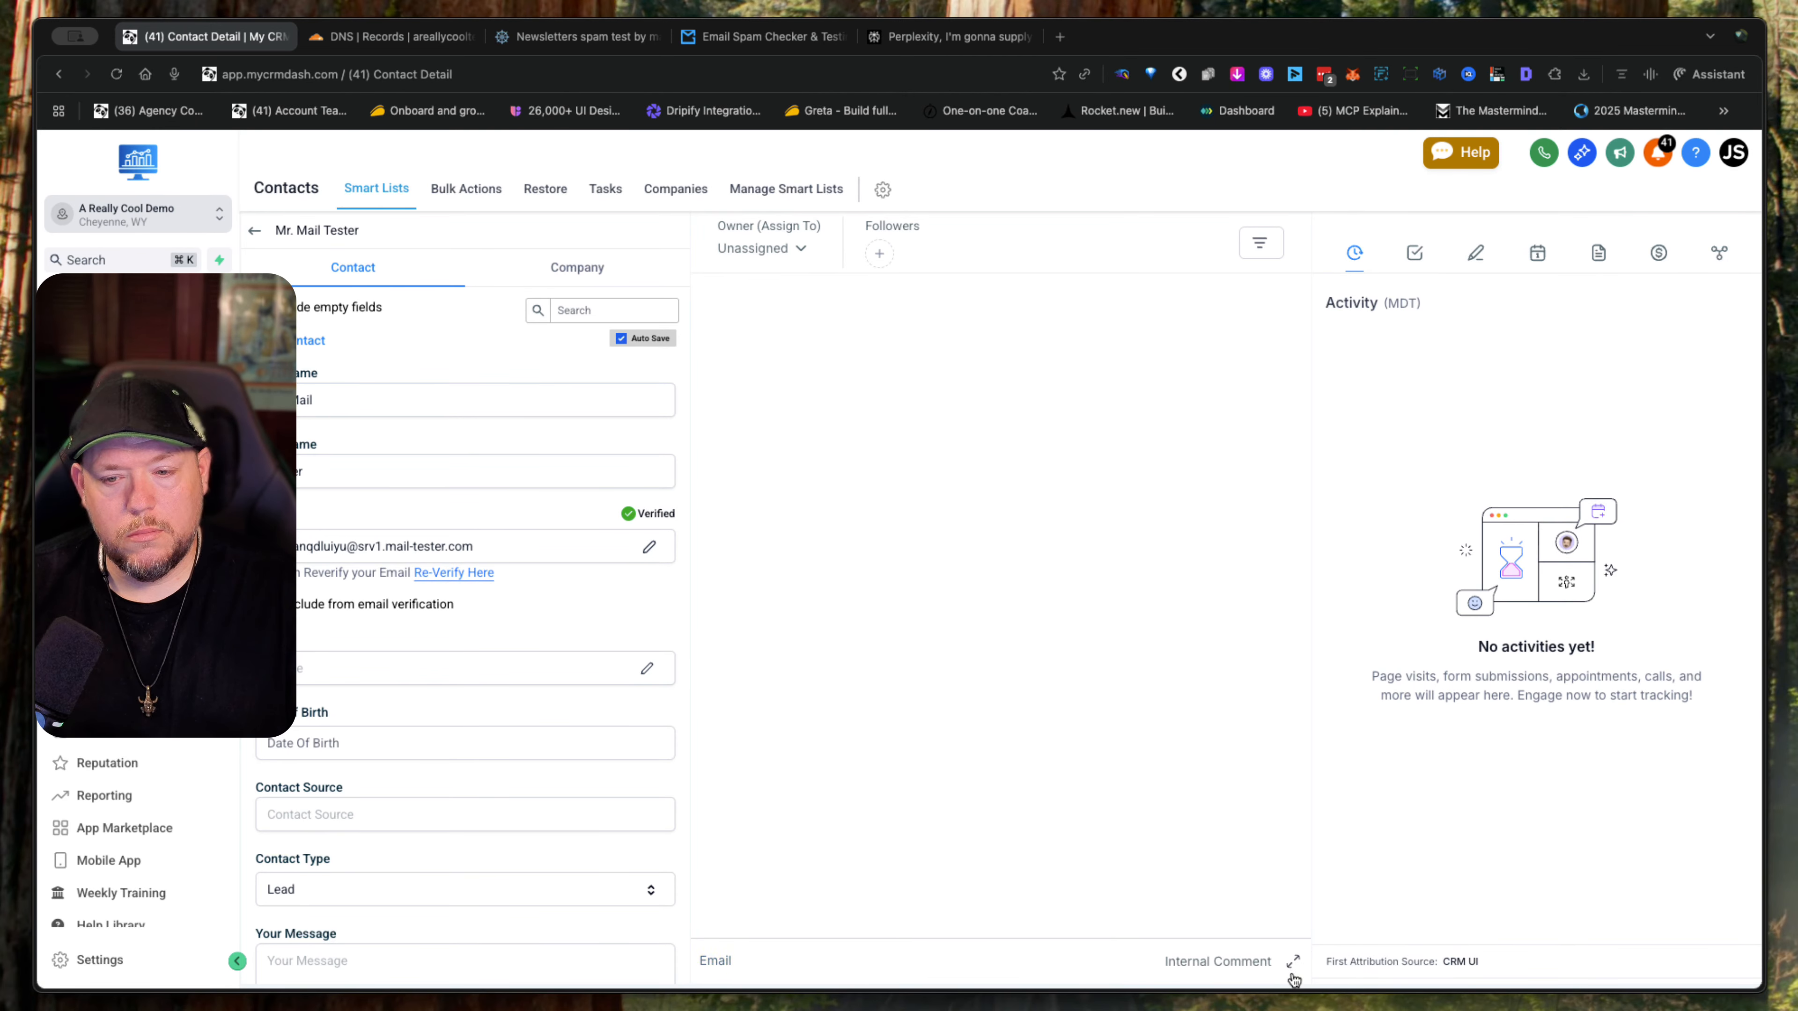
- Check the Mr. Mail Tester record by reopening it from the contact list, and return to the list
{"action": "left_click", "coordinate": [1294, 977]}
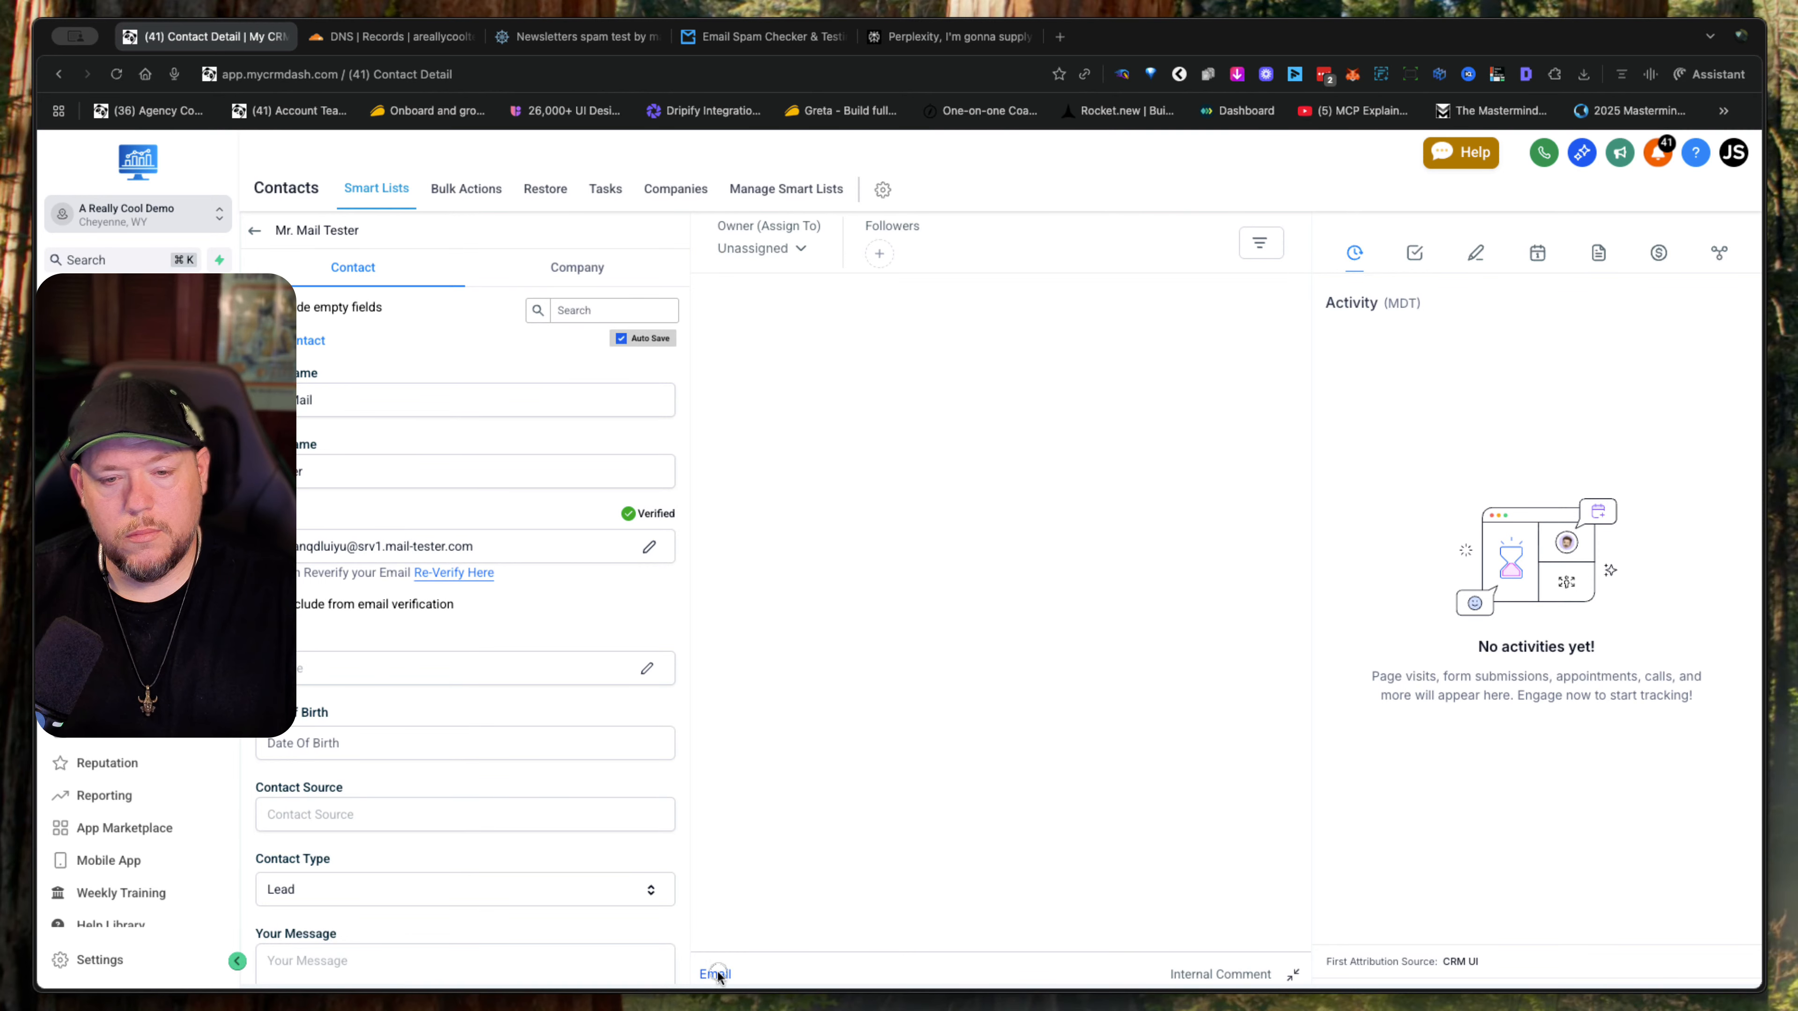
{"action": "left_click", "coordinate": [251, 231]}
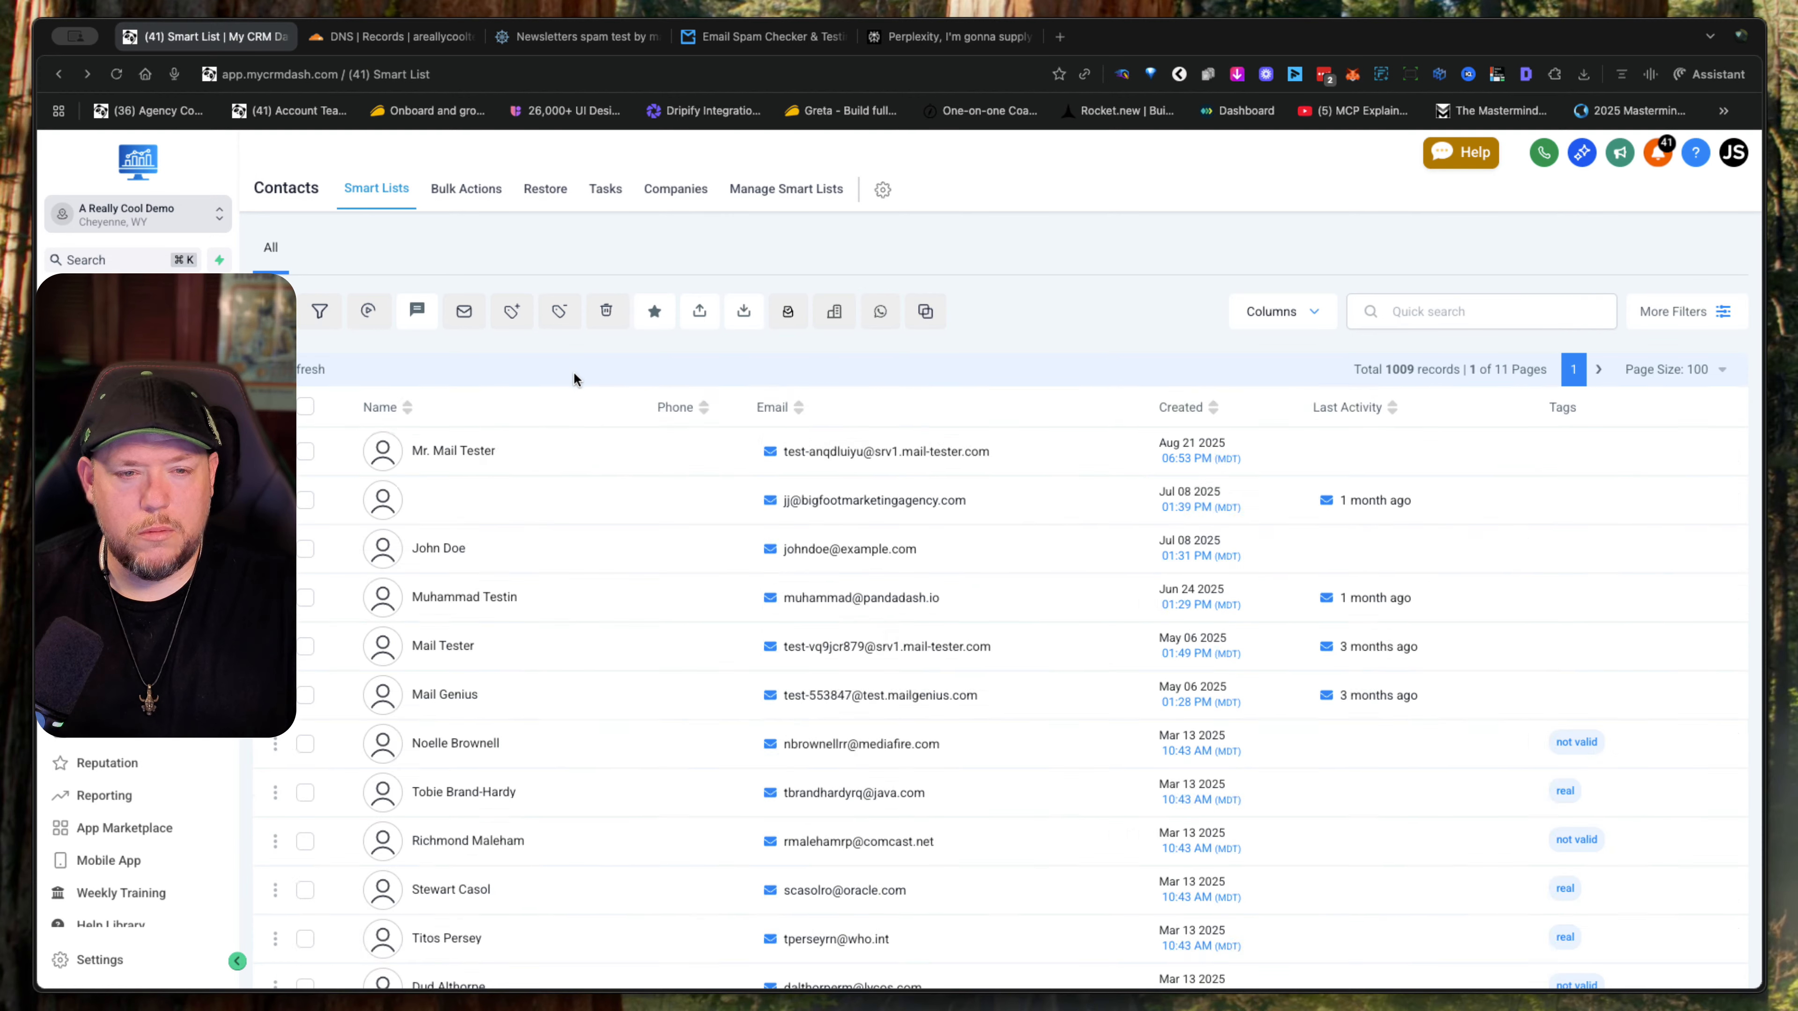
{"action": "left_click", "coordinate": [406, 452]}
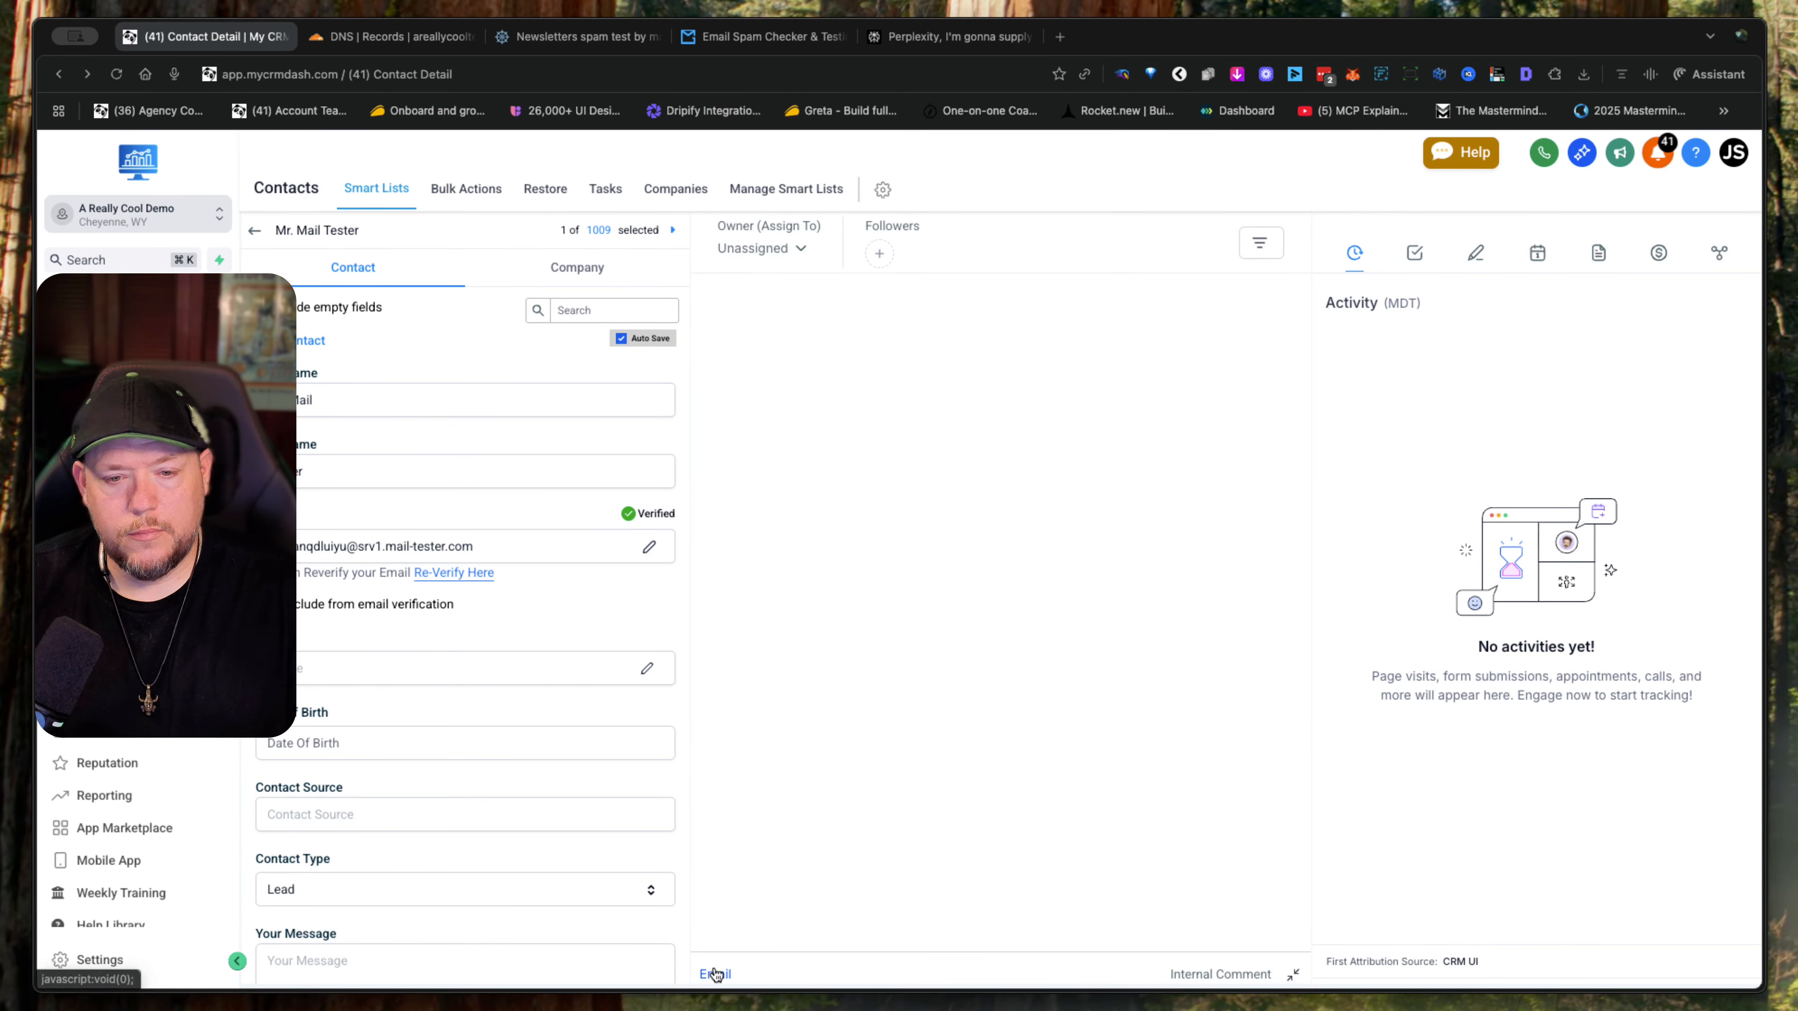
{"action": "left_click", "coordinate": [255, 230]}
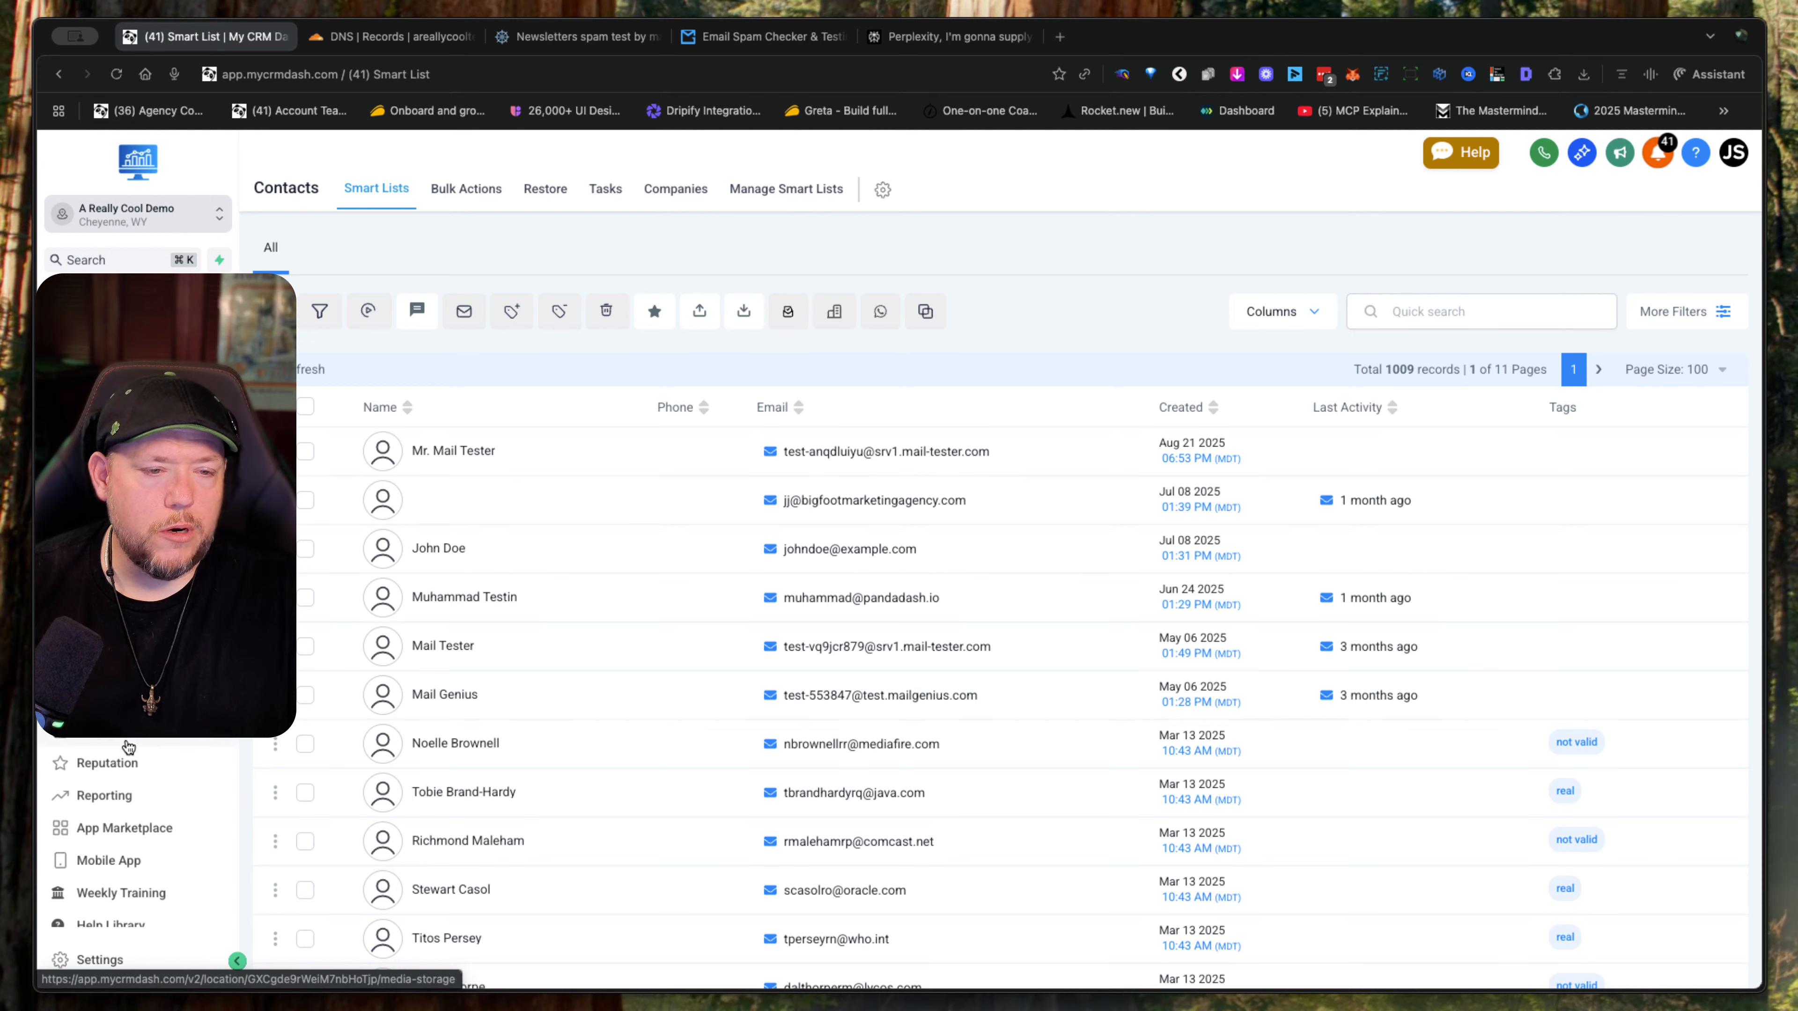
- Create a blank campaign in Email Marketing with the Plain text editor
{"action": "left_click", "coordinate": [114, 600]}
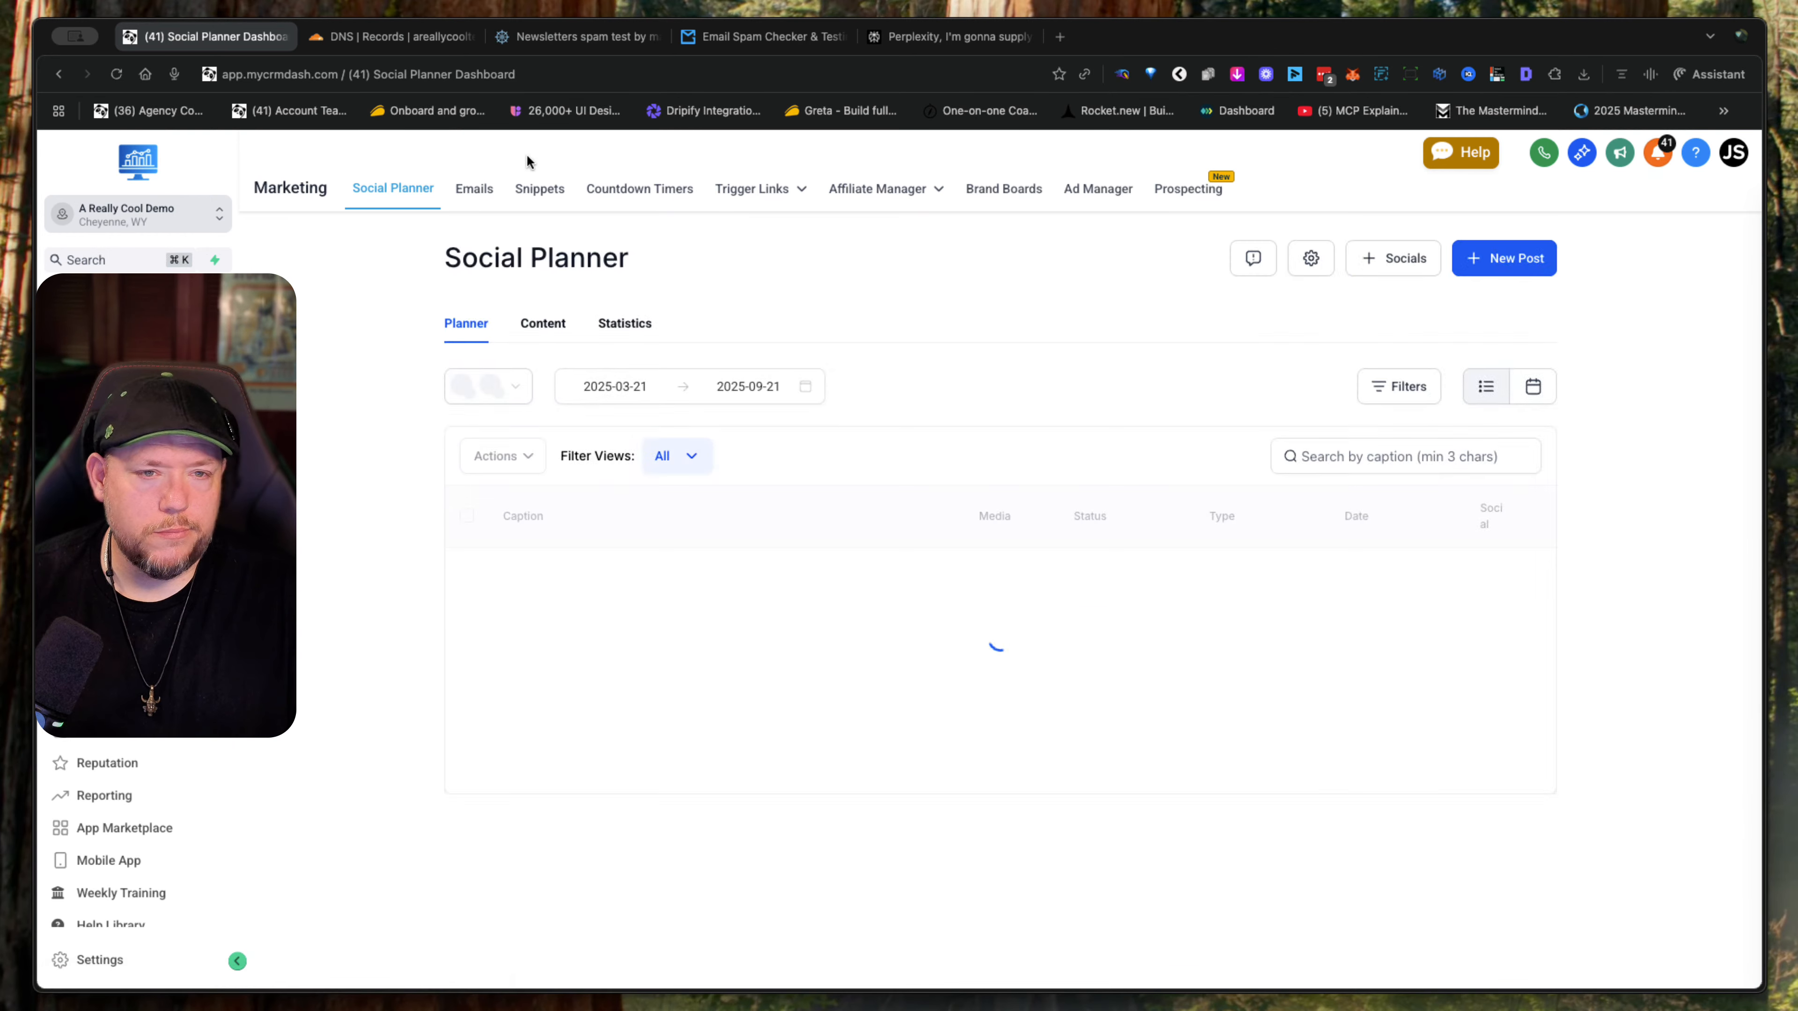
{"action": "left_click", "coordinate": [474, 187]}
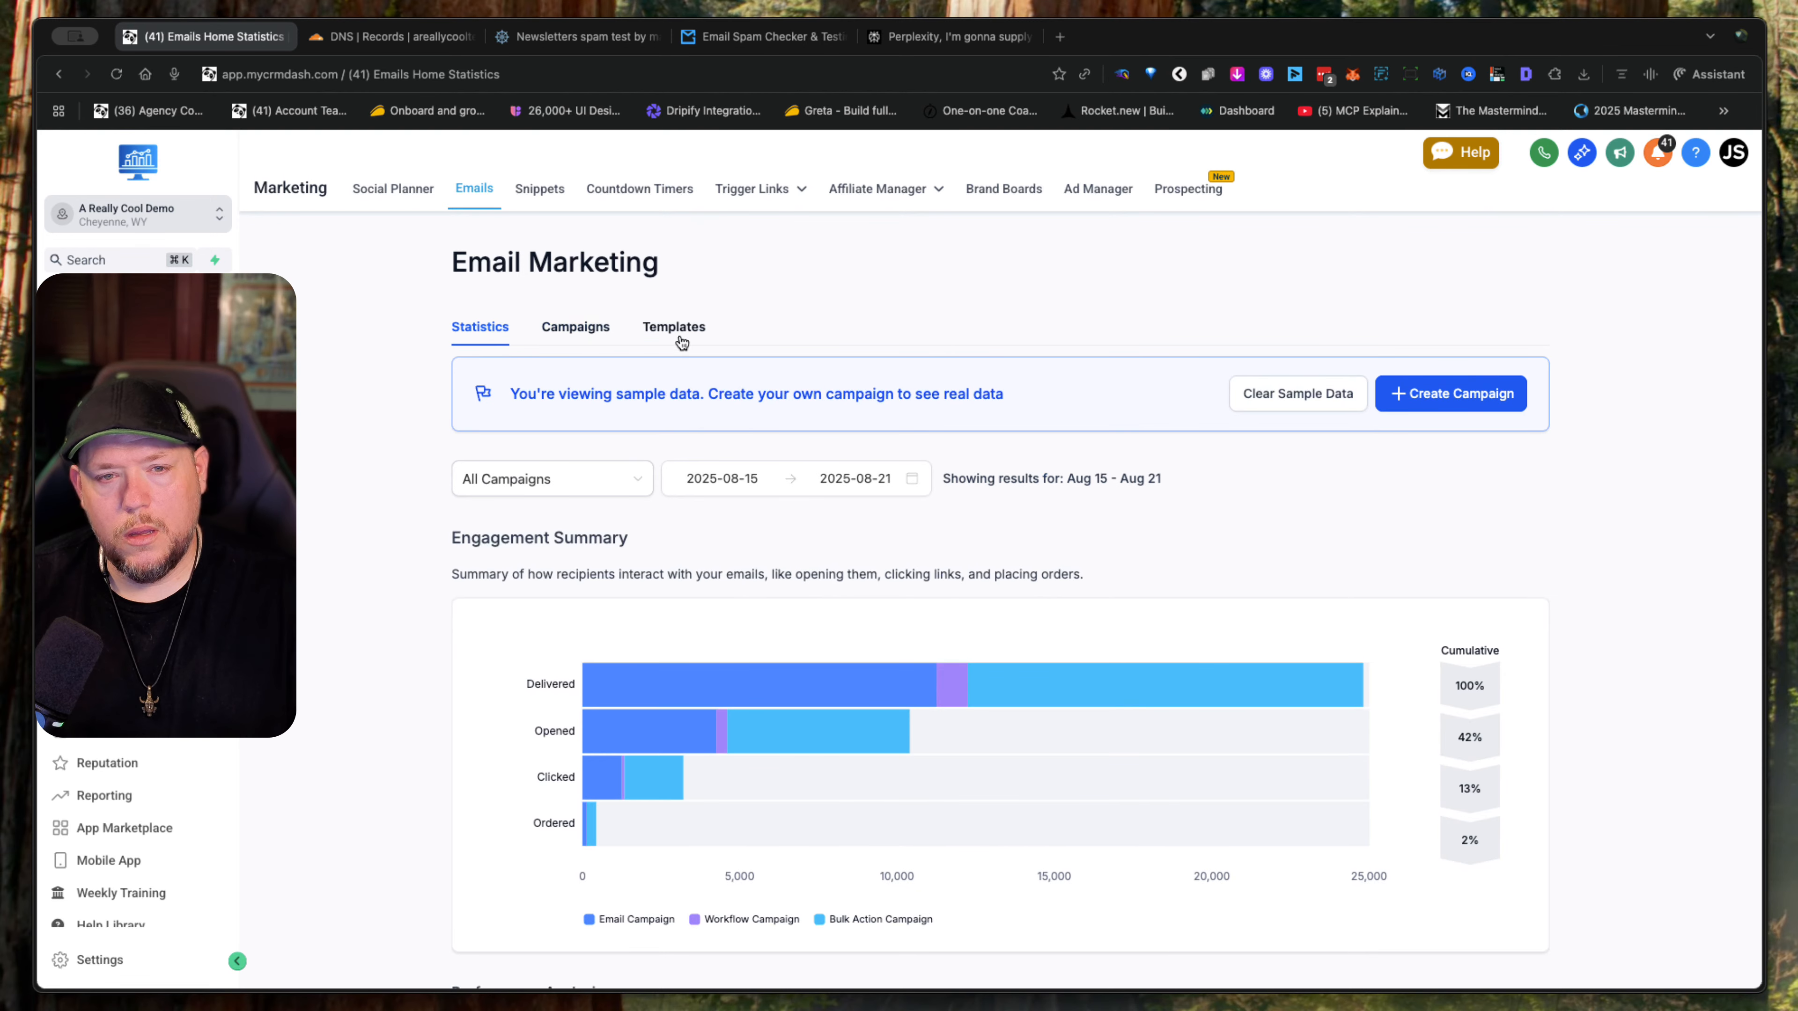
{"action": "left_click", "coordinate": [1482, 404]}
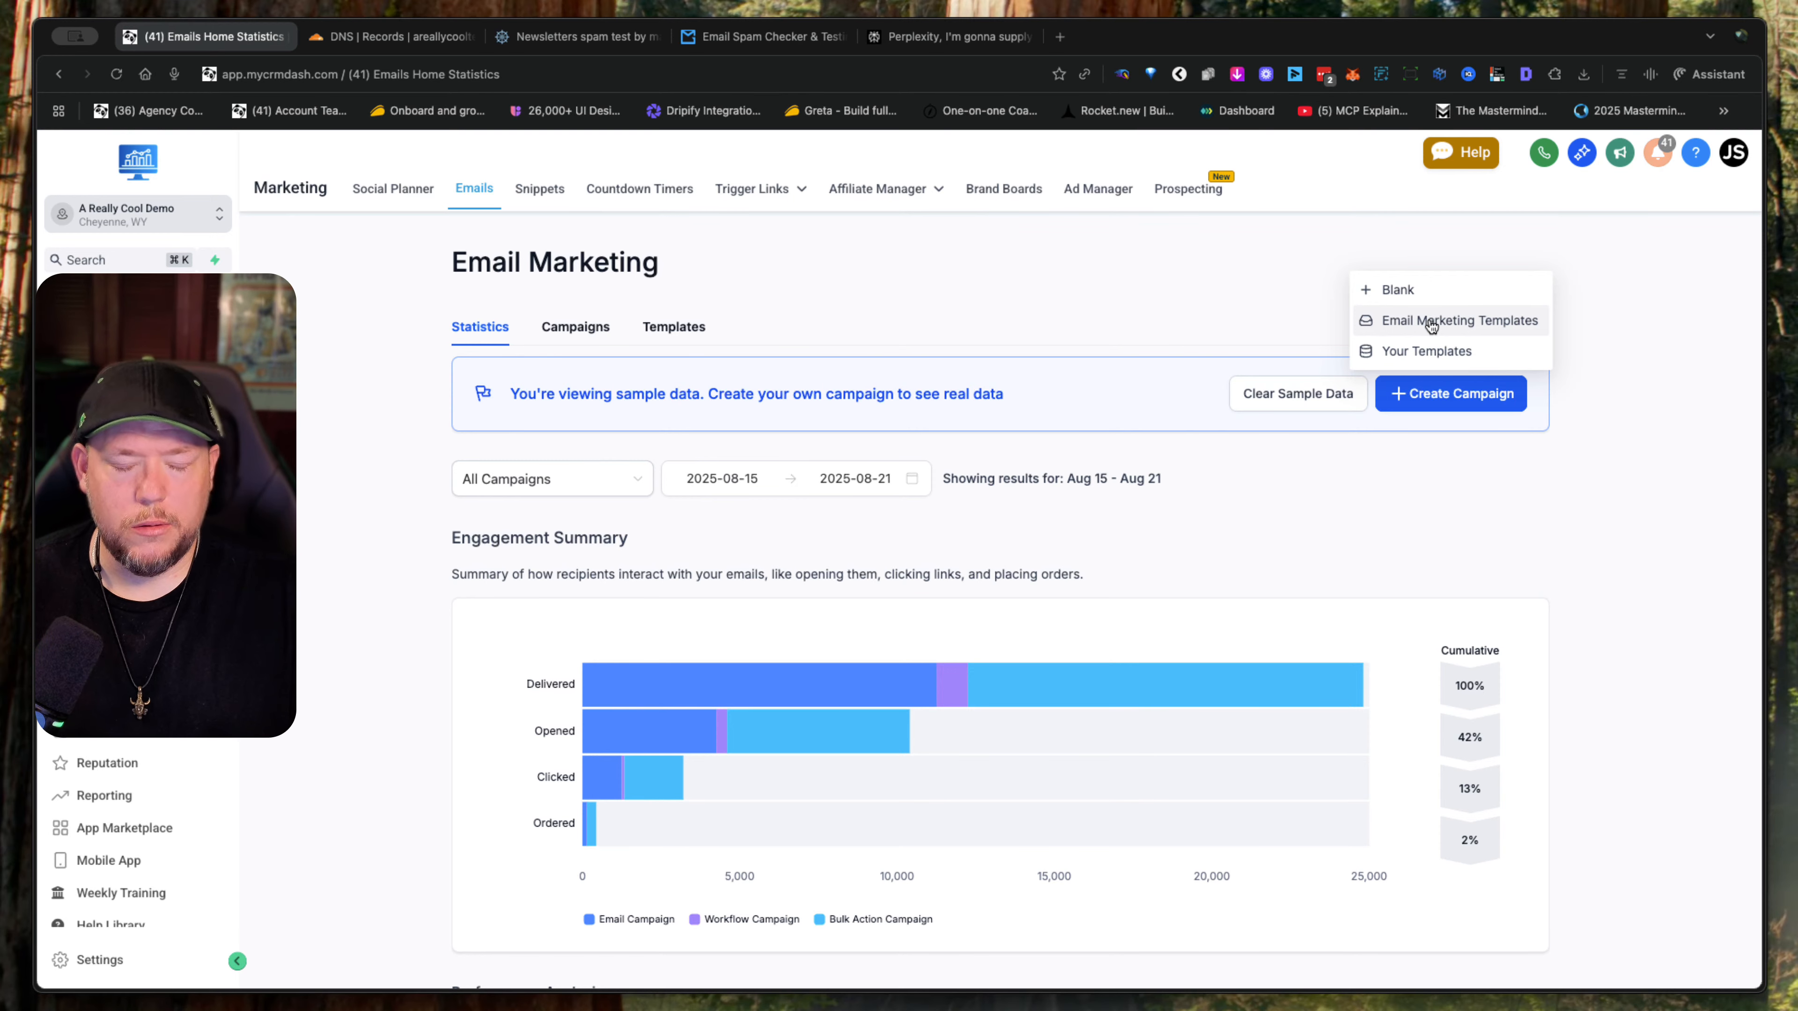
{"action": "left_click", "coordinate": [1415, 290]}
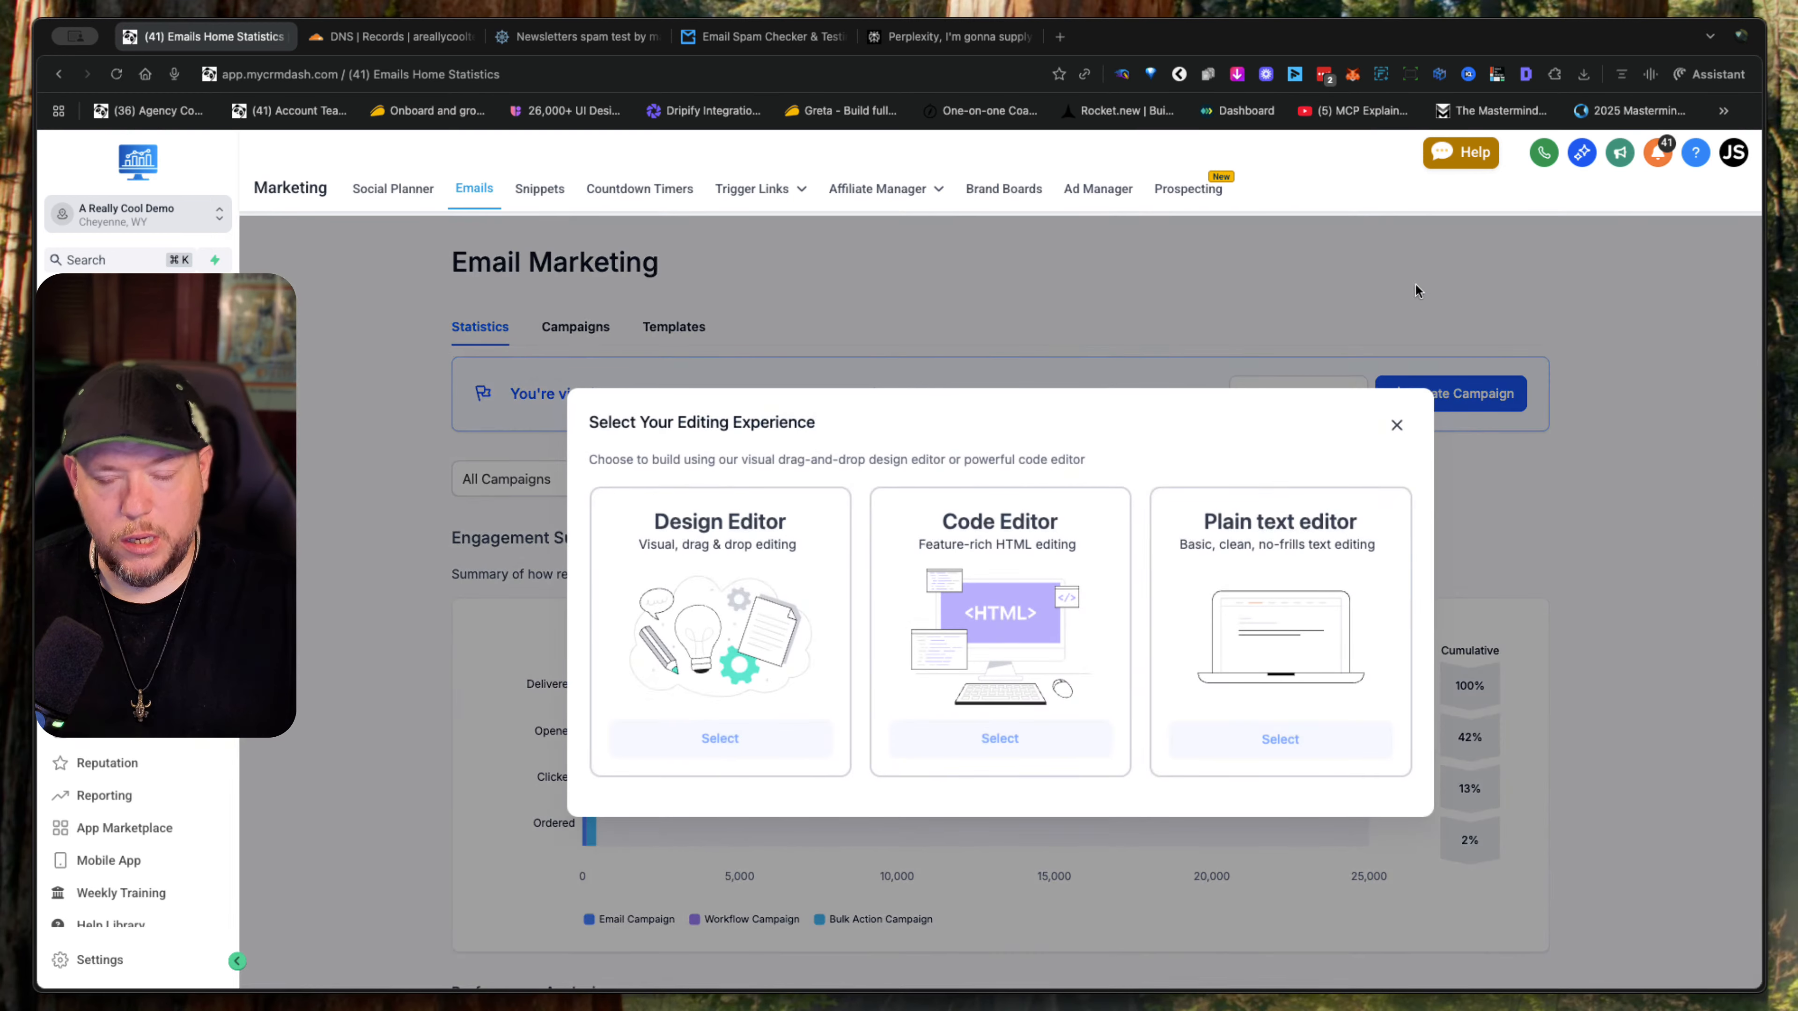
{"action": "left_click", "coordinate": [1268, 741]}
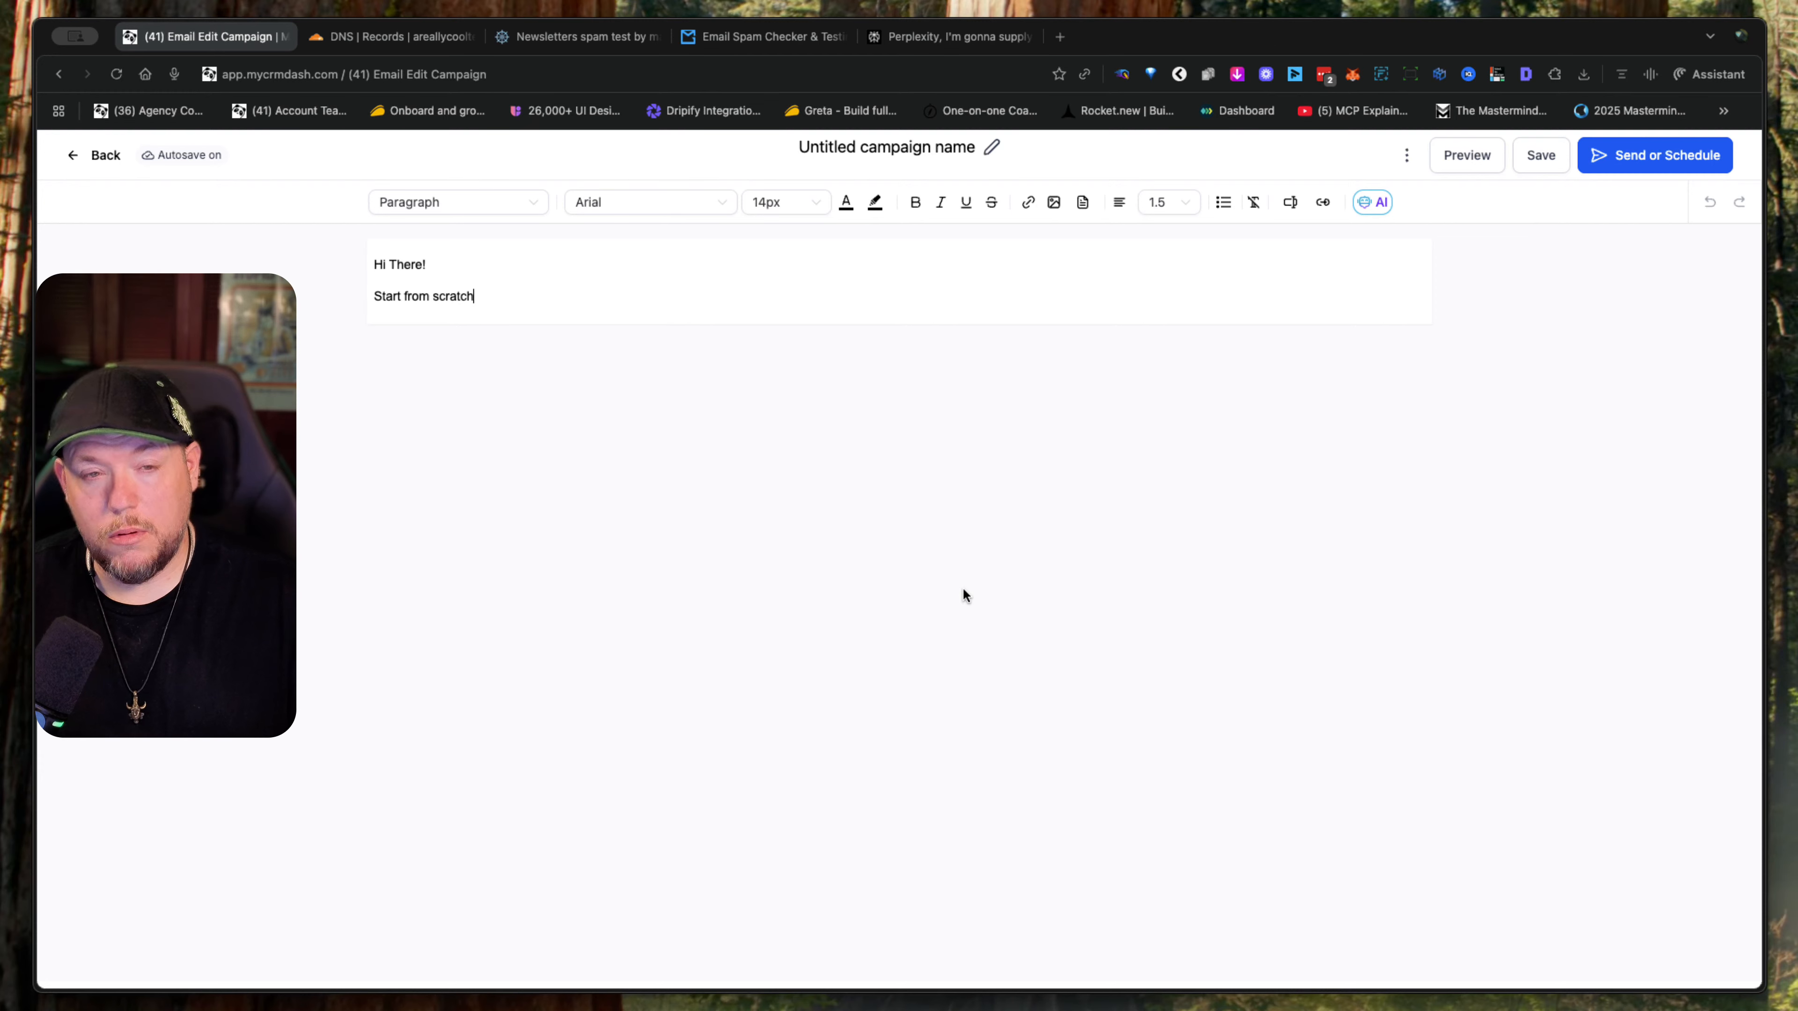
- Rename the campaign with the copied subject text "Quick question about your business goals"
{"action": "left_click", "coordinate": [991, 153]}
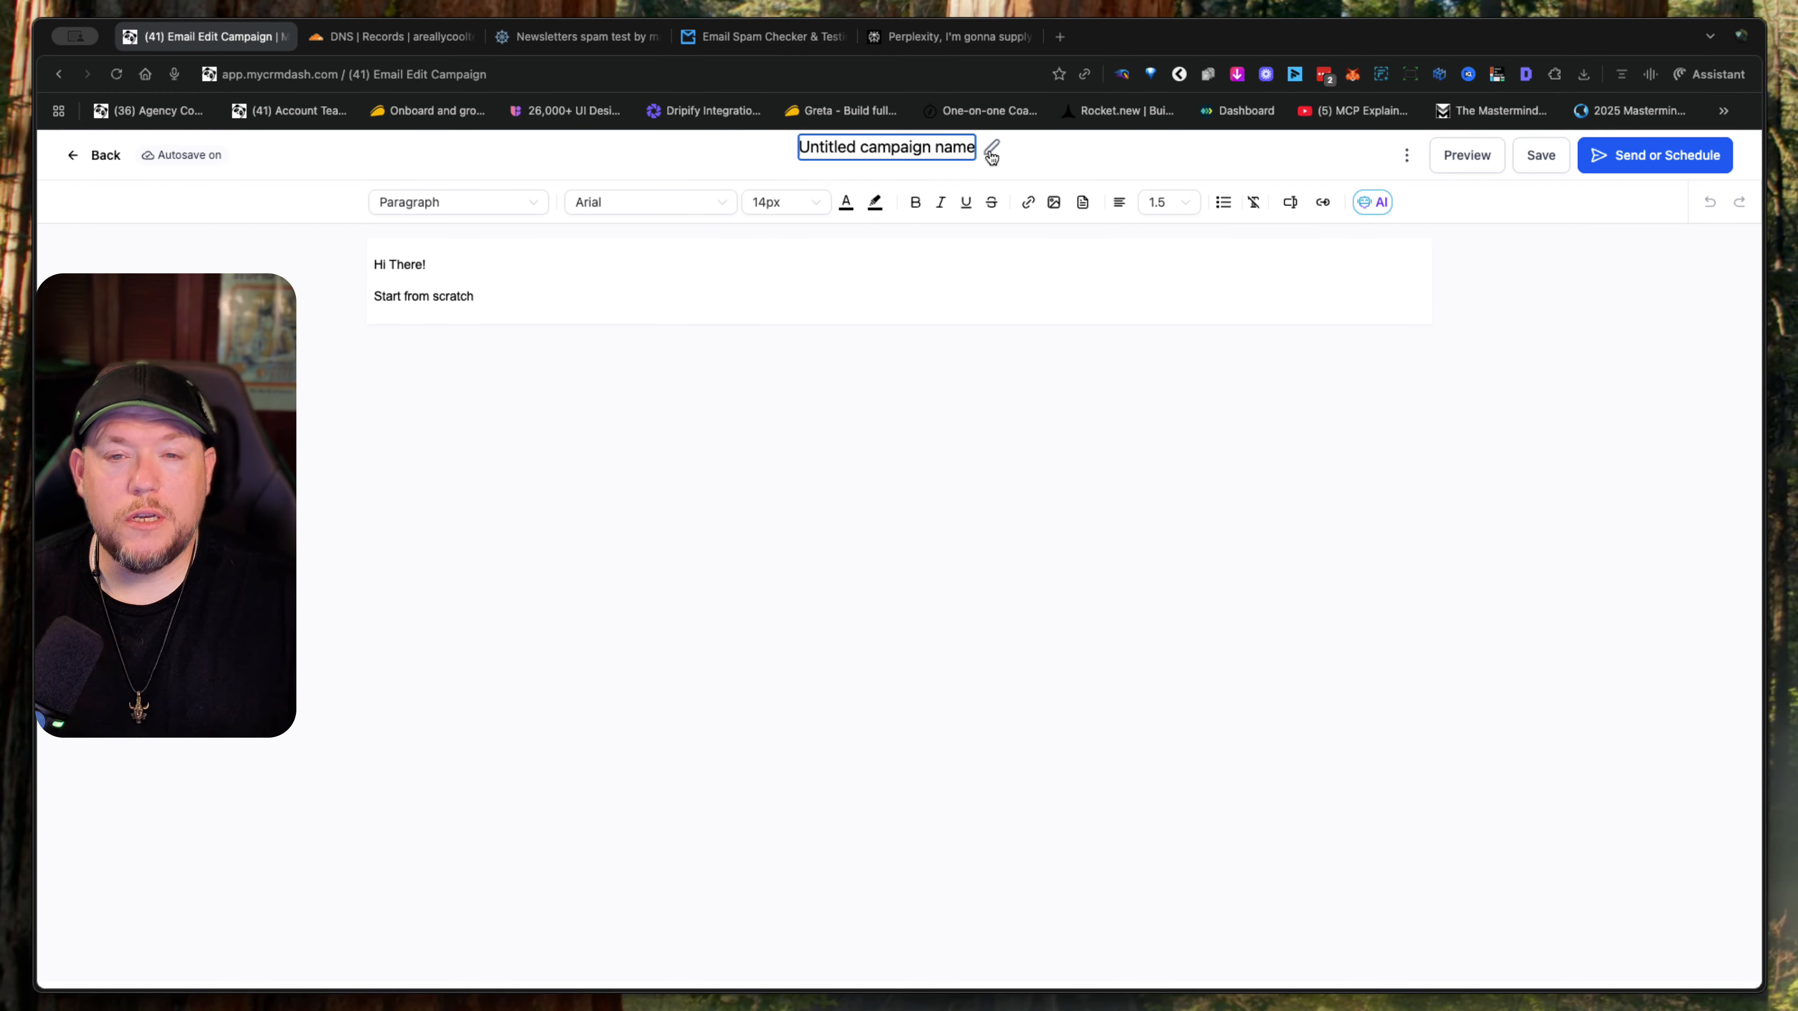
{"action": "triple_click", "coordinate": [885, 149]}
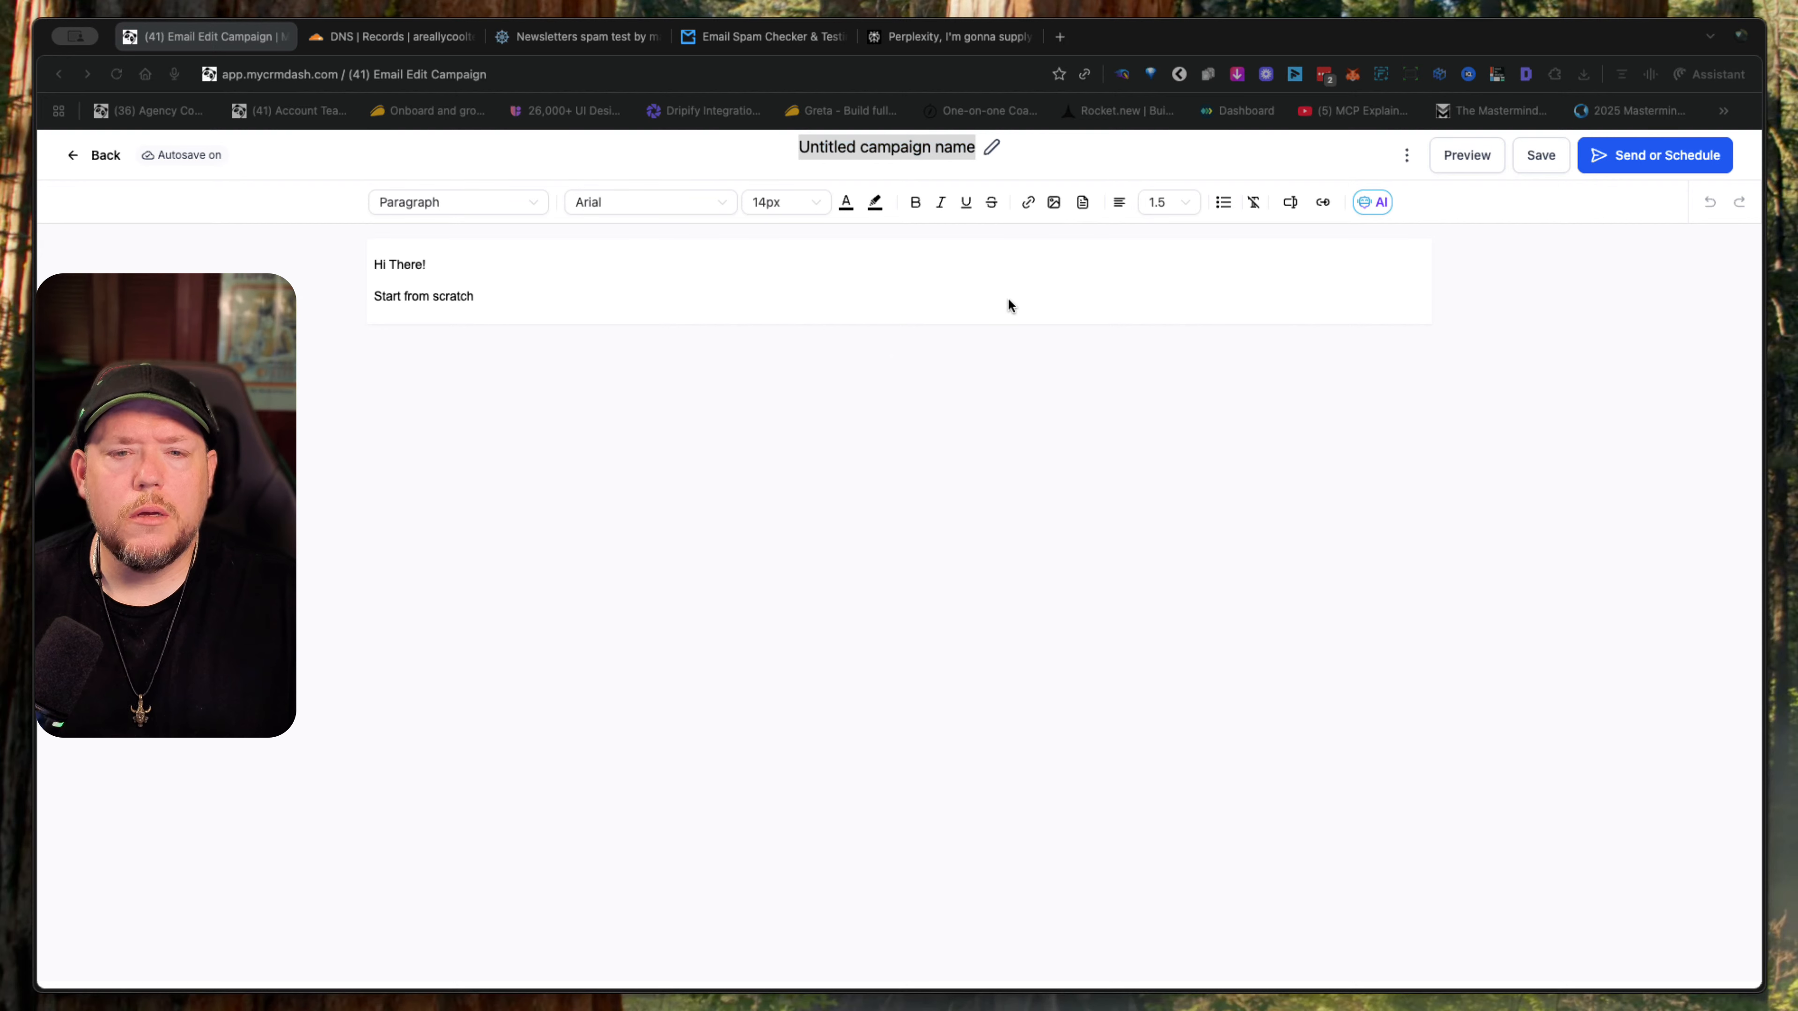
{"action": "left_click", "coordinate": [732, 293]}
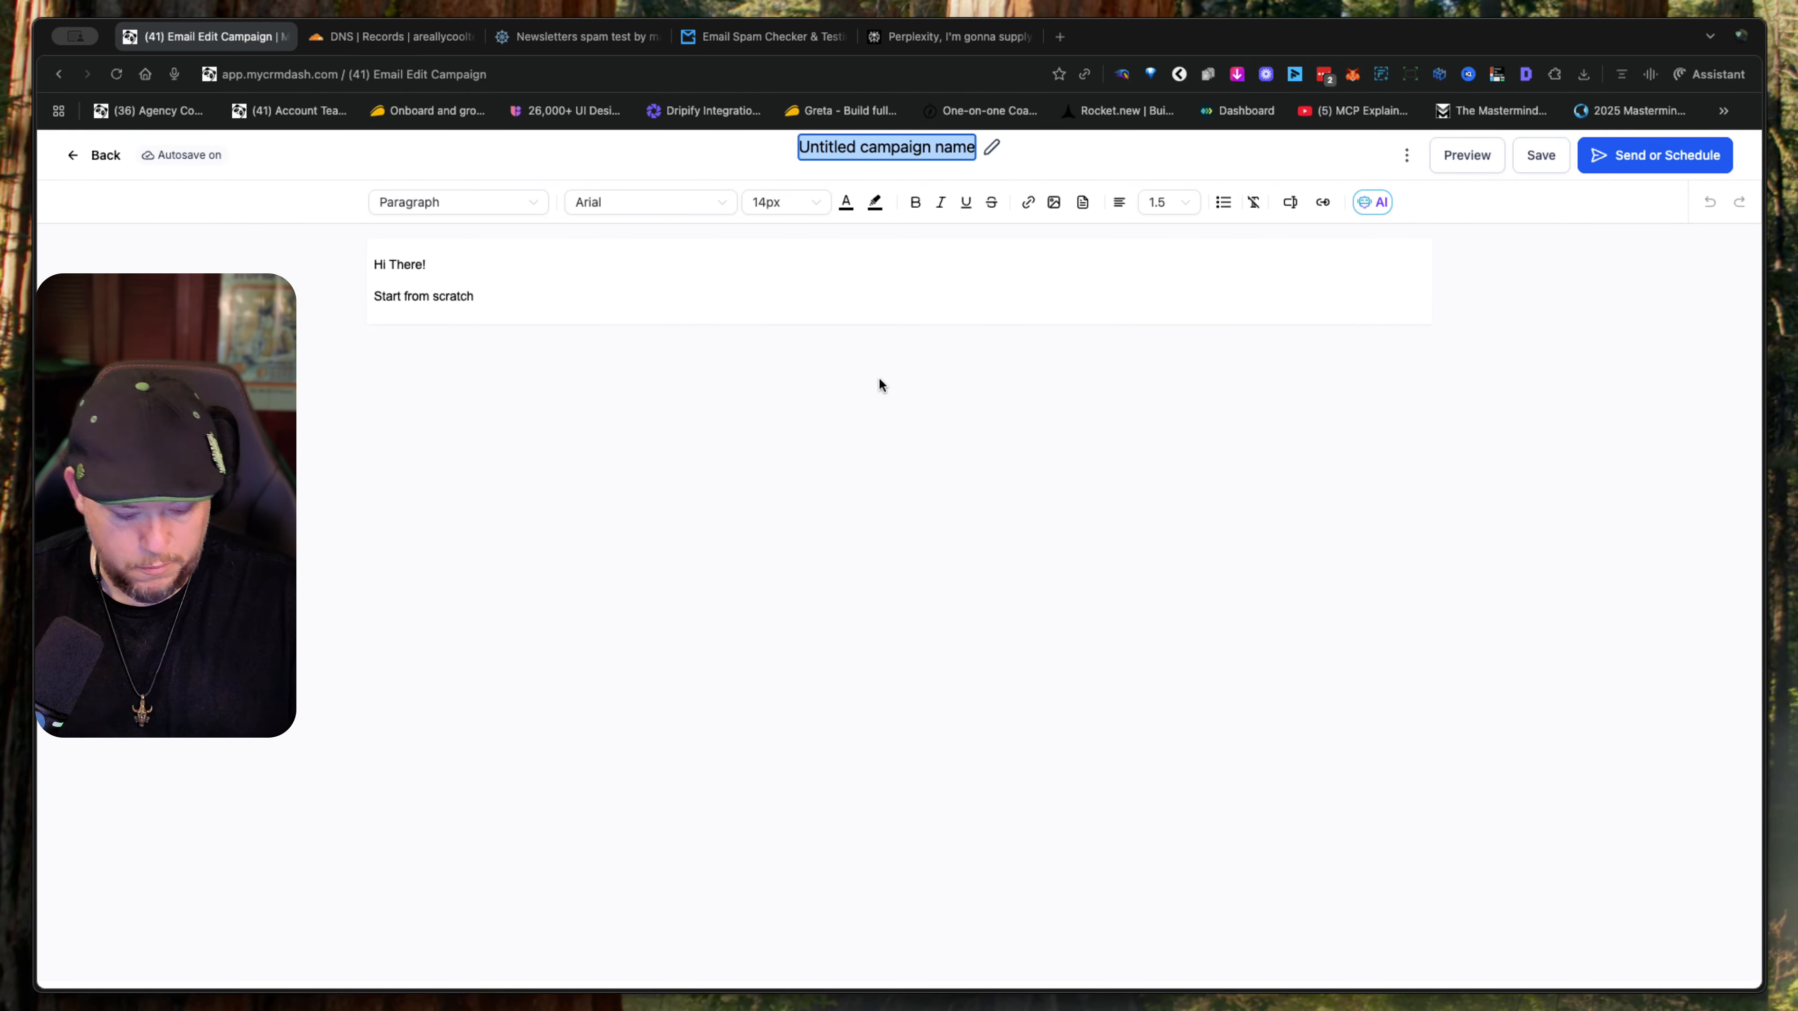
{"action": "type", "text": "Quick question about your business goals"}
{"action": "key", "text": "Return"}
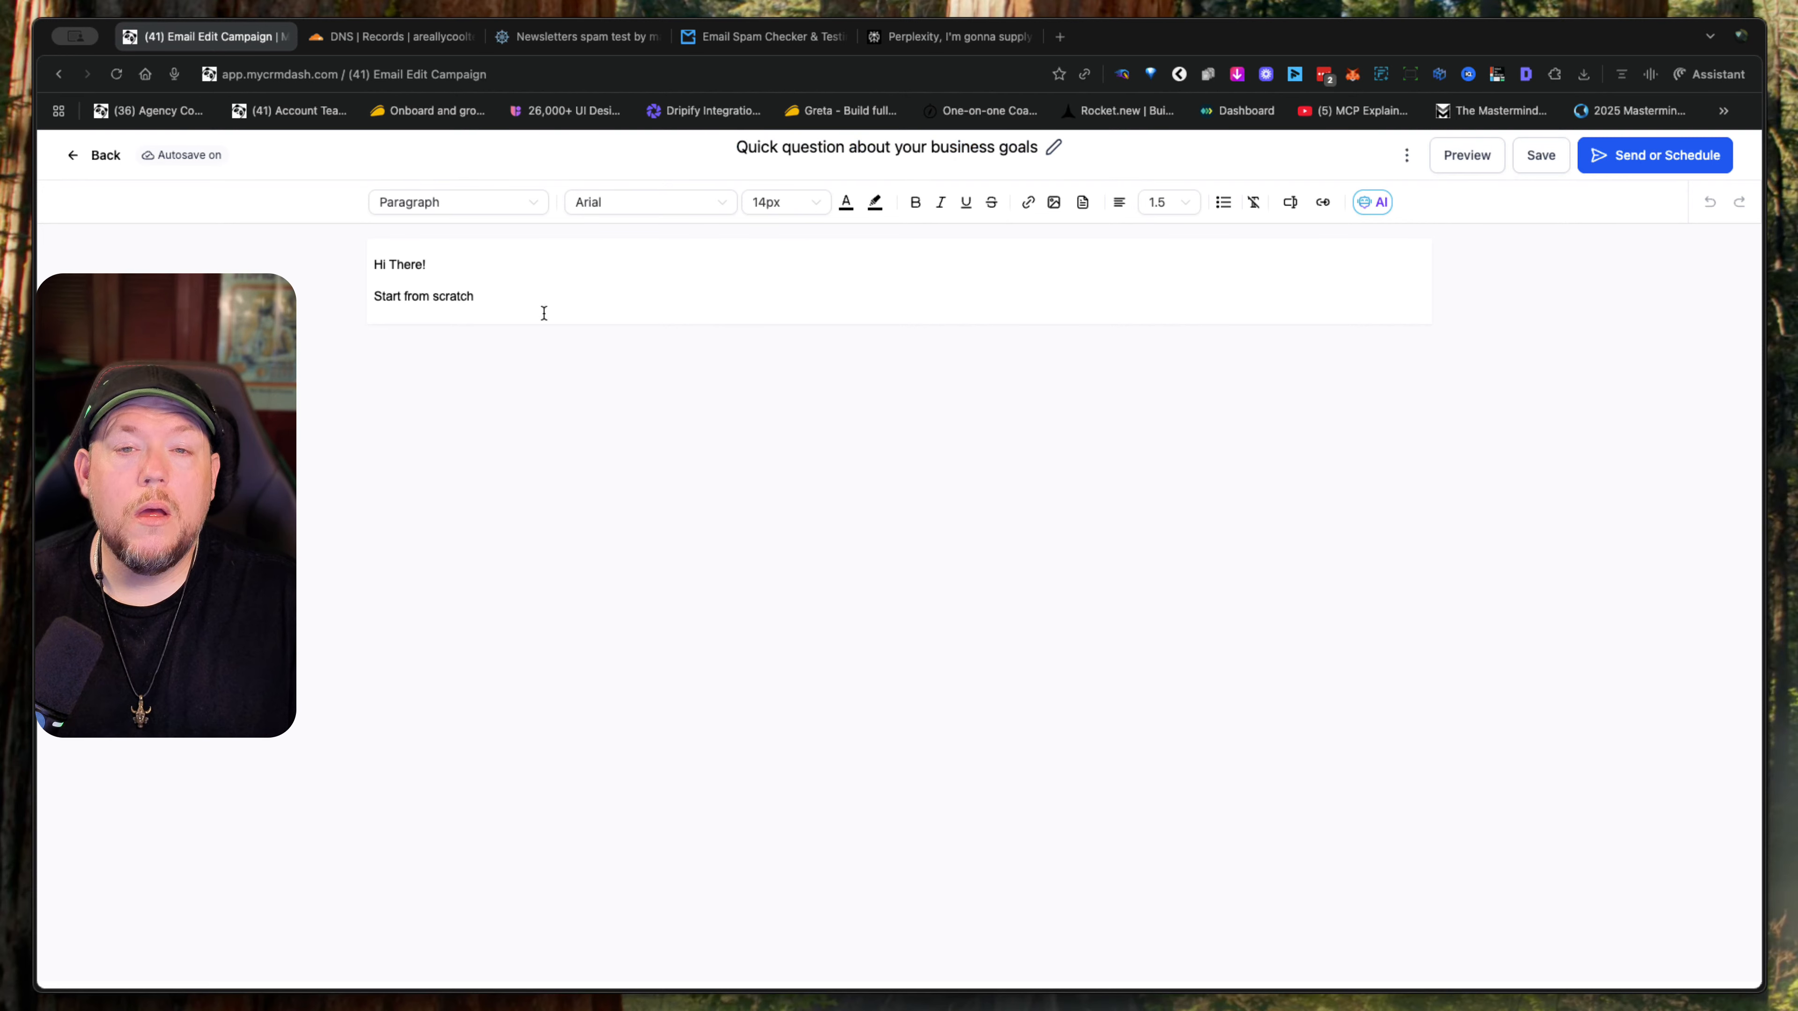
- Replace the campaign's default body text with the prepared outreach message copied from the other application
{"action": "key", "text": "super+a"}
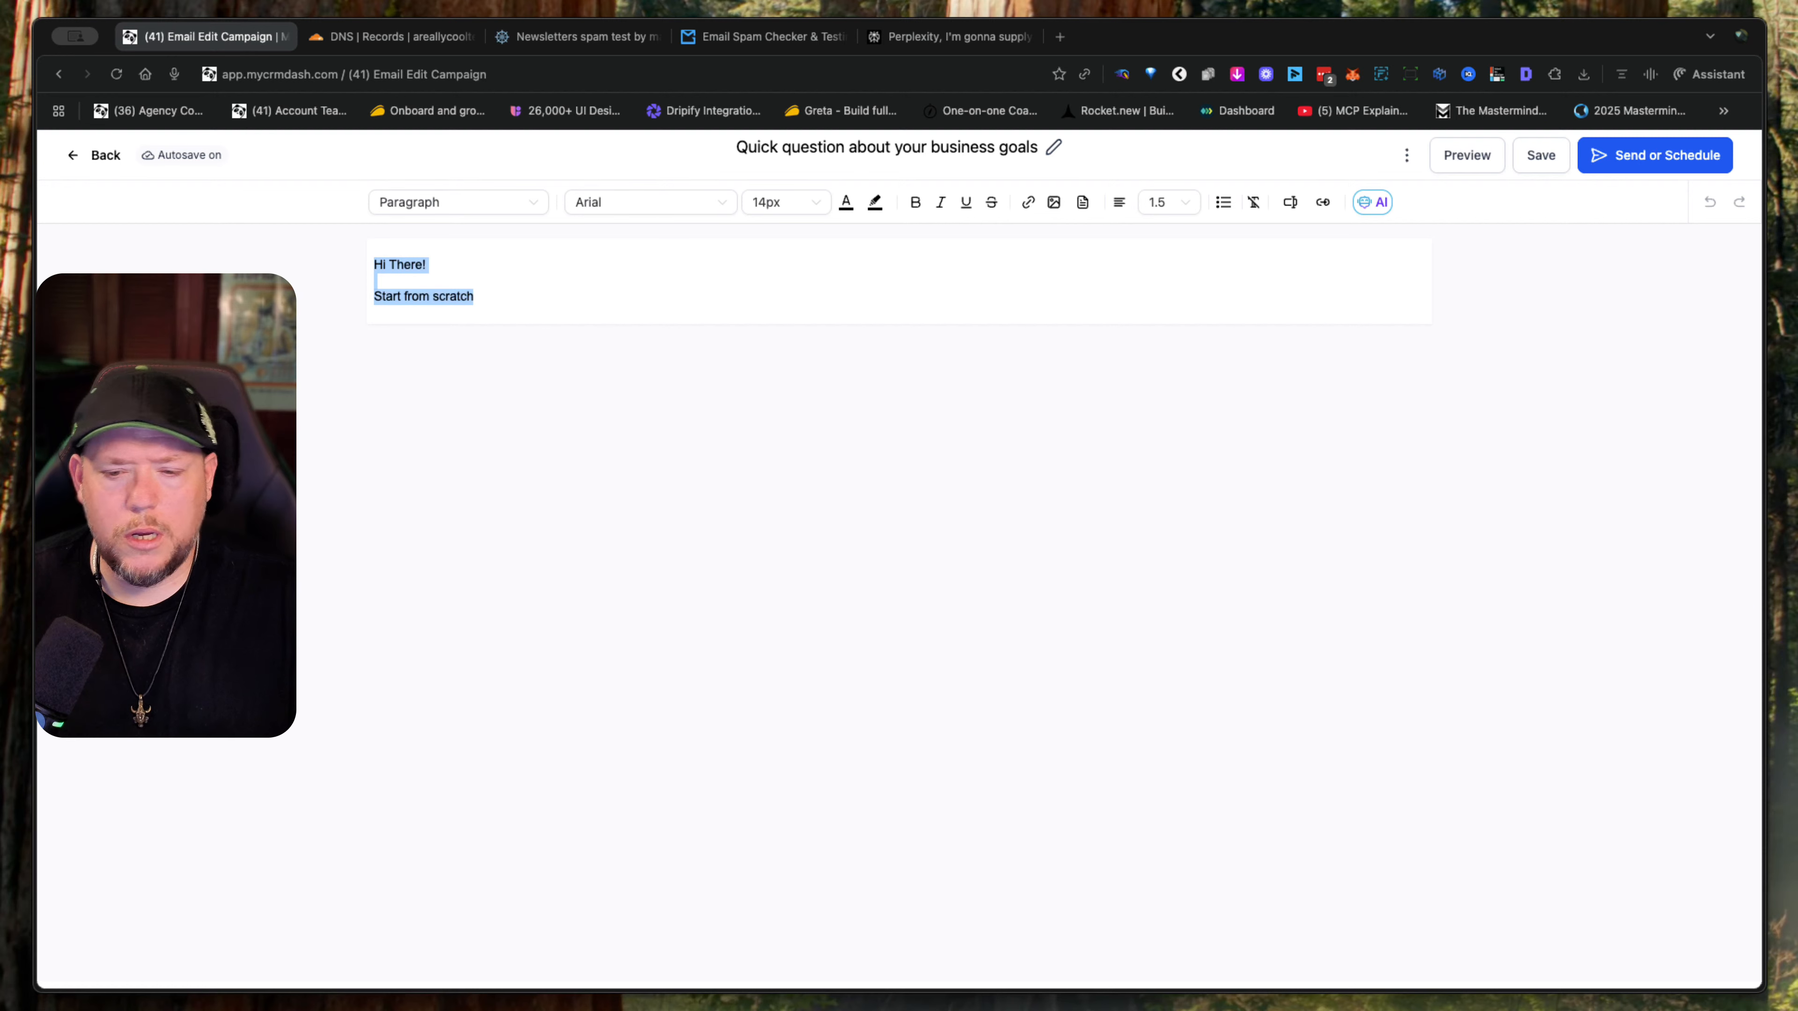
{"action": "key", "text": "super+Tab"}
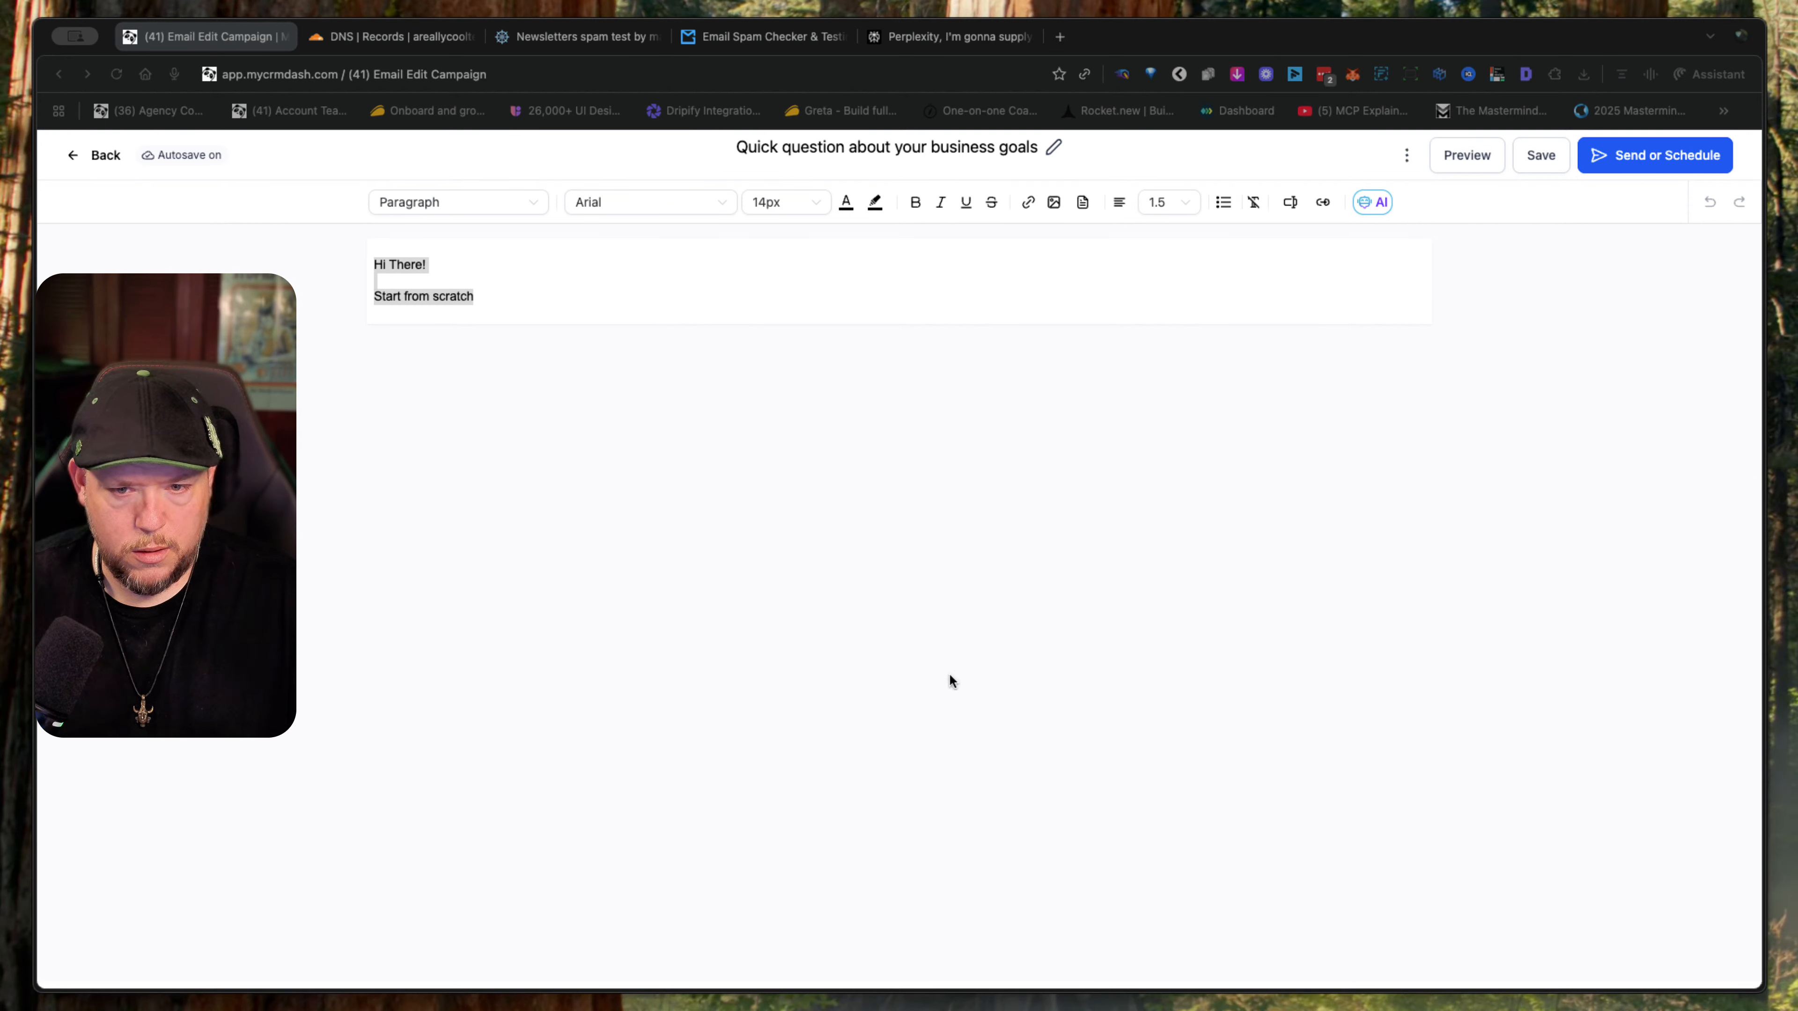
{"action": "left_click", "coordinate": [817, 648]}
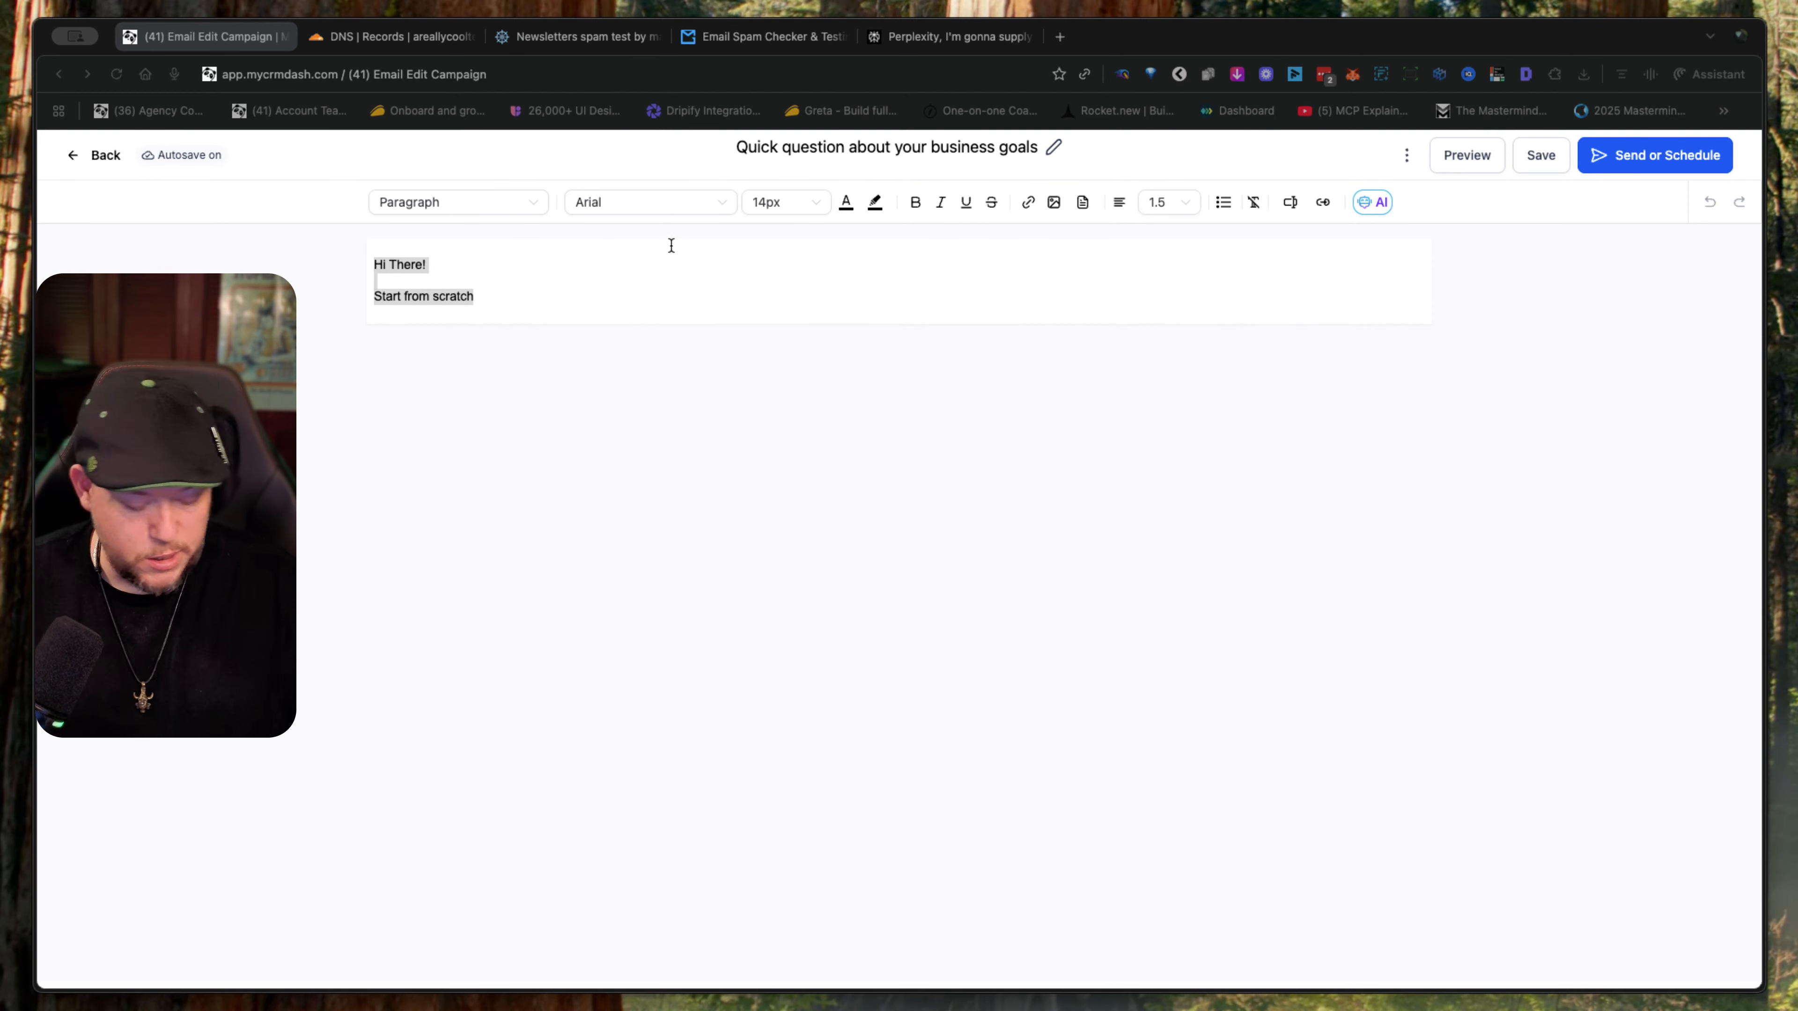
{"action": "key", "text": "super+Tab"}
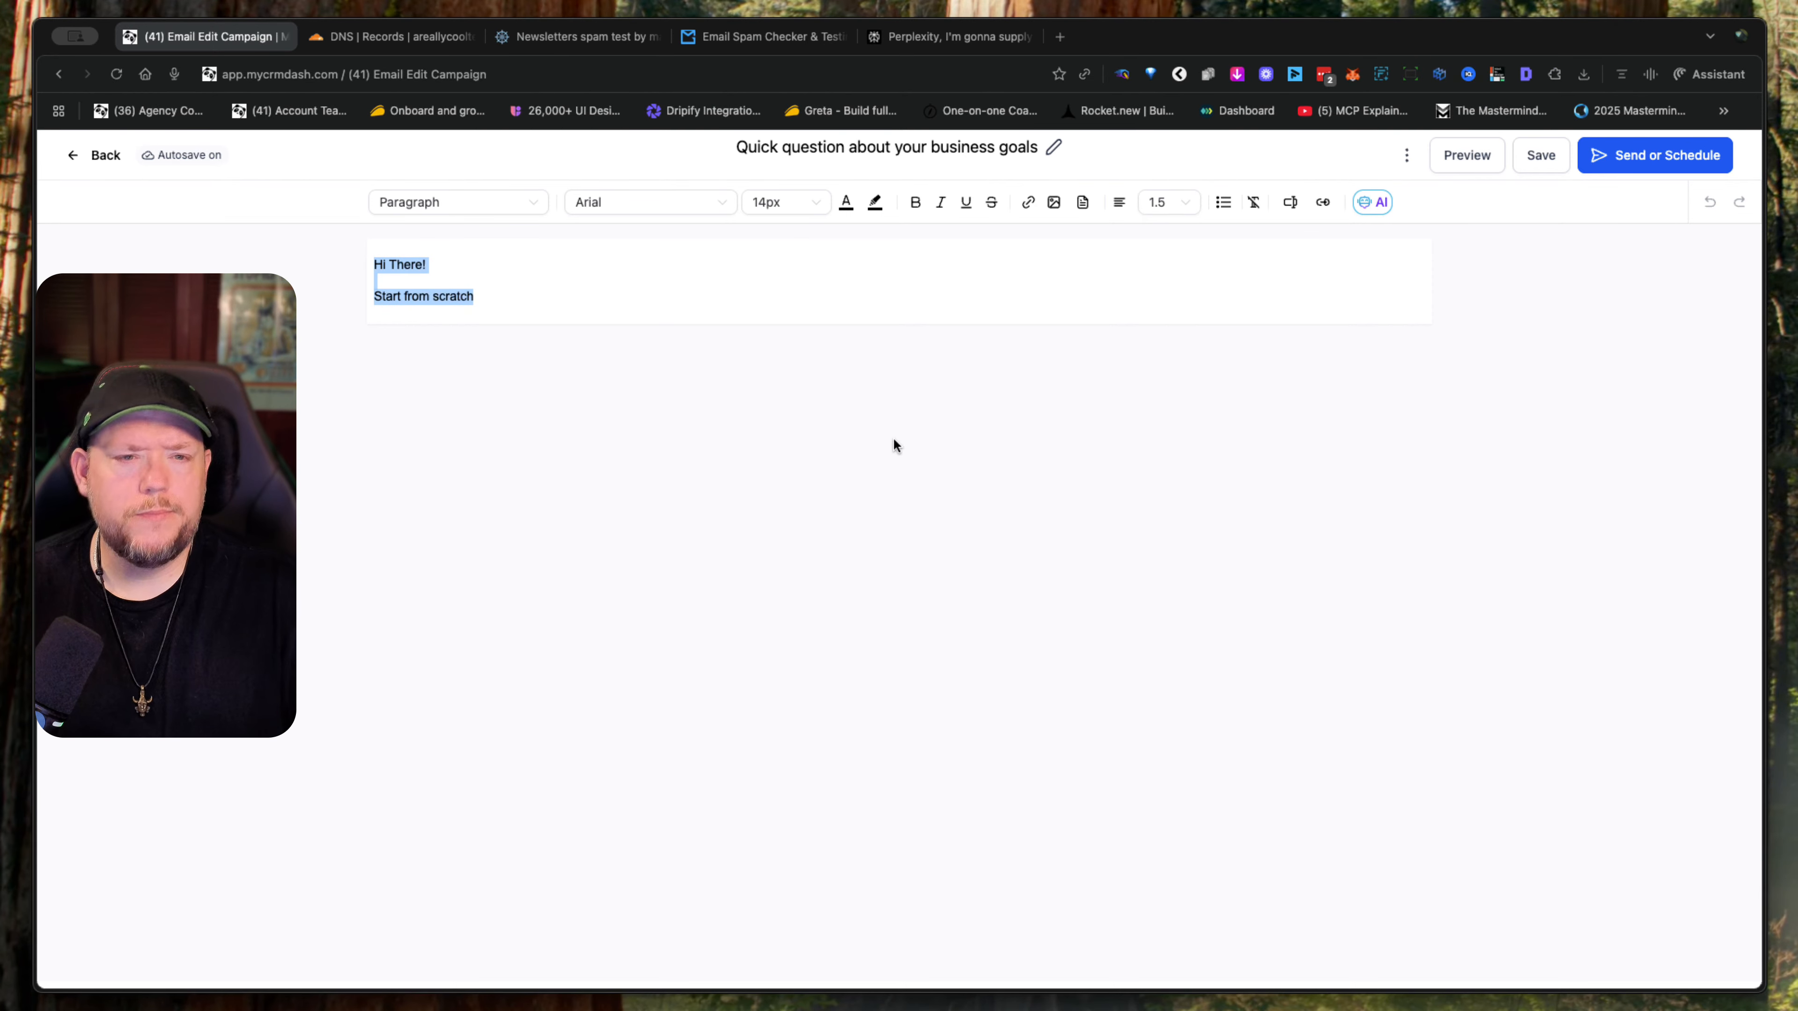
{"action": "type", "text": "Hi {{contact.first_name}}, I noticed your business online and was impressed by what you're doing. I work with companies in your industry to help them streamline their operations and boost revenue. I'm curious about something though. What's the biggest challenge you're facing right now when it comes to growing your business? Is it getting more leads, converting prospects, or maybe managing your current client relationships? I ask because I recently helped a similar business increase their monthly revenue by 40% just by fixing a few key processes. The owner told me it was like finding money they didn't know they had. Would you be open to a quick 10 minute conversation this week? I'd love to learn more about your goals and see if there might be a way I can help. Either way, I hope your business continues to thrive. Best regards, [Your Name] P.S. If you're not the right person to talk to about business growth, could you point me toward who might be? I'd really appreciate it."}
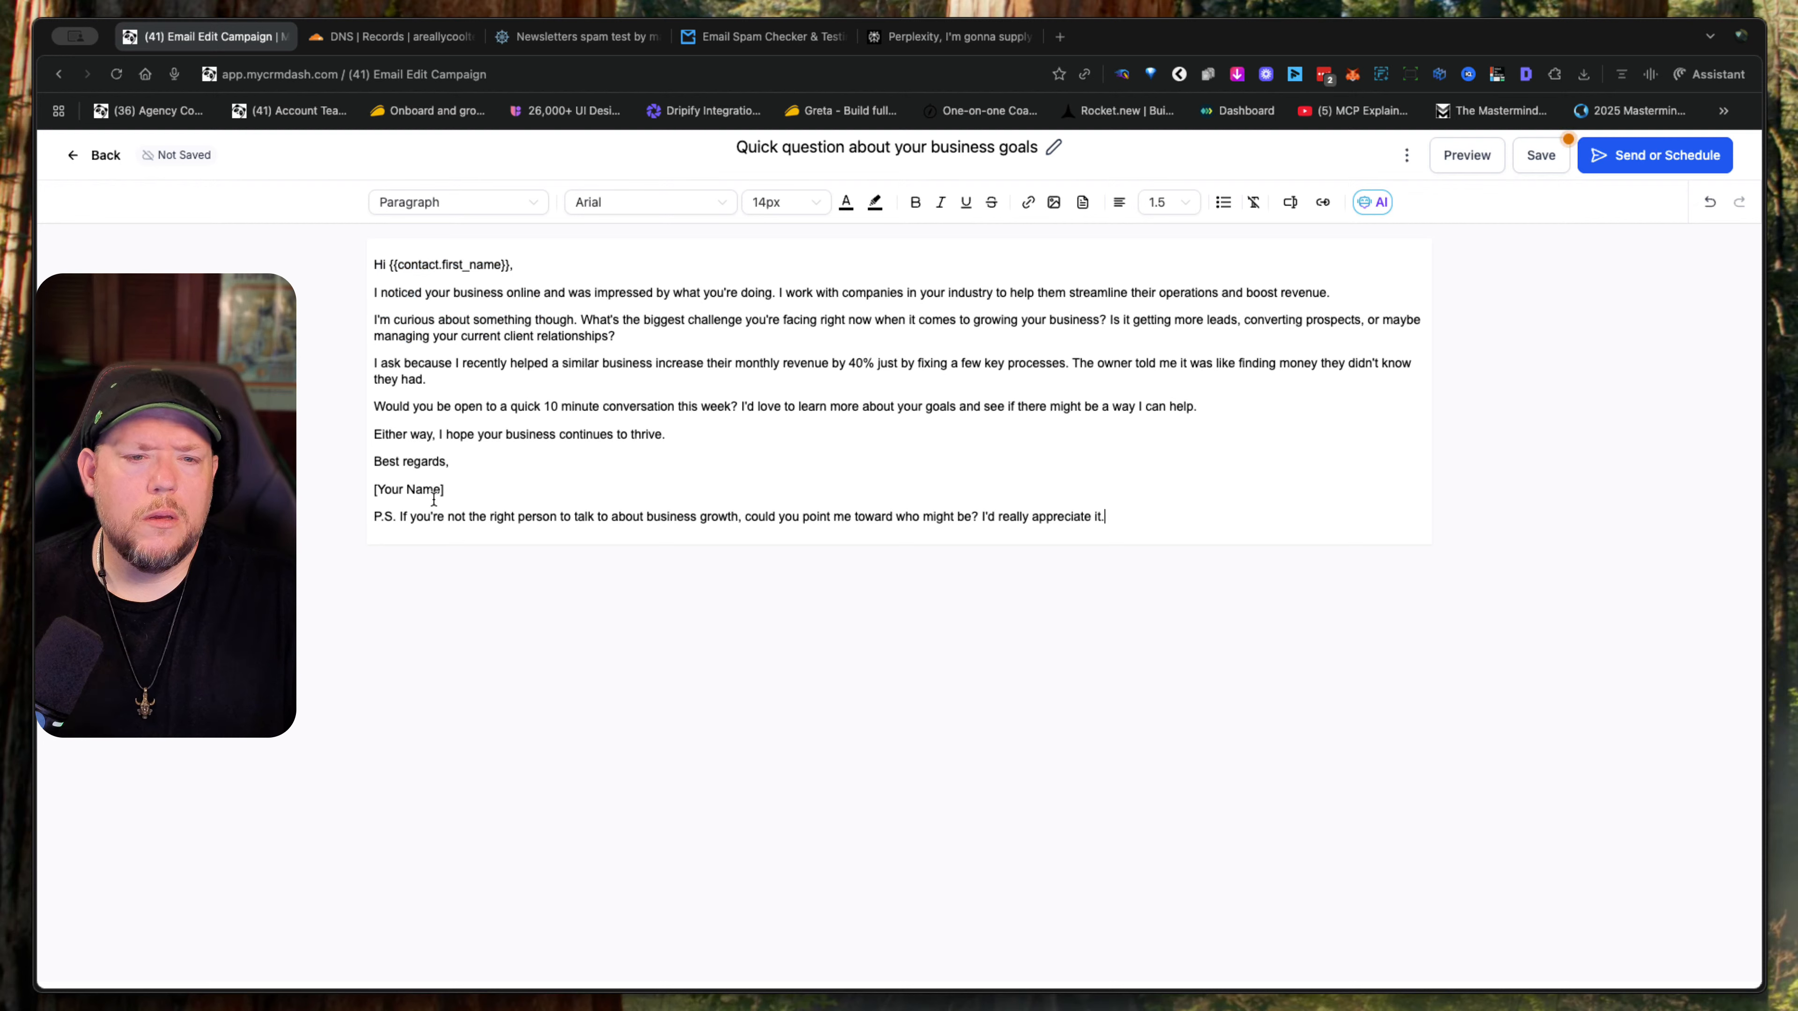
- Replace the [Your Name] placeholder in the signature with the sender's short name and save the campaign
{"action": "left_click_drag", "start_coordinate": [460, 489], "coordinate": [329, 487]}
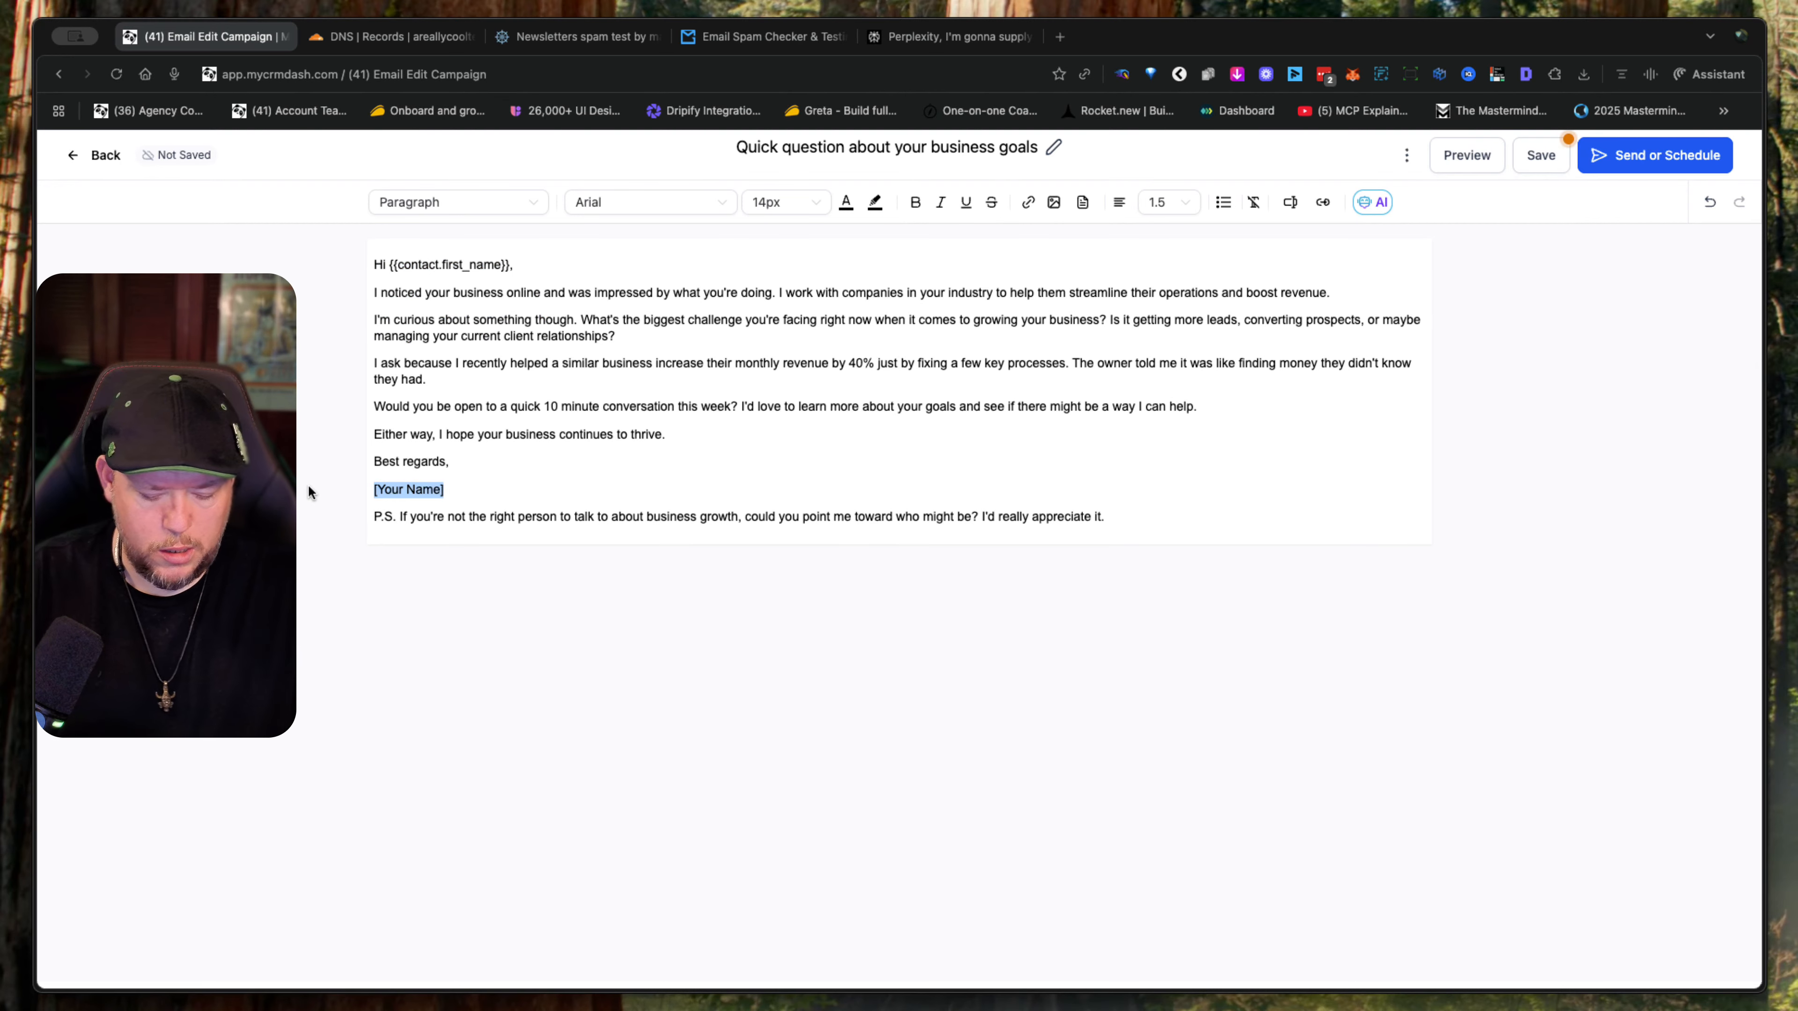
{"action": "type", "text": "JJ"}
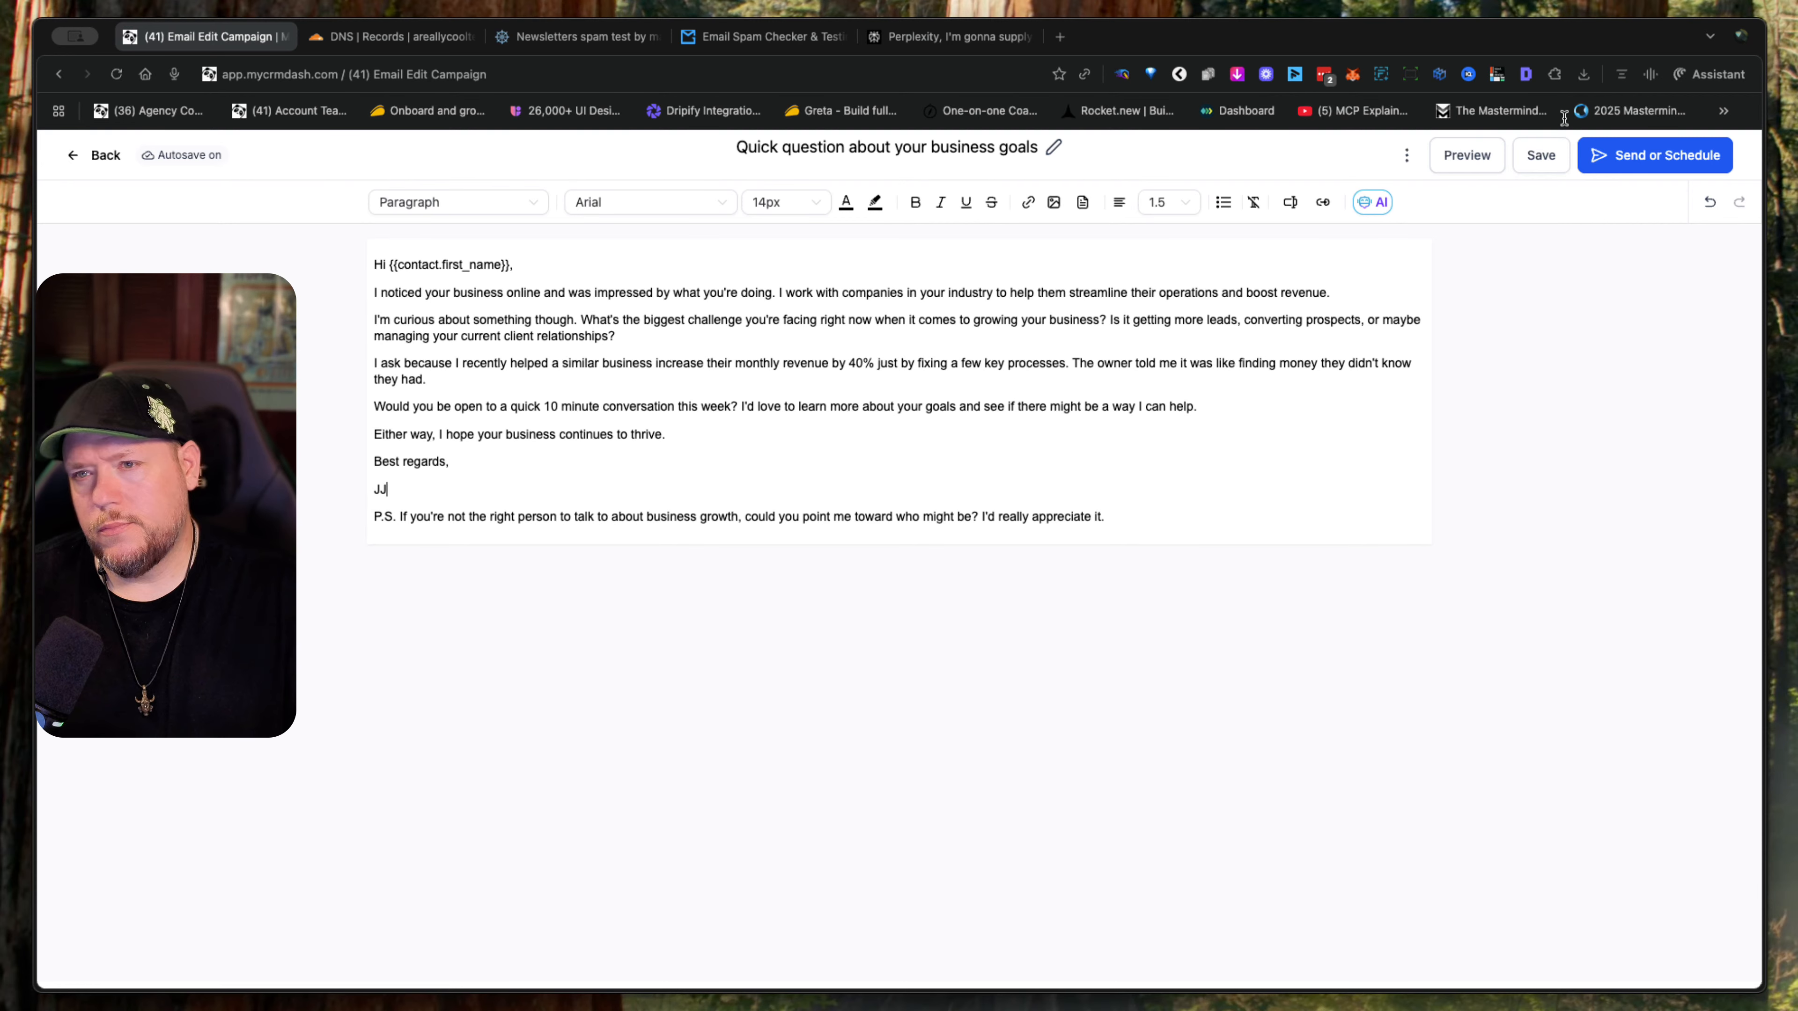
{"action": "left_click", "coordinate": [1537, 156]}
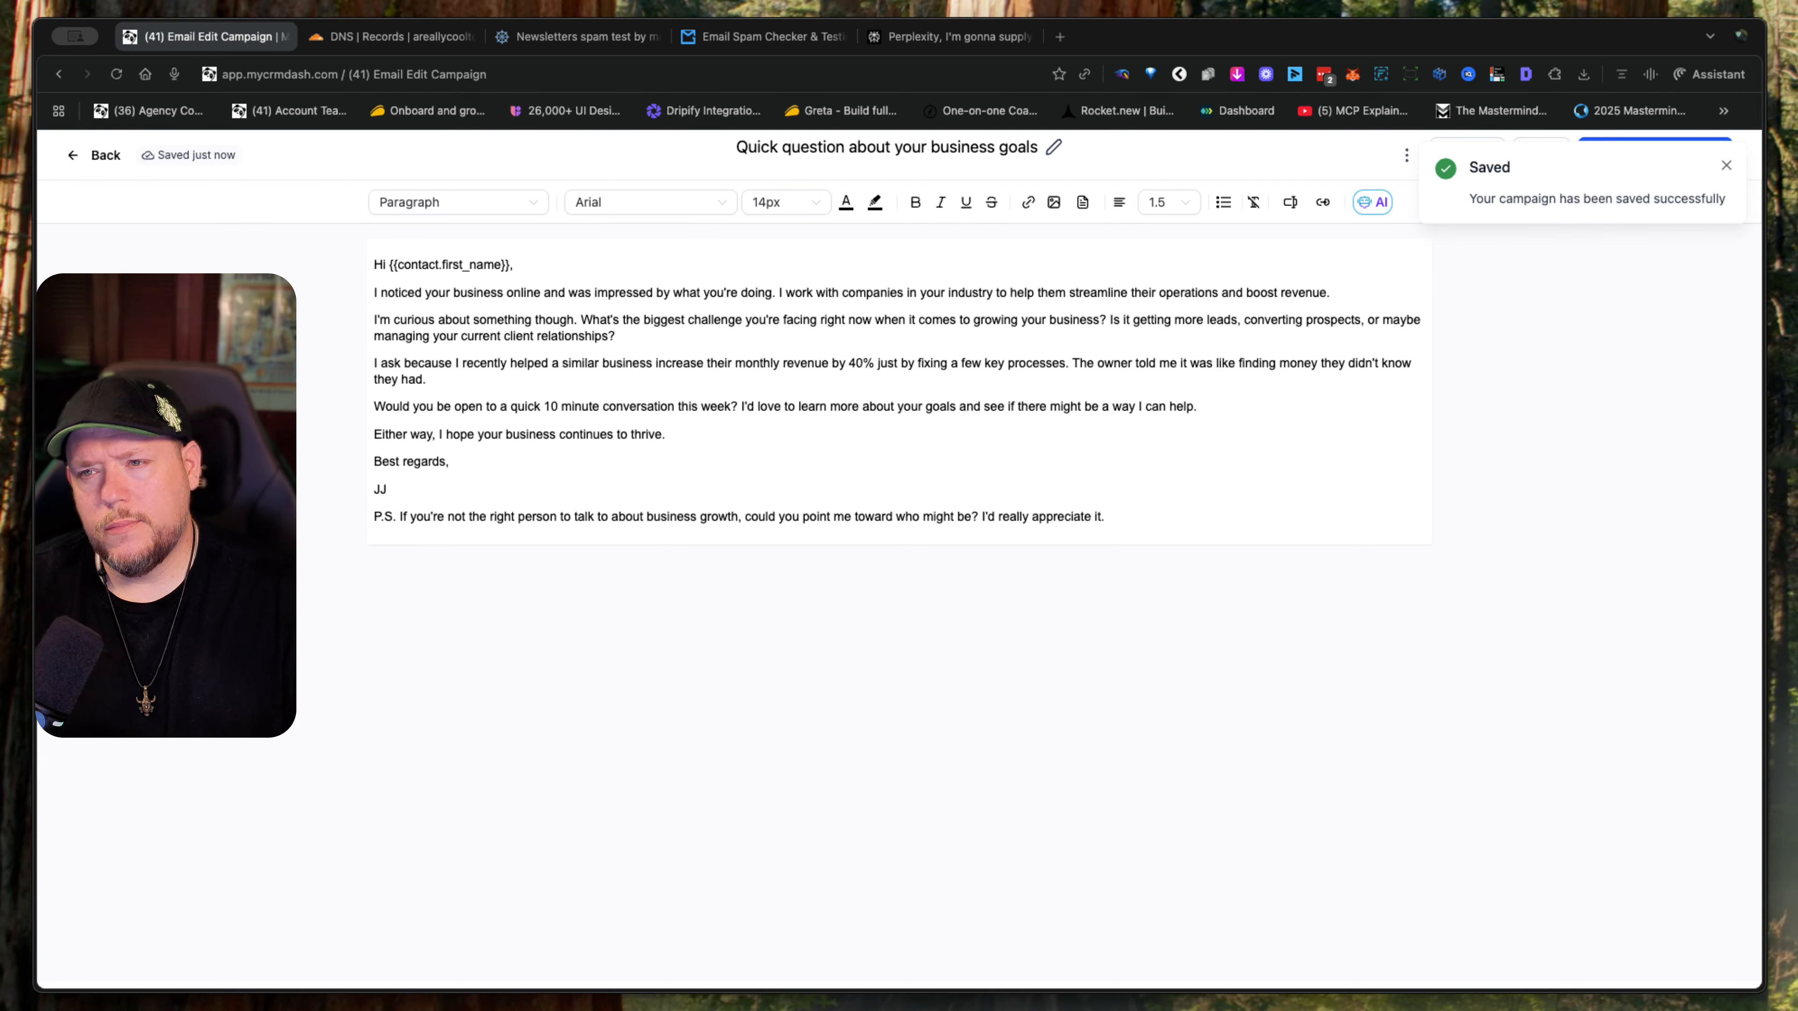
{"action": "left_click", "coordinate": [1725, 164]}
- Go to the campaign's send settings and enter the sender's e-mail address on the areallycooltest.com domain
{"action": "left_click", "coordinate": [1658, 157]}
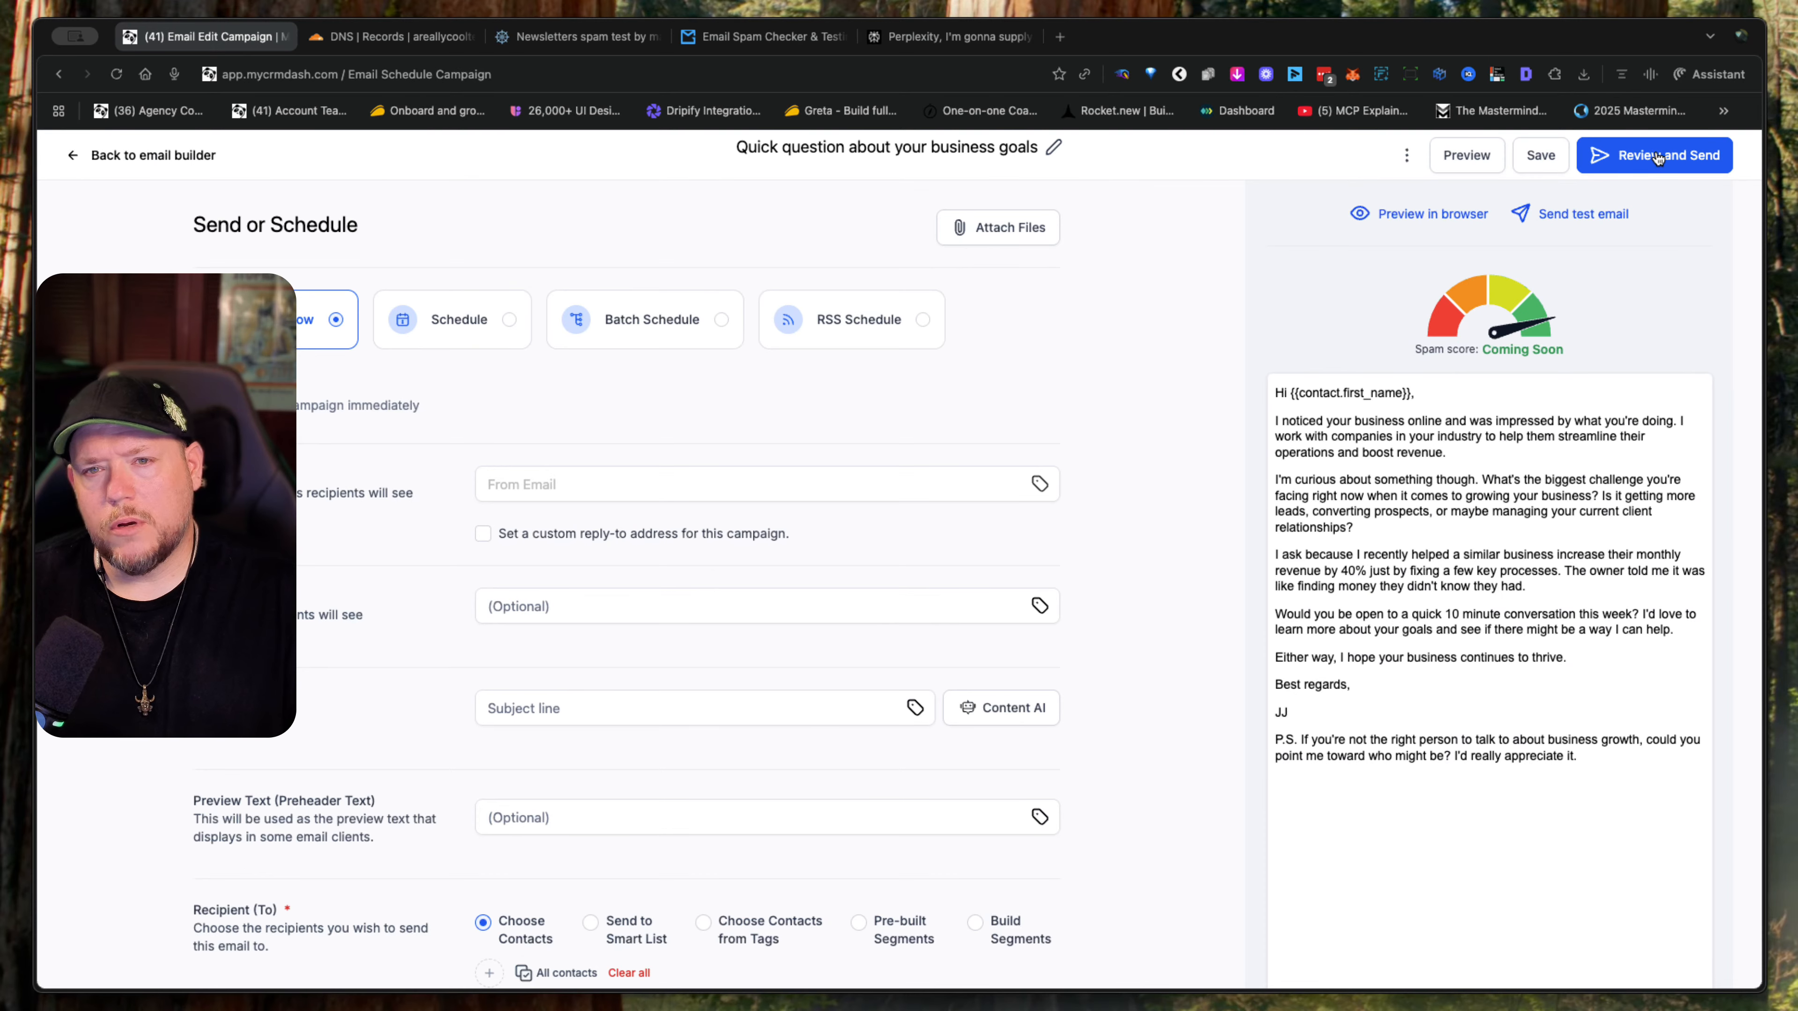
{"action": "left_click", "coordinate": [610, 492]}
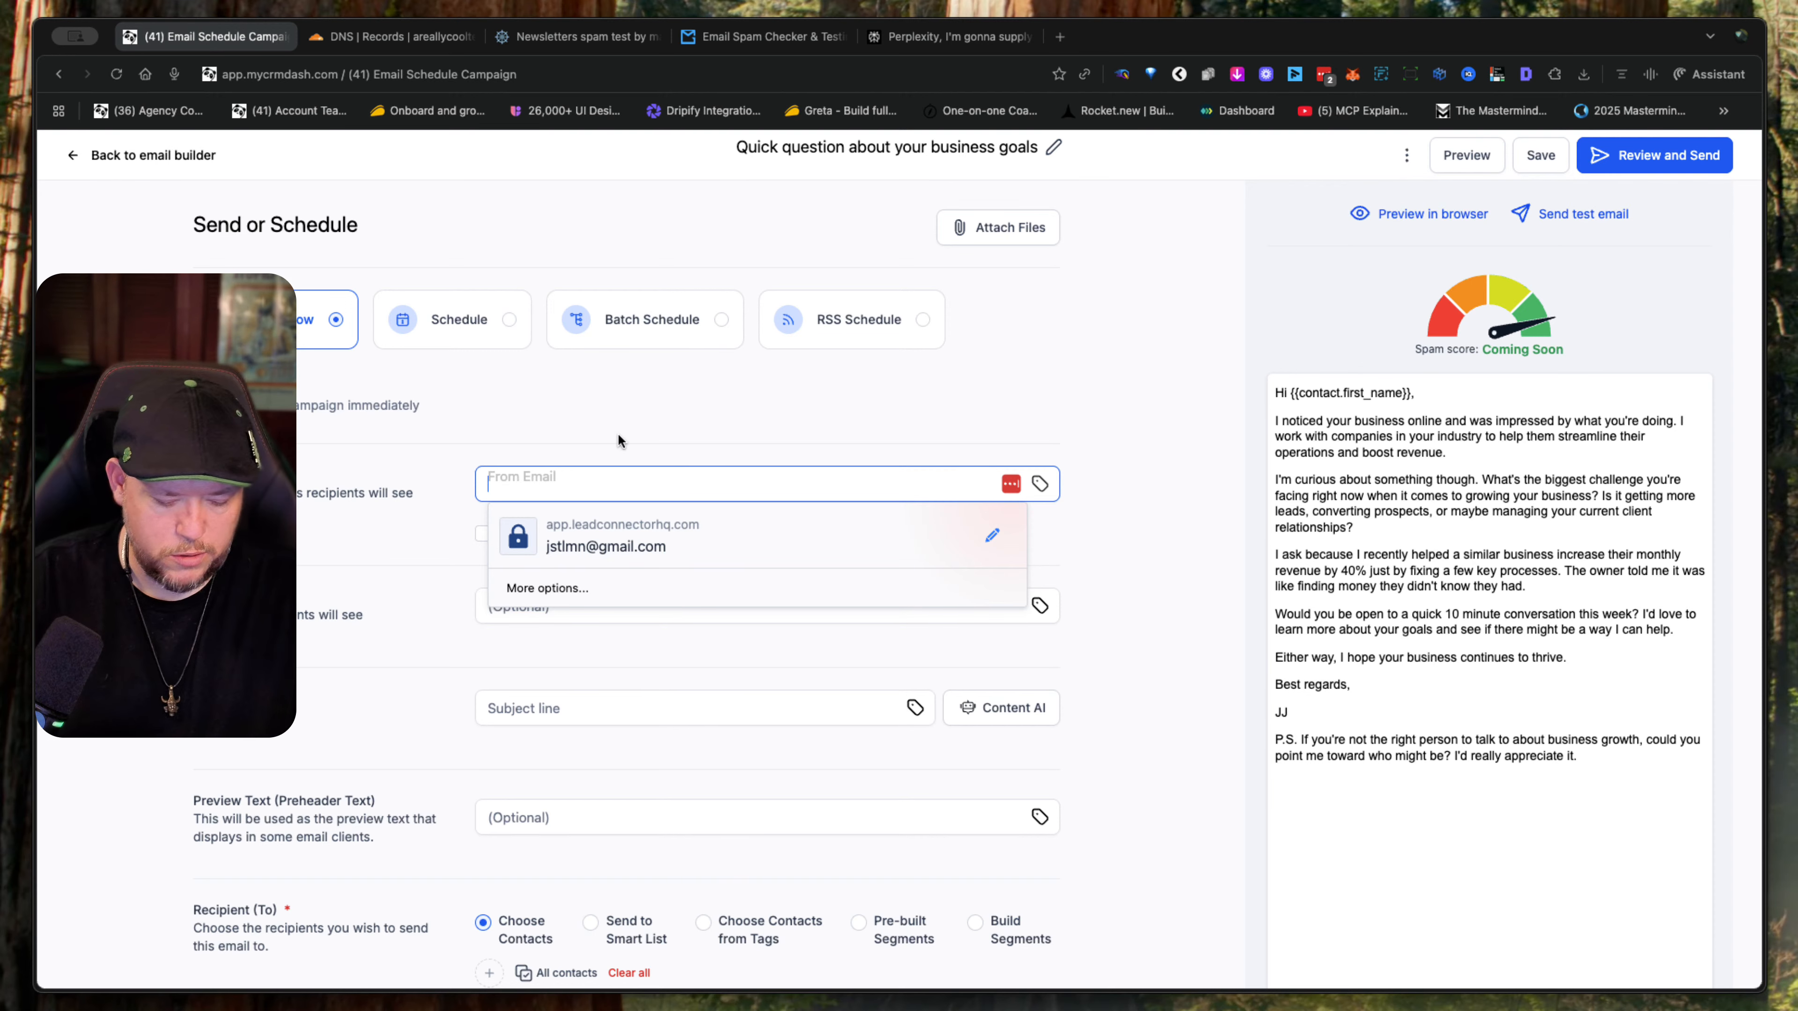
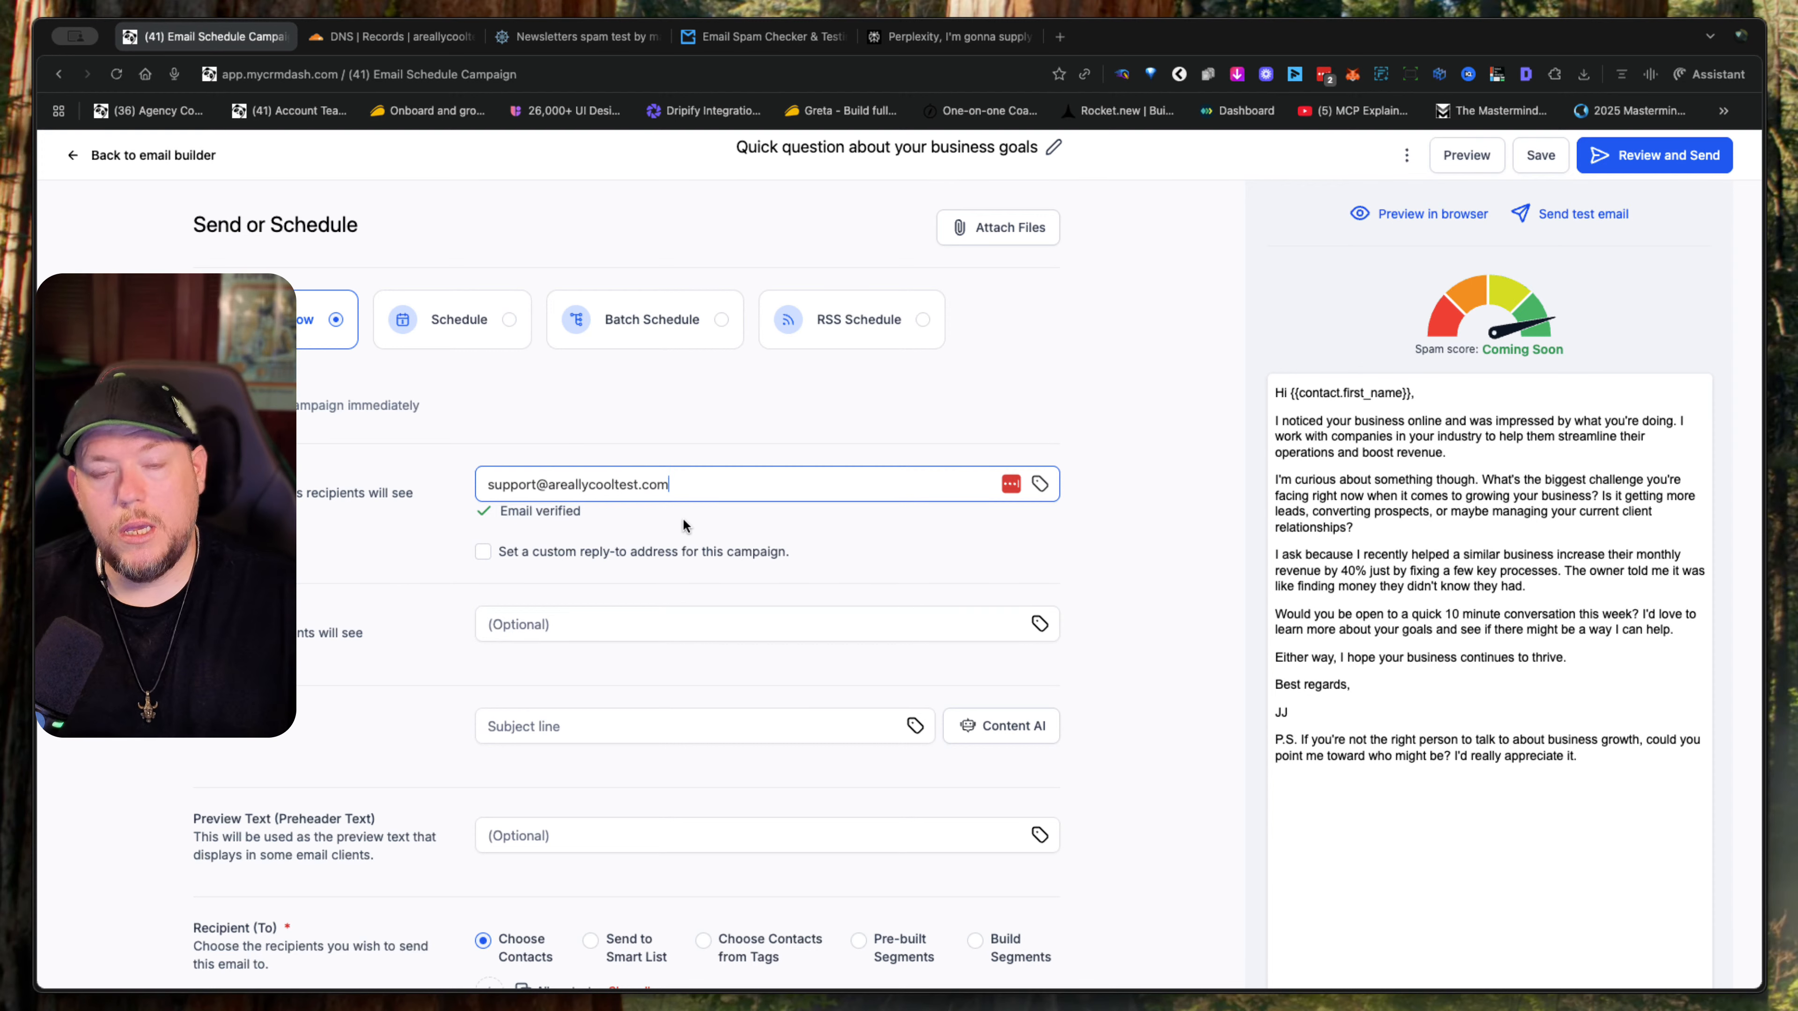
- Enter the sender's full name and paste "Quick question about your business goals" as the subject line
{"action": "left_click", "coordinate": [659, 621]}
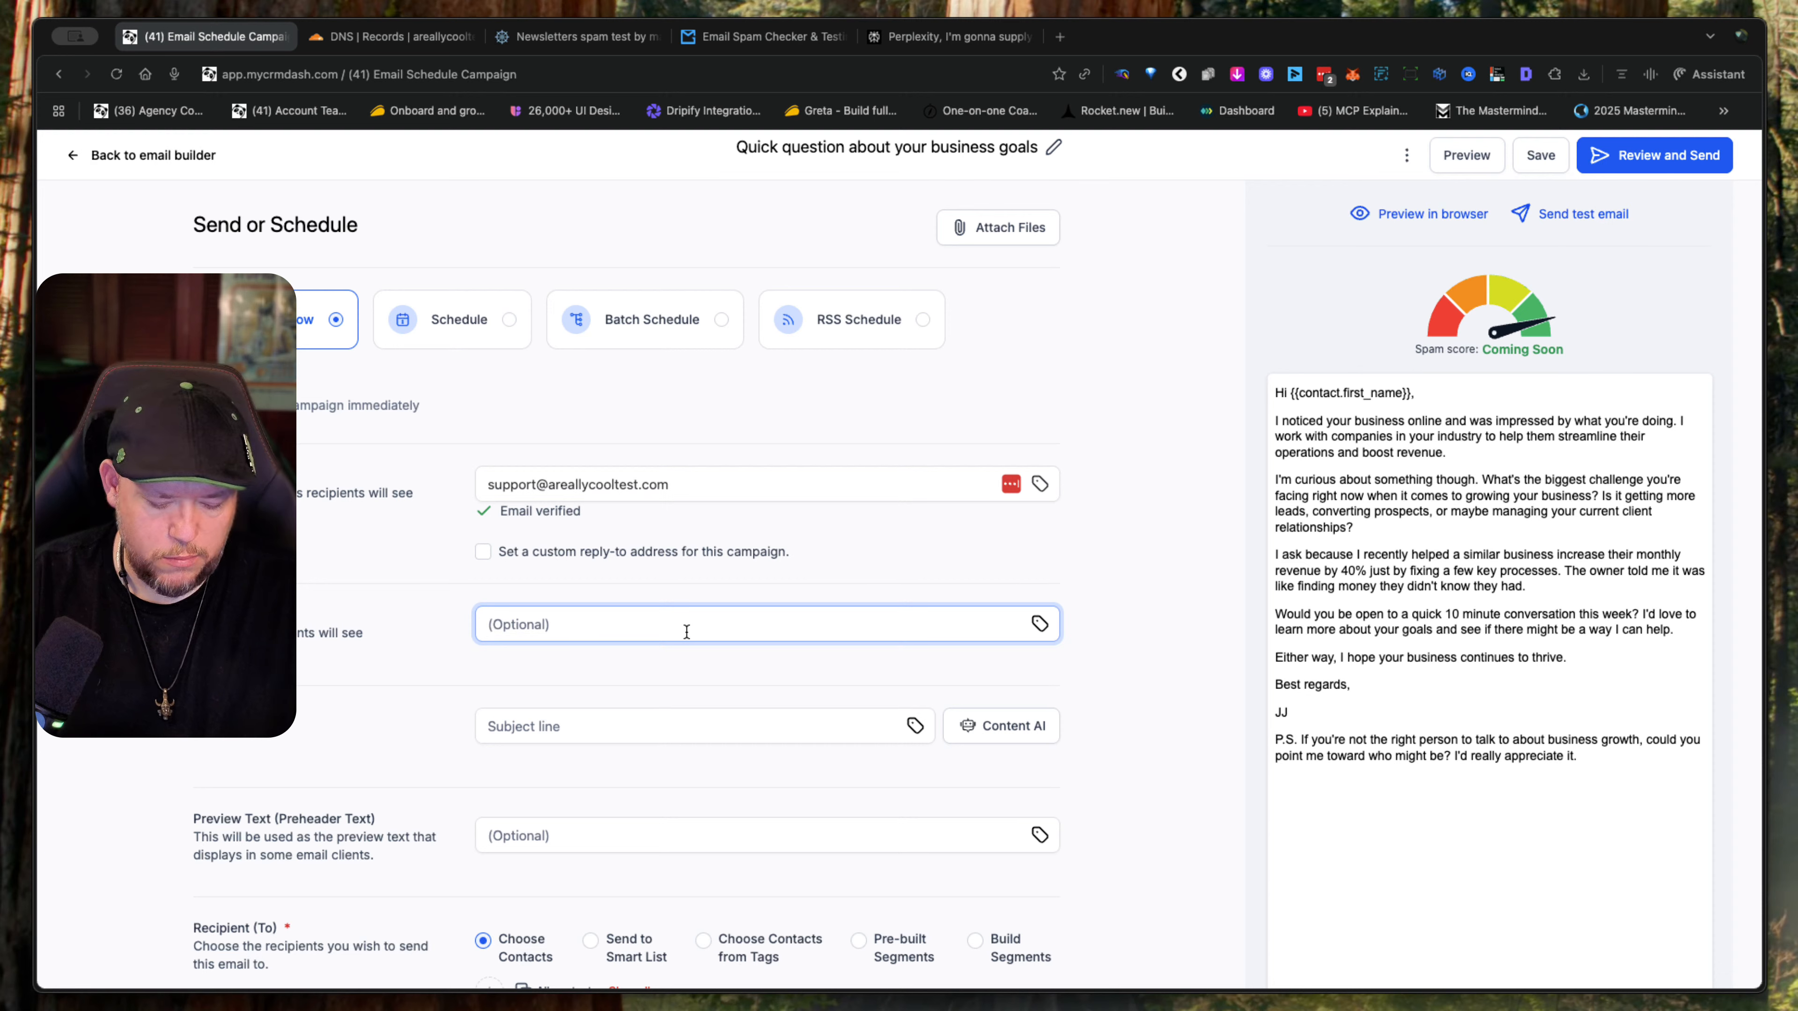
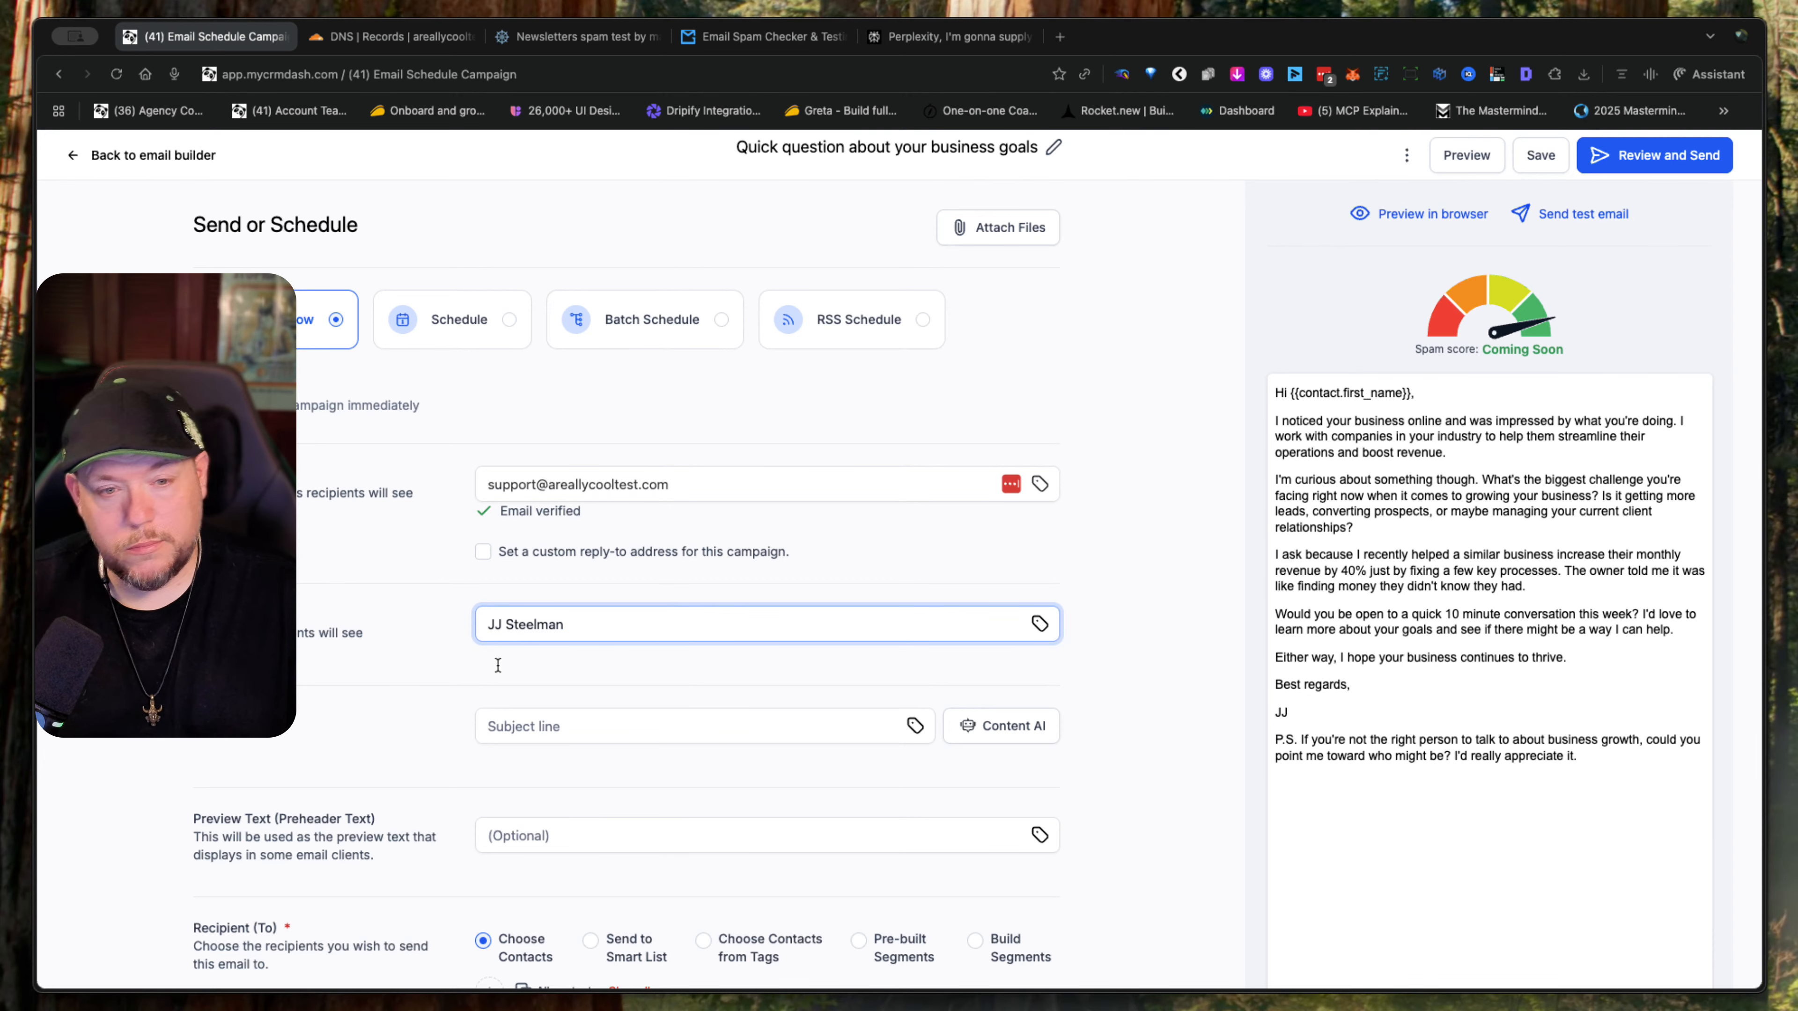
{"action": "scroll", "coordinate": [617, 696], "scroll_direction": "down", "scroll_amount": 3}
{"action": "left_click", "coordinate": [618, 553]}
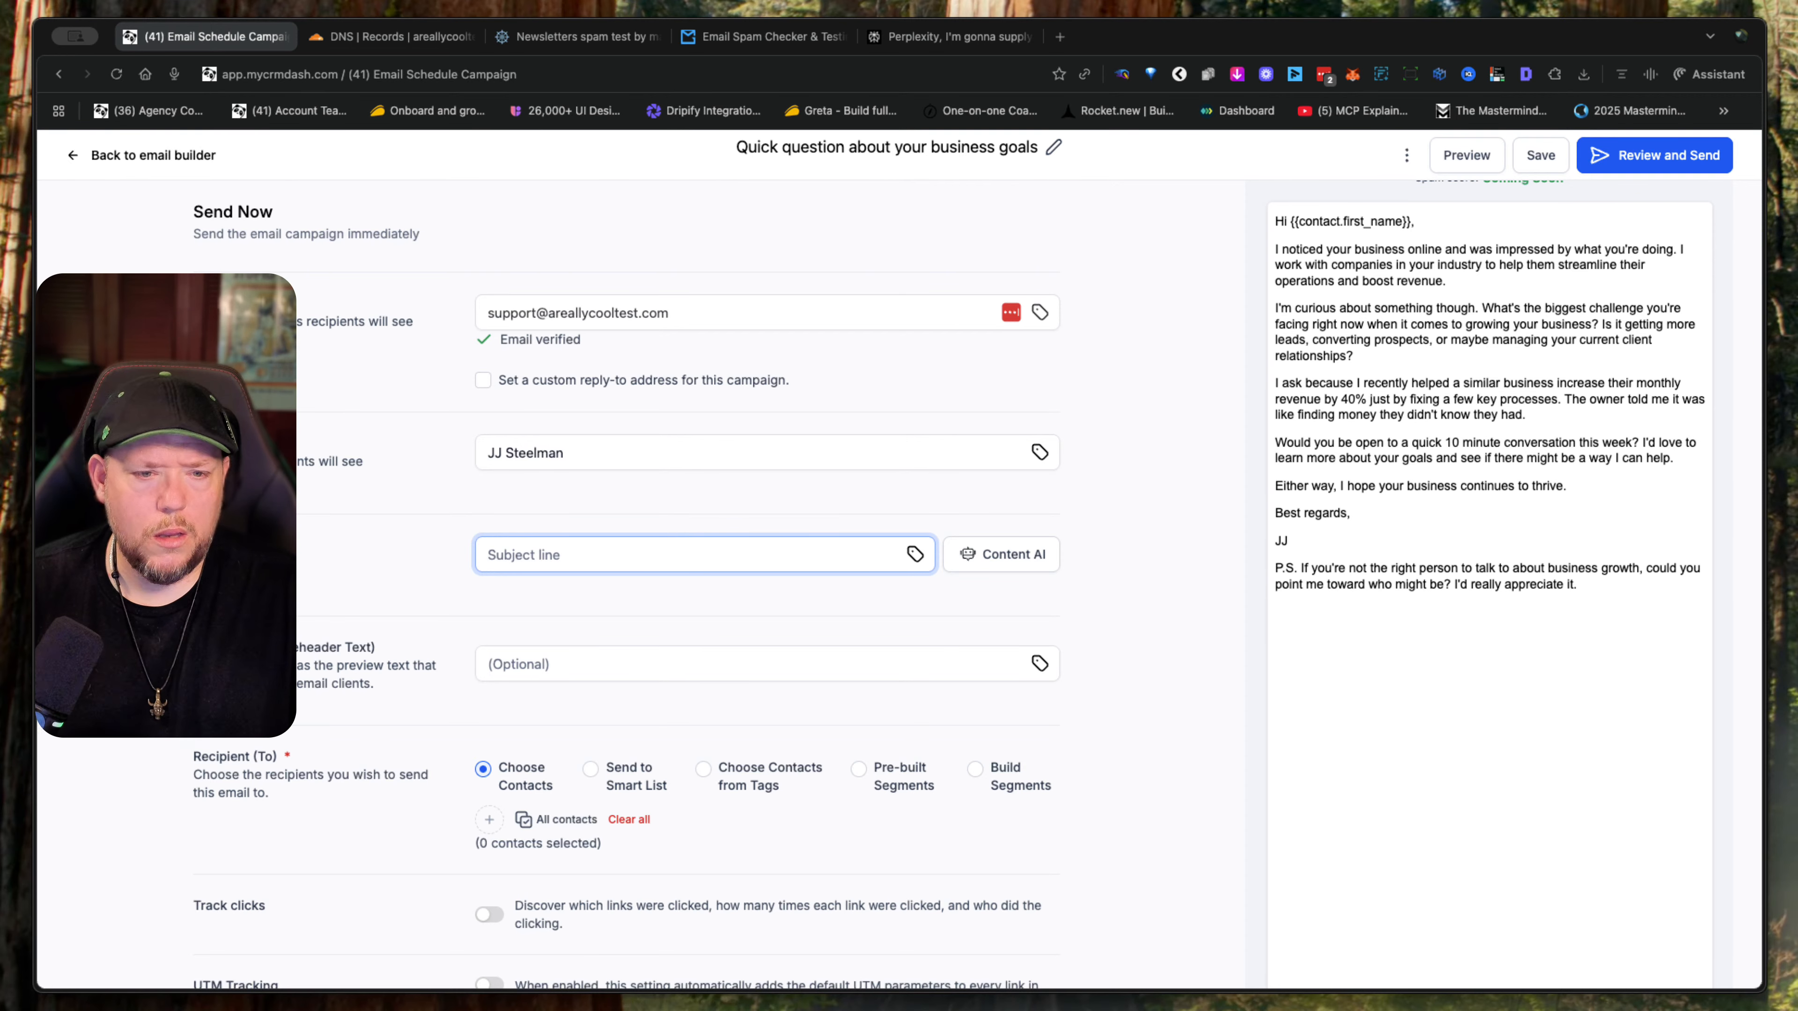
{"action": "type", "text": "Quick question about your business goals"}
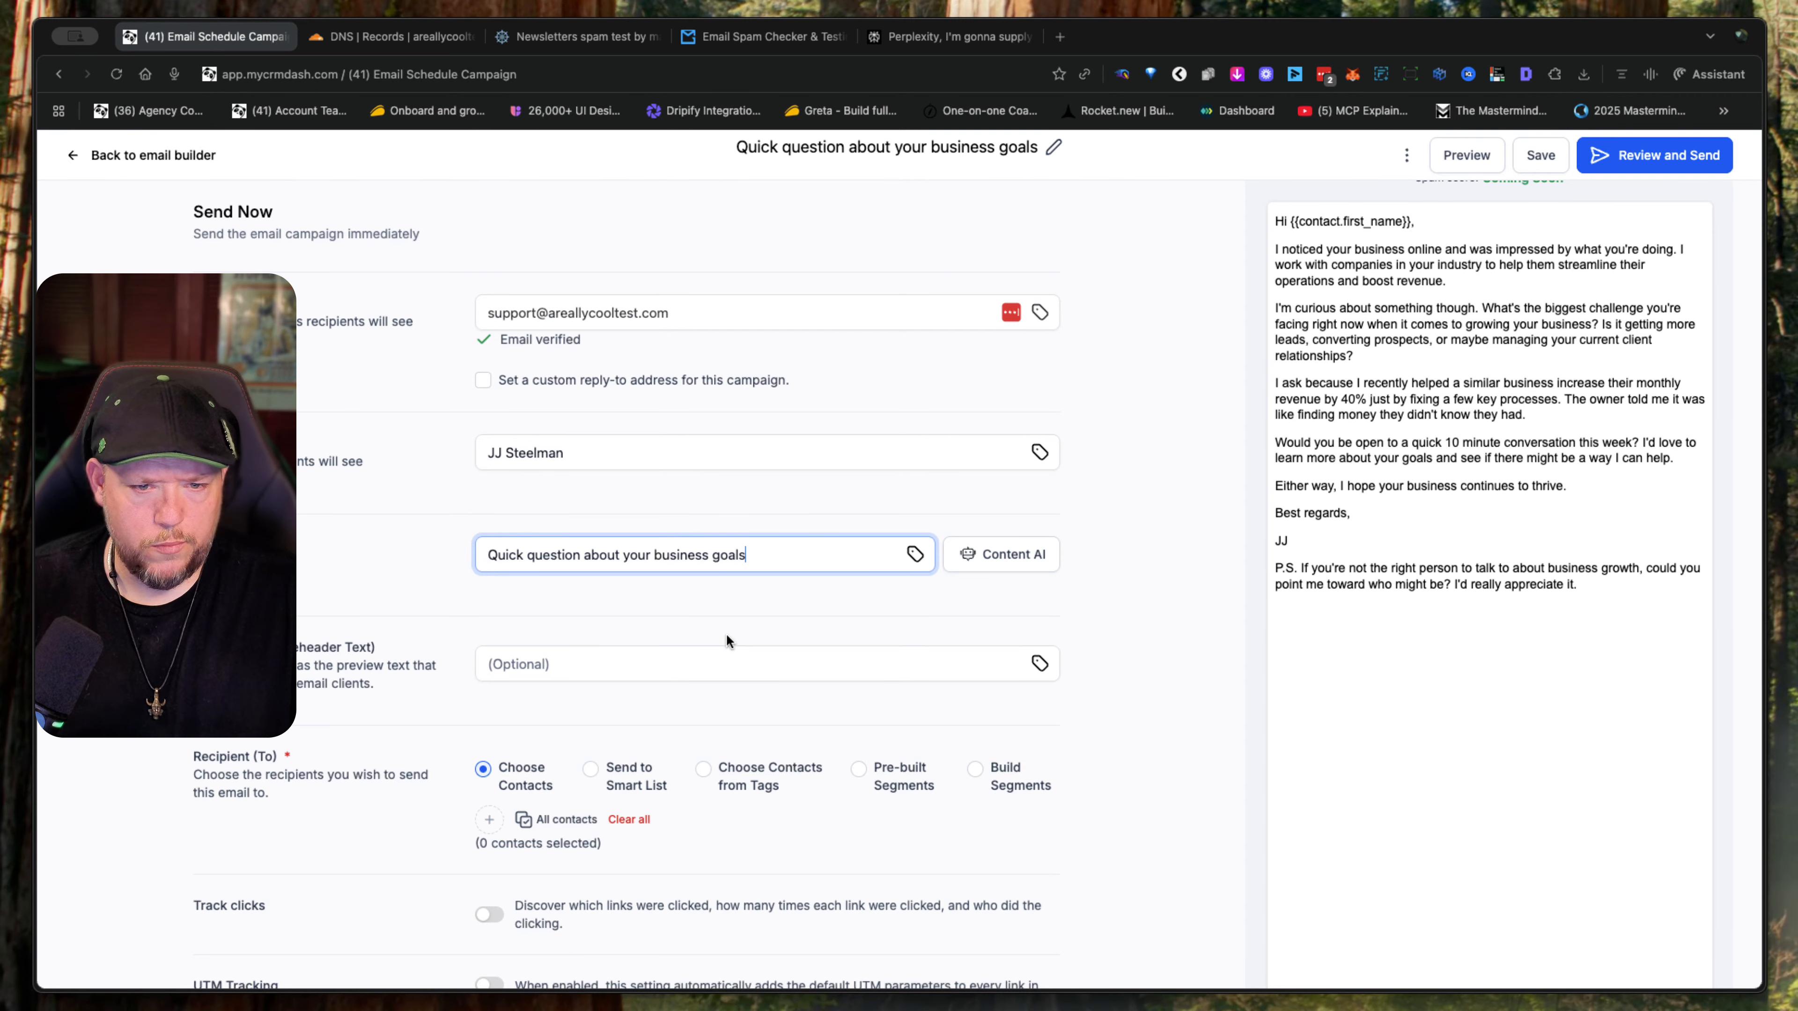
- Search the contacts for "mail" and choose Mr Mail Tester as the campaign's only recipient
{"action": "scroll", "coordinate": [908, 798], "scroll_direction": "down", "scroll_amount": 3}
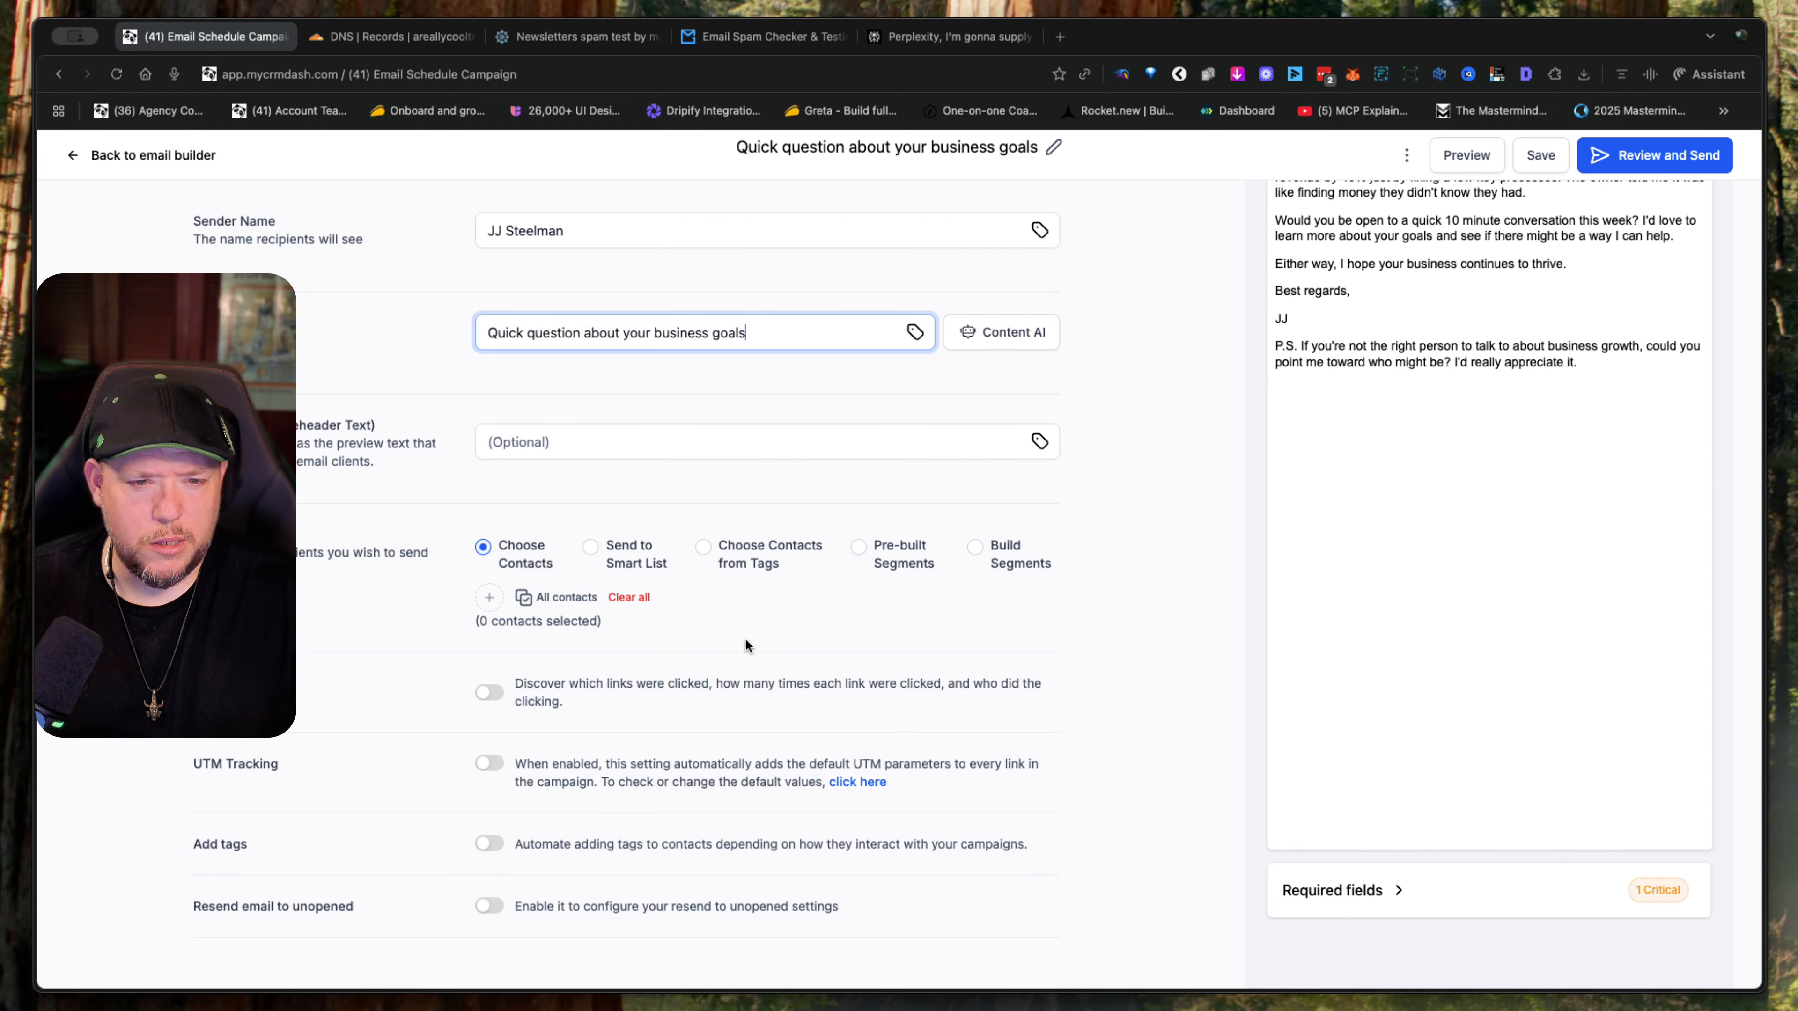
{"action": "left_click", "coordinate": [488, 599]}
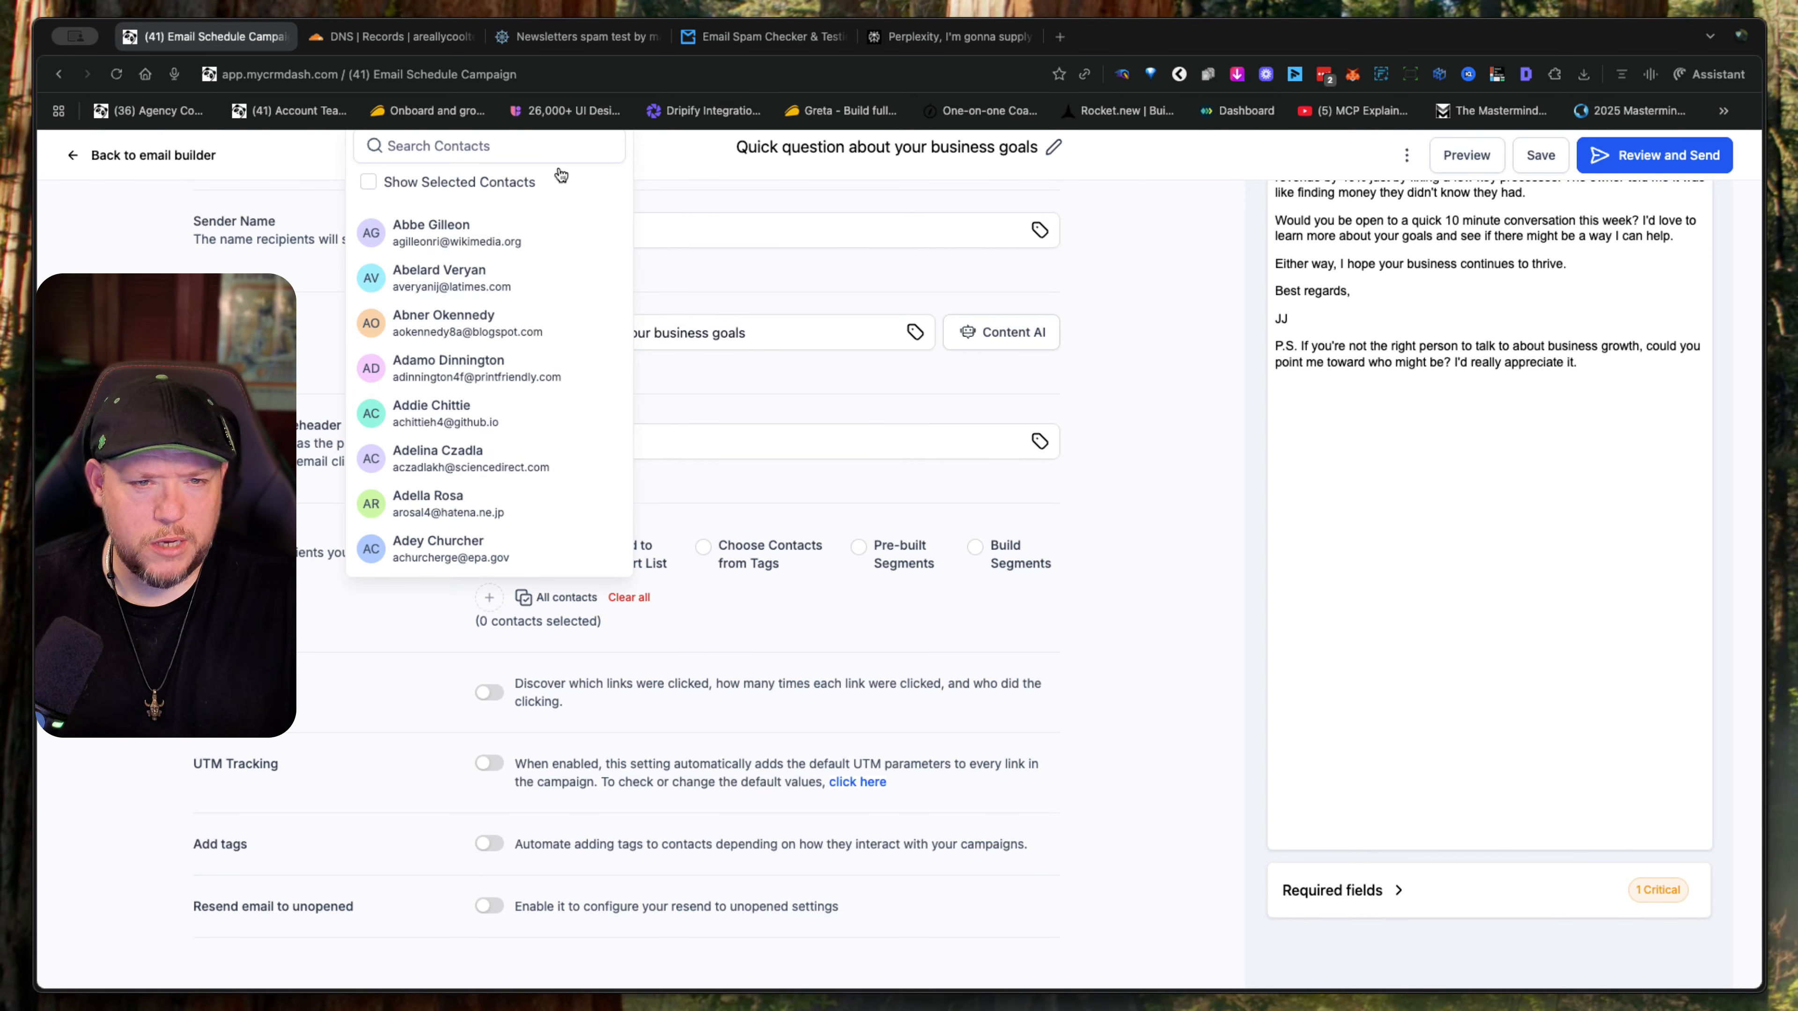
{"action": "type", "text": "mail"}
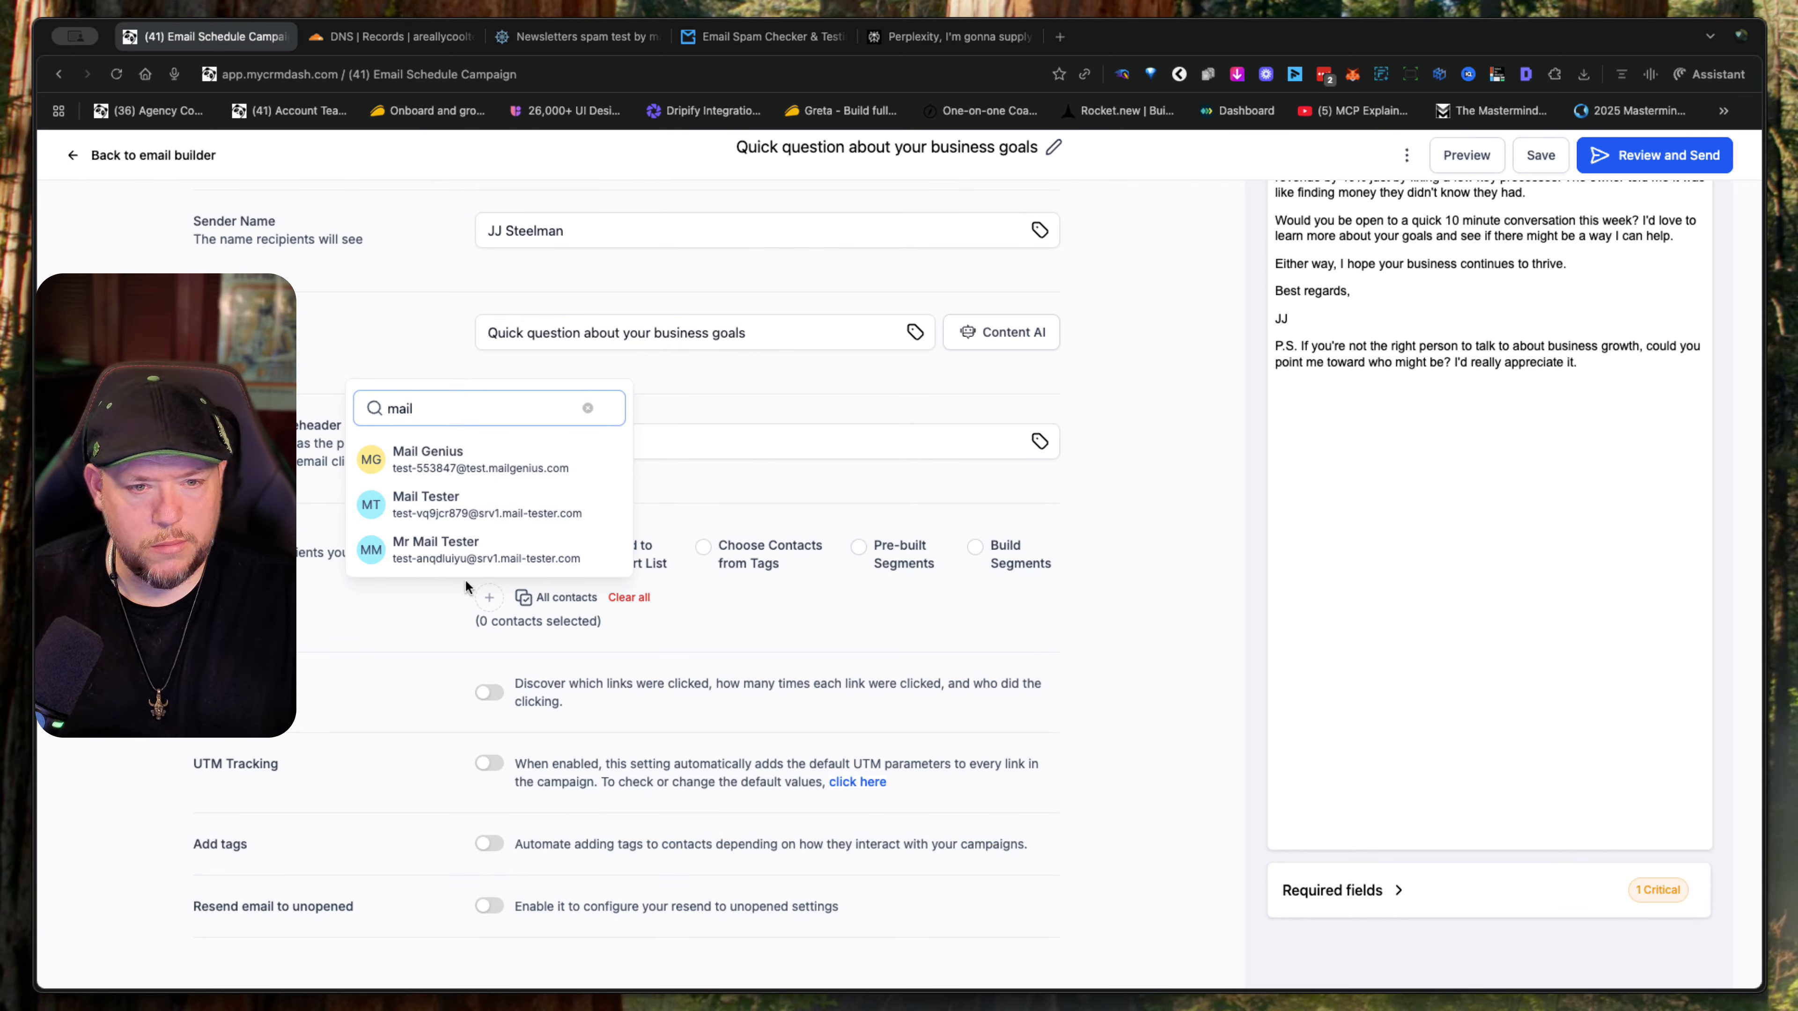
{"action": "left_click", "coordinate": [440, 559]}
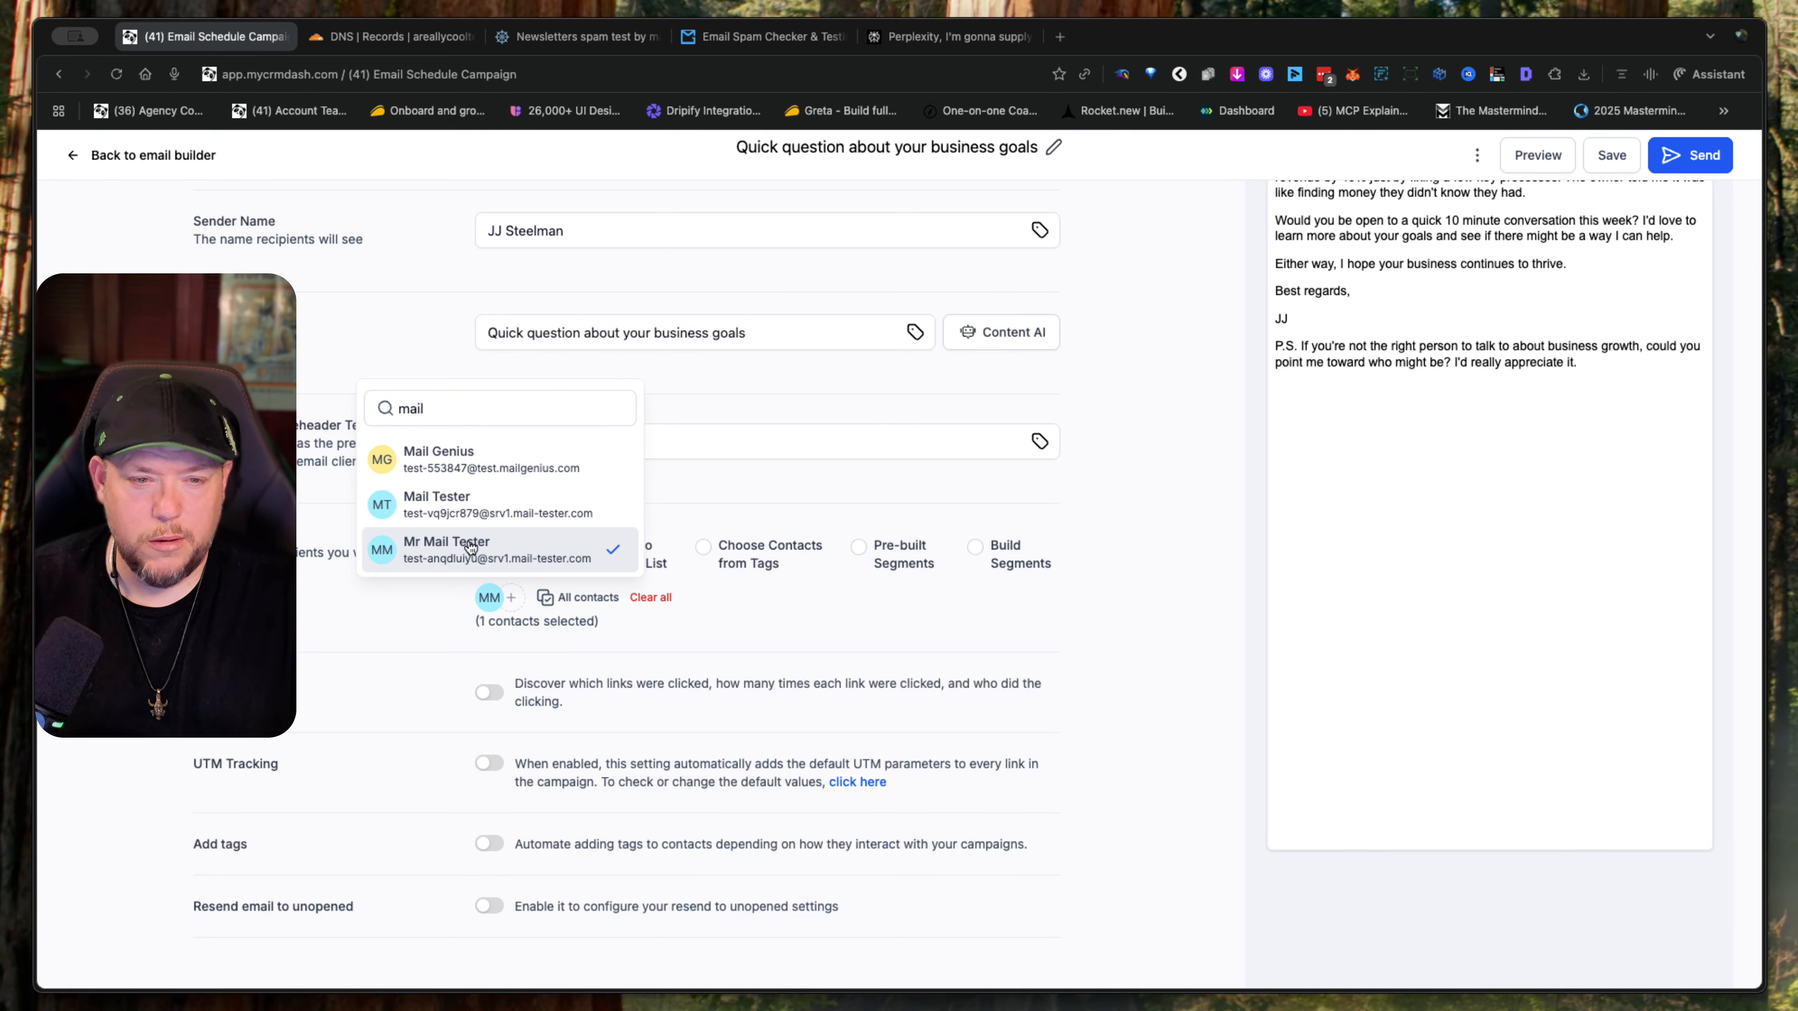
{"action": "left_click", "coordinate": [755, 605]}
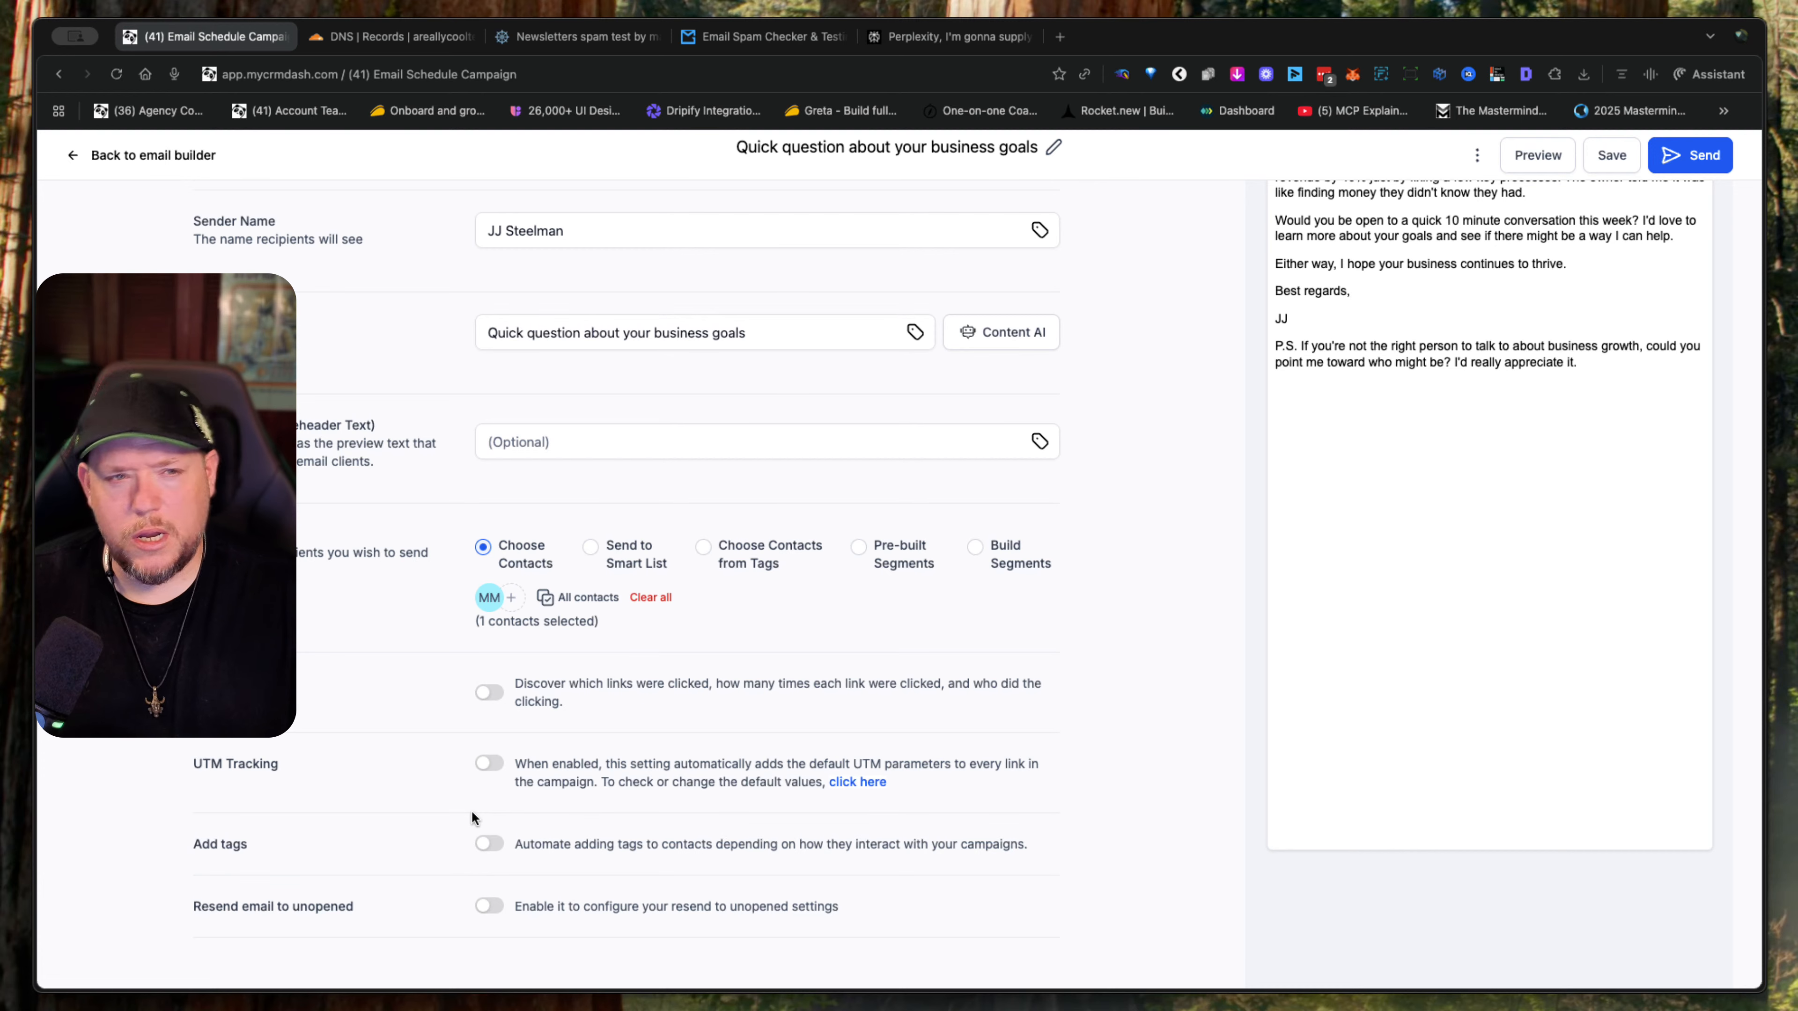
{"action": "scroll", "coordinate": [752, 797], "scroll_direction": "up", "scroll_amount": 6}
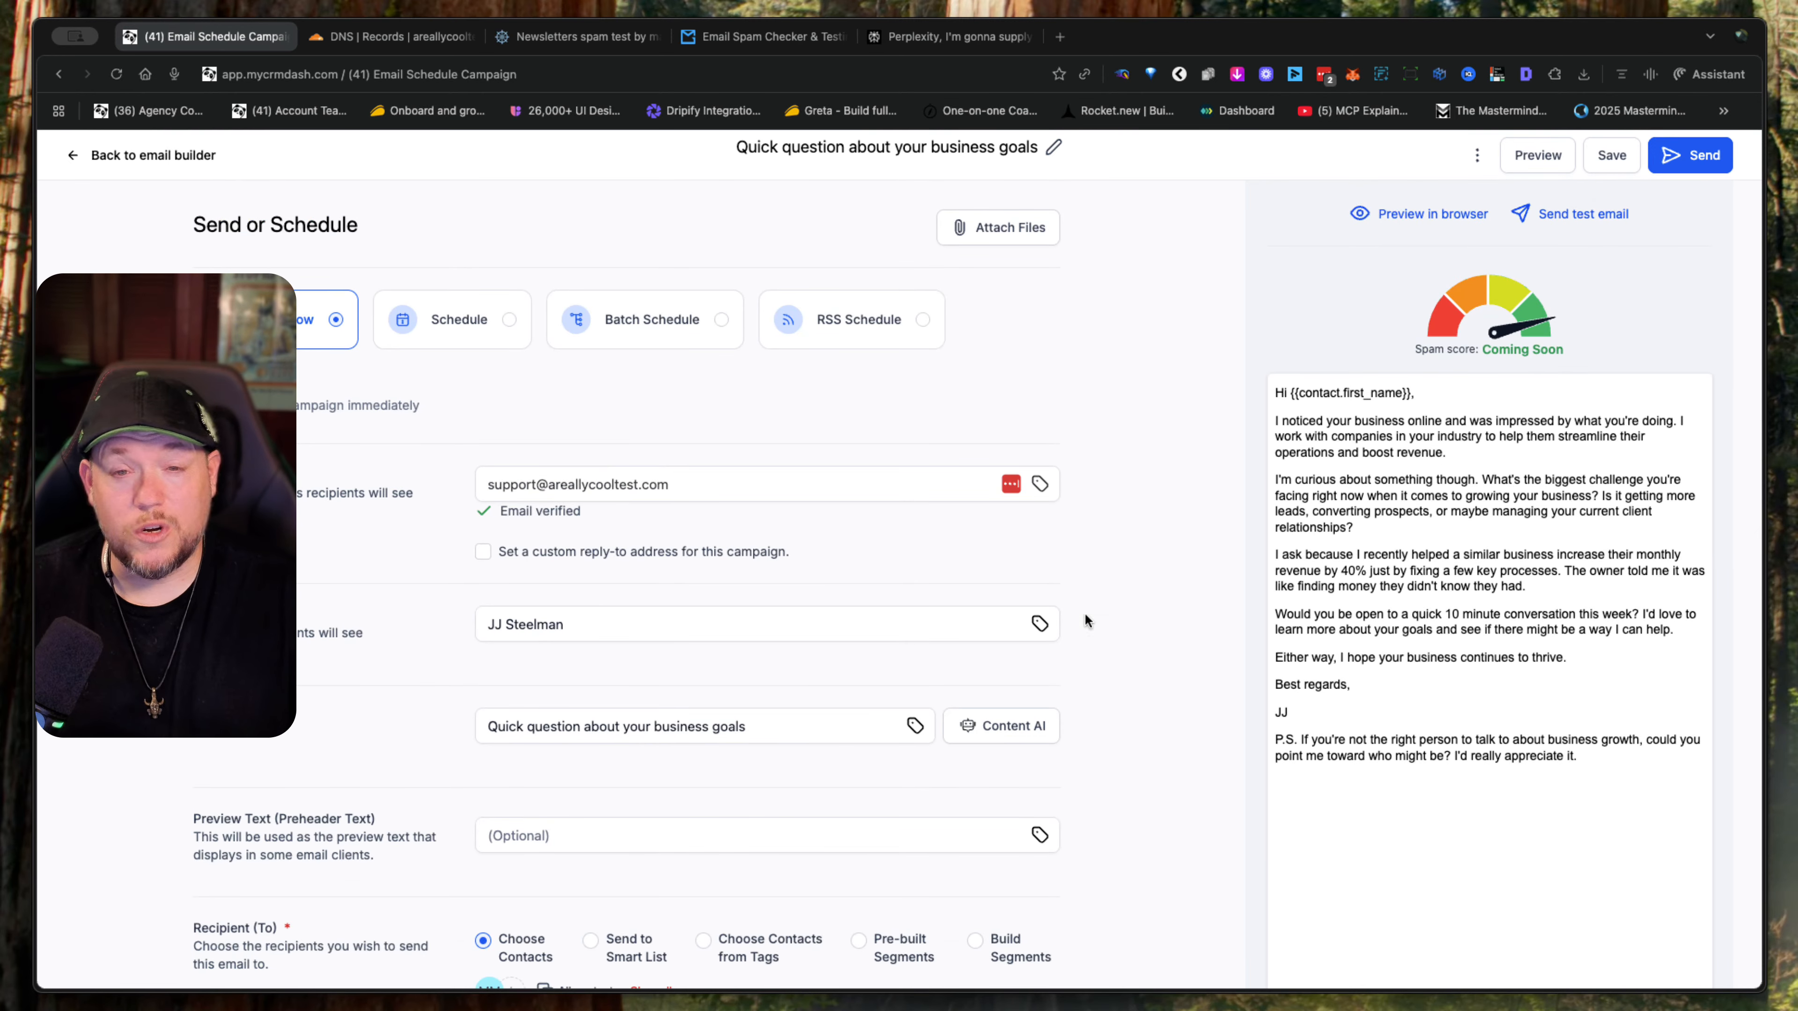
- Send the "Quick question about your business goals" campaign immediately
{"action": "left_click", "coordinate": [1704, 156]}
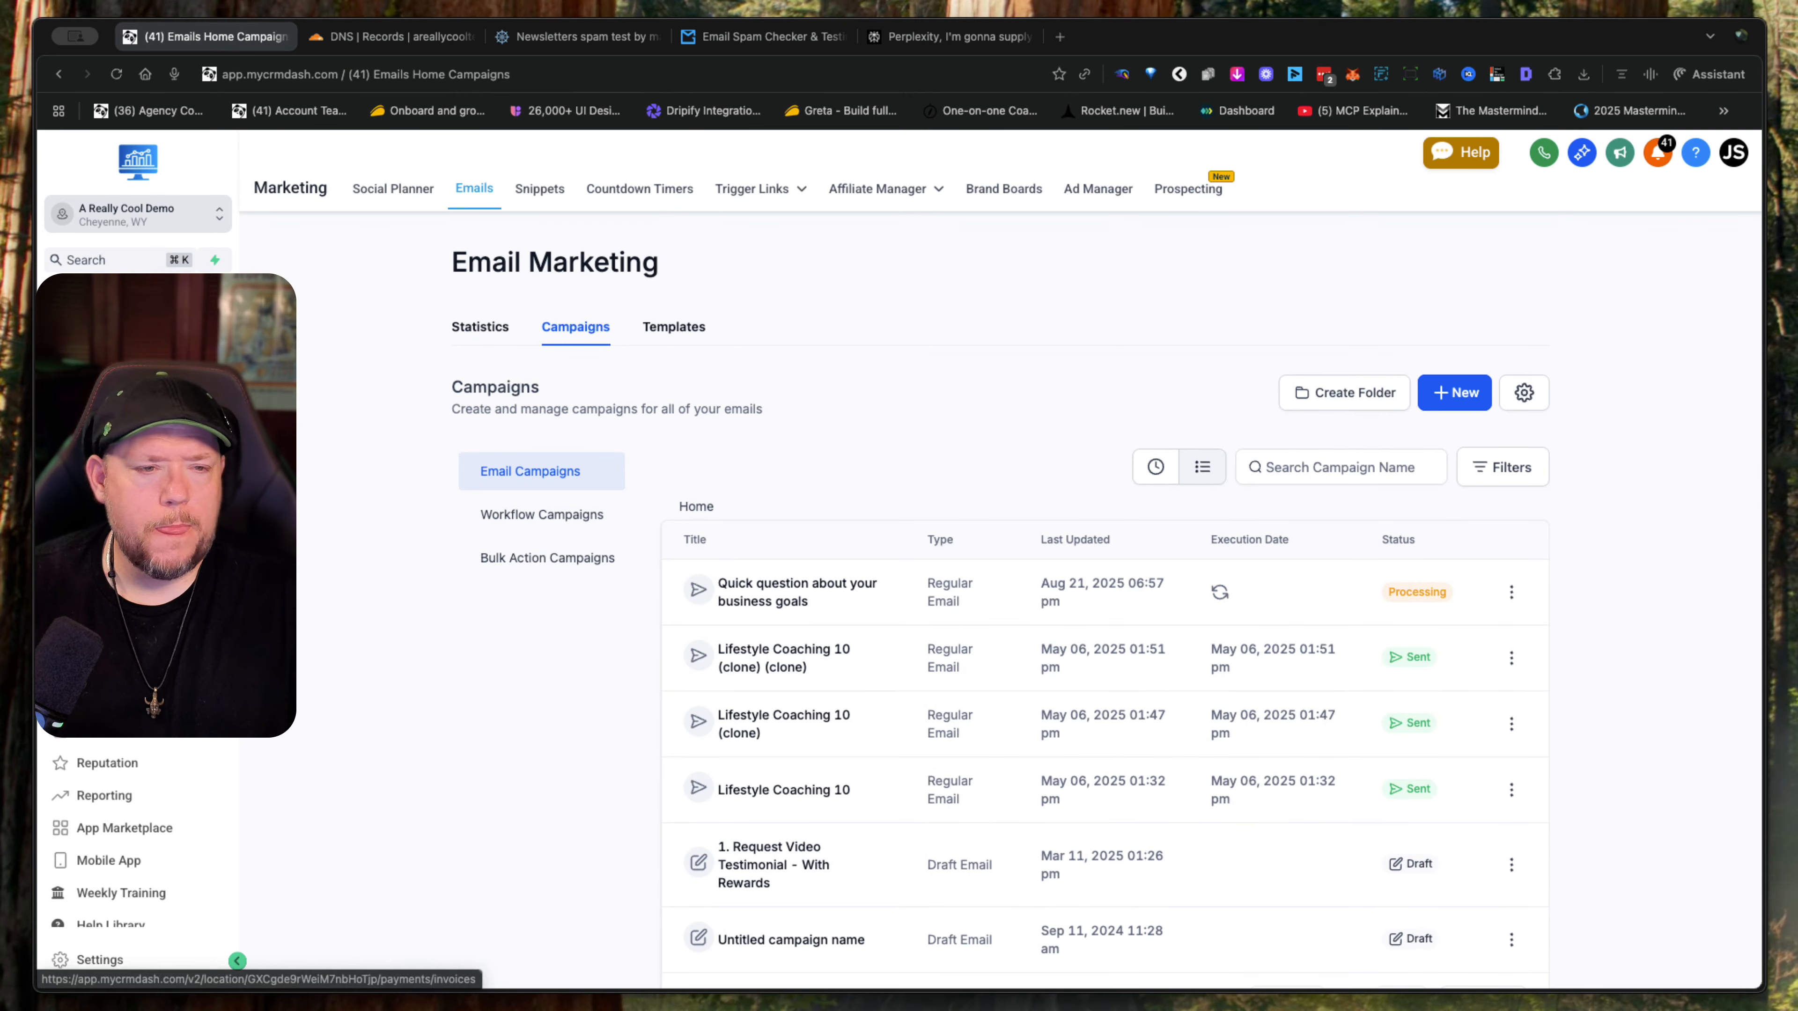
{"action": "left_click", "coordinate": [109, 633]}
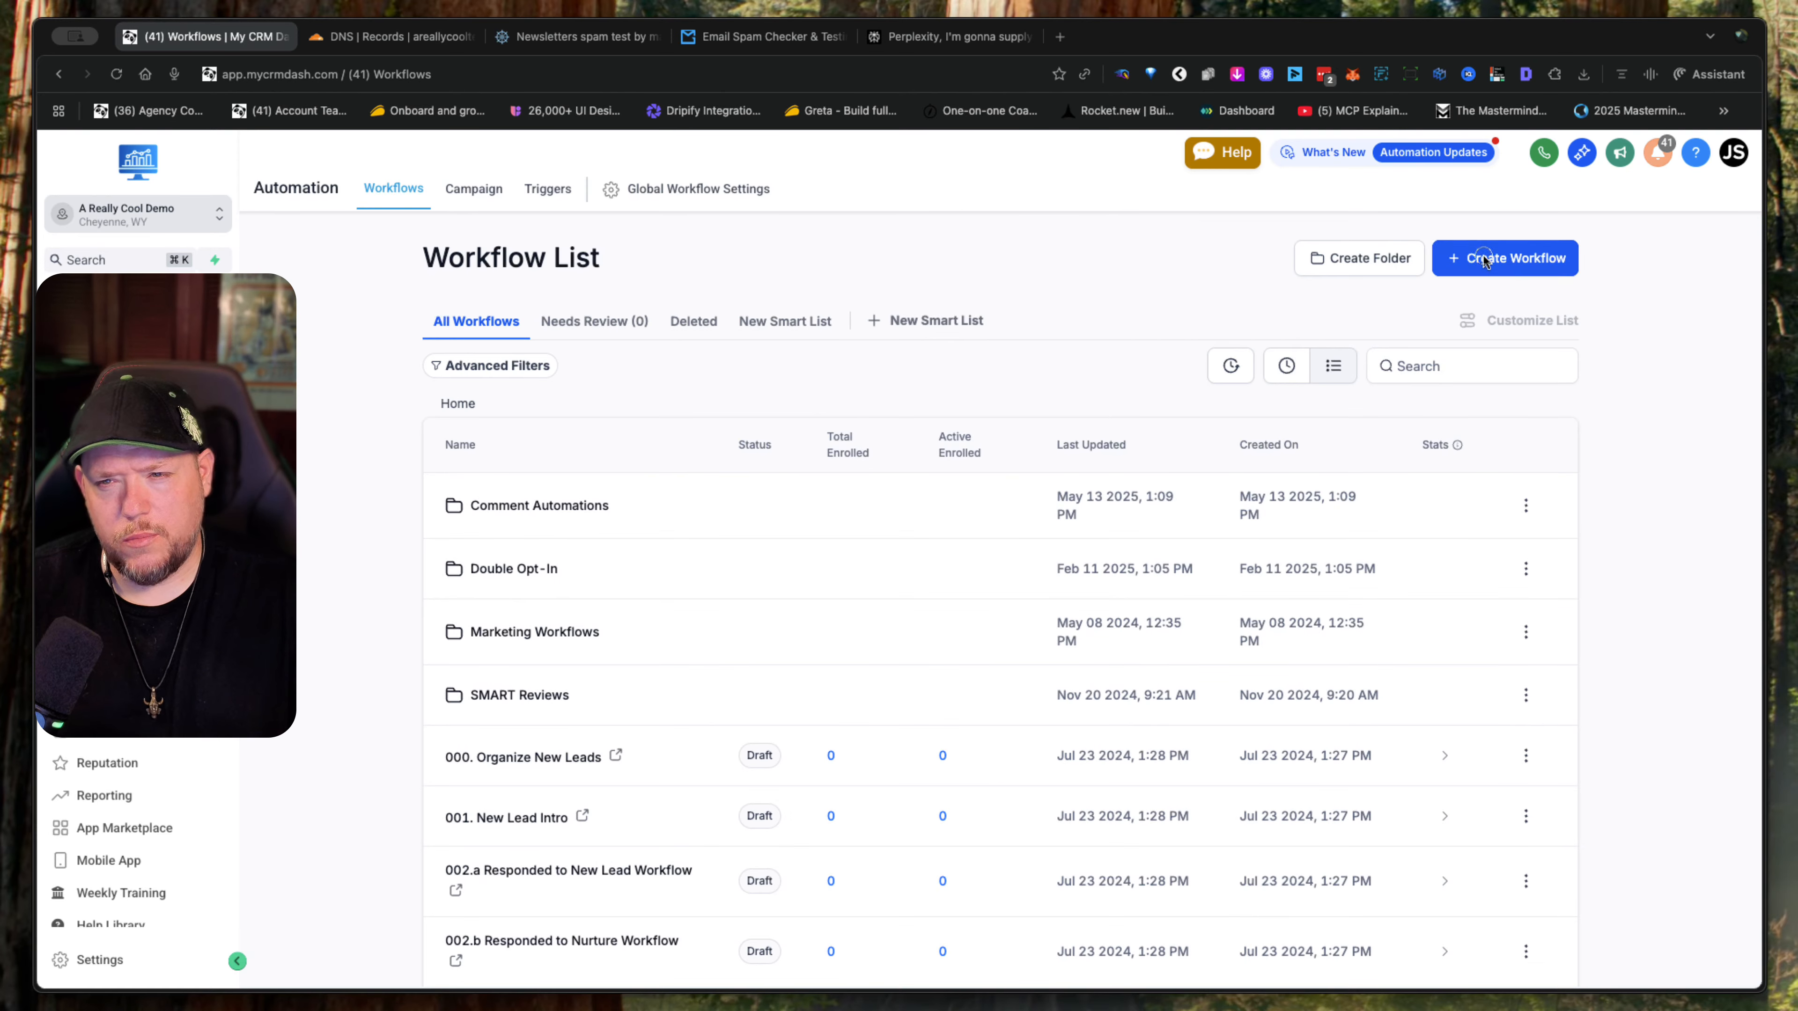
{"action": "left_click", "coordinate": [1481, 257]}
{"action": "left_click", "coordinate": [1484, 301]}
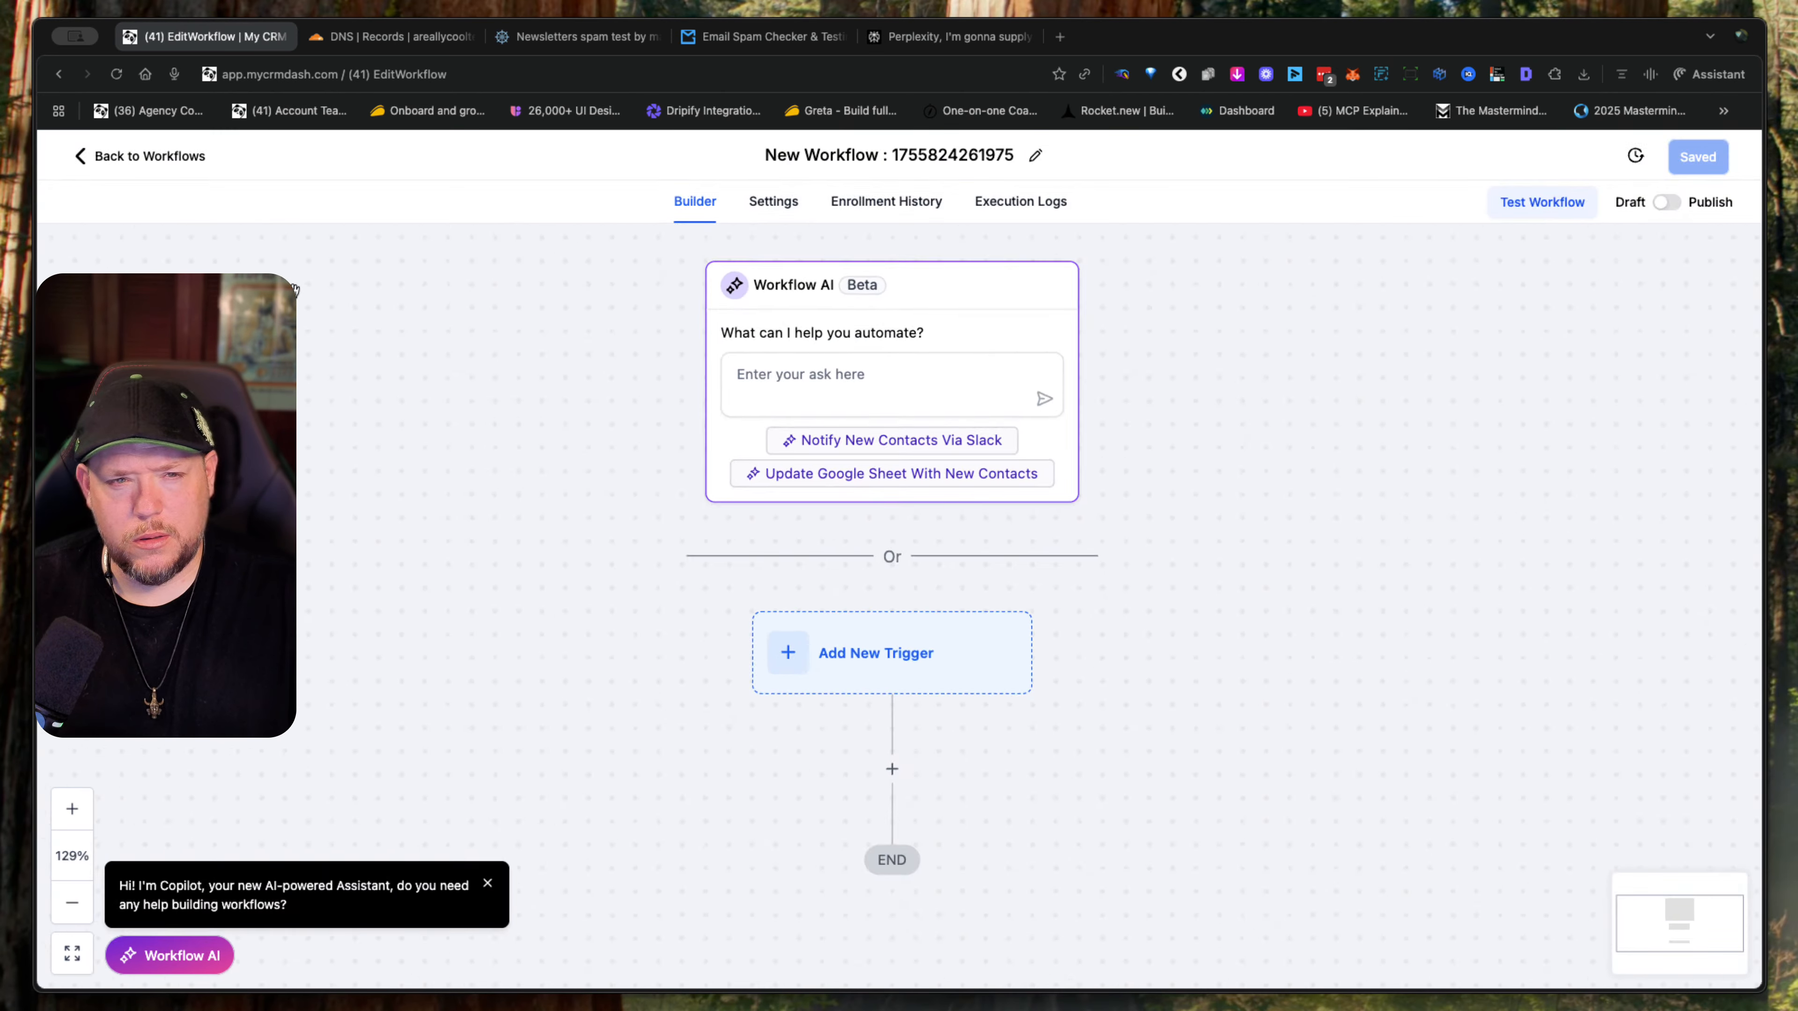
{"action": "left_click", "coordinate": [163, 157]}
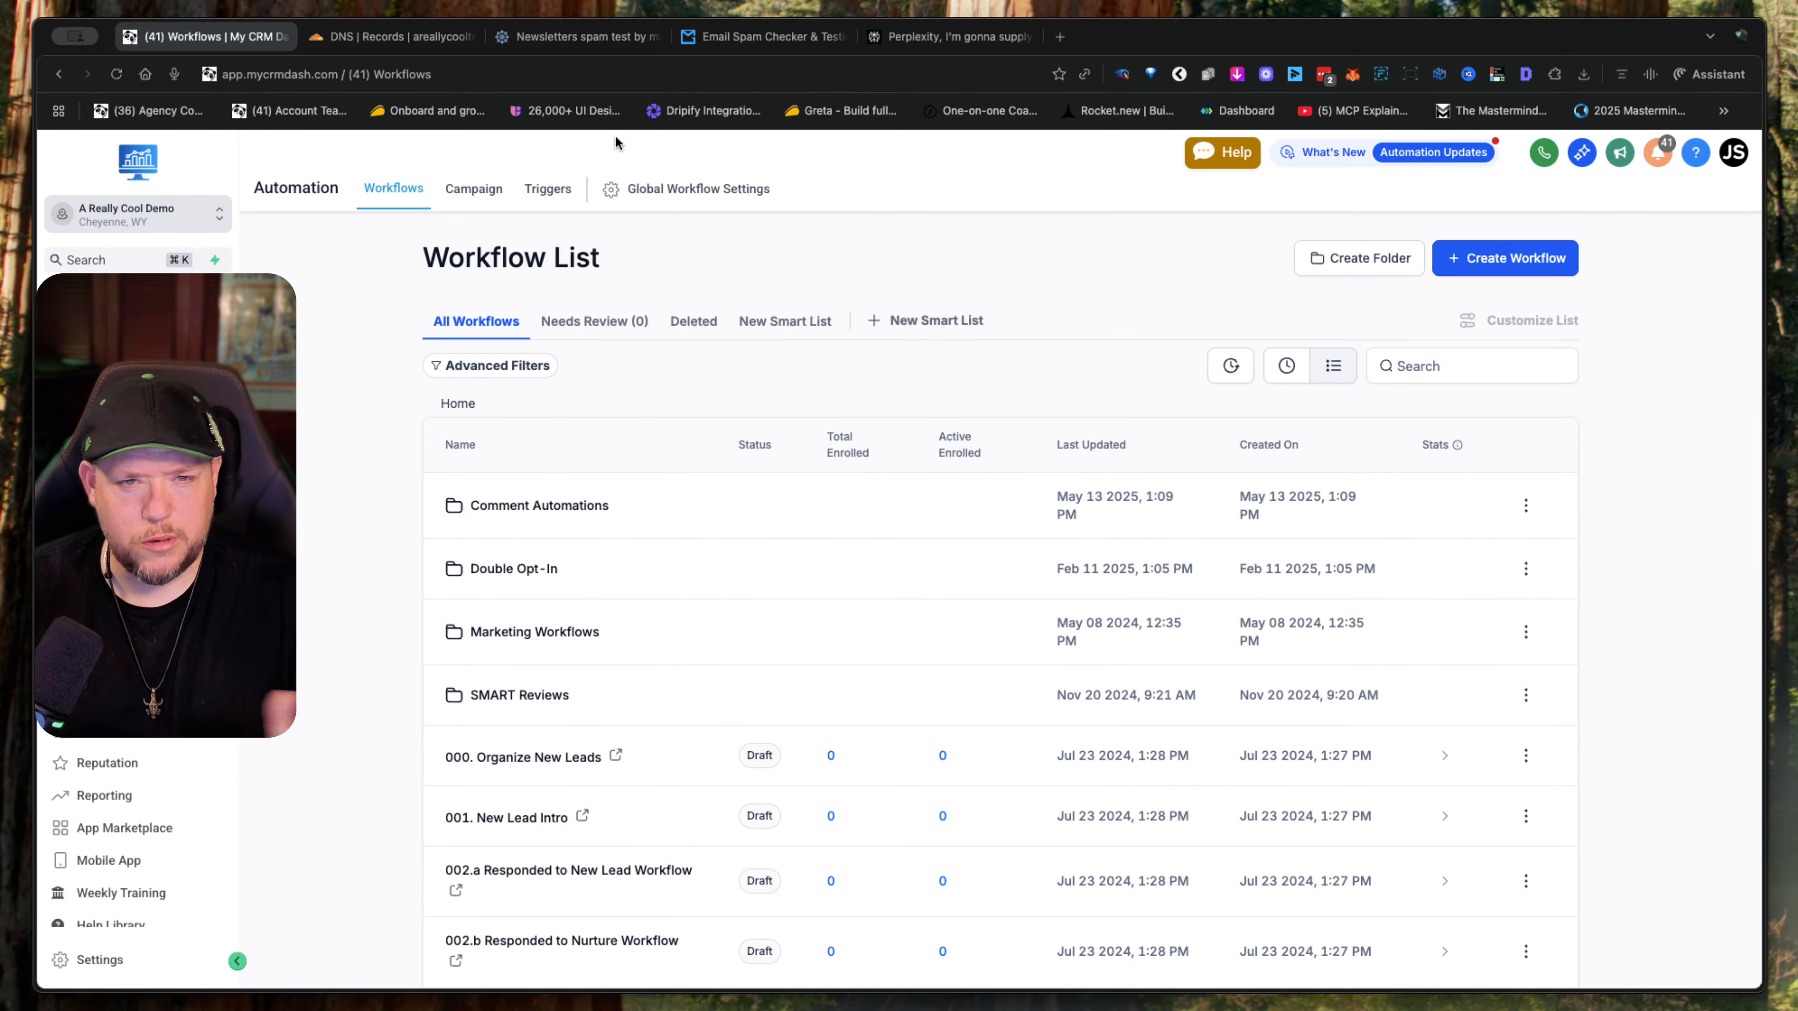
- Switch to mail-tester.com, check the score for the sent email, and review the spam test result categories
{"action": "left_click", "coordinate": [580, 38]}
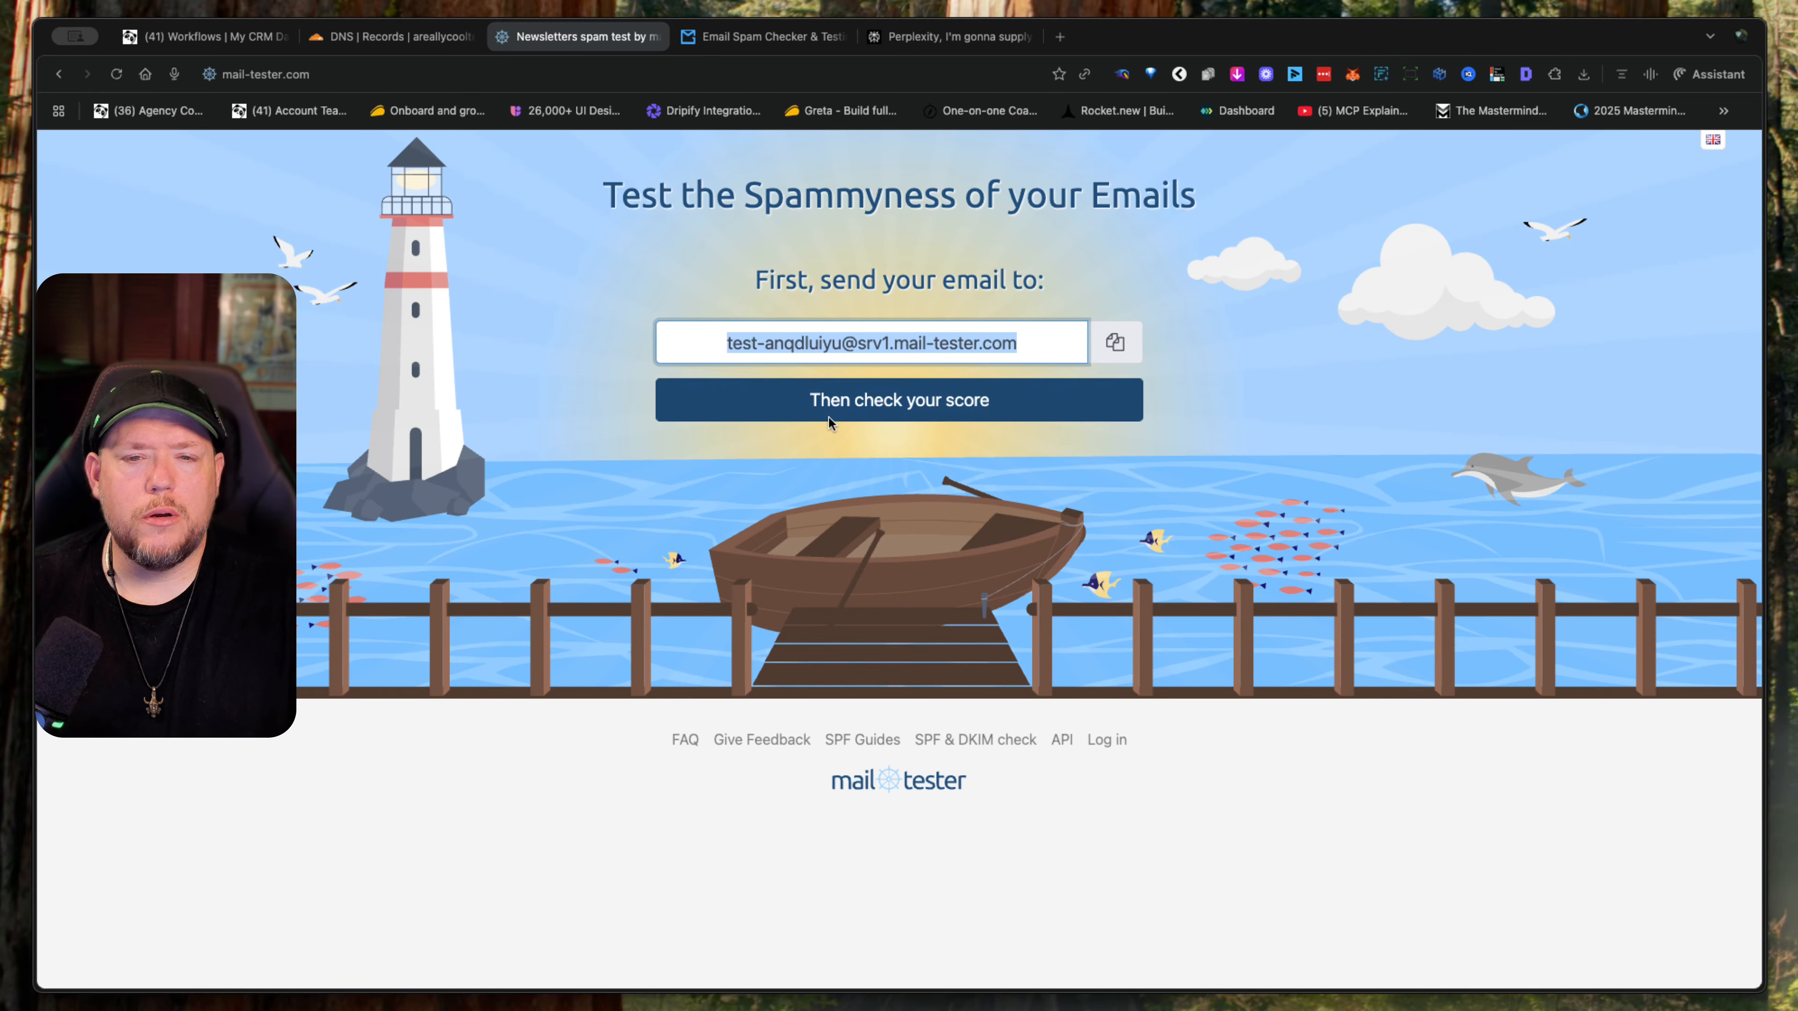
{"action": "left_click", "coordinate": [957, 410]}
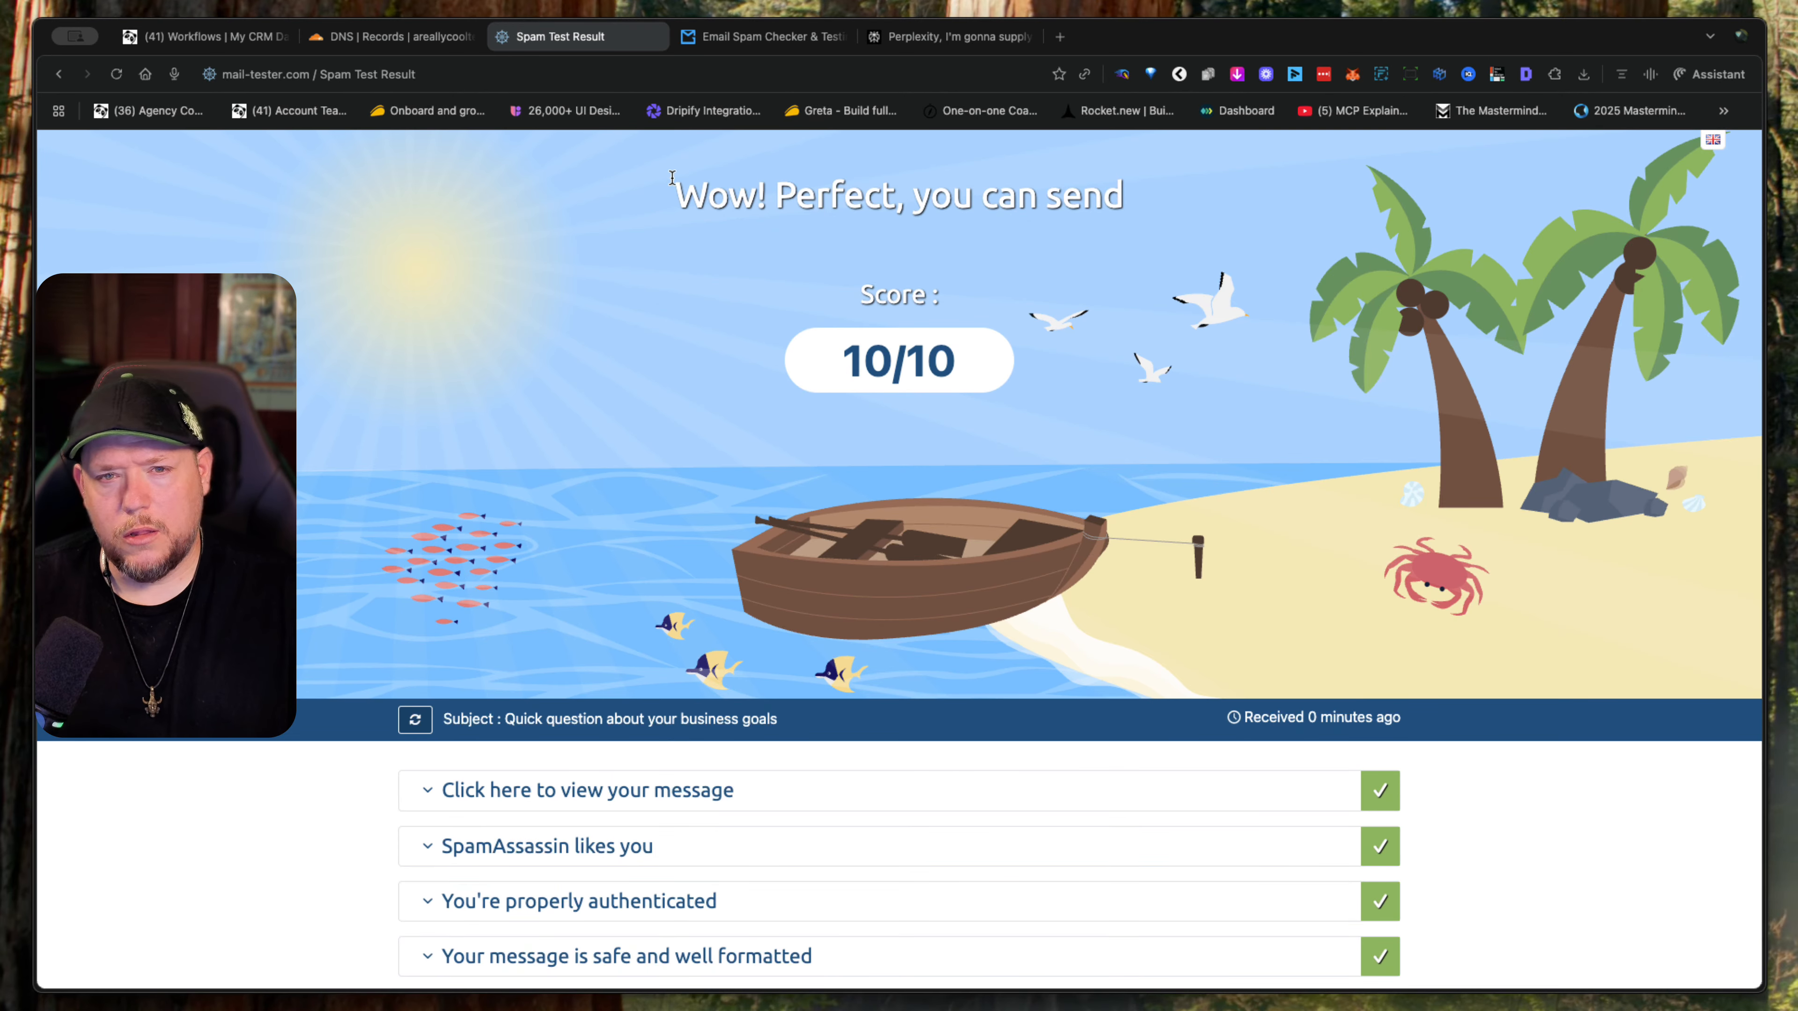
{"action": "left_click_drag", "start_coordinate": [672, 178], "coordinate": [1141, 213]}
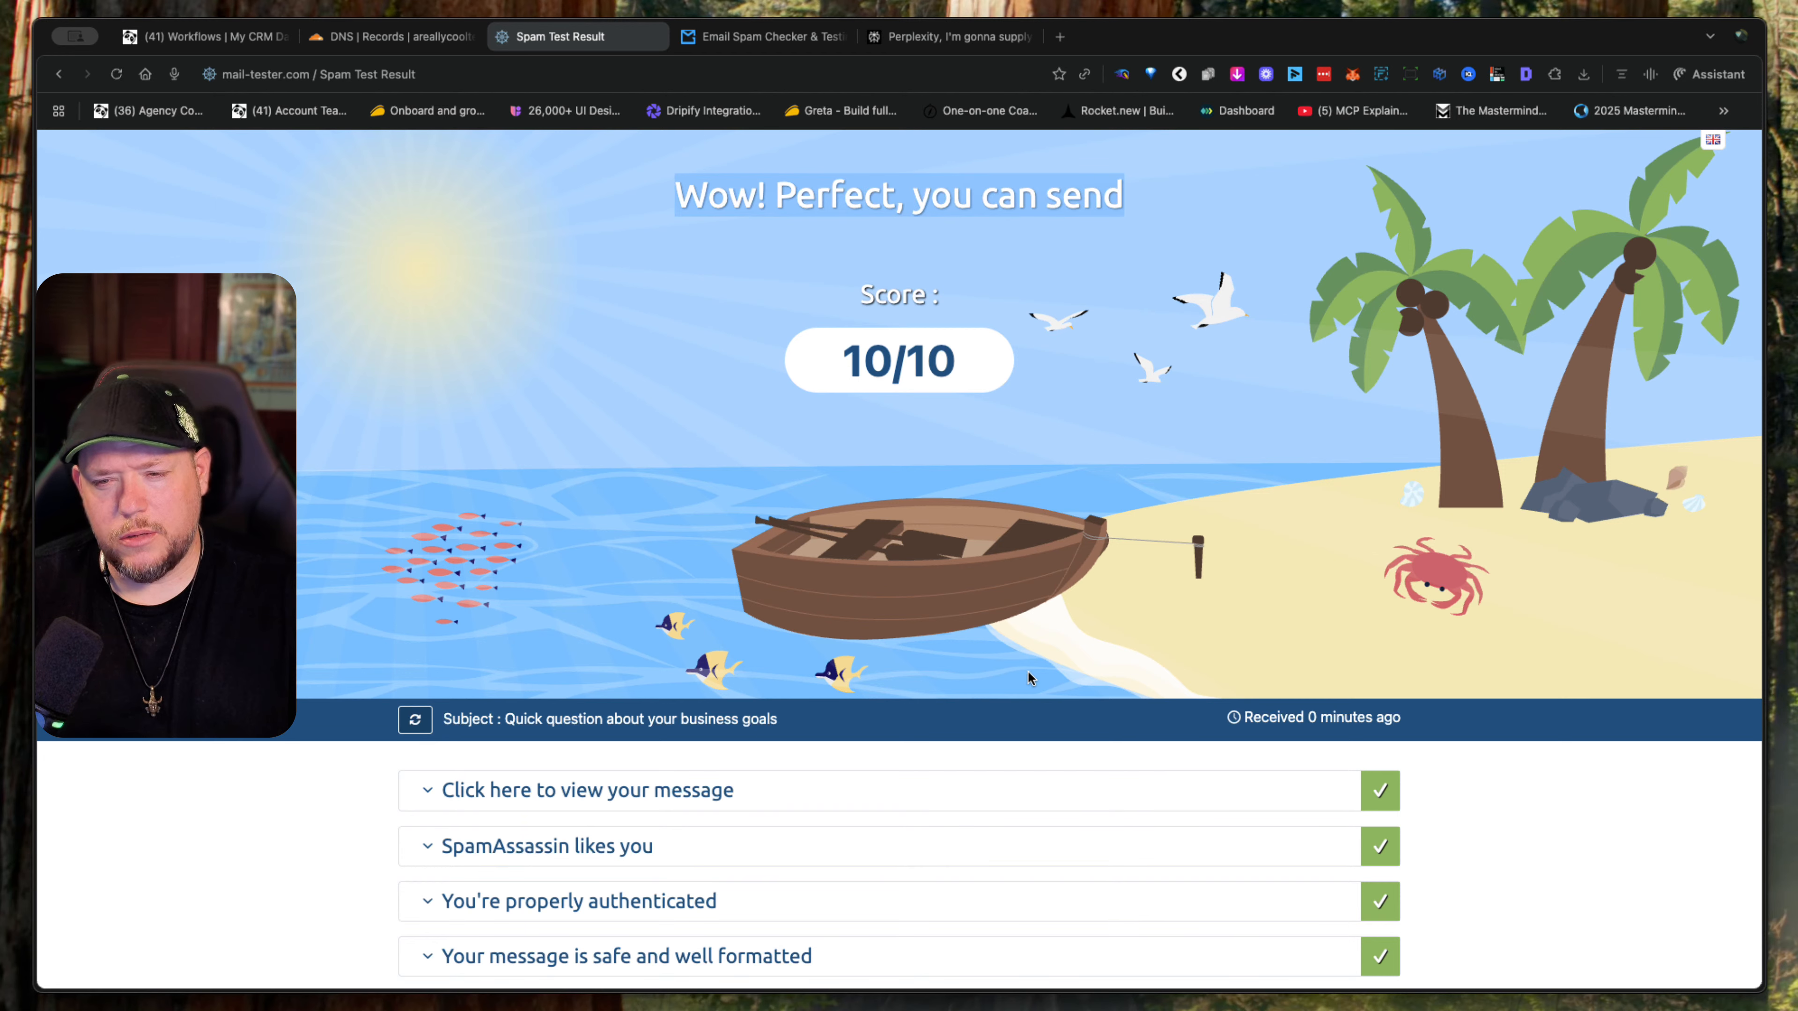
{"action": "scroll", "coordinate": [1027, 670], "scroll_direction": "down", "scroll_amount": 5}
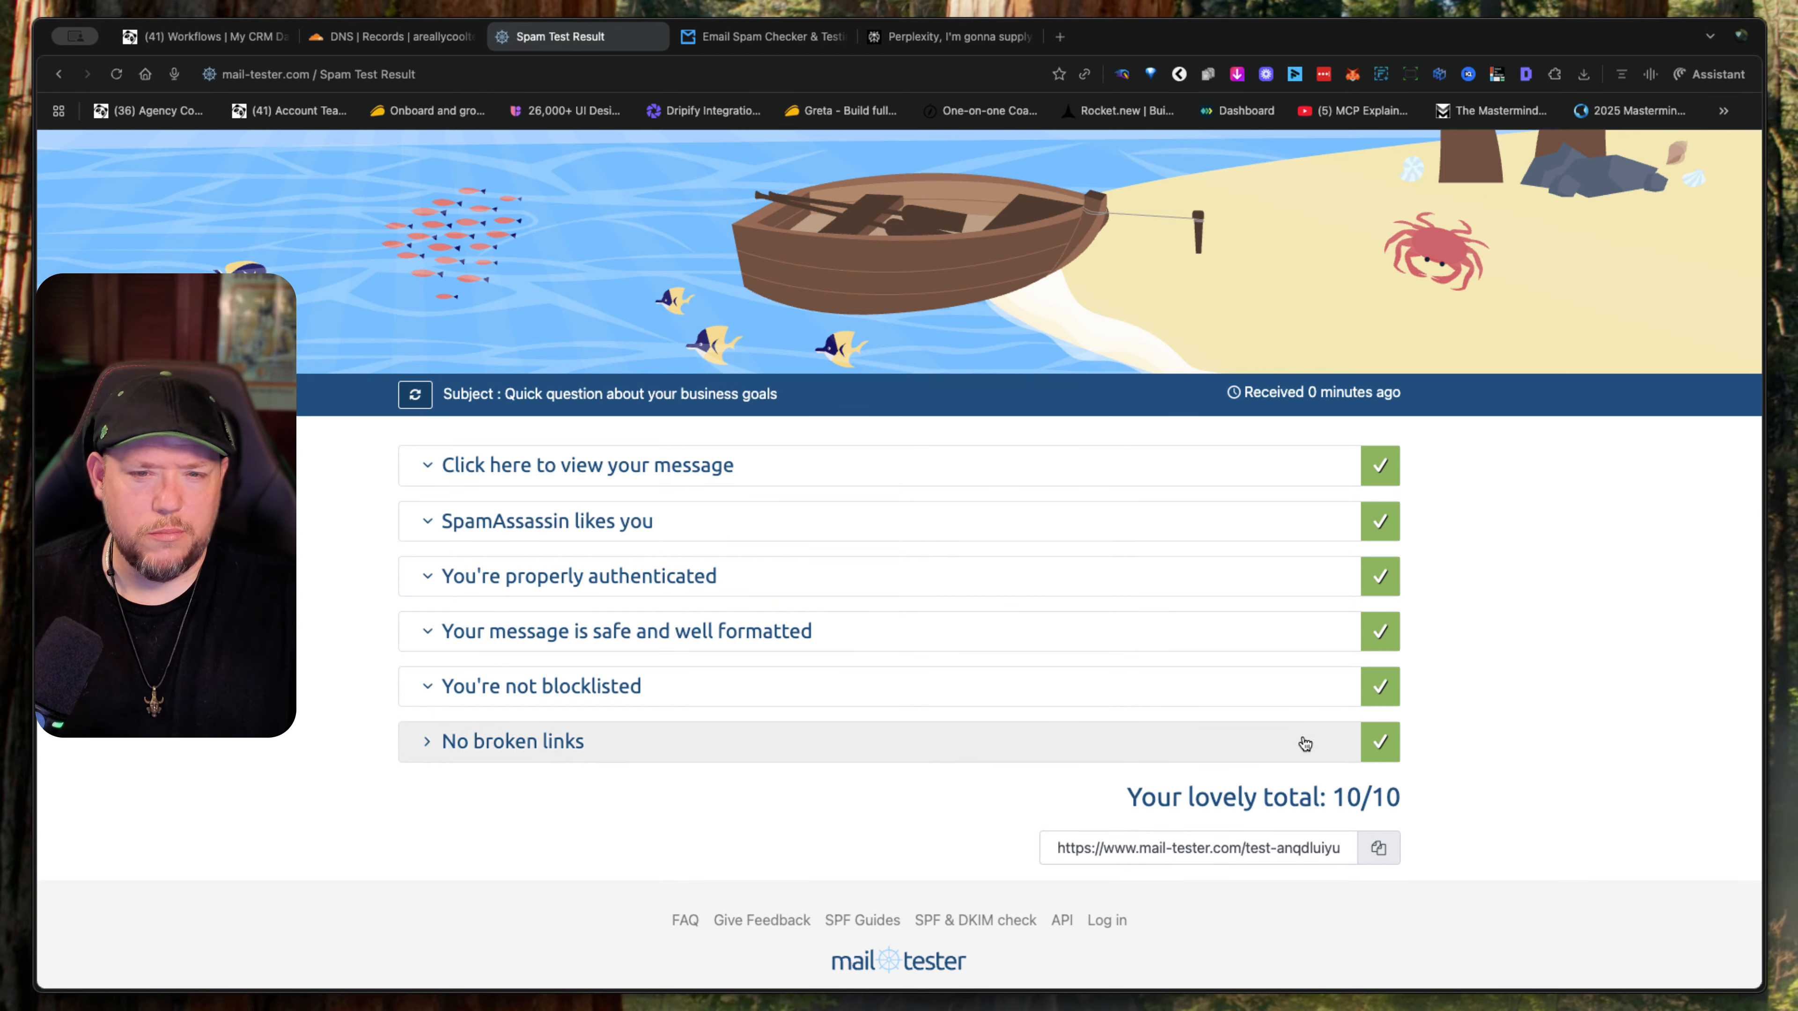
{"action": "scroll", "coordinate": [1305, 743], "scroll_direction": "up", "scroll_amount": 5}
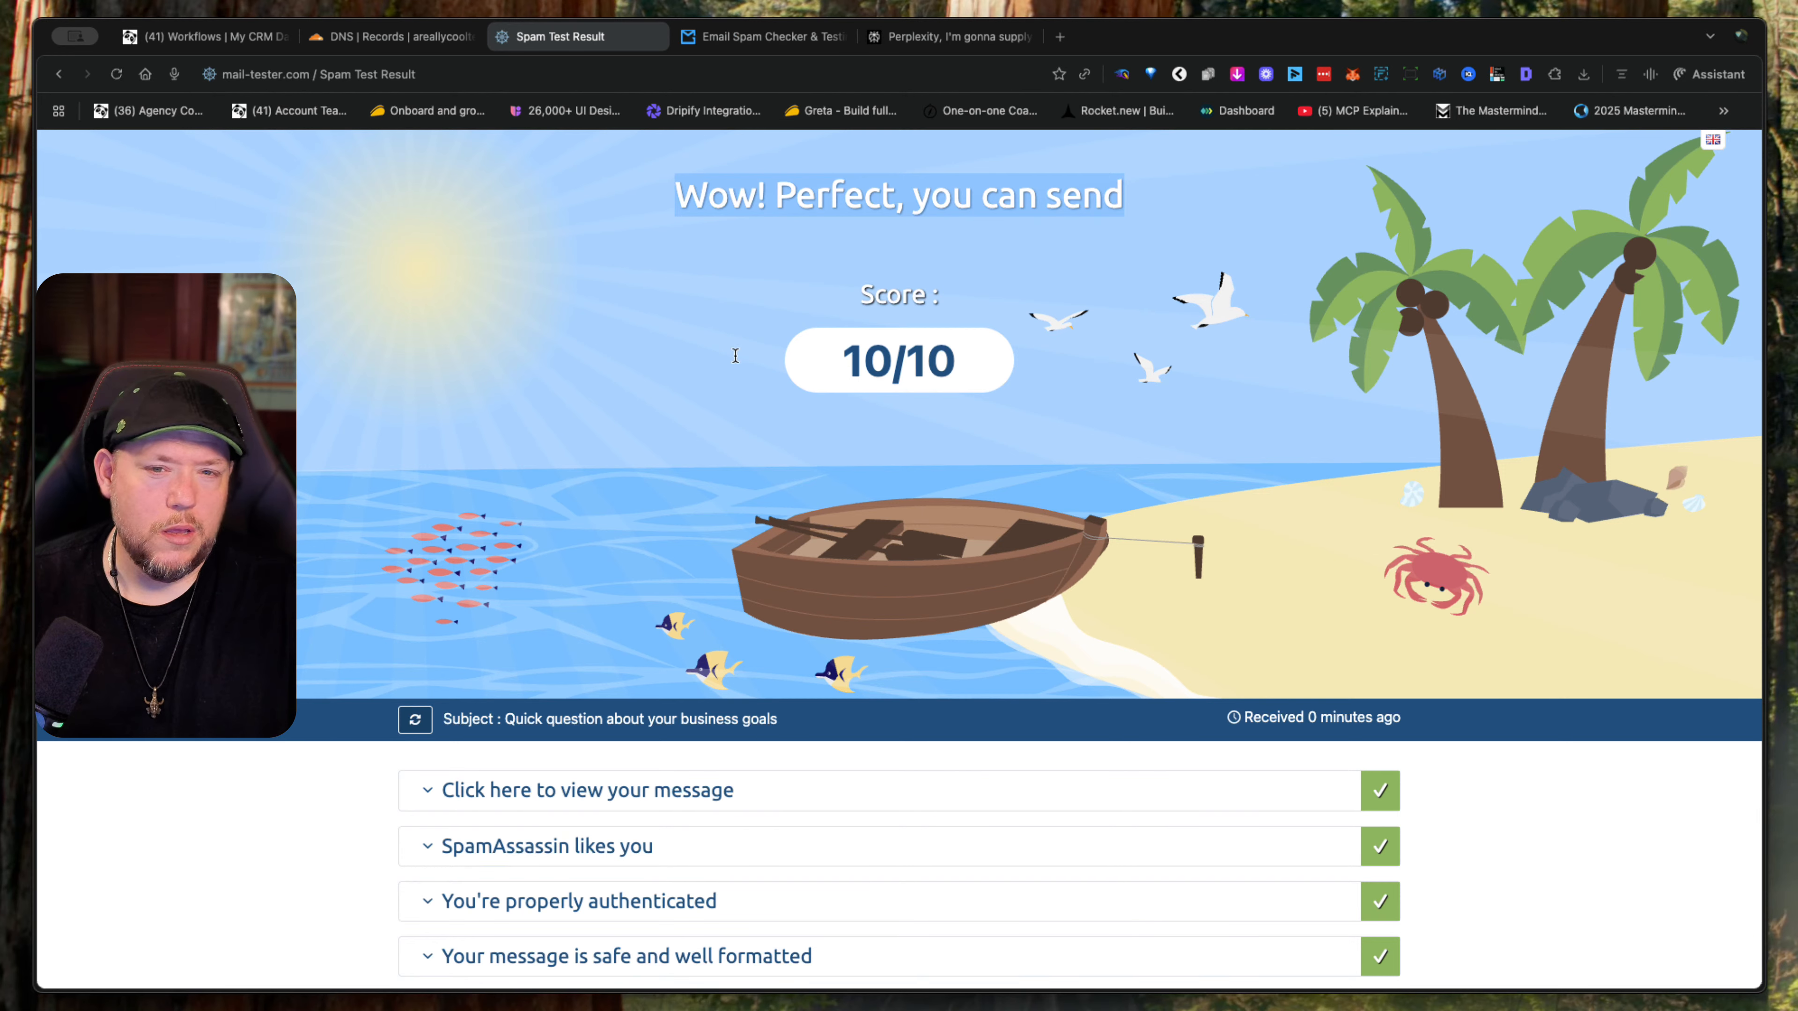
- Switch to MailGenius and start a new email spam test
{"action": "left_click", "coordinate": [759, 35]}
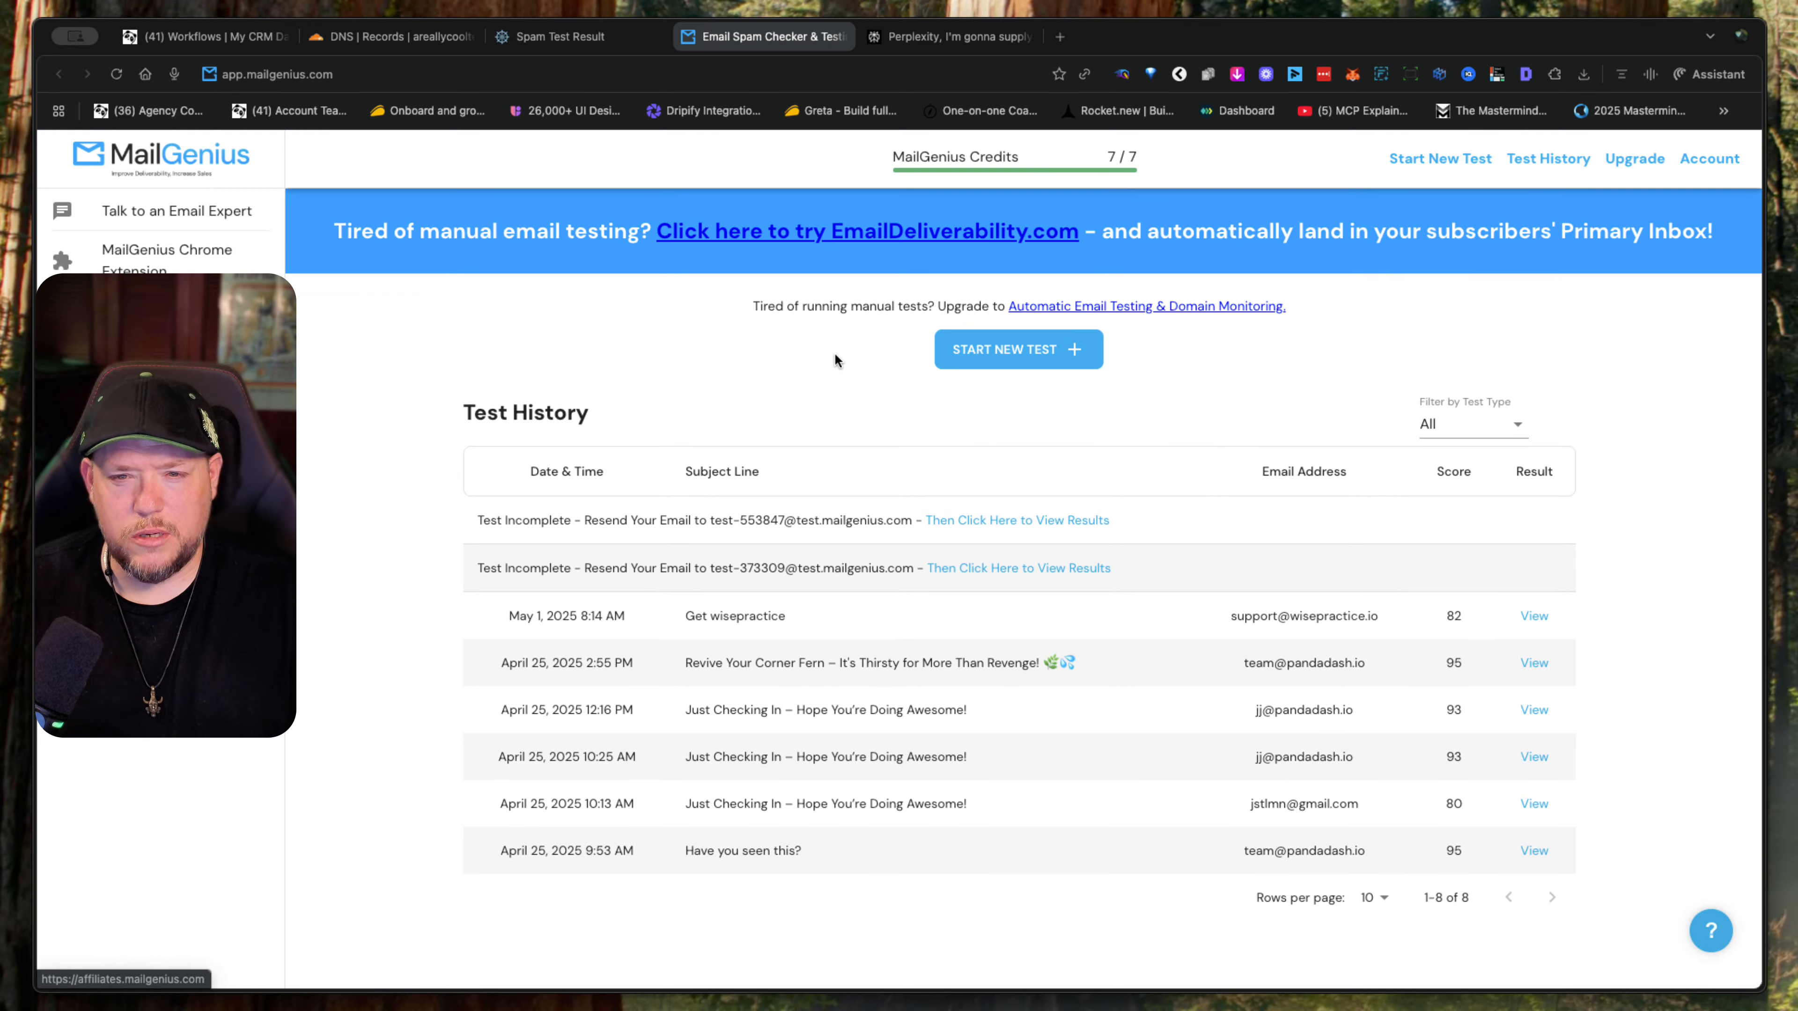
{"action": "left_click", "coordinate": [1029, 362]}
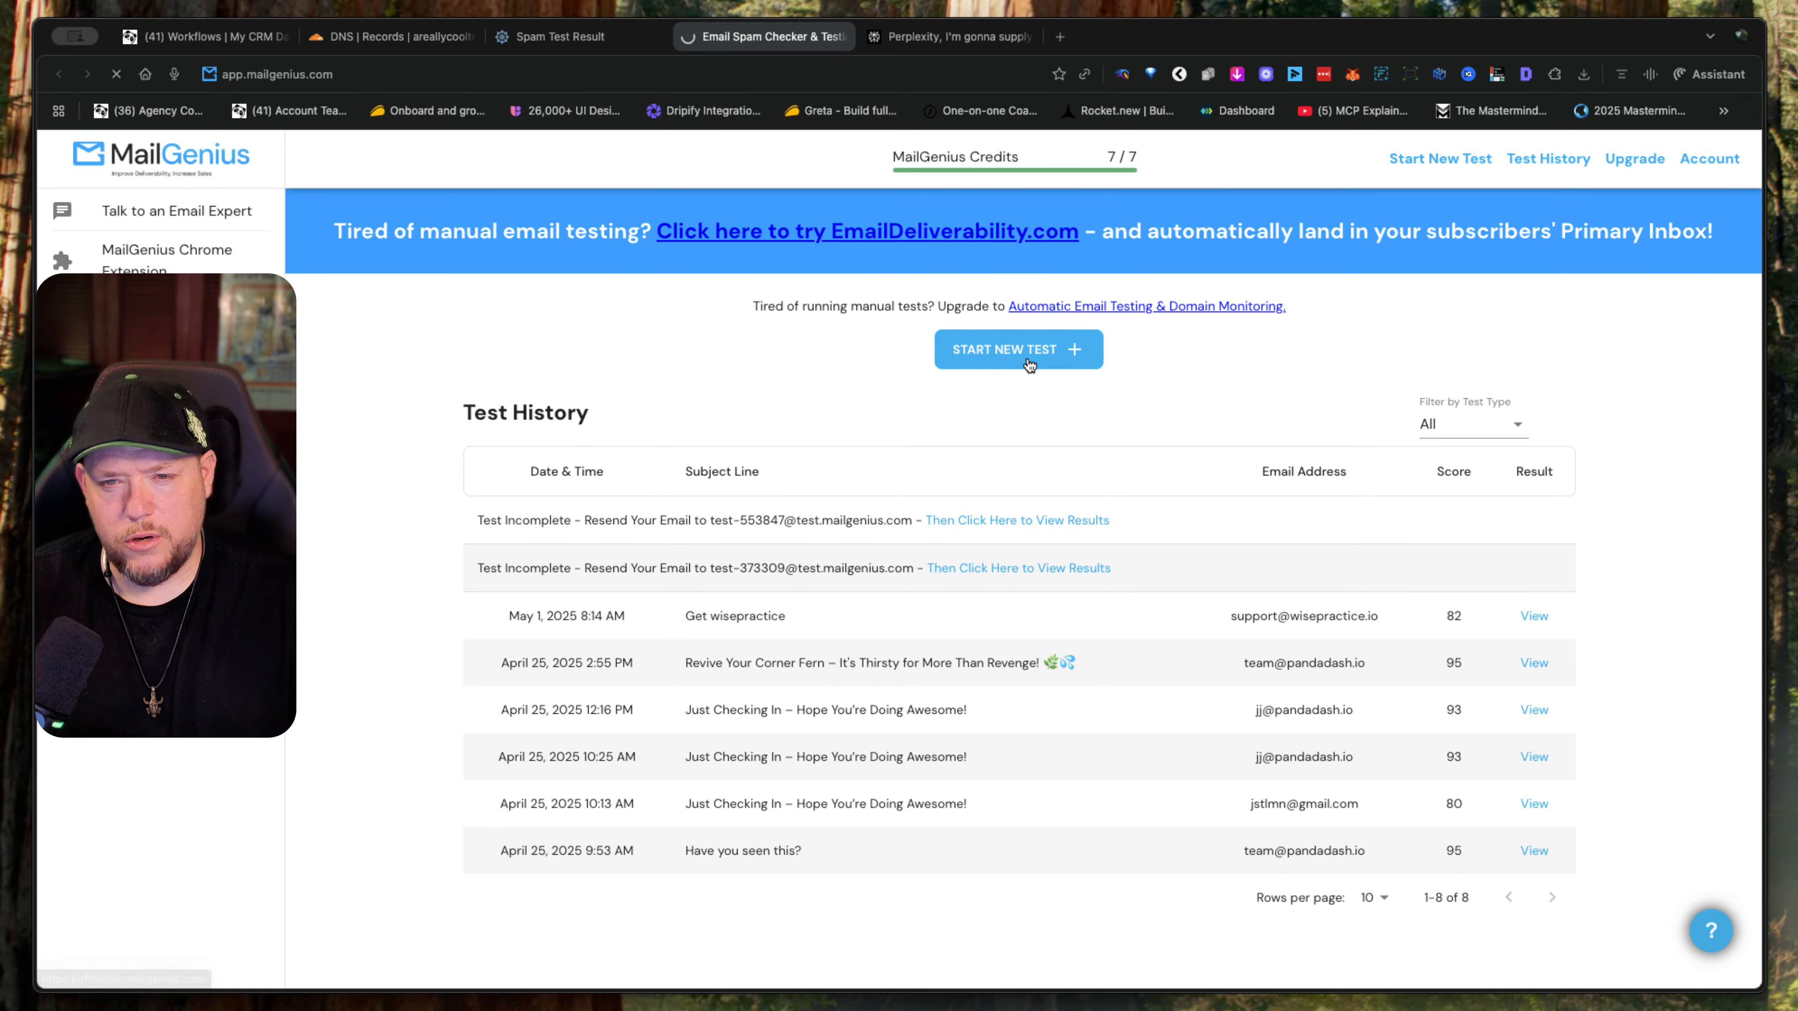
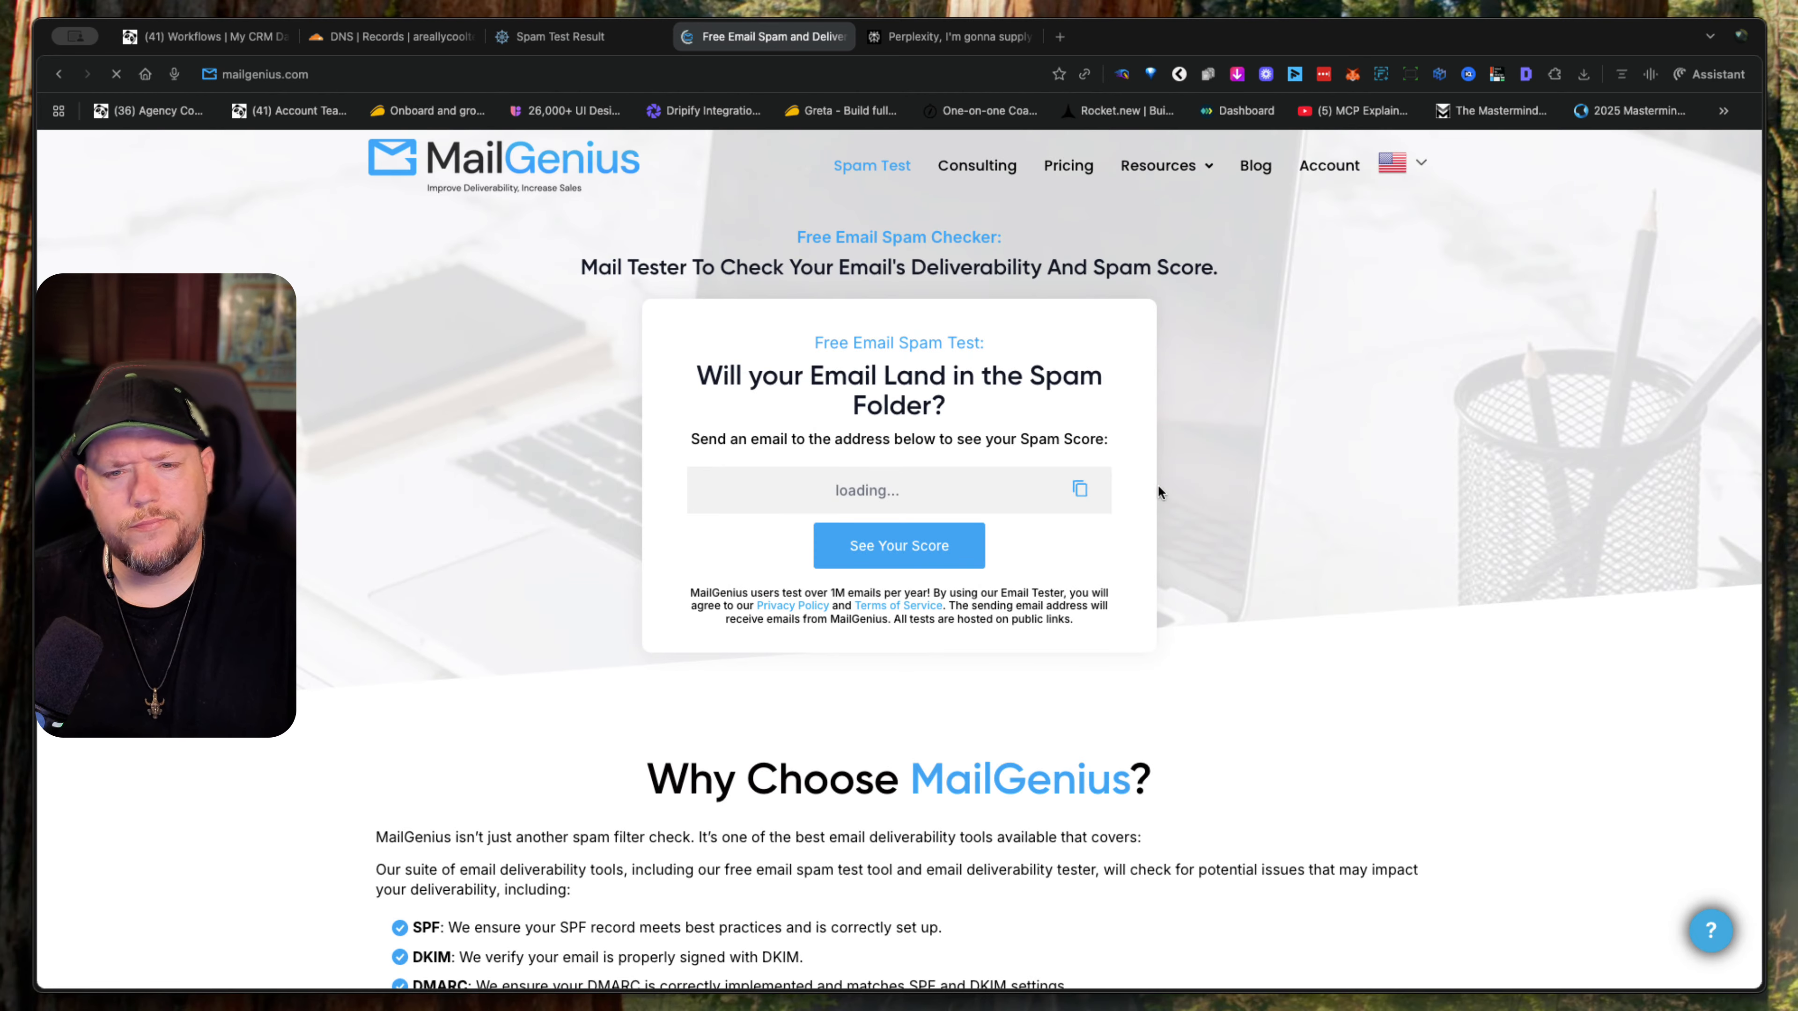
{"action": "left_click", "coordinate": [1079, 489]}
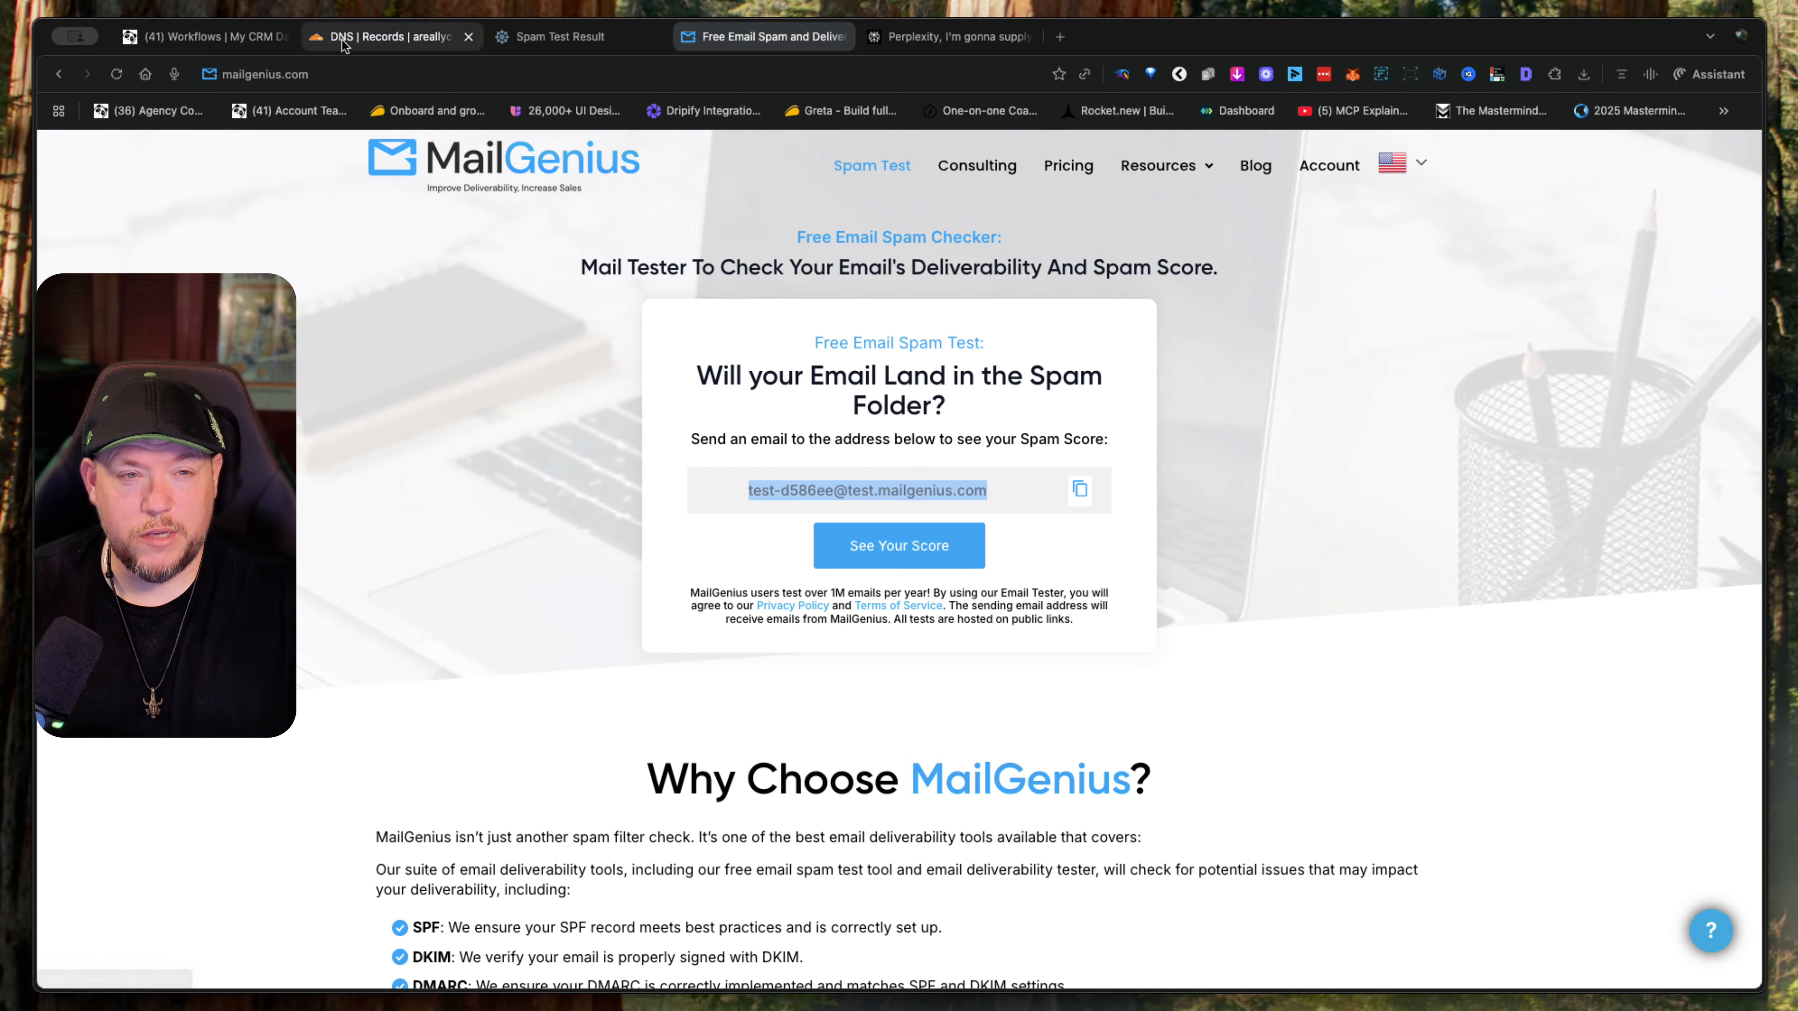
{"action": "left_click", "coordinate": [232, 43]}
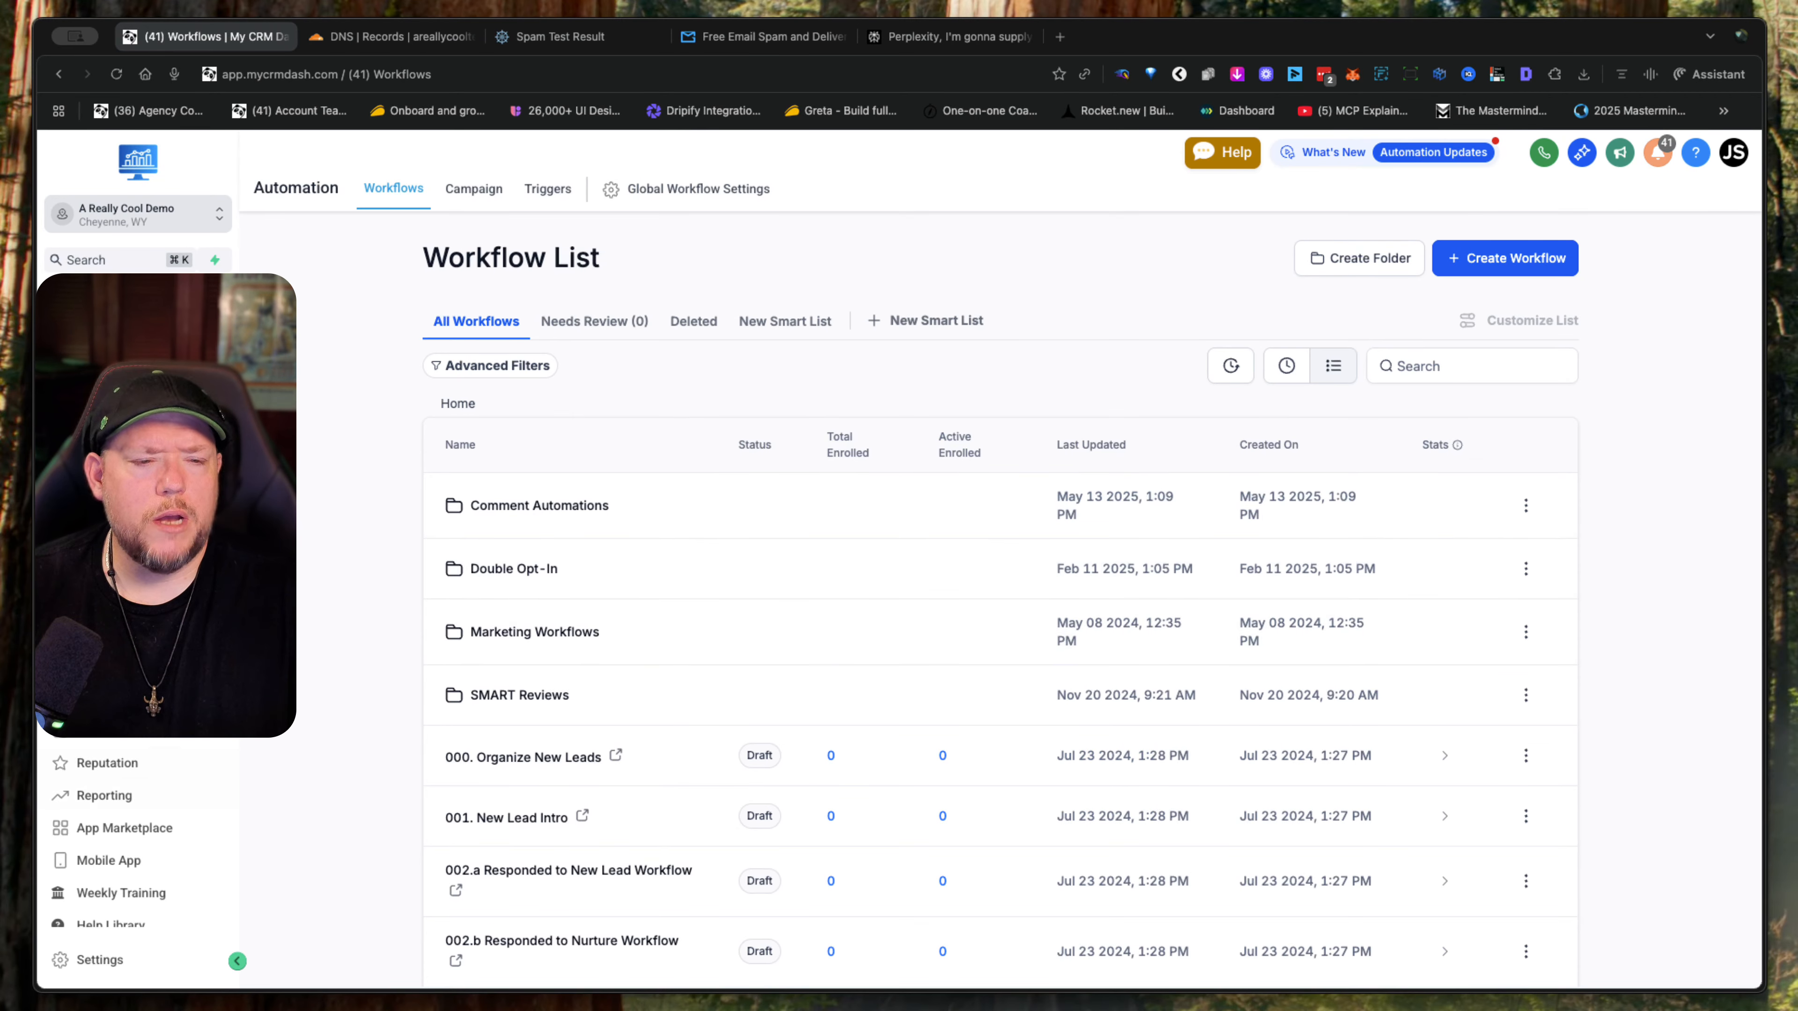
{"action": "left_click", "coordinate": [104, 601]}
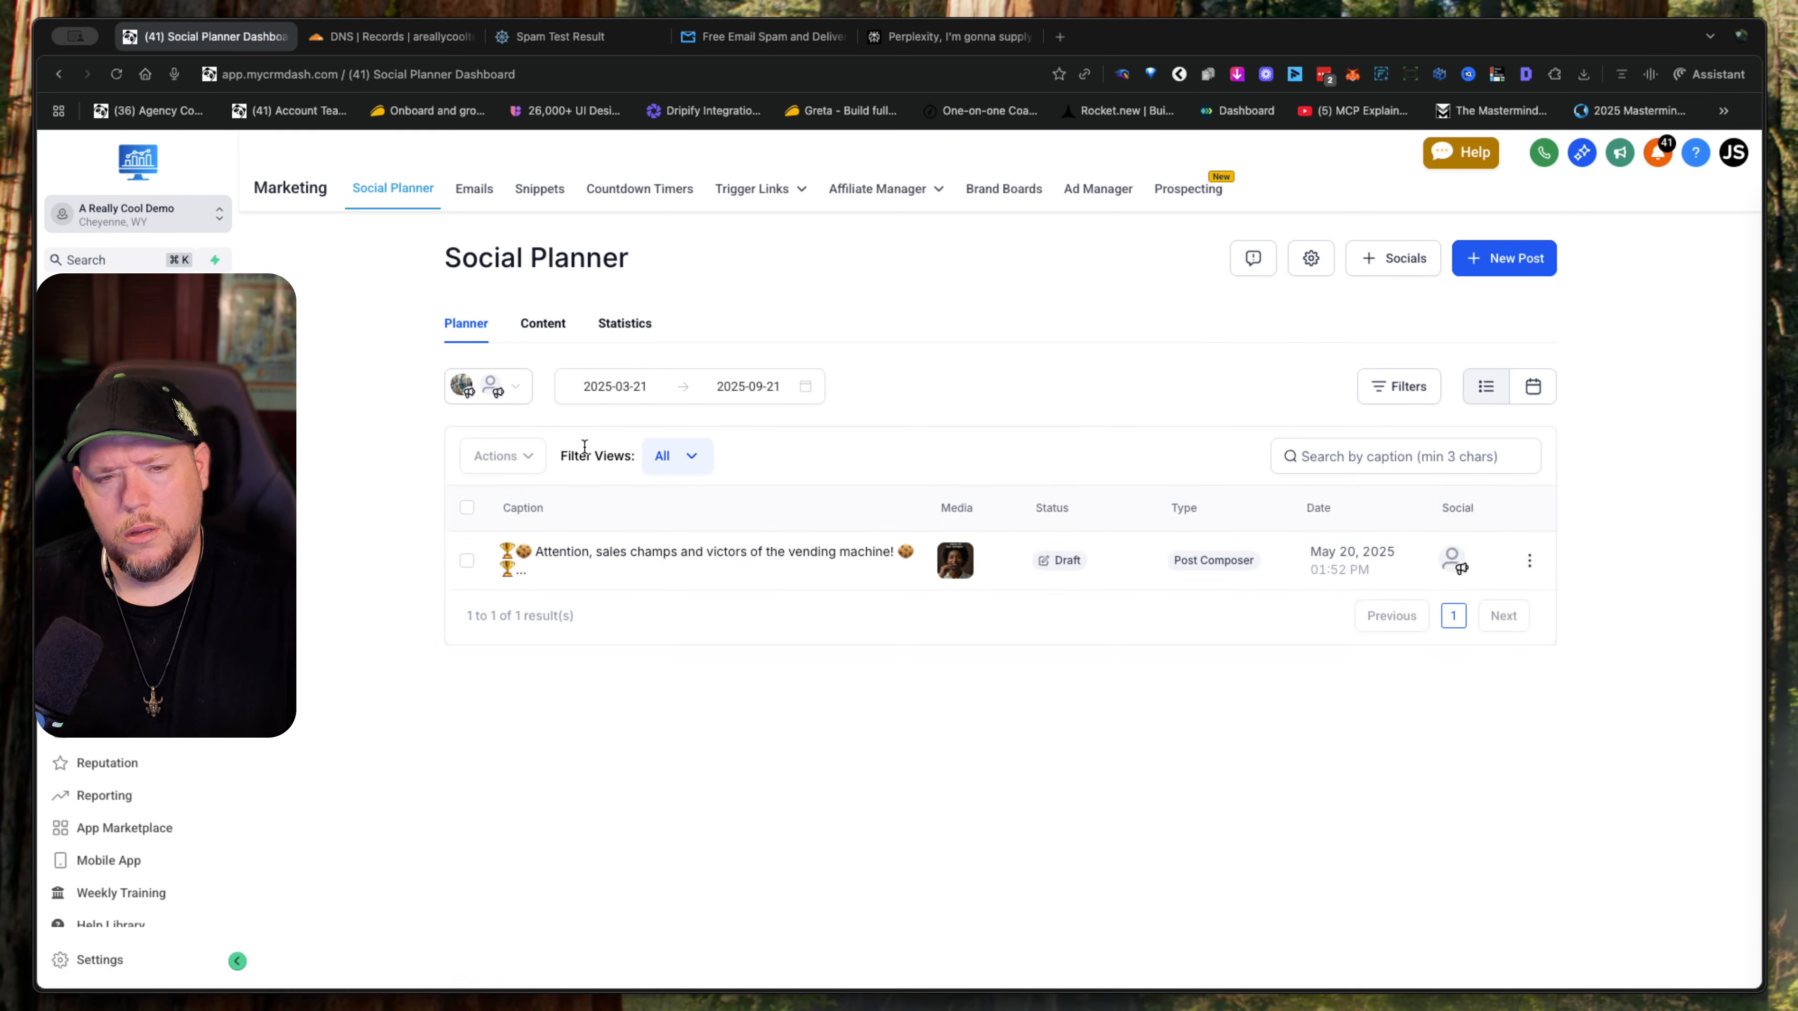
{"action": "left_click", "coordinate": [477, 190]}
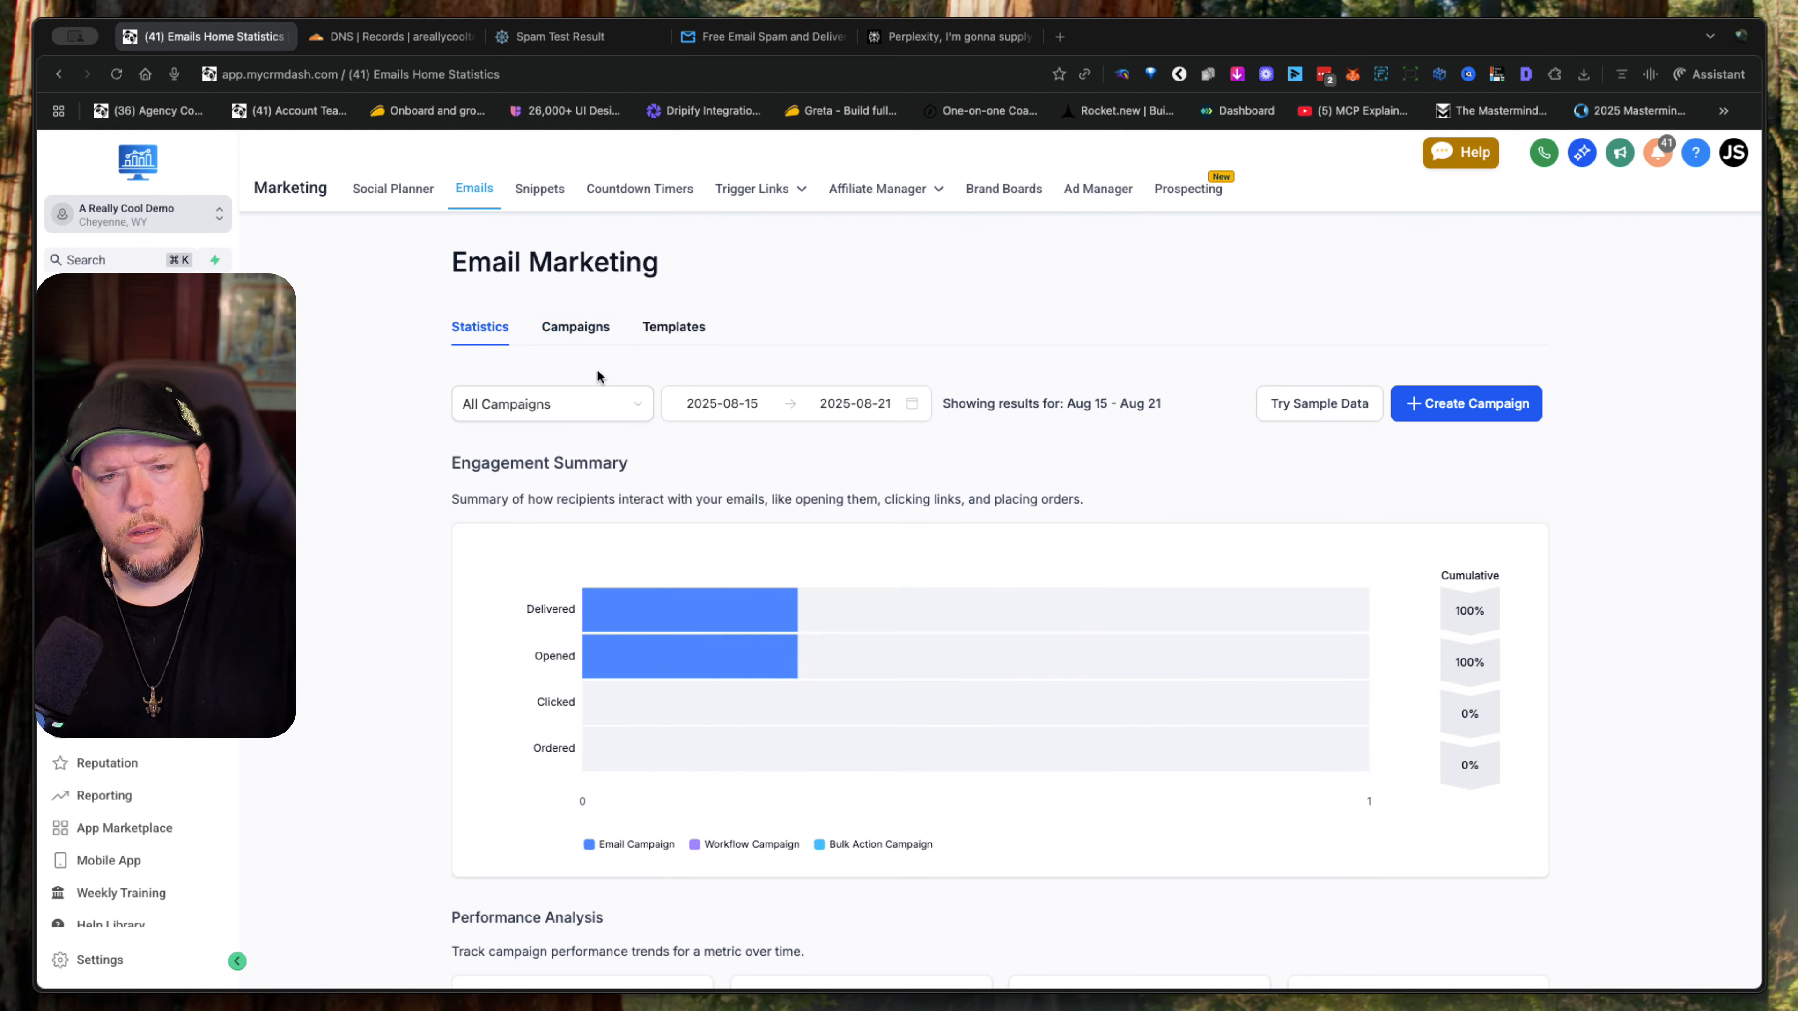
{"action": "left_click", "coordinate": [583, 333]}
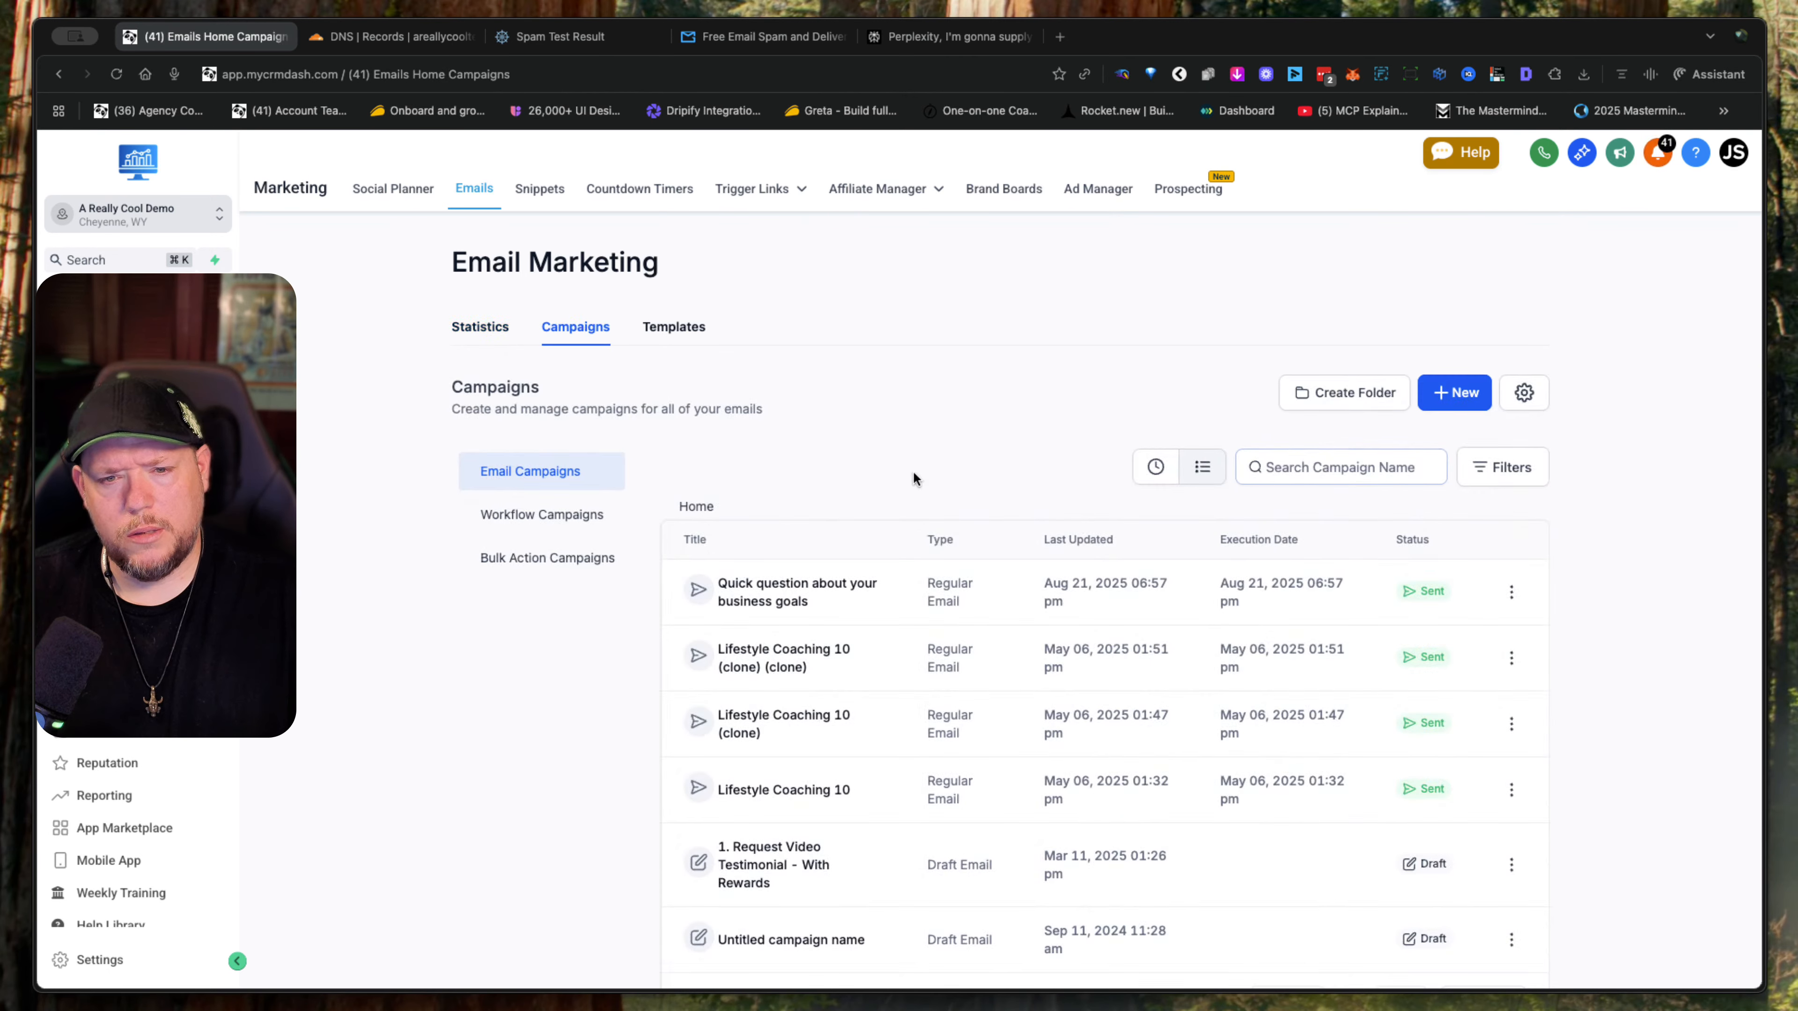
{"action": "left_click", "coordinate": [1464, 392]}
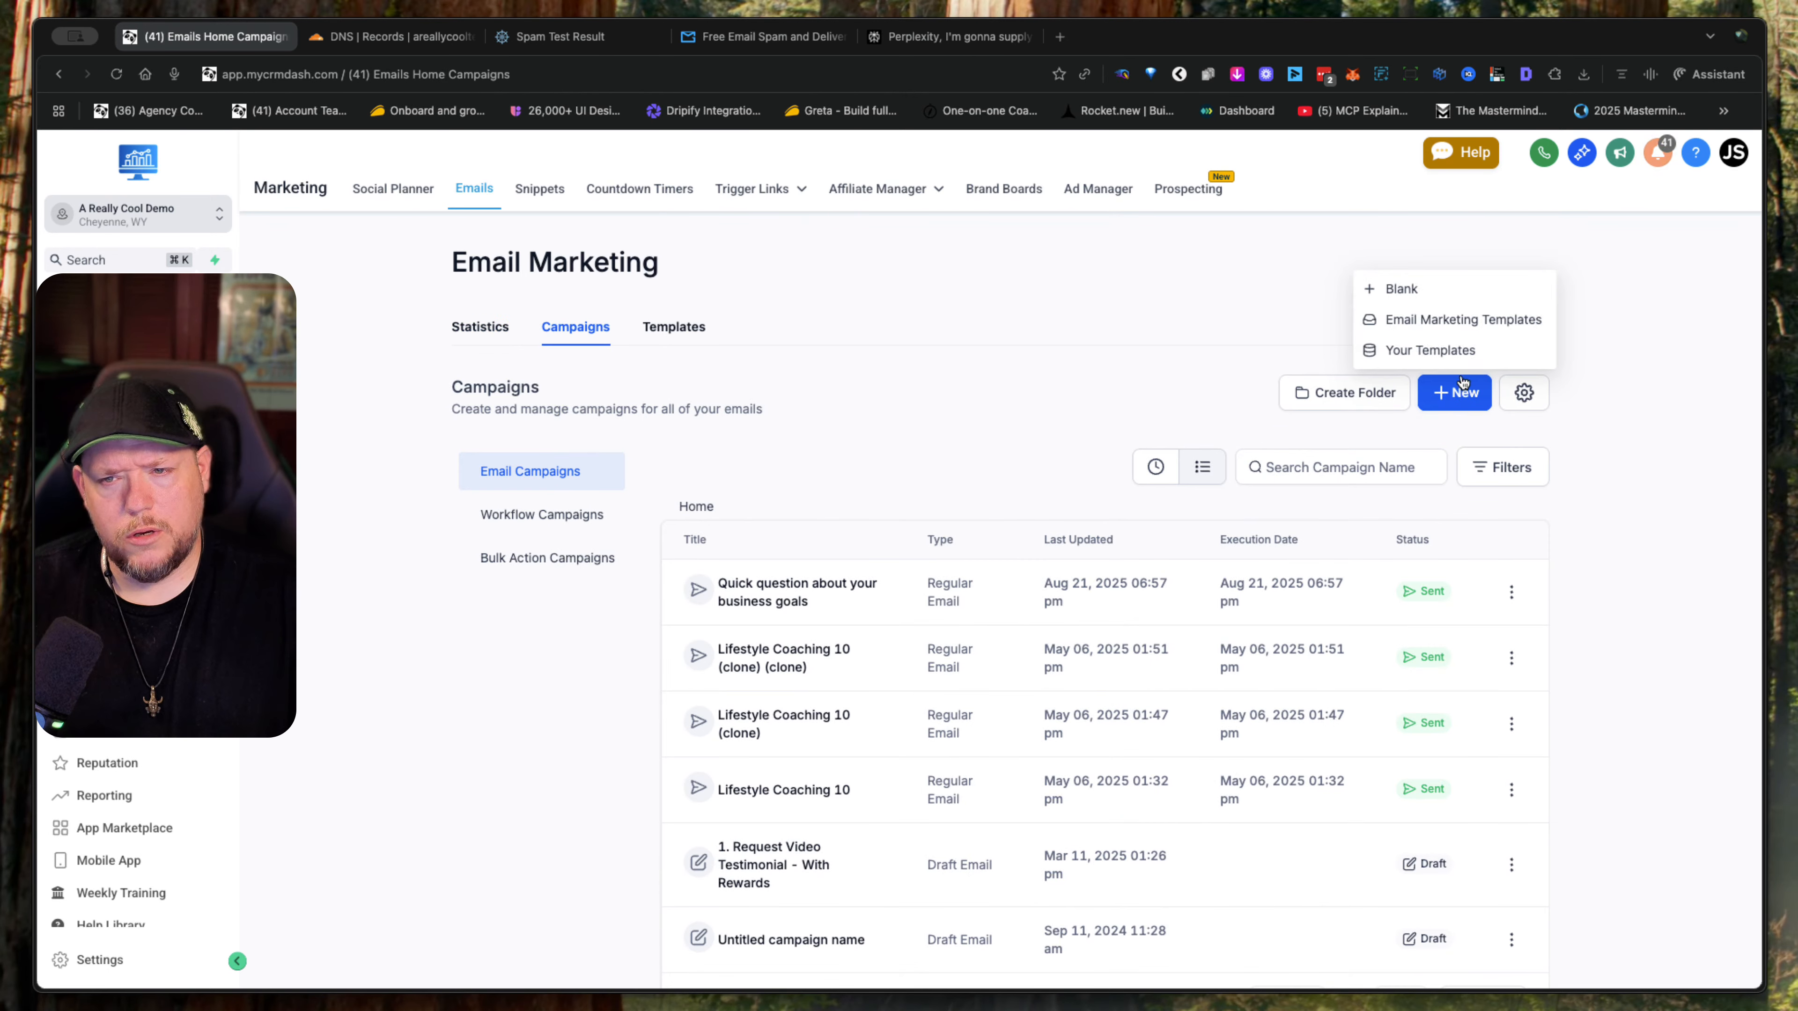
{"action": "left_click", "coordinate": [1430, 295]}
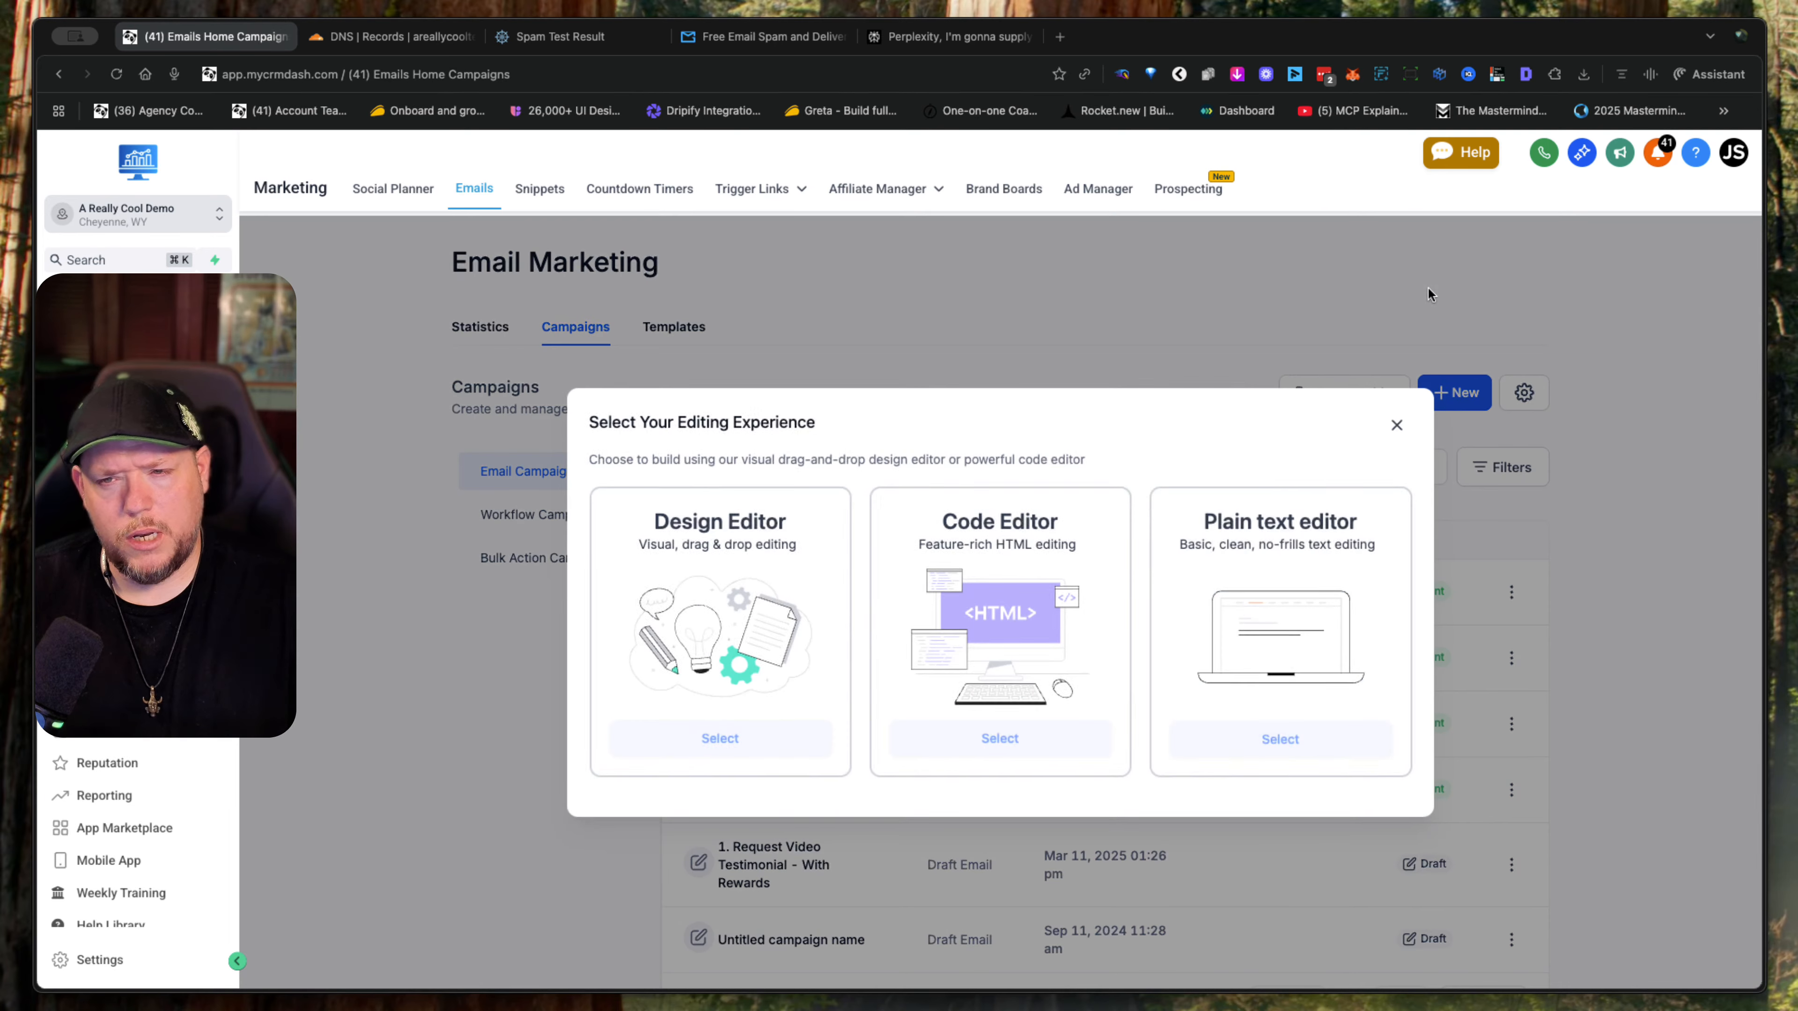
{"action": "left_click", "coordinate": [1308, 740]}
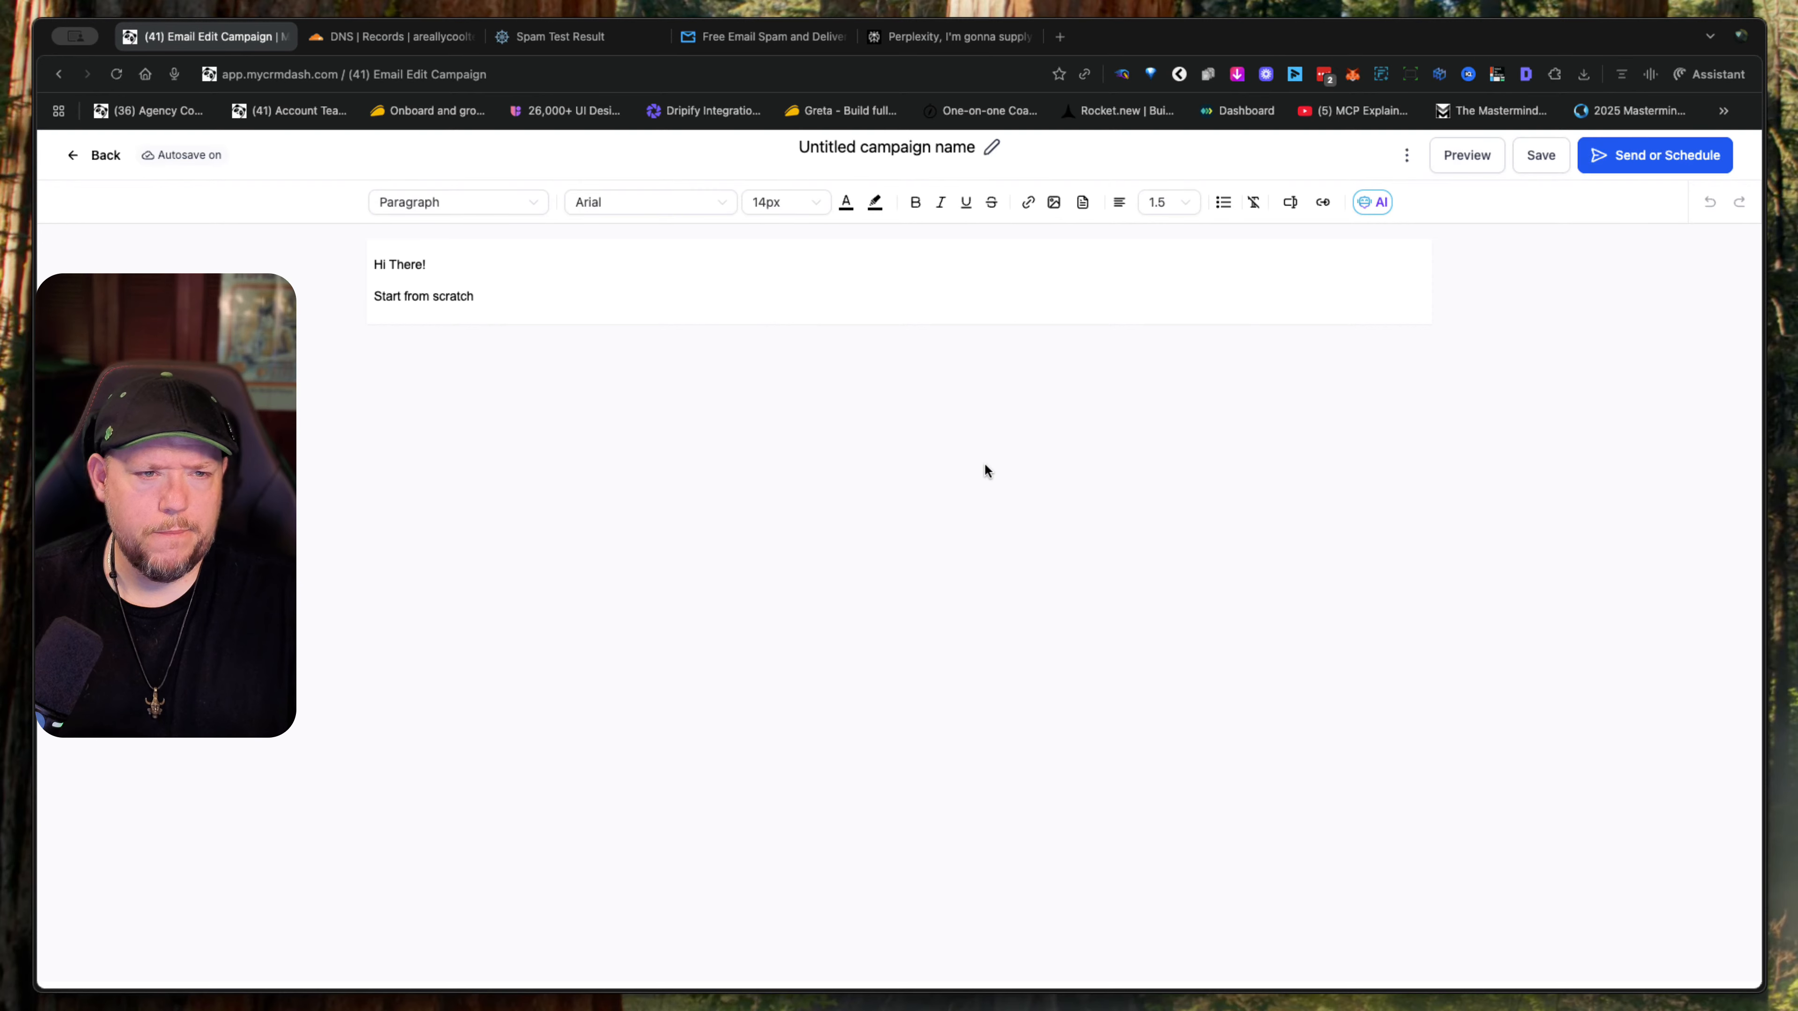
{"action": "left_click", "coordinate": [80, 158]}
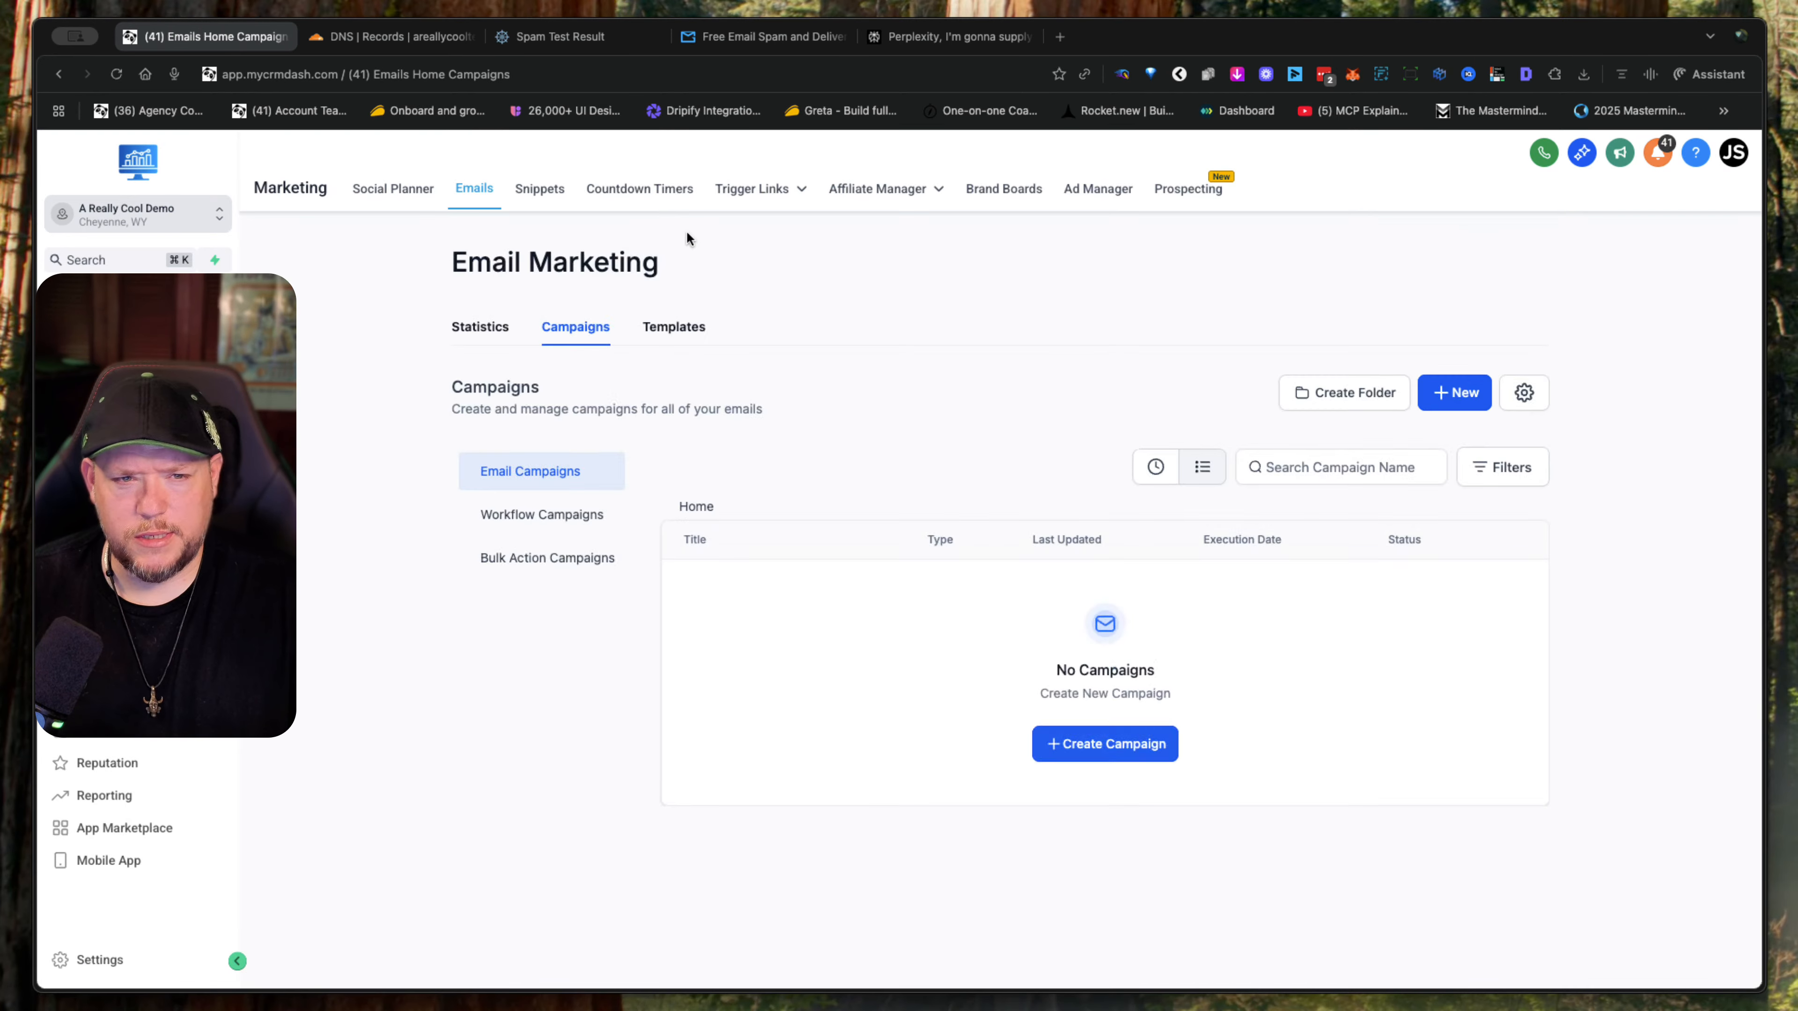
- Start a new CRM contact with the first name "The Mail" and the last name "Genius"
{"action": "left_click", "coordinate": [100, 444]}
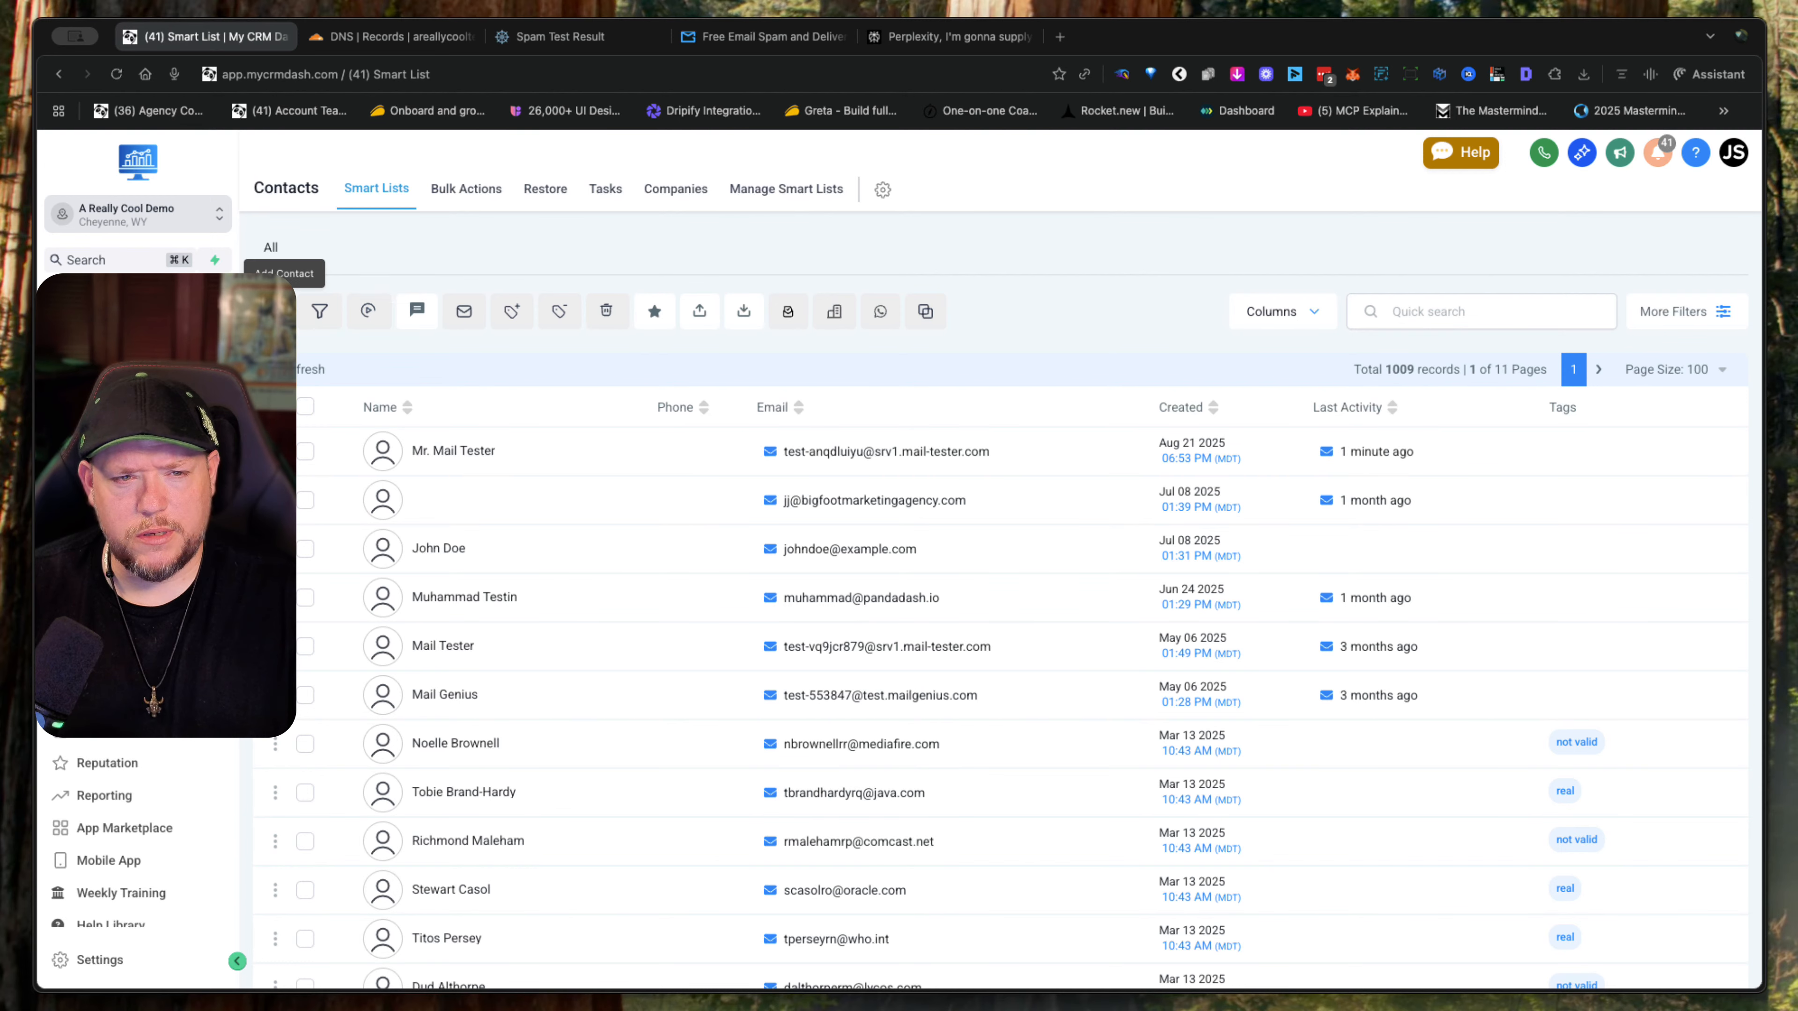
{"action": "left_click", "coordinate": [272, 311]}
{"action": "left_click", "coordinate": [777, 481]}
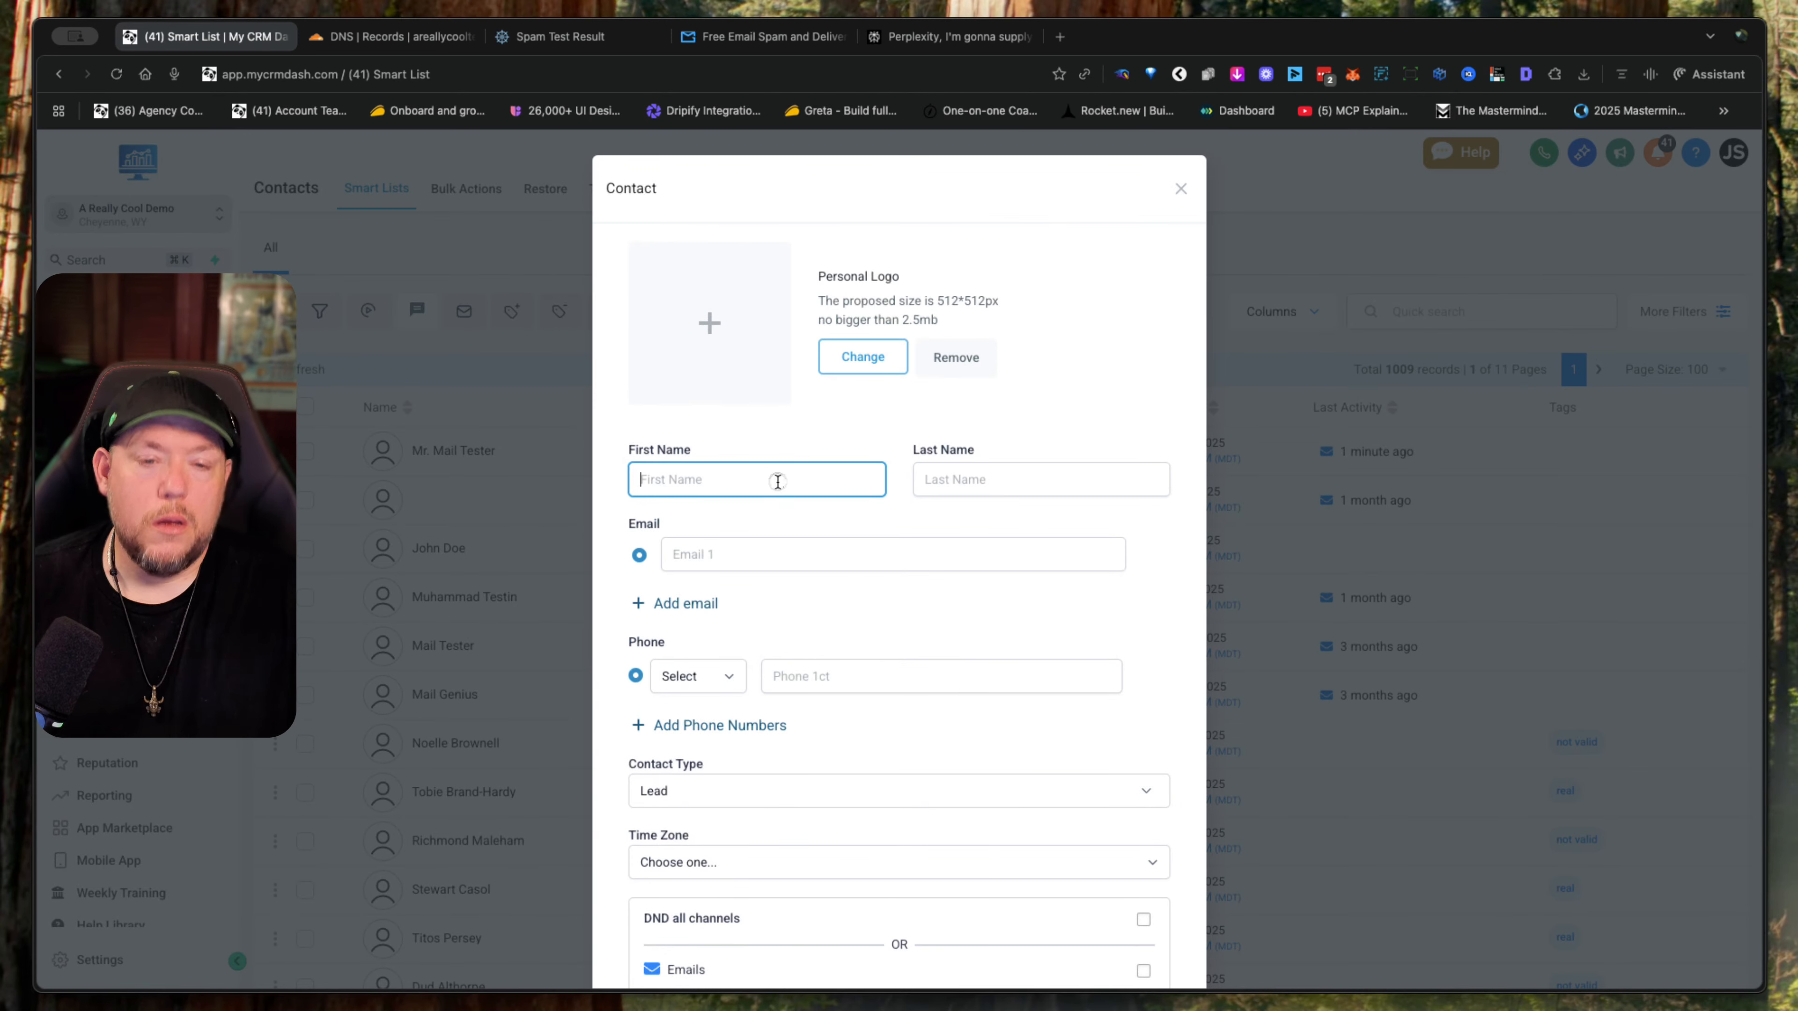
{"action": "type", "text": "The"}
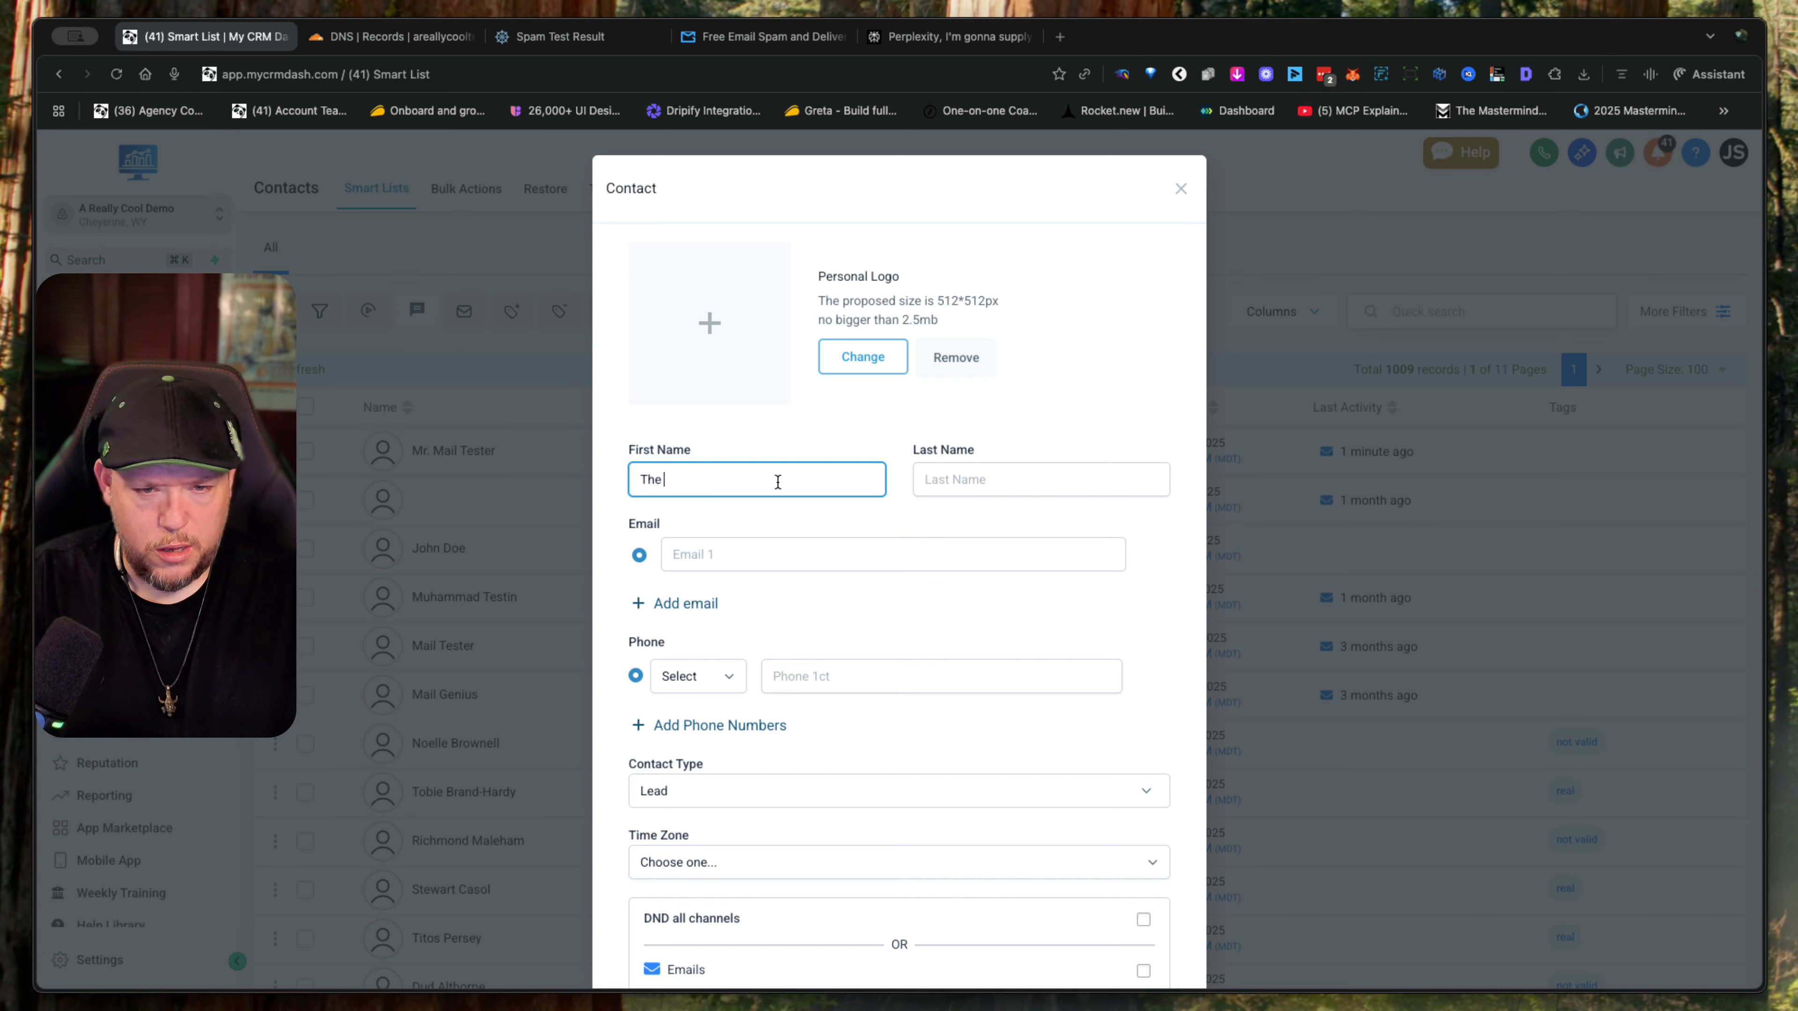
{"action": "type", "text": " Mail"}
{"action": "key", "text": "Tab"}
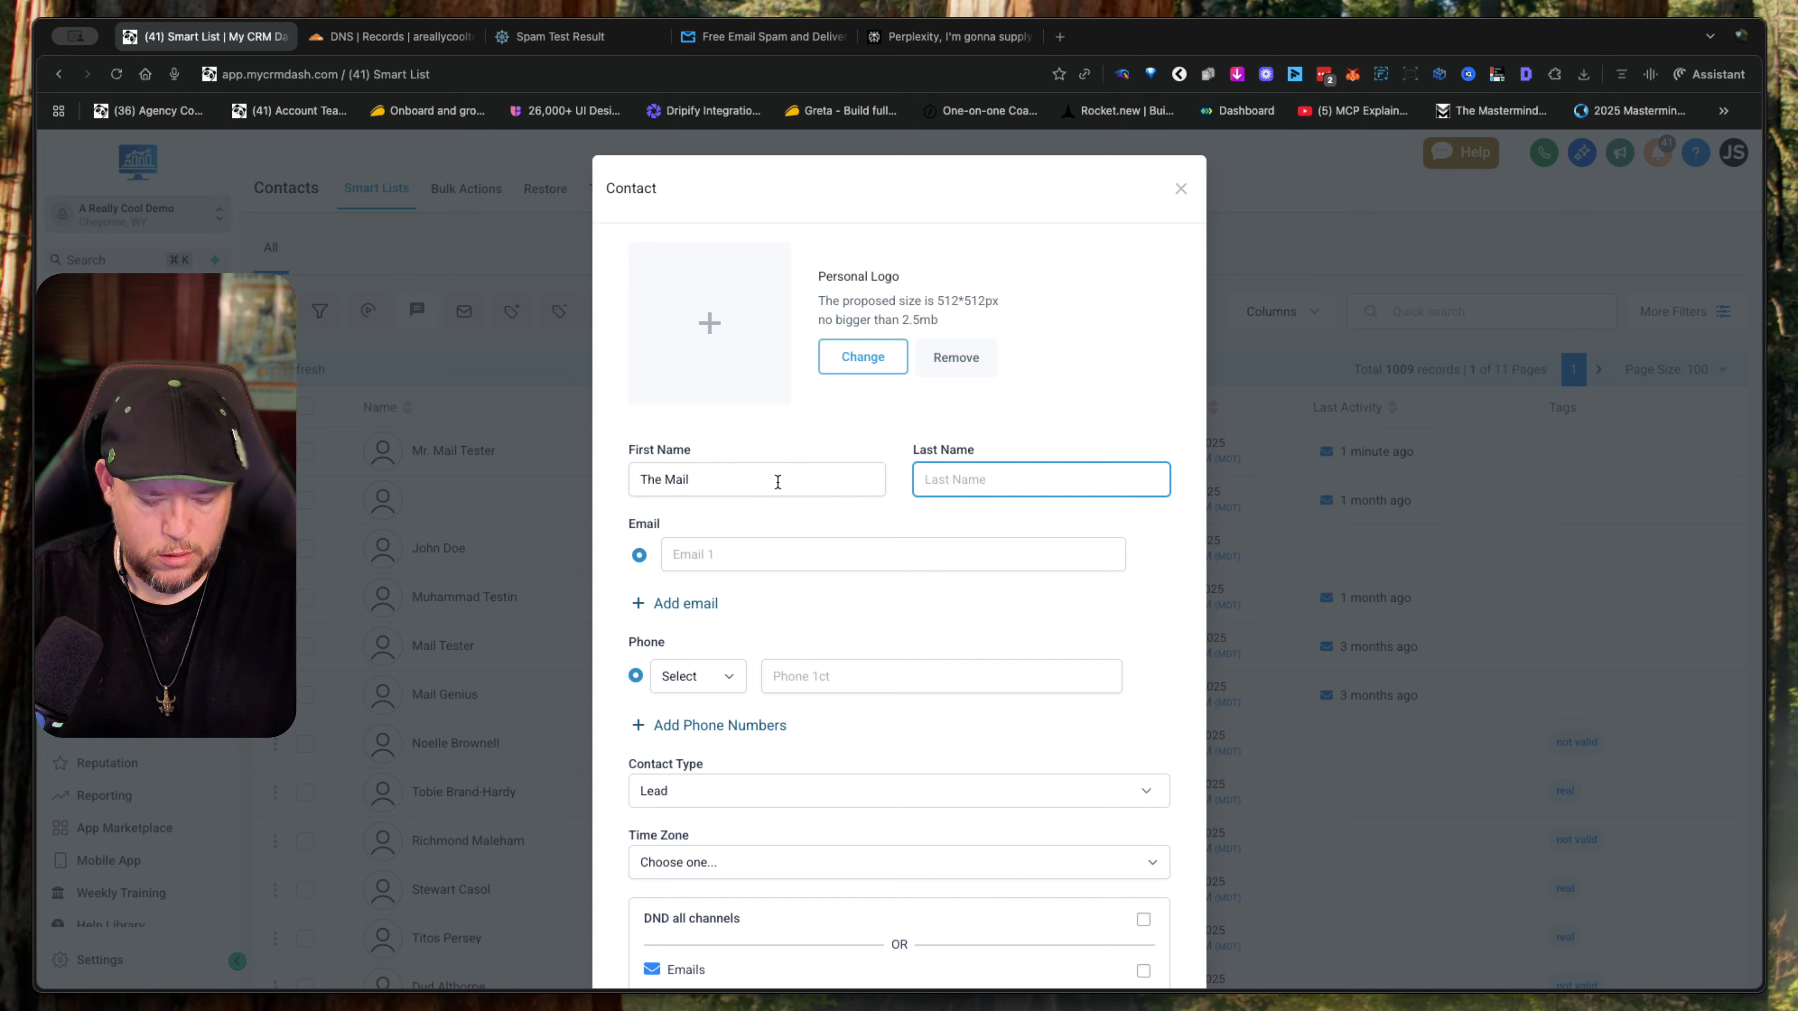
{"action": "type", "text": "Genius"}
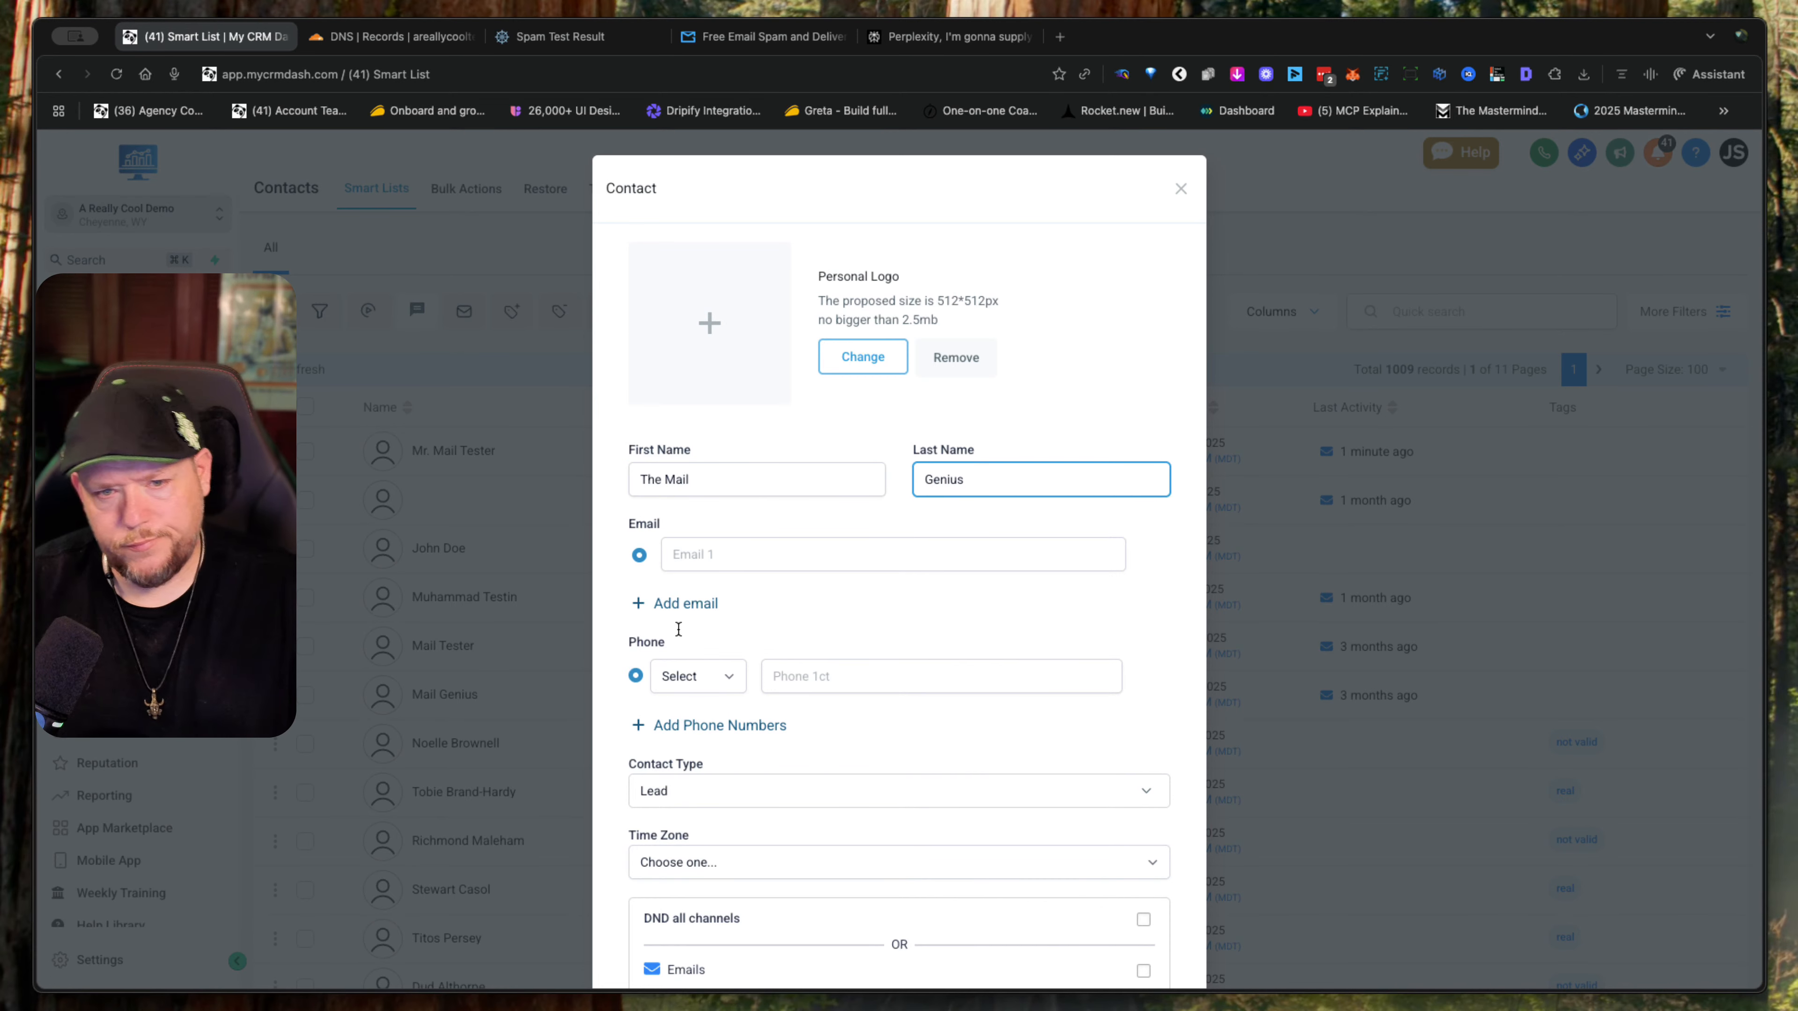
- Copy the test email address from MailGenius and enter it as the new CRM contact's email
{"action": "left_click", "coordinate": [733, 559]}
{"action": "key", "text": "super+v"}
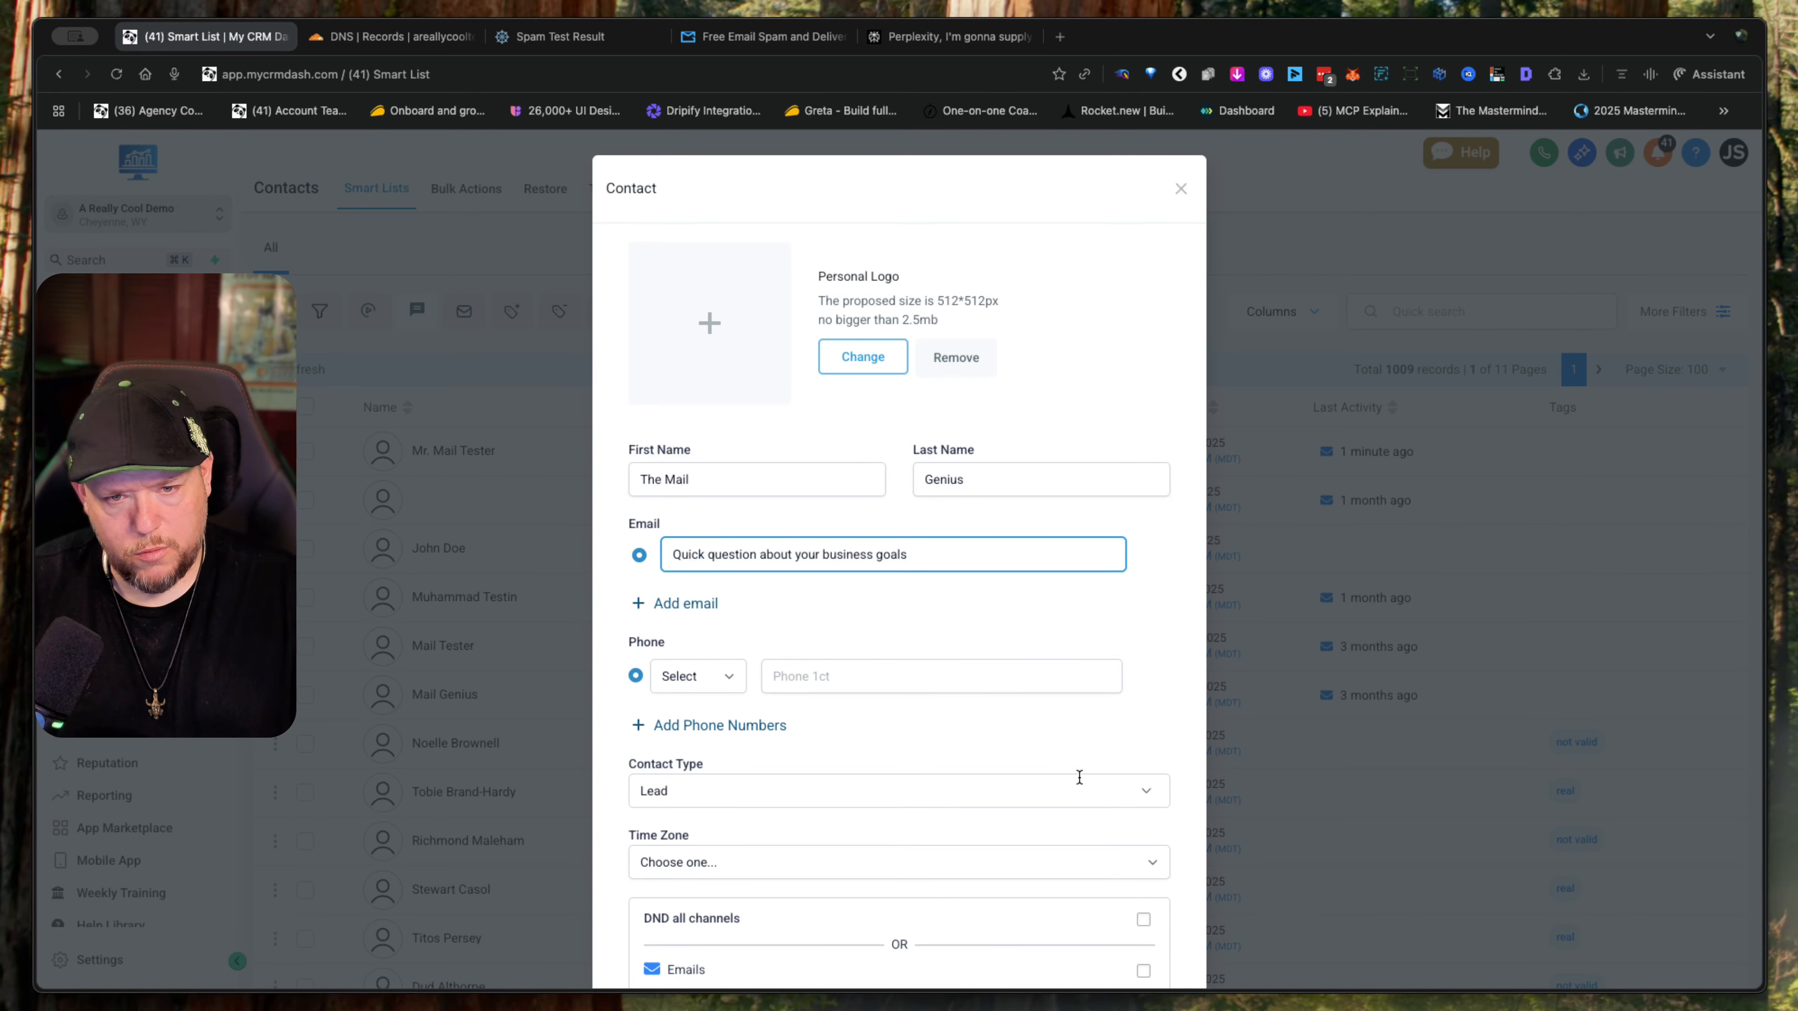
{"action": "key", "text": "super+z"}
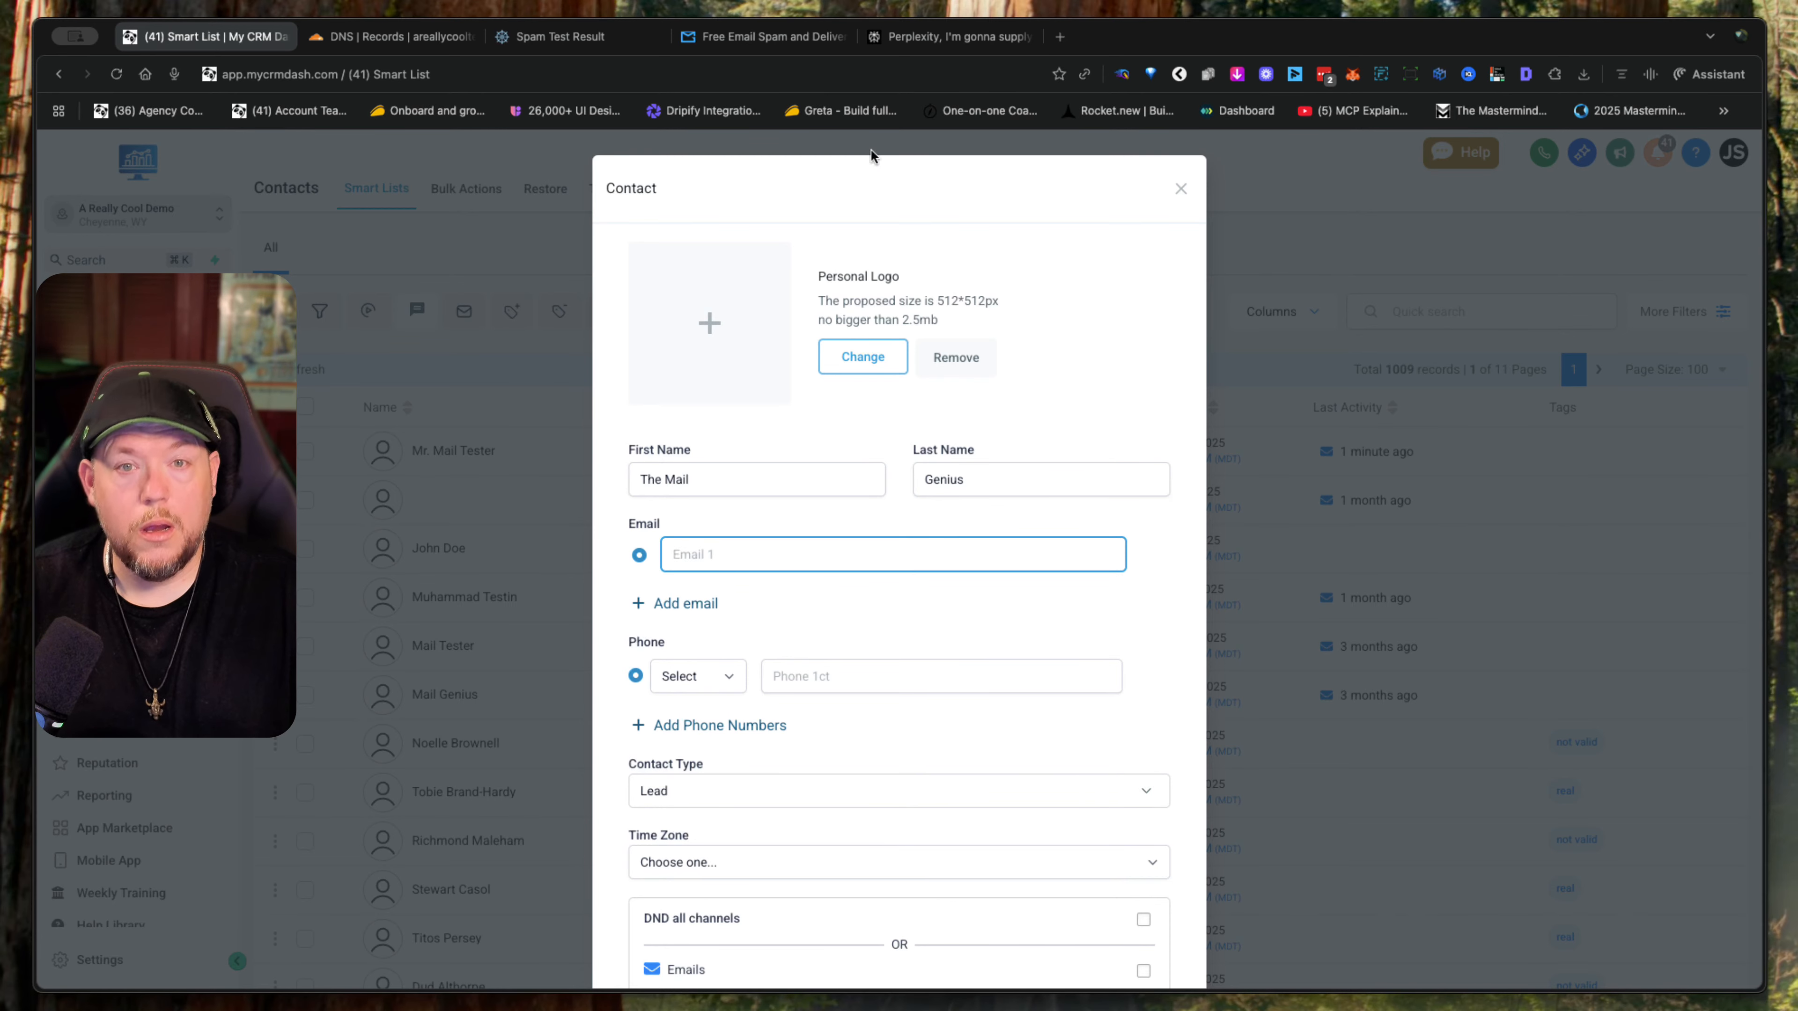
{"action": "left_click", "coordinate": [785, 36]}
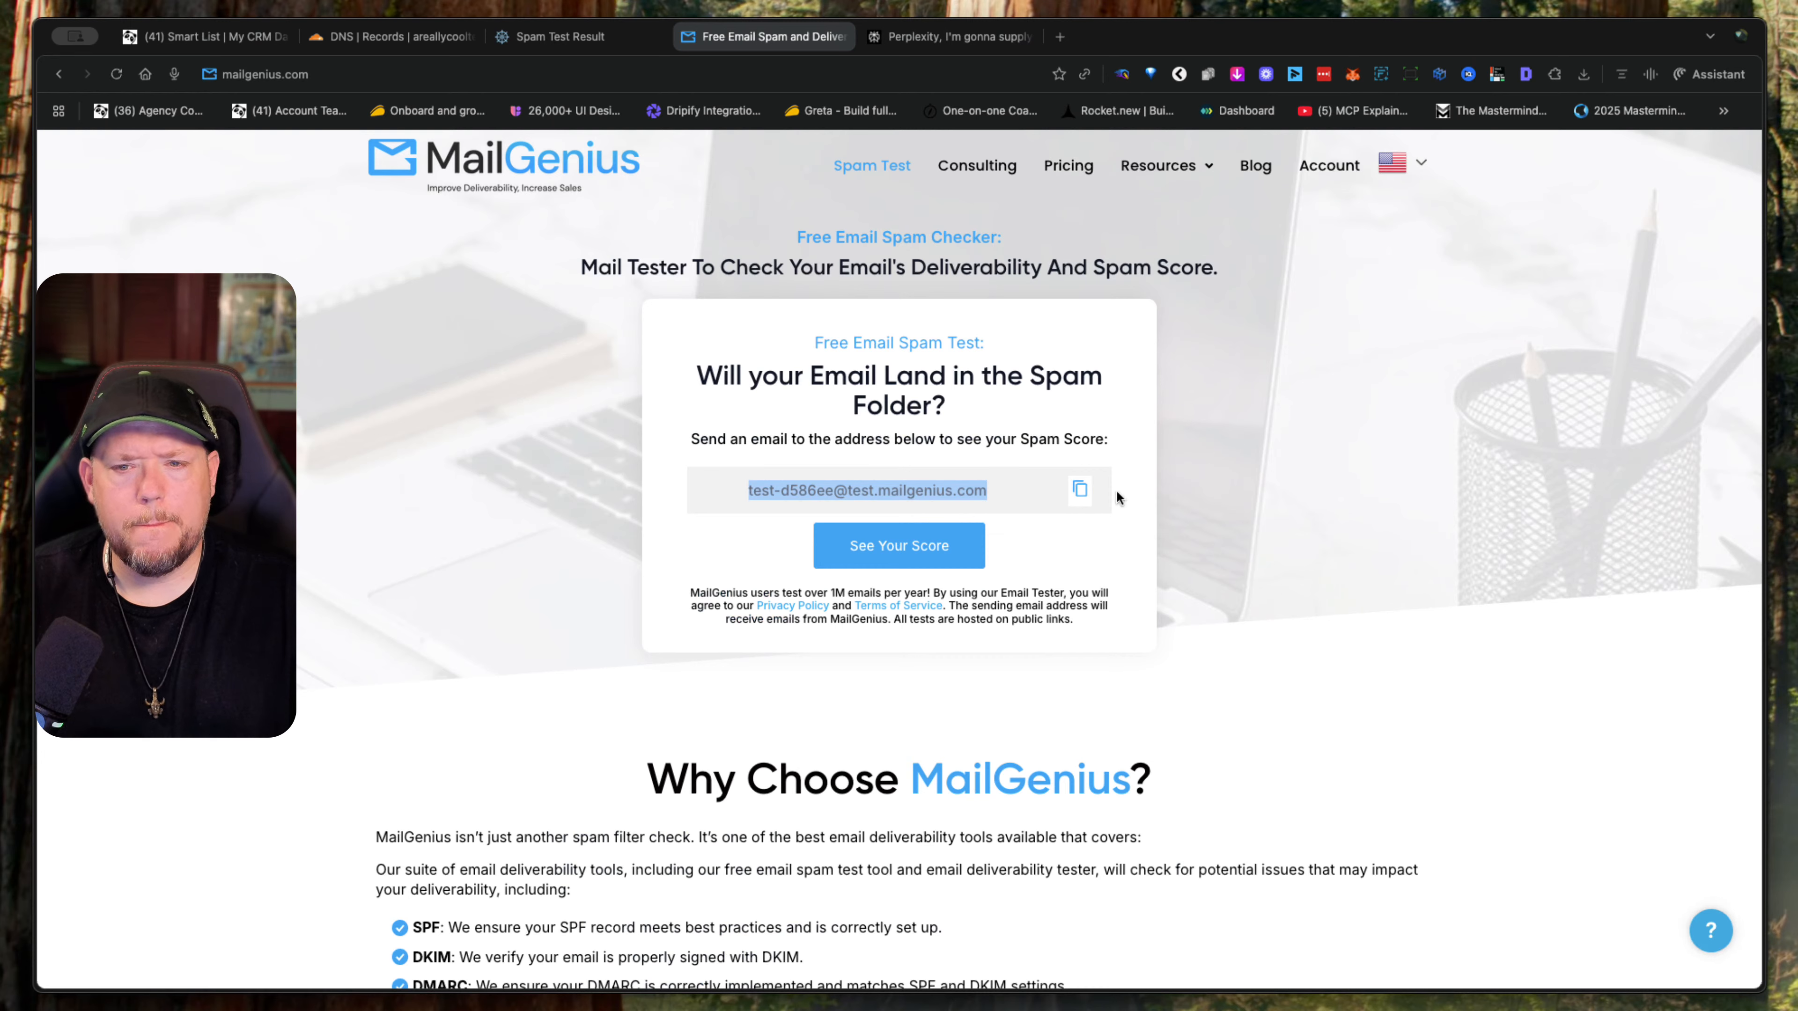
{"action": "left_click", "coordinate": [1081, 493]}
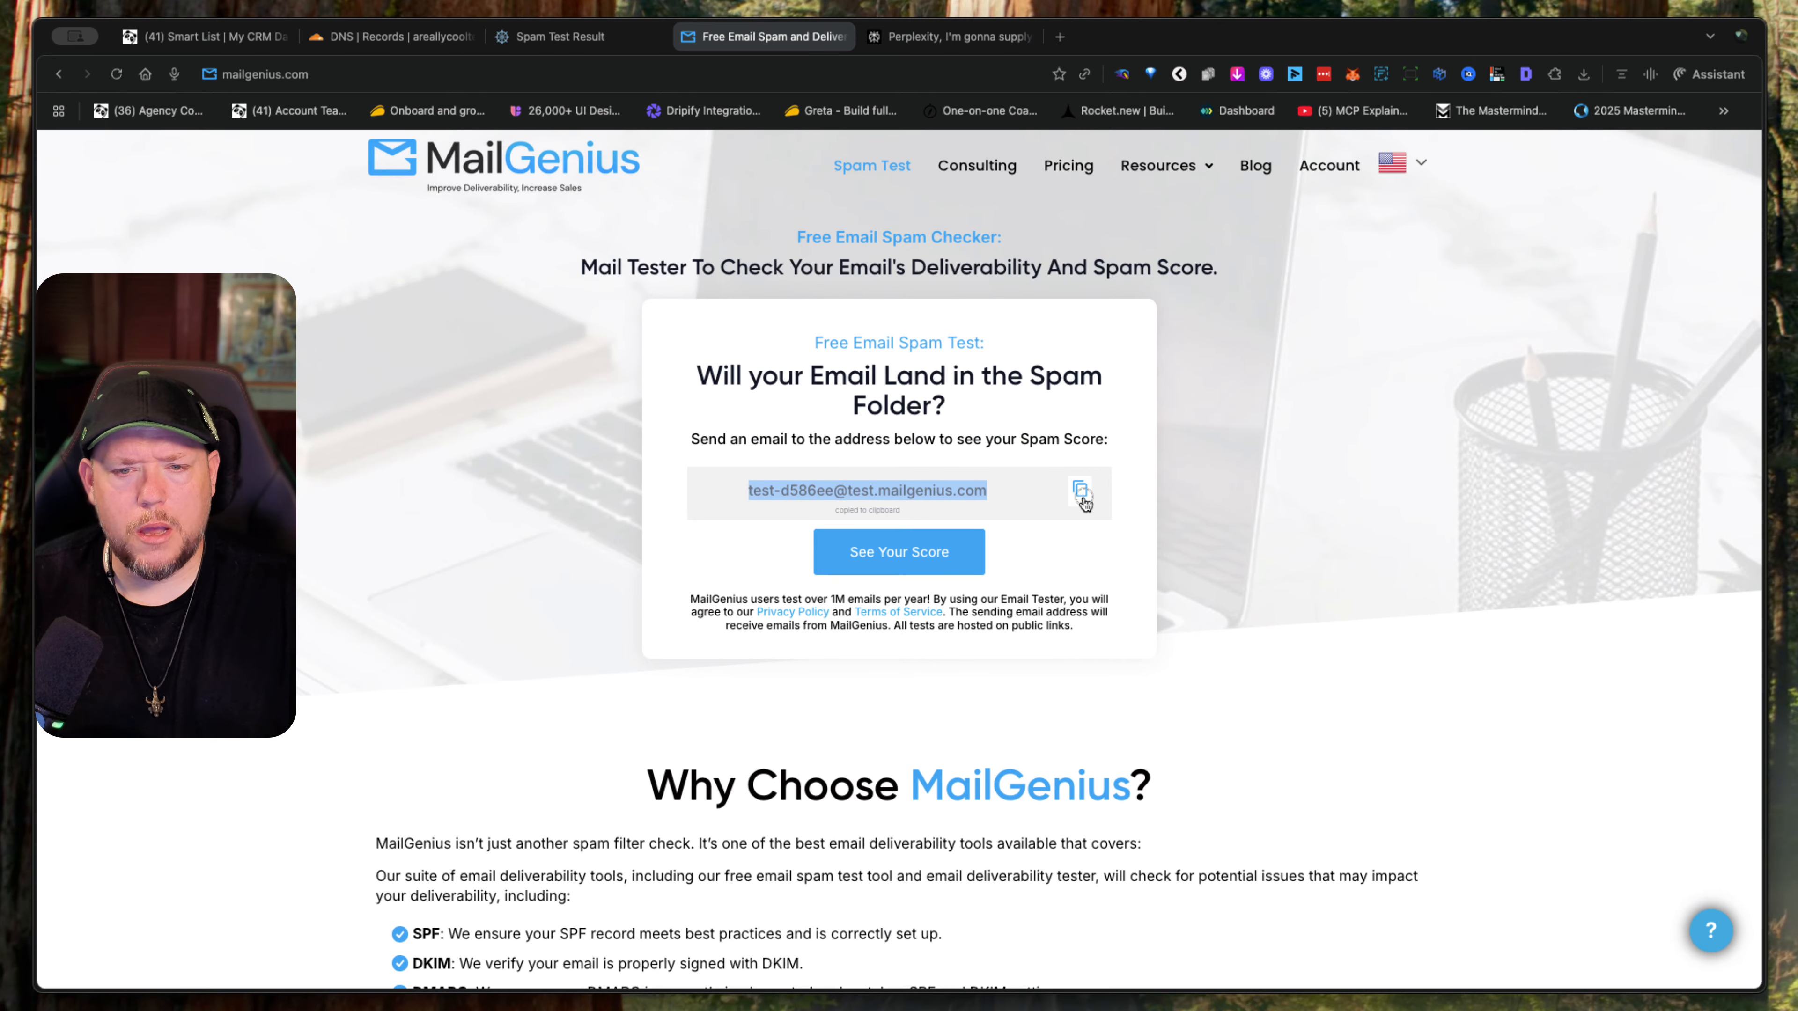
{"action": "left_click", "coordinate": [225, 39]}
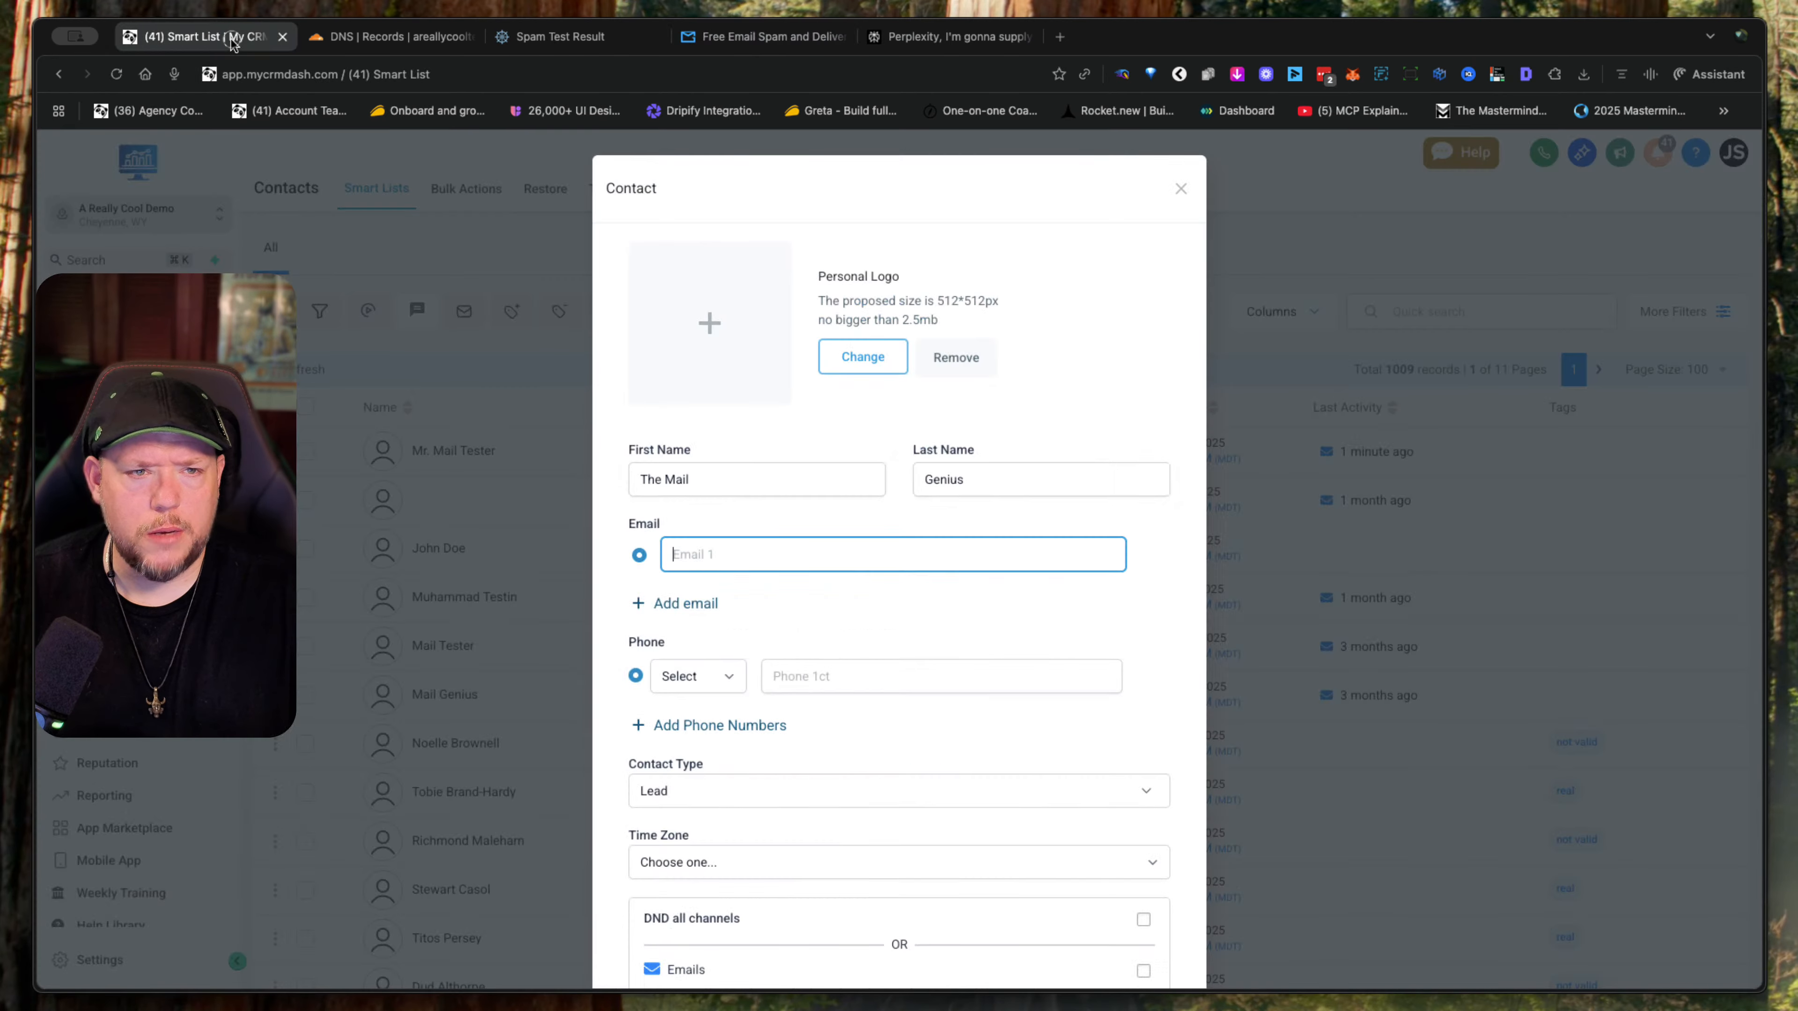
{"action": "key", "text": "super+v"}
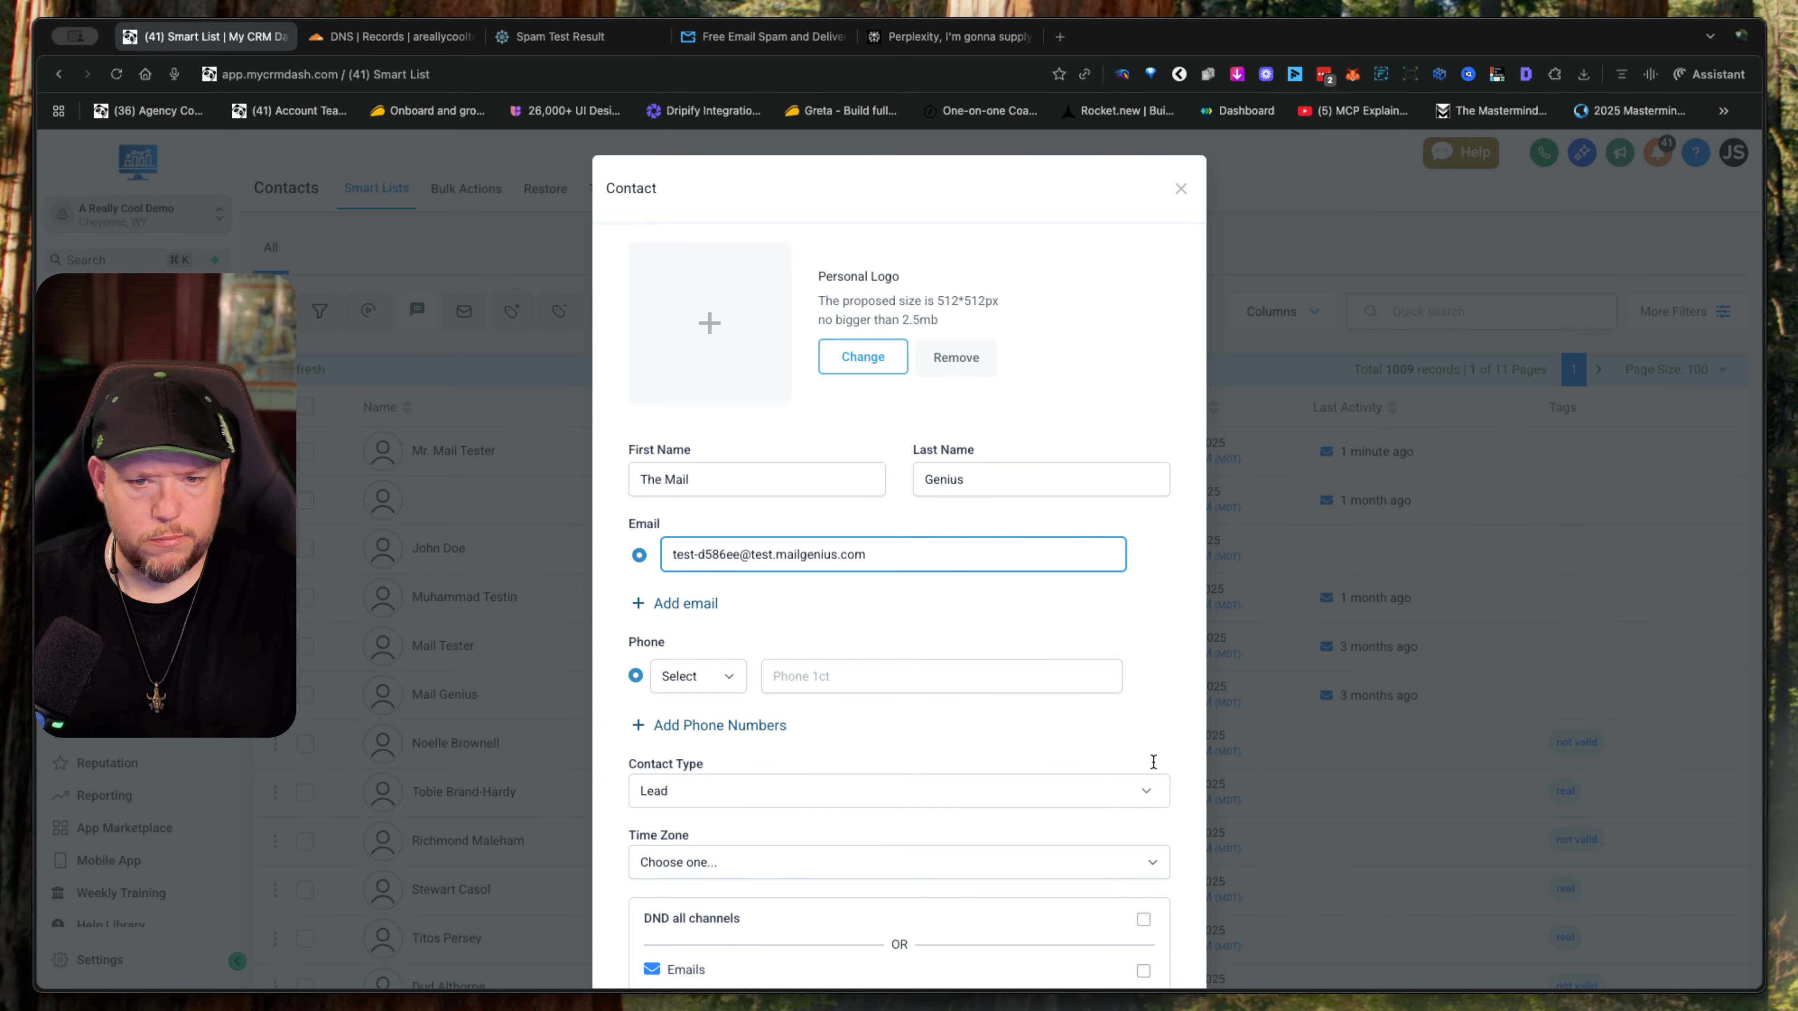
- Save the new Mail Genius contact and verify its email address
{"action": "scroll", "coordinate": [1152, 754], "scroll_direction": "down", "scroll_amount": 5}
{"action": "left_click", "coordinate": [1138, 922]}
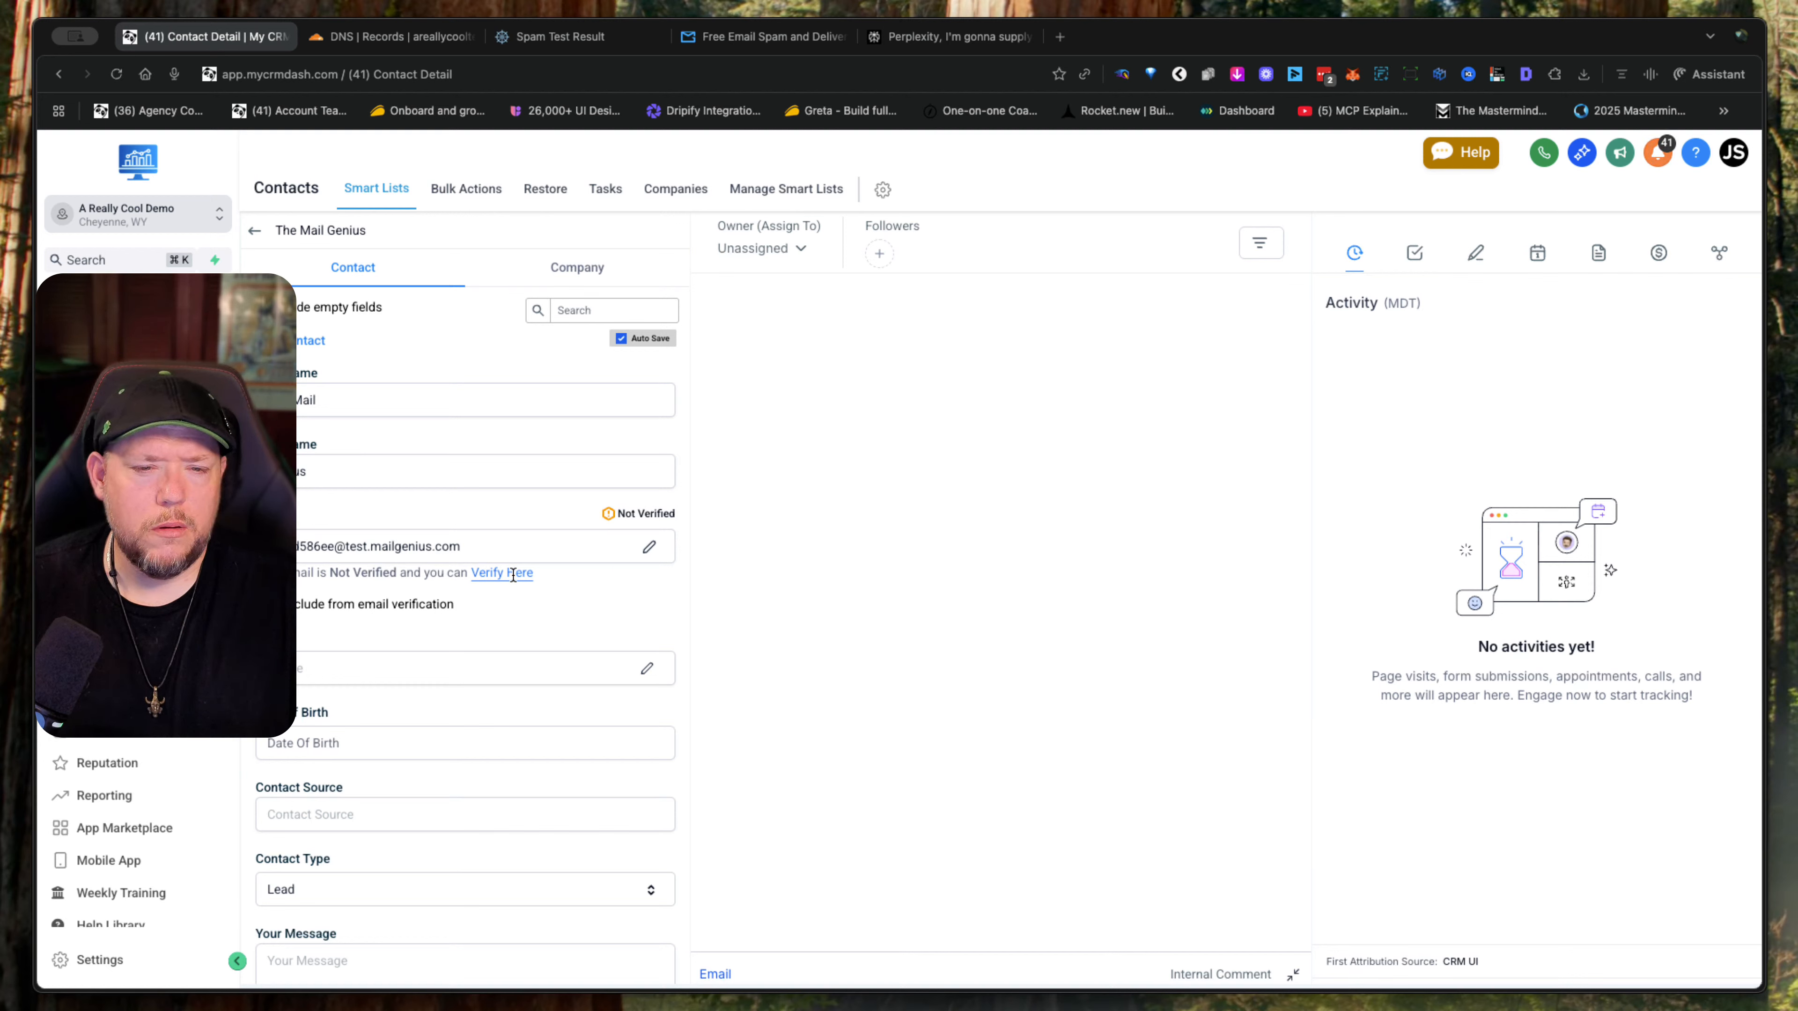
{"action": "left_click", "coordinate": [514, 573]}
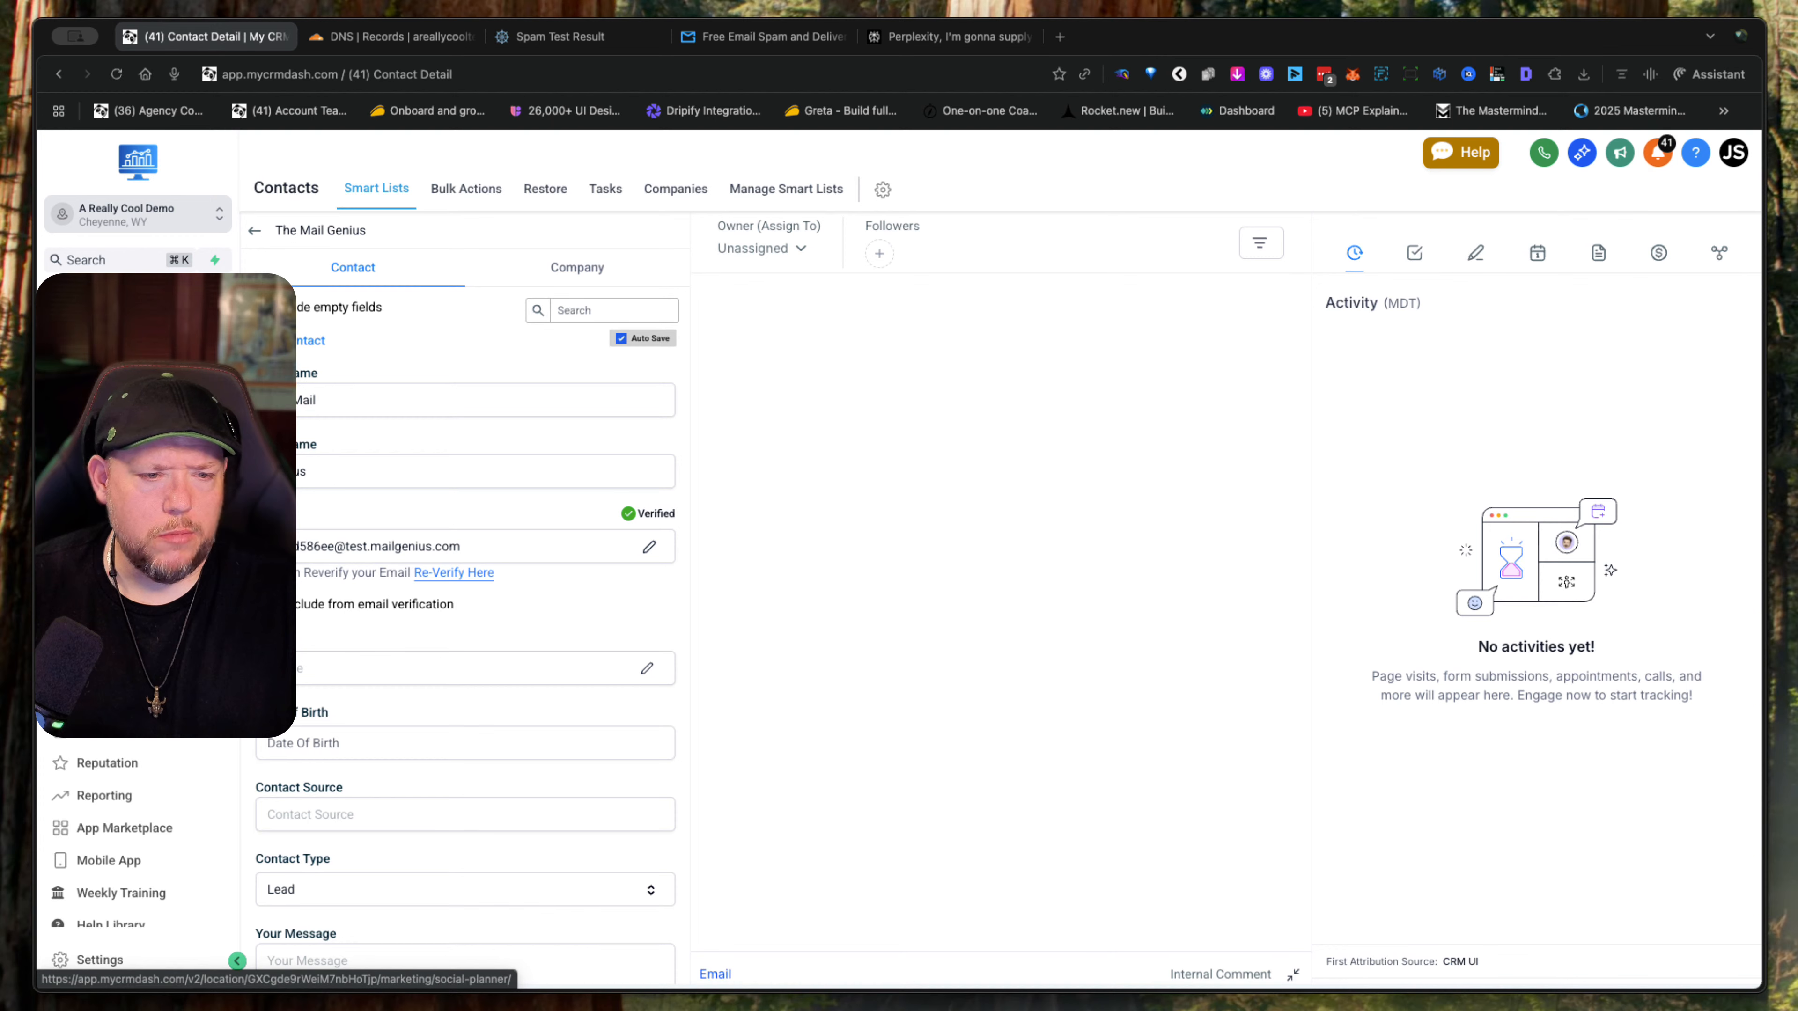
- Create a blank email marketing campaign using the plain text editor
{"action": "left_click", "coordinate": [102, 601]}
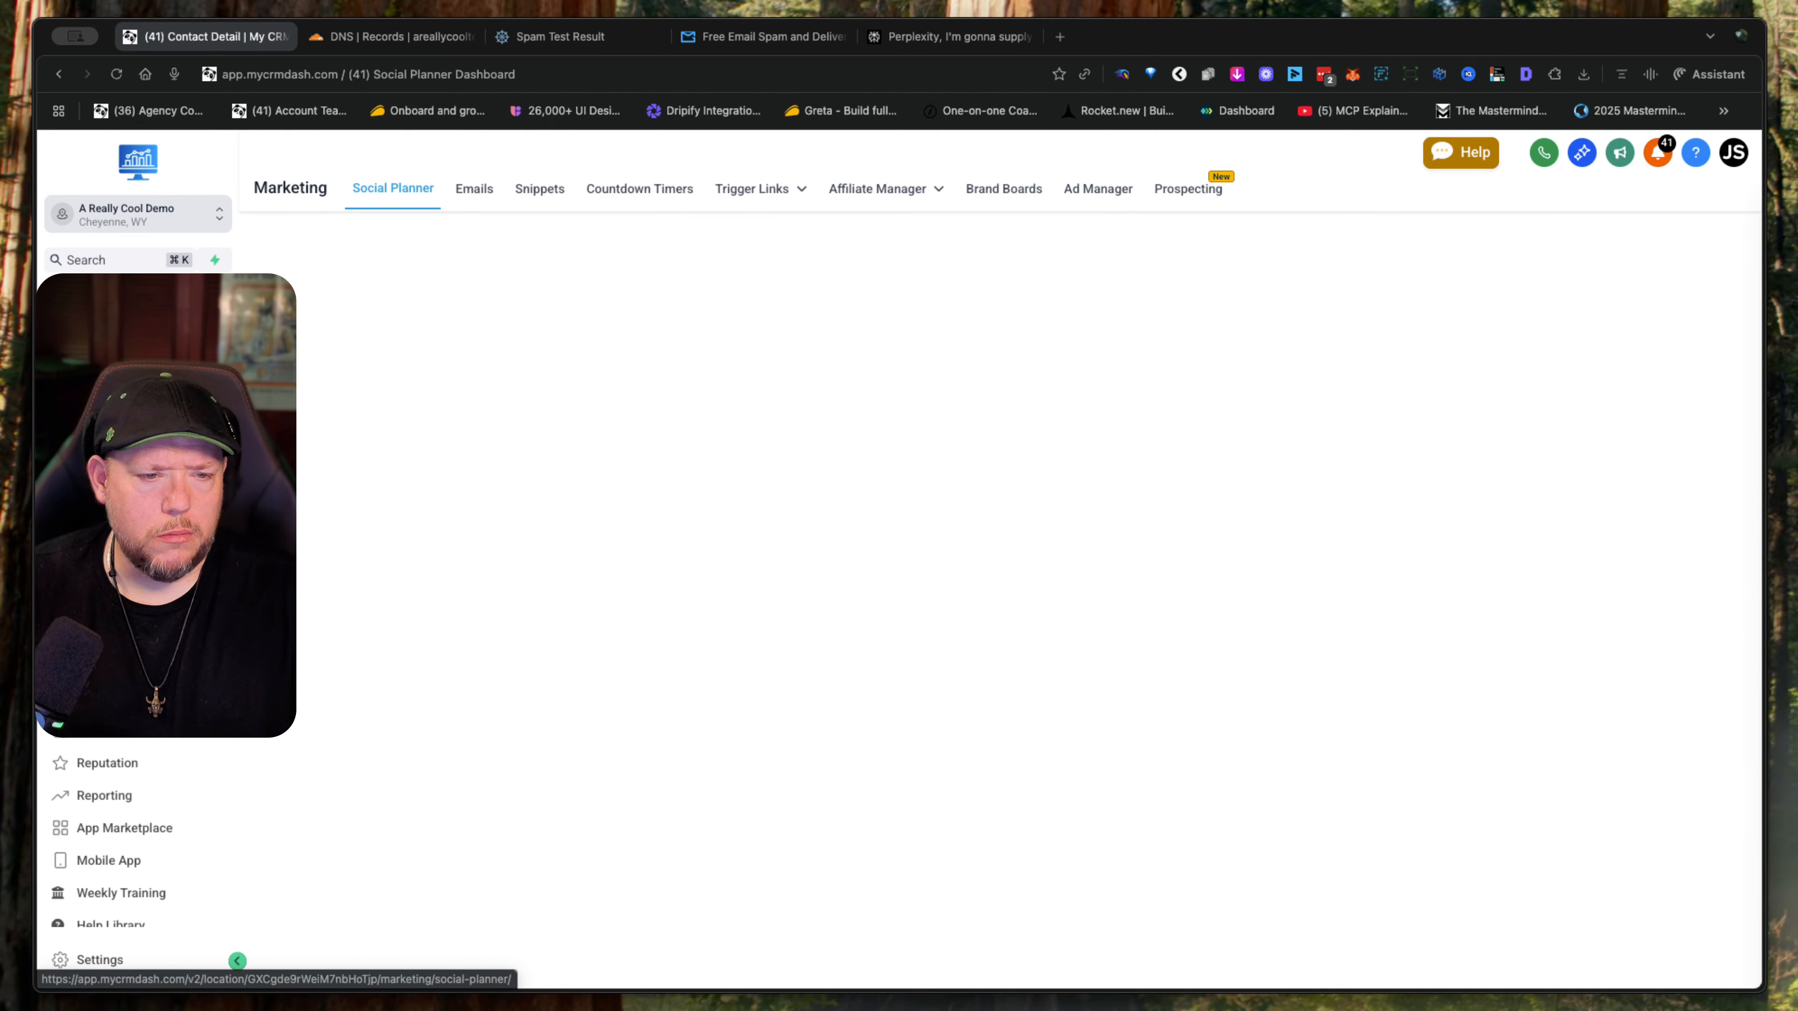
{"action": "left_click", "coordinate": [476, 190]}
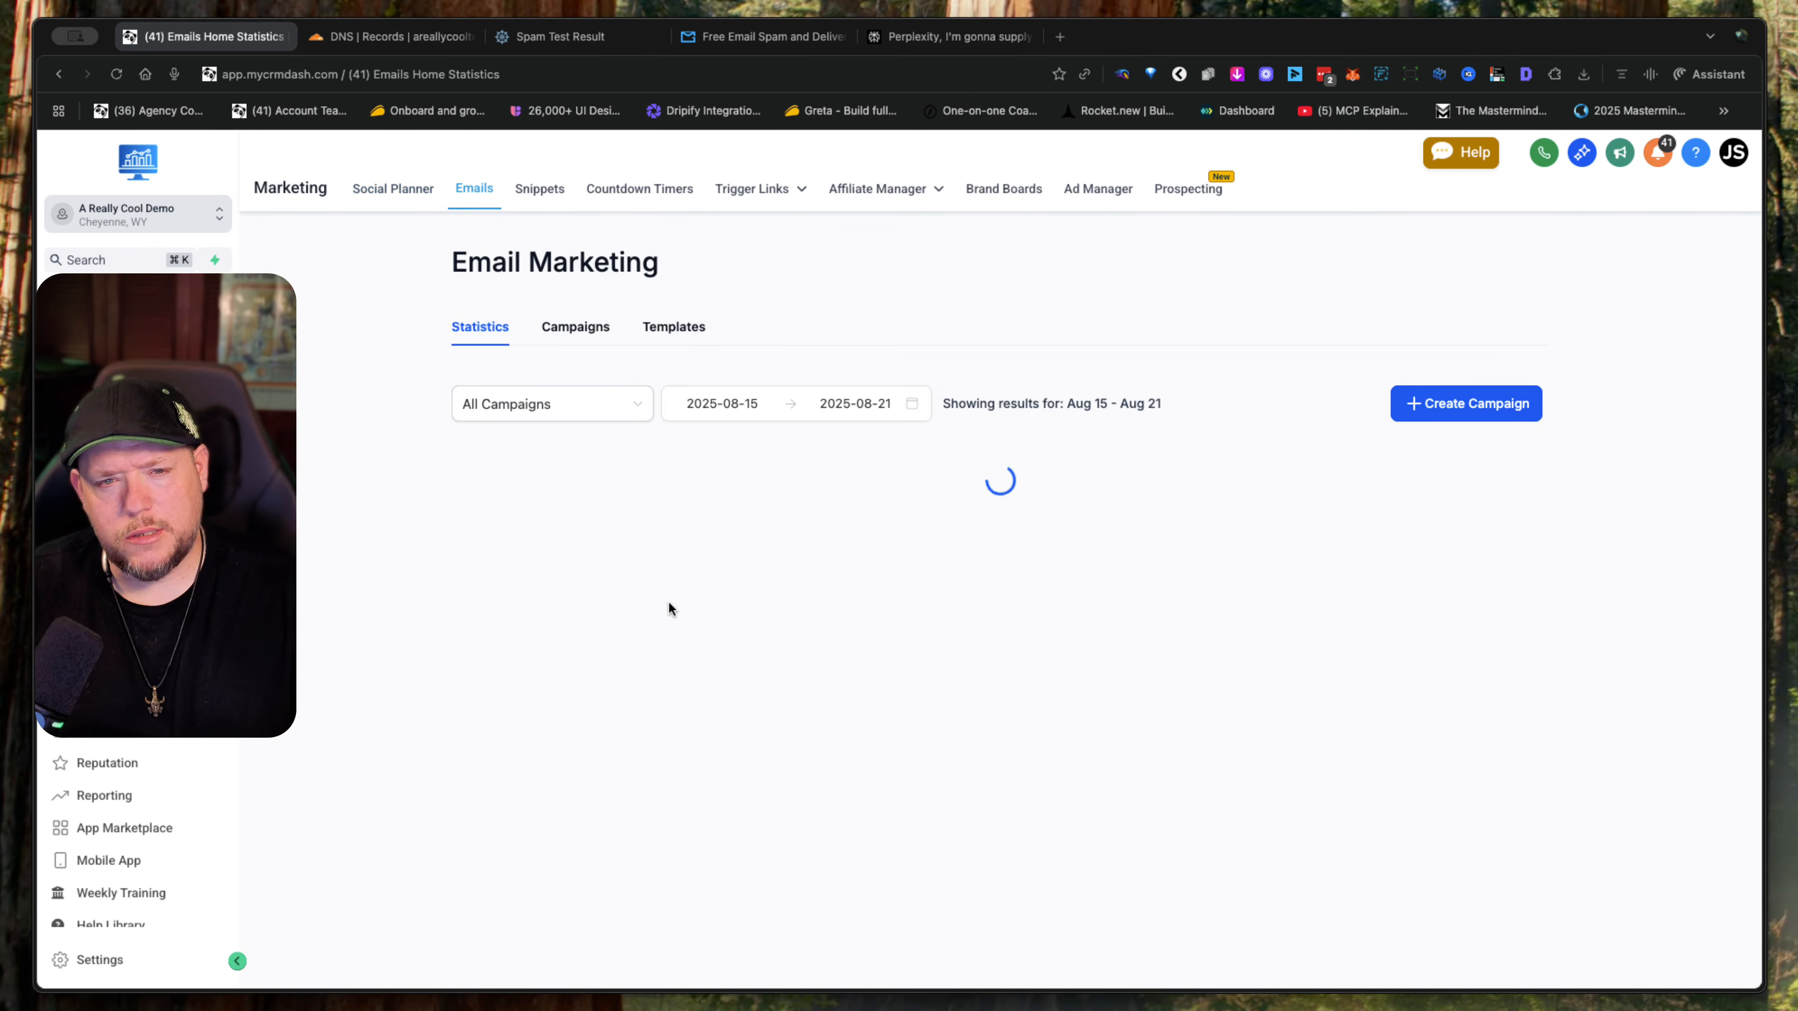
{"action": "left_click", "coordinate": [575, 328]}
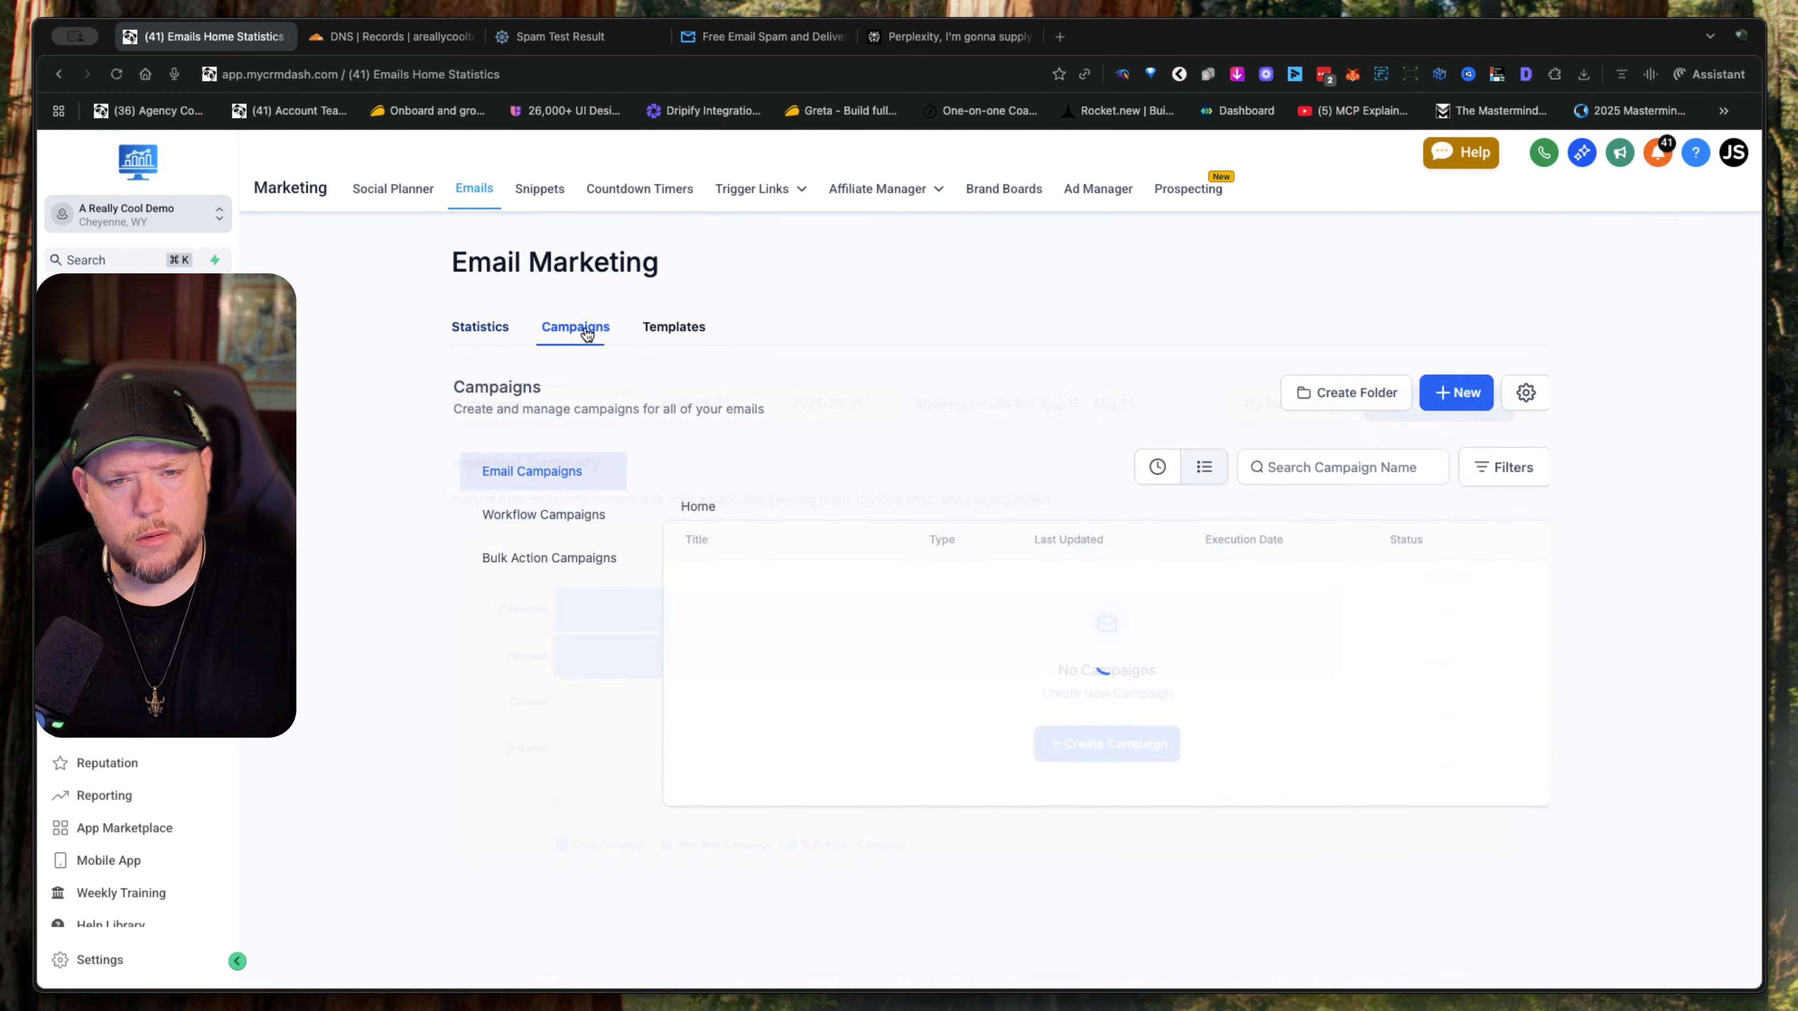
{"action": "left_click", "coordinate": [1452, 400]}
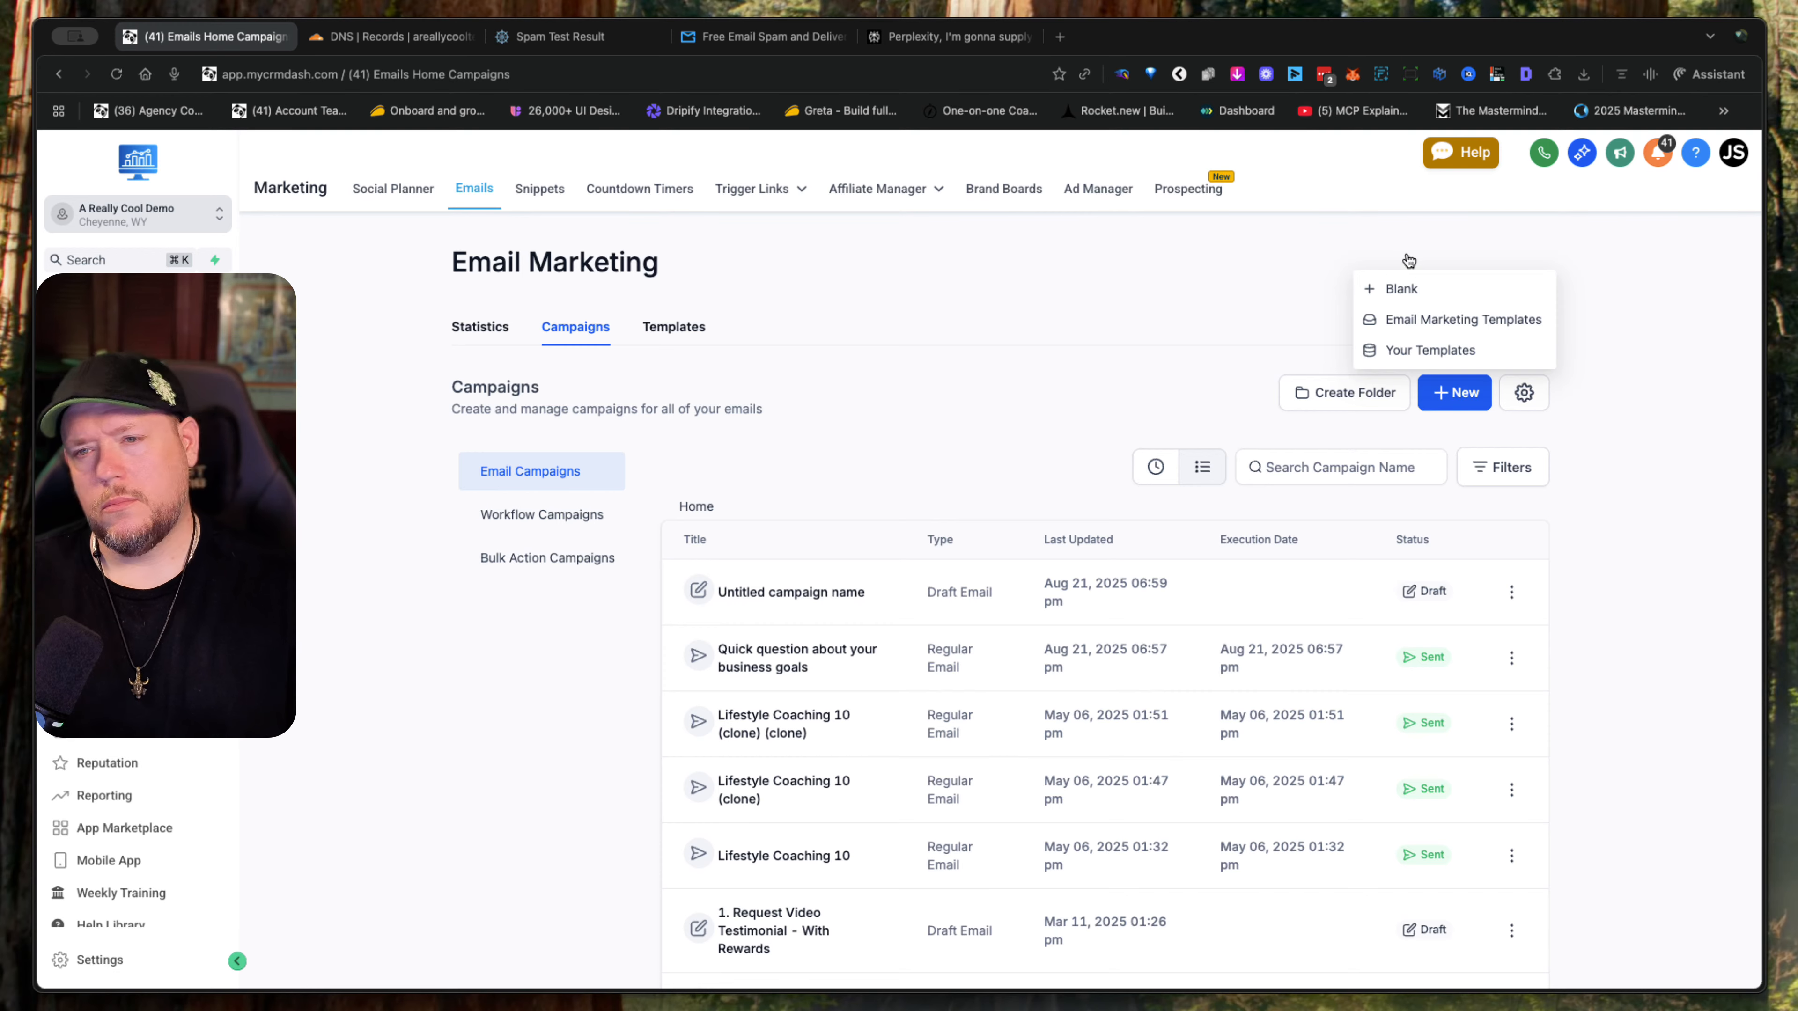
{"action": "left_click", "coordinate": [1400, 289]}
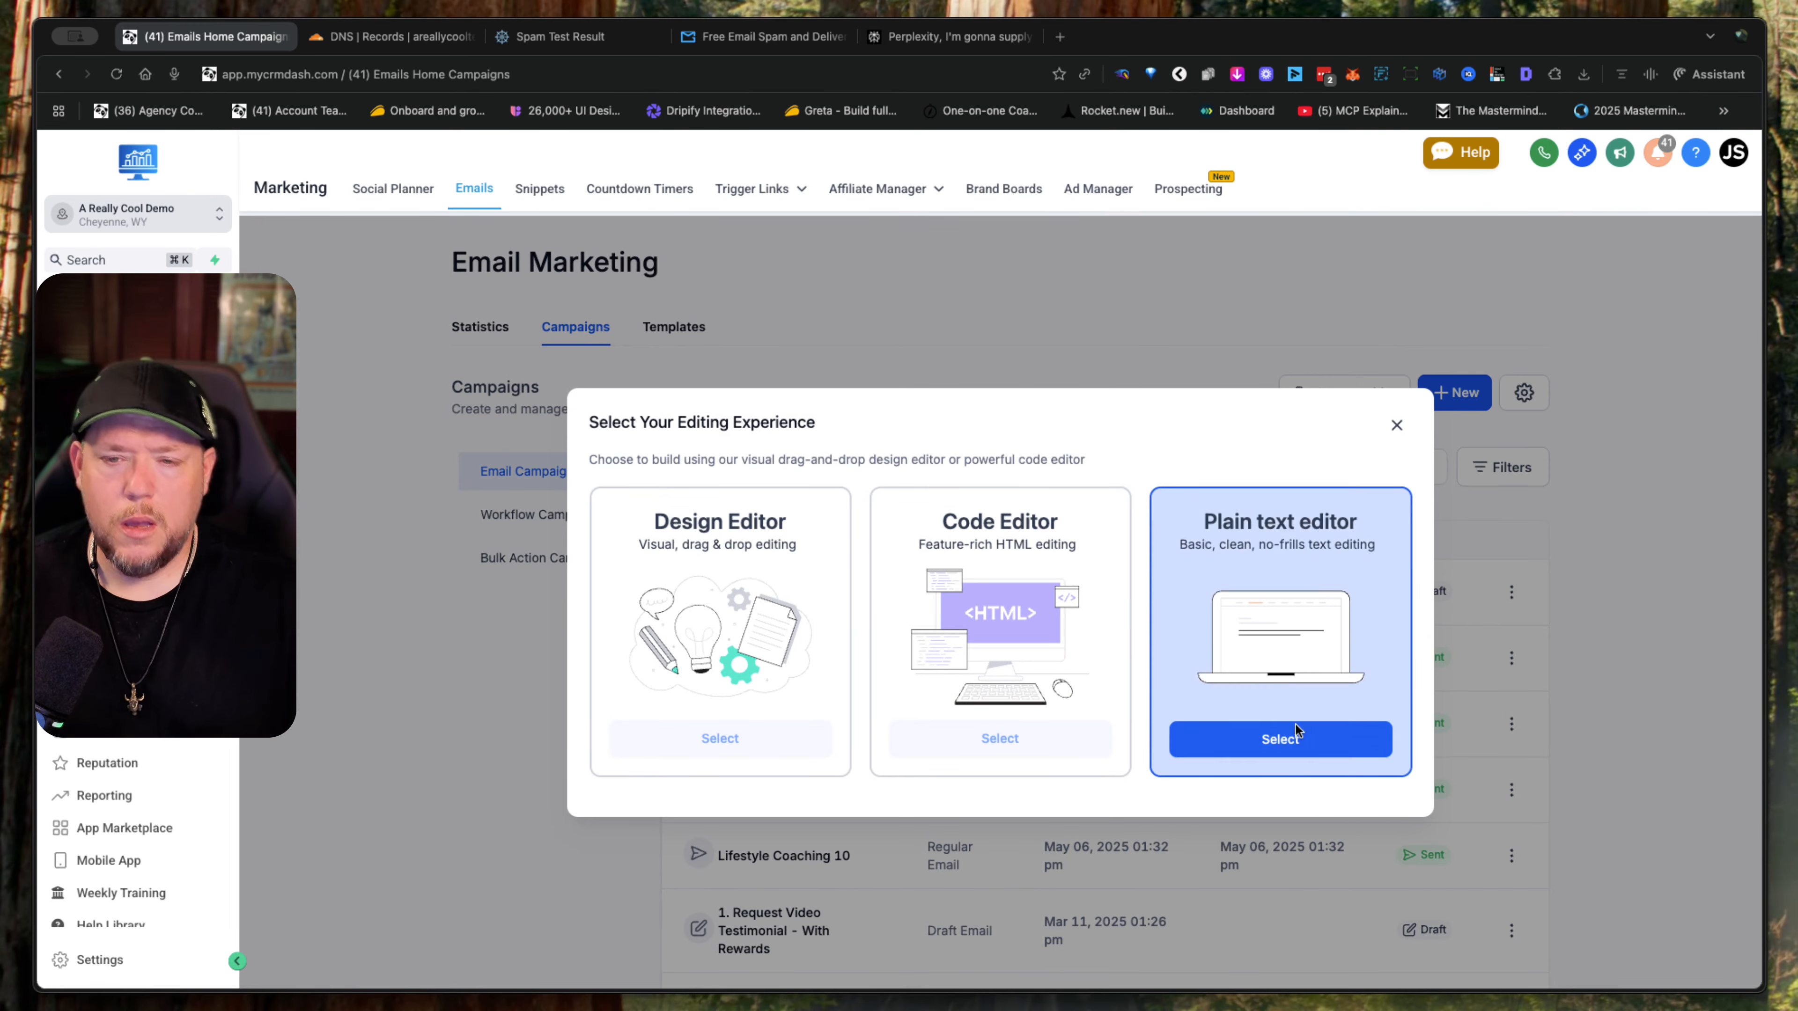
{"action": "left_click", "coordinate": [1283, 738]}
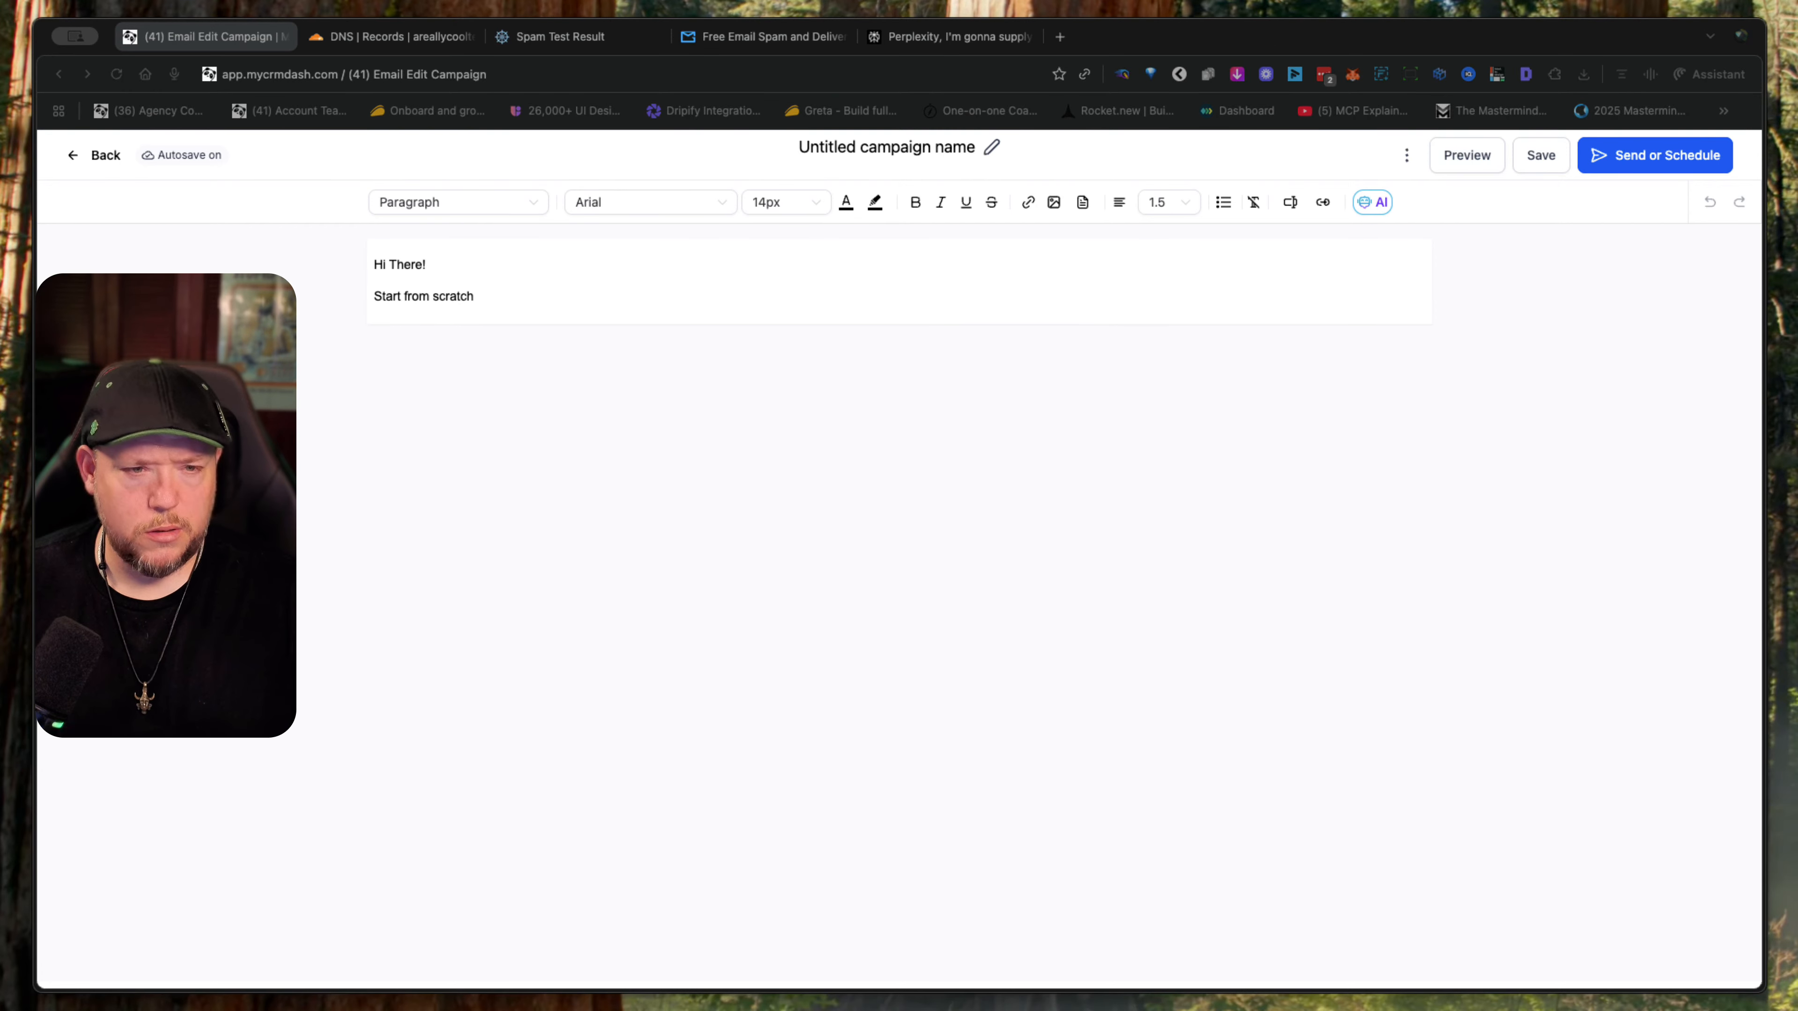
- Rename the untitled campaign as "Quick question about your business goals"
{"action": "left_click", "coordinate": [943, 148]}
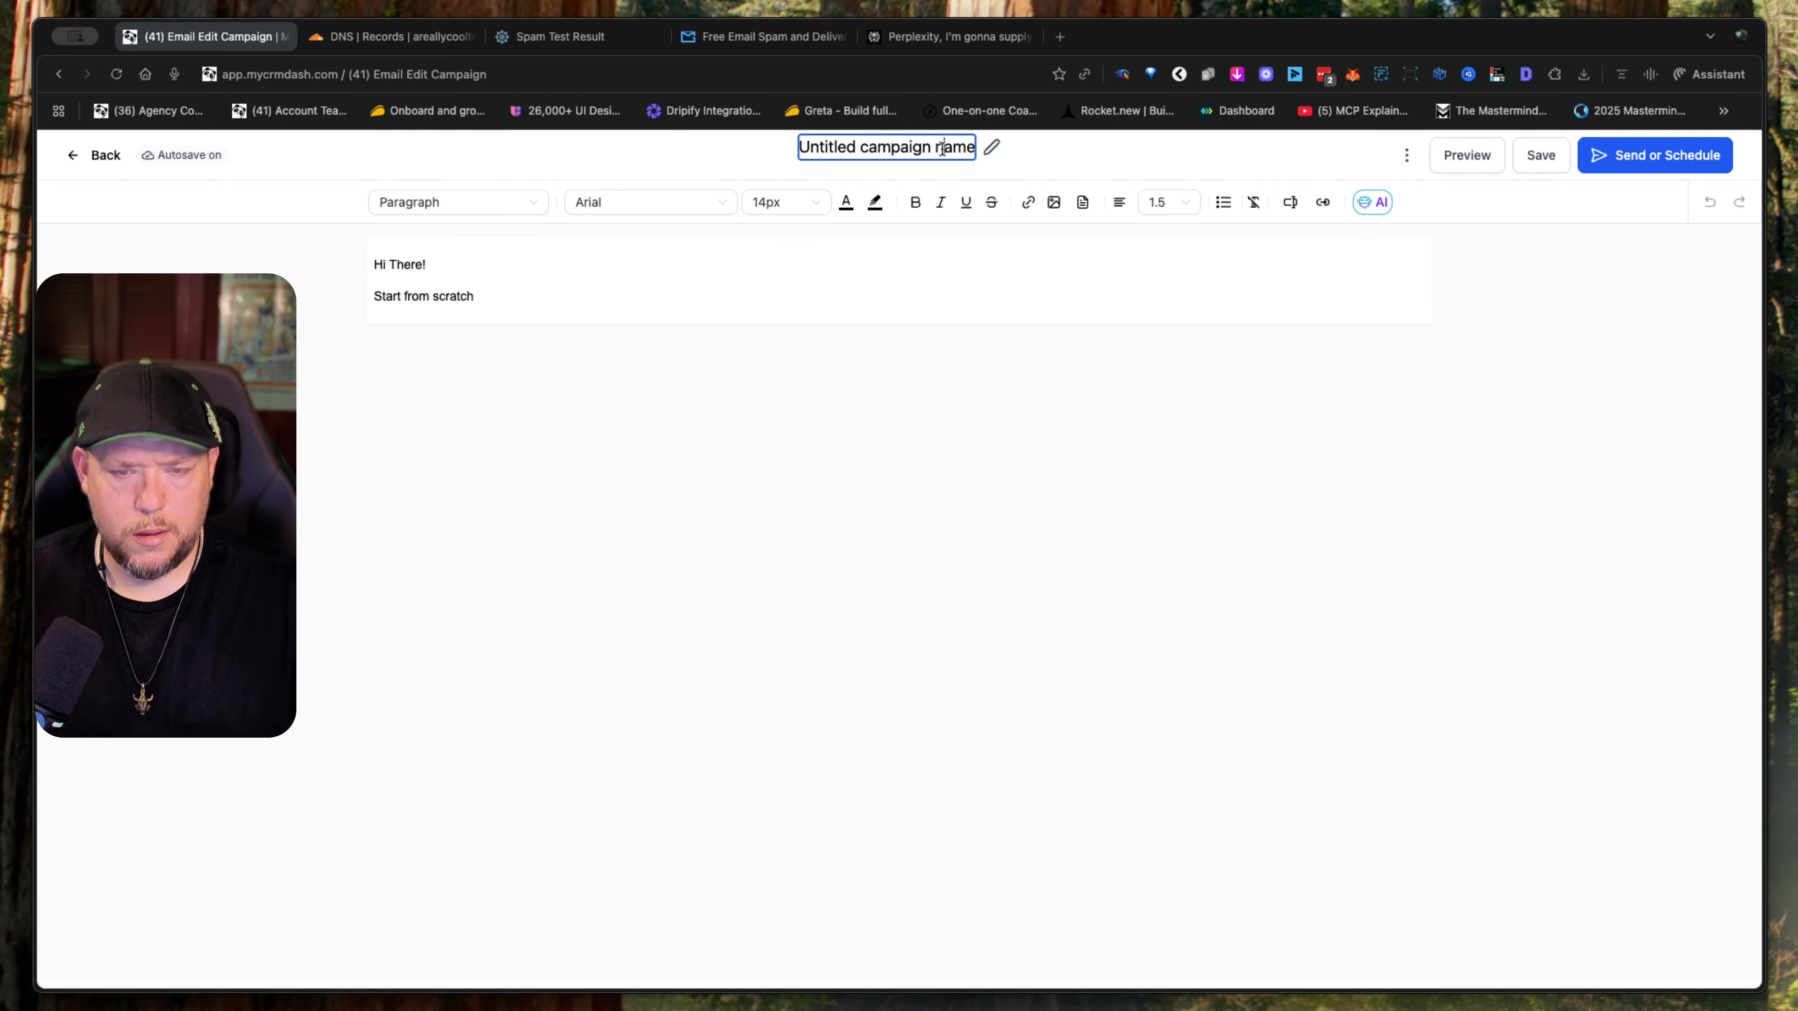
{"action": "triple_click", "coordinate": [943, 148]}
{"action": "key", "text": "super+v"}
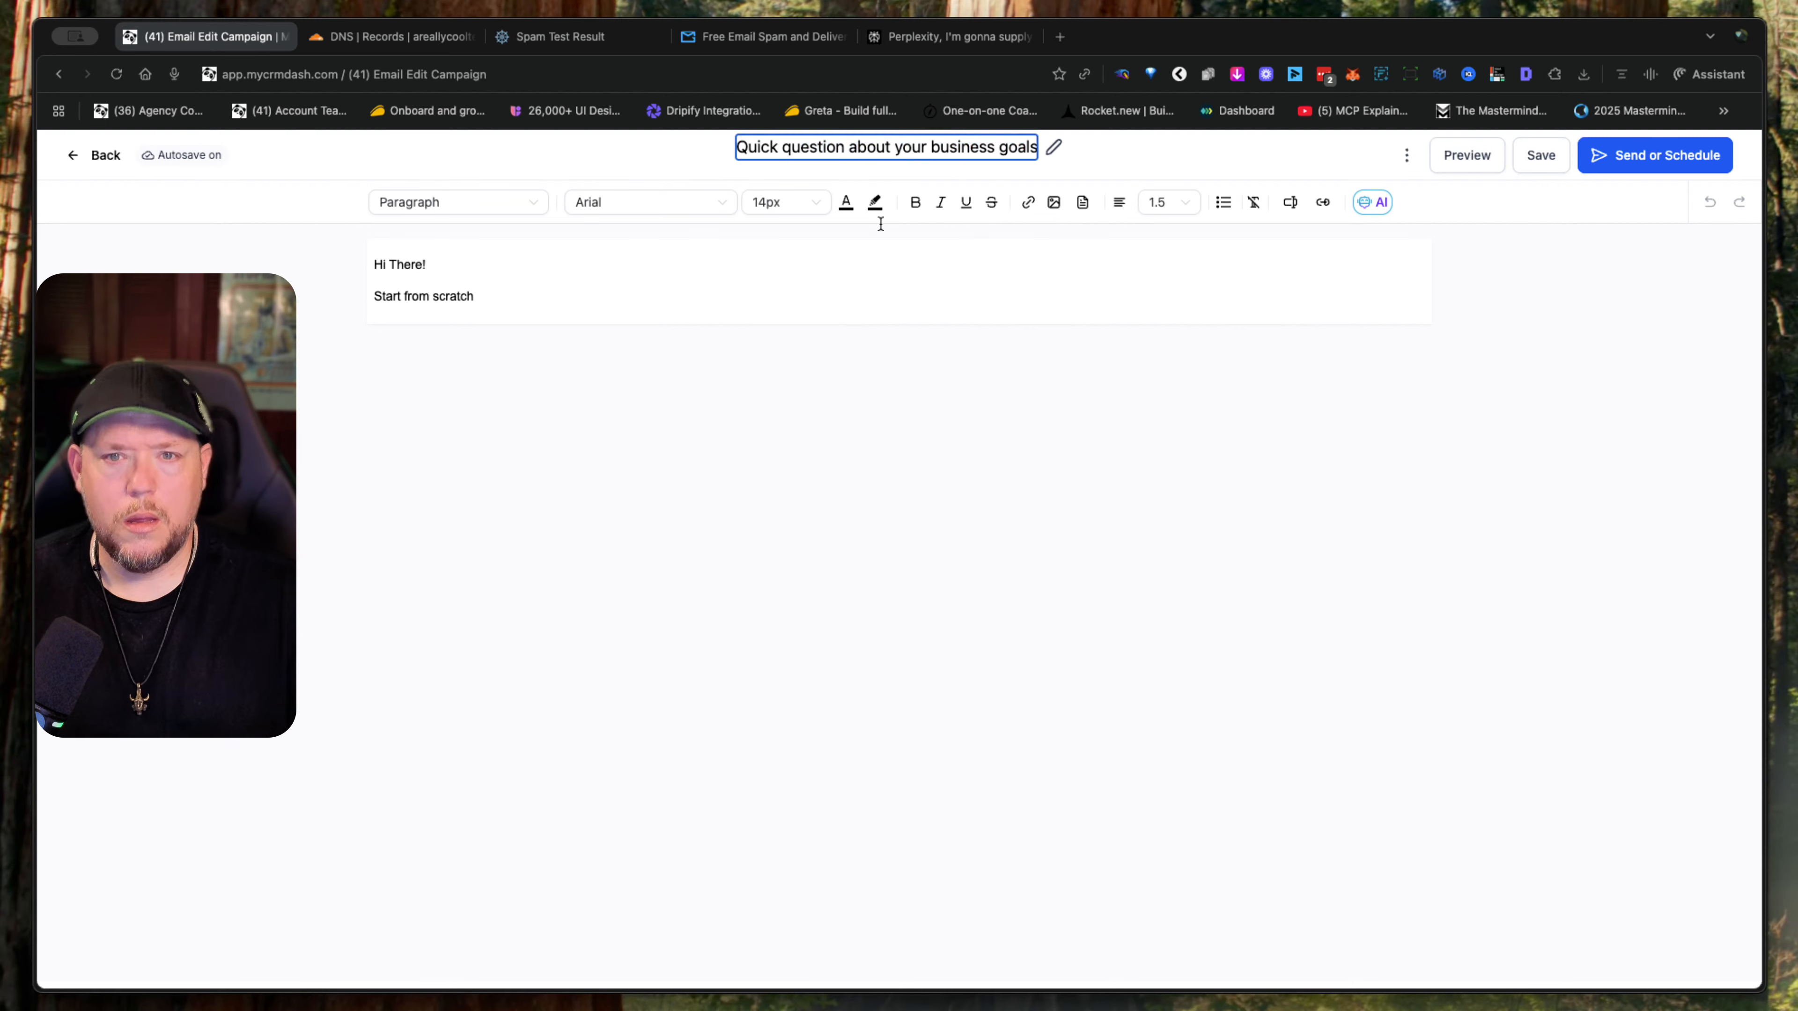
- Replace the placeholder body with the prepared business-goals outreach email and change [Your Name] to the sender's name
{"action": "left_click", "coordinate": [501, 285]}
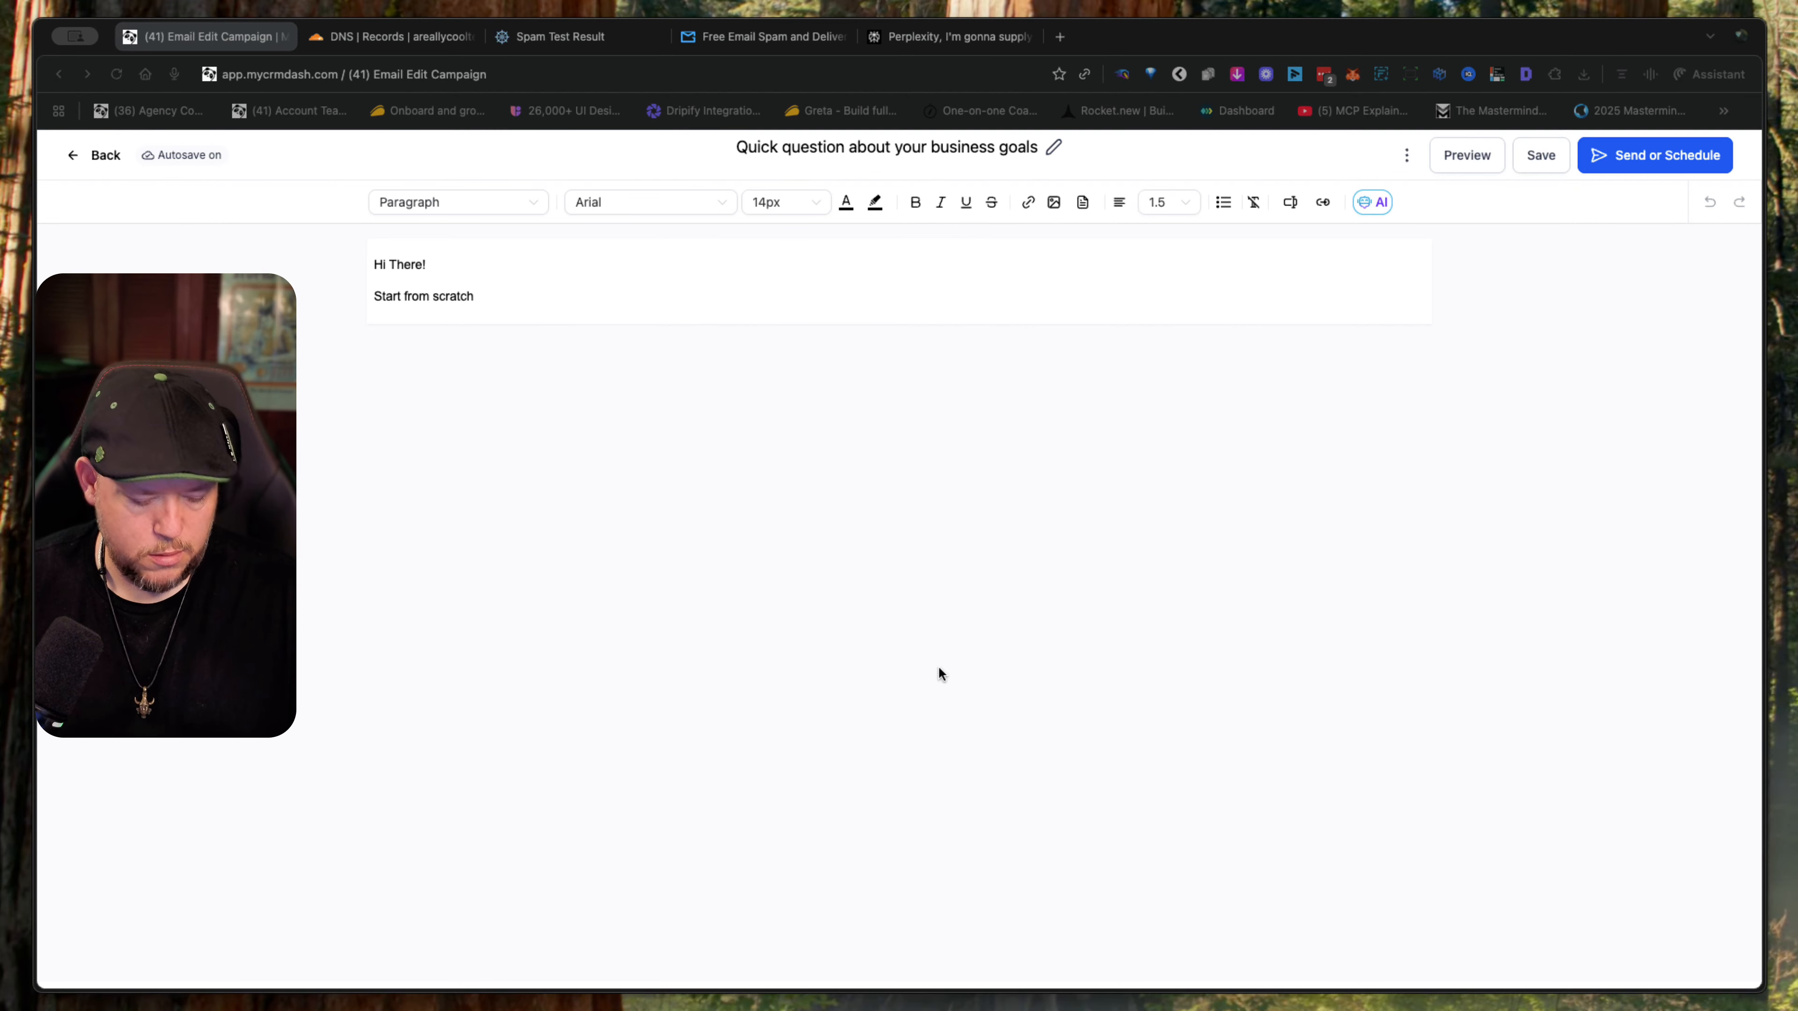
{"action": "left_click", "coordinate": [708, 358]}
{"action": "key", "text": "super+a"}
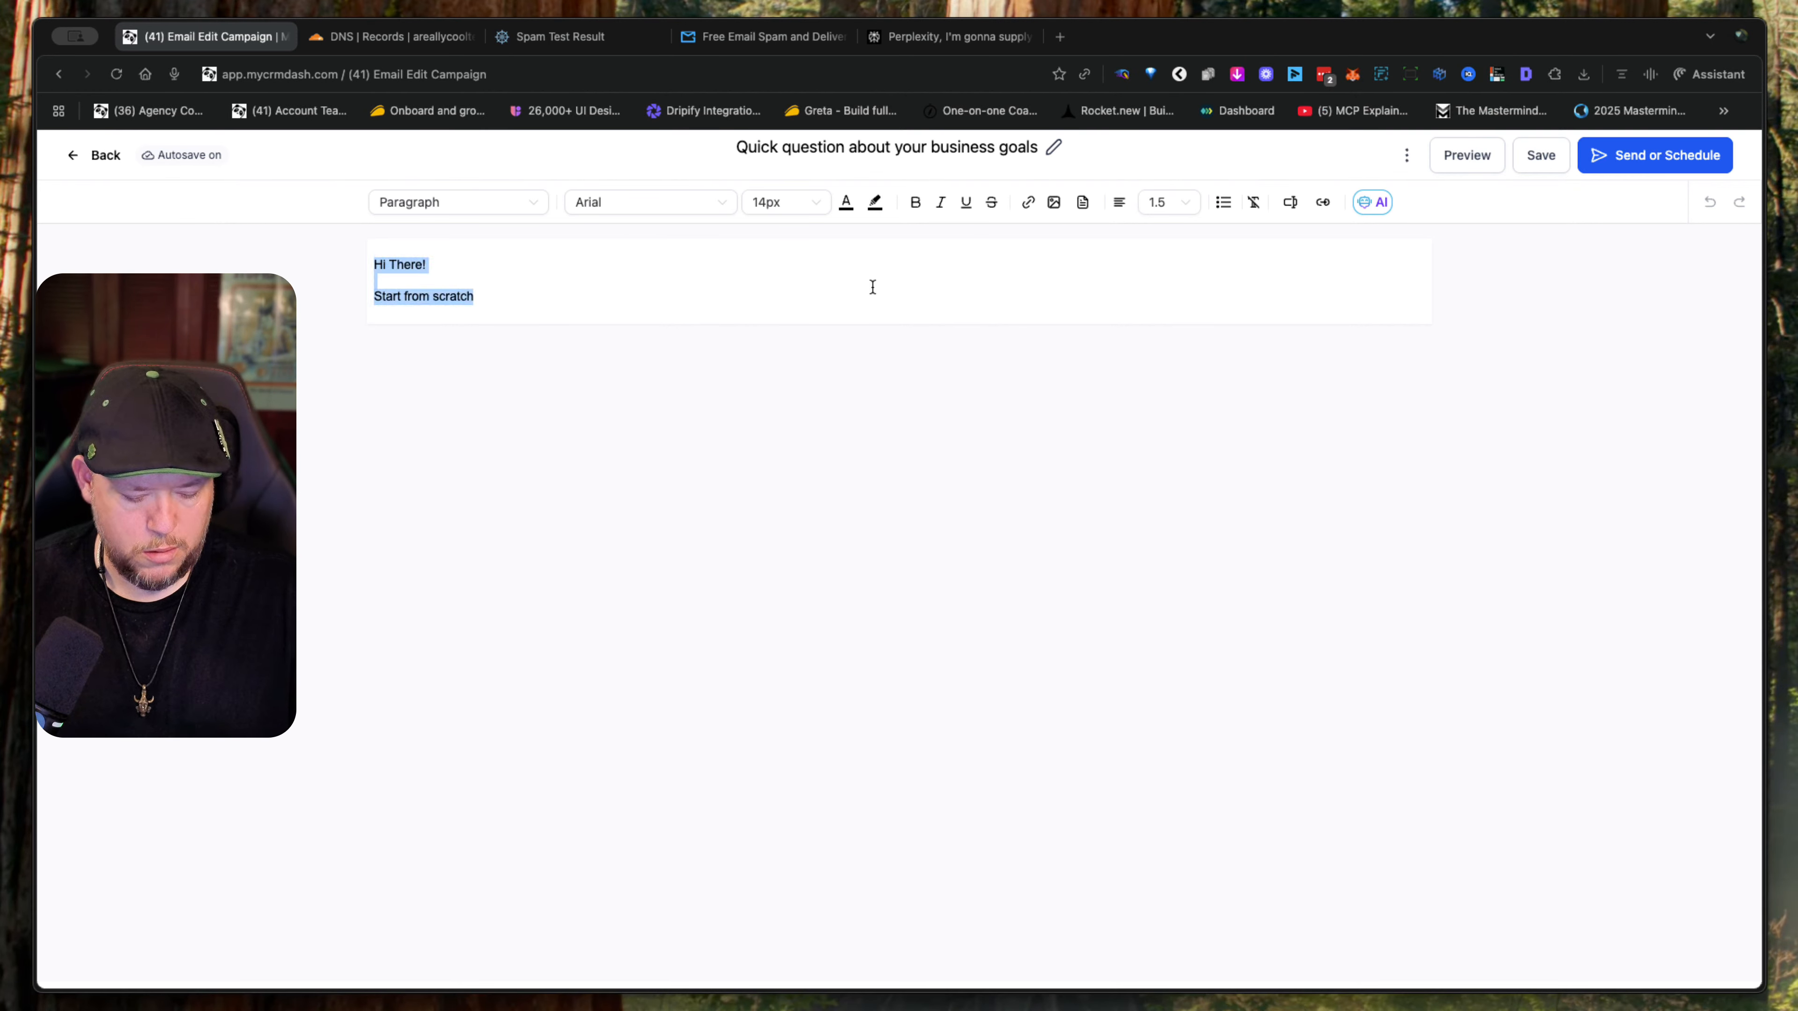
{"action": "key", "text": "super+v"}
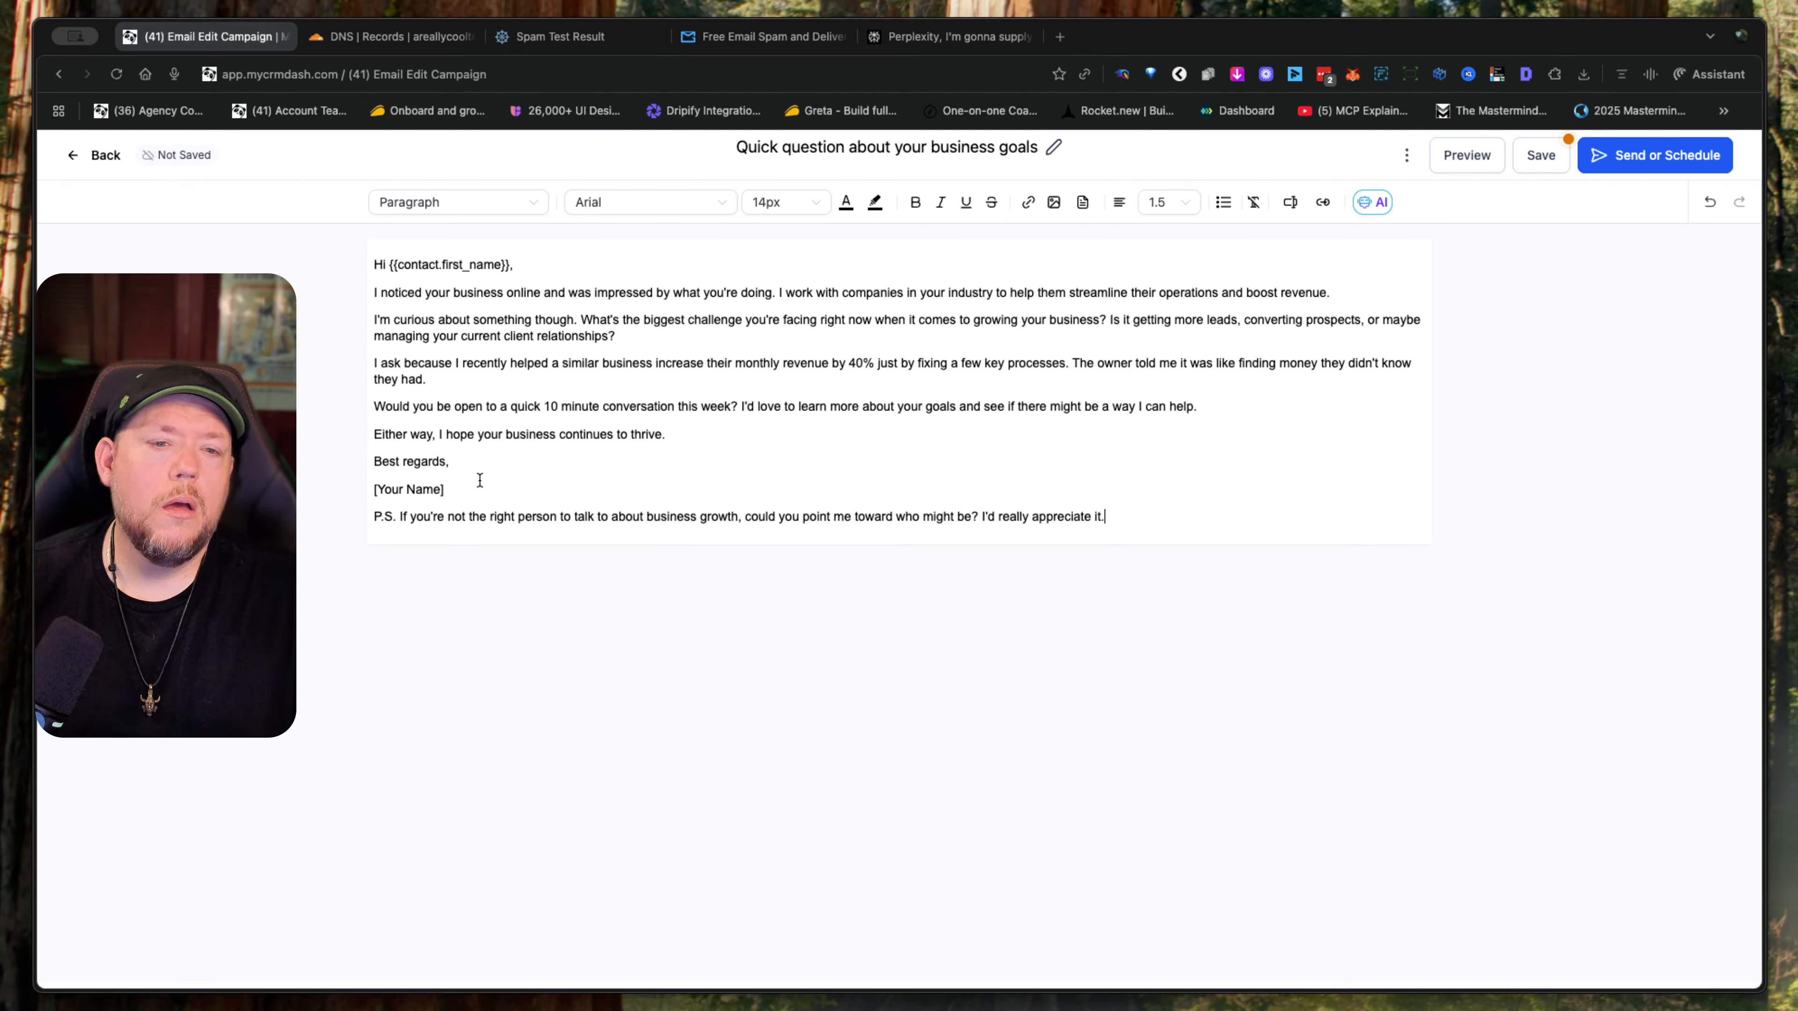
{"action": "left_click_drag", "start_coordinate": [446, 490], "coordinate": [338, 501]}
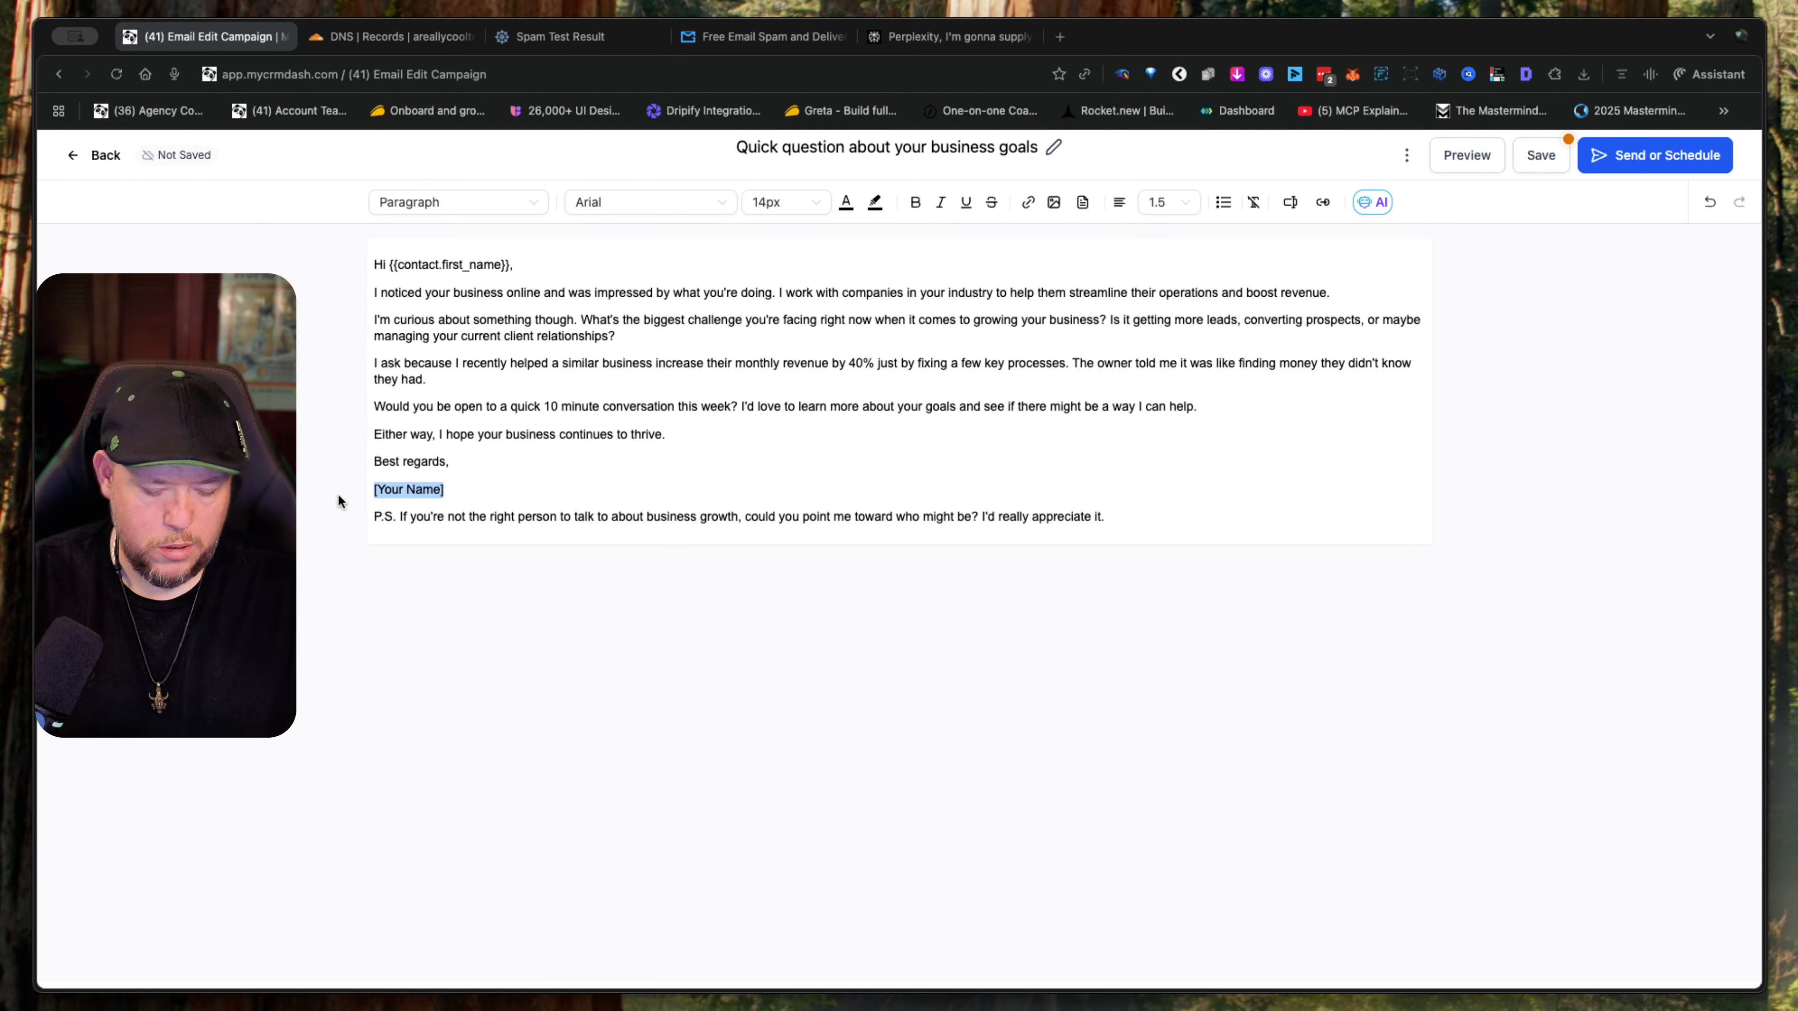
{"action": "type", "text": "JJ"}
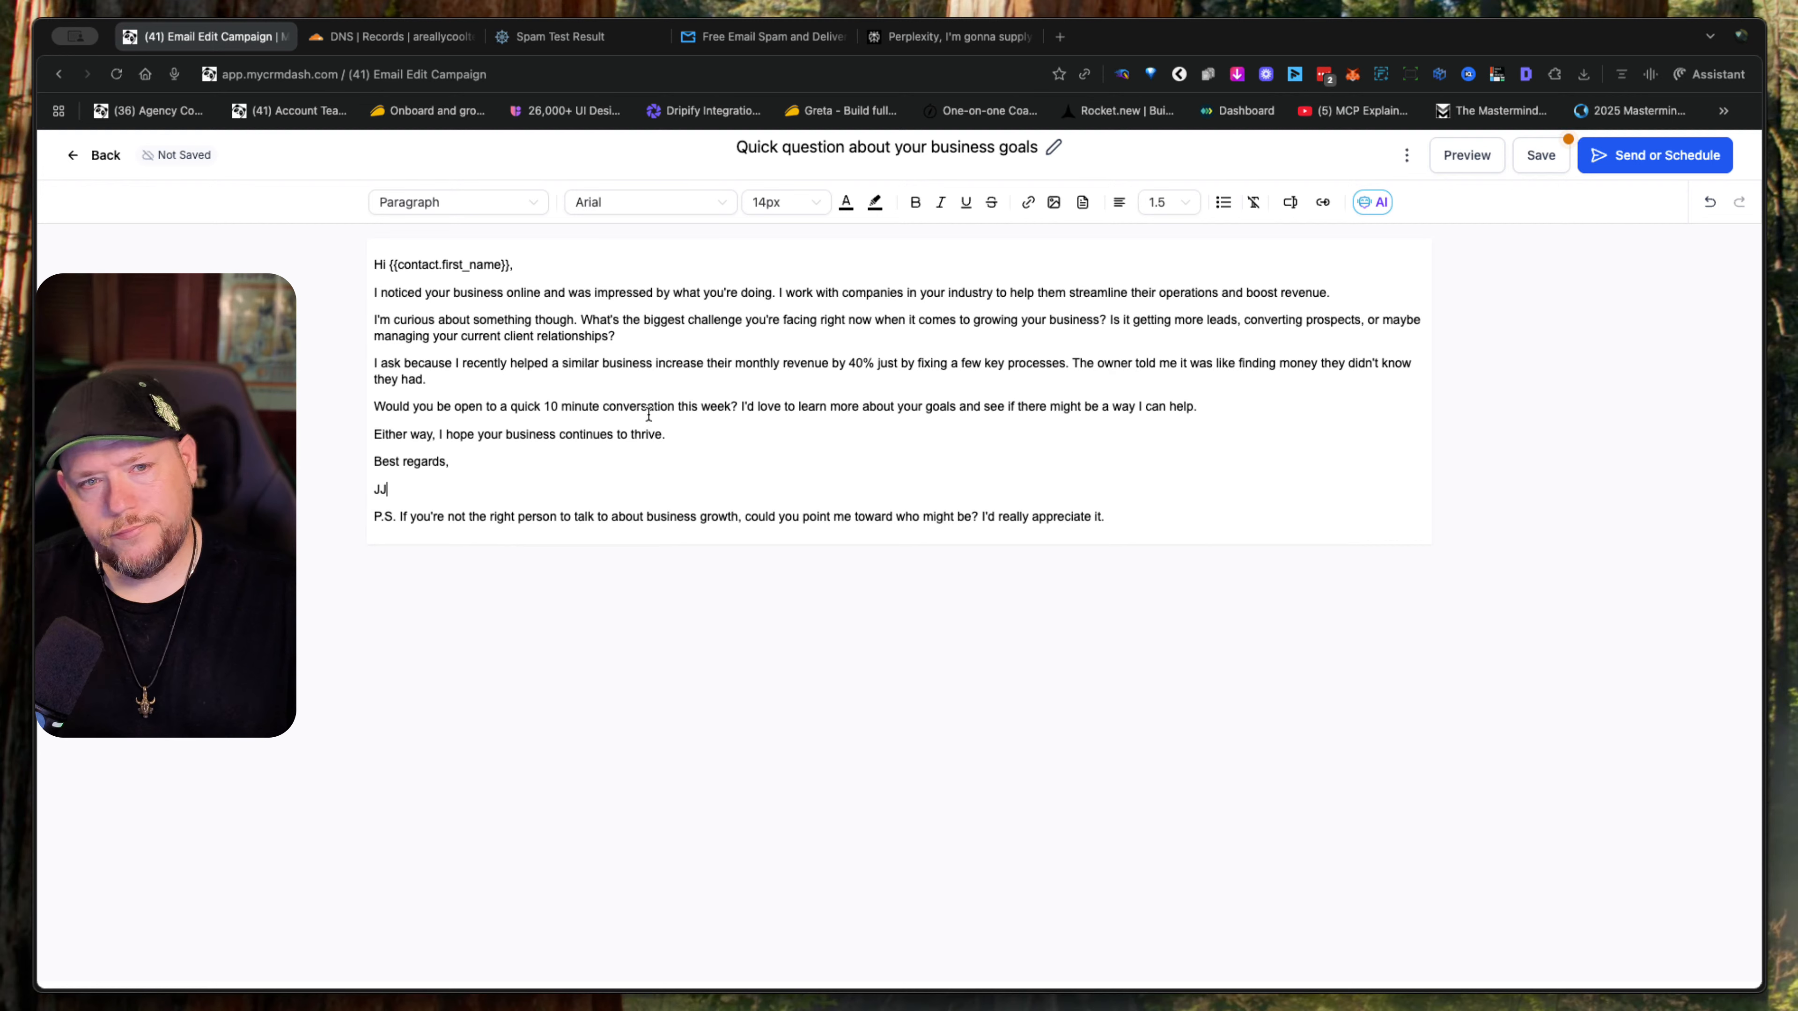
- Save the email body and proceed to the campaign's send or schedule settings
{"action": "left_click", "coordinate": [743, 469]}
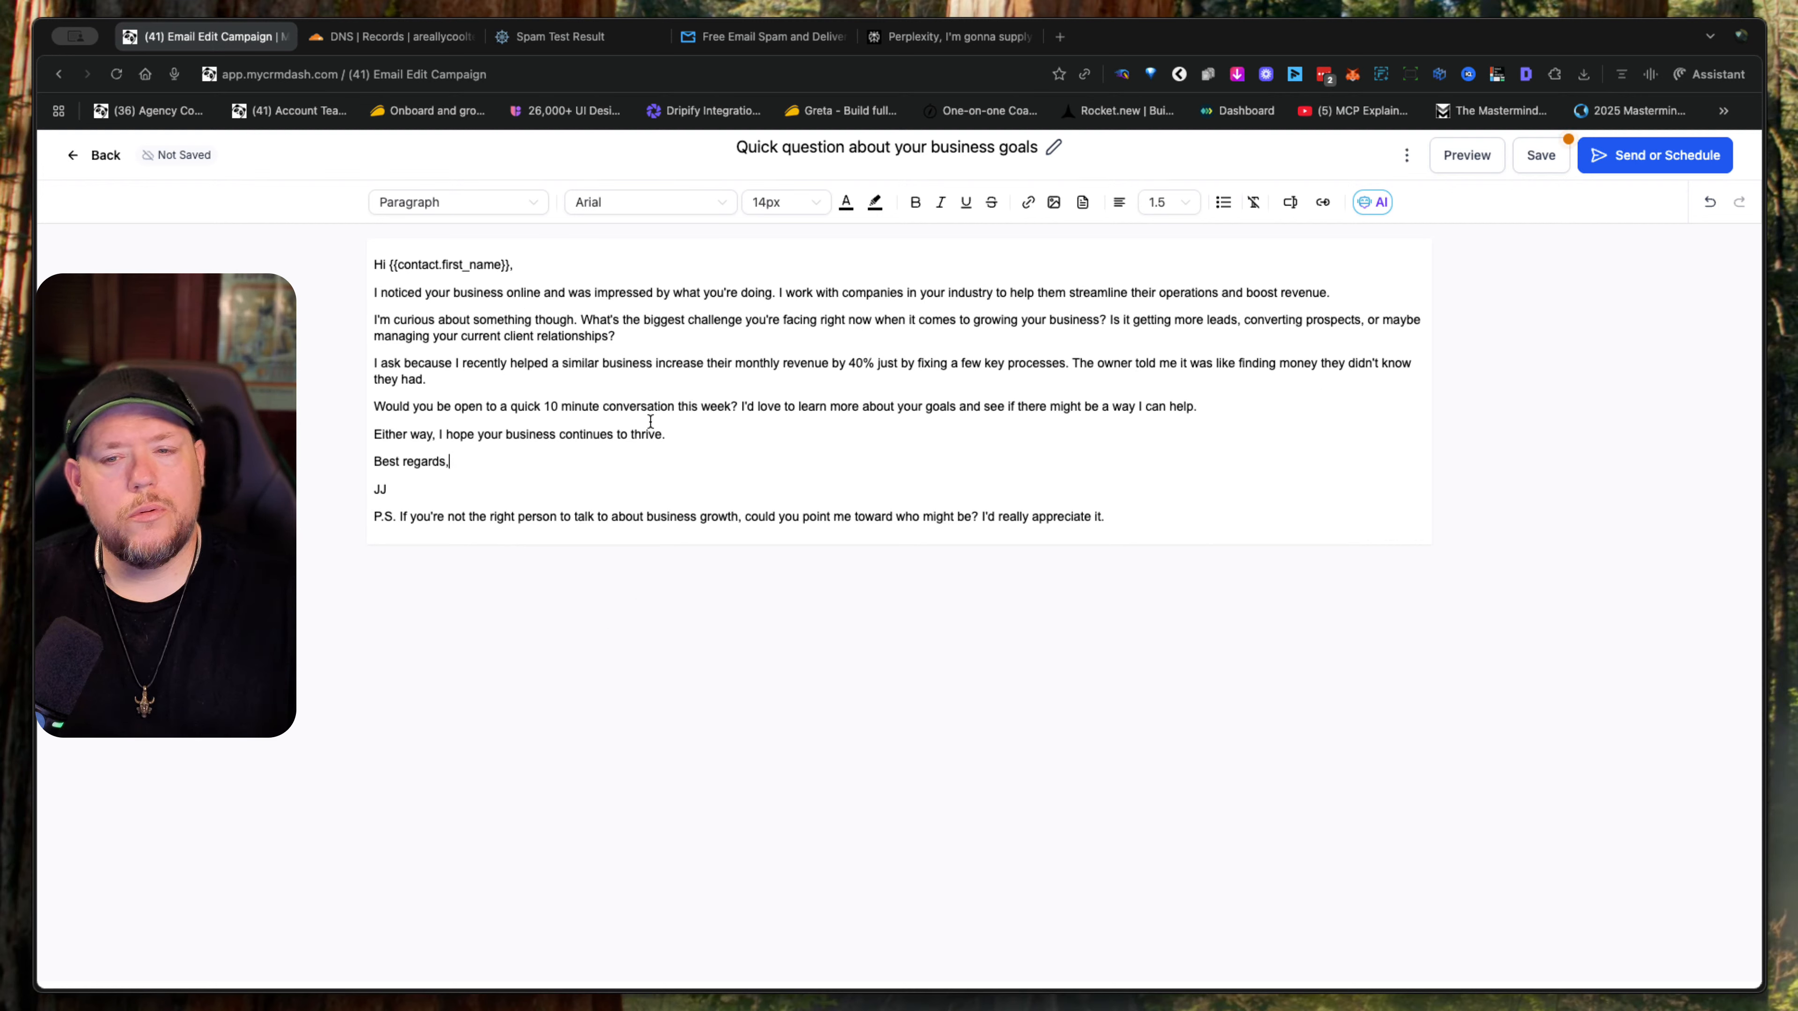
{"action": "left_click", "coordinate": [1539, 158]}
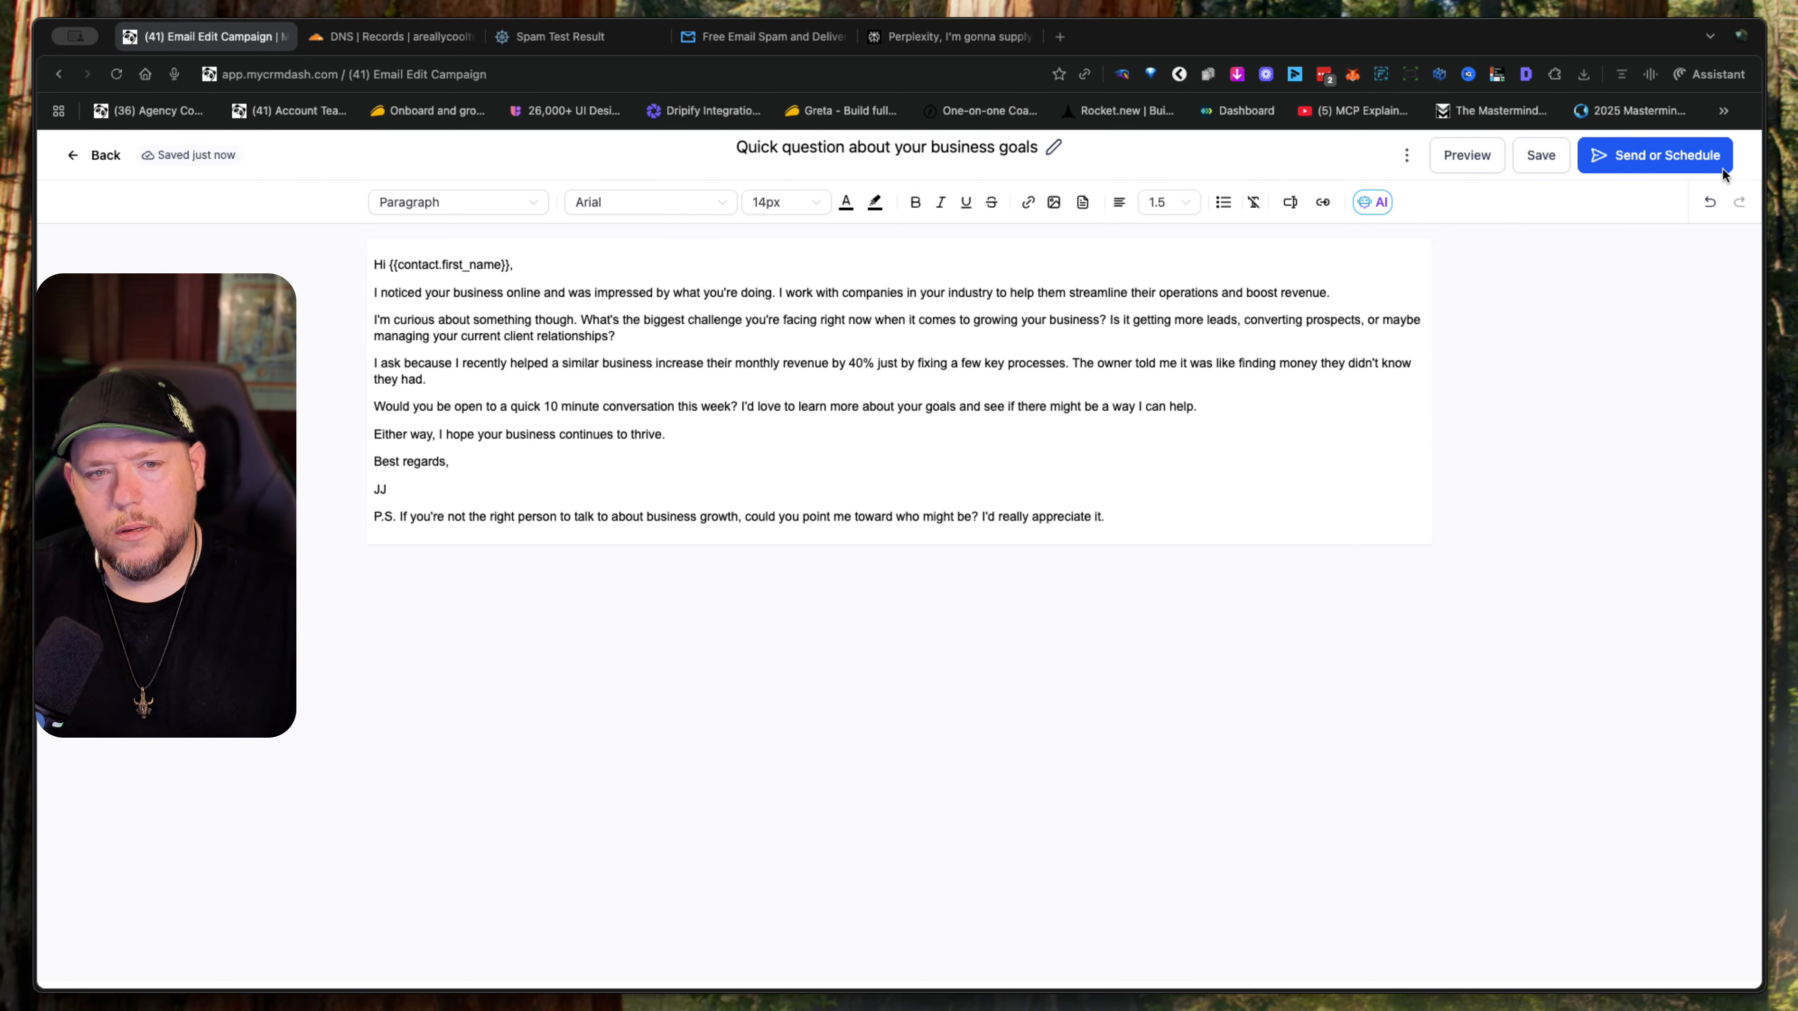
{"action": "left_click", "coordinate": [1649, 153]}
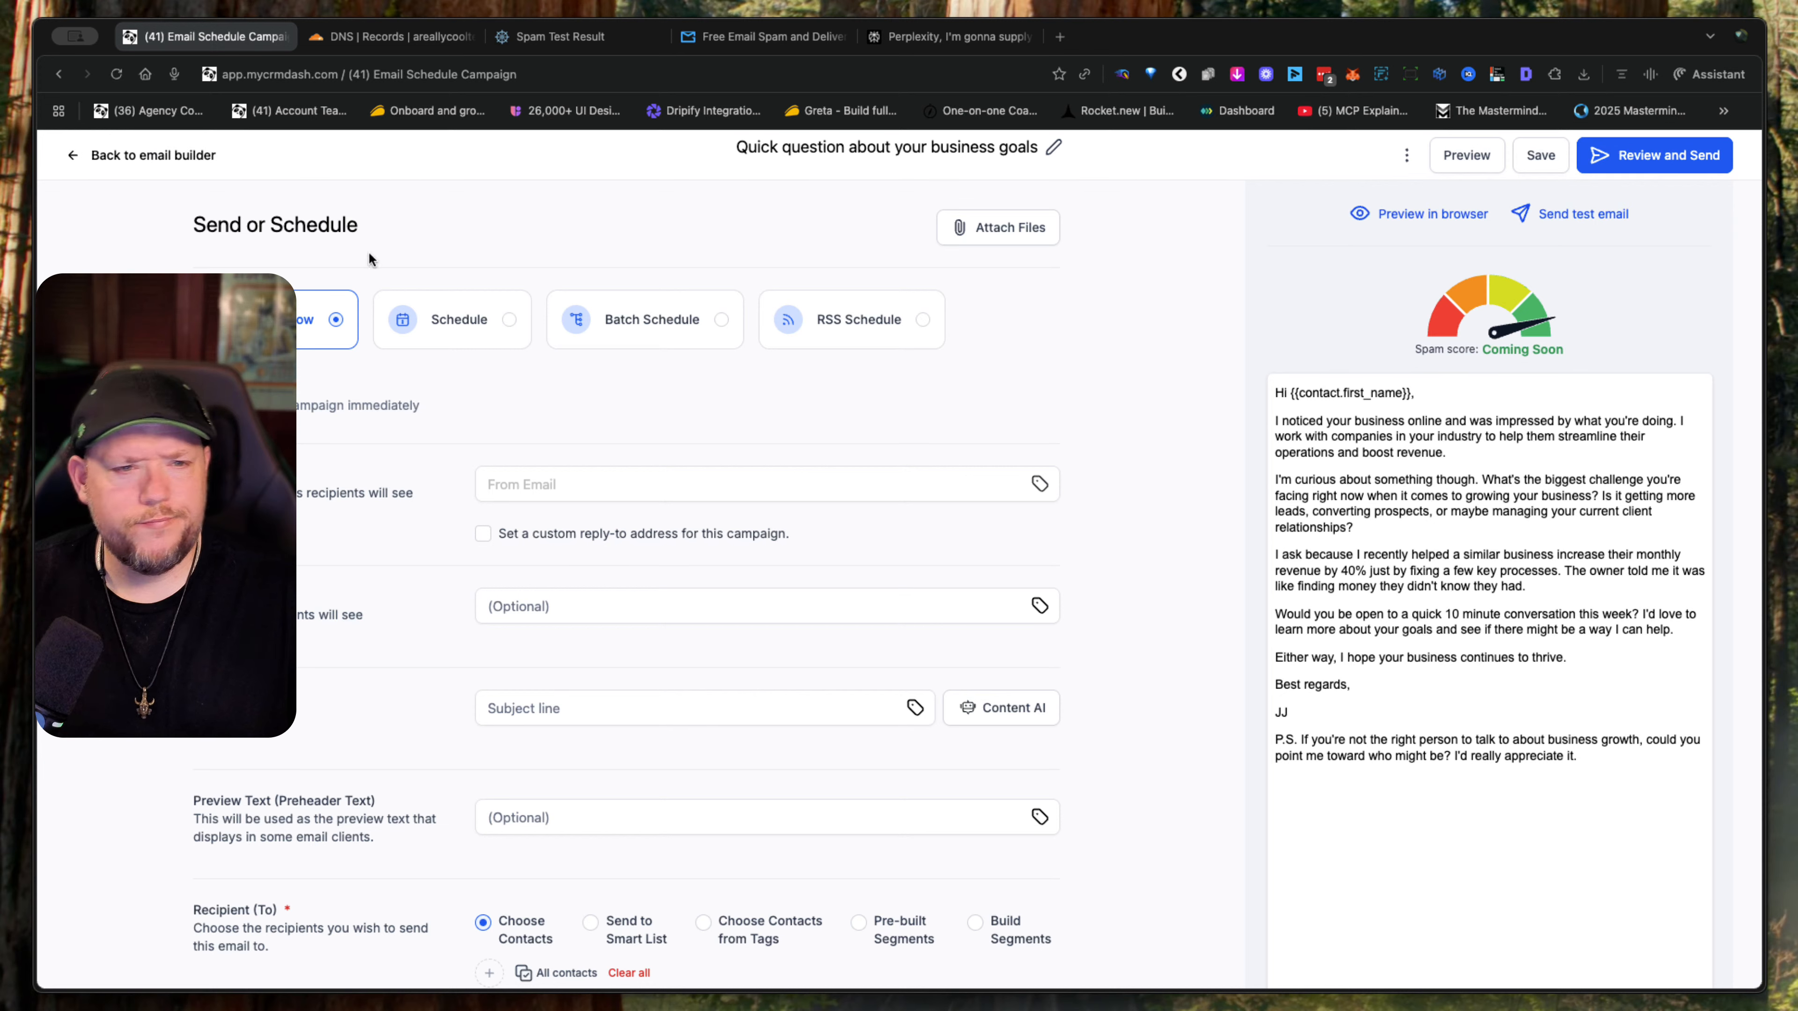
- Fill in the campaign's sender email with the support address on the areallycooltest.com domain
{"action": "left_click", "coordinate": [608, 479]}
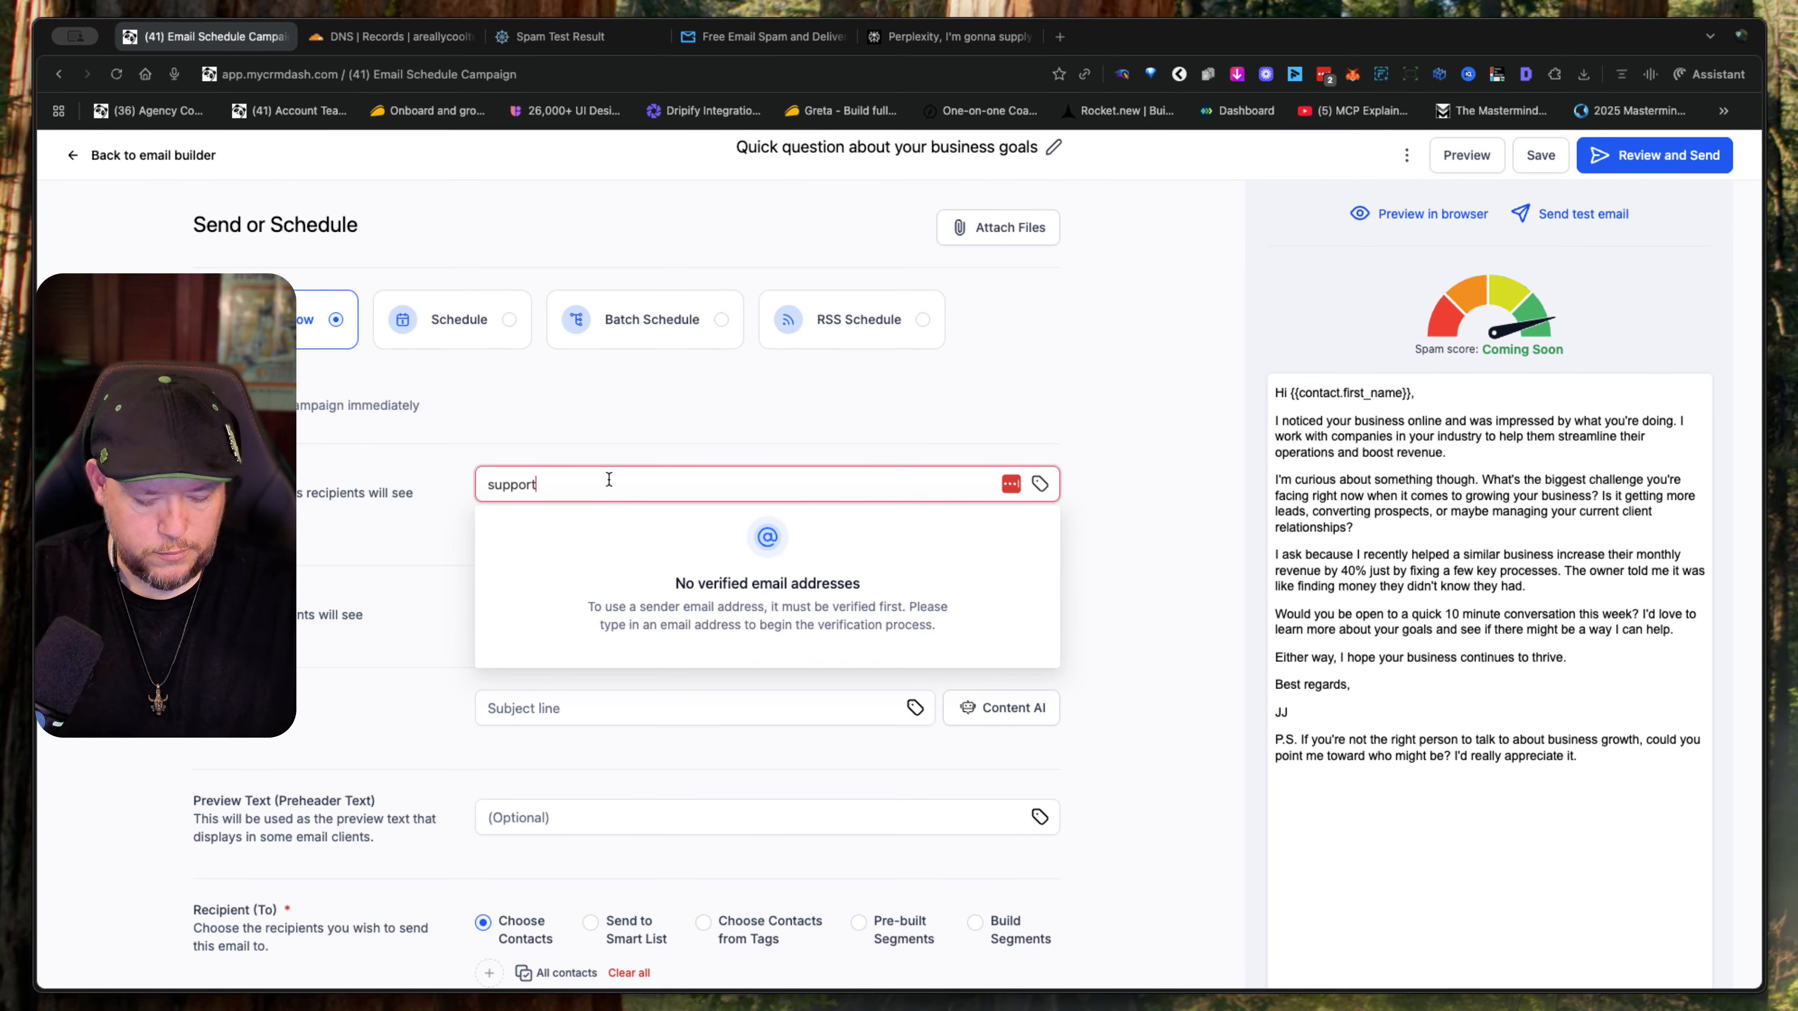
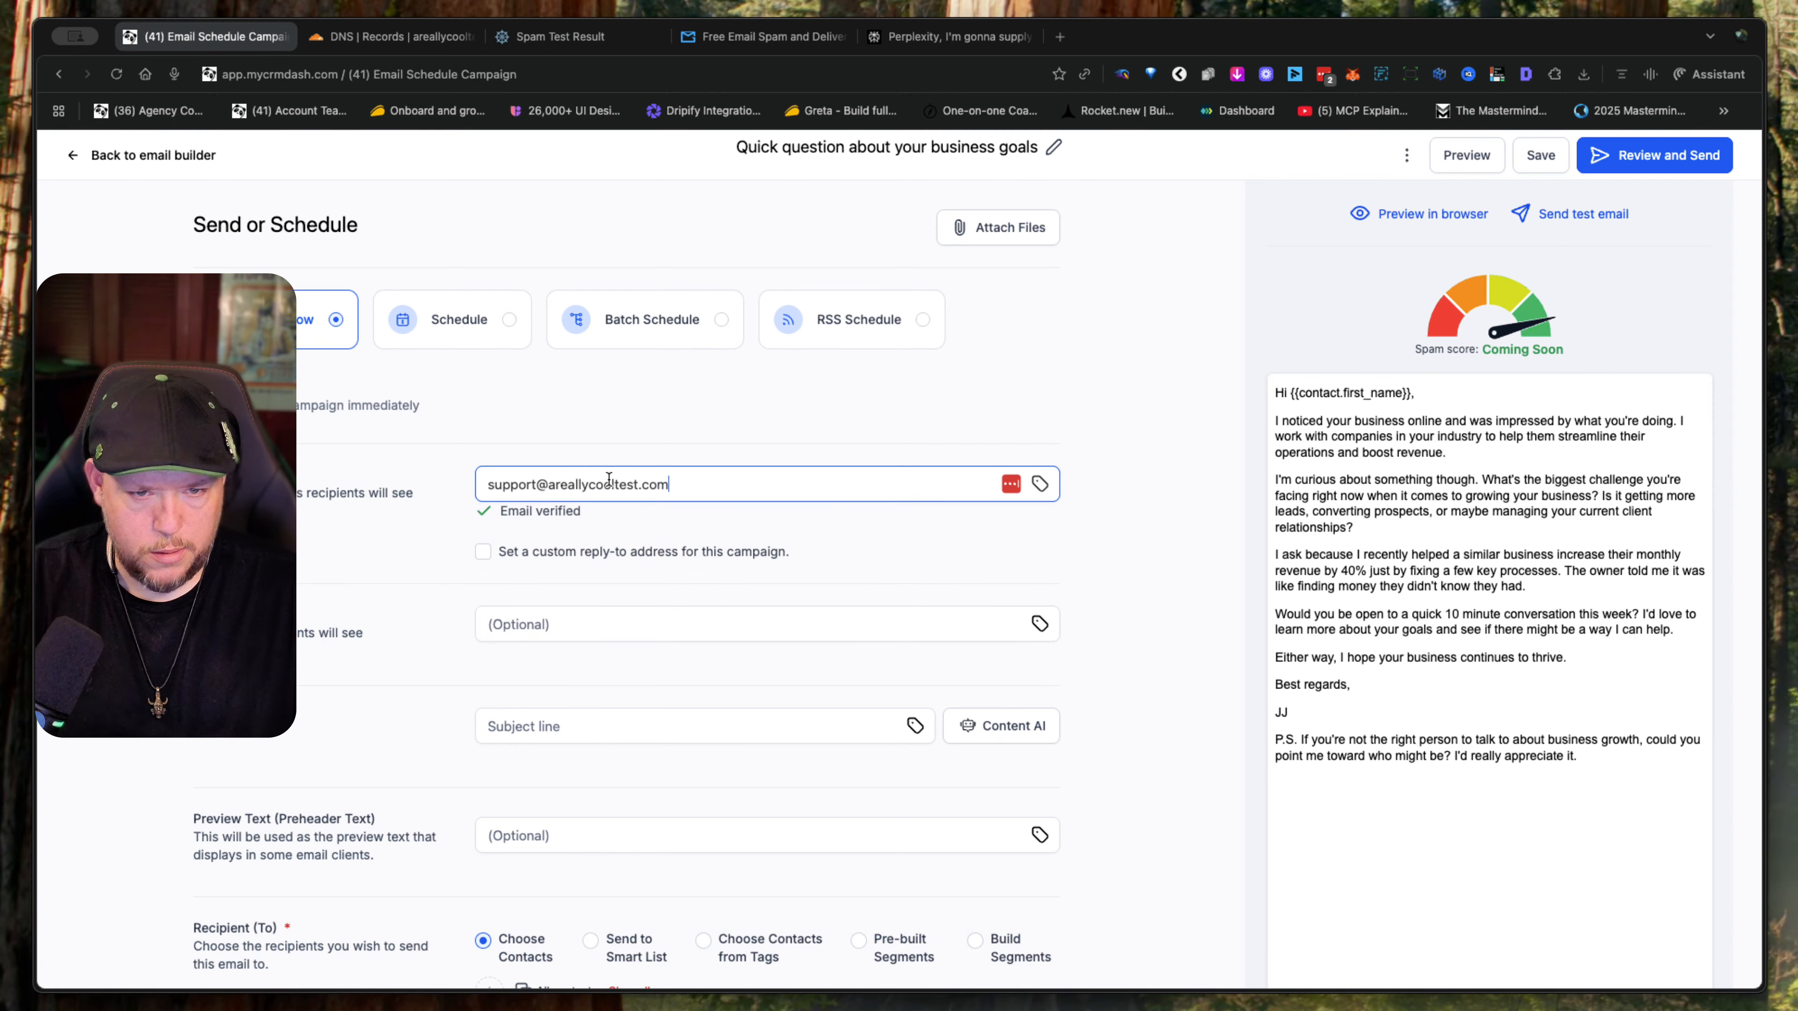
{"action": "left_click", "coordinate": [962, 568]}
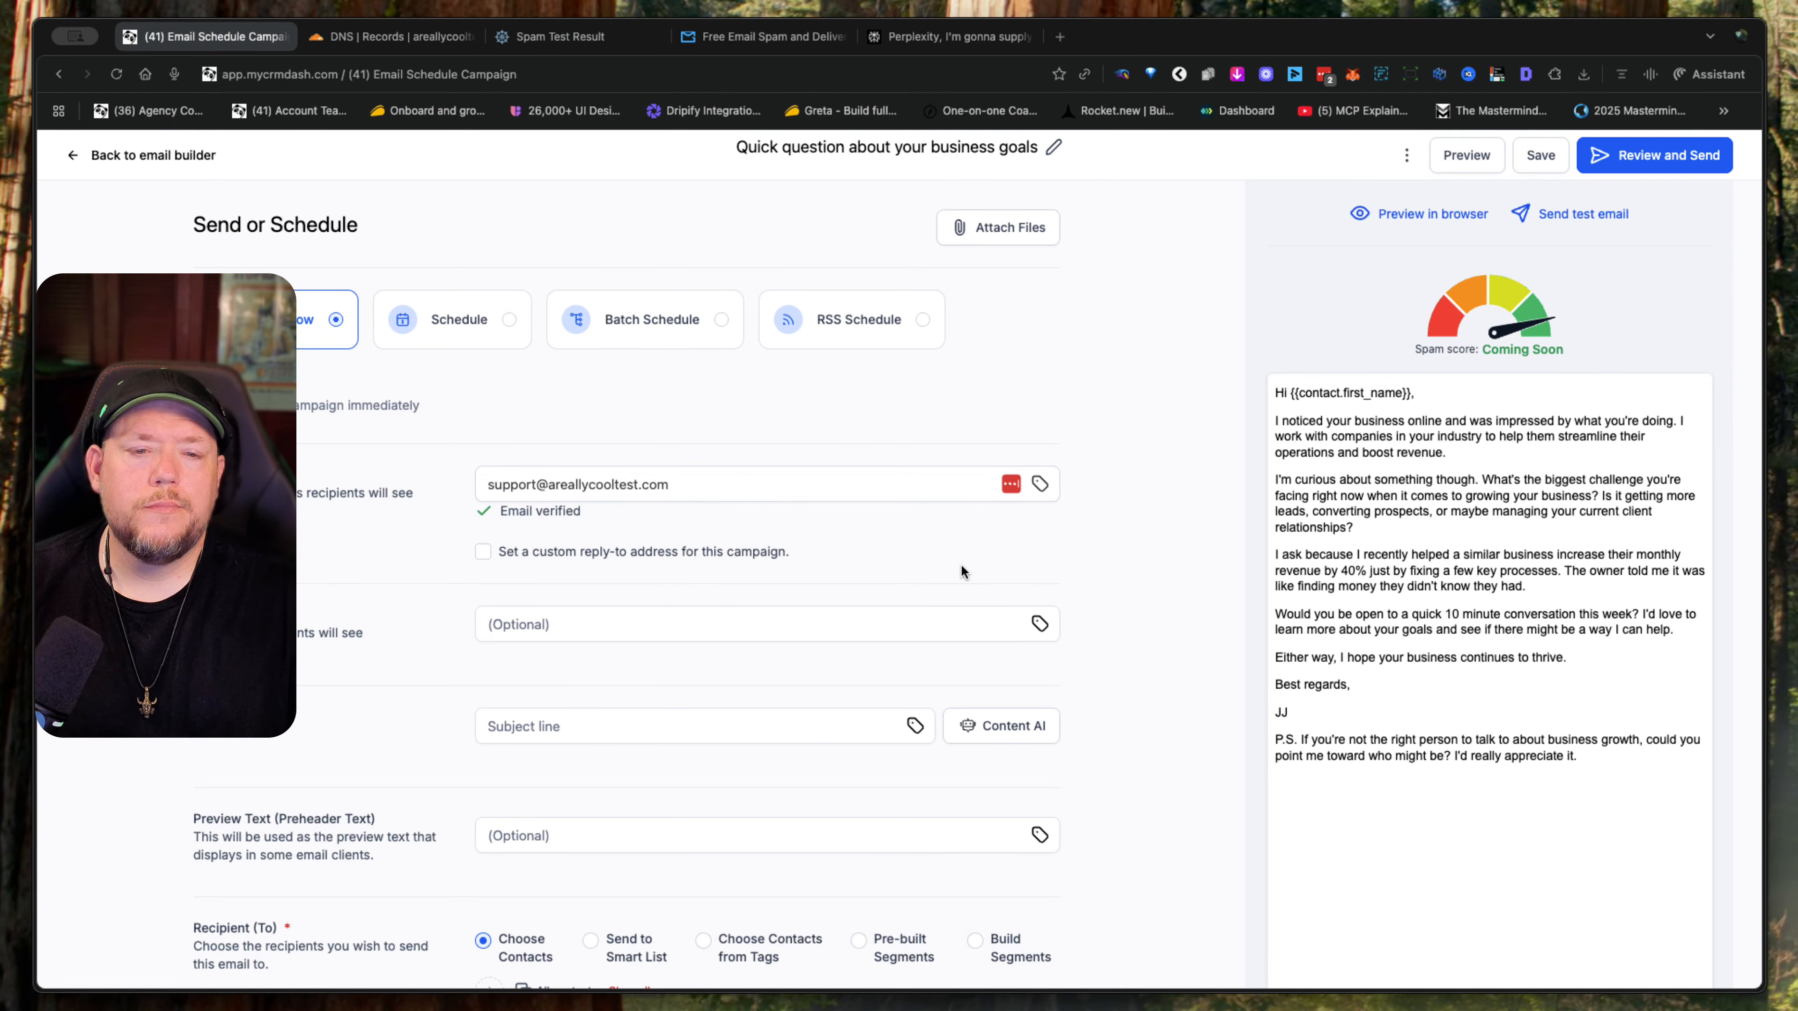
- Enter the sender's name and set the subject line to "Quick question about your business goals"
{"action": "scroll", "coordinate": [623, 567], "scroll_direction": "down", "scroll_amount": 5}
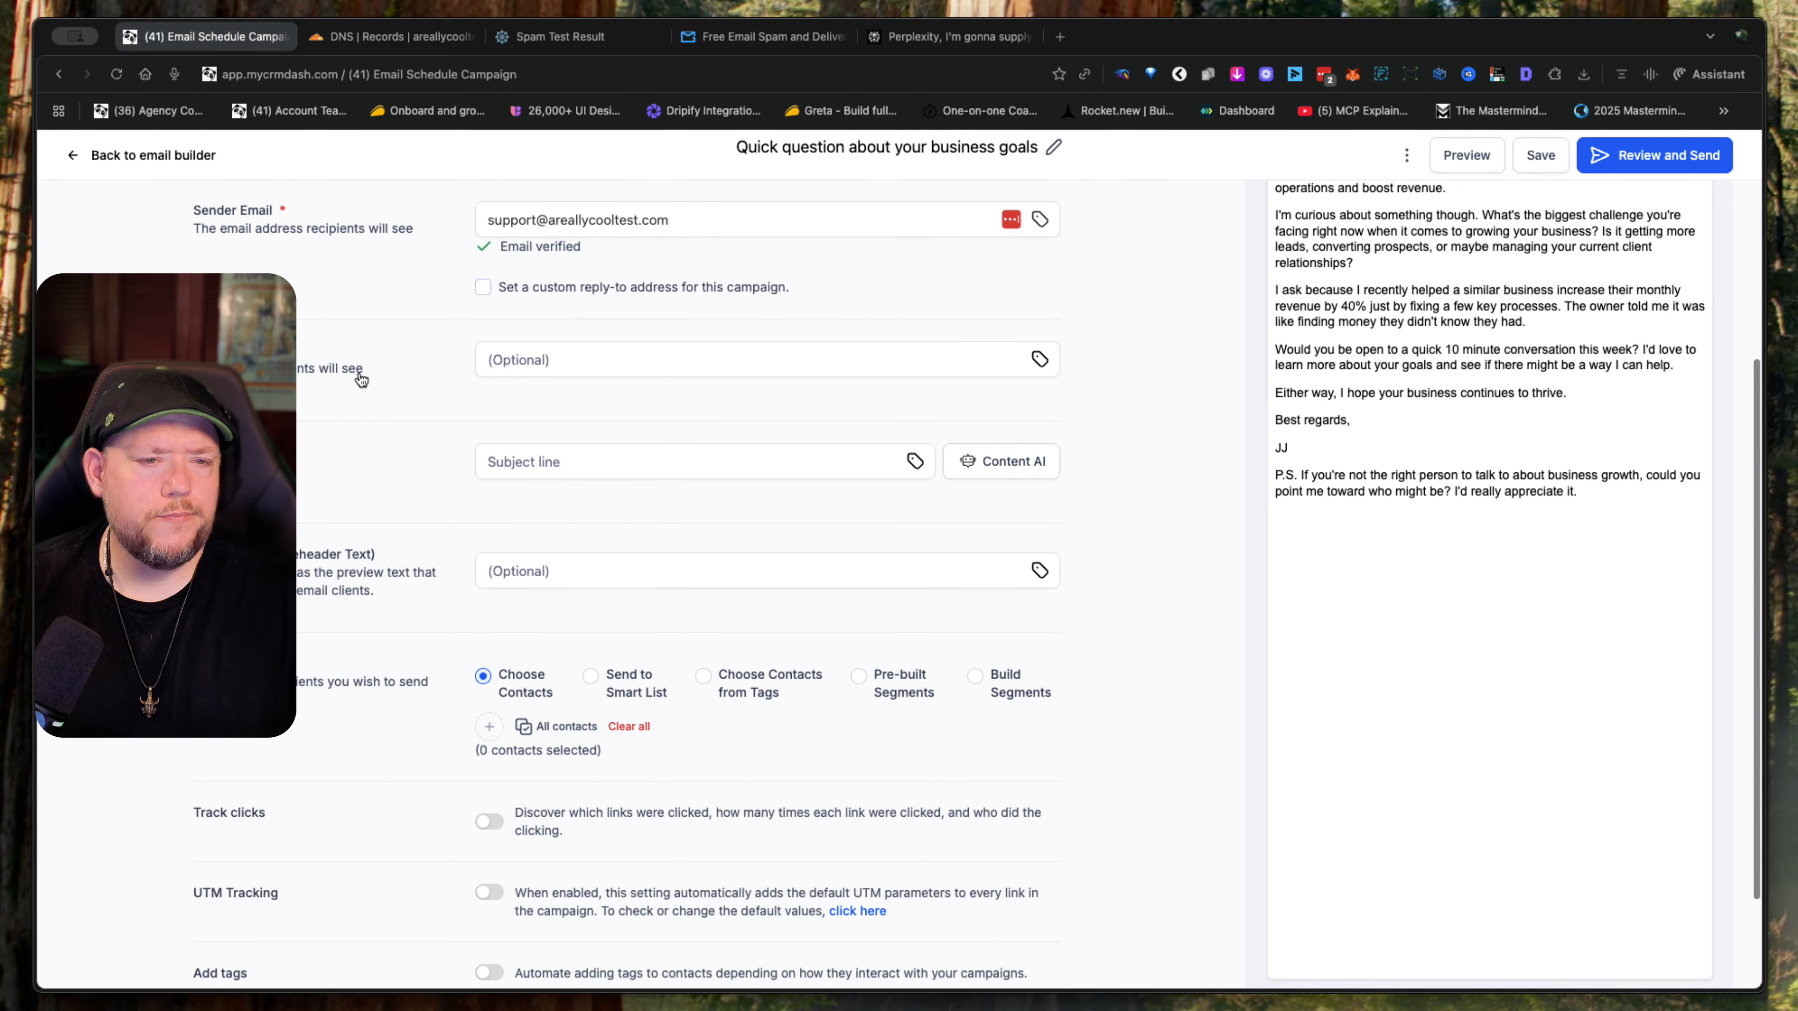
{"action": "left_click", "coordinate": [646, 347]}
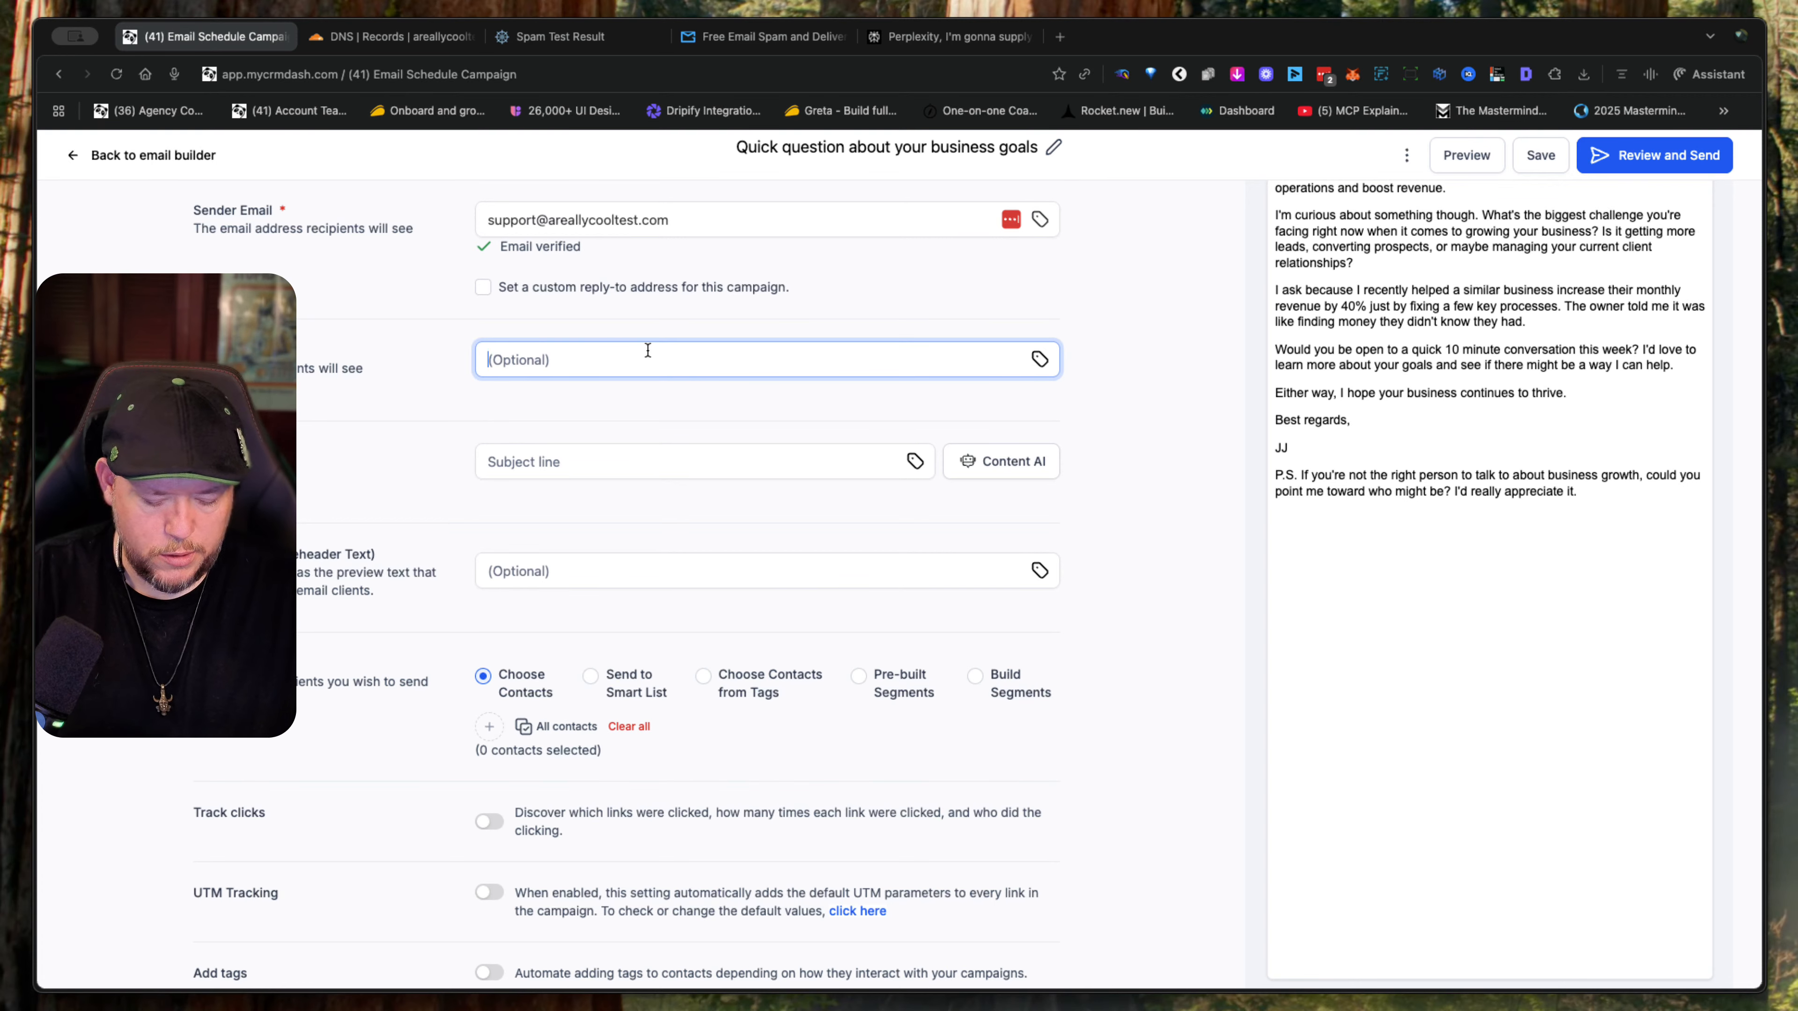
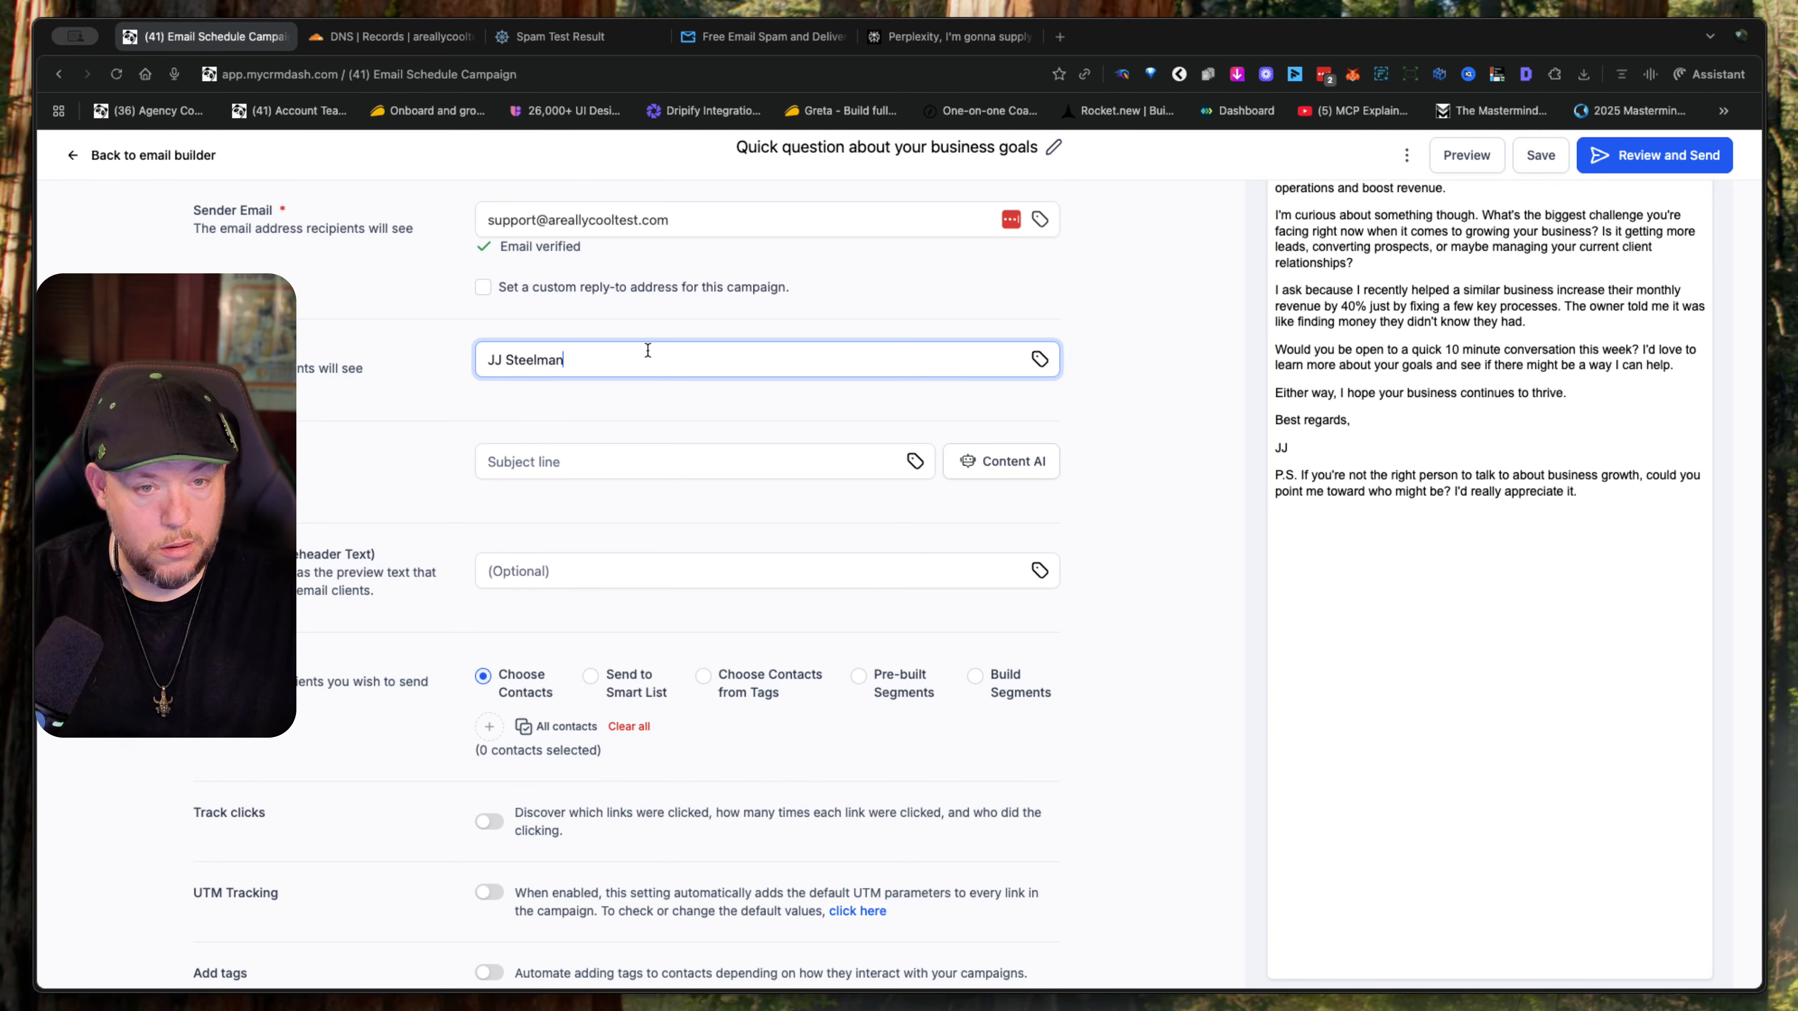
{"action": "left_click", "coordinate": [618, 459]}
{"action": "key", "text": "super+Tab"}
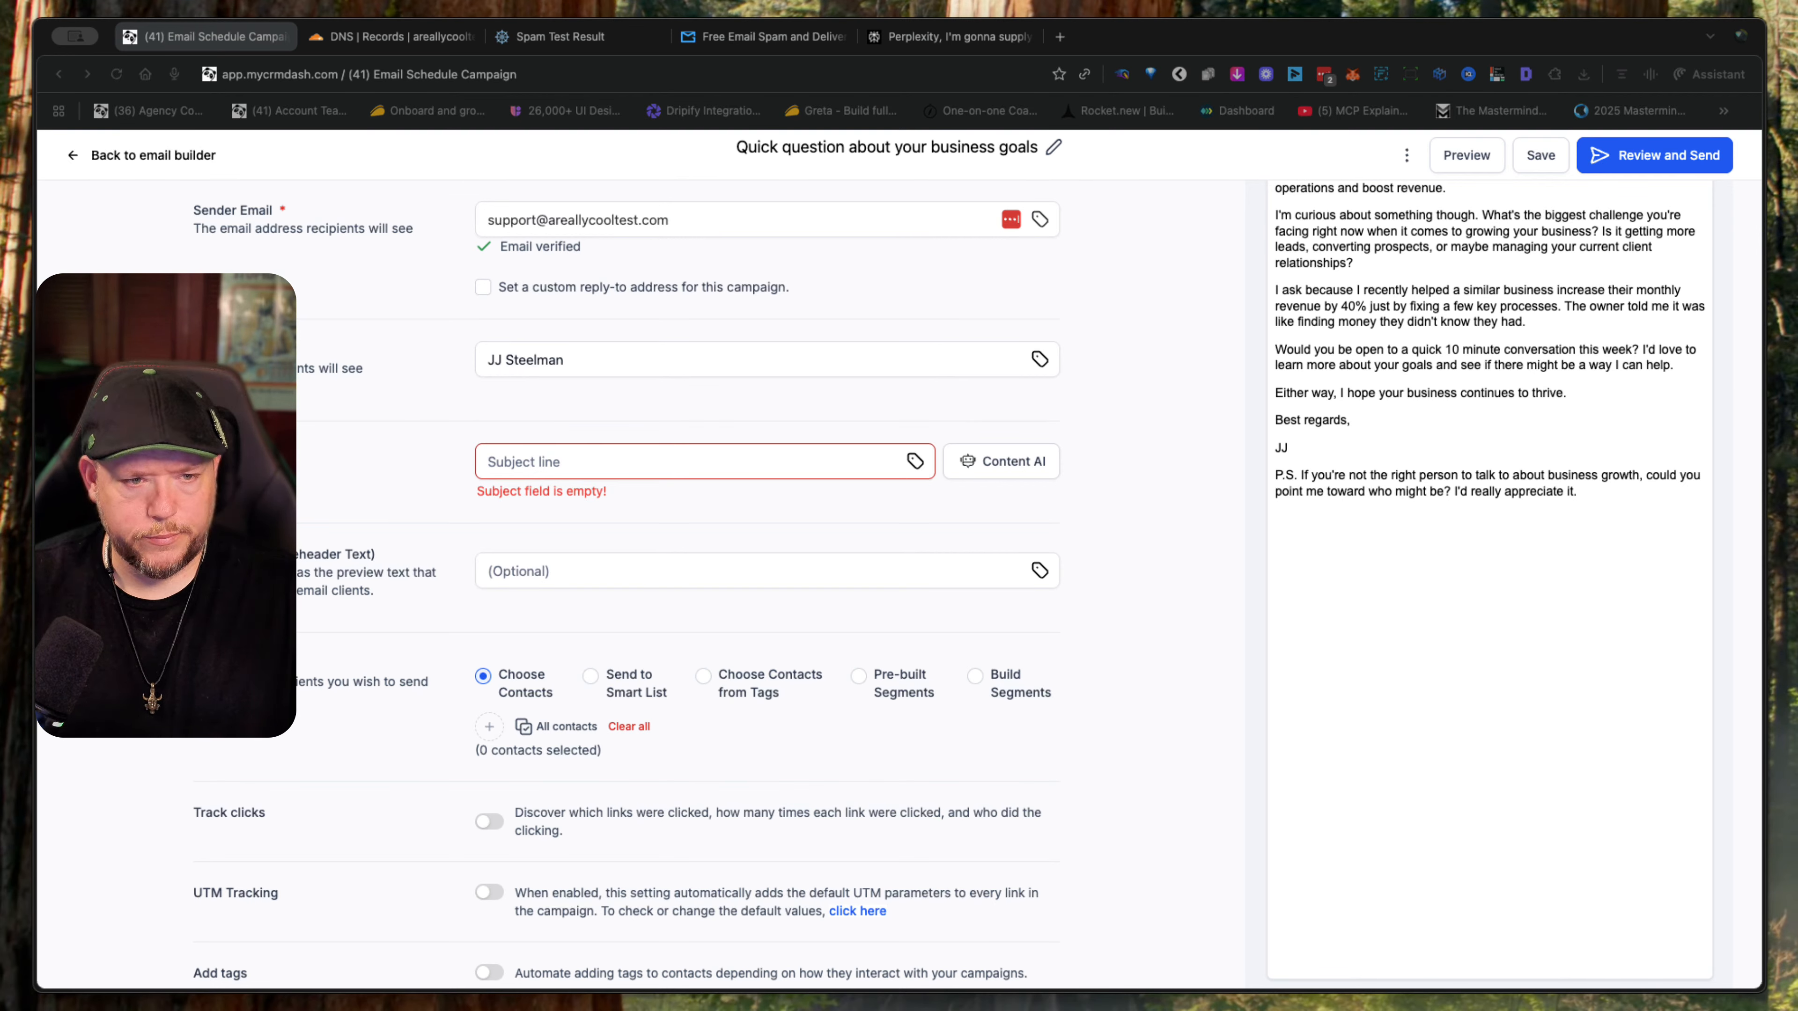
{"action": "key", "text": "super+Tab"}
{"action": "type", "text": "Quick question about your business goals"}
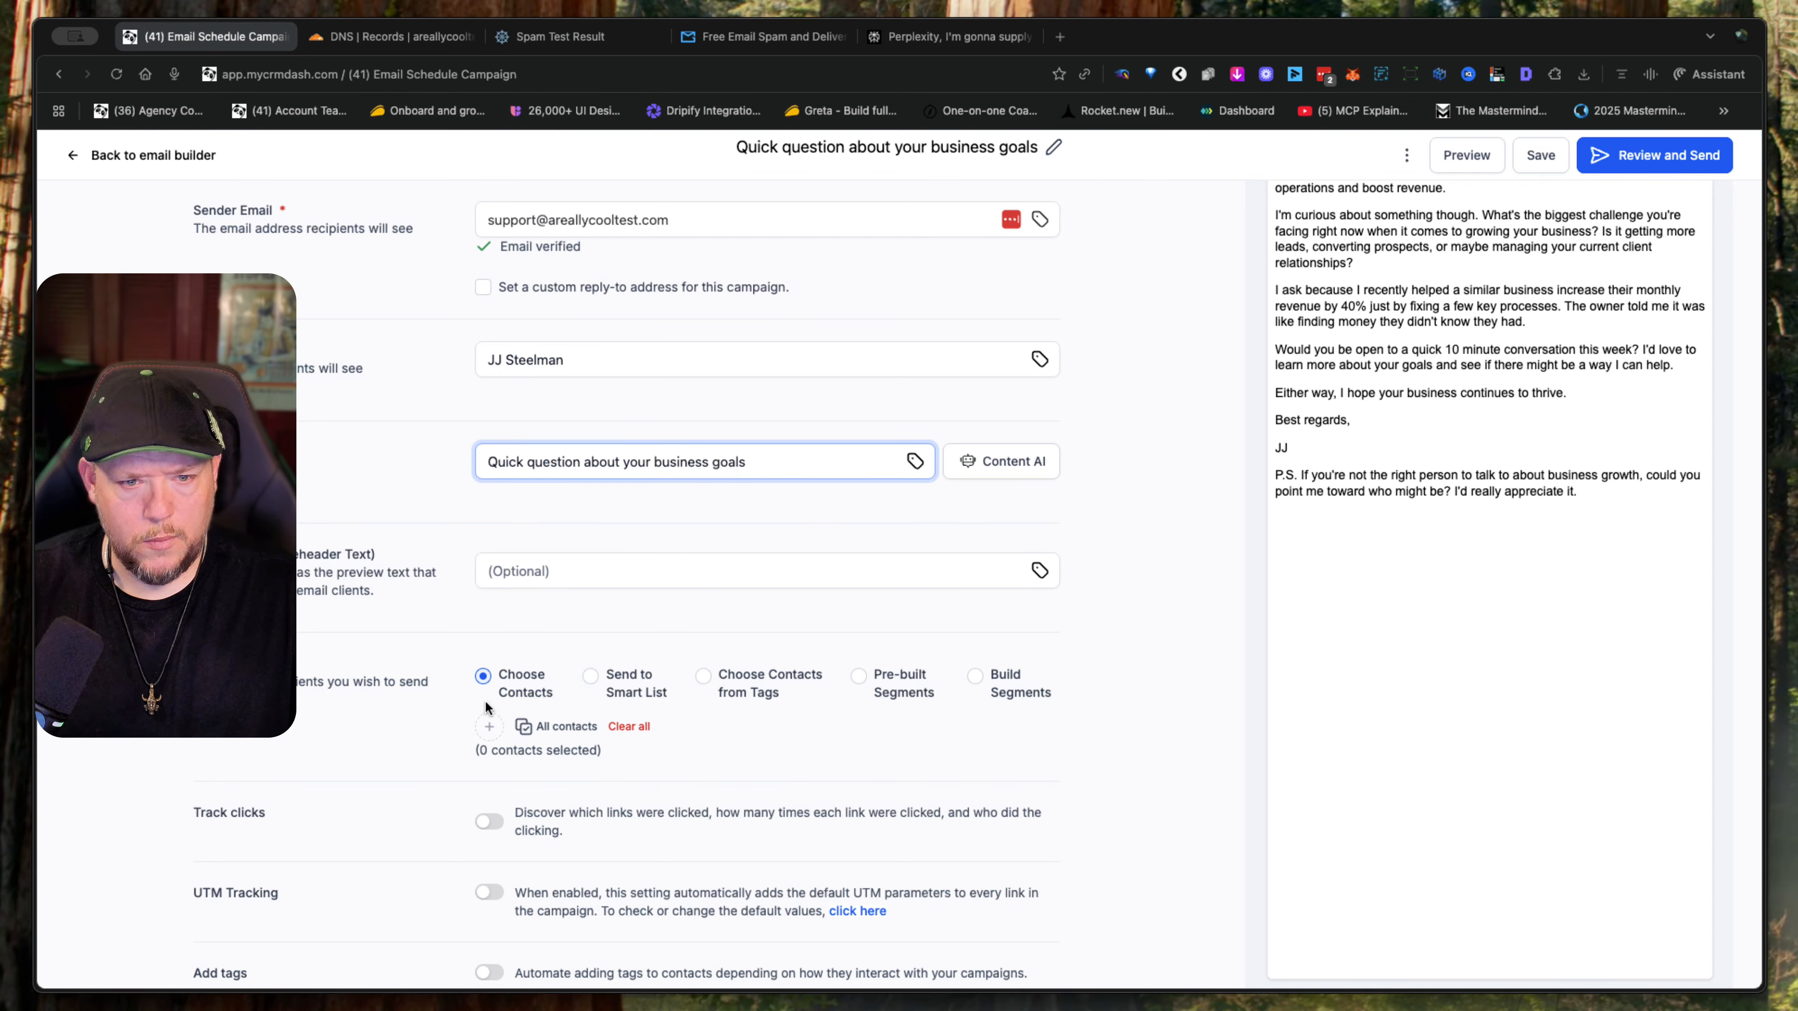
- Search the contacts for "the mail" and choose The Mail Genius contact as the campaign recipient
{"action": "left_click", "coordinate": [489, 726]}
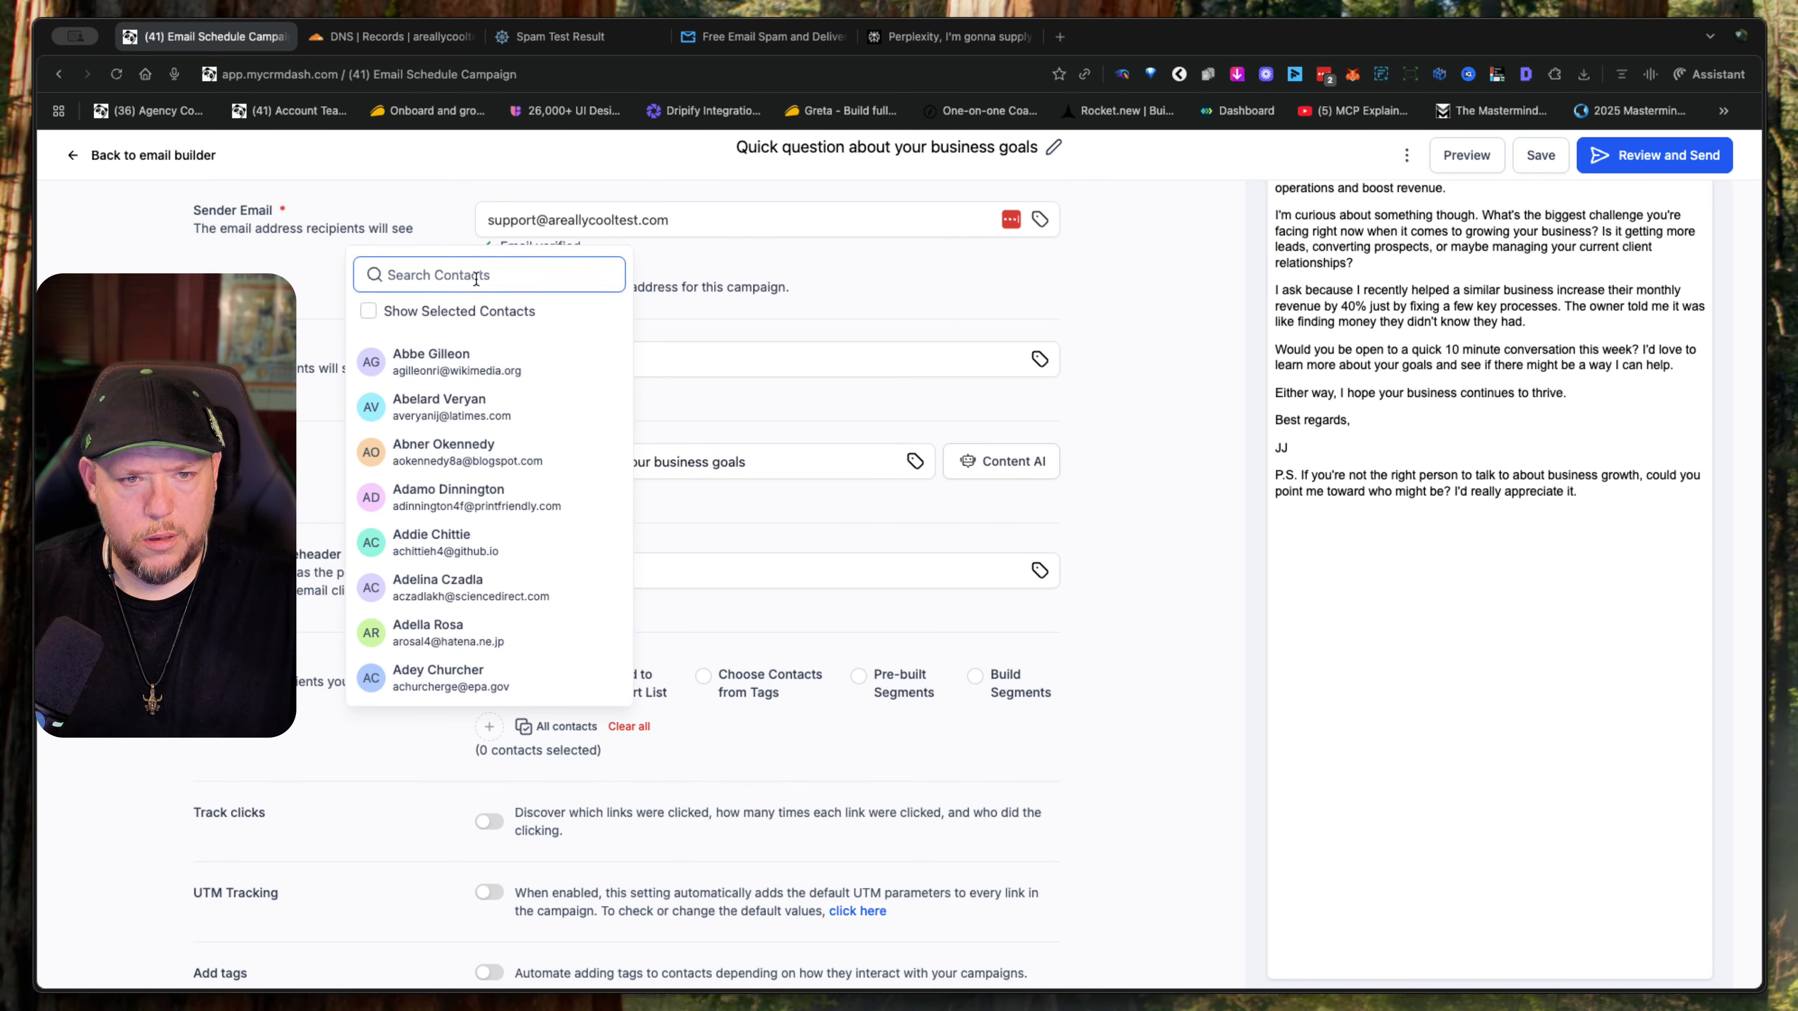
{"action": "left_click", "coordinate": [485, 274]}
{"action": "type", "text": "the mail"}
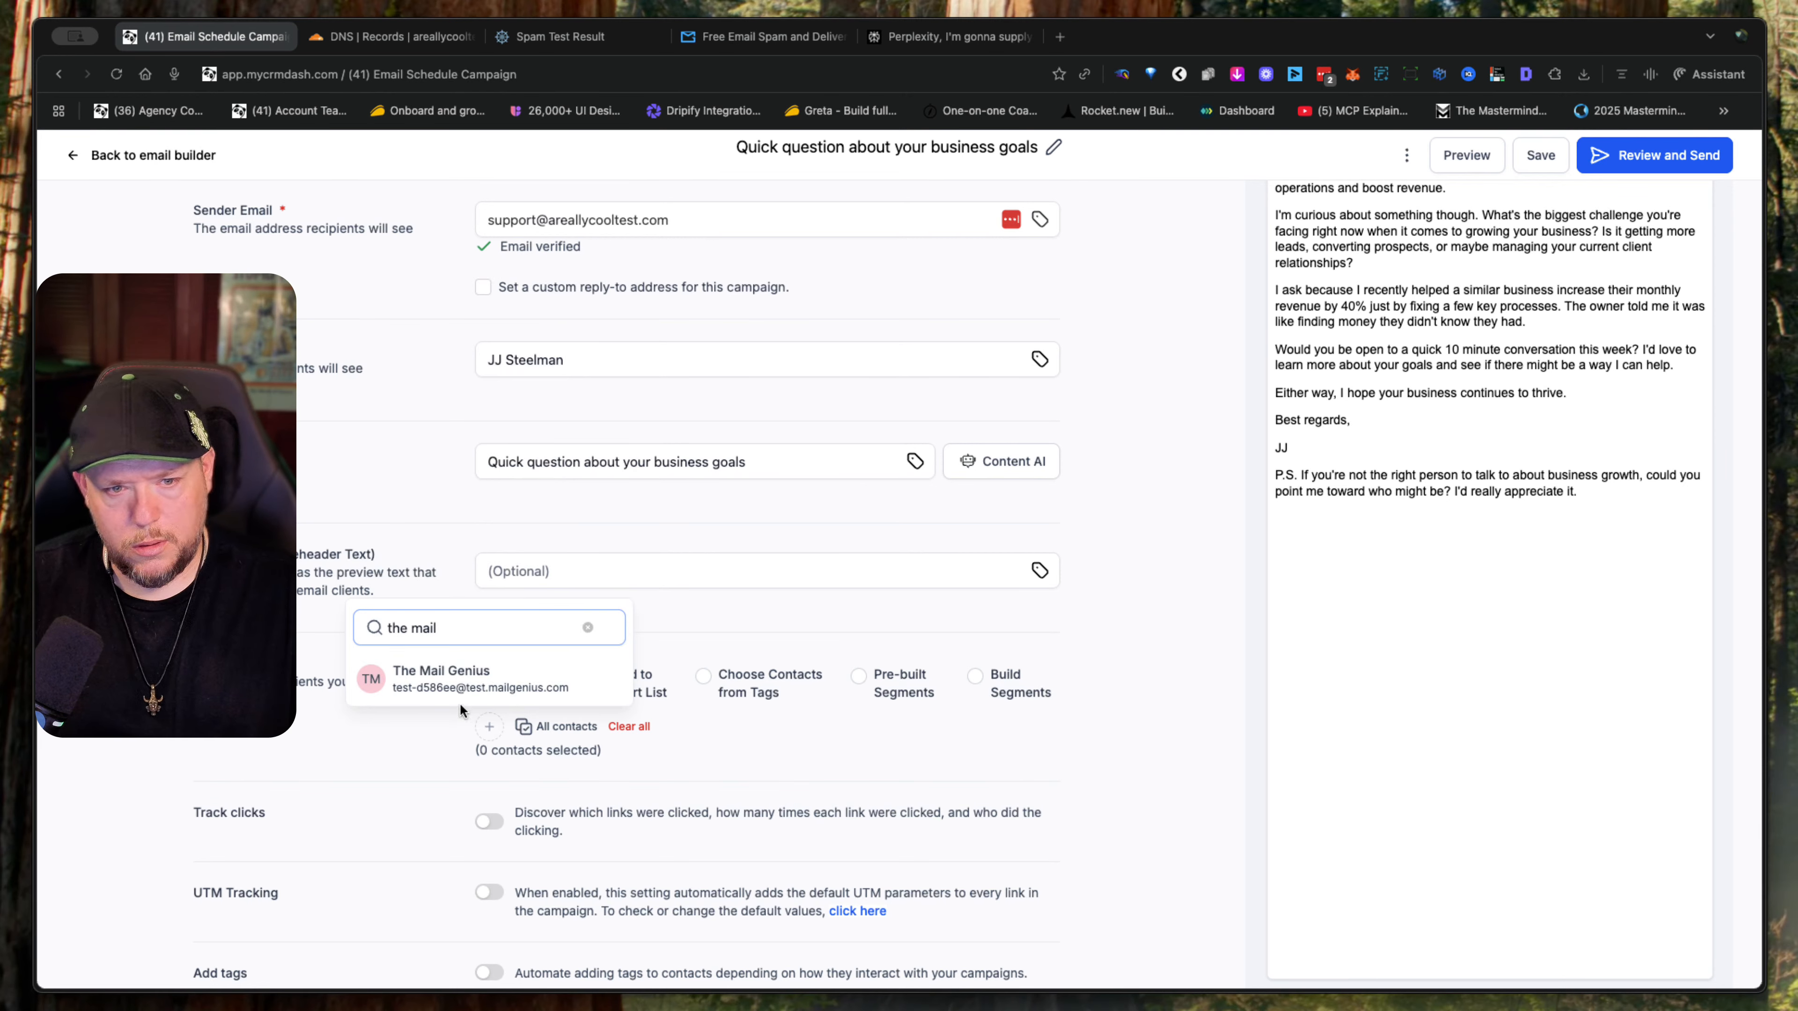
{"action": "left_click", "coordinate": [464, 694]}
{"action": "left_click", "coordinate": [897, 765]}
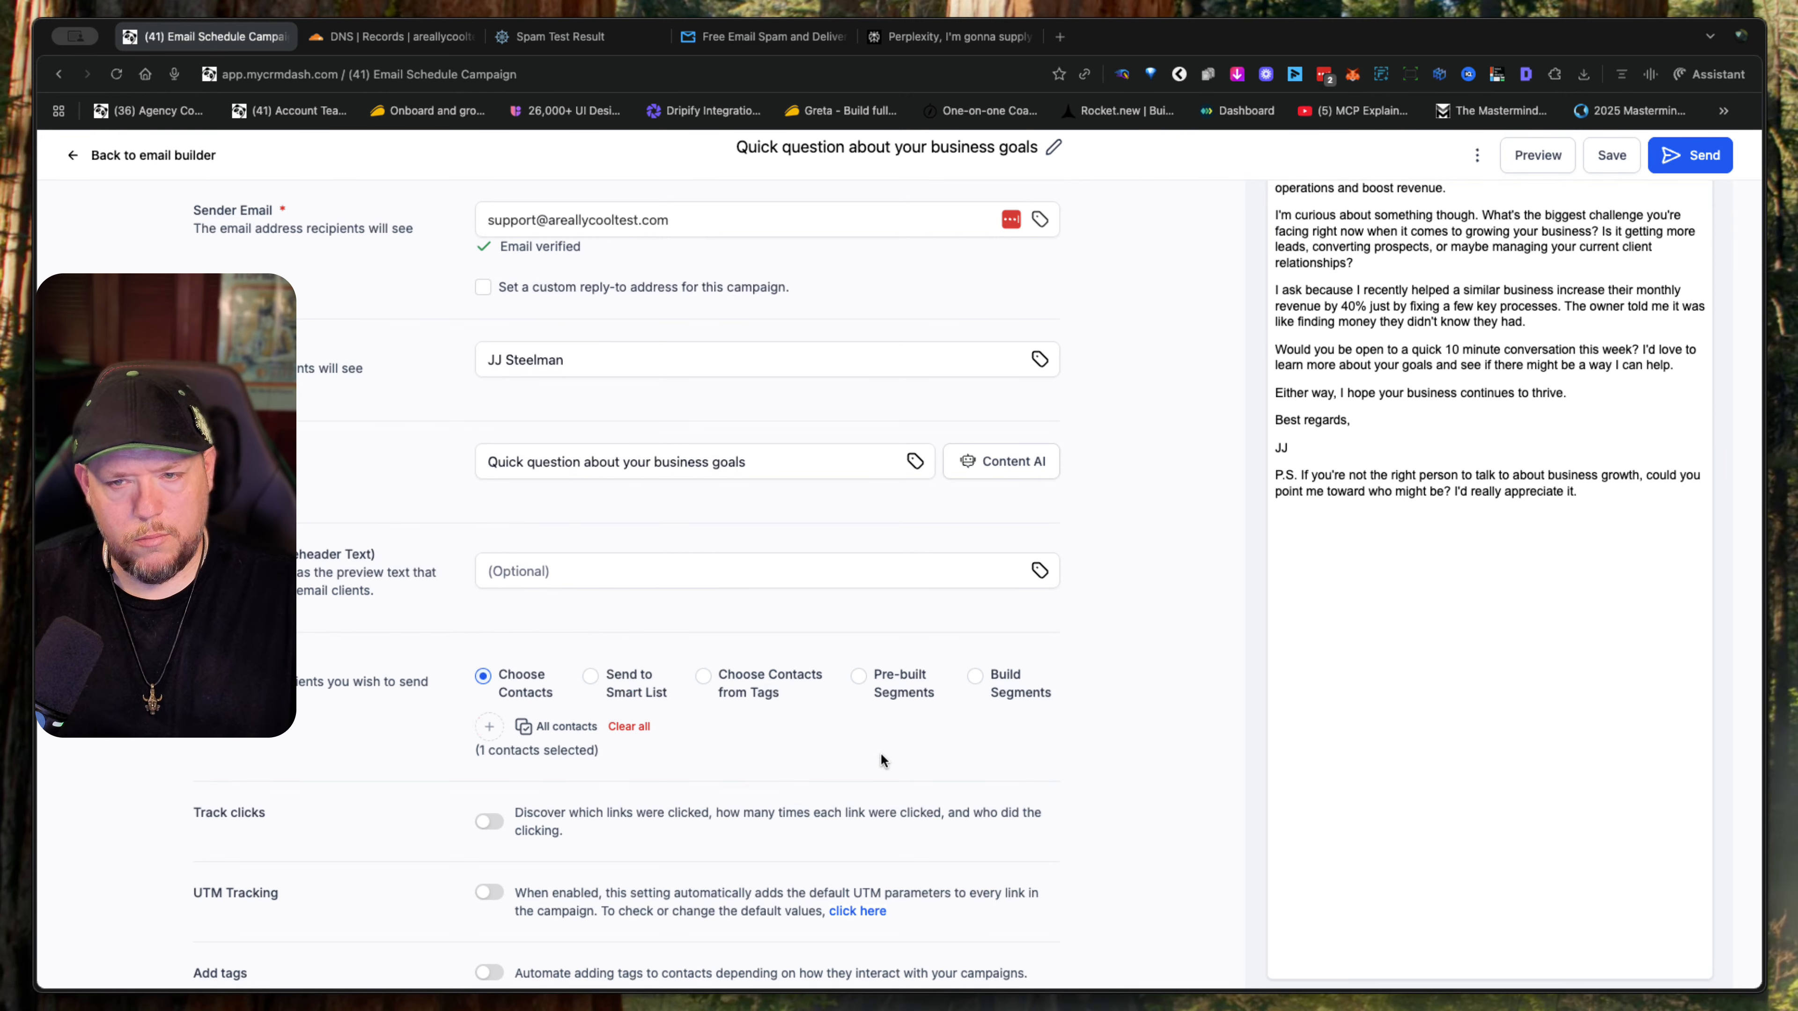
- Save the campaign settings and send the campaign immediately
{"action": "left_click", "coordinate": [1606, 167]}
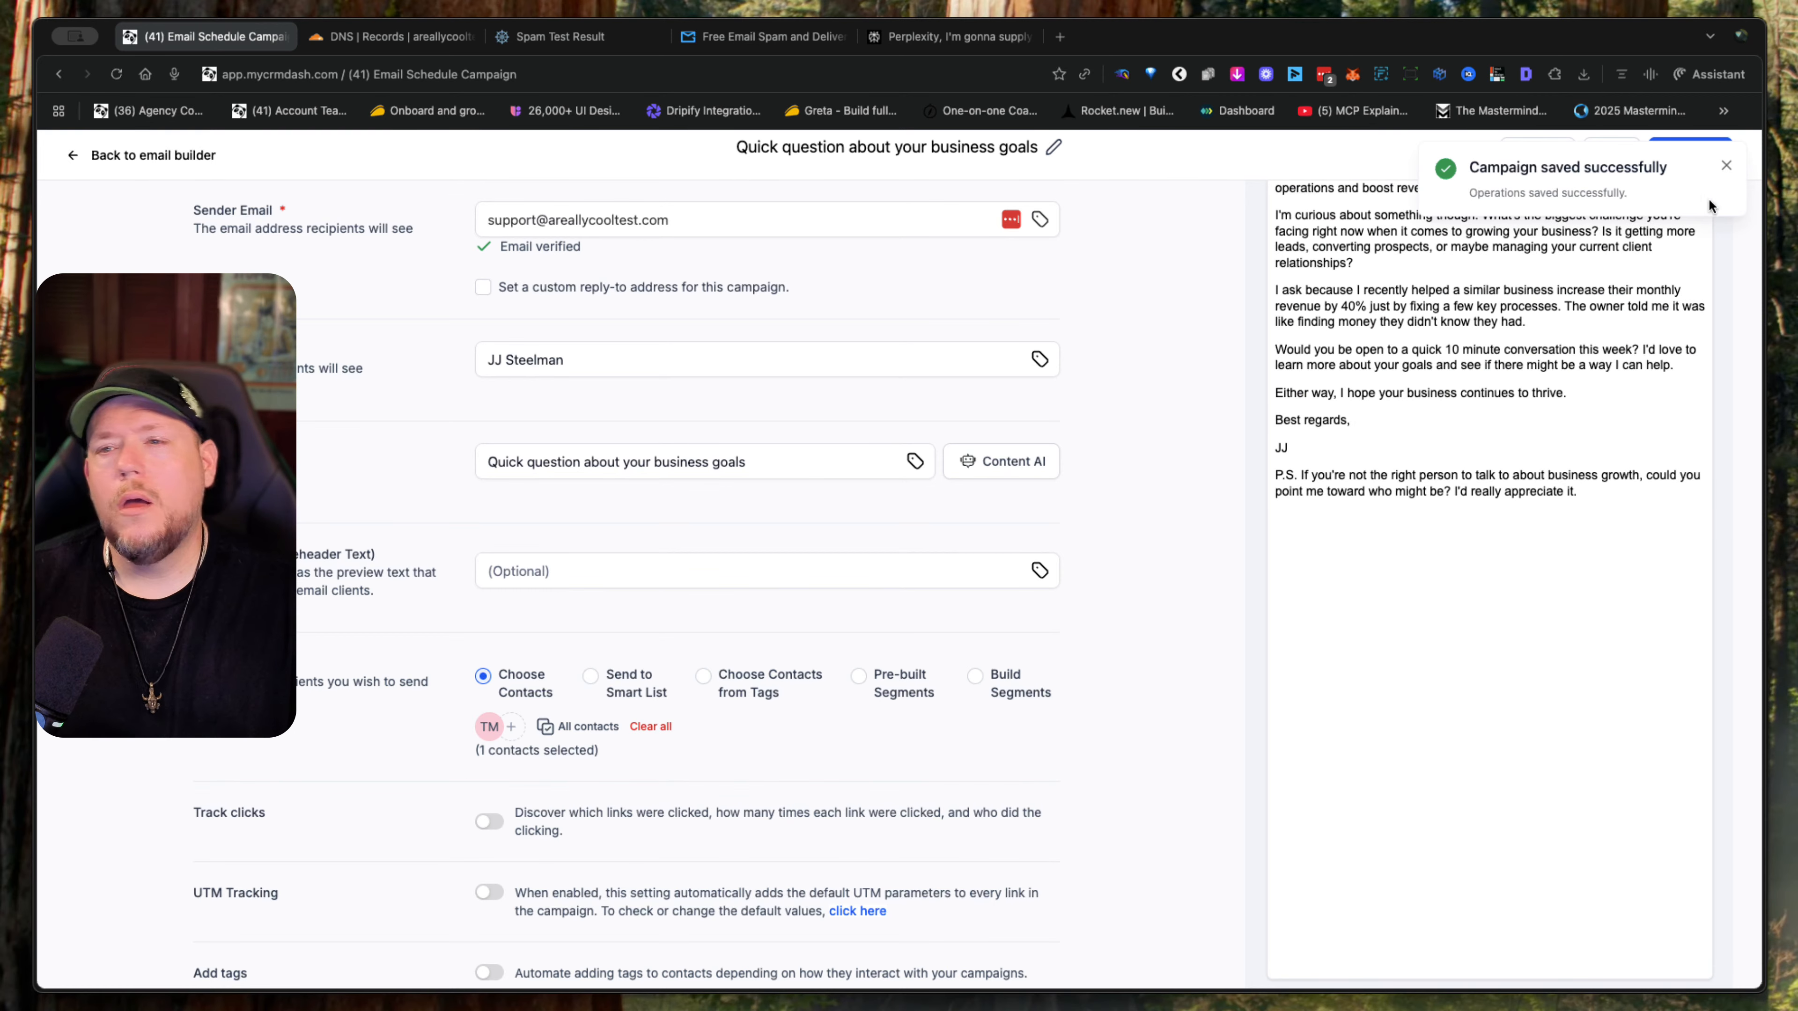
{"action": "left_click", "coordinate": [1727, 169]}
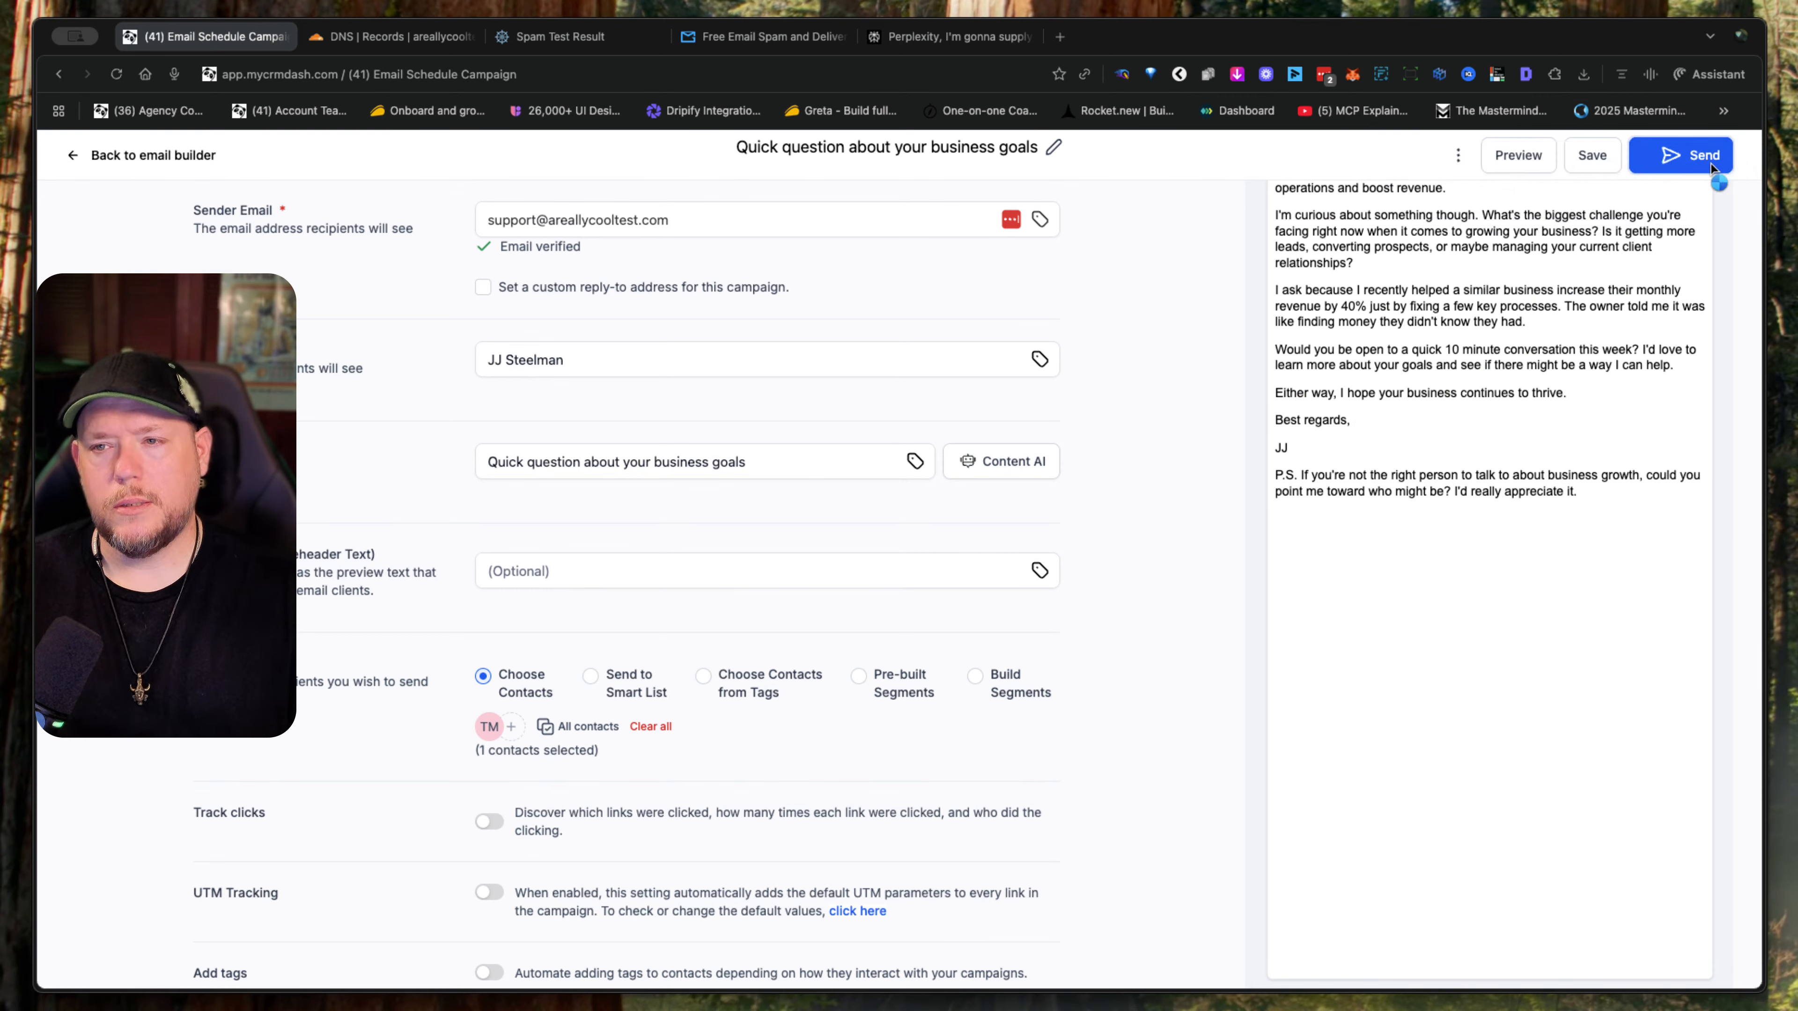
{"action": "left_click", "coordinate": [1711, 163]}
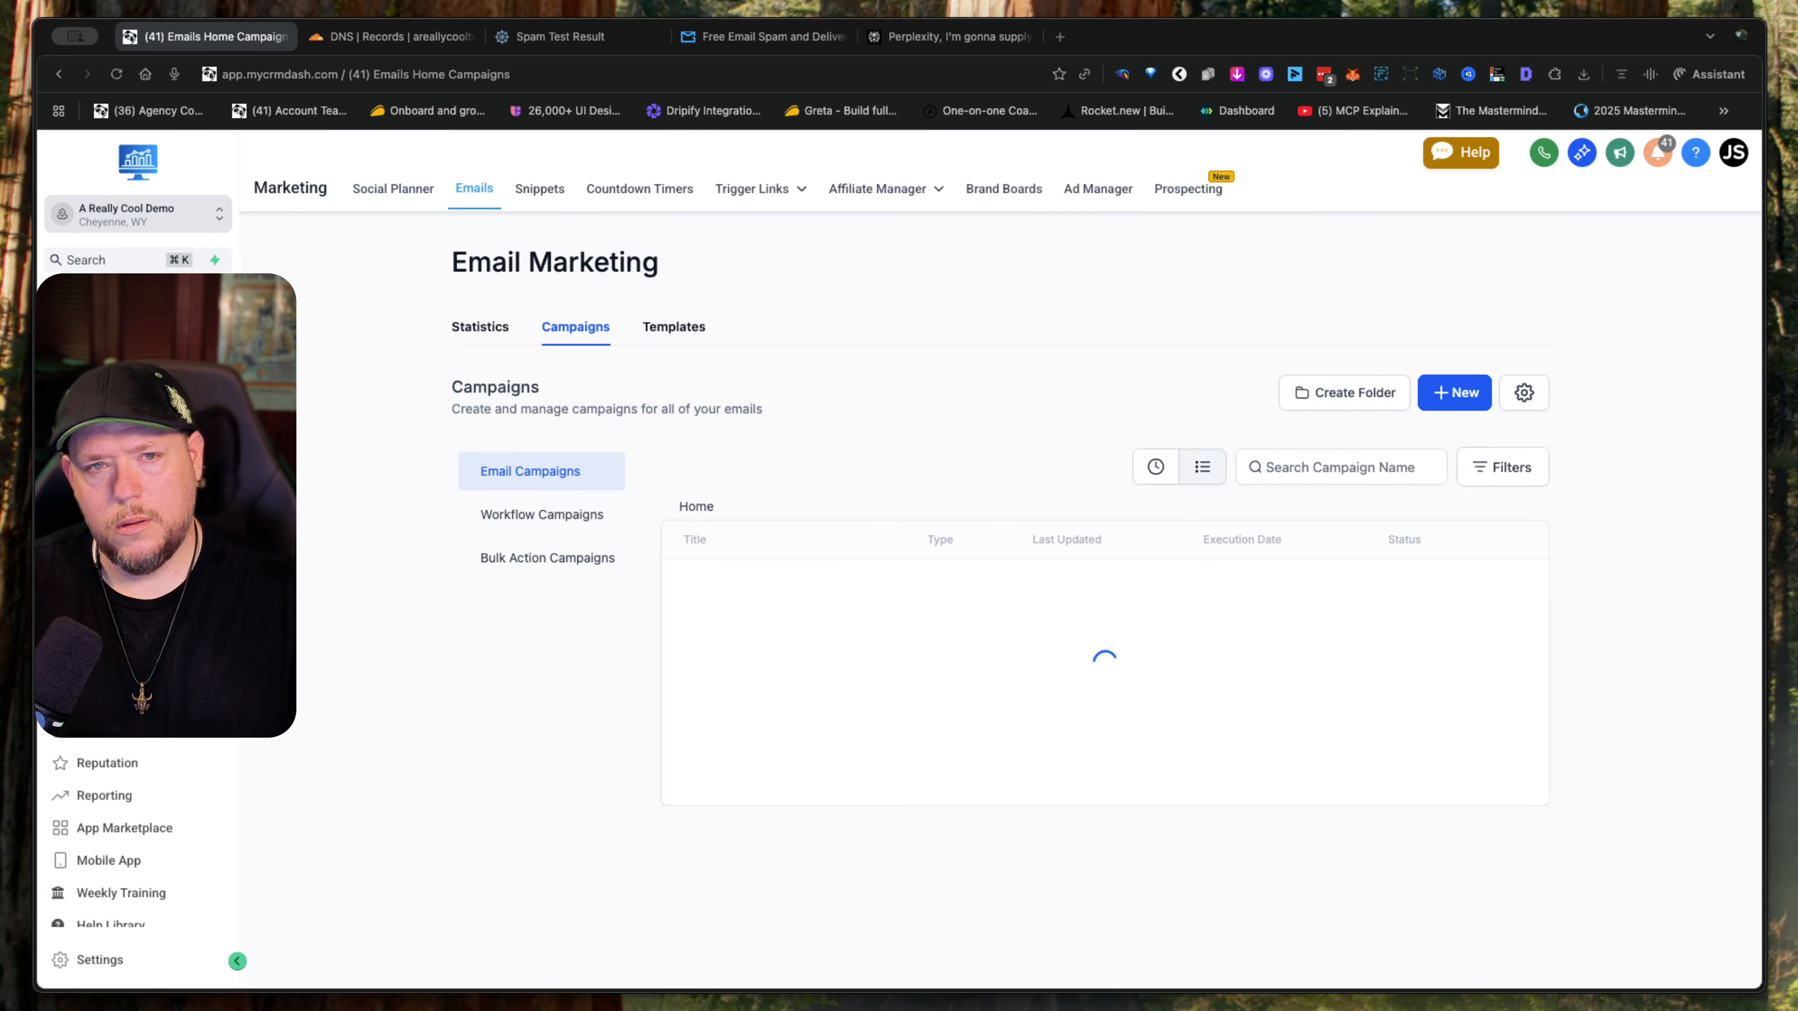
- Request the spam score for the sent email on MailGenius and view the monthly plan pricing
{"action": "left_click", "coordinate": [773, 37]}
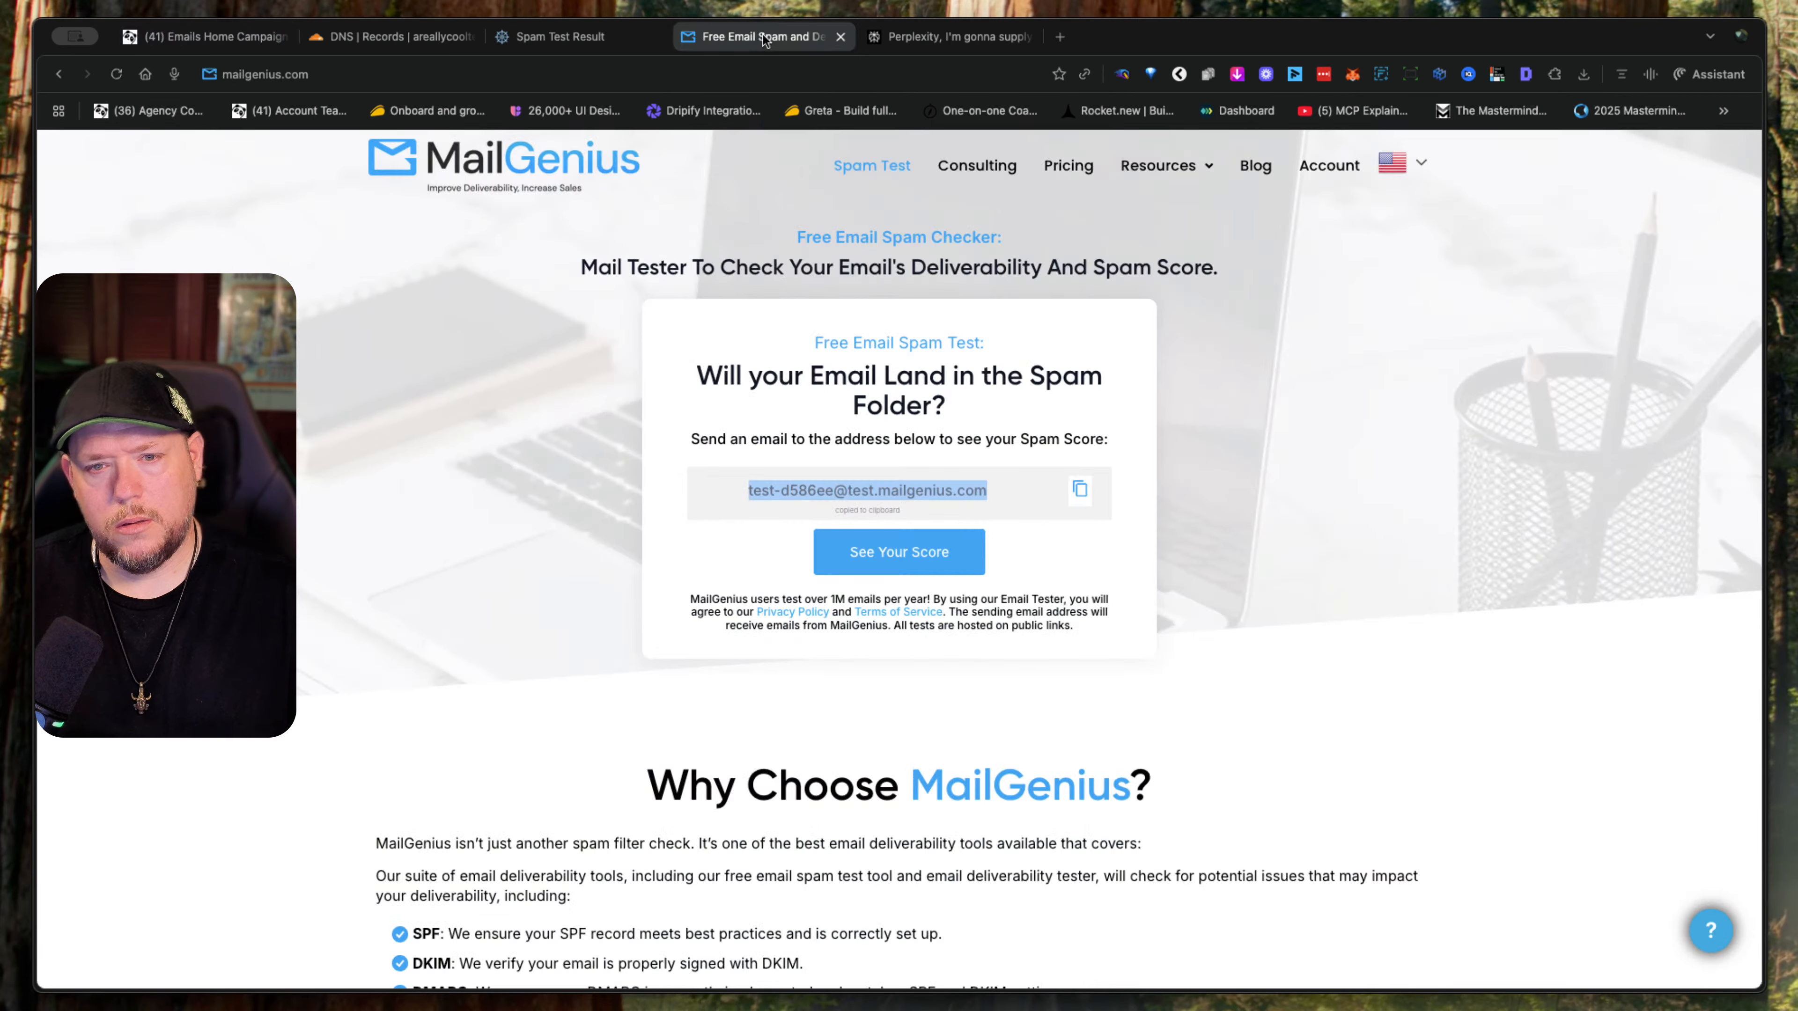
{"action": "left_click", "coordinate": [911, 570]}
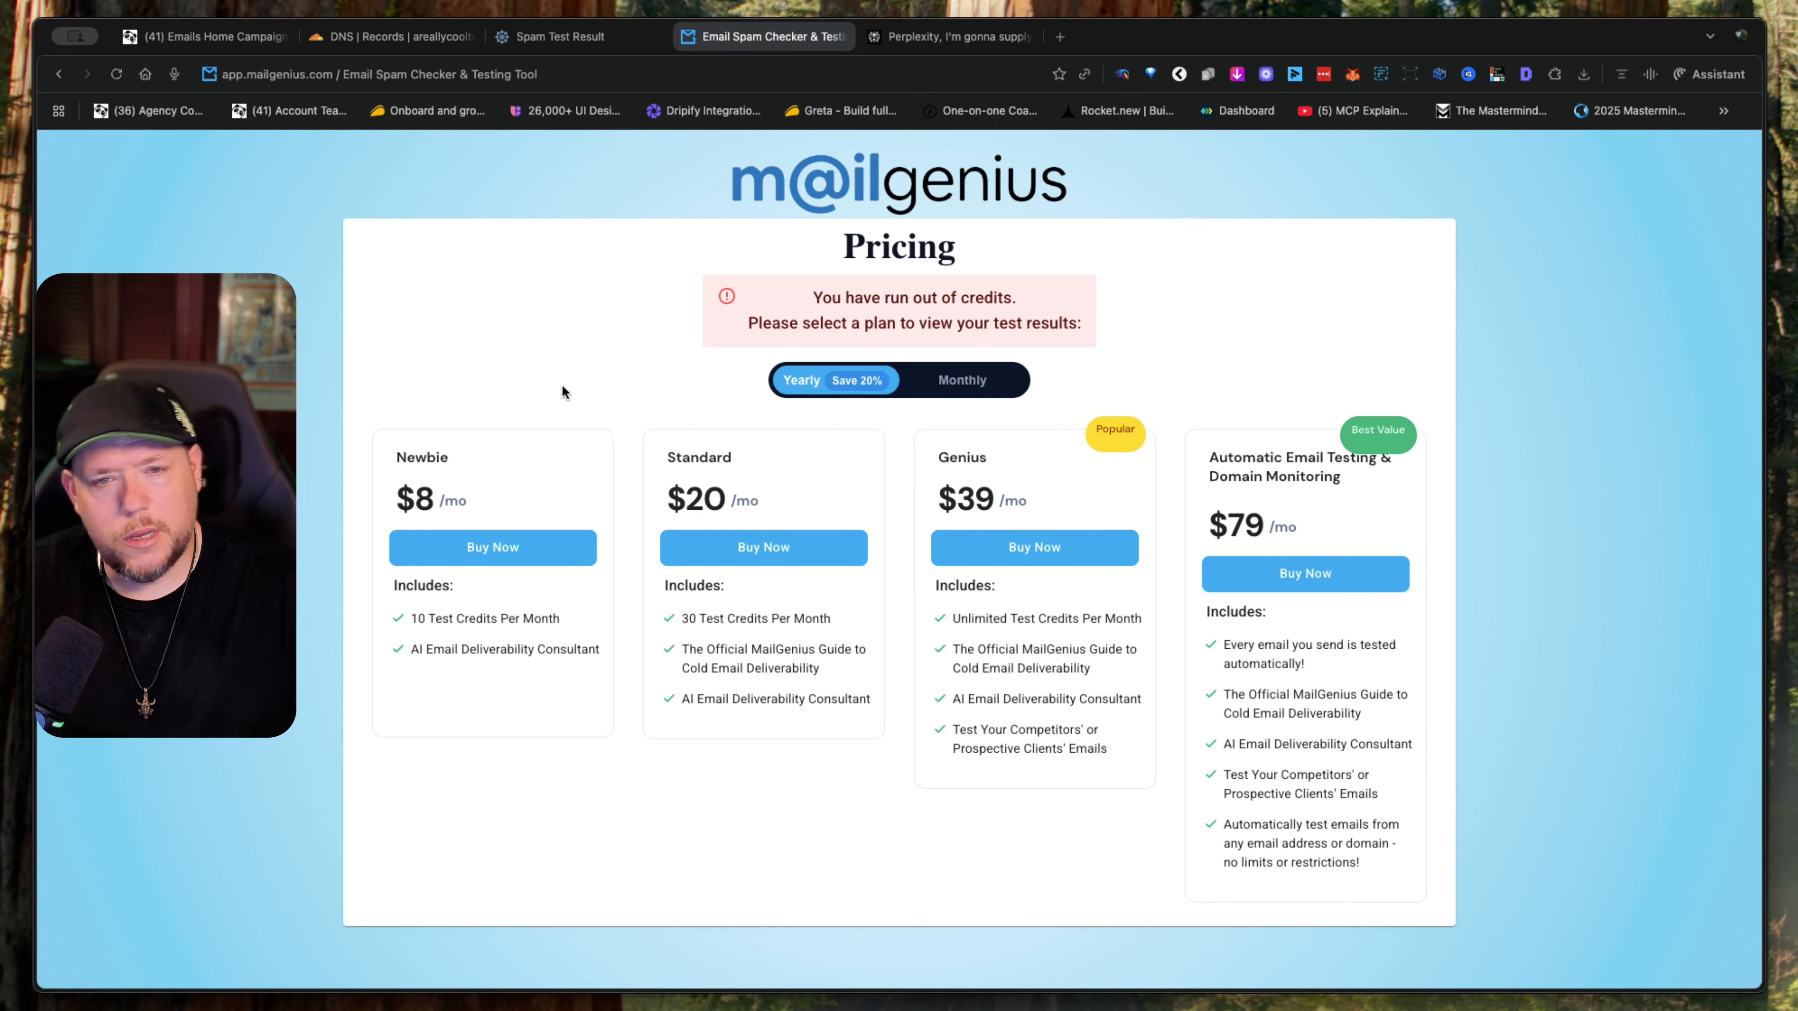
{"action": "left_click", "coordinate": [983, 383]}
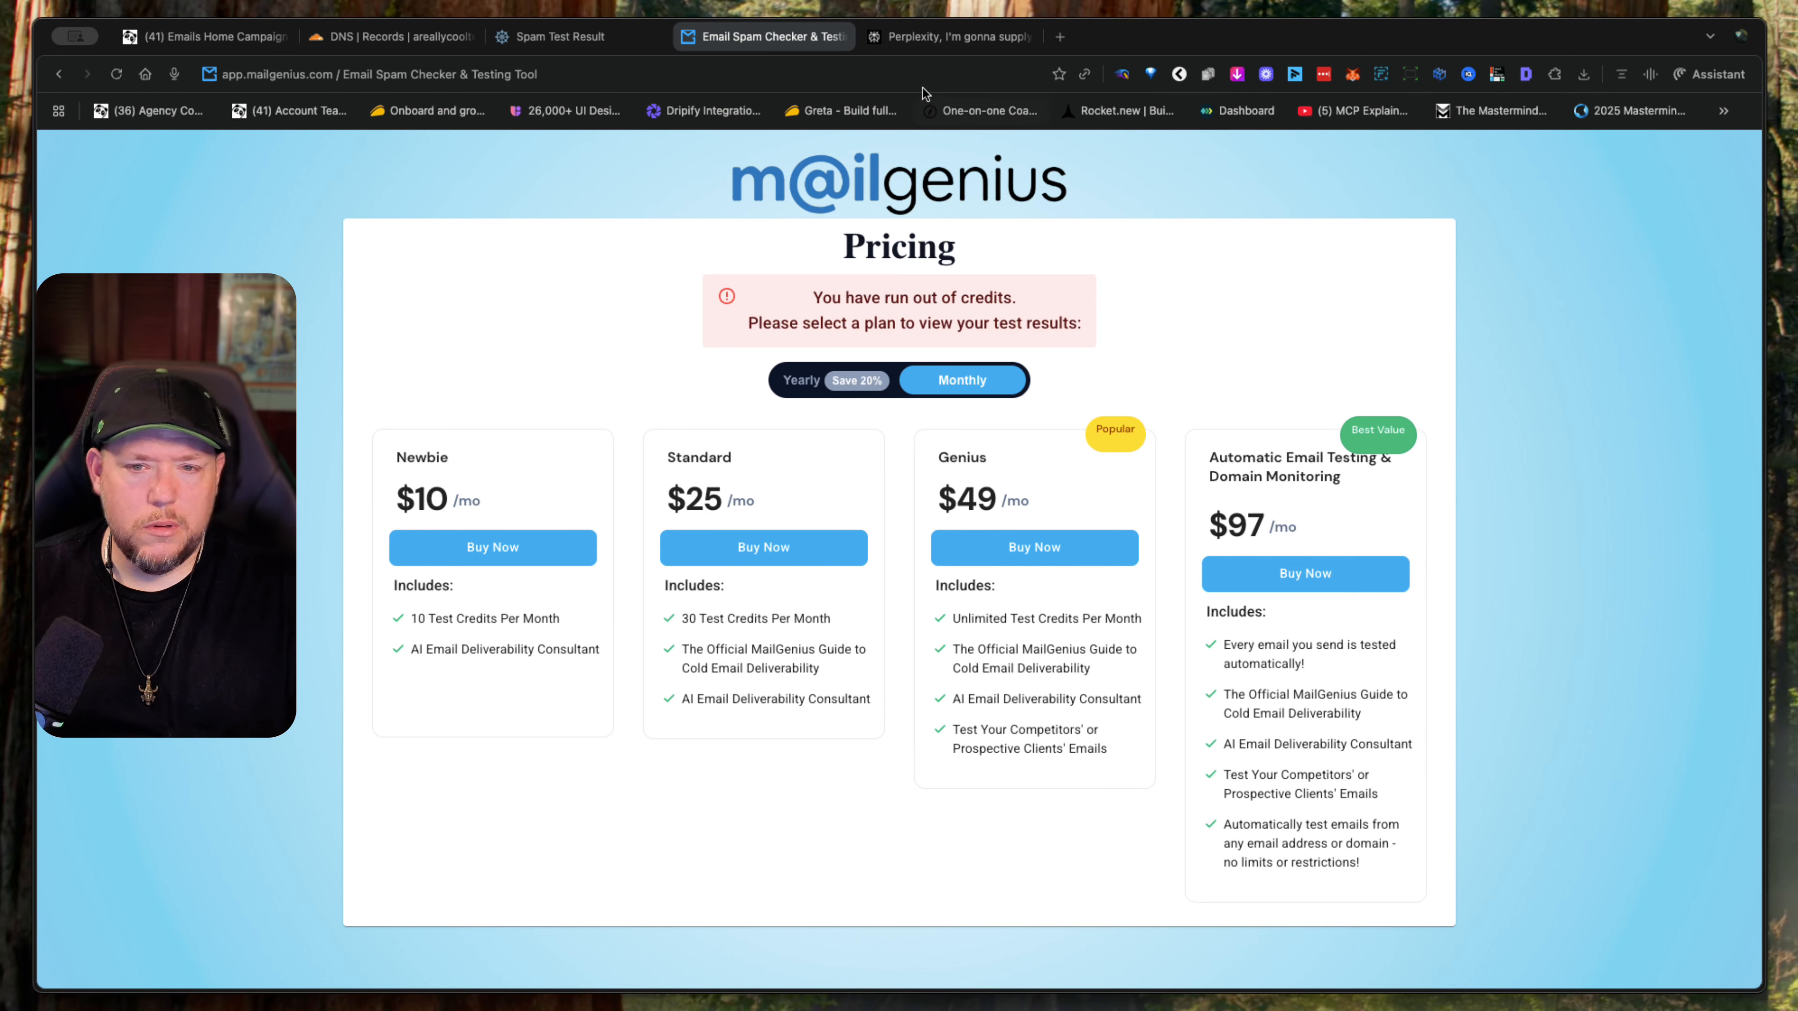
- Close the MailGenius and mail-tester pages and return to the CRM's email campaigns list to review the campaign statuses
{"action": "left_click", "coordinate": [840, 37]}
{"action": "left_click", "coordinate": [606, 45]}
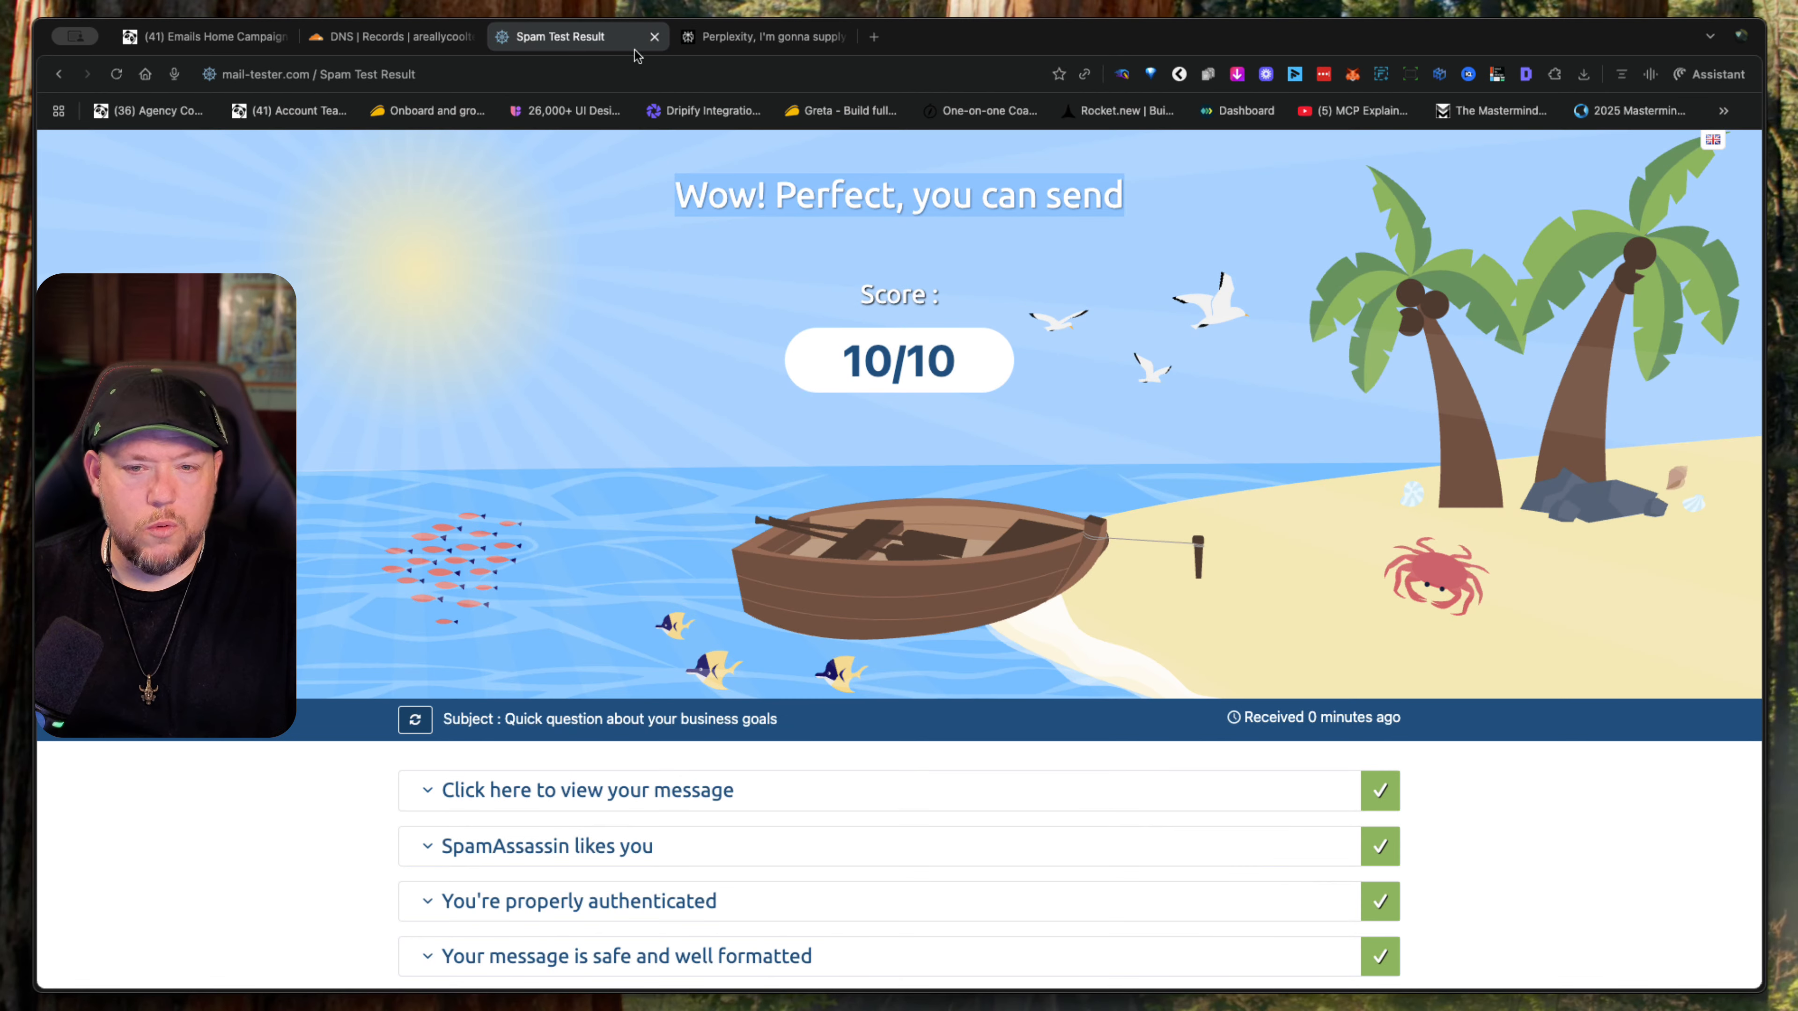
{"action": "left_click", "coordinate": [653, 37]}
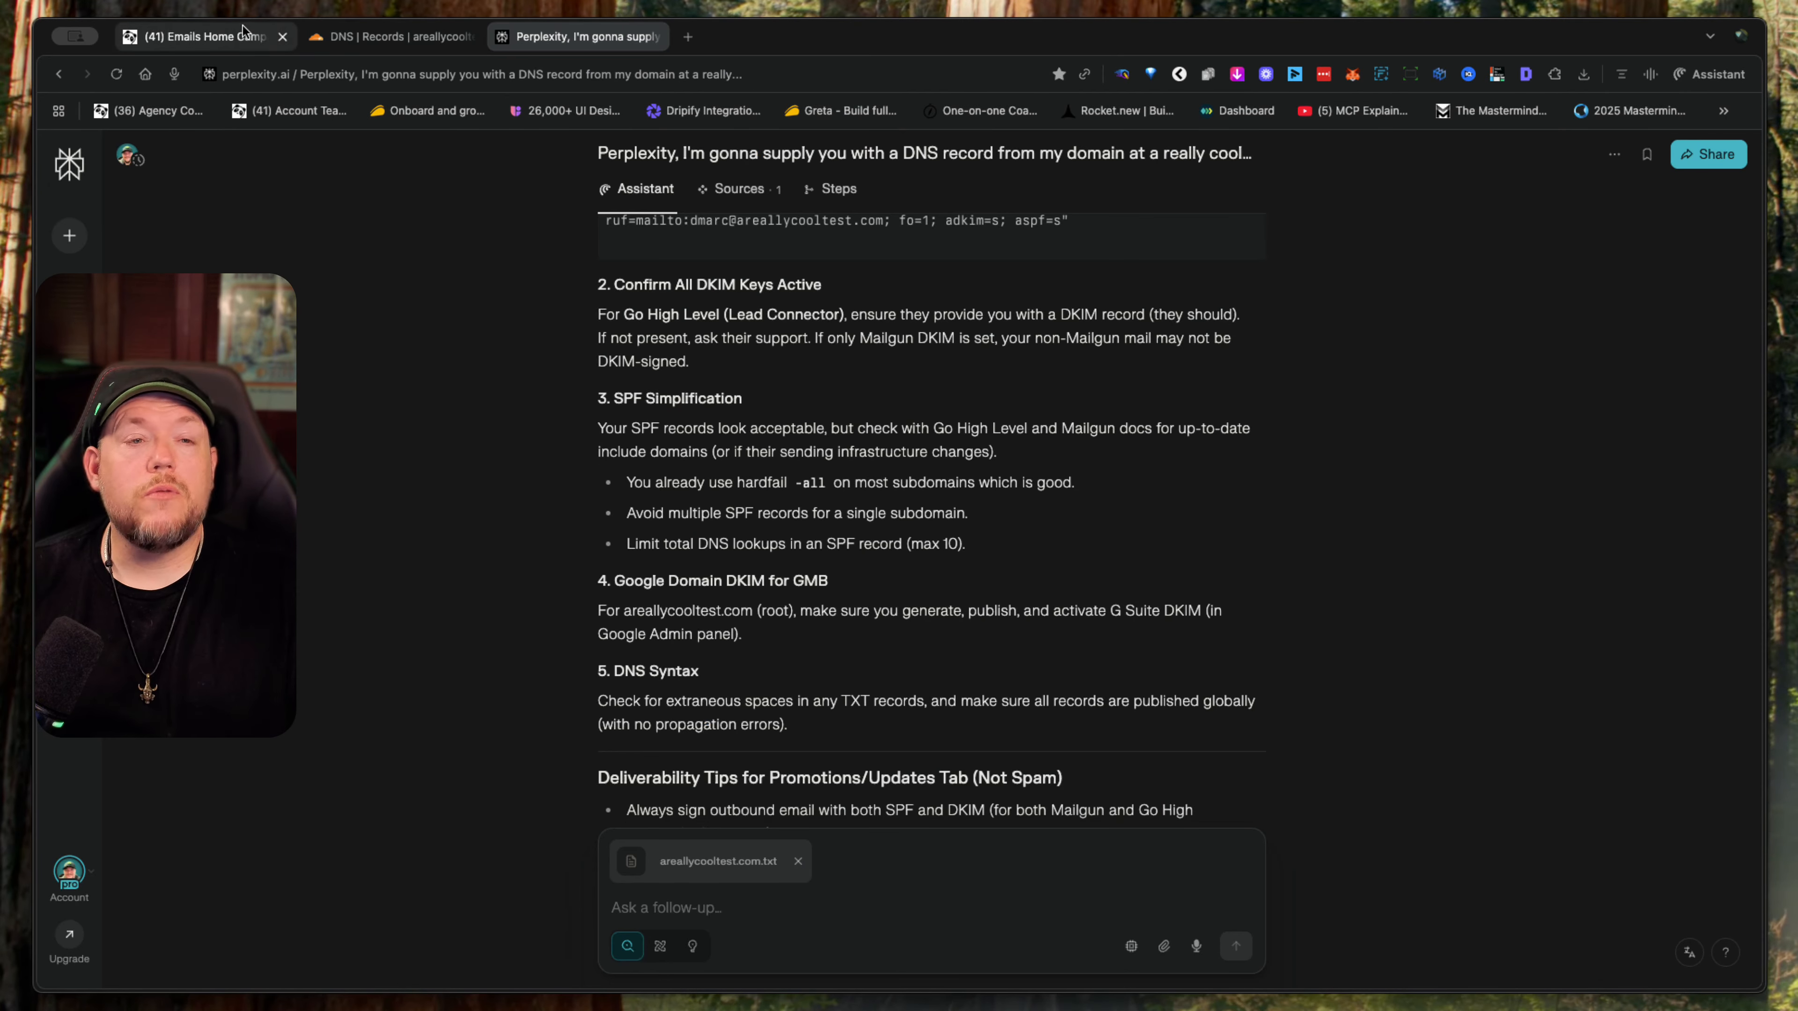
{"action": "left_click", "coordinate": [236, 39]}
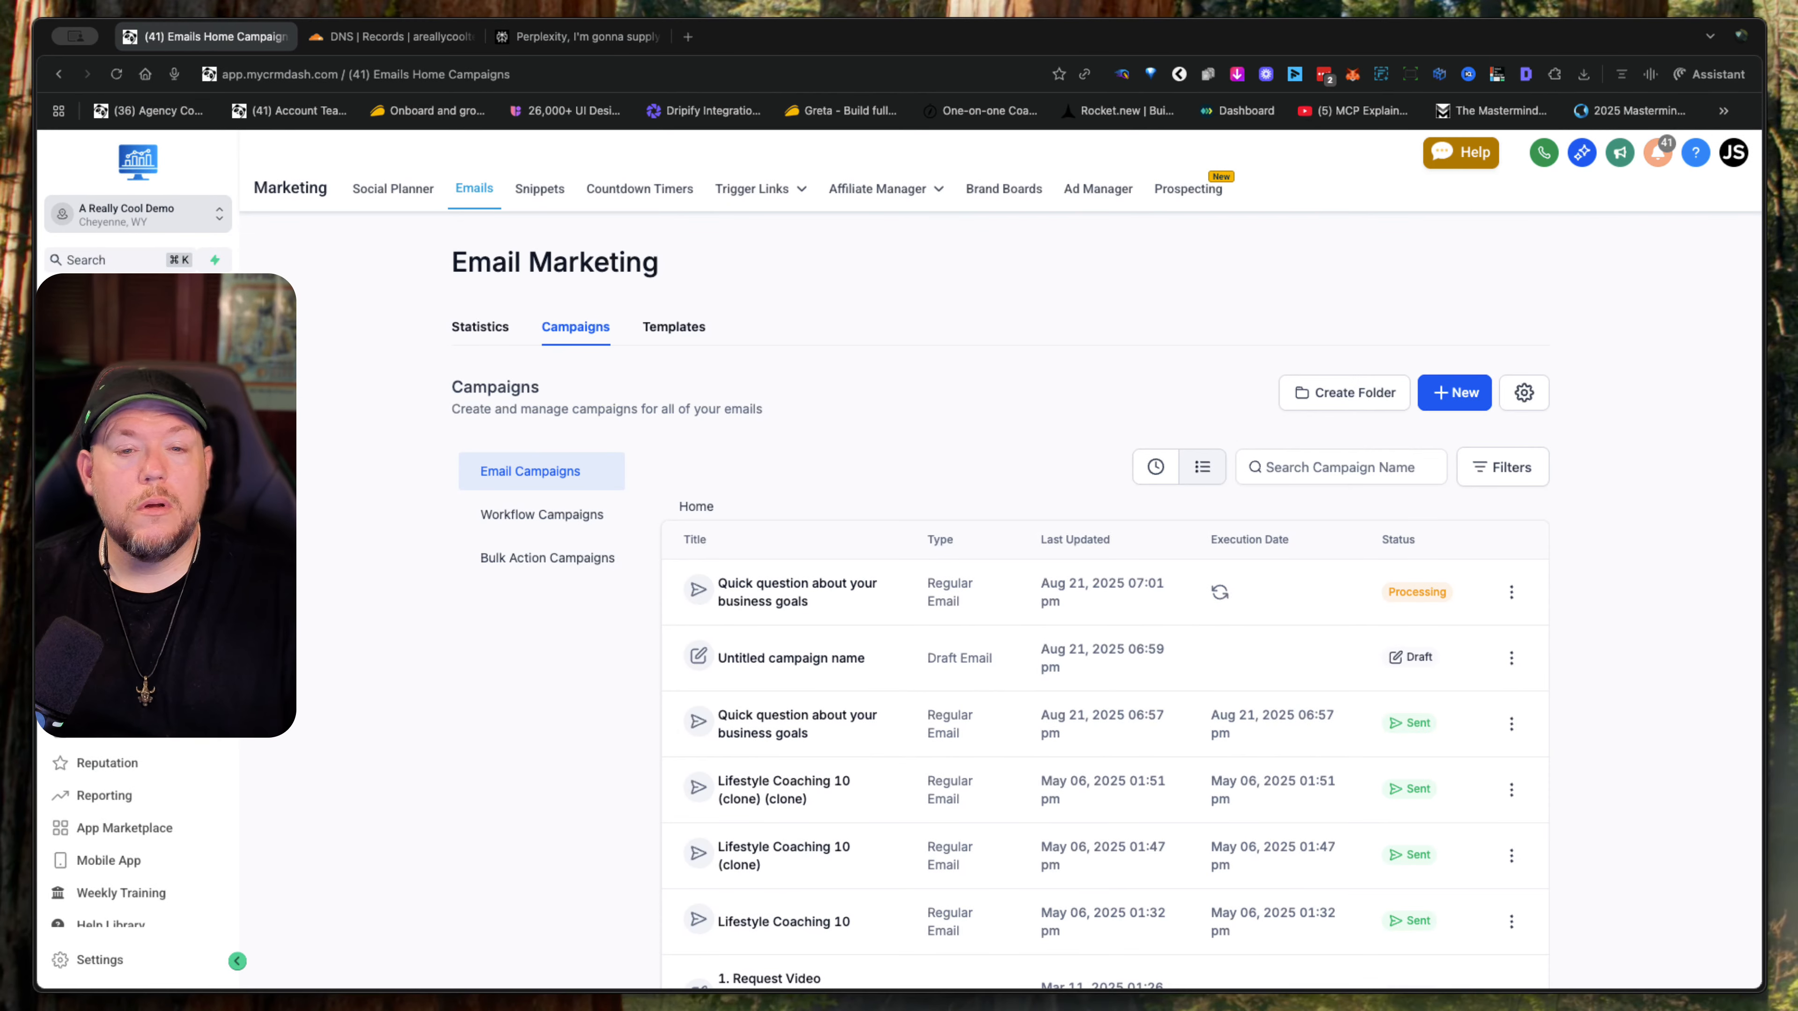
{"action": "scroll", "coordinate": [1034, 542], "scroll_direction": "down", "scroll_amount": 3}
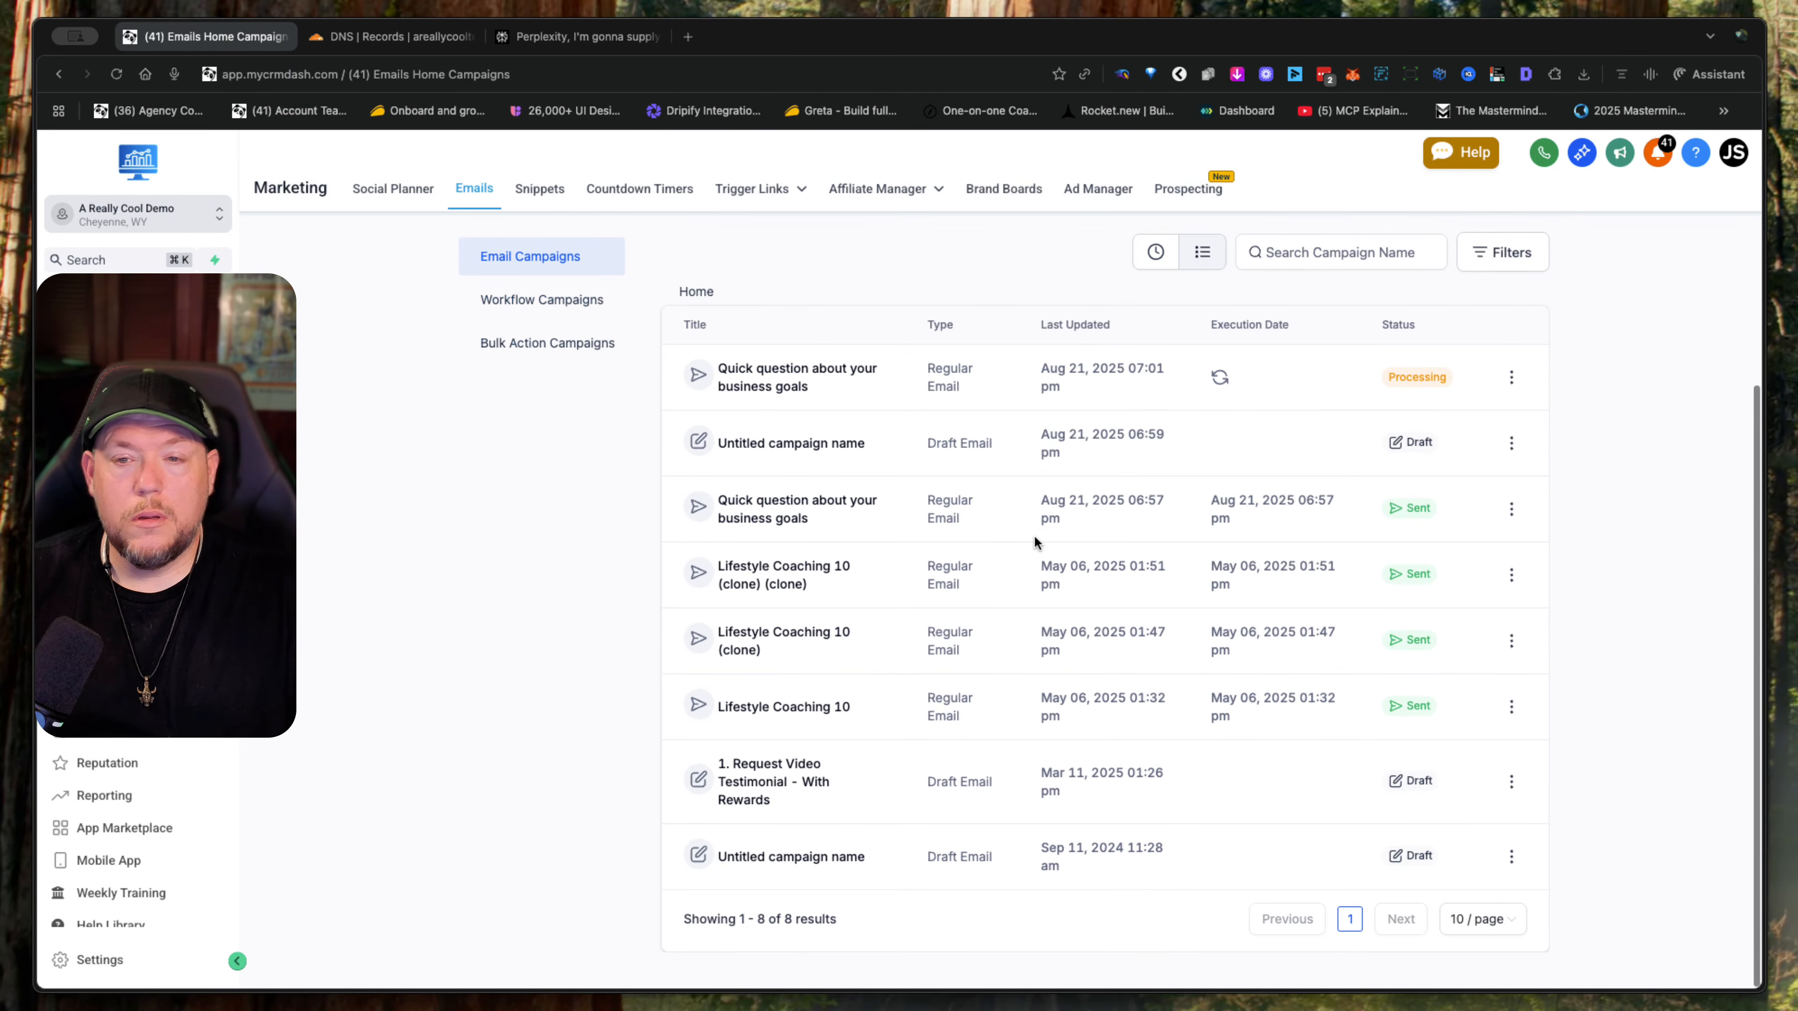
{"action": "scroll", "coordinate": [1034, 538], "scroll_direction": "up", "scroll_amount": 3}
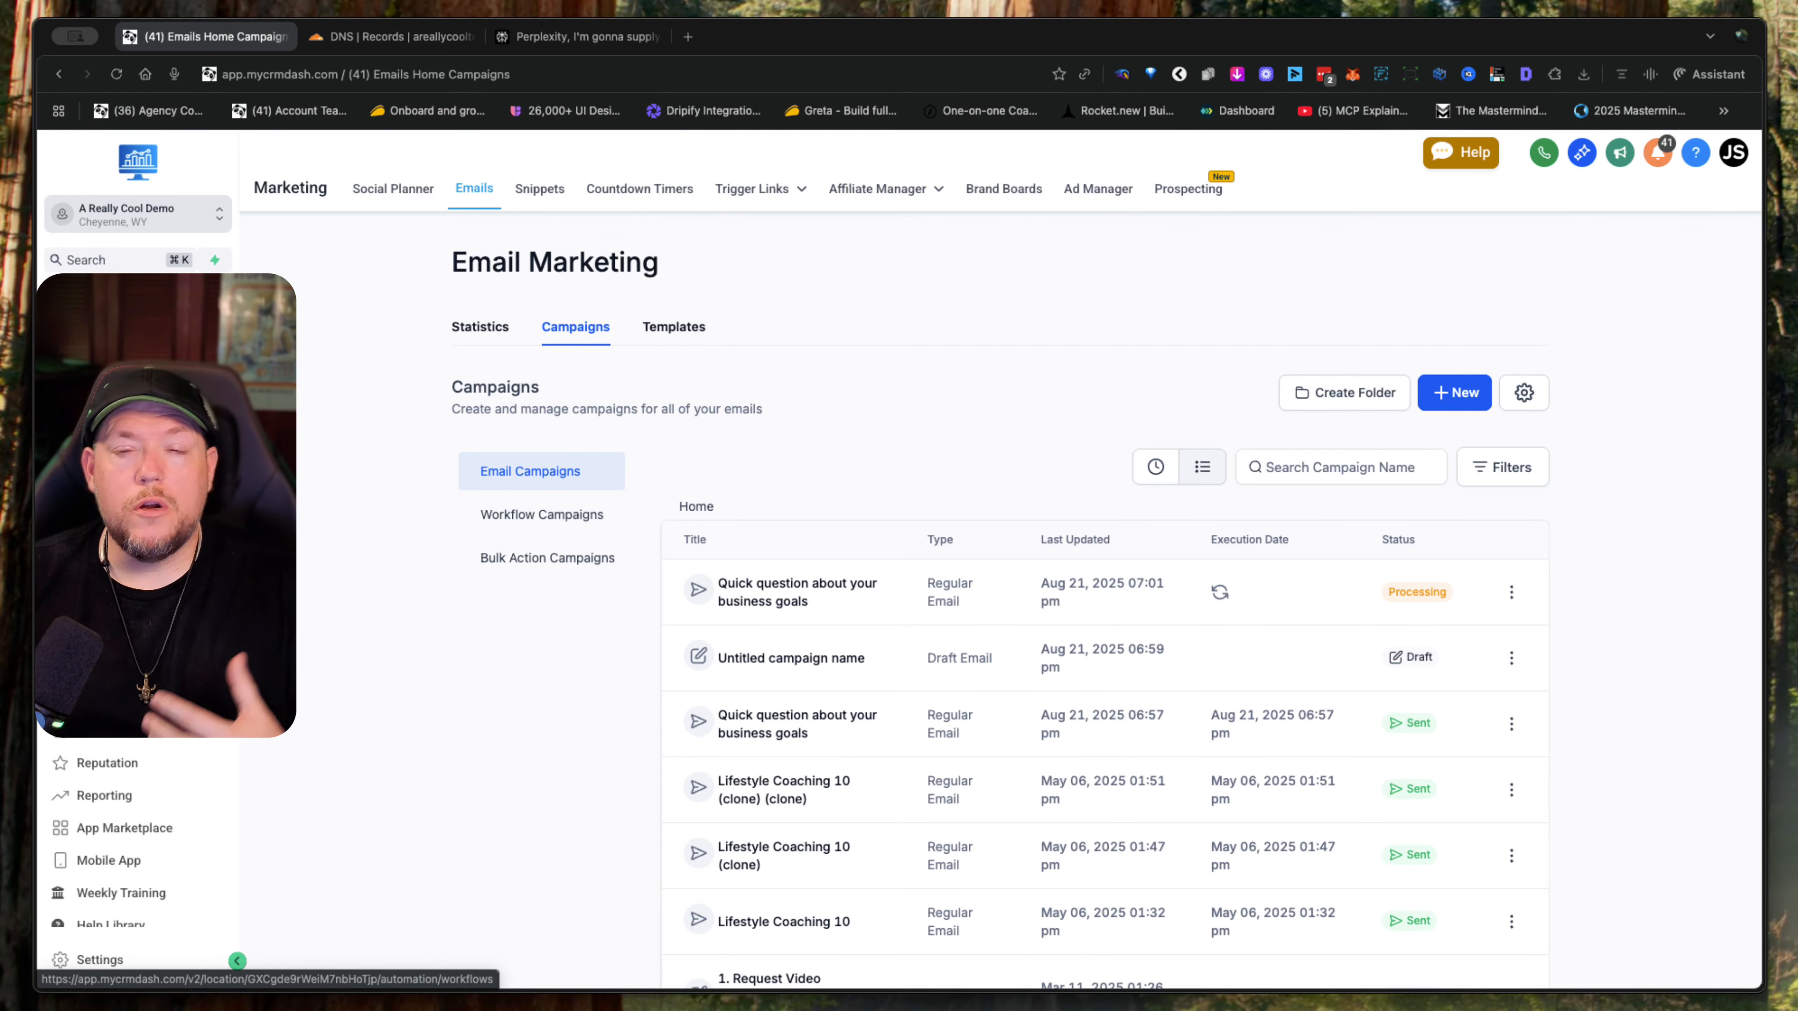
- Create a new automation workflow from scratch
{"action": "left_click", "coordinate": [105, 632]}
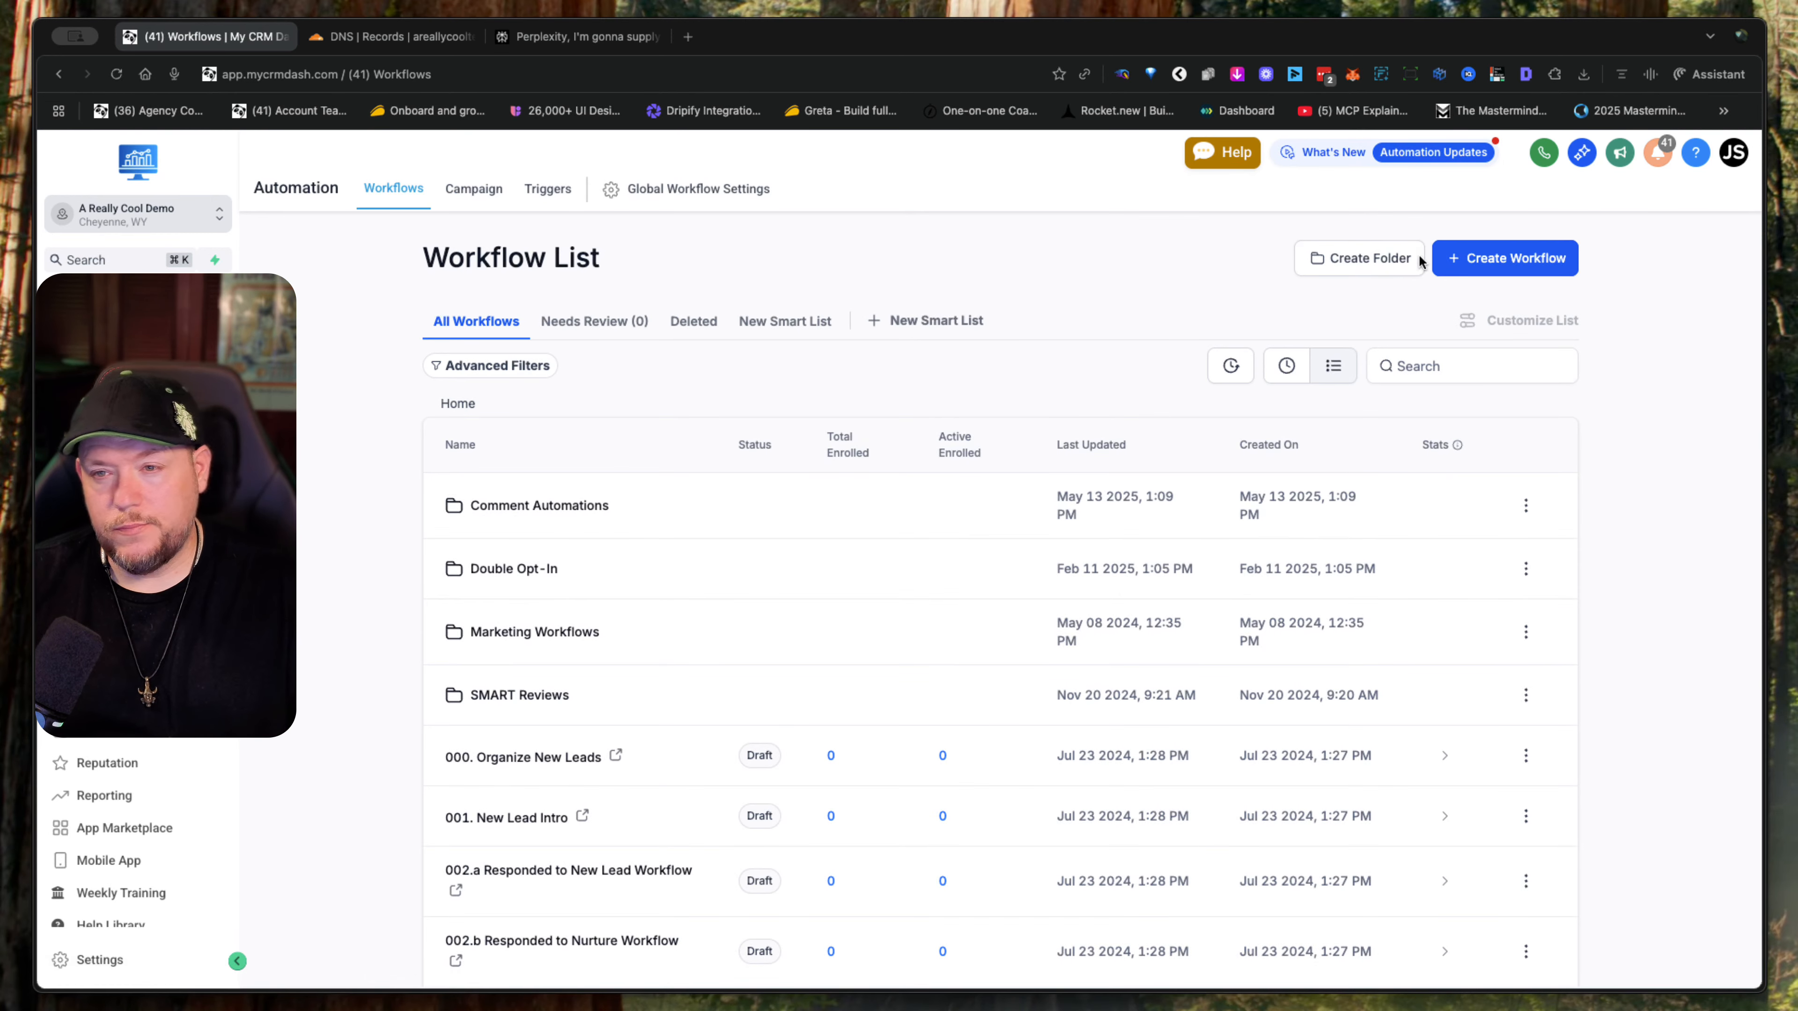
{"action": "left_click", "coordinate": [1482, 262]}
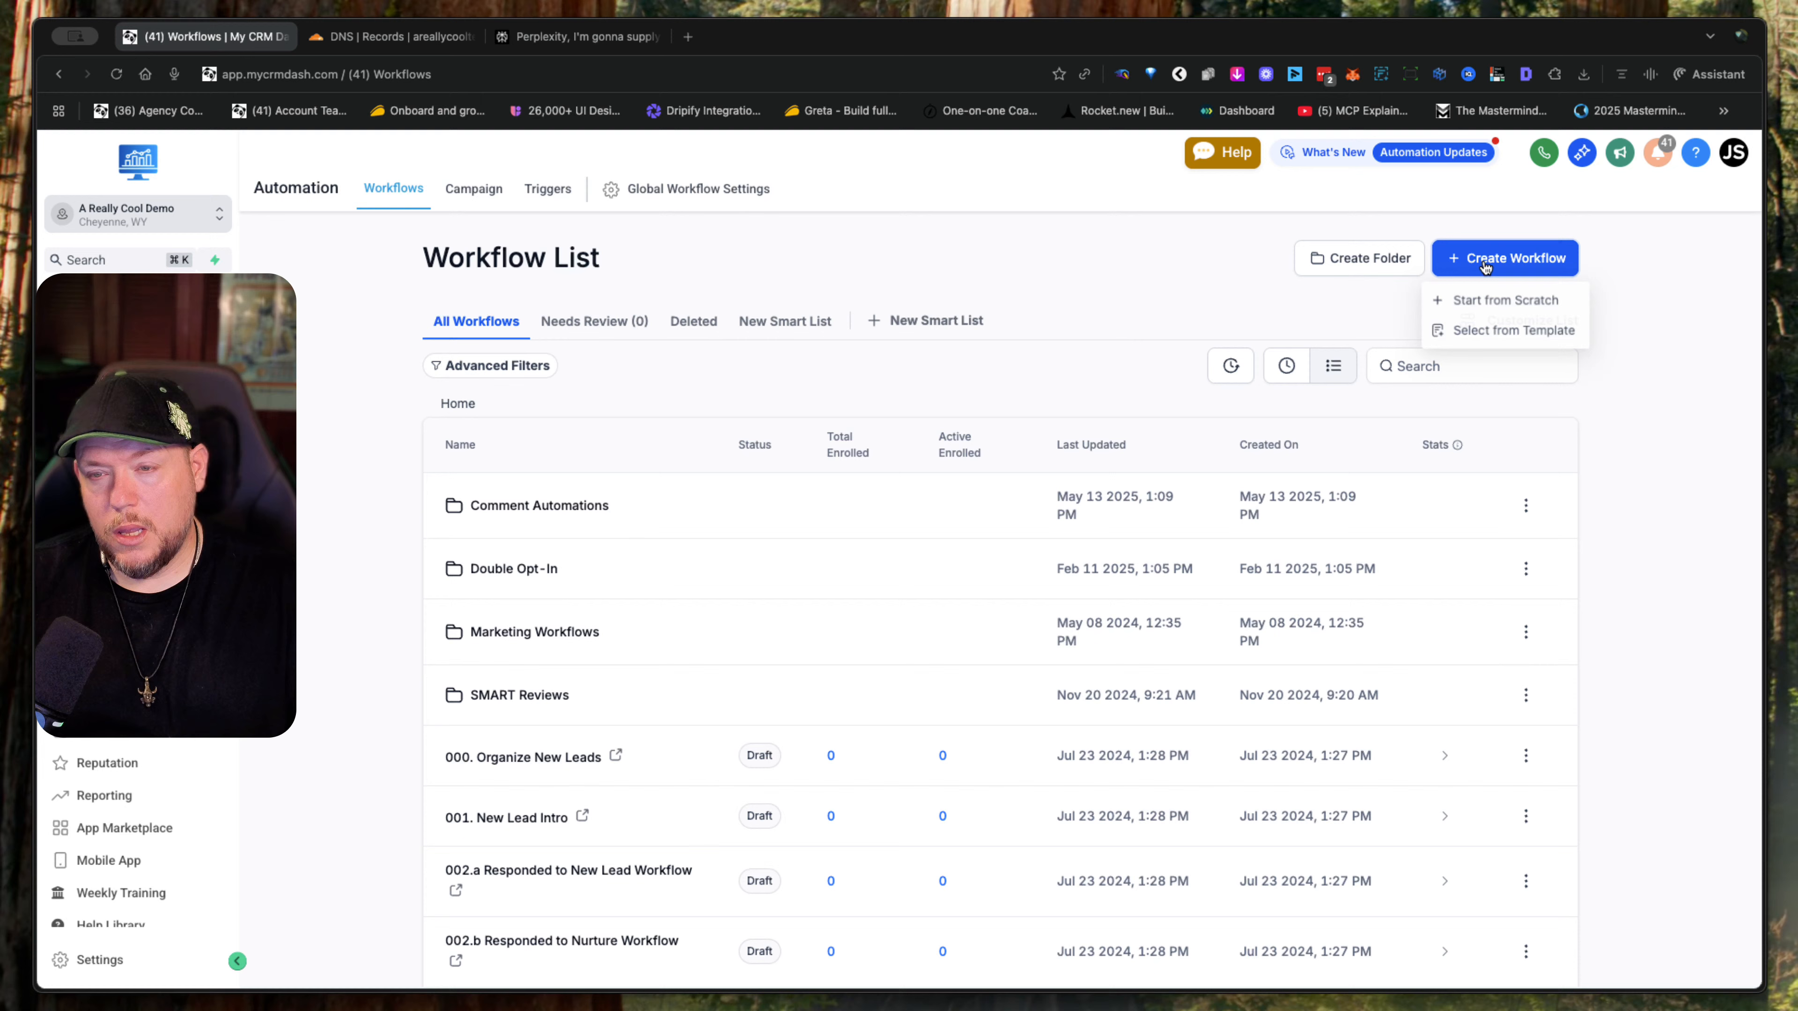
{"action": "left_click", "coordinate": [1506, 312]}
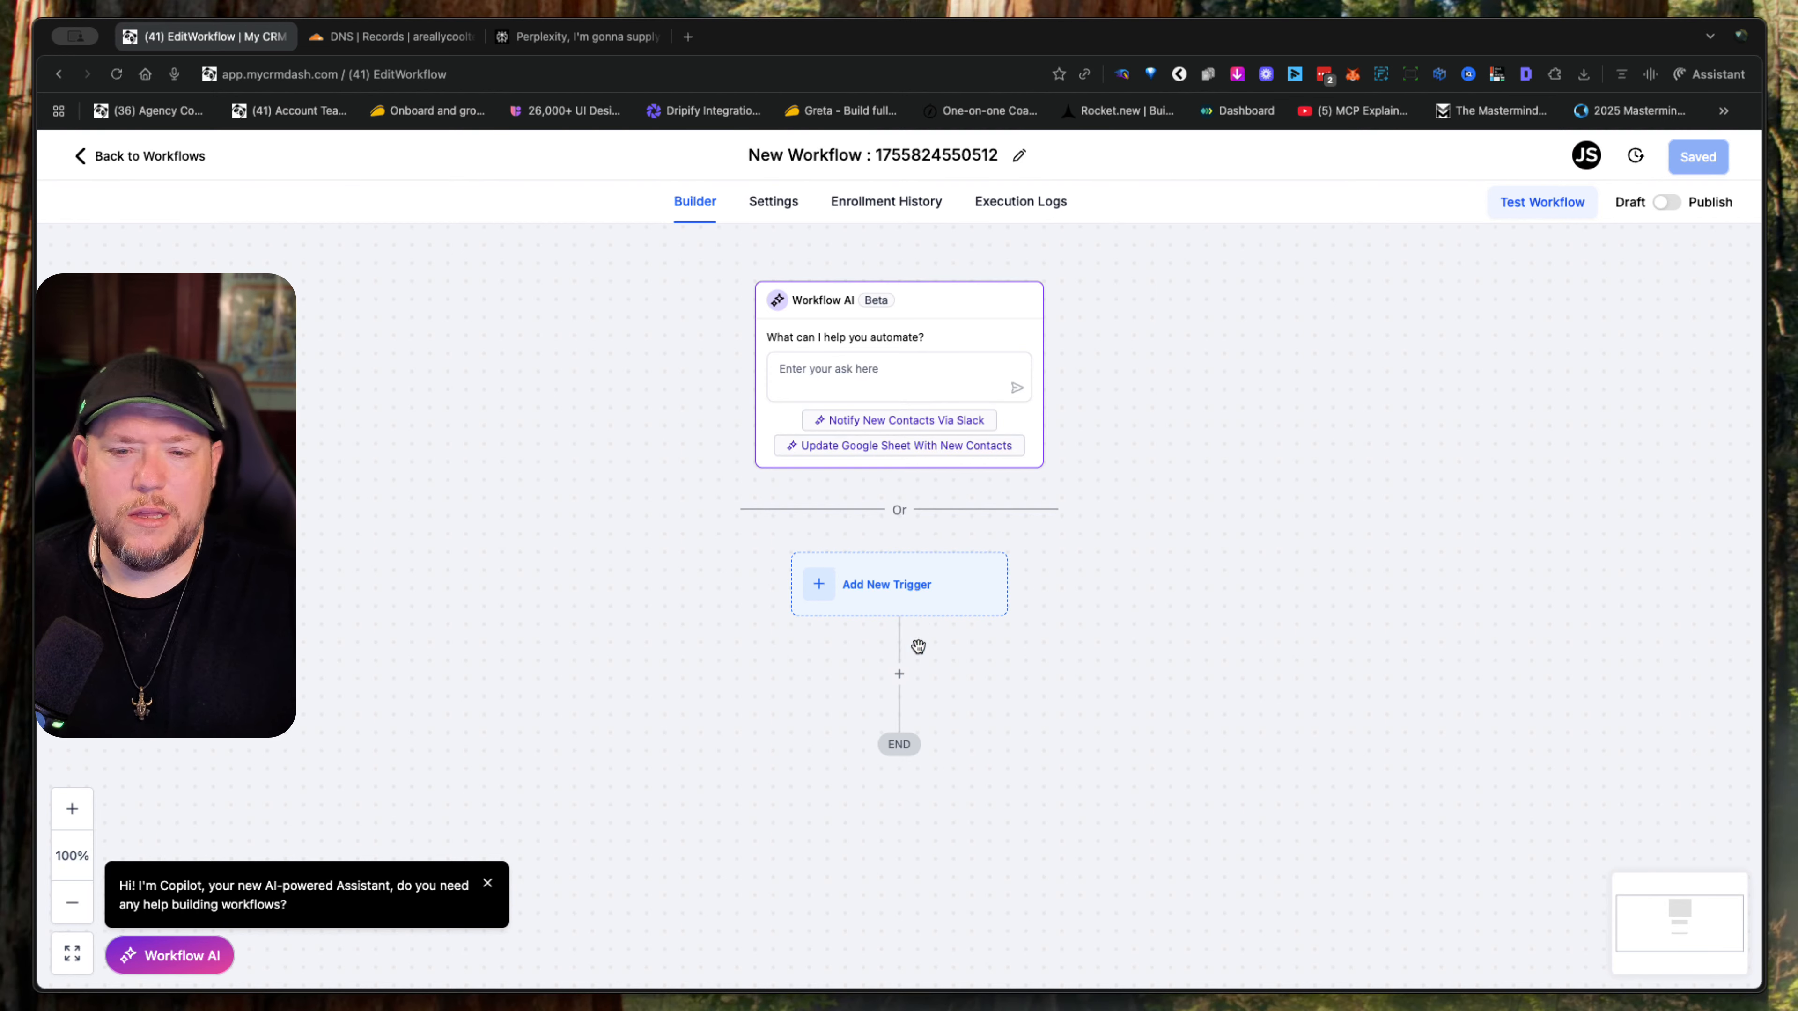
- Add a Send Email action to the new workflow
{"action": "left_click", "coordinate": [899, 674]}
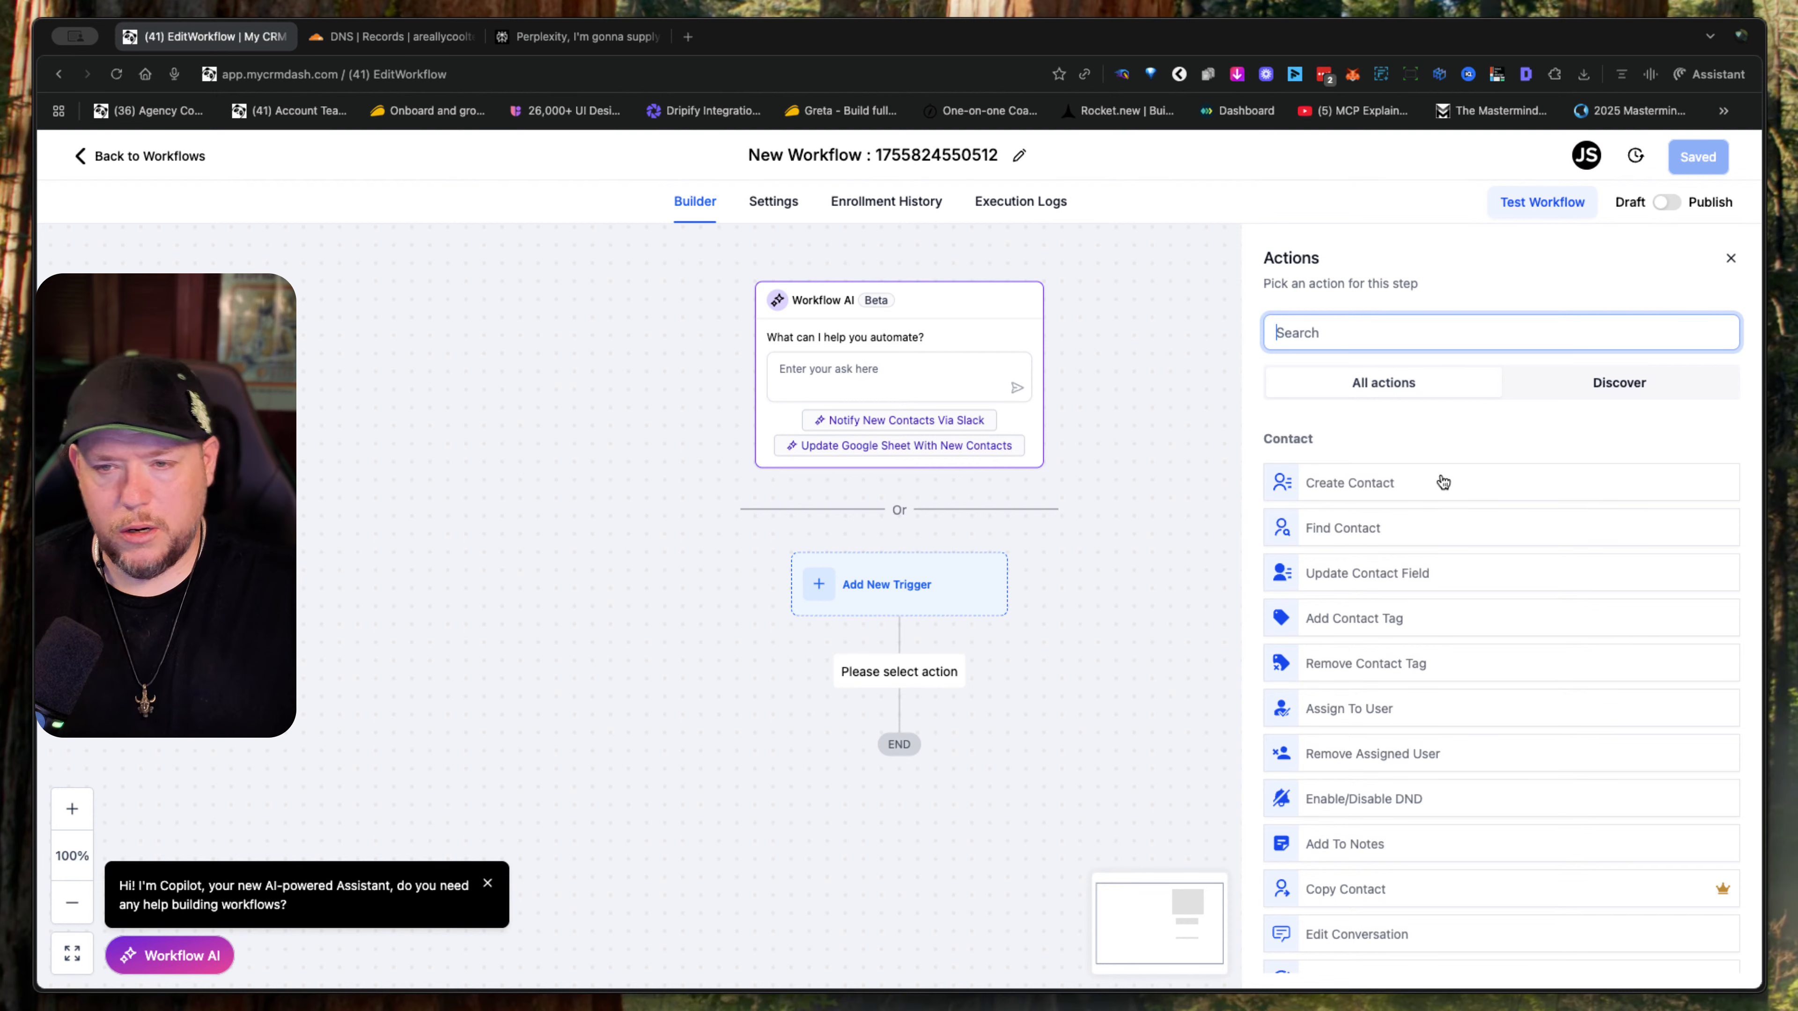
{"action": "type", "text": "send"}
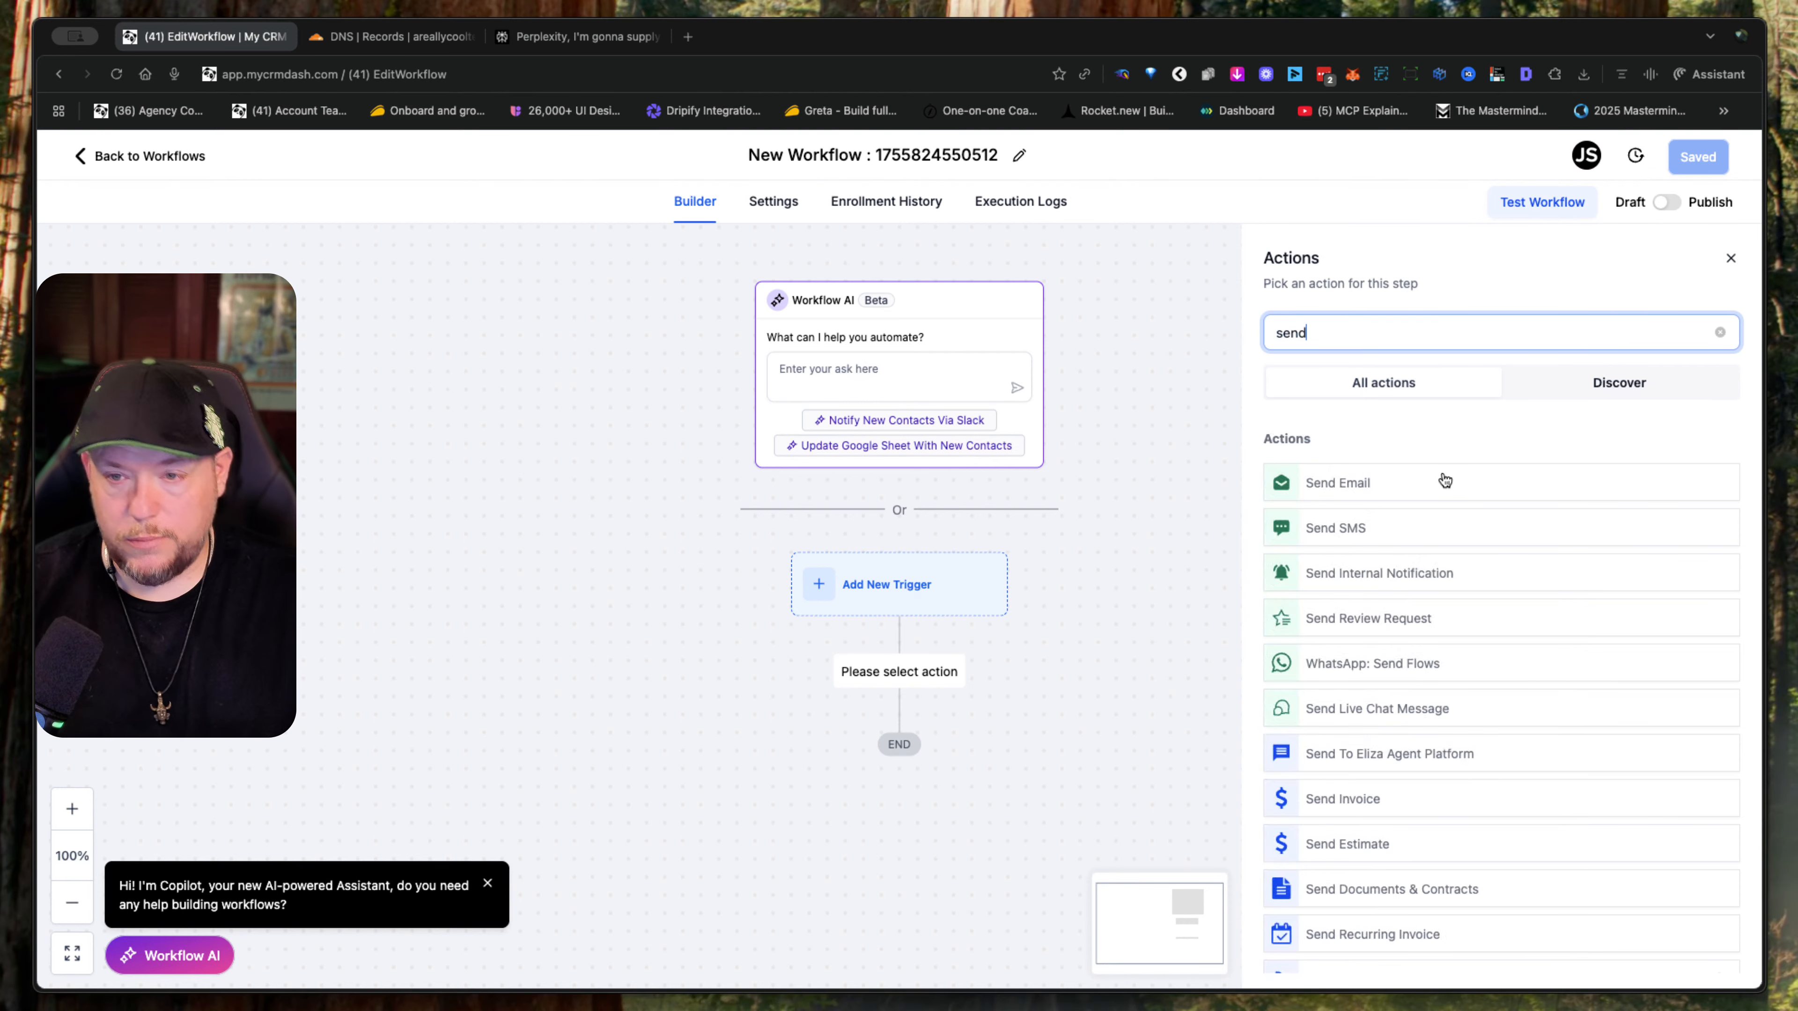
{"action": "left_click", "coordinate": [1346, 482]}
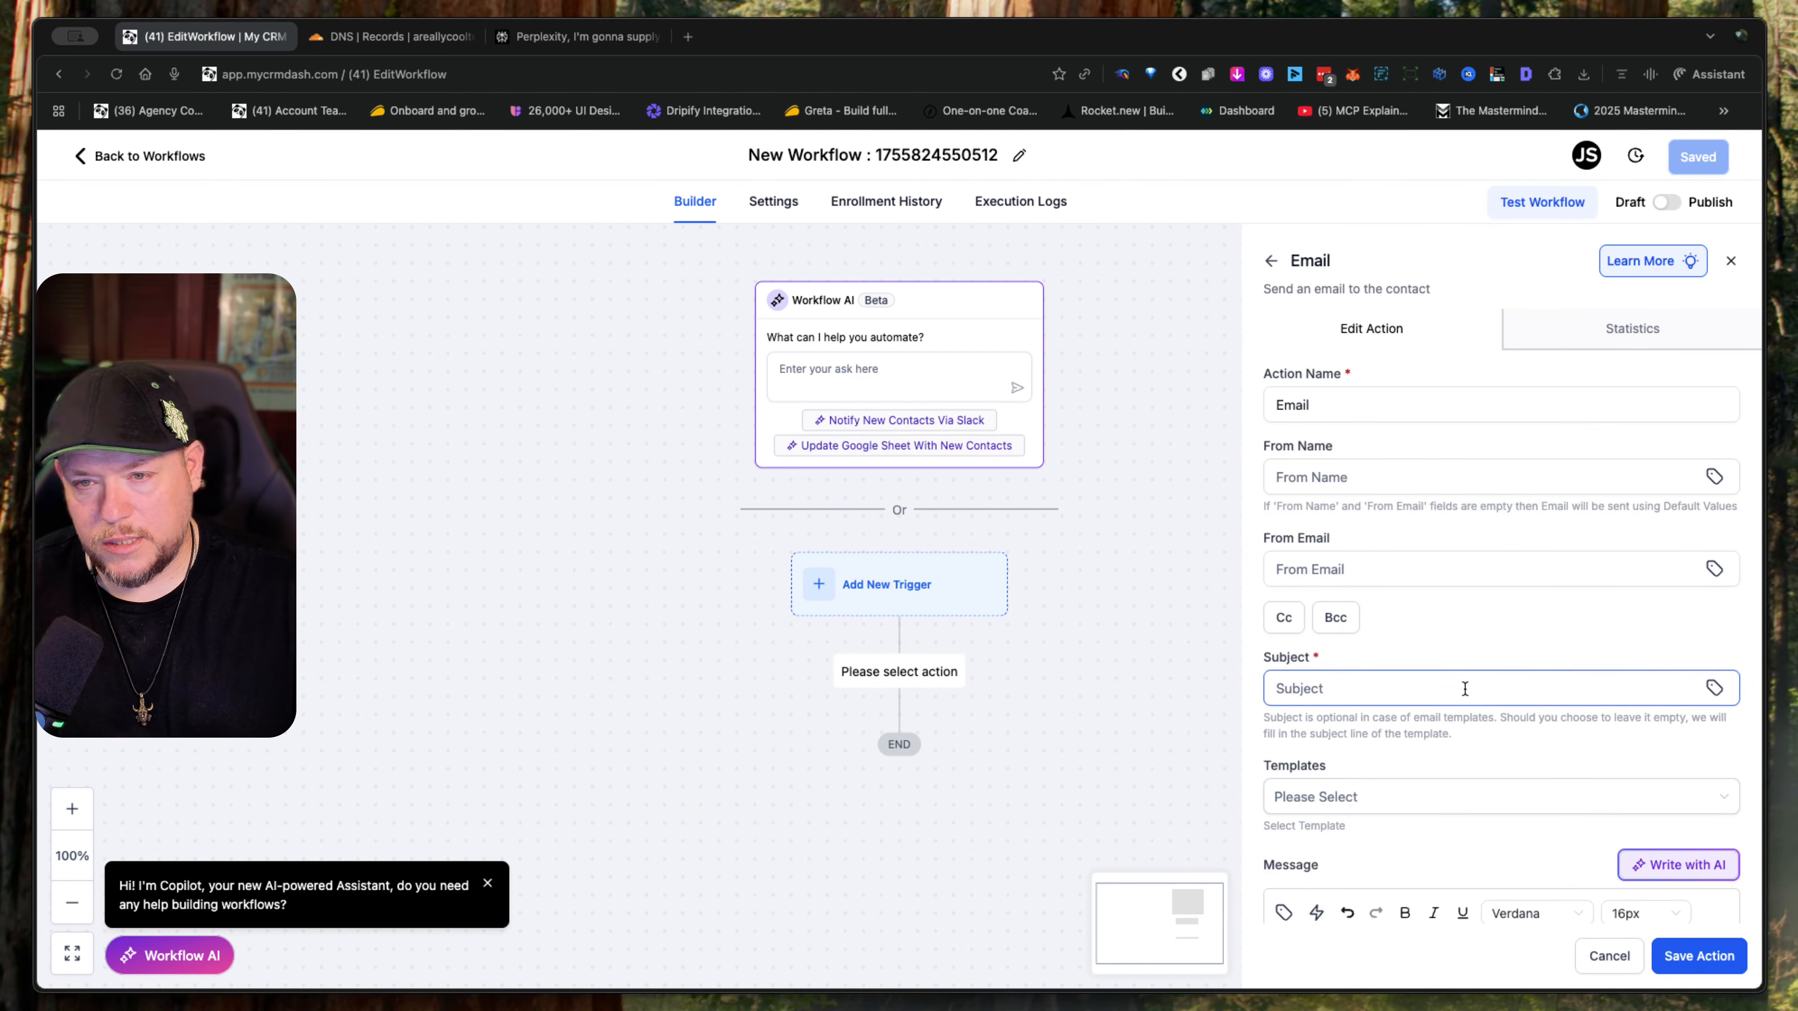
- Fill in the email action's From Name with the sender's full name
{"action": "scroll", "coordinate": [1464, 688], "scroll_direction": "down", "scroll_amount": 2}
{"action": "scroll", "coordinate": [1464, 688], "scroll_direction": "up", "scroll_amount": 2}
{"action": "left_click", "coordinate": [1347, 474]}
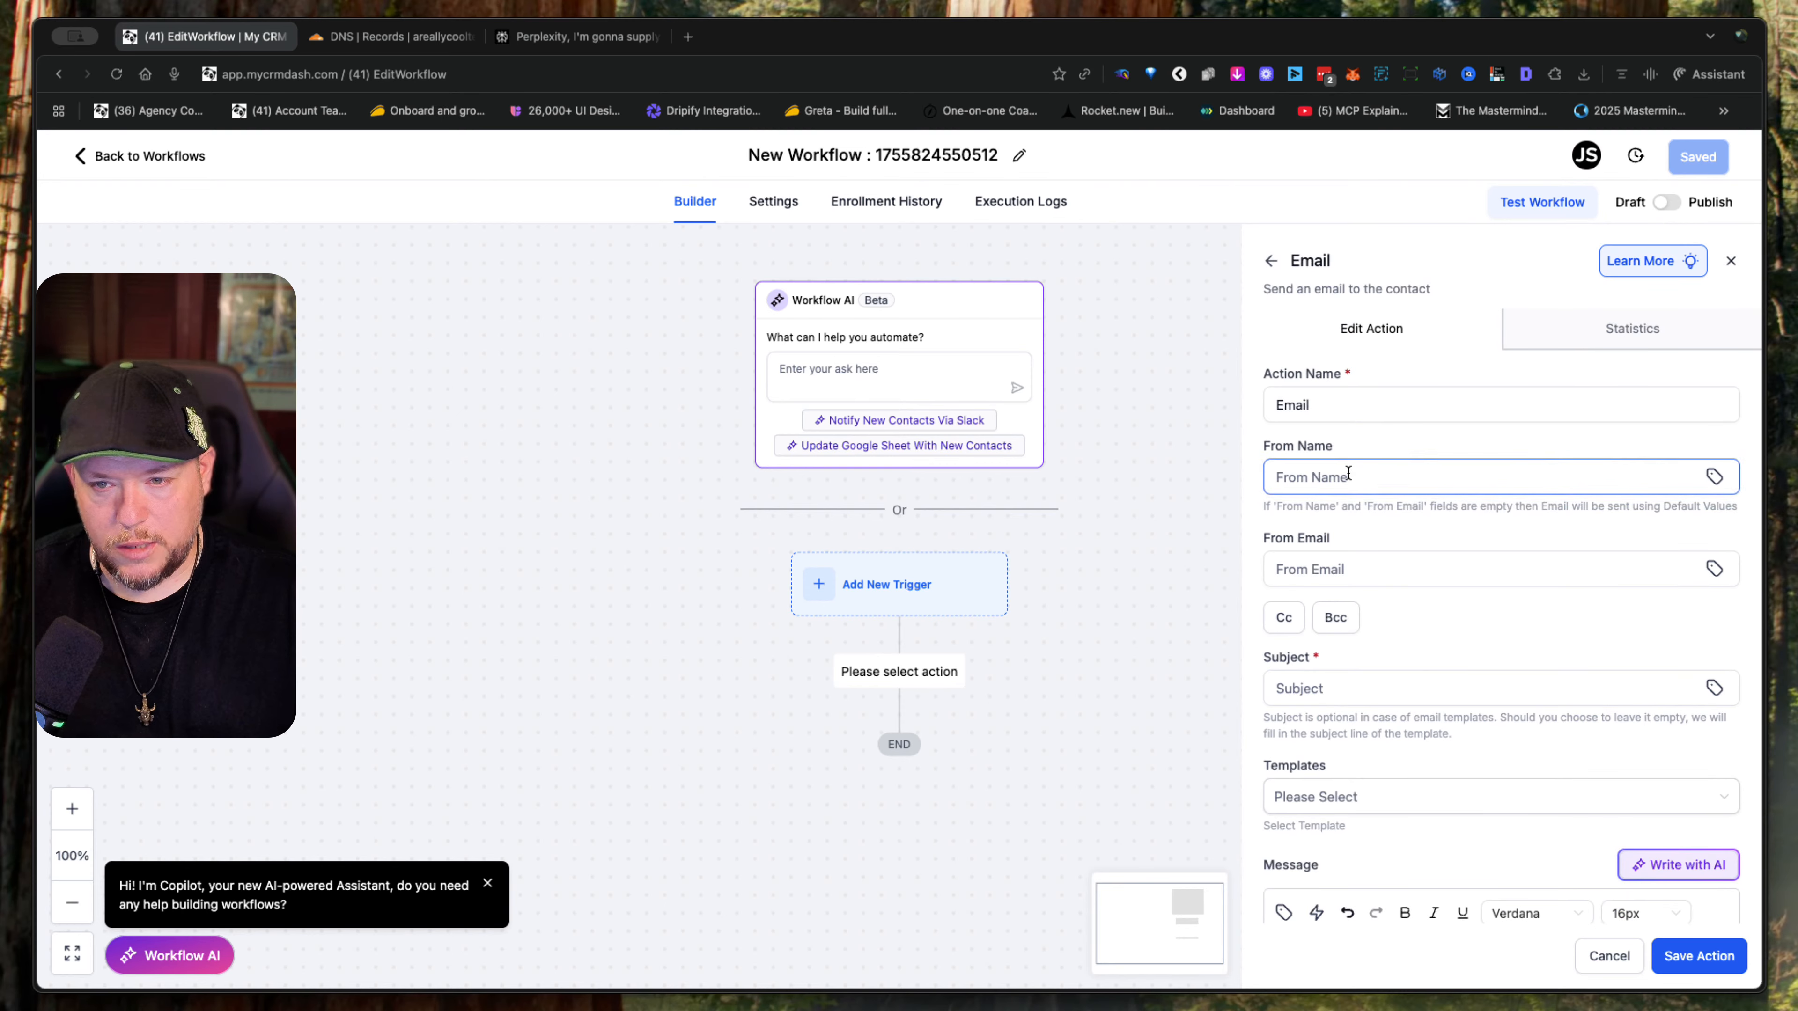
{"action": "left_click", "coordinate": [1384, 523]}
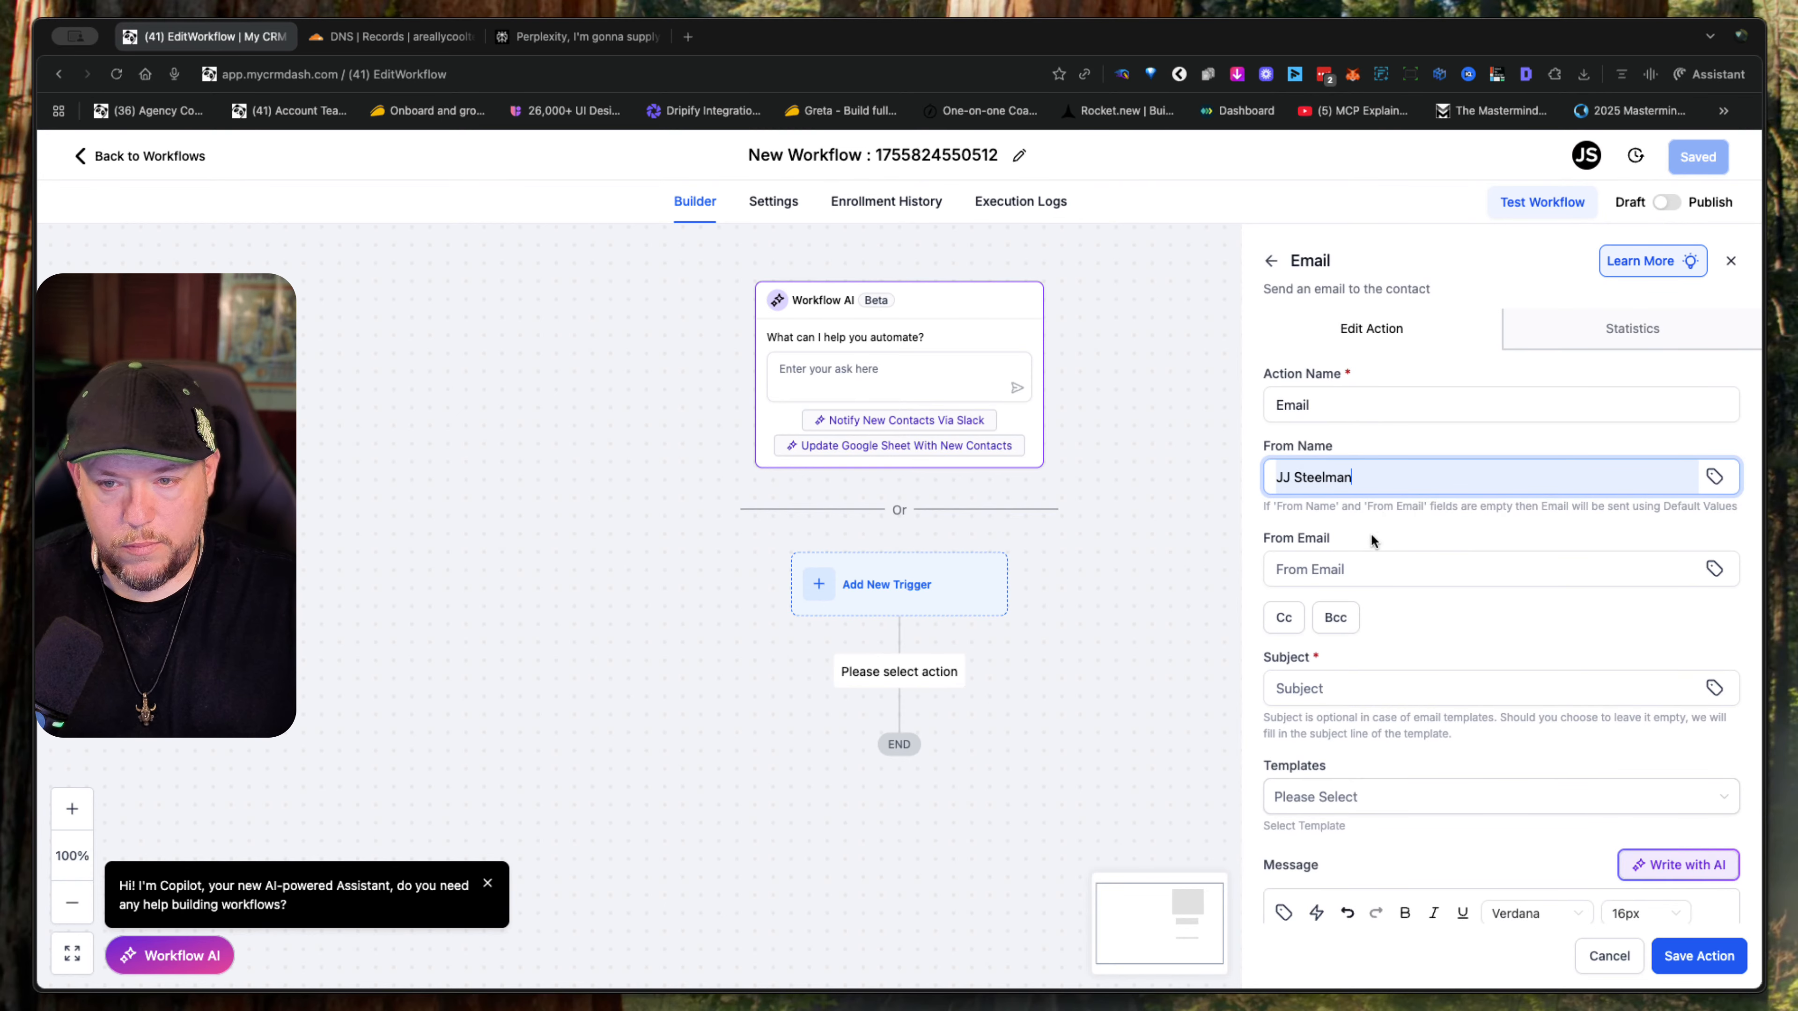
- Fill in the email action's From Email with the support address on the areallycooltest.com domain
{"action": "left_click", "coordinate": [1369, 570]}
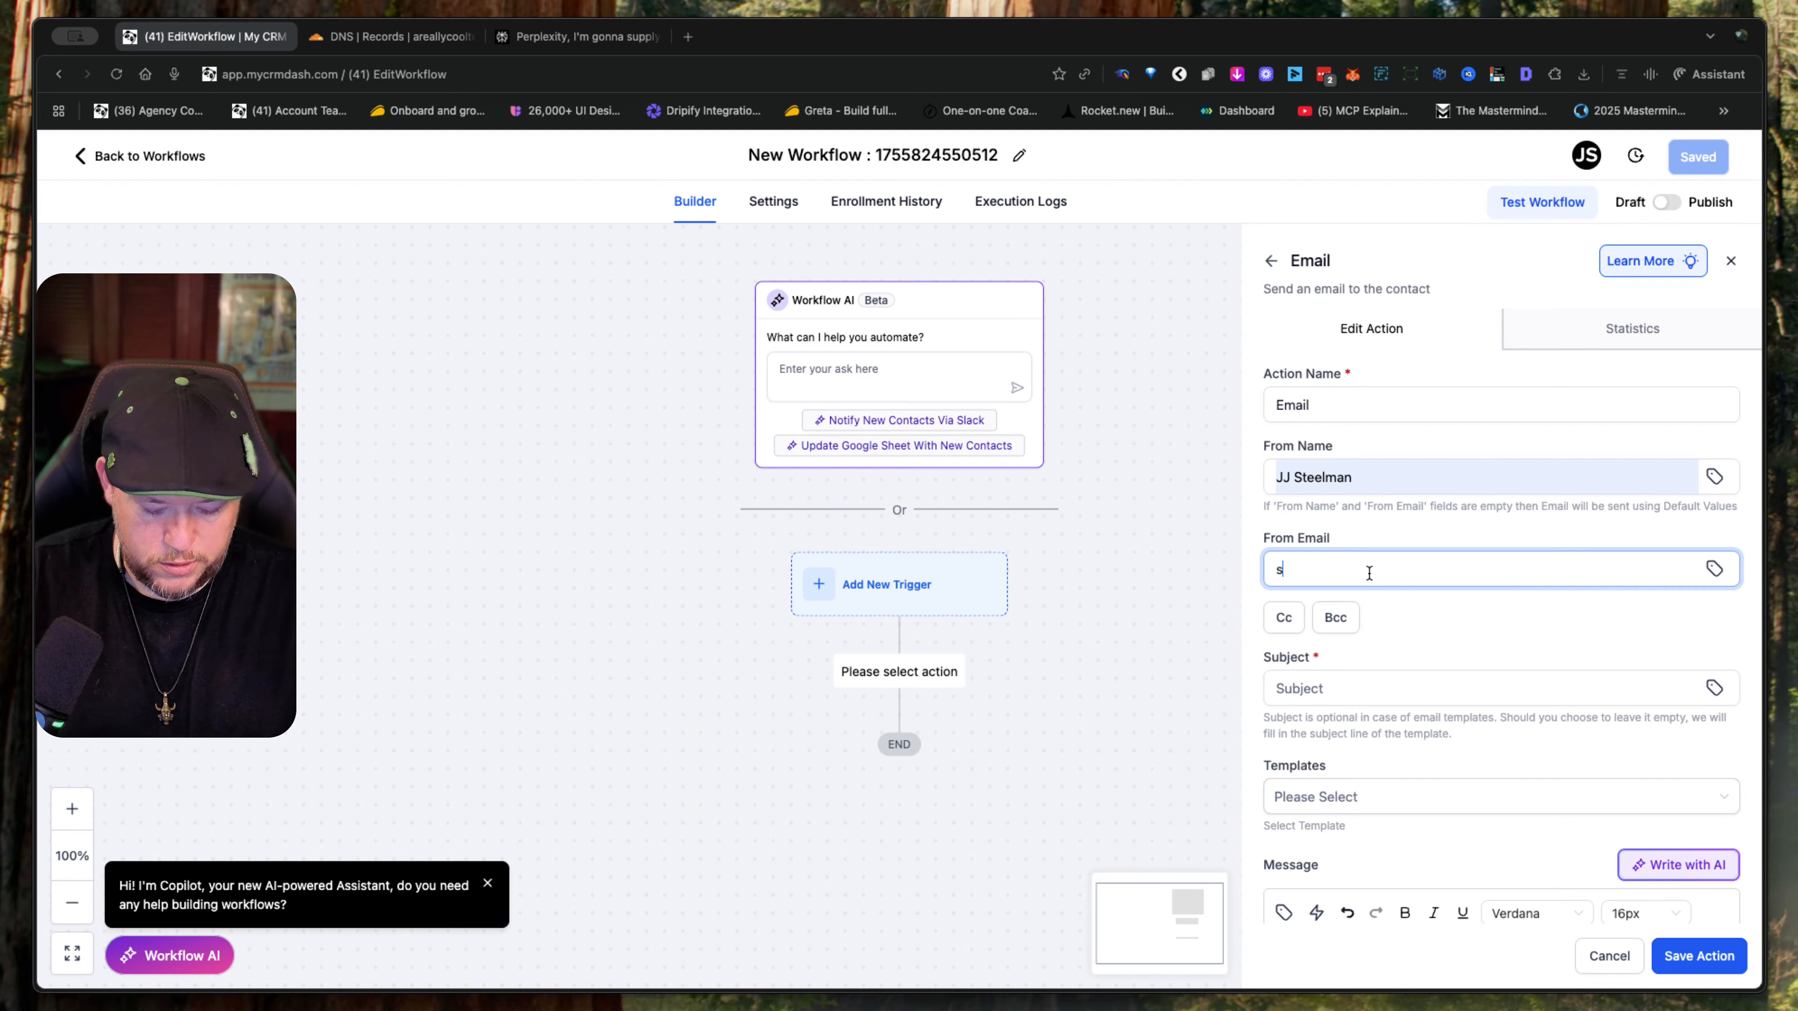
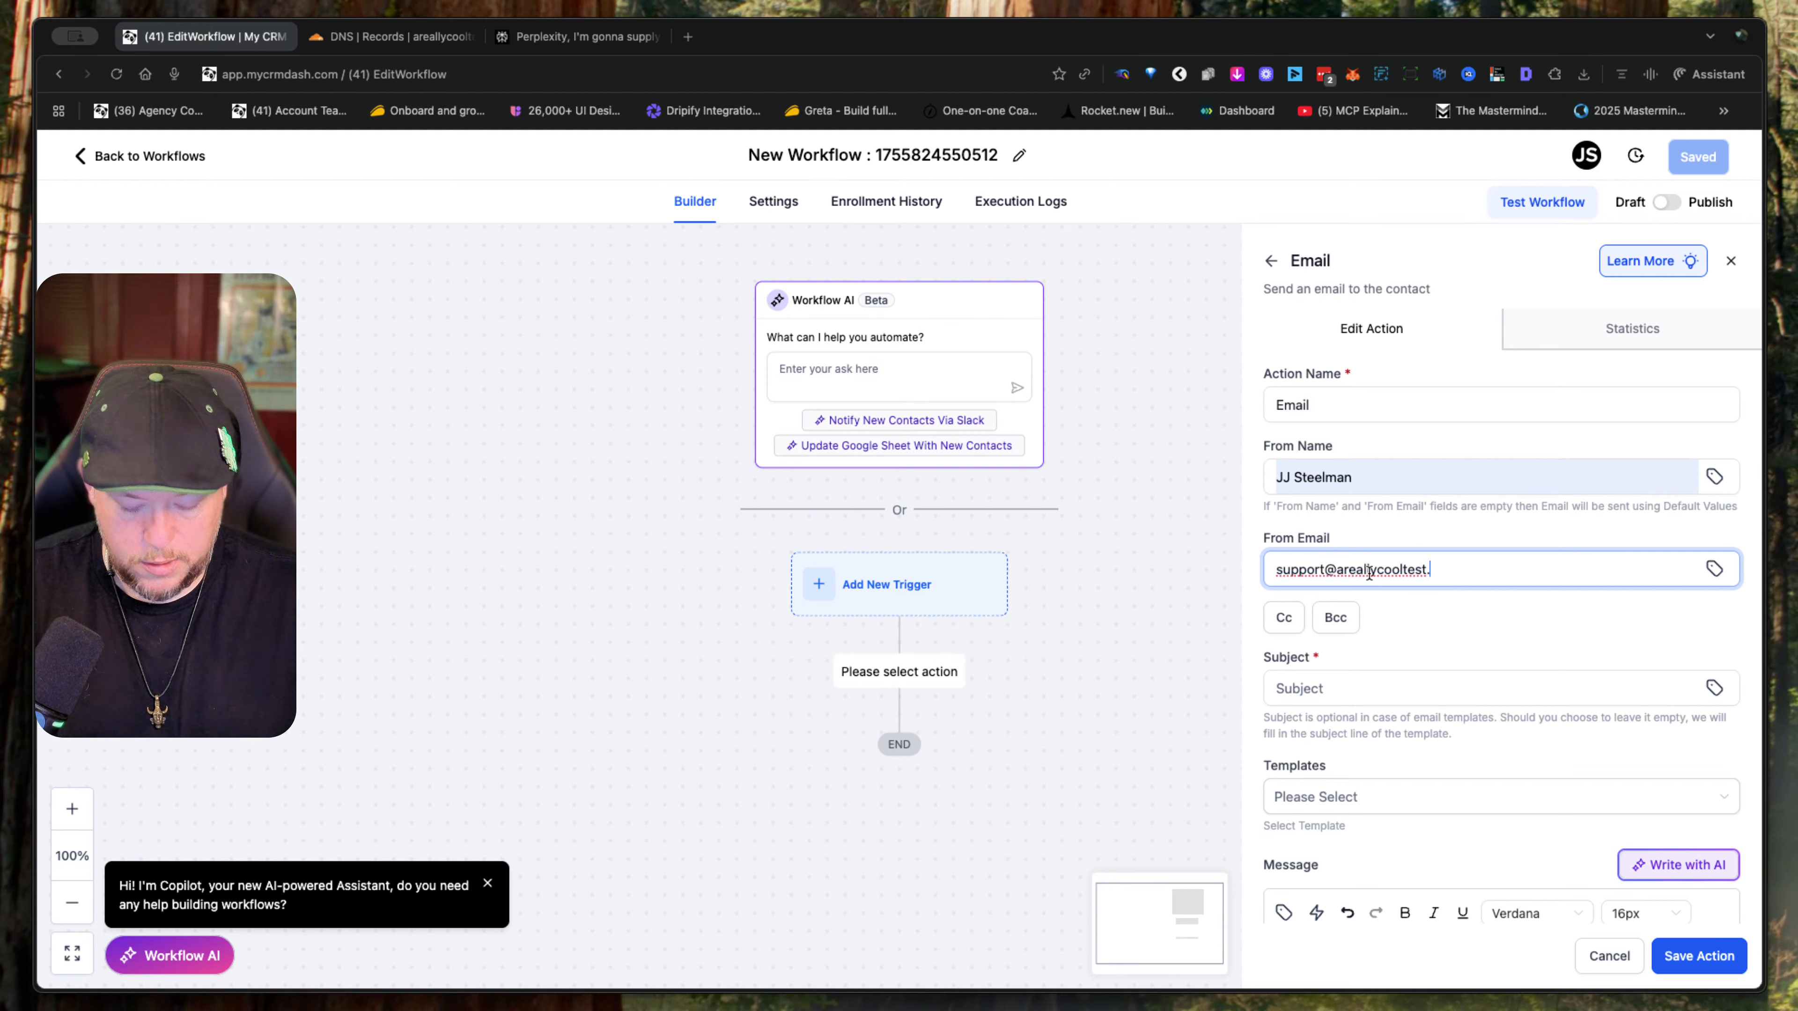
- Paste "Quick question about your business goals" as the email's subject
{"action": "left_click", "coordinate": [1339, 687]}
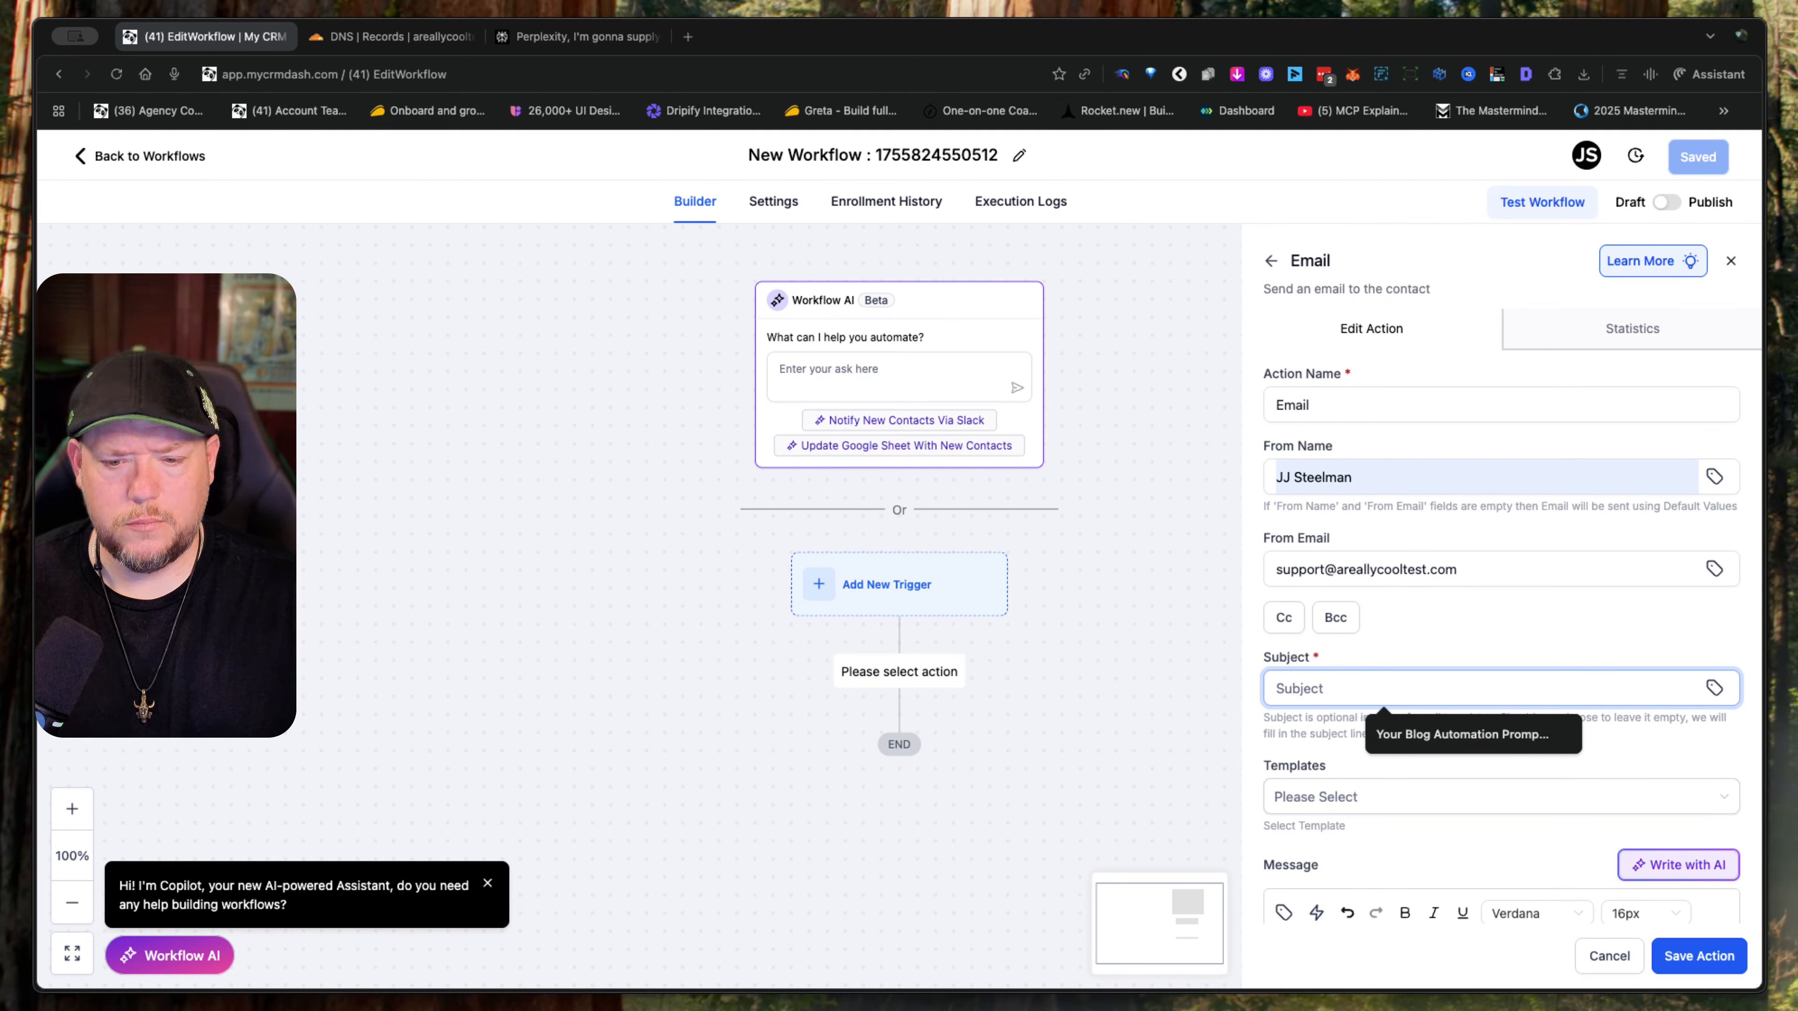
{"action": "key", "text": "super+Tab"}
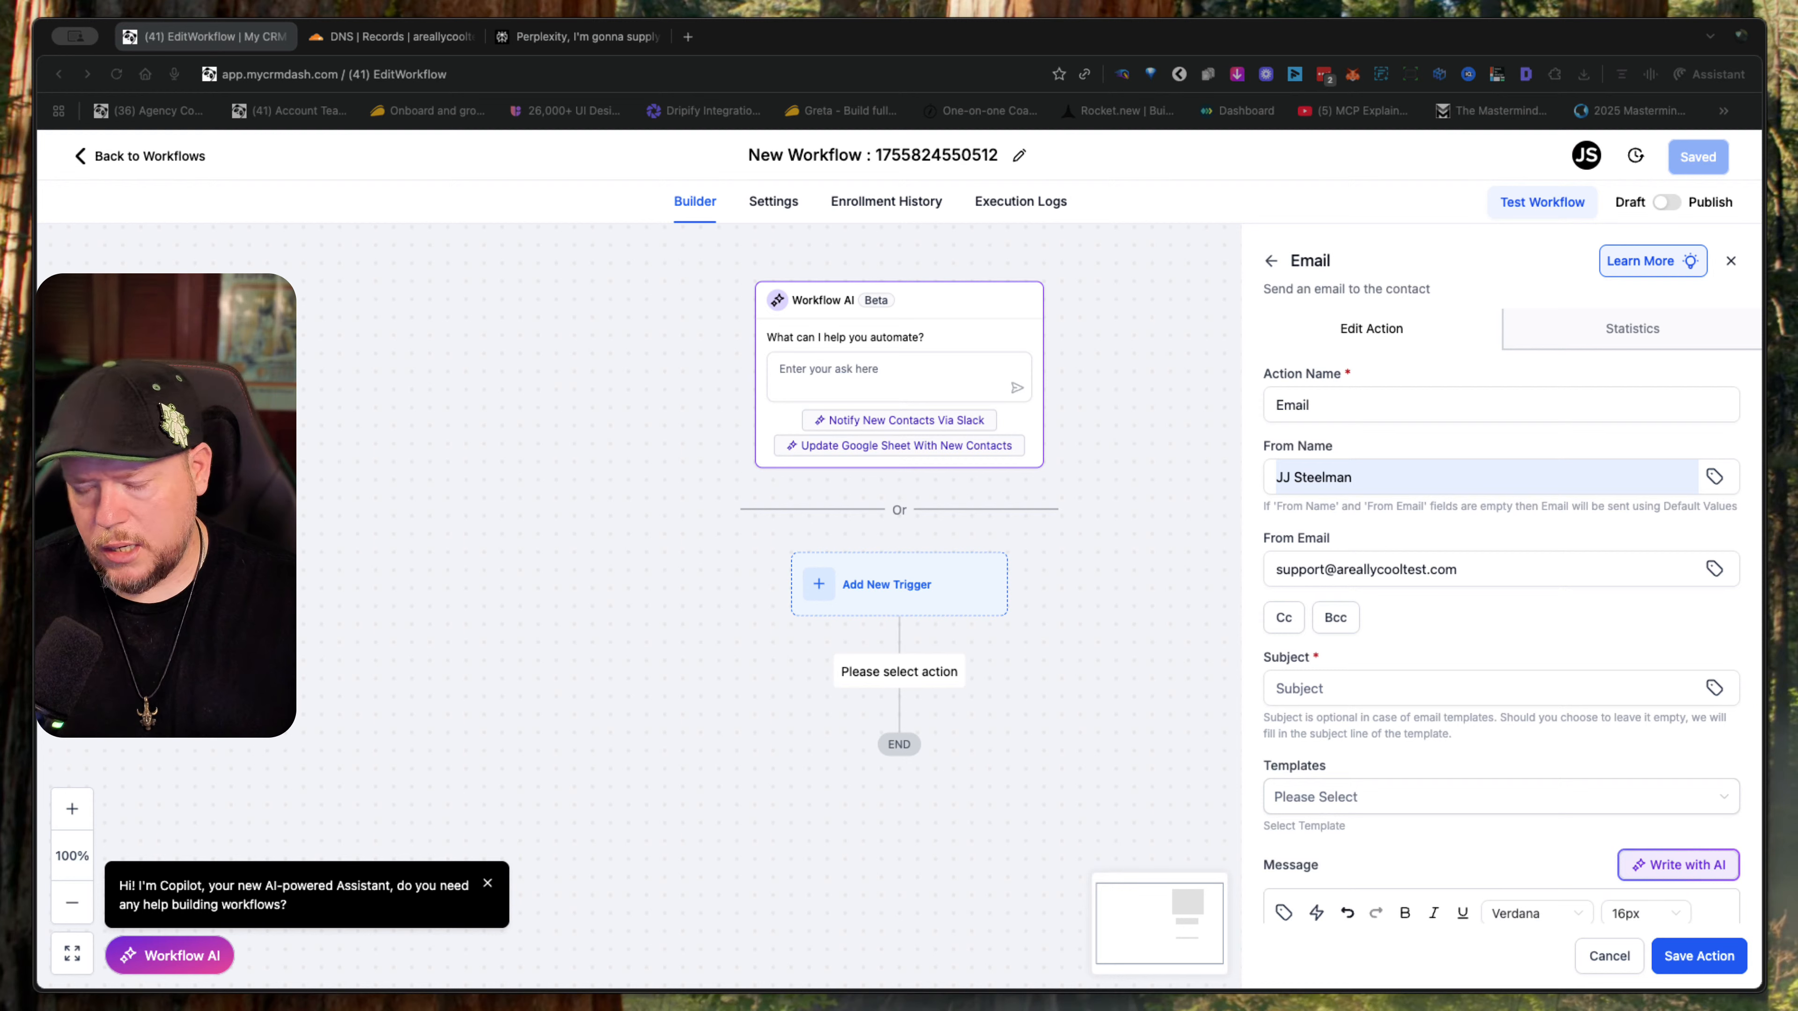
{"action": "key", "text": "super+Tab"}
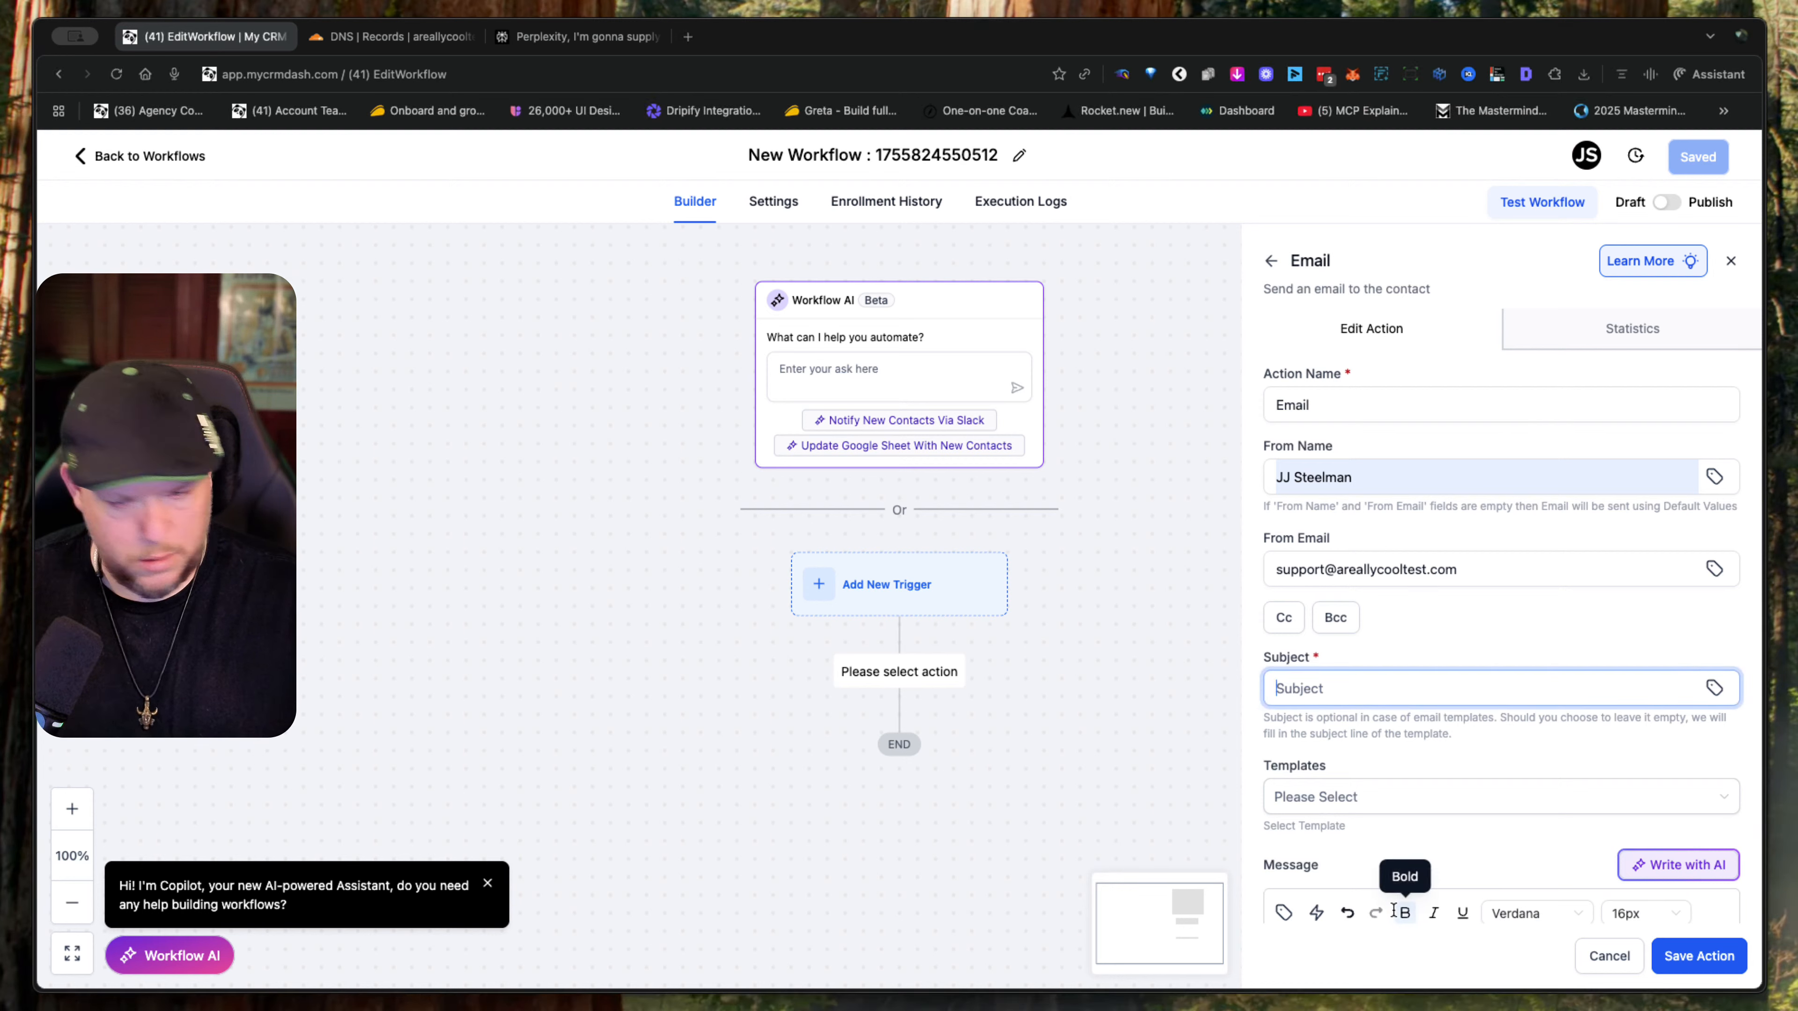
{"action": "type", "text": "Quick question about your business goals"}
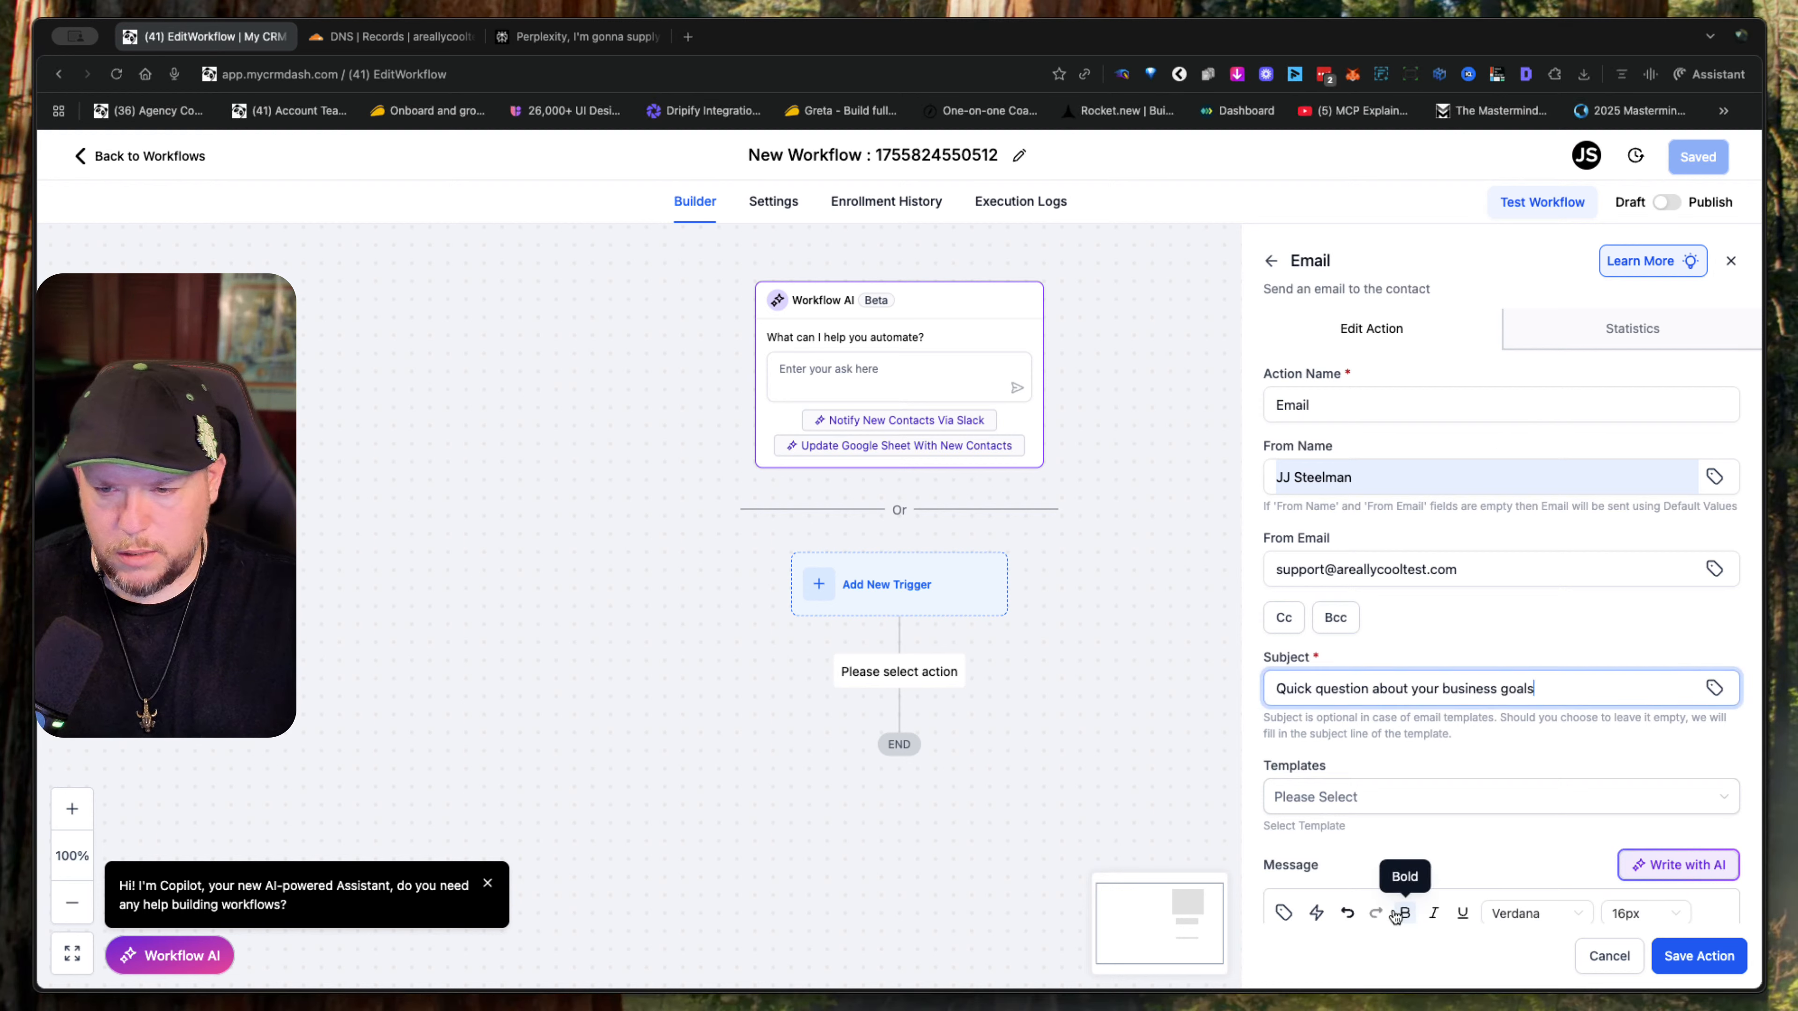
{"action": "left_click", "coordinate": [1493, 804]}
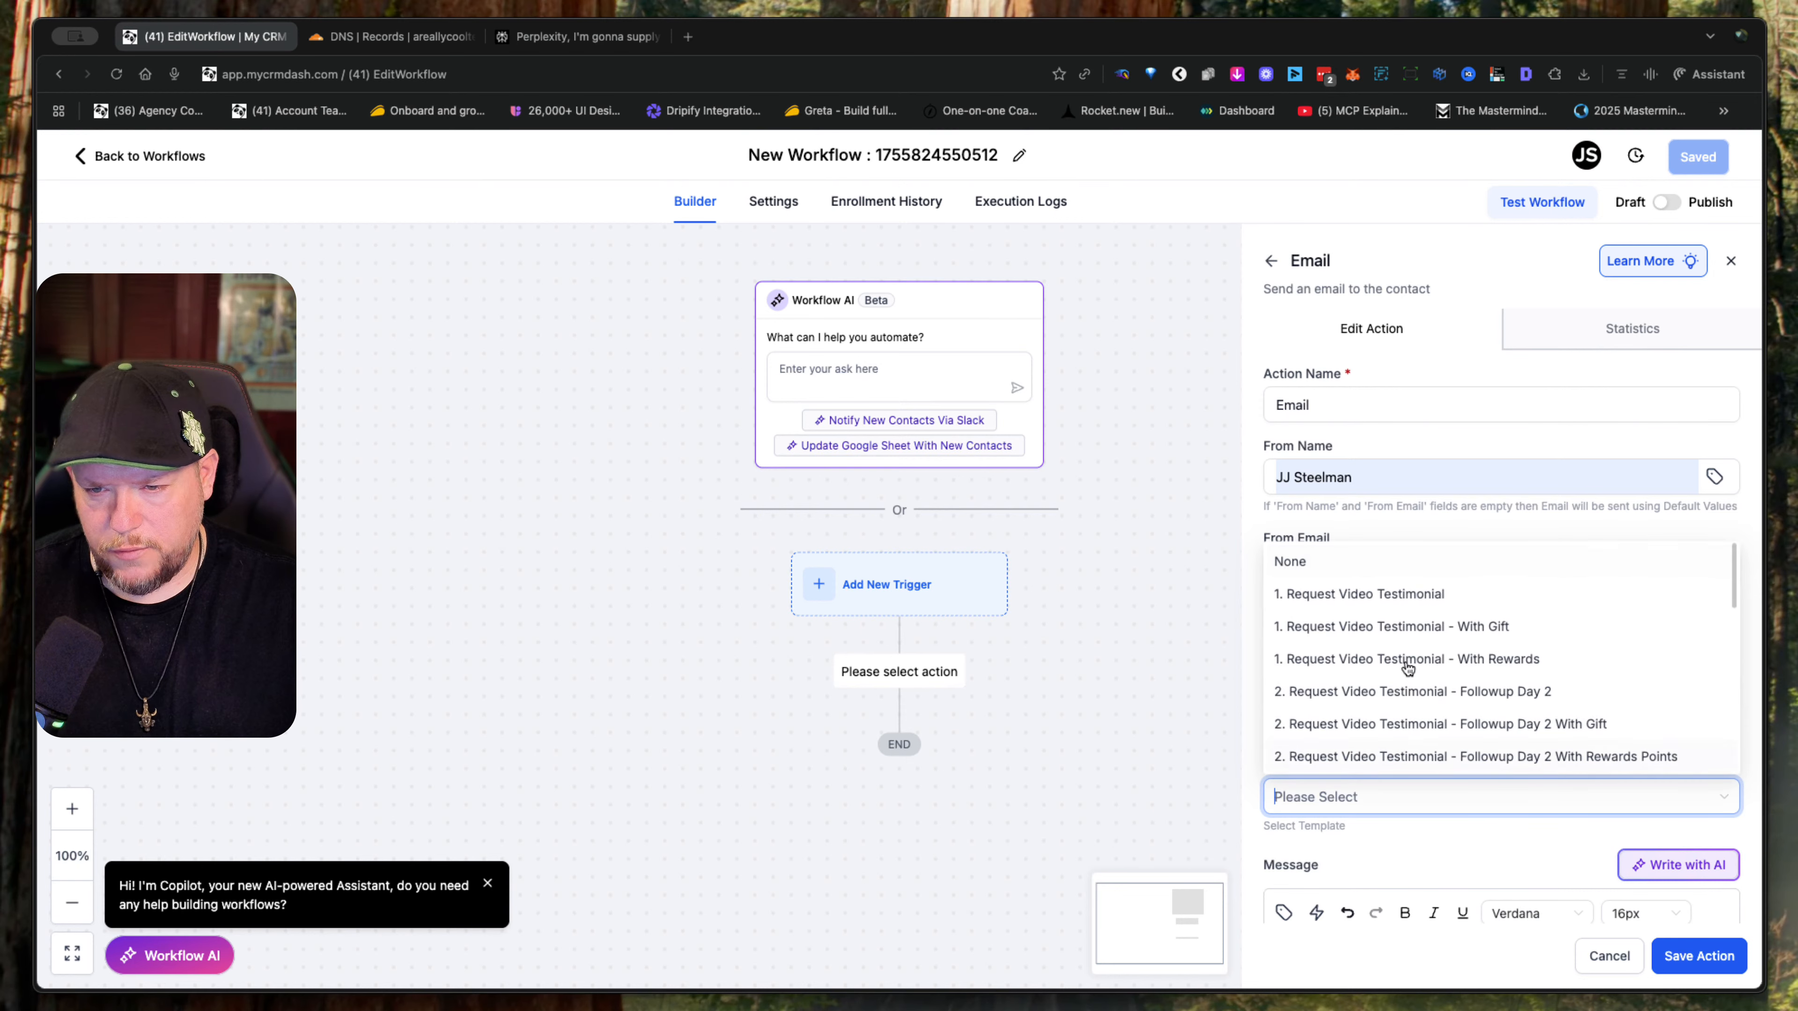
{"action": "scroll", "coordinate": [1424, 707], "scroll_direction": "down", "scroll_amount": 10}
{"action": "scroll", "coordinate": [1425, 706], "scroll_direction": "up", "scroll_amount": 6}
{"action": "scroll", "coordinate": [1427, 707], "scroll_direction": "up", "scroll_amount": 3}
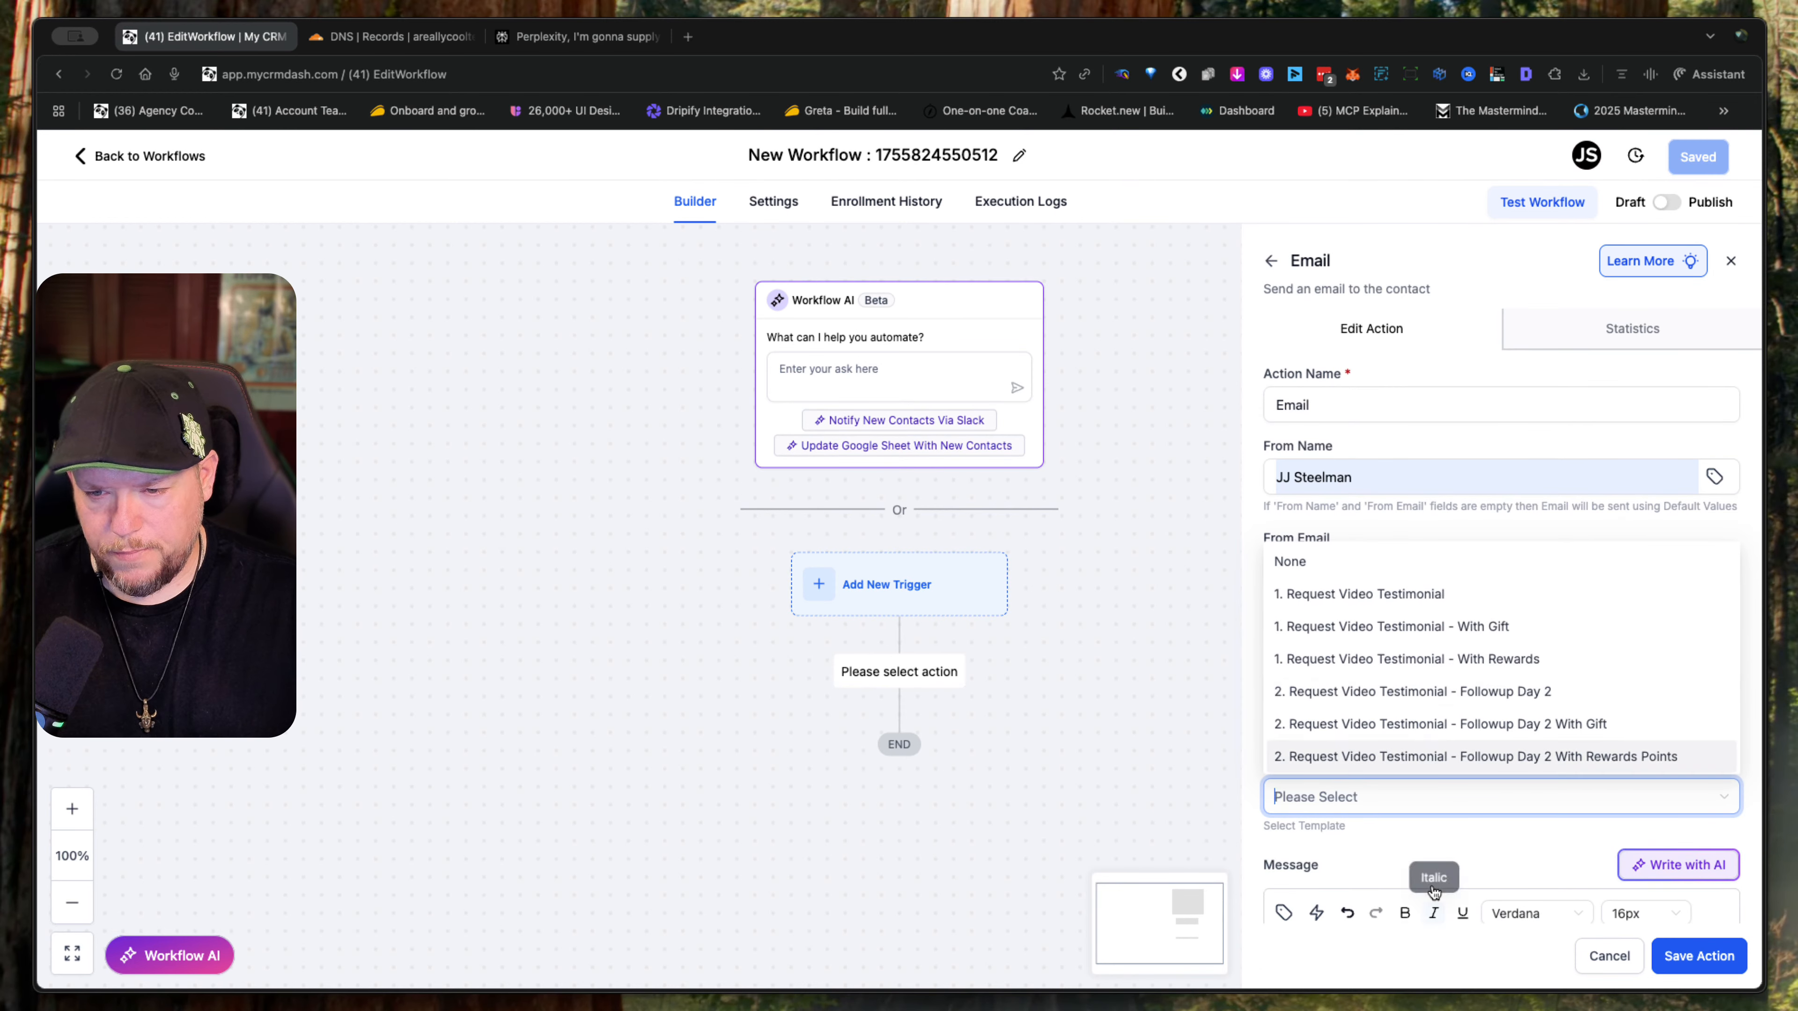
{"action": "left_click", "coordinate": [1447, 847]}
- Paste the prepared outreach text beginning "Hi {{contact.first_name}}," into the email's message body
{"action": "scroll", "coordinate": [1448, 847], "scroll_direction": "down", "scroll_amount": 6}
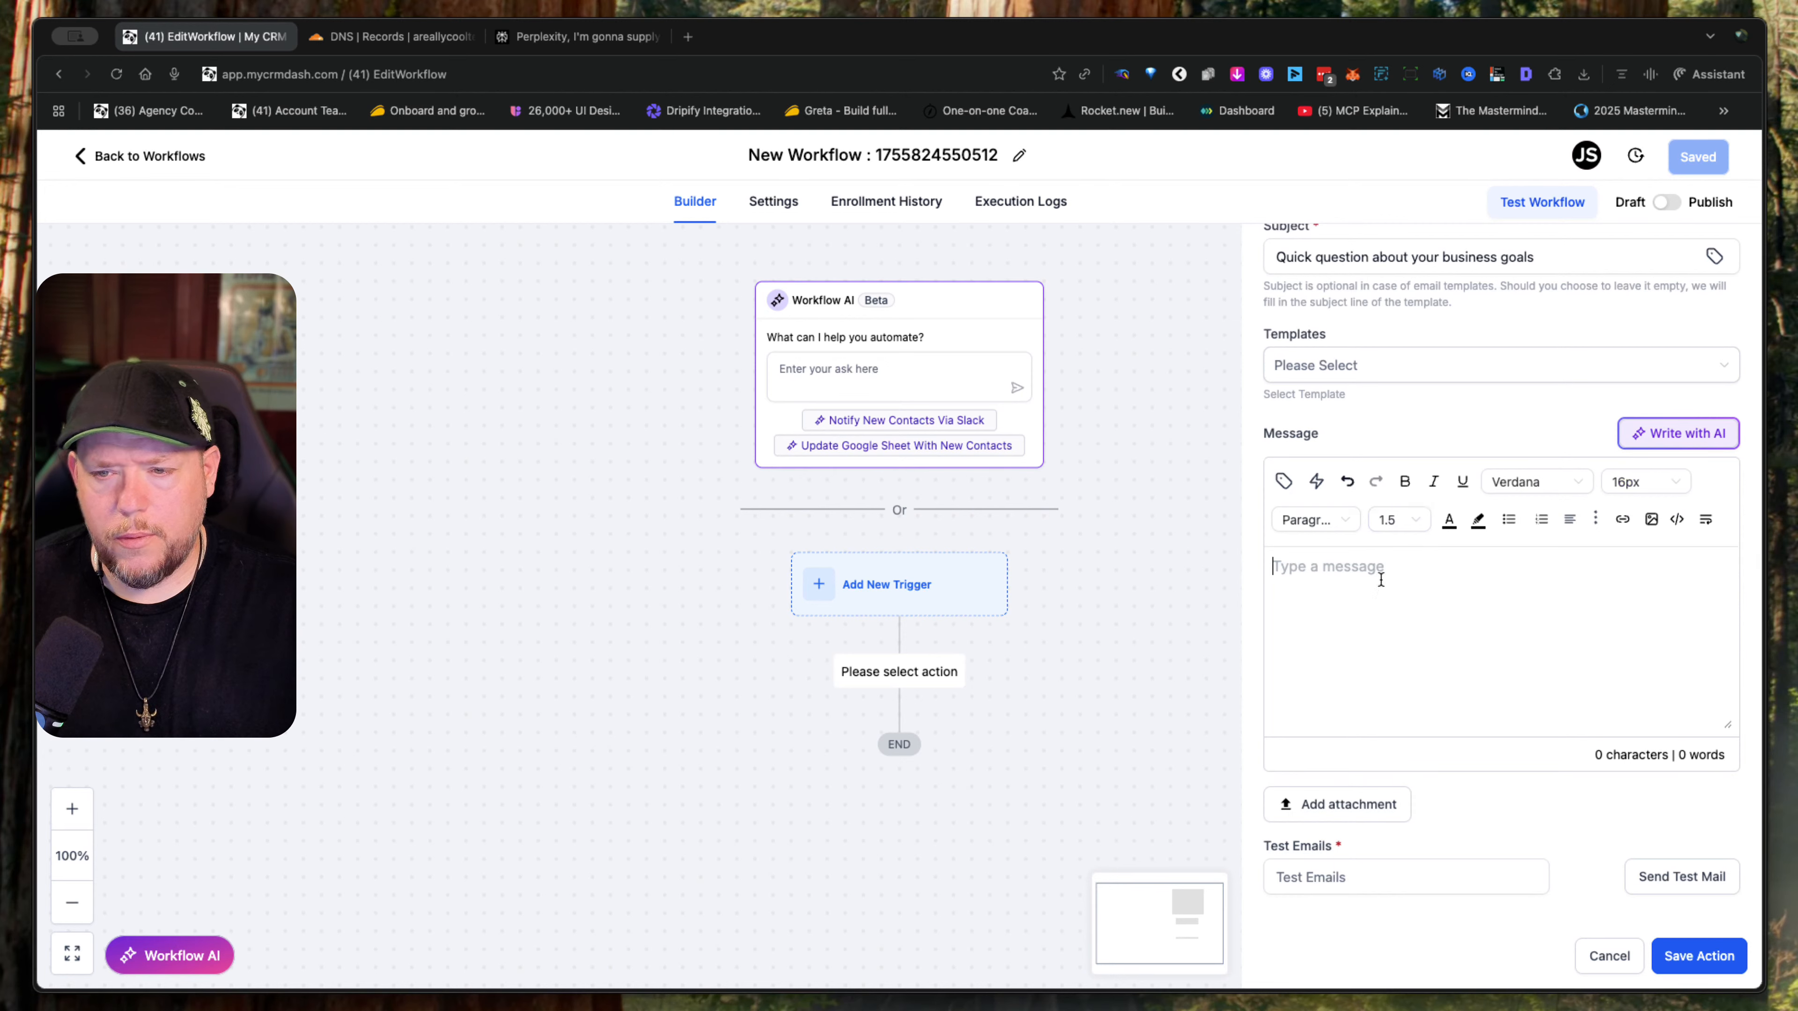
{"action": "left_click", "coordinate": [1702, 435]}
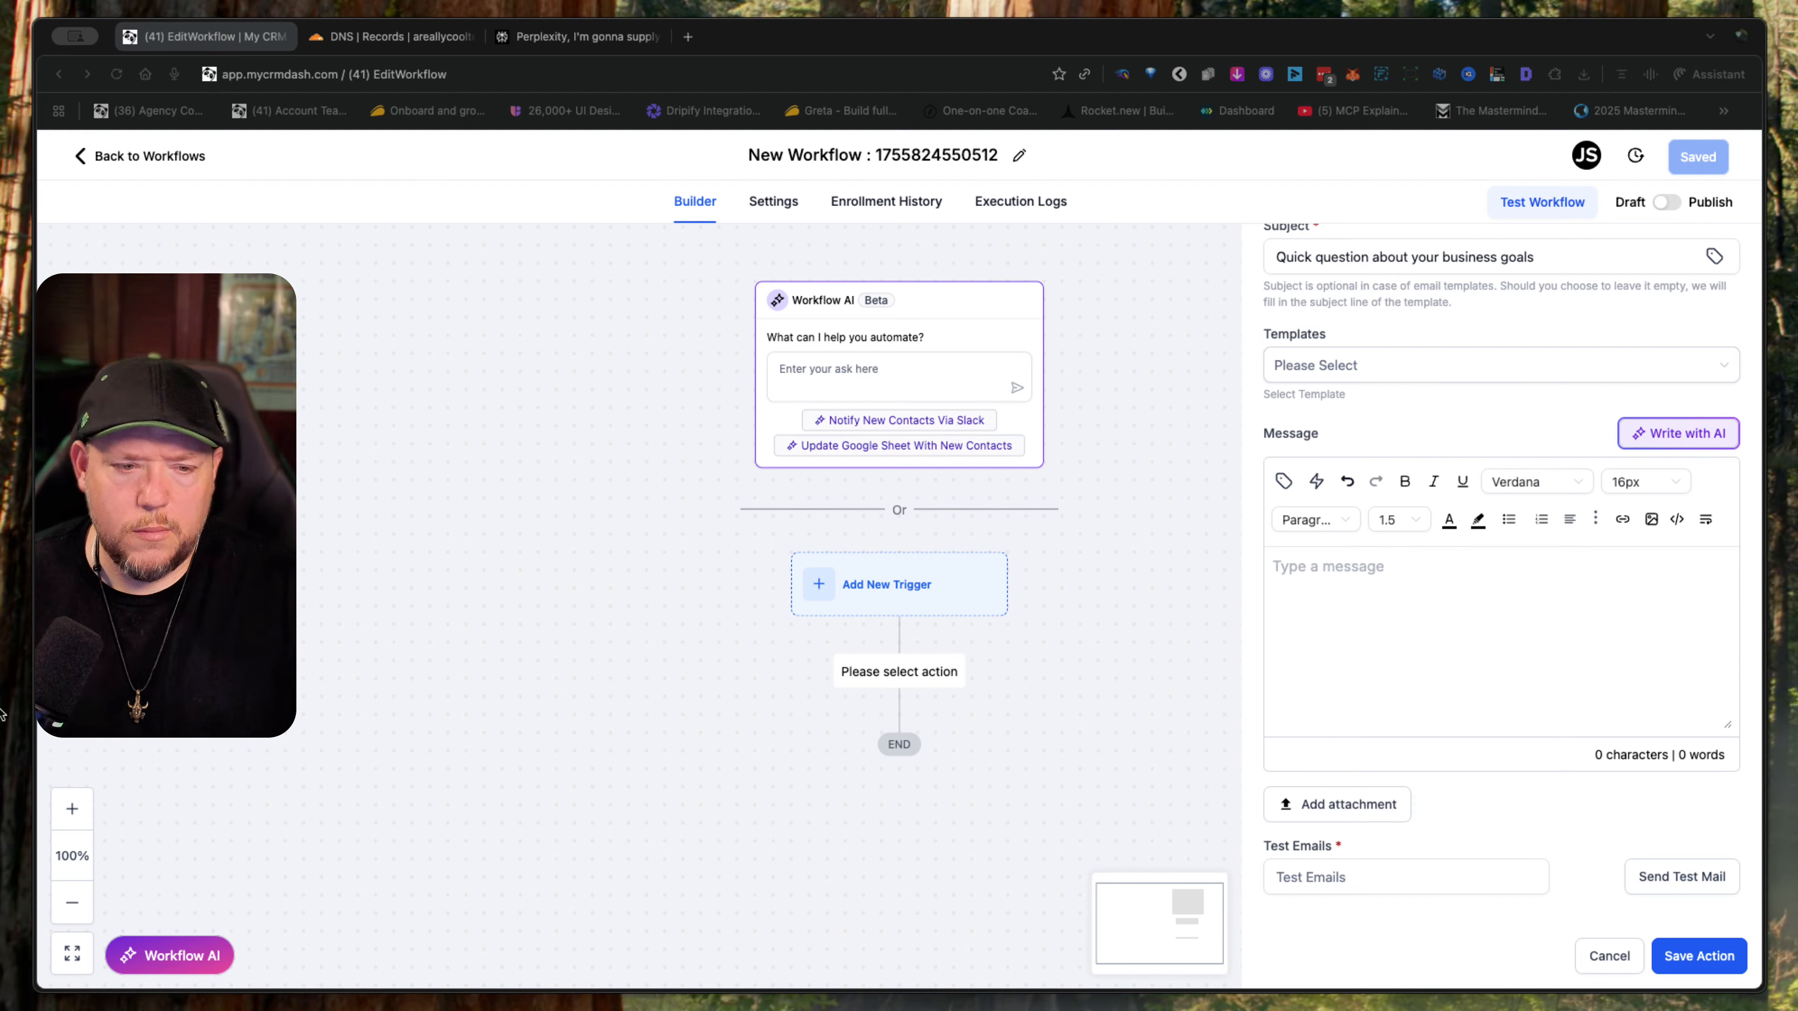
{"action": "left_click", "coordinate": [1444, 766]}
{"action": "key", "text": "super+v"}
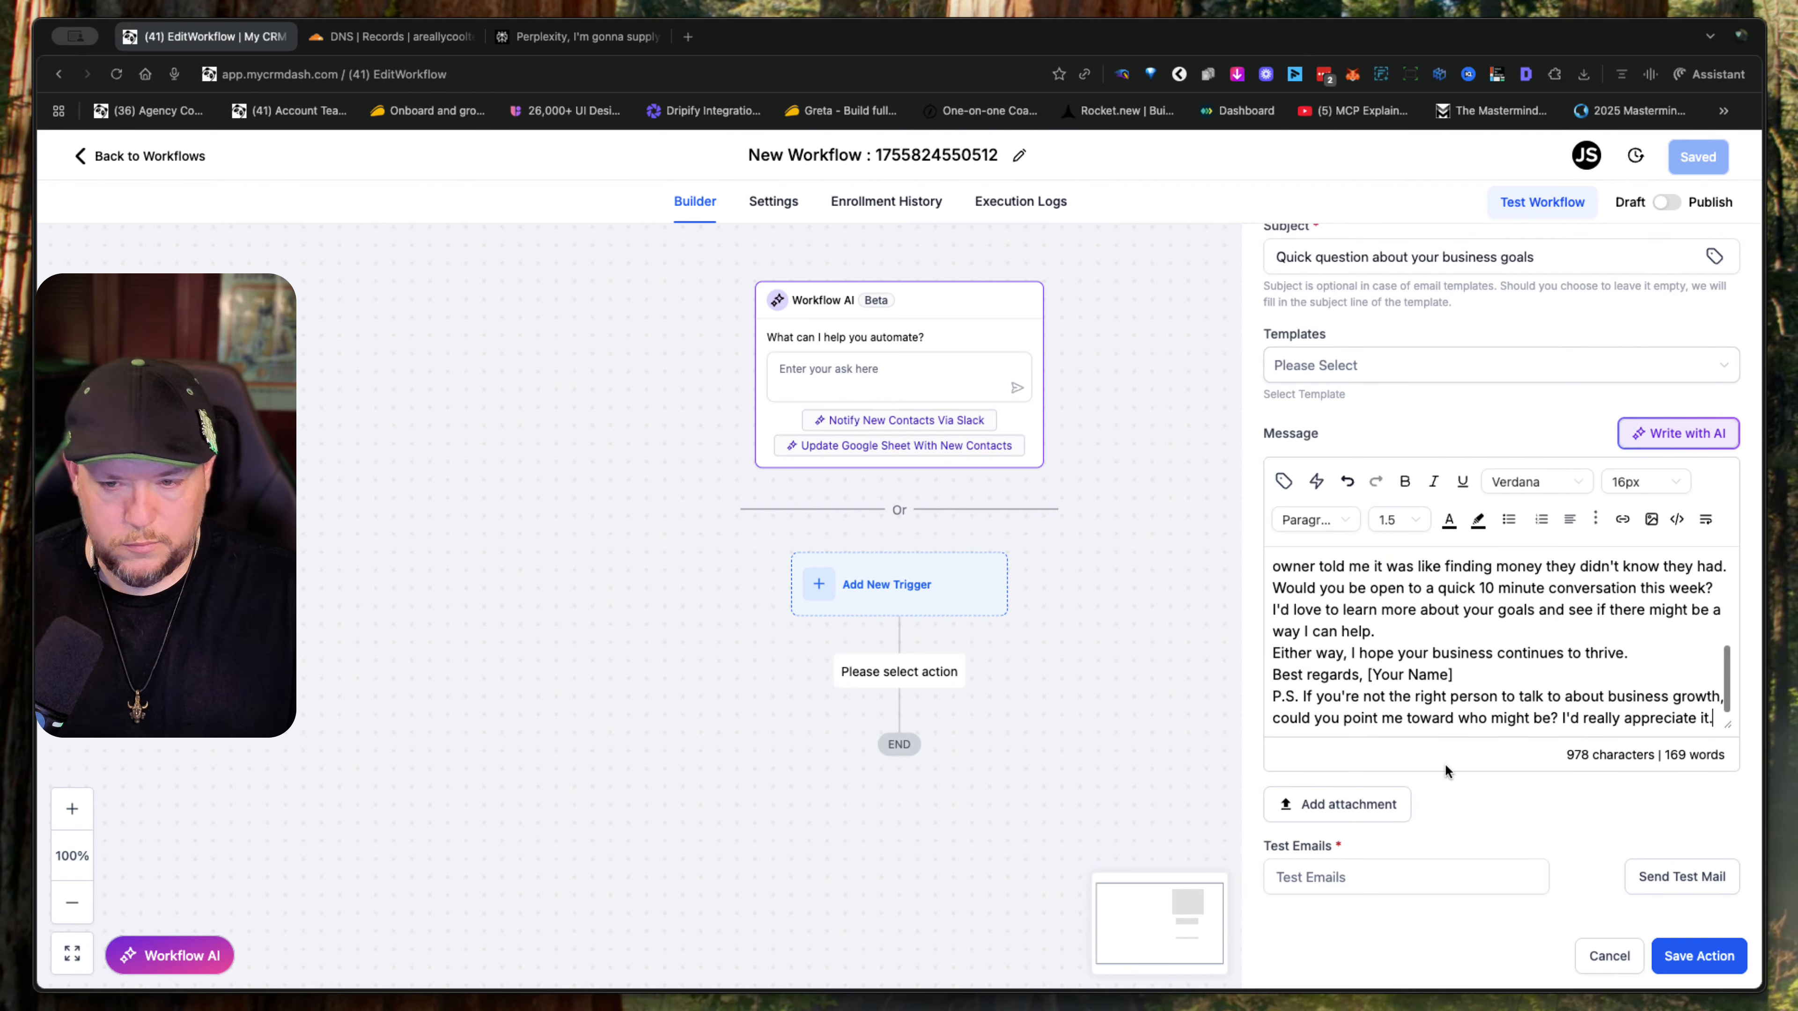
- Insert blank lines after the greeting, the "boost revenue" paragraph and the "current client relationships?" paragraph of the message
{"action": "scroll", "coordinate": [1501, 685], "scroll_direction": "up", "scroll_amount": 10}
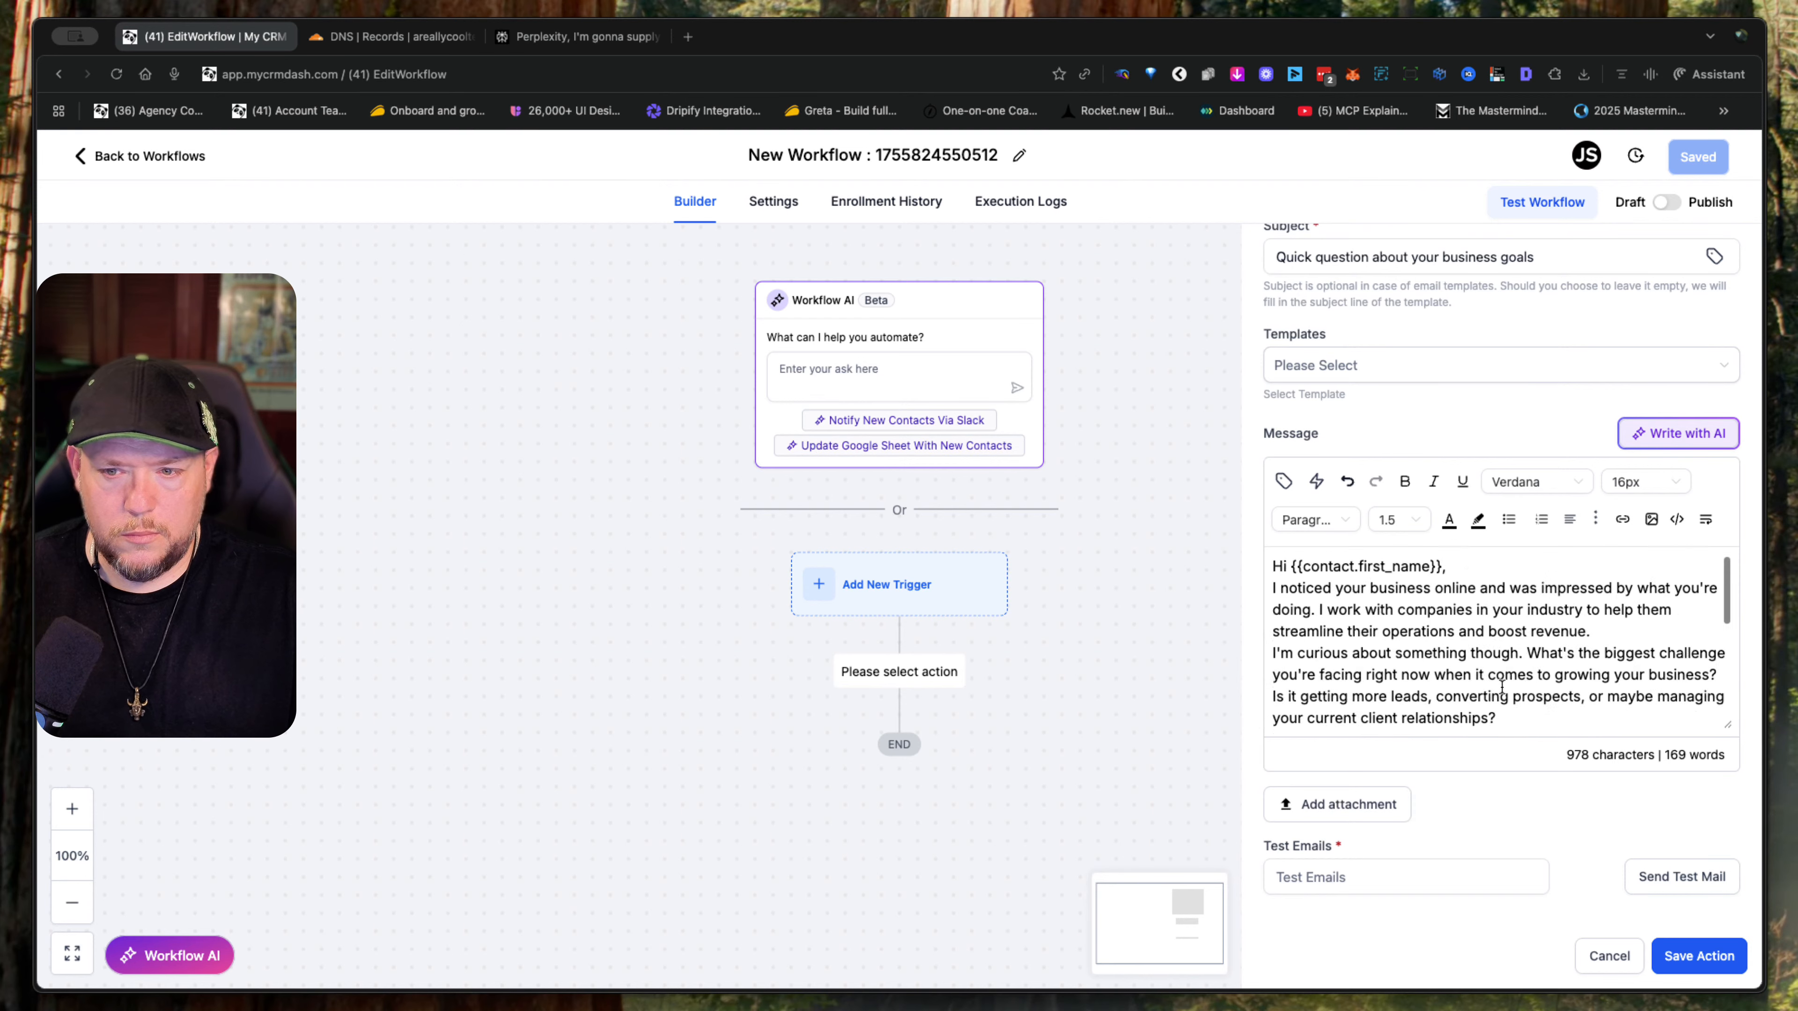
{"action": "left_click", "coordinate": [1452, 566]}
{"action": "key", "text": "Return"}
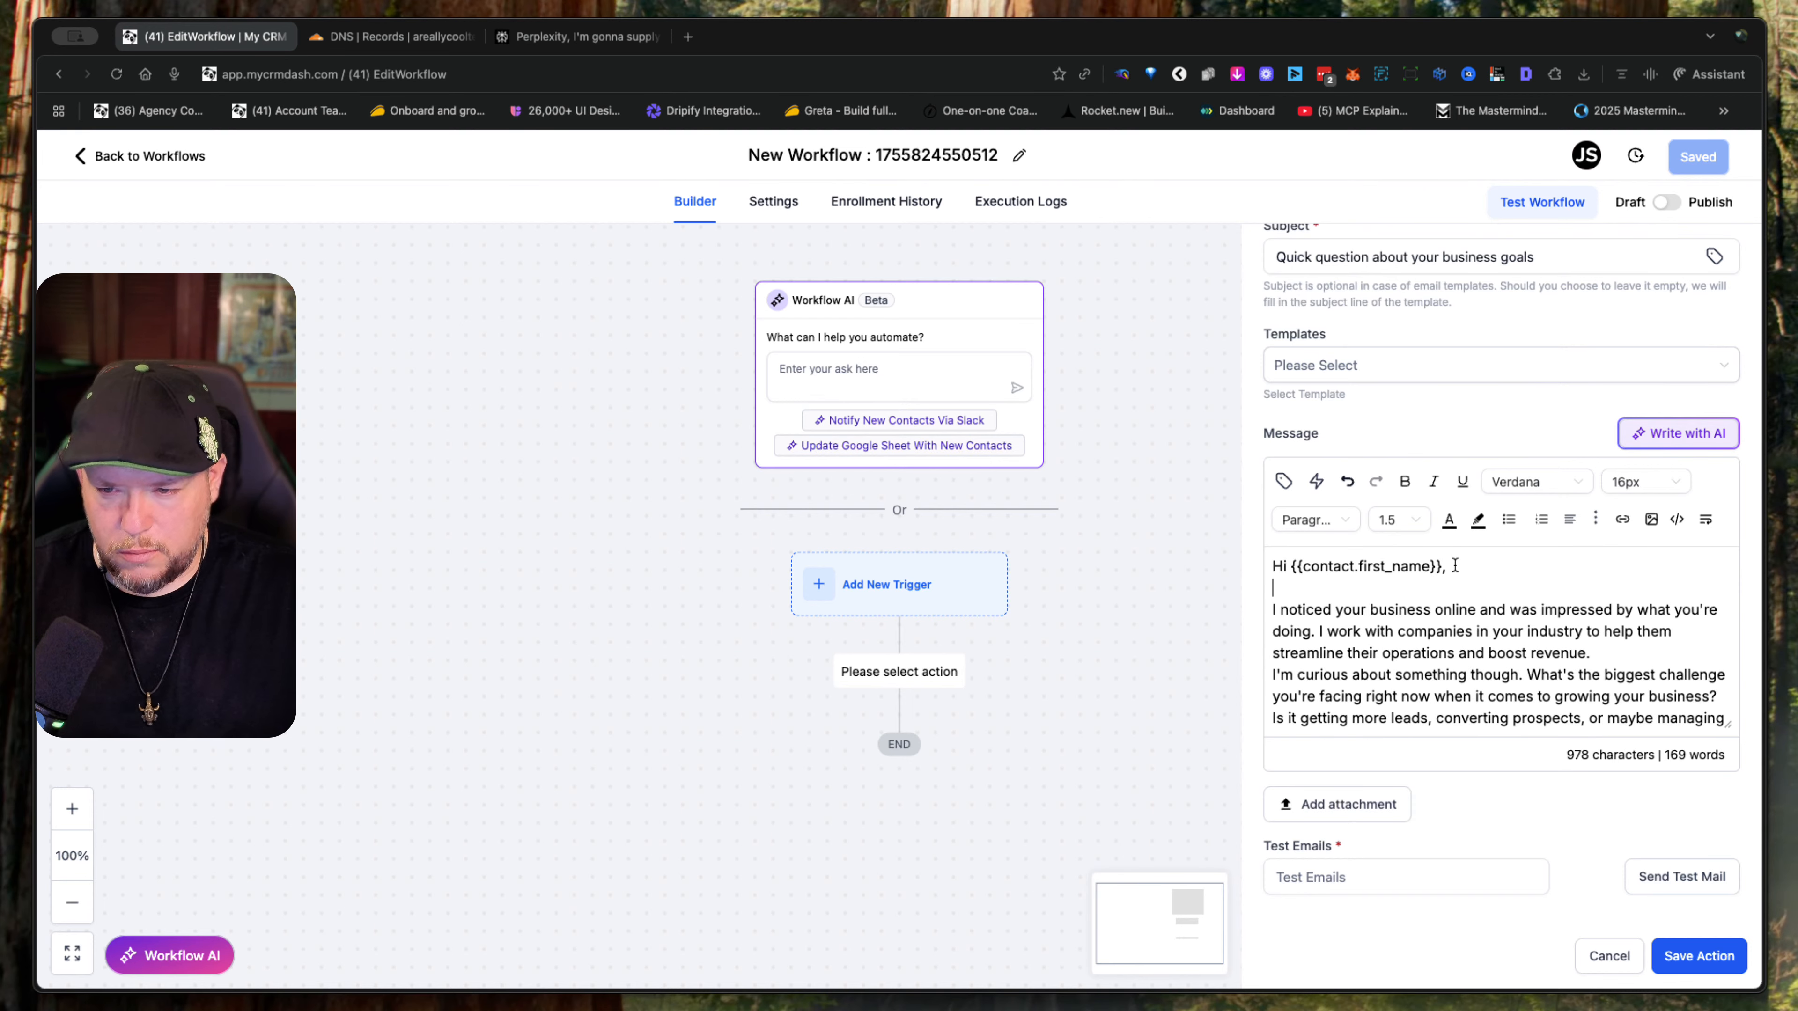
{"action": "left_click", "coordinate": [1620, 660]}
{"action": "key", "text": "Return"}
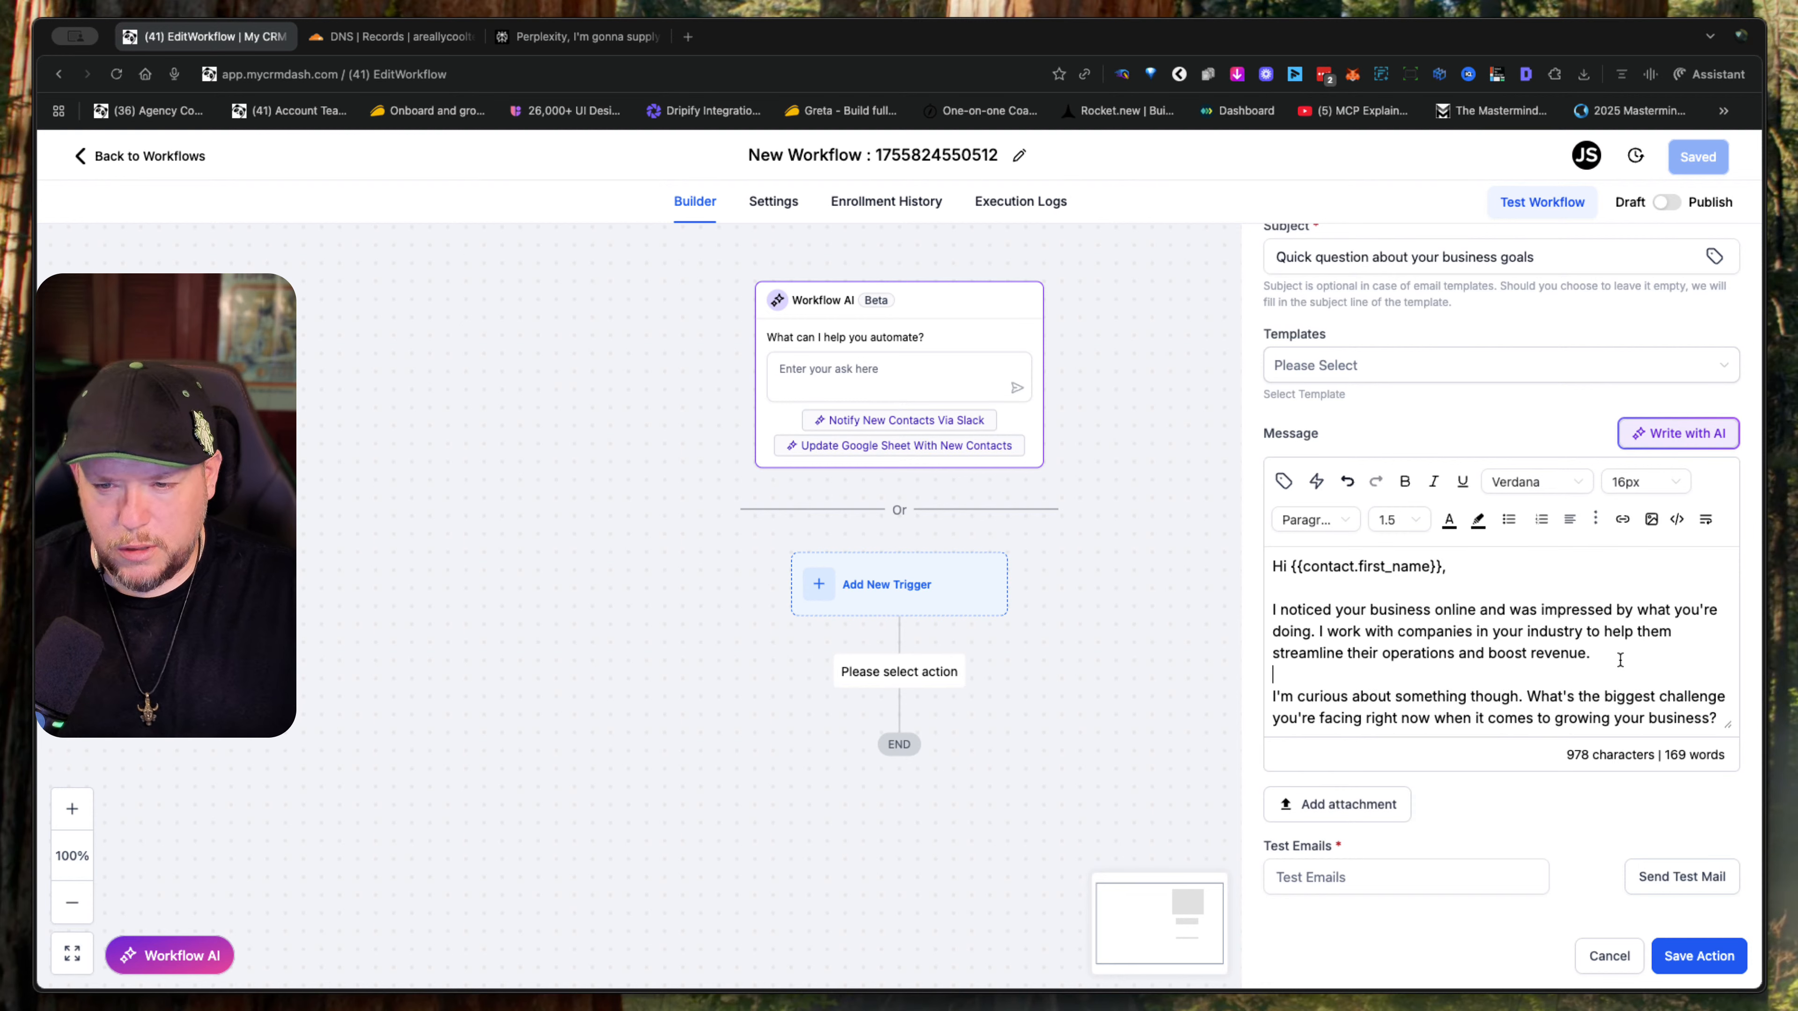
{"action": "scroll", "coordinate": [1620, 659], "scroll_direction": "down", "scroll_amount": 3}
{"action": "scroll", "coordinate": [1620, 659], "scroll_direction": "up", "scroll_amount": 2}
{"action": "scroll", "coordinate": [1620, 660], "scroll_direction": "down", "scroll_amount": 1}
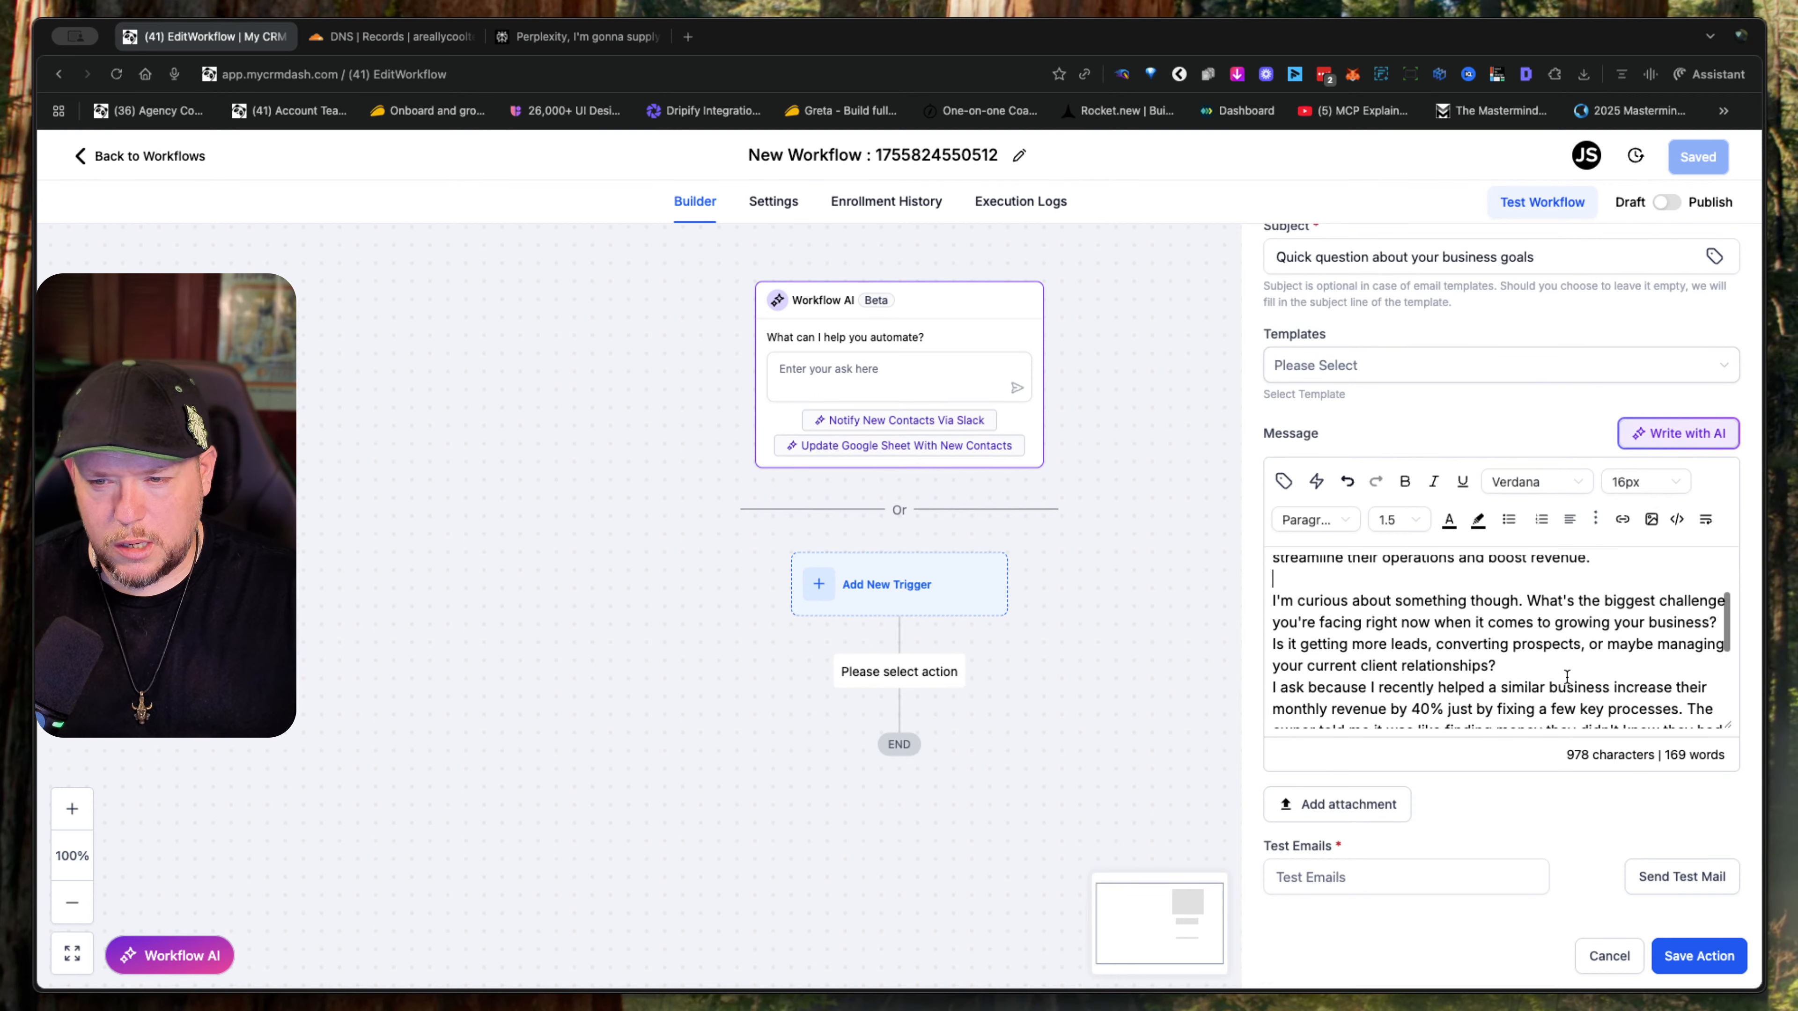
{"action": "left_click", "coordinate": [1556, 666]}
{"action": "key", "text": "Return"}
- Insert blank lines before and after the "I'd love to learn more about your goals" paragraph
{"action": "scroll", "coordinate": [1556, 666], "scroll_direction": "down", "scroll_amount": 3}
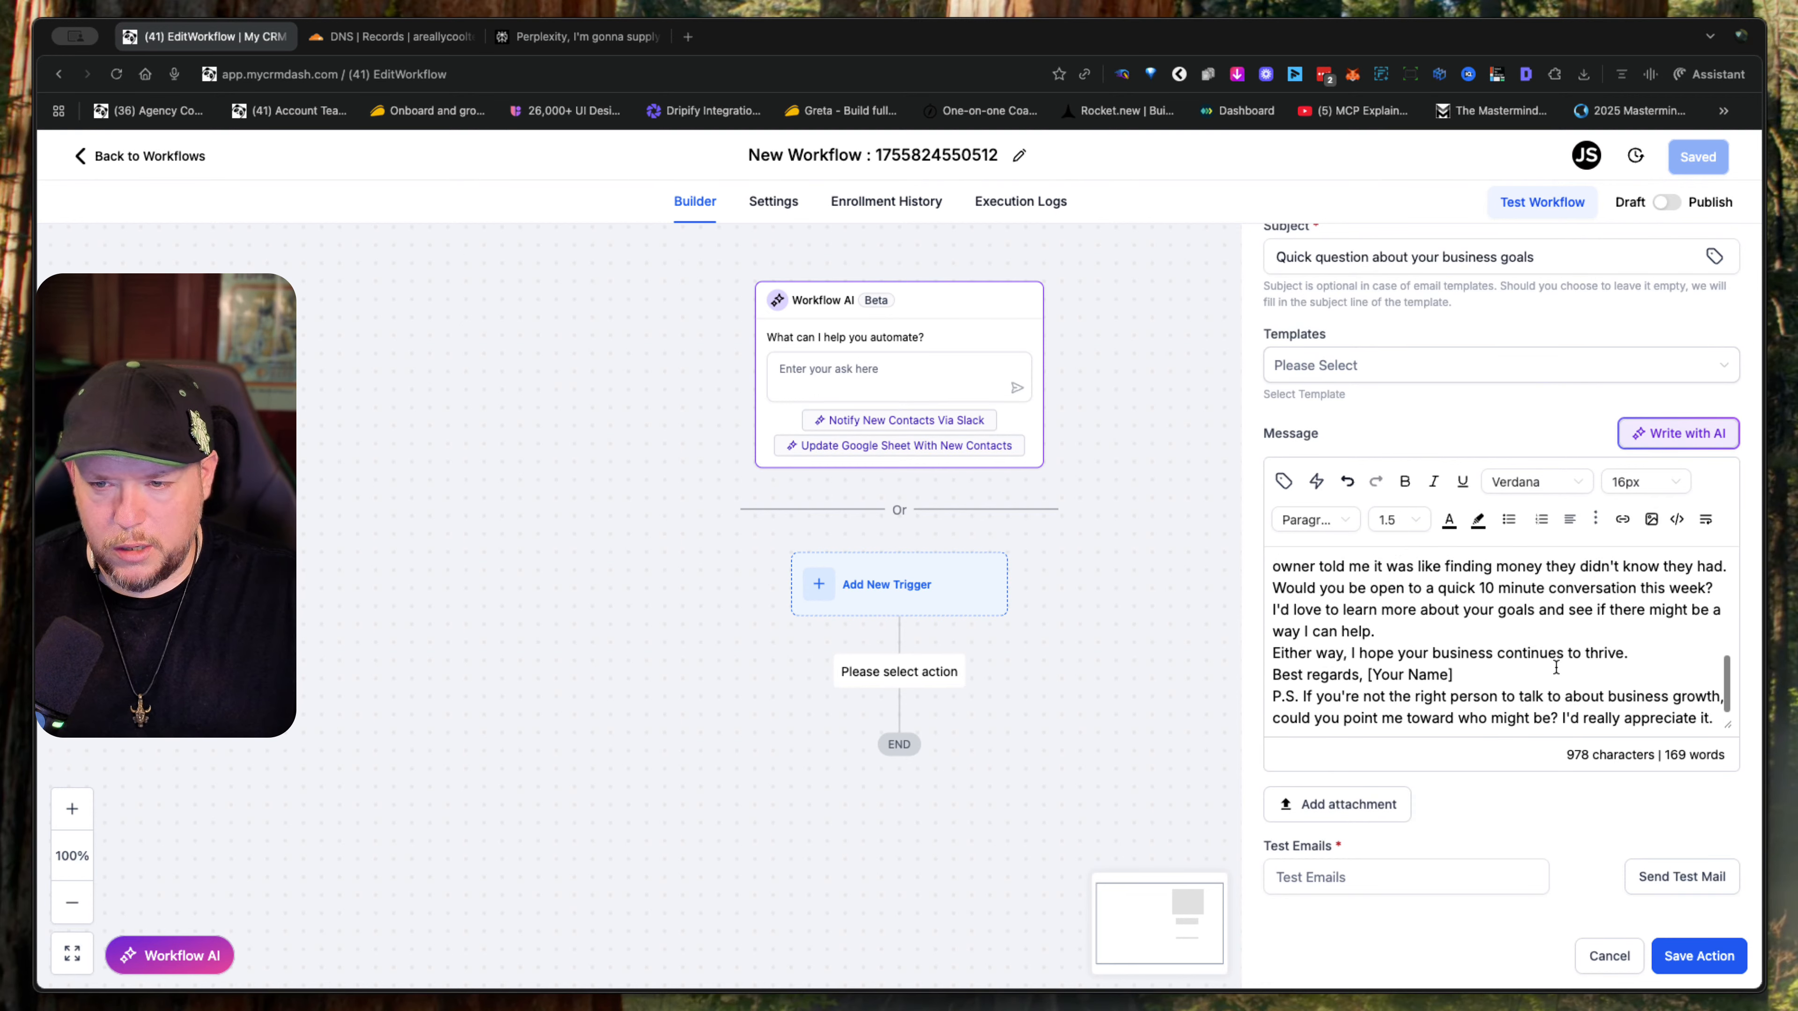
{"action": "left_click", "coordinate": [1395, 630]}
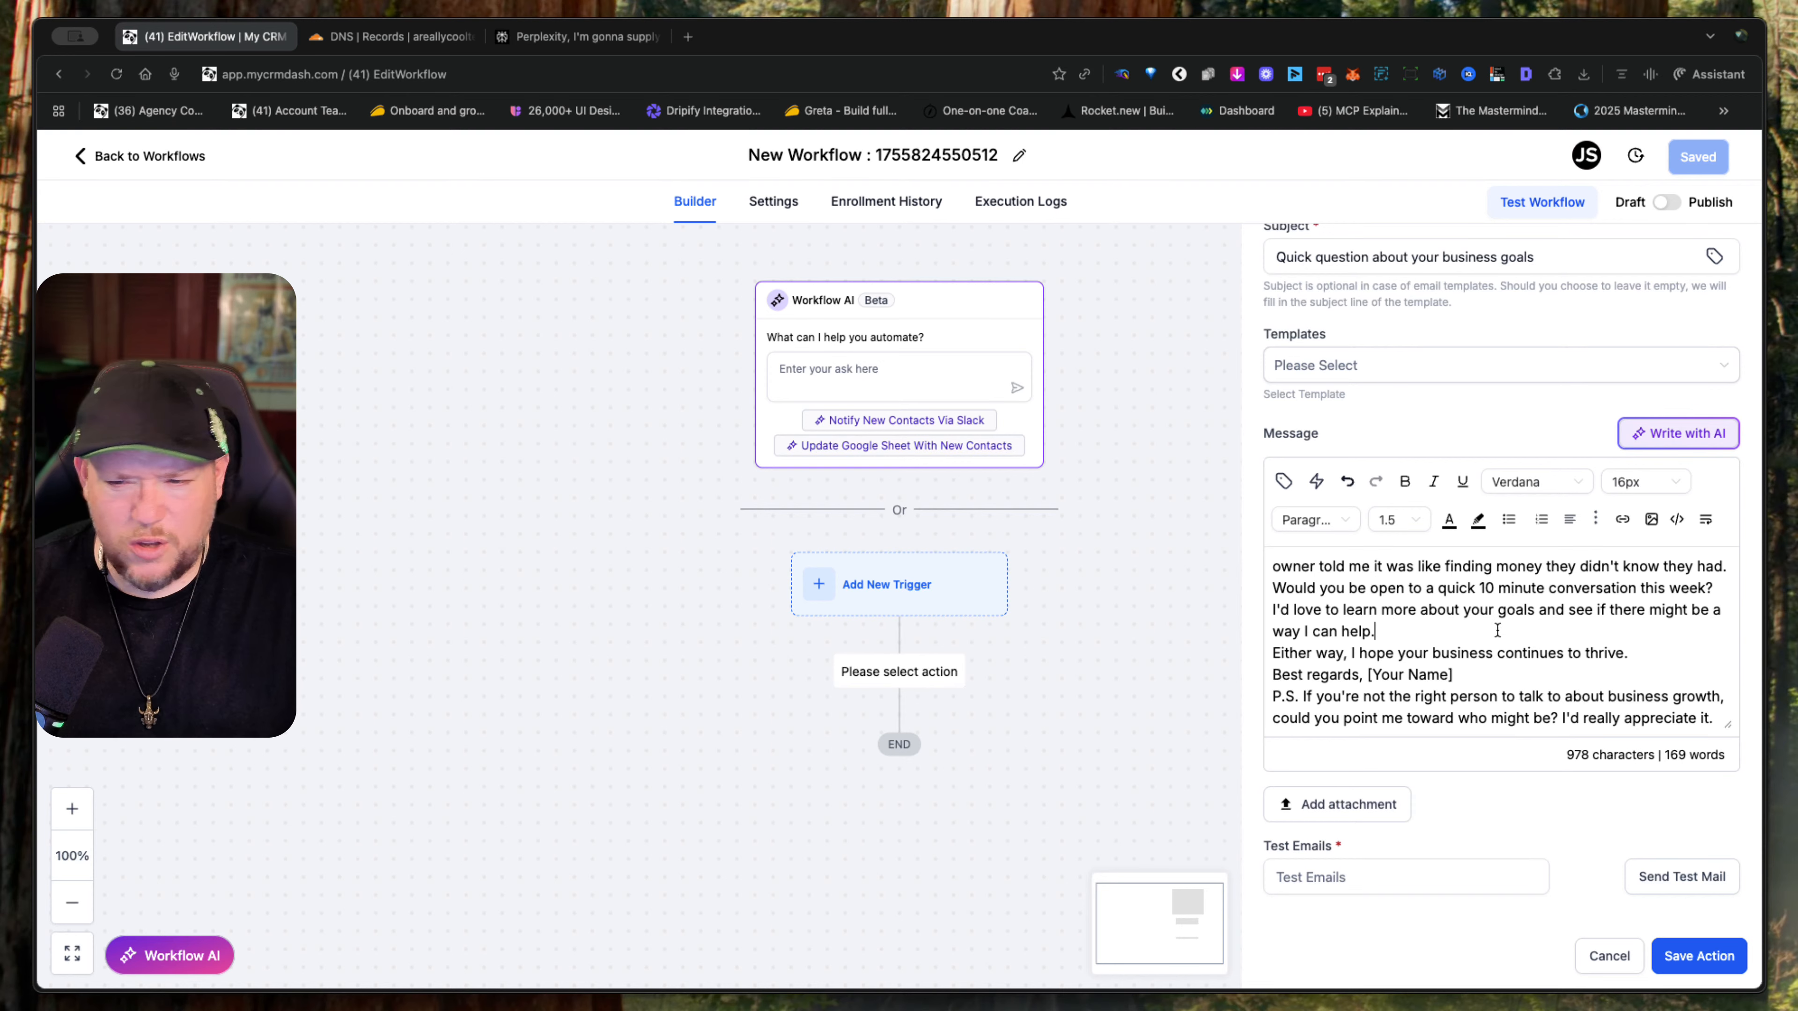
{"action": "key", "text": "Right"}
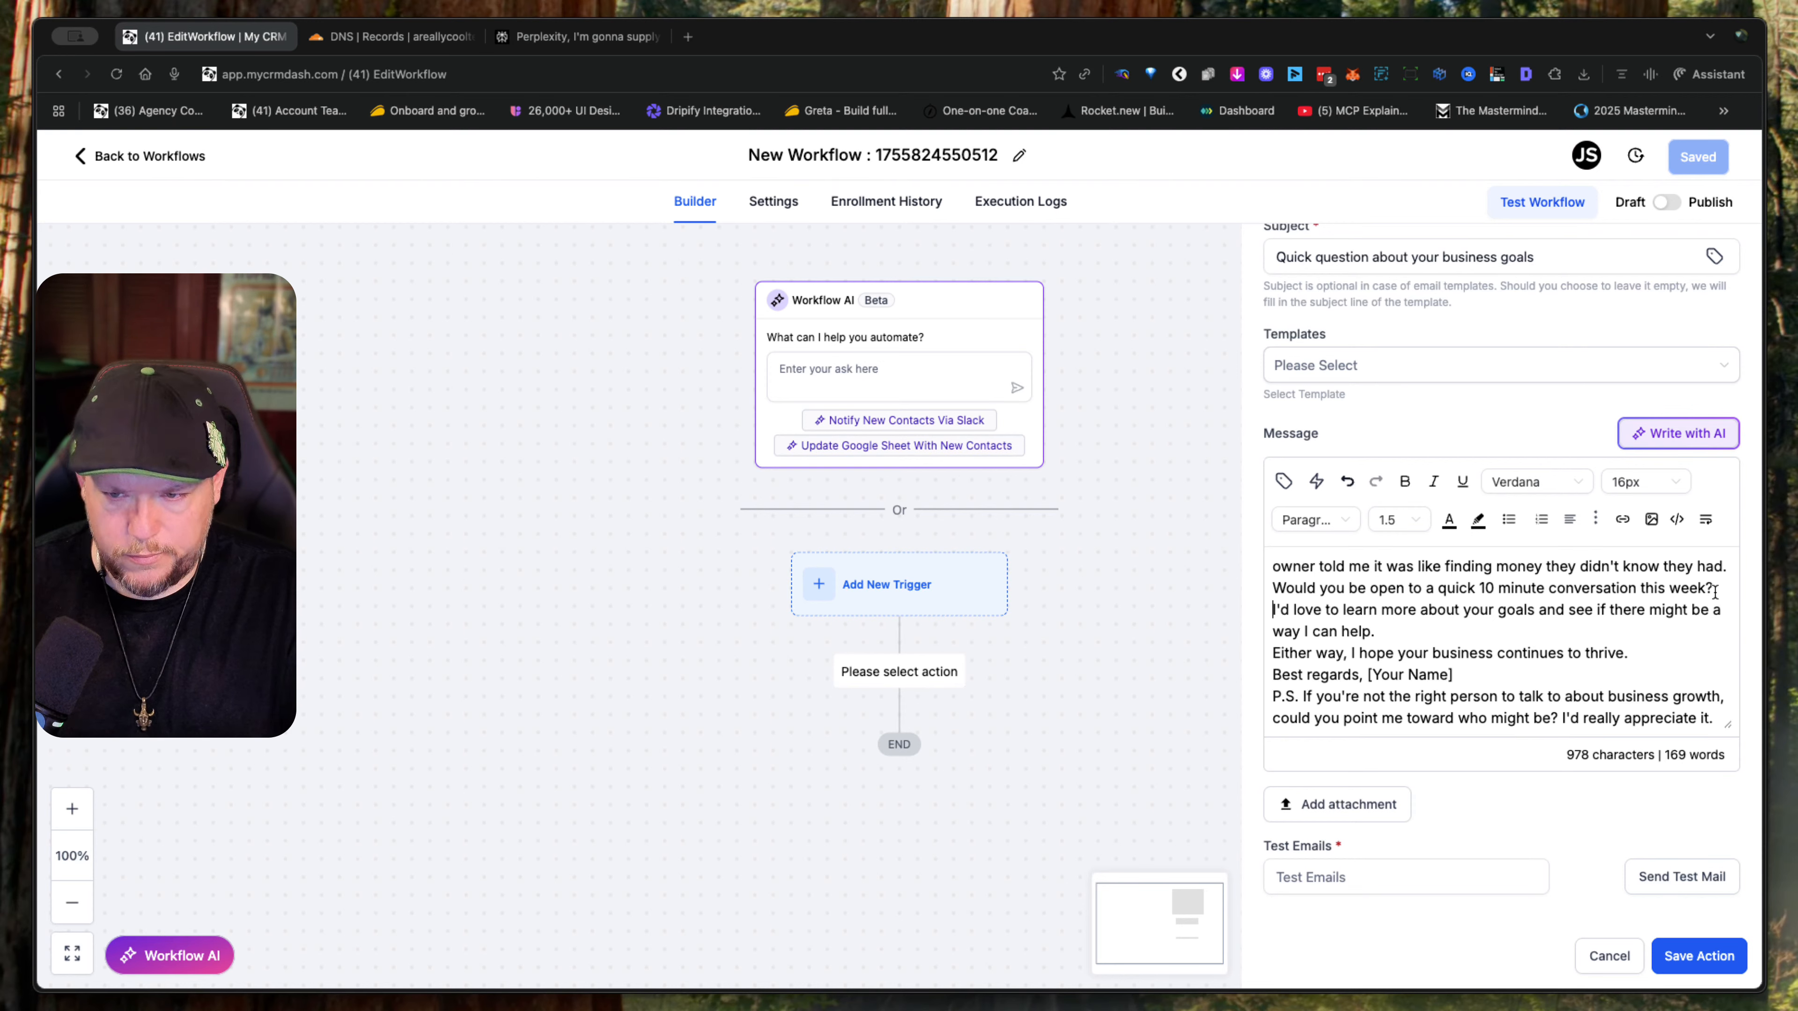
{"action": "key", "text": "Return"}
{"action": "left_click", "coordinate": [1435, 652]}
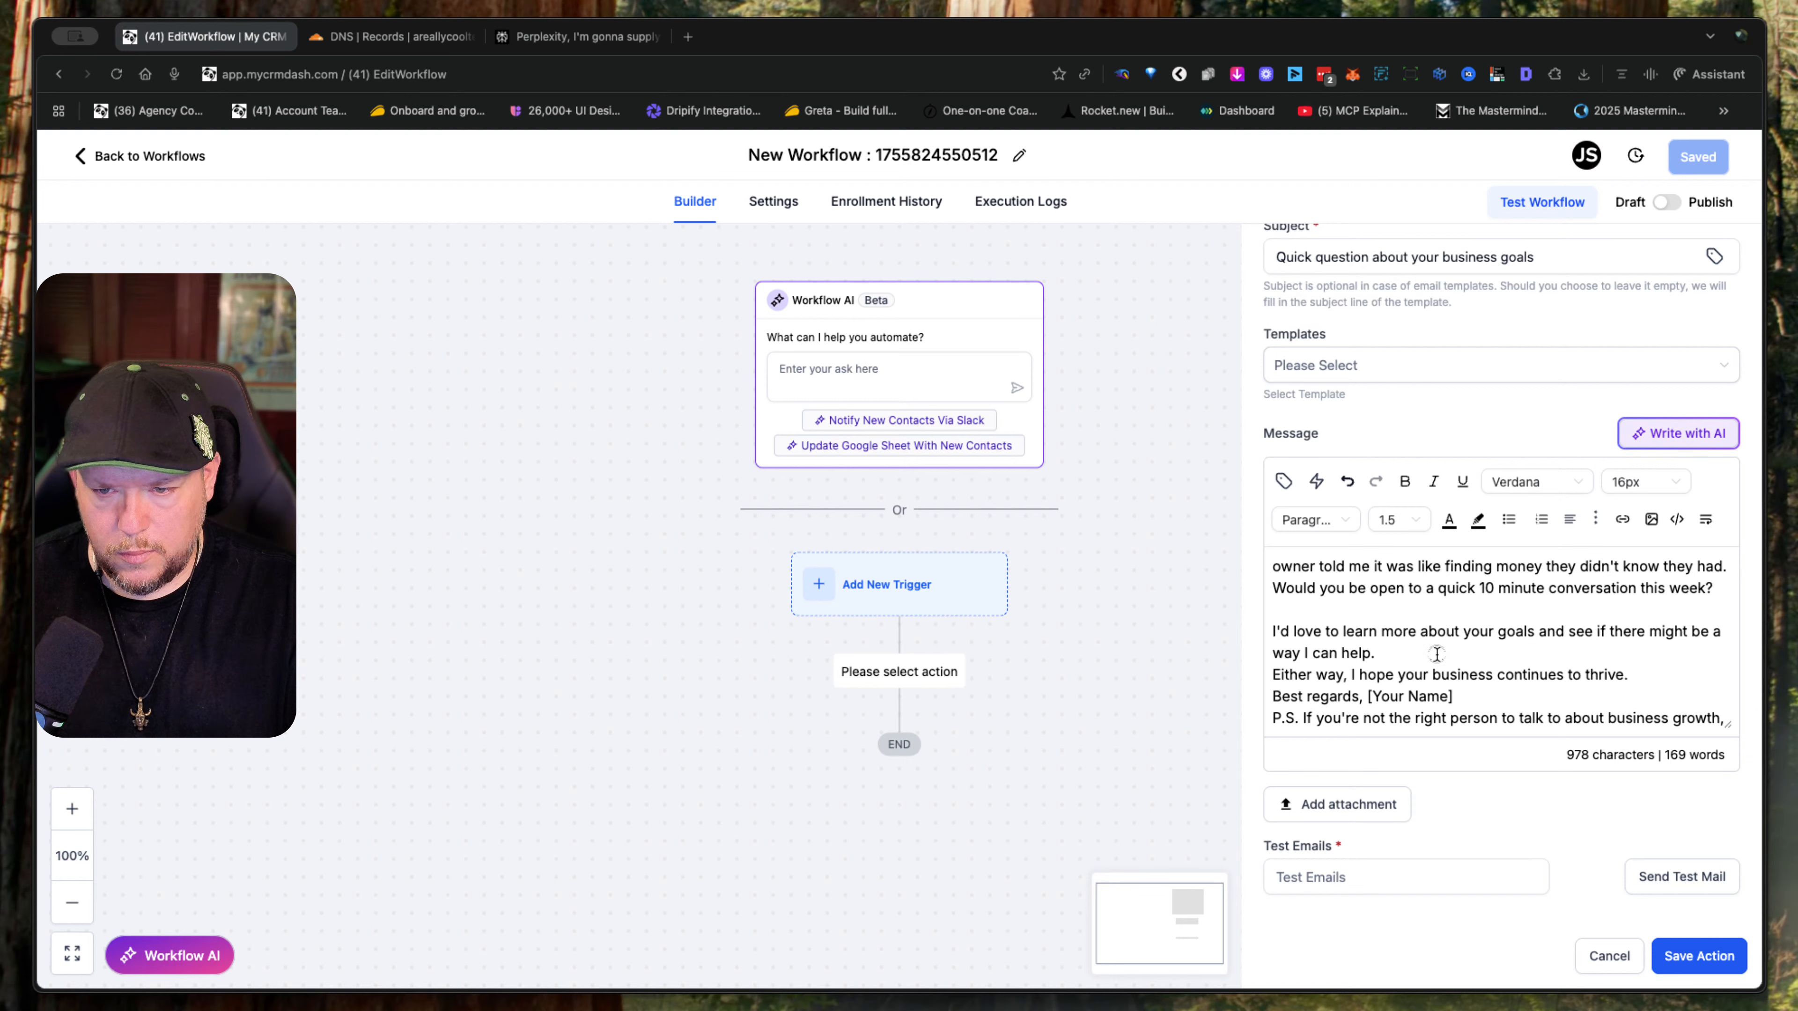
{"action": "key", "text": "Return"}
{"action": "scroll", "coordinate": [1437, 651], "scroll_direction": "down", "scroll_amount": 2}
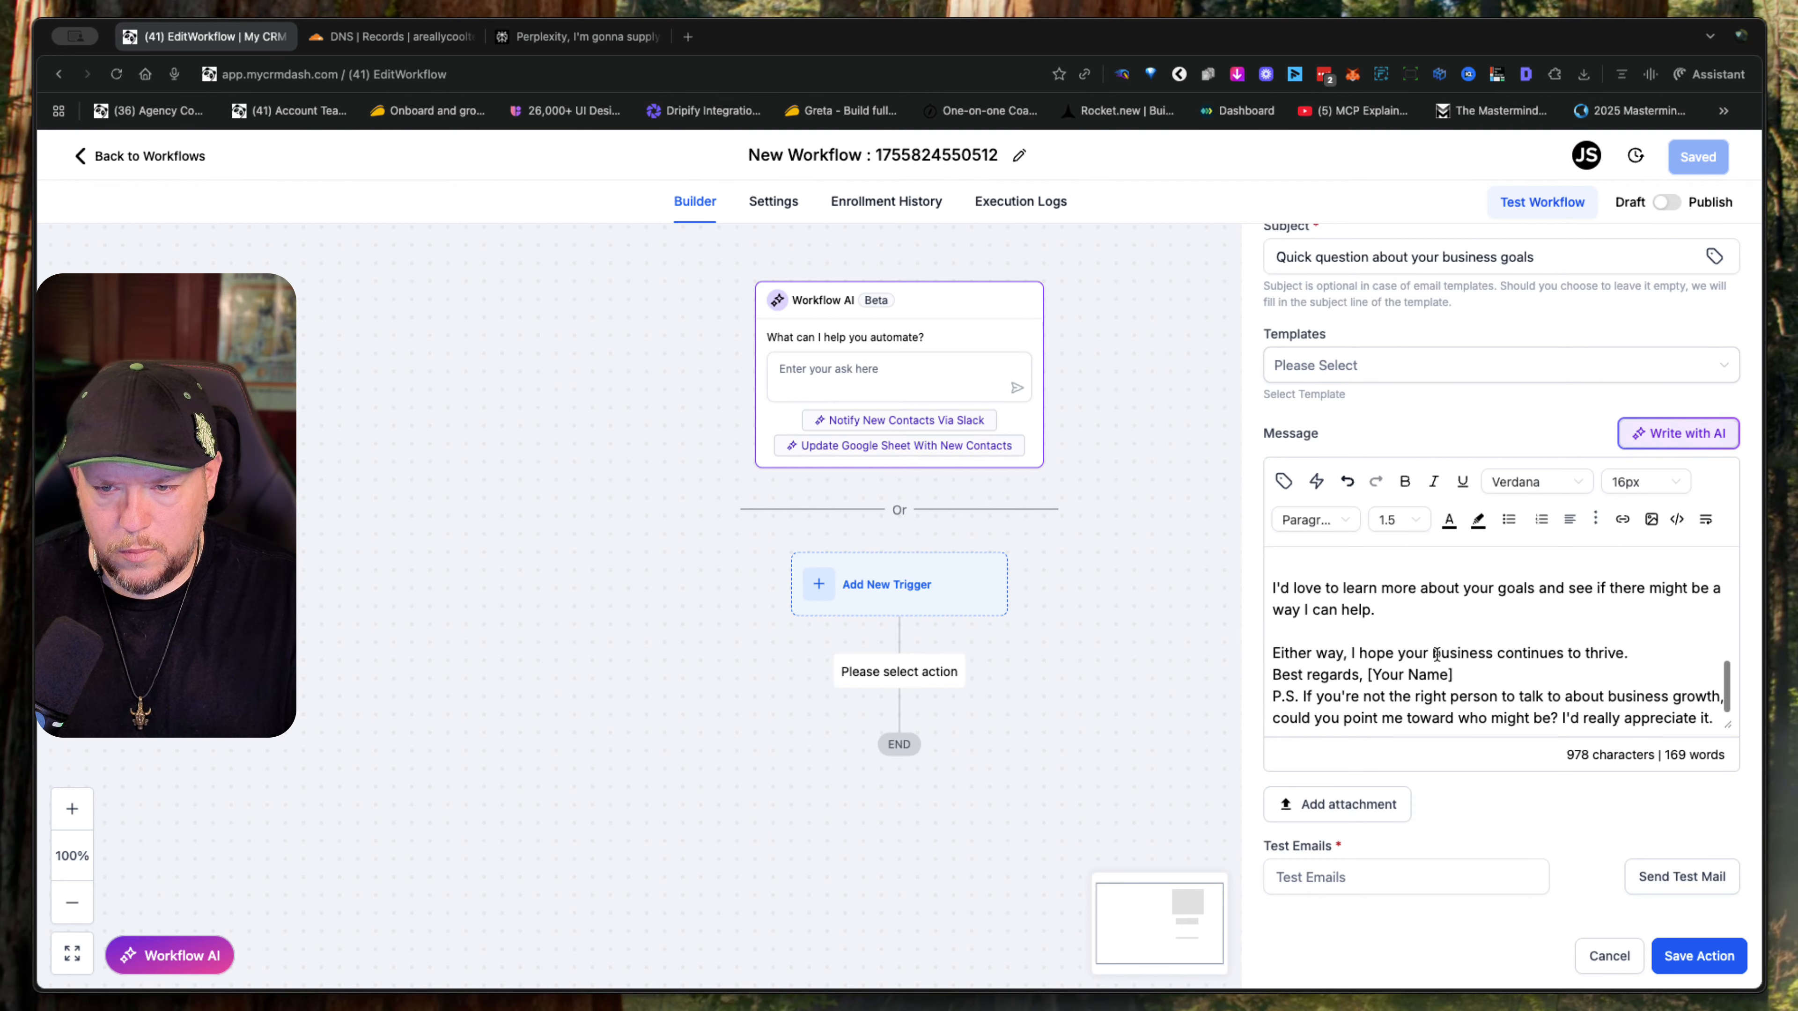
- Add a blank line before the "Best regards," sign-off and put the [Your Name] placeholder on its own line
{"action": "left_click", "coordinate": [1654, 654]}
{"action": "key", "text": "Return"}
{"action": "left_click", "coordinate": [1365, 697]}
{"action": "key", "text": "Return"}
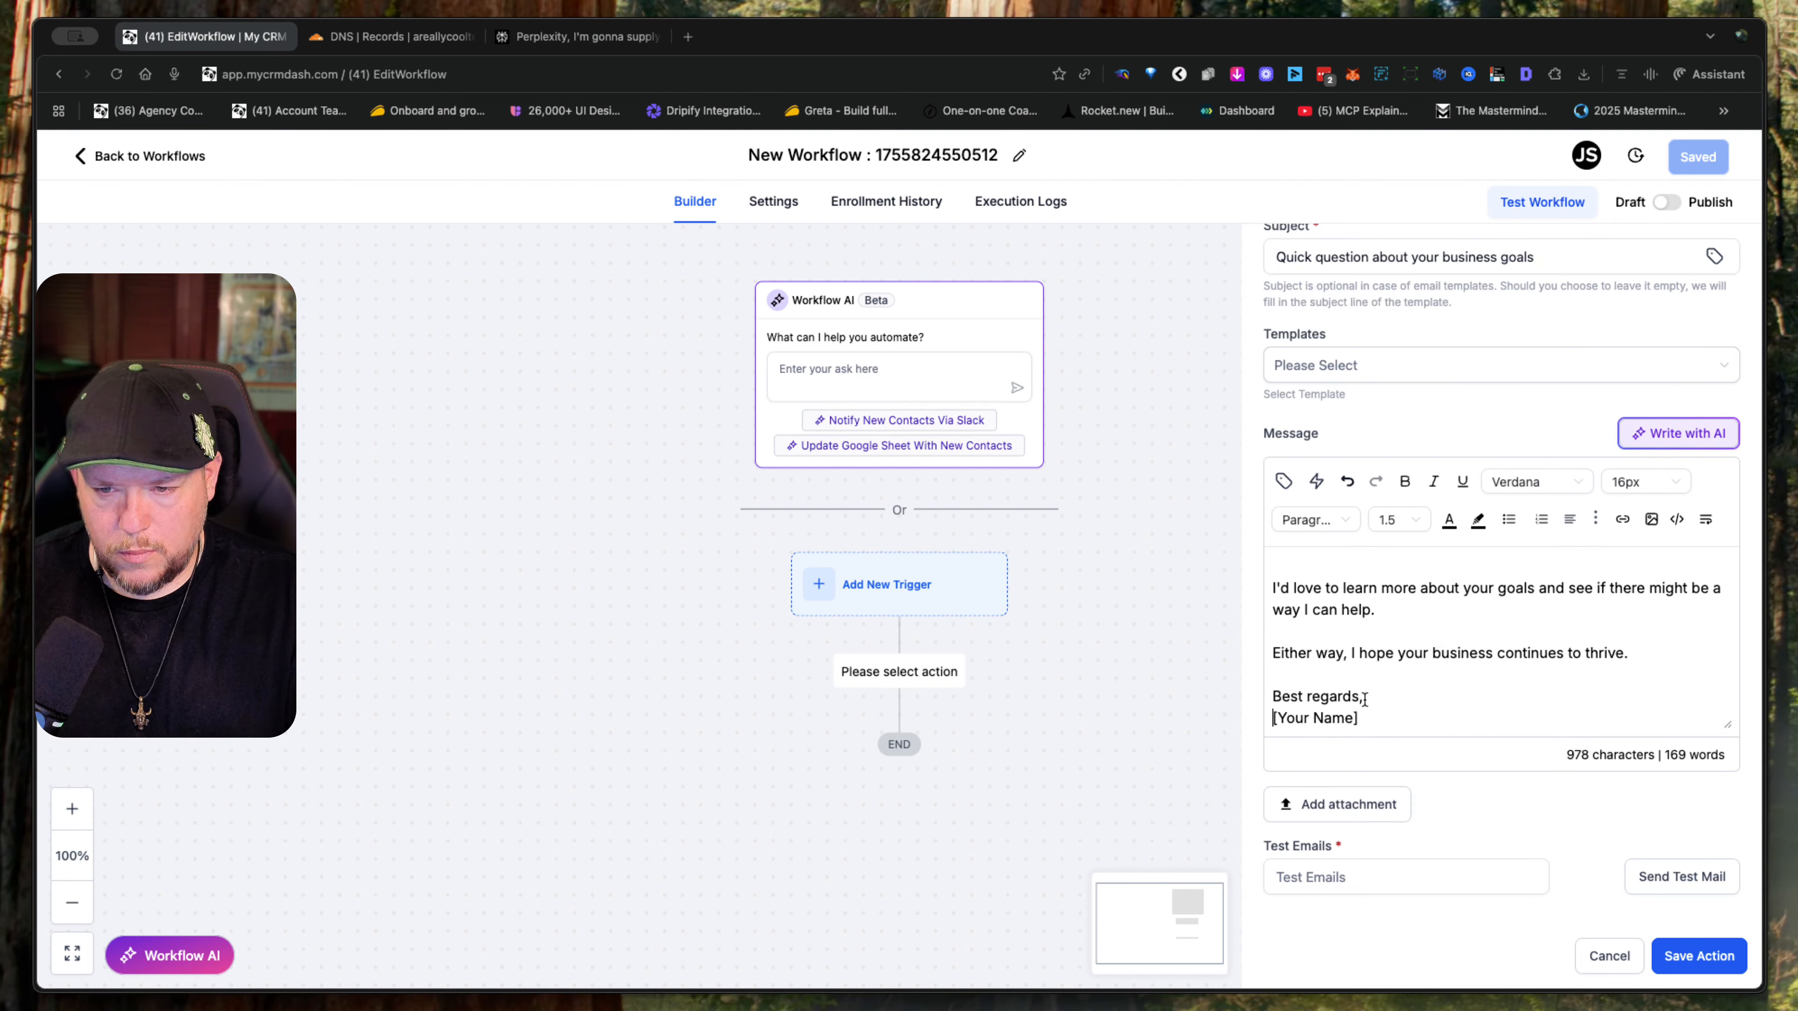
- Replace the [Your Name] placeholder with the sender's first name and add a blank line before the P.S
{"action": "scroll", "coordinate": [1370, 686], "scroll_direction": "down", "scroll_amount": 2}
{"action": "left_click", "coordinate": [1373, 674]}
{"action": "left_click_drag", "start_coordinate": [1373, 674], "coordinate": [1141, 678]}
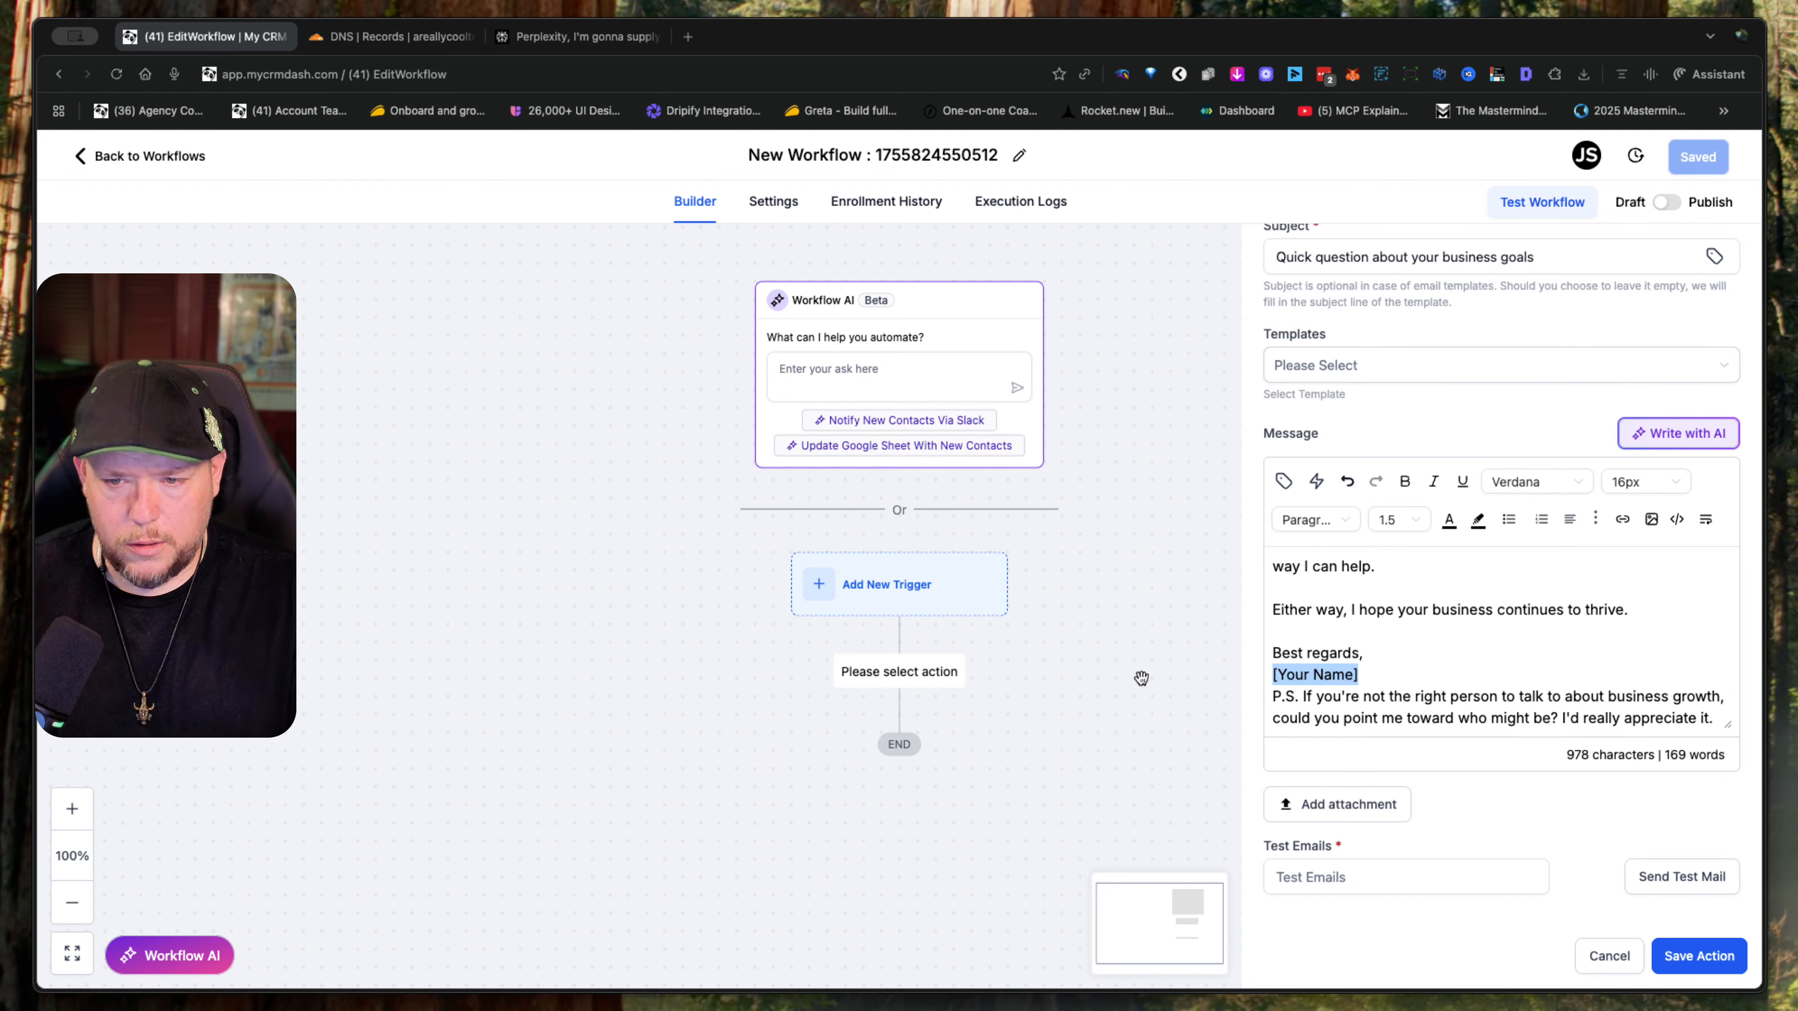
{"action": "type", "text": "JJ"}
{"action": "key", "text": "Return"}
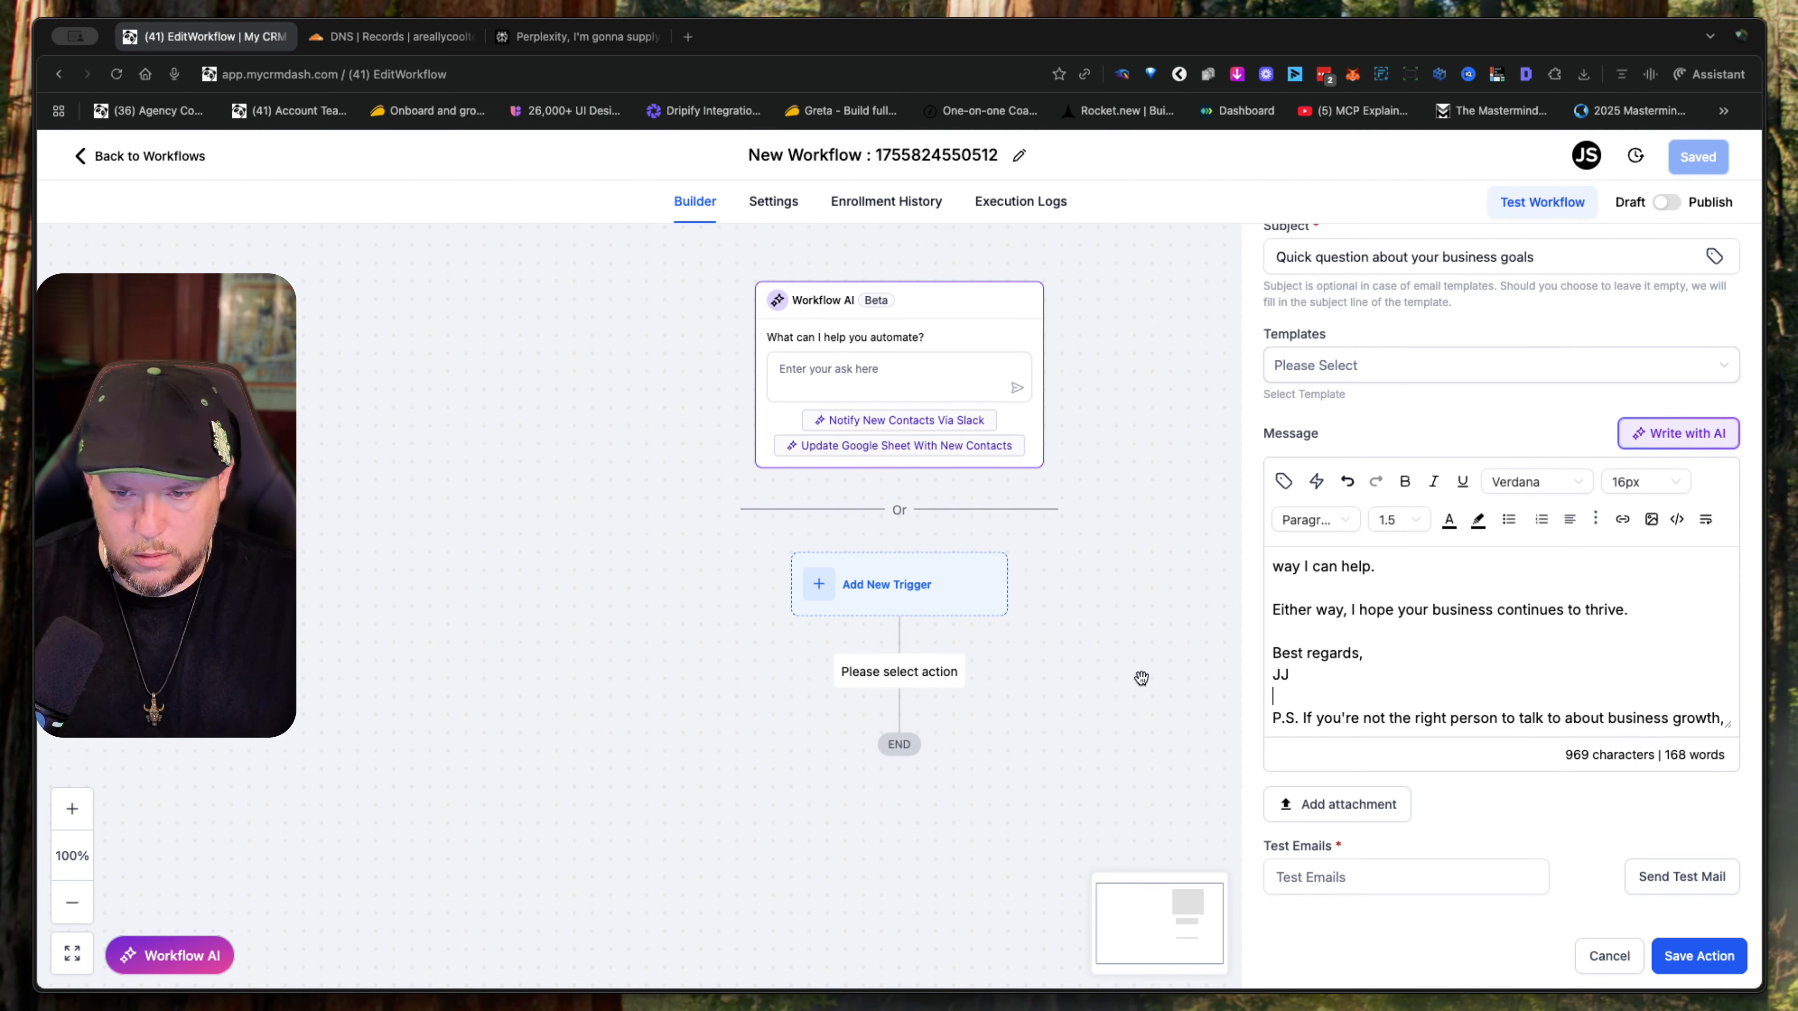
{"action": "scroll", "coordinate": [1274, 653], "scroll_direction": "down", "scroll_amount": 1}
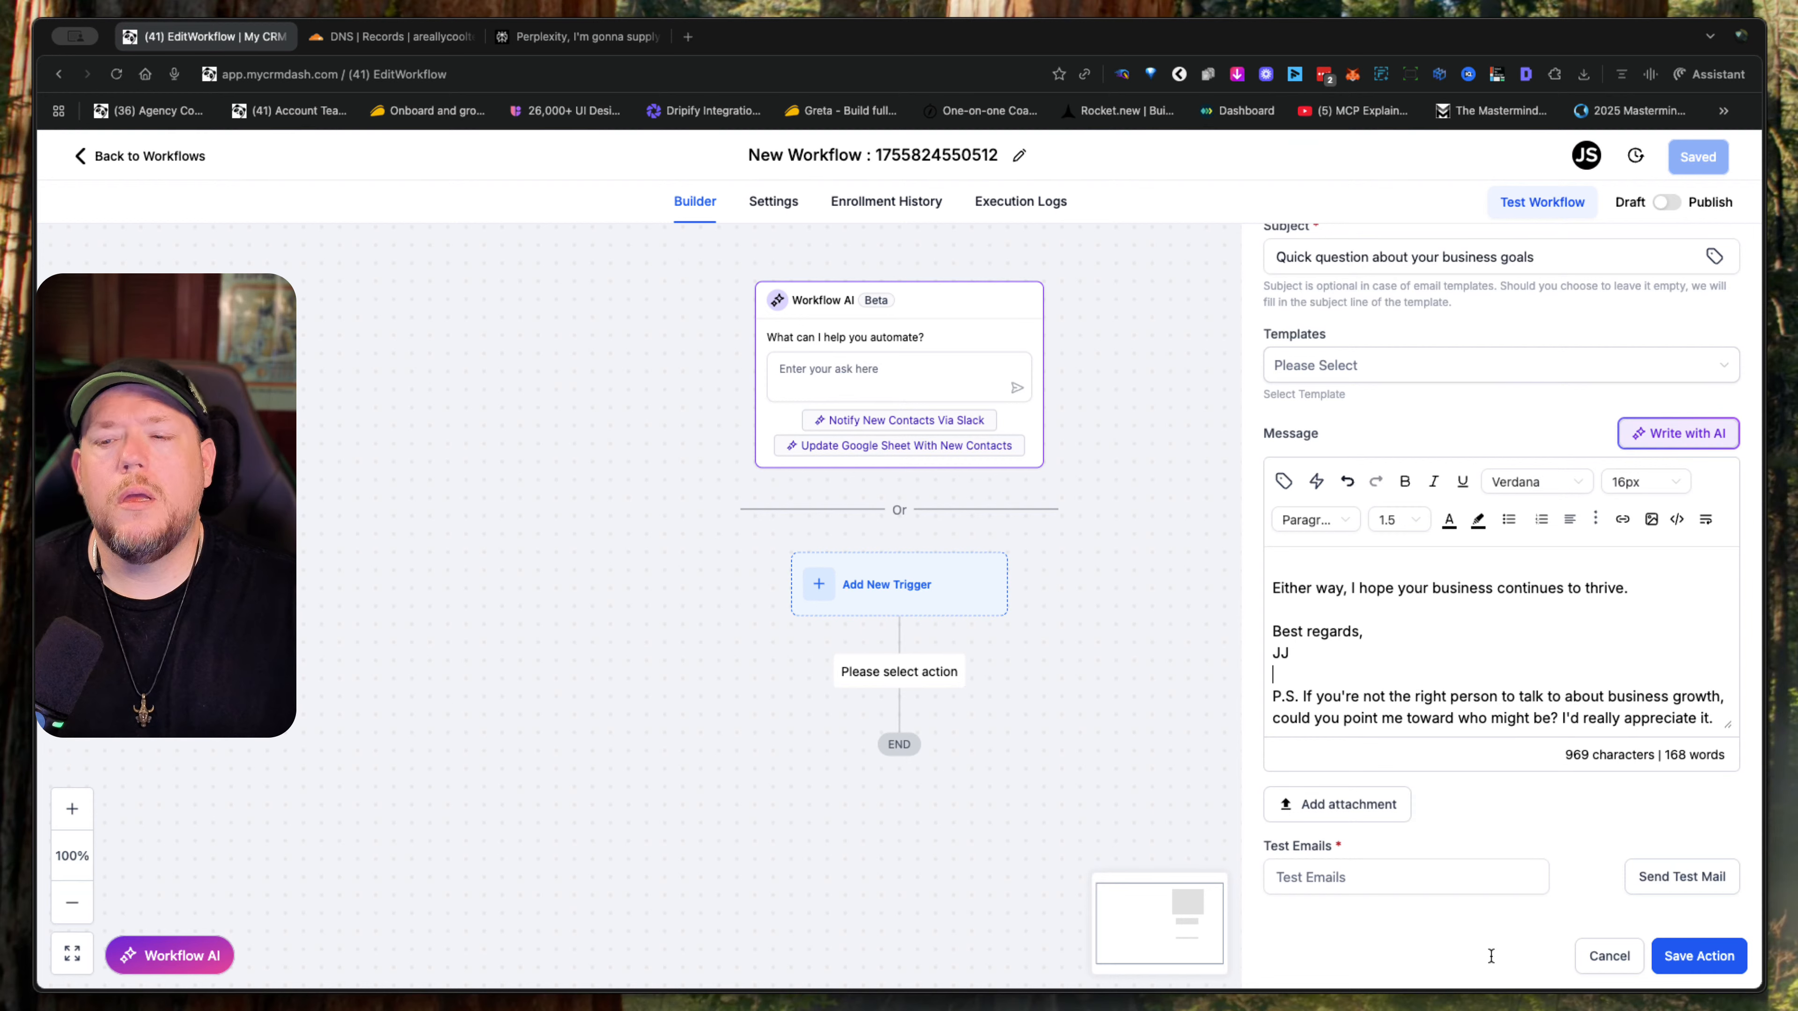
- Save the email action and switch the workflow from Draft to Publish
{"action": "left_click", "coordinate": [1708, 955]}
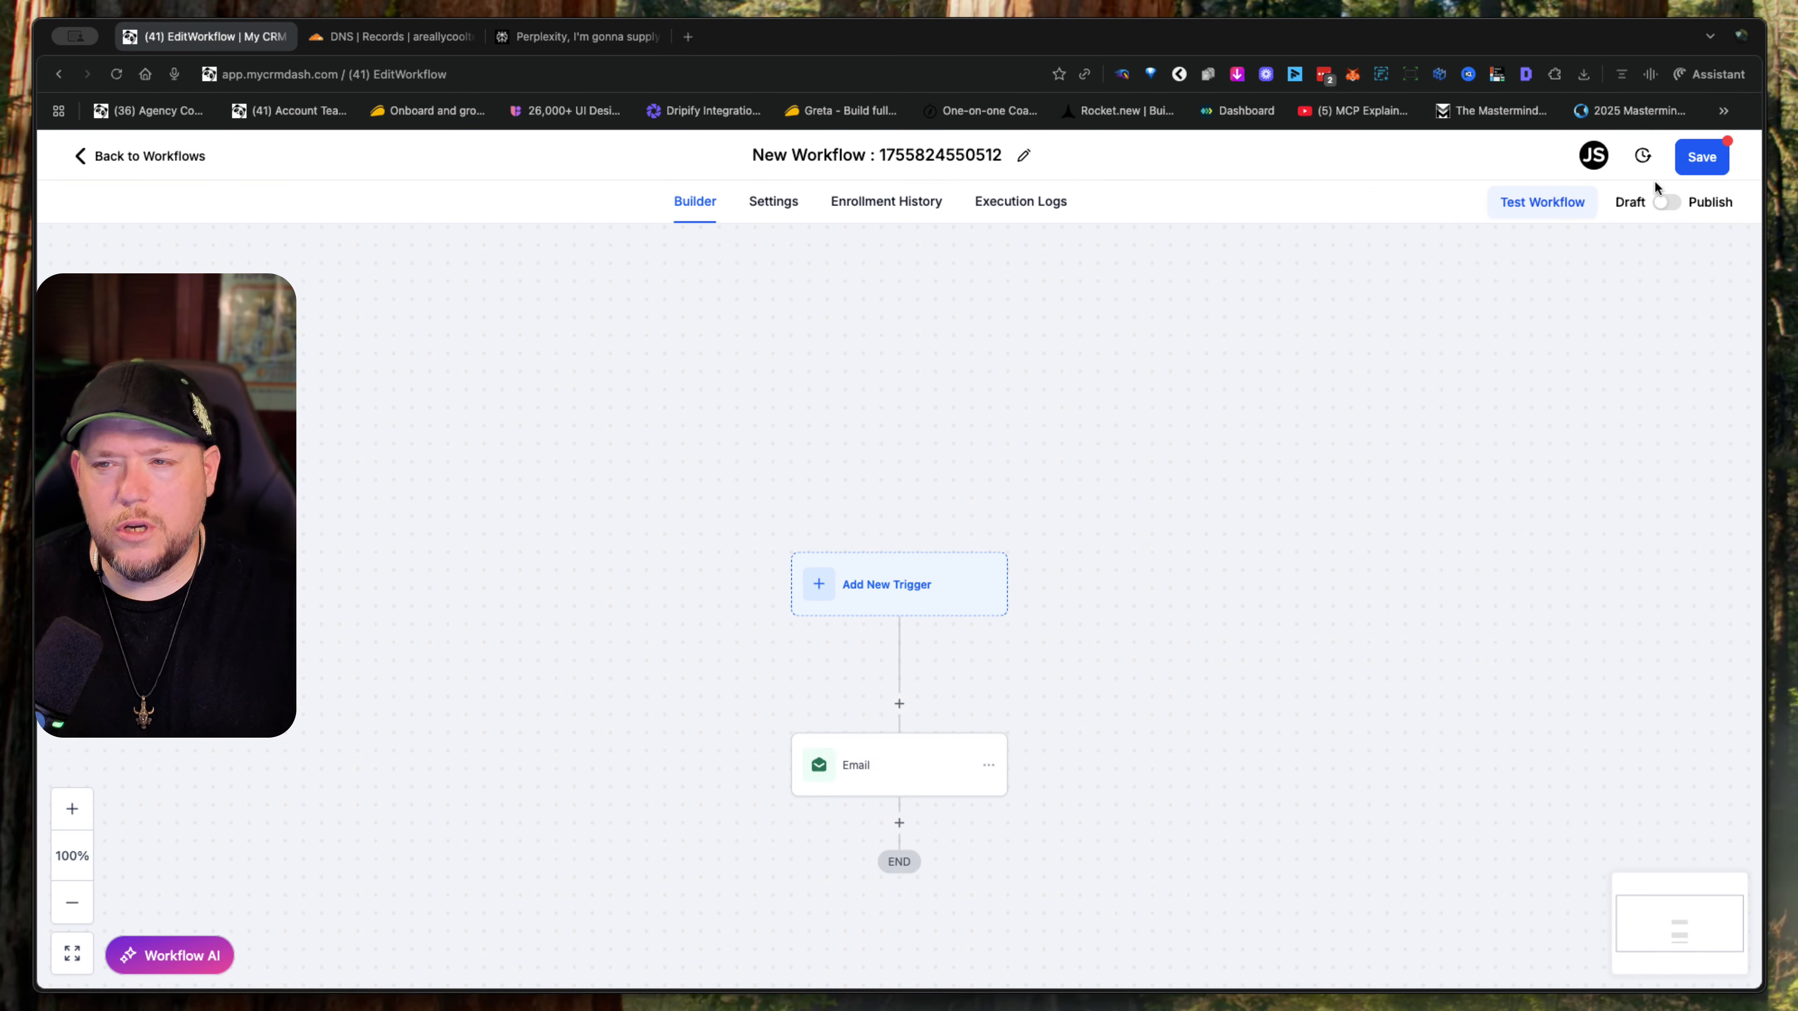
{"action": "left_click", "coordinate": [1667, 203]}
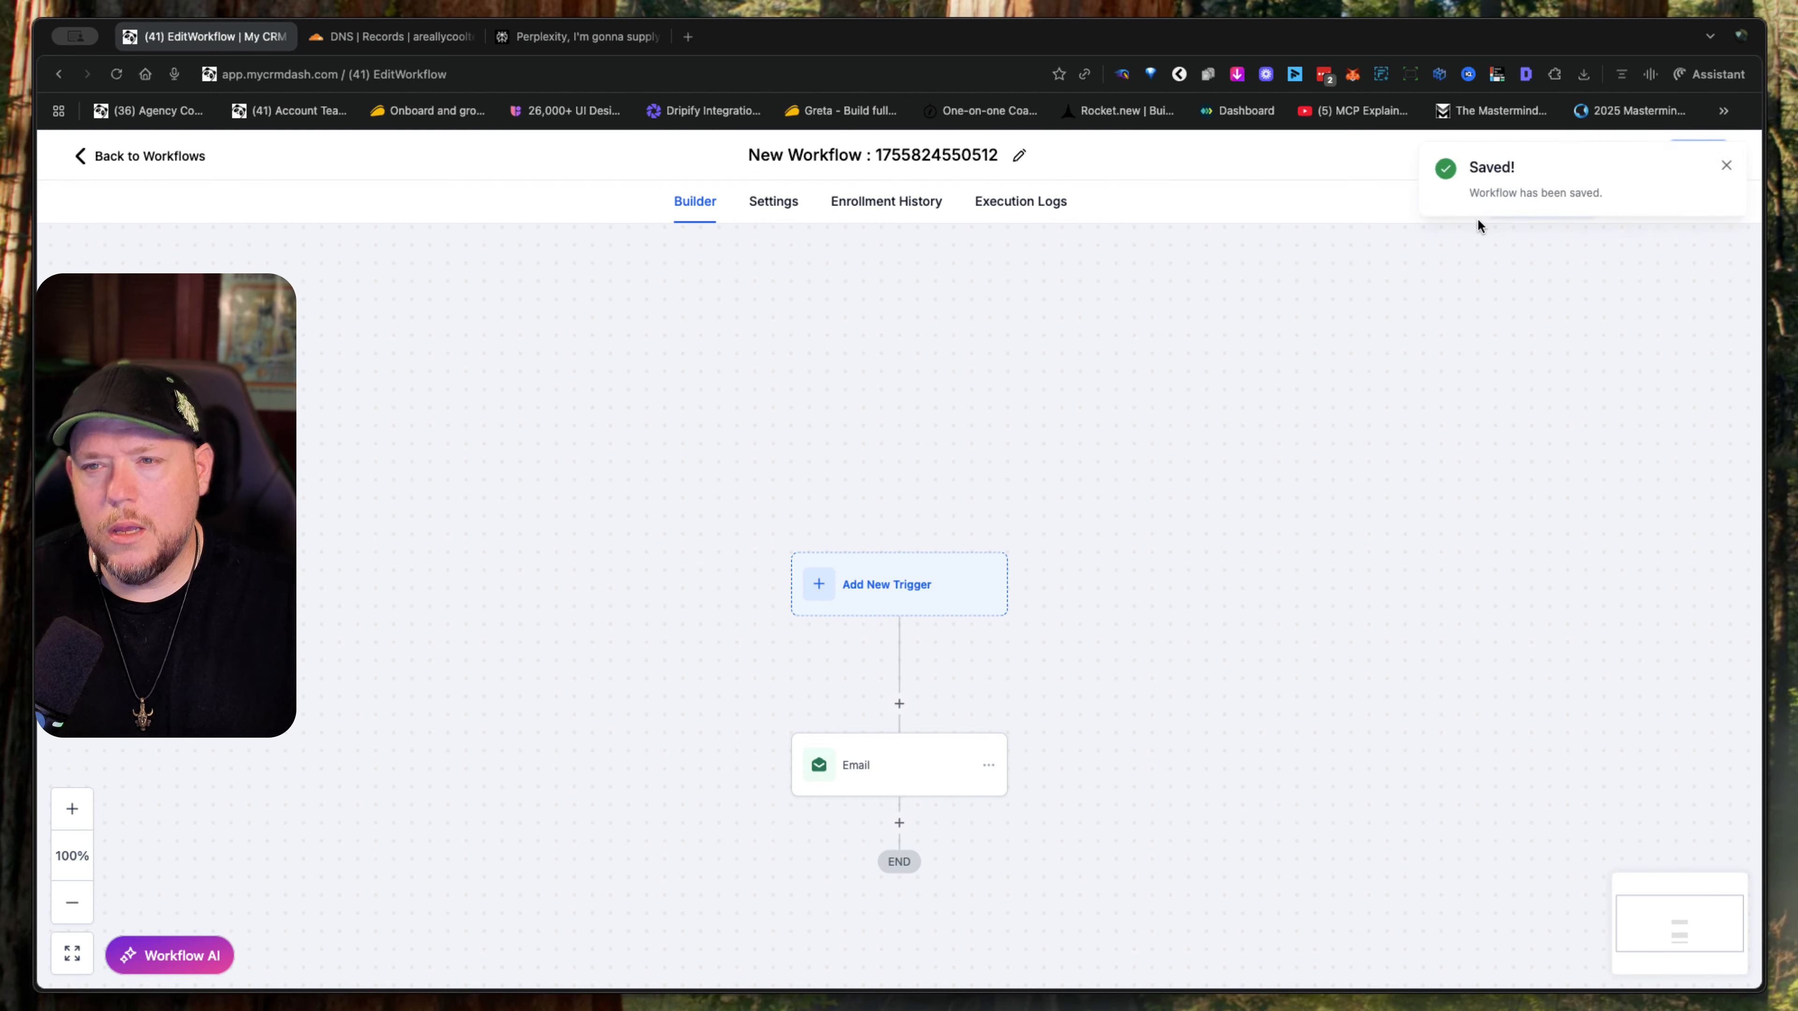
{"action": "left_click", "coordinate": [1725, 166]}
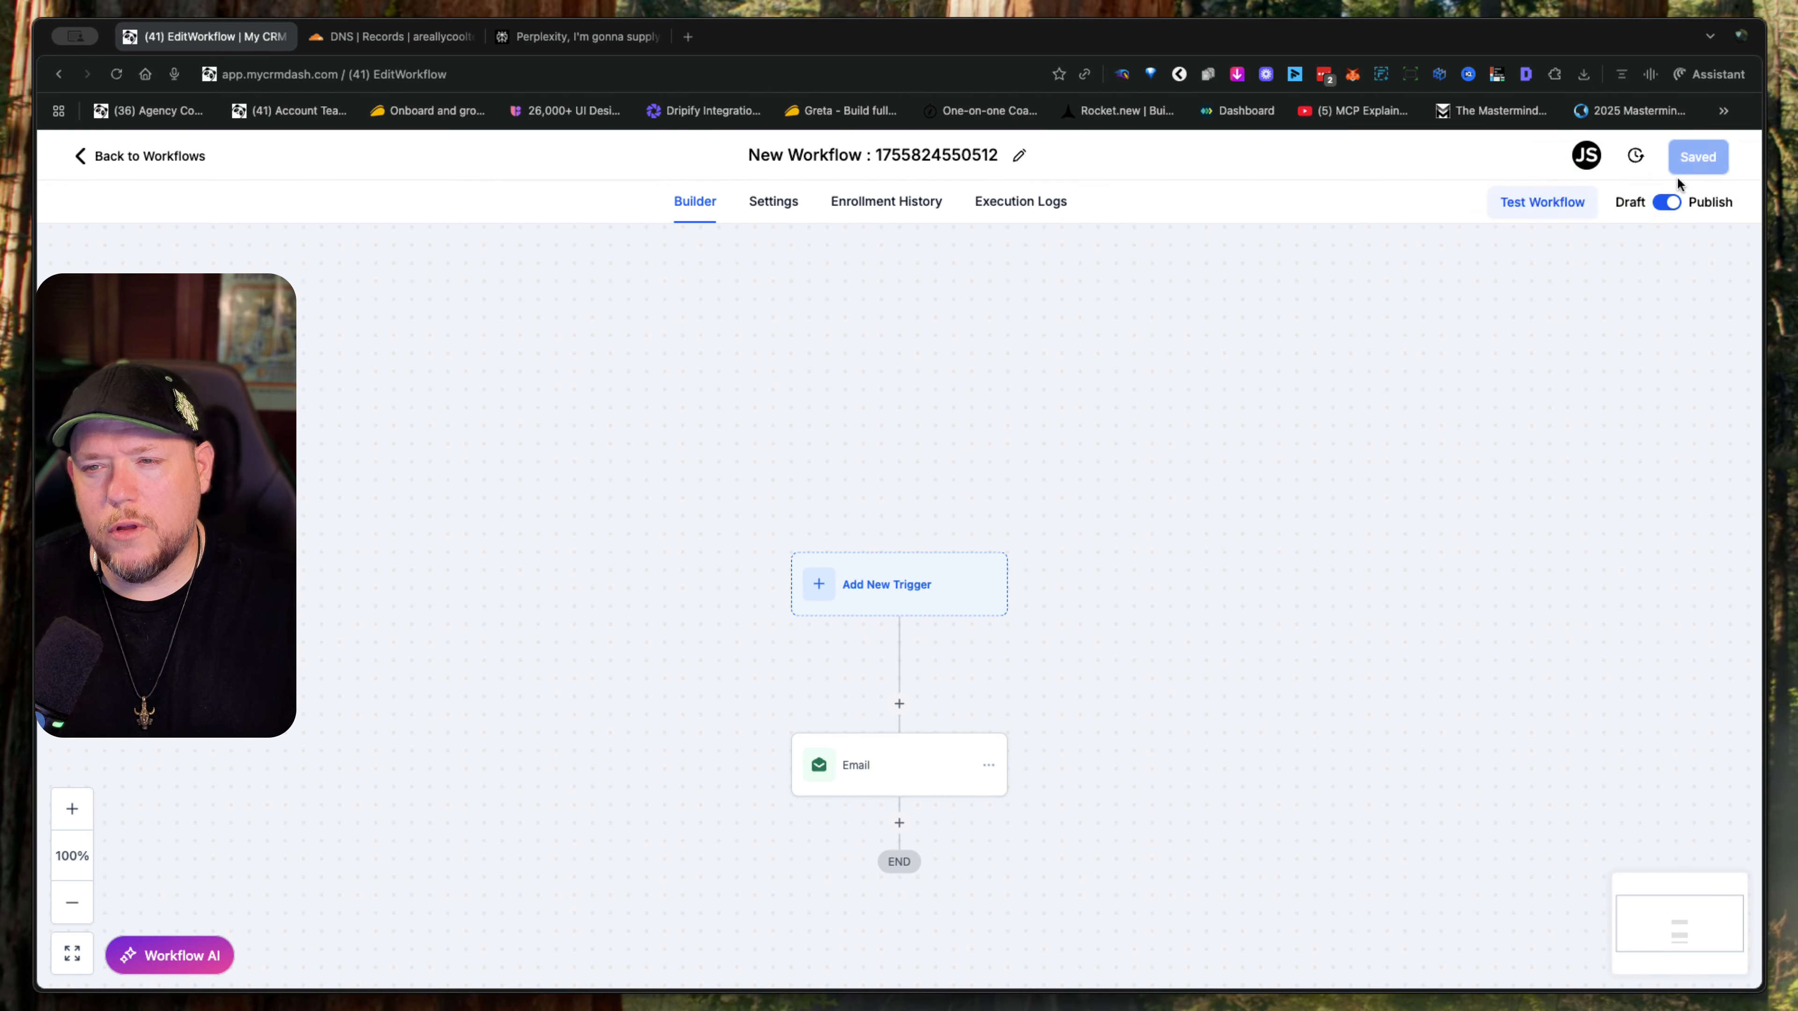
- Open the workflow test and choose the sender's own contact record as the test contact
{"action": "left_click", "coordinate": [1546, 214]}
{"action": "left_click", "coordinate": [1462, 383]}
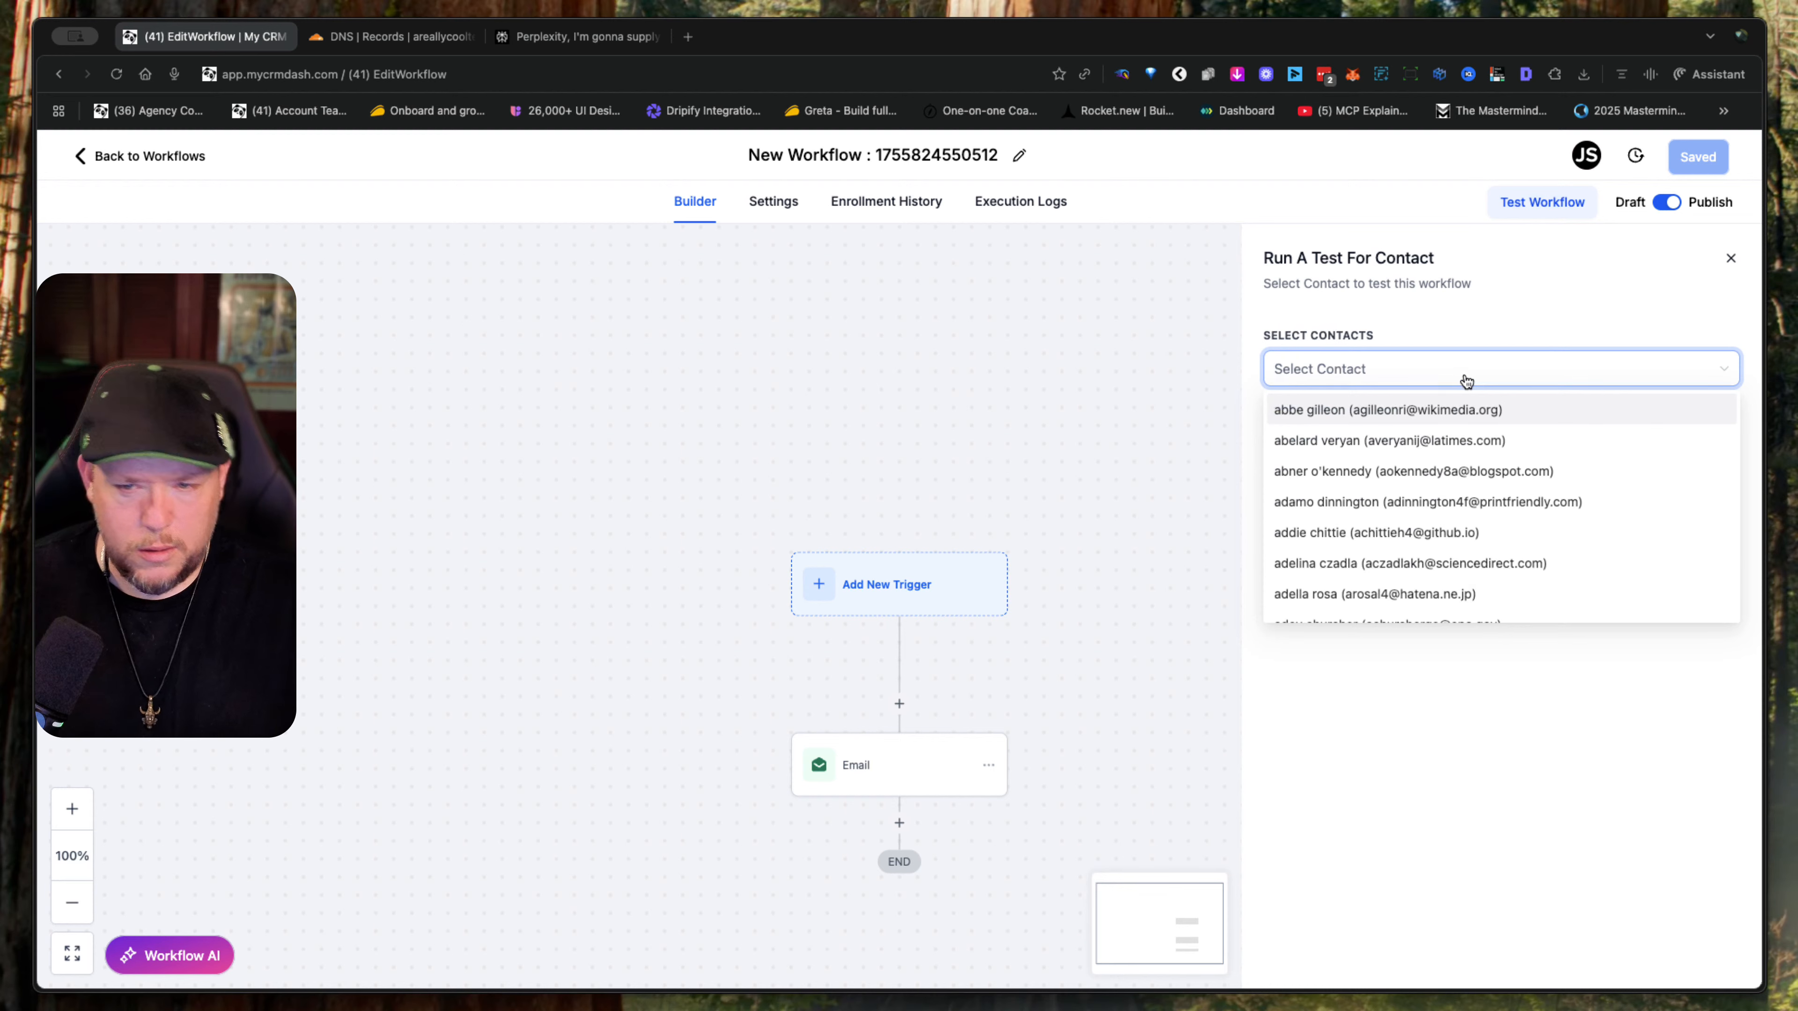
{"action": "type", "text": "jstlmn"}
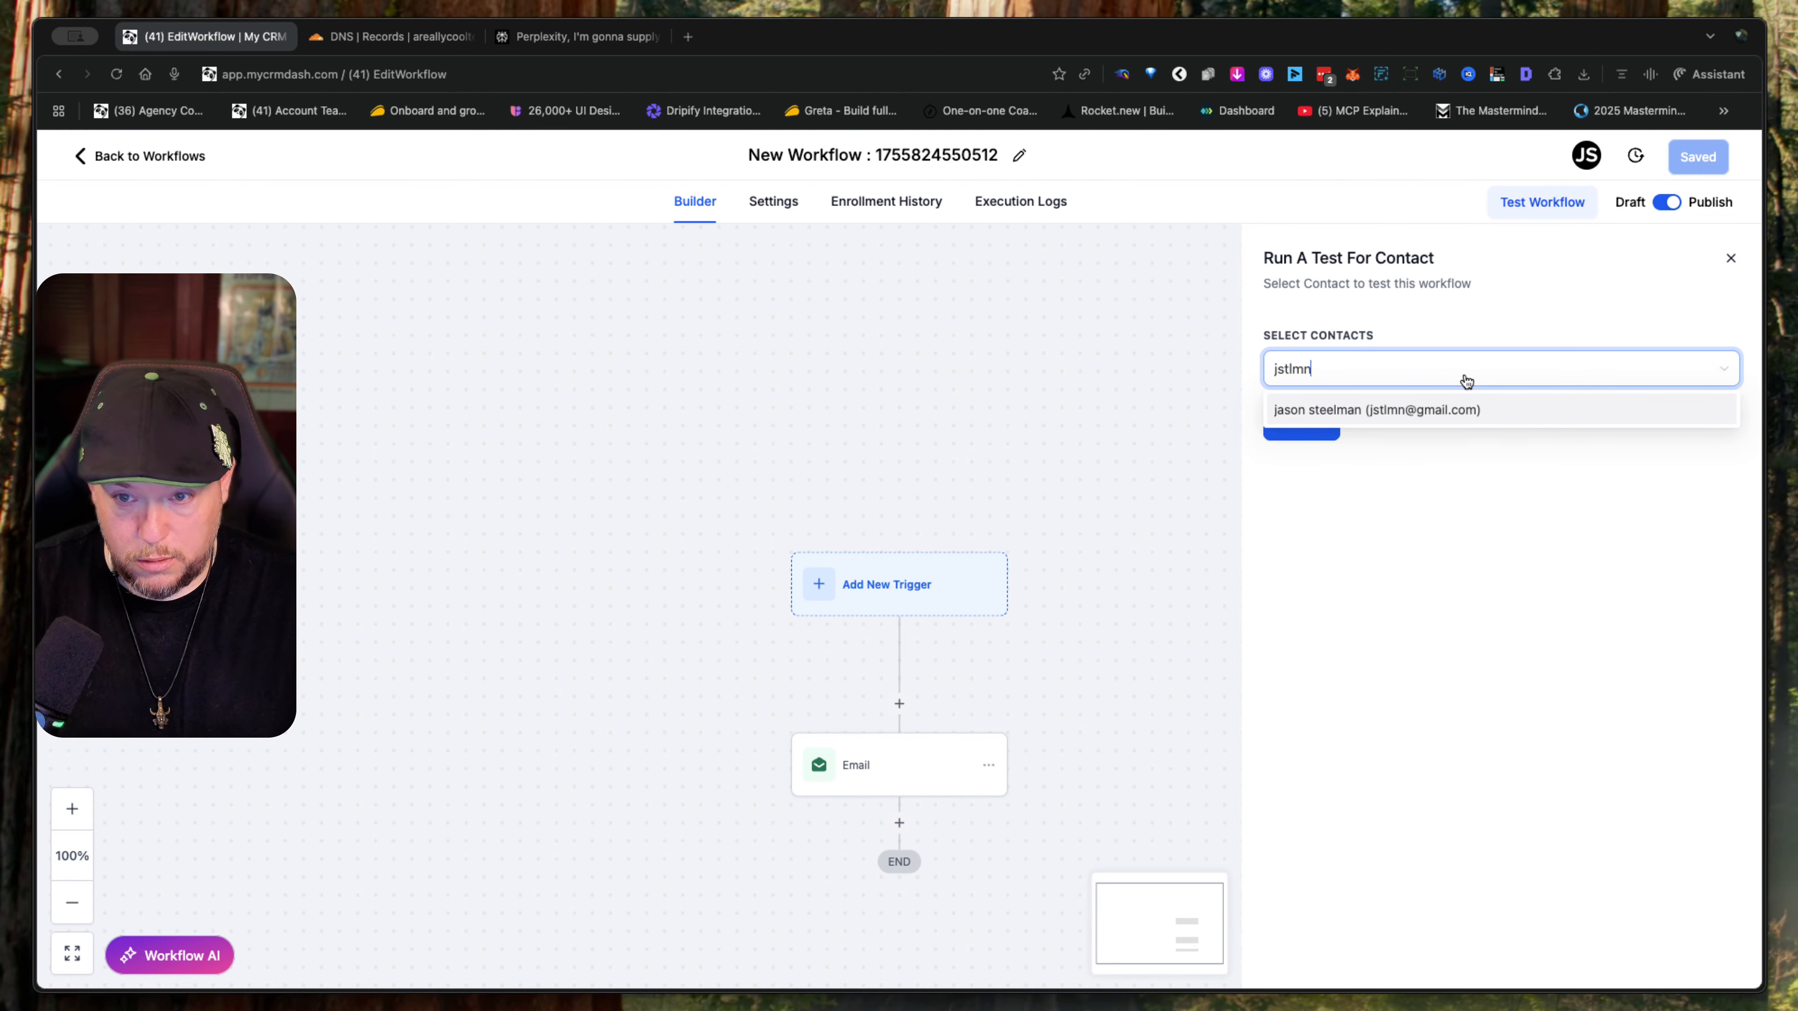
{"action": "left_click", "coordinate": [1444, 409]}
{"action": "left_click", "coordinate": [1496, 551]}
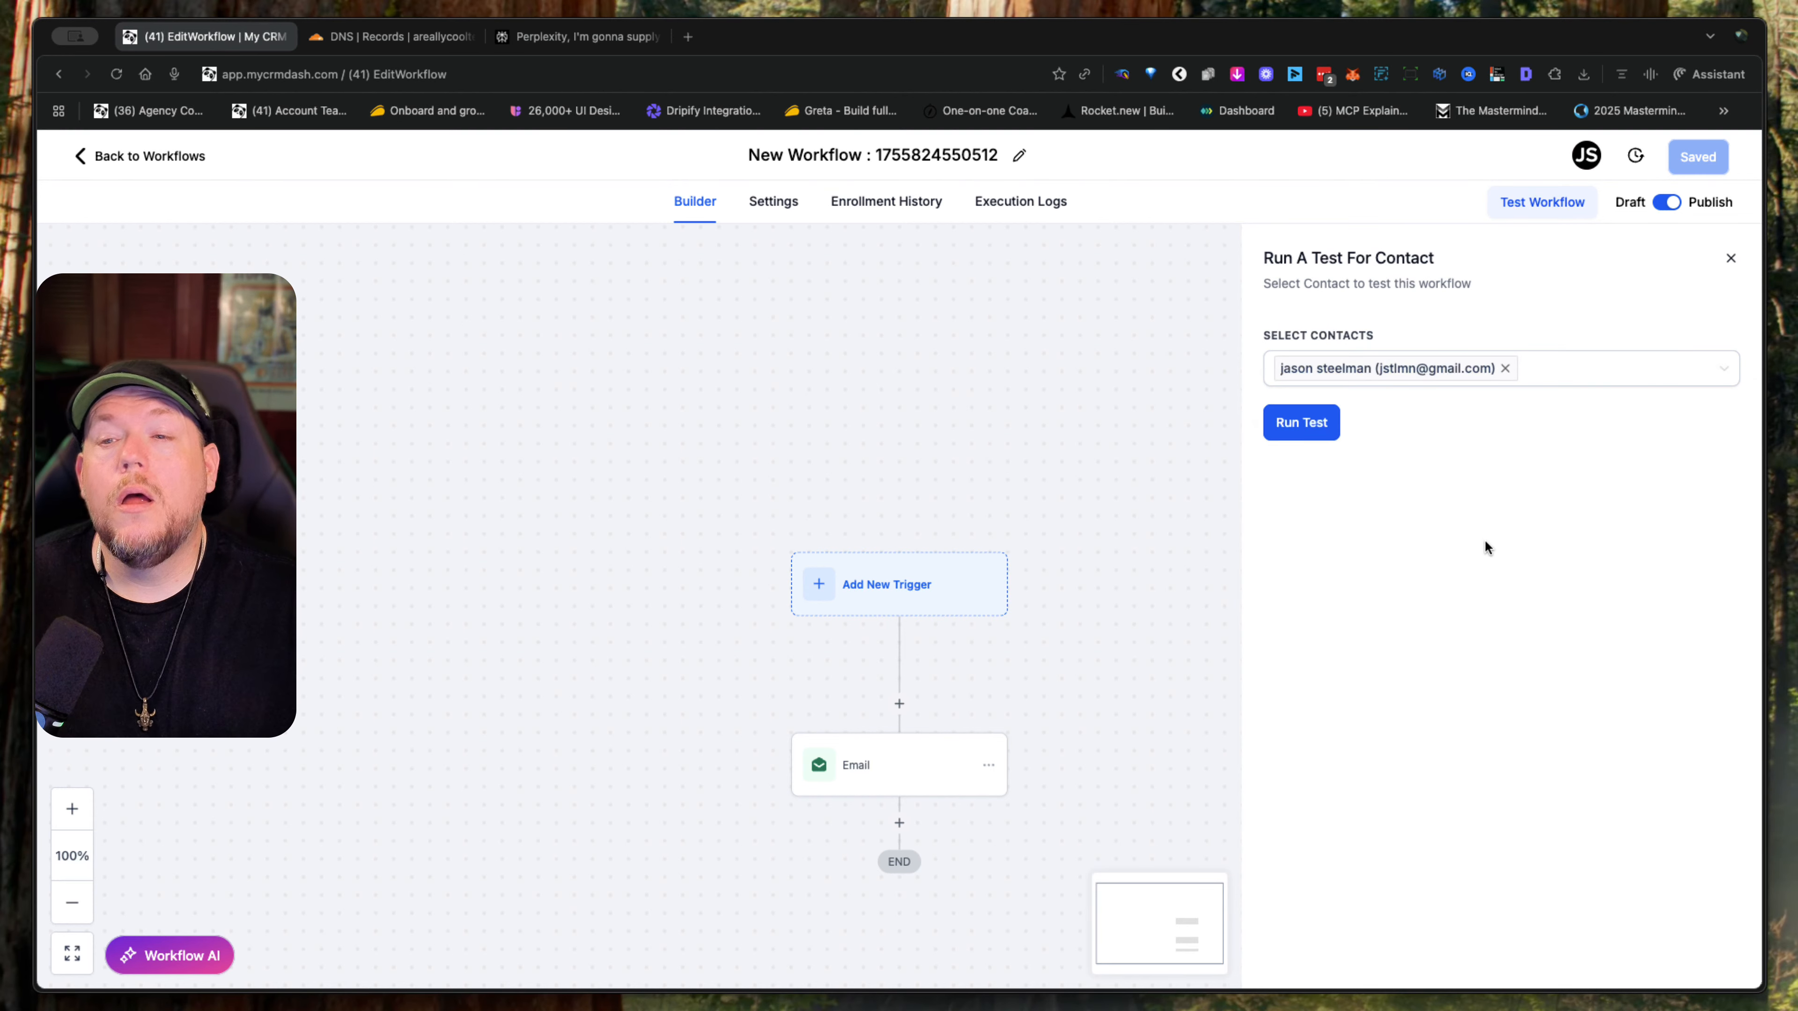
{"action": "left_click", "coordinate": [1383, 521]}
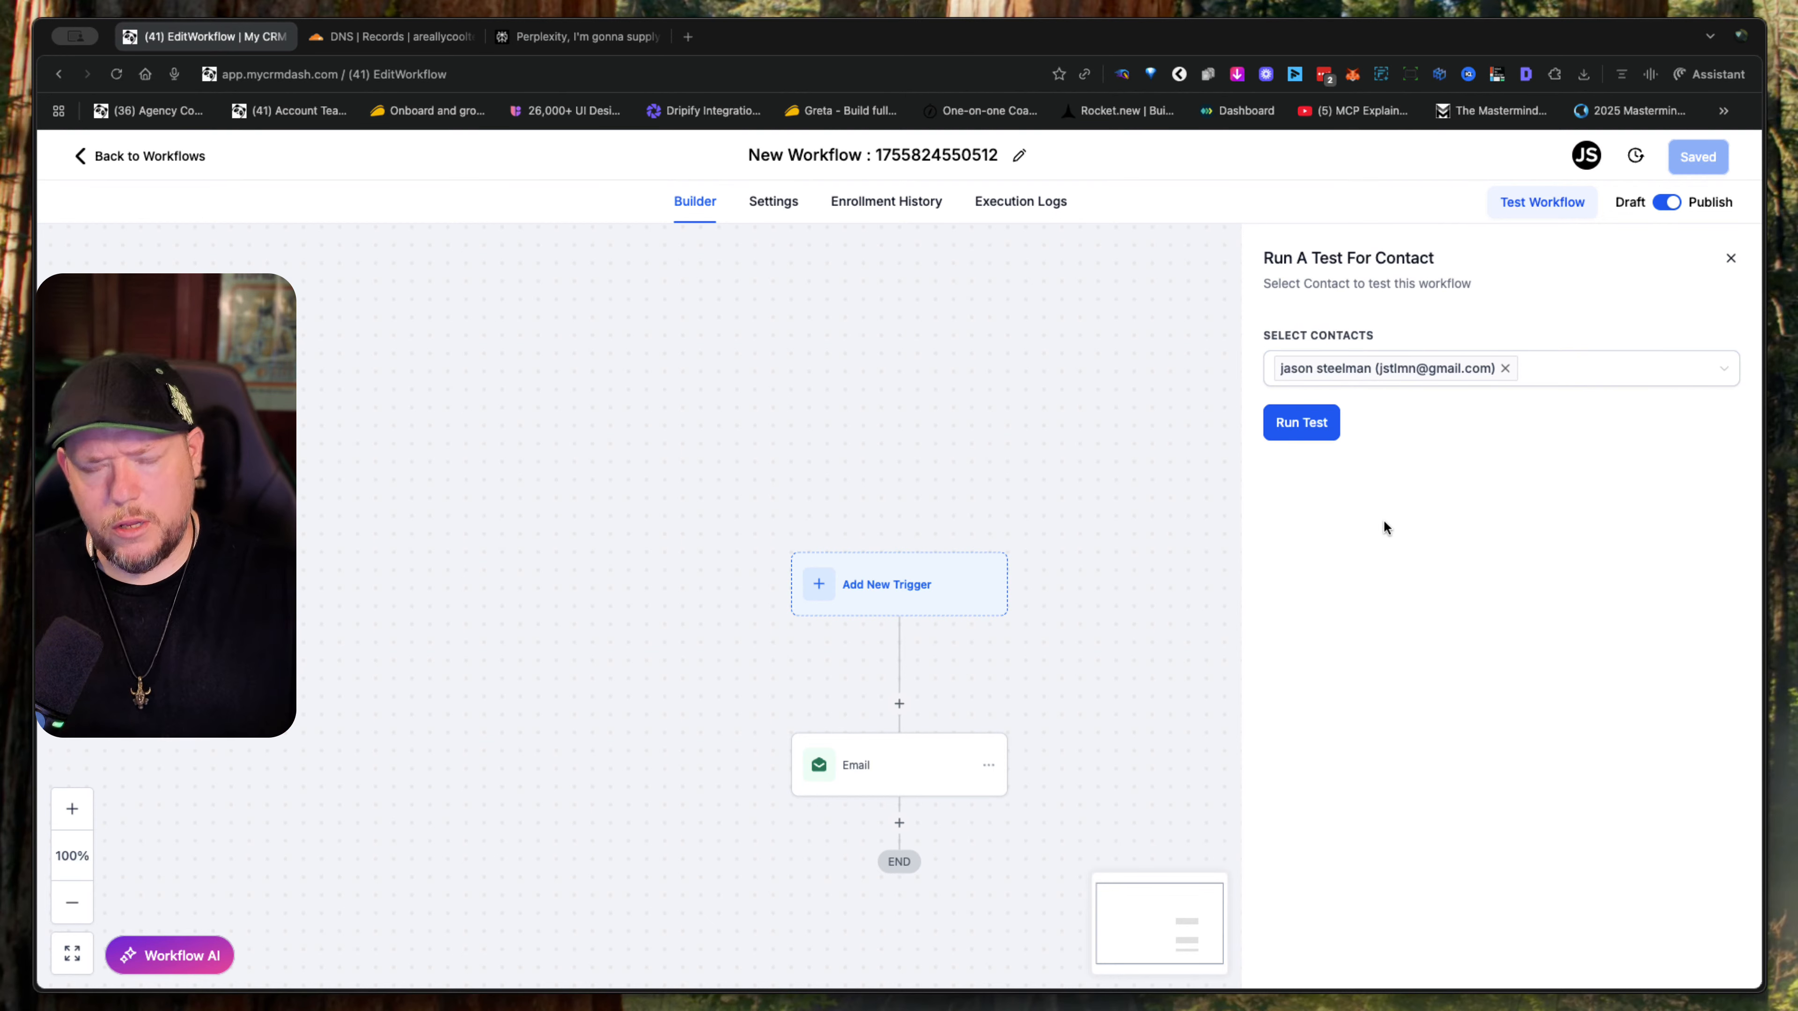
- Run the workflow test for the selected contact, then switch to Gmail in a new browser tab
{"action": "left_click", "coordinate": [1319, 417]}
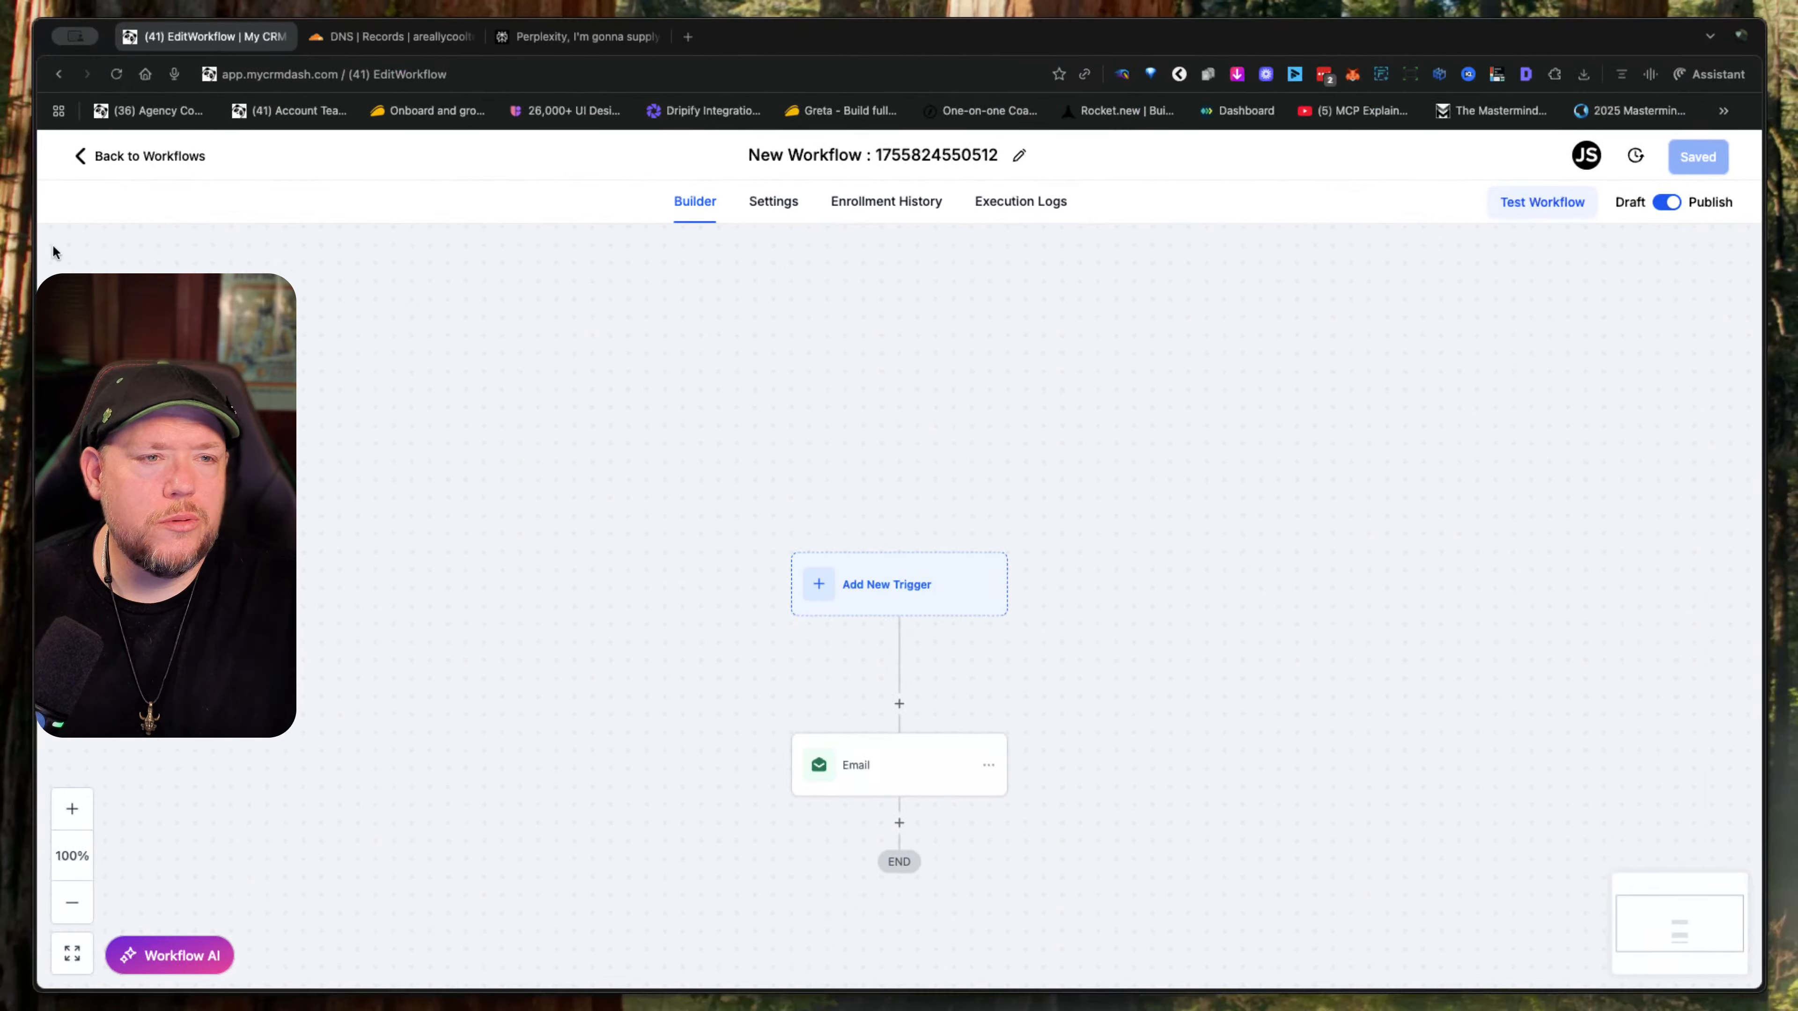
{"action": "left_click", "coordinate": [690, 36]}
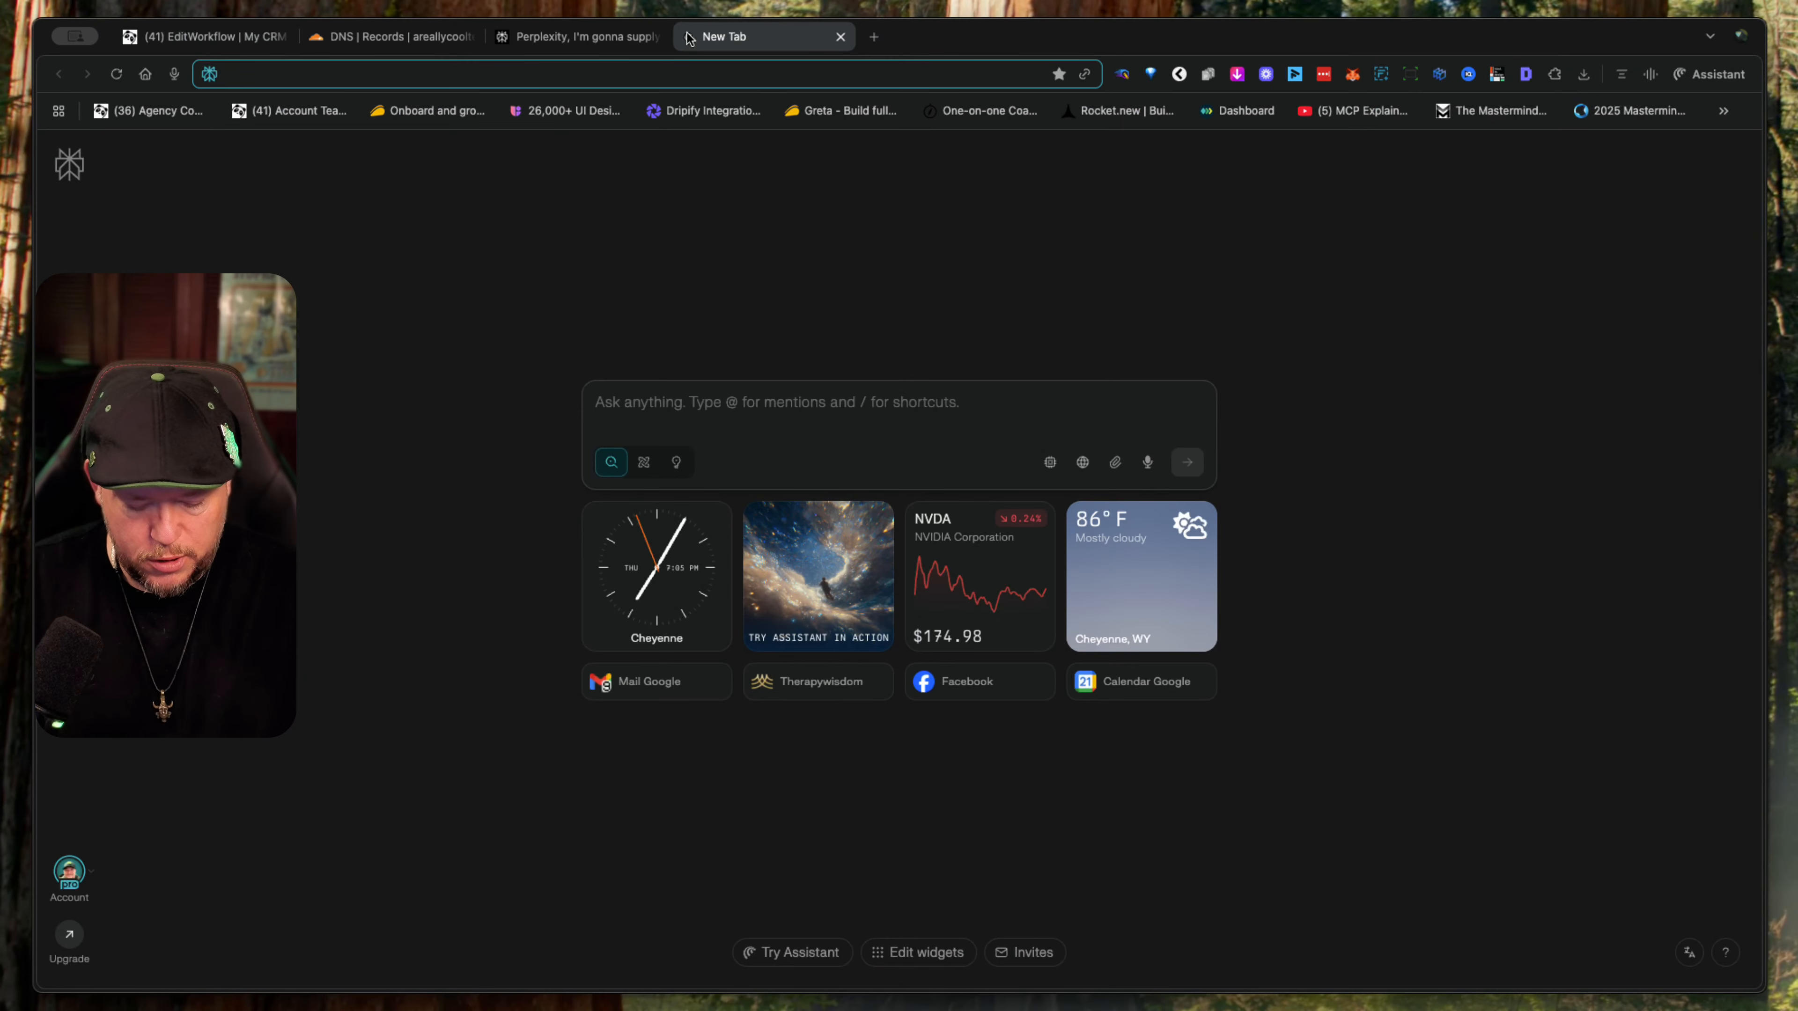
{"action": "type", "text": "gmail"}
{"action": "key", "text": "Return"}
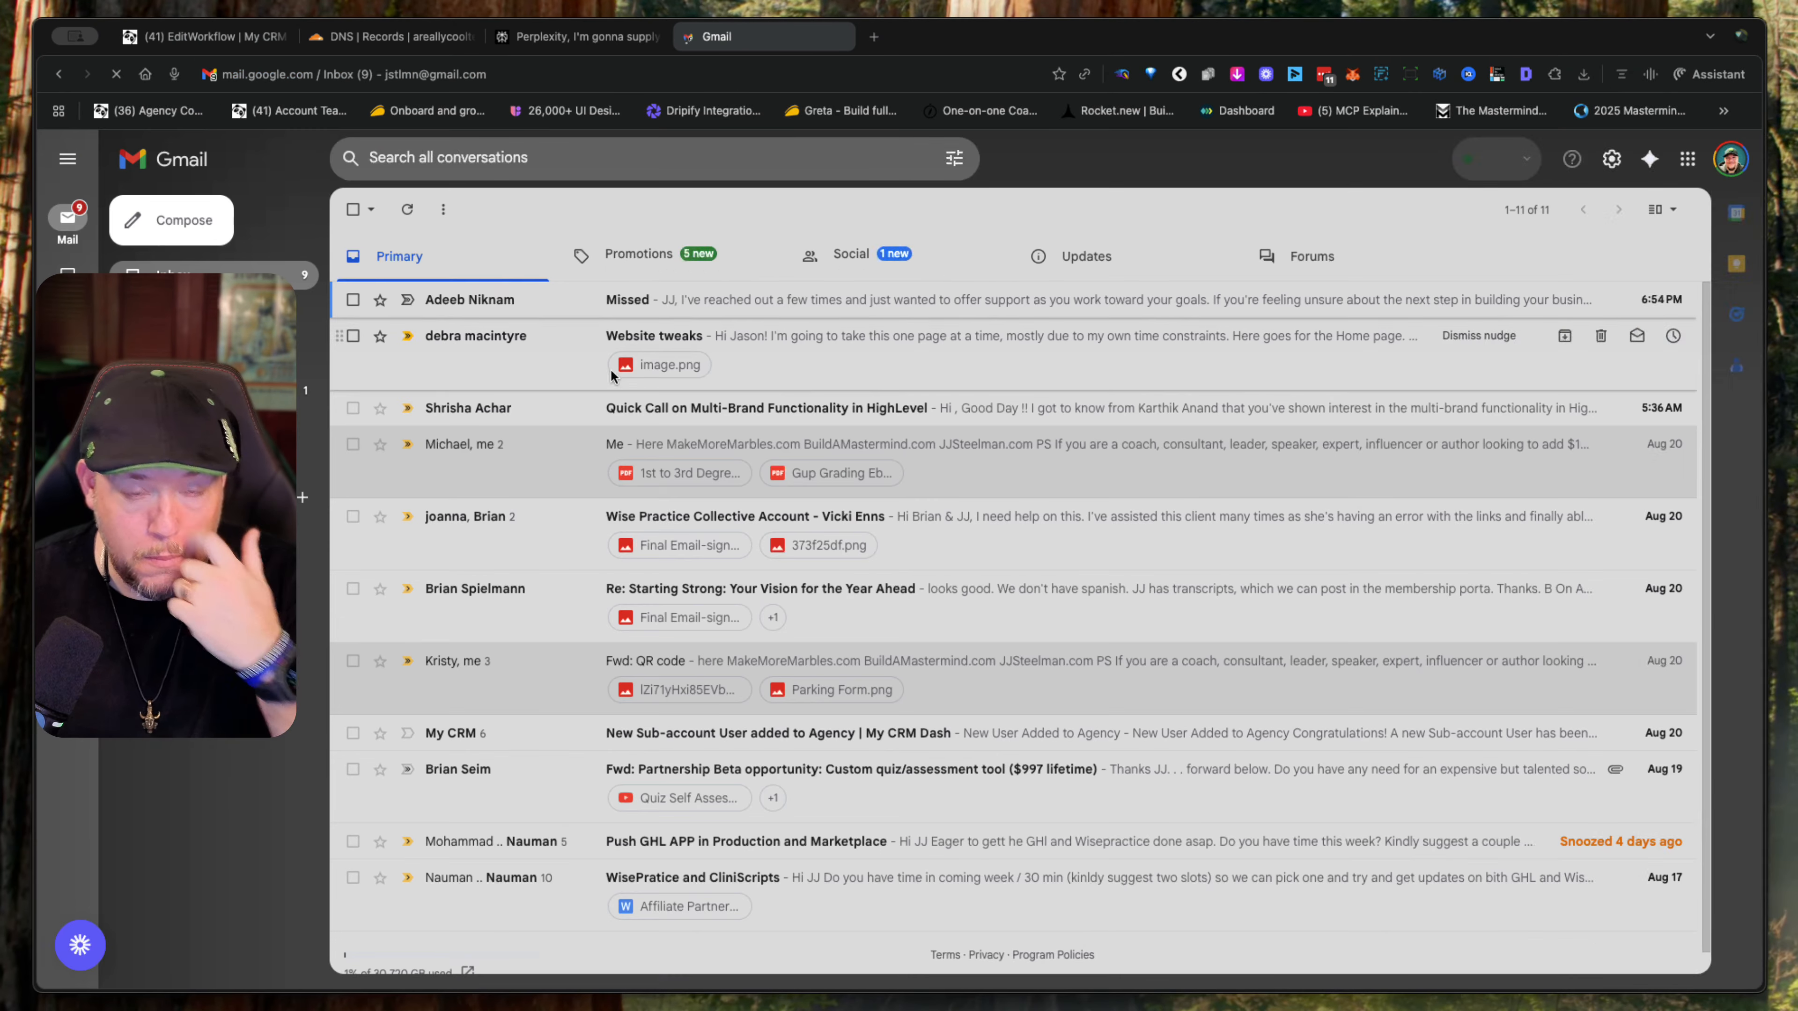
- Open the "Quick question about your business goals" email under Updates and inspect its sender name, address and mailed-by and signed-by details
{"action": "left_click", "coordinate": [1109, 276]}
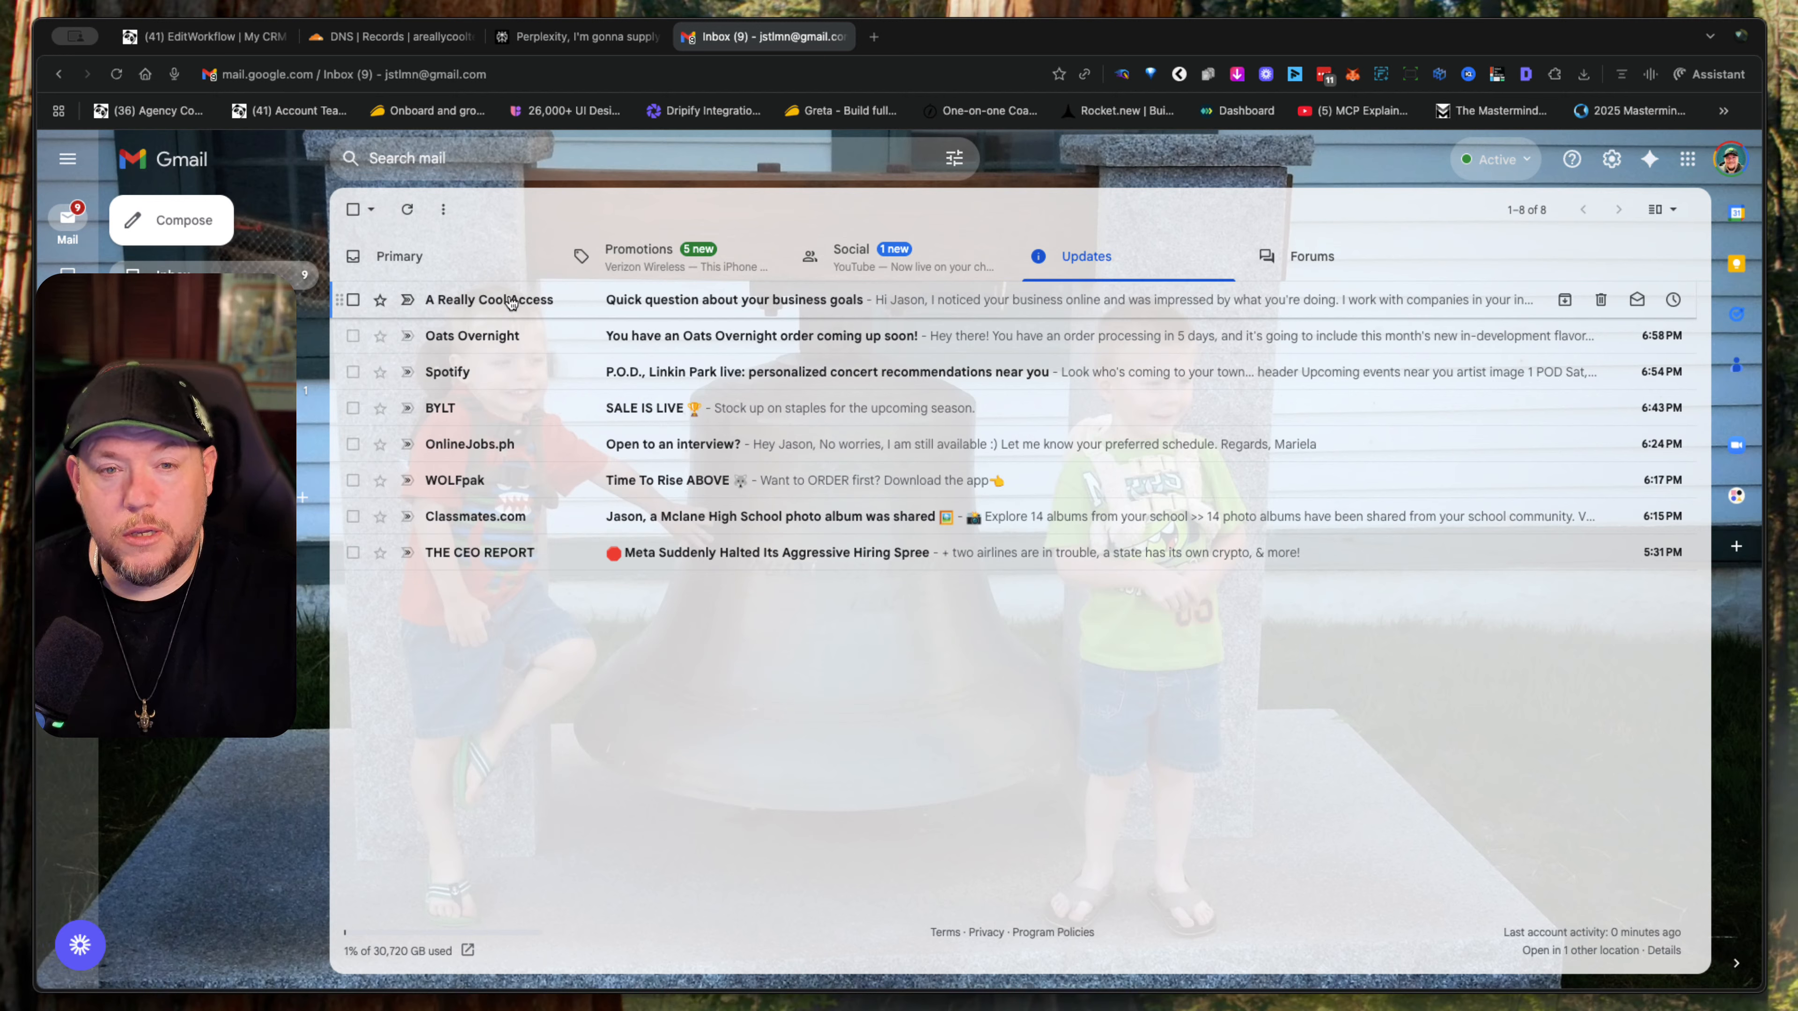
{"action": "mouse_move", "coordinate": [511, 303]}
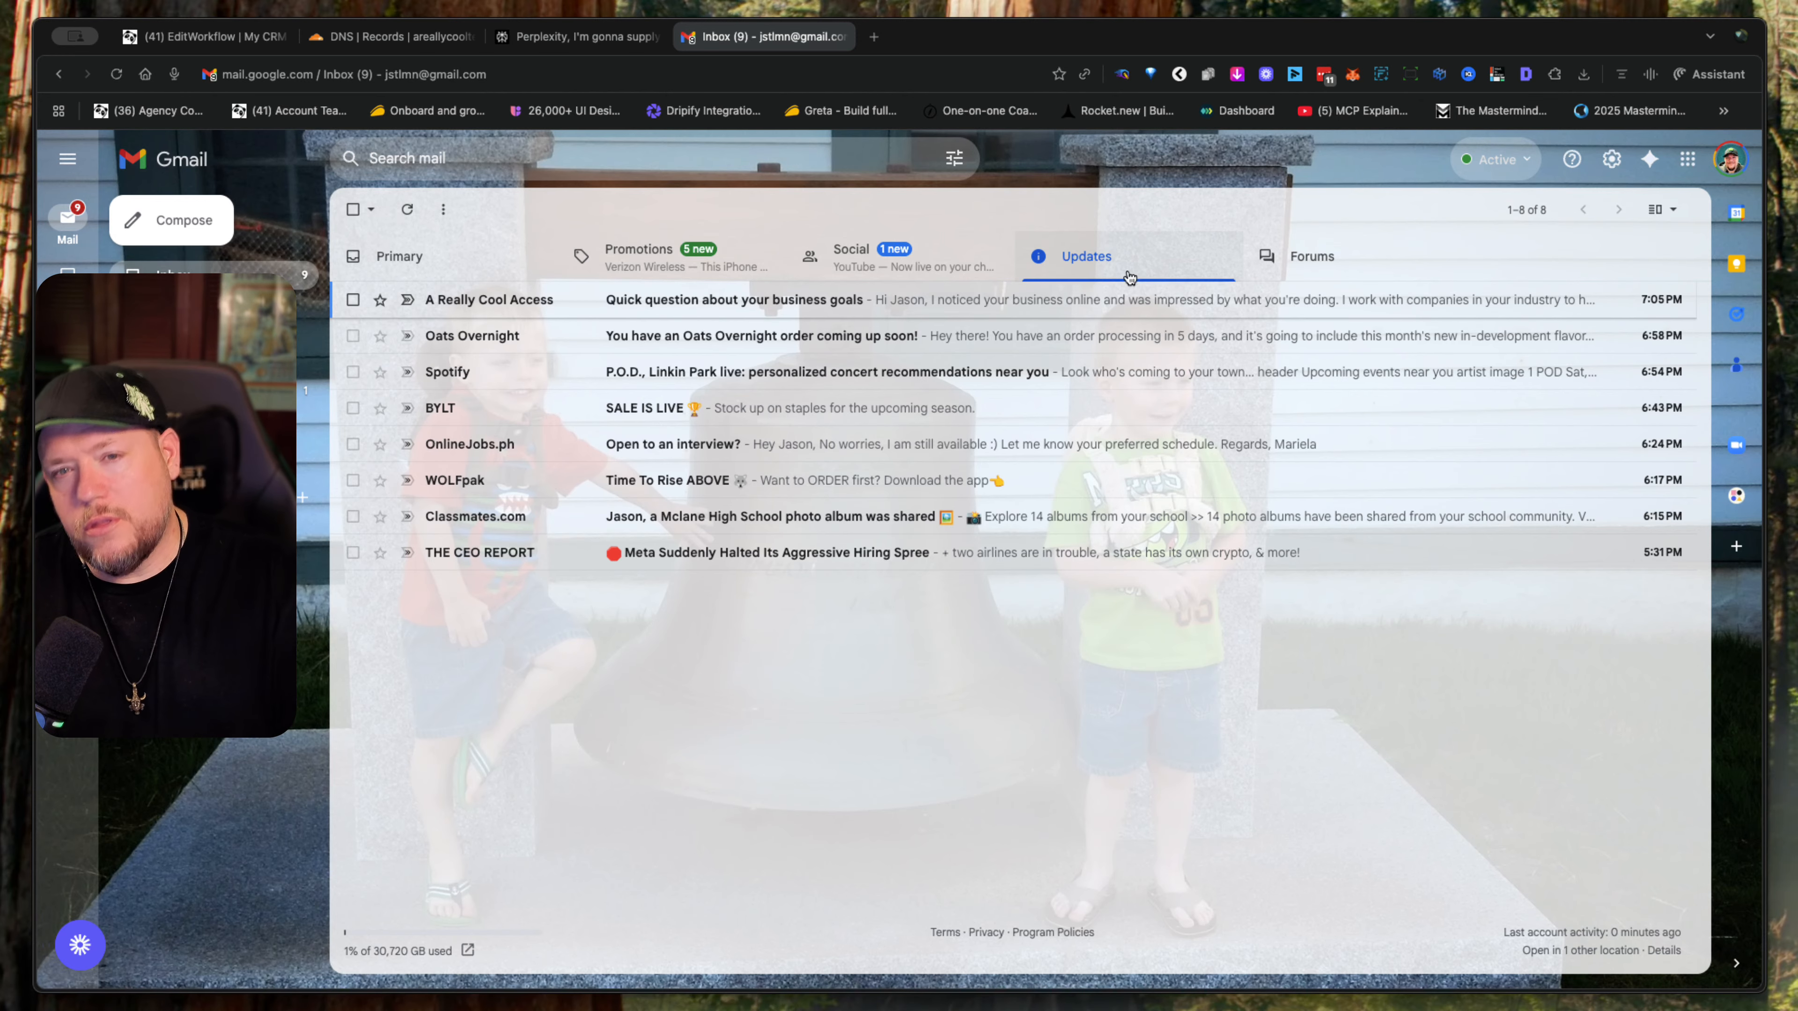
{"action": "left_click", "coordinate": [875, 297]}
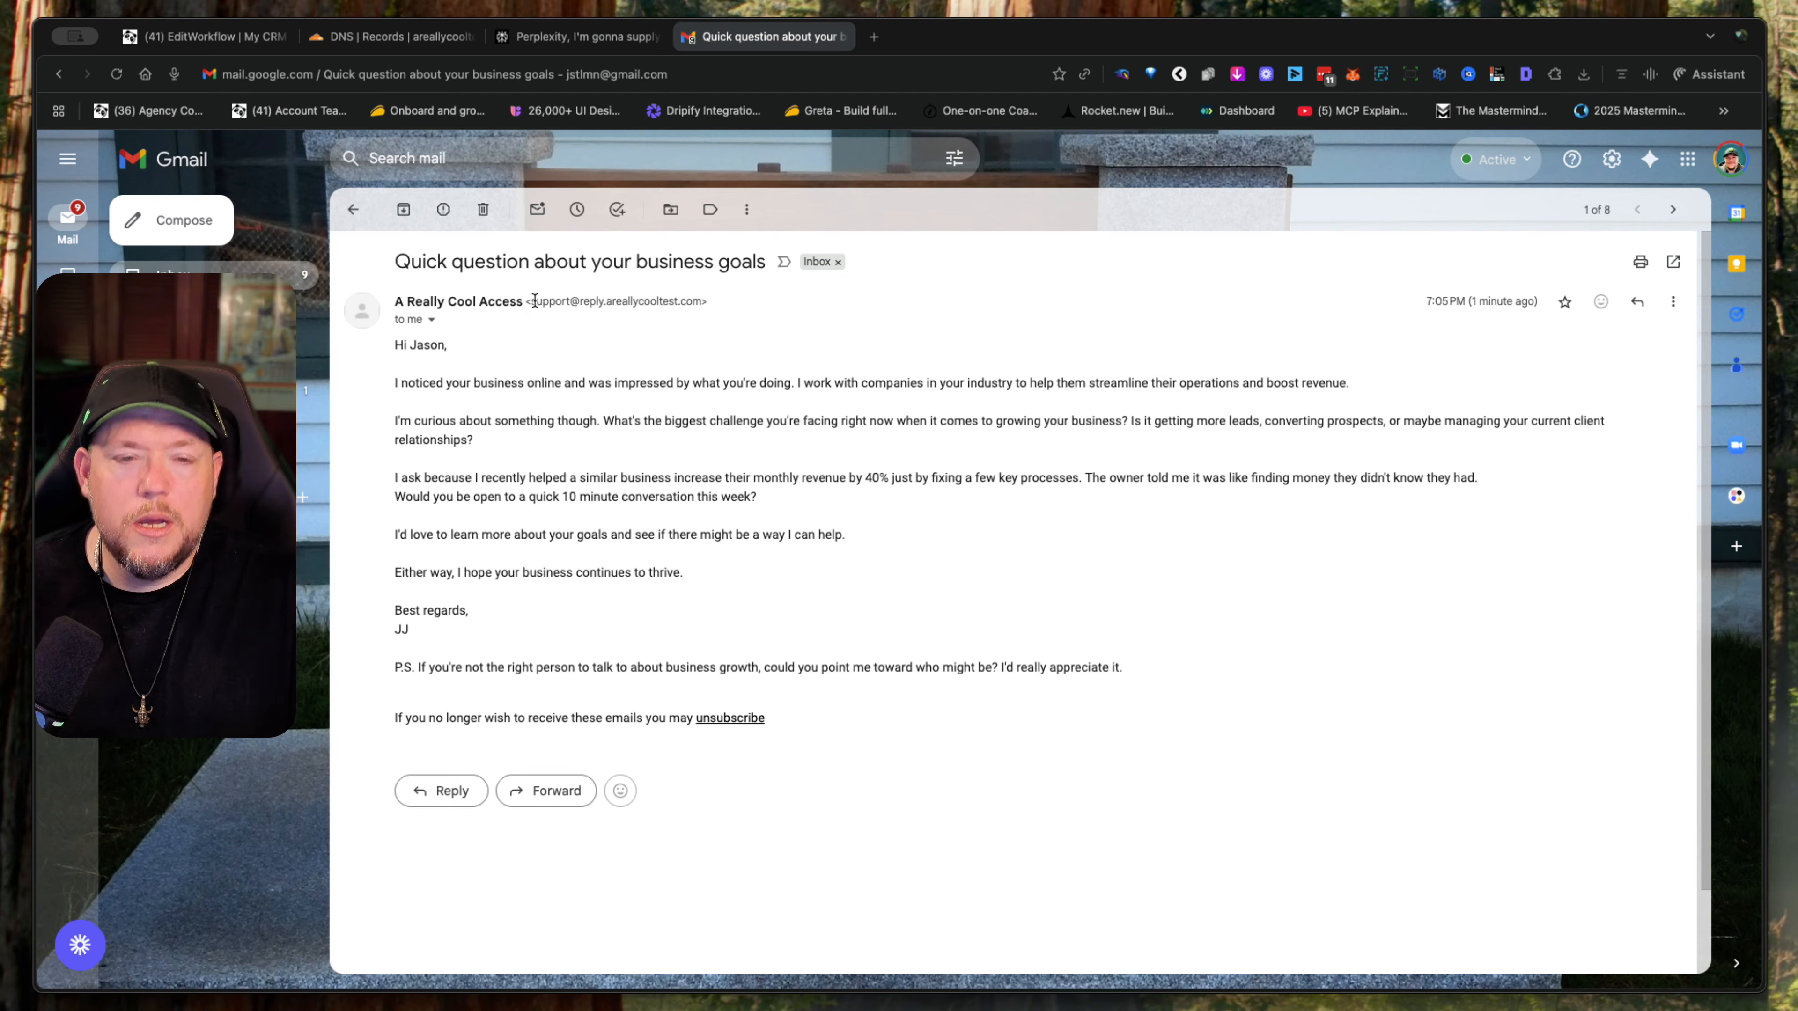
{"action": "left_click_drag", "start_coordinate": [534, 300], "coordinate": [699, 303]}
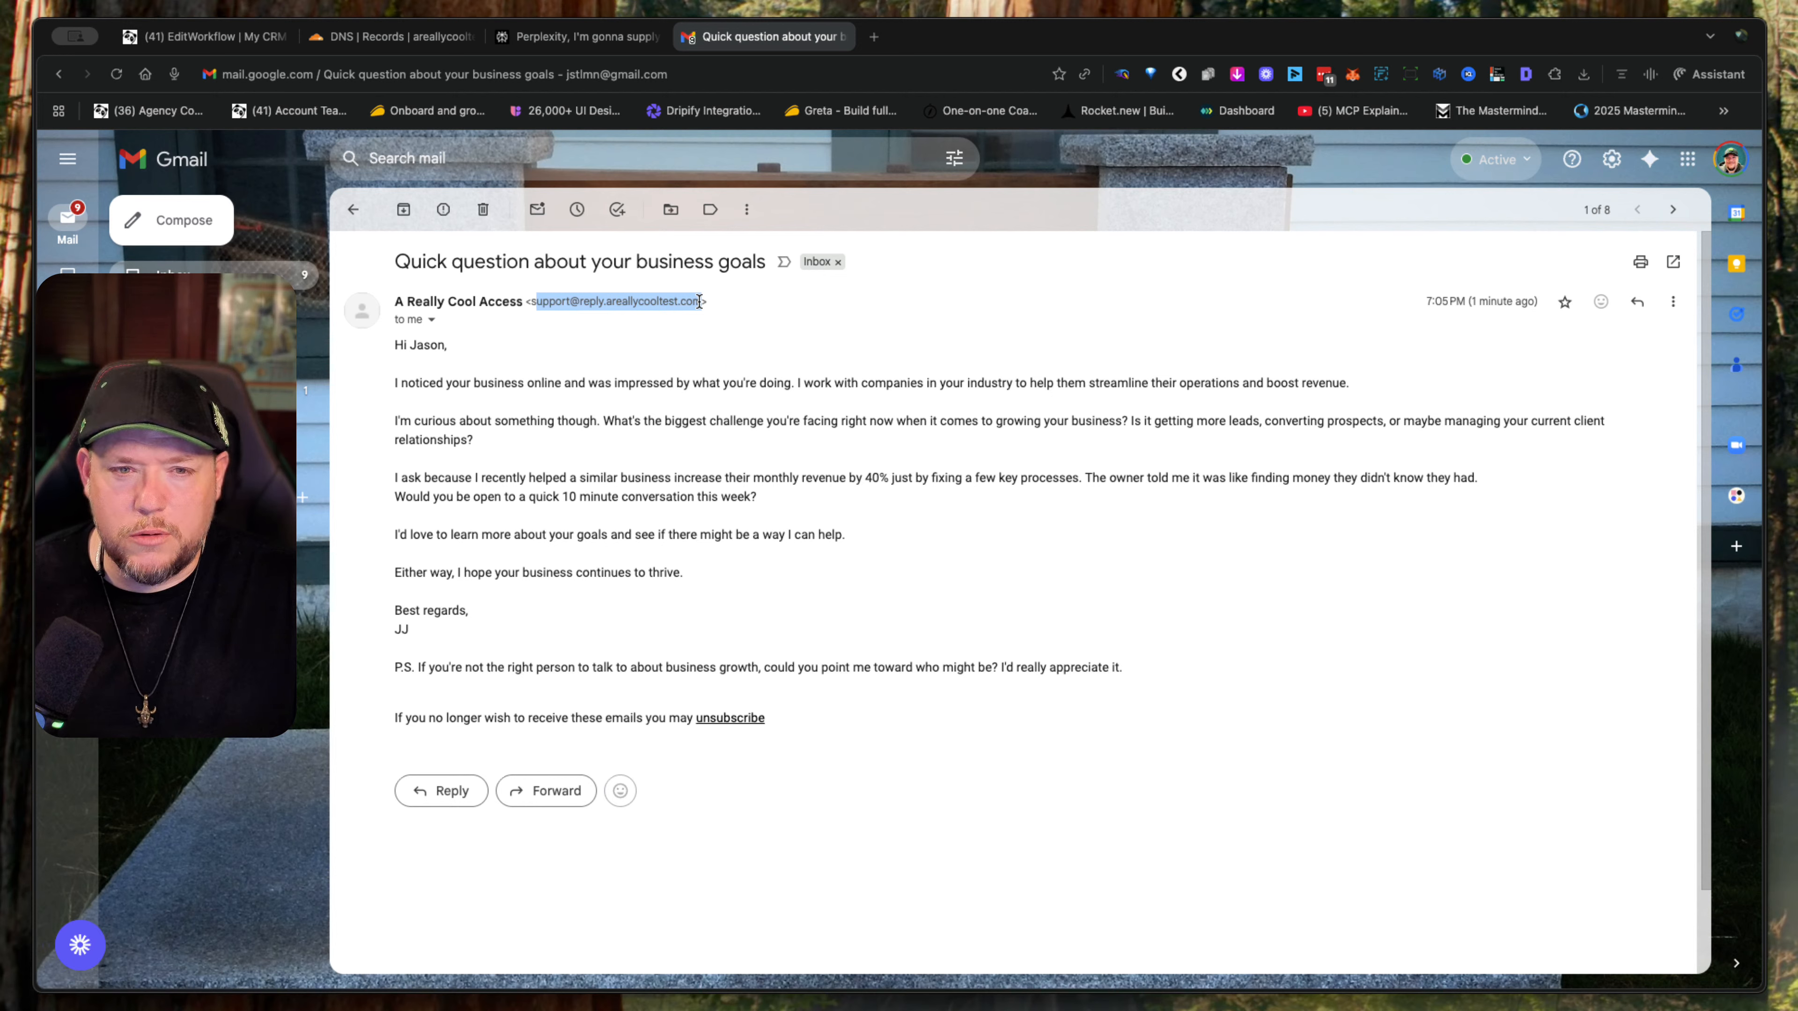
{"action": "left_click", "coordinate": [429, 321]}
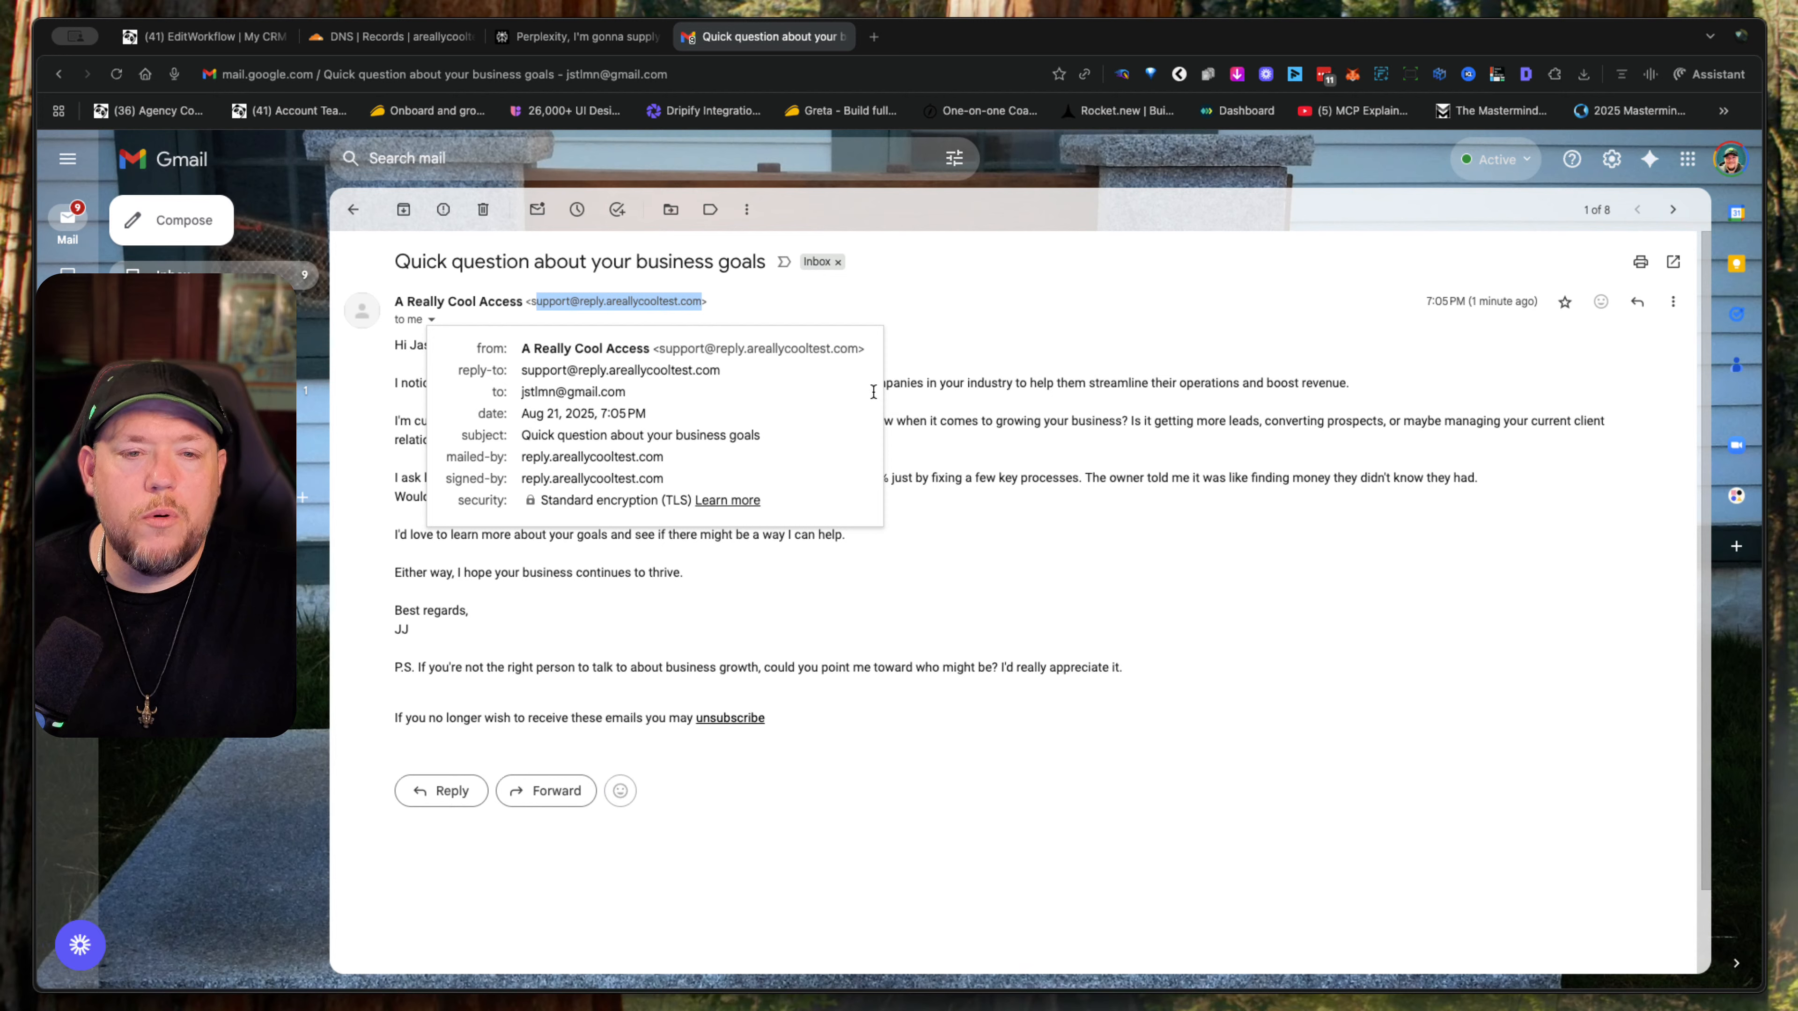
{"action": "mouse_move", "coordinate": [518, 302]}
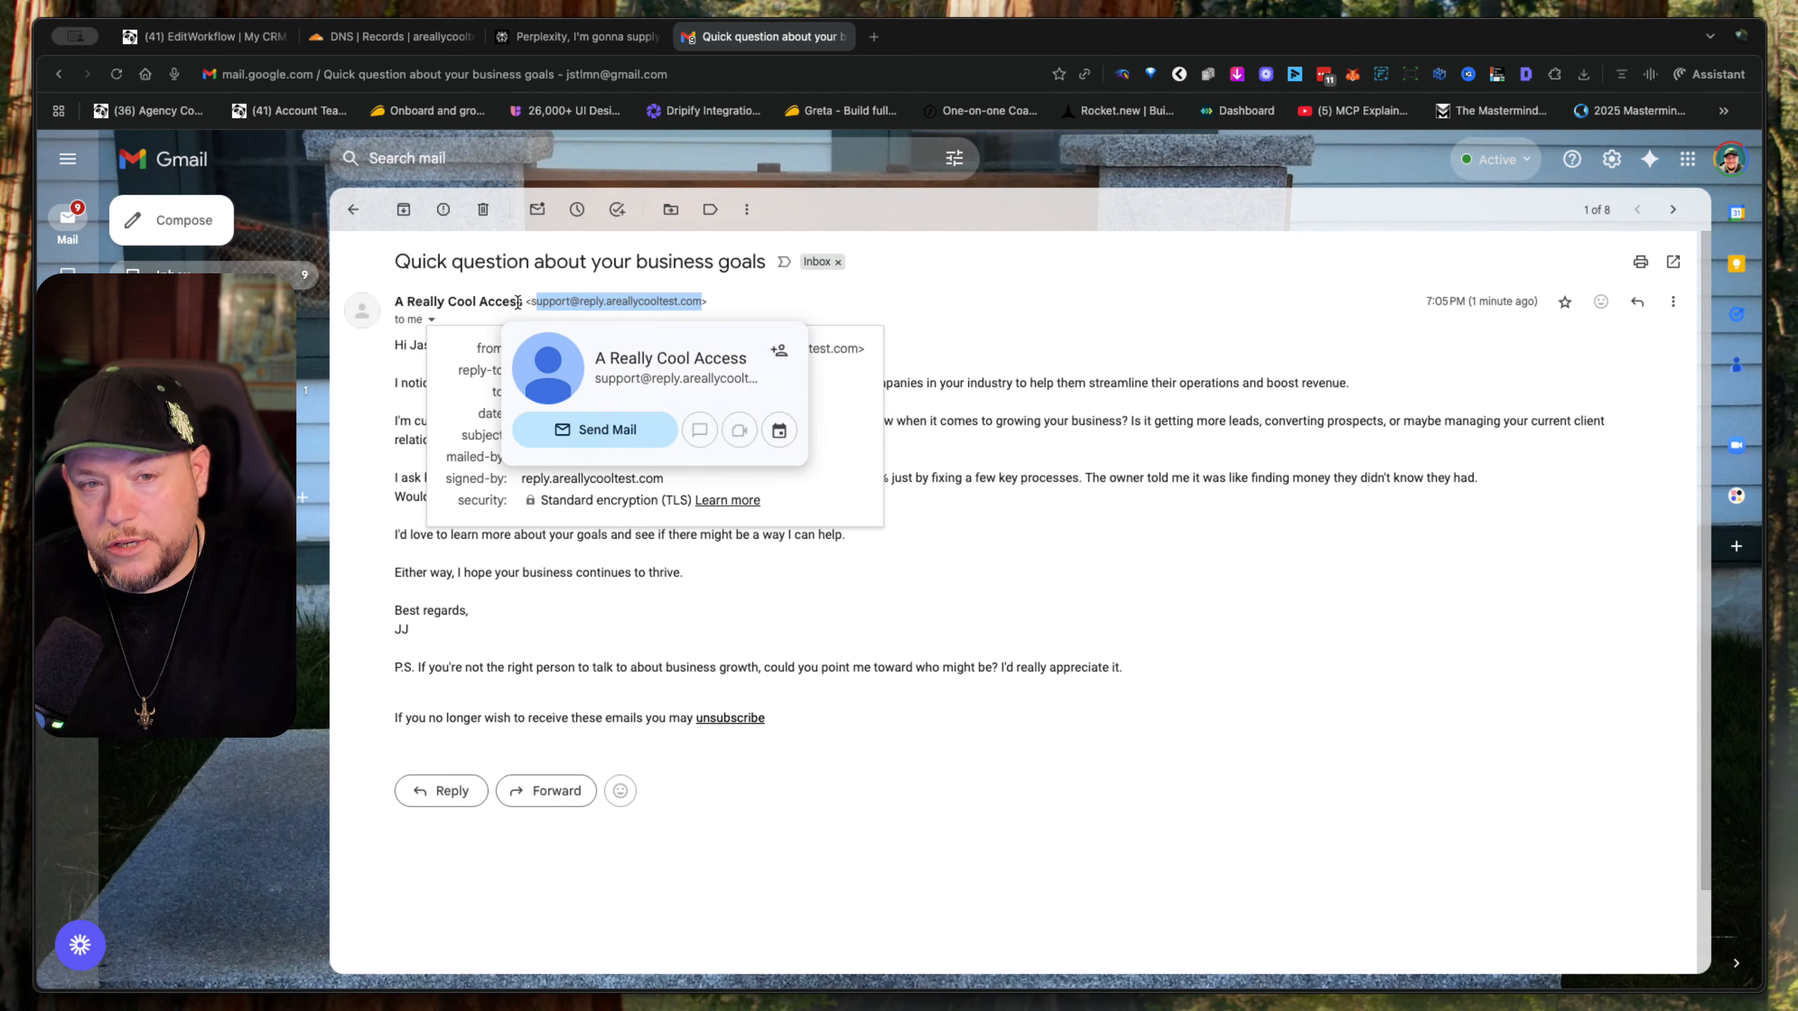
{"action": "left_click_drag", "start_coordinate": [518, 302], "coordinate": [394, 301]}
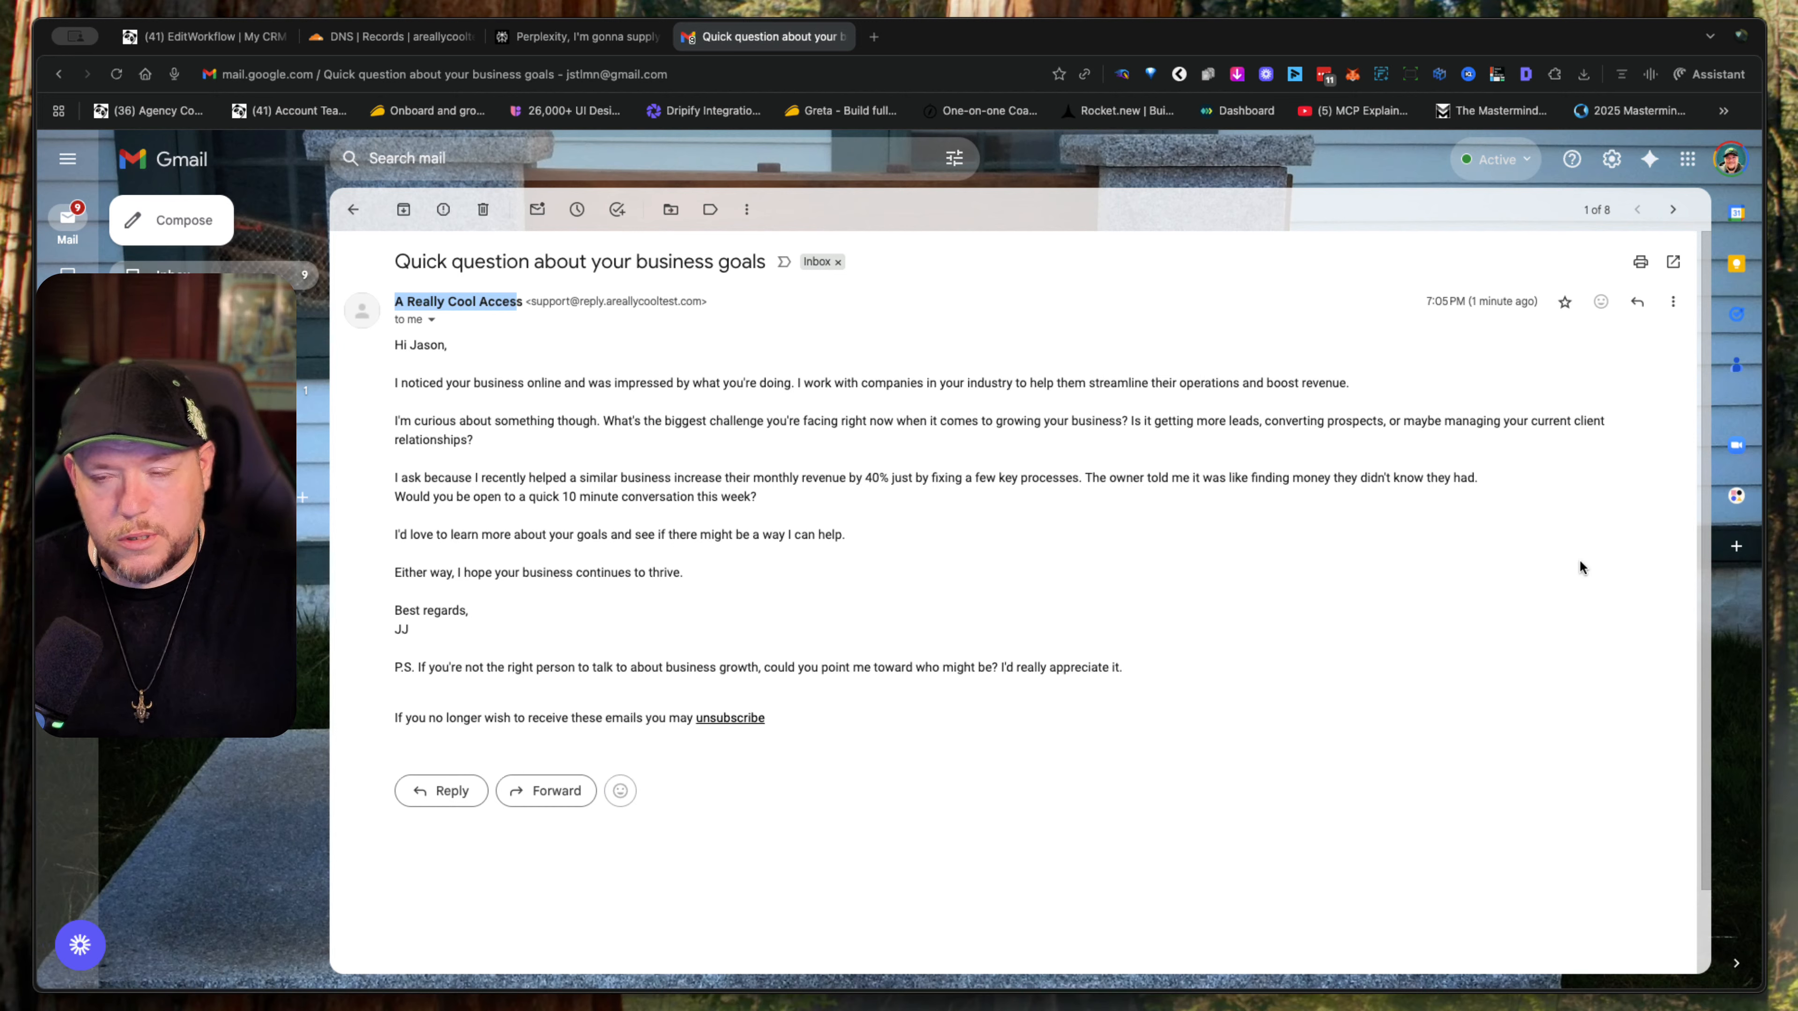
- Show the original of the test email and check its SPF, DKIM and DMARC results
{"action": "left_click", "coordinate": [1672, 301]}
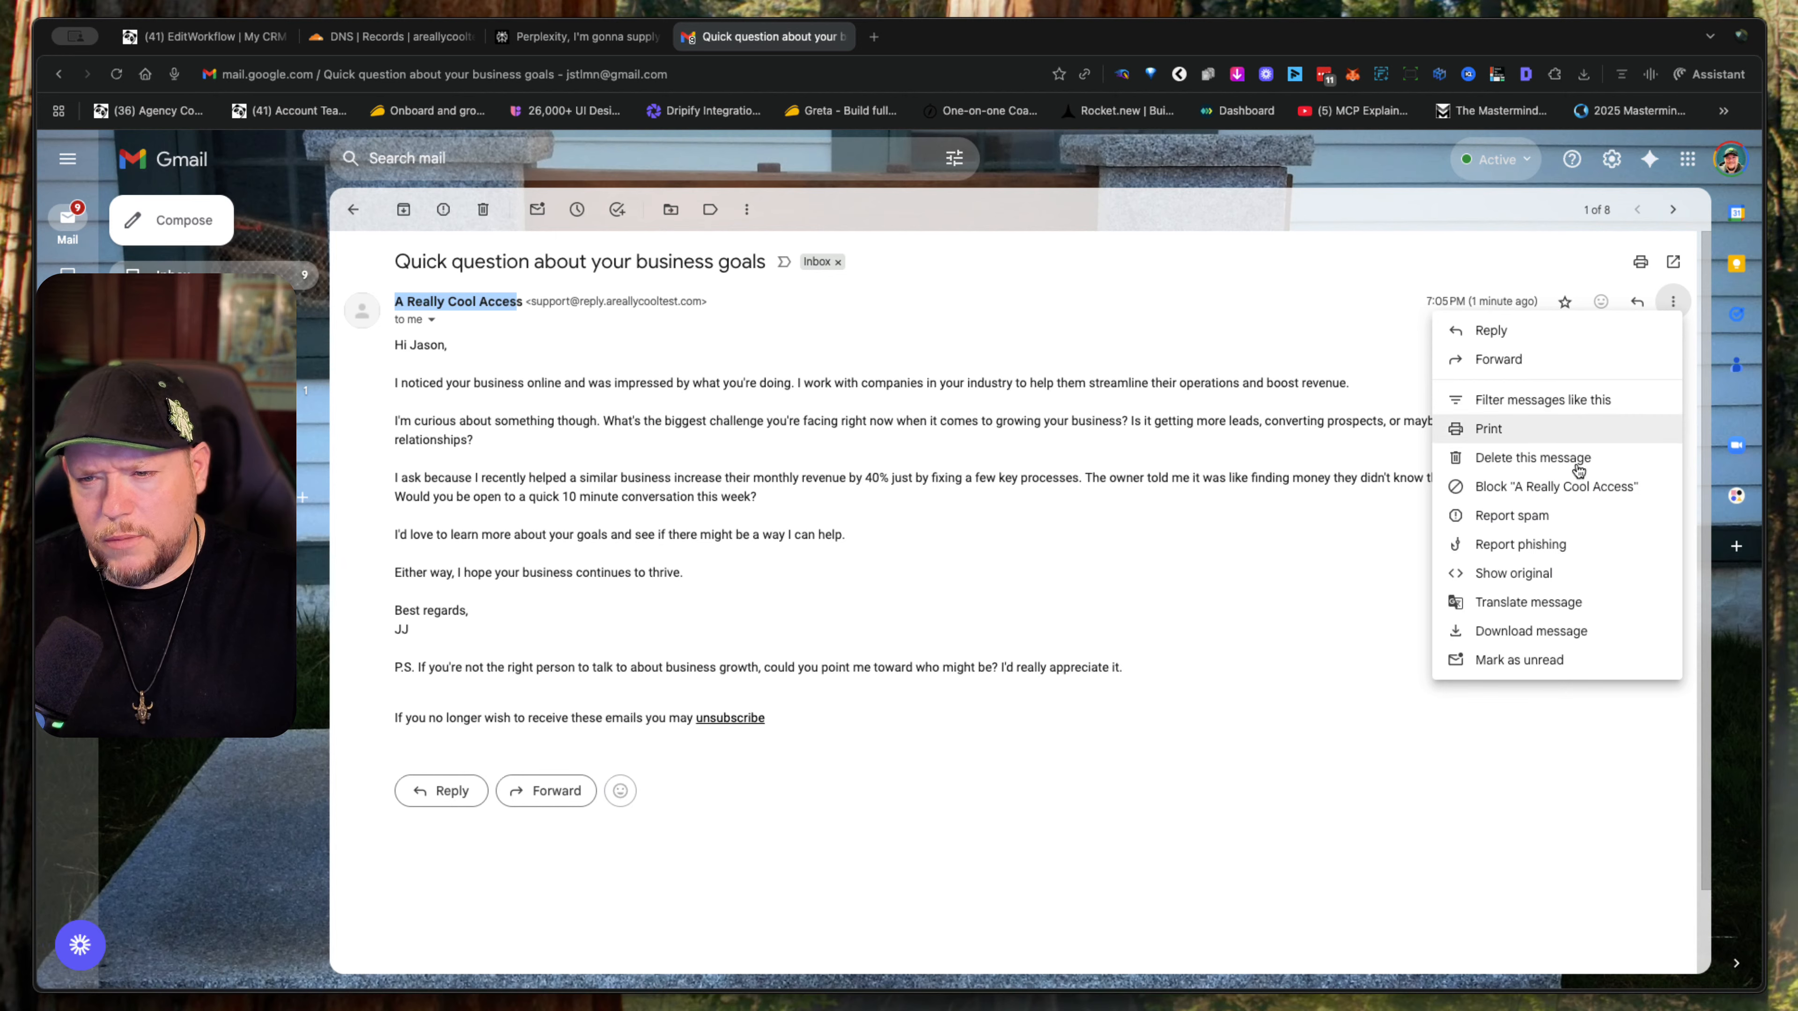
{"action": "left_click", "coordinate": [1553, 579]}
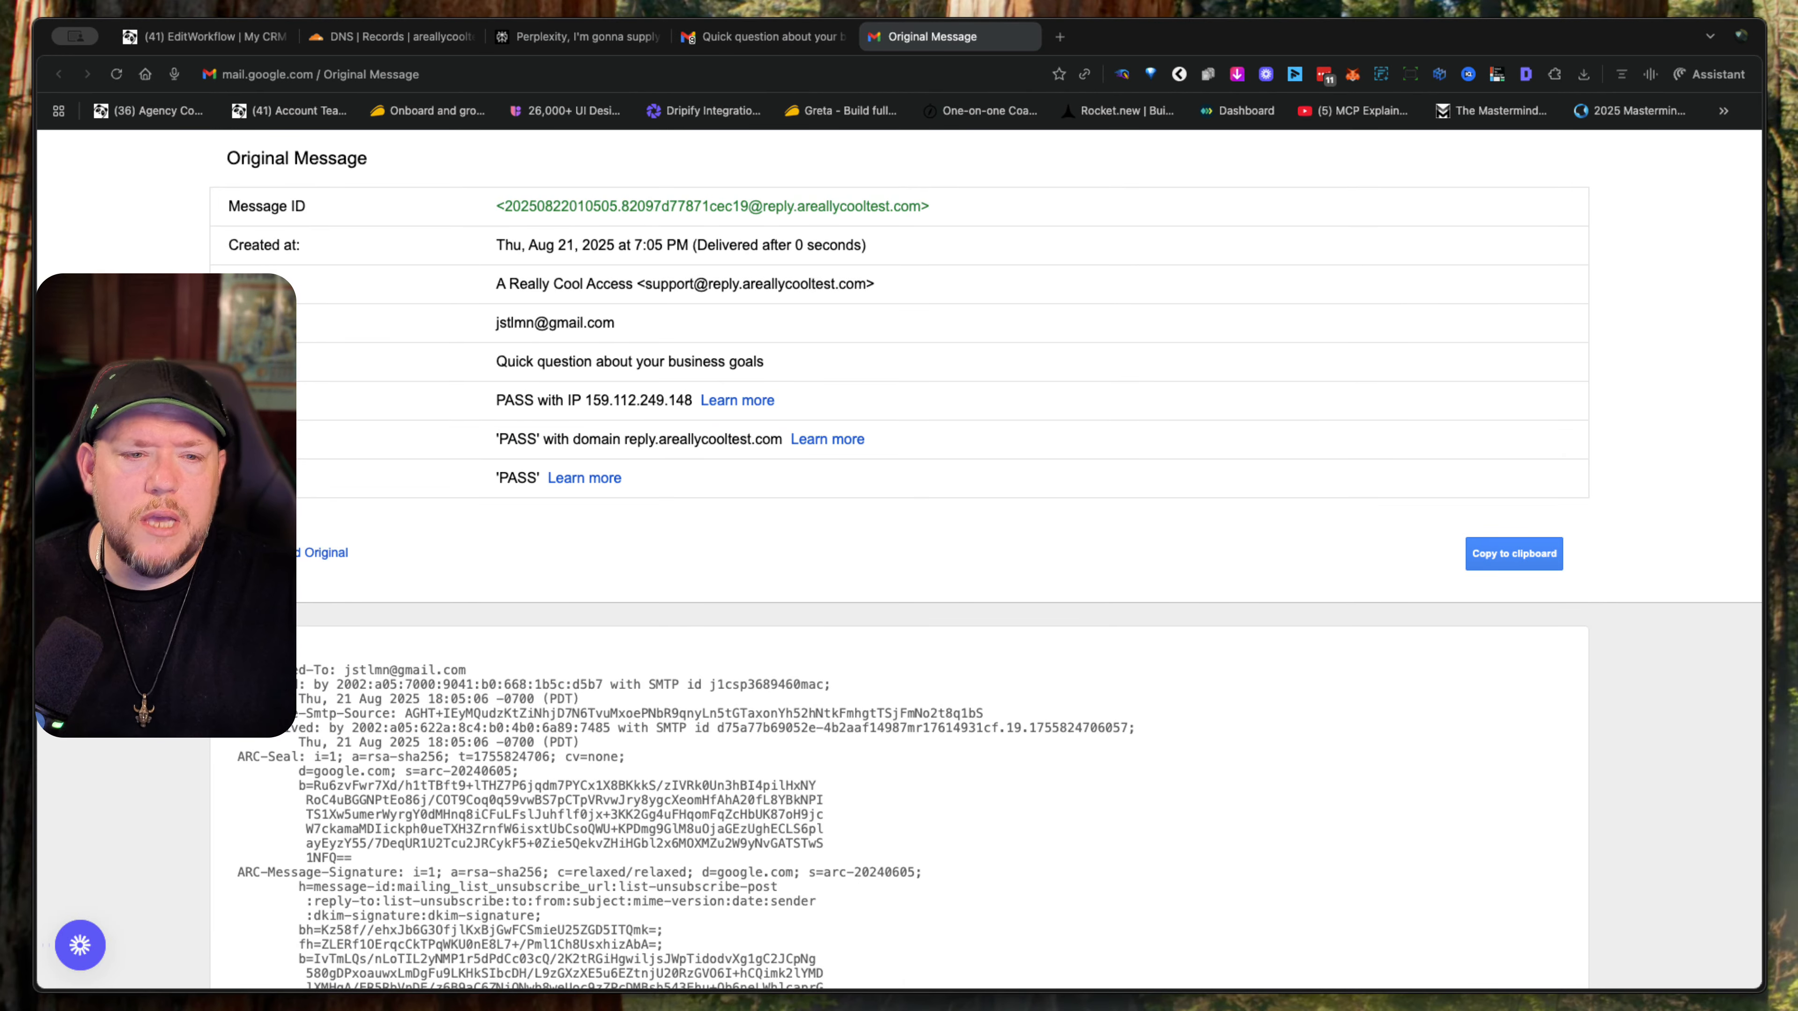
{"action": "left_click_drag", "start_coordinate": [494, 395], "coordinate": [665, 484]}
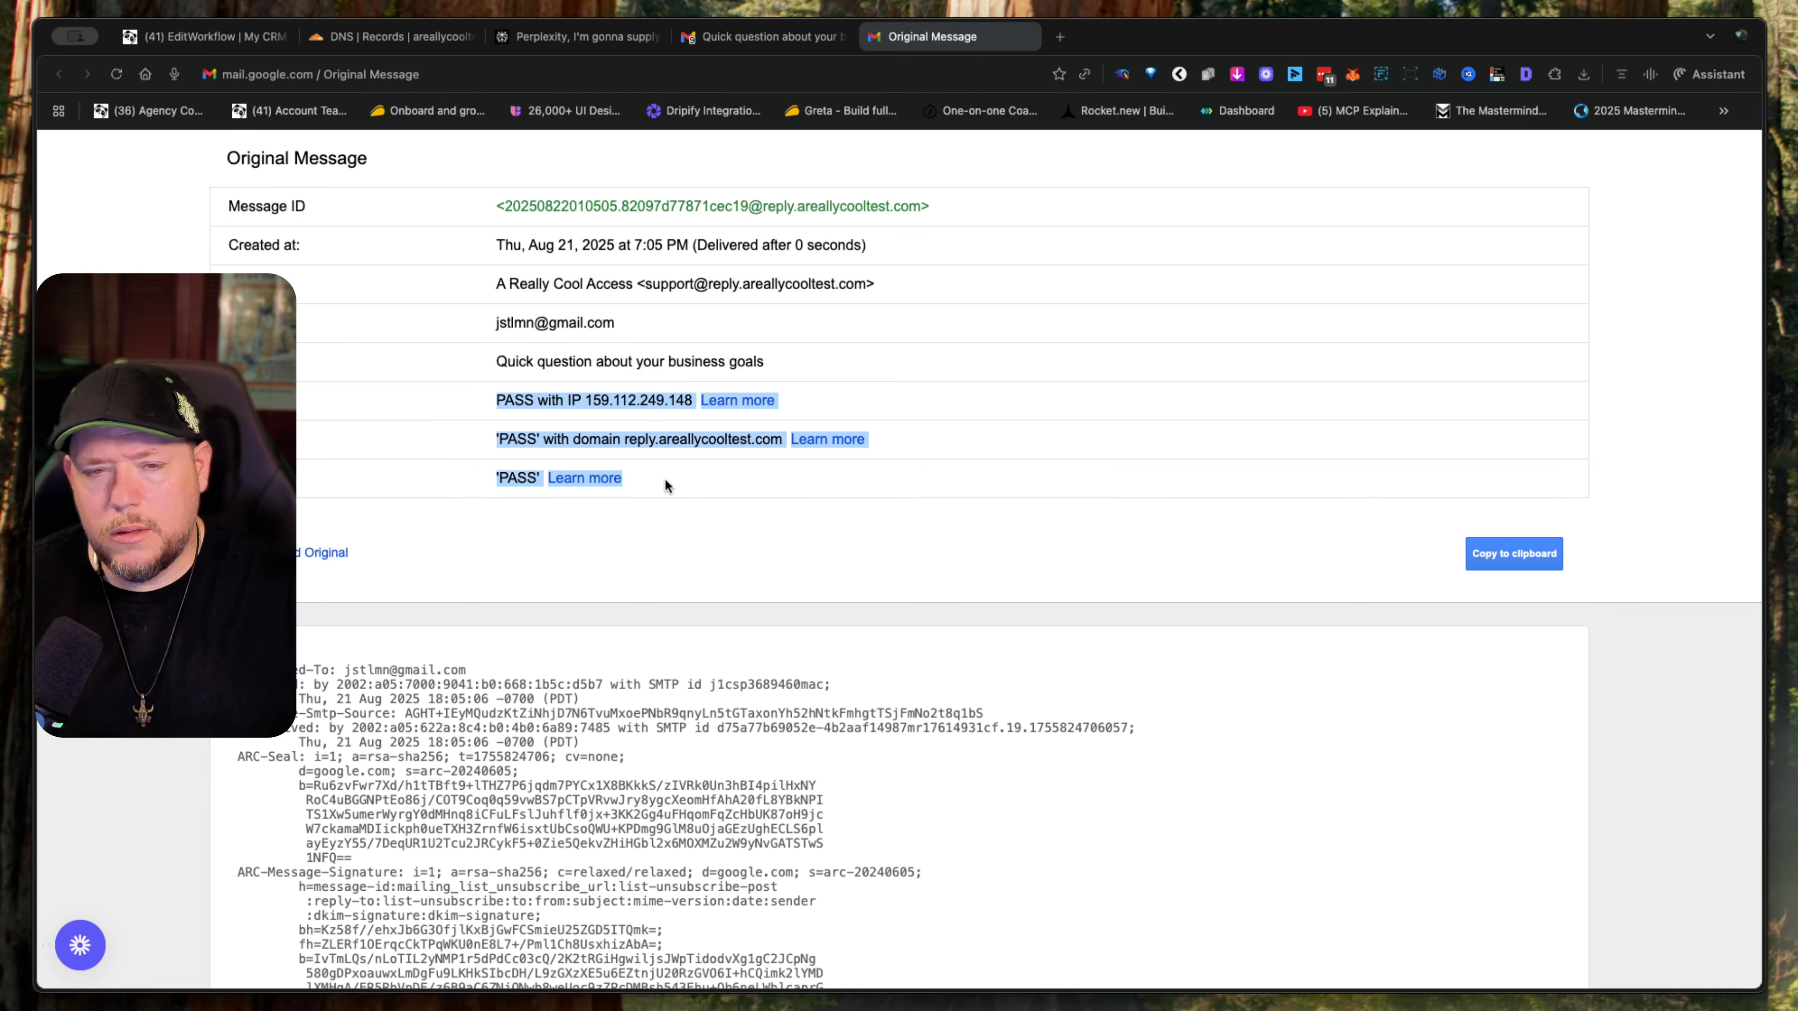
- Examine the raw headers and HTML source of the test email, including its unsubscribe link code, and close the original message view
{"action": "scroll", "coordinate": [727, 528], "scroll_direction": "down", "scroll_amount": 20}
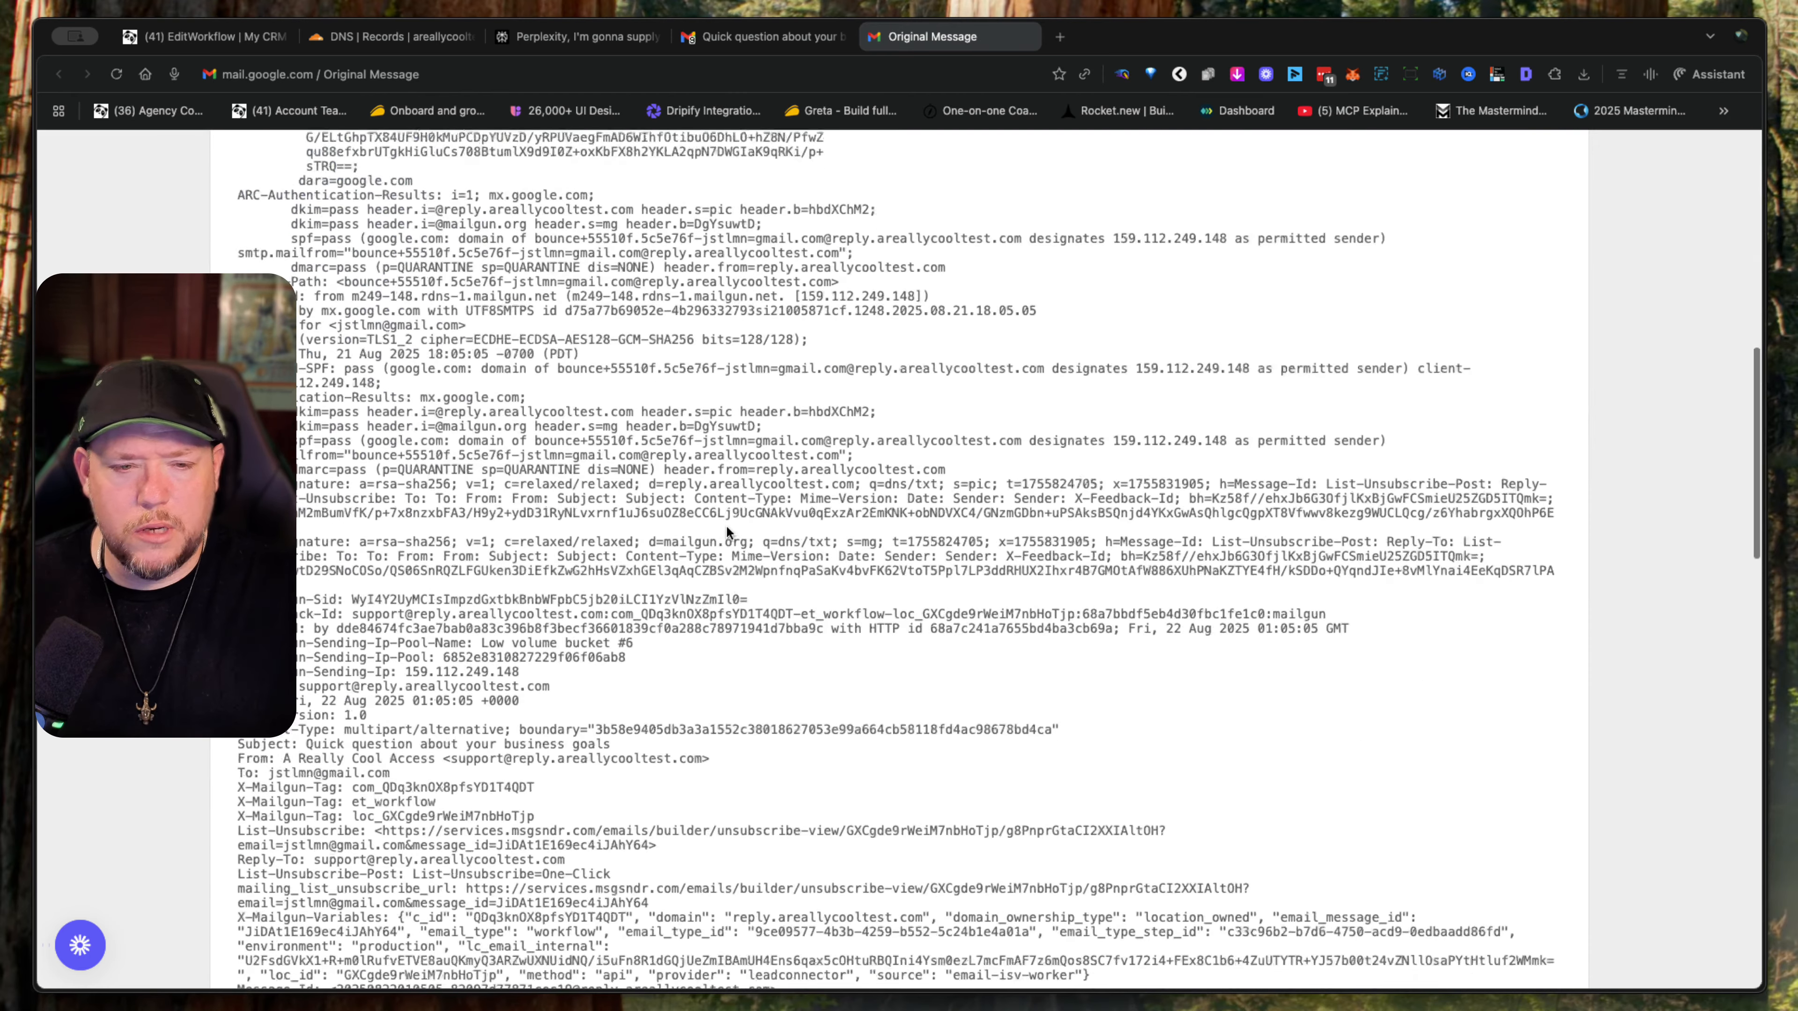
{"action": "scroll", "coordinate": [727, 528], "scroll_direction": "up", "scroll_amount": 3}
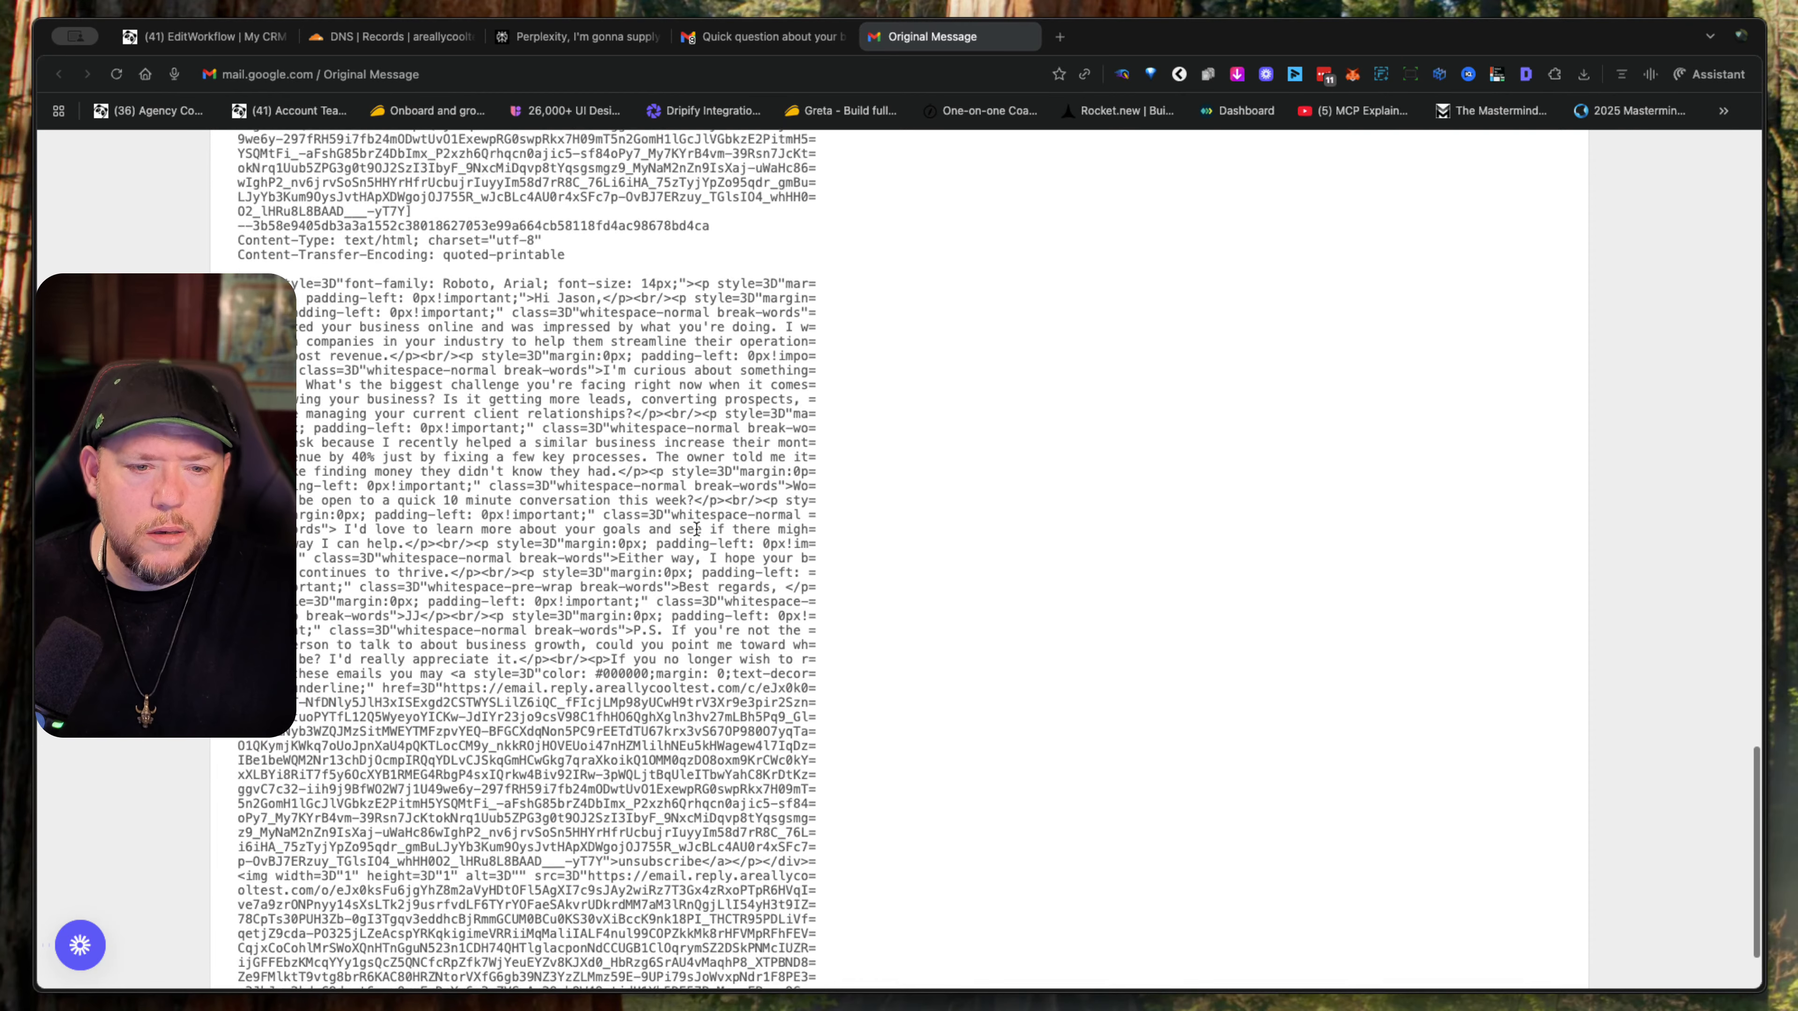
{"action": "scroll", "coordinate": [695, 528], "scroll_direction": "down", "scroll_amount": 3}
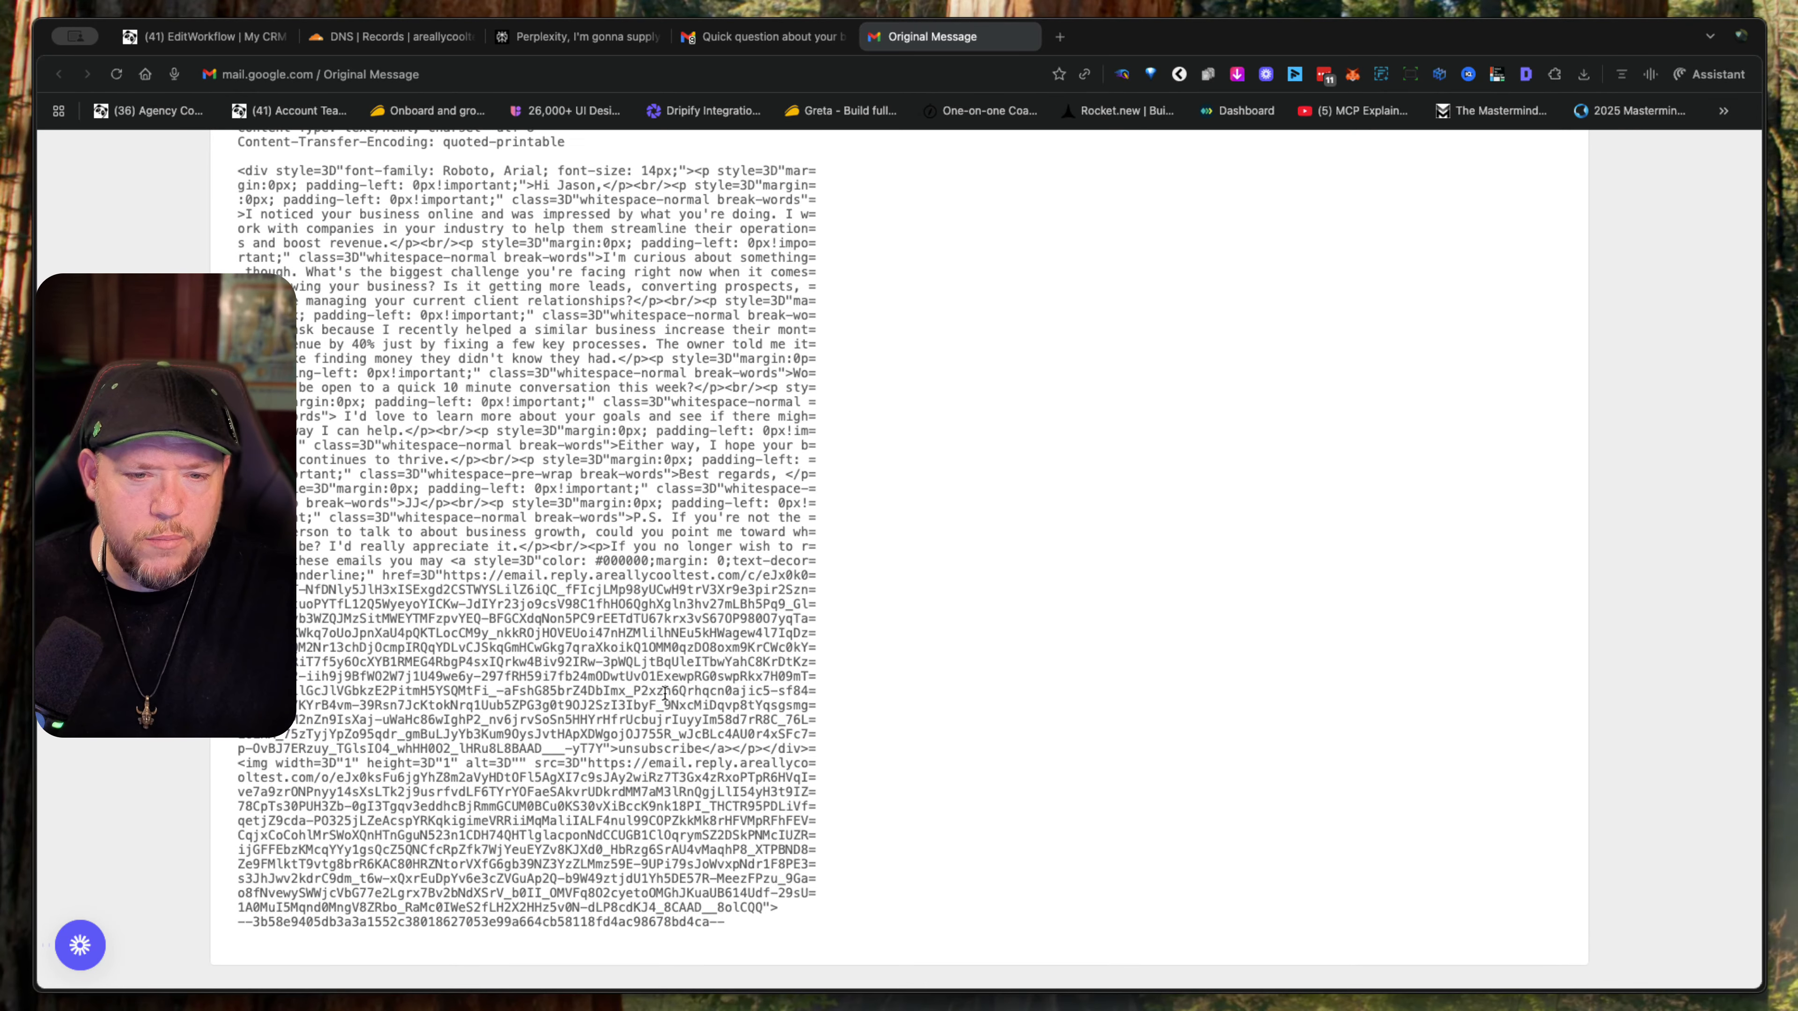
{"action": "left_click_drag", "start_coordinate": [435, 503], "coordinate": [972, 796]}
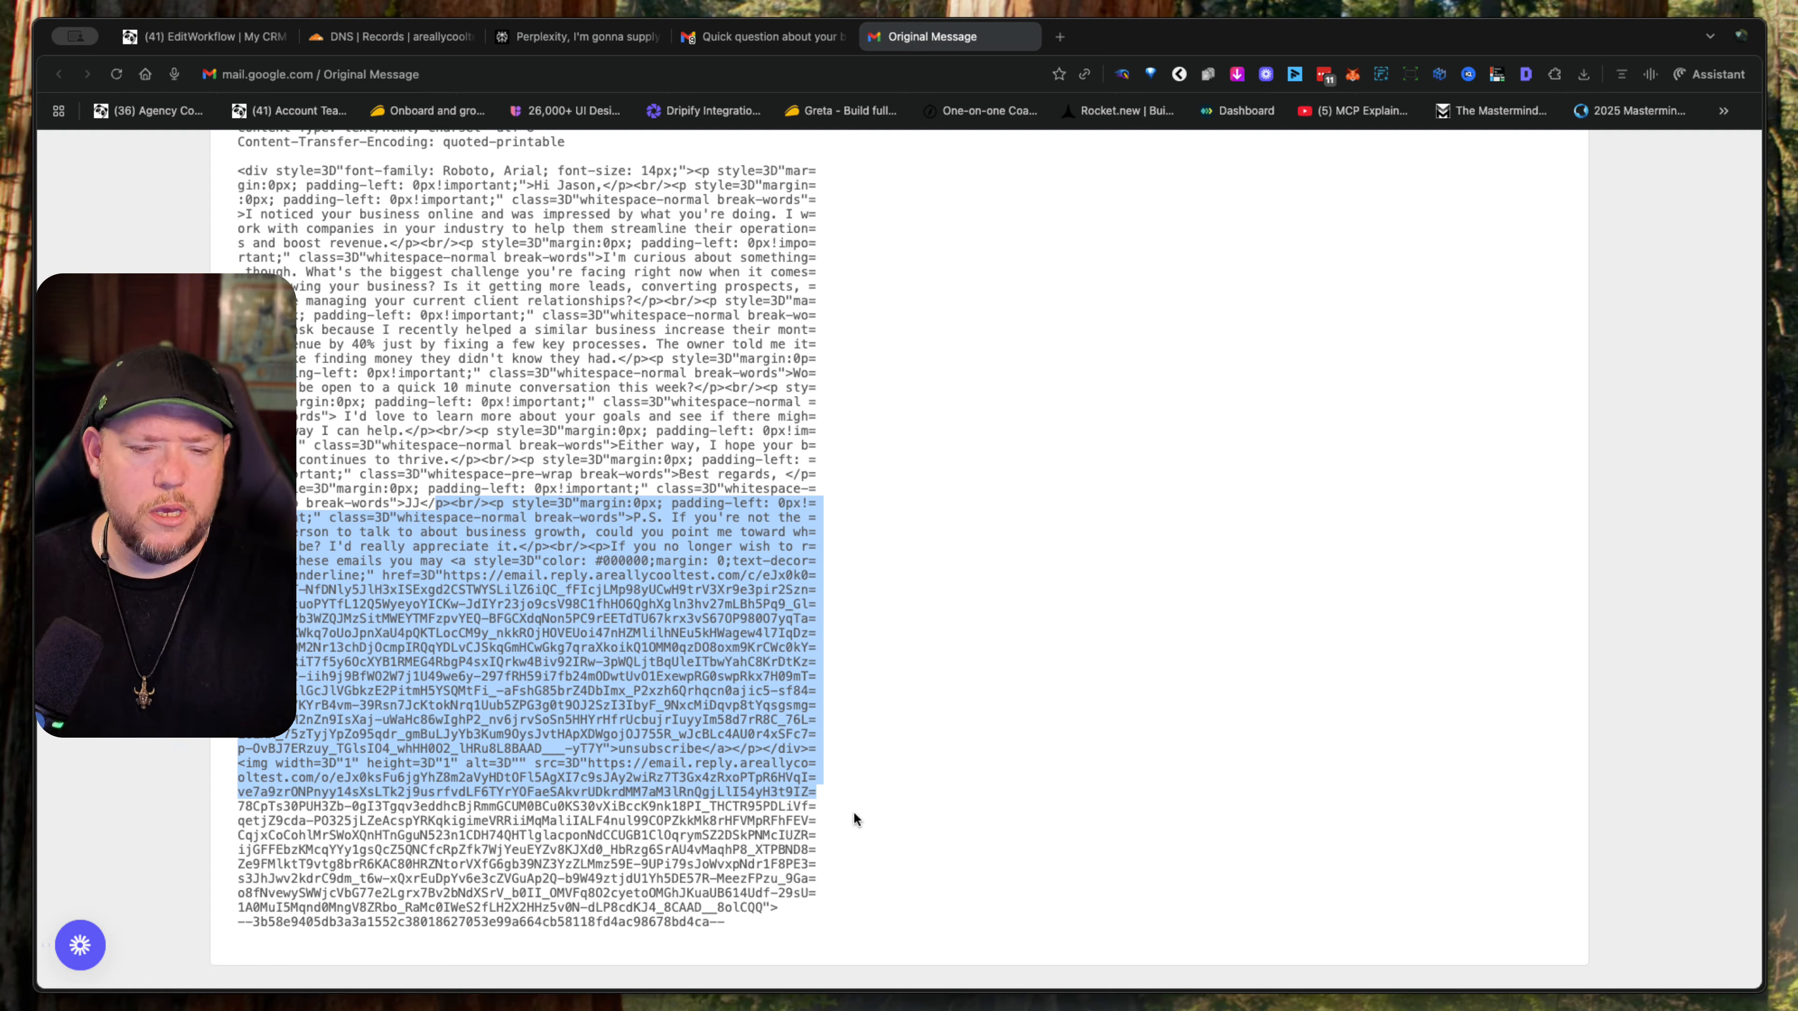
{"action": "left_click", "coordinate": [759, 913]}
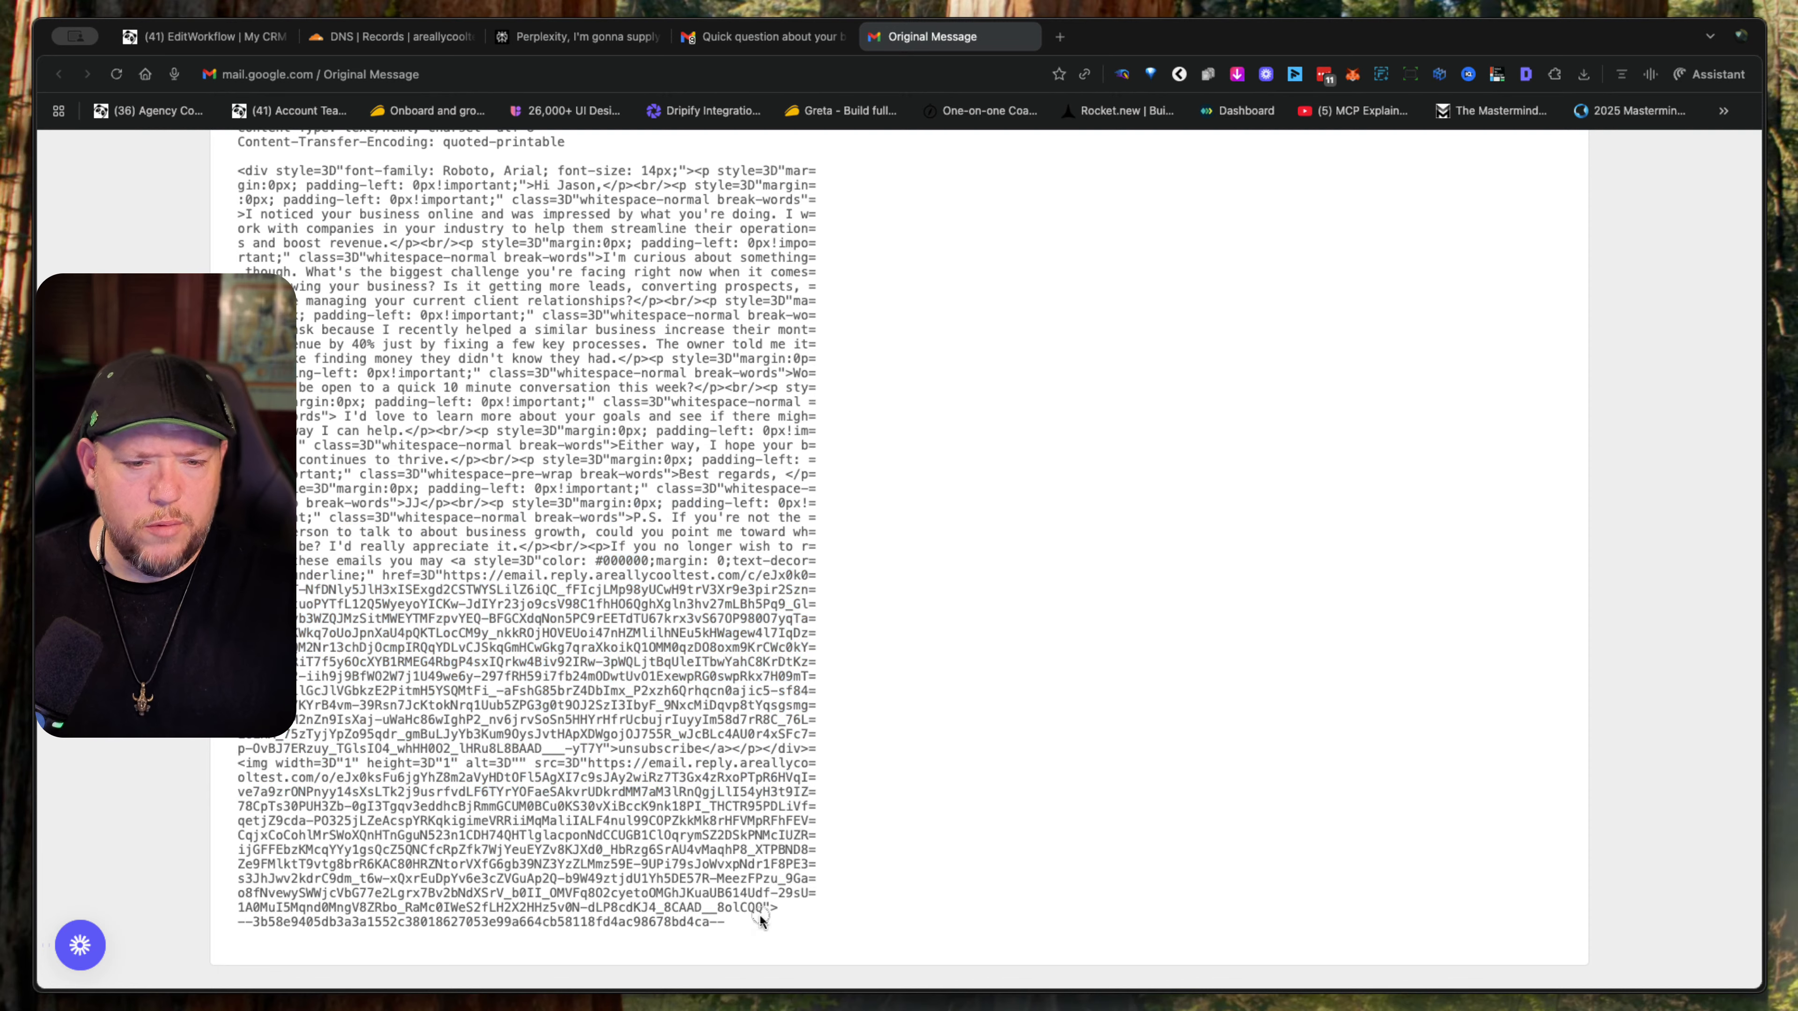
{"action": "left_click_drag", "start_coordinate": [759, 913], "coordinate": [377, 635]}
{"action": "scroll", "coordinate": [378, 635], "scroll_direction": "up", "scroll_amount": 20}
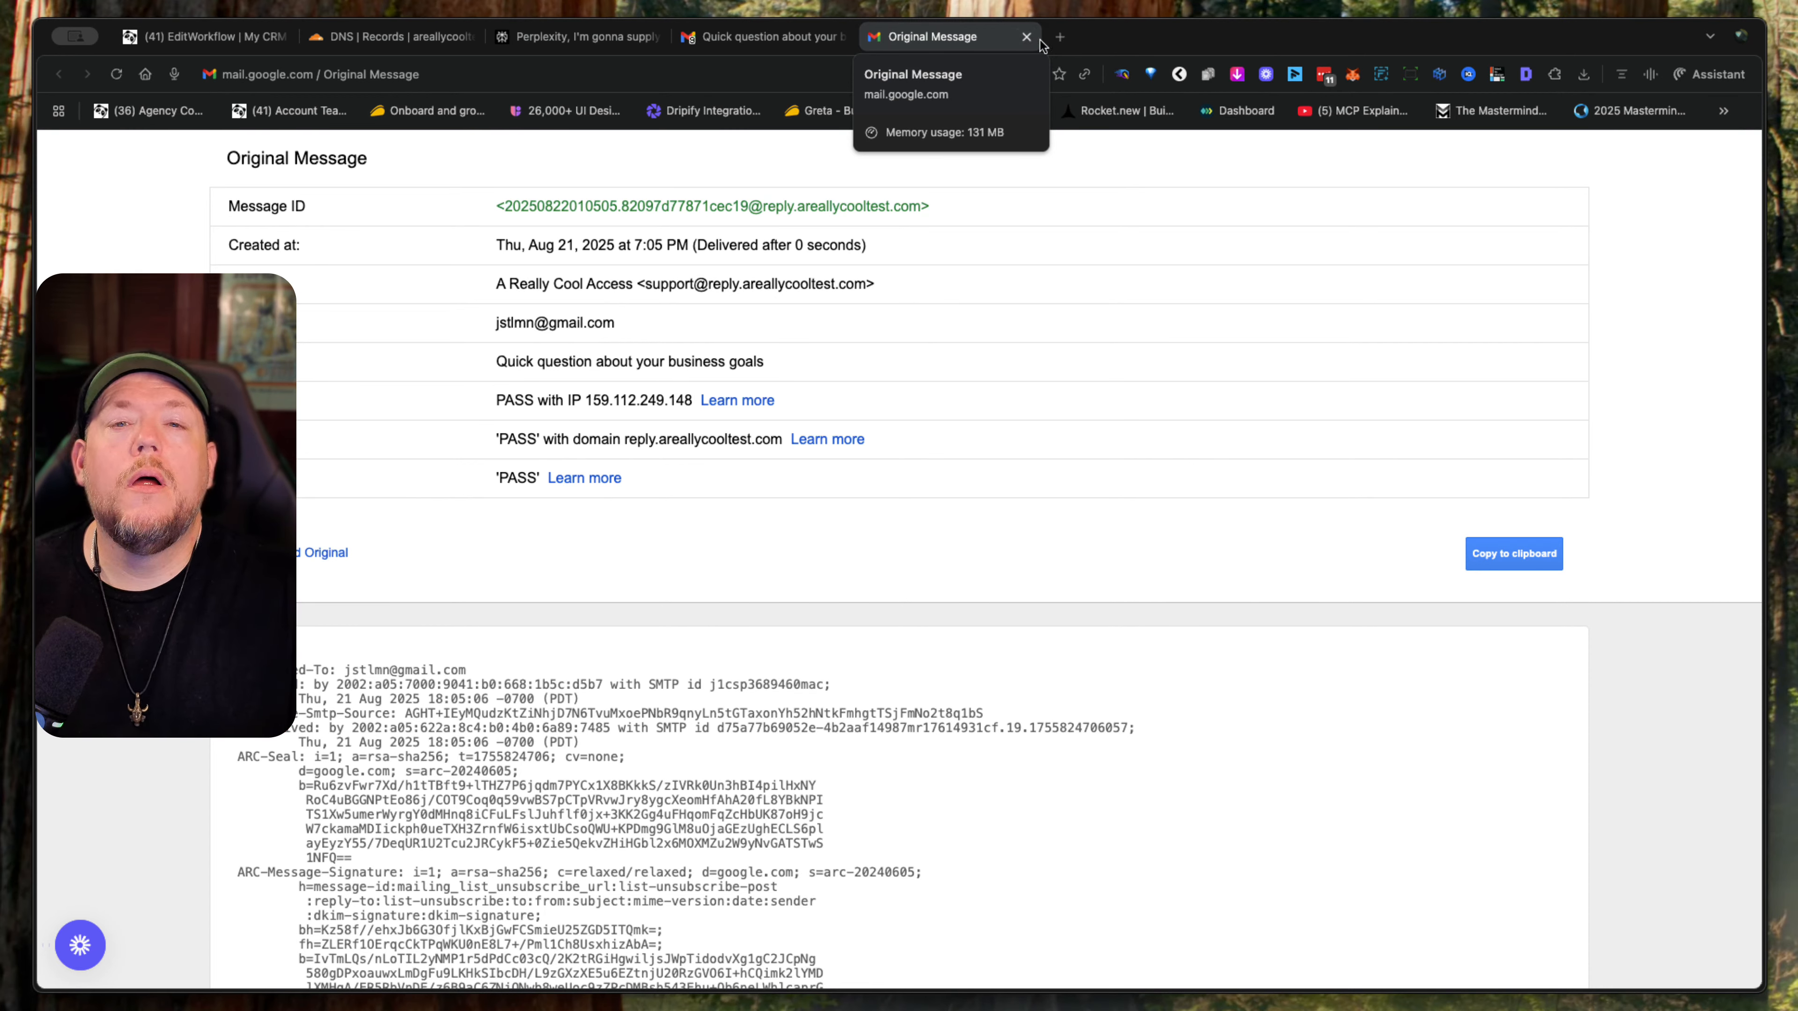
{"action": "left_click", "coordinate": [1026, 37]}
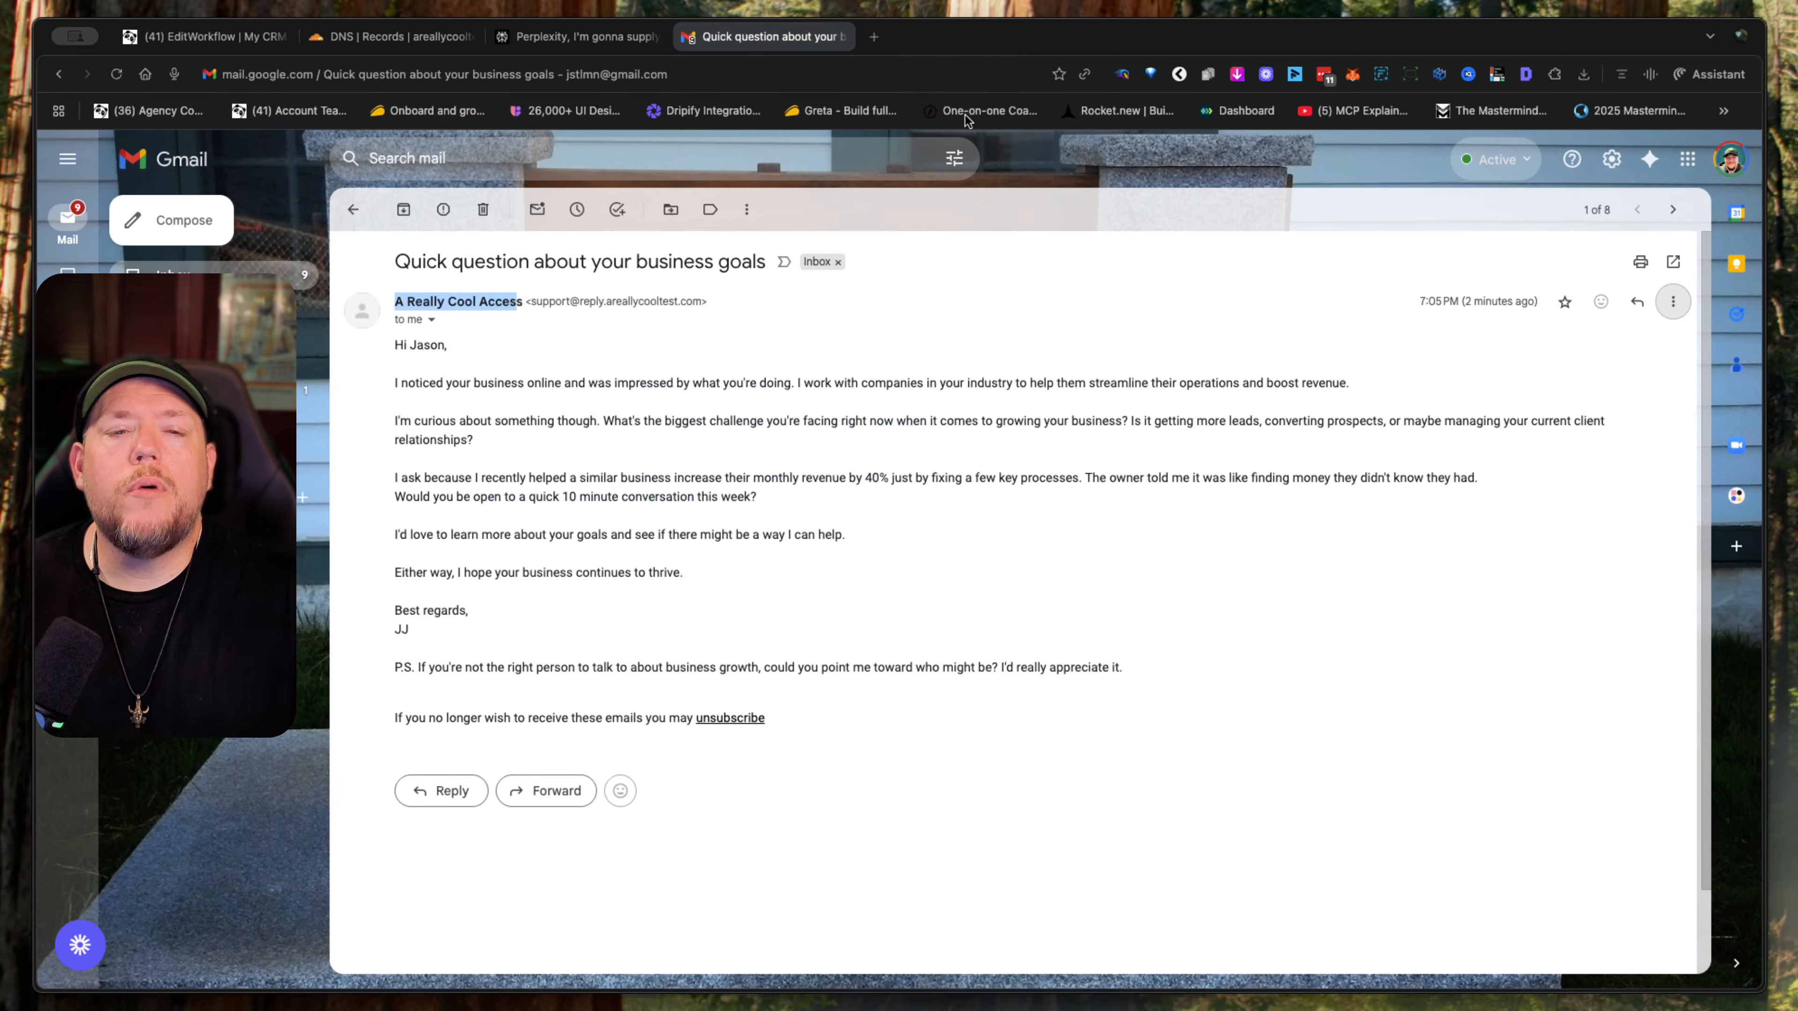
- Open the Oats Overnight email for comparison, check its mailed-by subdomain and message body, and return to the inbox
{"action": "left_click", "coordinate": [353, 210]}
{"action": "left_click", "coordinate": [504, 339]}
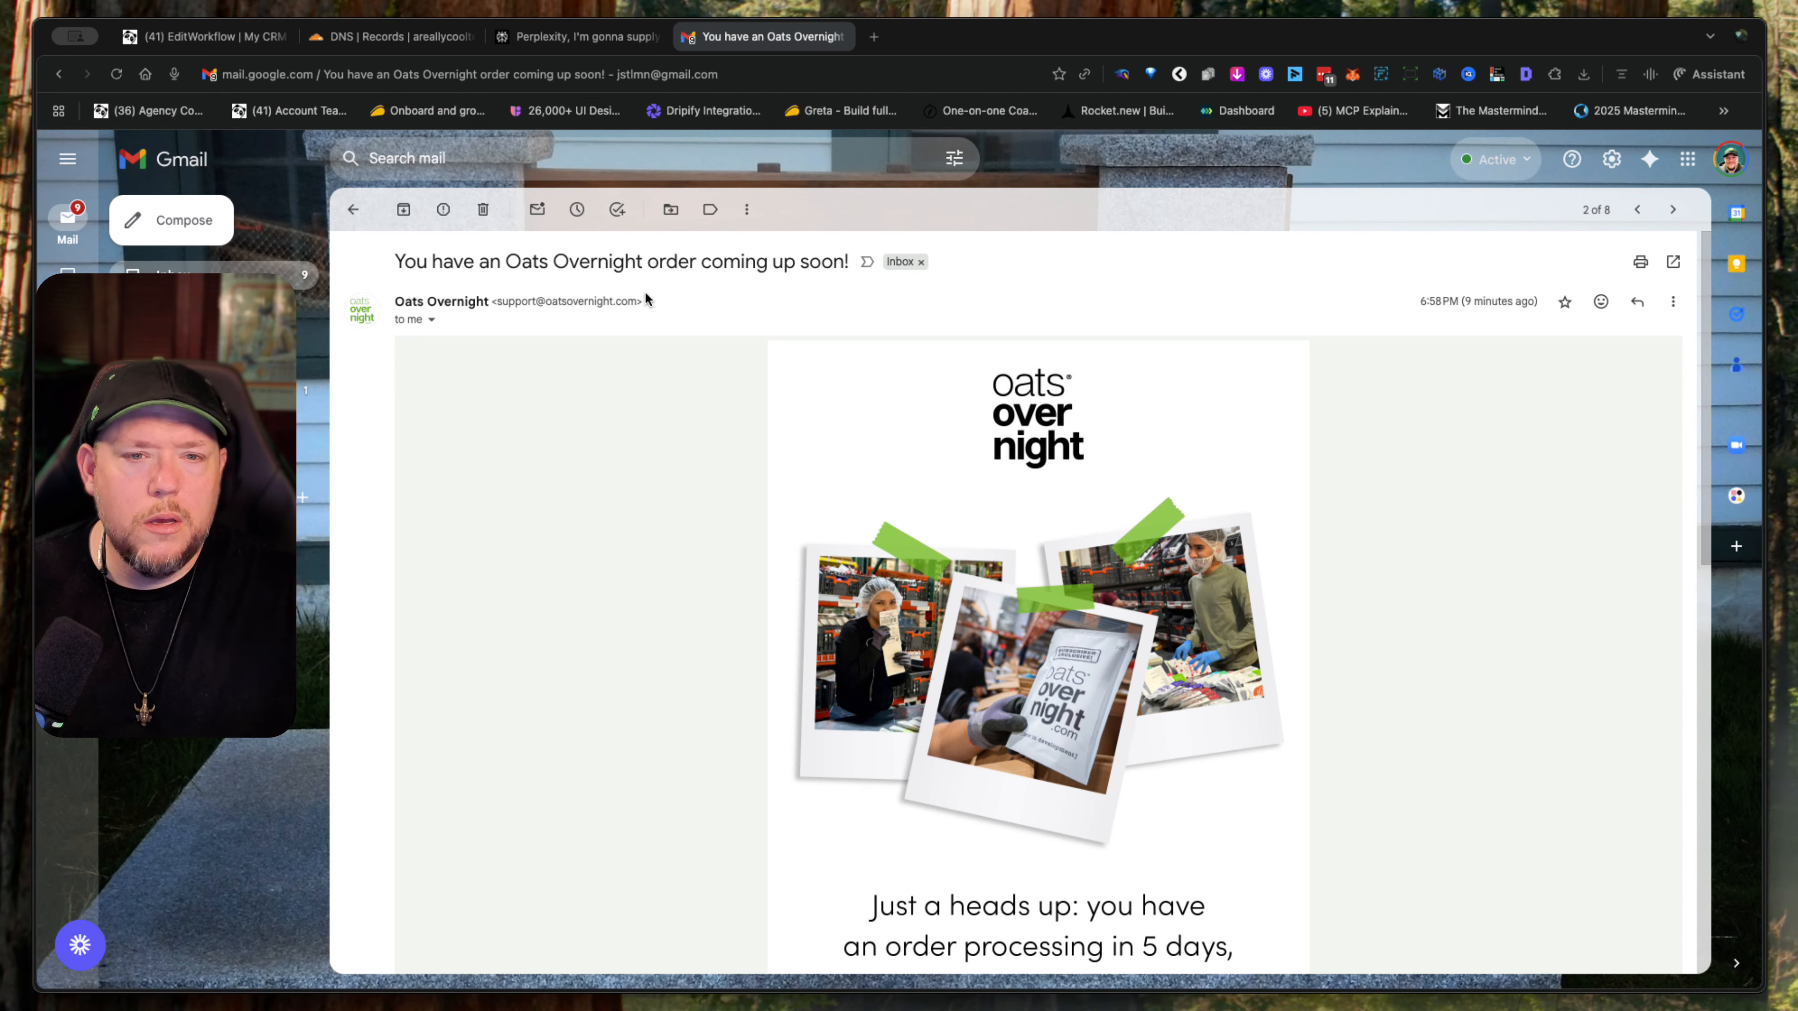
{"action": "left_click", "coordinate": [431, 319]}
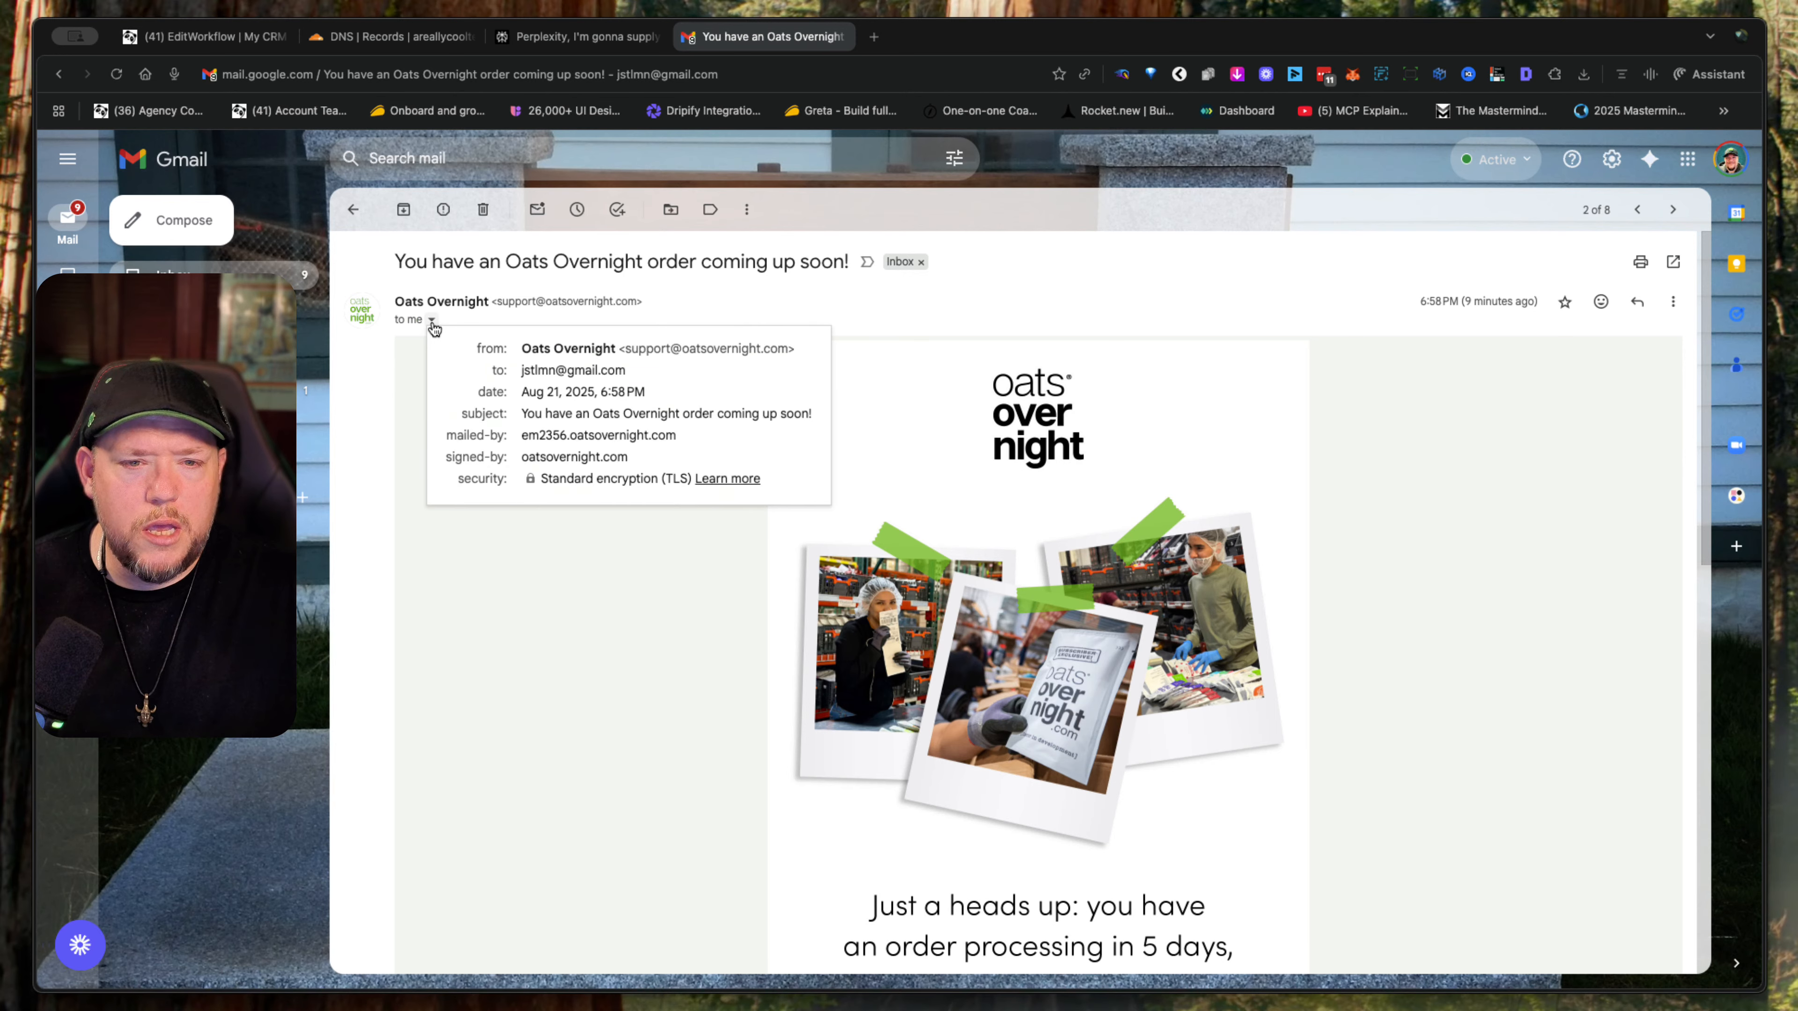
{"action": "left_click_drag", "start_coordinate": [686, 436], "coordinate": [520, 445]}
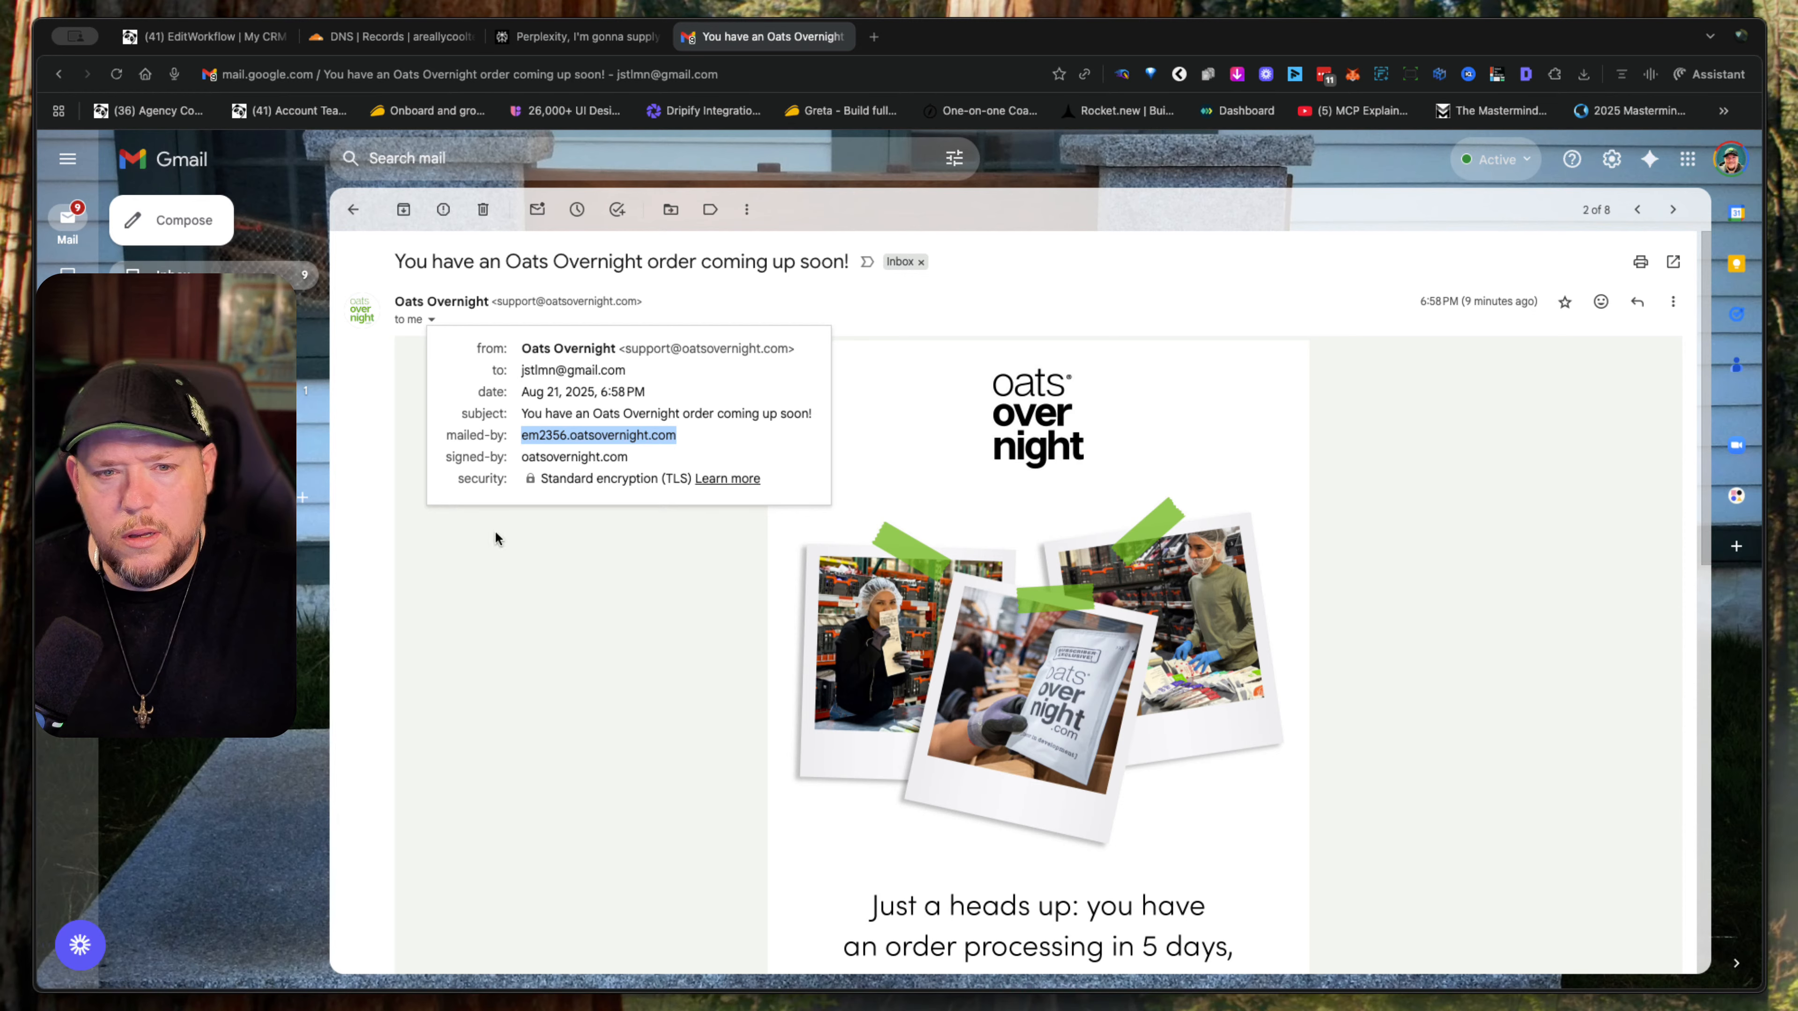
{"action": "left_click", "coordinate": [620, 674]}
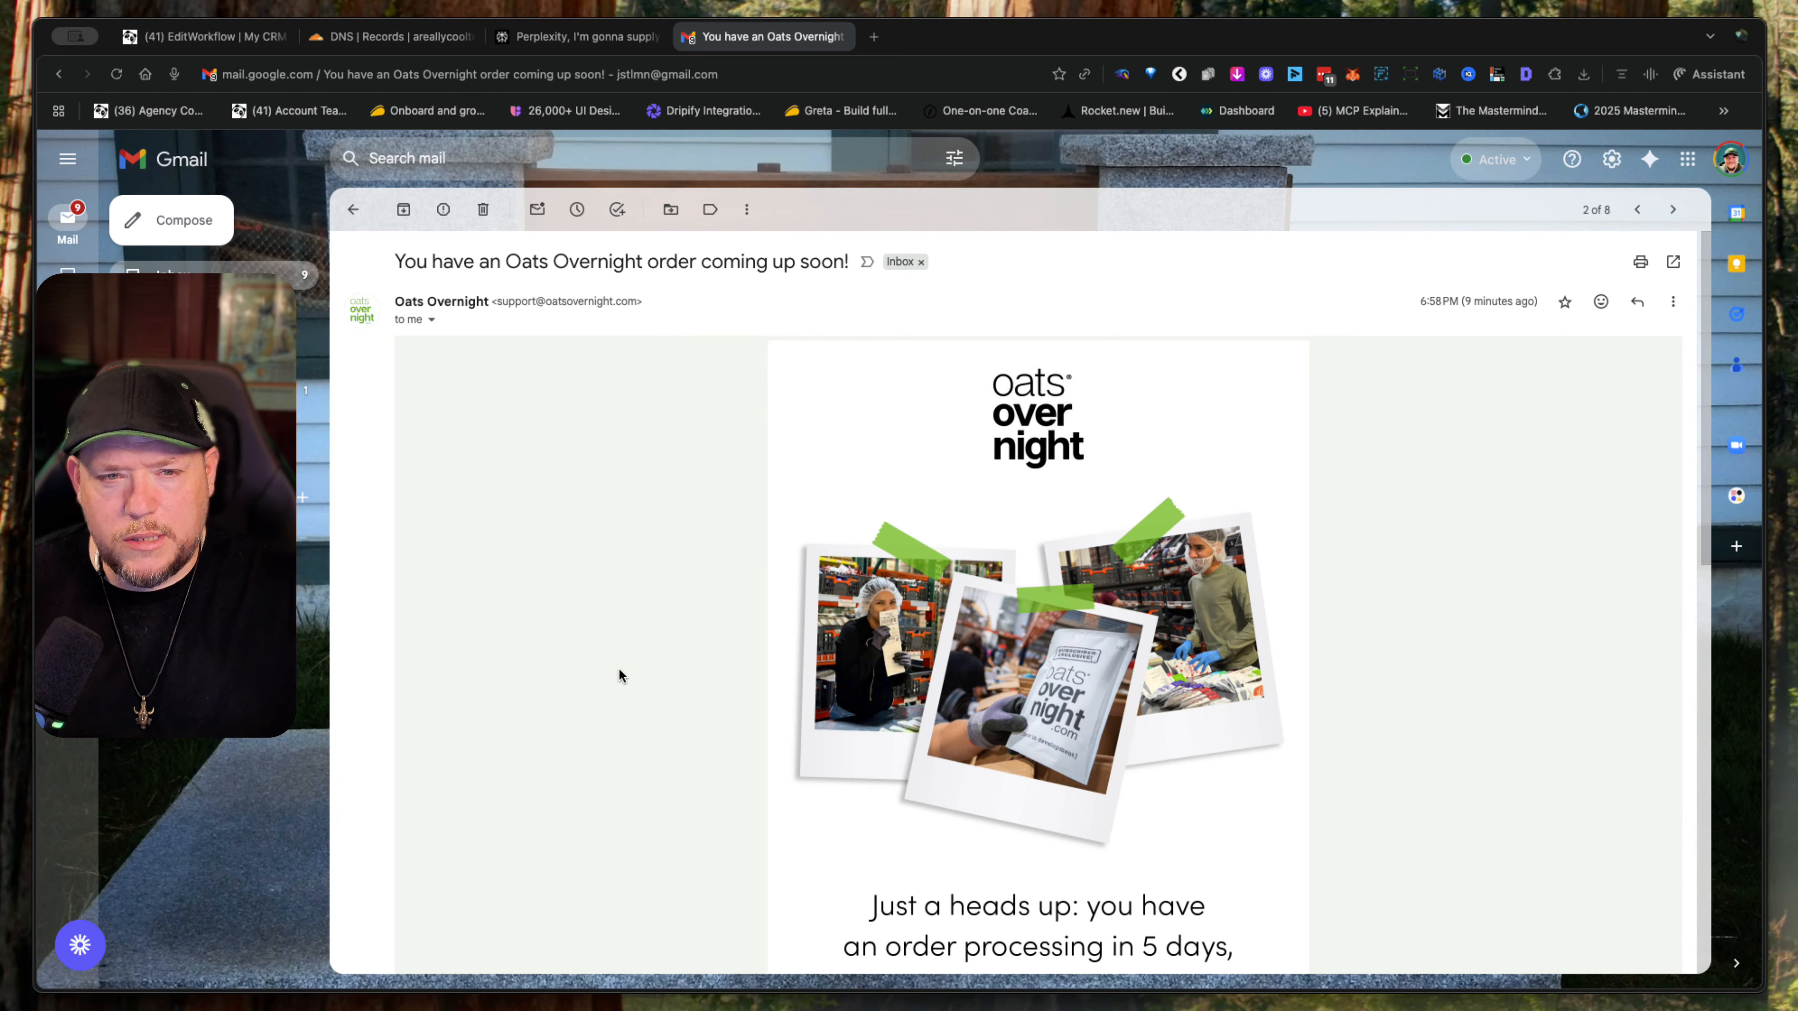
{"action": "scroll", "coordinate": [618, 667], "scroll_direction": "down", "scroll_amount": 15}
{"action": "scroll", "coordinate": [618, 667], "scroll_direction": "up", "scroll_amount": 15}
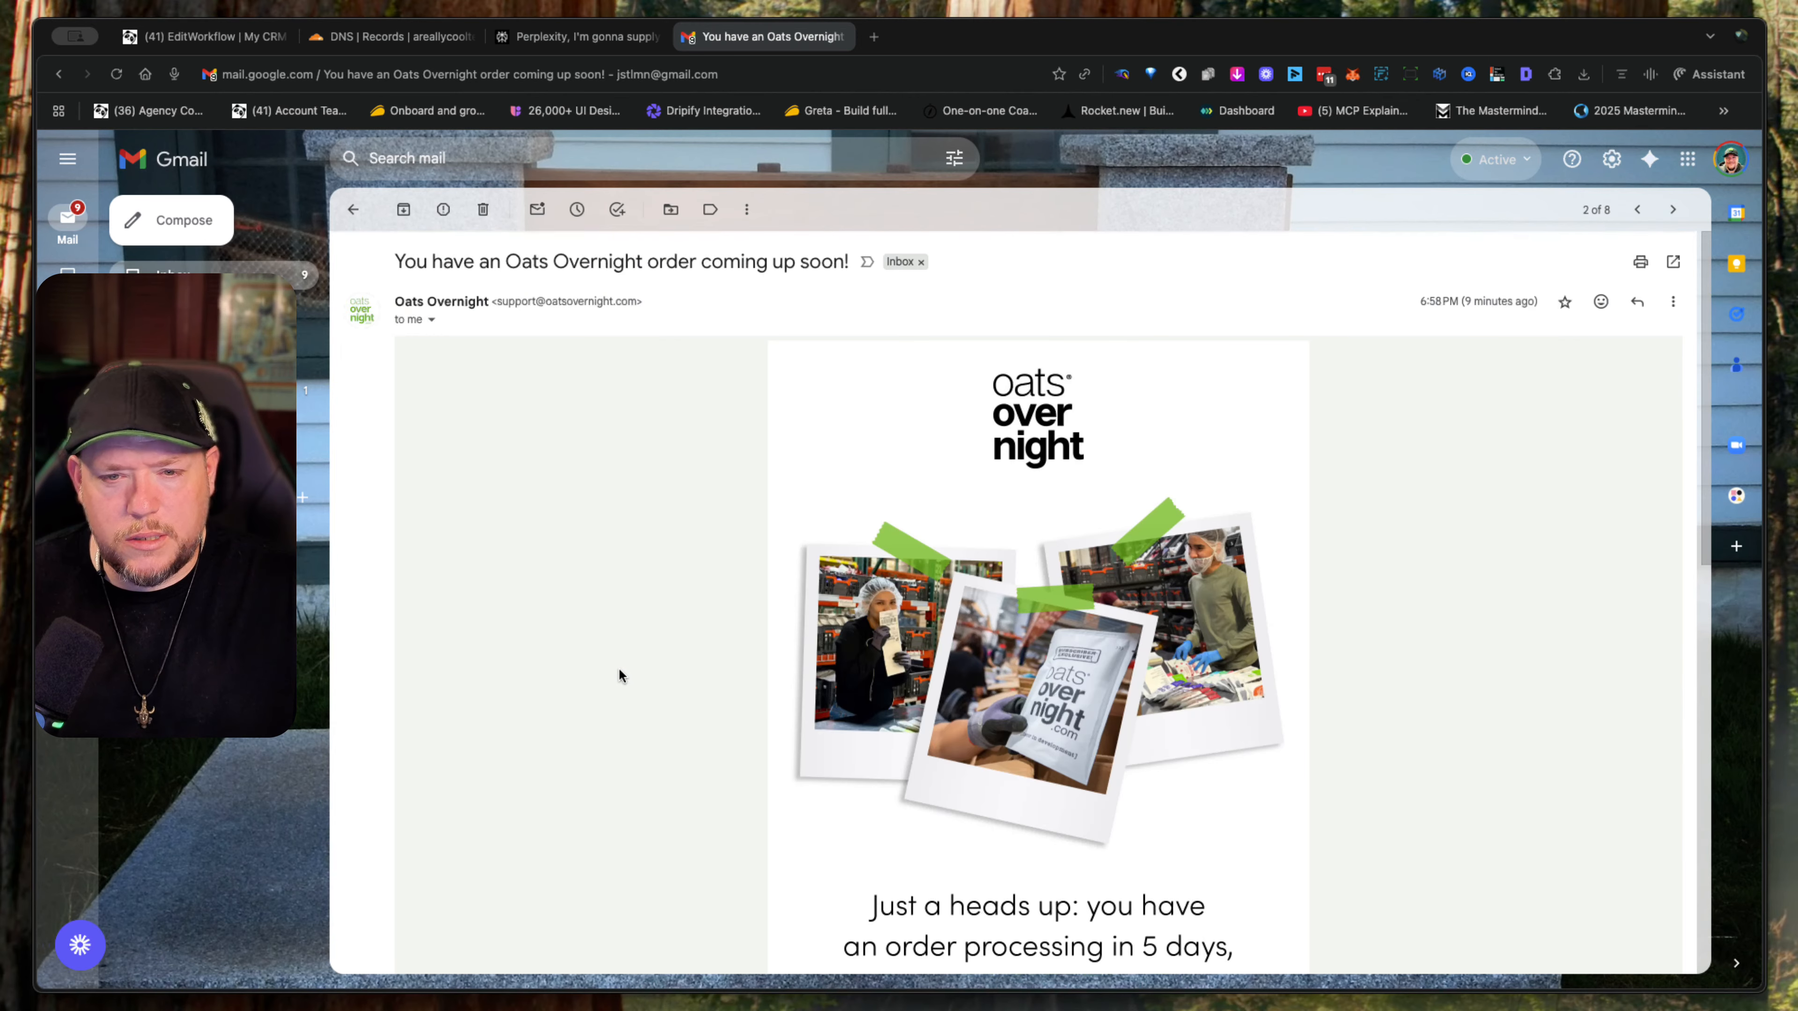
{"action": "left_click", "coordinate": [351, 209]}
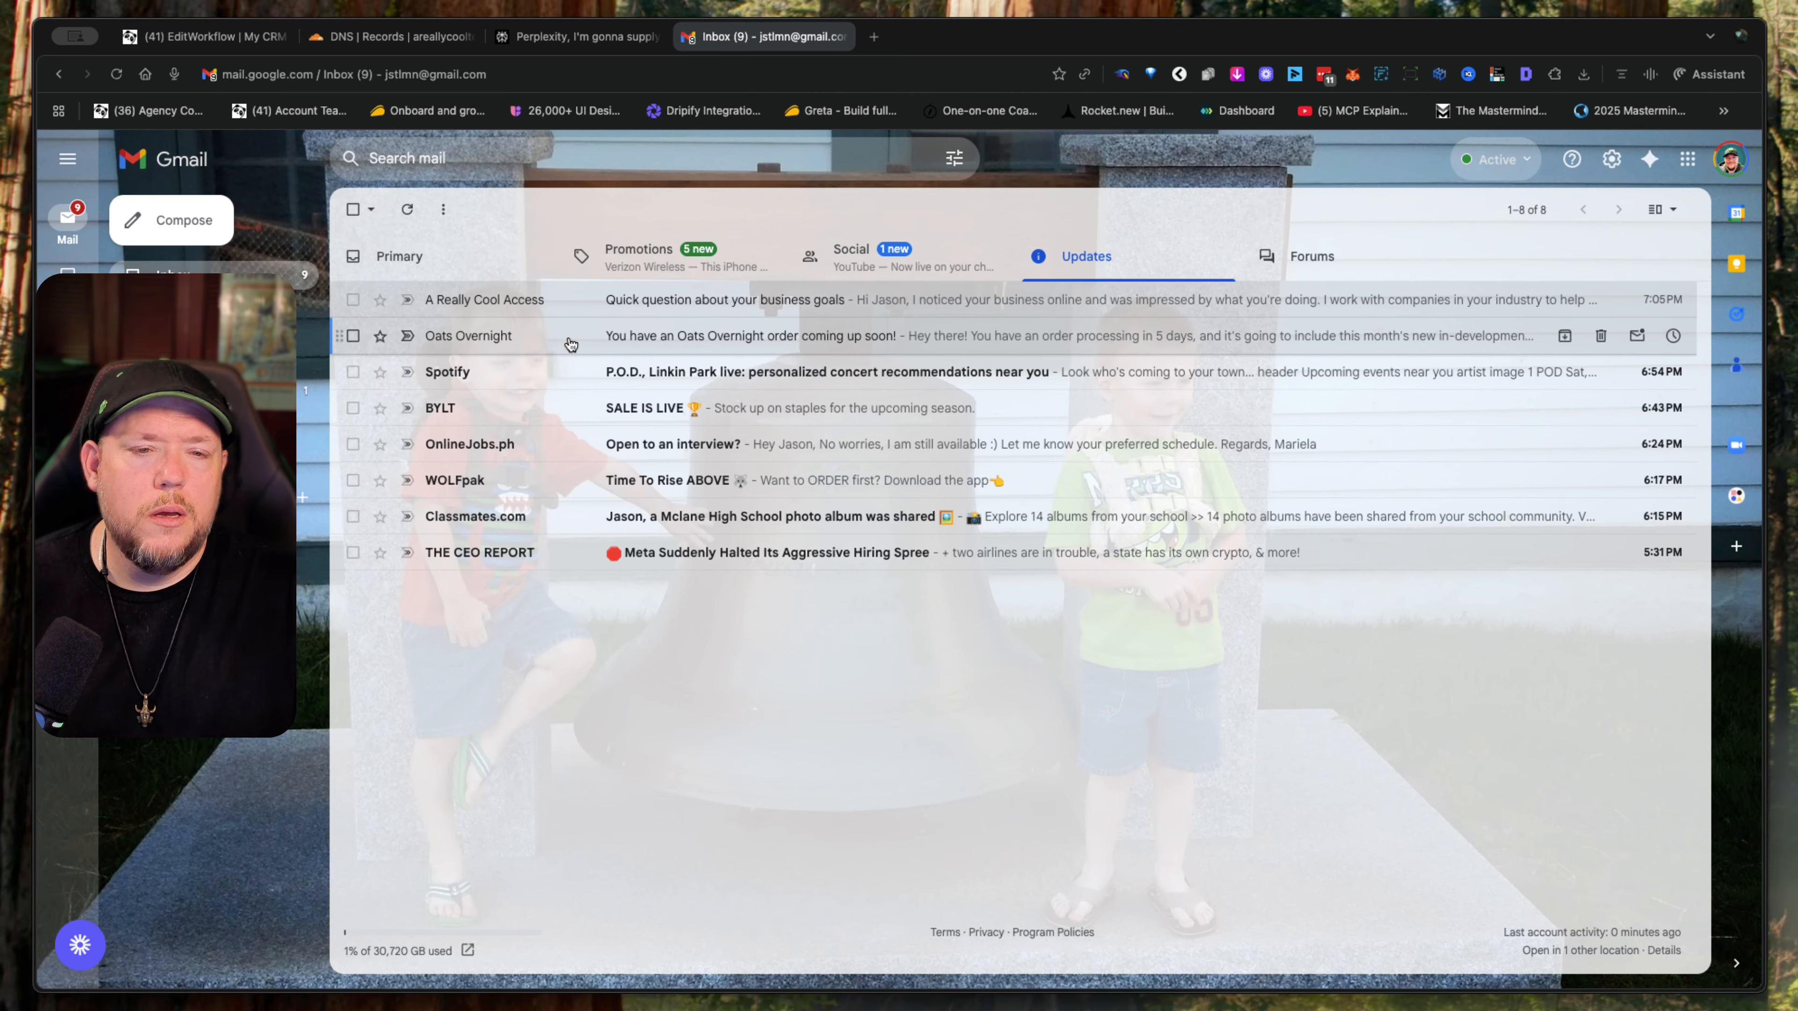
- Open the Spotify concert recommendations email, check its mailed-by and signed-by domains, and return to the inbox
{"action": "left_click", "coordinate": [496, 371]}
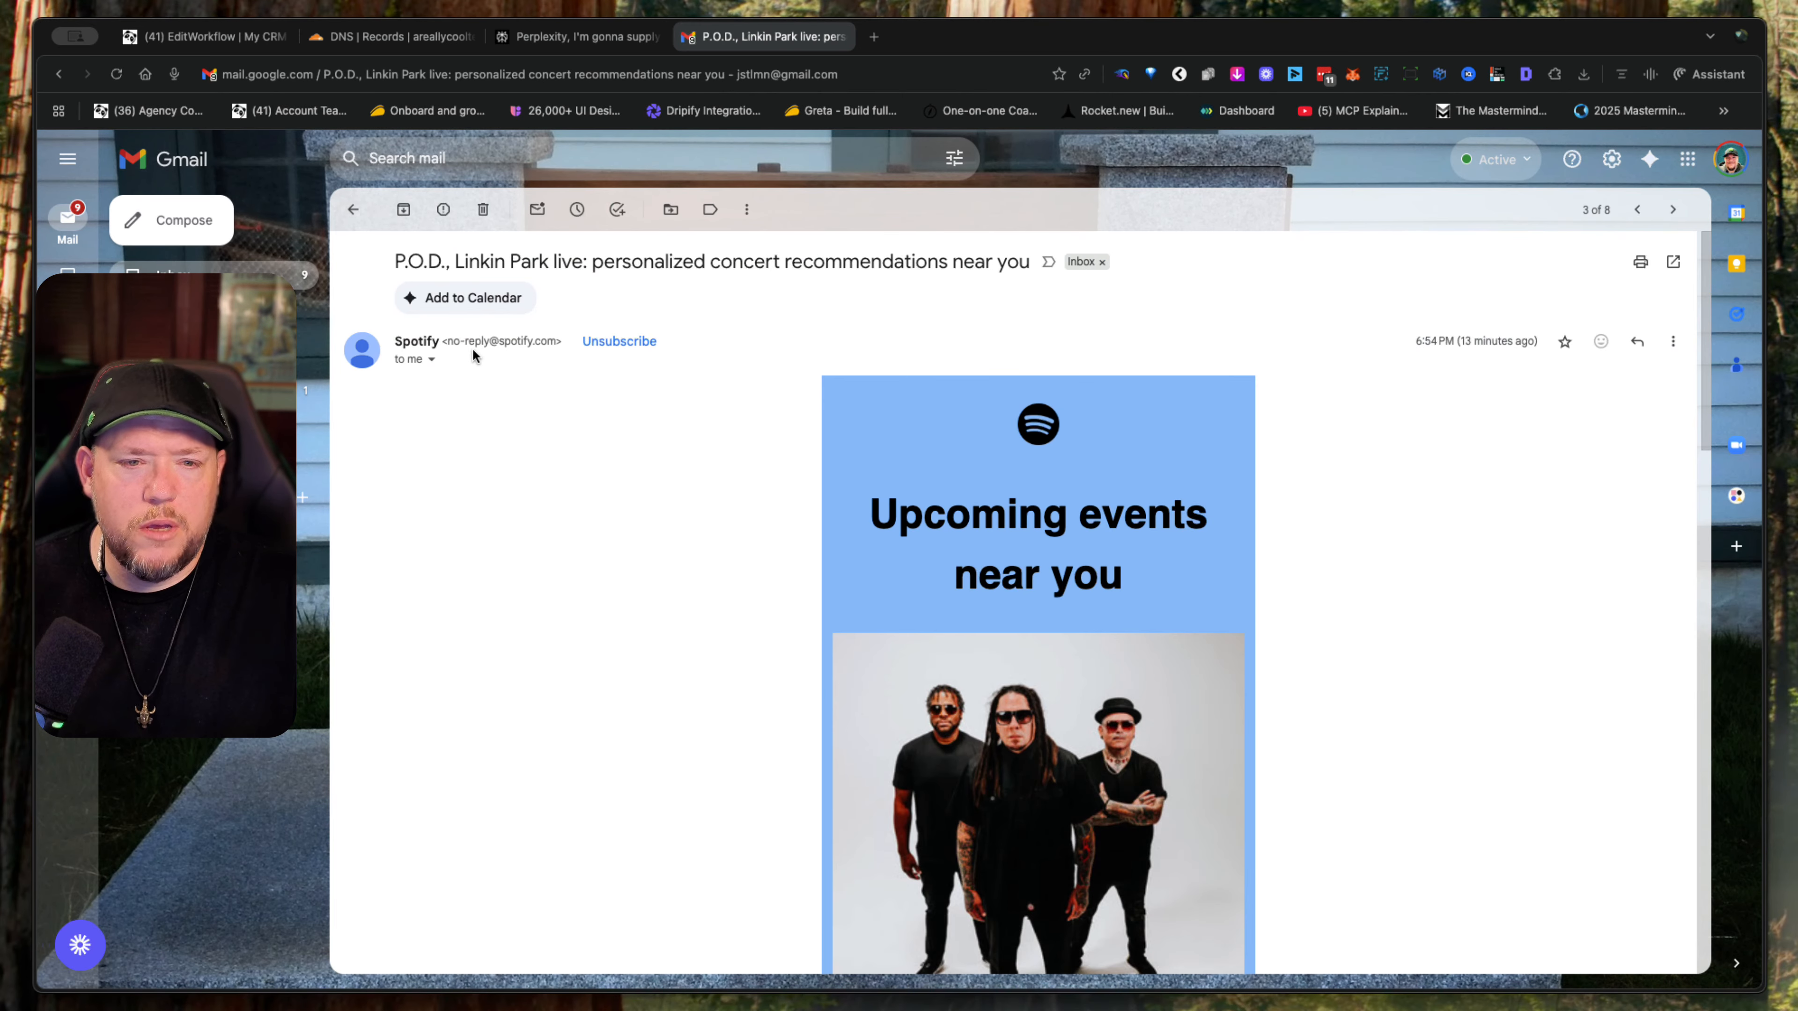
{"action": "left_click", "coordinate": [431, 359]}
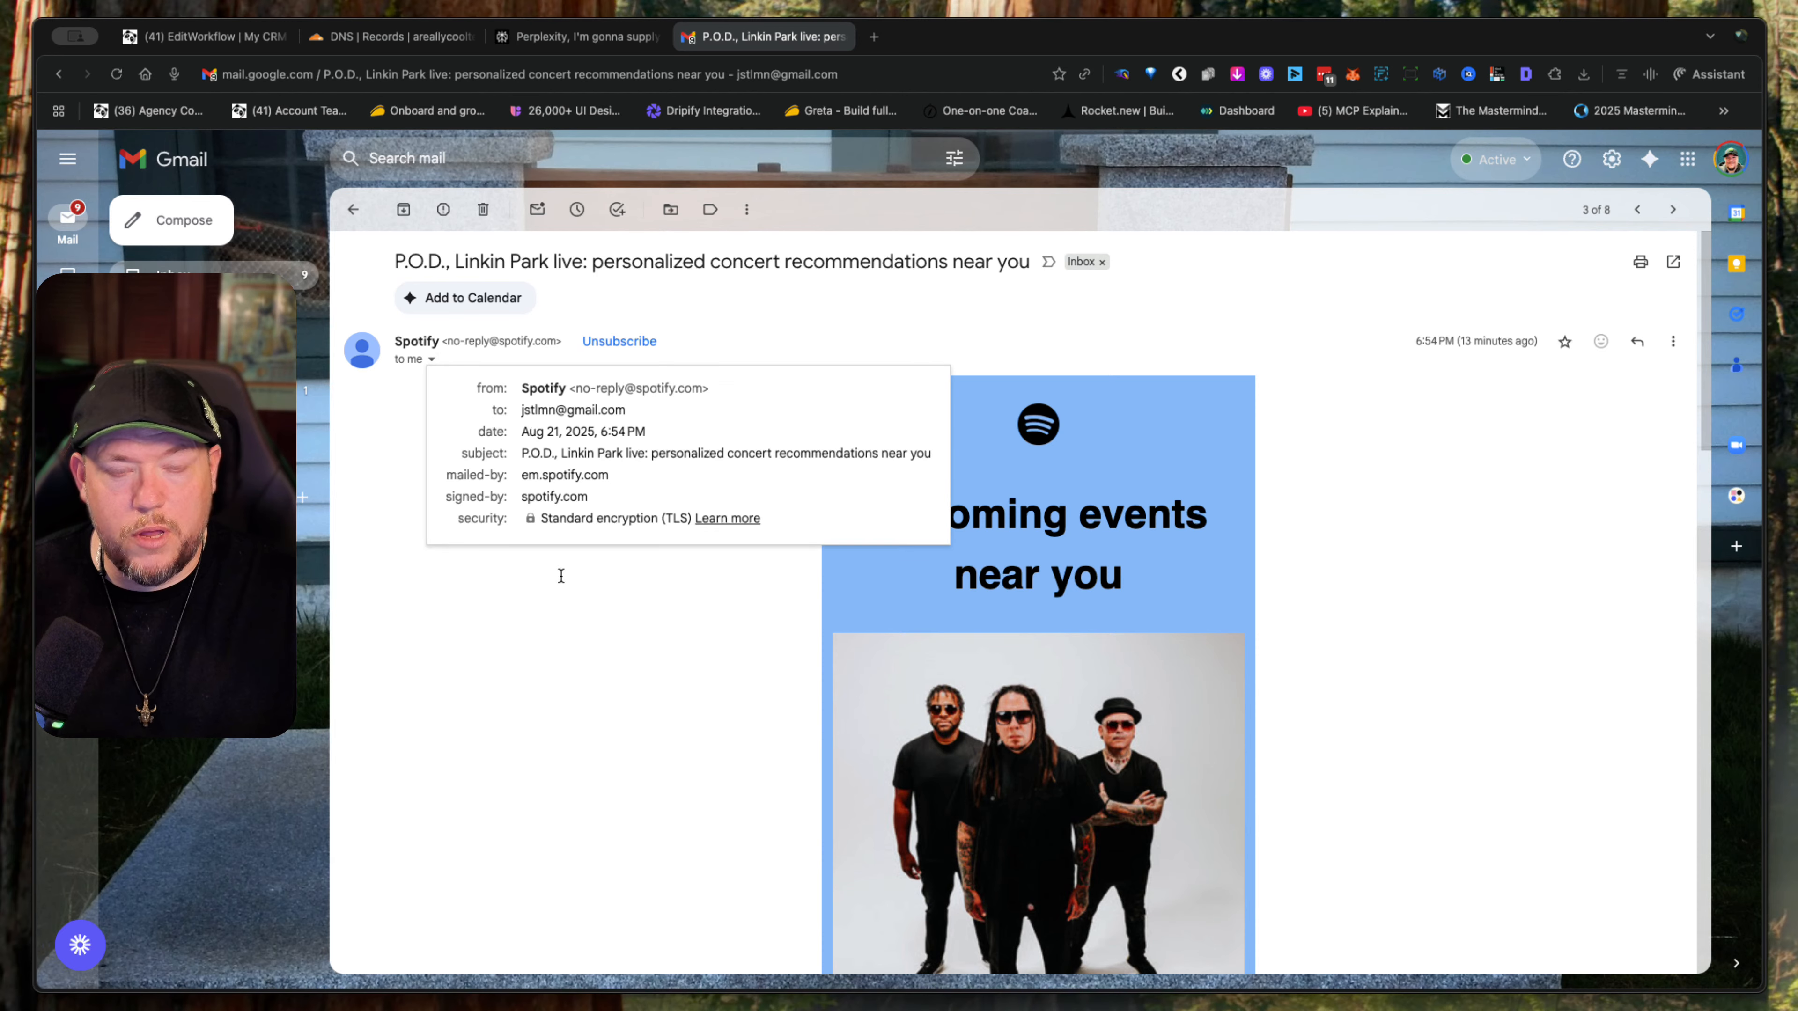
{"action": "left_click", "coordinate": [635, 723]}
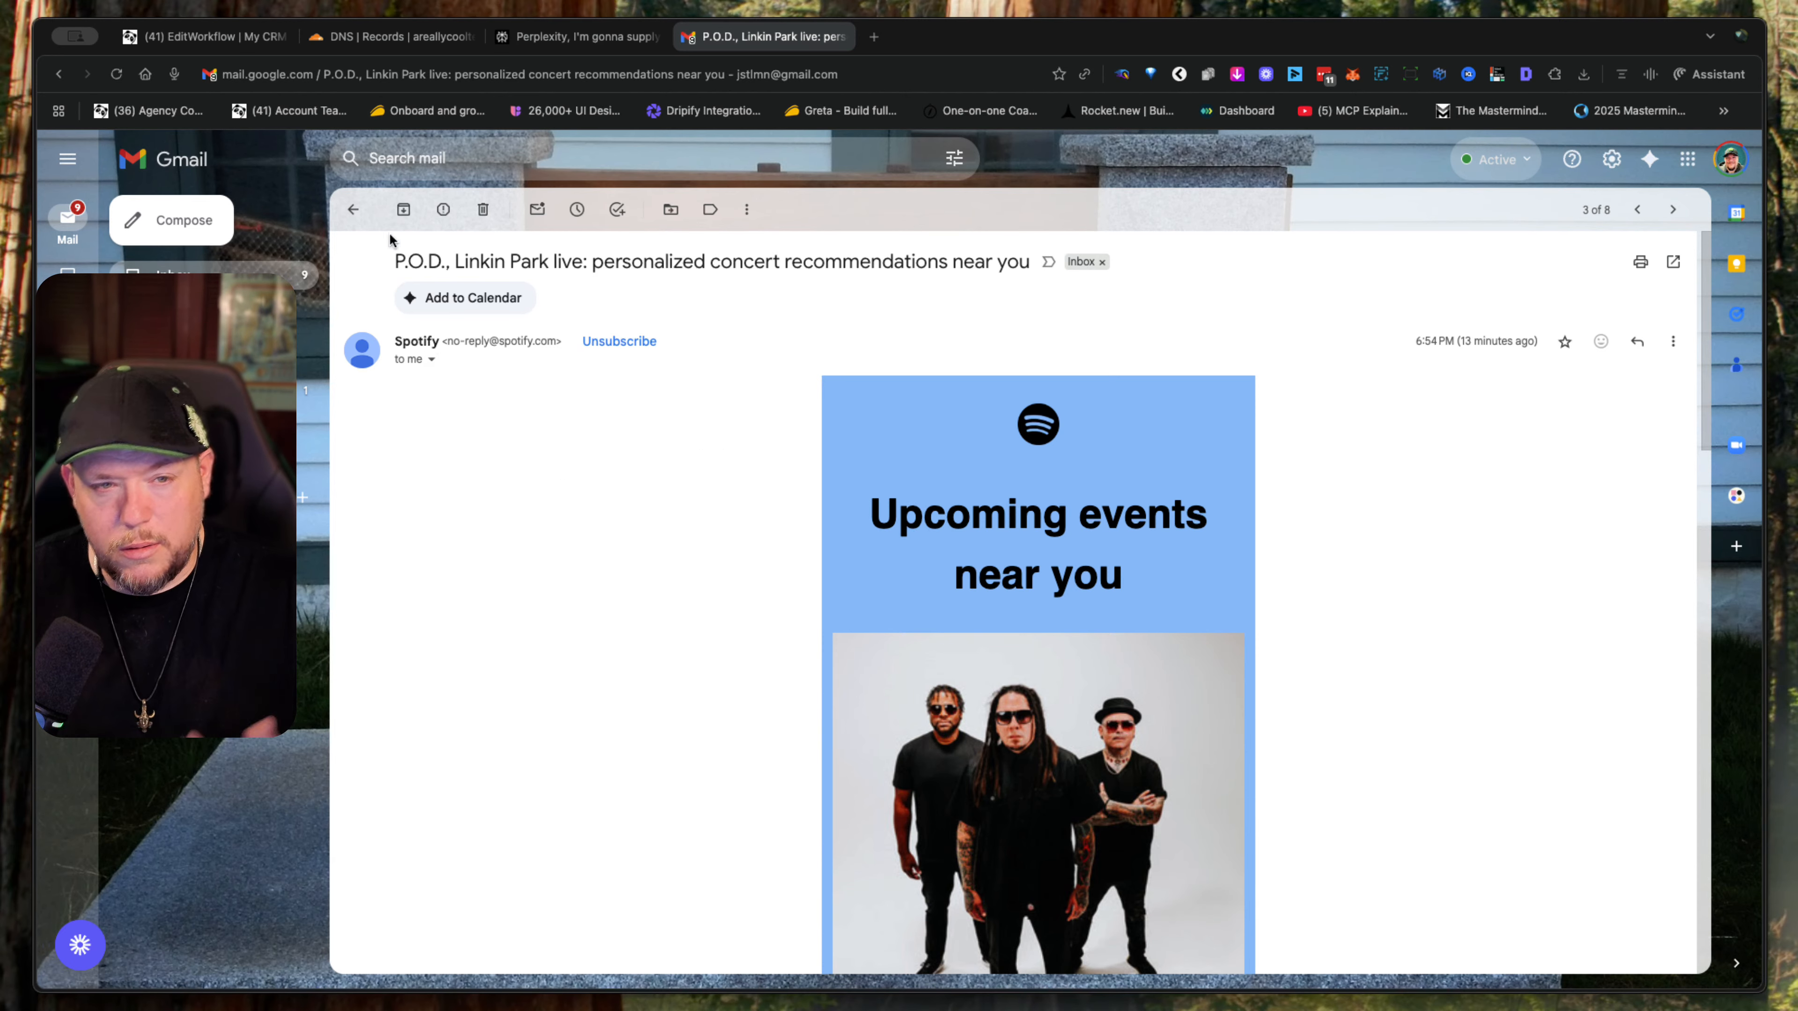
{"action": "left_click", "coordinate": [354, 208]}
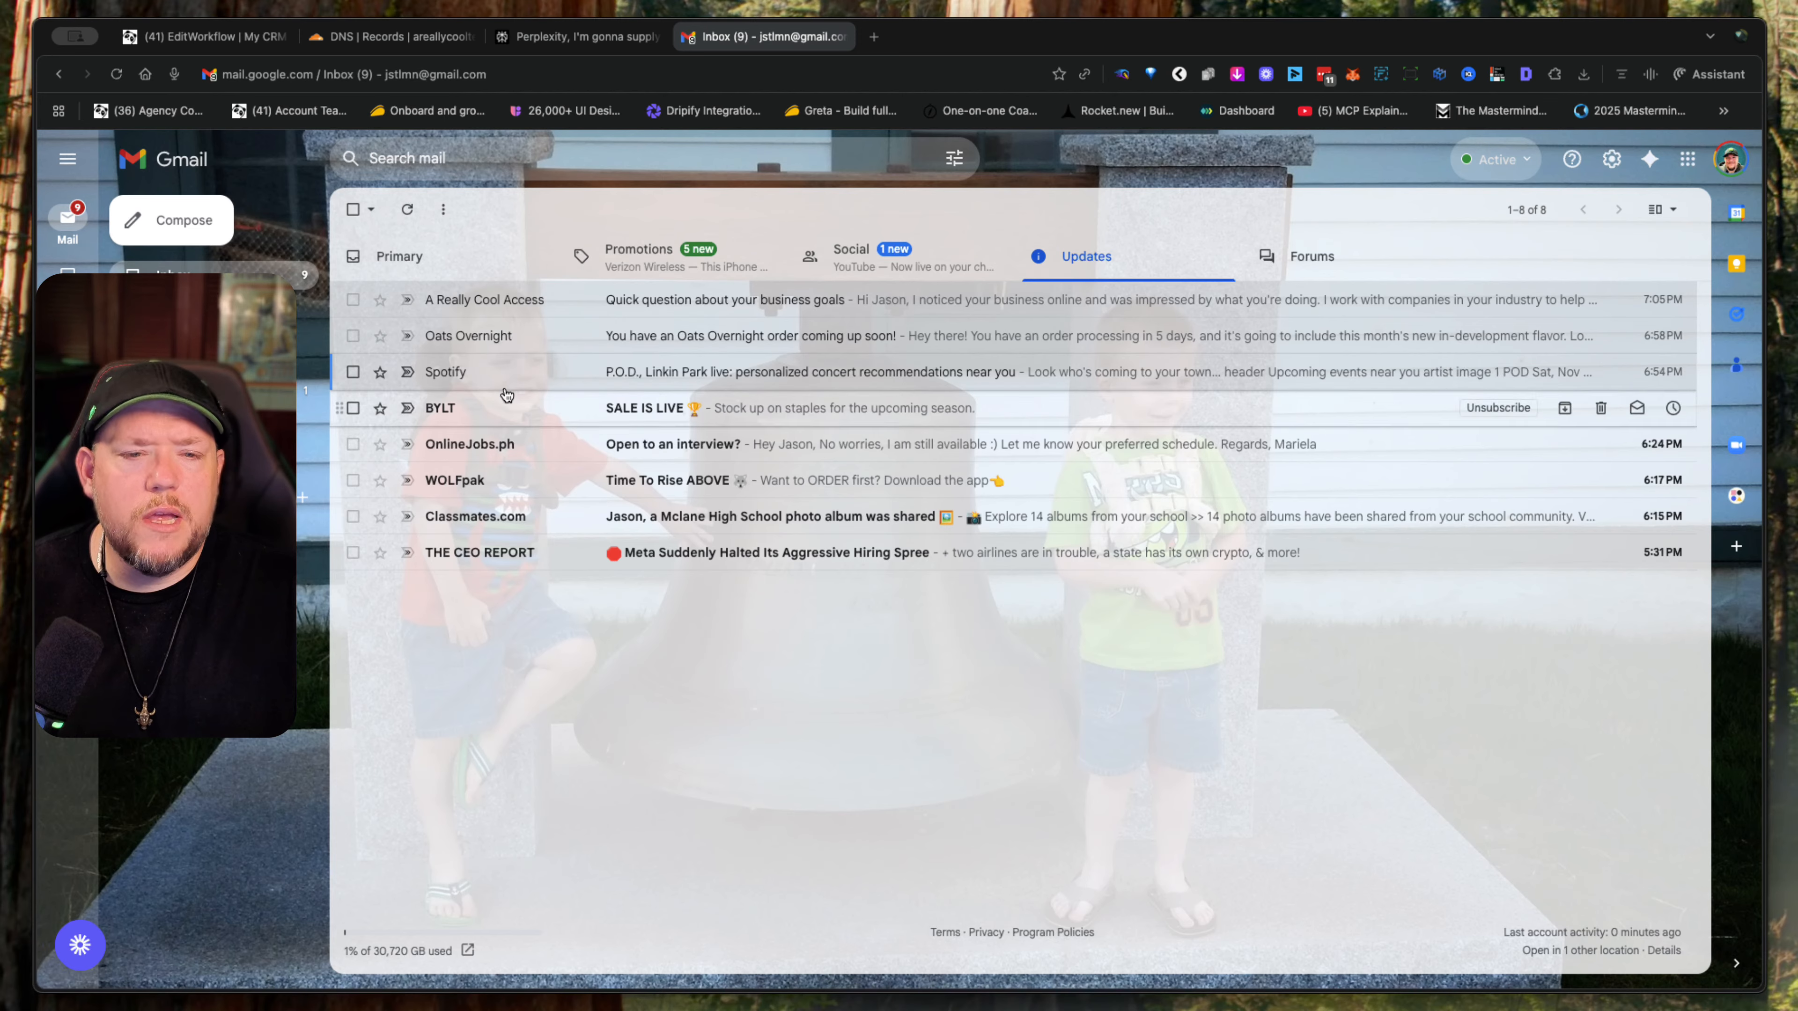
- Look over the BYLT "SALE IS LIVE" email's sender line and body, and return to the inbox
{"action": "left_click", "coordinate": [498, 418]}
{"action": "scroll", "coordinate": [554, 479], "scroll_direction": "down", "scroll_amount": 5}
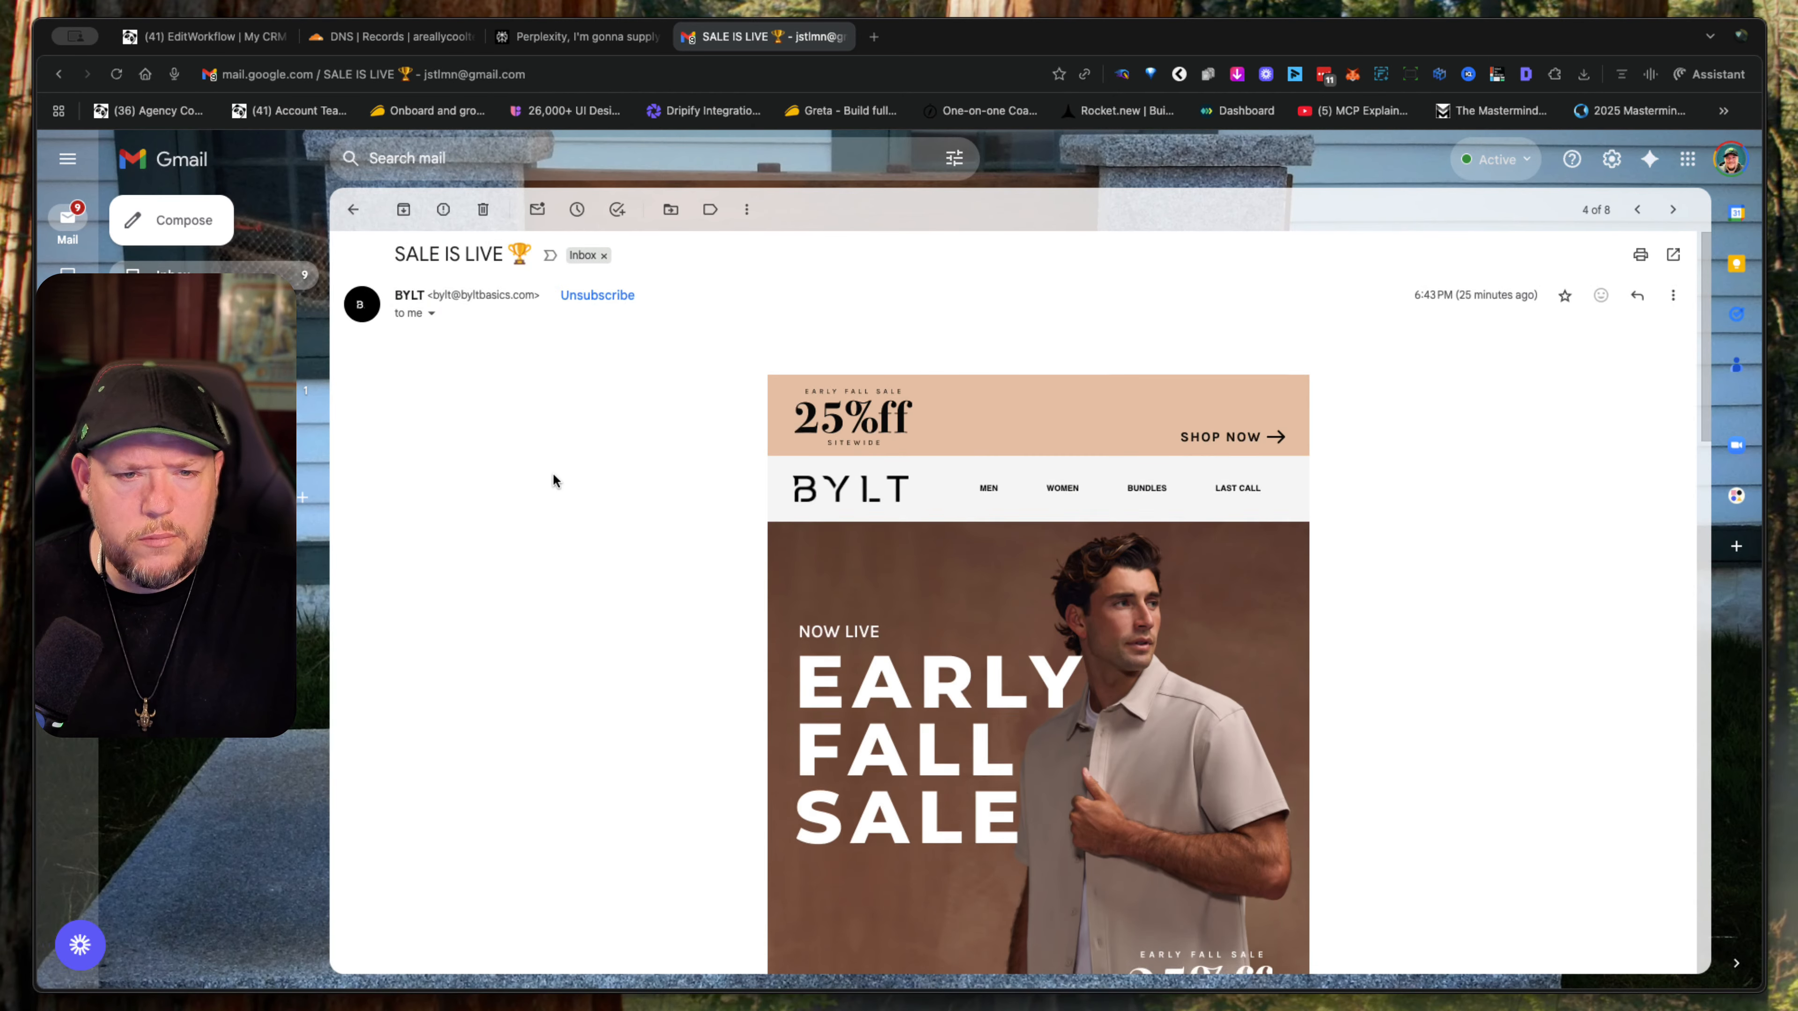
{"action": "scroll", "coordinate": [554, 479], "scroll_direction": "up", "scroll_amount": 5}
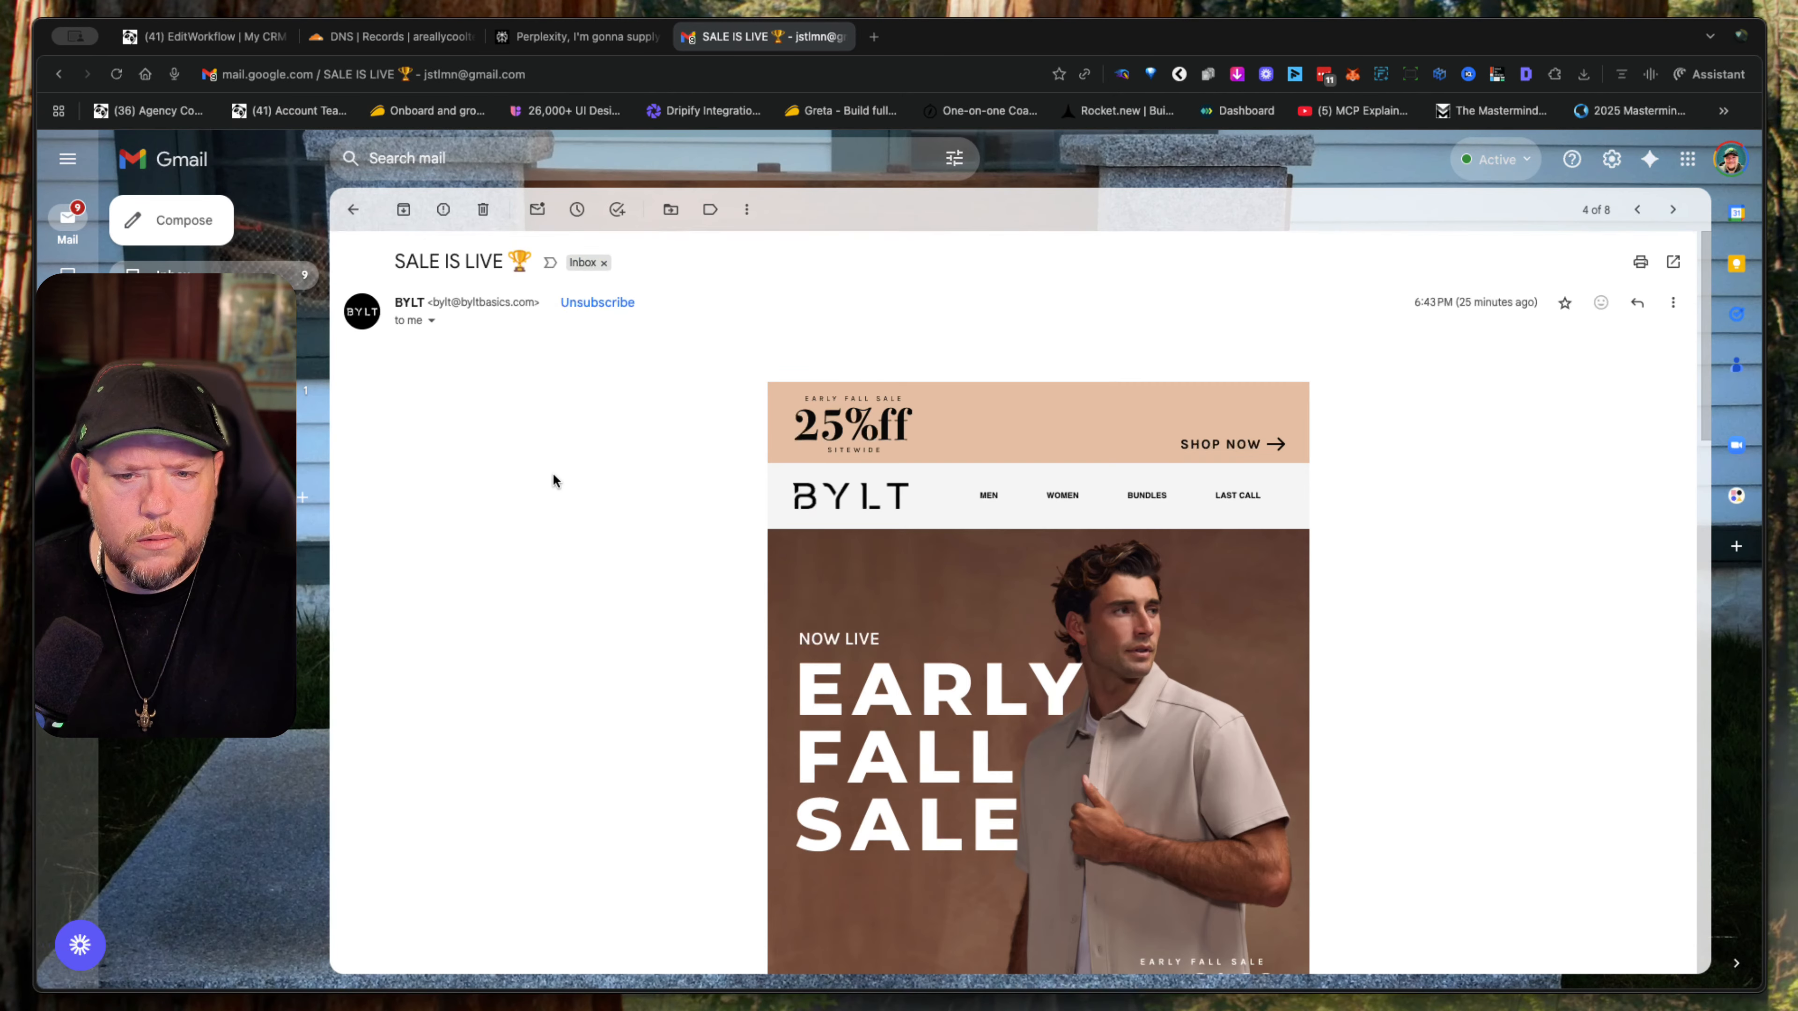
{"action": "left_click", "coordinate": [352, 209]}
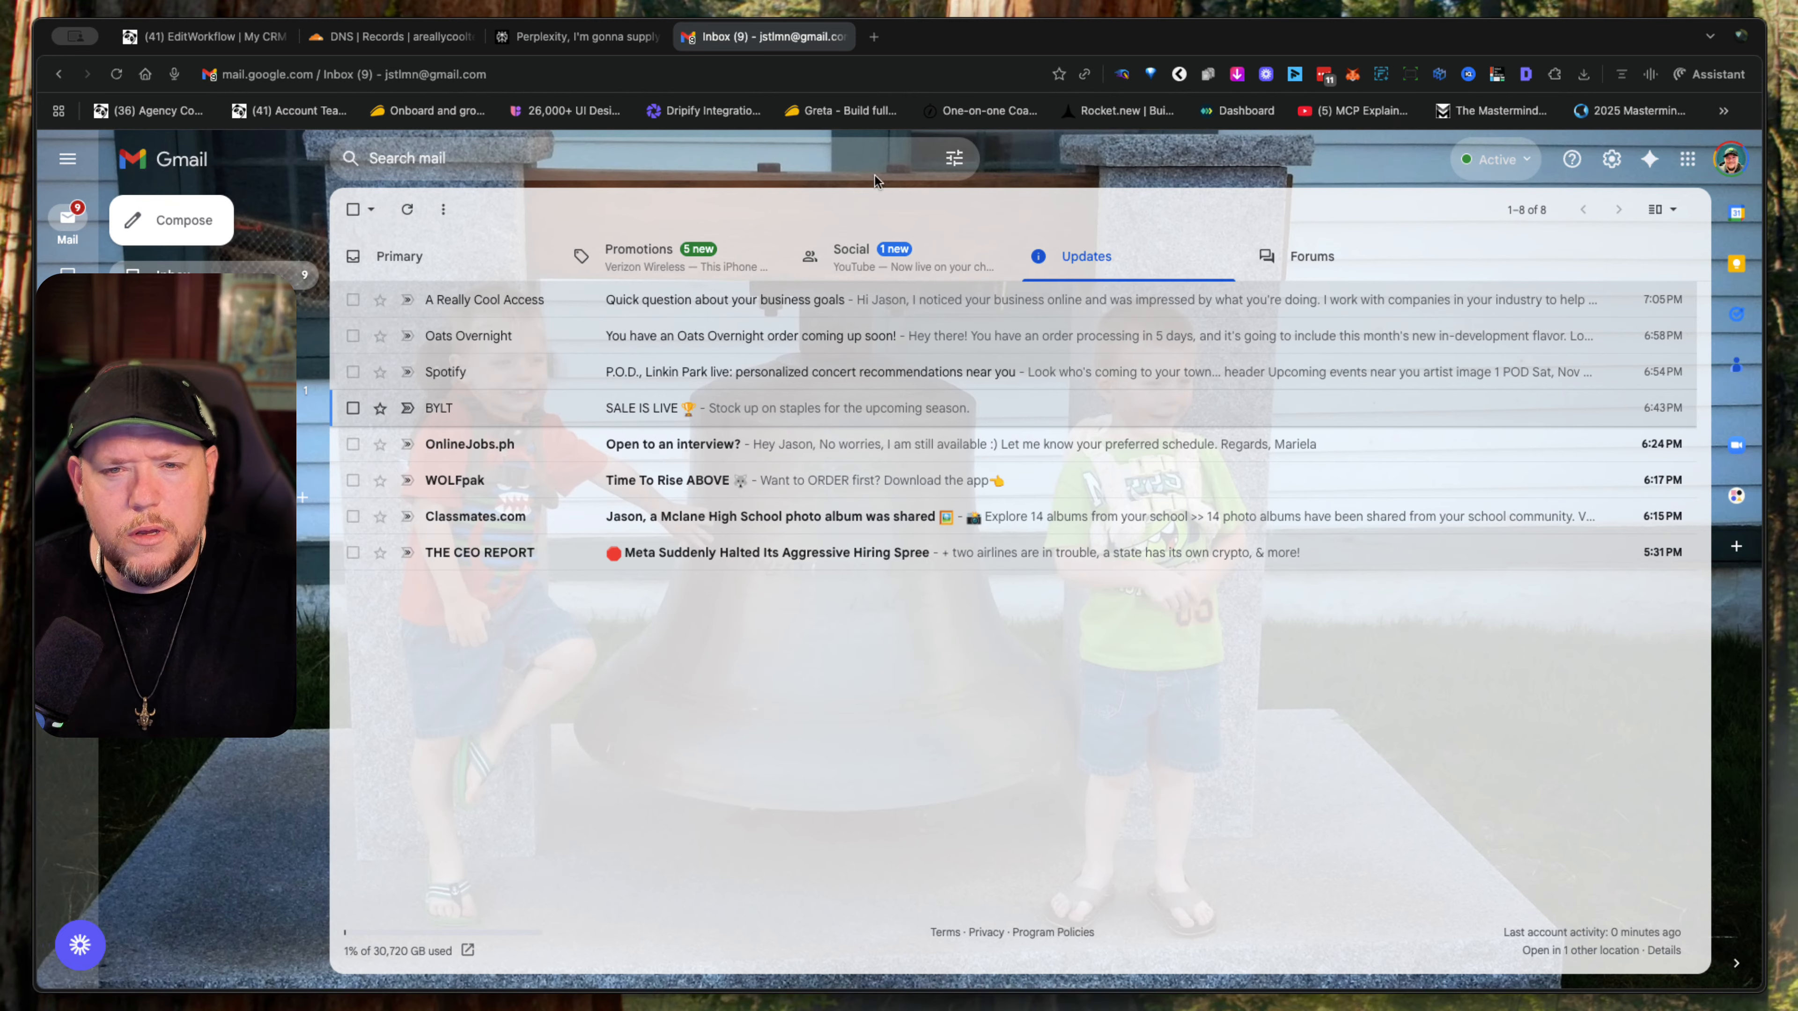
- Switch back to the My CRM Dash workflow editor and return to the workflow list
{"action": "left_click", "coordinate": [177, 39]}
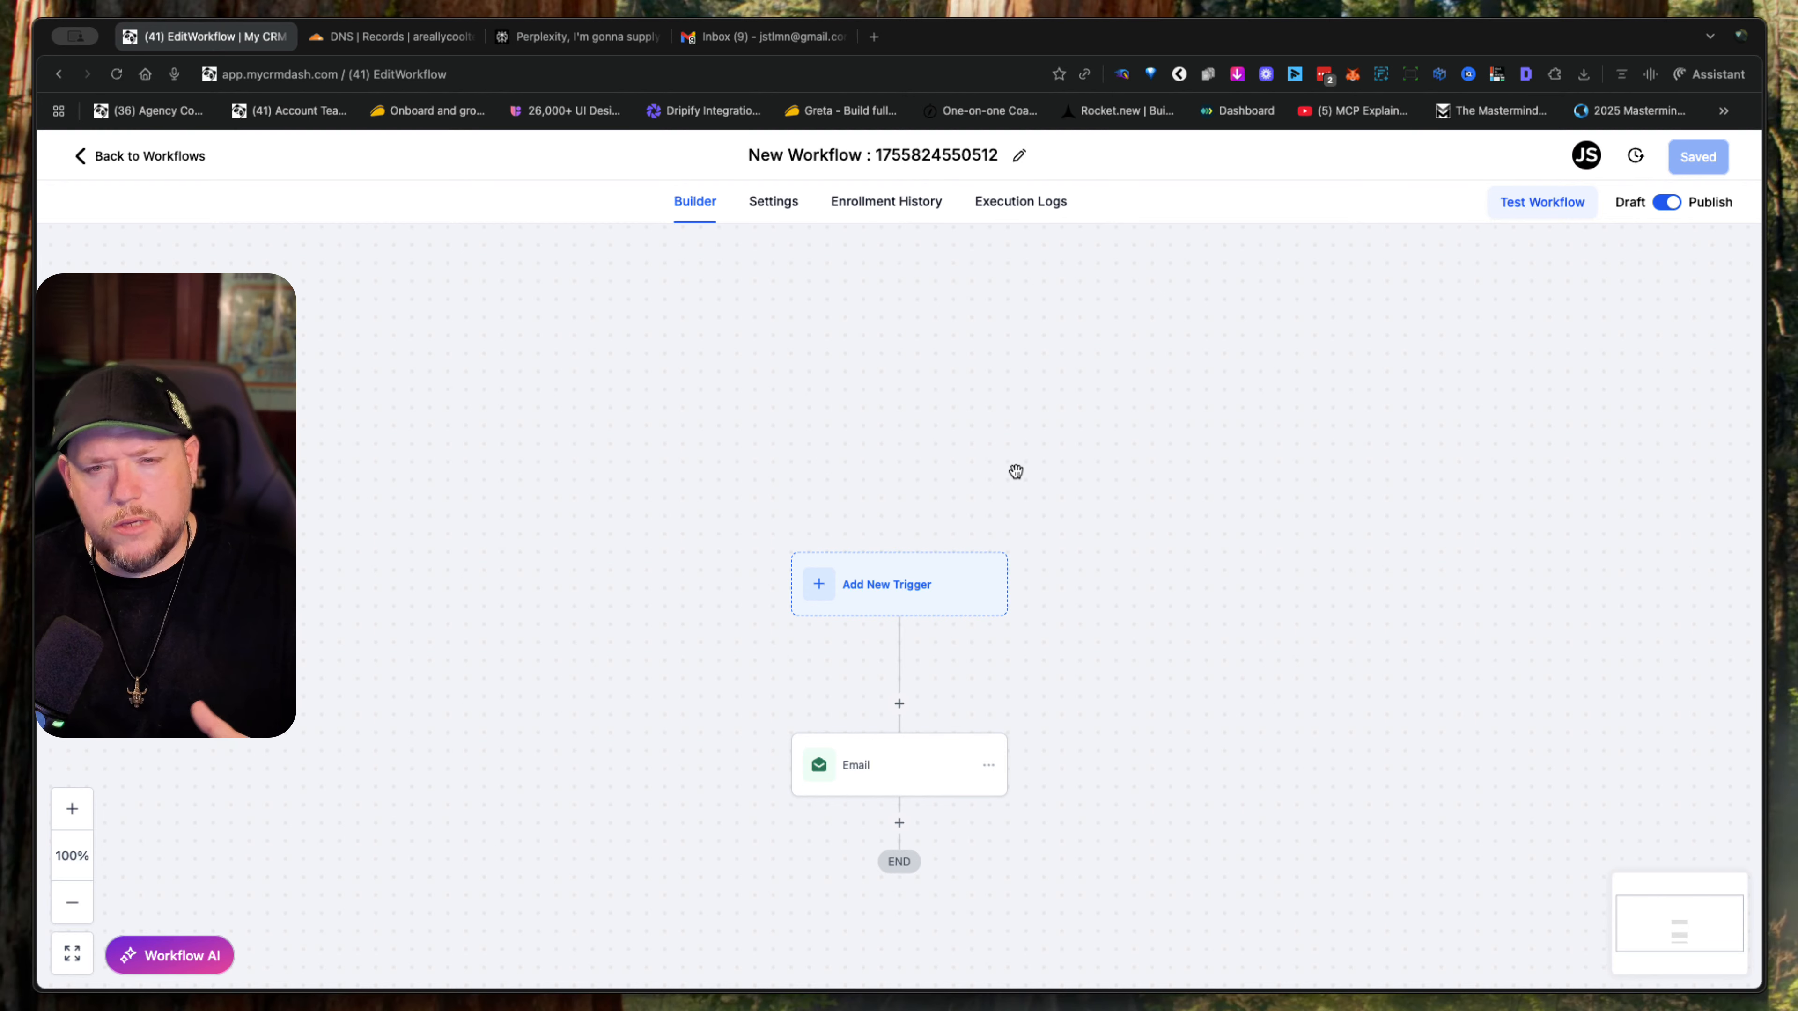
{"action": "left_click", "coordinate": [186, 159]}
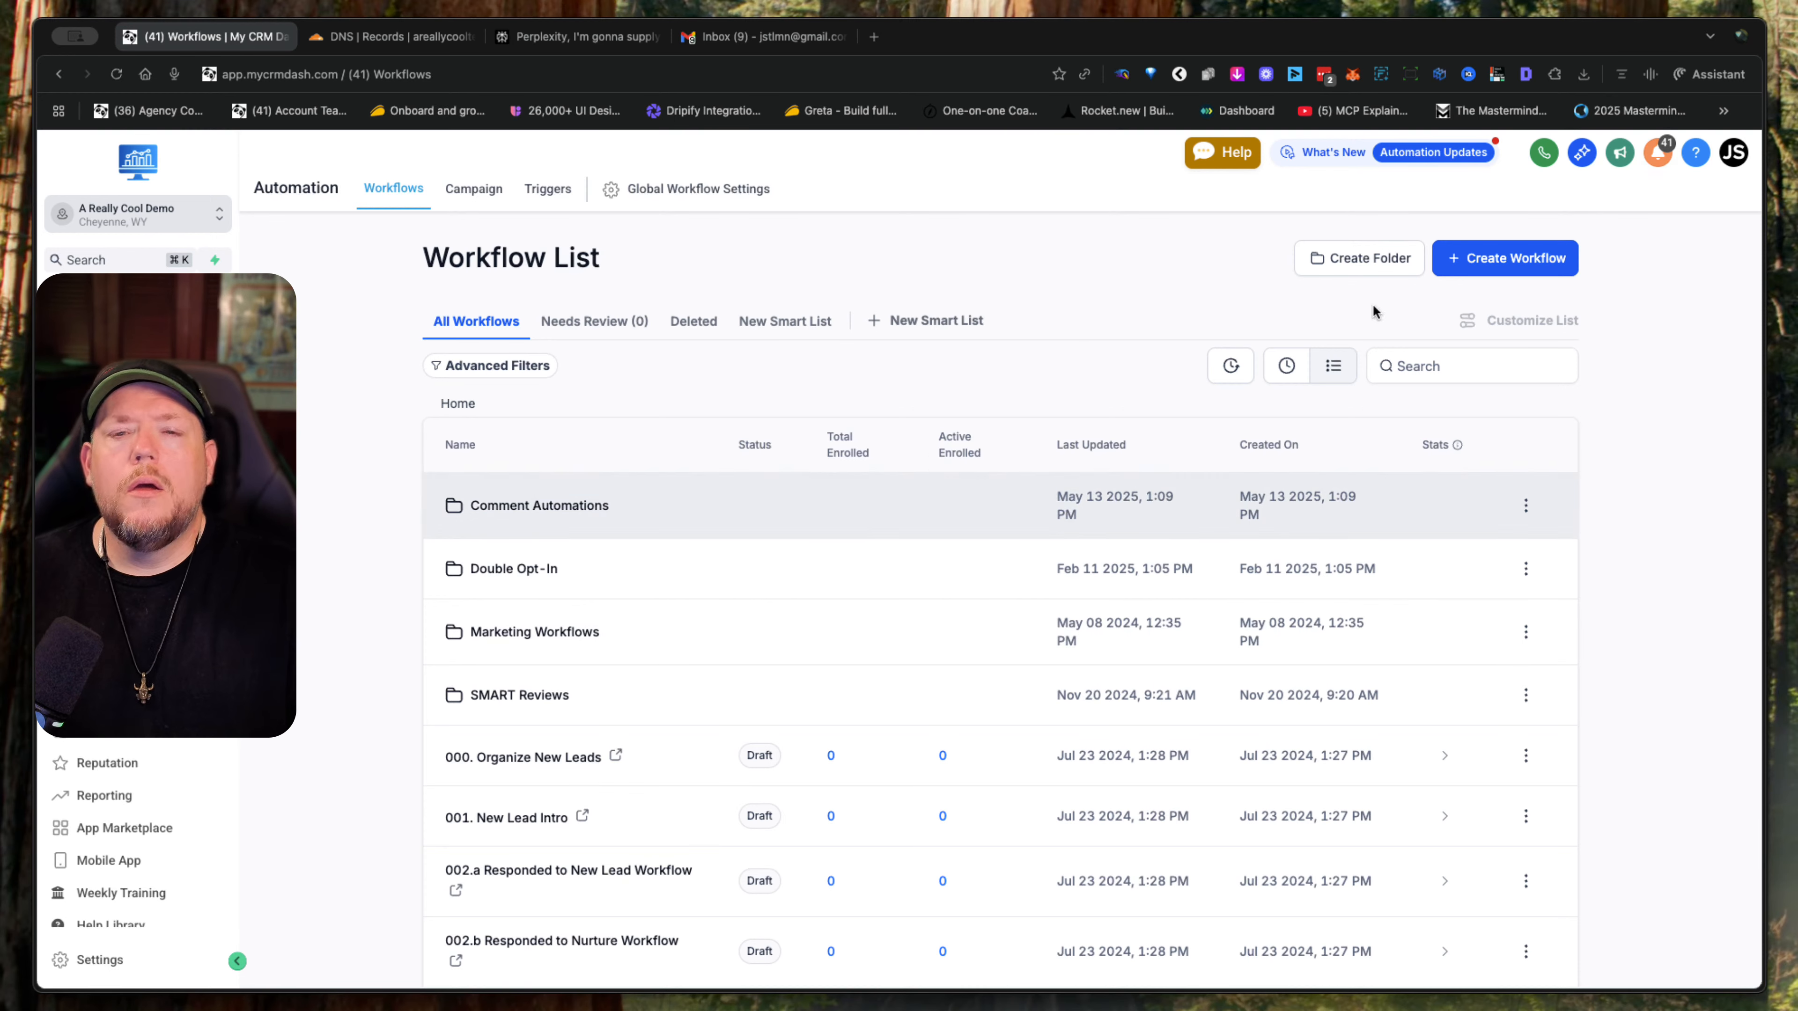
- Create a workflow from scratch and have Workflow AI build a domain warm-up sequence with probably 15 sends, 50 people at a time, every hour
{"action": "left_click", "coordinate": [1521, 254]}
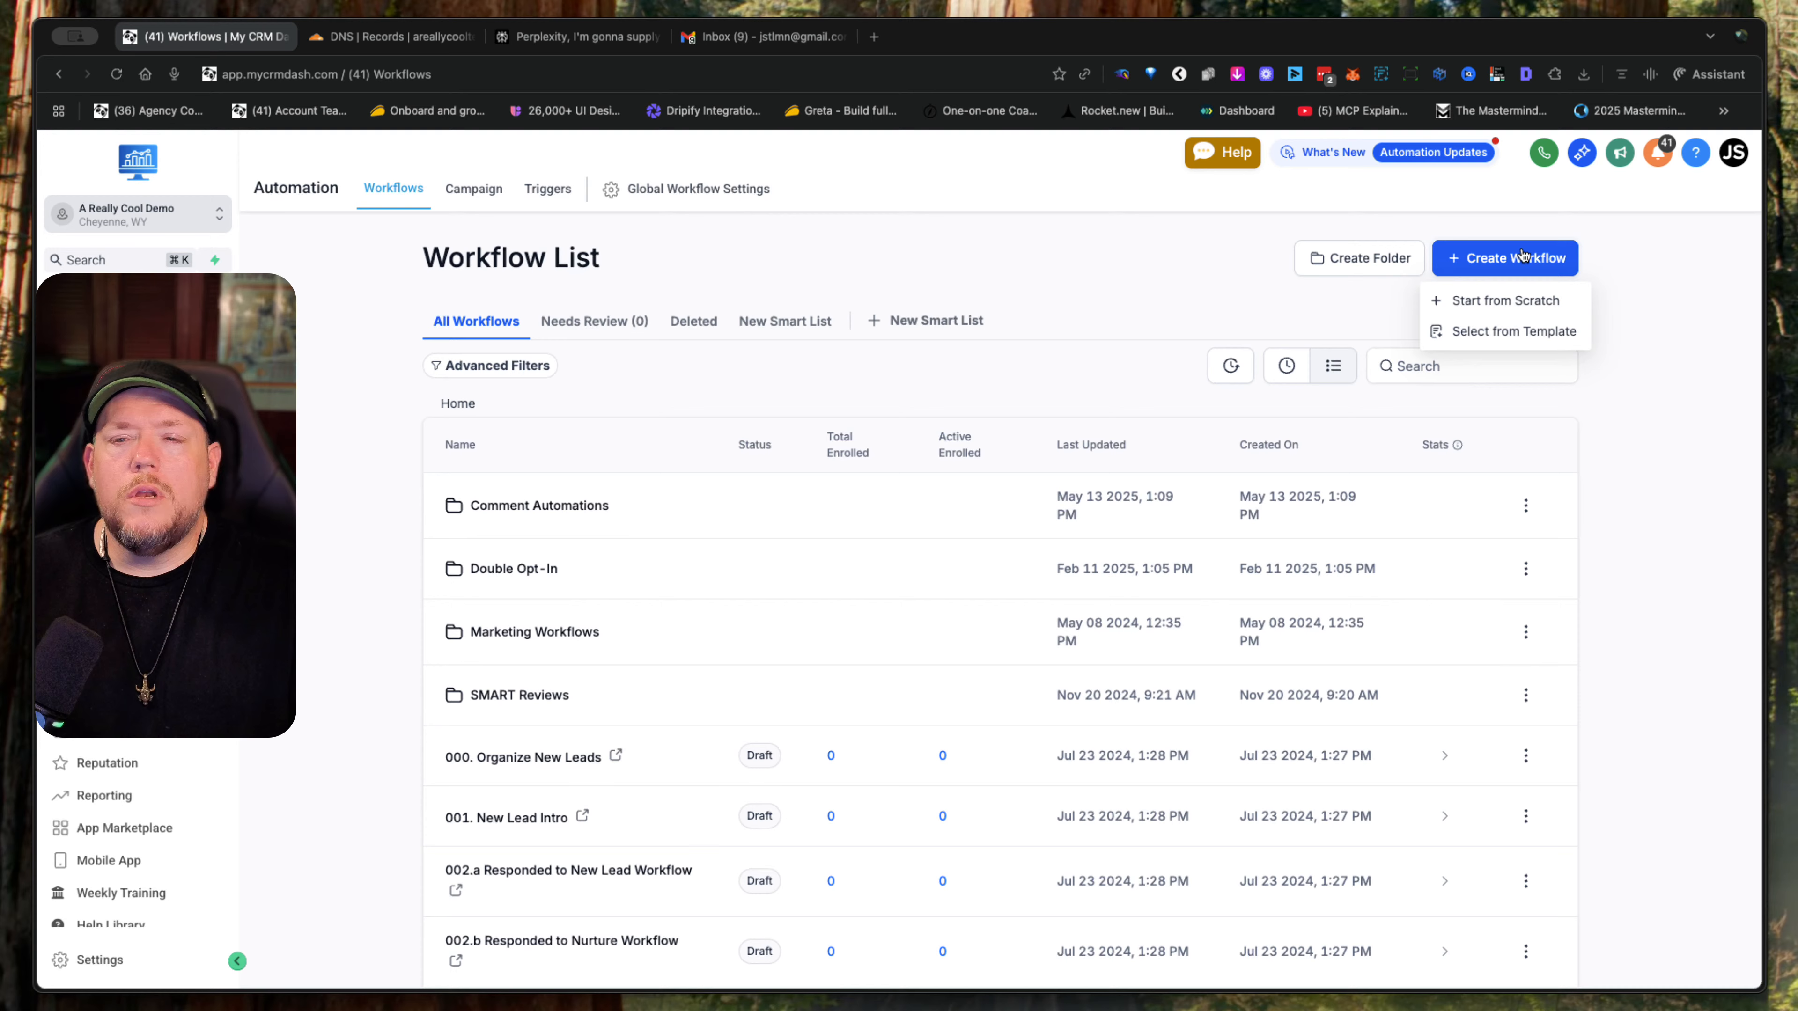
{"action": "left_click", "coordinate": [1489, 303]}
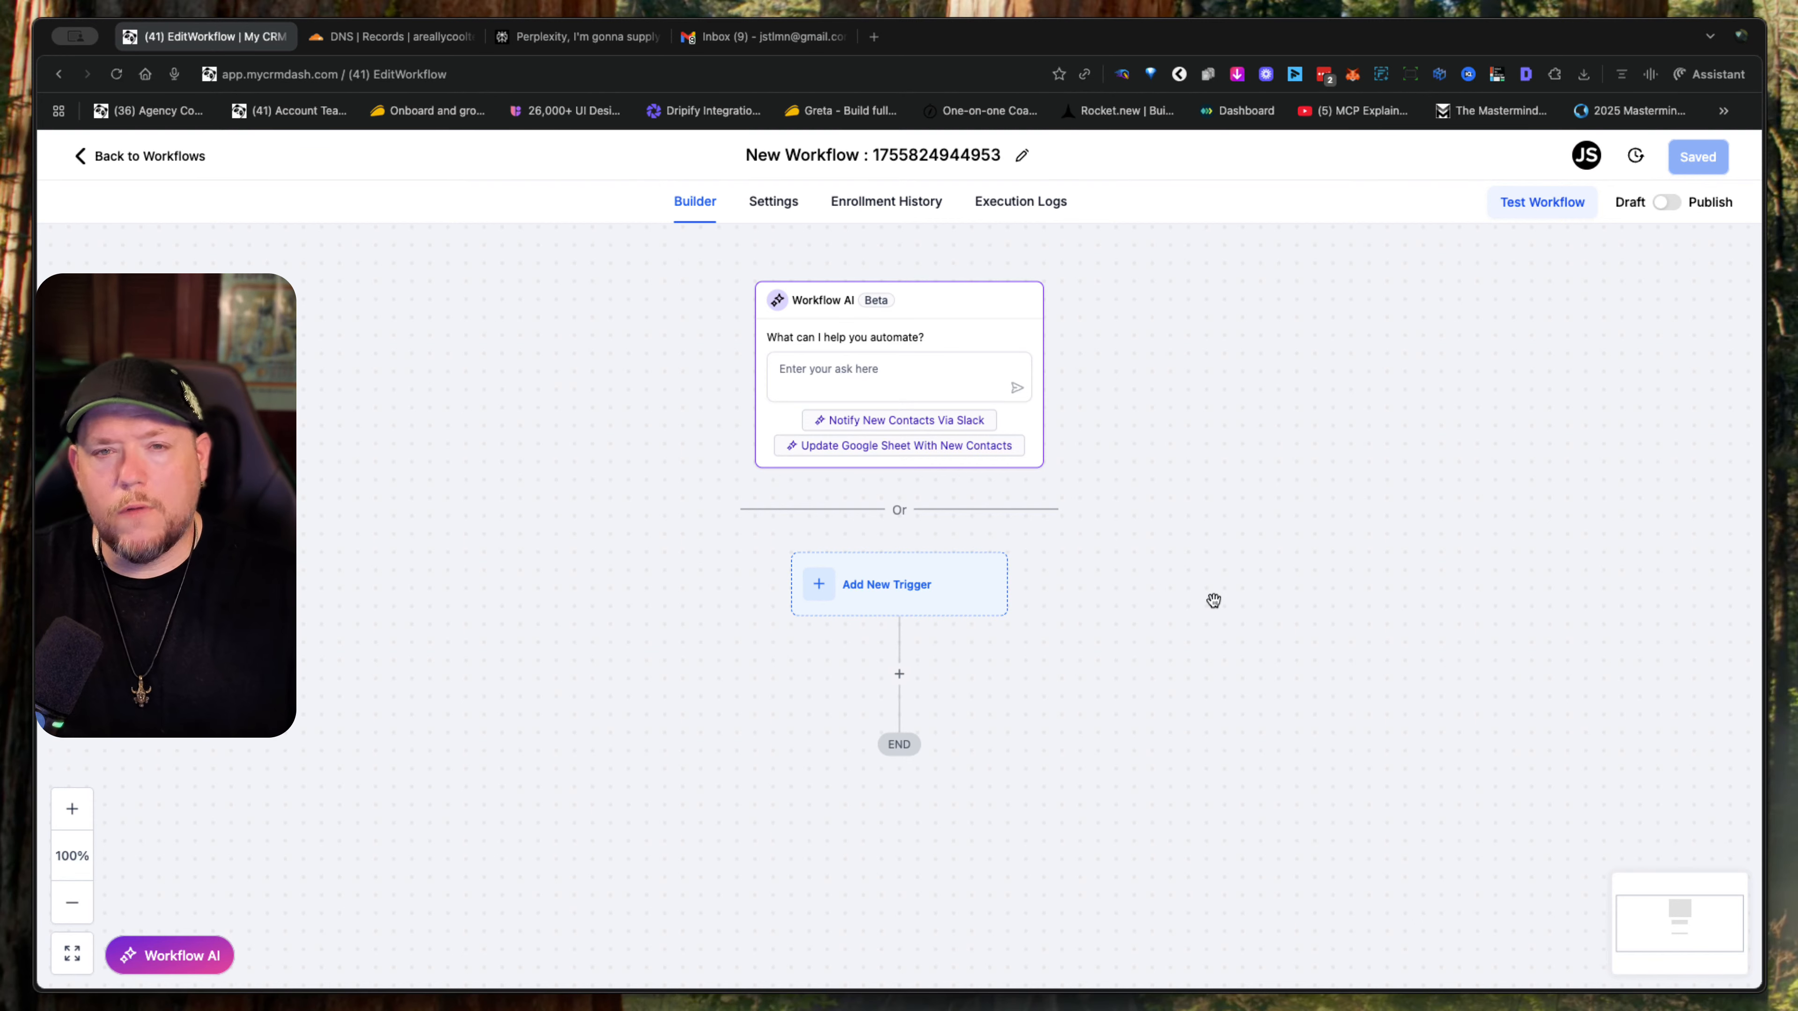
{"action": "left_click", "coordinate": [895, 366]}
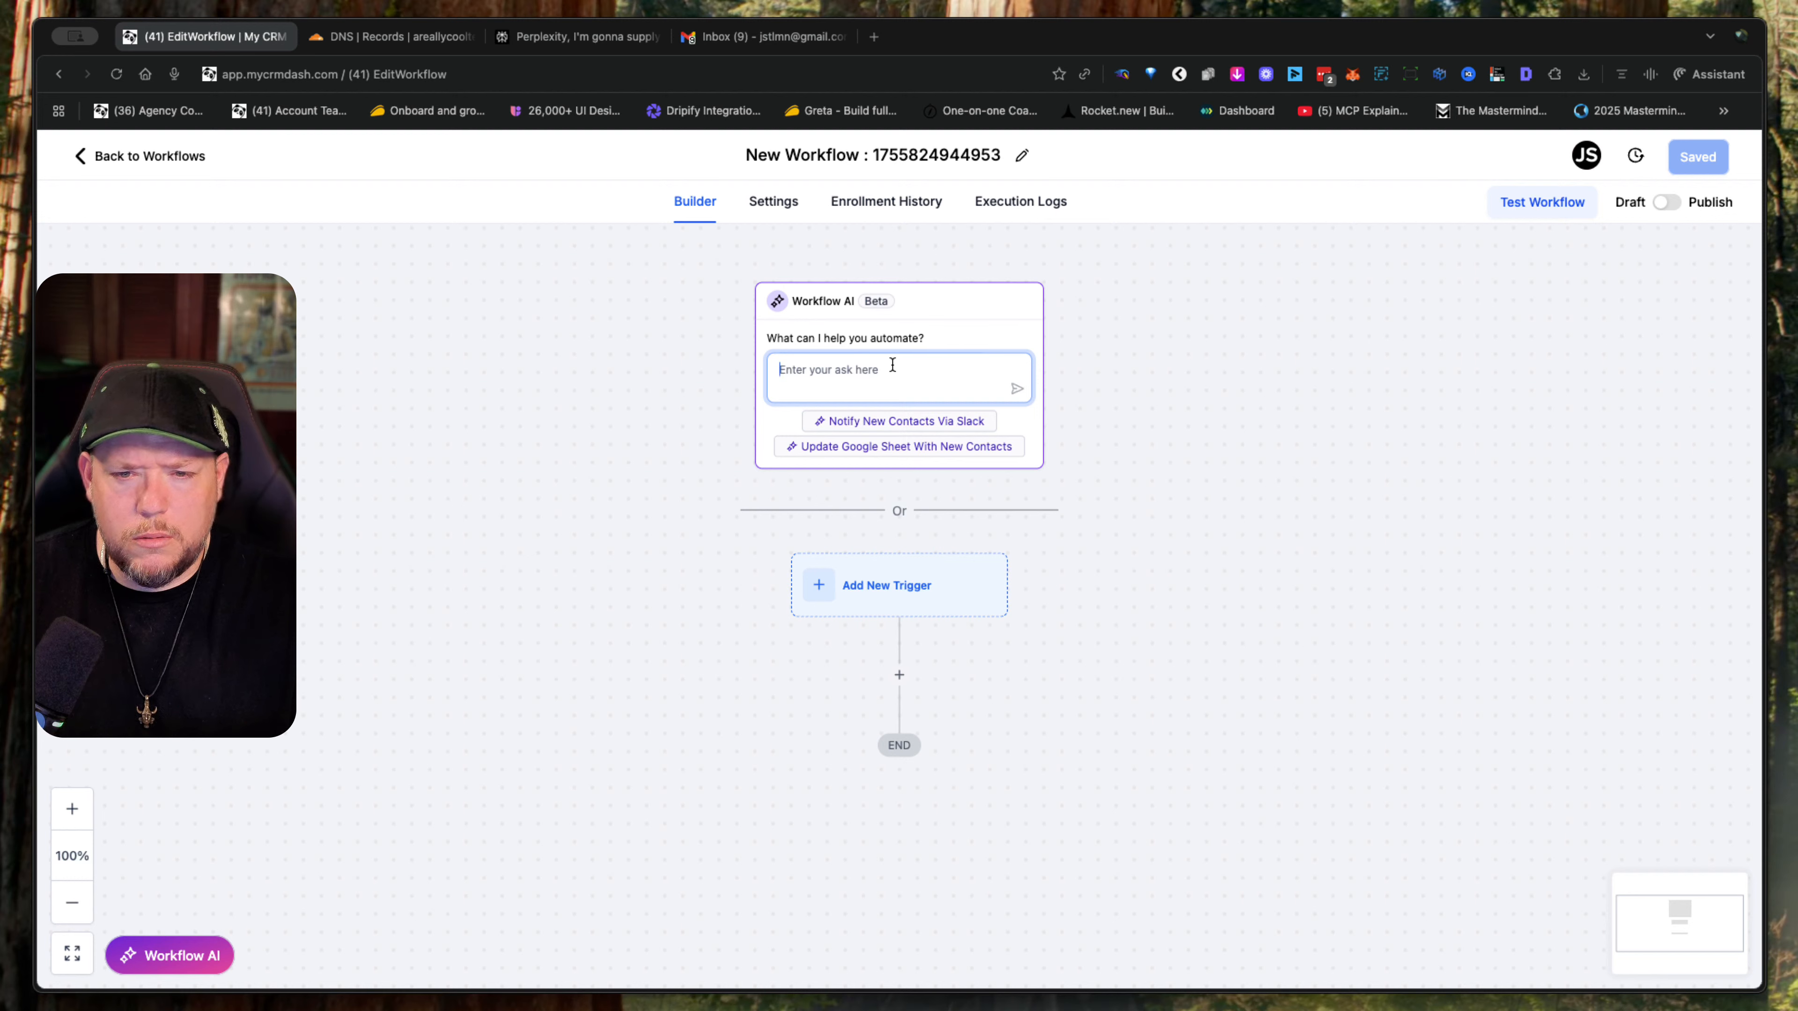
{"action": "key", "text": "super+v"}
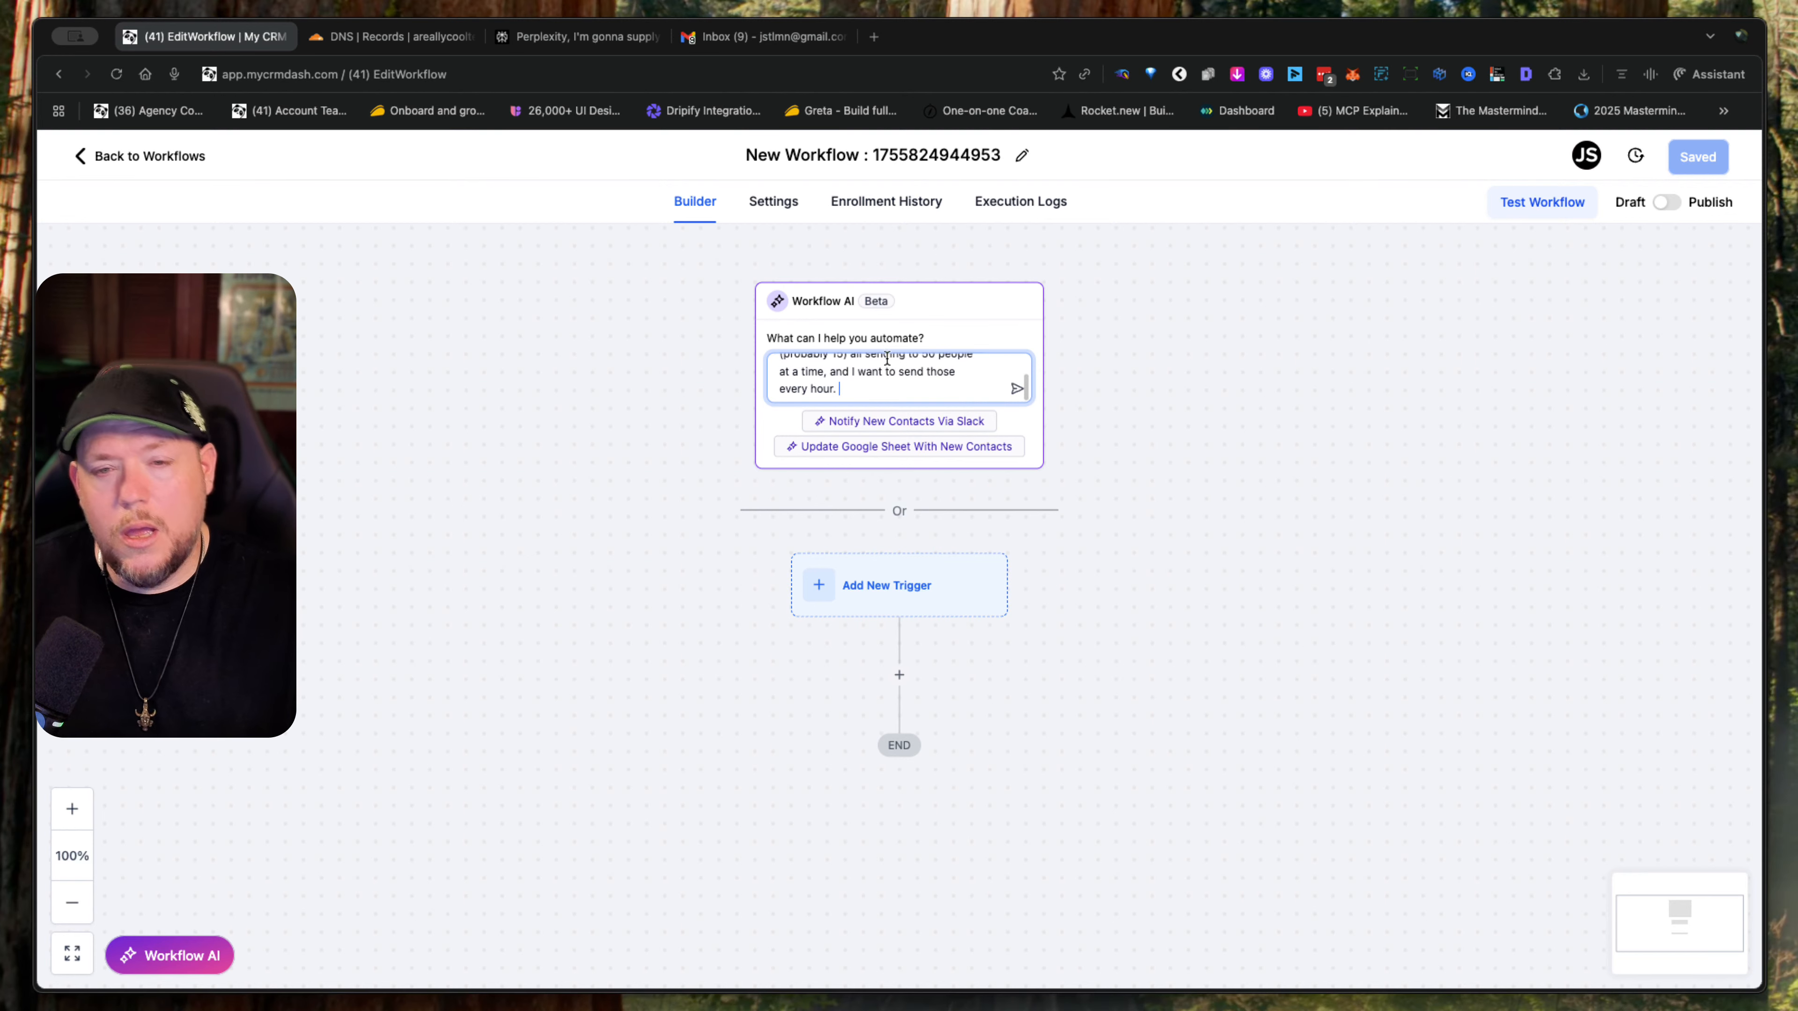
{"action": "left_click", "coordinate": [1009, 389]}
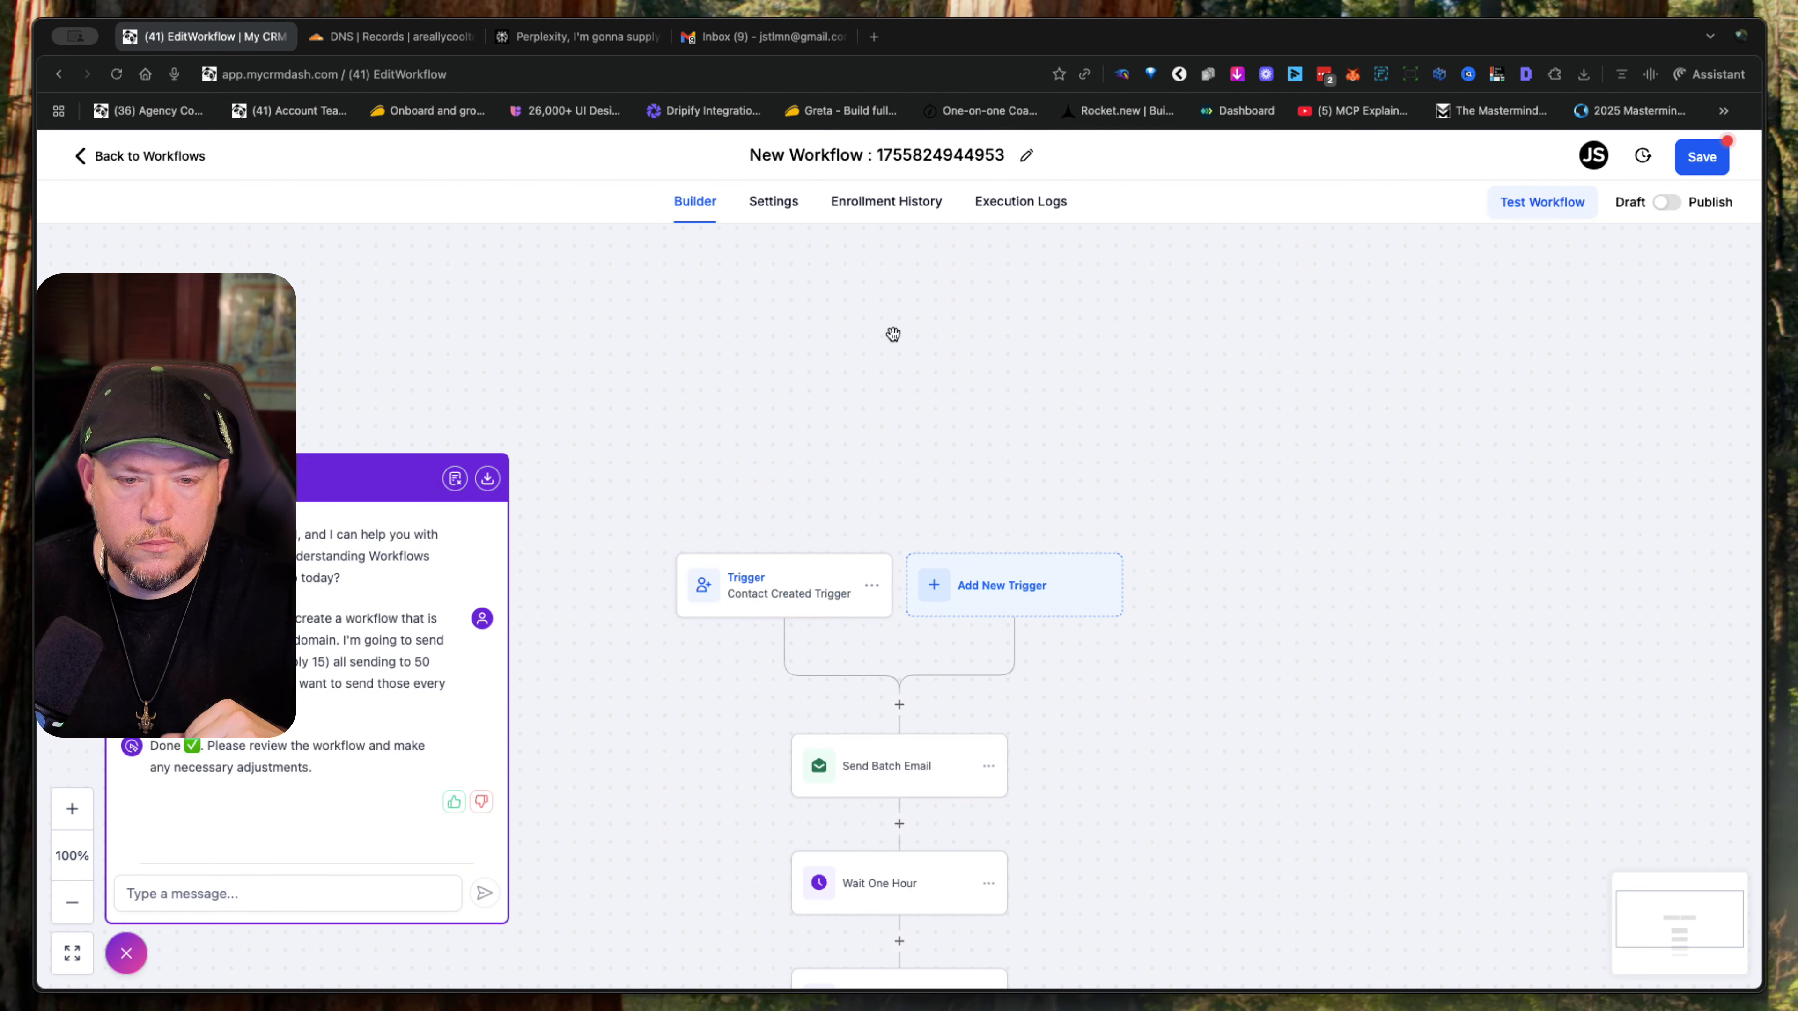
- Review the generated workflow's actions, checking the Send Batch Email settings and the Drip Next Batch size and interval
{"action": "scroll", "coordinate": [1141, 798], "scroll_direction": "down", "scroll_amount": 5}
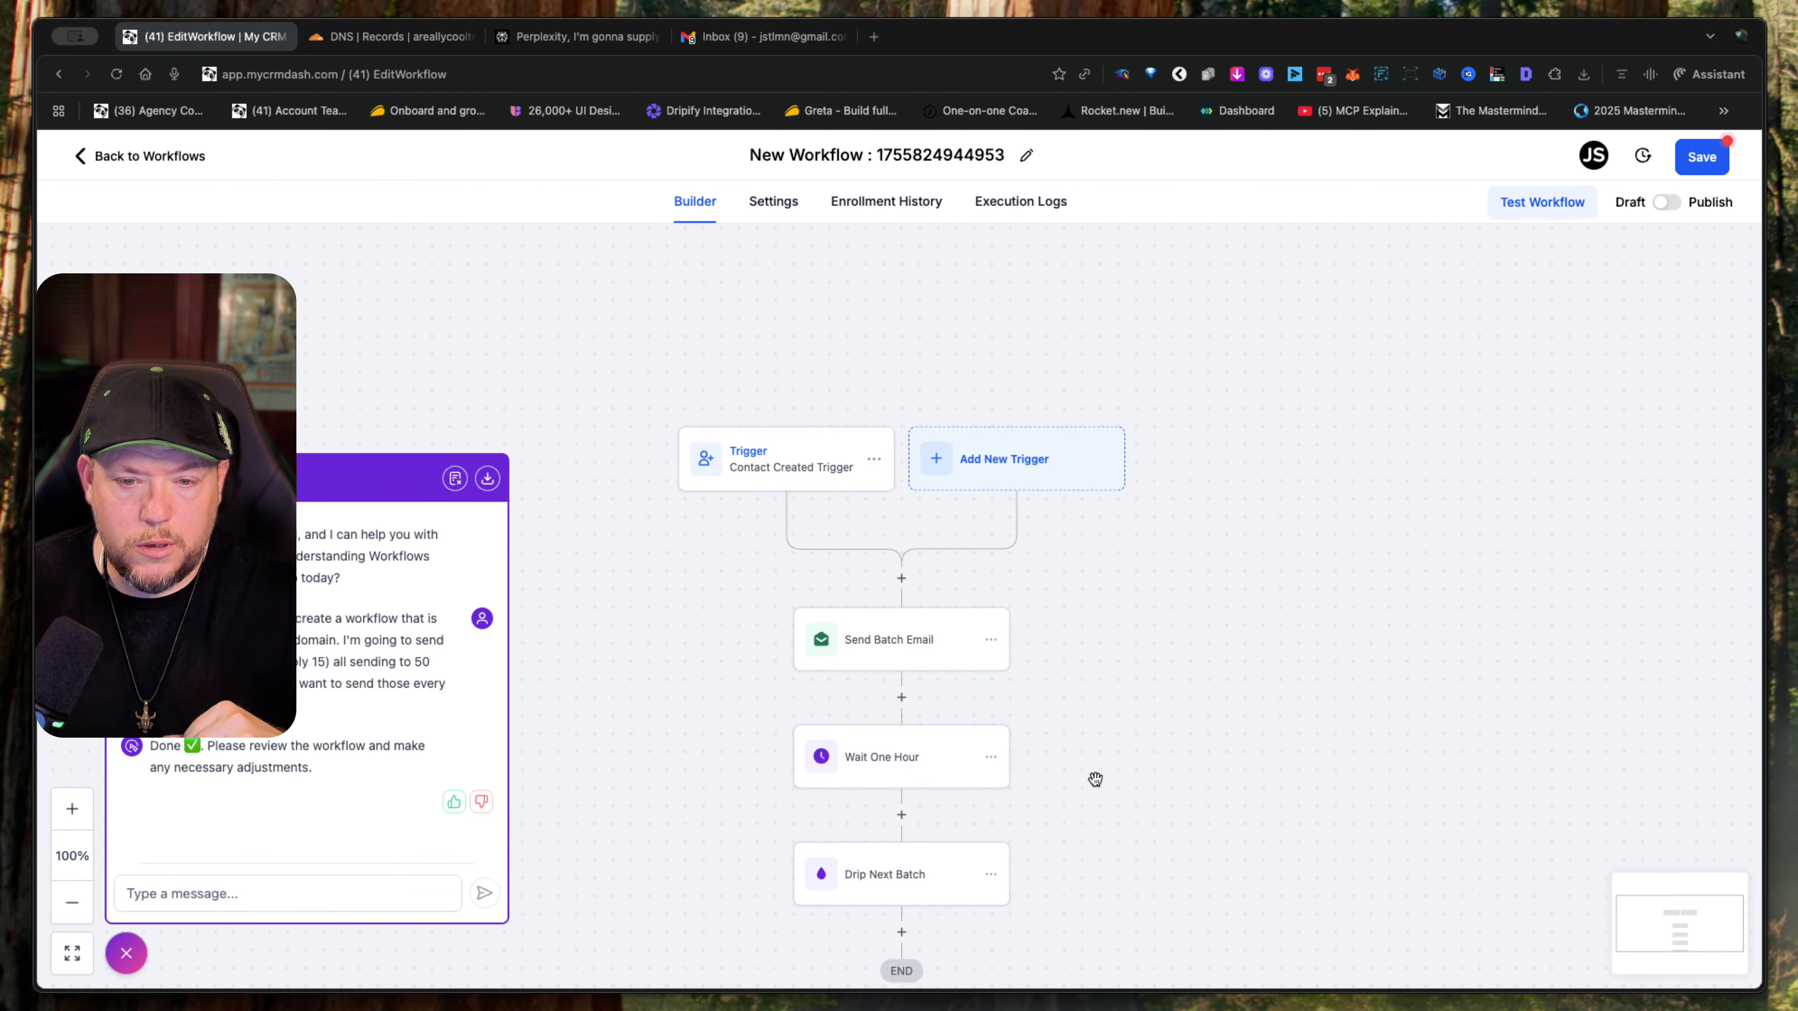
{"action": "left_click", "coordinate": [906, 546]}
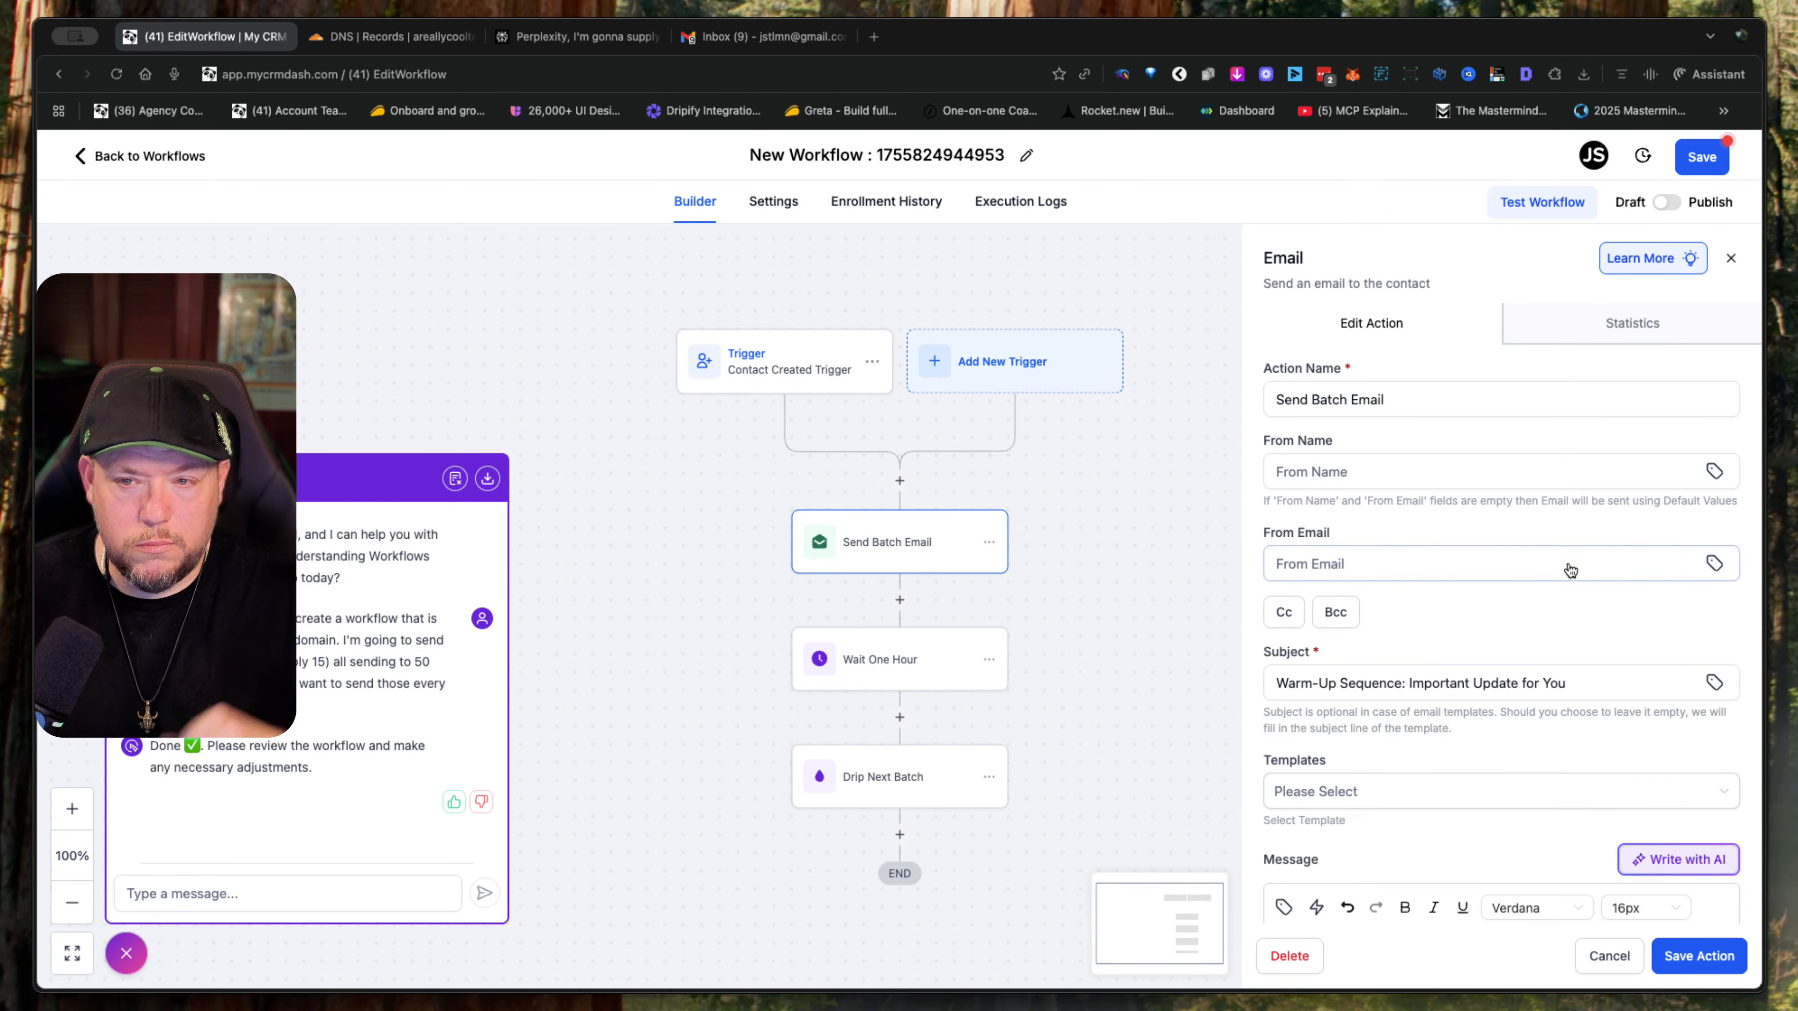
{"action": "scroll", "coordinate": [1497, 610], "scroll_direction": "down", "scroll_amount": 5}
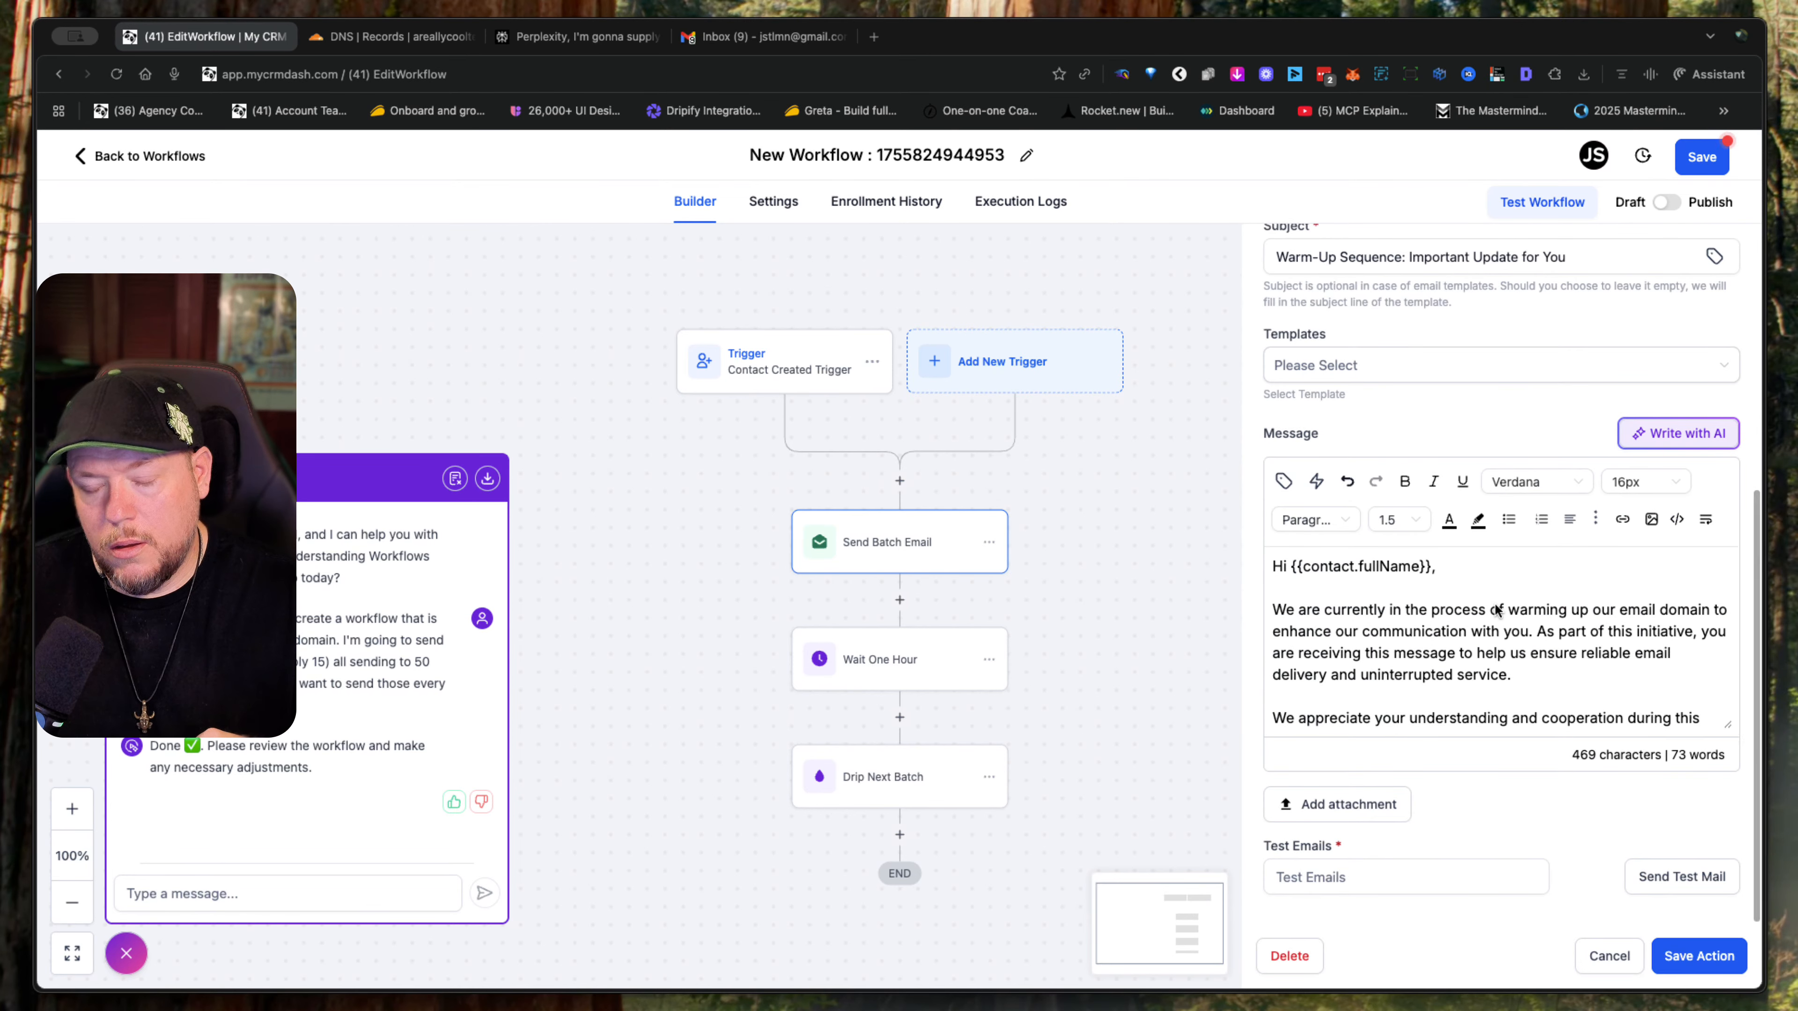
{"action": "left_click", "coordinate": [901, 782]}
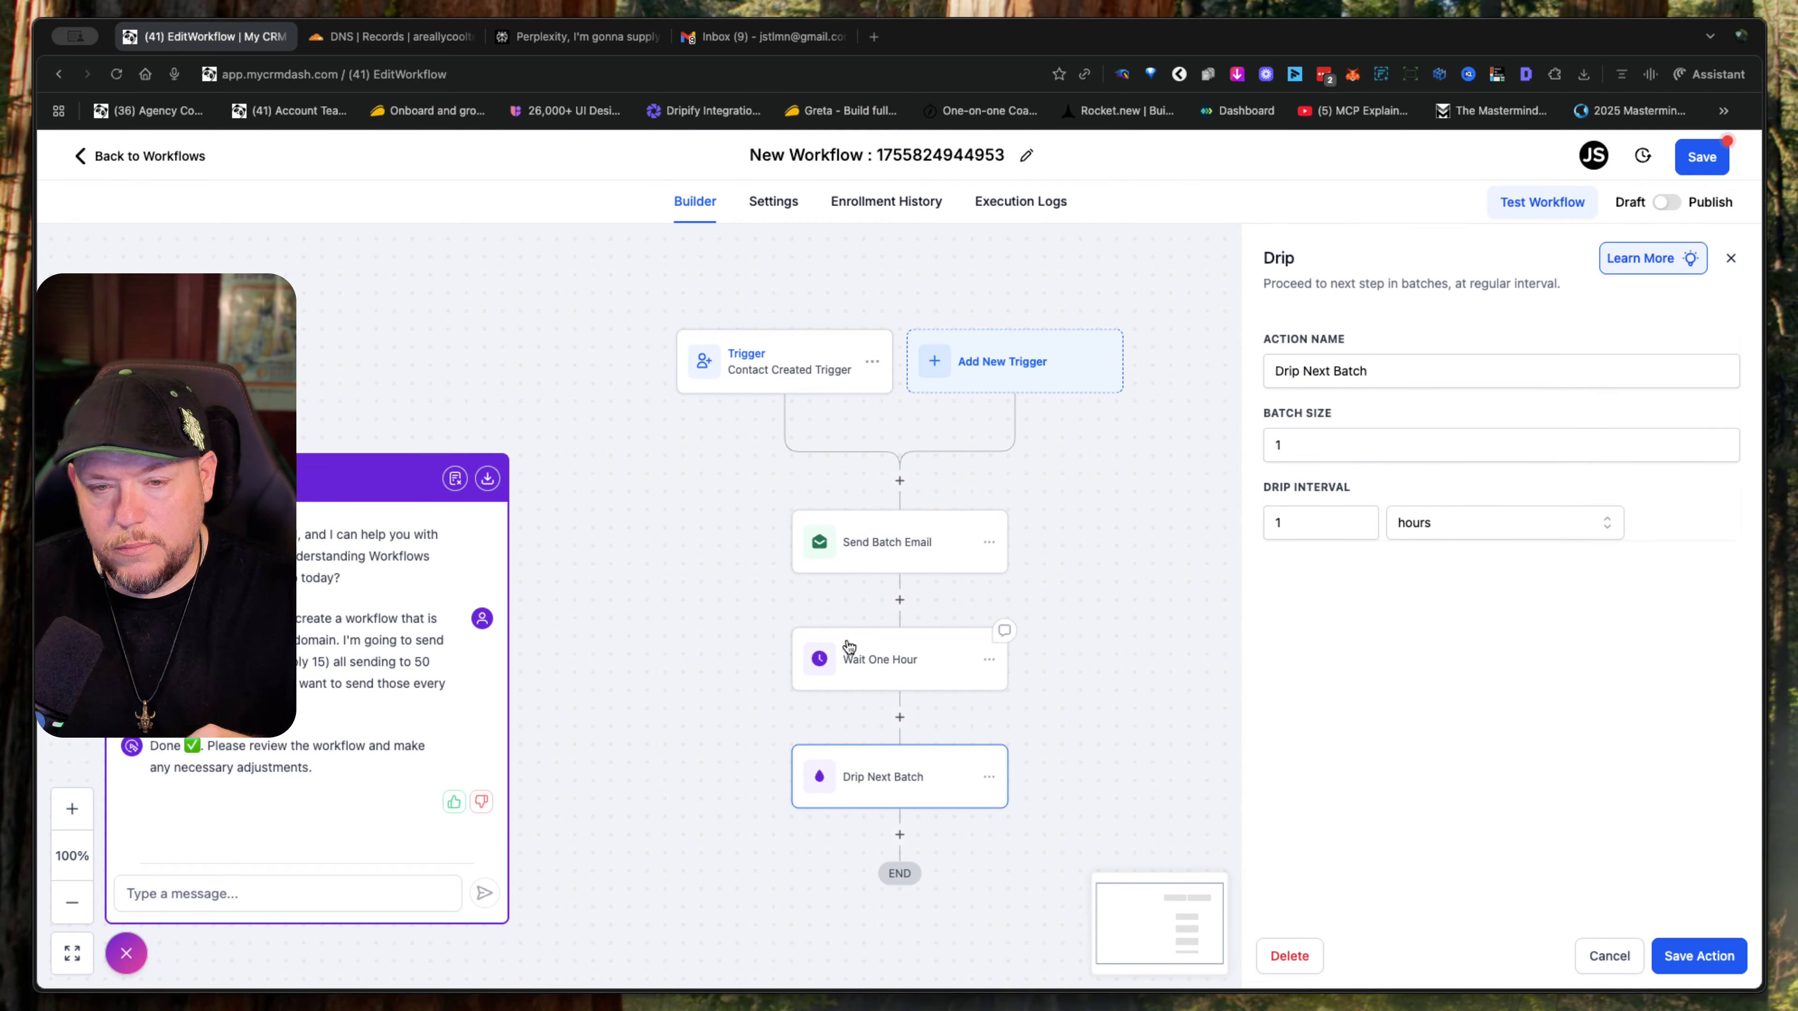
- Read through the Send Batch Email action's subject and message, and return to the workflow list without saving the changes
{"action": "left_click", "coordinate": [901, 548]}
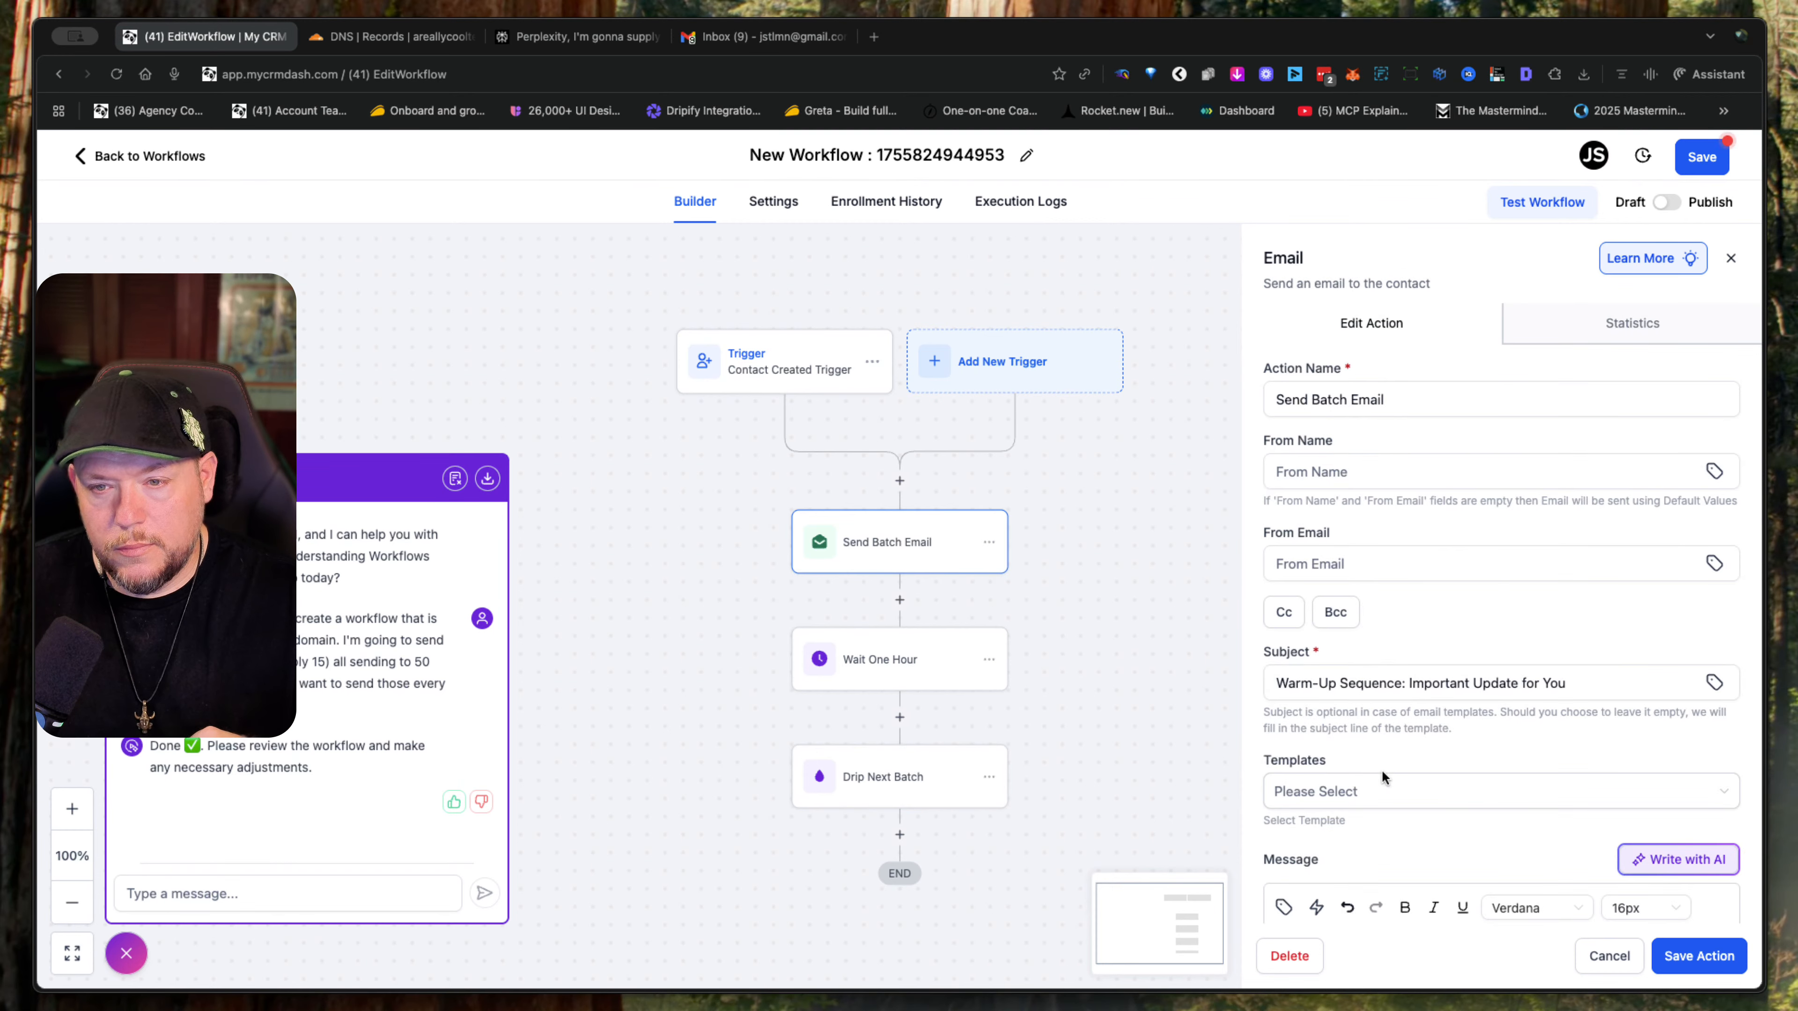
{"action": "scroll", "coordinate": [1384, 775], "scroll_direction": "down", "scroll_amount": 6}
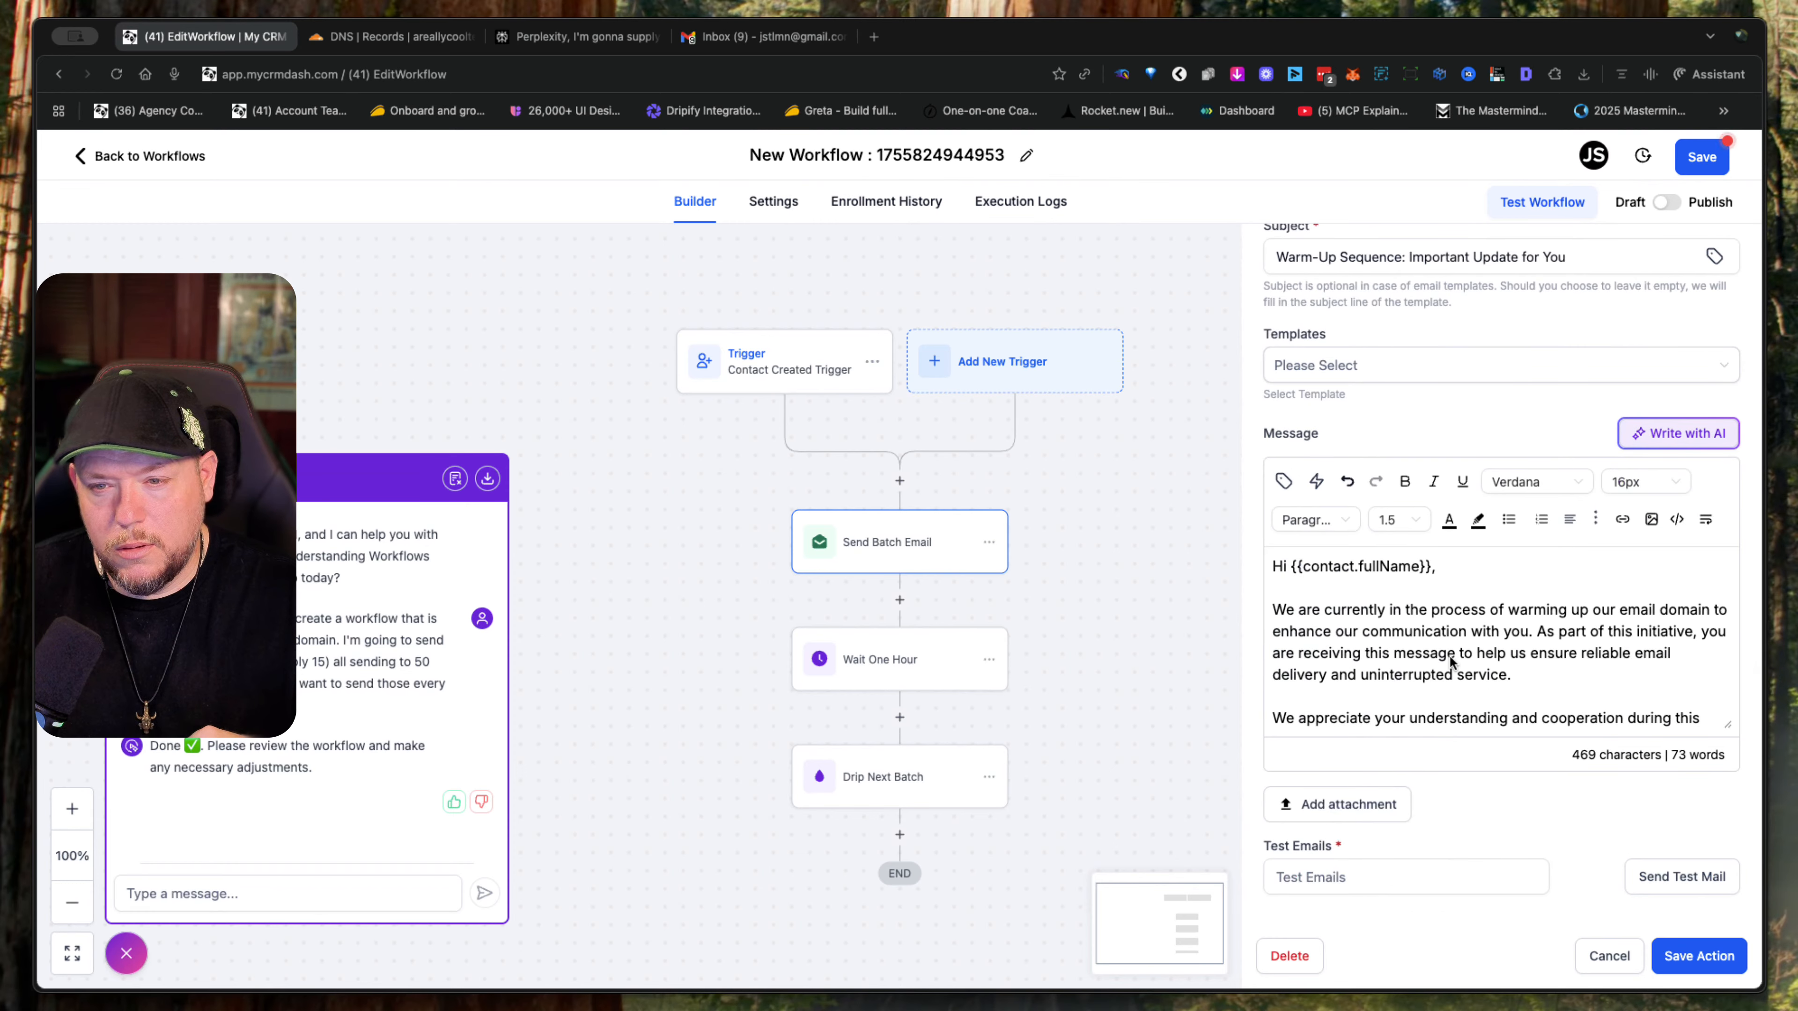
{"action": "scroll", "coordinate": [1452, 658], "scroll_direction": "up", "scroll_amount": 1}
{"action": "scroll", "coordinate": [1451, 657], "scroll_direction": "down", "scroll_amount": 1}
{"action": "scroll", "coordinate": [1443, 652], "scroll_direction": "down", "scroll_amount": 3}
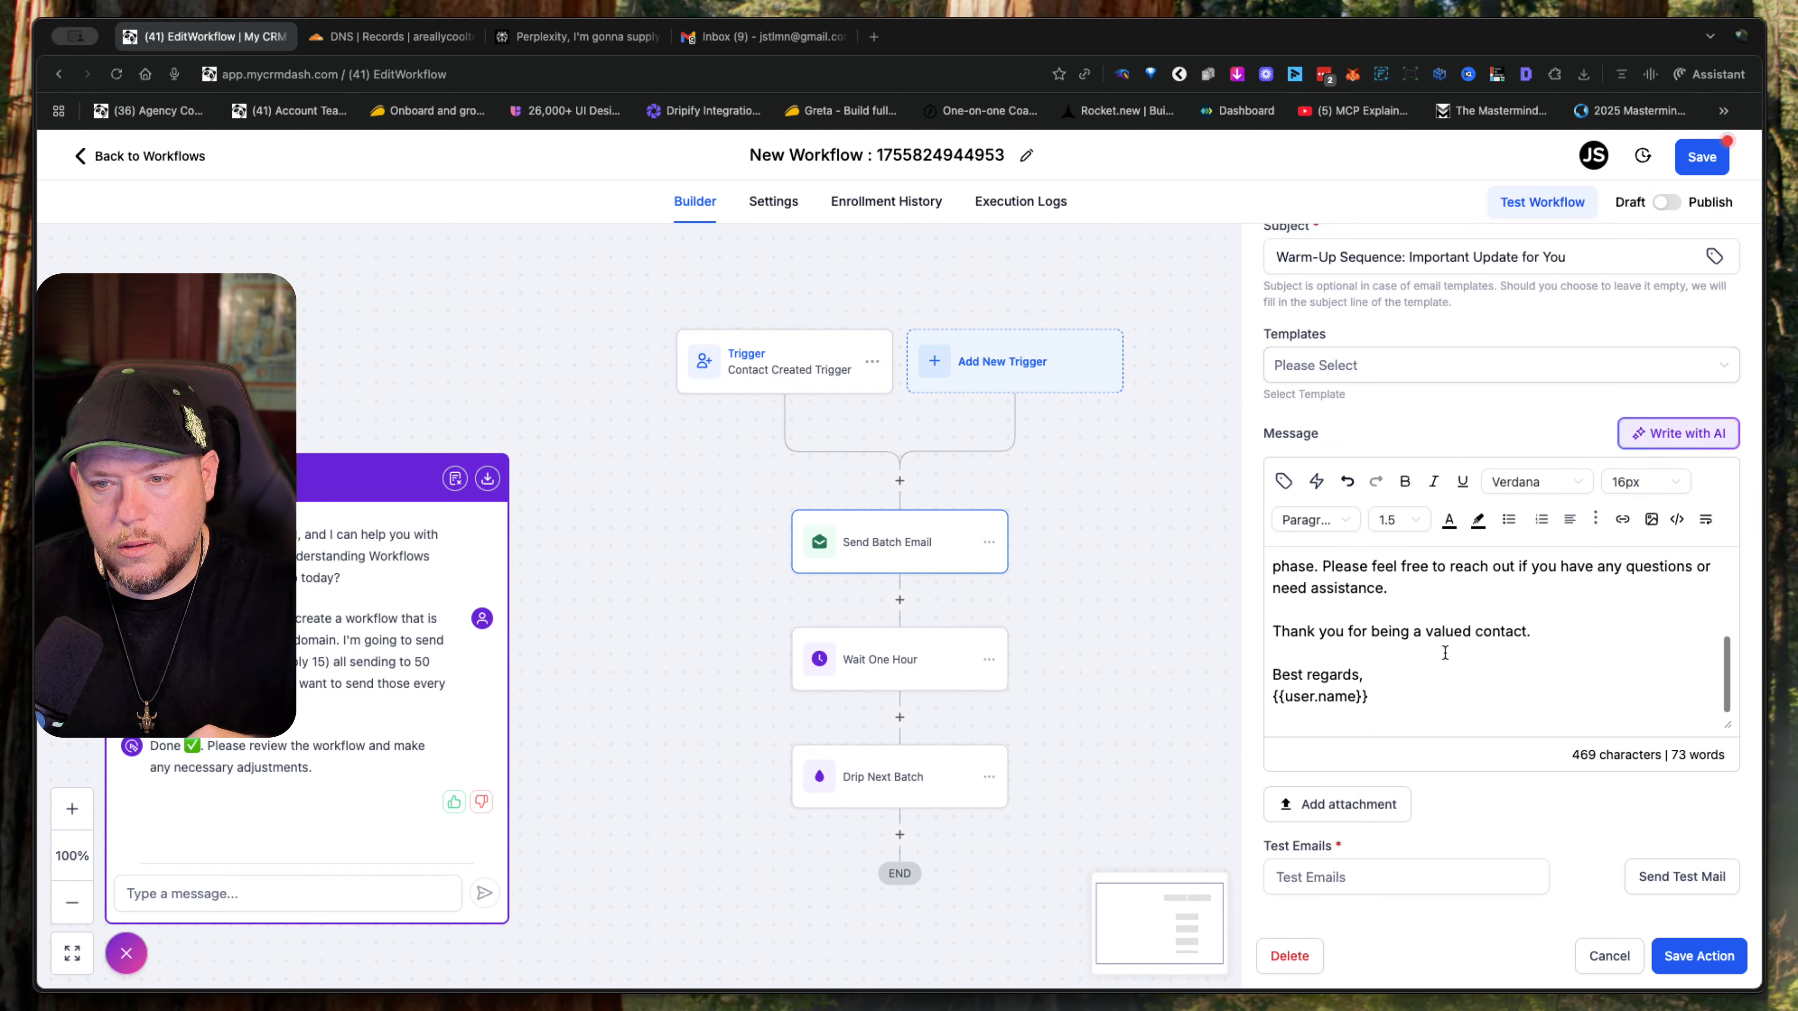
{"action": "scroll", "coordinate": [1444, 652], "scroll_direction": "up", "scroll_amount": 3}
{"action": "scroll", "coordinate": [1445, 652], "scroll_direction": "down", "scroll_amount": 3}
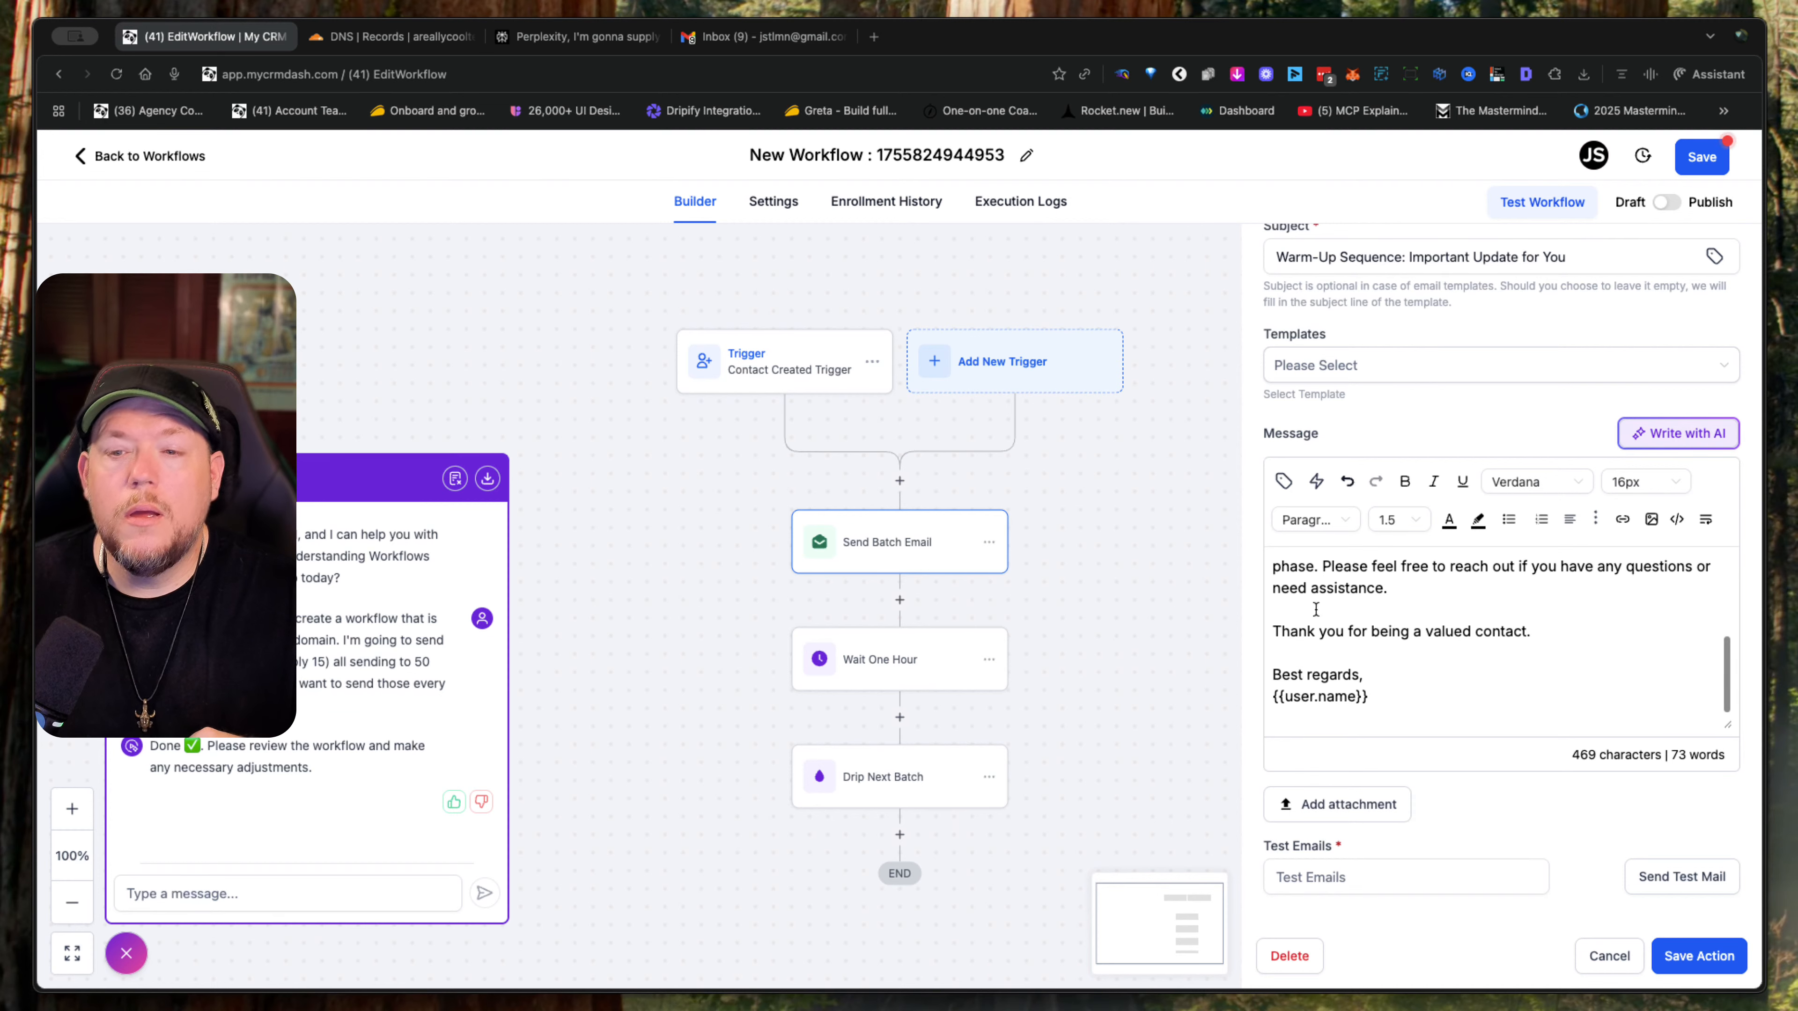
{"action": "scroll", "coordinate": [1504, 682], "scroll_direction": "up", "scroll_amount": 3}
{"action": "scroll", "coordinate": [1492, 538], "scroll_direction": "down", "scroll_amount": 3}
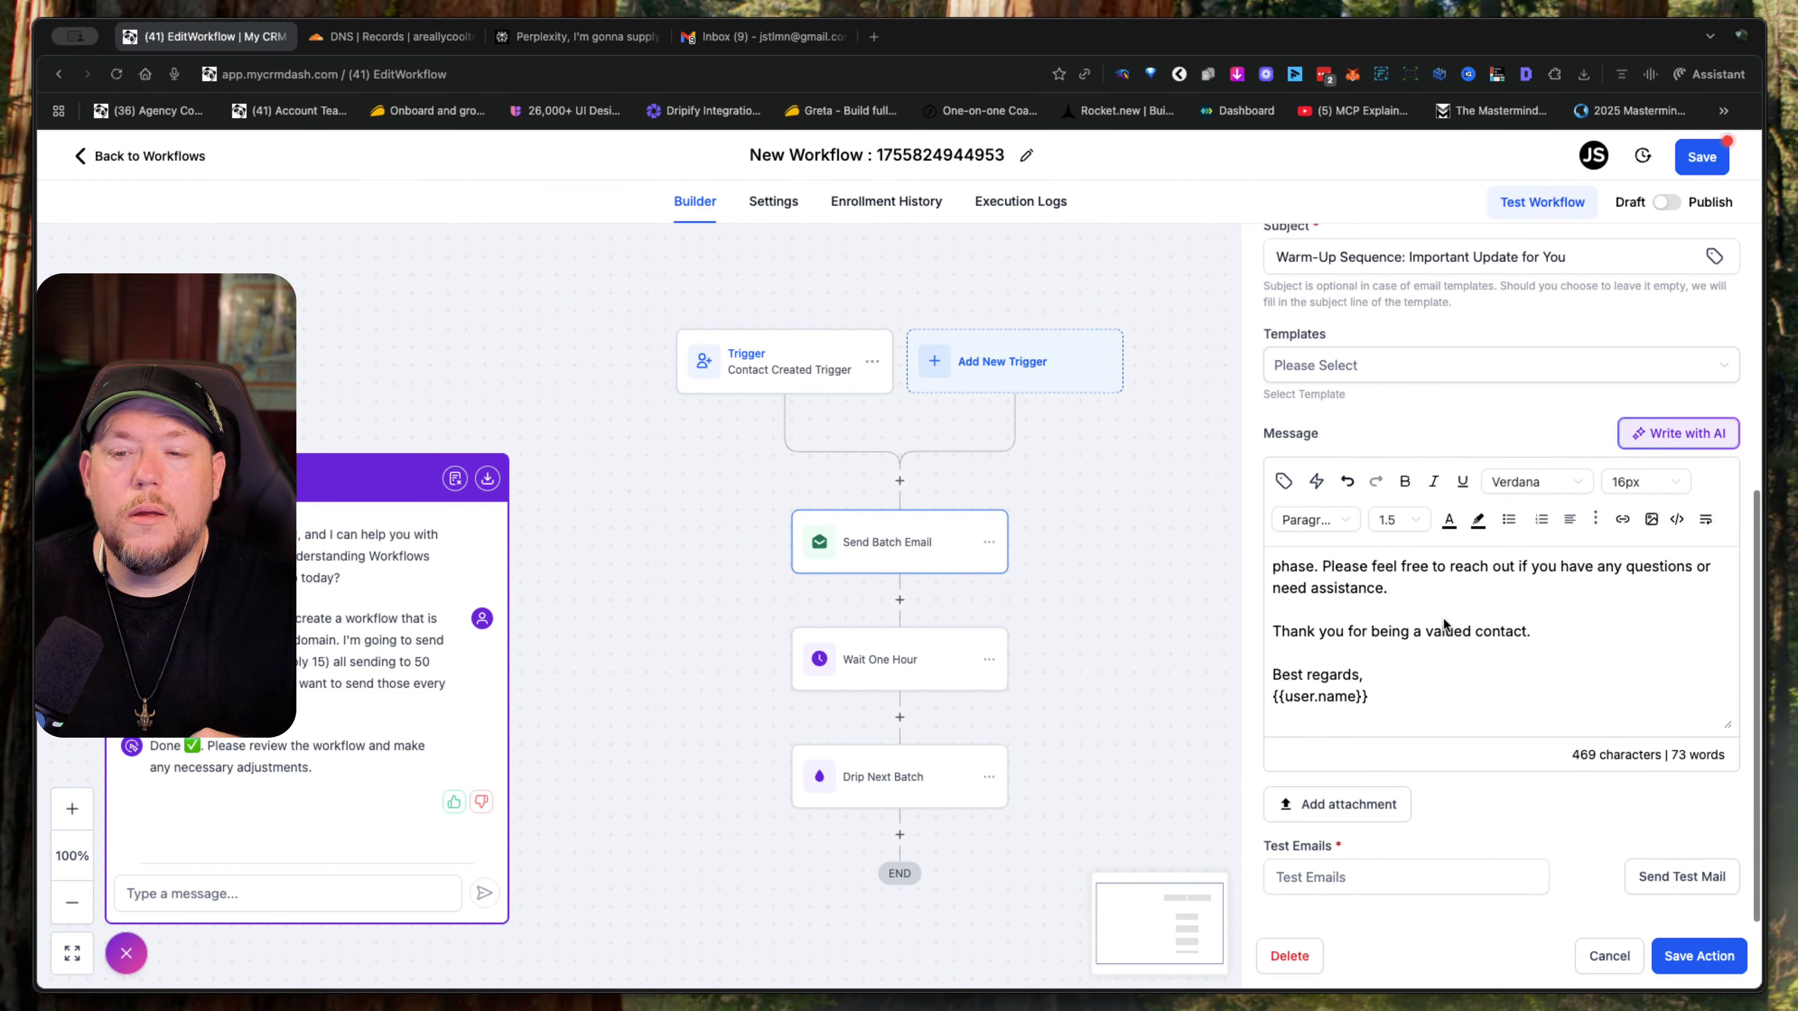
{"action": "scroll", "coordinate": [1444, 623], "scroll_direction": "up", "scroll_amount": 3}
{"action": "scroll", "coordinate": [1447, 634], "scroll_direction": "down", "scroll_amount": 3}
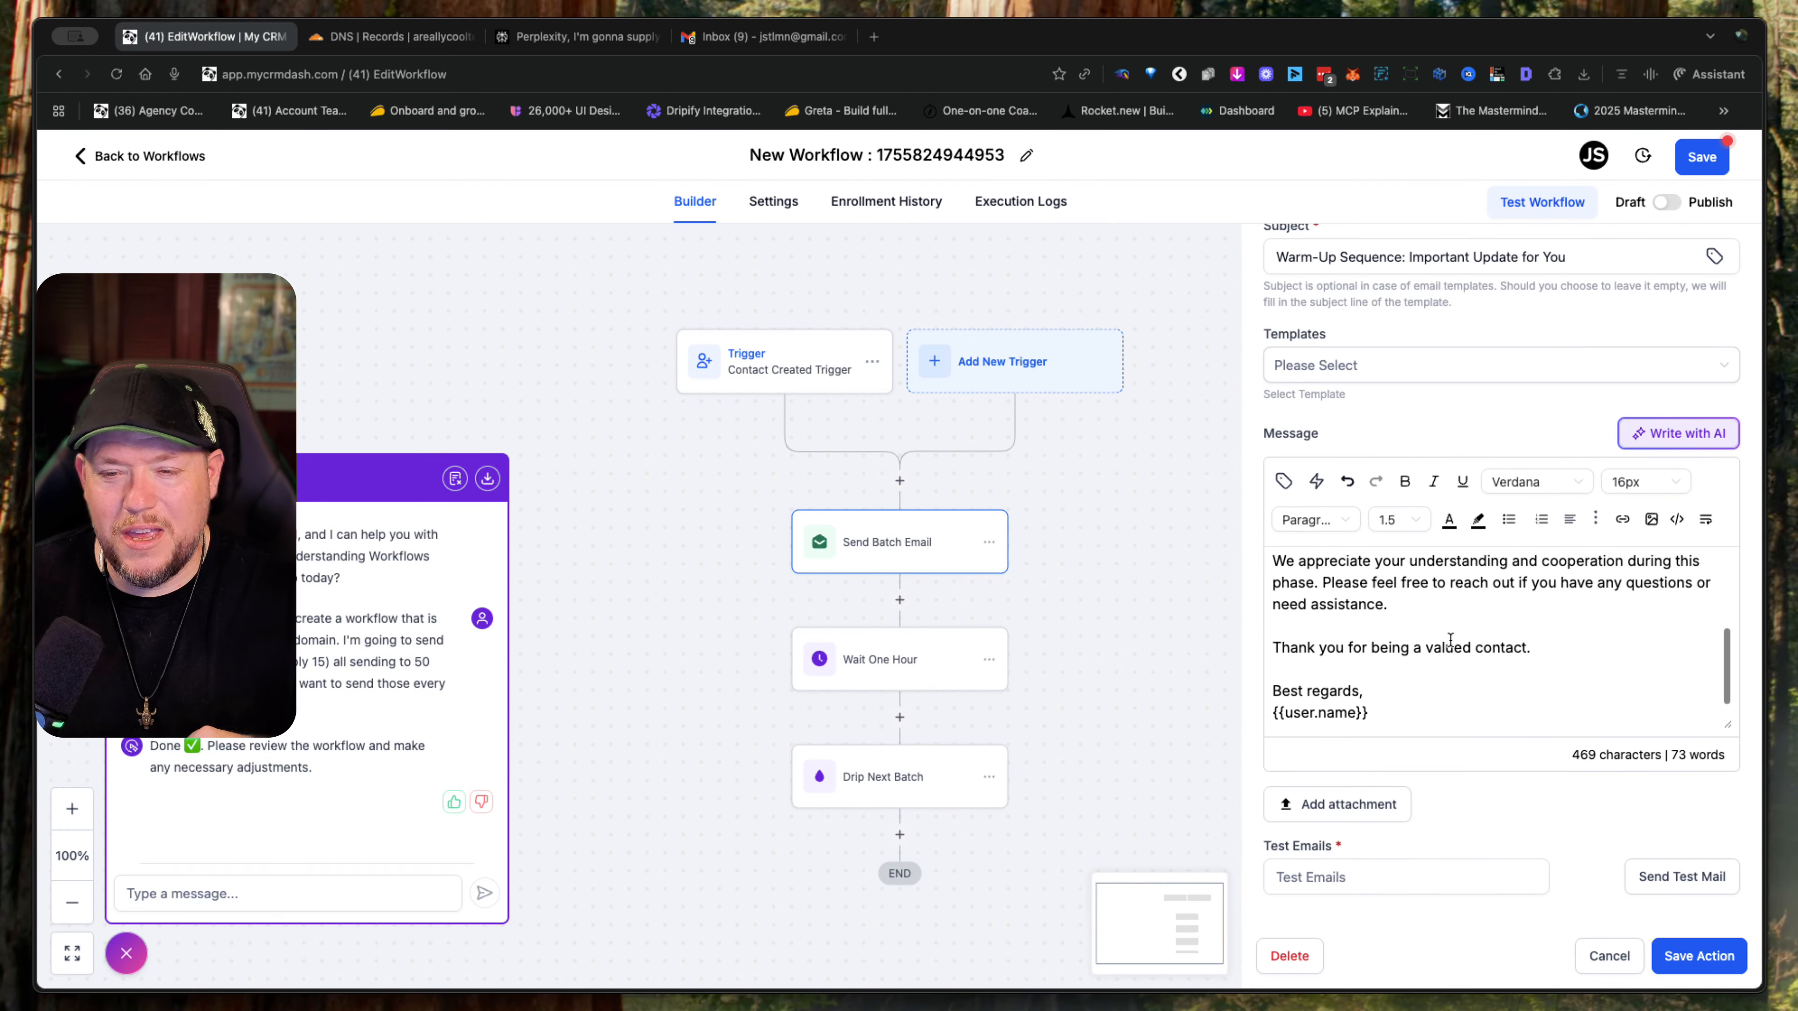
{"action": "scroll", "coordinate": [1449, 640], "scroll_direction": "up", "scroll_amount": 1}
{"action": "scroll", "coordinate": [1450, 641], "scroll_direction": "down", "scroll_amount": 2}
{"action": "scroll", "coordinate": [1449, 640], "scroll_direction": "up", "scroll_amount": 5}
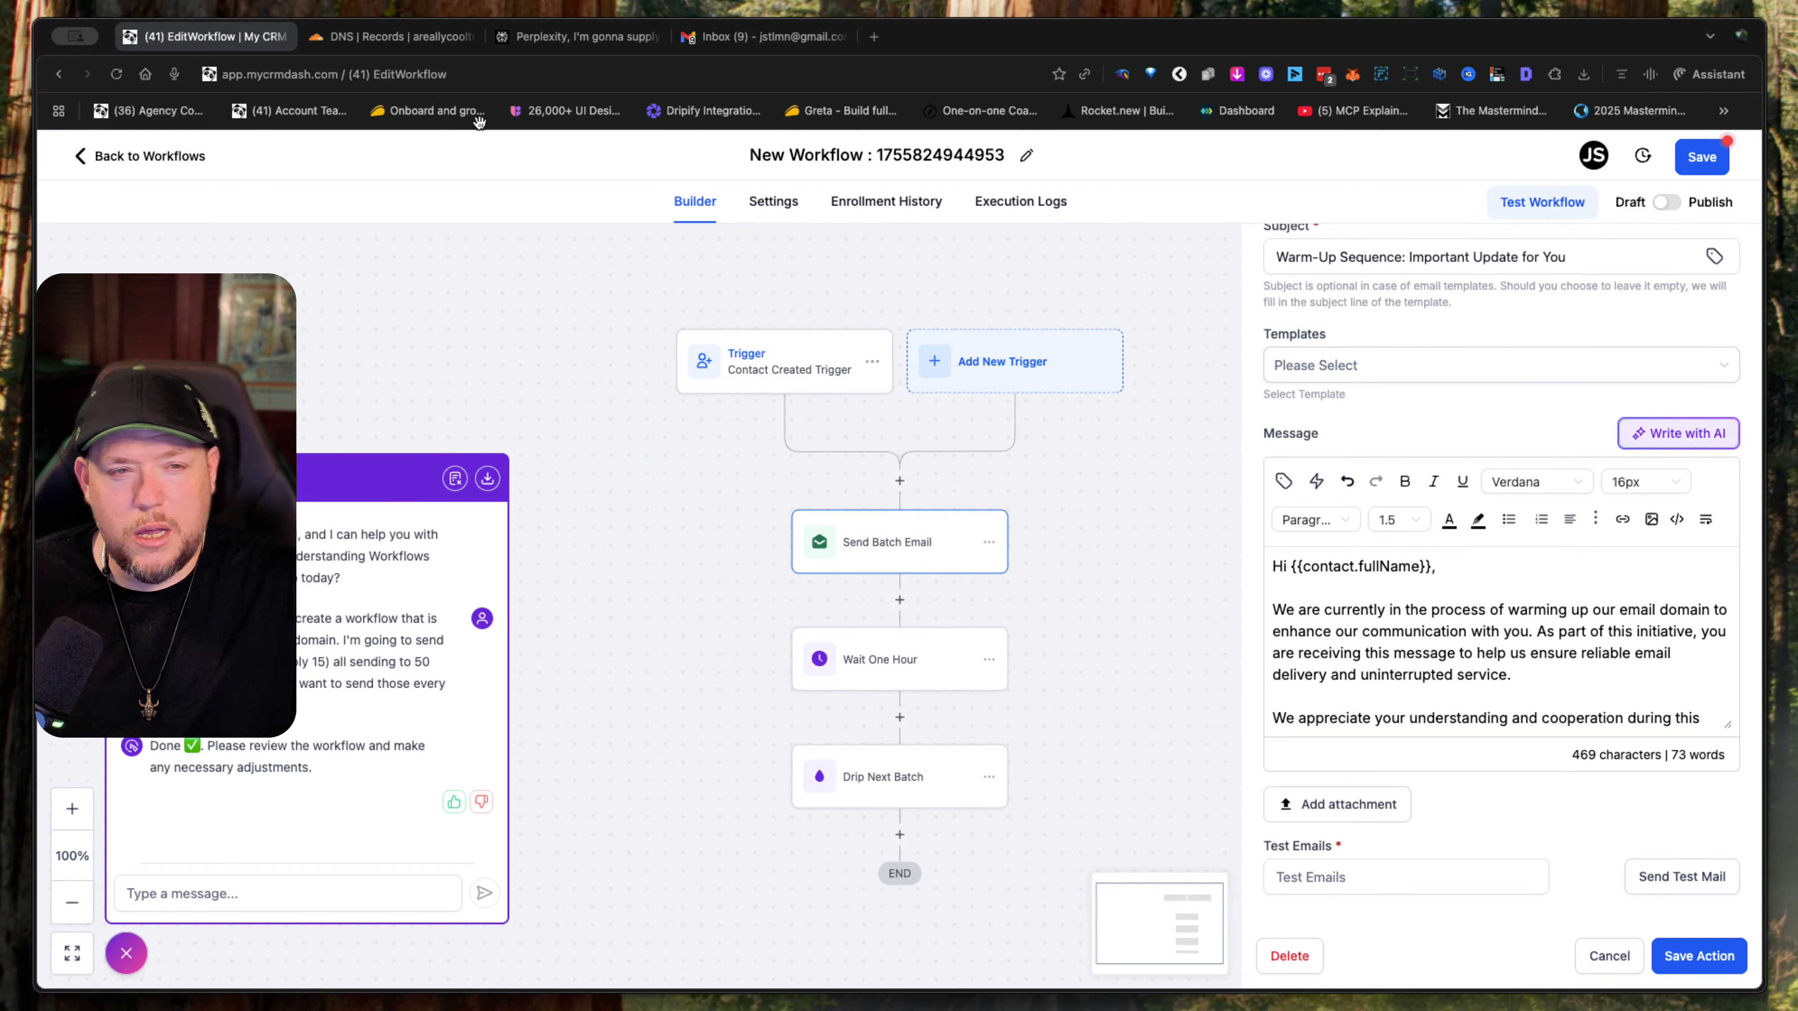
{"action": "left_click", "coordinate": [122, 154]}
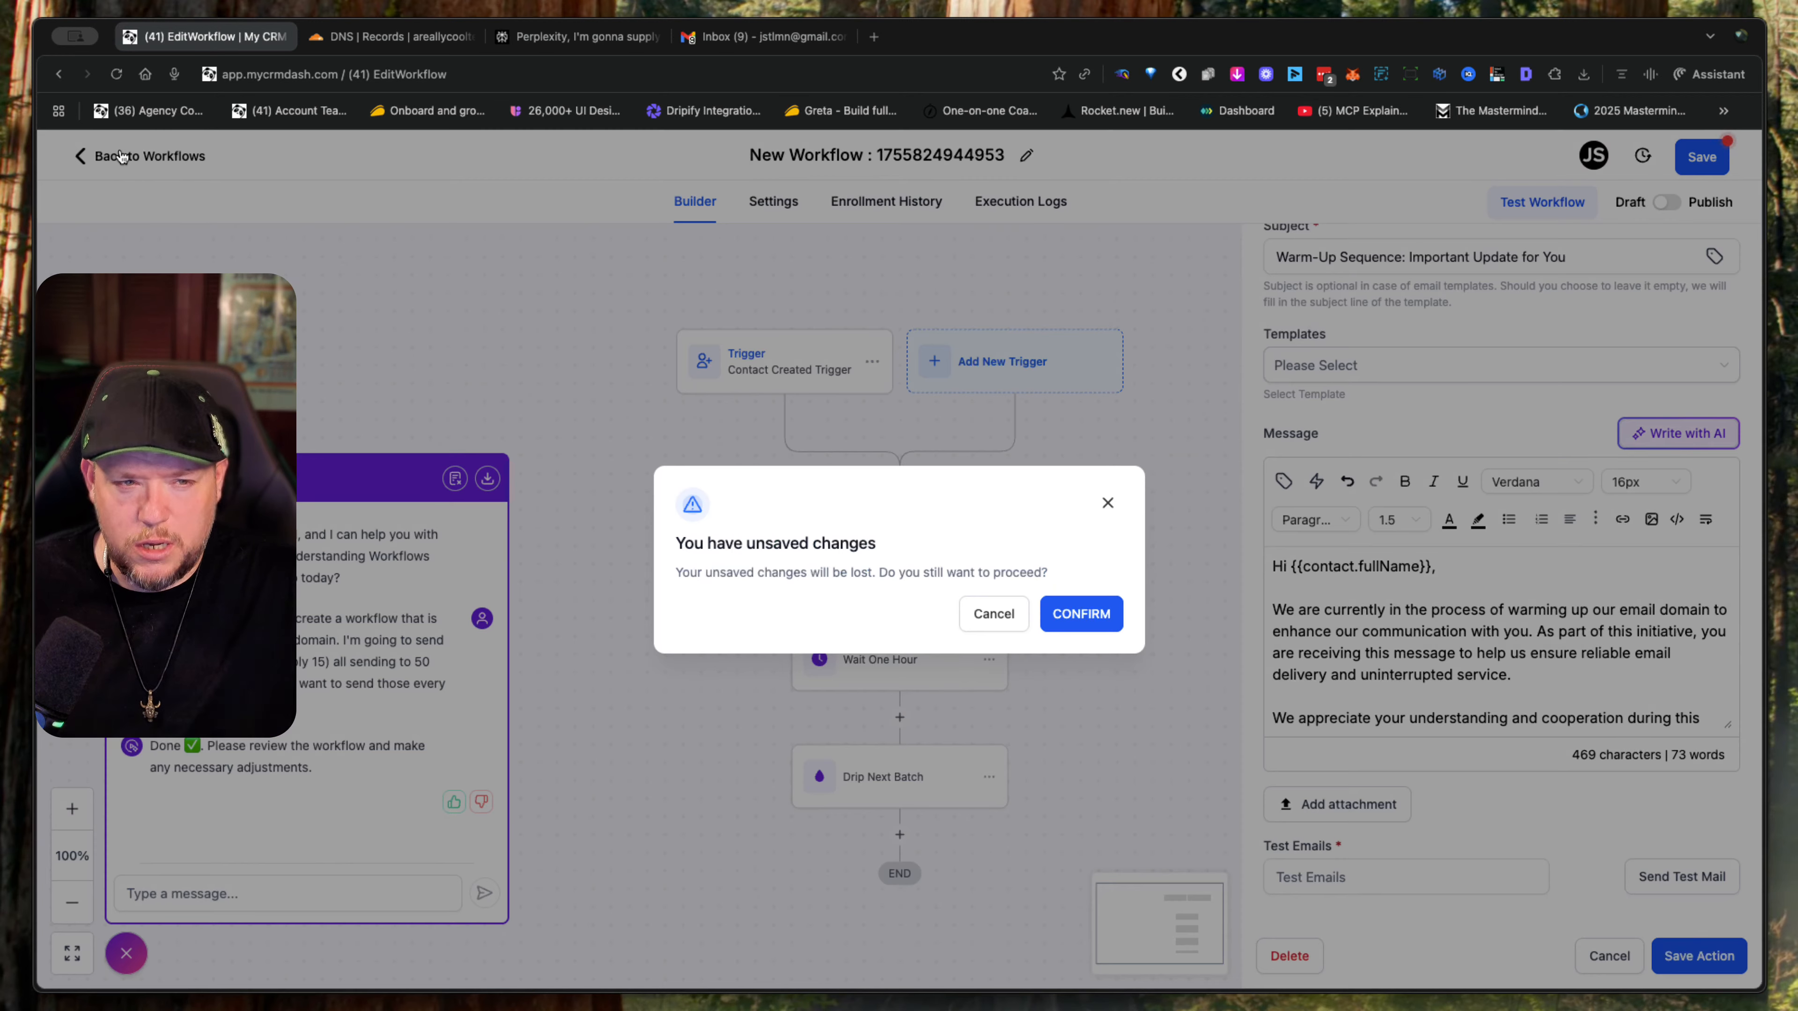
{"action": "left_click", "coordinate": [1116, 626]}
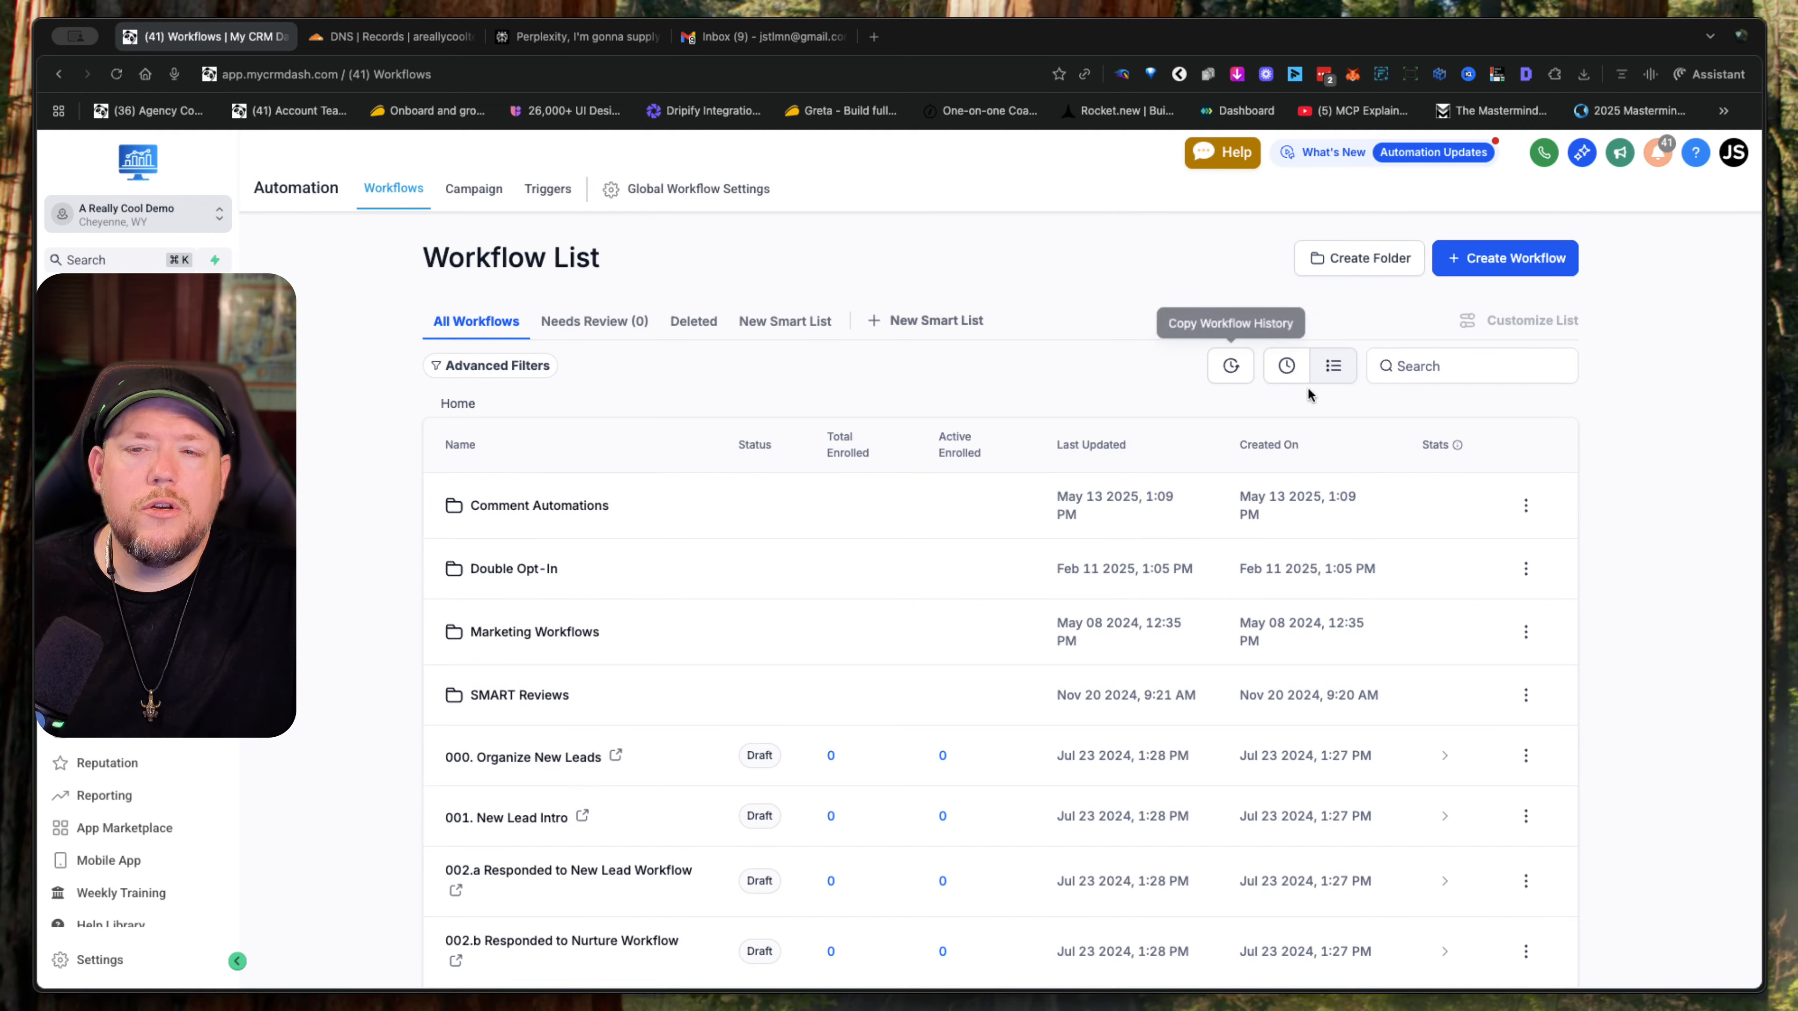
- Start a workflow from a template and search the template library for "warm"
{"action": "left_click", "coordinate": [1479, 261]}
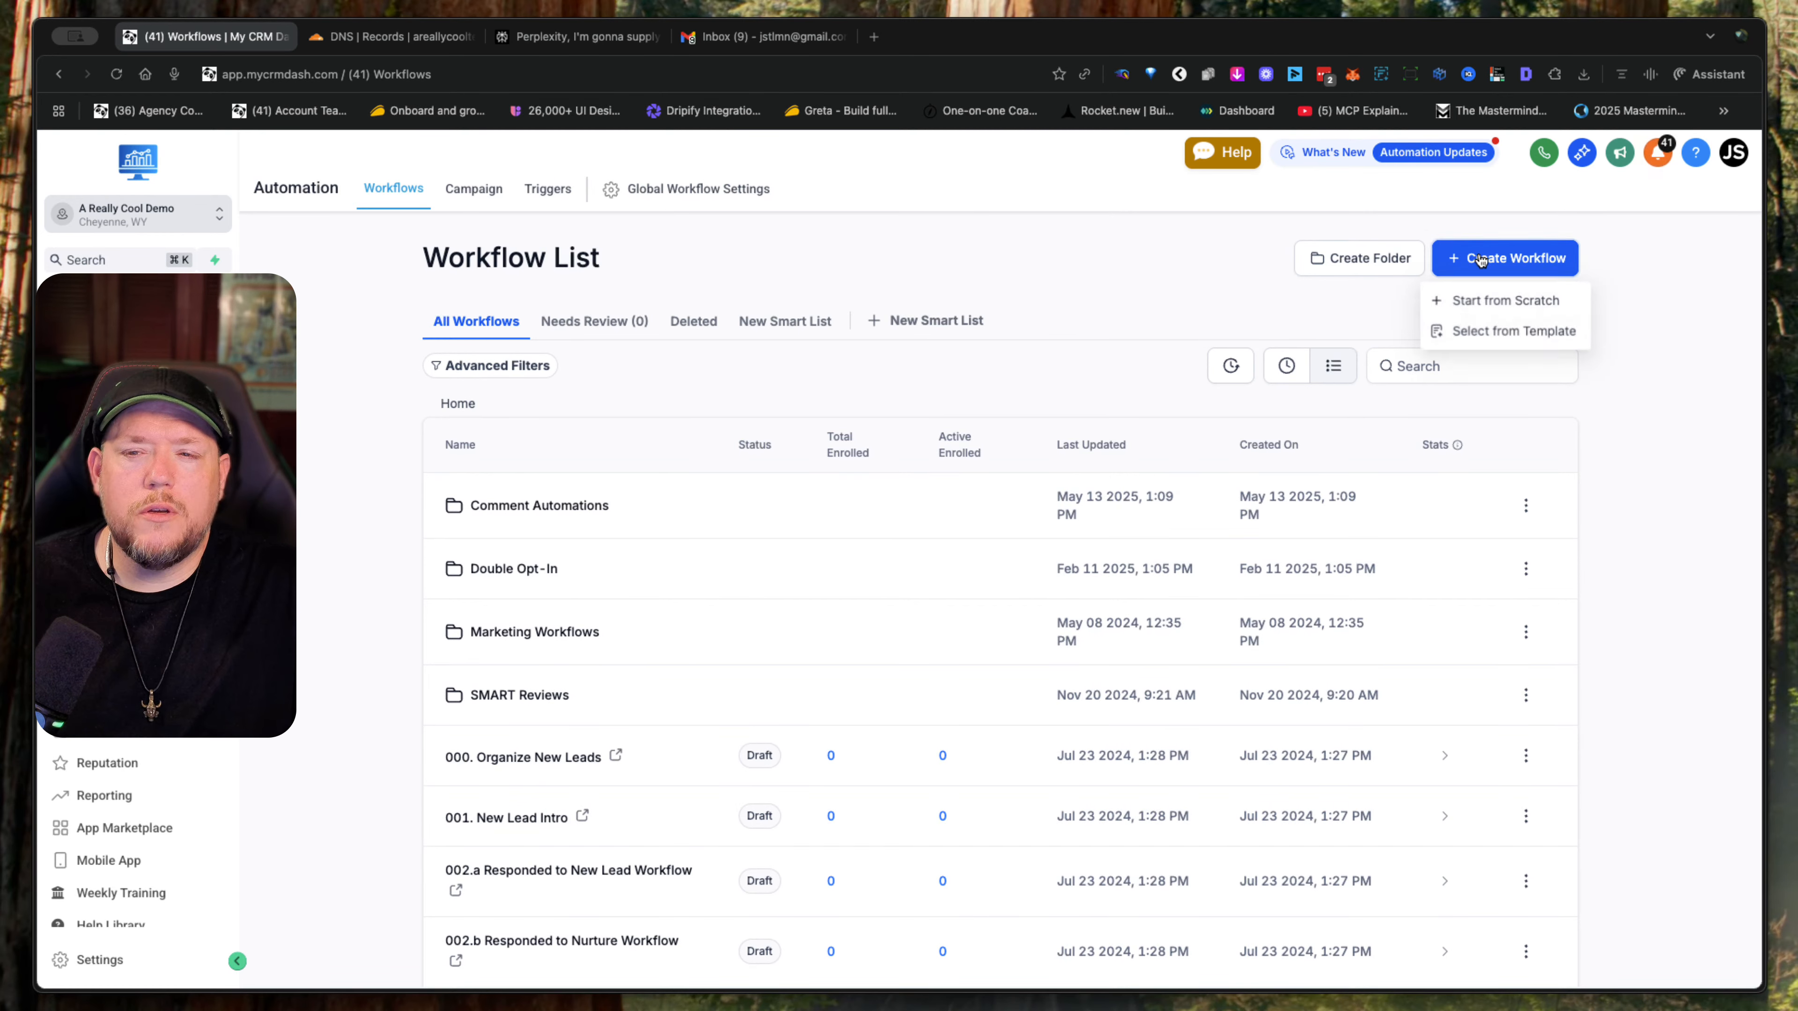
{"action": "left_click", "coordinate": [1471, 341]}
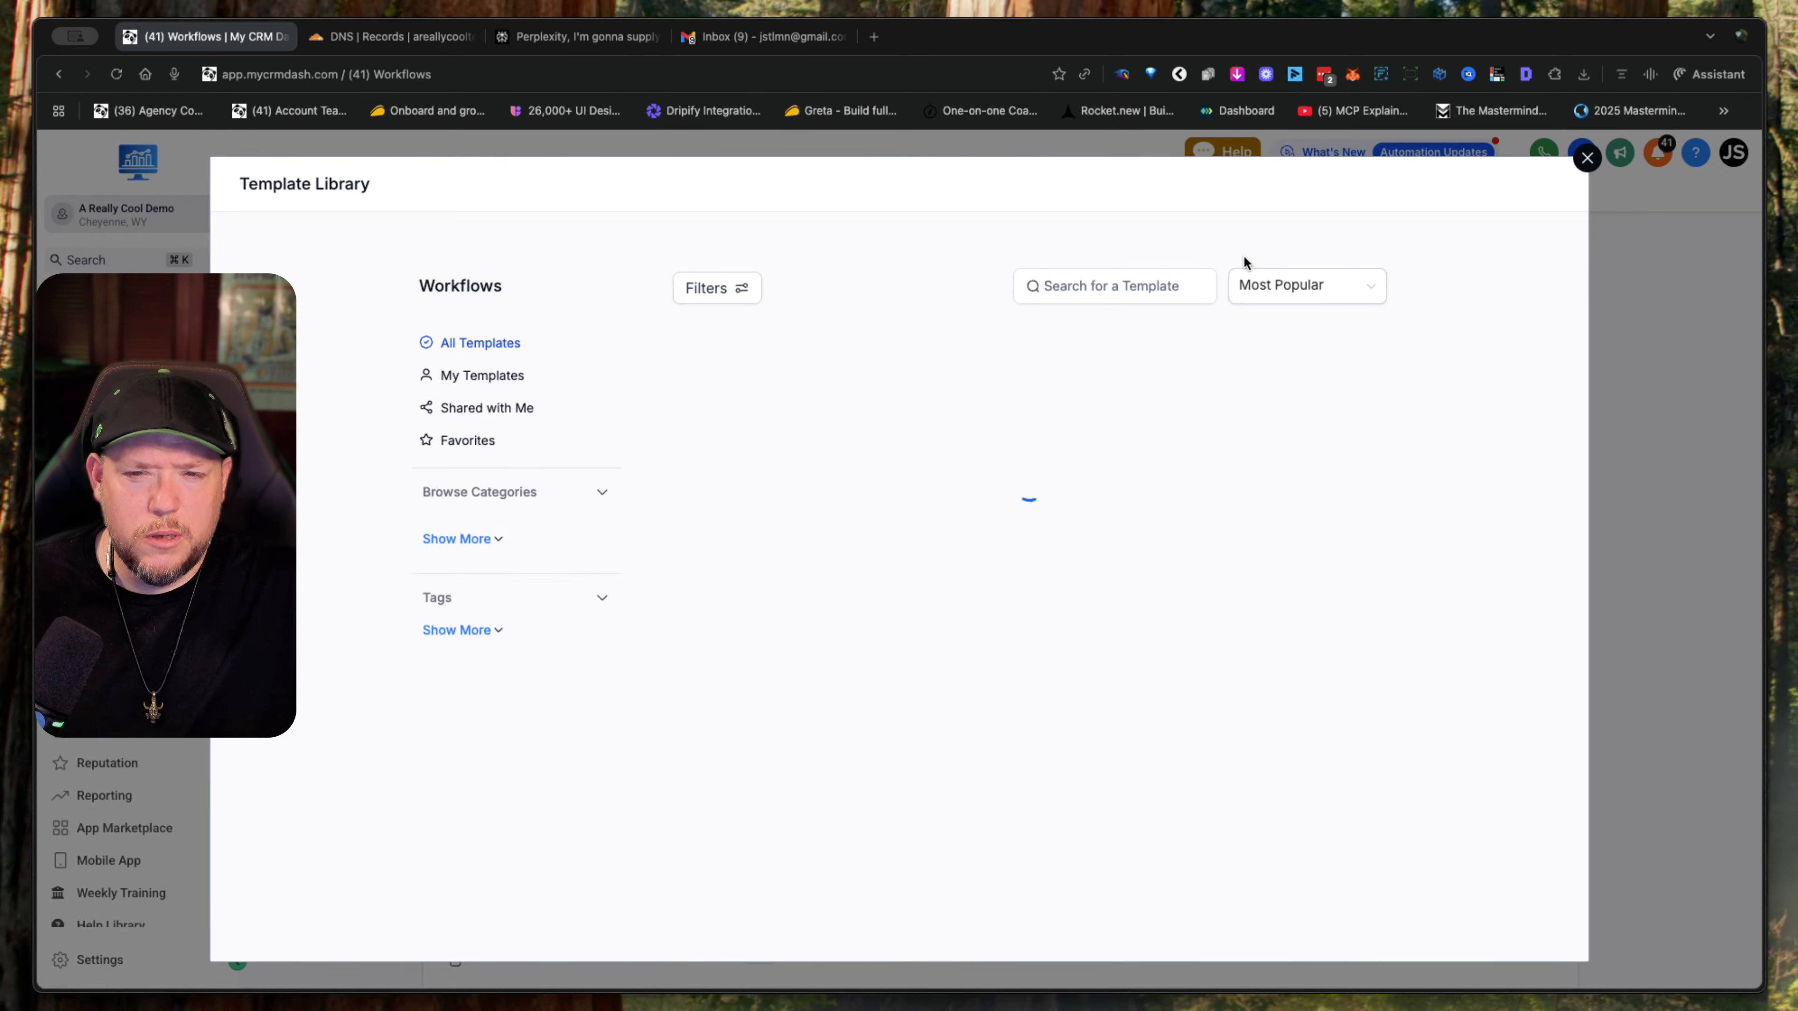
{"action": "left_click", "coordinate": [1098, 292]}
{"action": "type", "text": "warm"}
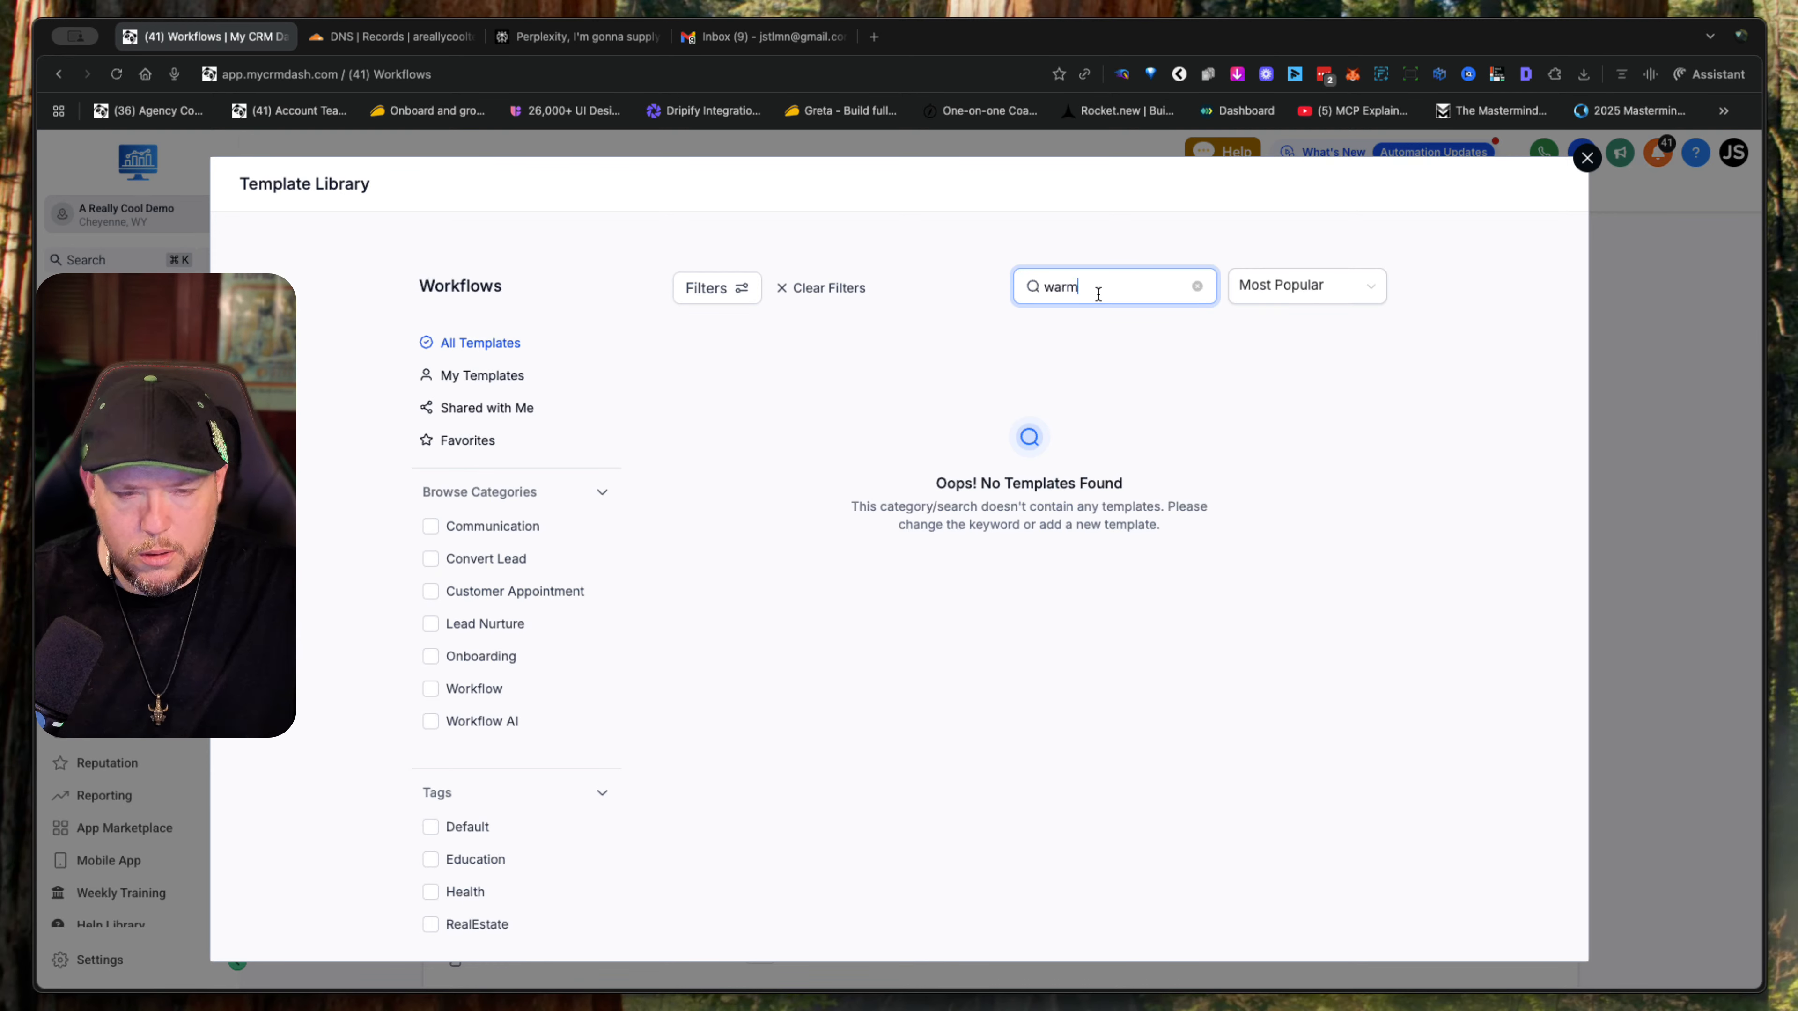
- Filter the templates to the Communication category, clear the search keyword, look over the Email Drip Sequence recipe, and close the library
{"action": "left_click", "coordinate": [431, 528]}
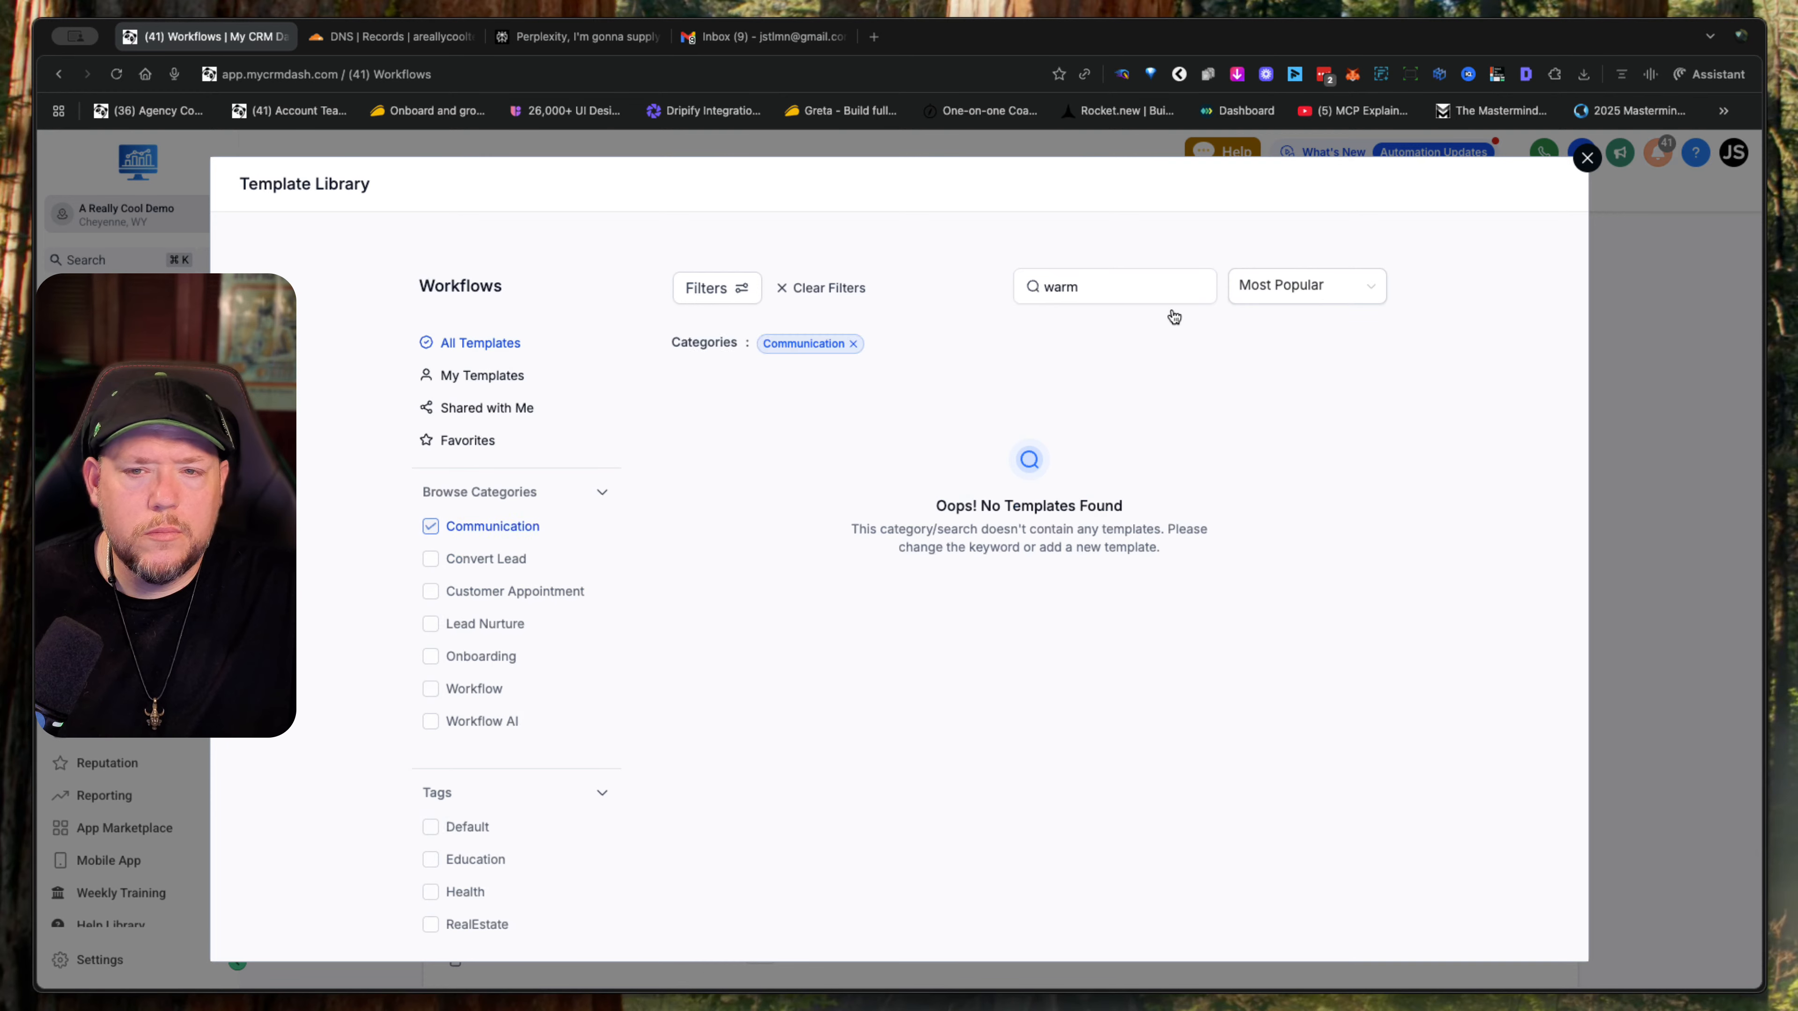
{"action": "left_click", "coordinate": [1201, 287]}
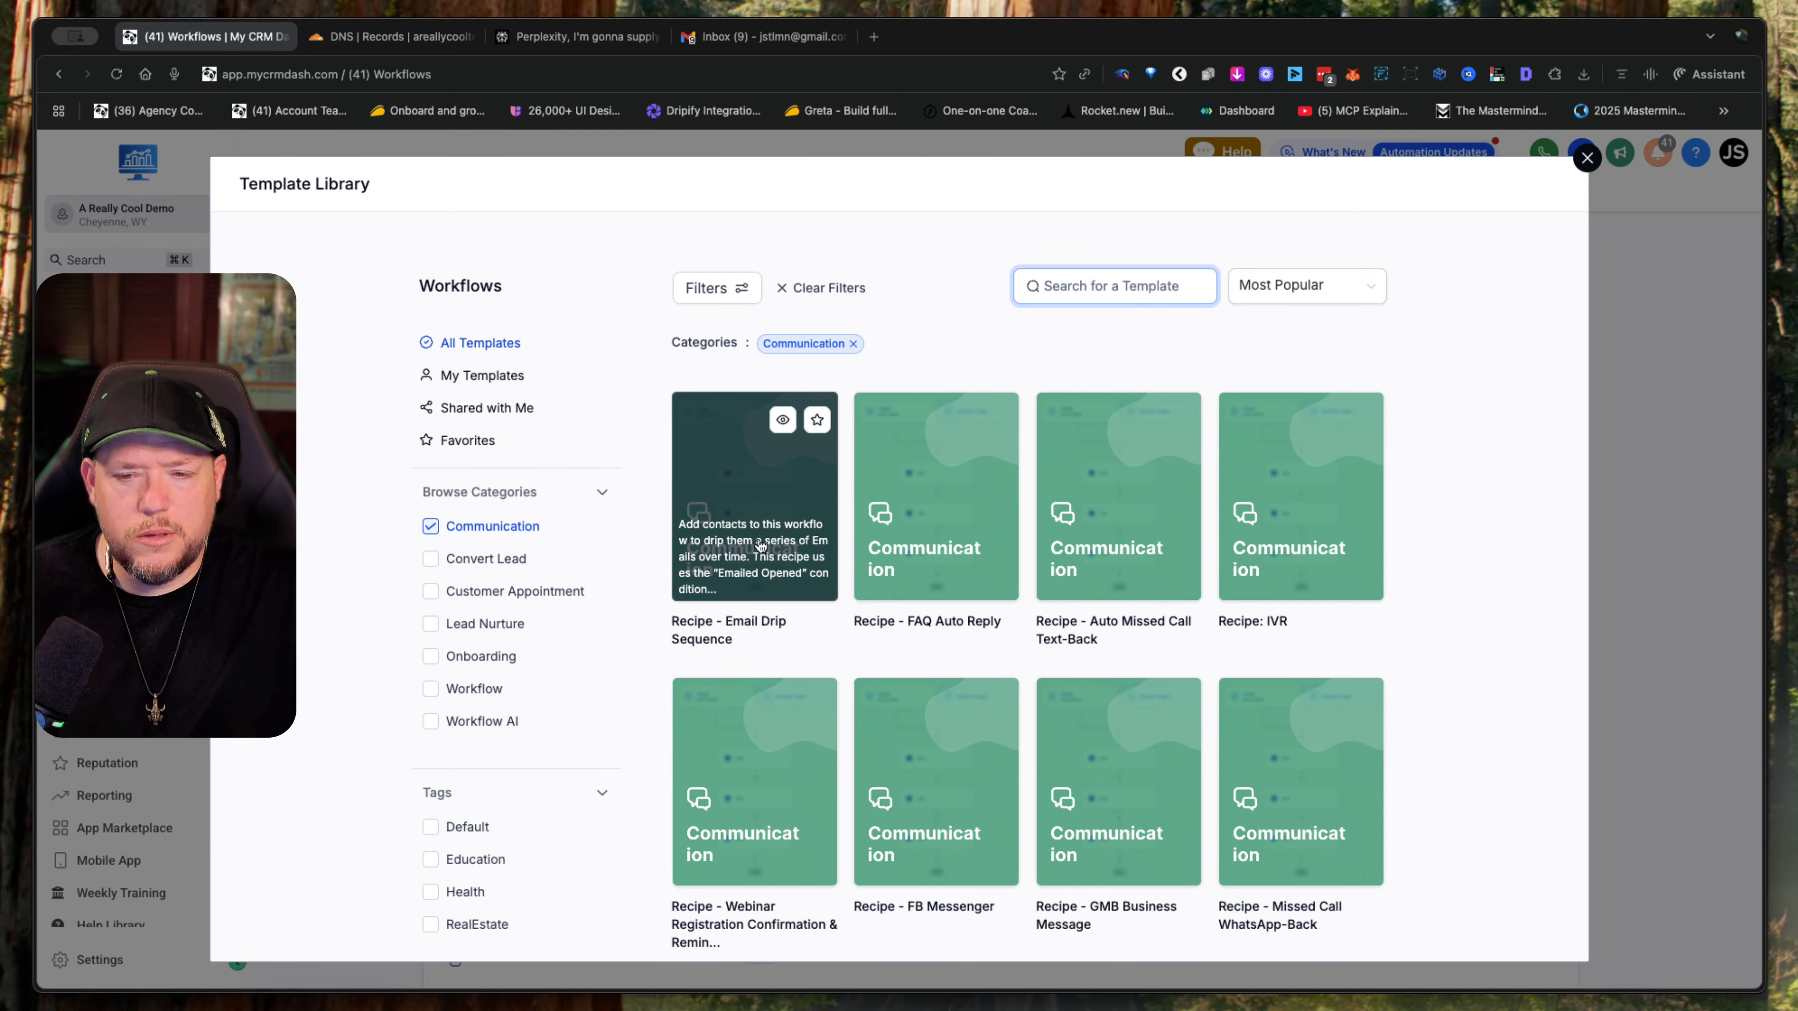
{"action": "scroll", "coordinate": [919, 625], "scroll_direction": "down", "scroll_amount": 1}
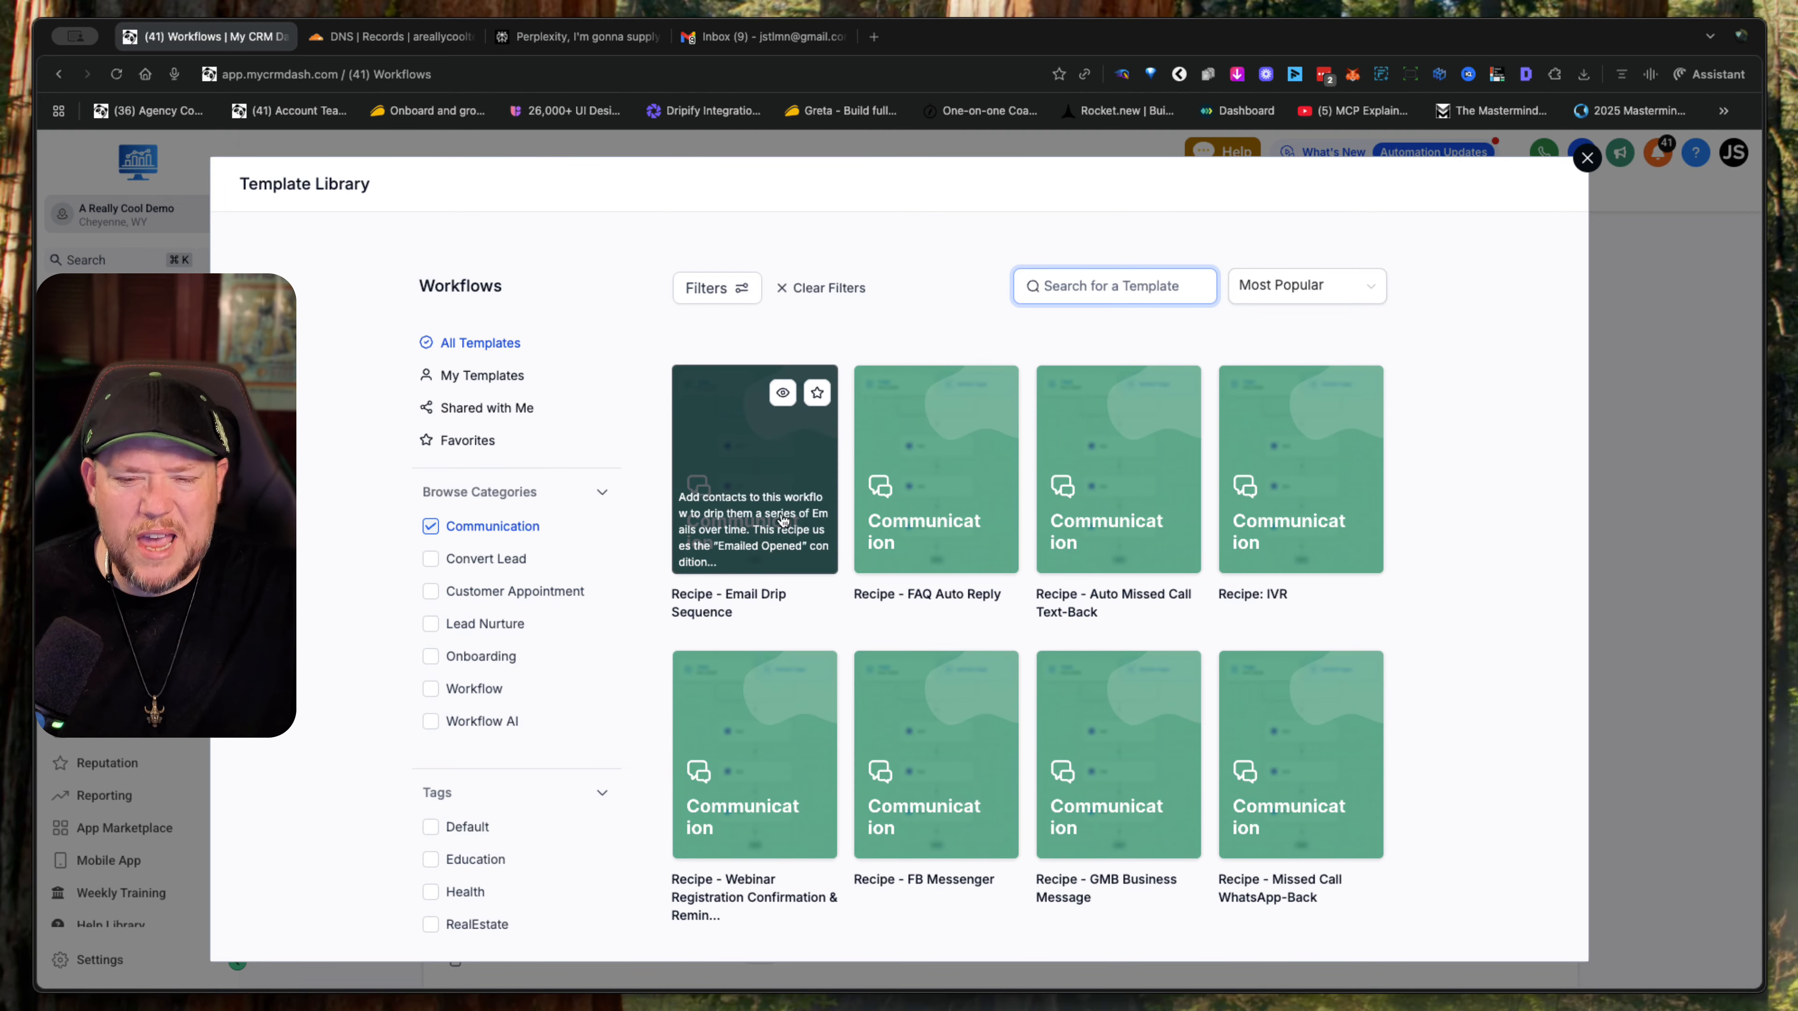
{"action": "left_click", "coordinate": [1587, 161]}
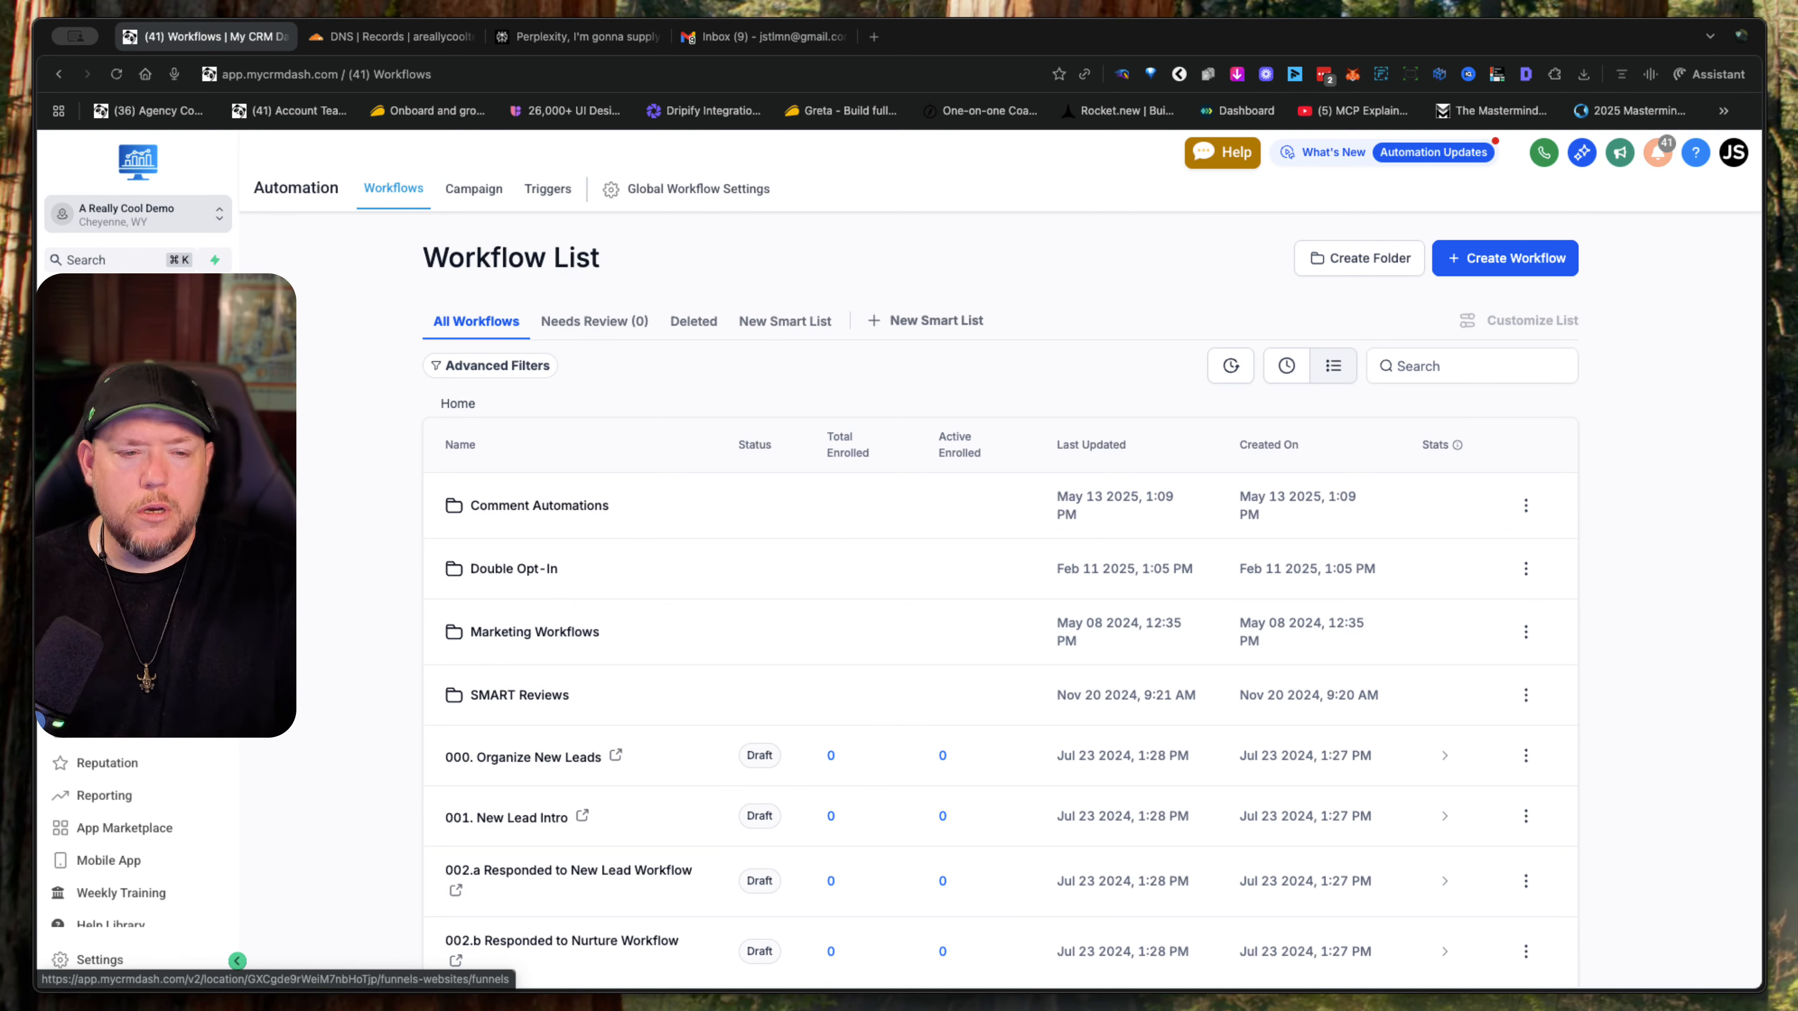
- Go to the marketing emails area and create a blank email campaign with the Plain text editor
{"action": "left_click", "coordinate": [104, 600]}
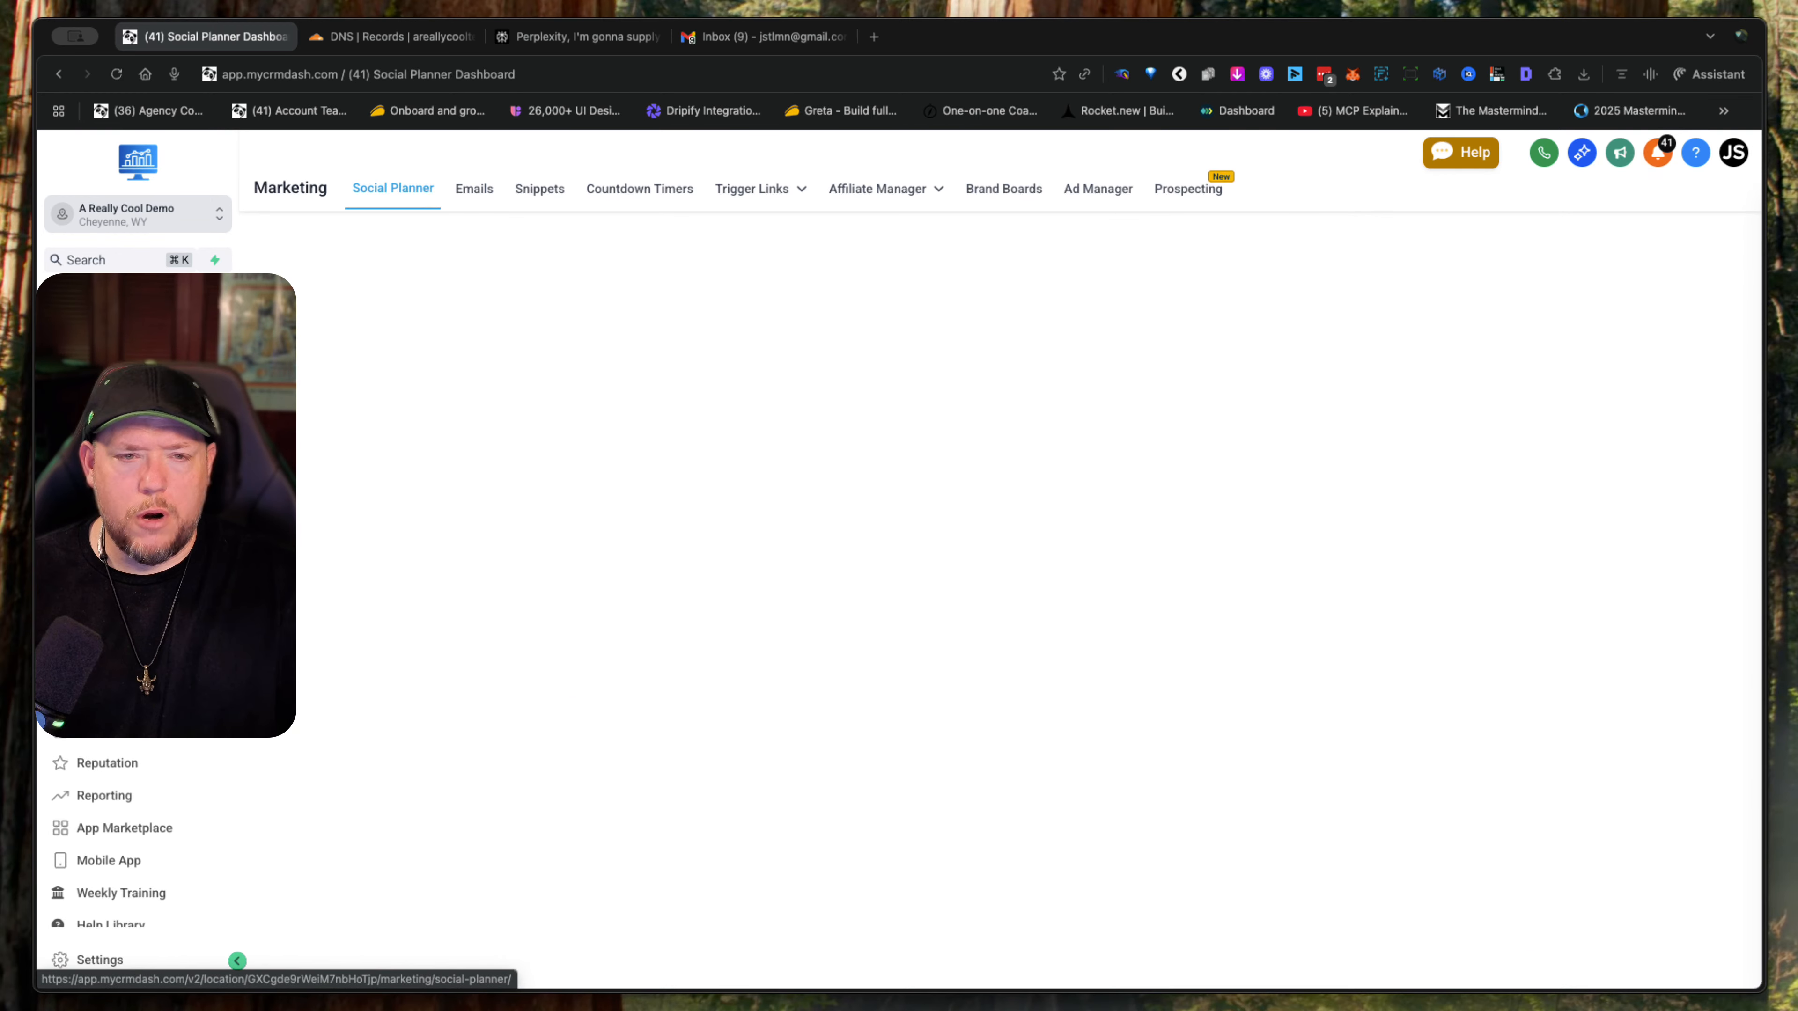
{"action": "left_click", "coordinate": [469, 191]}
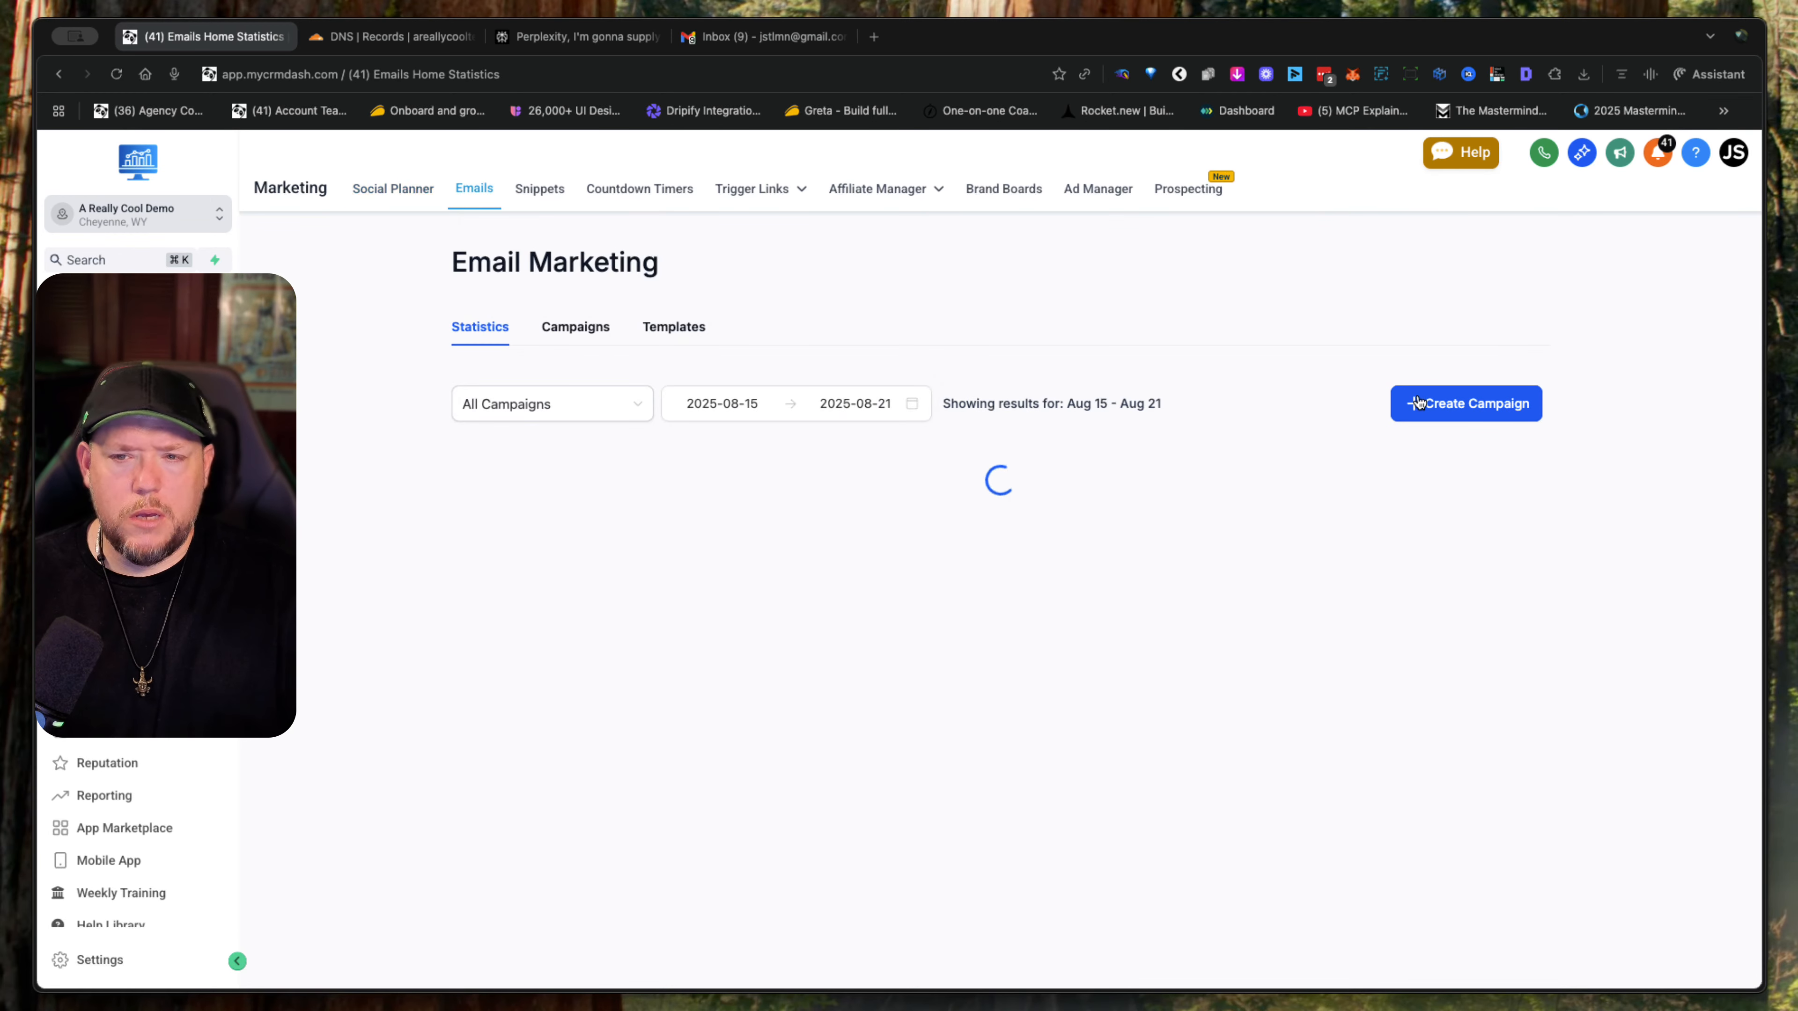
{"action": "left_click", "coordinate": [1463, 418]}
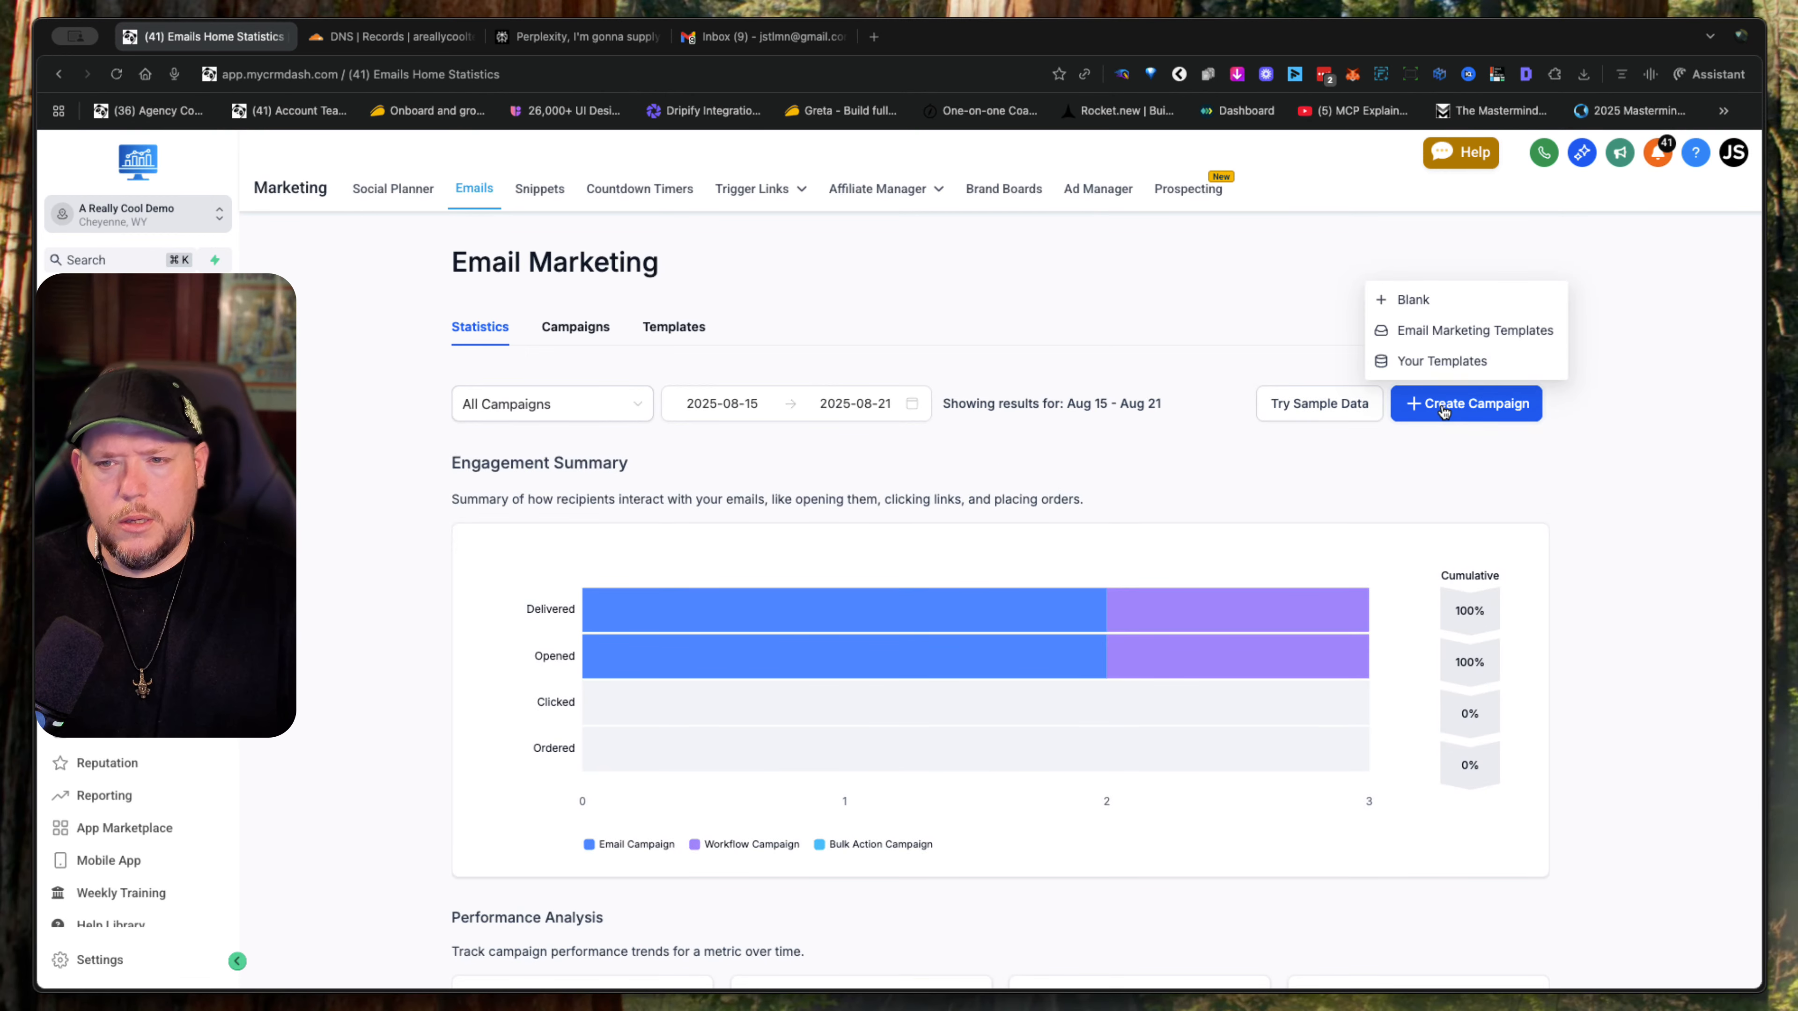
{"action": "left_click", "coordinate": [1435, 303]}
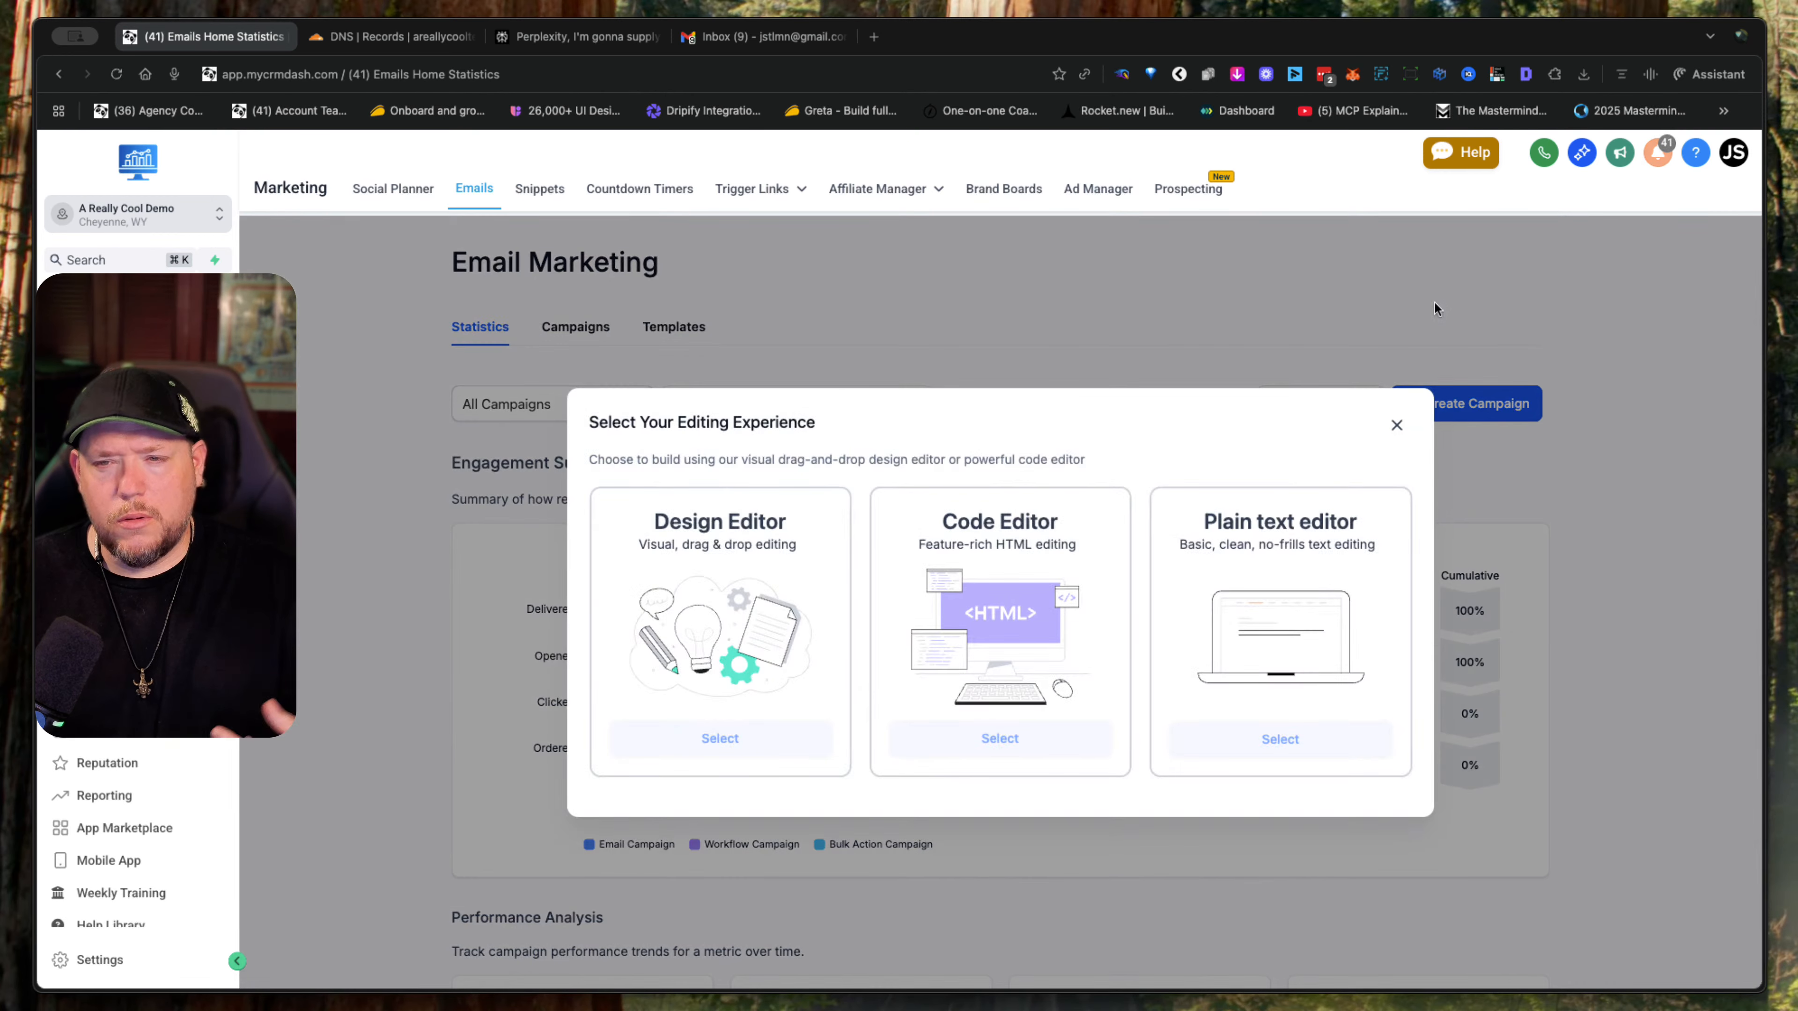
{"action": "left_click", "coordinate": [1298, 749]}
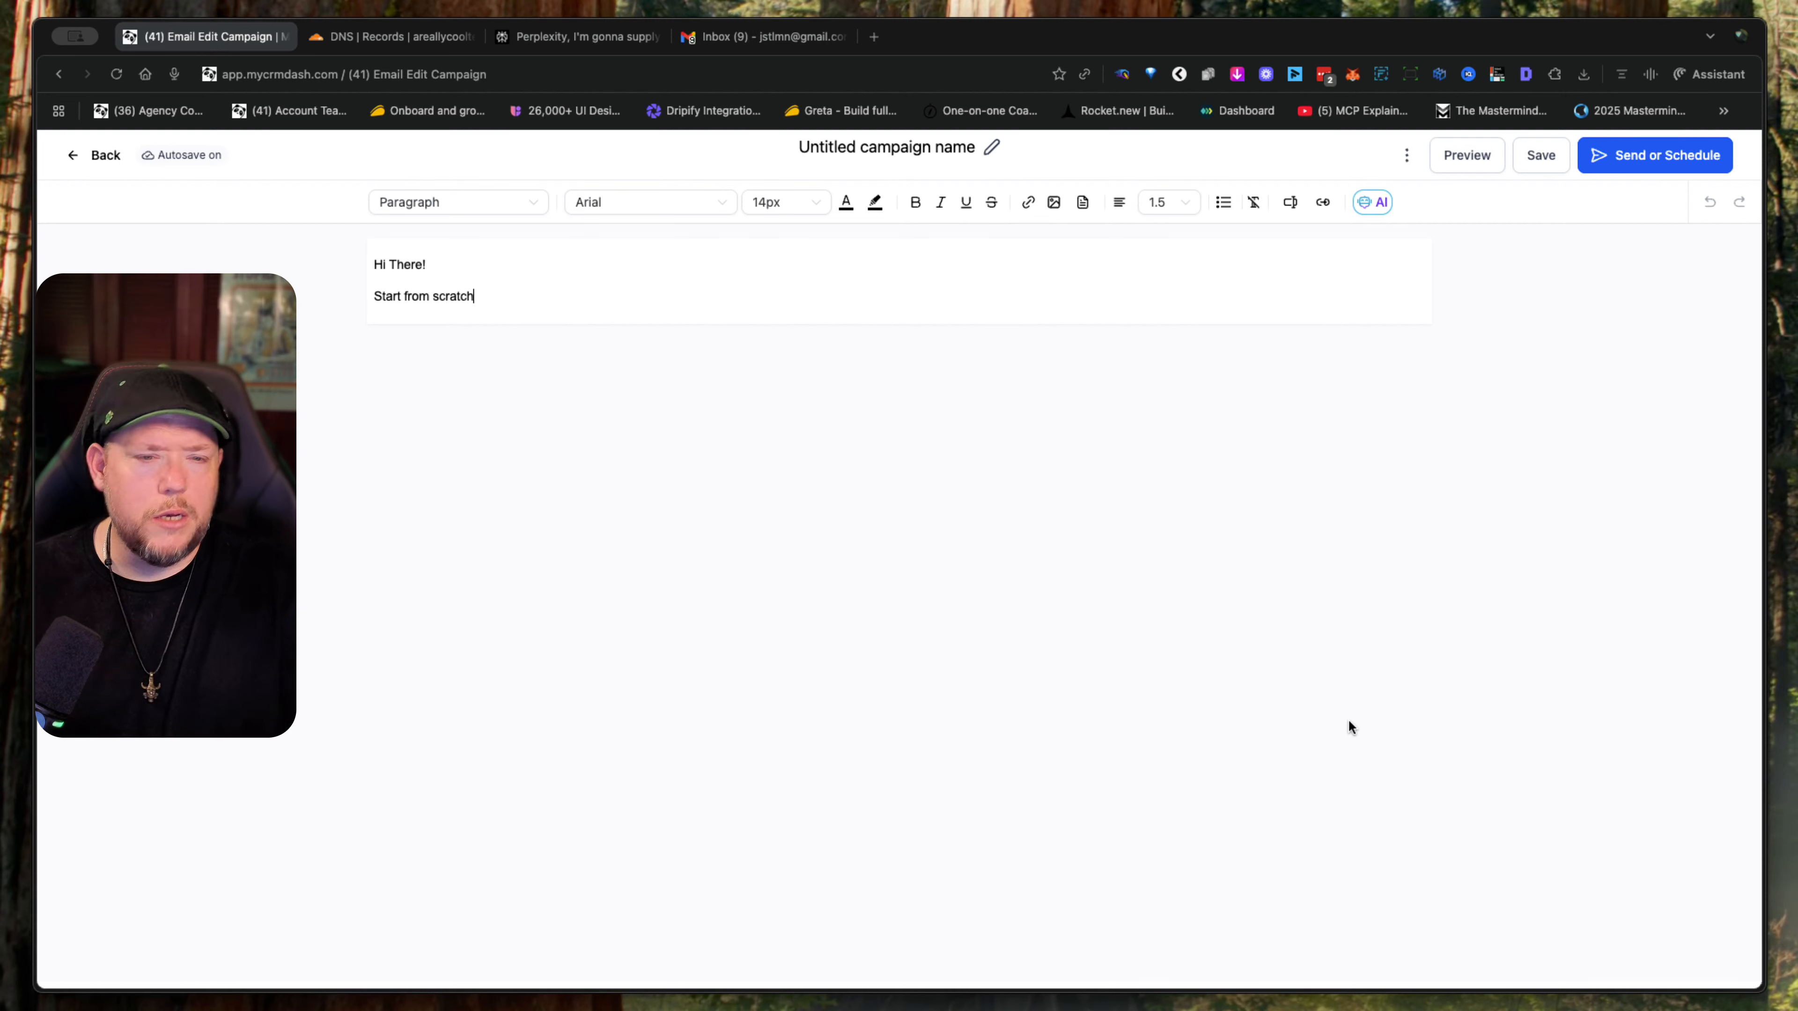
- Save the untitled email campaign and proceed to its send or schedule settings
{"action": "left_click", "coordinate": [1549, 154]}
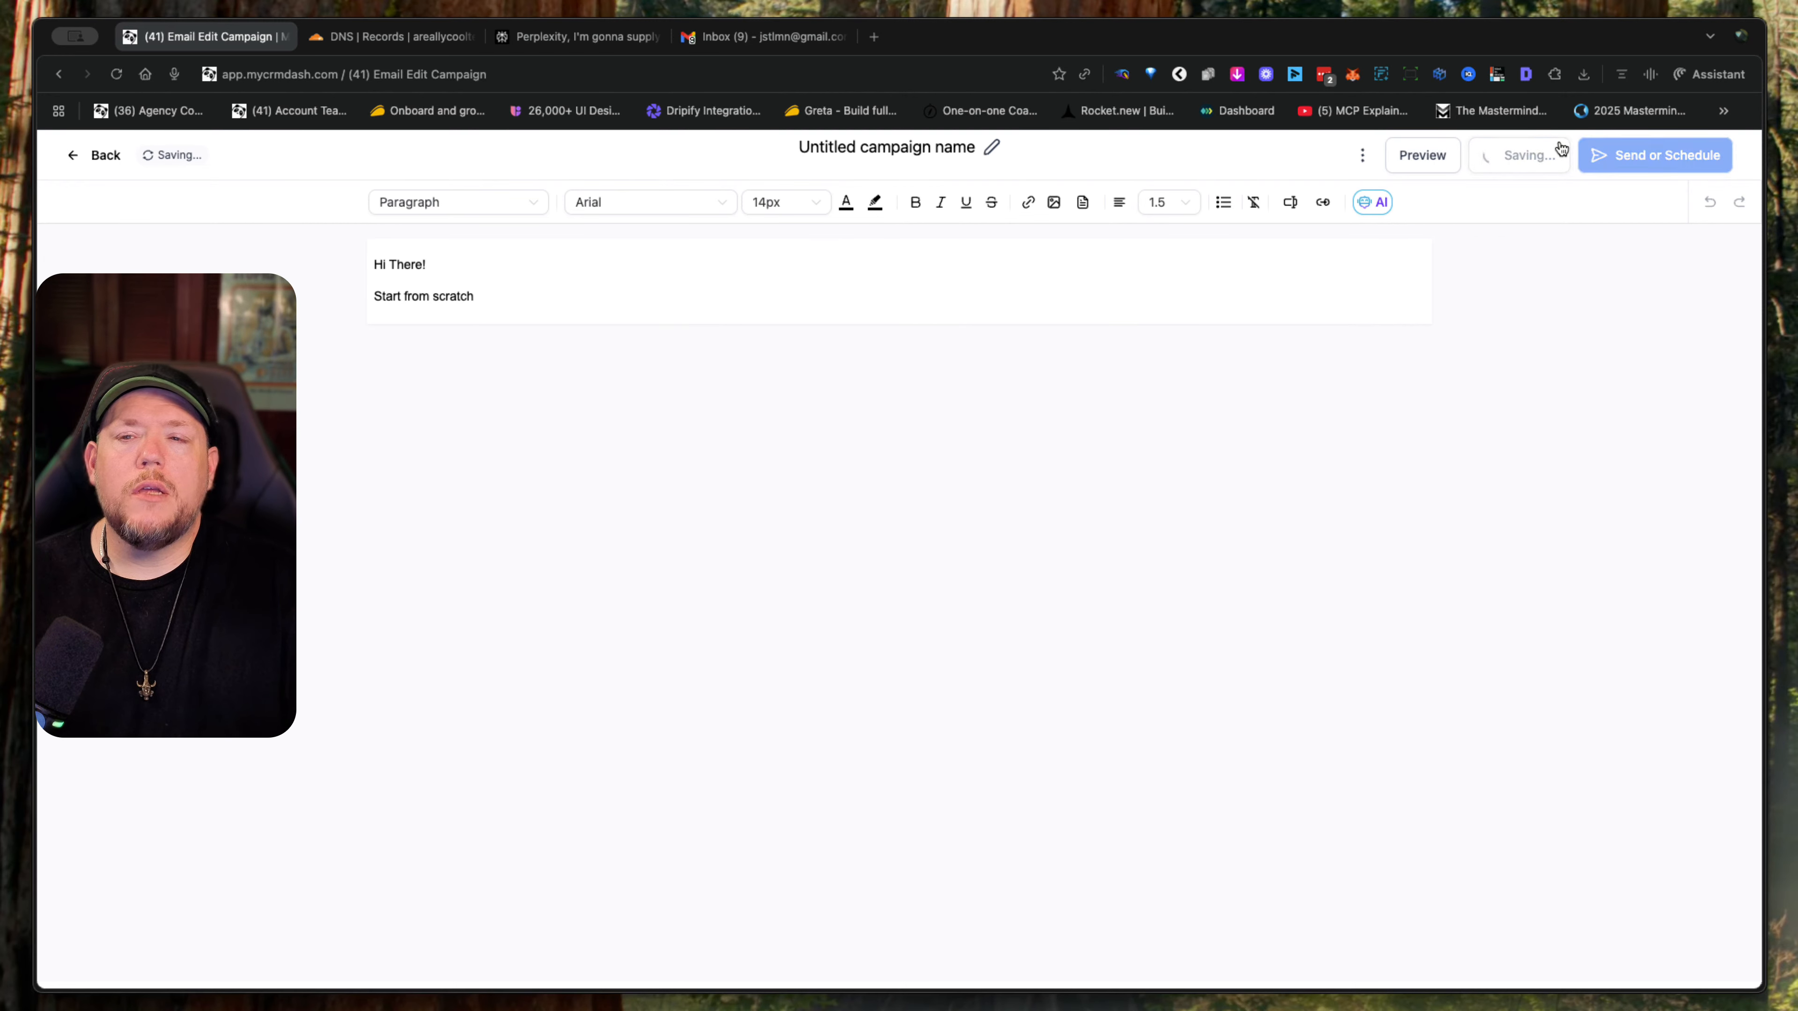
{"action": "left_click", "coordinate": [1725, 166]}
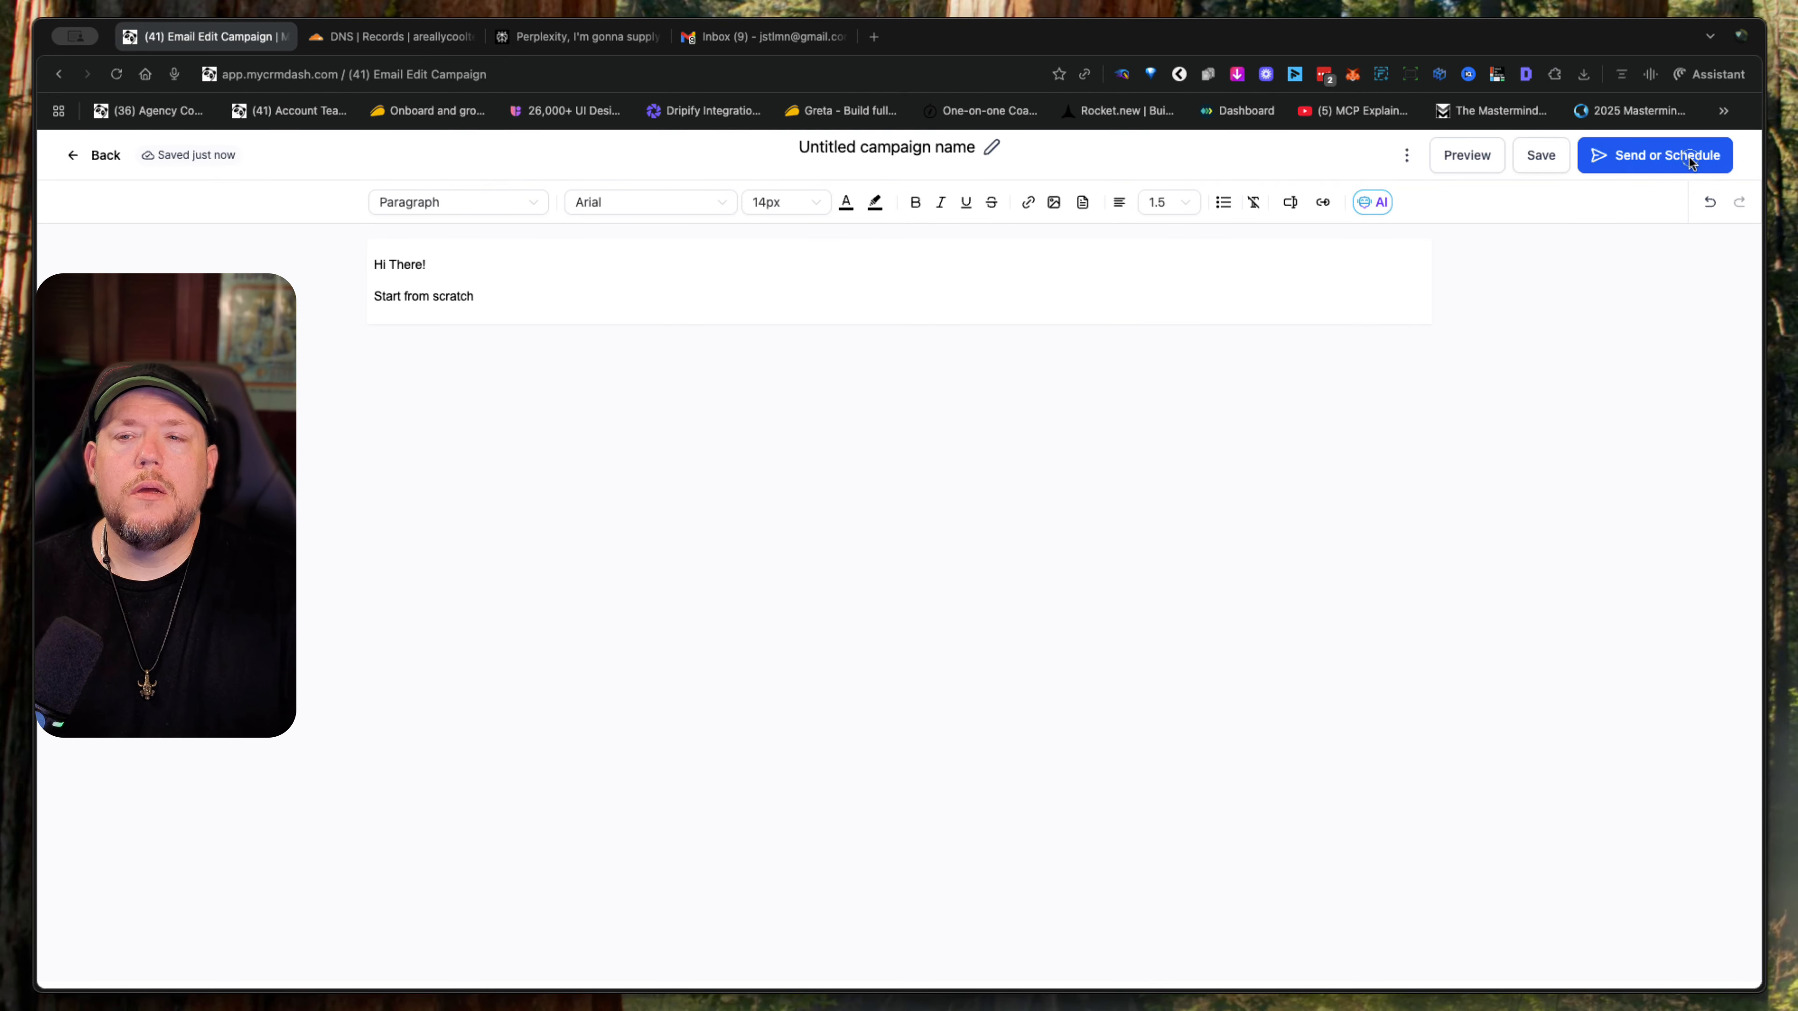
{"action": "left_click", "coordinate": [1654, 154]}
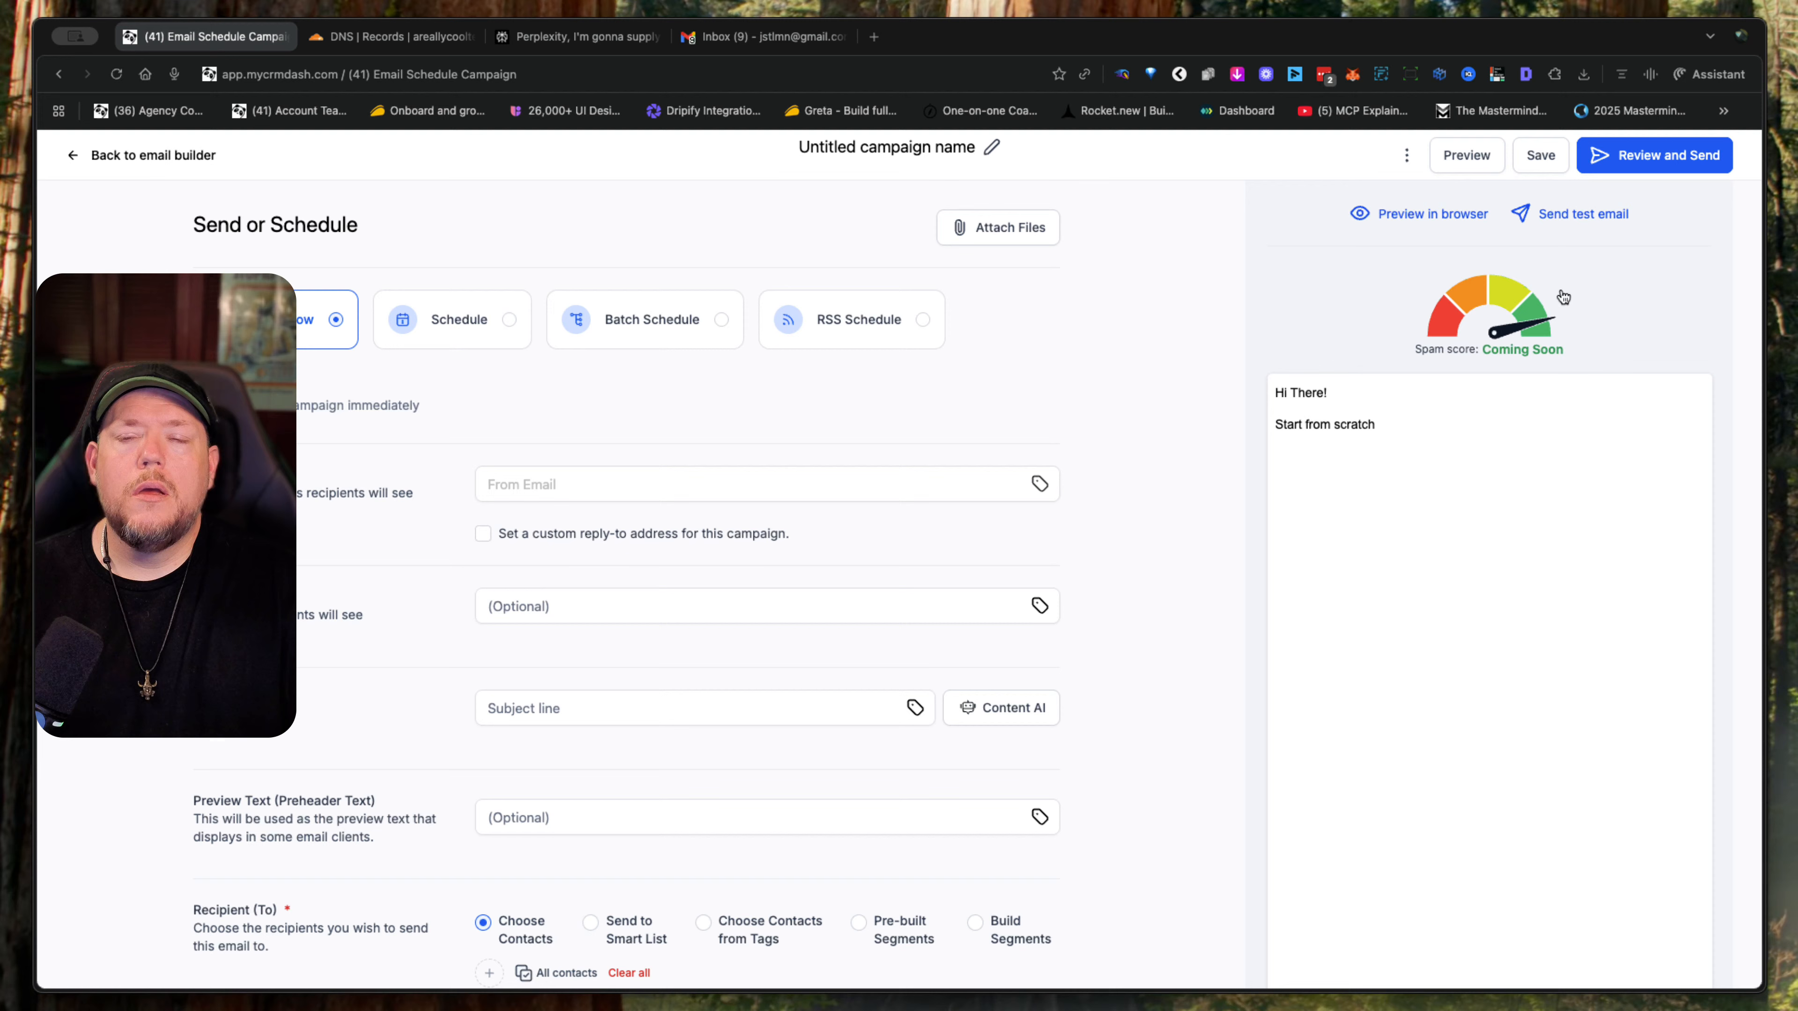
- Switch the campaign to Batch Schedule with a batch quantity of 50, repeating after 1 hour
{"action": "left_click", "coordinate": [696, 330]}
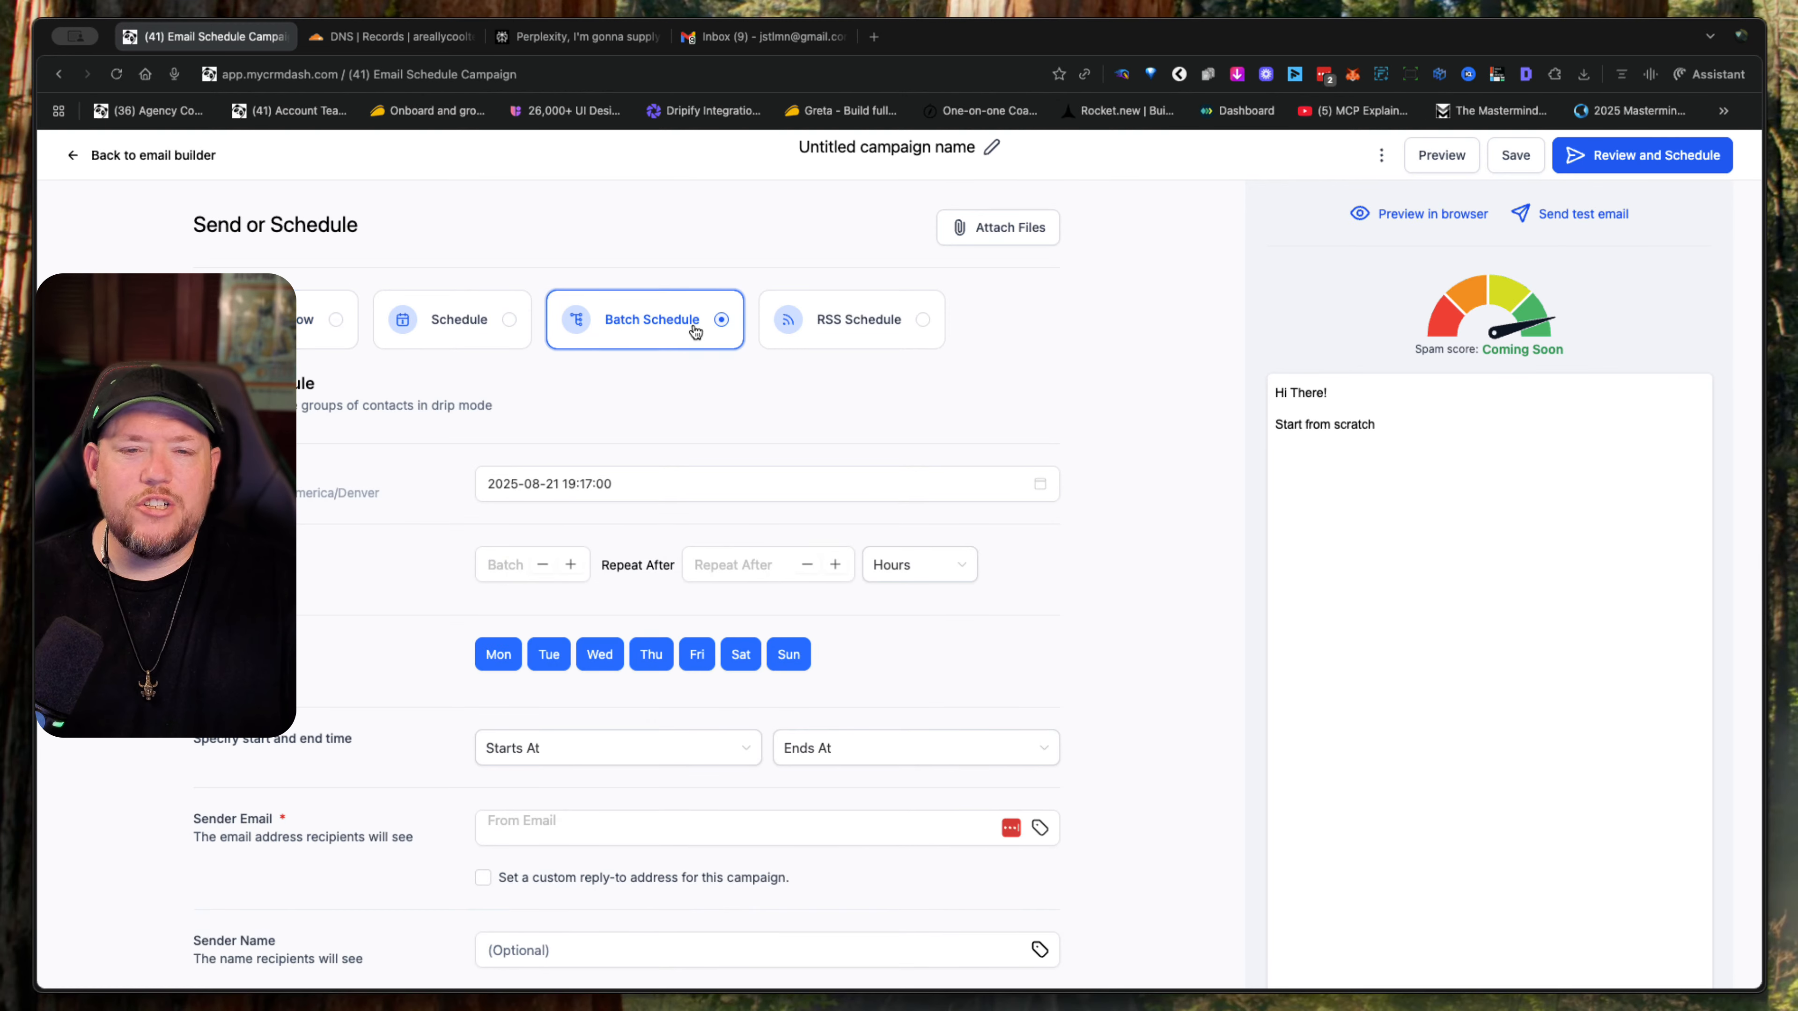
{"action": "left_click", "coordinate": [514, 560]}
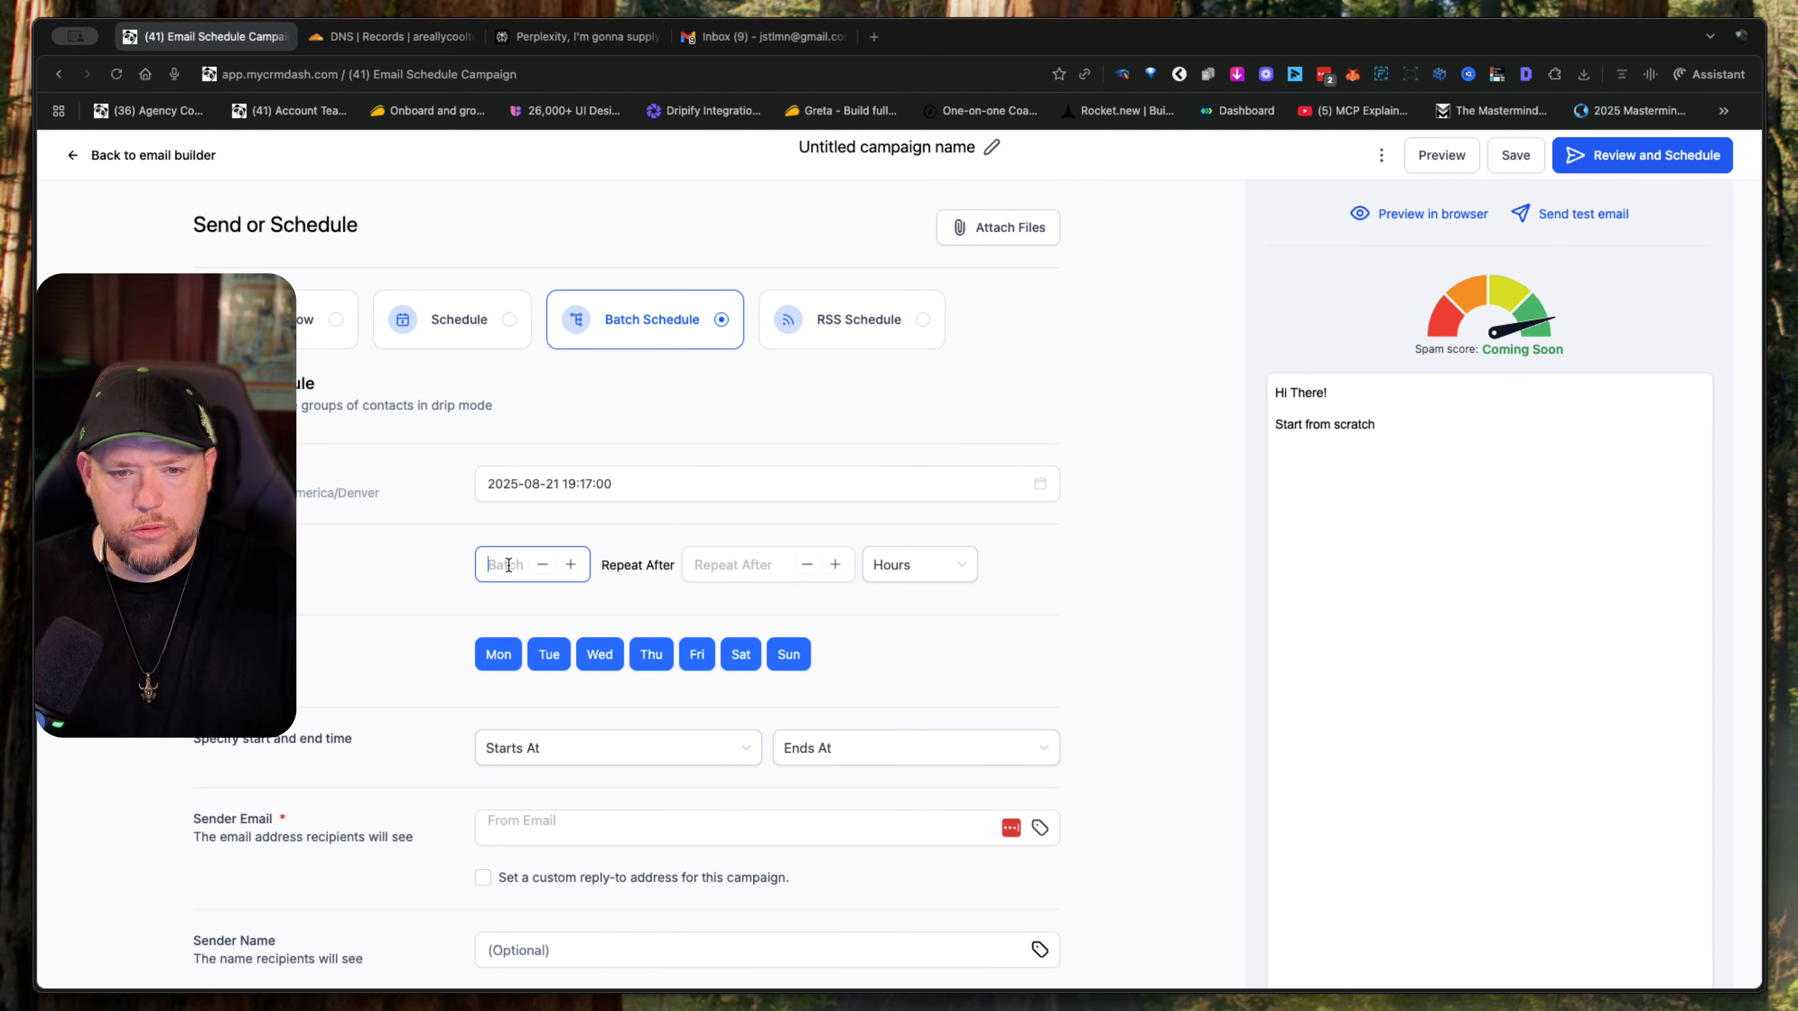
{"action": "left_click", "coordinate": [714, 563]}
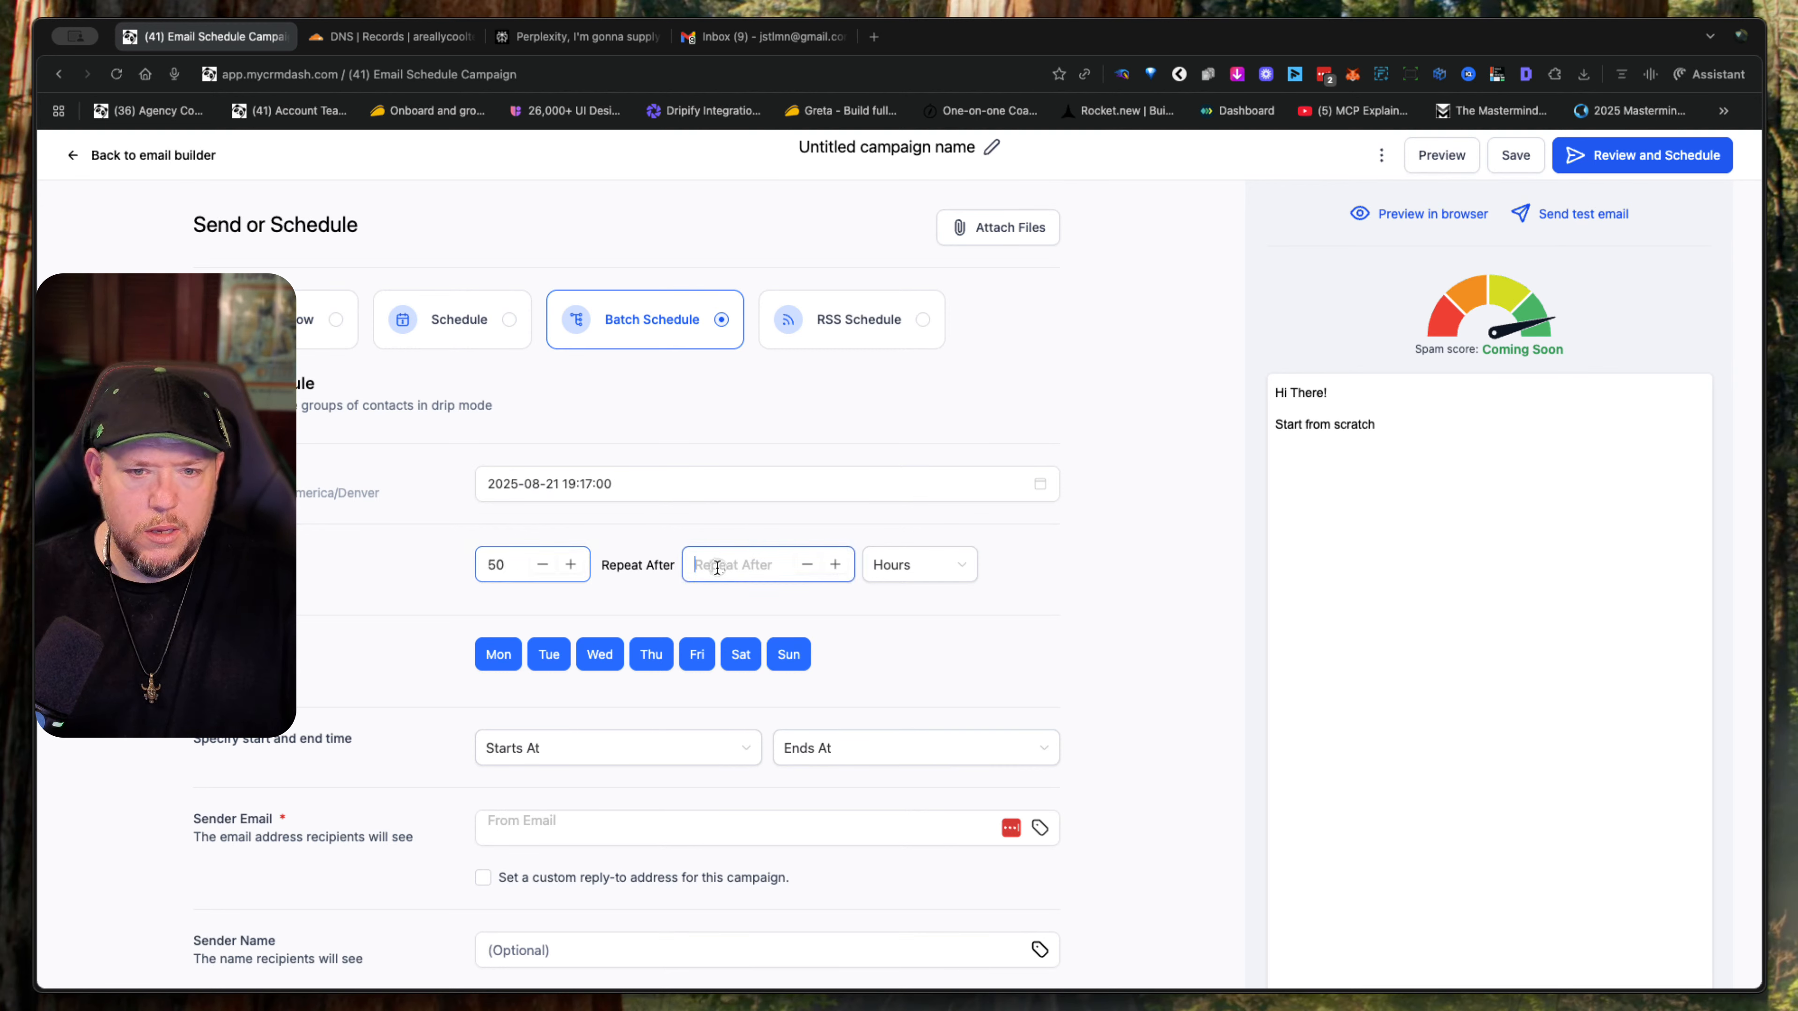
{"action": "type", "text": "1"}
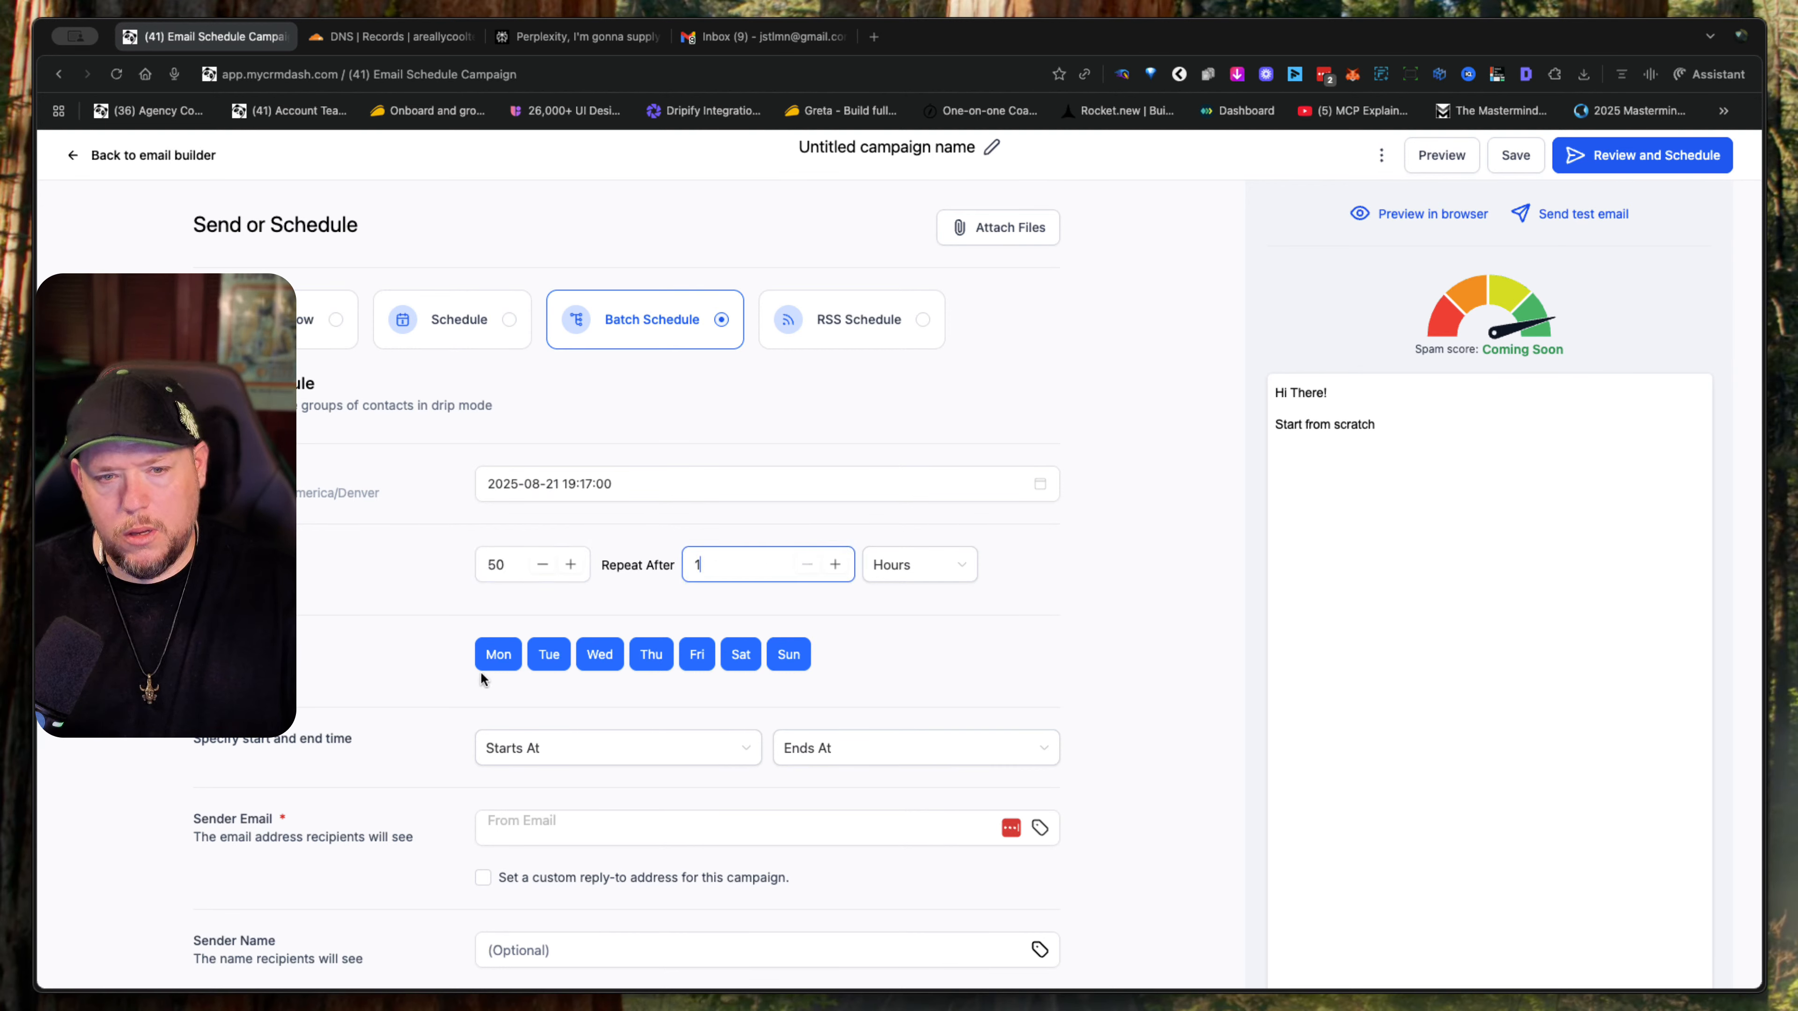
- Review the batch campaign's start and end time, sender, subject, recipient and tracking settings
{"action": "left_click", "coordinate": [626, 740]}
{"action": "scroll", "coordinate": [628, 742], "scroll_direction": "down", "scroll_amount": 5}
{"action": "scroll", "coordinate": [629, 741], "scroll_direction": "up", "scroll_amount": 5}
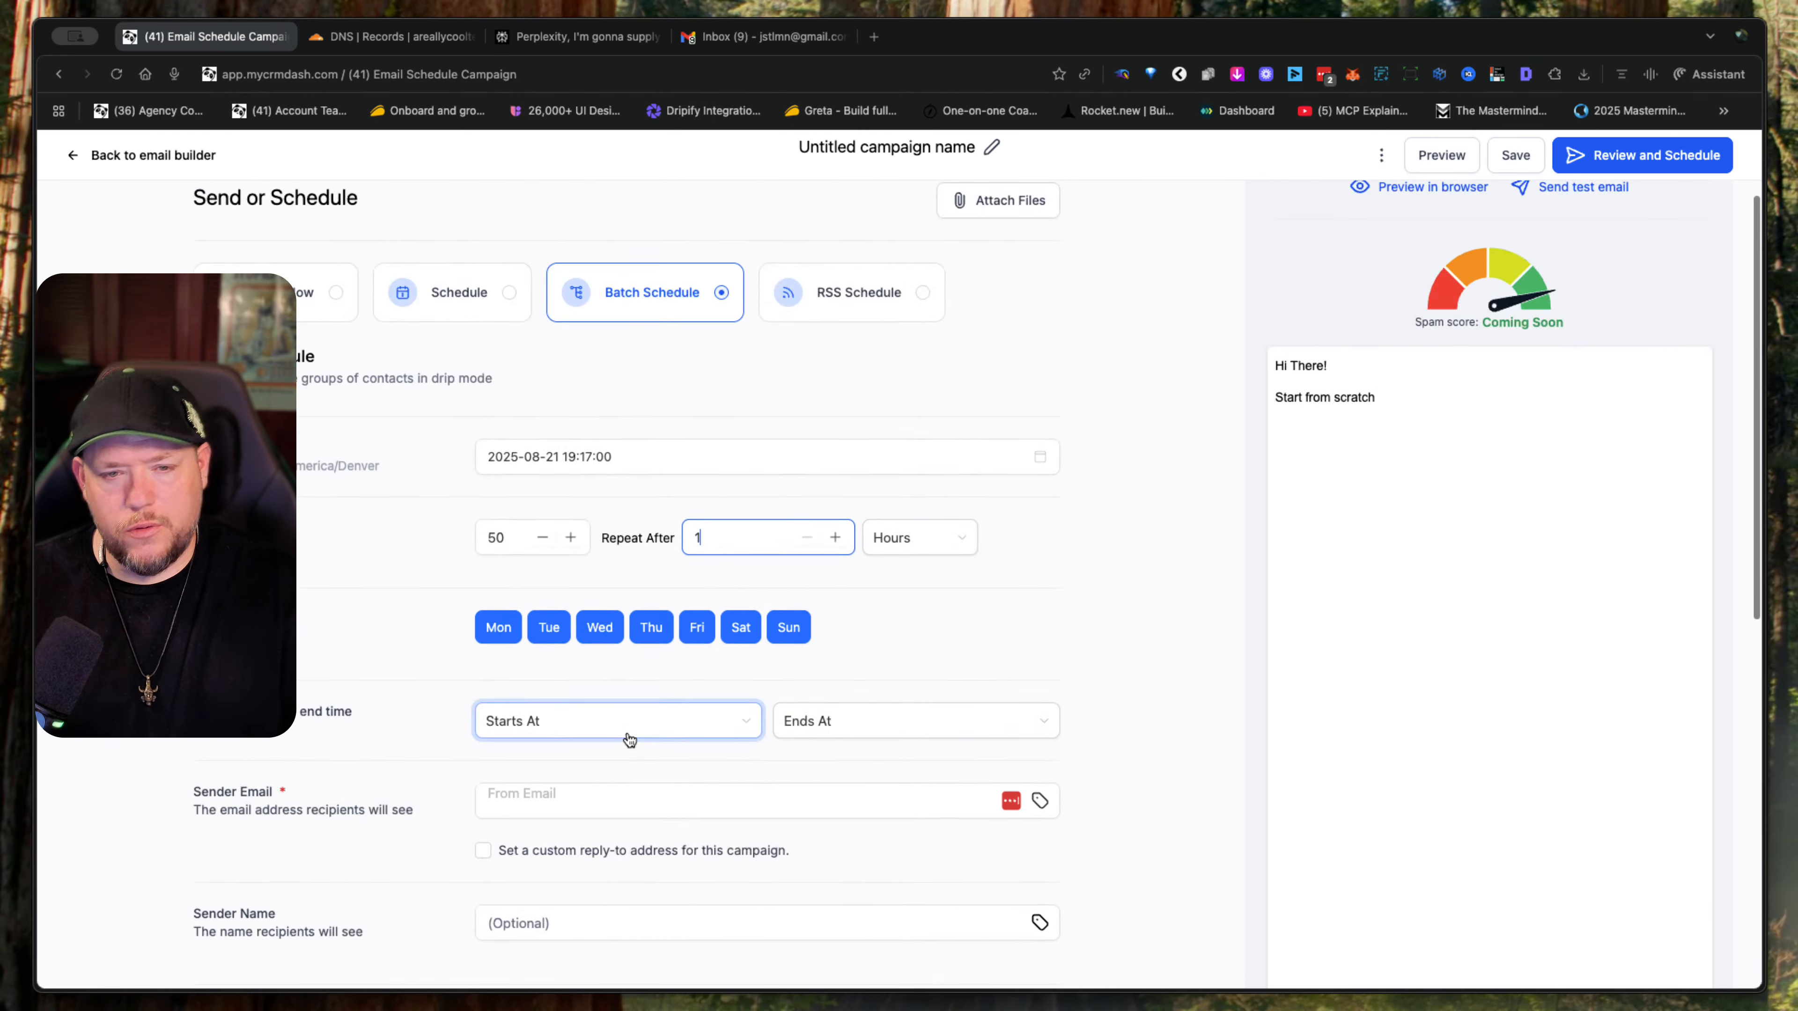
{"action": "scroll", "coordinate": [623, 743], "scroll_direction": "down", "scroll_amount": 2}
{"action": "scroll", "coordinate": [826, 736], "scroll_direction": "down", "scroll_amount": 5}
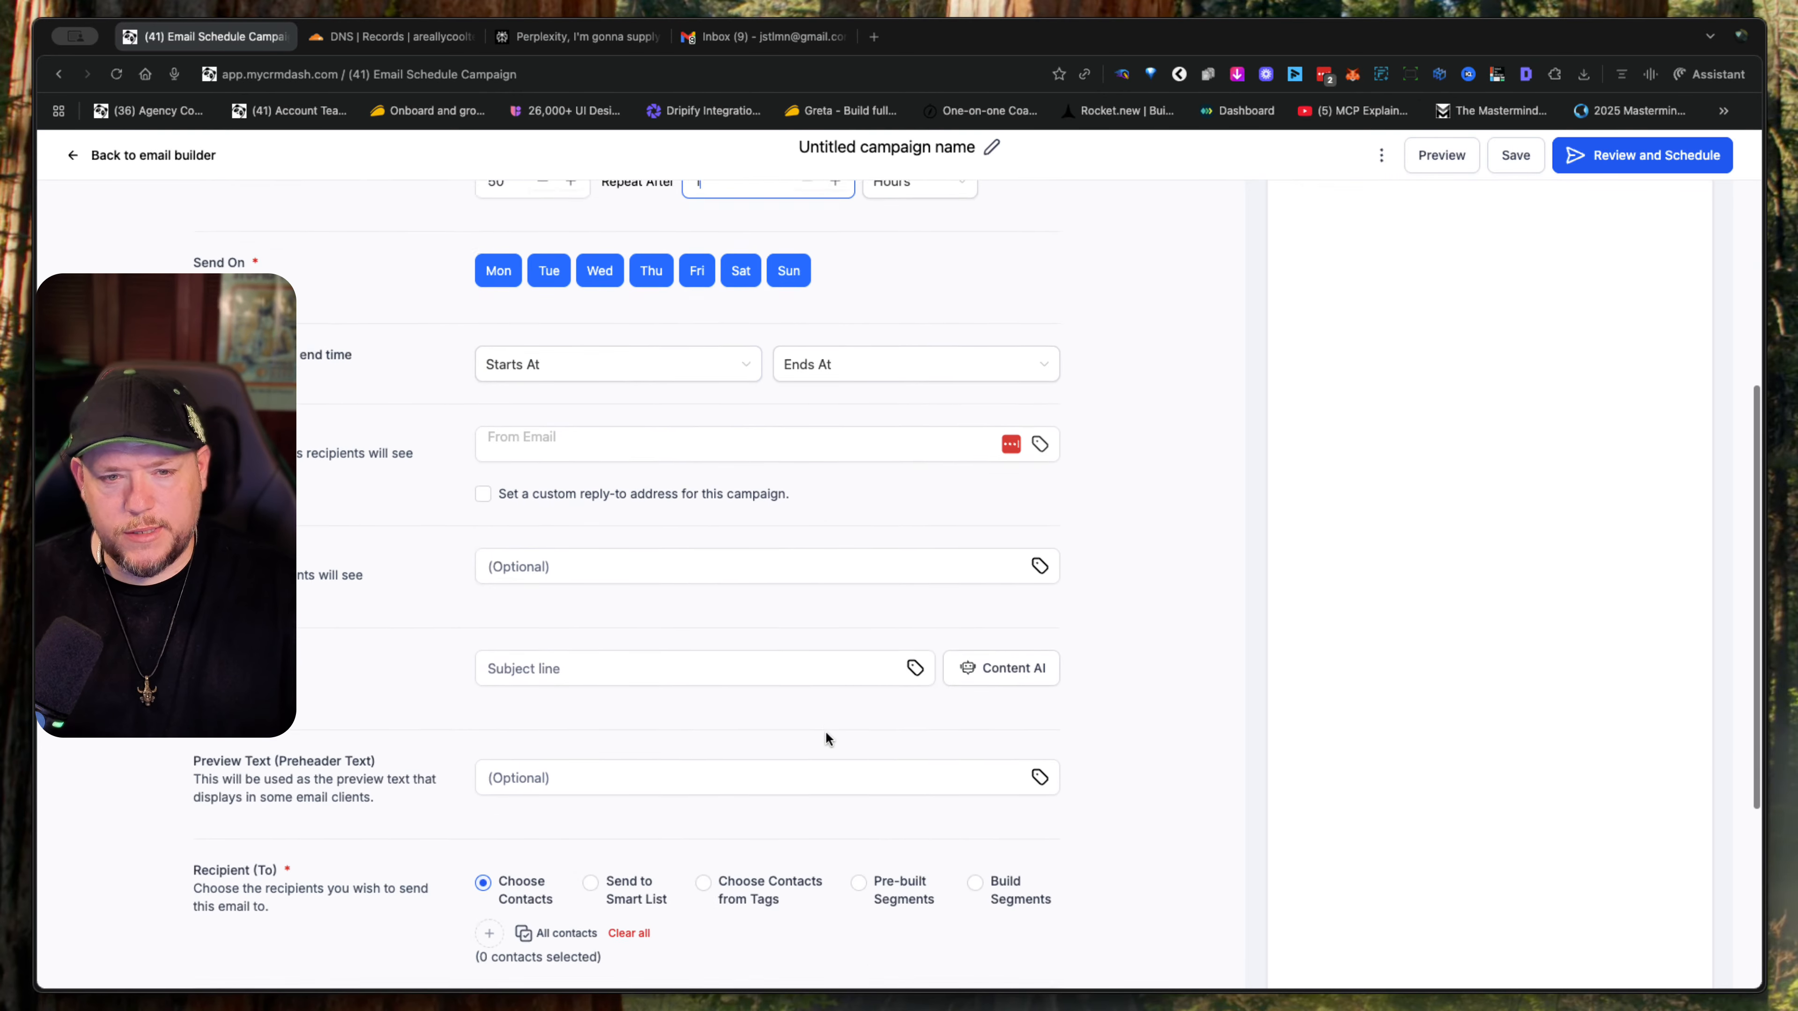
{"action": "scroll", "coordinate": [827, 738], "scroll_direction": "up", "scroll_amount": 3}
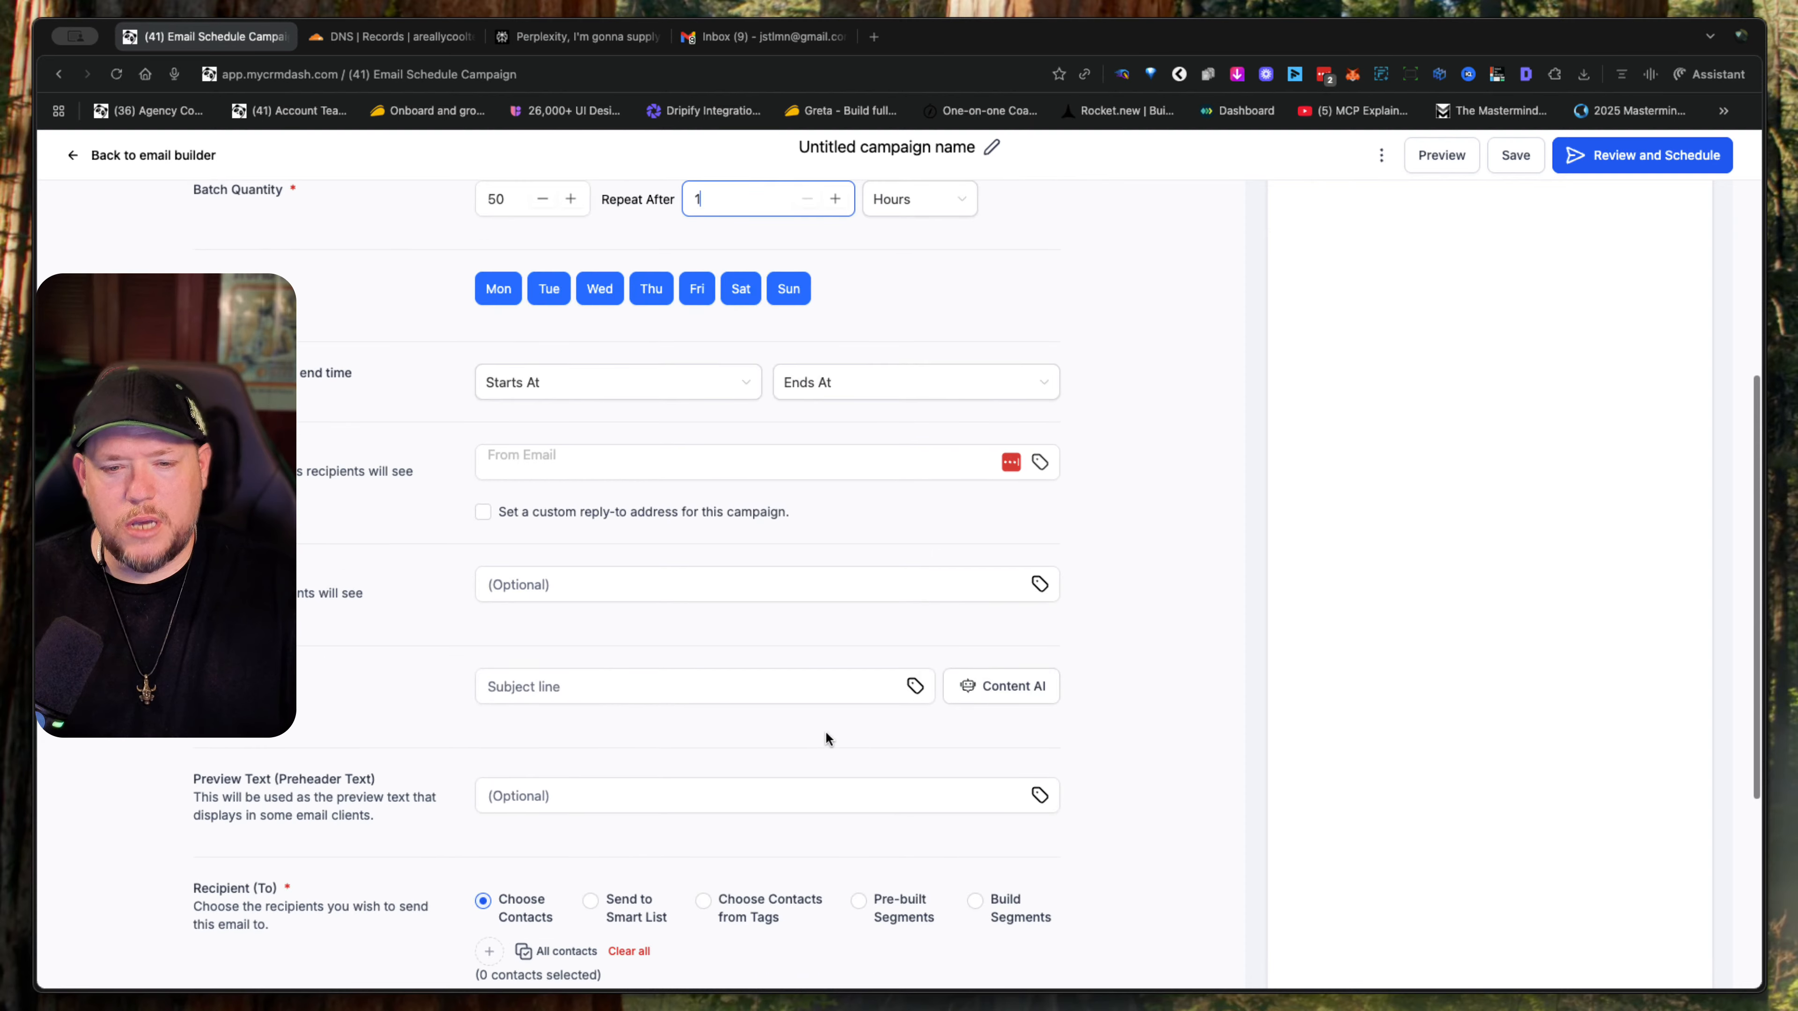
{"action": "scroll", "coordinate": [826, 738], "scroll_direction": "down", "scroll_amount": 4}
{"action": "scroll", "coordinate": [825, 737], "scroll_direction": "down", "scroll_amount": 2}
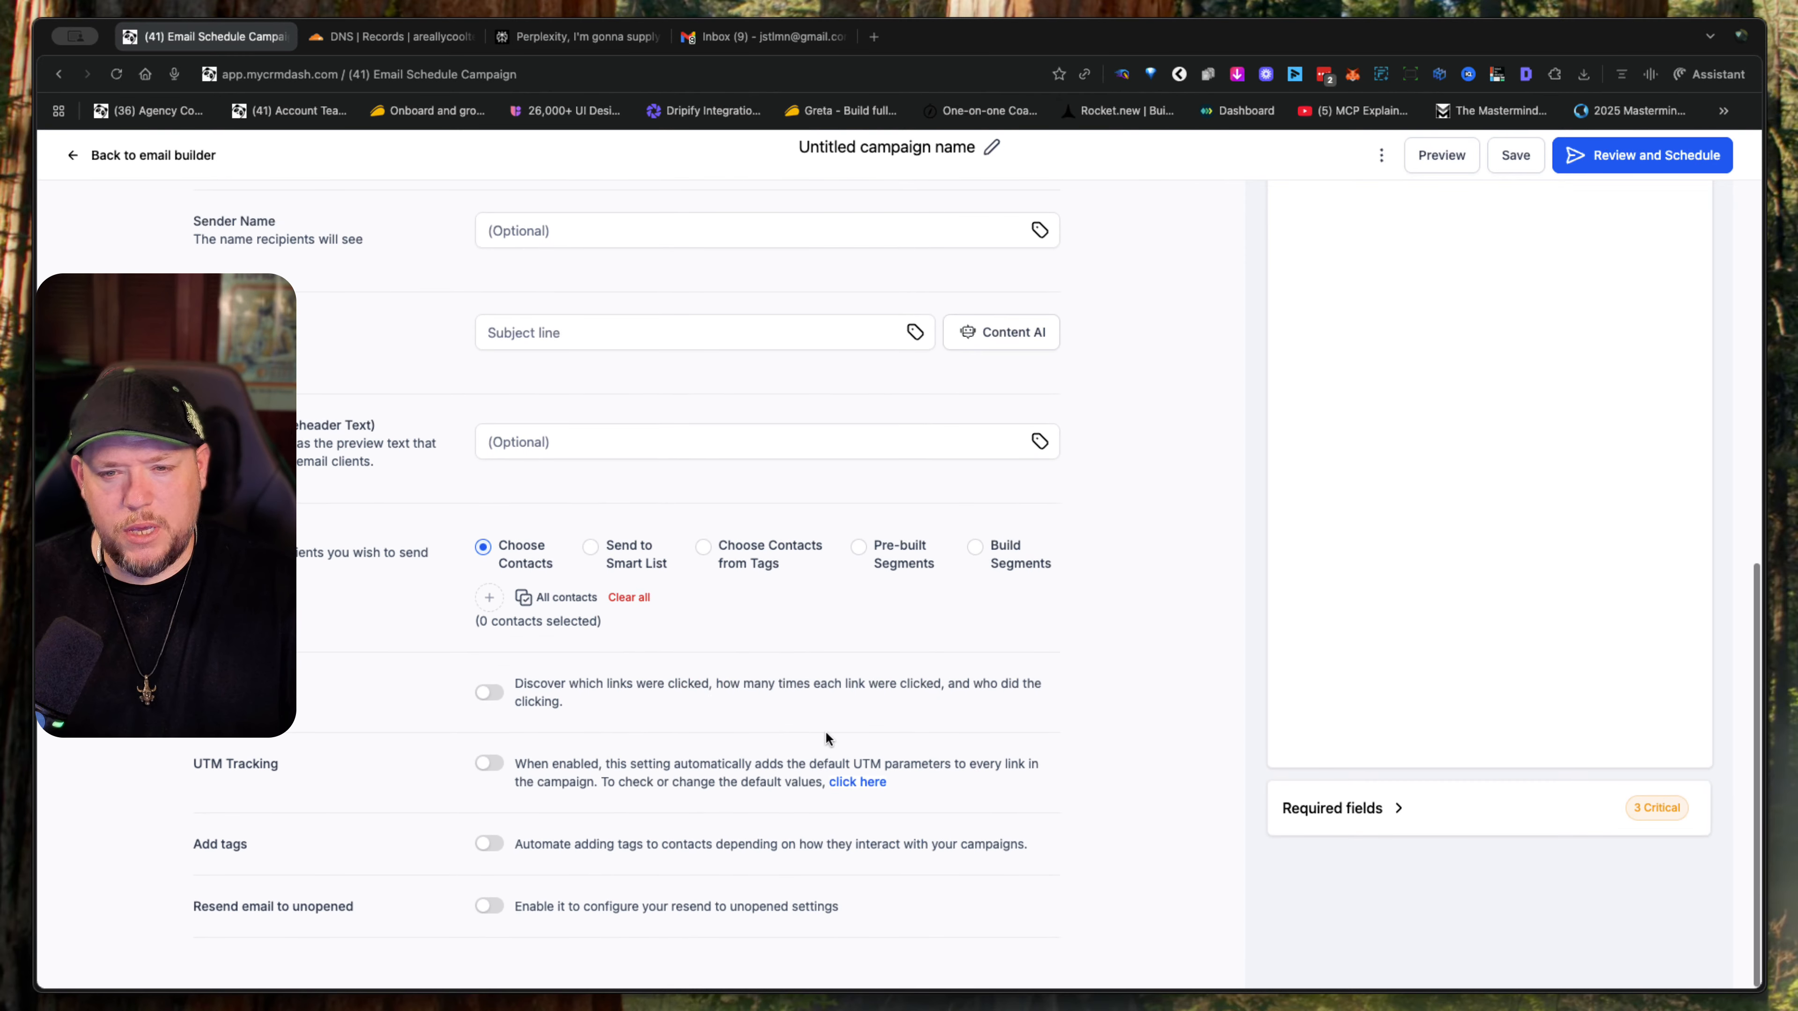
{"action": "scroll", "coordinate": [826, 738], "scroll_direction": "up", "scroll_amount": 4}
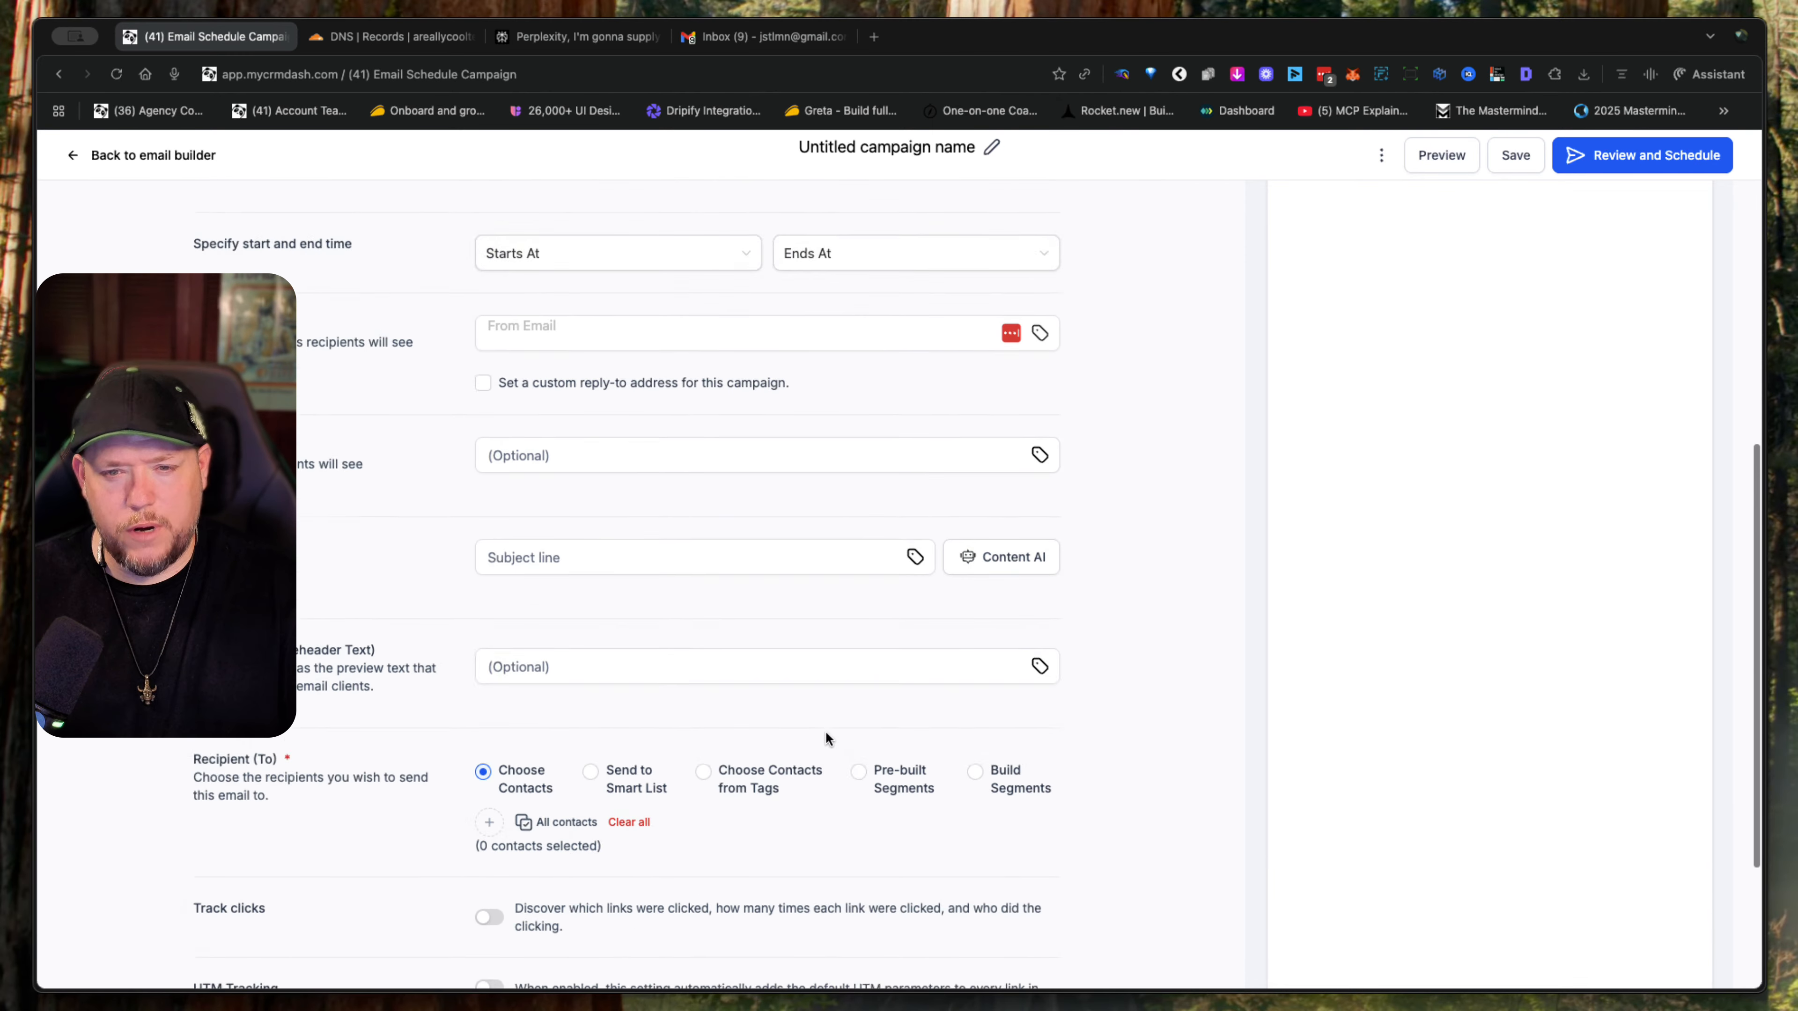
{"action": "scroll", "coordinate": [826, 738], "scroll_direction": "up", "scroll_amount": 4}
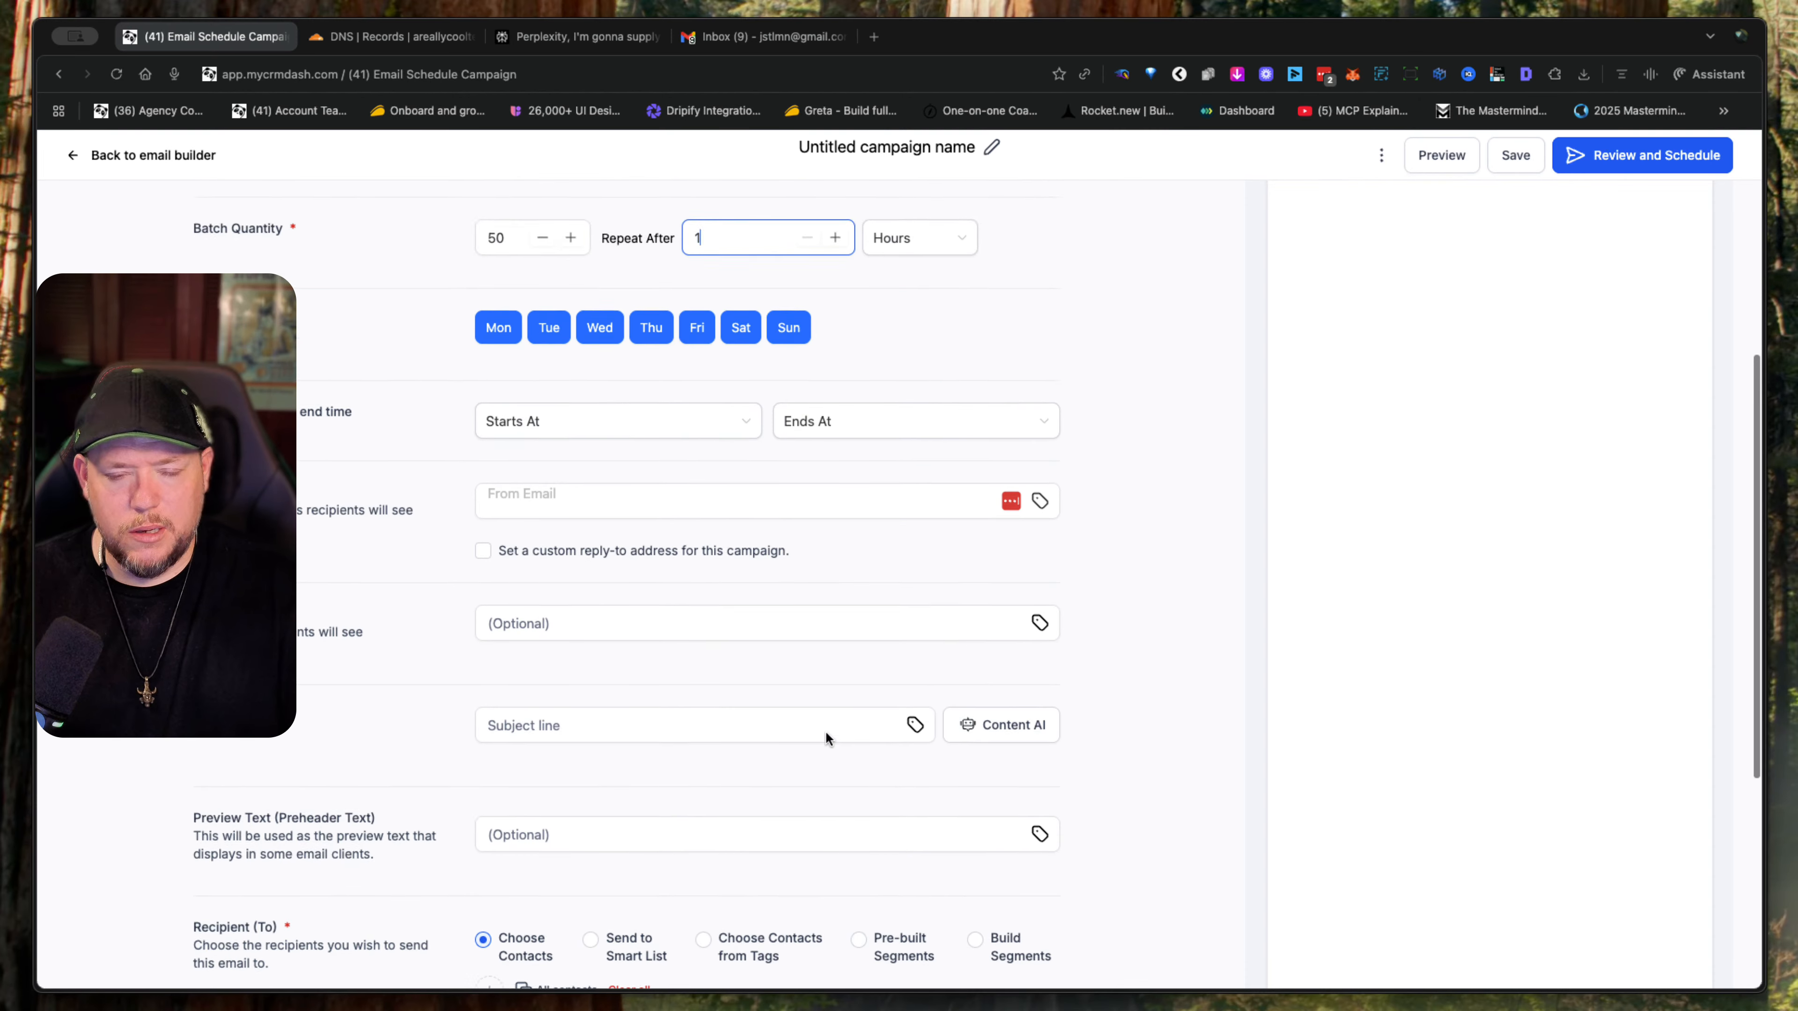
{"action": "scroll", "coordinate": [825, 738], "scroll_direction": "up", "scroll_amount": 1}
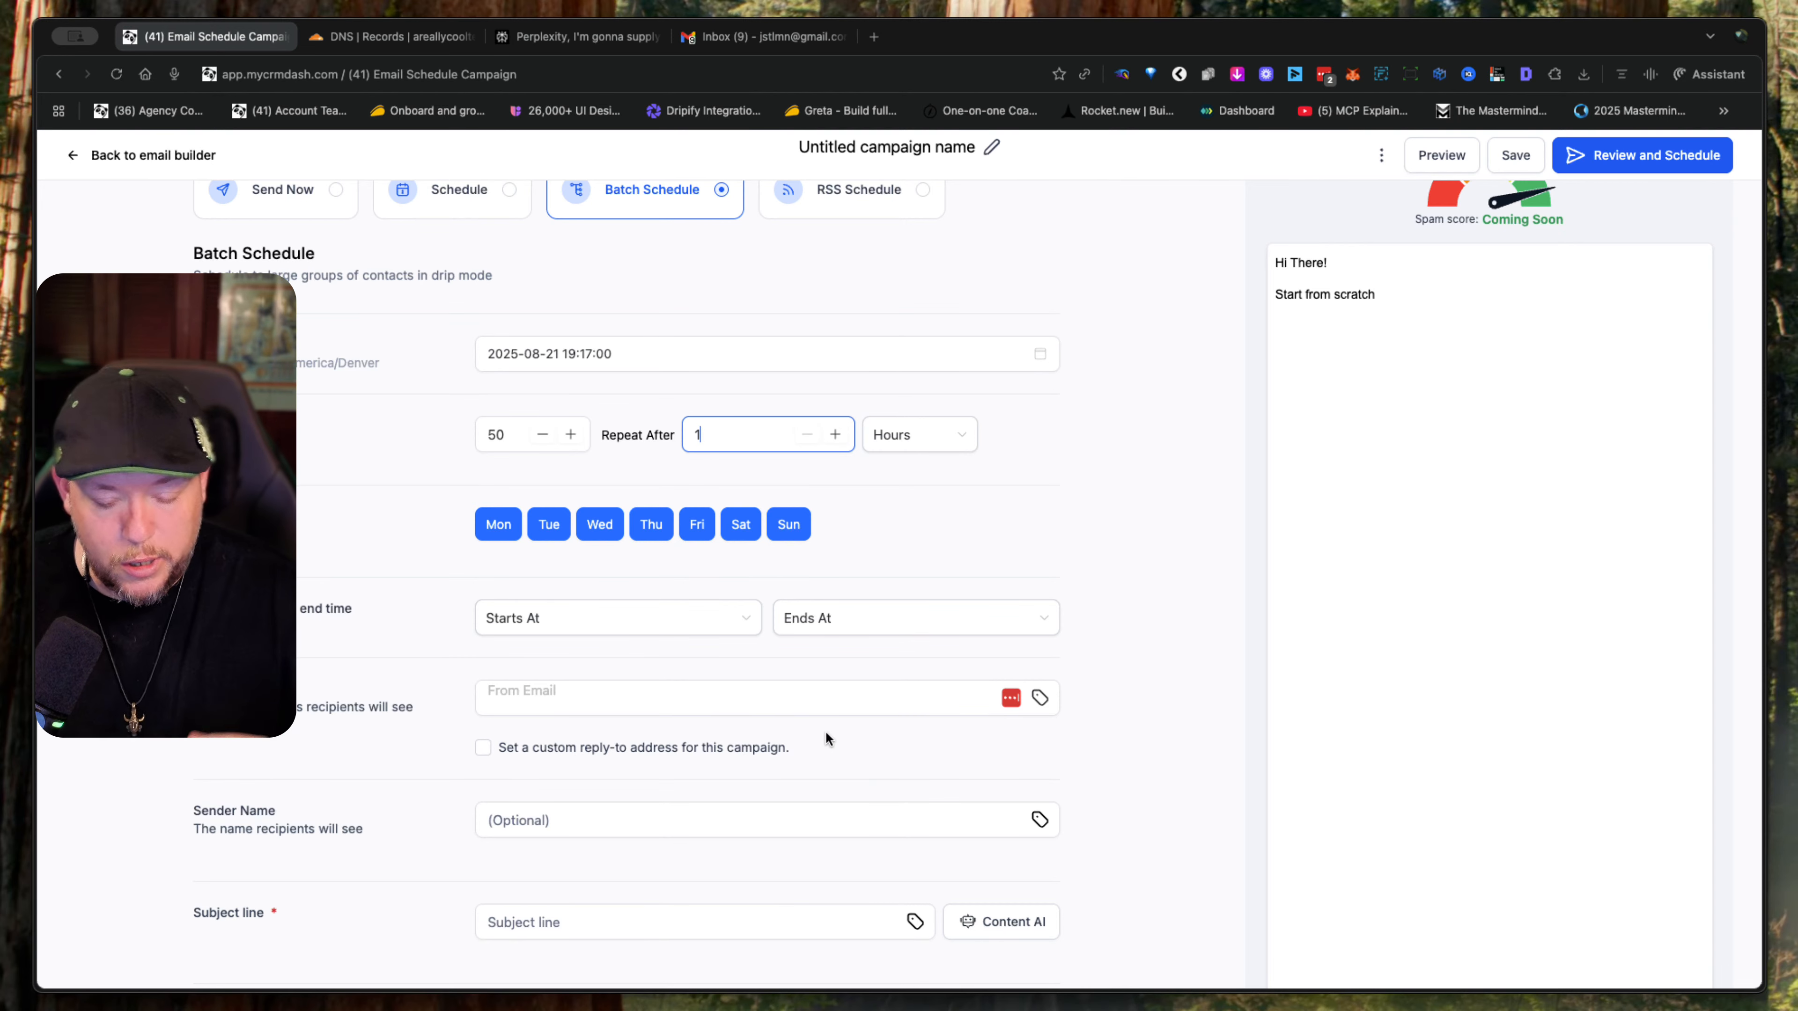
{"action": "scroll", "coordinate": [825, 731], "scroll_direction": "up", "scroll_amount": 2}
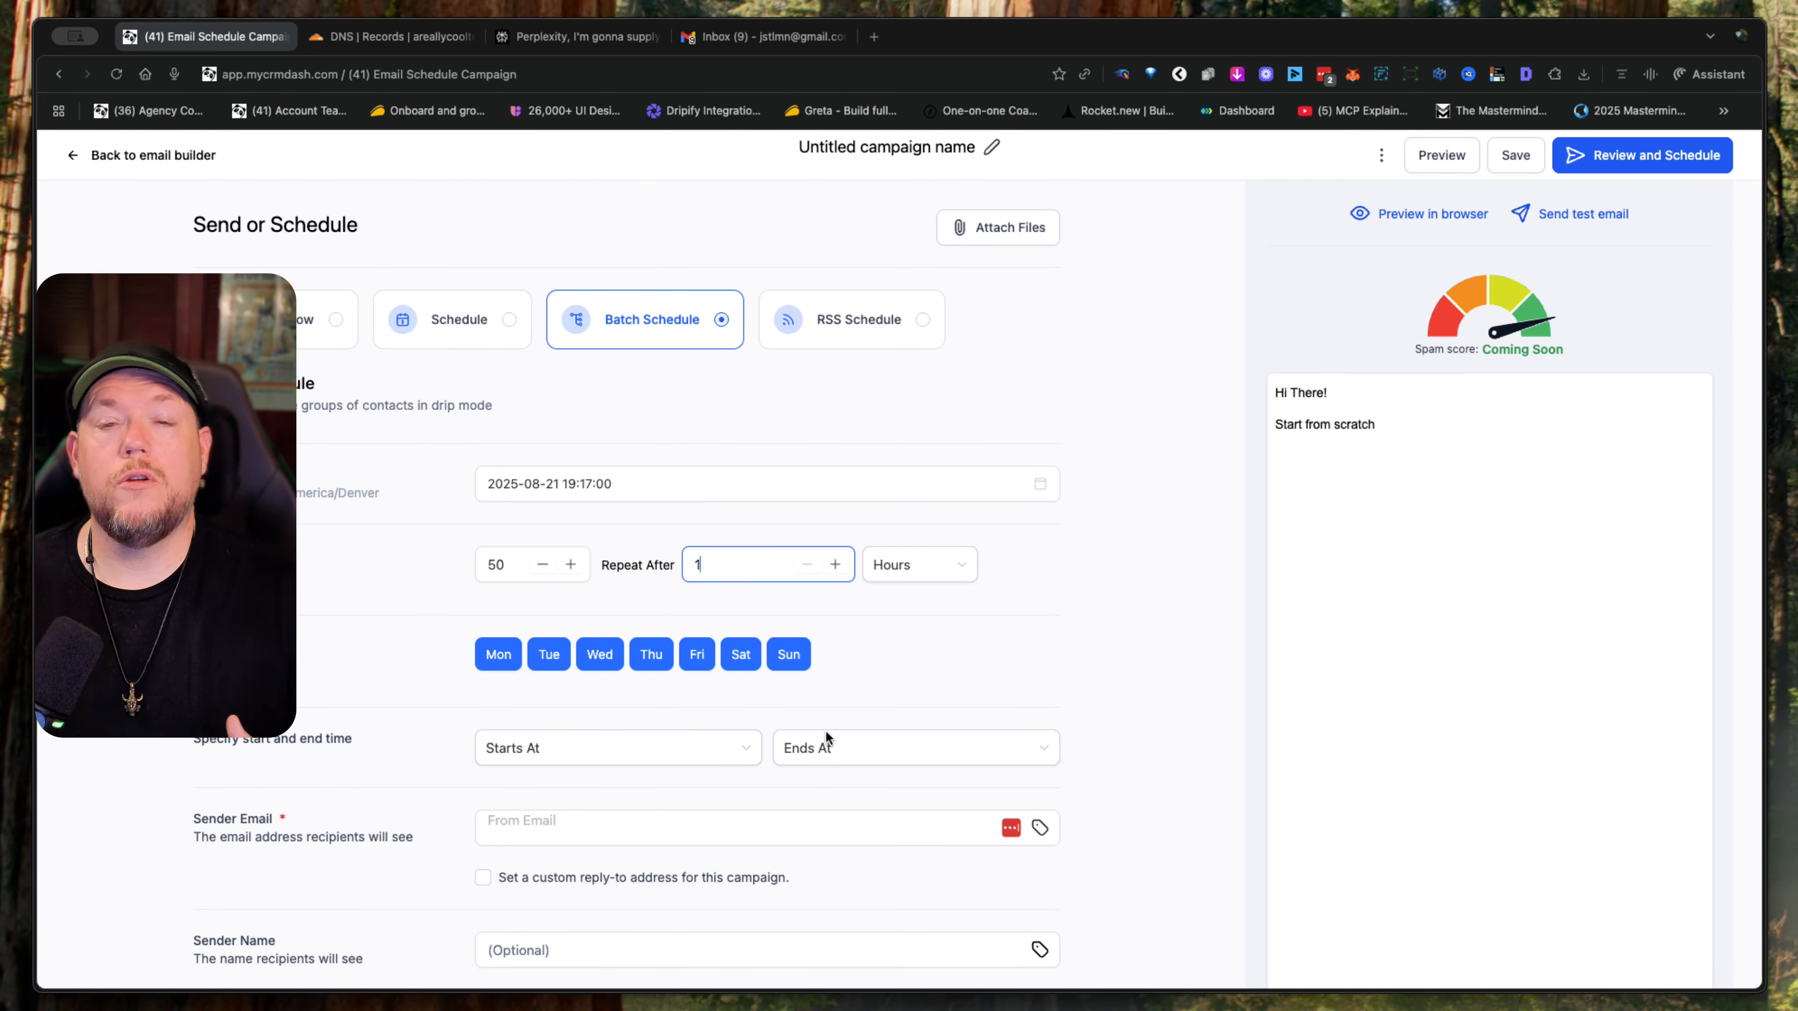
- Open the instantly.ai website in a new browser tab
{"action": "mouse_move", "coordinate": [885, 69]}
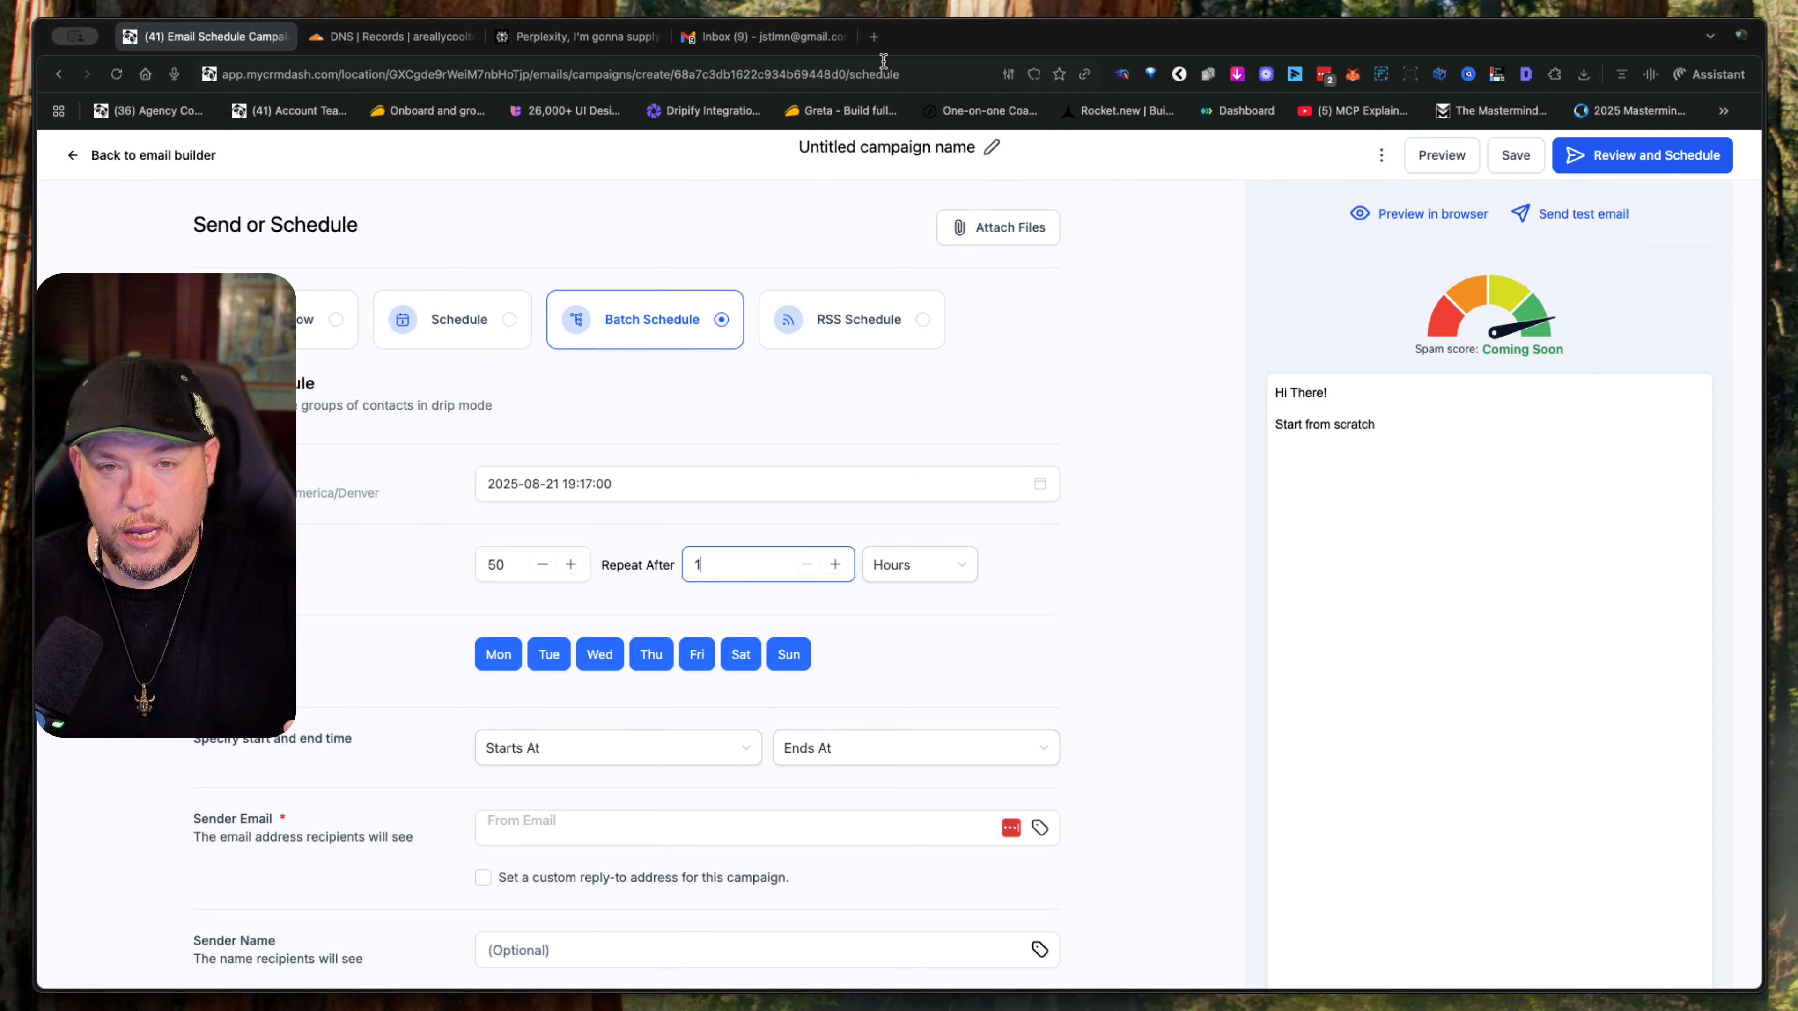
{"action": "left_click", "coordinate": [874, 37]}
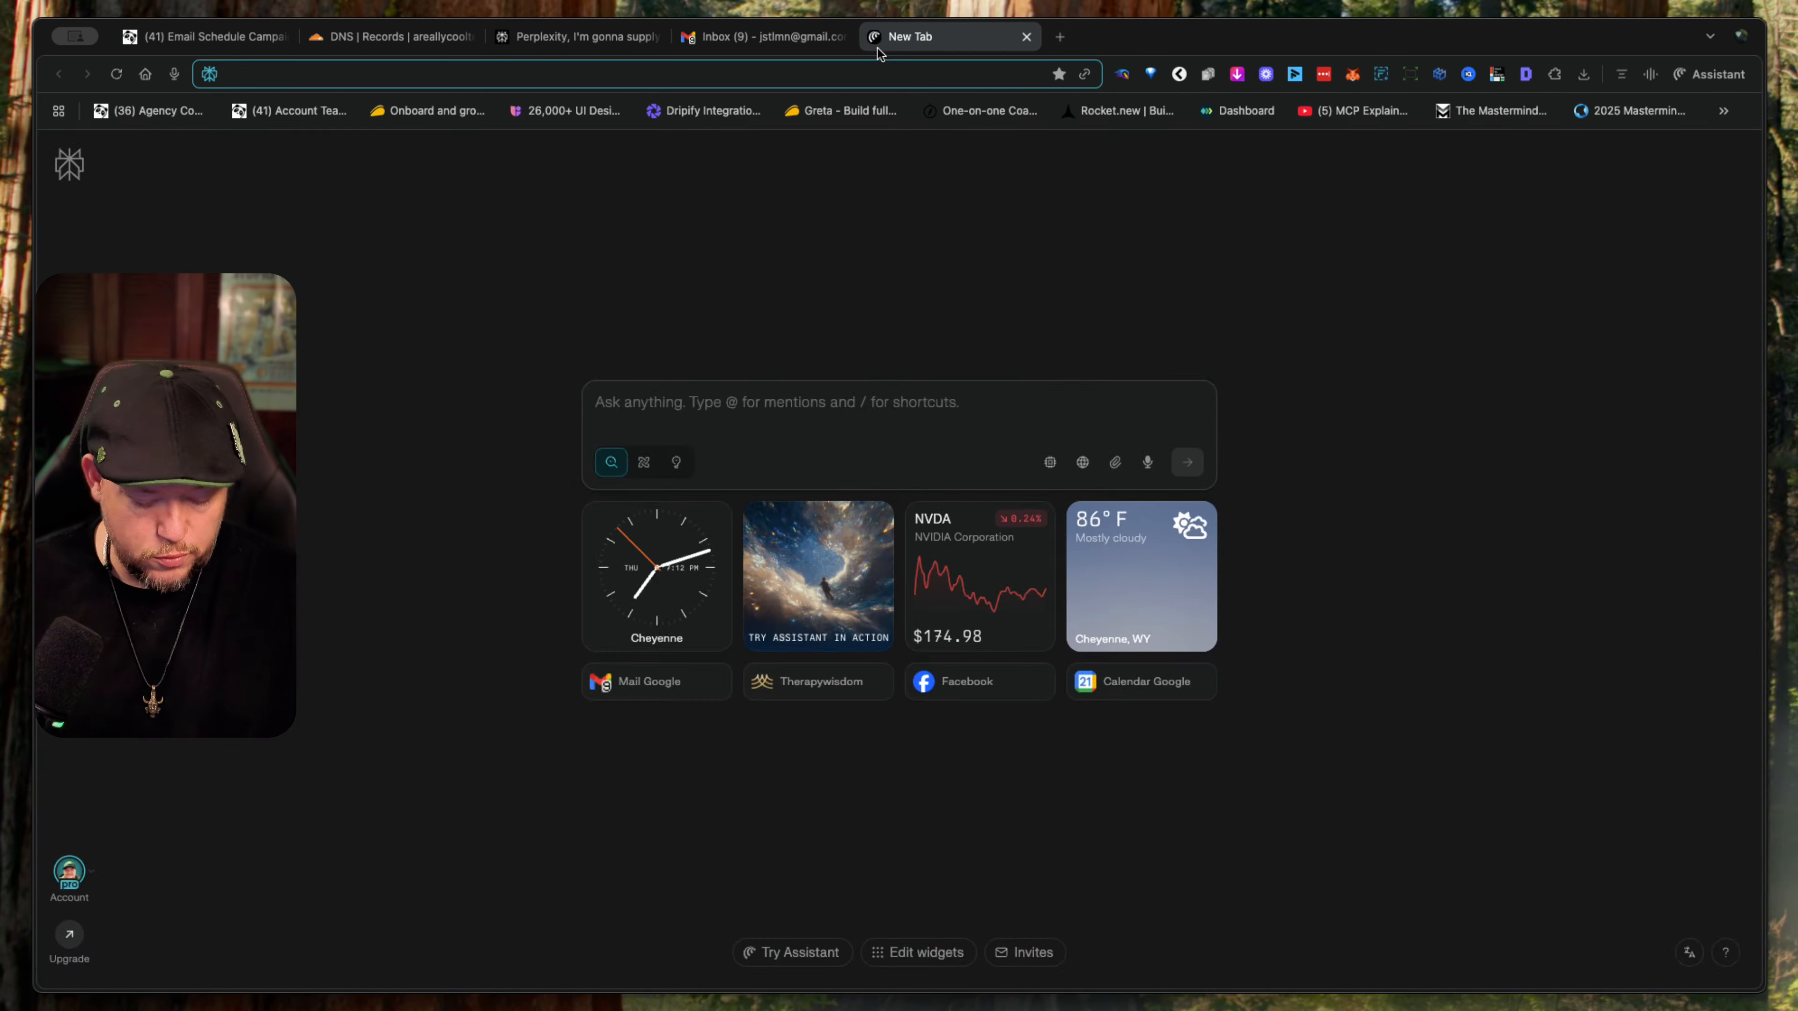
{"action": "type", "text": "instantly."}
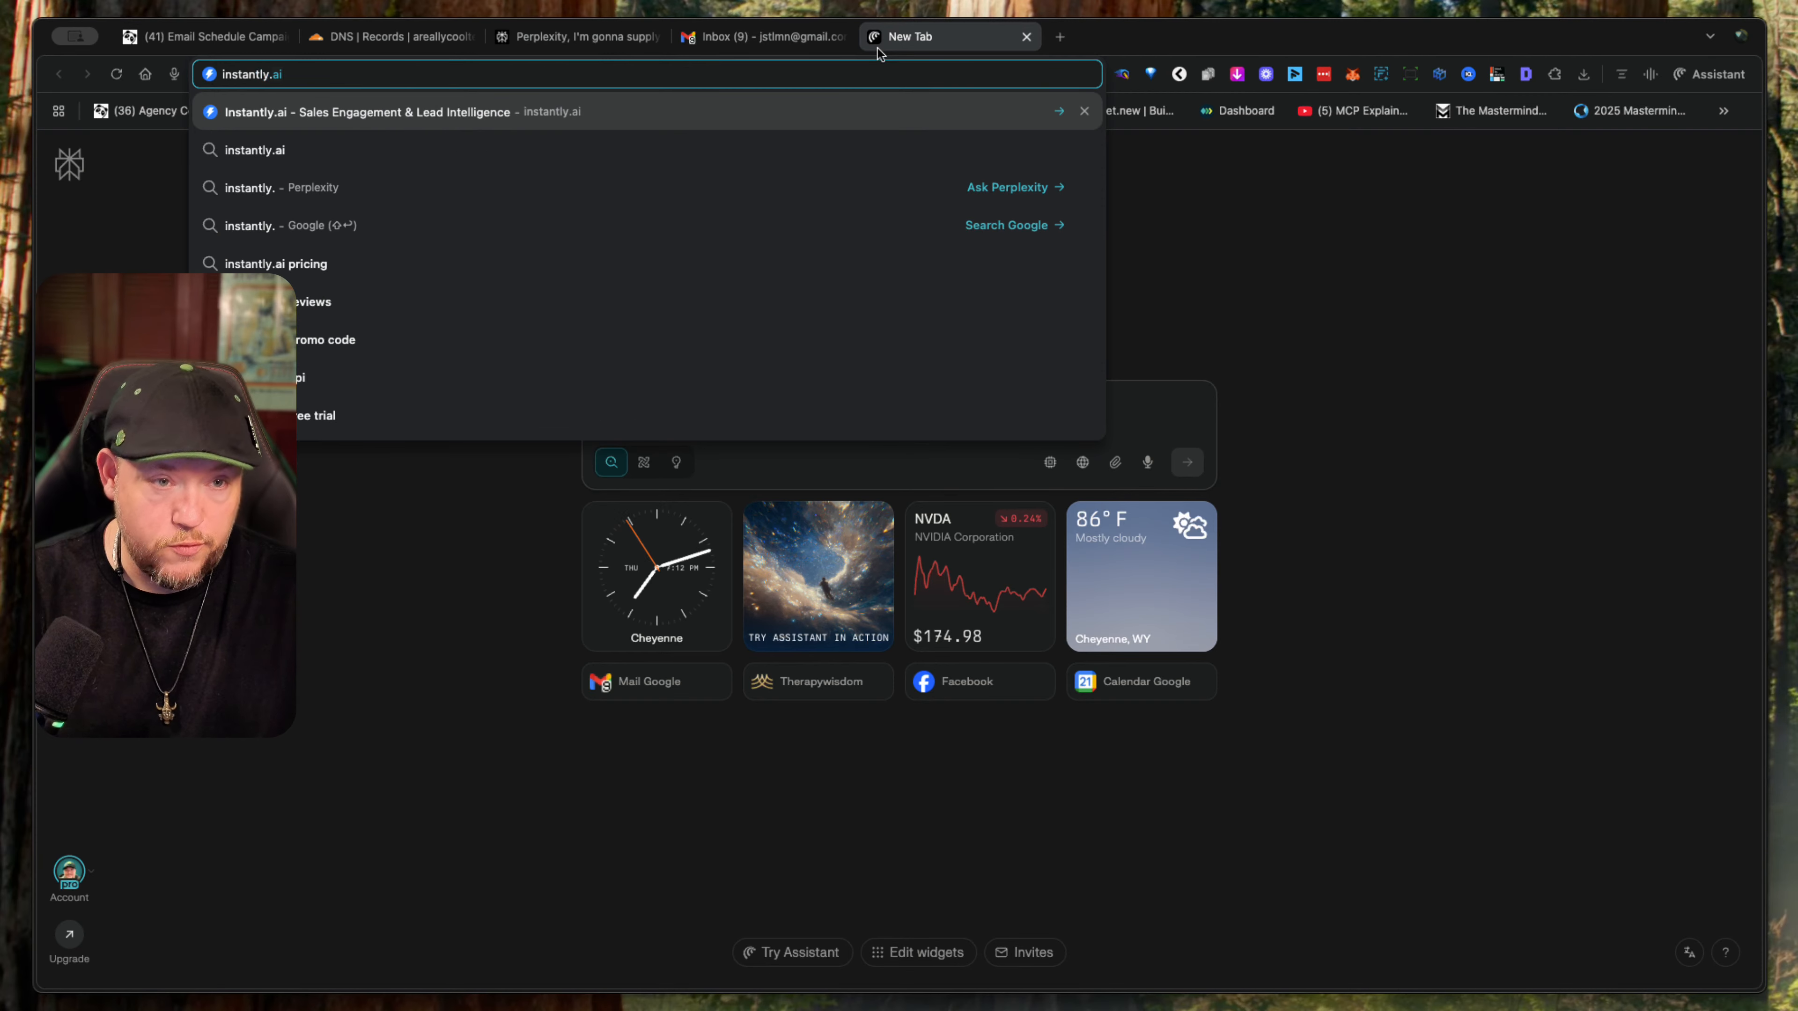
{"action": "key", "text": "Return"}
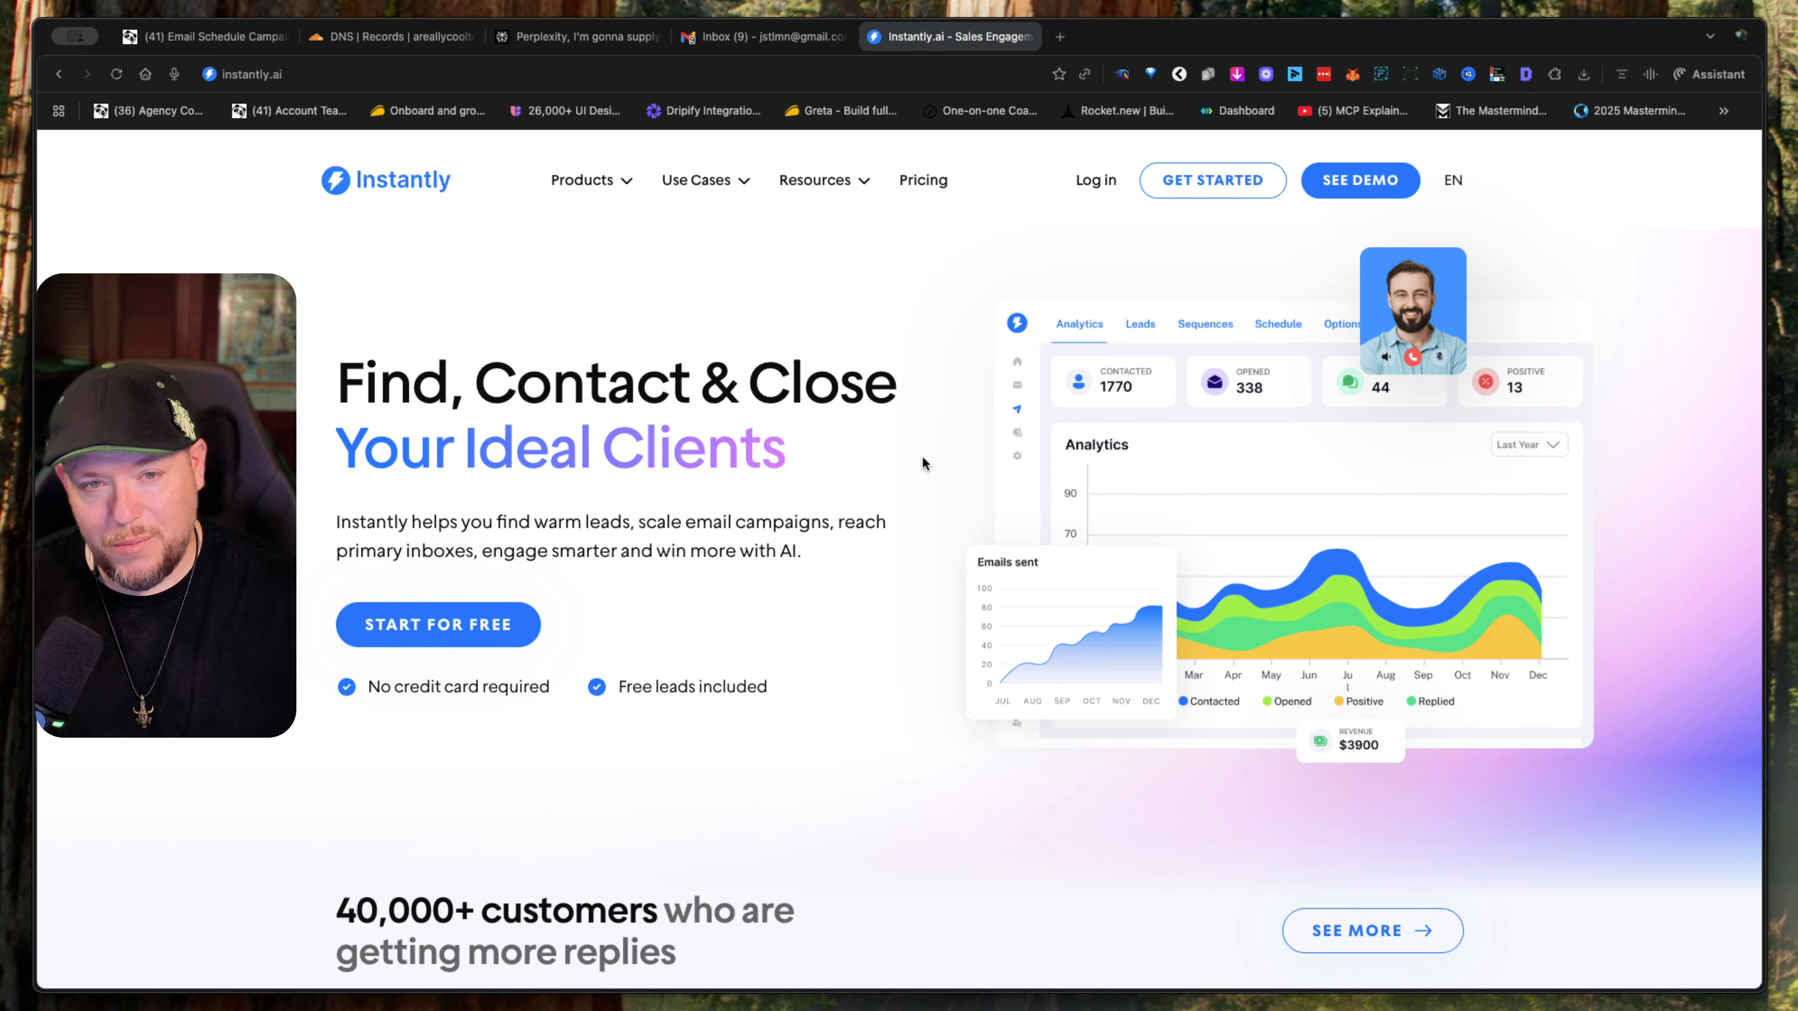
- Search the web for "warmly", open the Warmly AI site, and look over its home page
{"action": "left_click", "coordinate": [671, 70]}
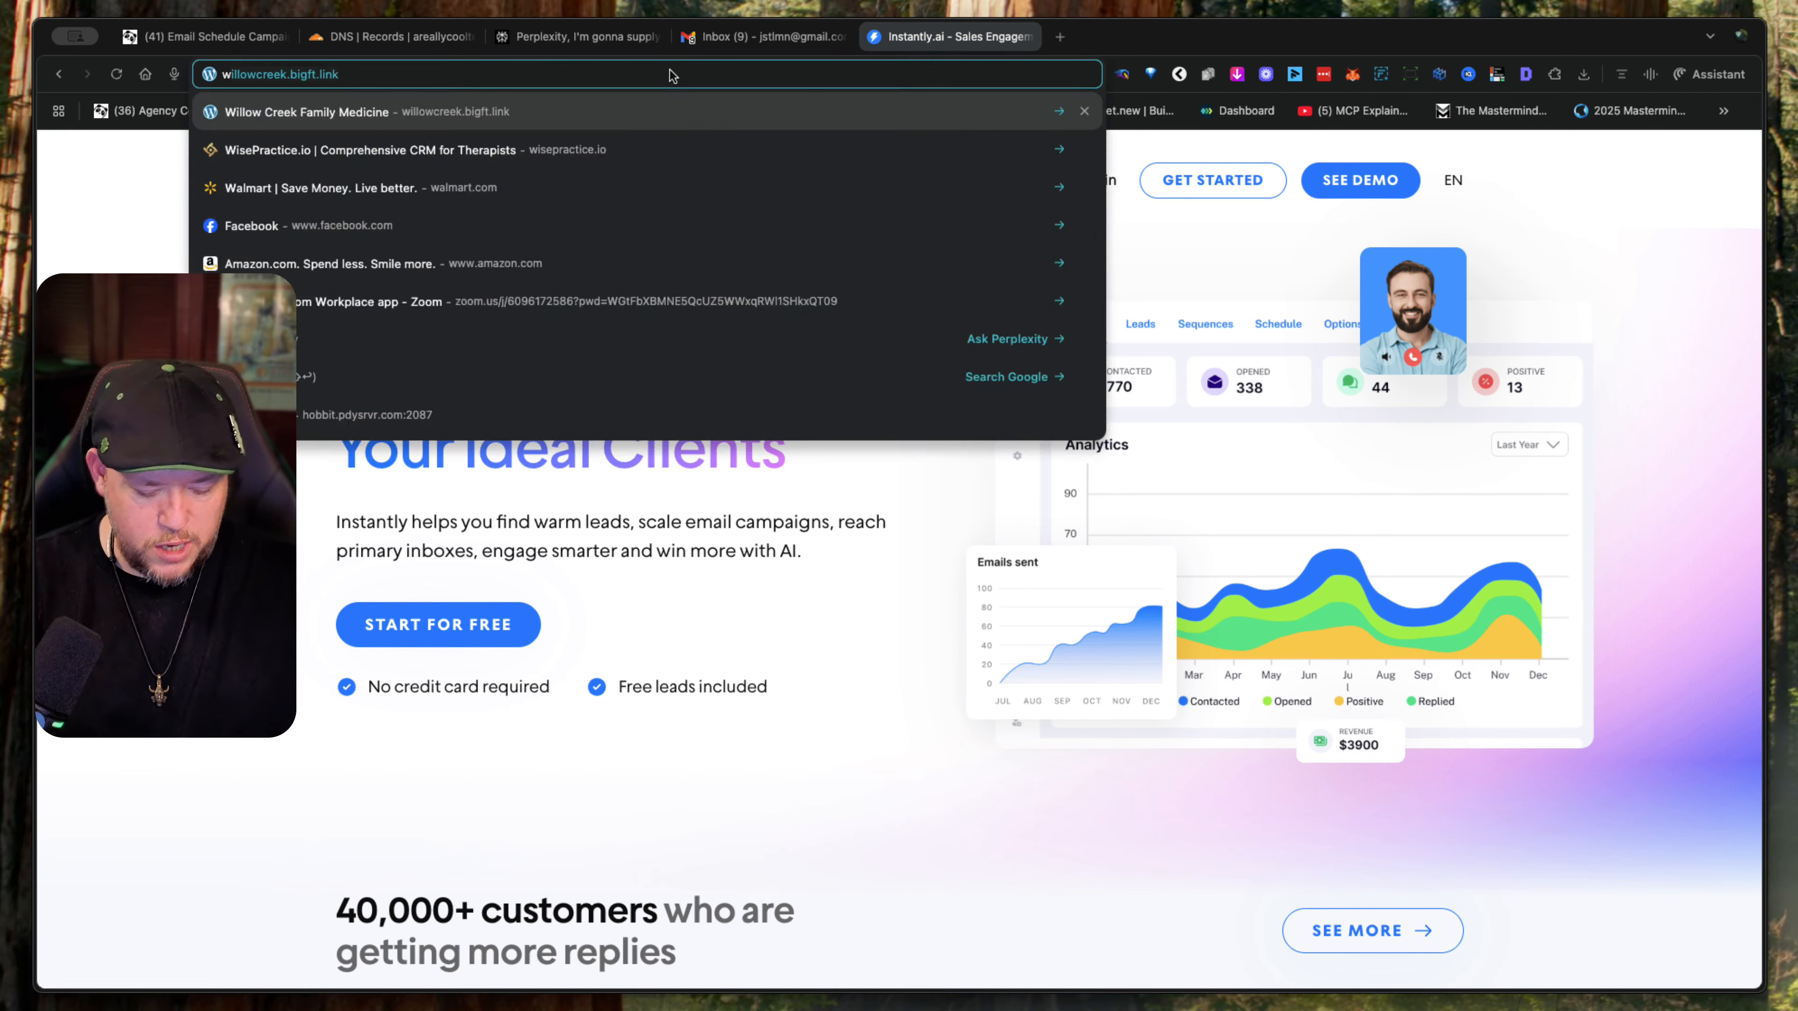
{"action": "type", "text": "warmly"}
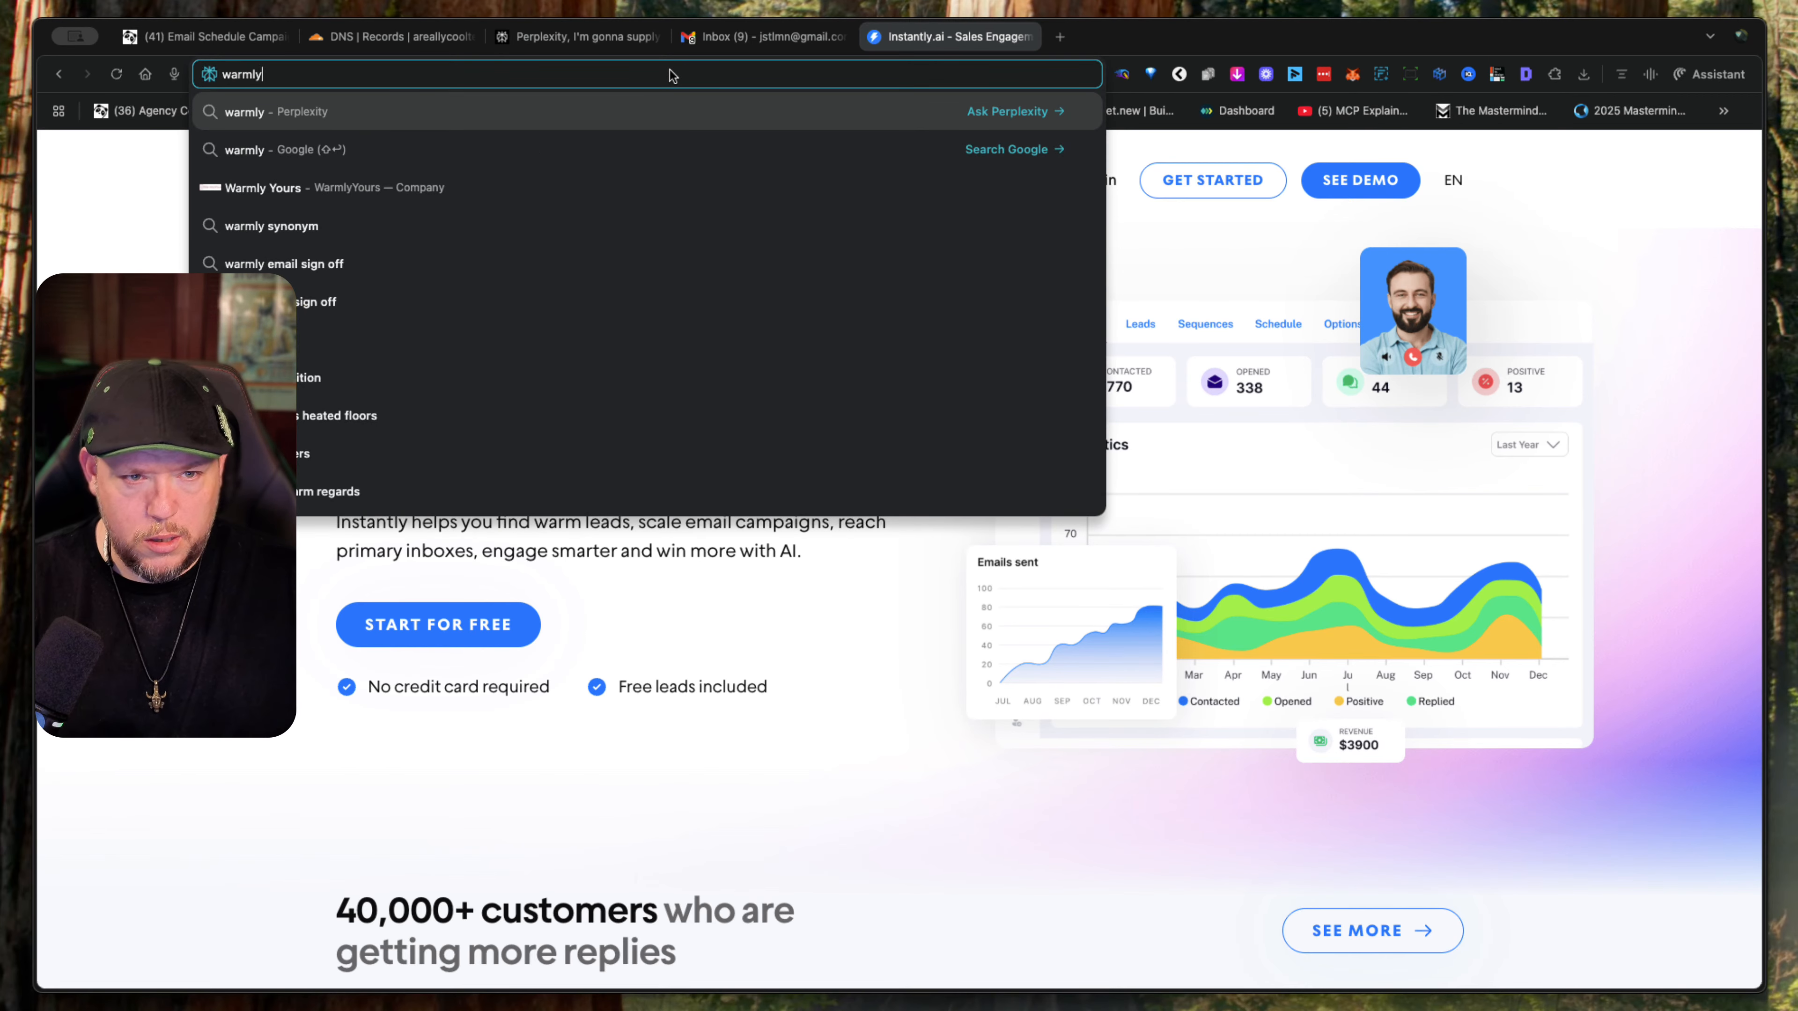
{"action": "key", "text": "Return"}
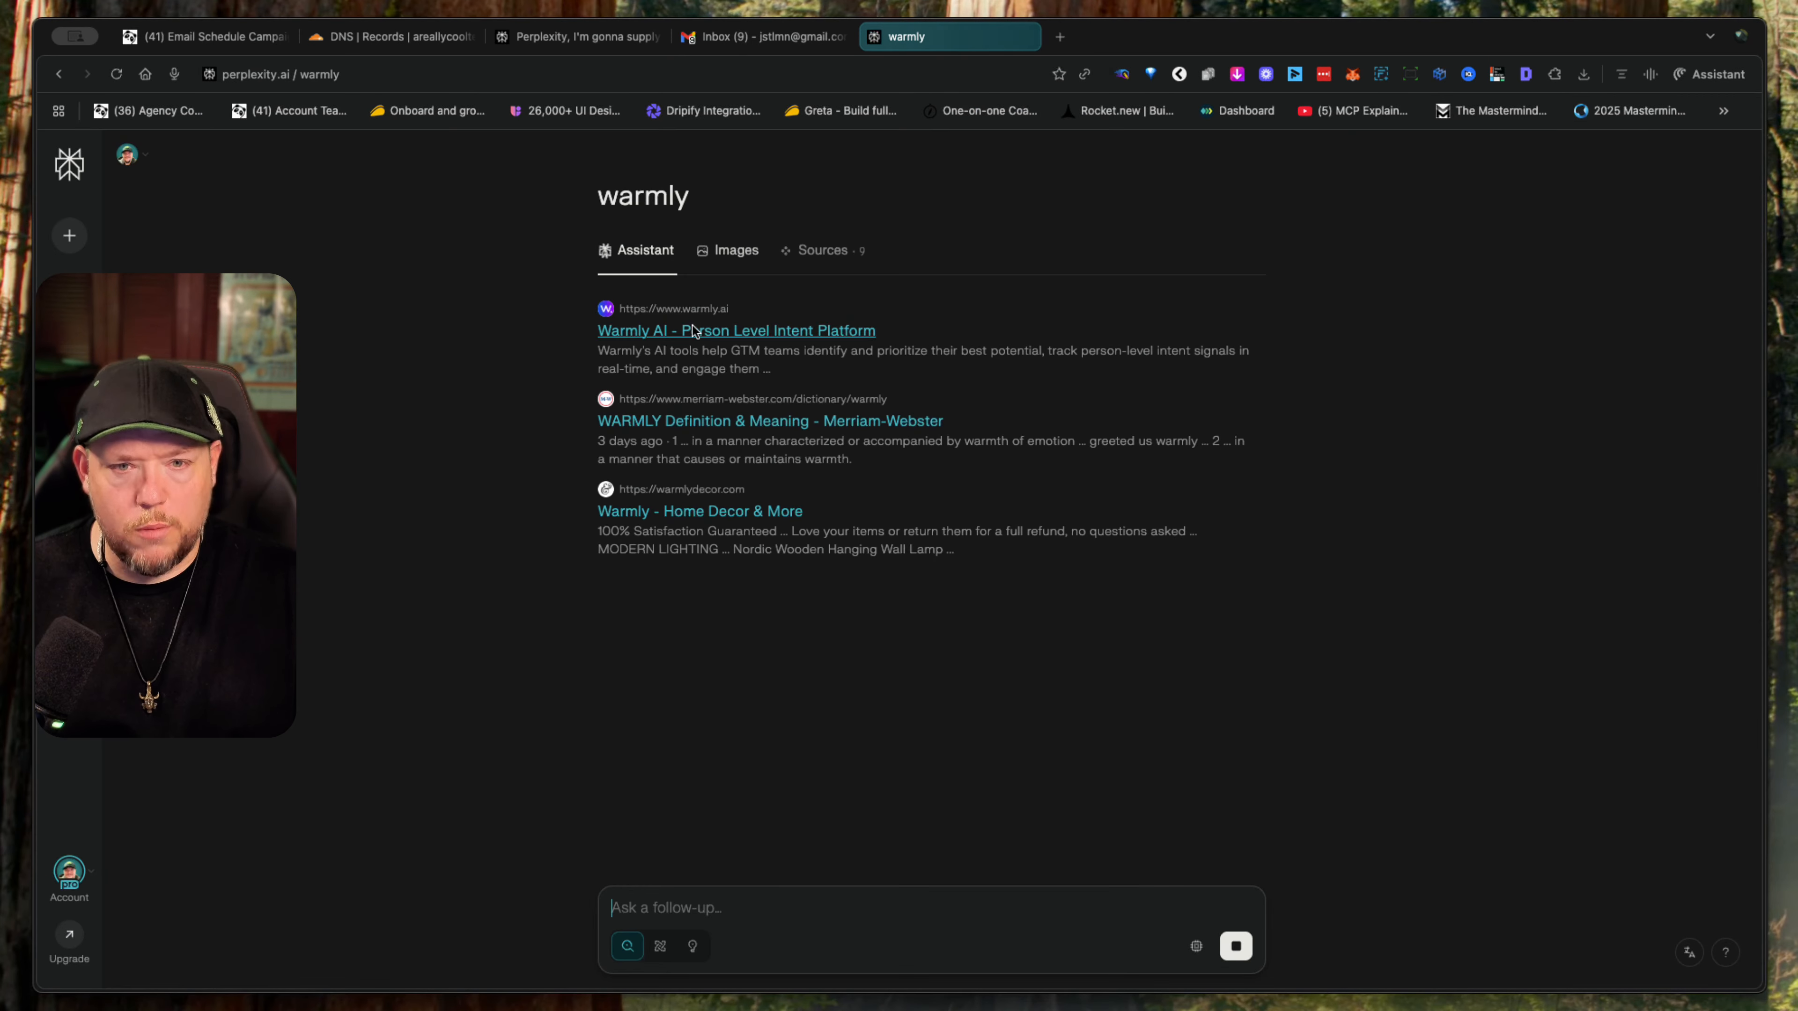
{"action": "left_click", "coordinate": [694, 331]}
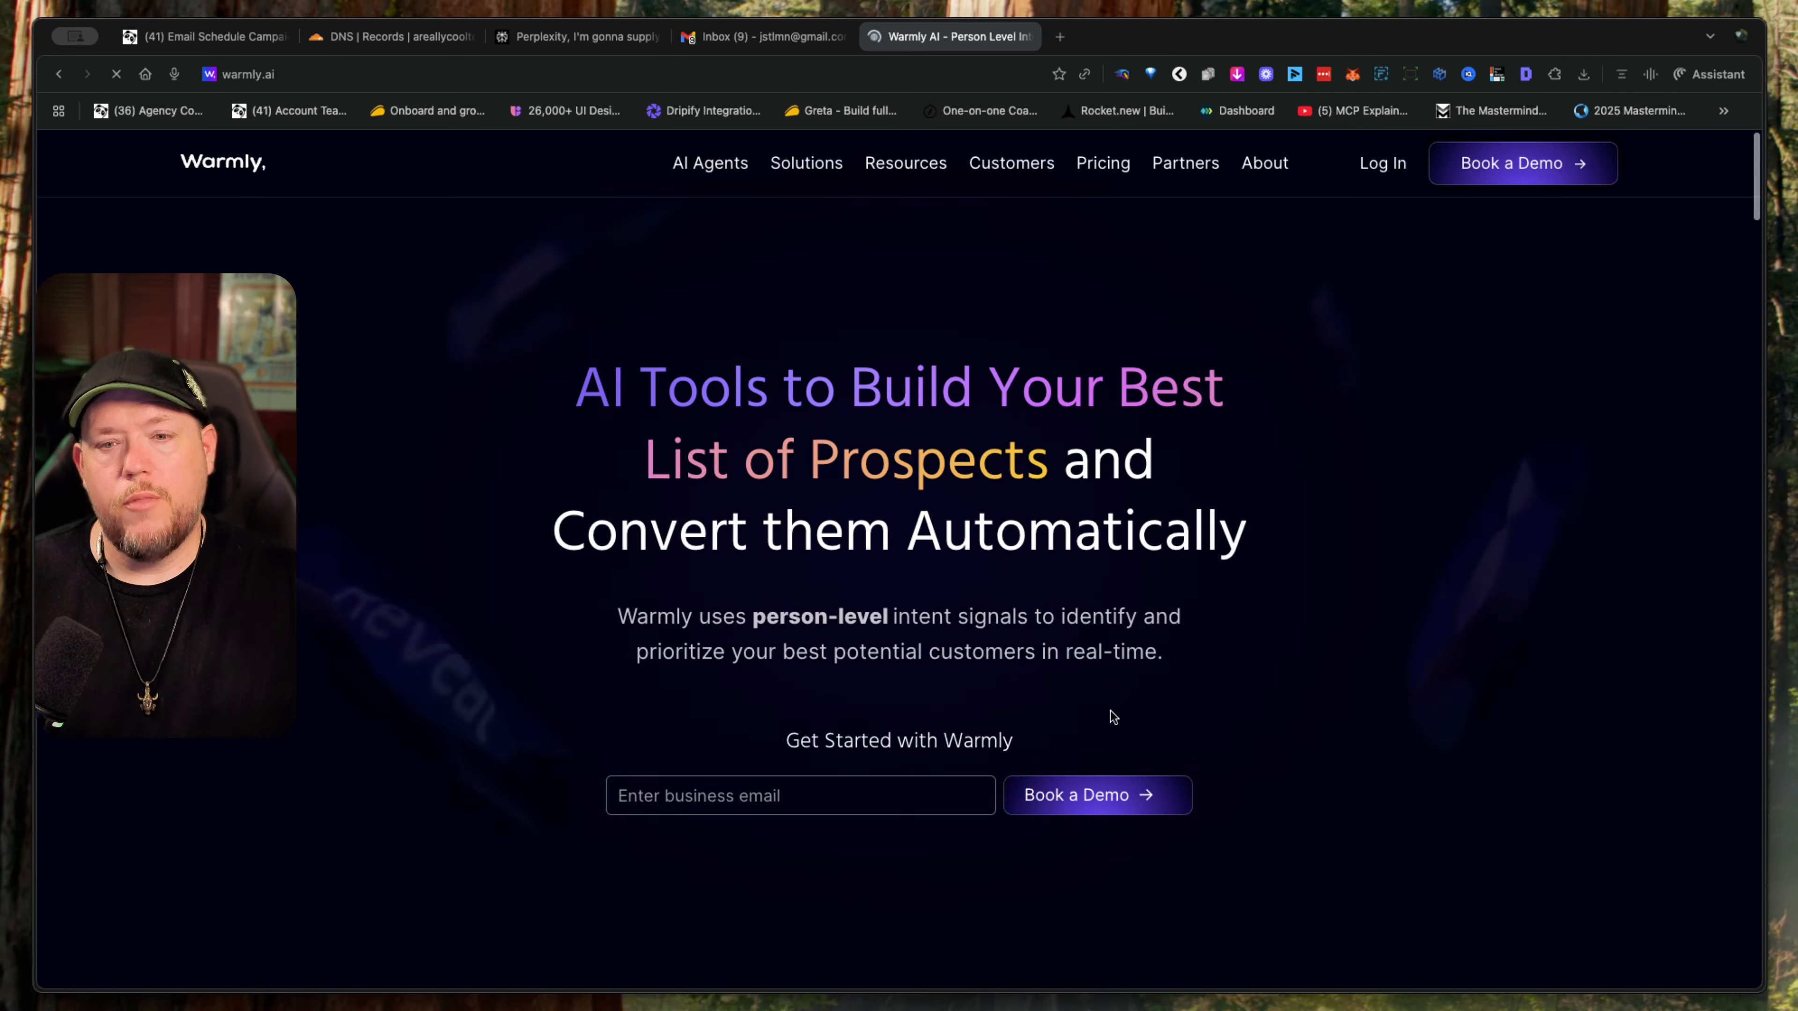
{"action": "scroll", "coordinate": [1157, 471], "scroll_direction": "down", "scroll_amount": 10}
{"action": "scroll", "coordinate": [1157, 471], "scroll_direction": "up", "scroll_amount": 10}
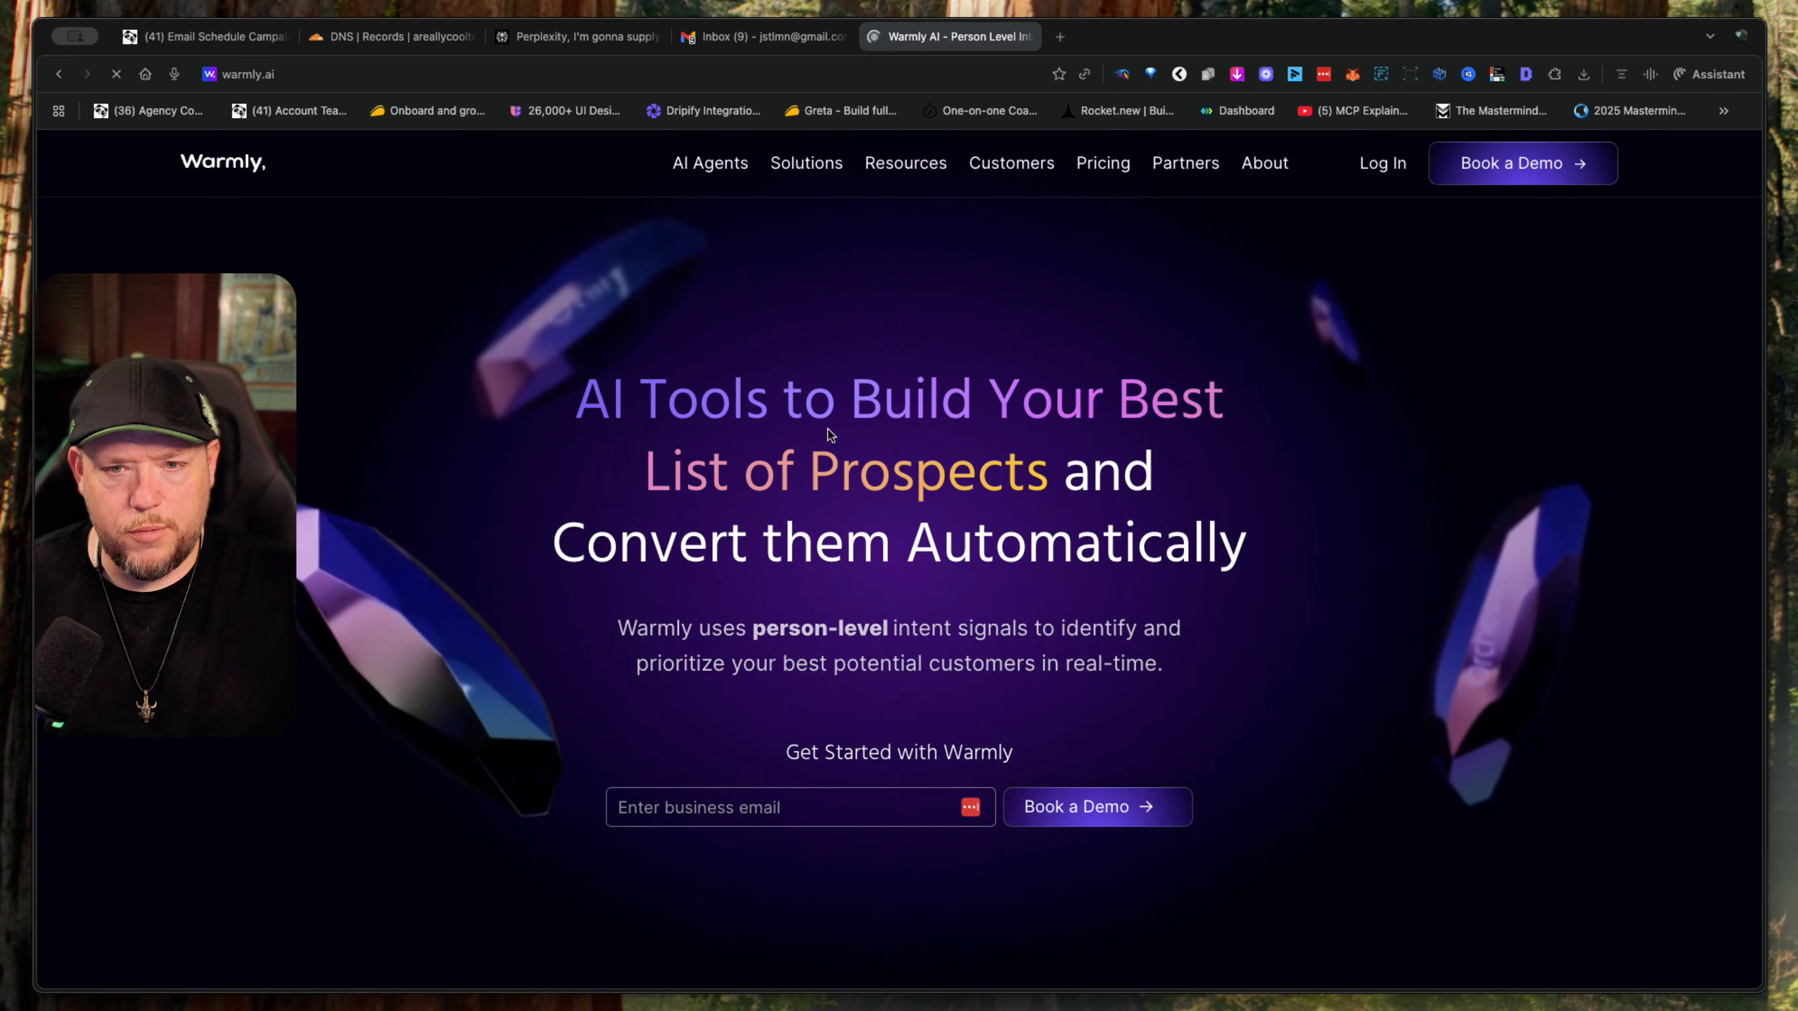
- Return to the email campaign's schedule page and look through its batch, sender and recipient settings again
{"action": "left_click", "coordinate": [198, 30]}
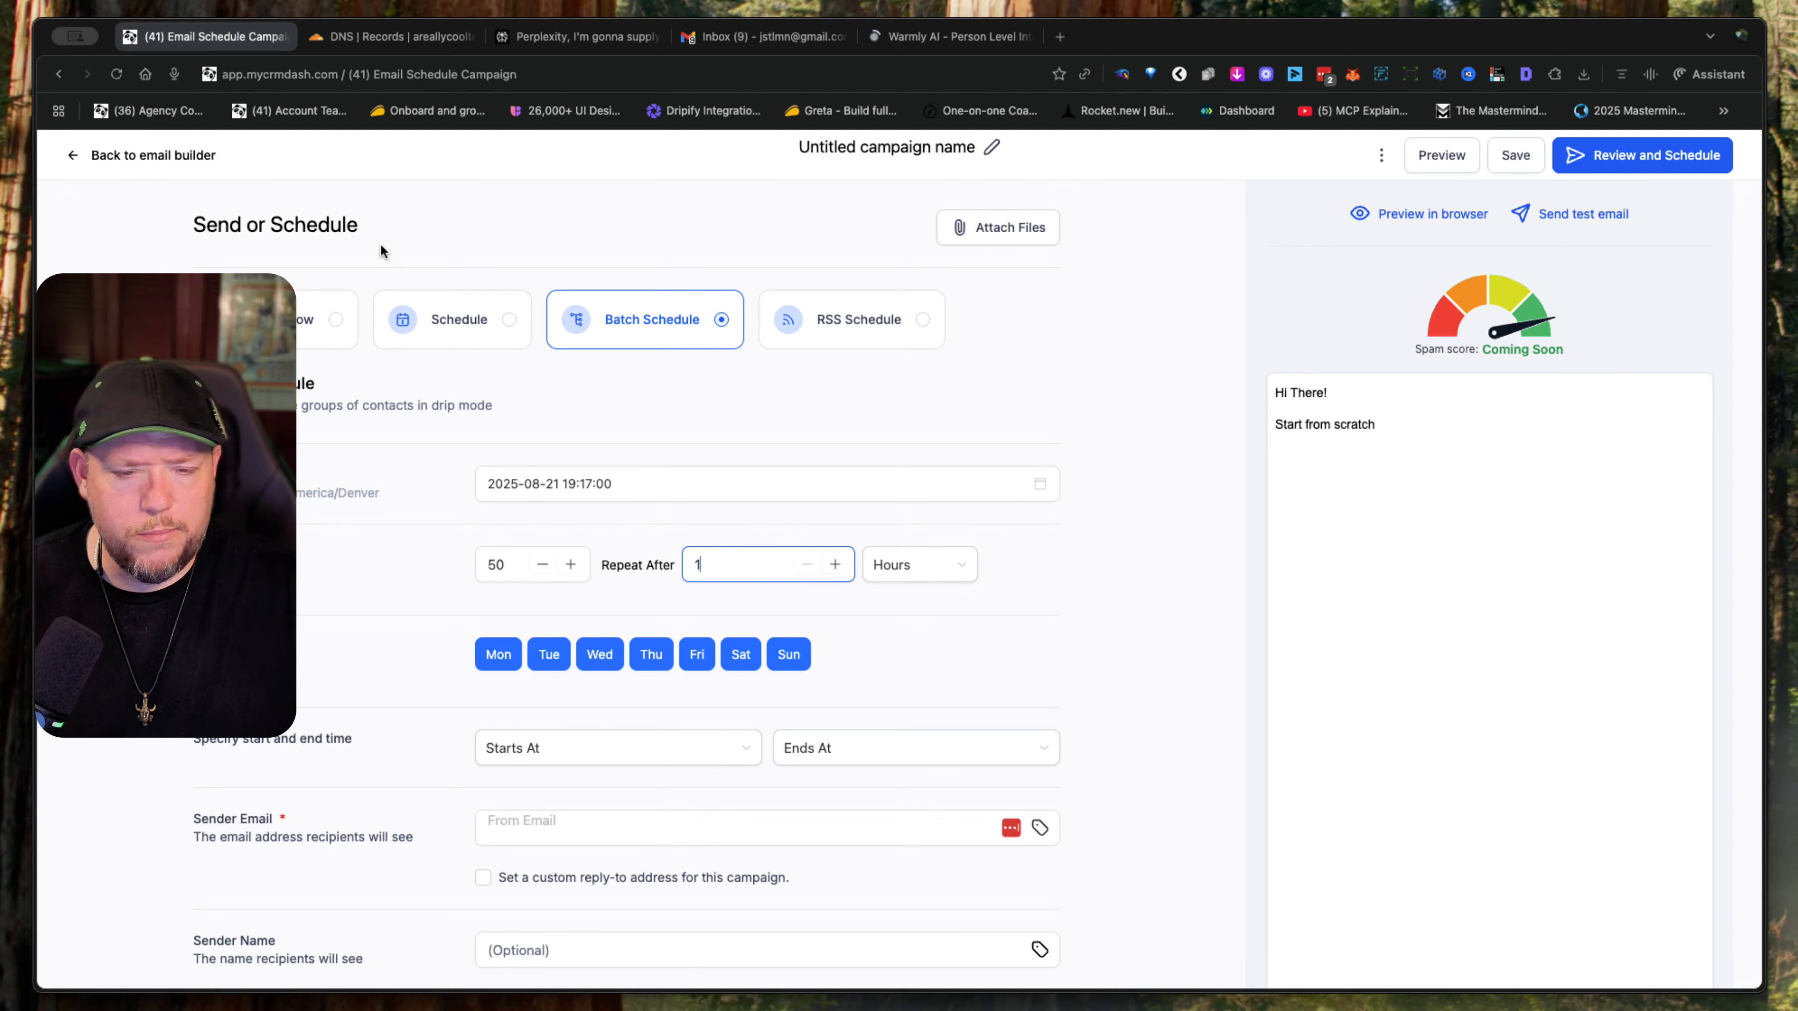
{"action": "scroll", "coordinate": [858, 712], "scroll_direction": "down", "scroll_amount": 10}
{"action": "scroll", "coordinate": [857, 712], "scroll_direction": "up", "scroll_amount": 10}
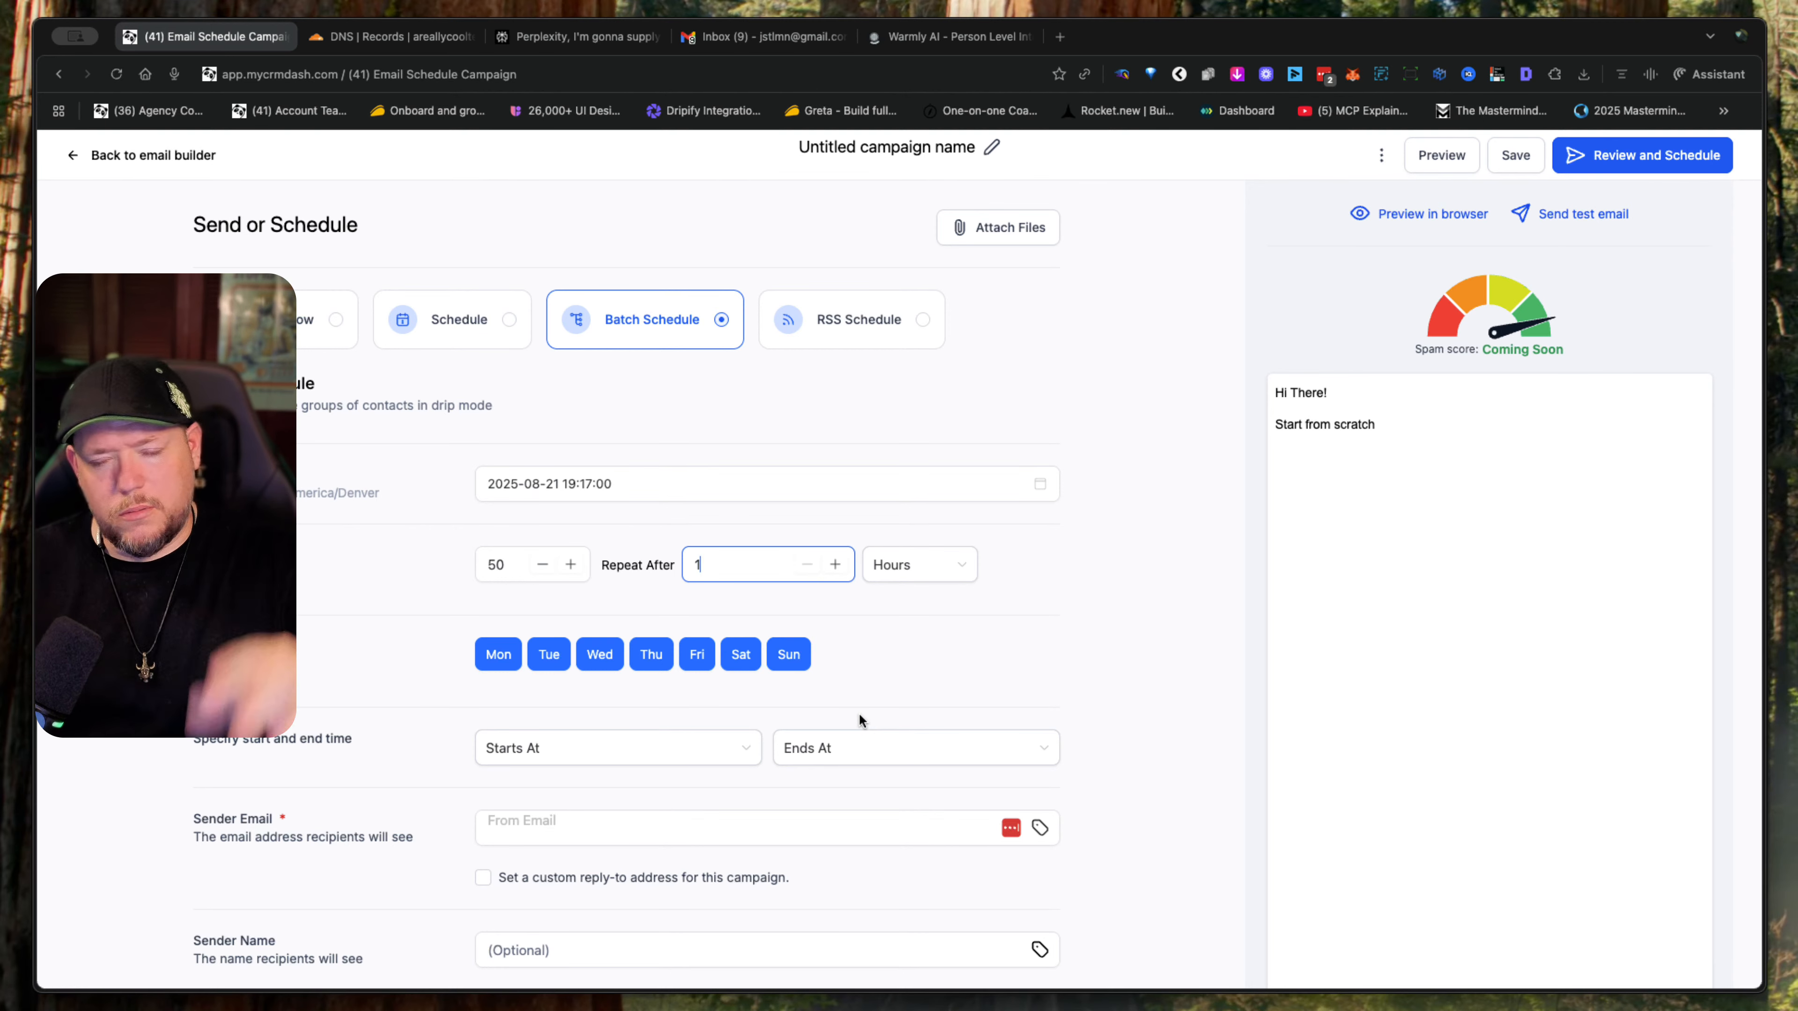
{"action": "scroll", "coordinate": [858, 720], "scroll_direction": "down", "scroll_amount": 10}
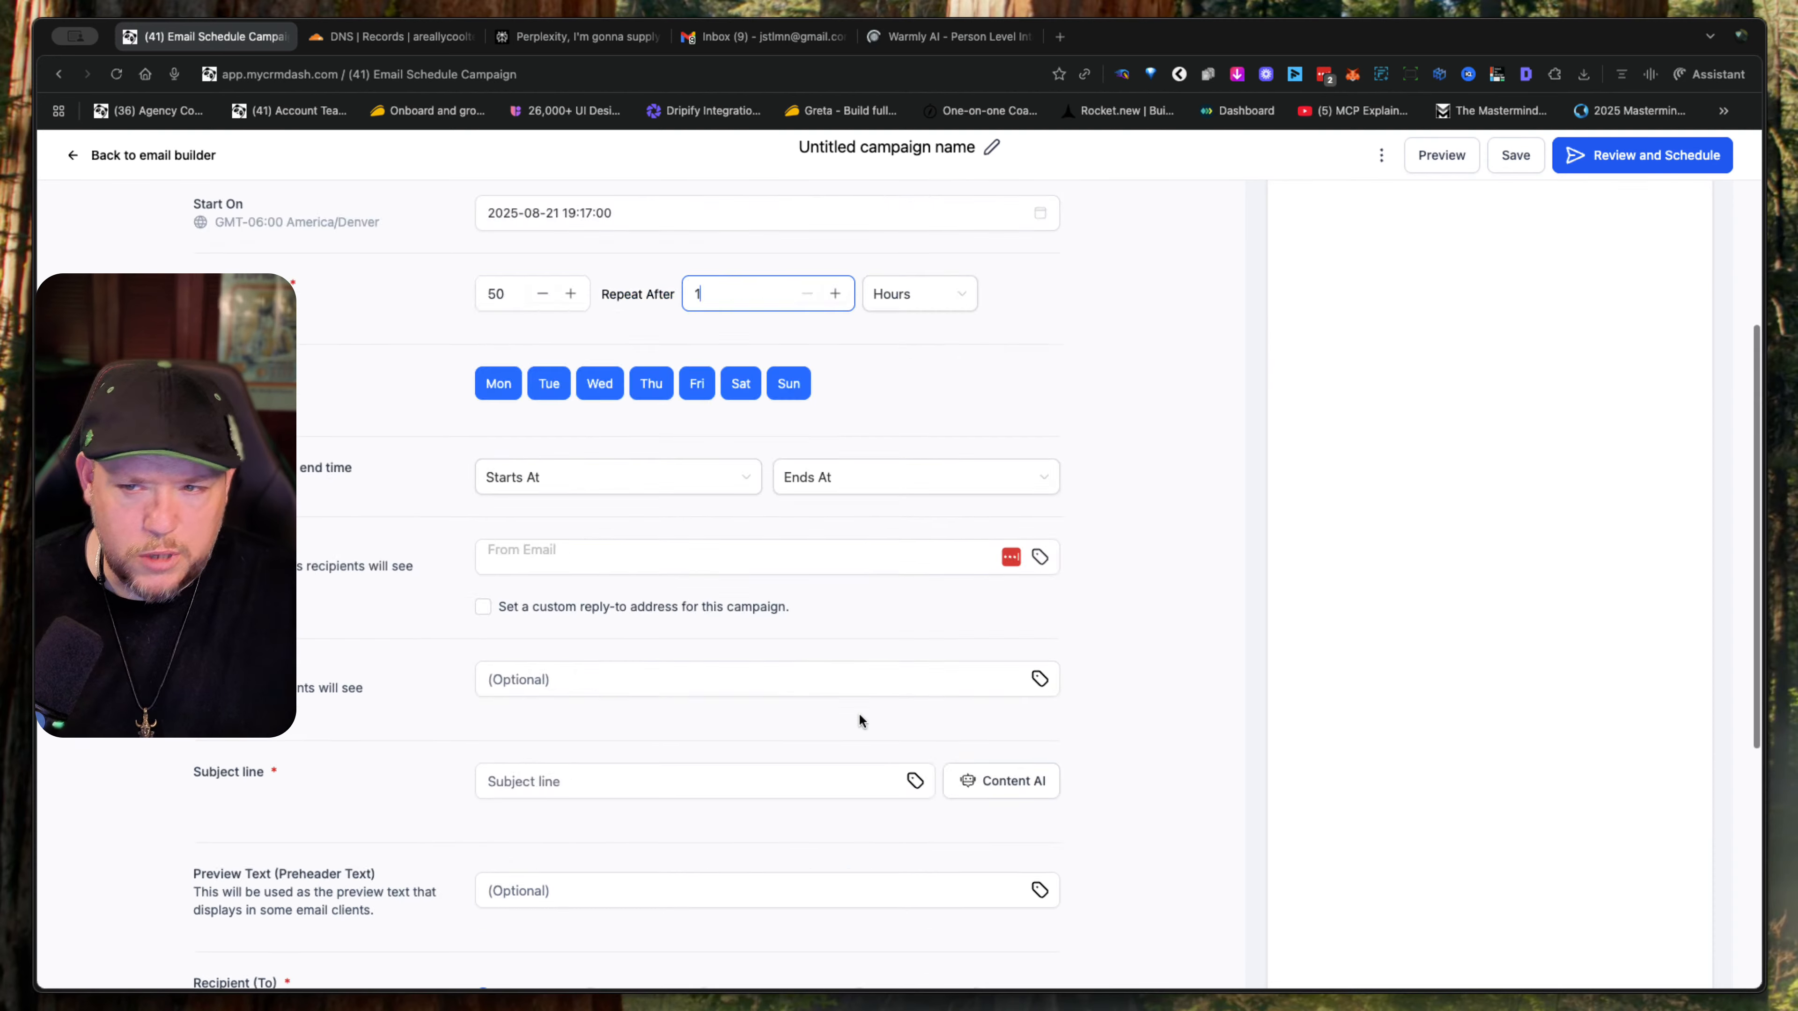
{"action": "scroll", "coordinate": [857, 712], "scroll_direction": "up", "scroll_amount": 3}
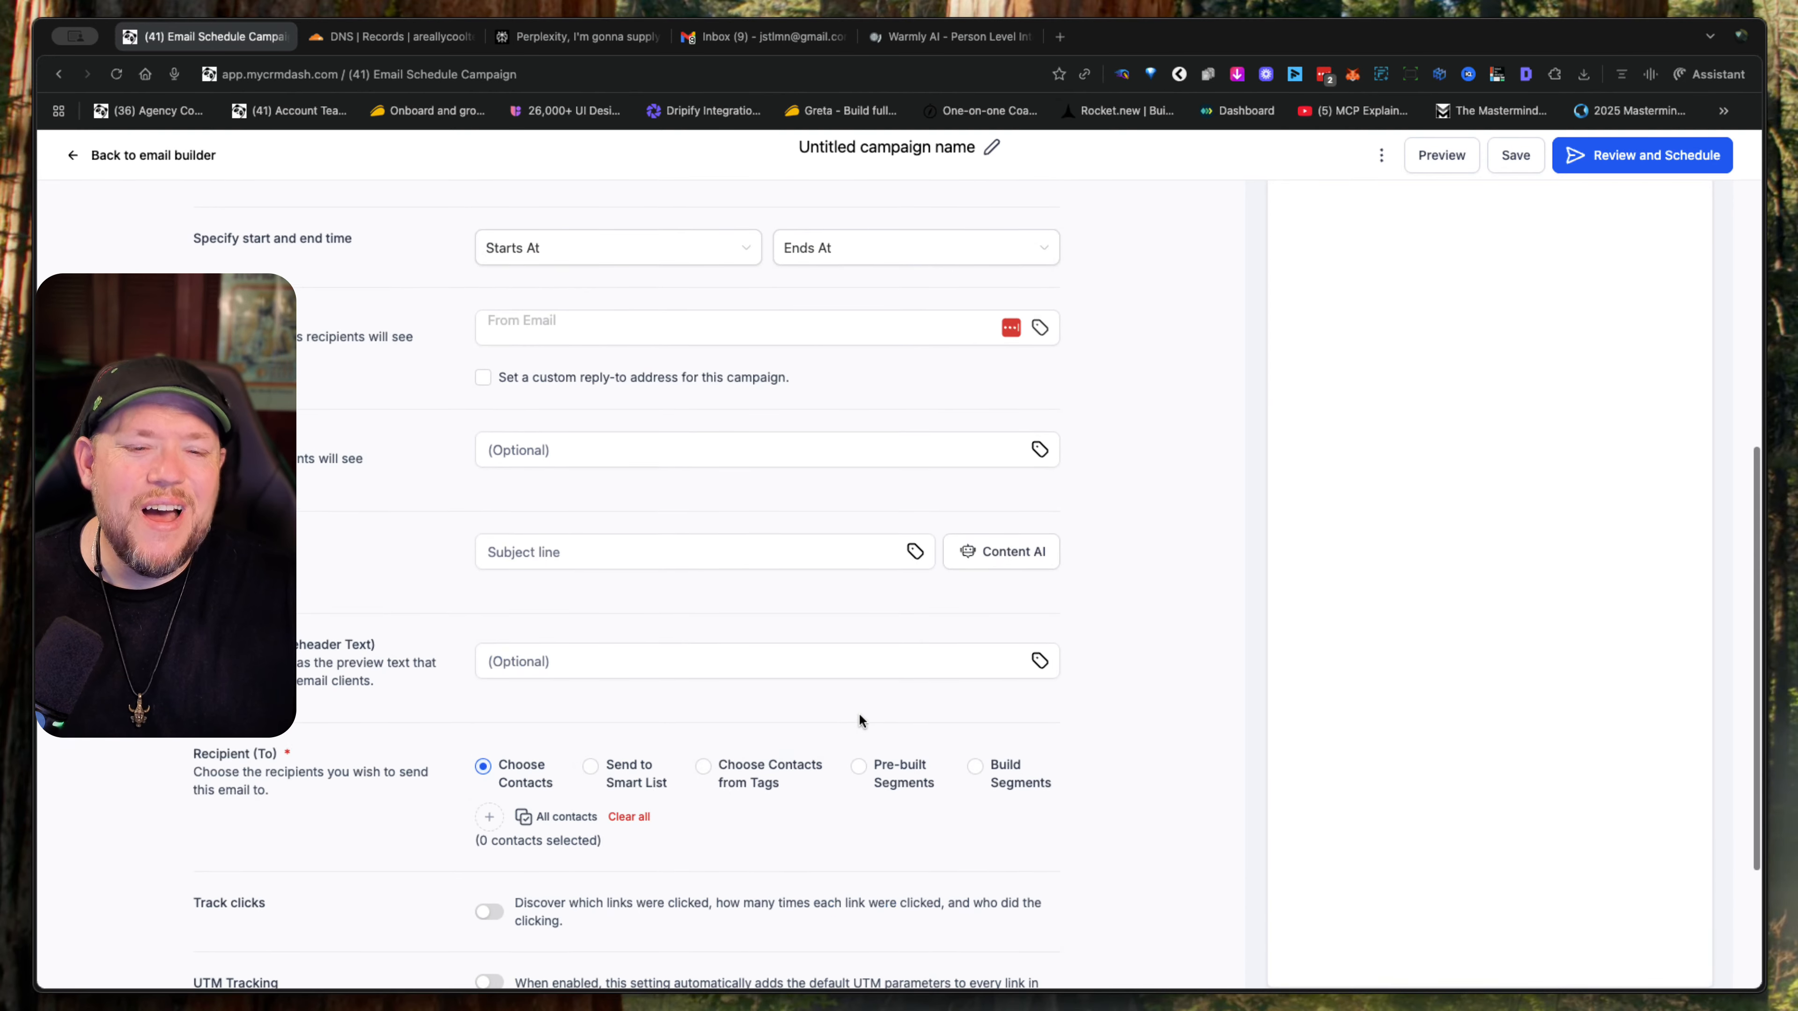
{"action": "scroll", "coordinate": [857, 713], "scroll_direction": "down", "scroll_amount": 3}
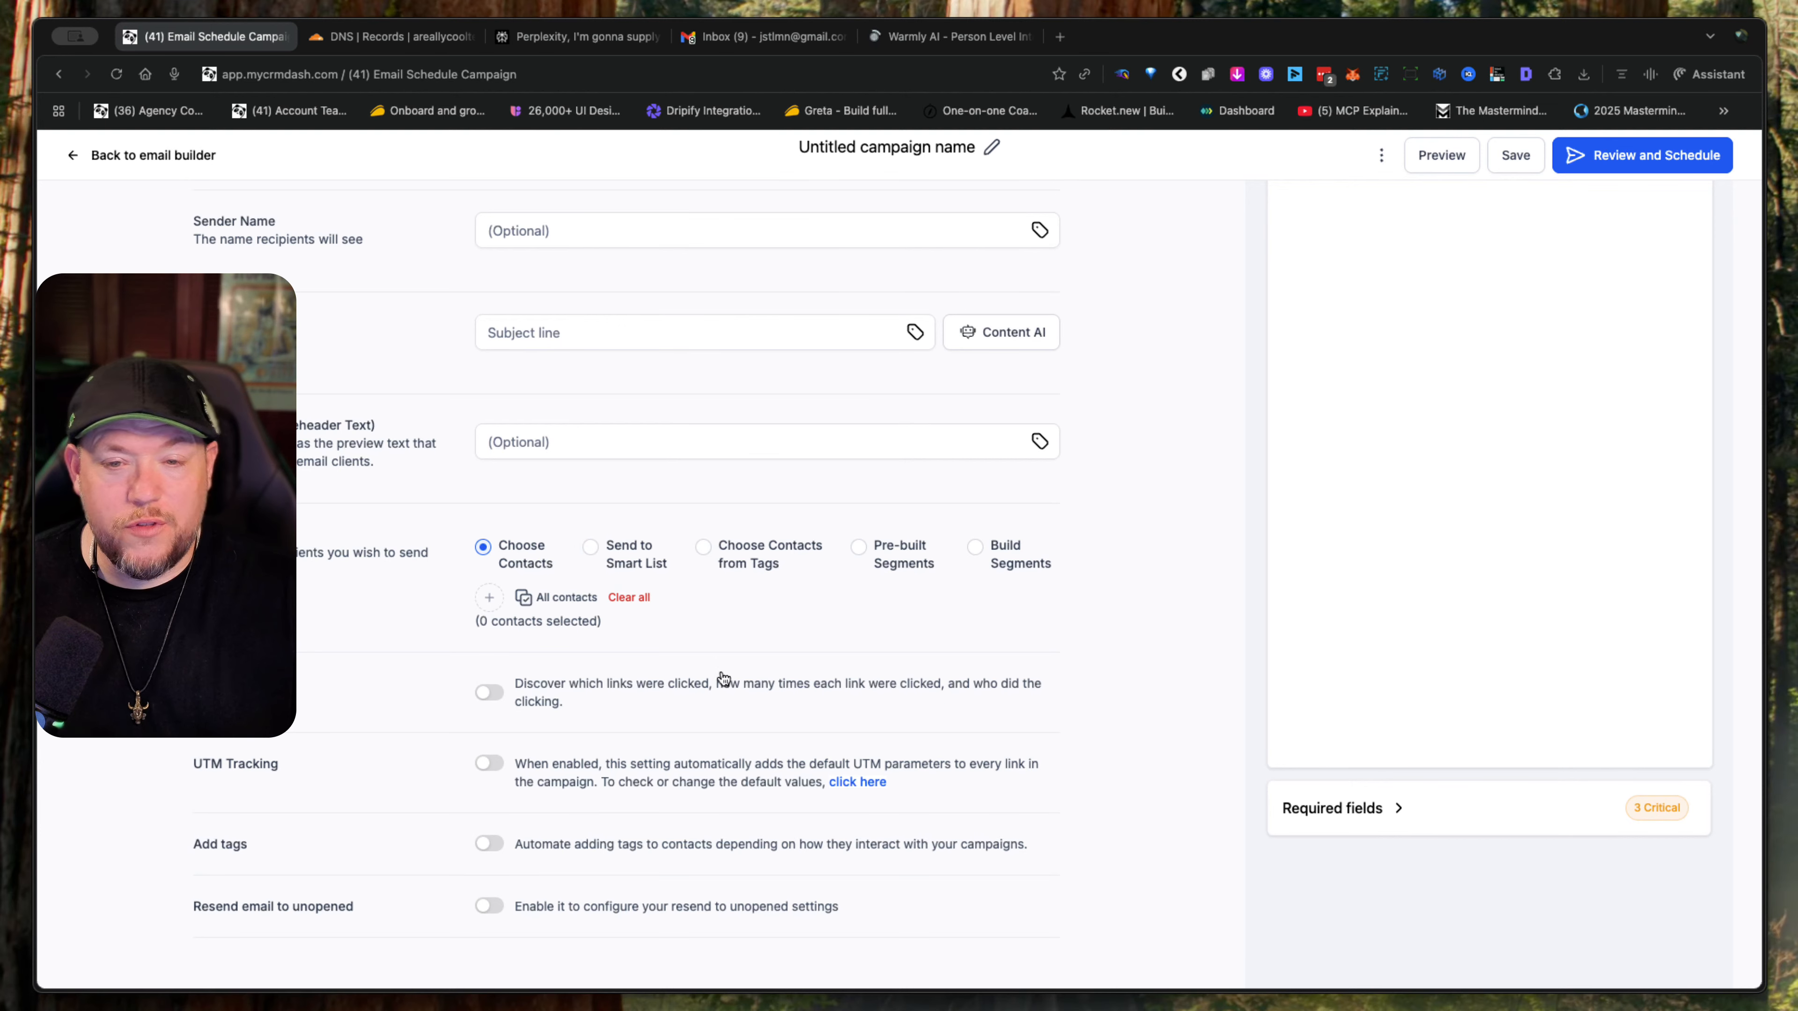
- Leave the untitled campaign and its email builder, and go to the contacts list
{"action": "left_click", "coordinate": [88, 155]}
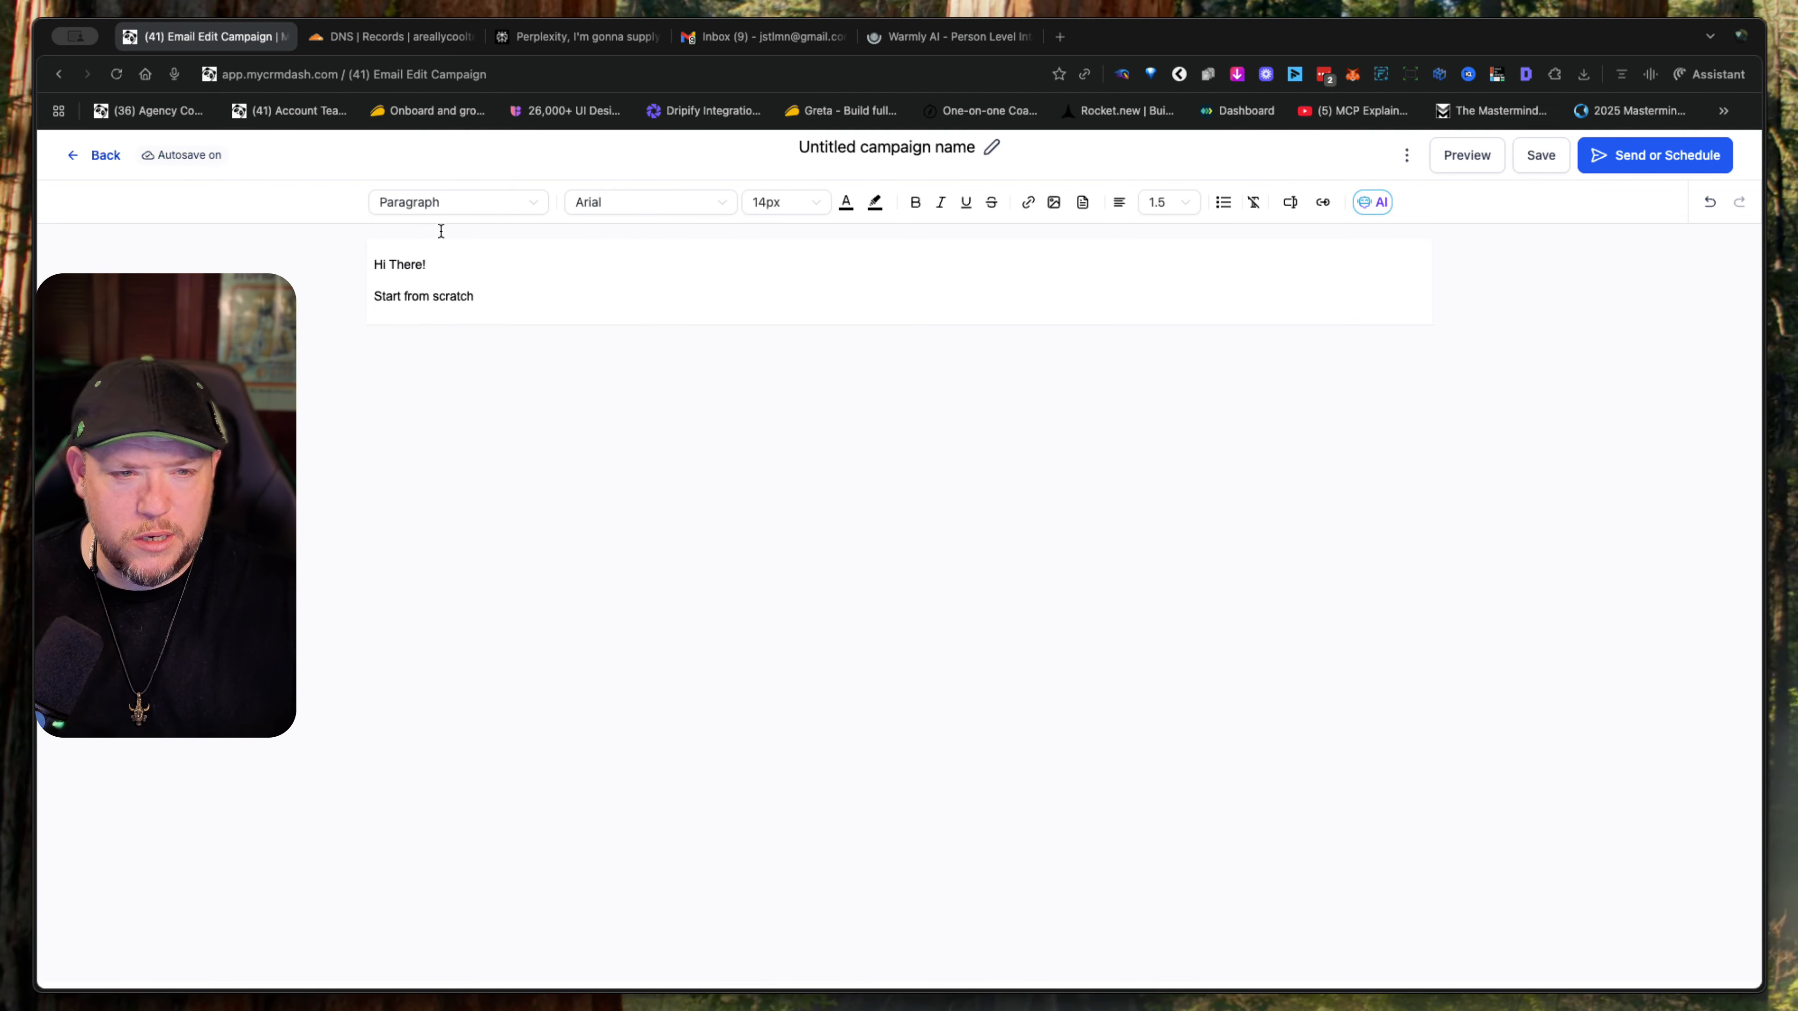
{"action": "left_click", "coordinate": [101, 155]}
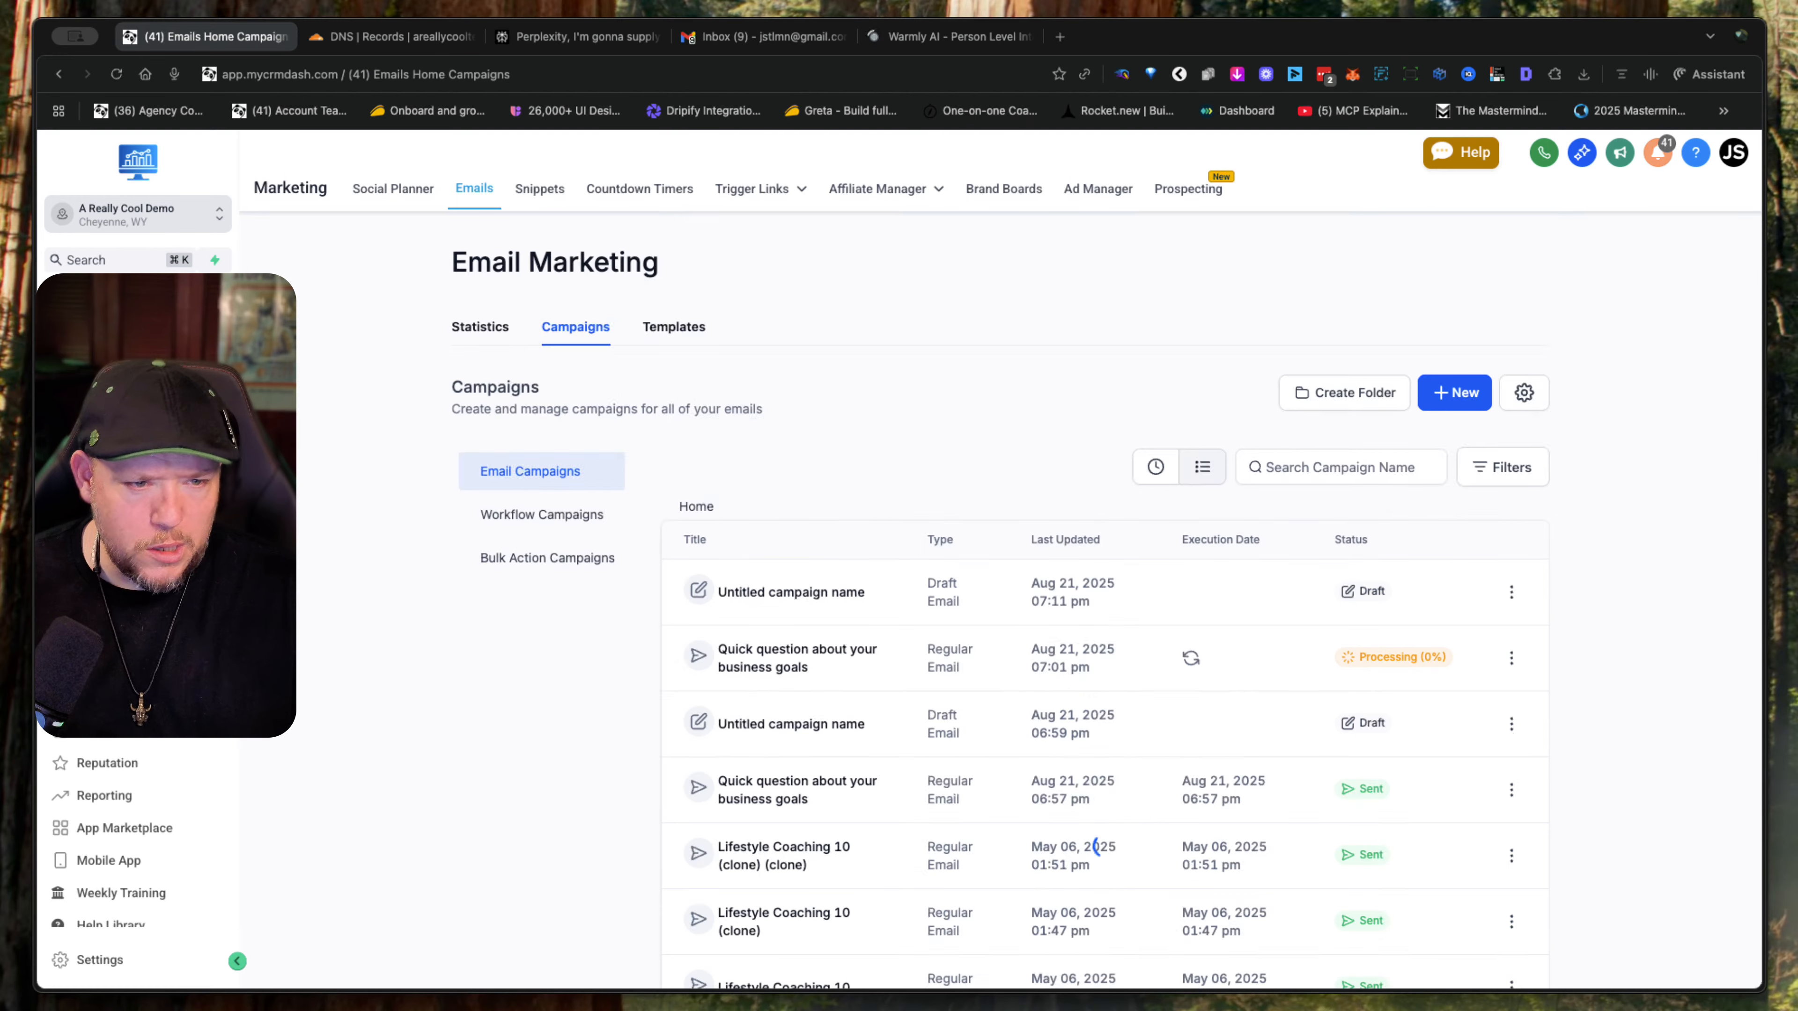
{"action": "left_click", "coordinate": [101, 439]}
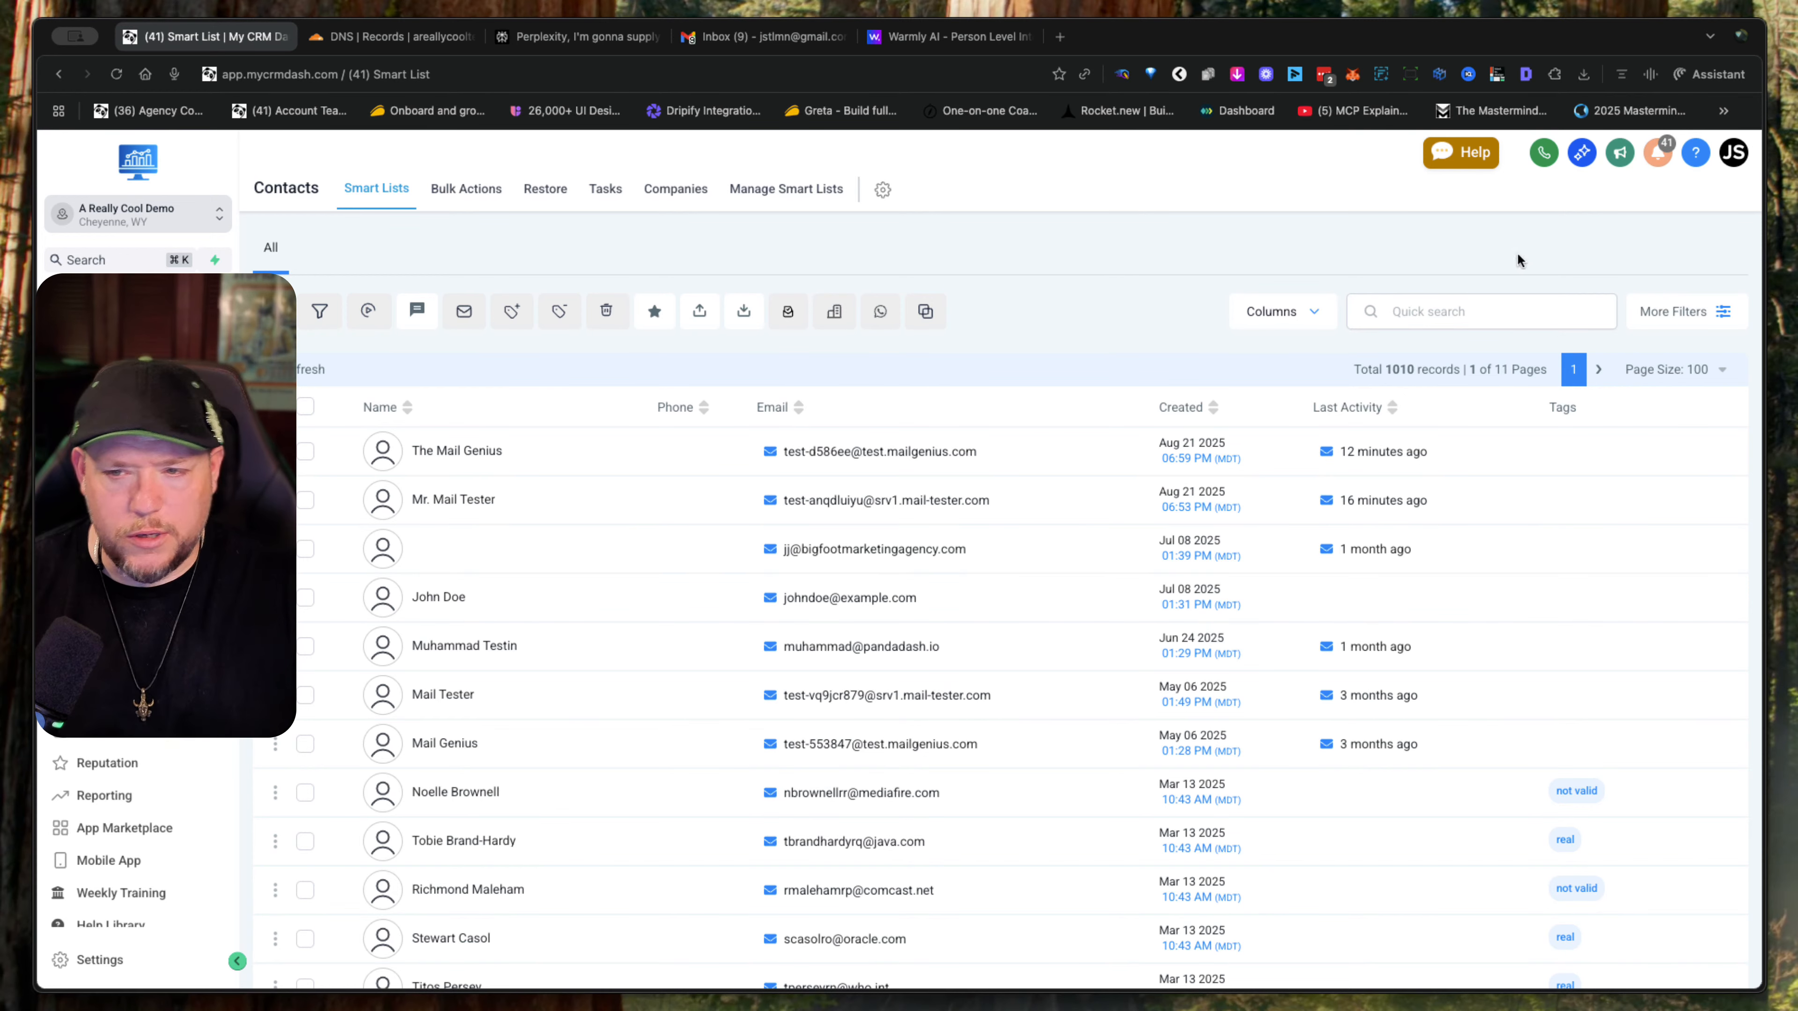
- Open the contact filters and look at the conditions offered by the Email filter without applying one
{"action": "left_click", "coordinate": [1707, 312]}
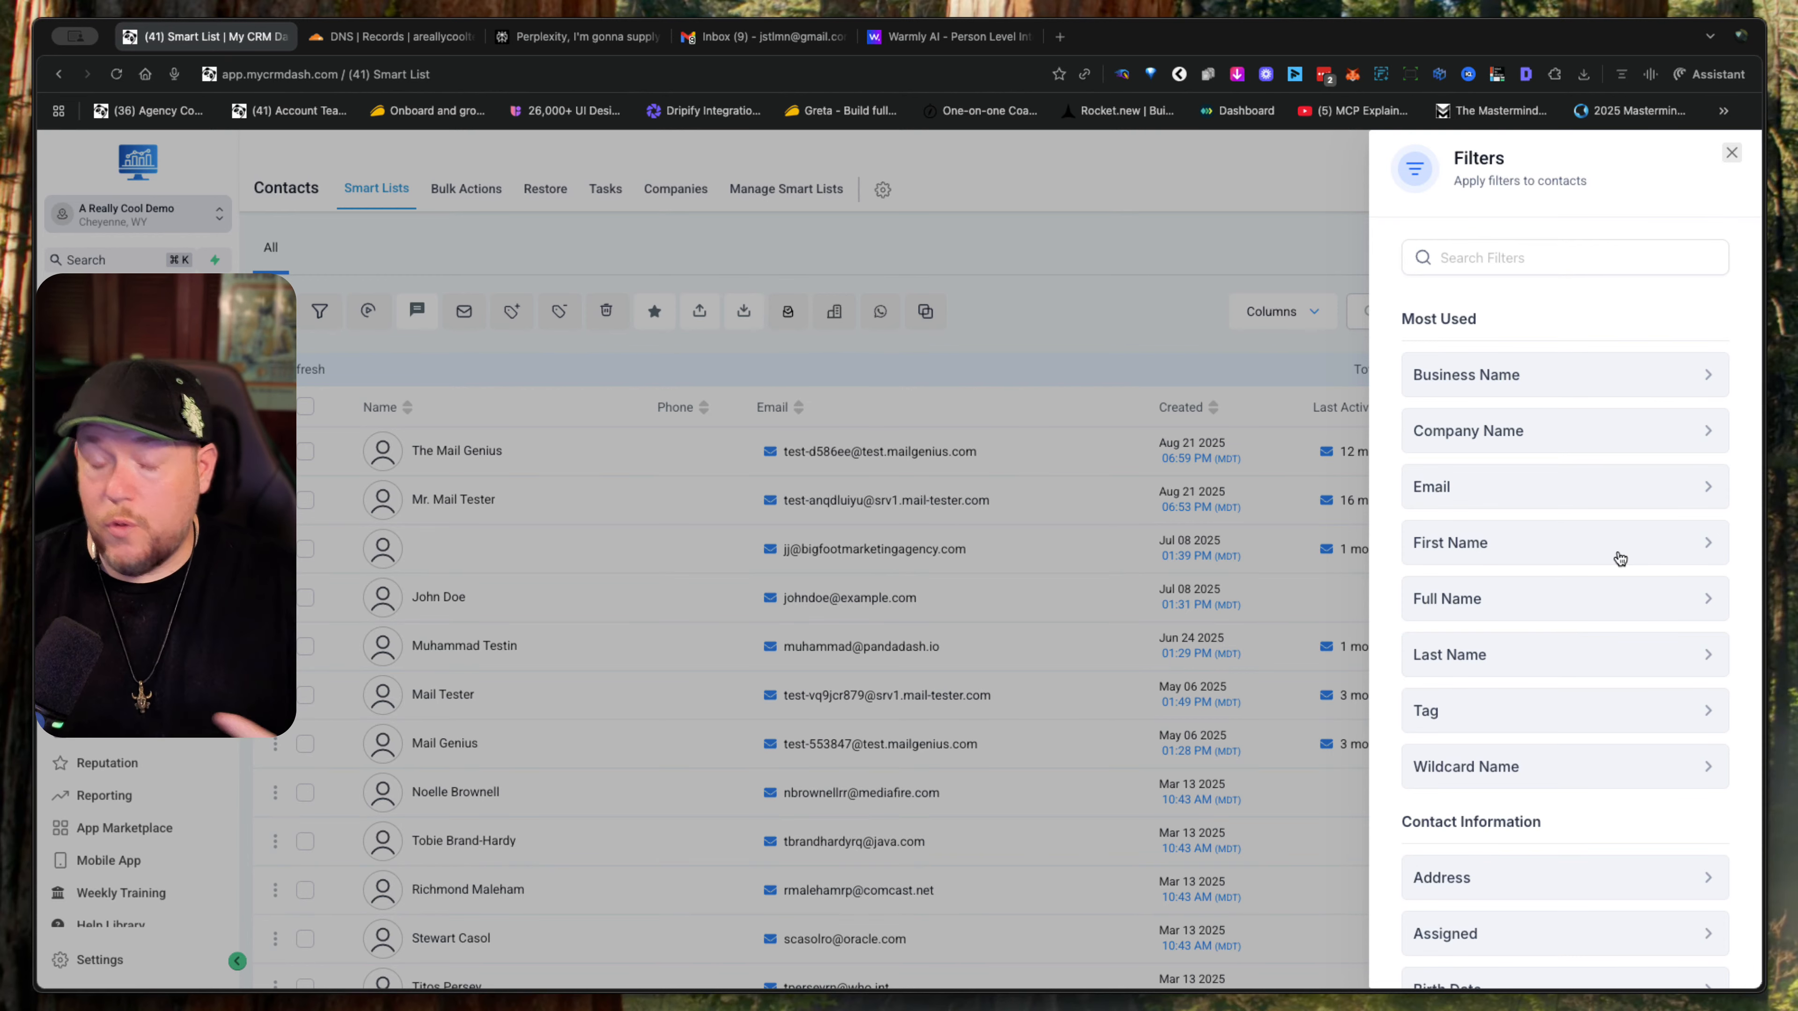
{"action": "scroll", "coordinate": [1620, 558], "scroll_direction": "down", "scroll_amount": 7}
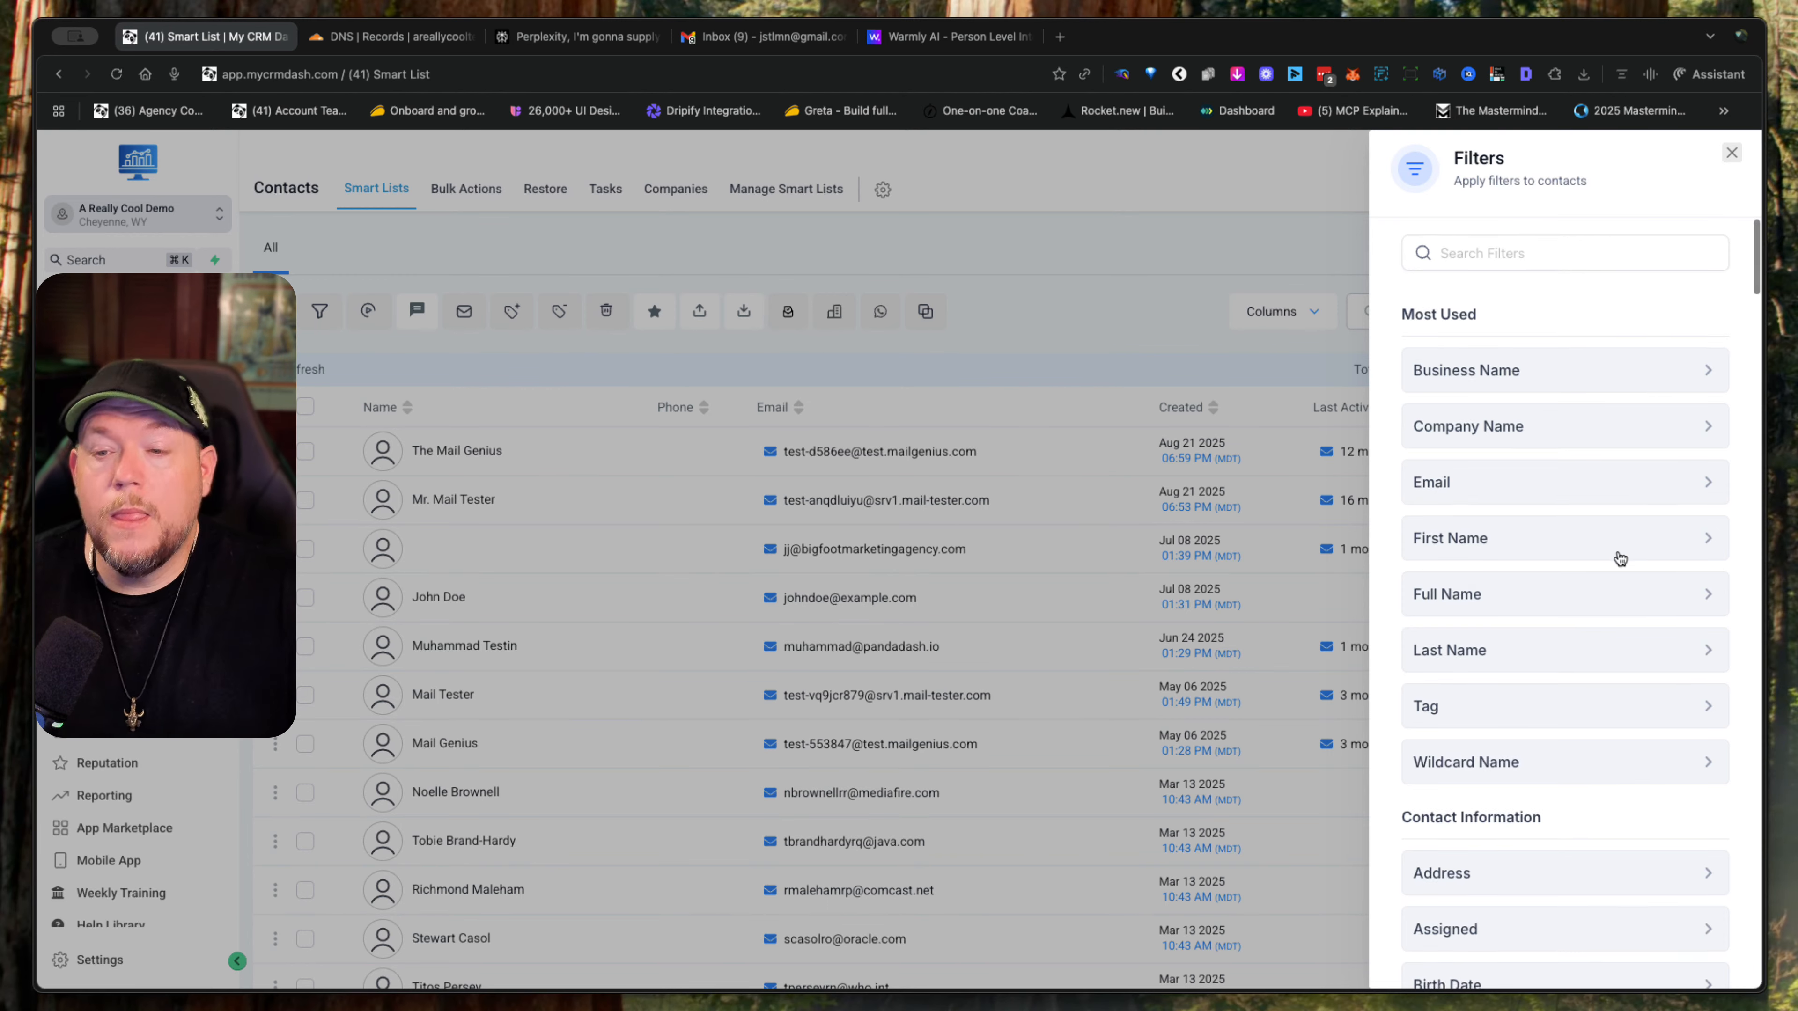
{"action": "scroll", "coordinate": [1620, 558], "scroll_direction": "down", "scroll_amount": 5}
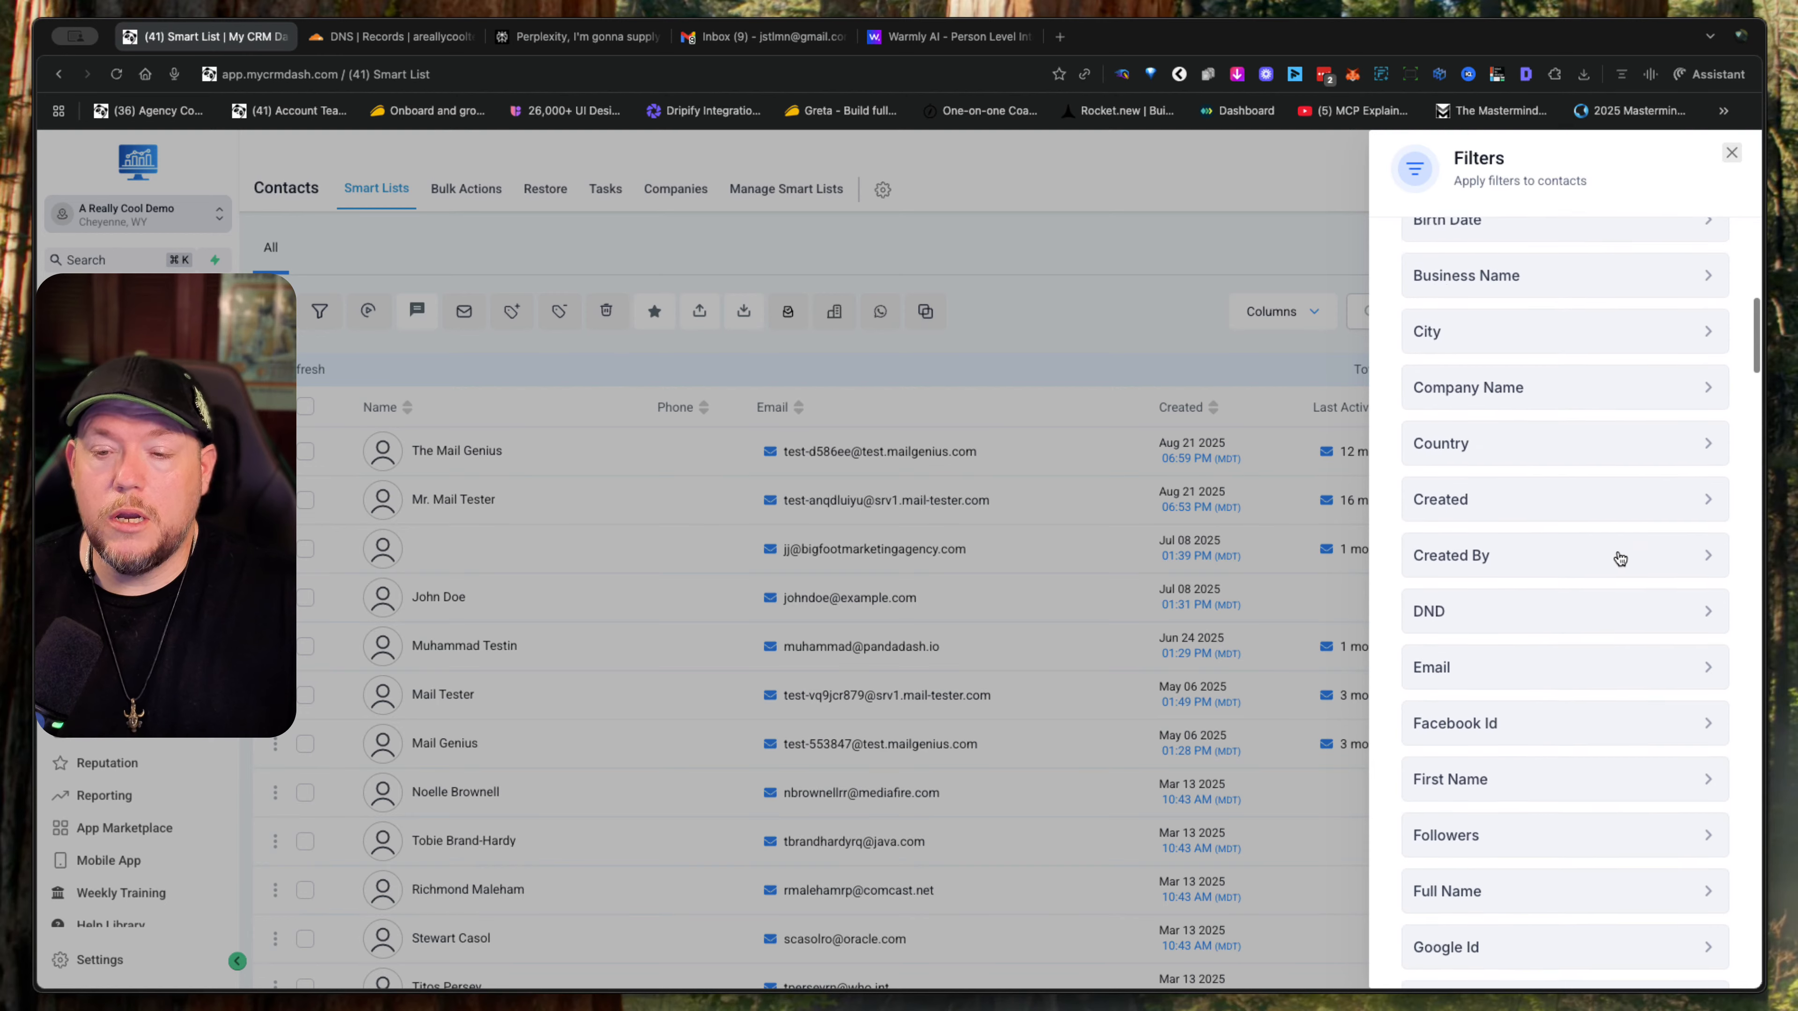
{"action": "left_click", "coordinate": [1600, 623]}
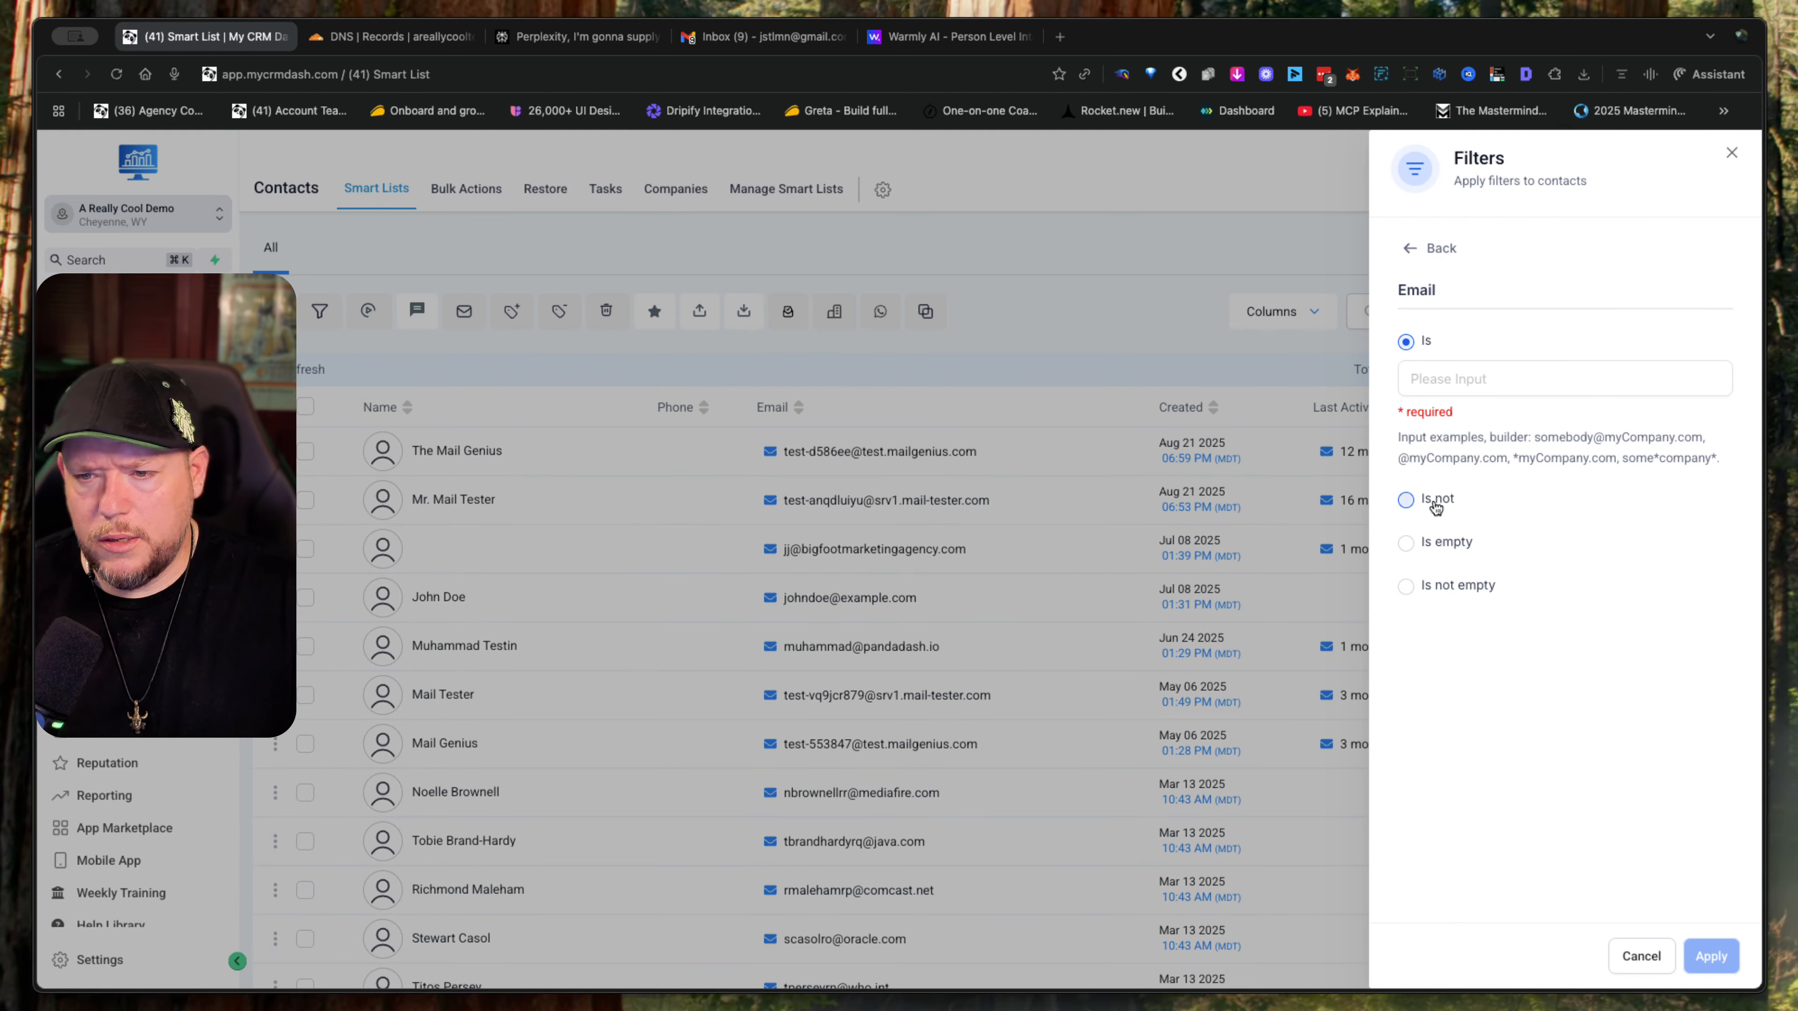
{"action": "left_click", "coordinate": [1413, 248]}
- Filter the contacts by Valid Email set to Valid
{"action": "scroll", "coordinate": [1598, 602], "scroll_direction": "down", "scroll_amount": 10}
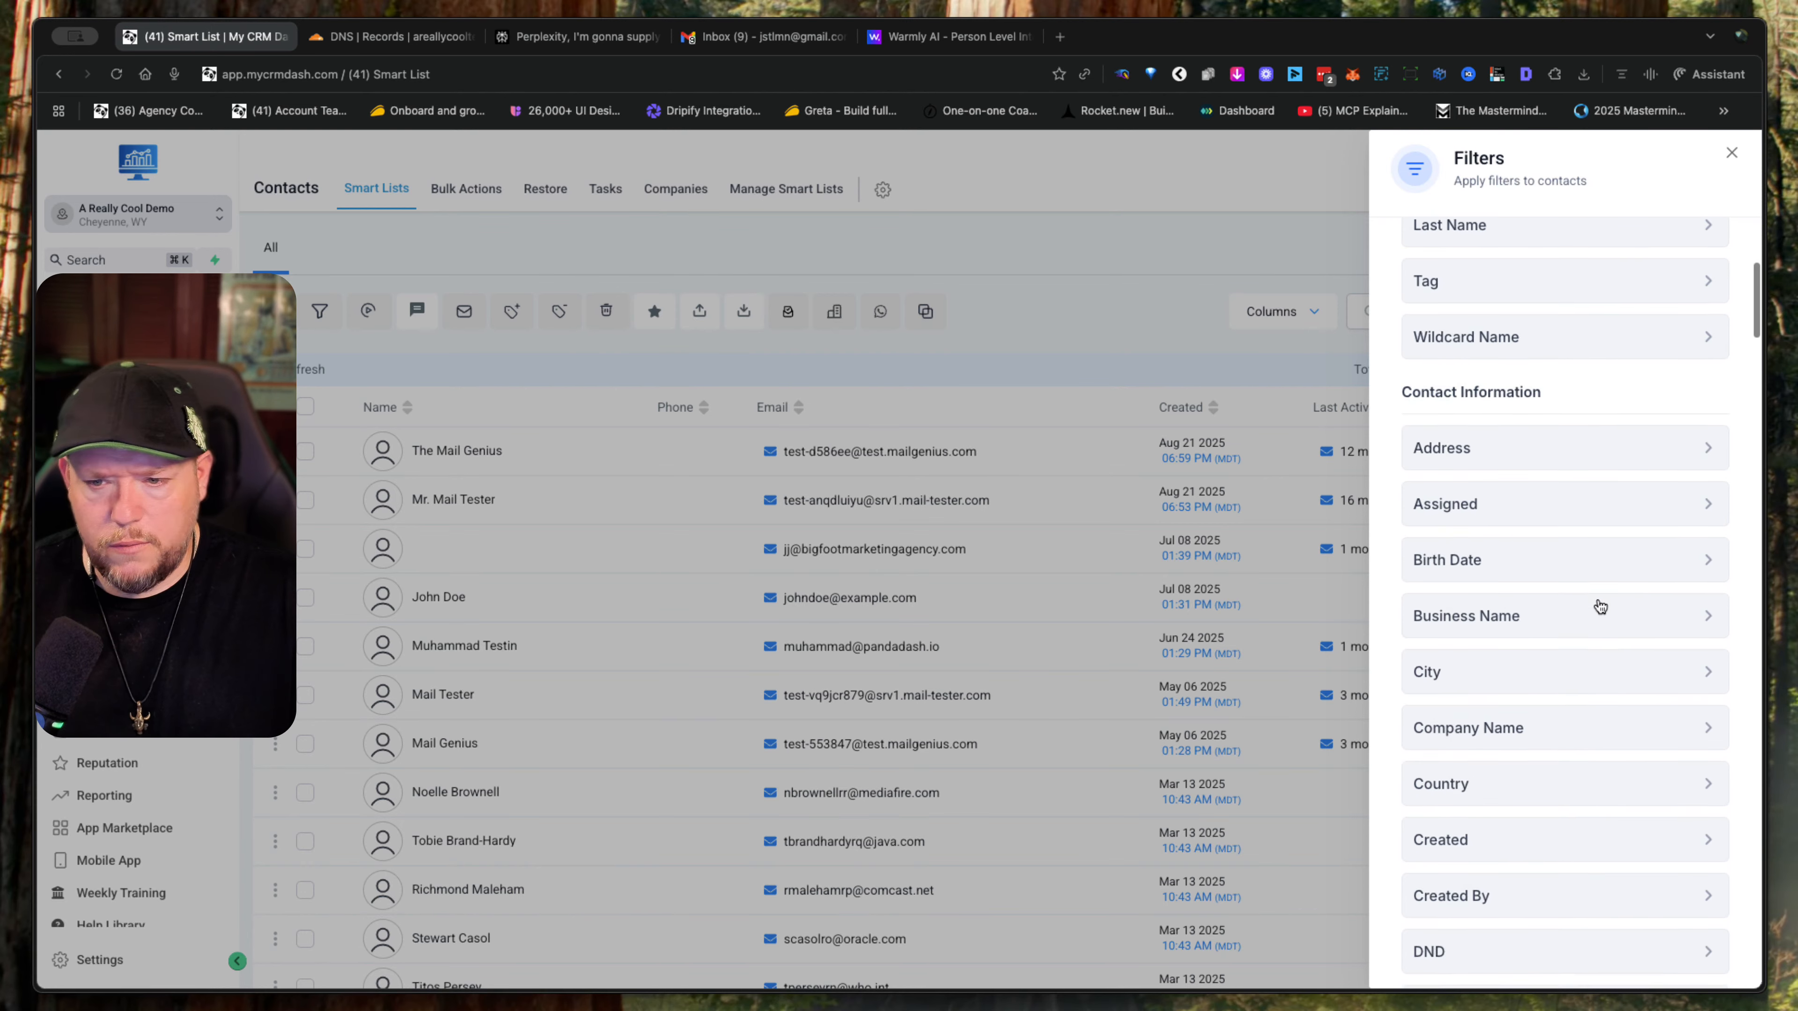
{"action": "scroll", "coordinate": [1600, 607], "scroll_direction": "down", "scroll_amount": 10}
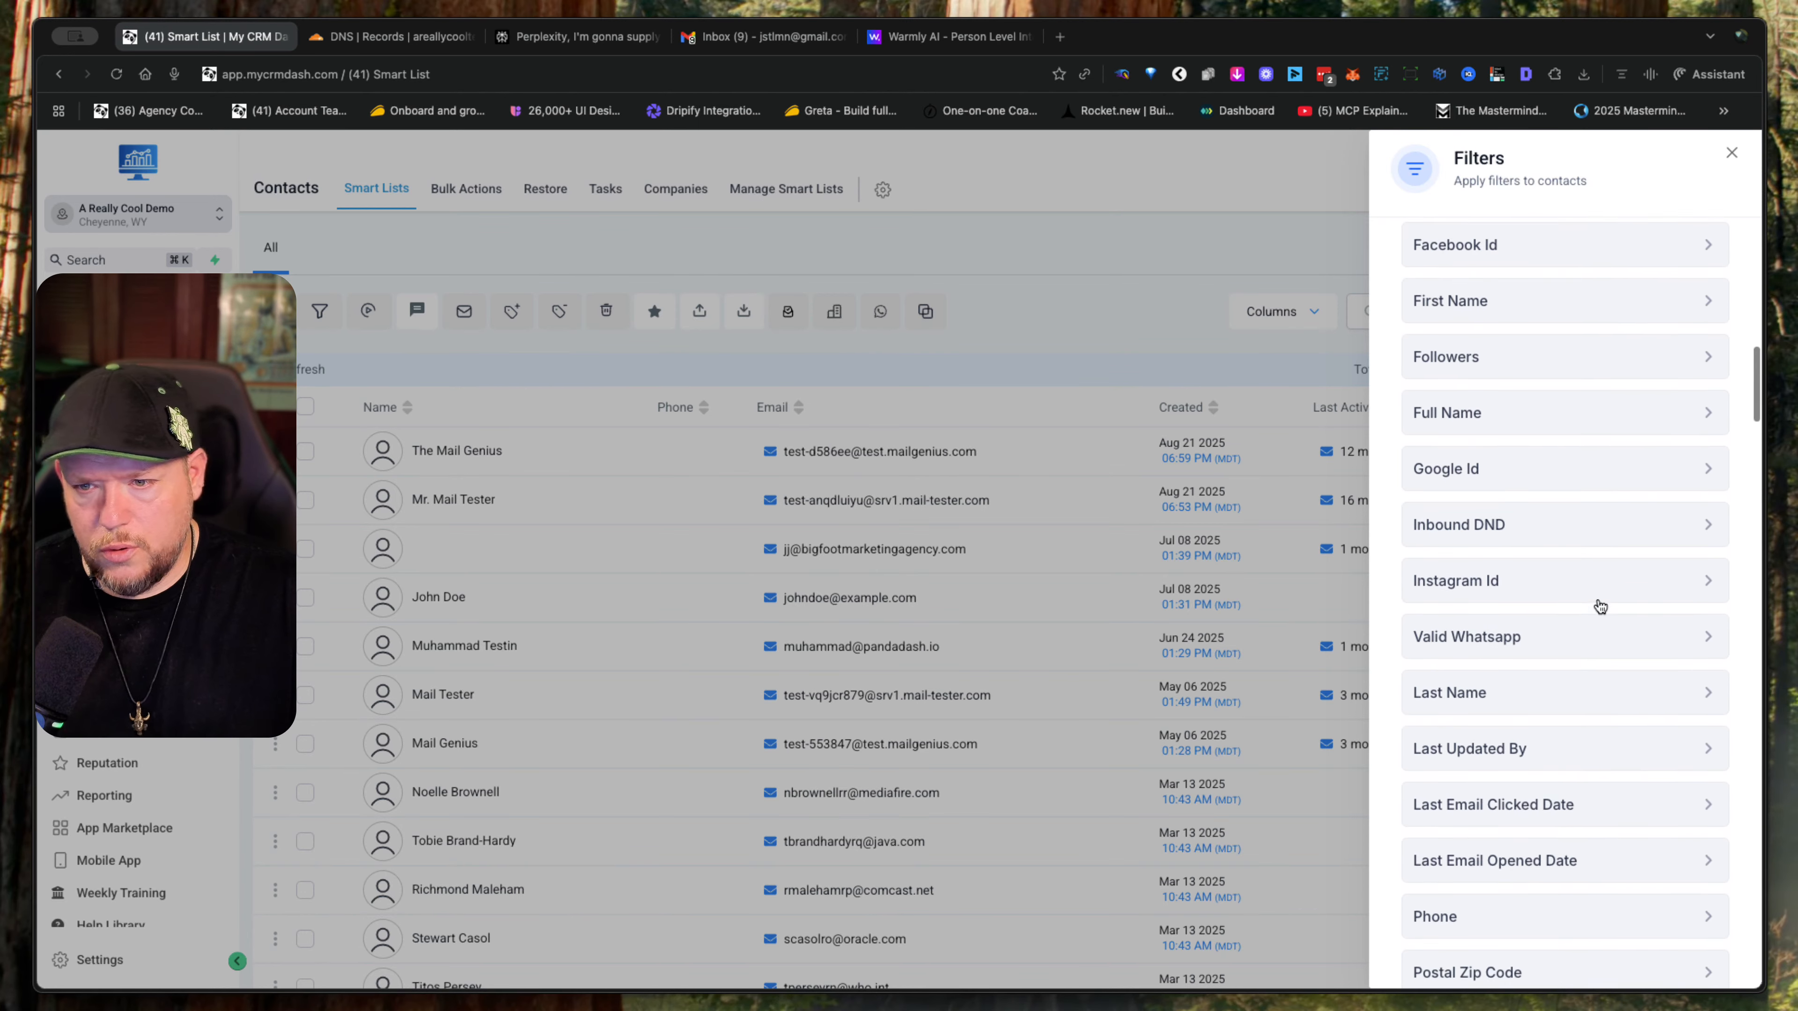
{"action": "scroll", "coordinate": [1598, 605], "scroll_direction": "down", "scroll_amount": 1}
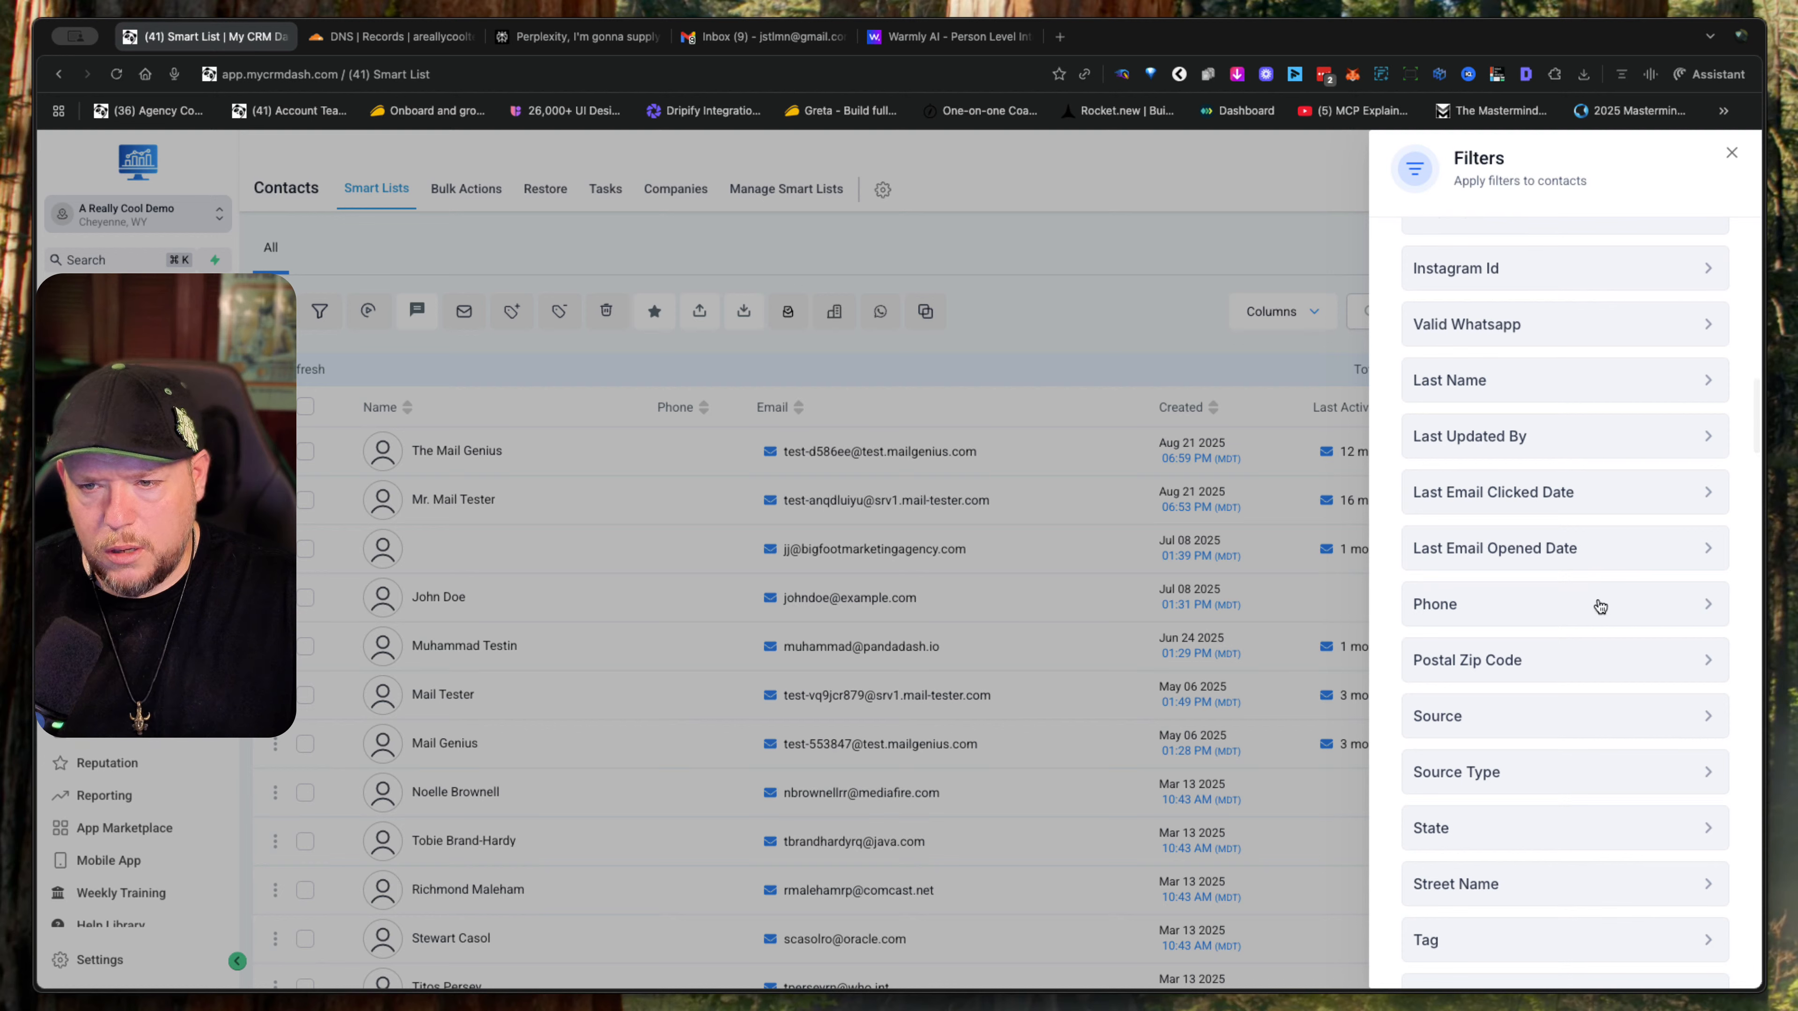
{"action": "scroll", "coordinate": [1599, 607], "scroll_direction": "down", "scroll_amount": 1}
{"action": "scroll", "coordinate": [1598, 603], "scroll_direction": "down", "scroll_amount": 1}
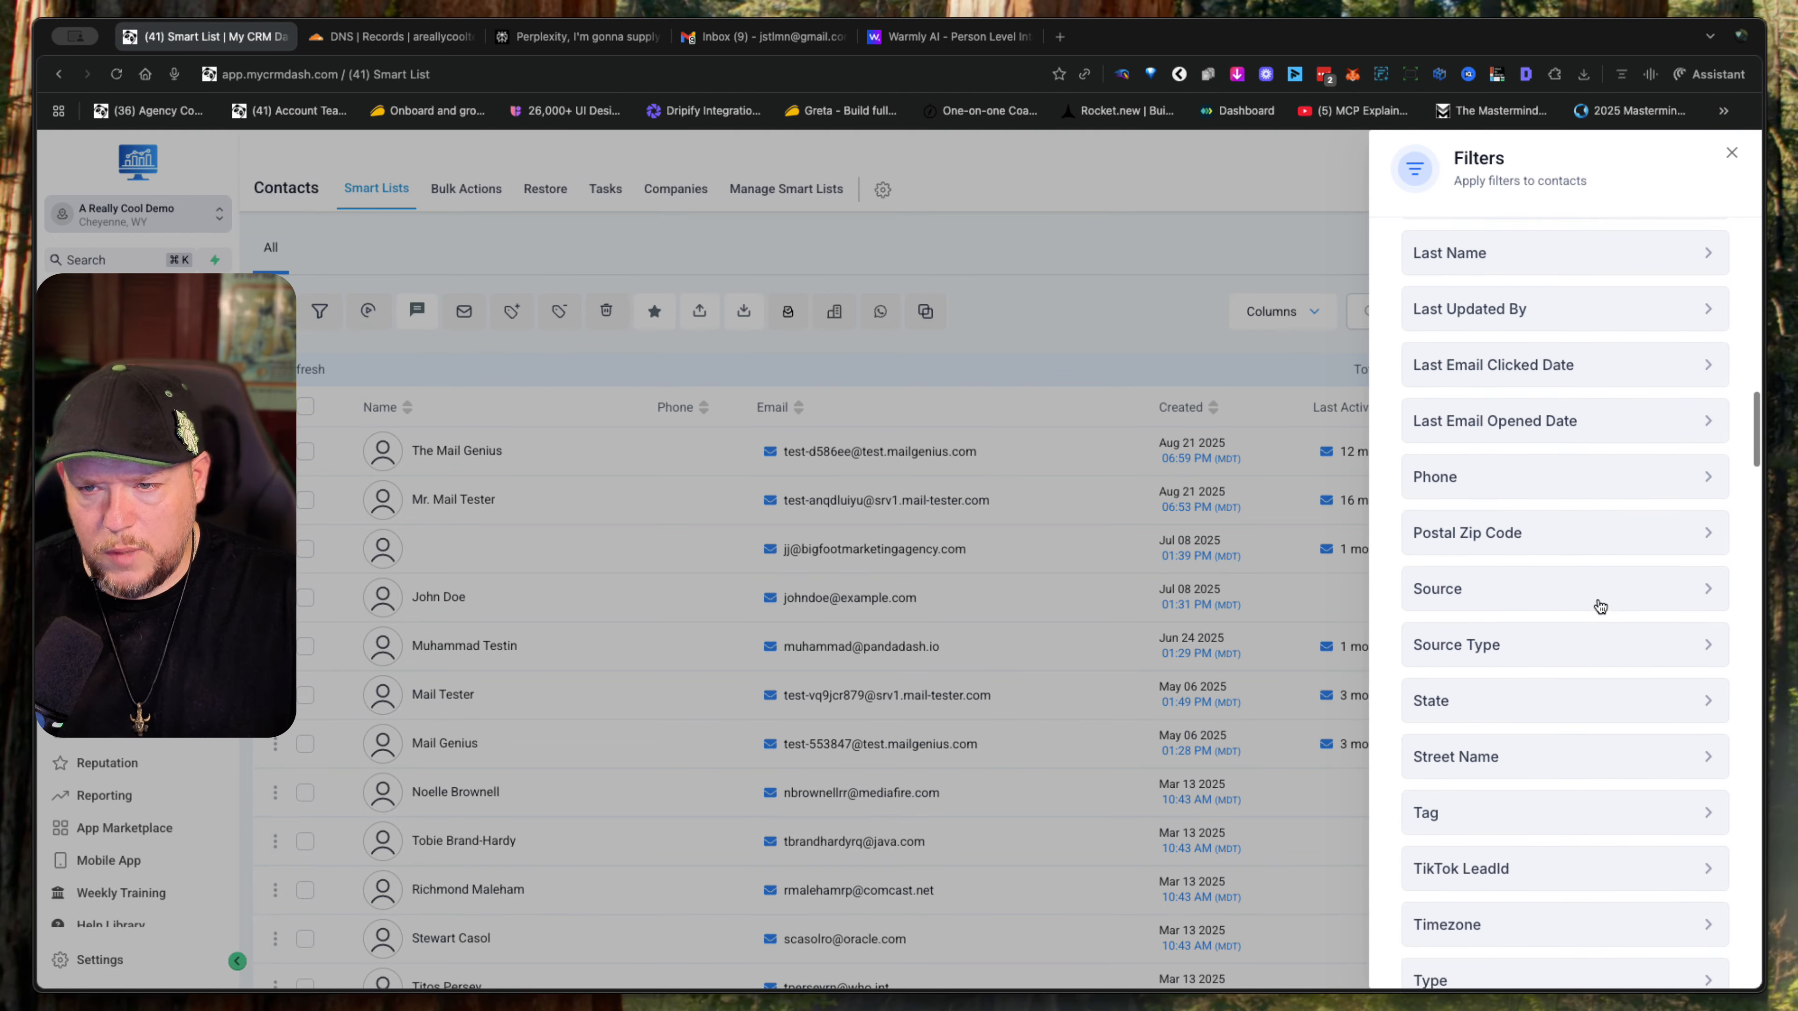
{"action": "scroll", "coordinate": [1597, 588], "scroll_direction": "up", "scroll_amount": 1}
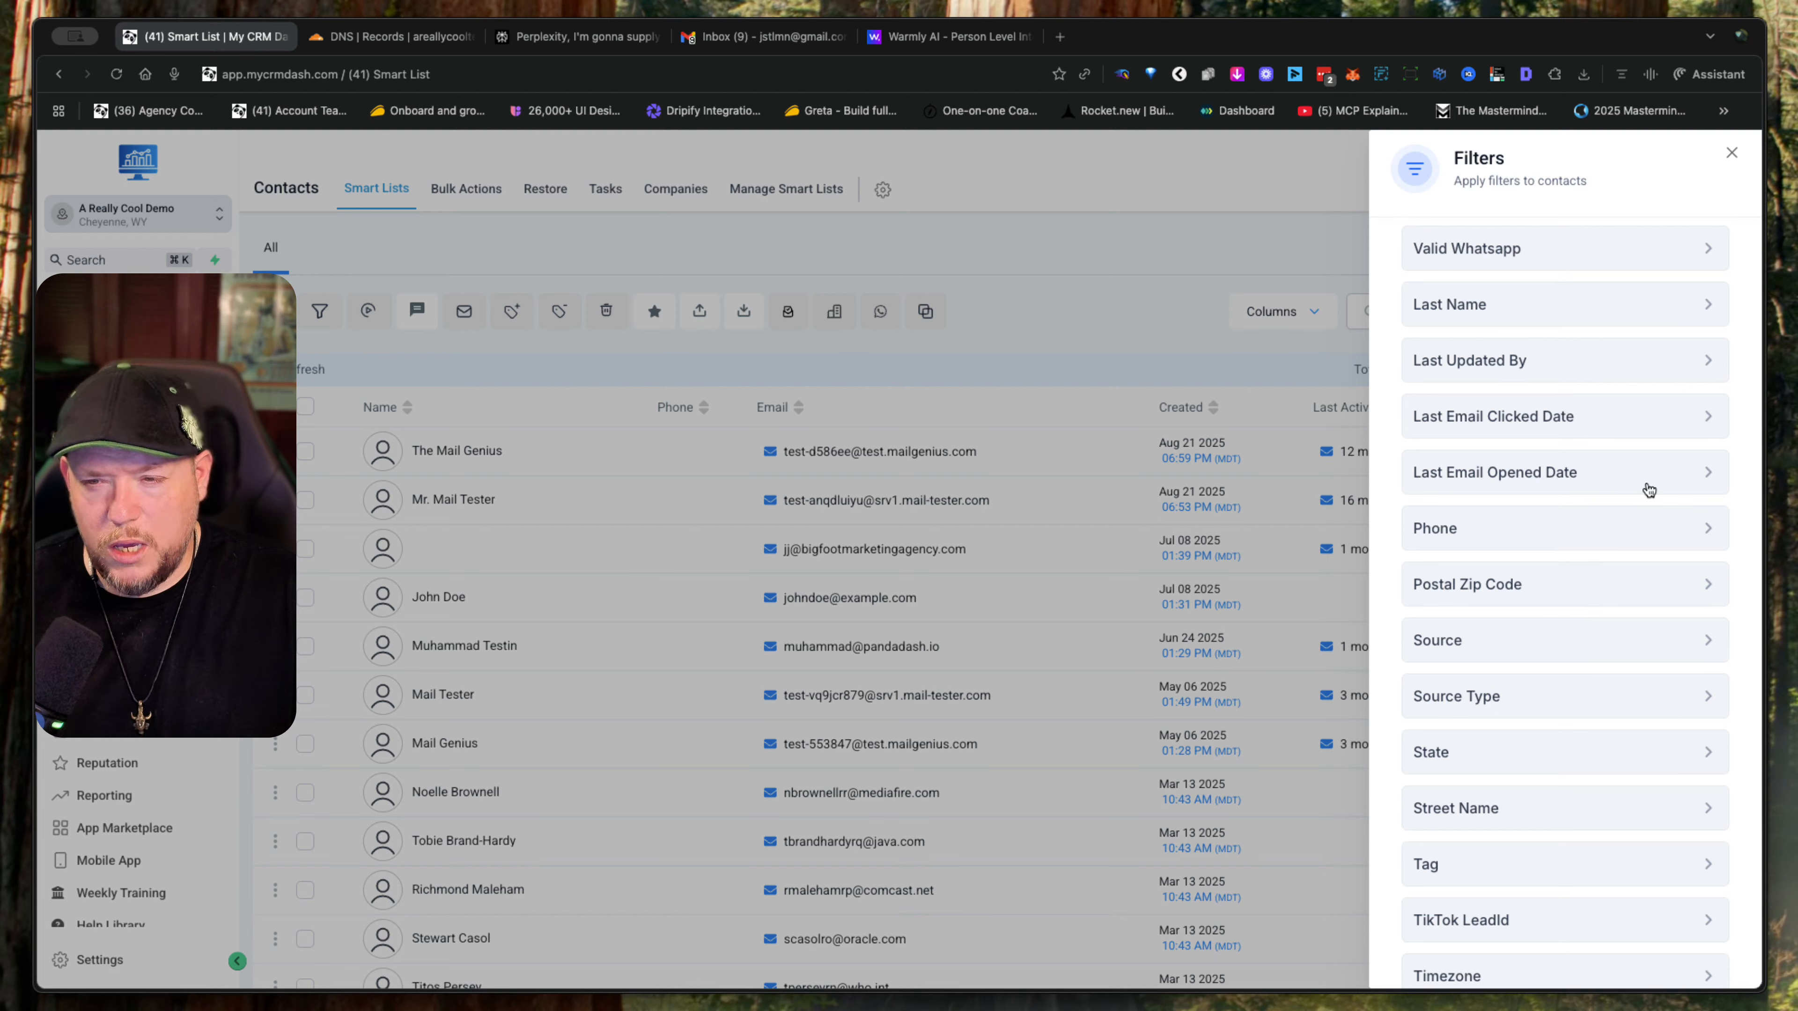
{"action": "scroll", "coordinate": [1647, 488], "scroll_direction": "down", "scroll_amount": 10}
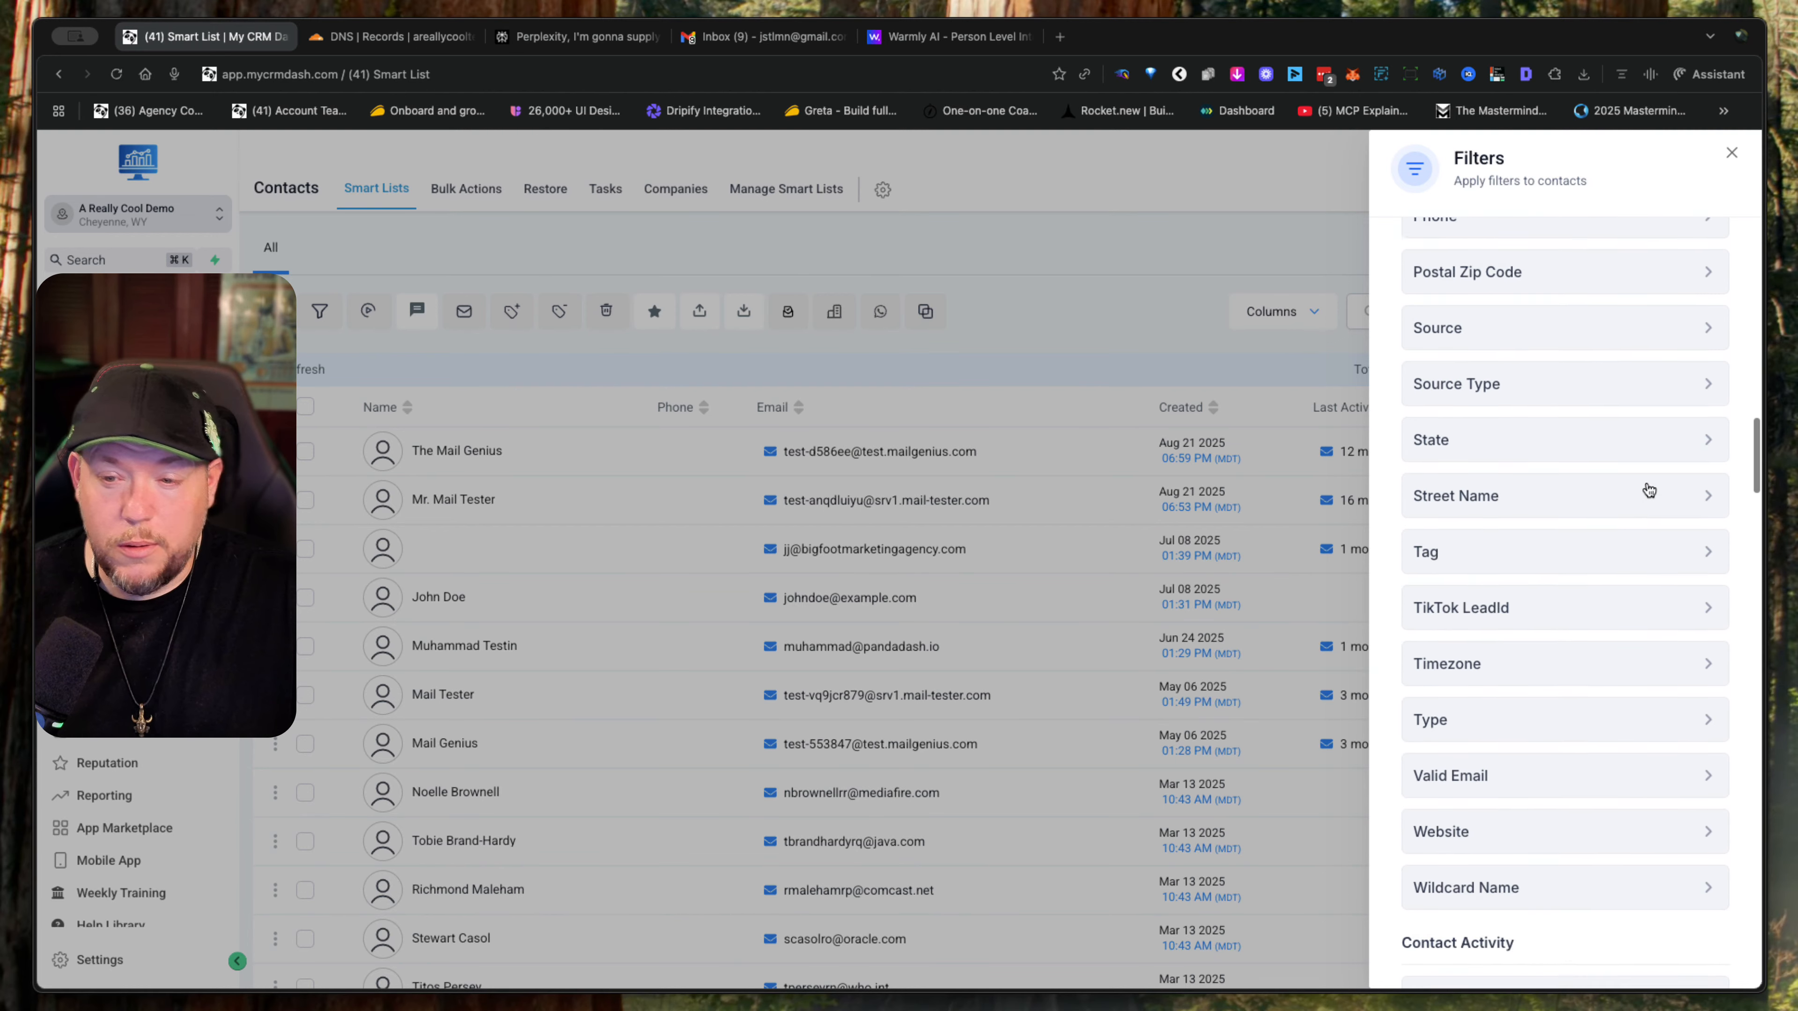
{"action": "left_click", "coordinate": [1604, 404]}
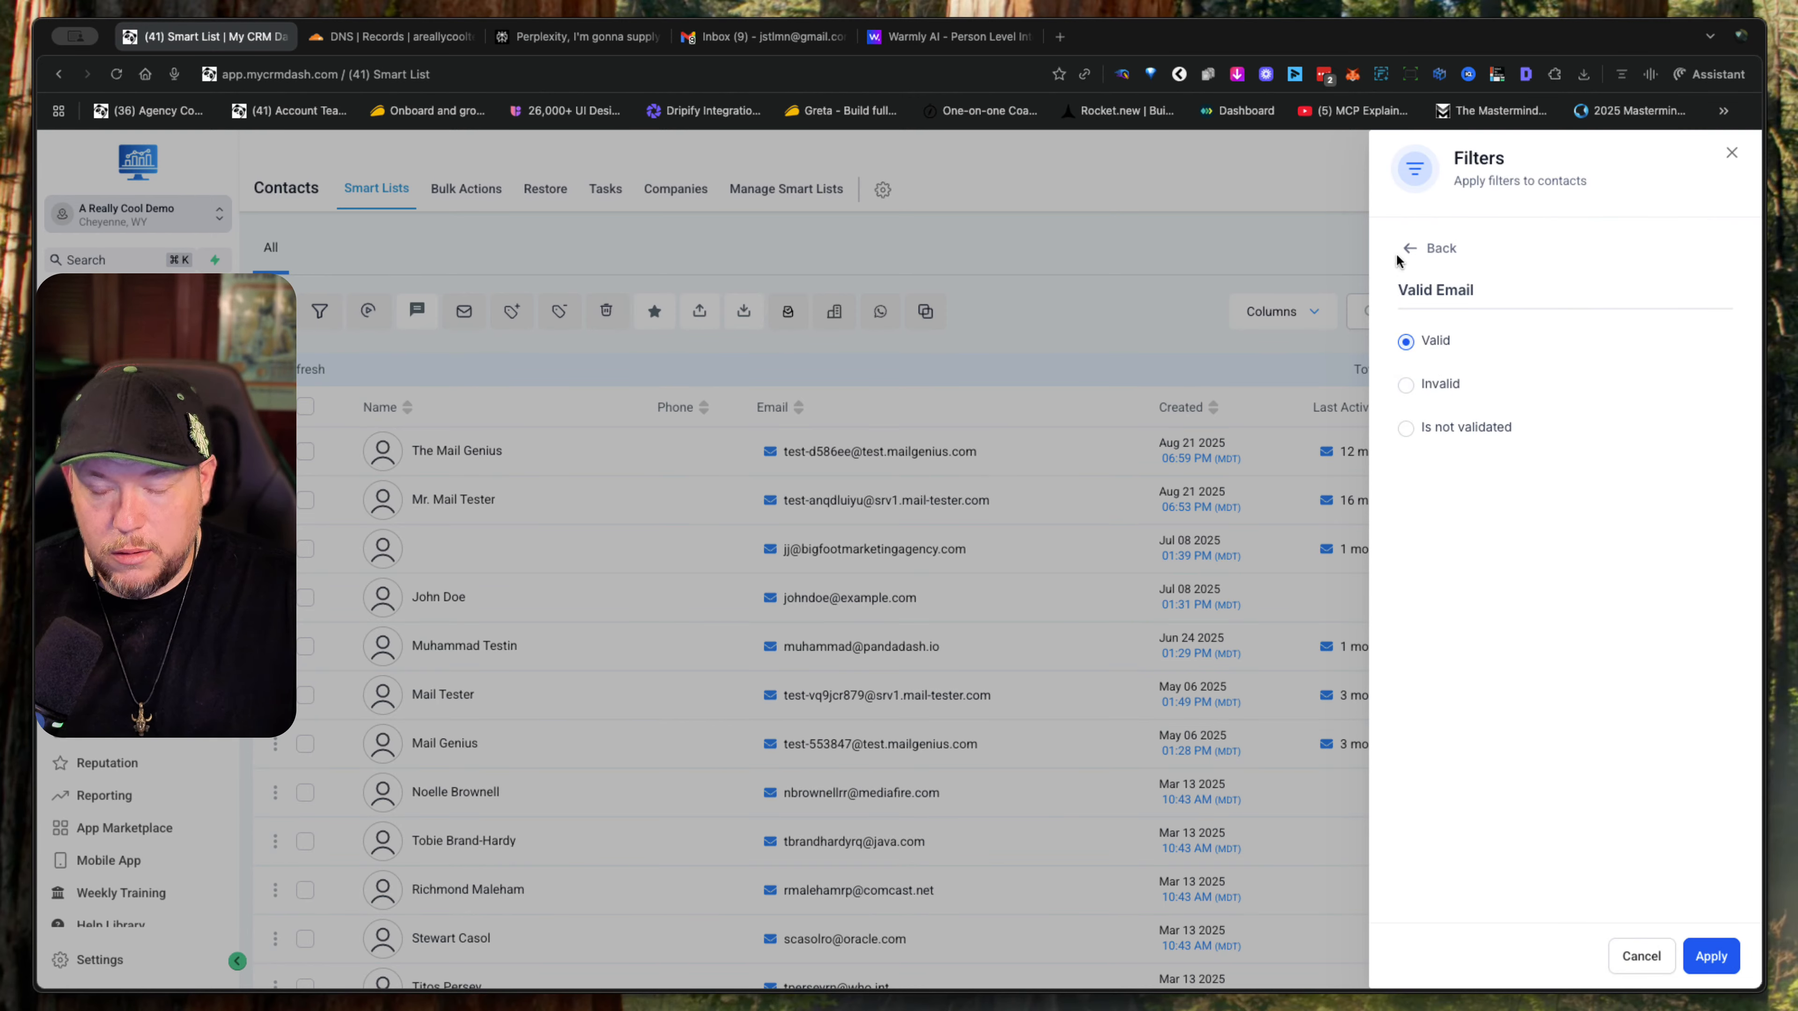
{"action": "left_click", "coordinate": [1729, 957]}
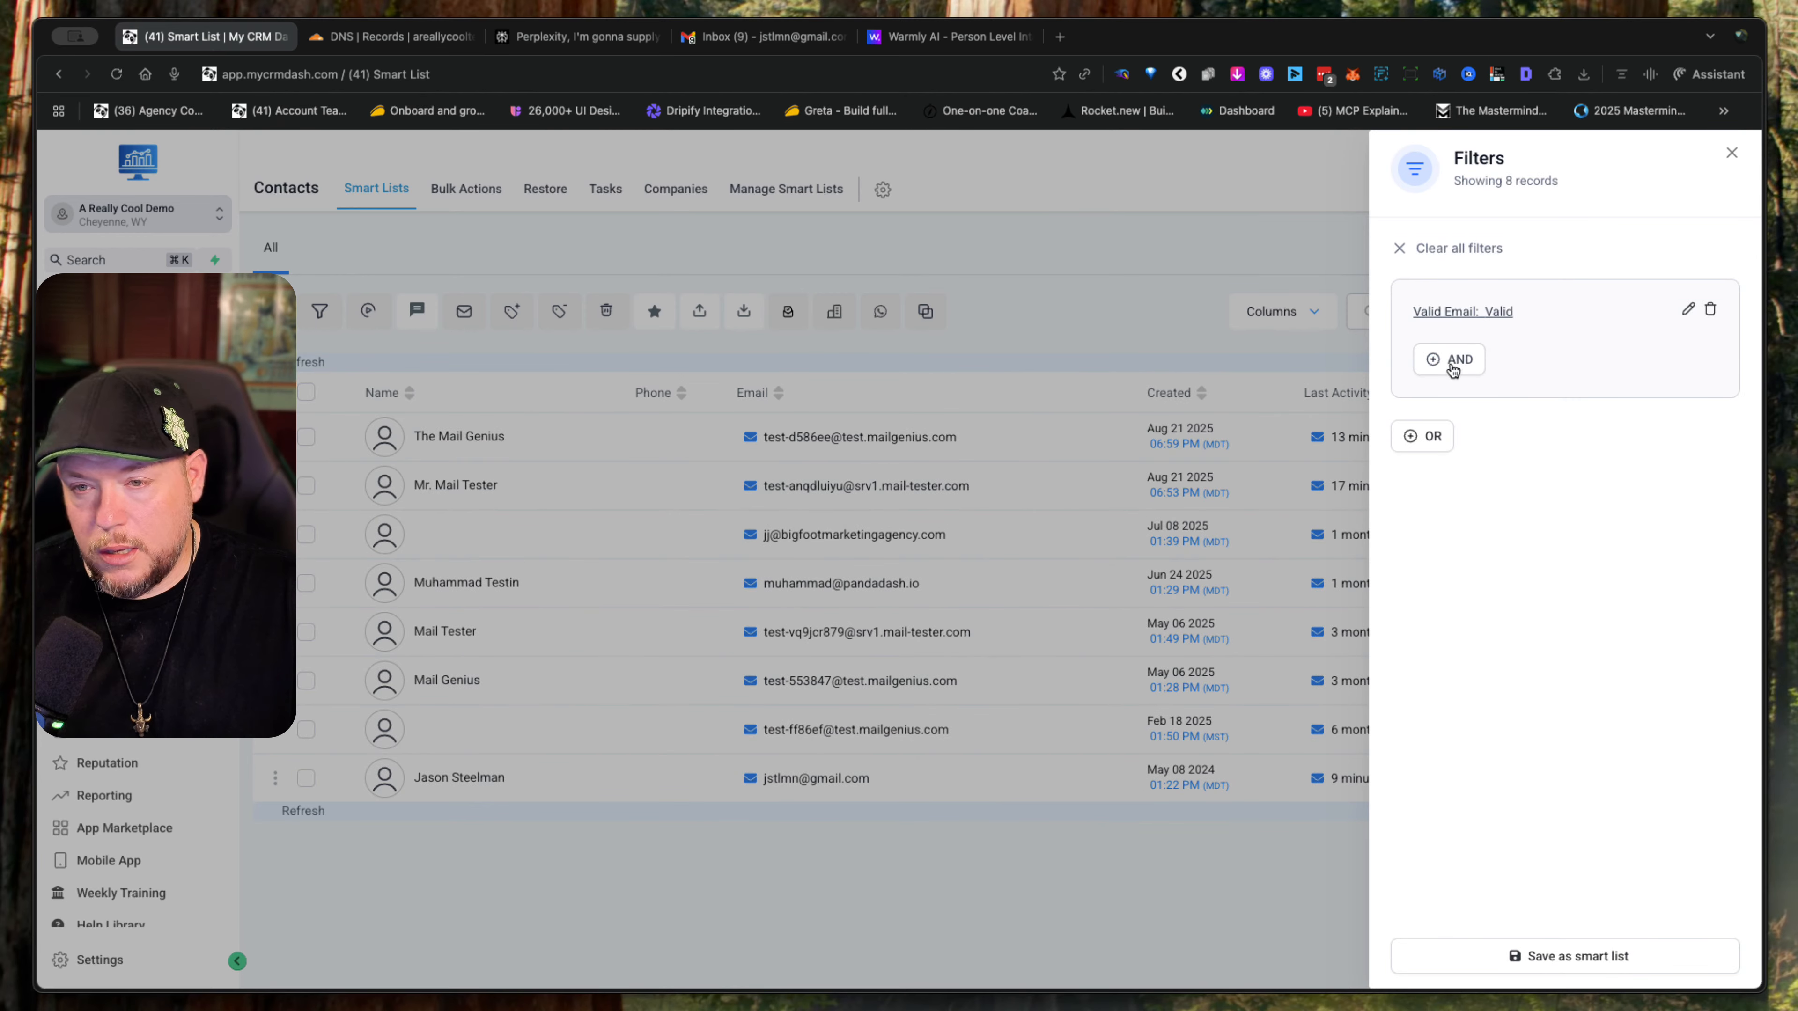
- Look through the tags available for an additional AND condition on Tag, and back out without choosing one
{"action": "left_click", "coordinate": [1451, 363]}
{"action": "scroll", "coordinate": [1551, 720], "scroll_direction": "down", "scroll_amount": 1}
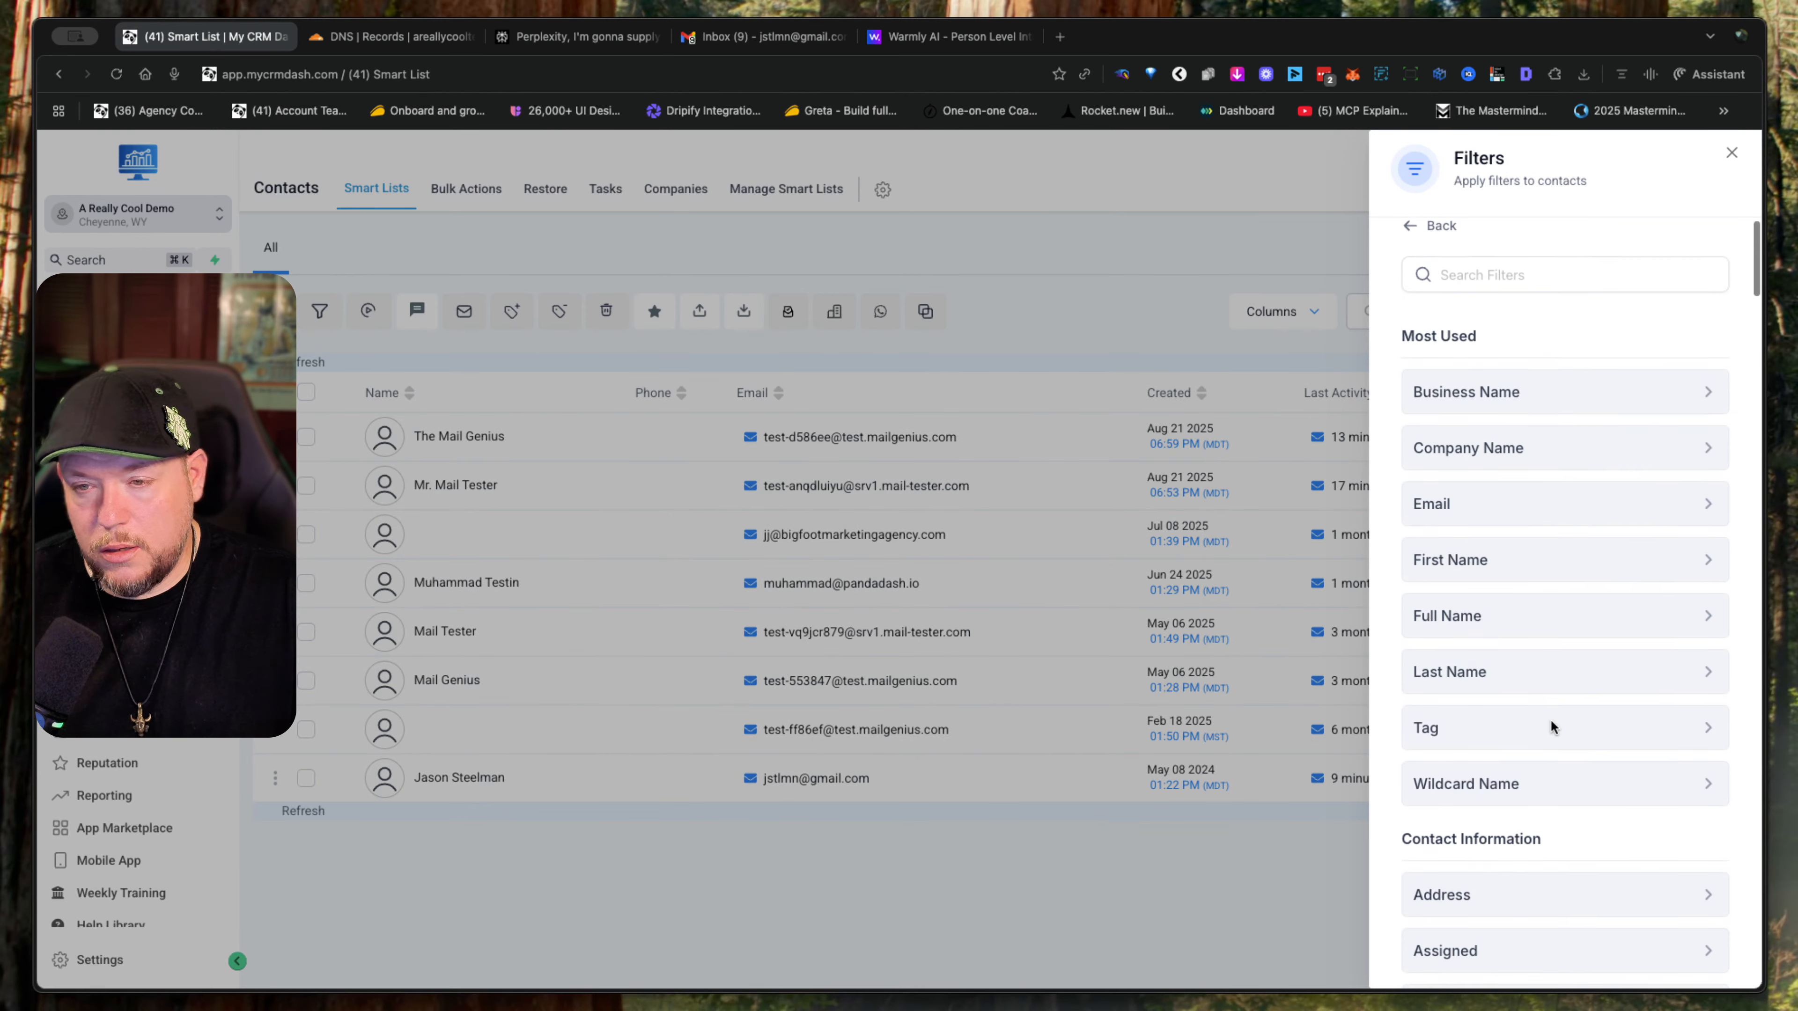
{"action": "left_click", "coordinate": [1551, 717]}
{"action": "left_click", "coordinate": [1542, 389]}
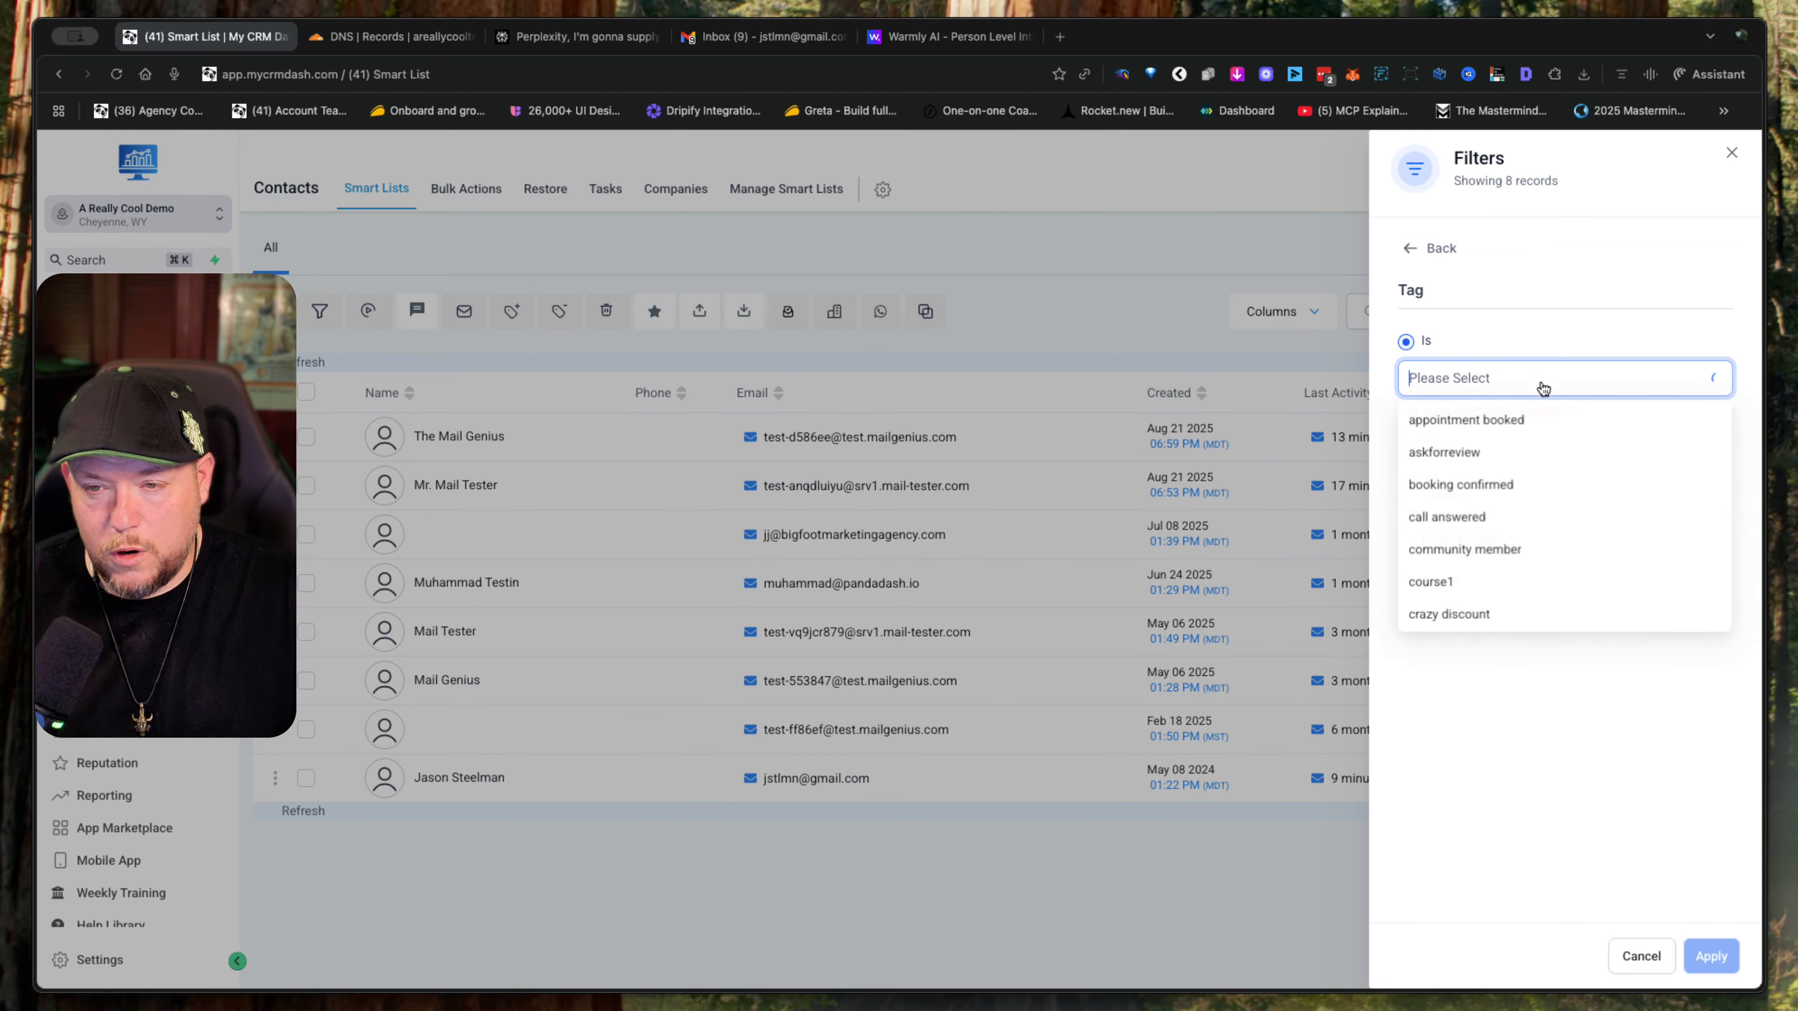
{"action": "scroll", "coordinate": [1587, 560], "scroll_direction": "down", "scroll_amount": 3}
{"action": "scroll", "coordinate": [1587, 561], "scroll_direction": "down", "scroll_amount": 8}
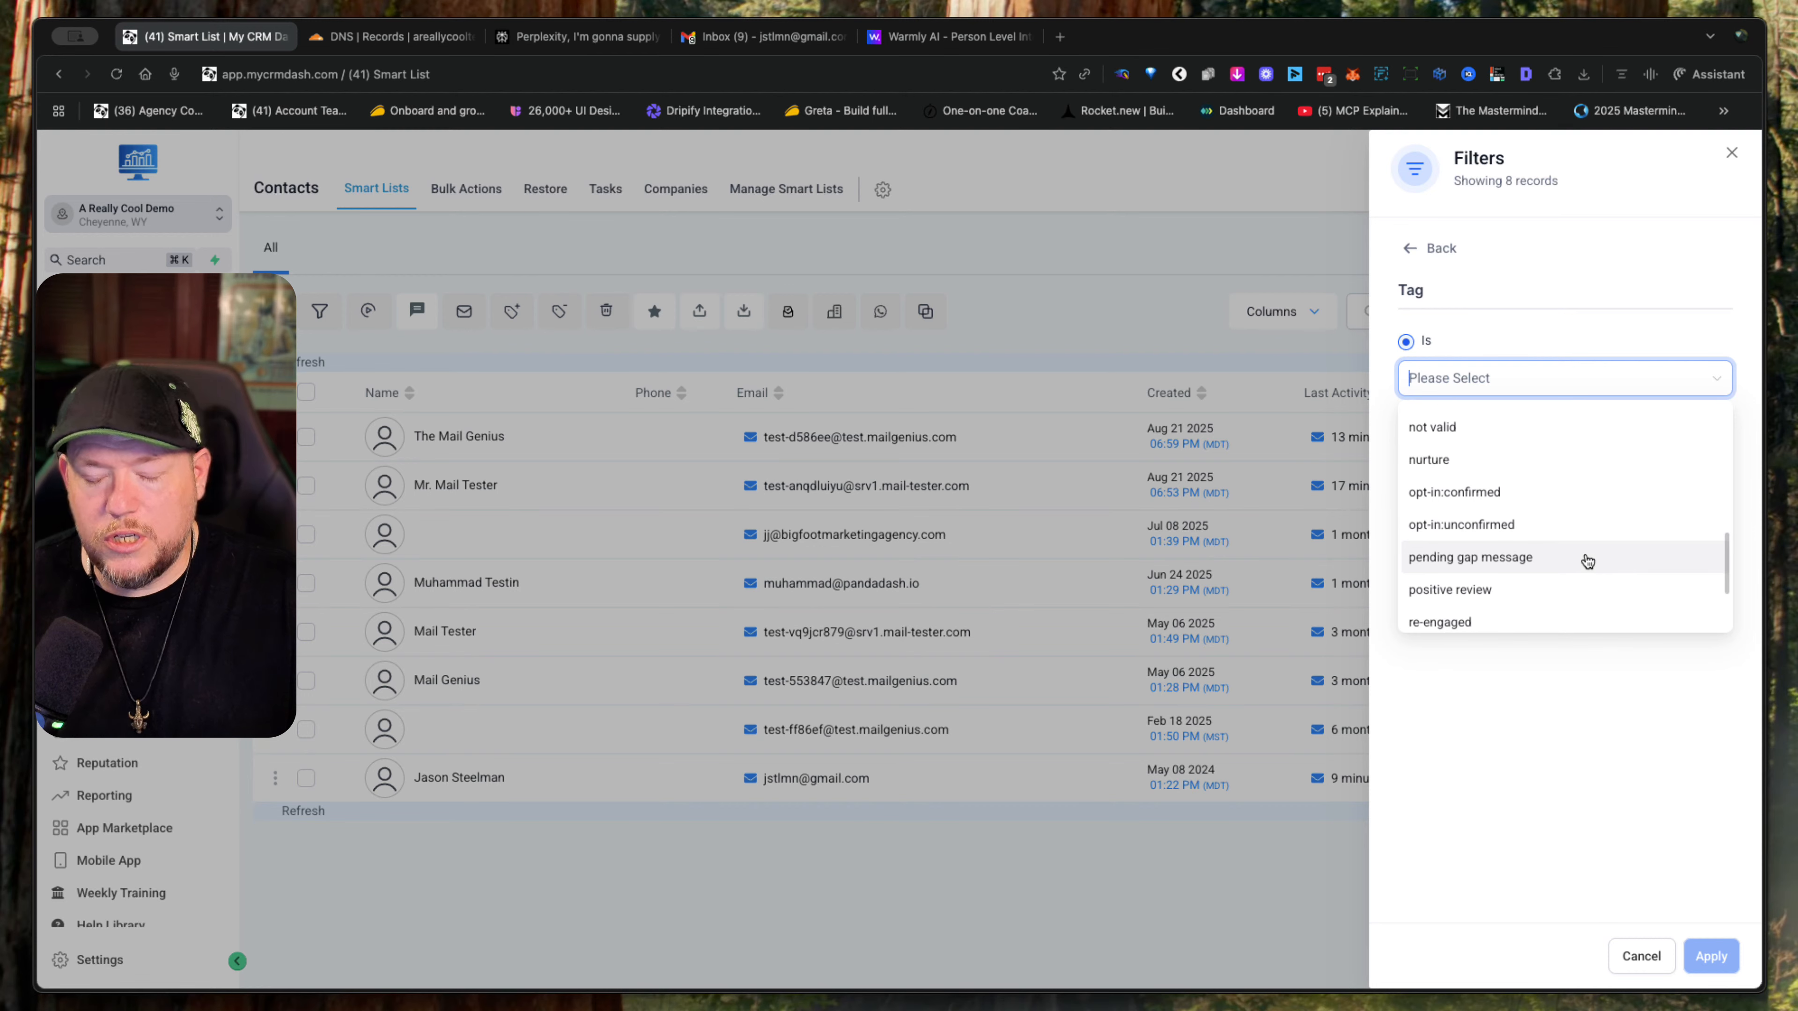
{"action": "scroll", "coordinate": [1587, 560], "scroll_direction": "down", "scroll_amount": 5}
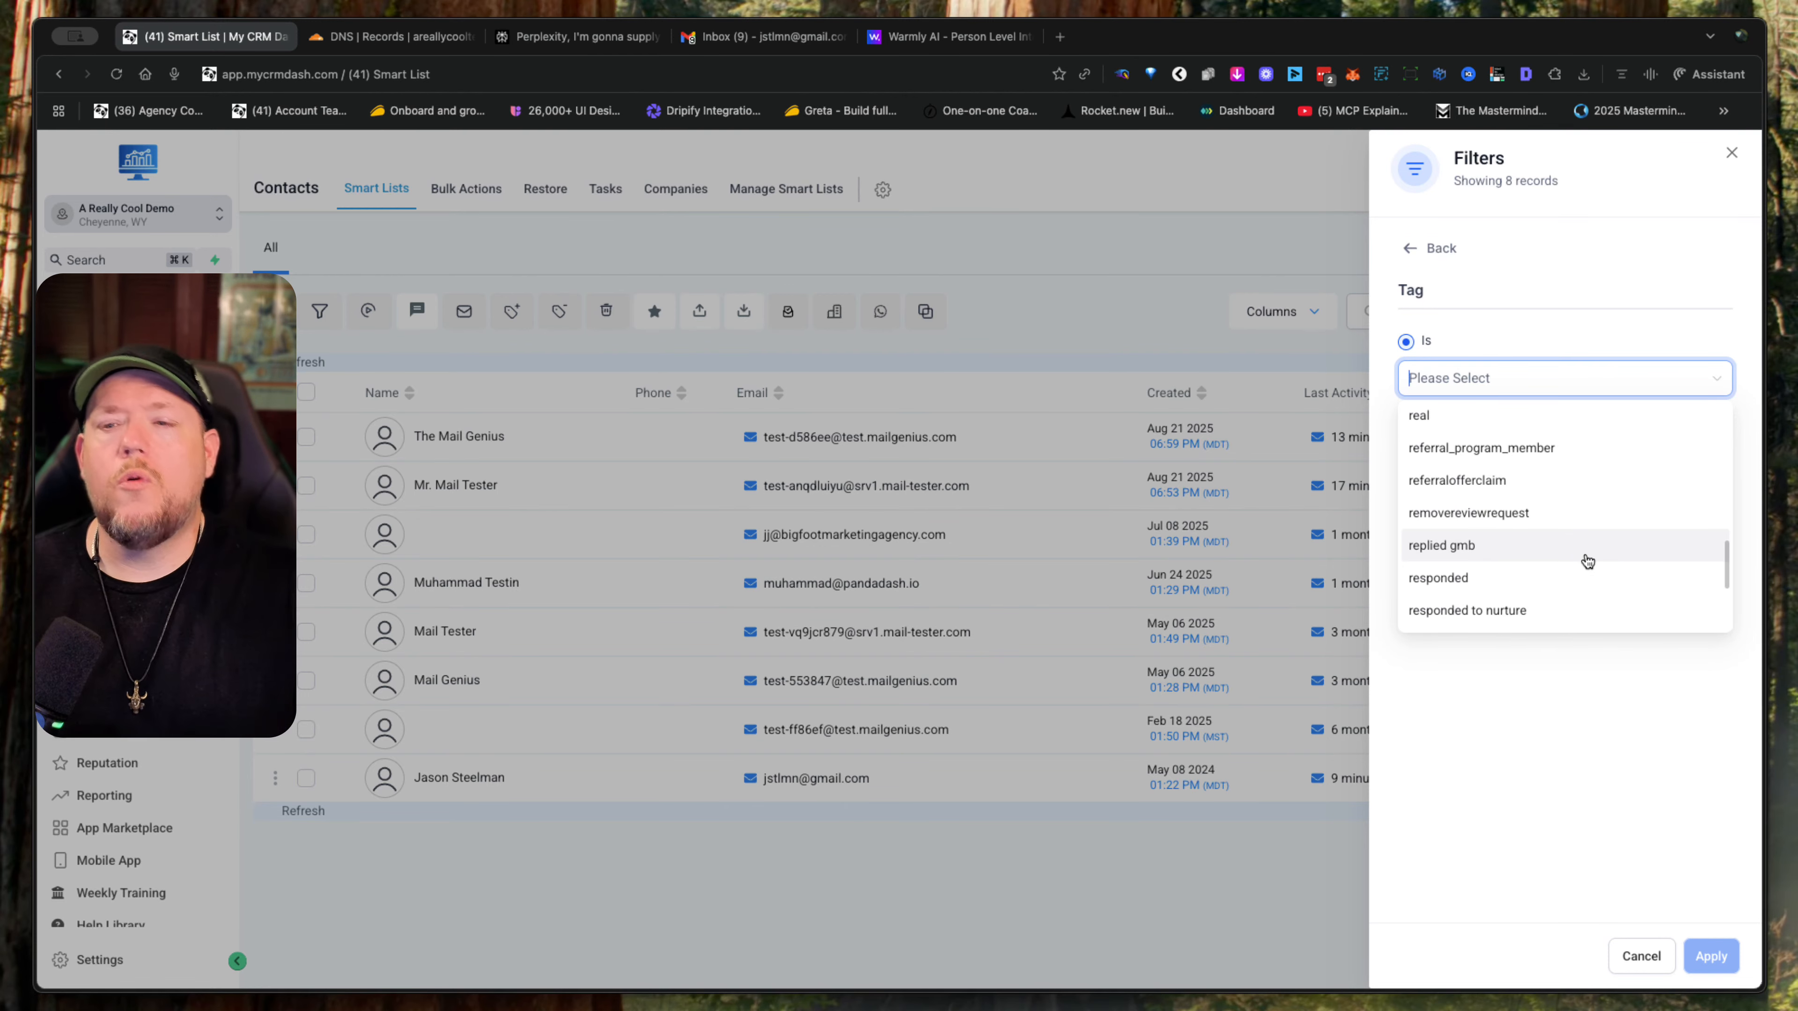
{"action": "scroll", "coordinate": [1588, 560], "scroll_direction": "up", "scroll_amount": 2}
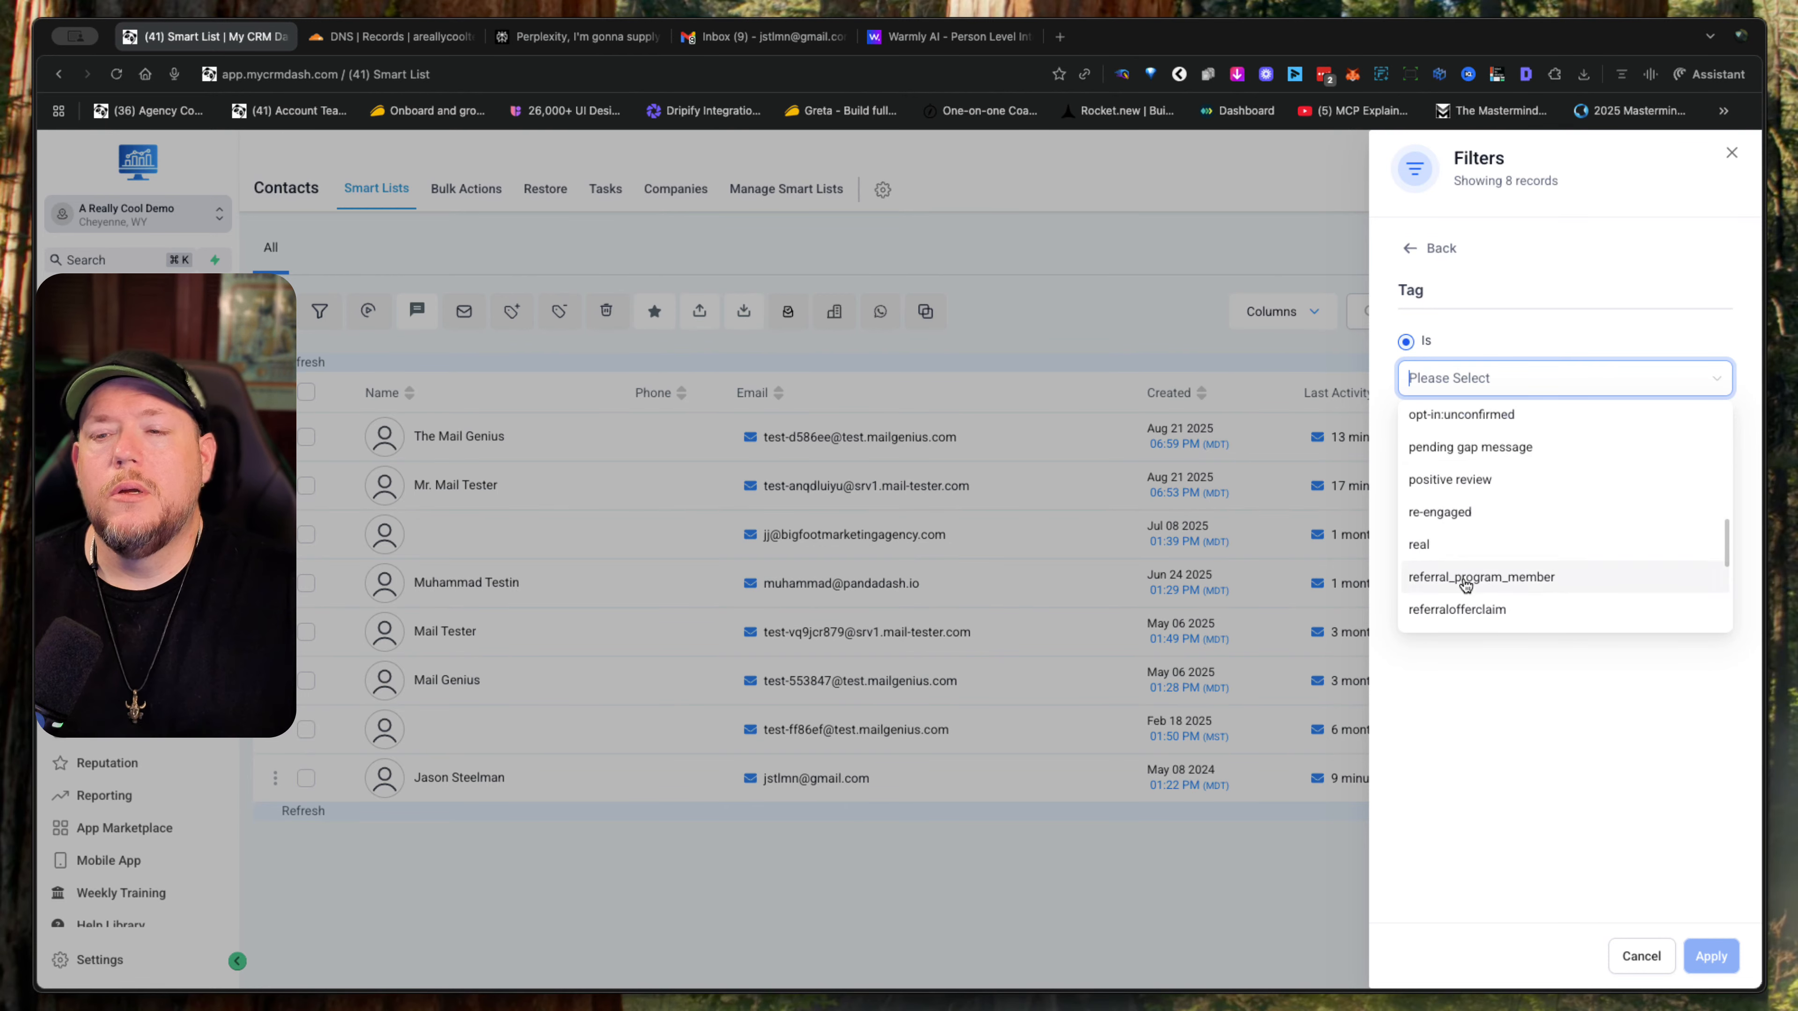
{"action": "left_click", "coordinate": [1446, 283]}
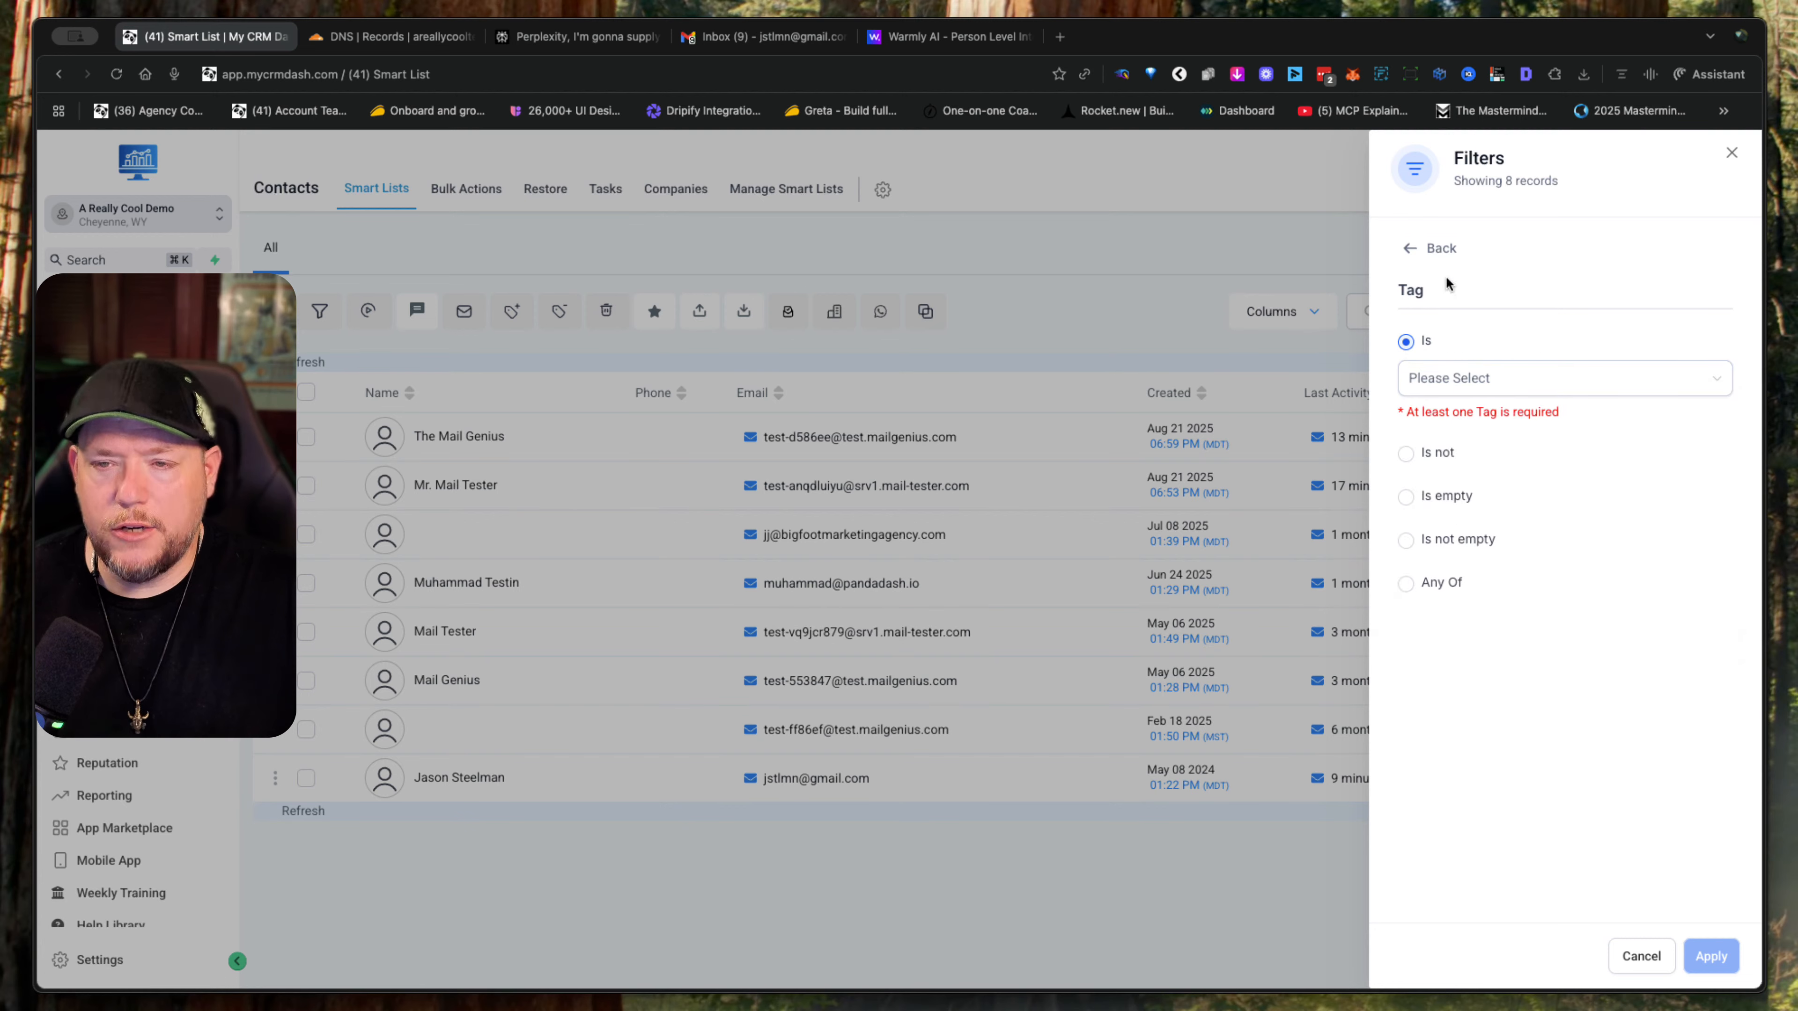
{"action": "left_click", "coordinate": [1409, 249]}
- Examine the other fields available for an AND condition, including email clicked and opened dates and contact activity, and close the filters
{"action": "left_click", "coordinate": [1465, 363]}
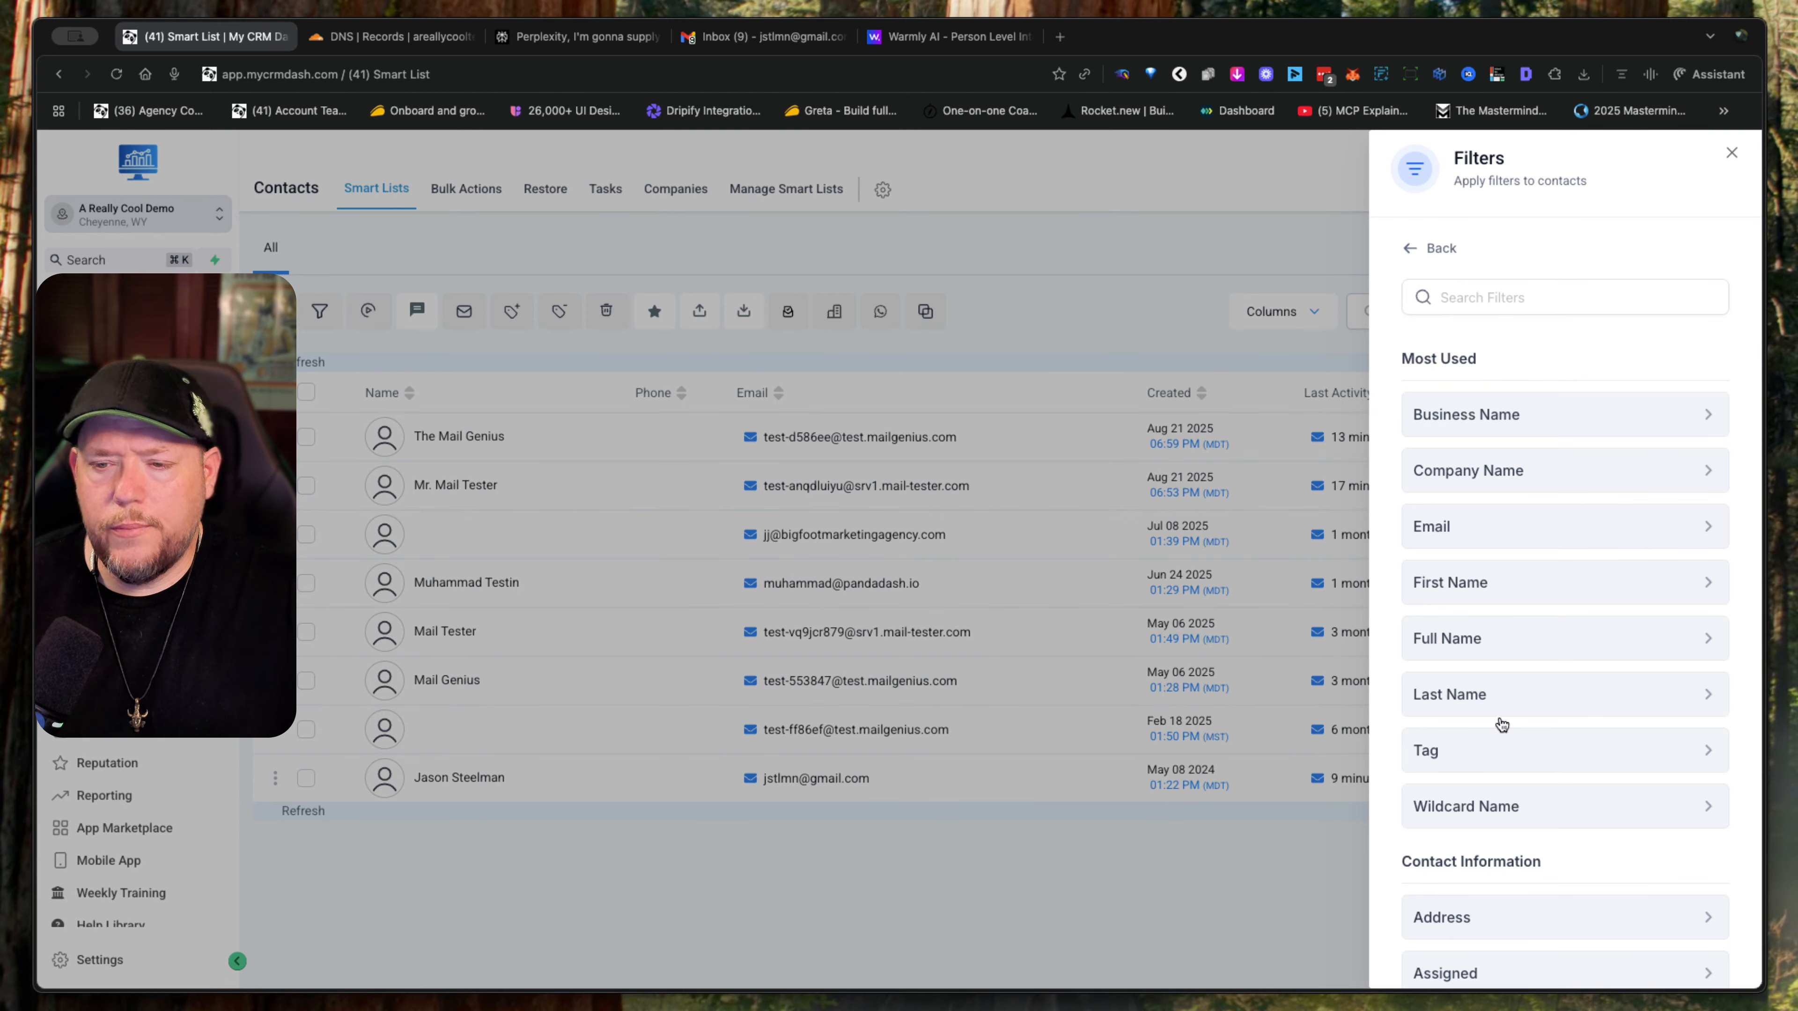
{"action": "scroll", "coordinate": [1499, 717], "scroll_direction": "down", "scroll_amount": 15}
{"action": "scroll", "coordinate": [1502, 724], "scroll_direction": "down", "scroll_amount": 8}
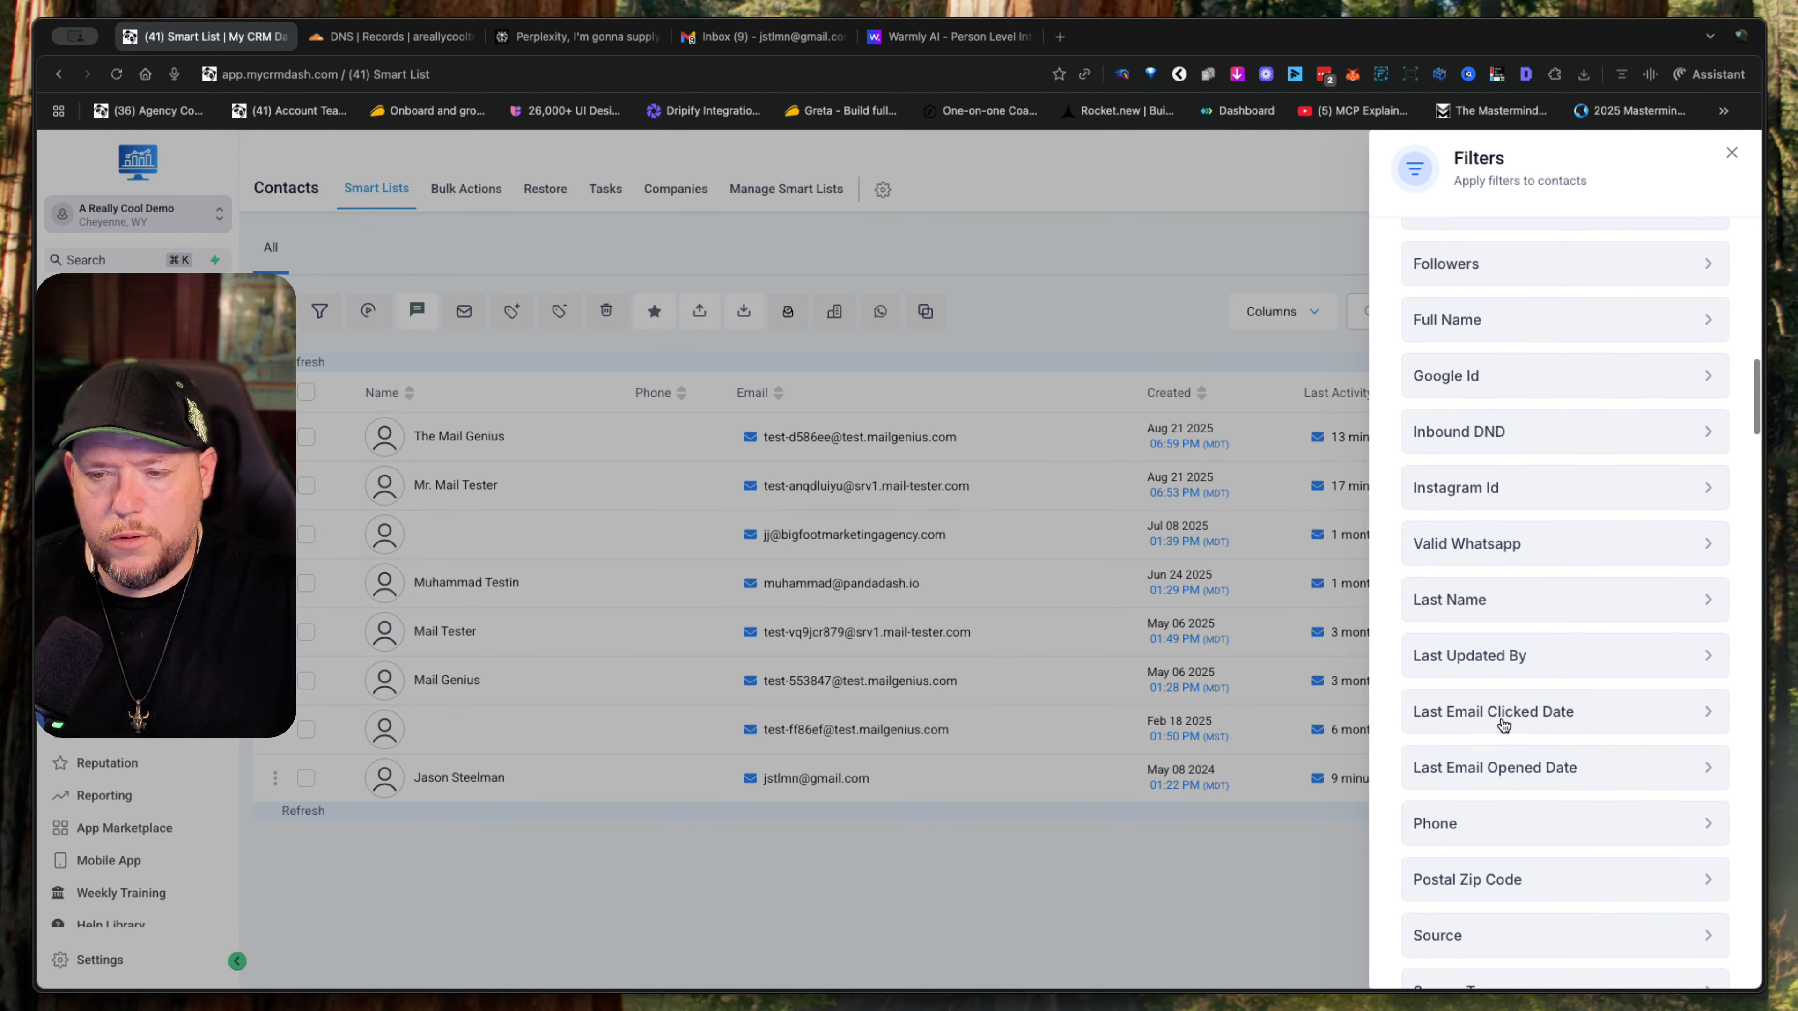
{"action": "scroll", "coordinate": [1500, 717], "scroll_direction": "down", "scroll_amount": 5}
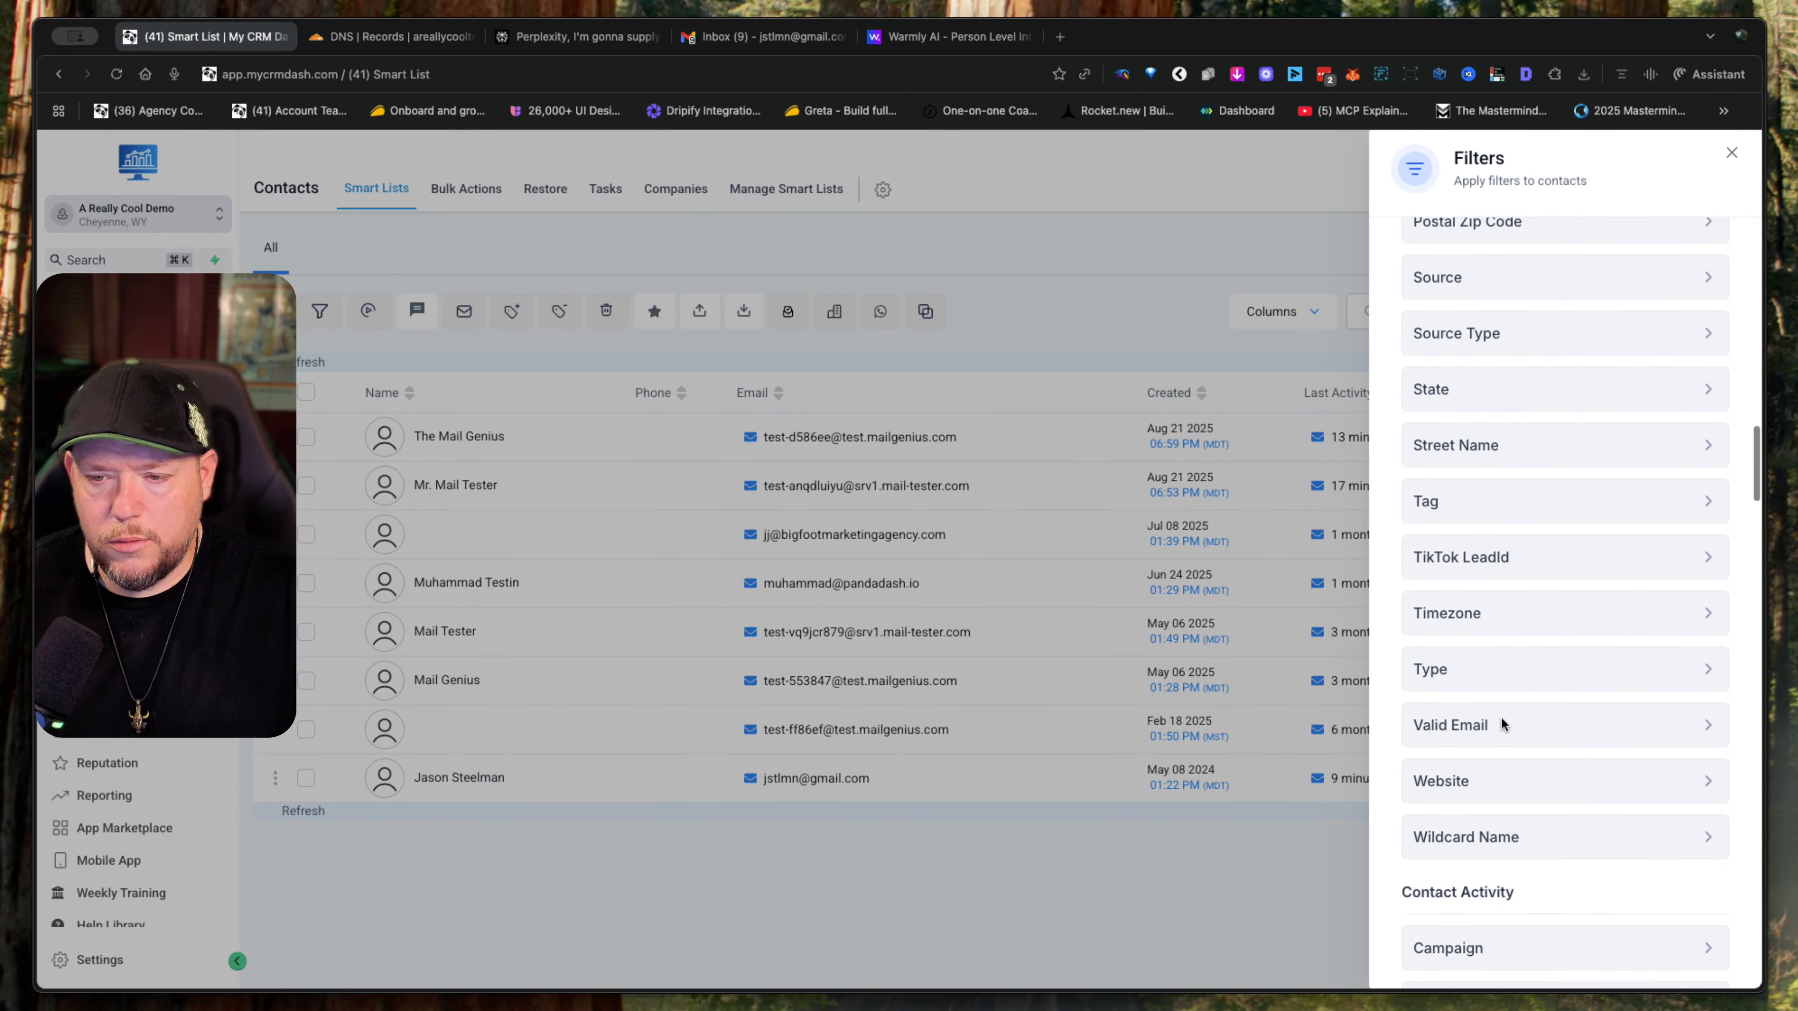
{"action": "scroll", "coordinate": [1501, 725], "scroll_direction": "down", "scroll_amount": 4}
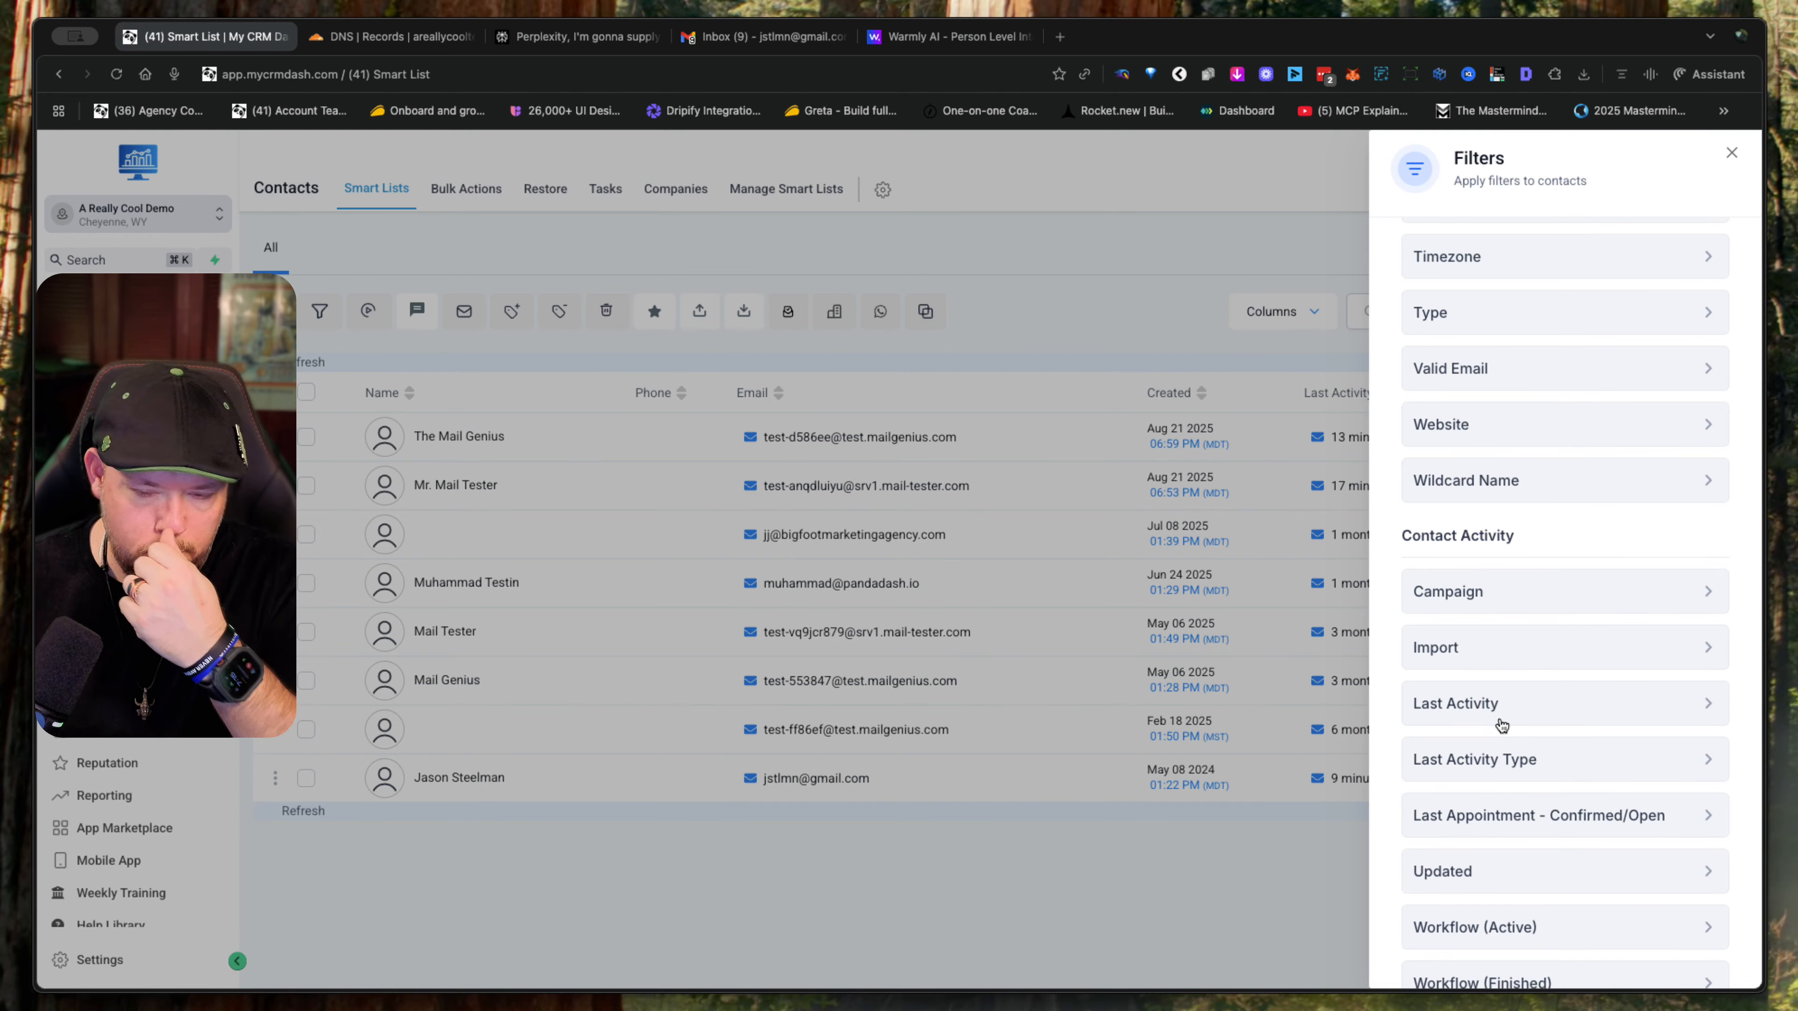
{"action": "scroll", "coordinate": [1592, 800], "scroll_direction": "up", "scroll_amount": 15}
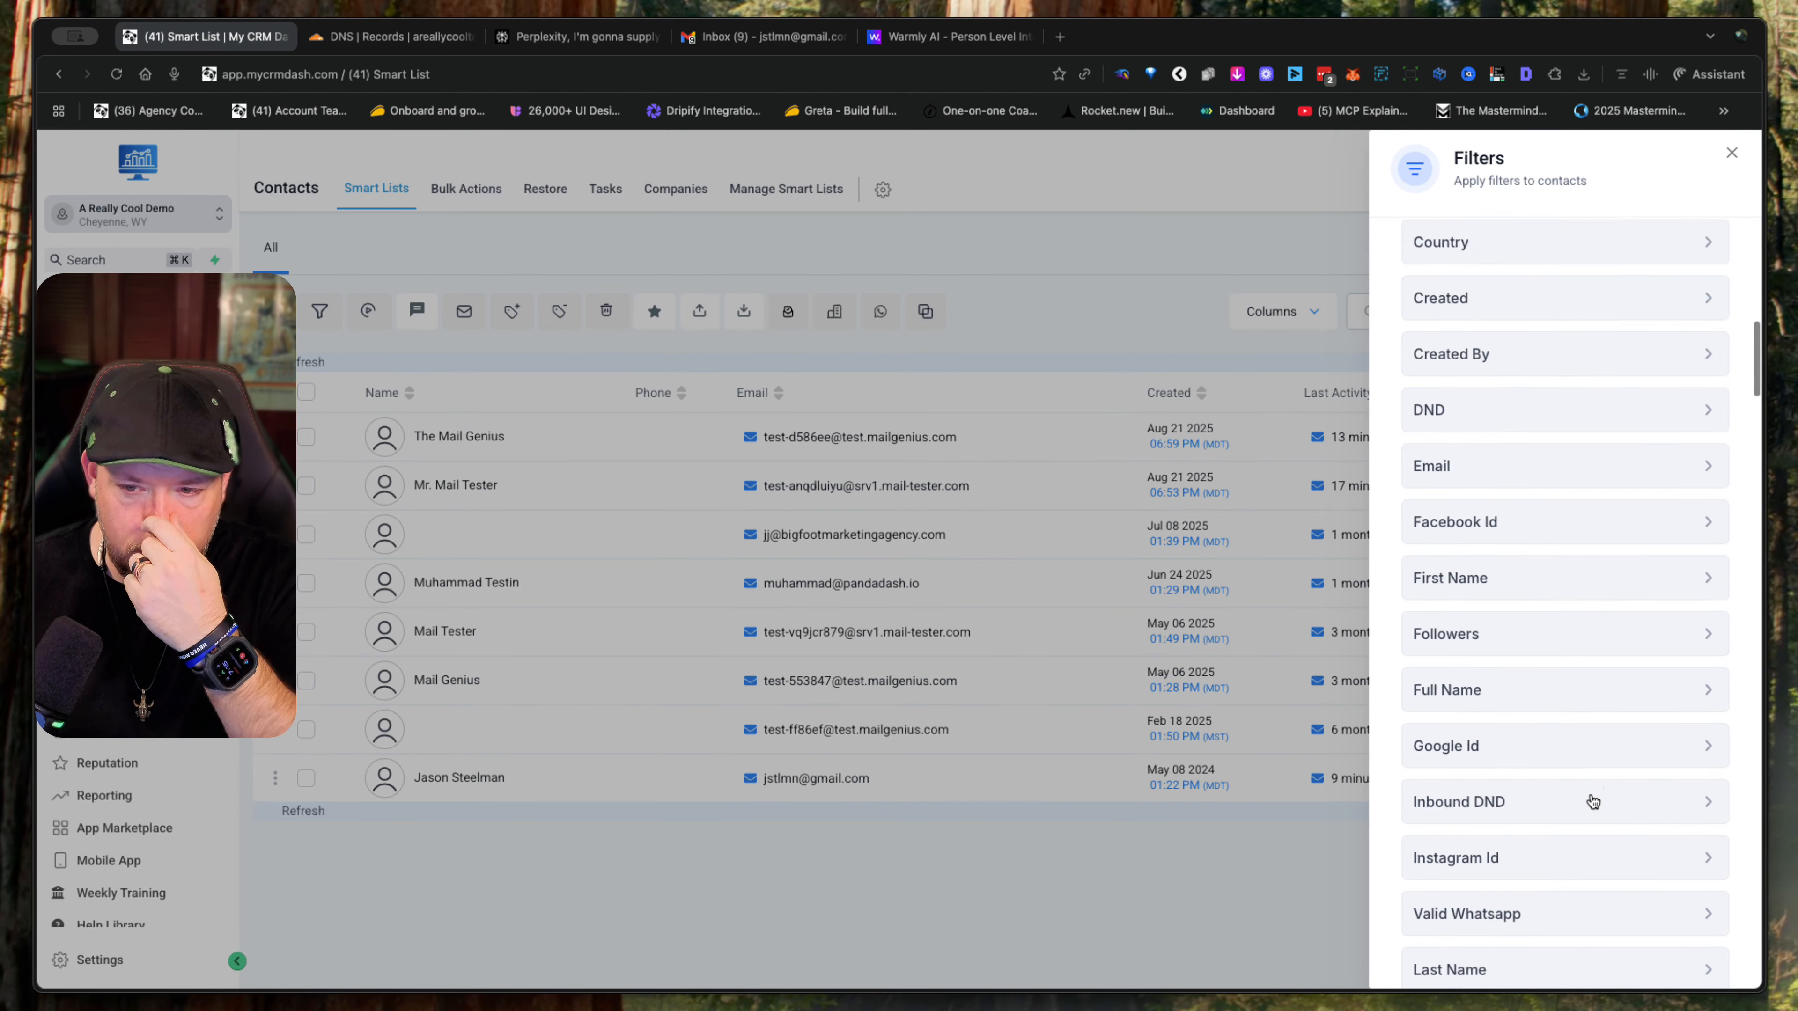
{"action": "scroll", "coordinate": [1592, 800], "scroll_direction": "down", "scroll_amount": 5}
{"action": "scroll", "coordinate": [1593, 800], "scroll_direction": "down", "scroll_amount": 2}
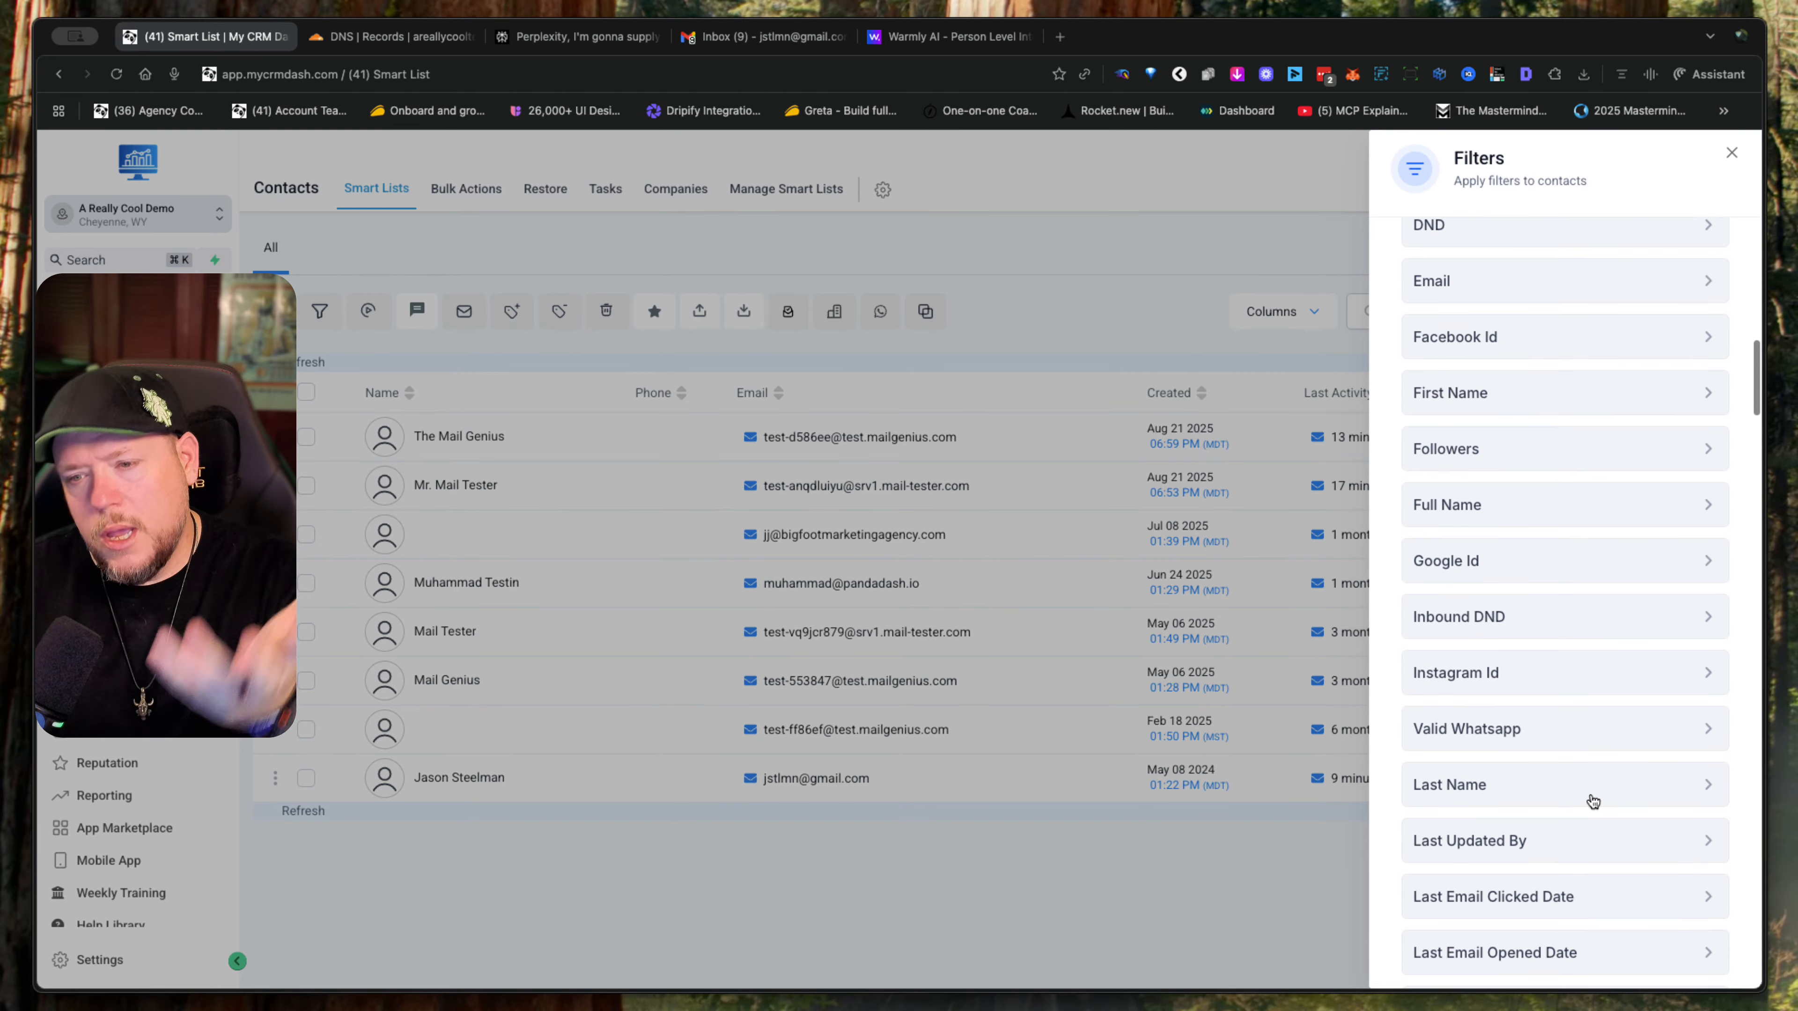
{"action": "left_click", "coordinate": [1731, 153]}
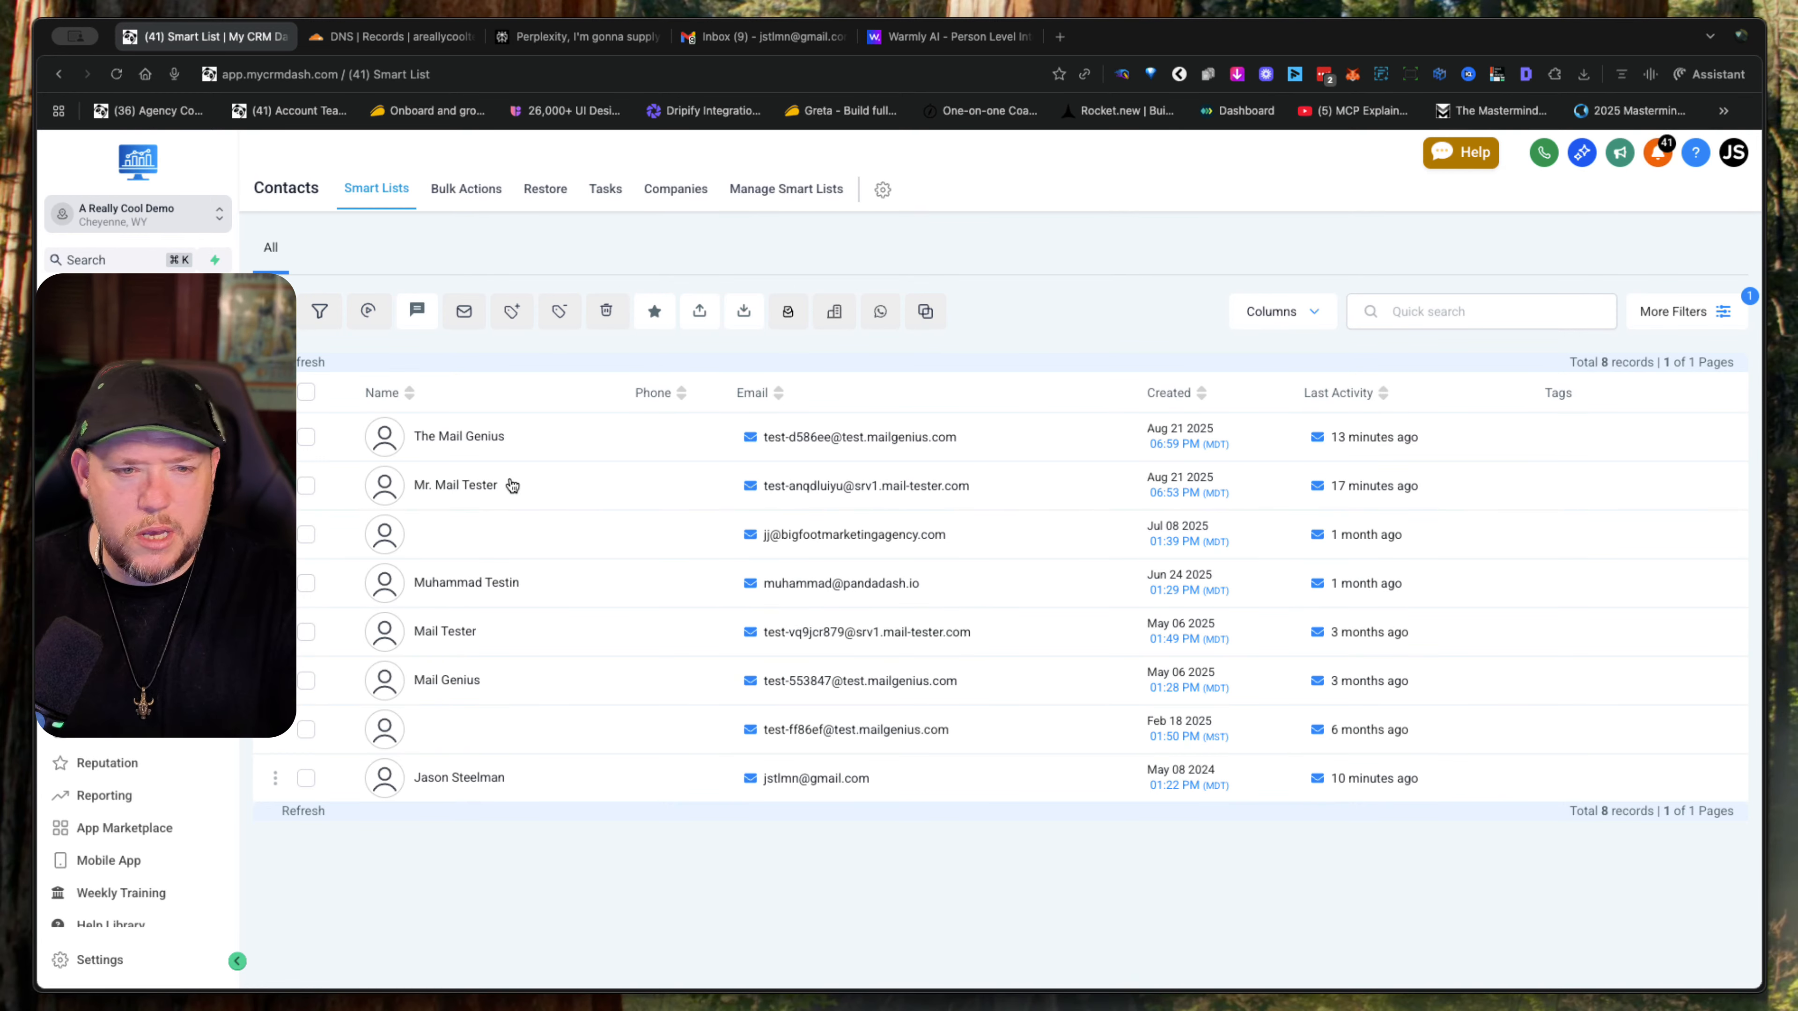
- Select all the filtered contacts, look over the Add to Automation options including the automation types, and cancel
{"action": "left_click", "coordinate": [309, 395]}
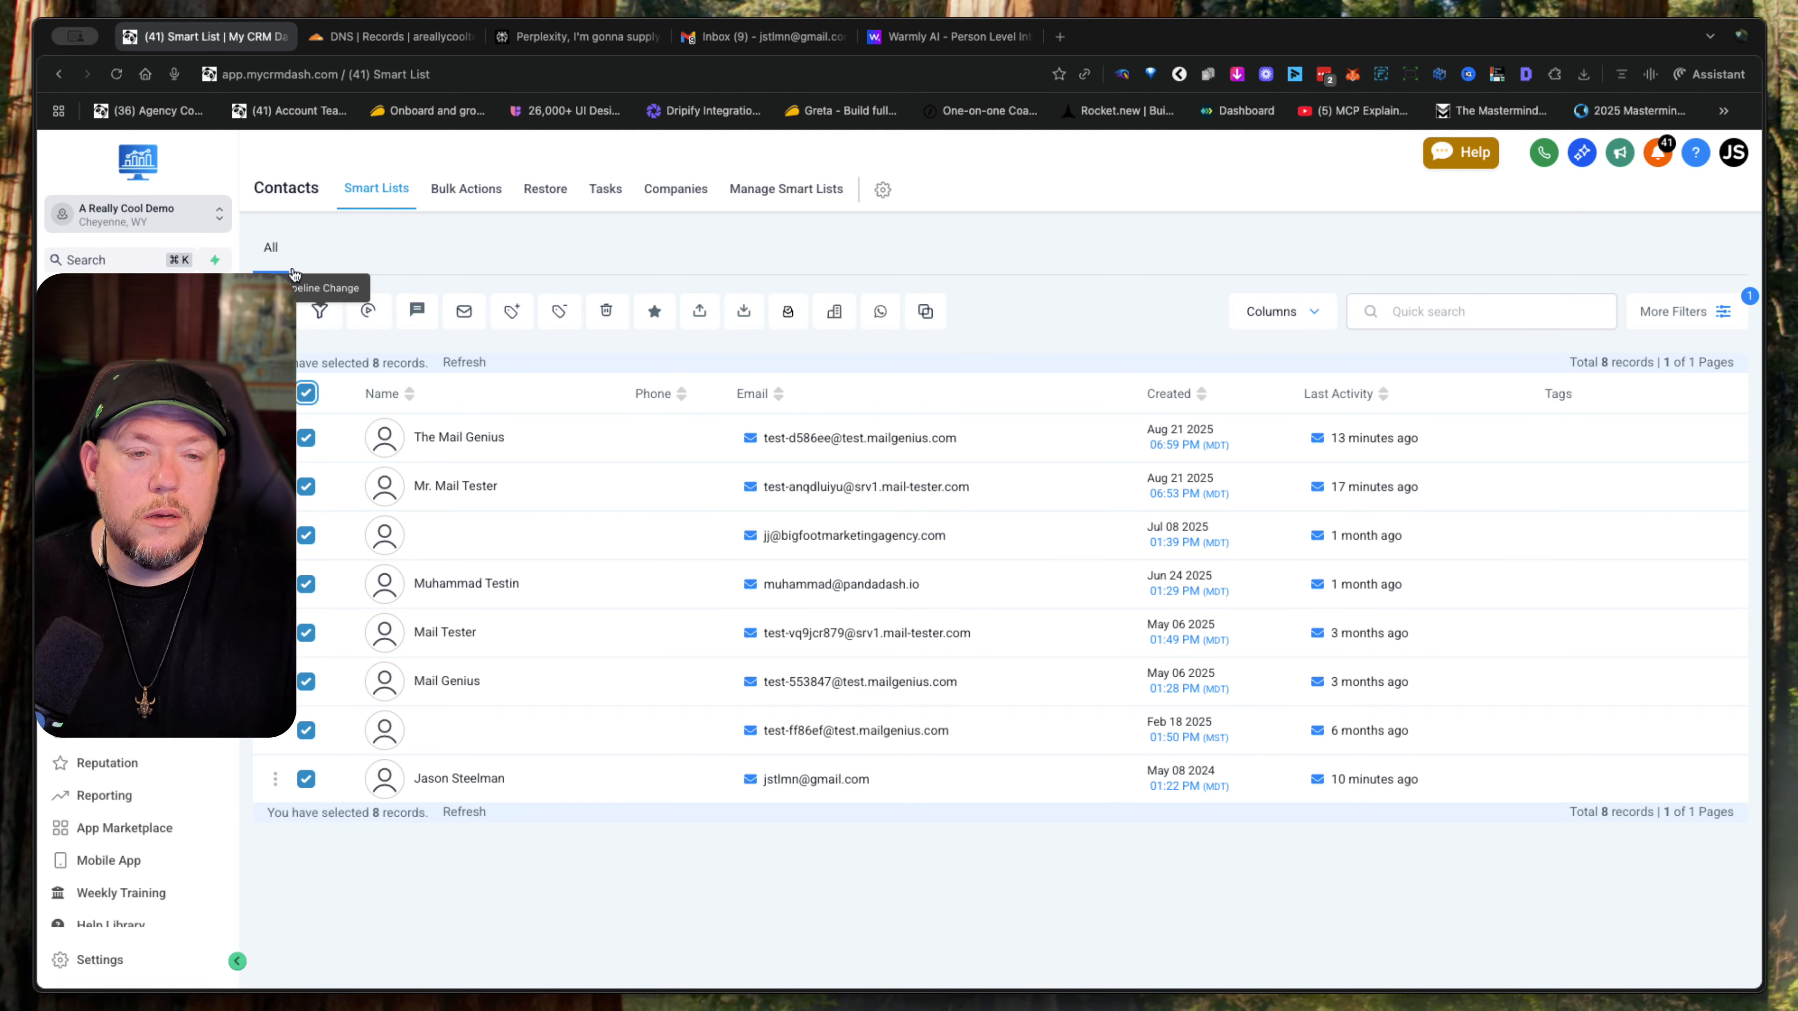
{"action": "left_click", "coordinate": [369, 312]}
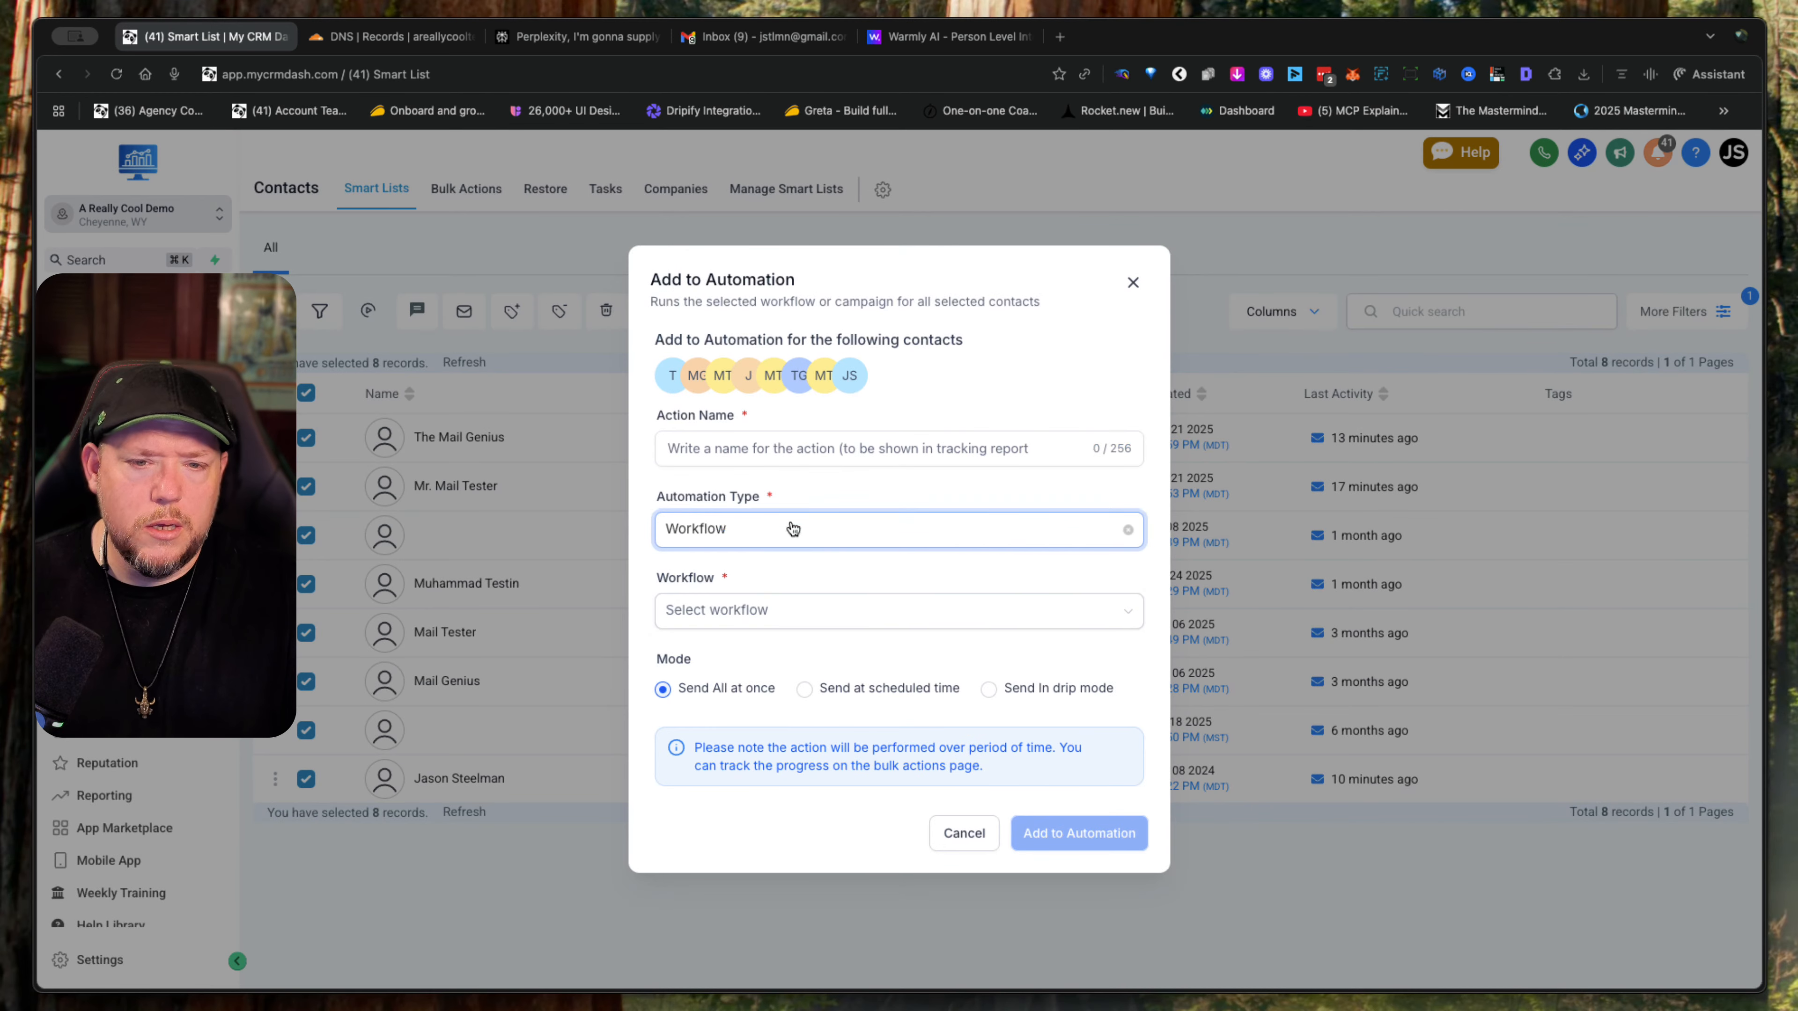
{"action": "left_click", "coordinate": [960, 550]}
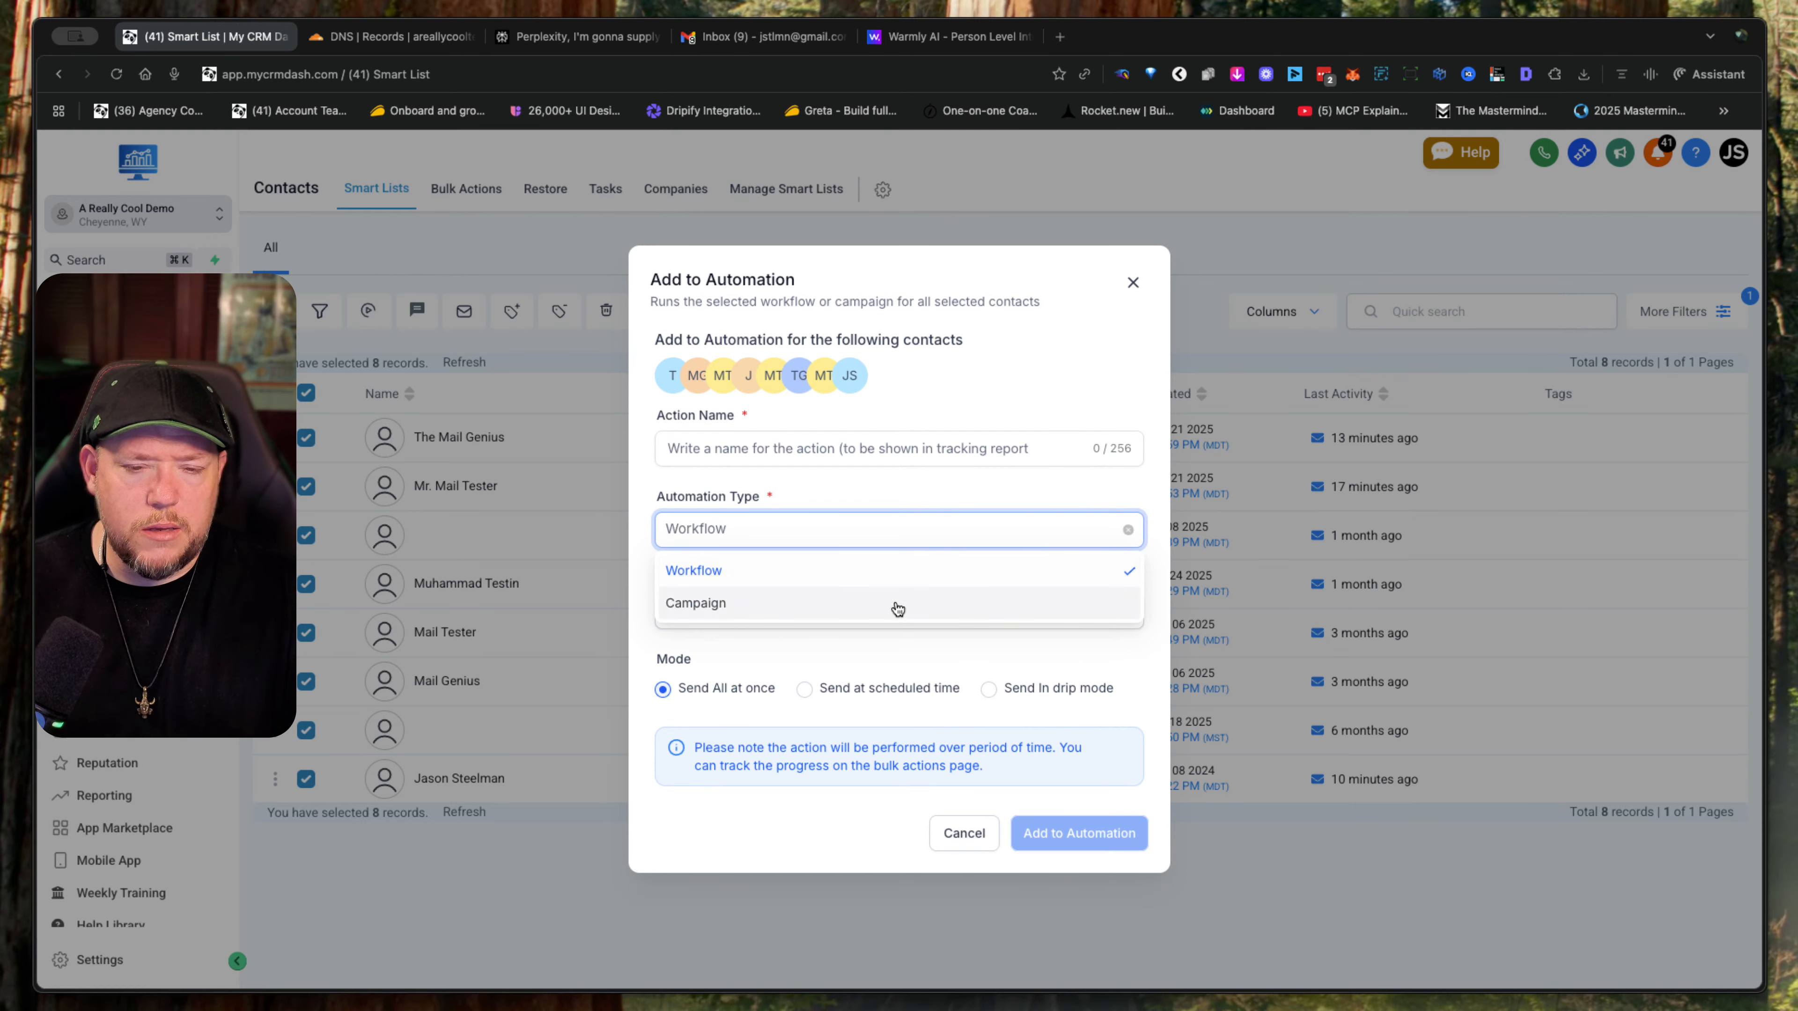
{"action": "left_click", "coordinate": [932, 491]}
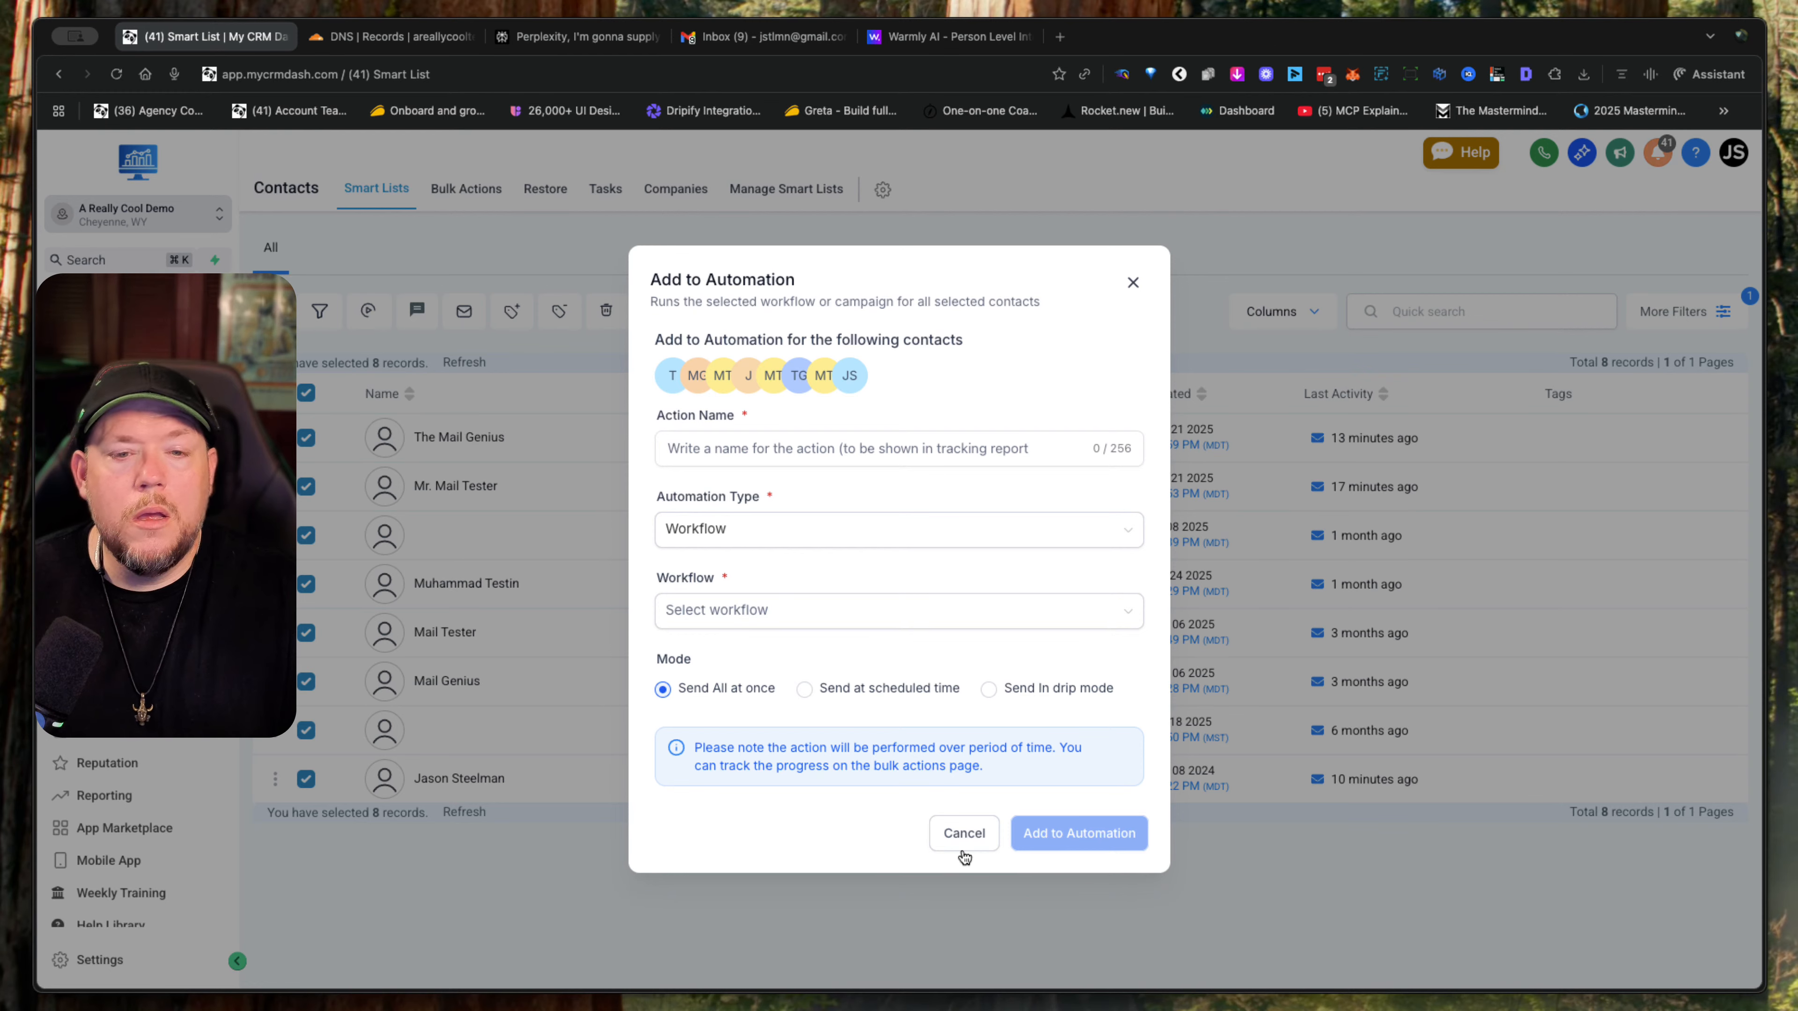
{"action": "left_click", "coordinate": [964, 834]}
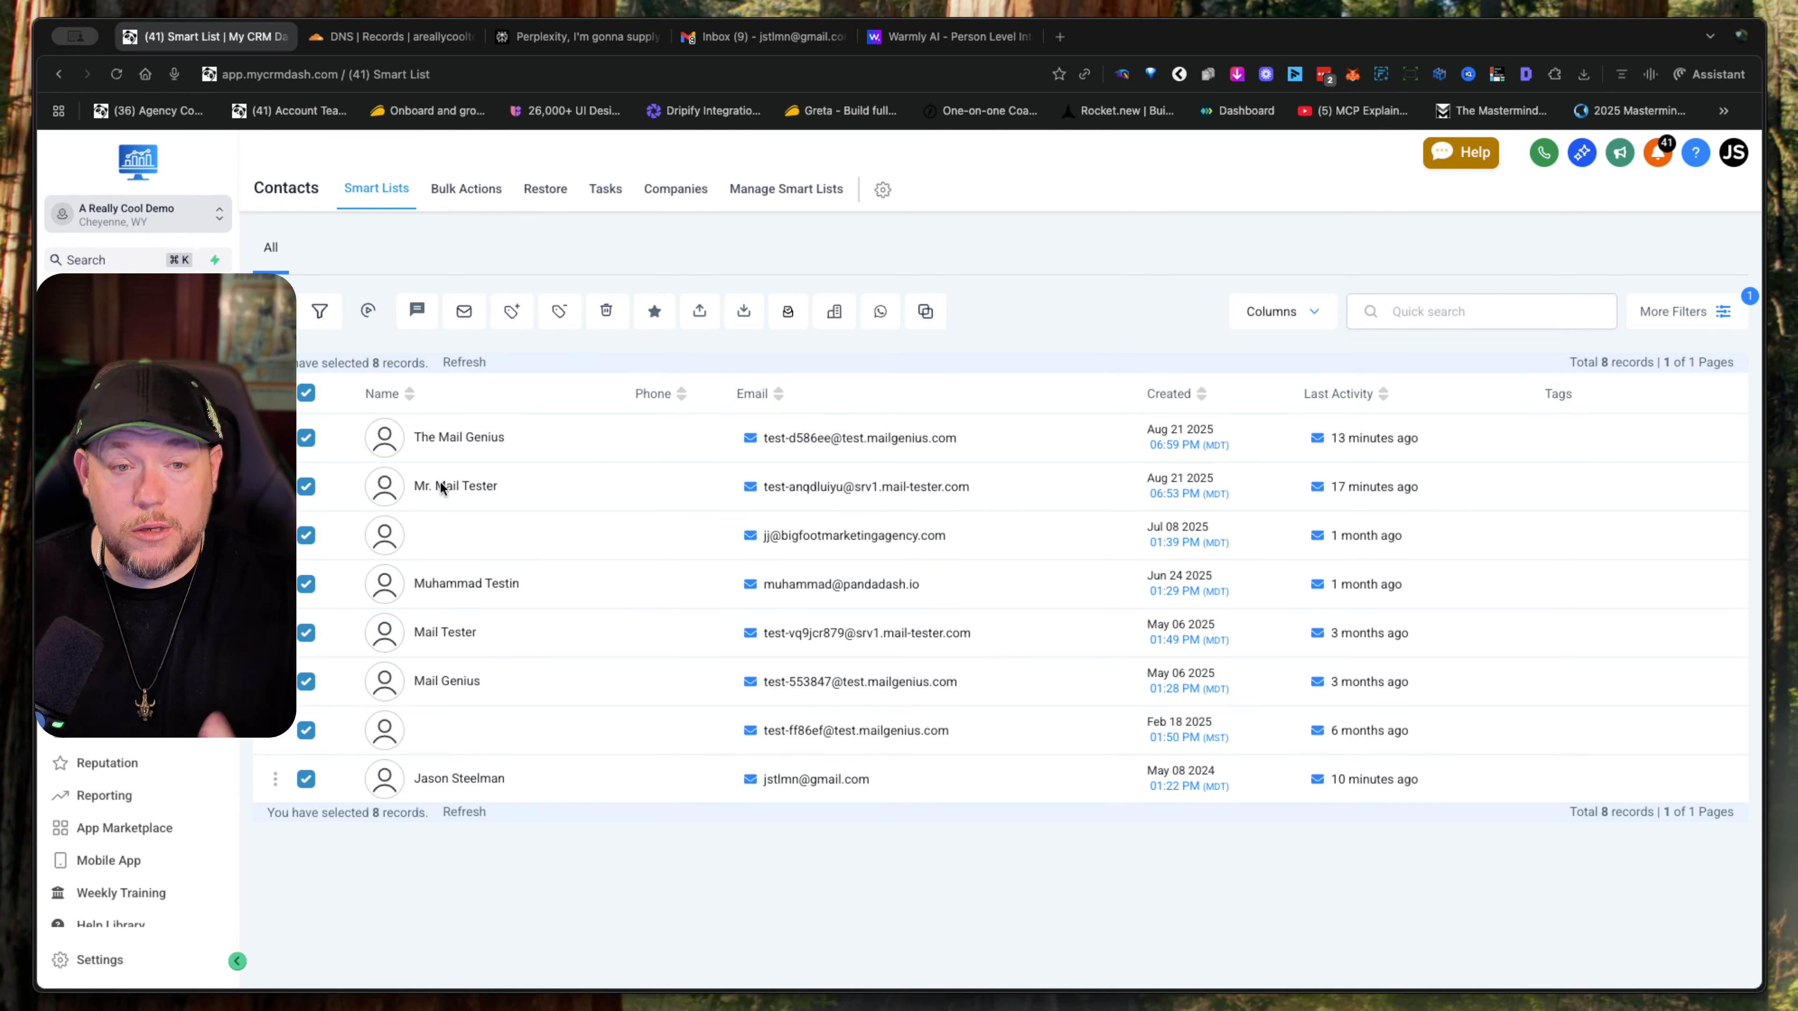
- Look over the Bulk Email form for the selected contacts, cancel it, and switch to the Gmail inbox
{"action": "left_click", "coordinate": [465, 312]}
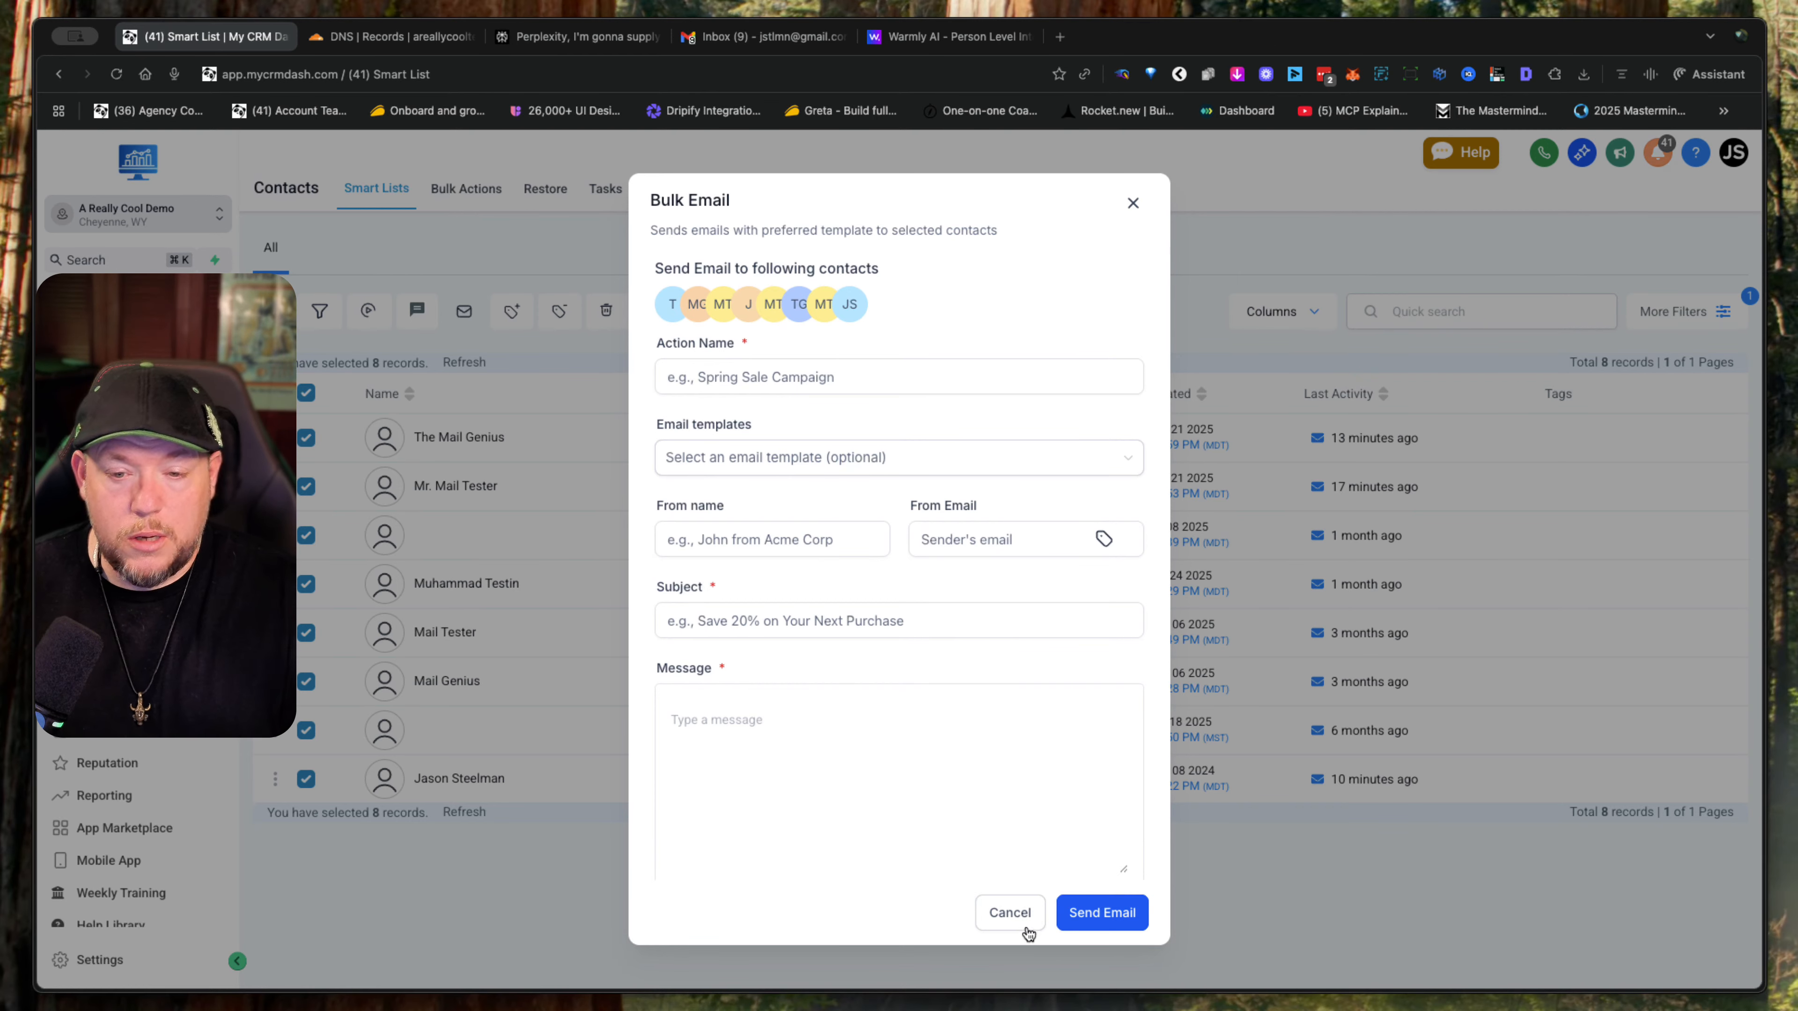
{"action": "left_click", "coordinate": [1026, 913]}
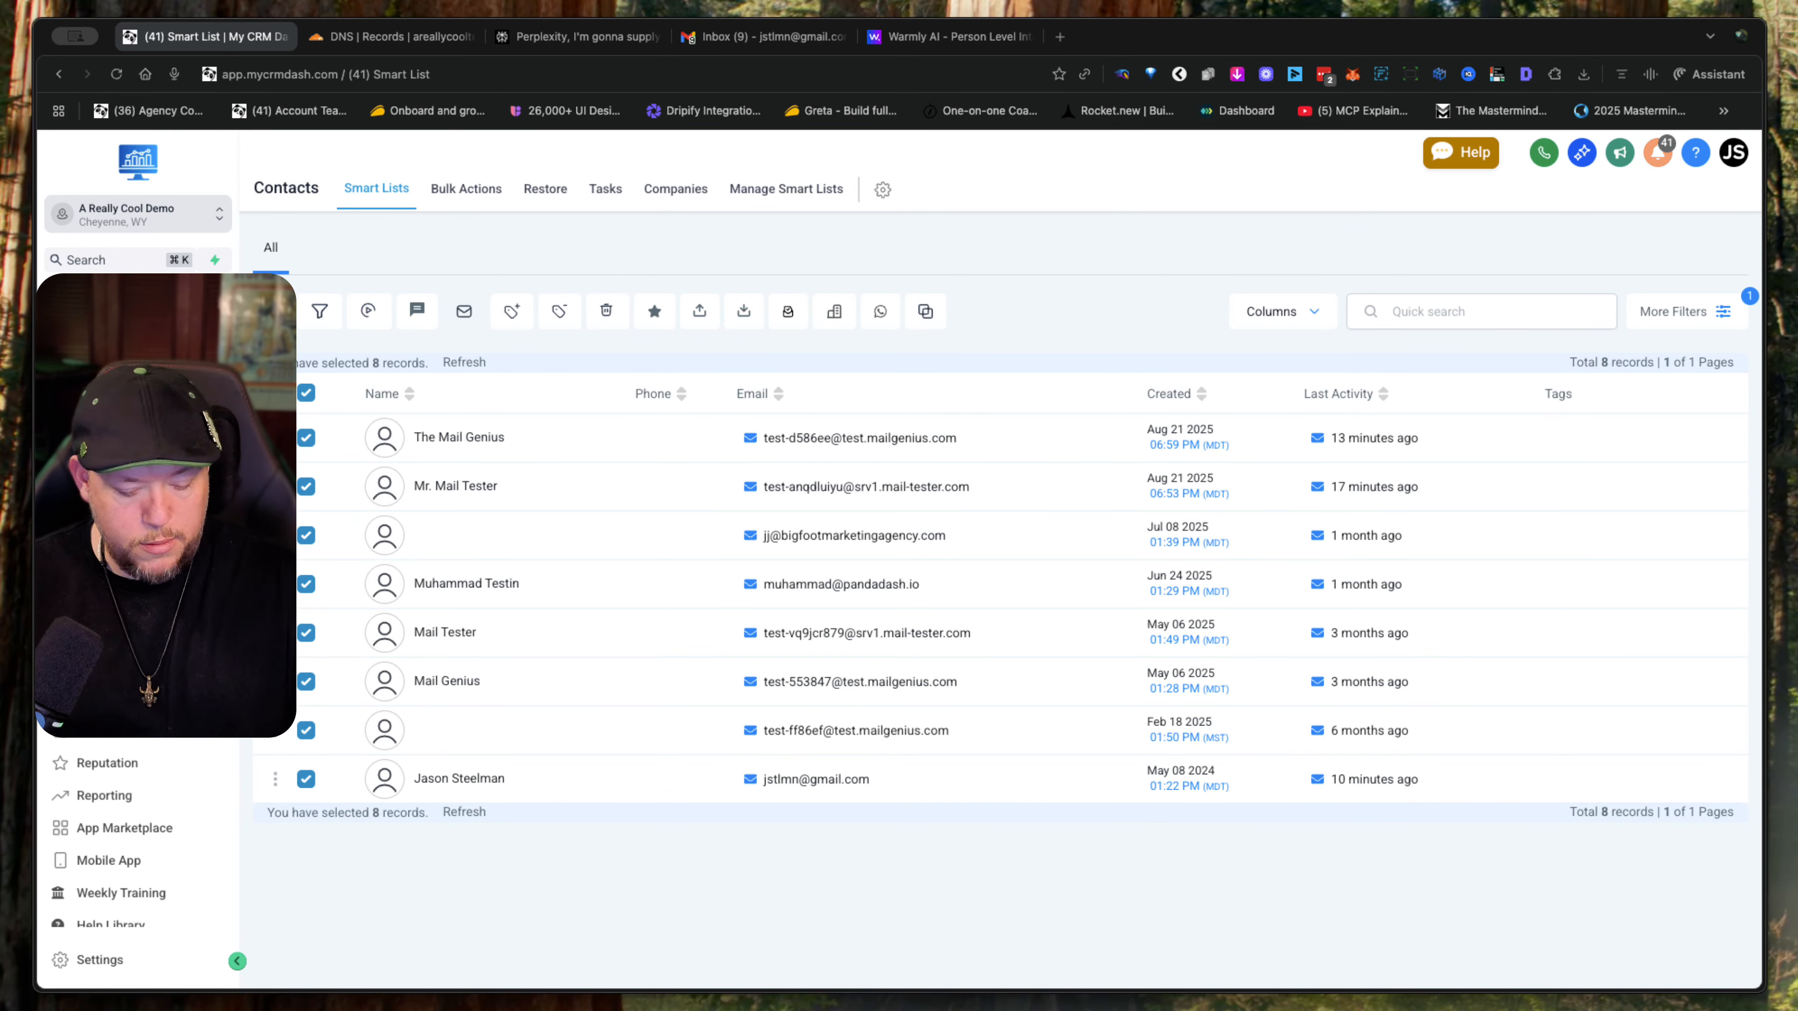
{"action": "key", "text": "super+4"}
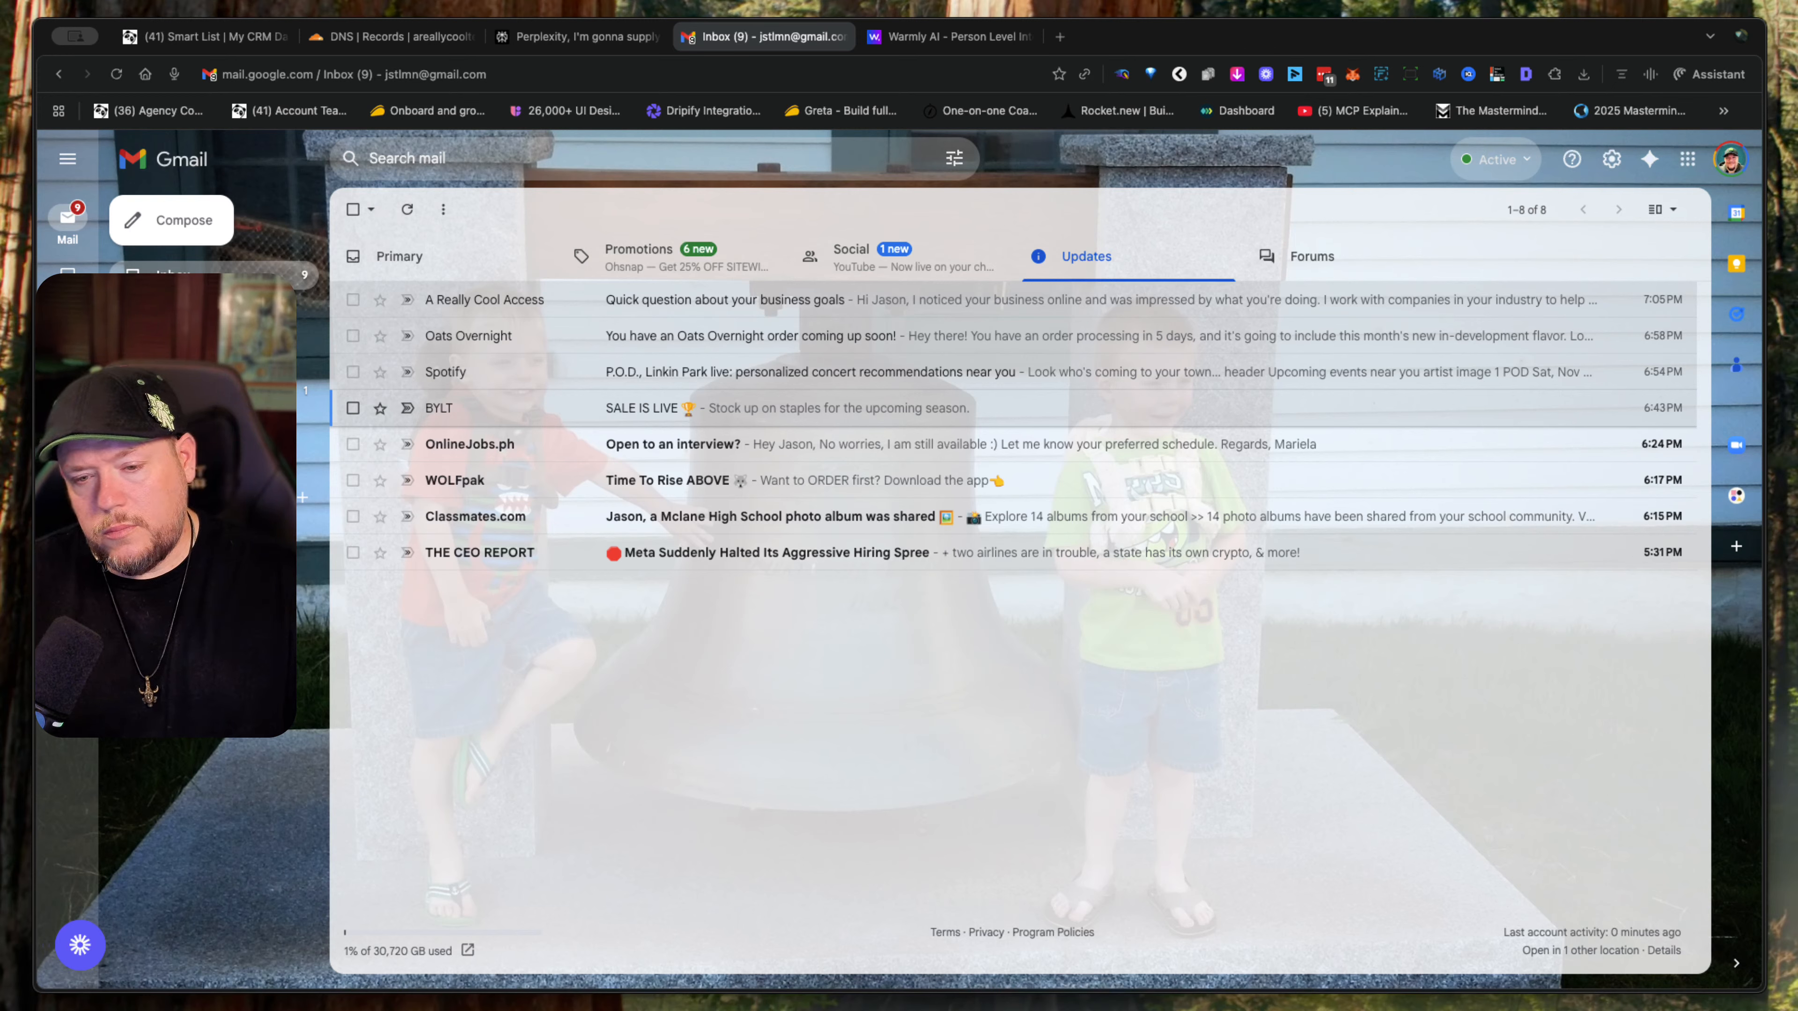